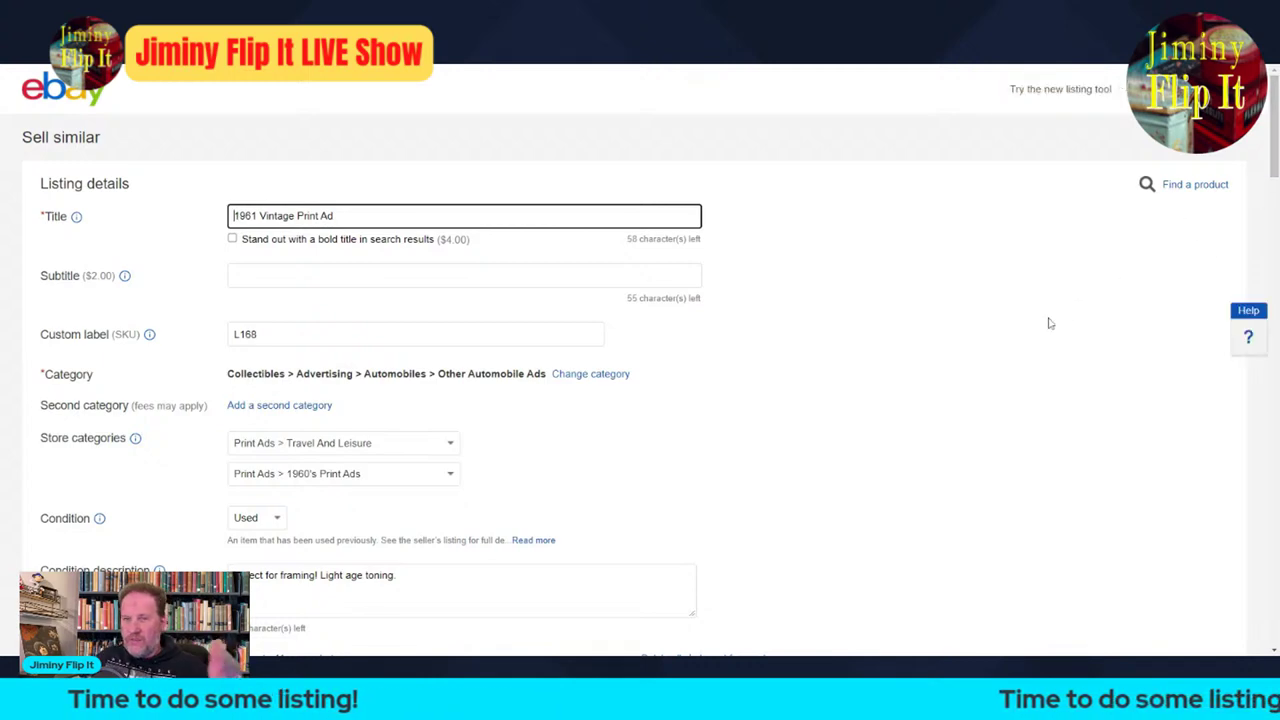
pyautogui.scroll(-15, 935, 392)
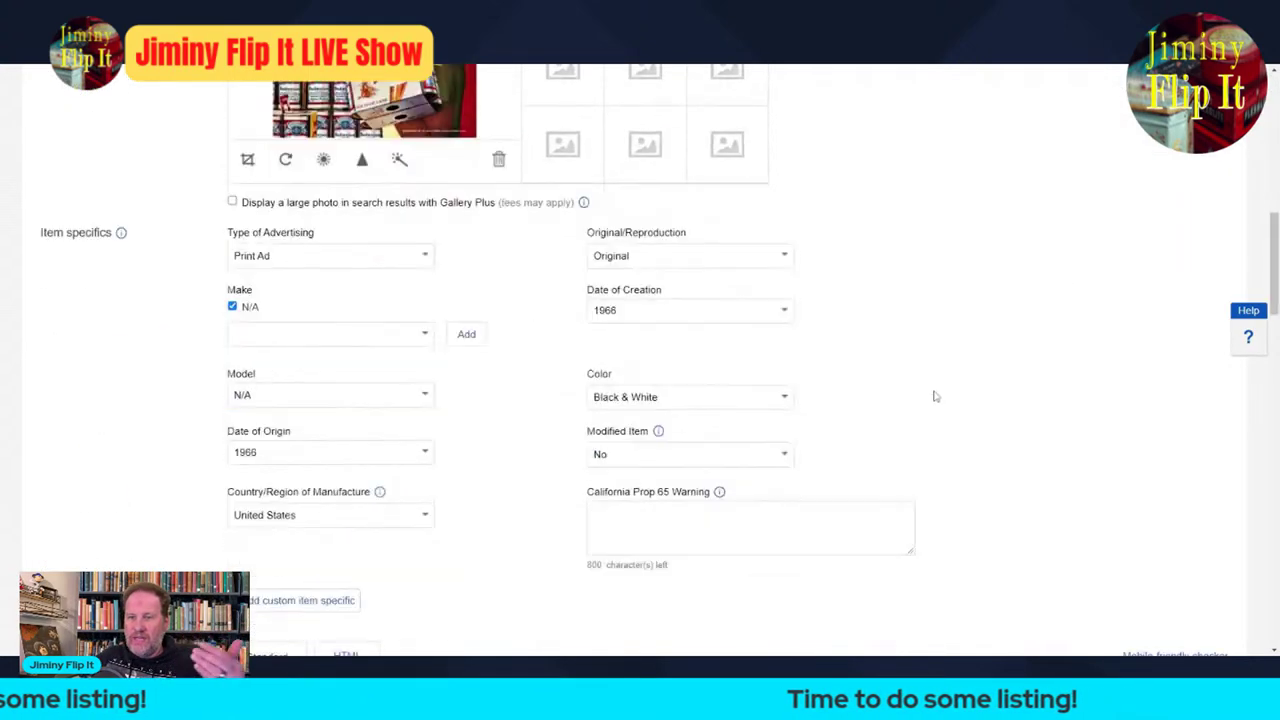
pyautogui.scroll(12, 932, 397)
pyautogui.scroll(3, 932, 397)
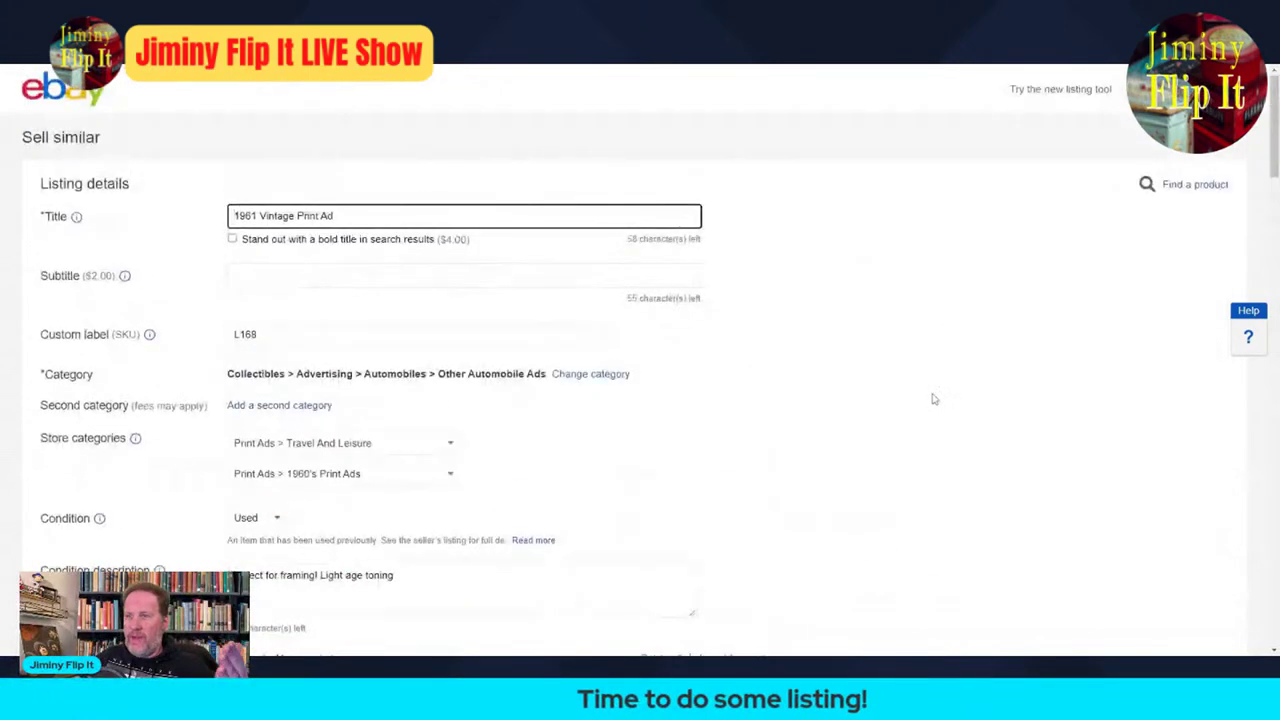
pyautogui.scroll(-3, 932, 397)
pyautogui.scroll(-3, 932, 398)
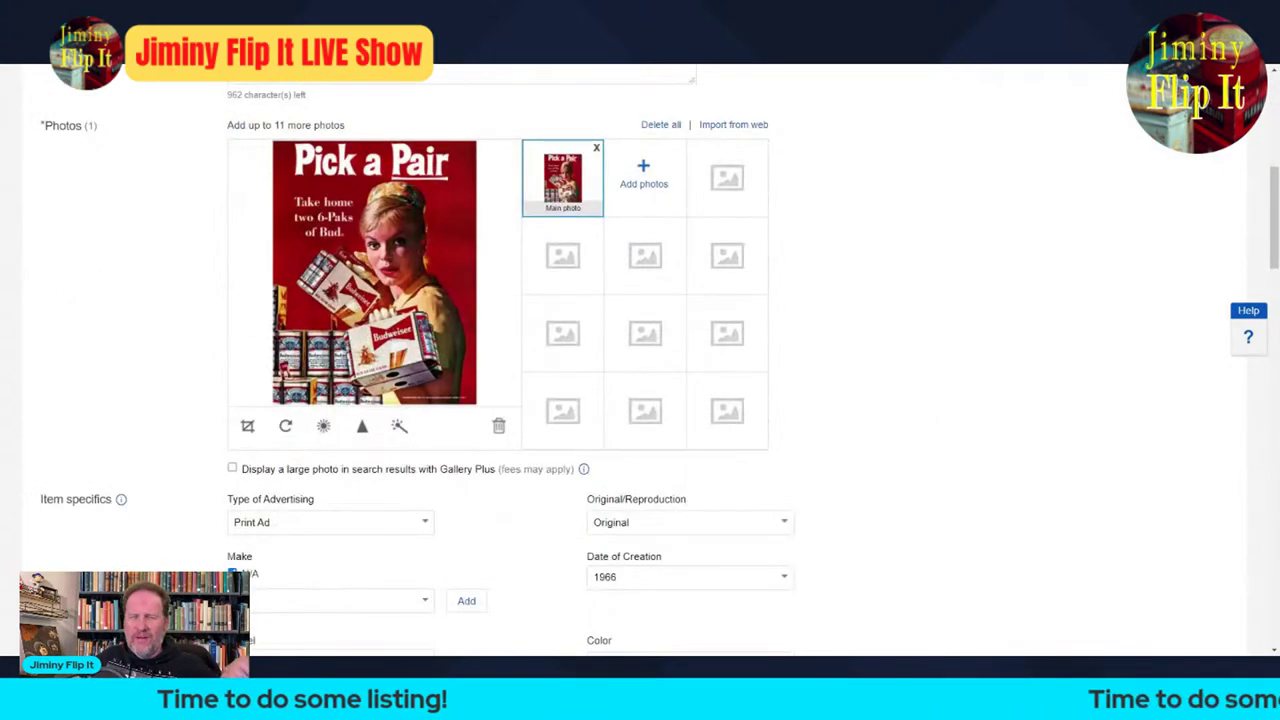
pyautogui.scroll(6, 936, 394)
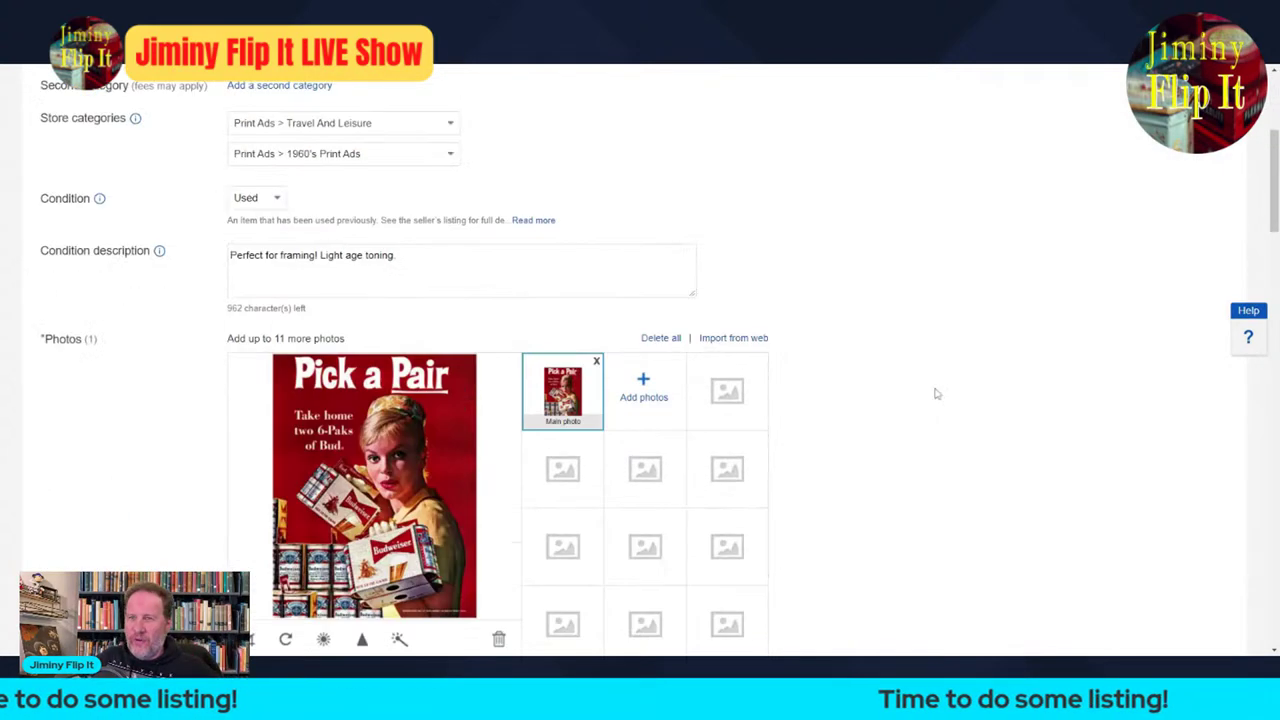
pyautogui.scroll(-6, 931, 391)
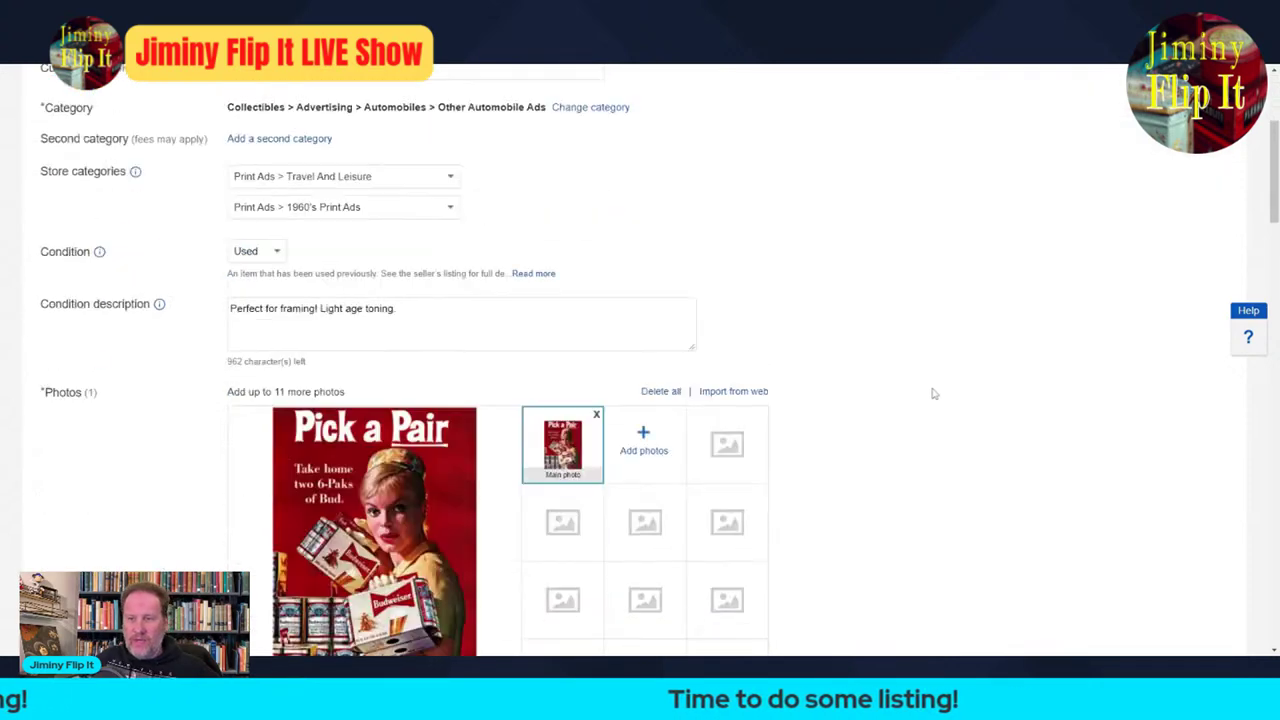
pyautogui.click(410, 286)
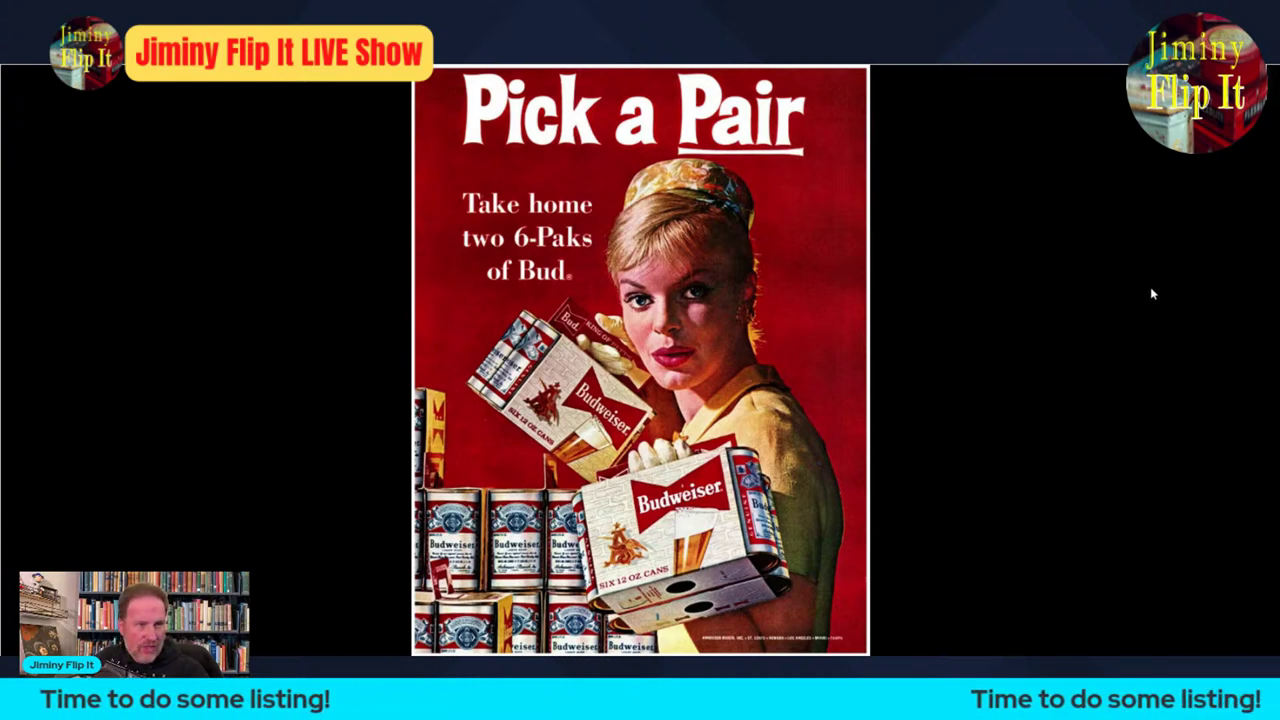
pyautogui.click(1266, 110)
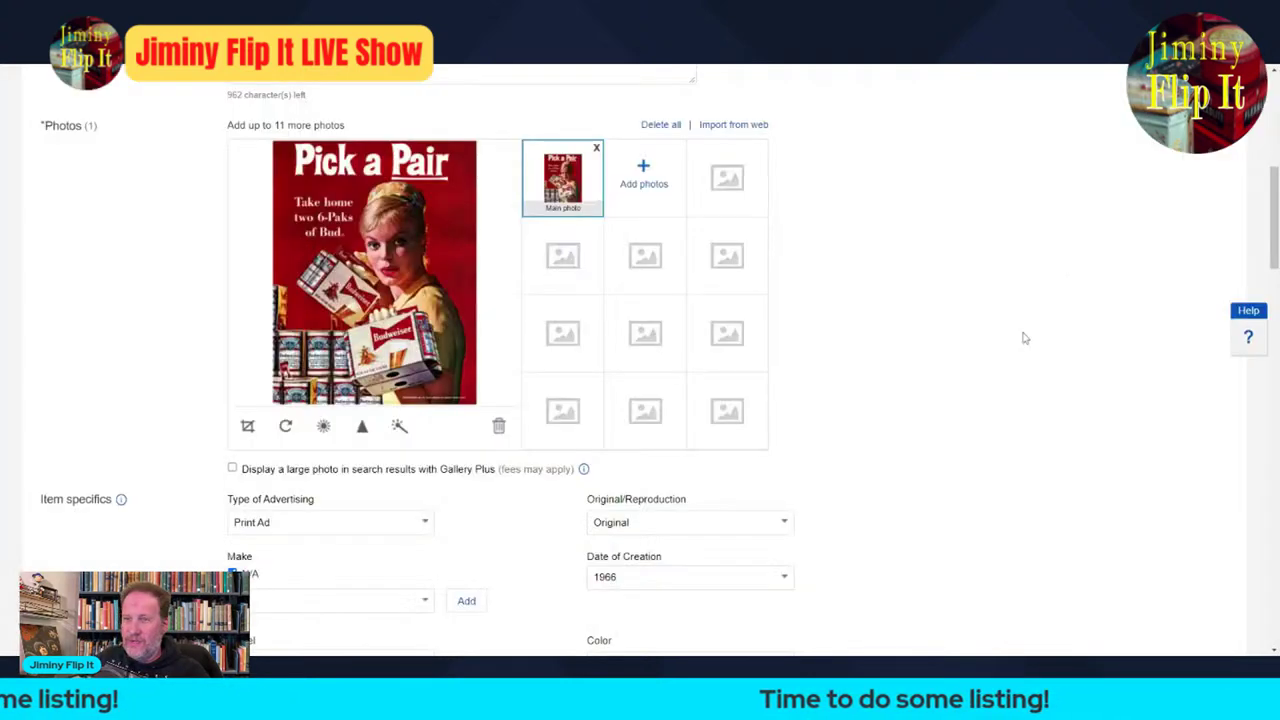
pyautogui.scroll(3, 954, 403)
pyautogui.scroll(3, 985, 417)
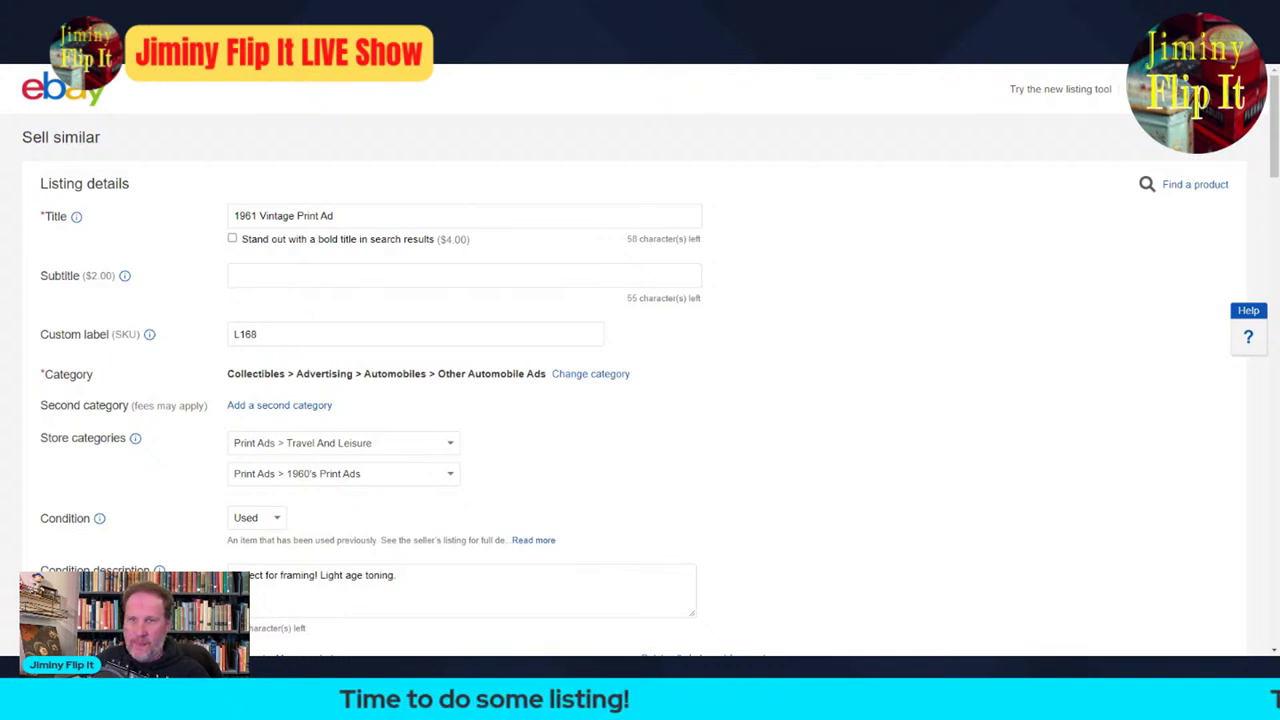
pyautogui.click(329, 218)
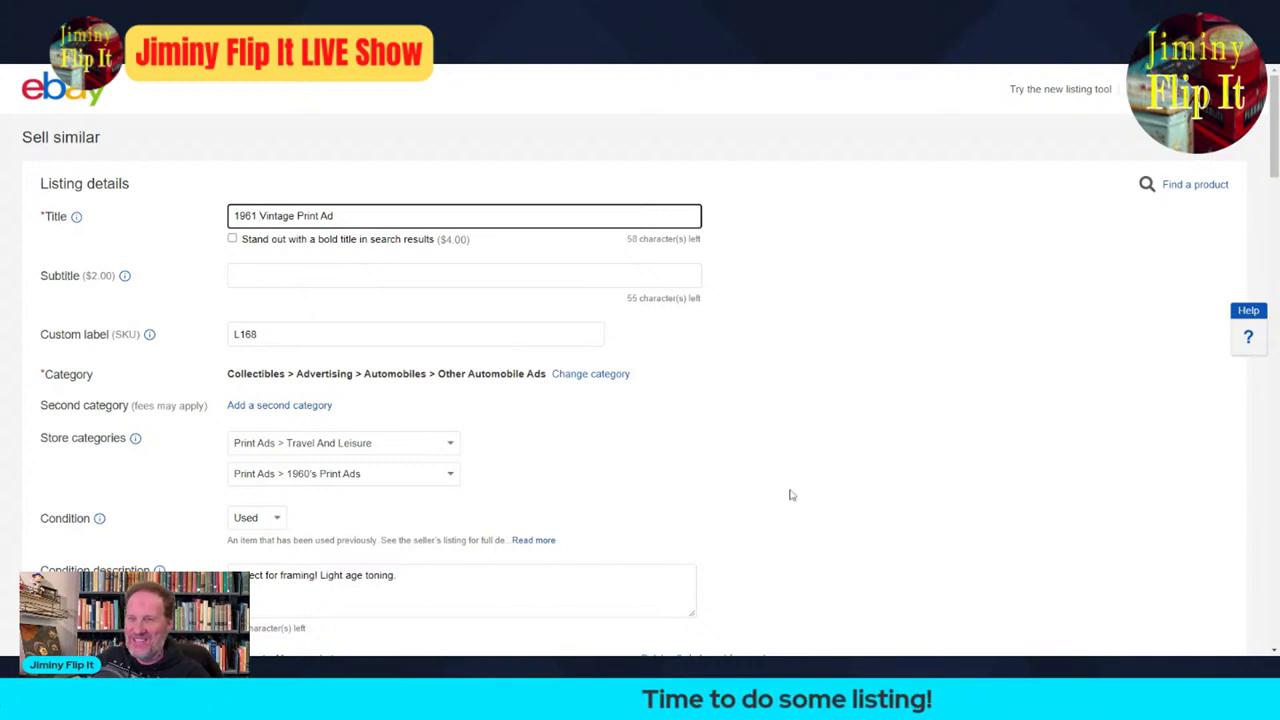
pyautogui.scroll(-5, 800, 505)
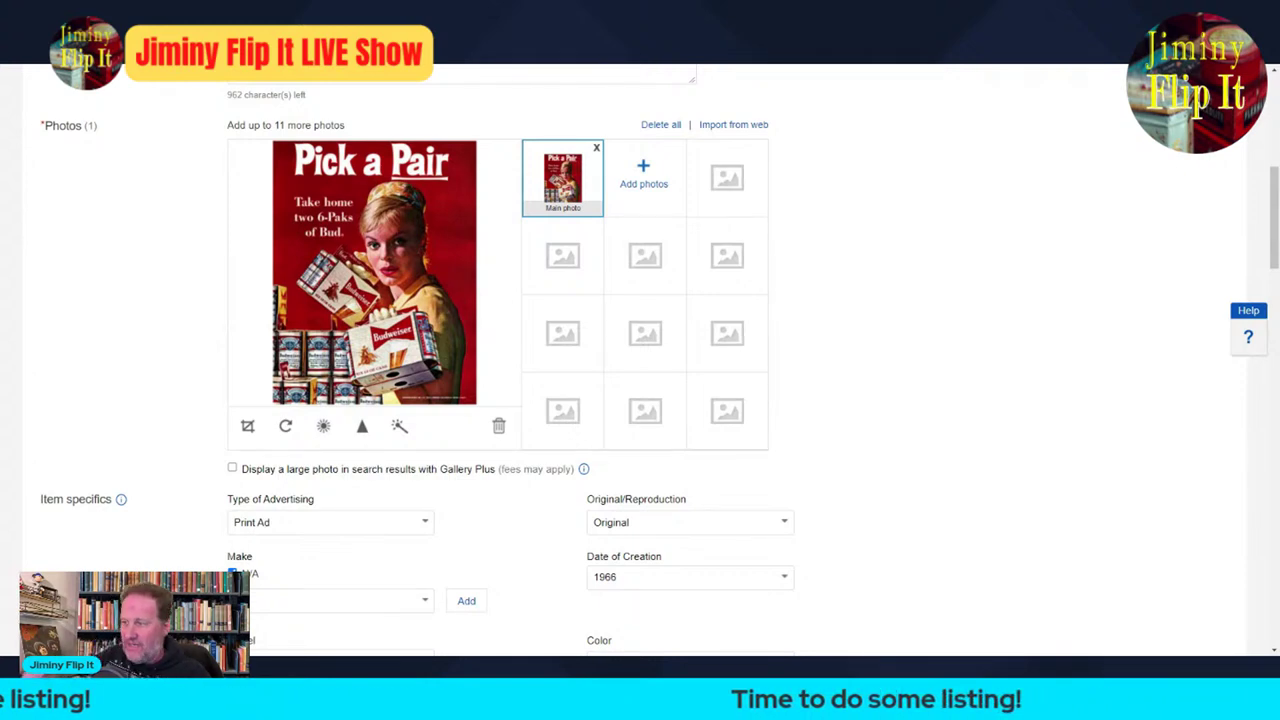
pyautogui.scroll(5, 975, 456)
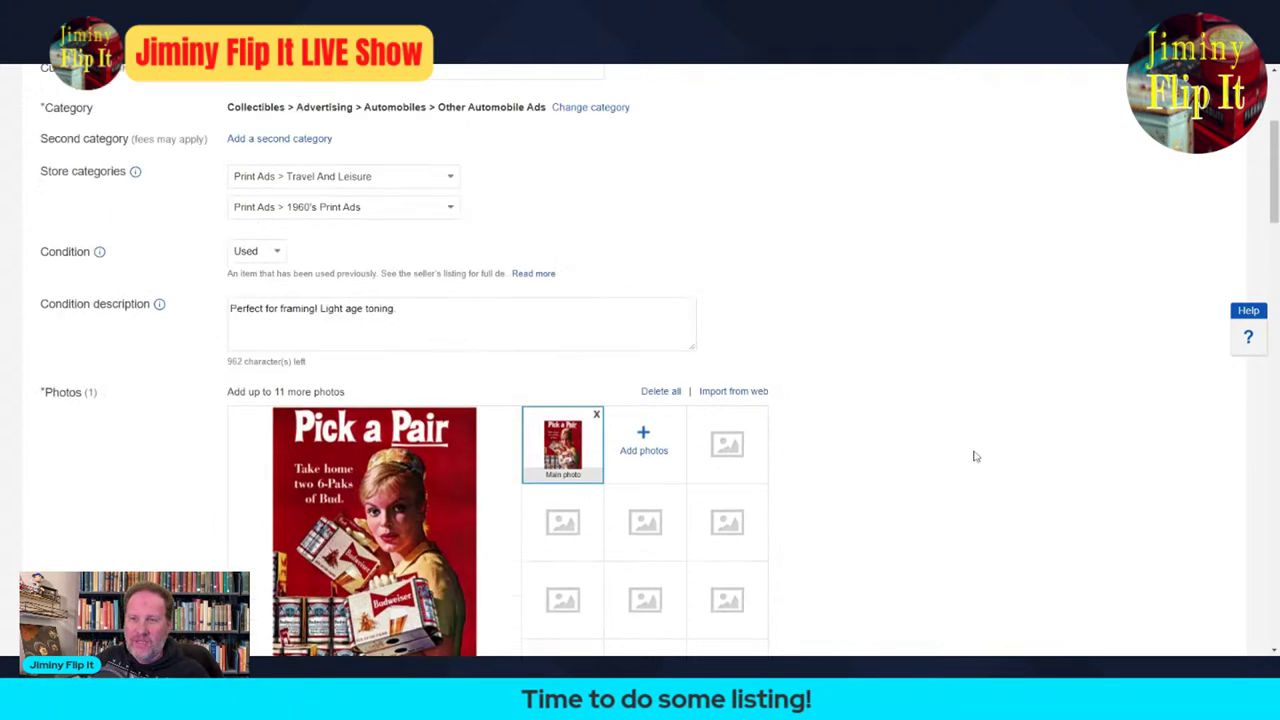
pyautogui.scroll(-3, 975, 456)
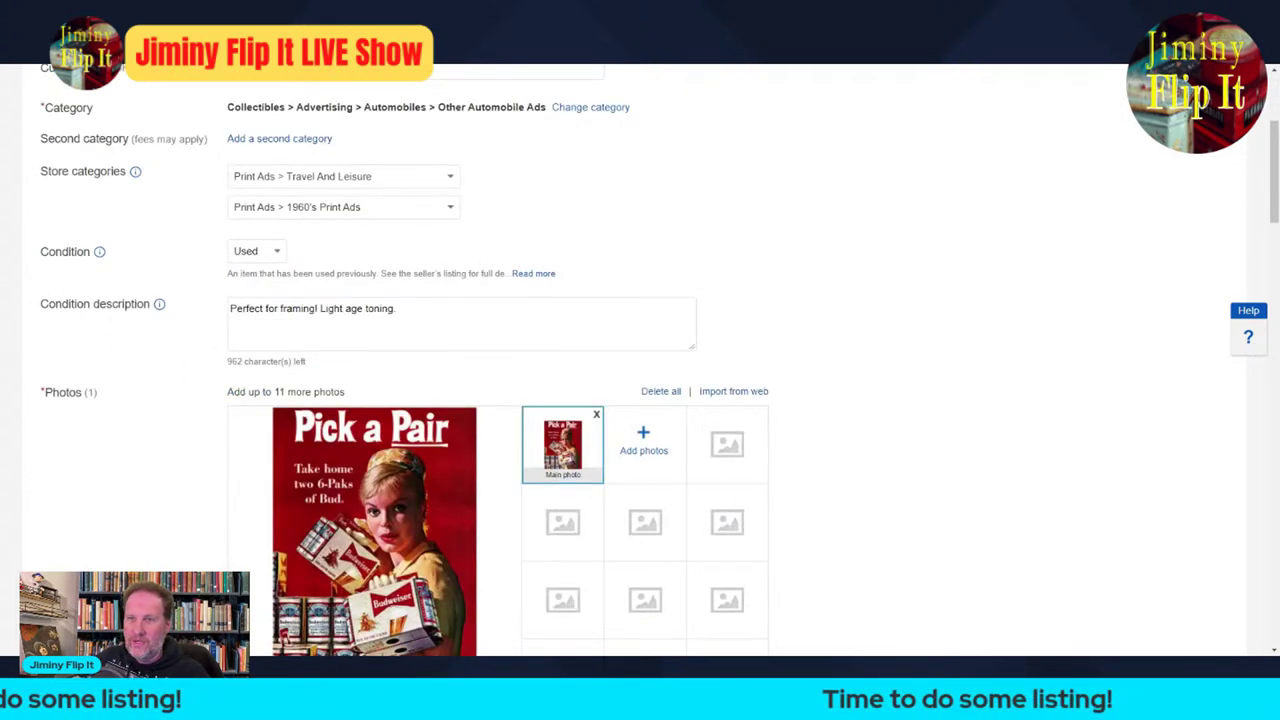
pyautogui.scroll(3, 975, 456)
pyautogui.scroll(-3, 975, 456)
pyautogui.scroll(-5, 975, 456)
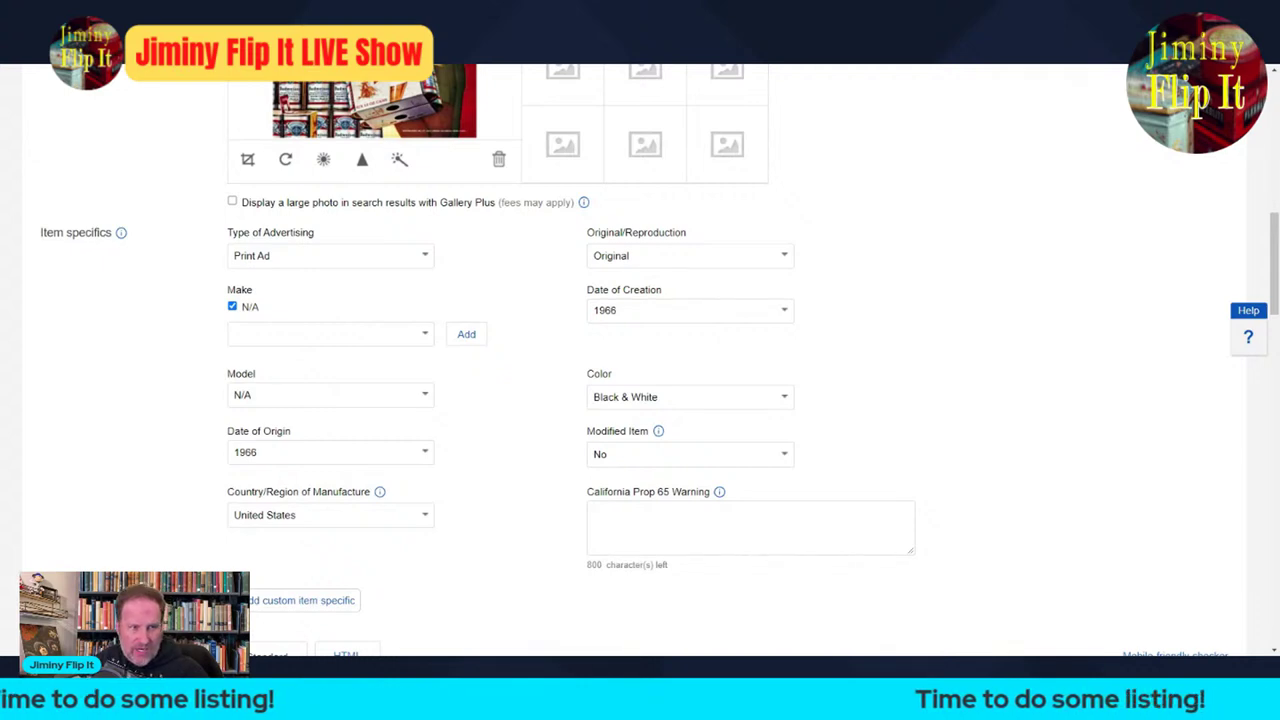
pyautogui.scroll(15, 1051, 408)
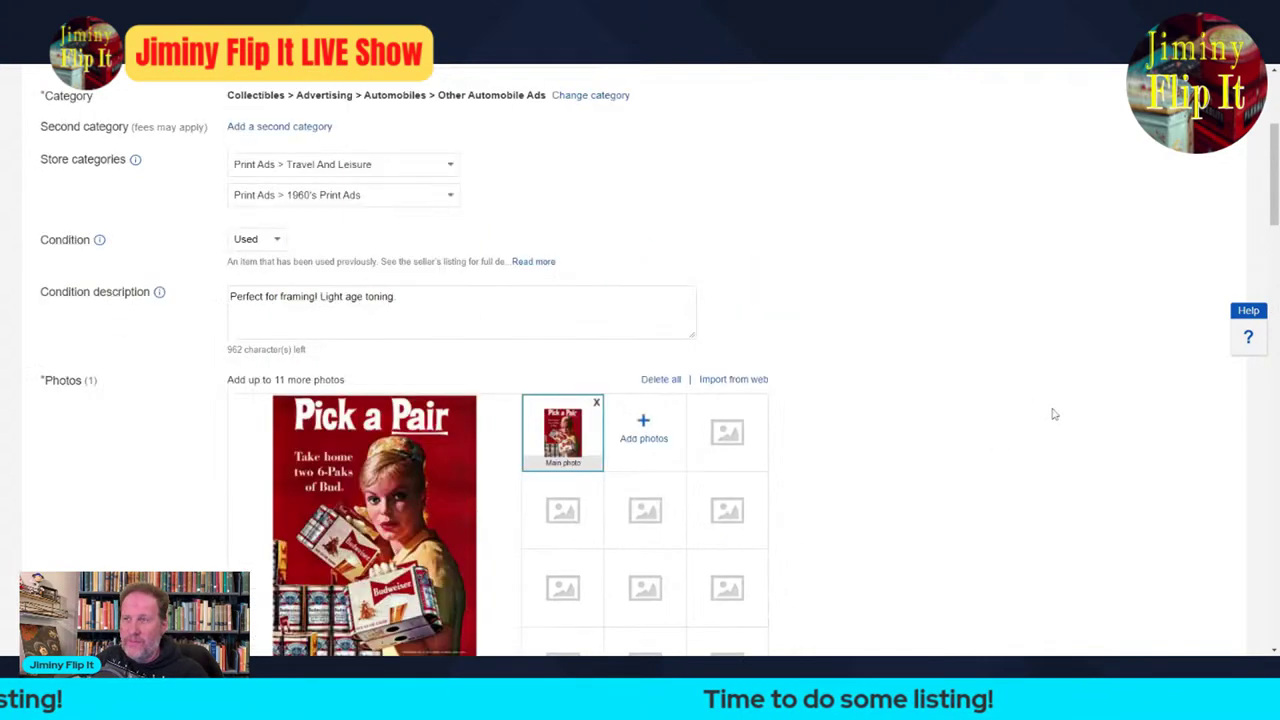
pyautogui.click(259, 216)
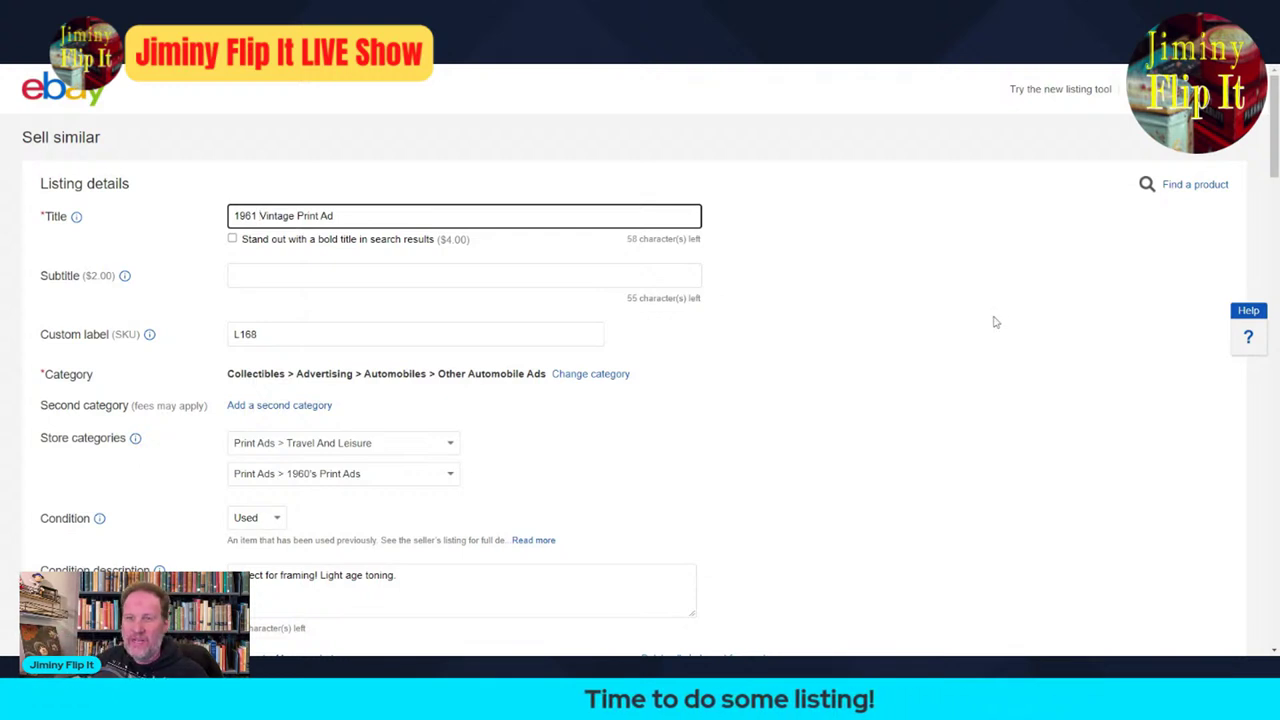
pyautogui.moveTo(1270, 140); pyautogui.dragTo(1275, 190)
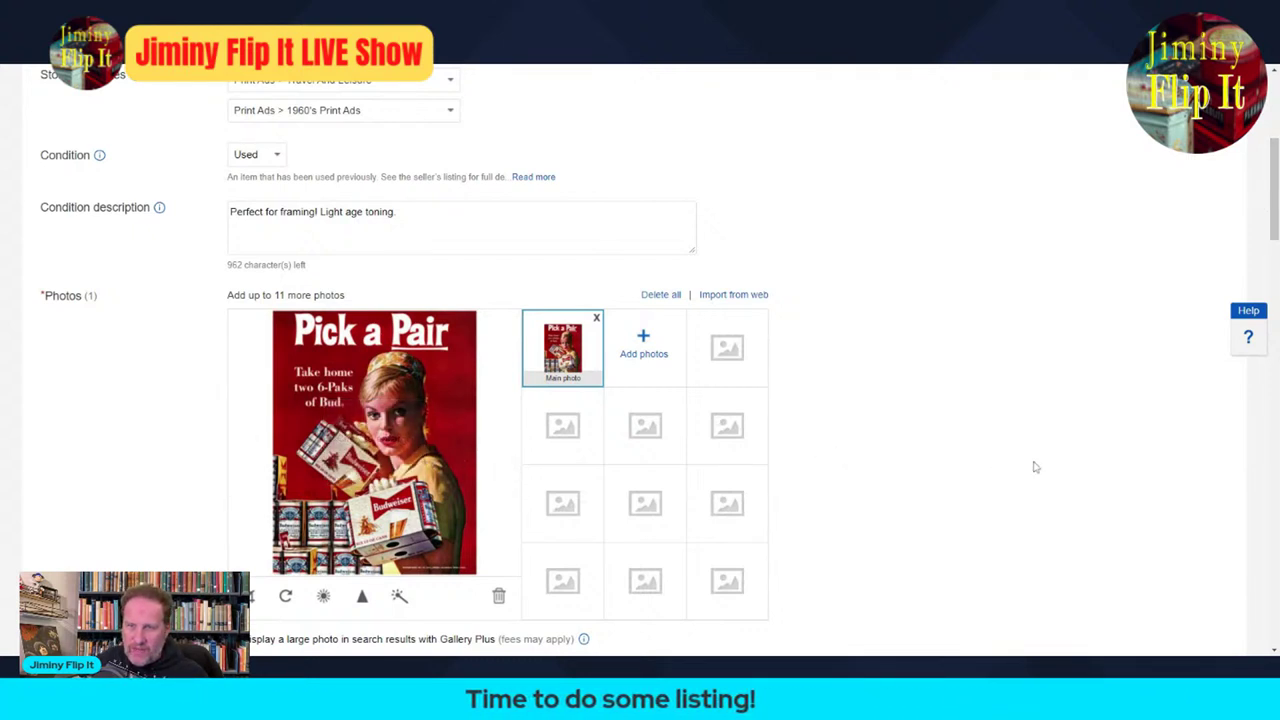
pyautogui.moveTo(1274, 207); pyautogui.dragTo(1274, 200)
pyautogui.scroll(-3, 1274, 200)
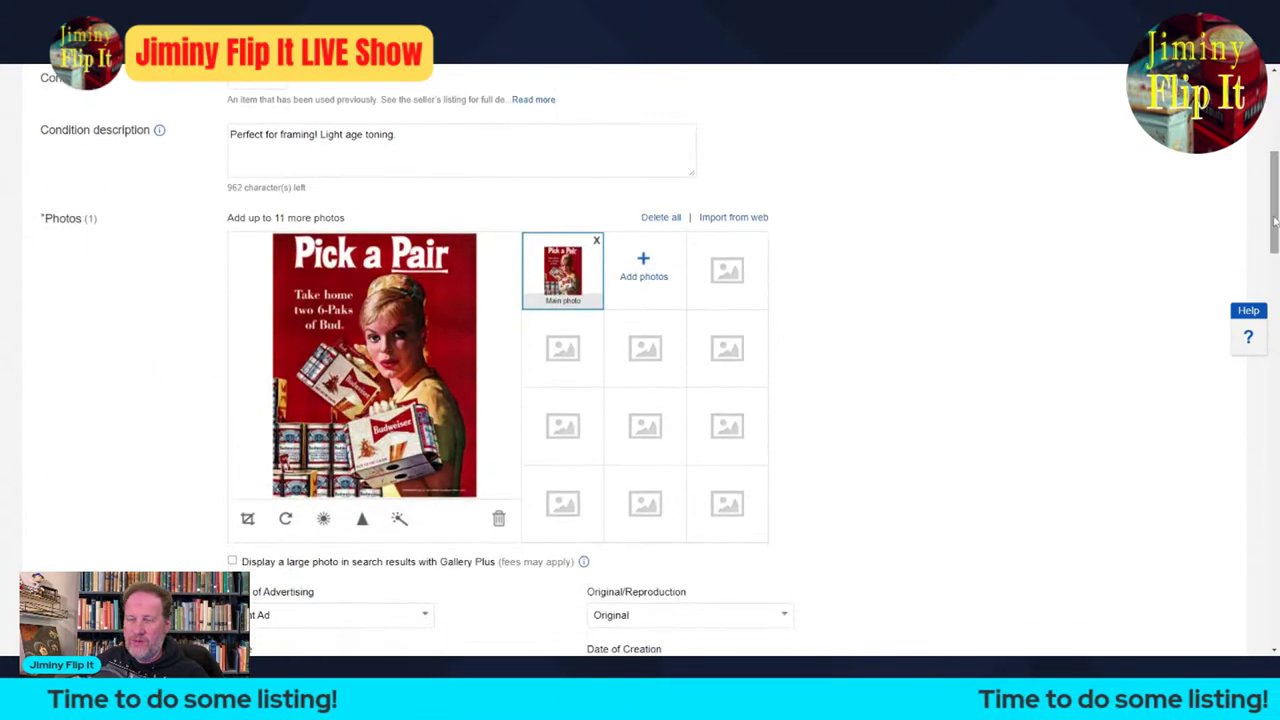
pyautogui.moveTo(1274, 180); pyautogui.dragTo(1274, 104)
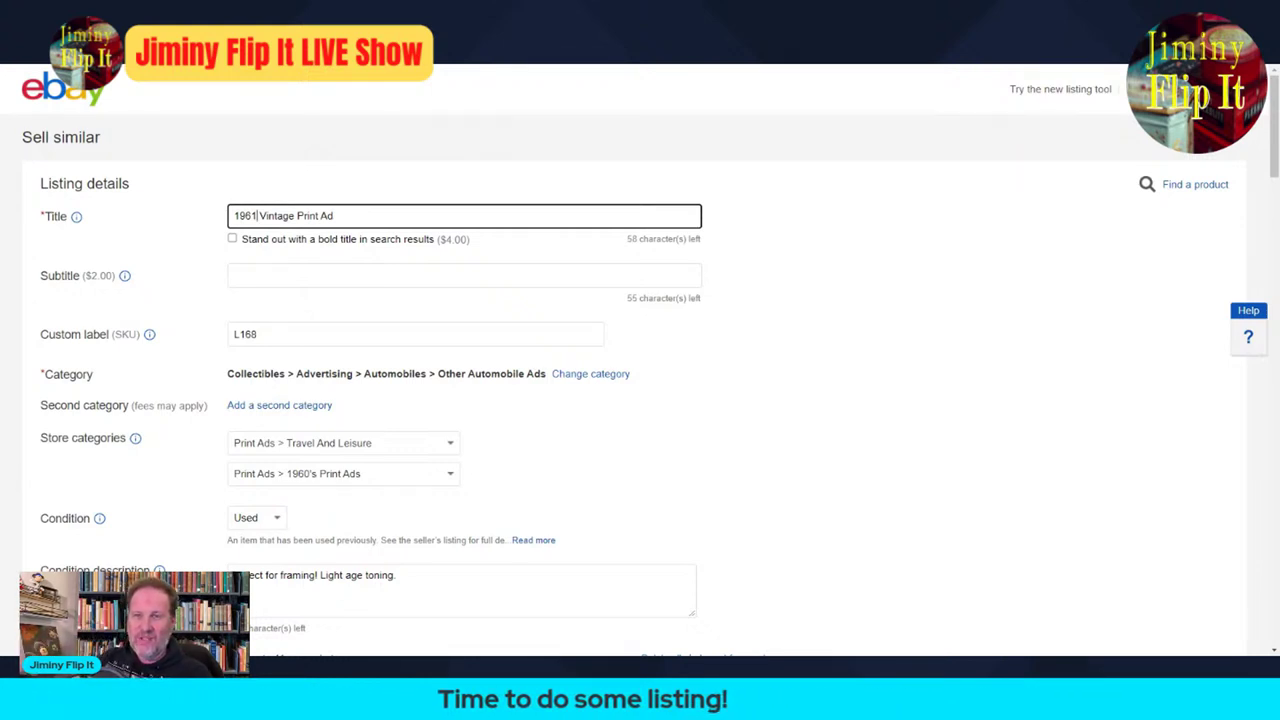
# Insert 'Budweiser Beer' after 1961 in the title and show suggested categories
pyautogui.write('Budweis')
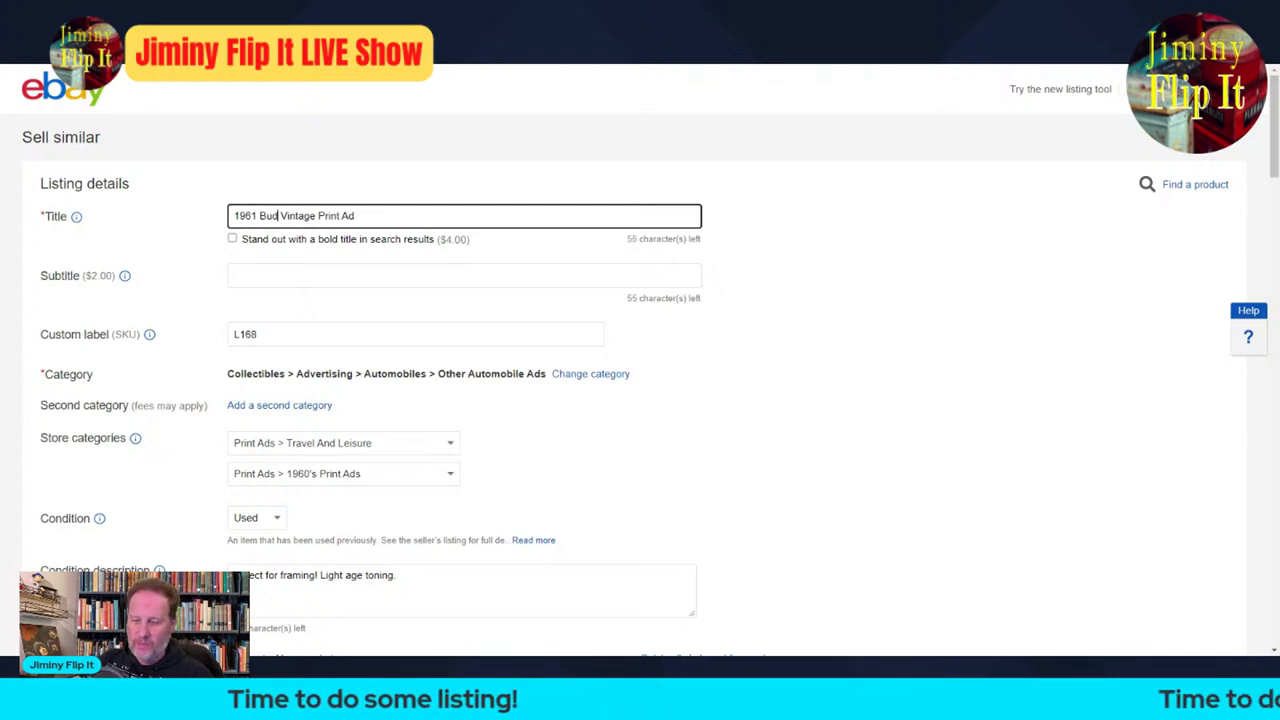
pyautogui.write('er Beer')
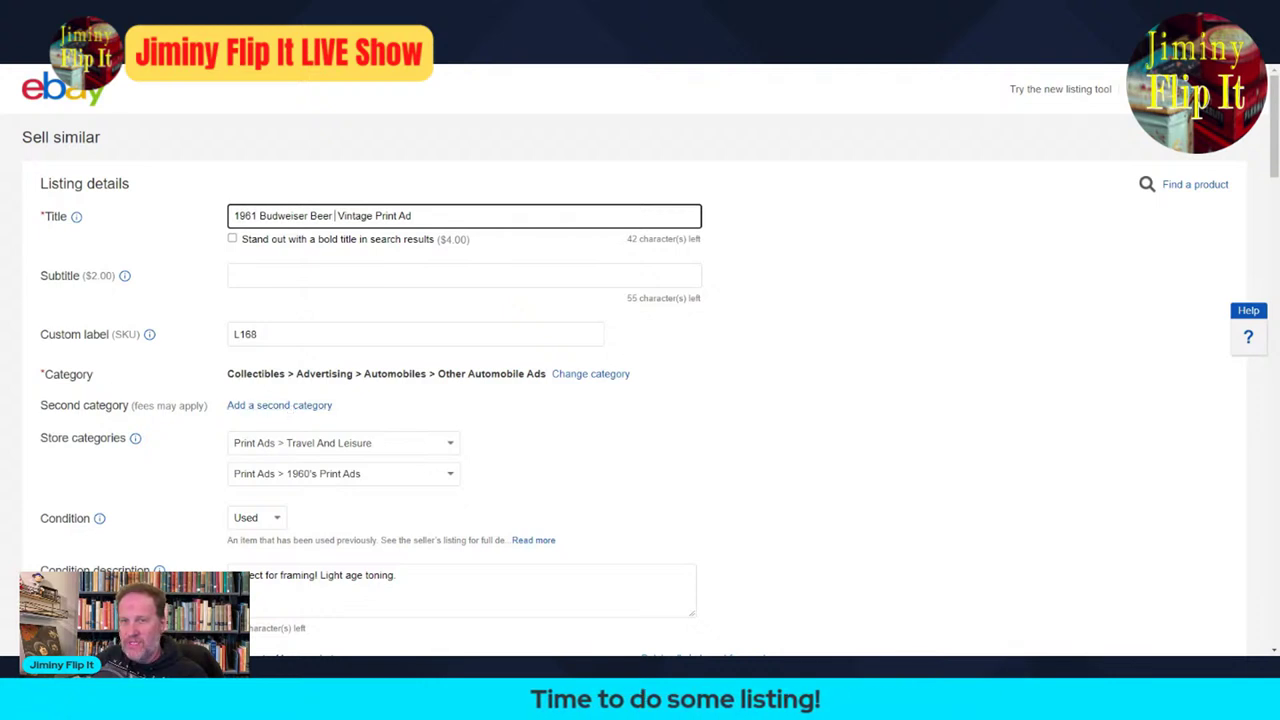
pyautogui.click(600, 376)
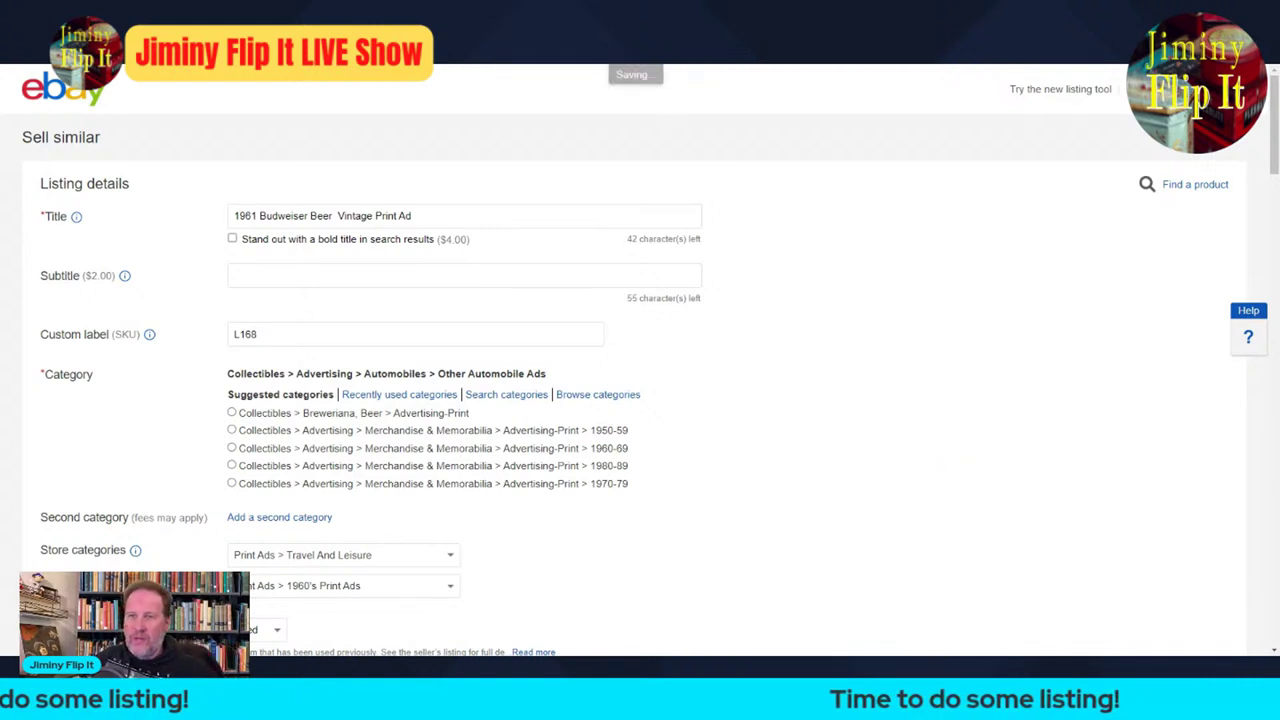
# Trim the space after 'Beer' and choose the Breweriana, Beer > Advertising-Print category
pyautogui.press('BackSpace')
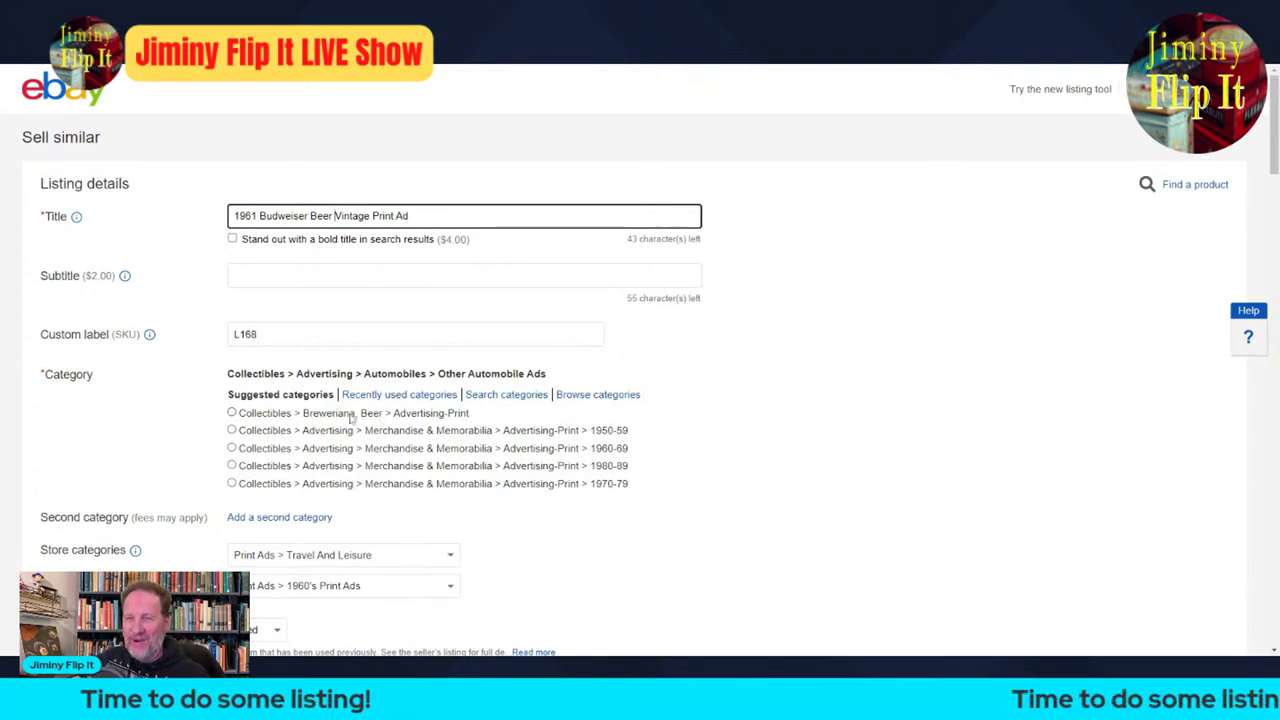
pyautogui.click(232, 414)
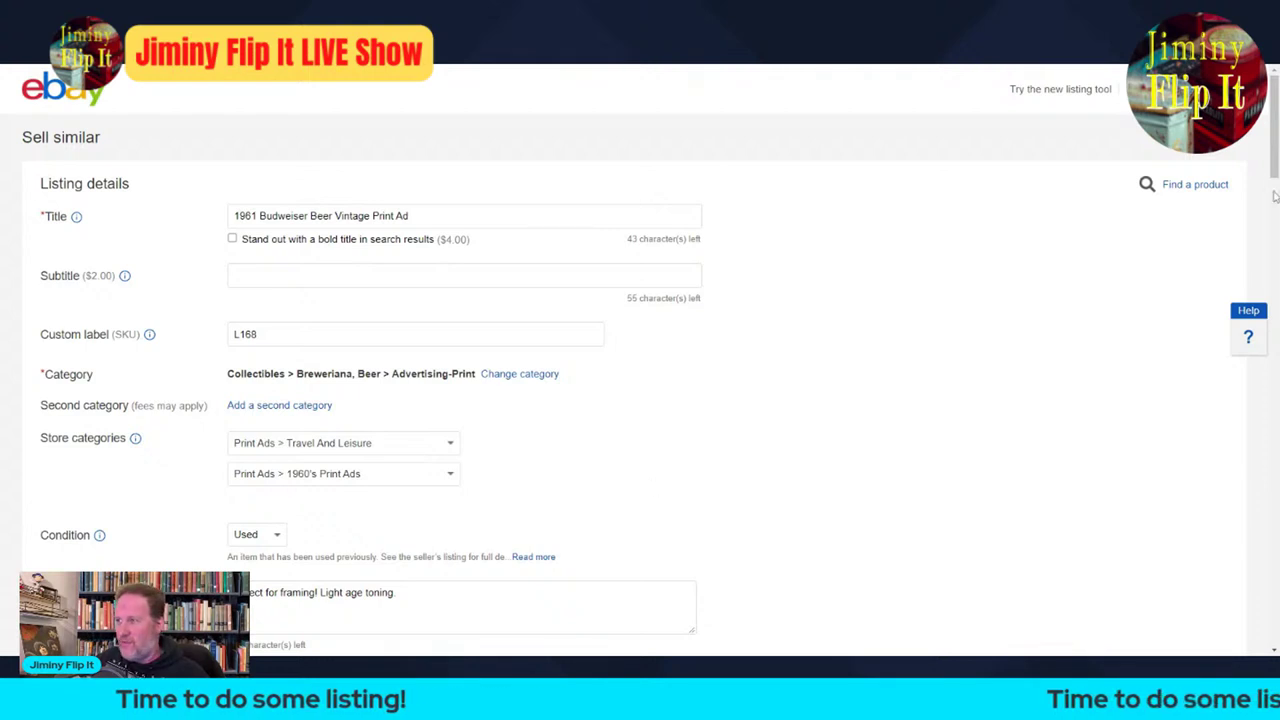
# Scroll down the listing form to the Store categories section
pyautogui.scroll(-2, 1274, 190)
pyautogui.moveTo(1274, 178); pyautogui.dragTo(1274, 176)
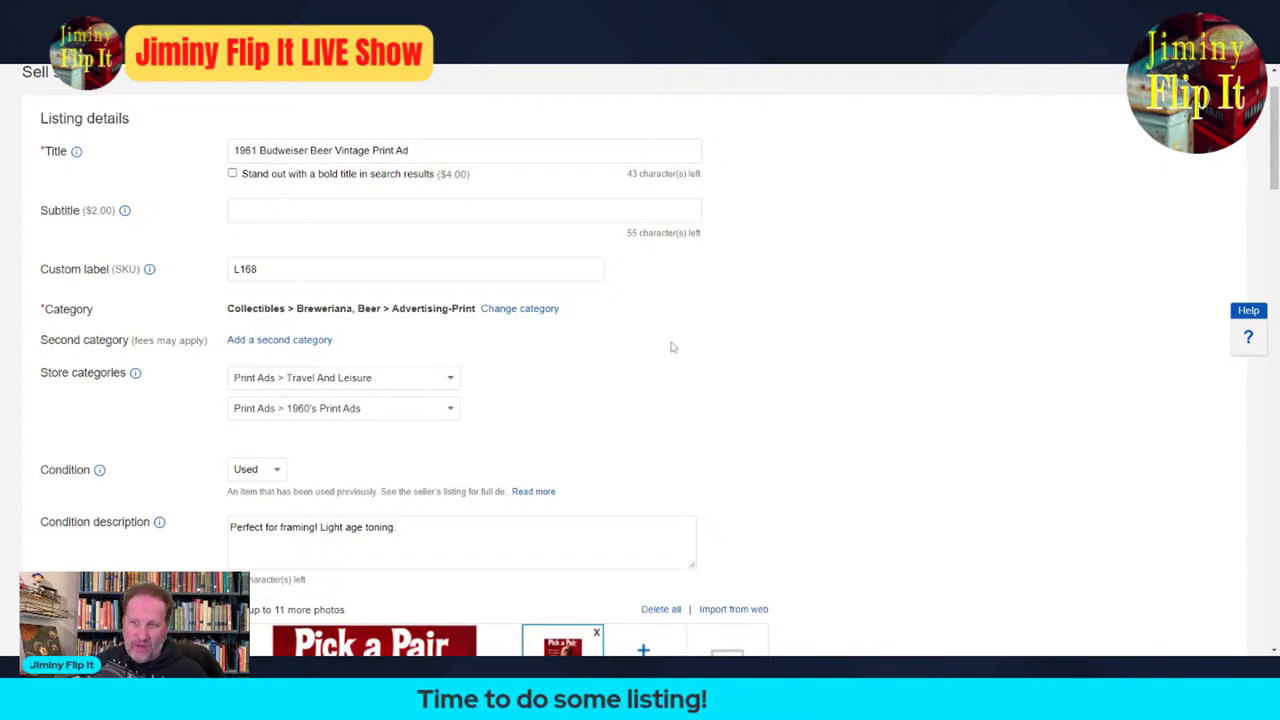
pyautogui.moveTo(1276, 170); pyautogui.dragTo(1276, 204)
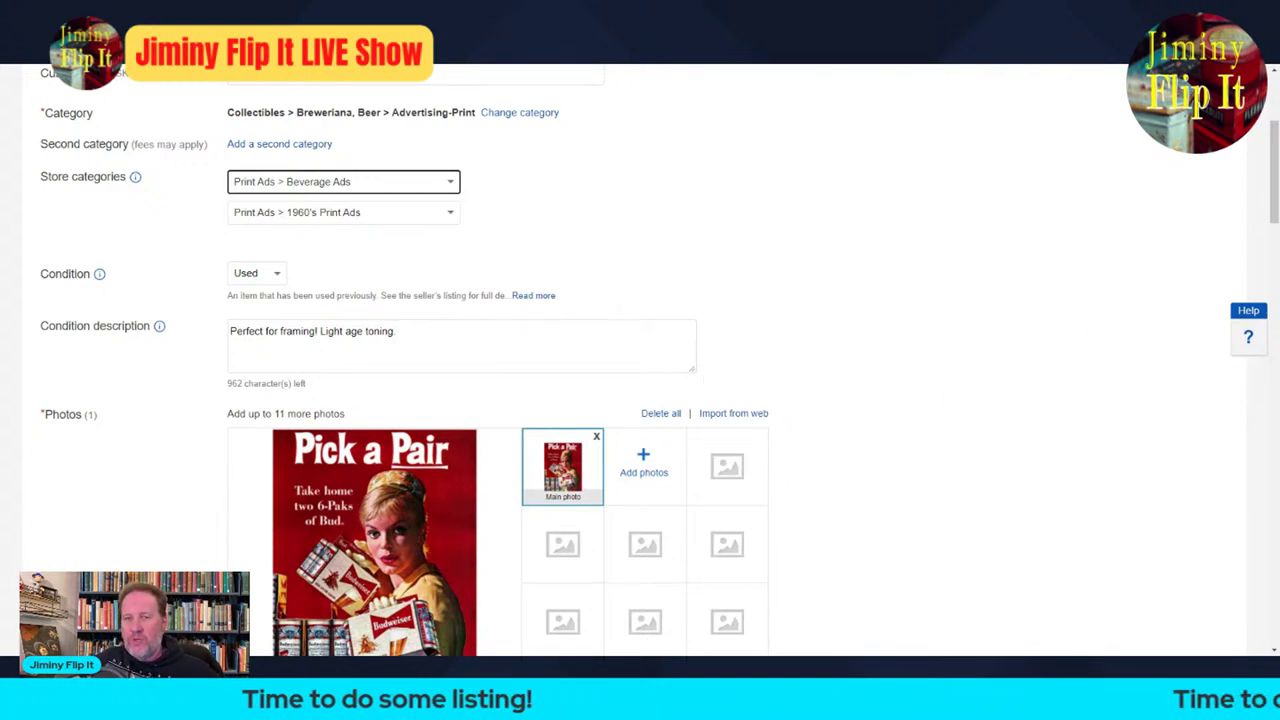
pyautogui.moveTo(1275, 180); pyautogui.dragTo(1275, 208)
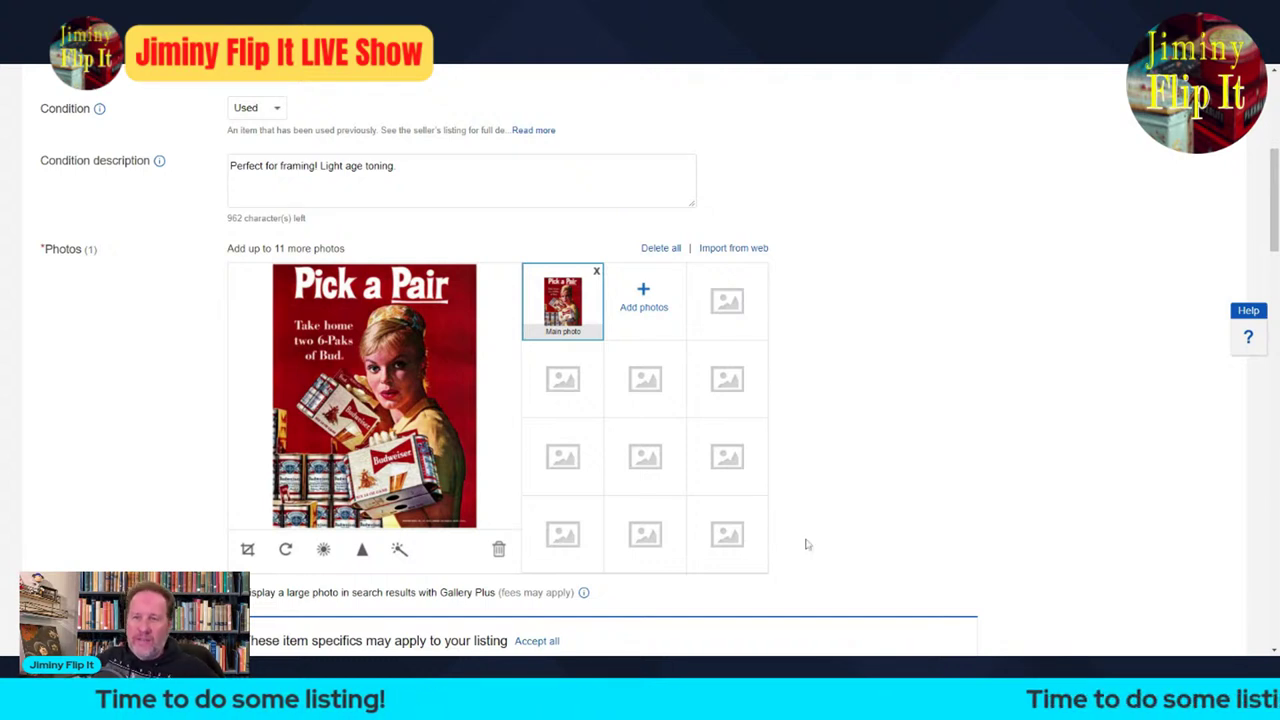
pyautogui.click(408, 428)
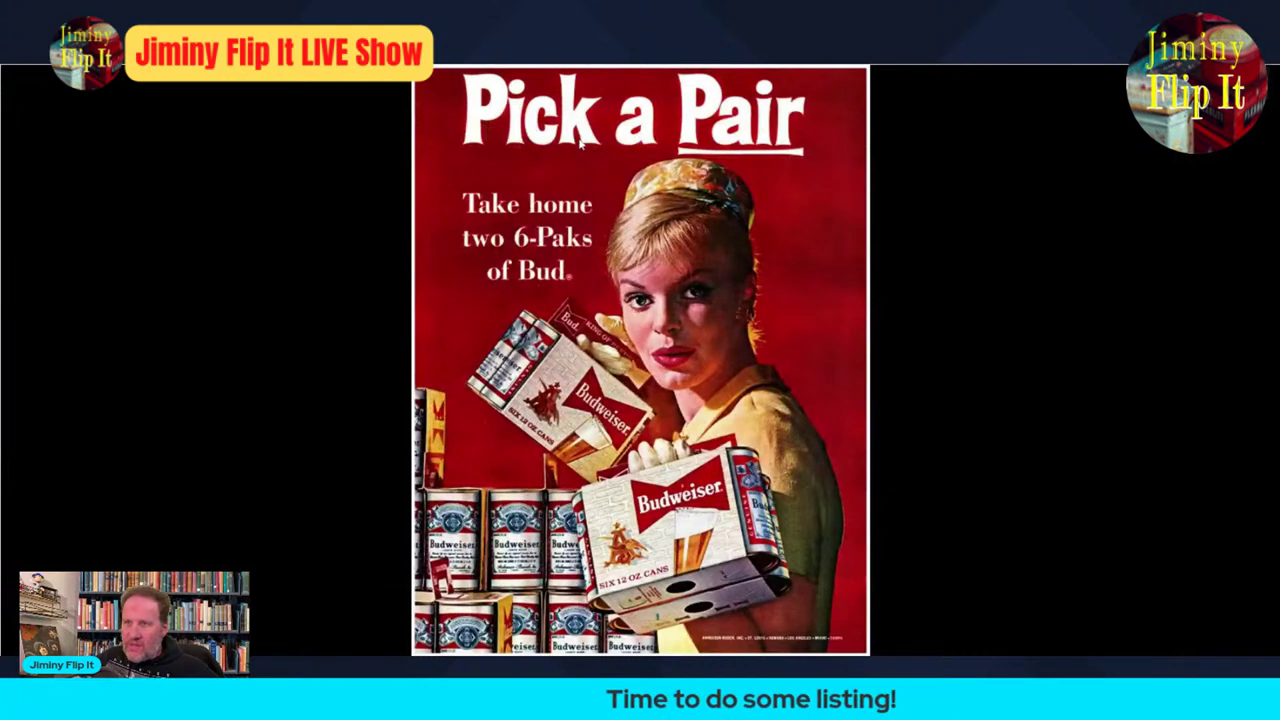
pyautogui.click(1090, 362)
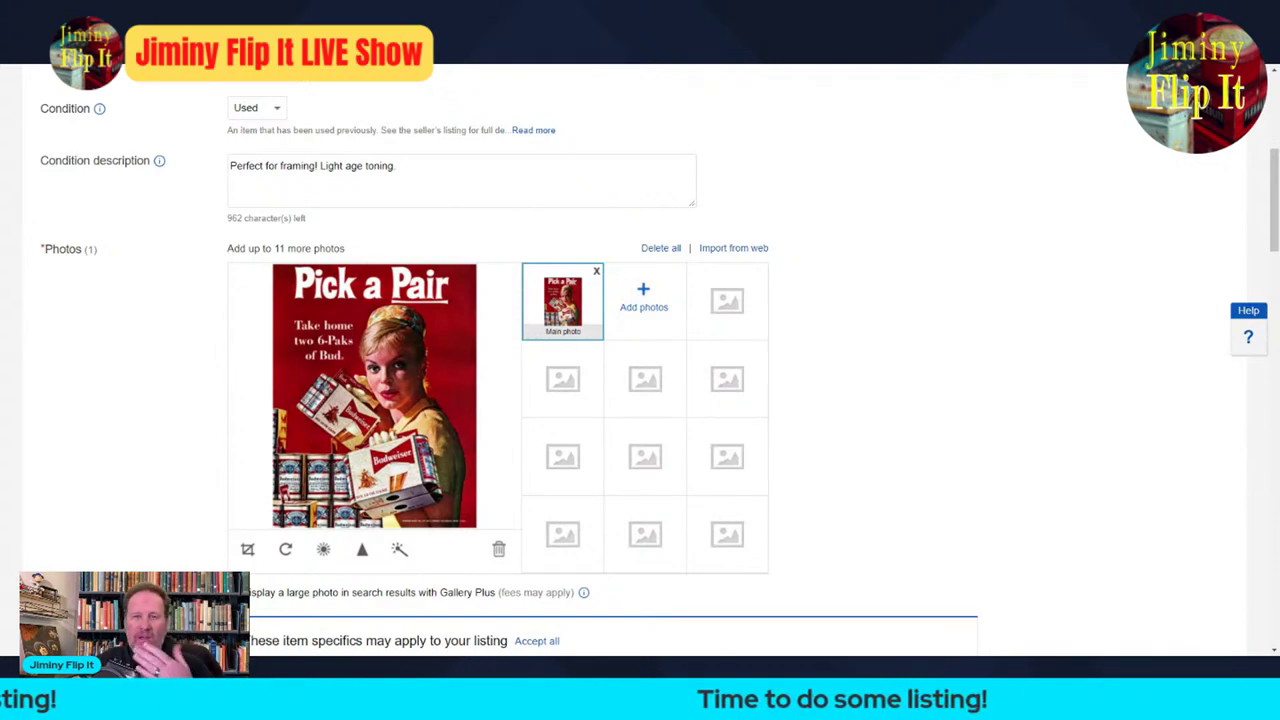
pyautogui.scroll(-3, 1024, 427)
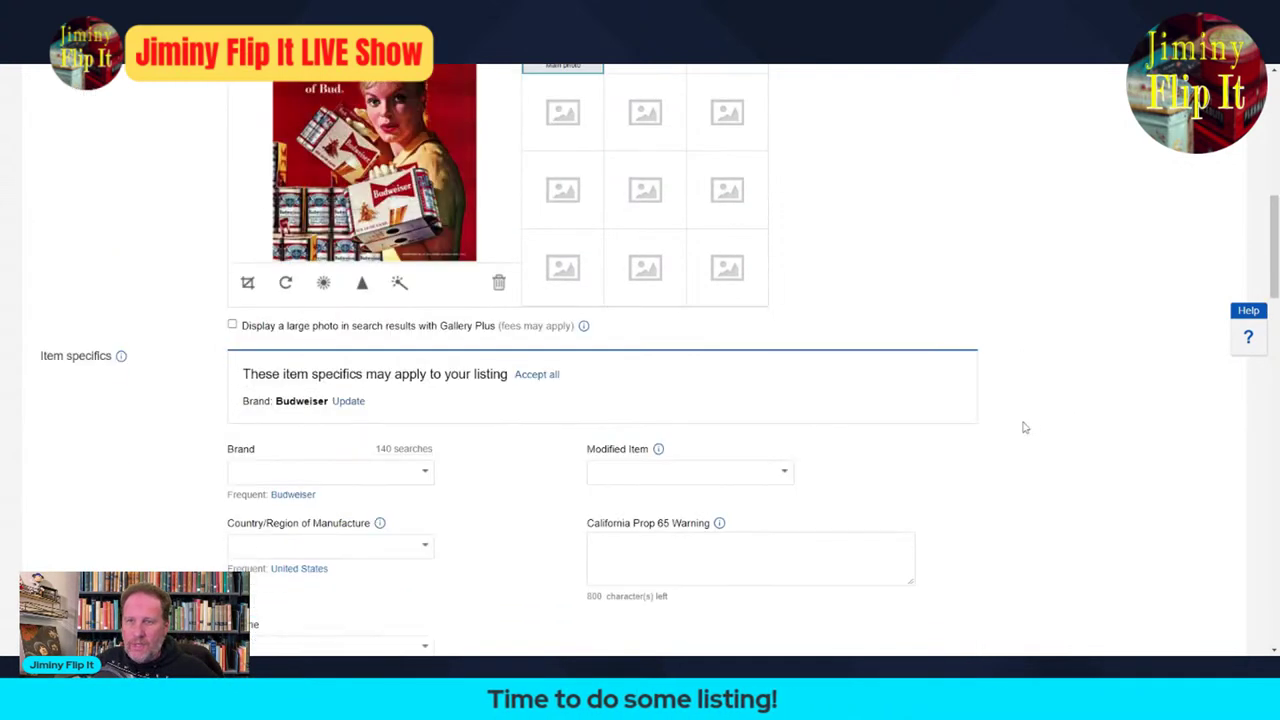
pyautogui.scroll(3, 947, 403)
pyautogui.scroll(-3, 949, 403)
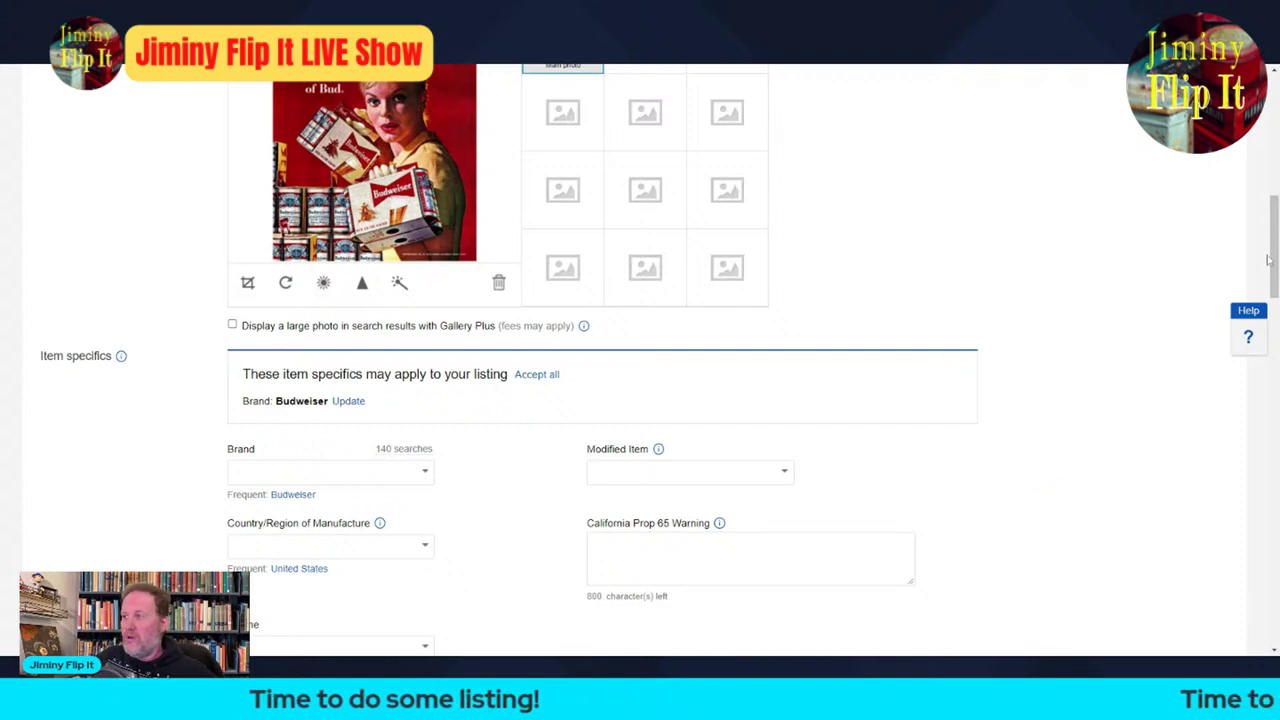
pyautogui.scroll(1, 960, 390)
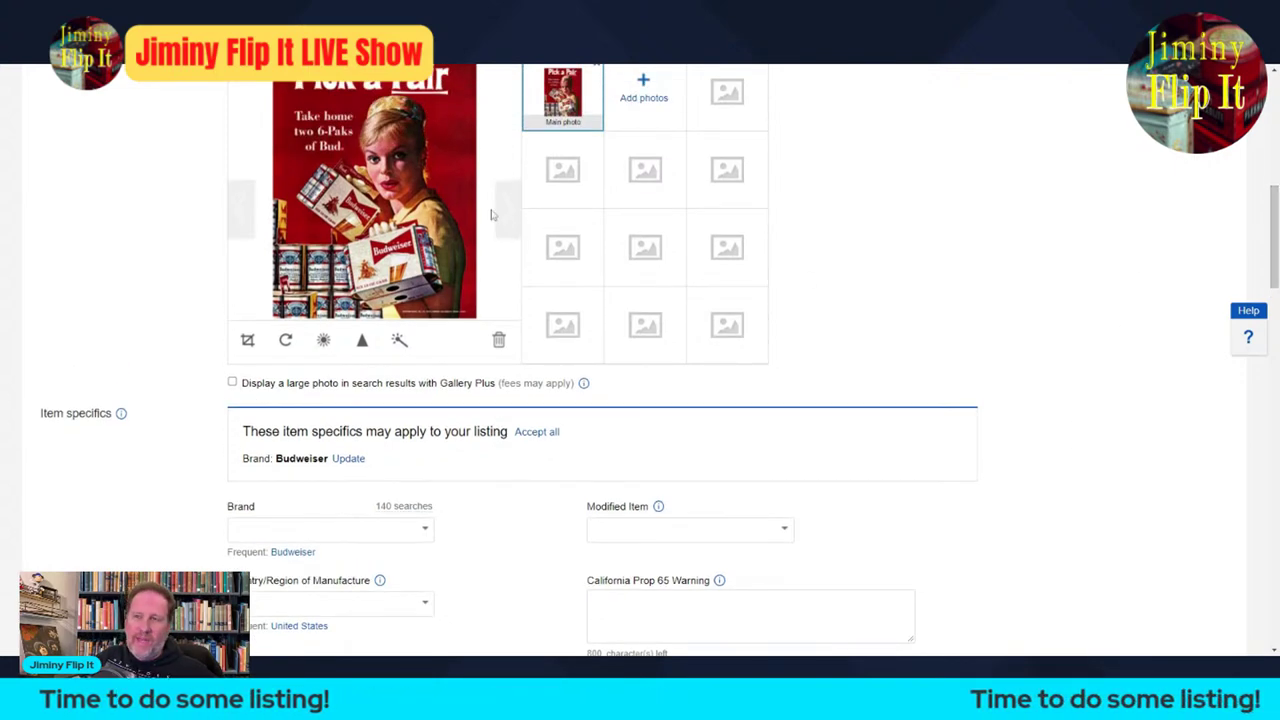
pyautogui.click(375, 190)
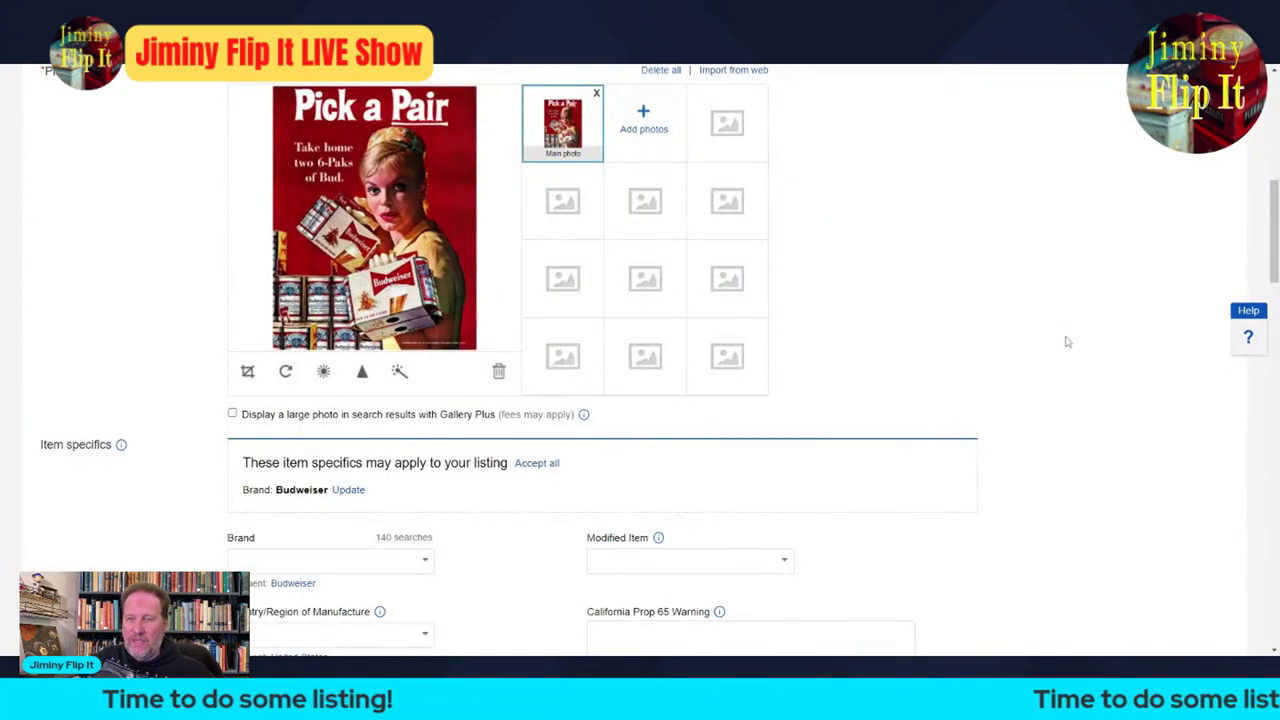
pyautogui.scroll(-2, 1275, 258)
pyautogui.scroll(-3, 1275, 258)
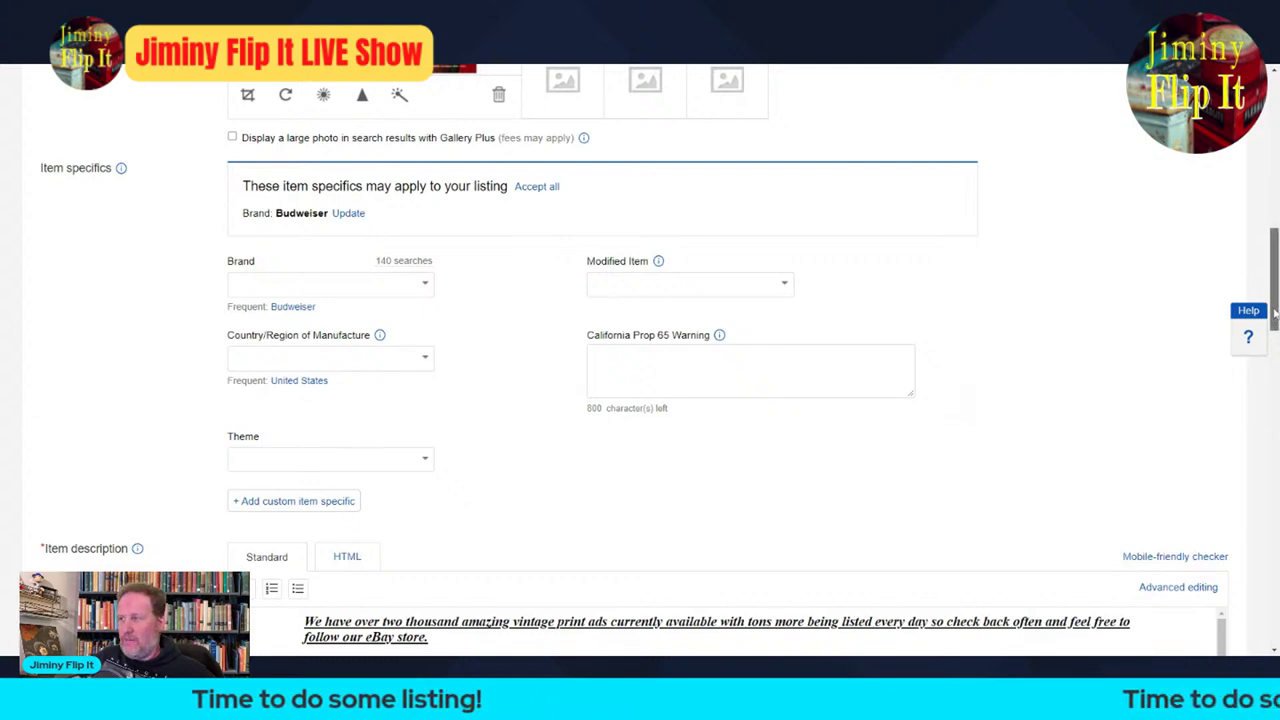
pyautogui.scroll(6, 1263, 245)
pyautogui.scroll(5, 1263, 245)
pyautogui.scroll(-4, 1265, 250)
pyautogui.scroll(-6, 1265, 250)
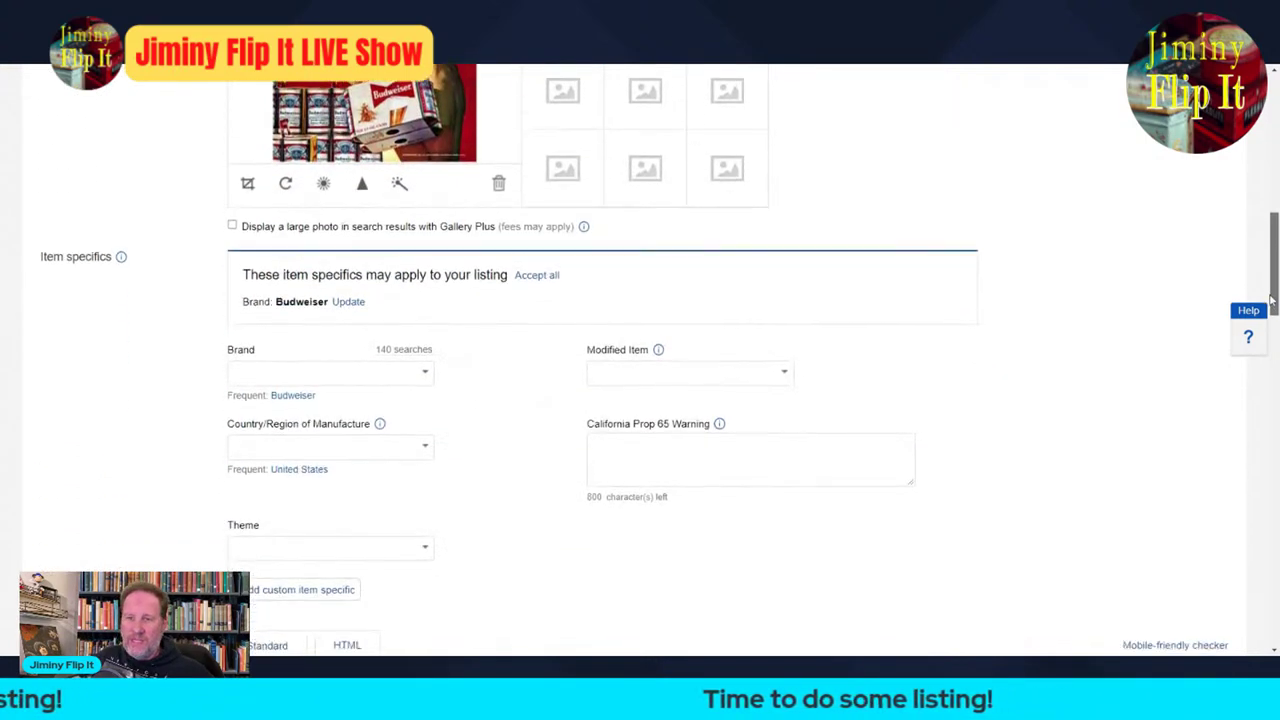
# Set Brand Budweiser, Modified Item No, Country United States and Theme Breweriana, Beer
pyautogui.click(362, 254)
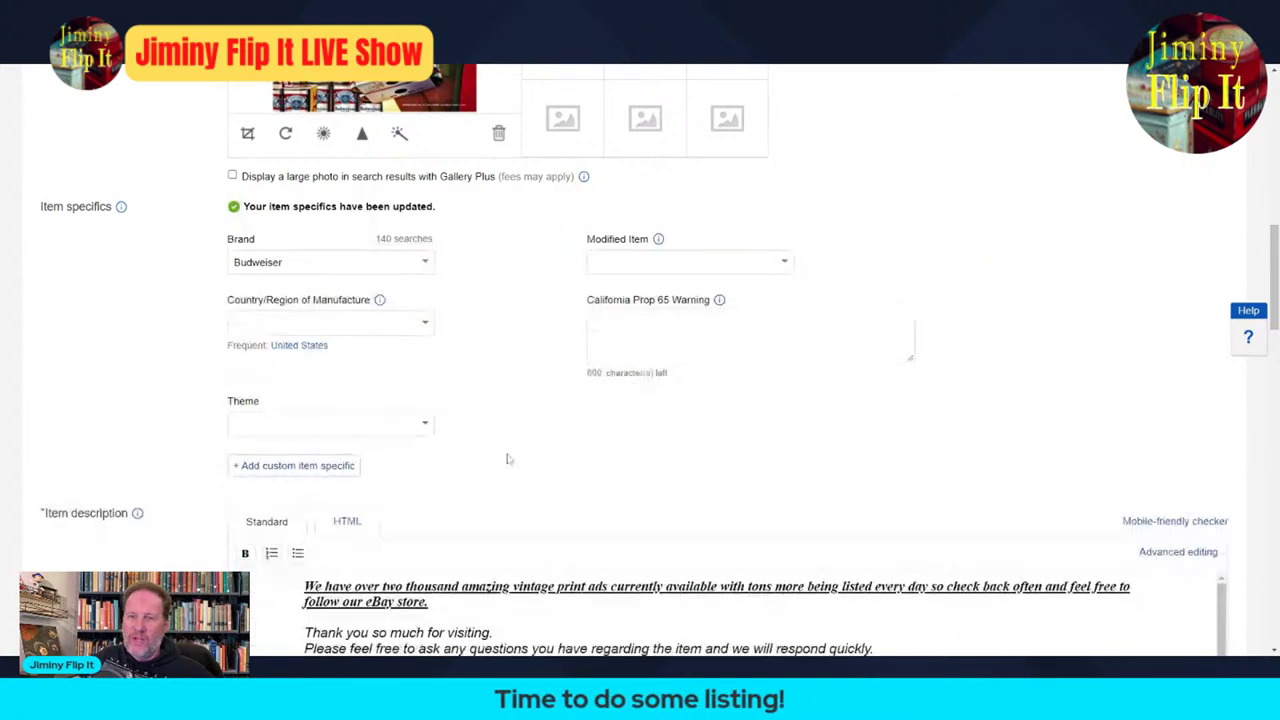
pyautogui.click(783, 266)
pyautogui.click(727, 287)
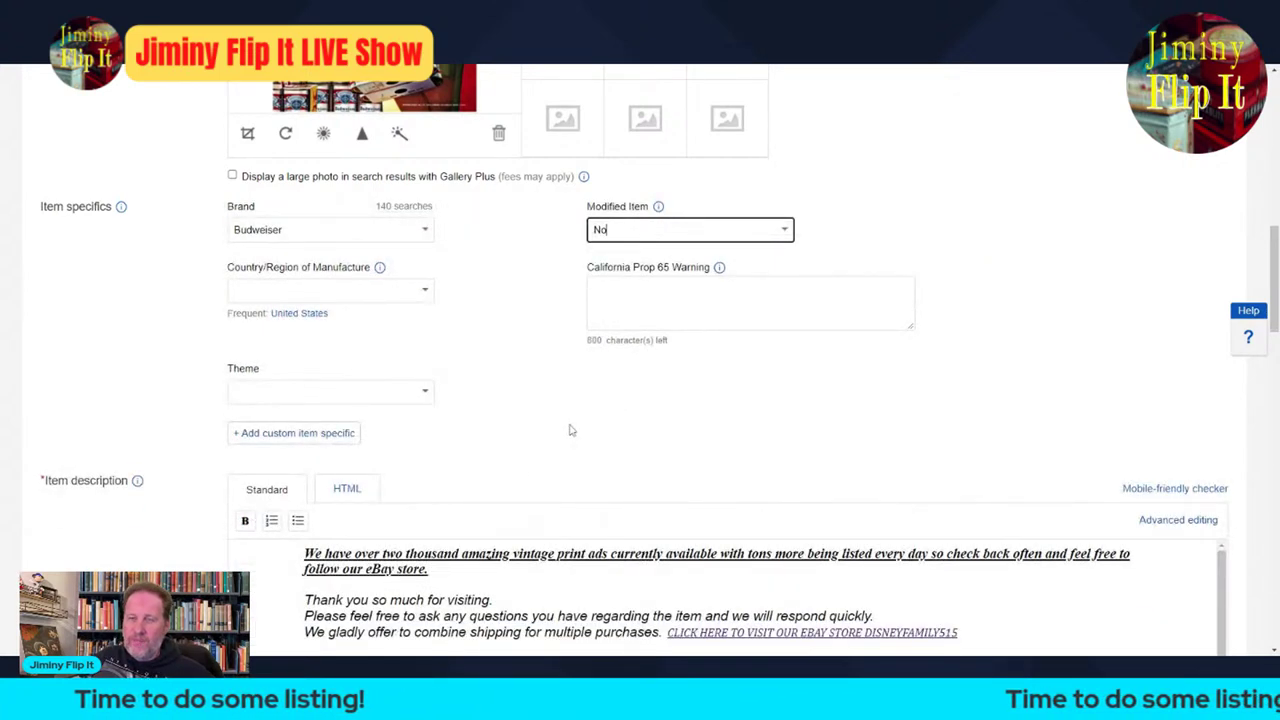
pyautogui.click(318, 314)
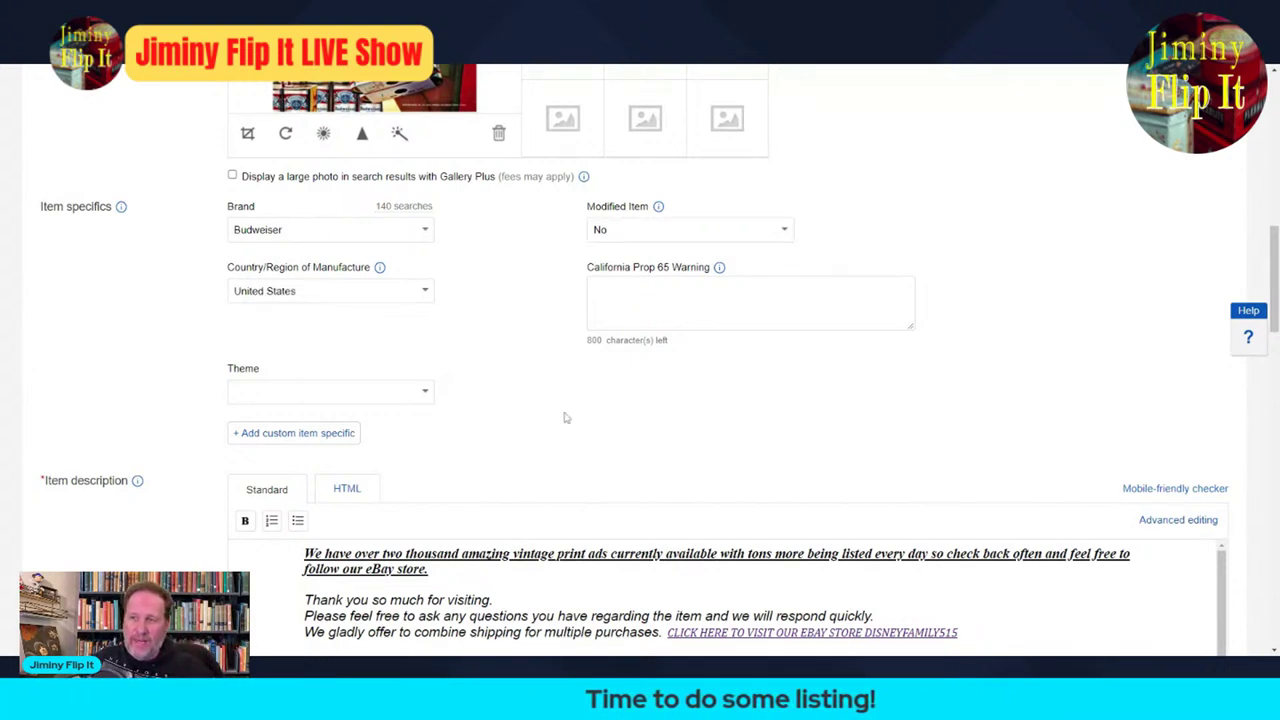
pyautogui.click(426, 398)
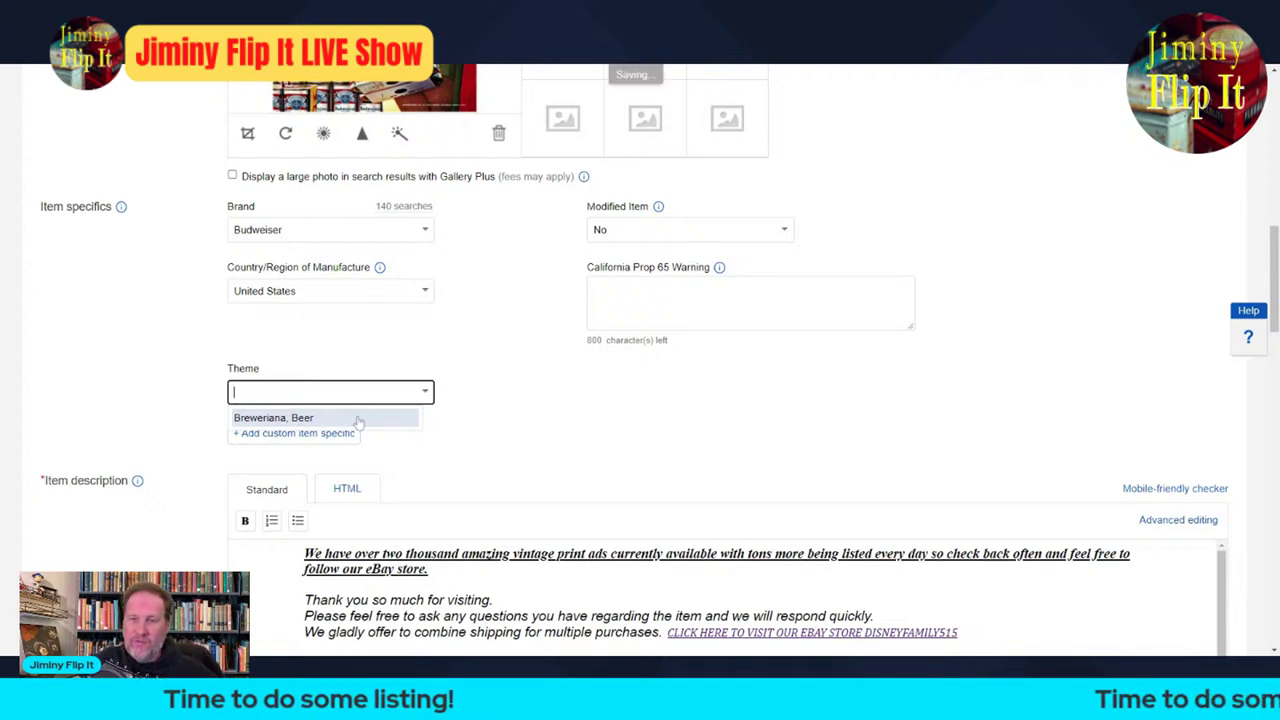
pyautogui.click(359, 420)
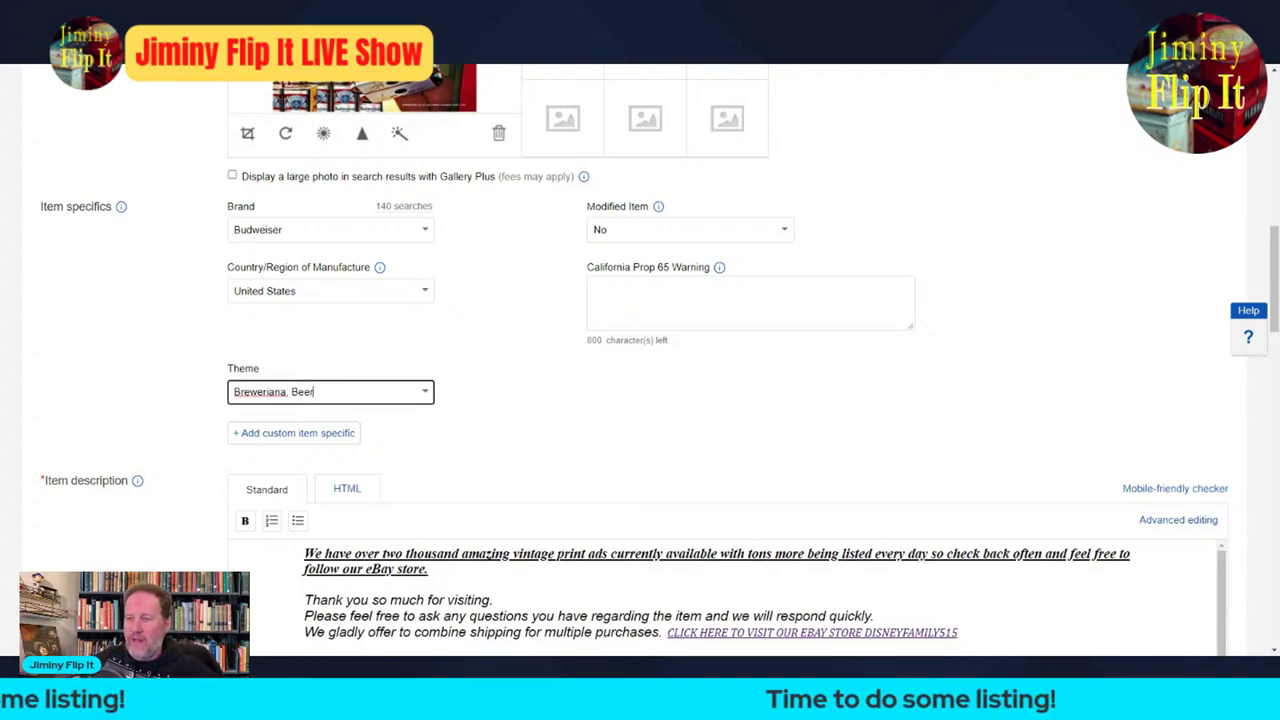
pyautogui.scroll(3, 989, 440)
pyautogui.scroll(-5, 989, 440)
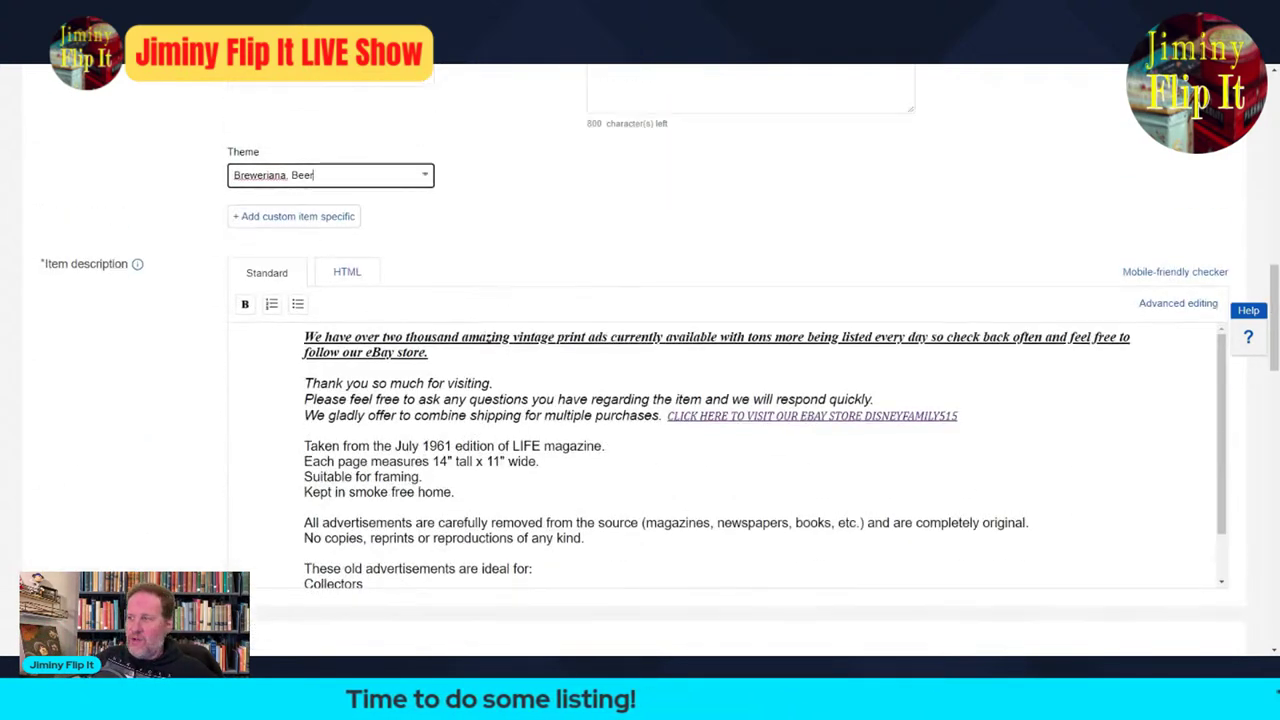
pyautogui.scroll(15, 991, 441)
pyautogui.scroll(-3, 1044, 302)
pyautogui.scroll(3, 1044, 302)
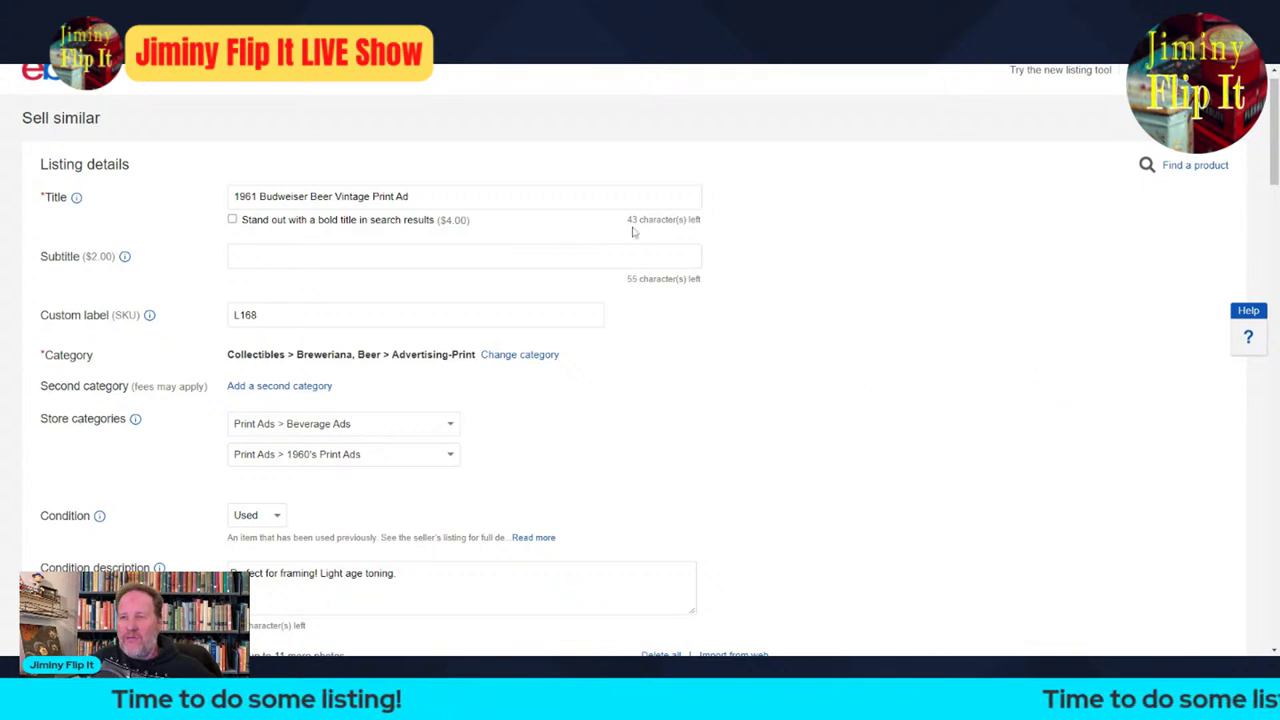
# Scroll down to Photos and enlarge the main Pick a Pair Budweiser photo
pyautogui.scroll(-1, 1274, 140)
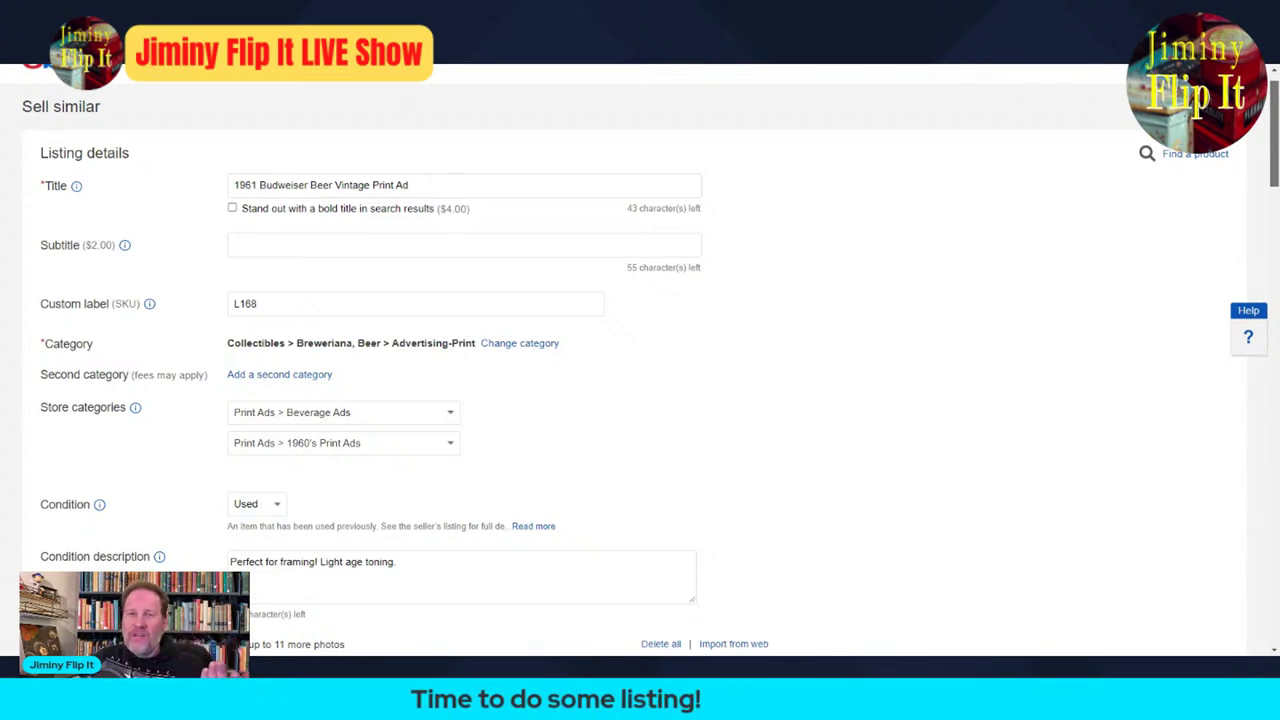
pyautogui.scroll(-2, 1114, 357)
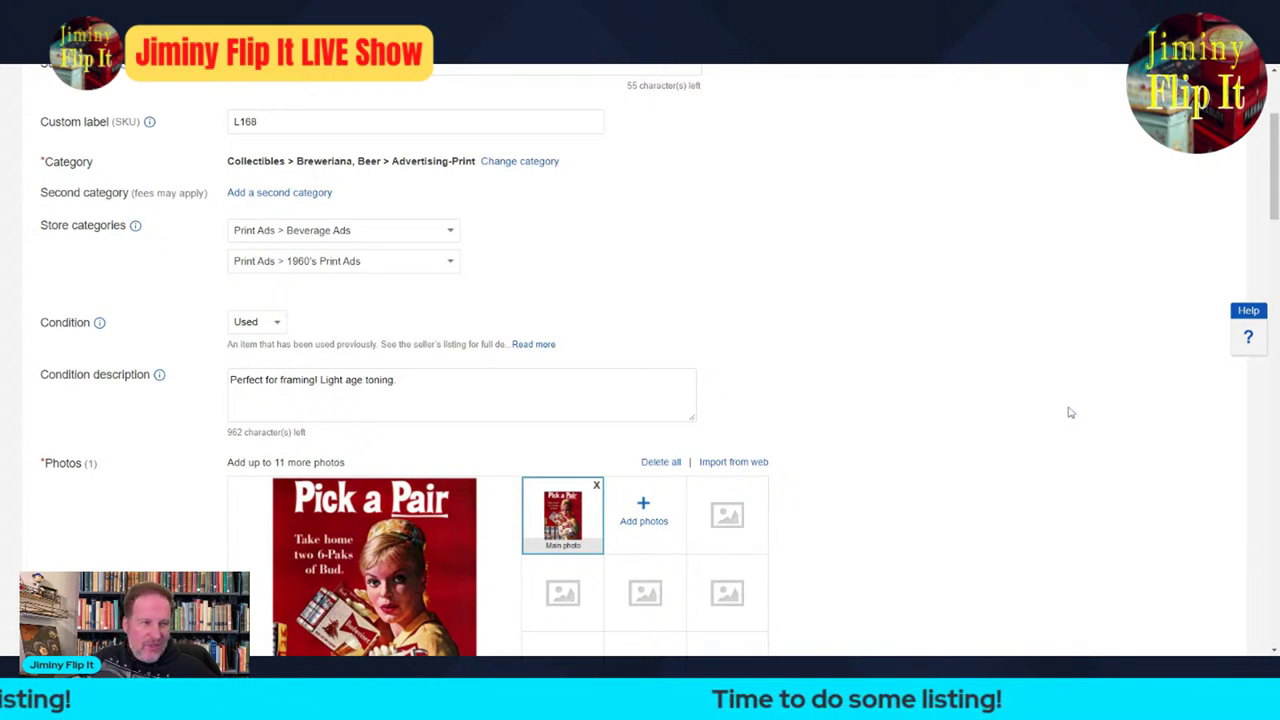
pyautogui.moveTo(1273, 199); pyautogui.dragTo(1273, 226)
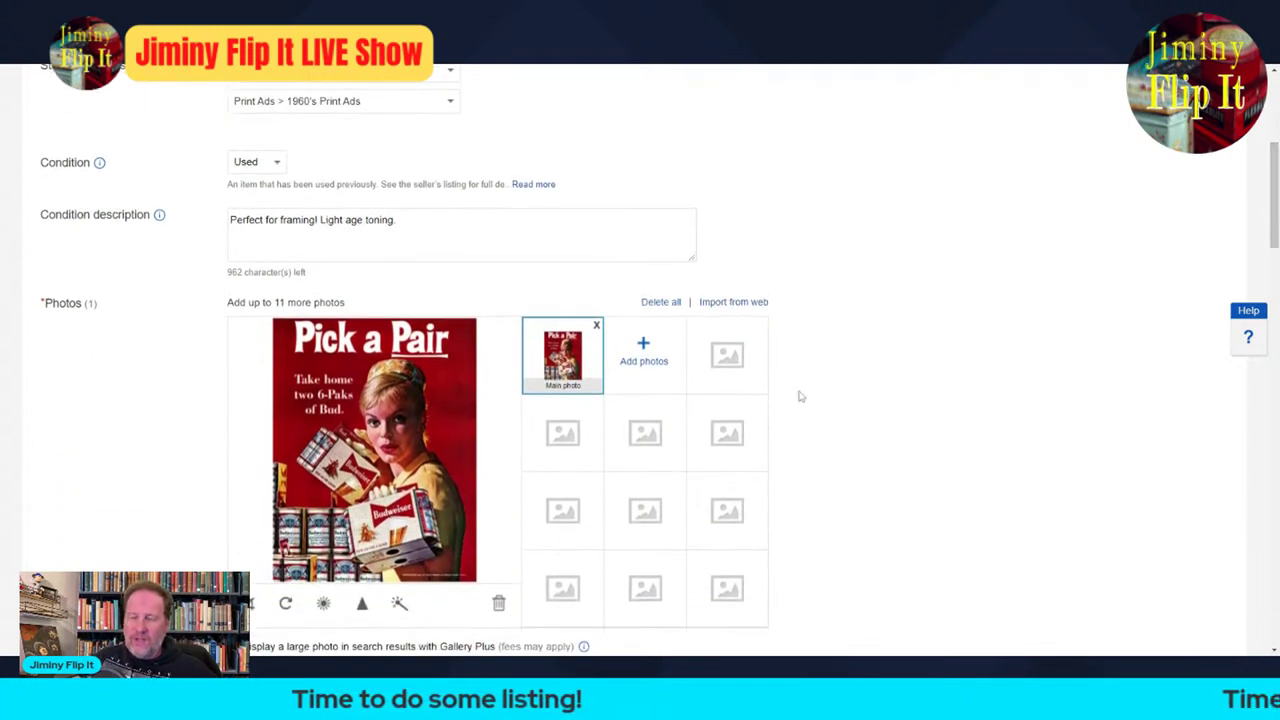
pyautogui.click(375, 450)
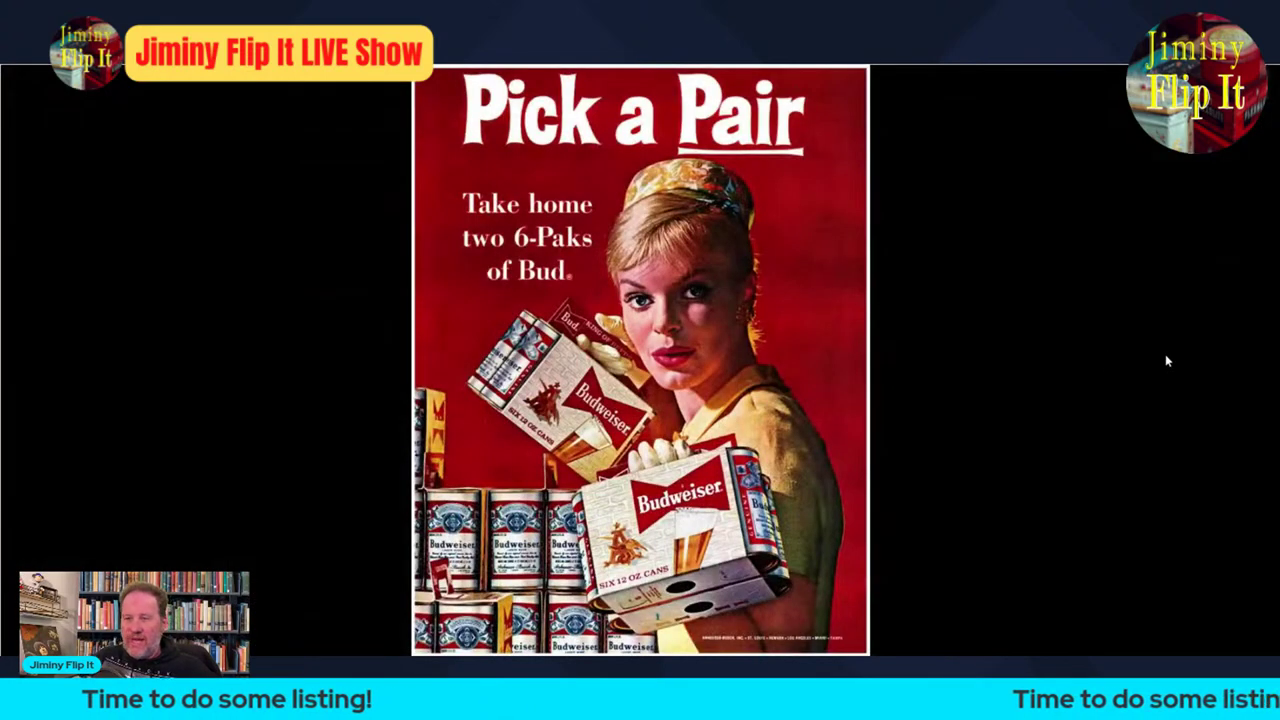
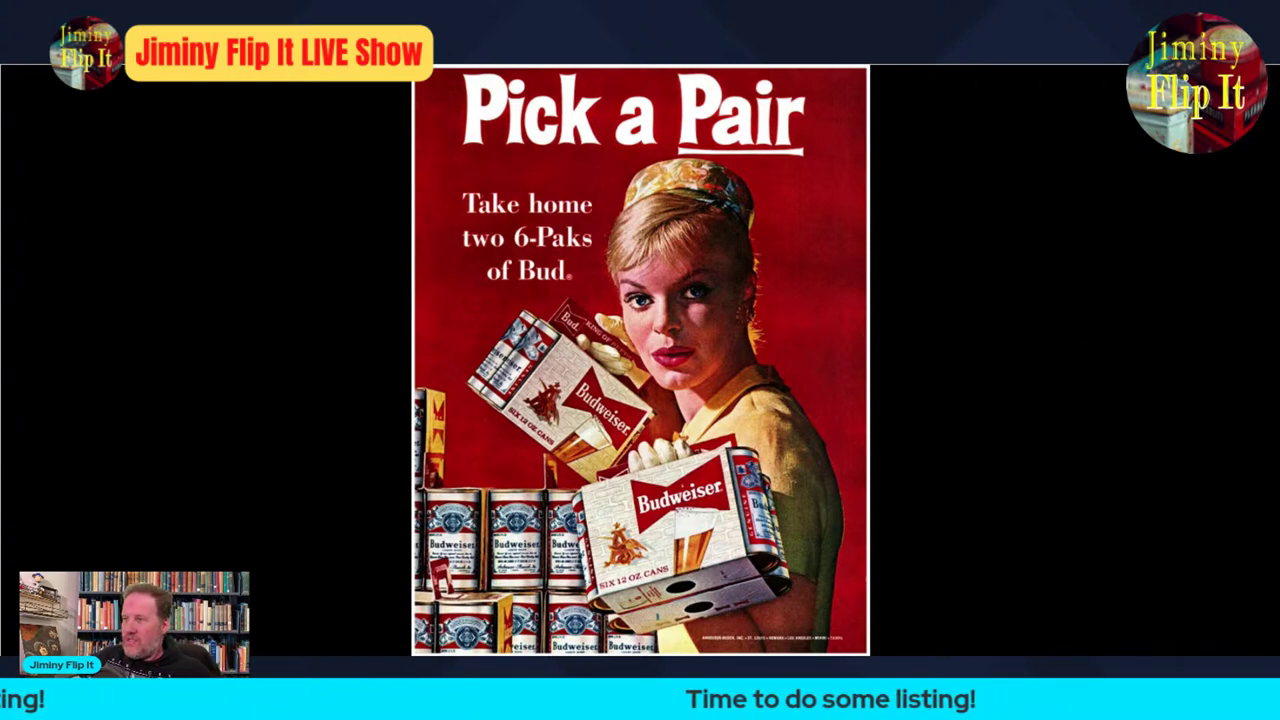
# Append 'Pick A Pair' to the end of the Budweiser listing title
pyautogui.press('Escape')
pyautogui.scroll(2, 1274, 178)
pyautogui.scroll(2, 1274, 178)
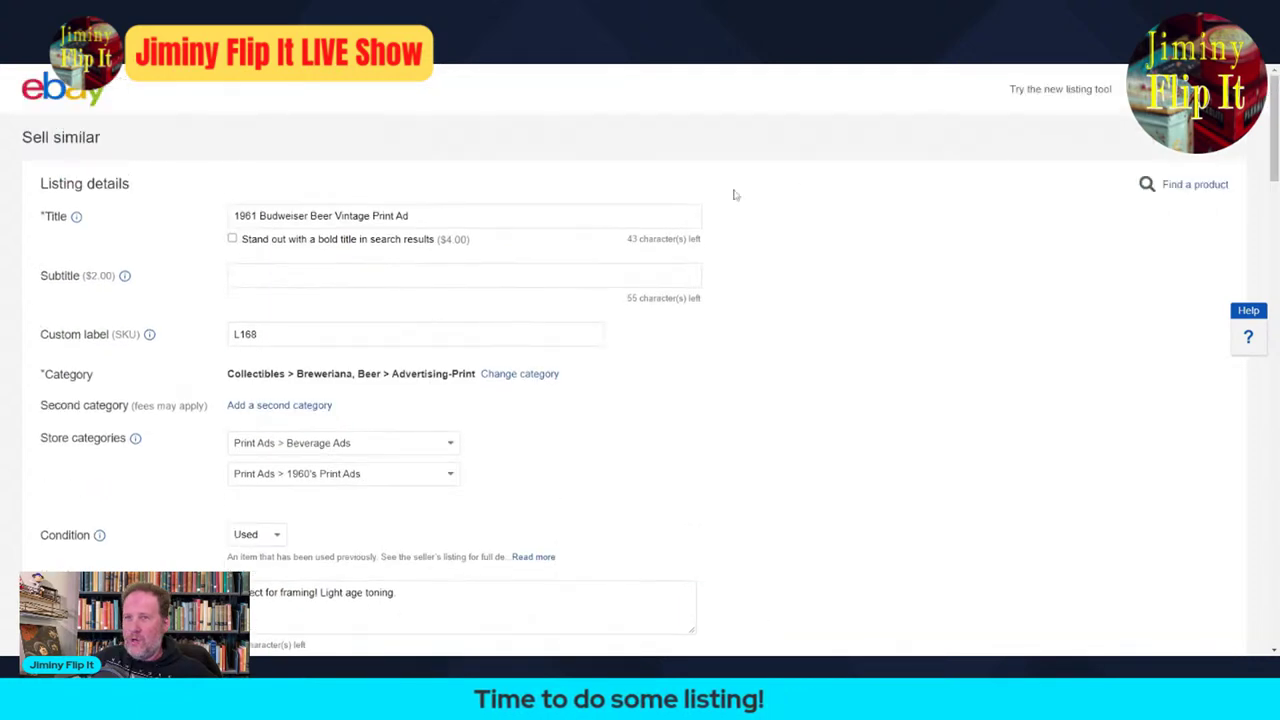
pyautogui.click(411, 215)
pyautogui.write('Pick A Pair')
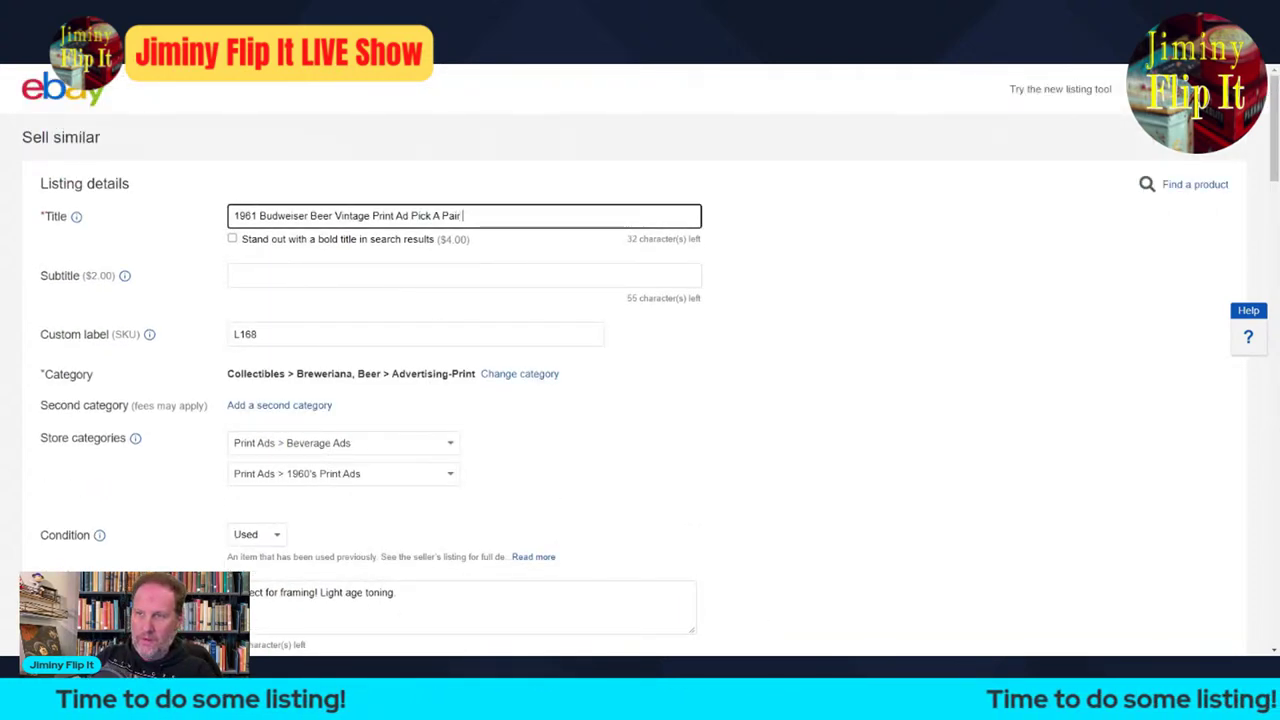
# Recheck the Pick a Pair ad photo, then add 'Take Home 2 Six Paks' to the title
pyautogui.scroll(-5, 640, 360)
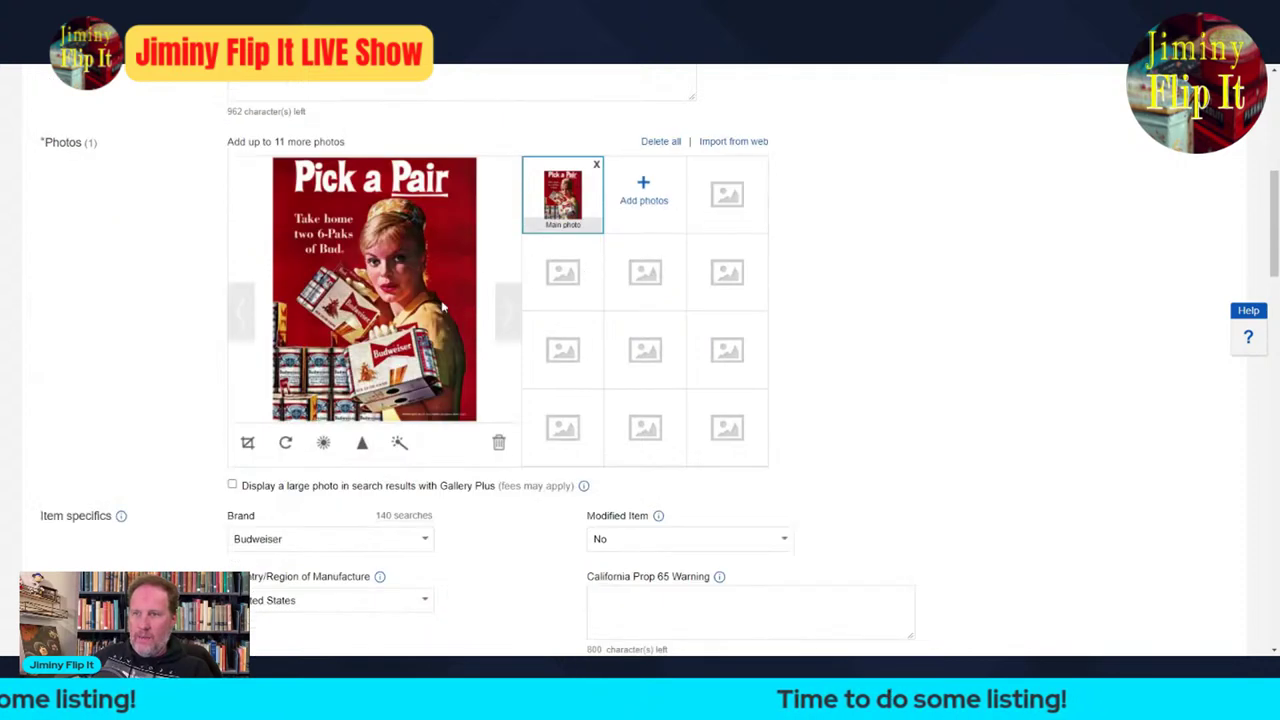
pyautogui.click(374, 290)
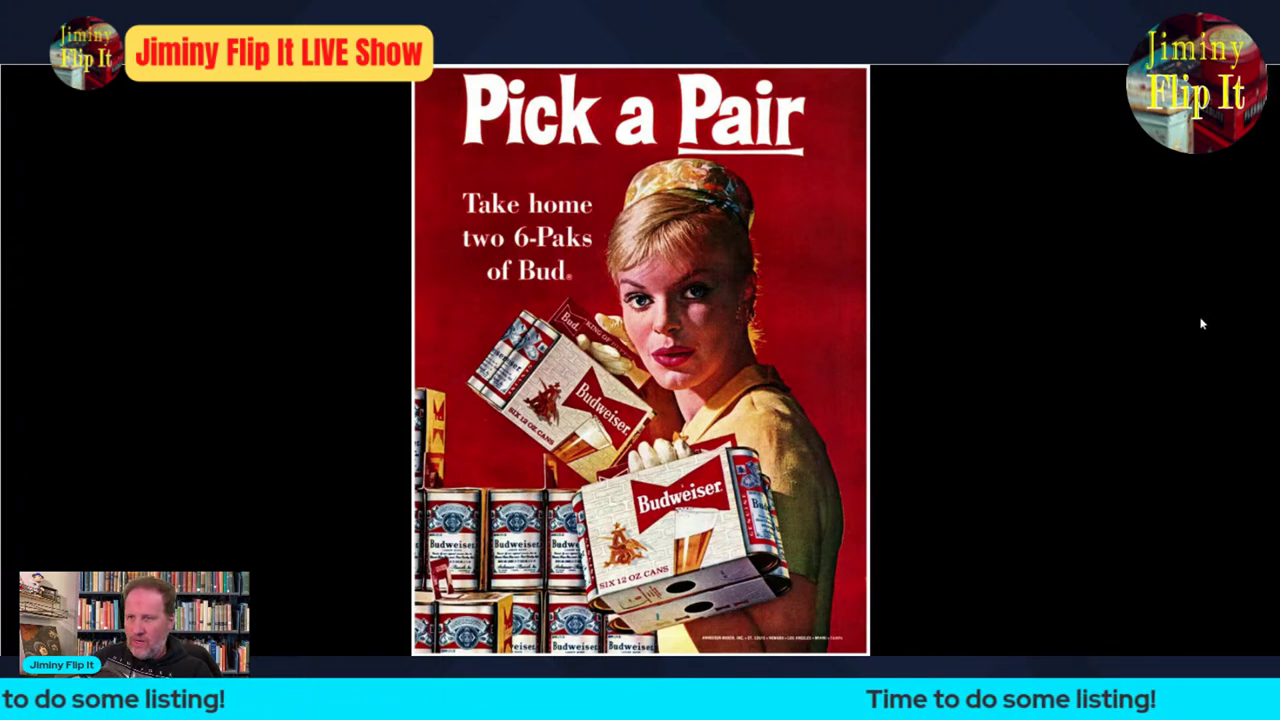
pyautogui.click(908, 229)
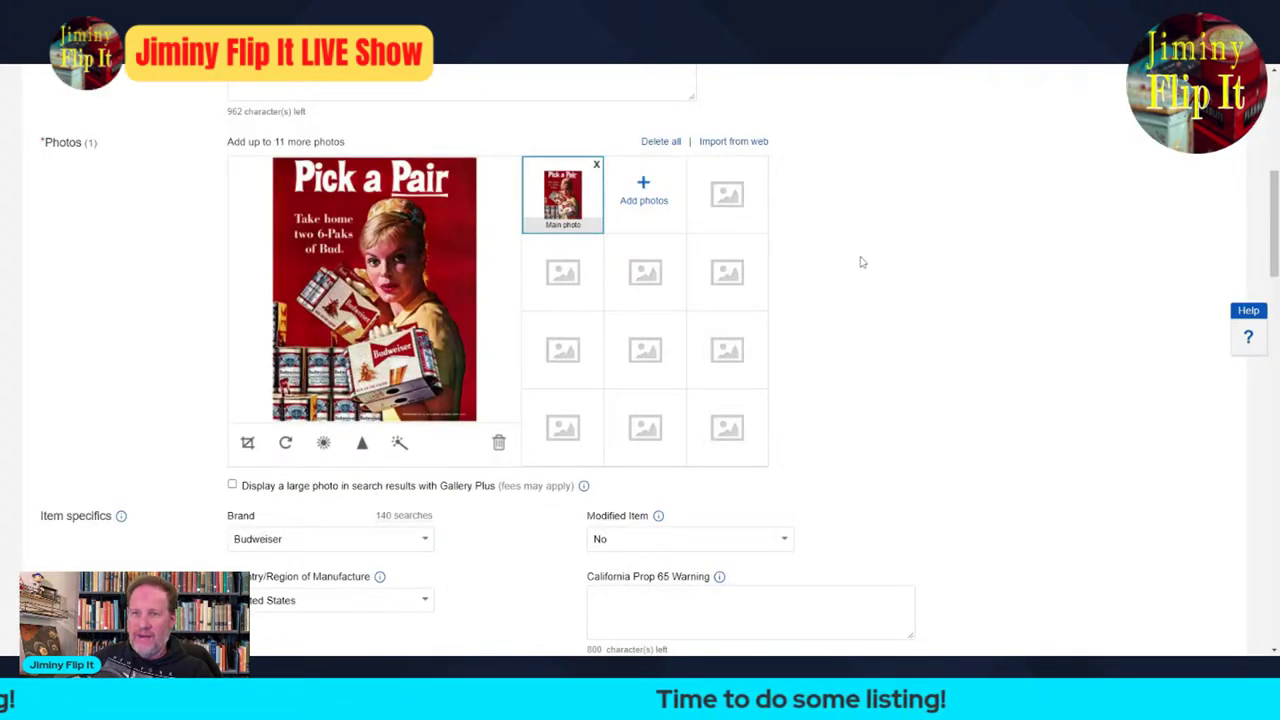
pyautogui.scroll(10, 925, 384)
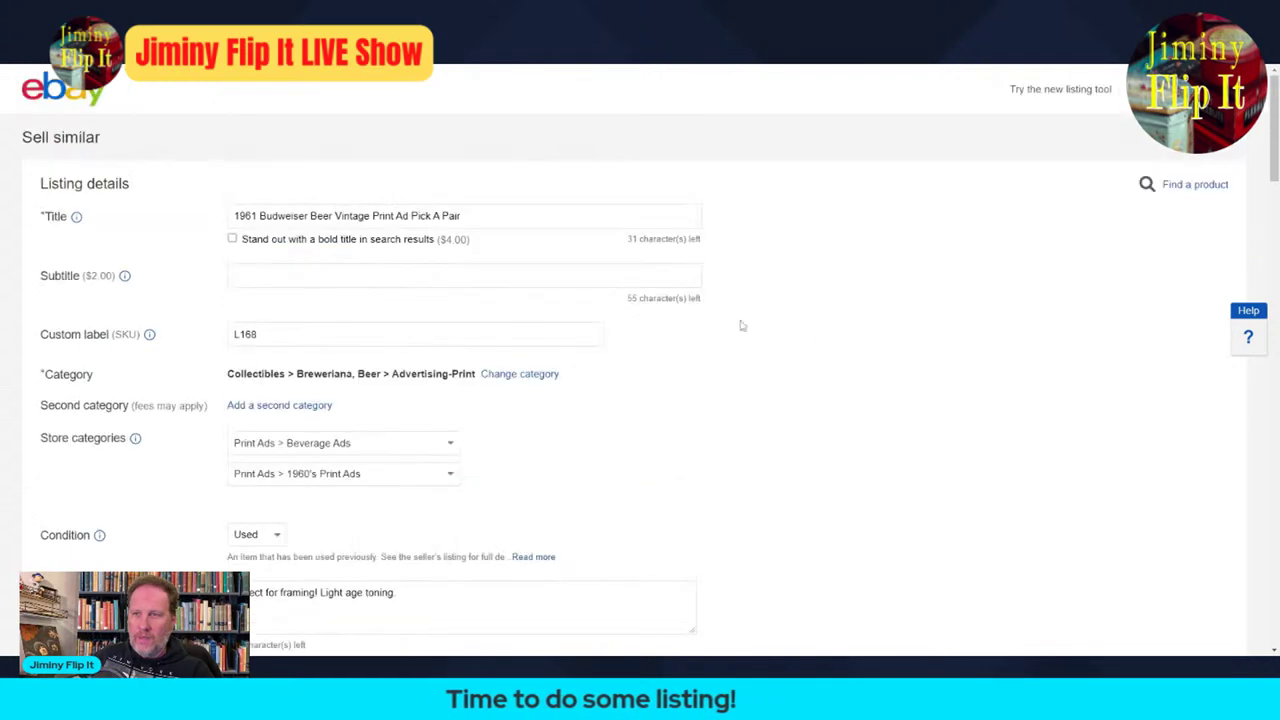
pyautogui.click(470, 215)
pyautogui.write('RTake H')
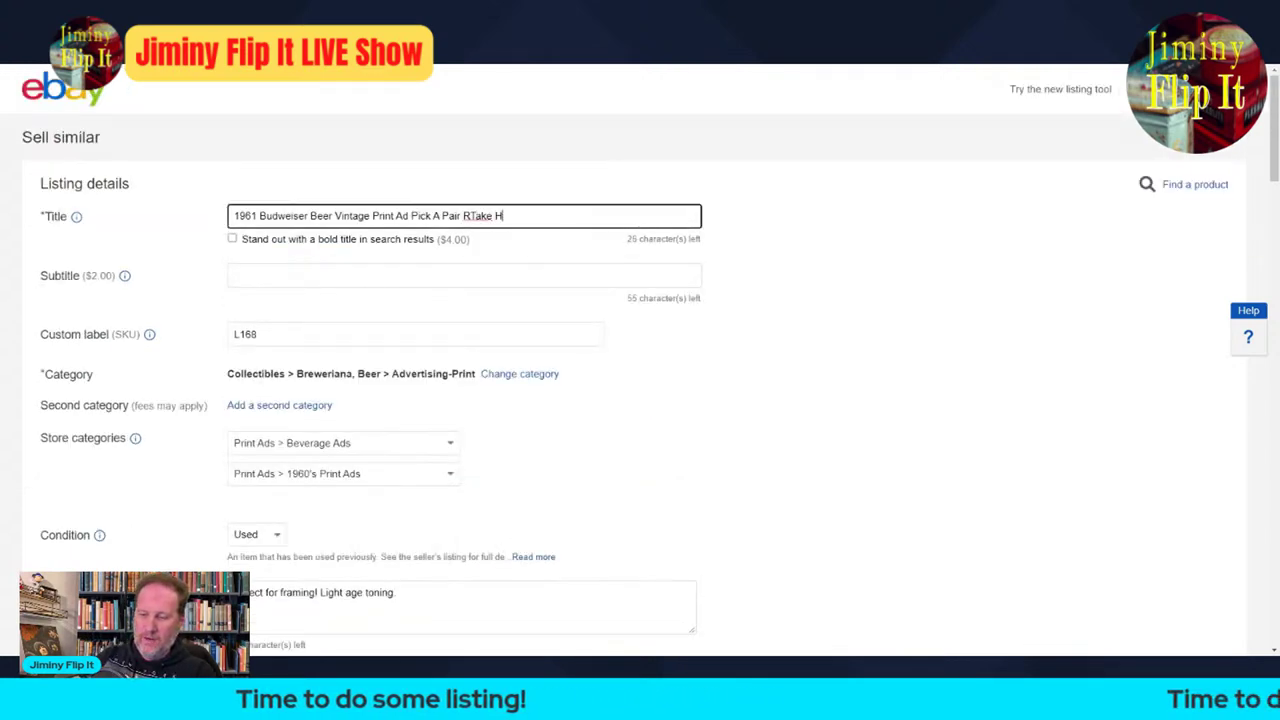
pyautogui.write('ome 2 Six ')
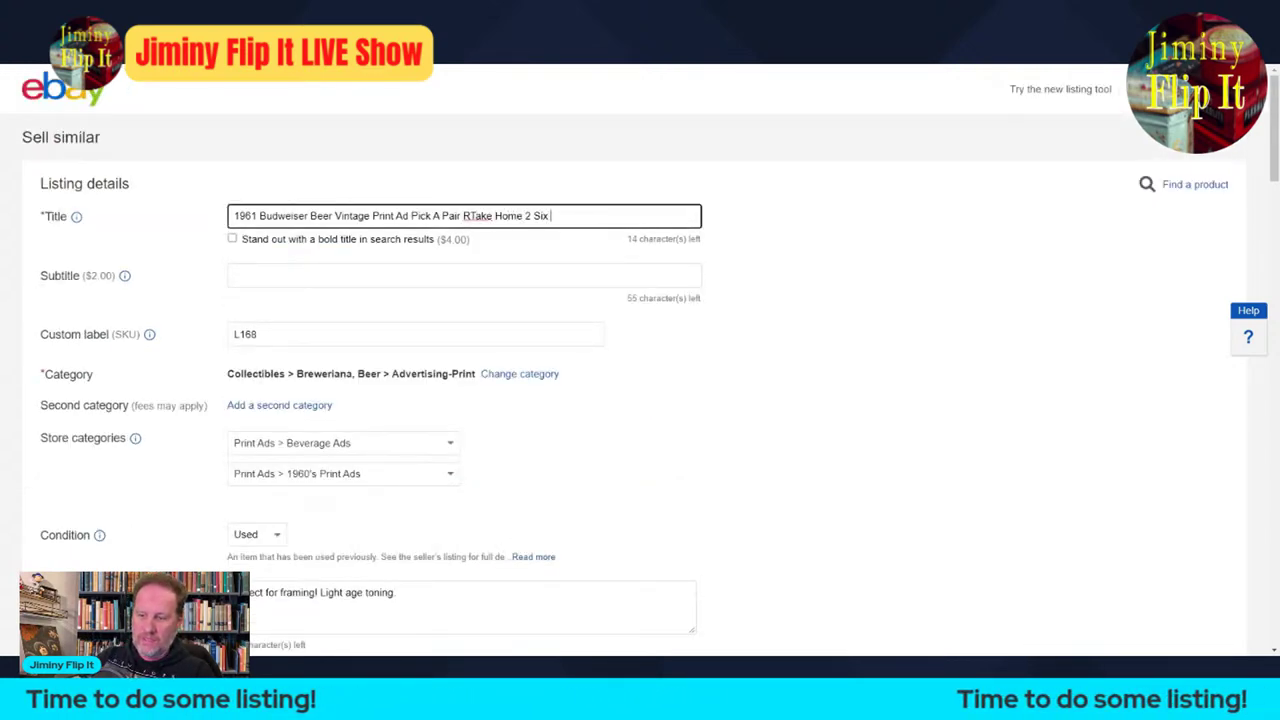
pyautogui.write('Paks')
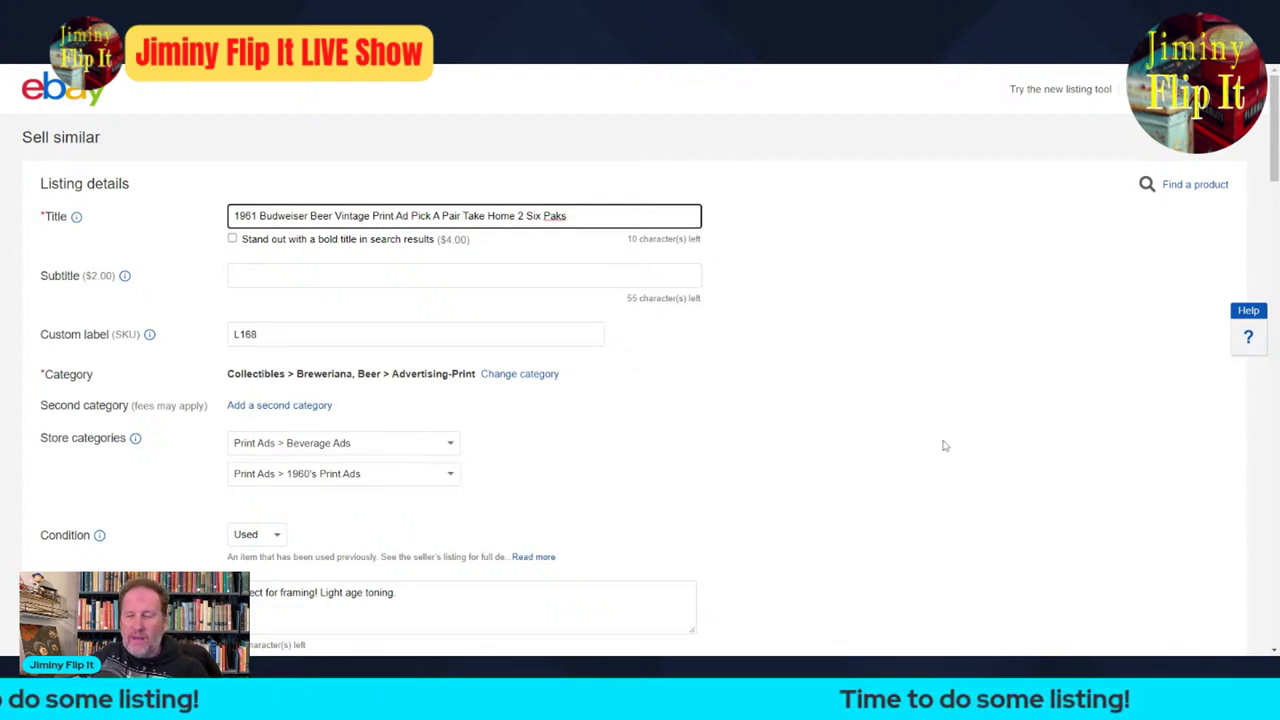
pyautogui.scroll(-5, 944, 446)
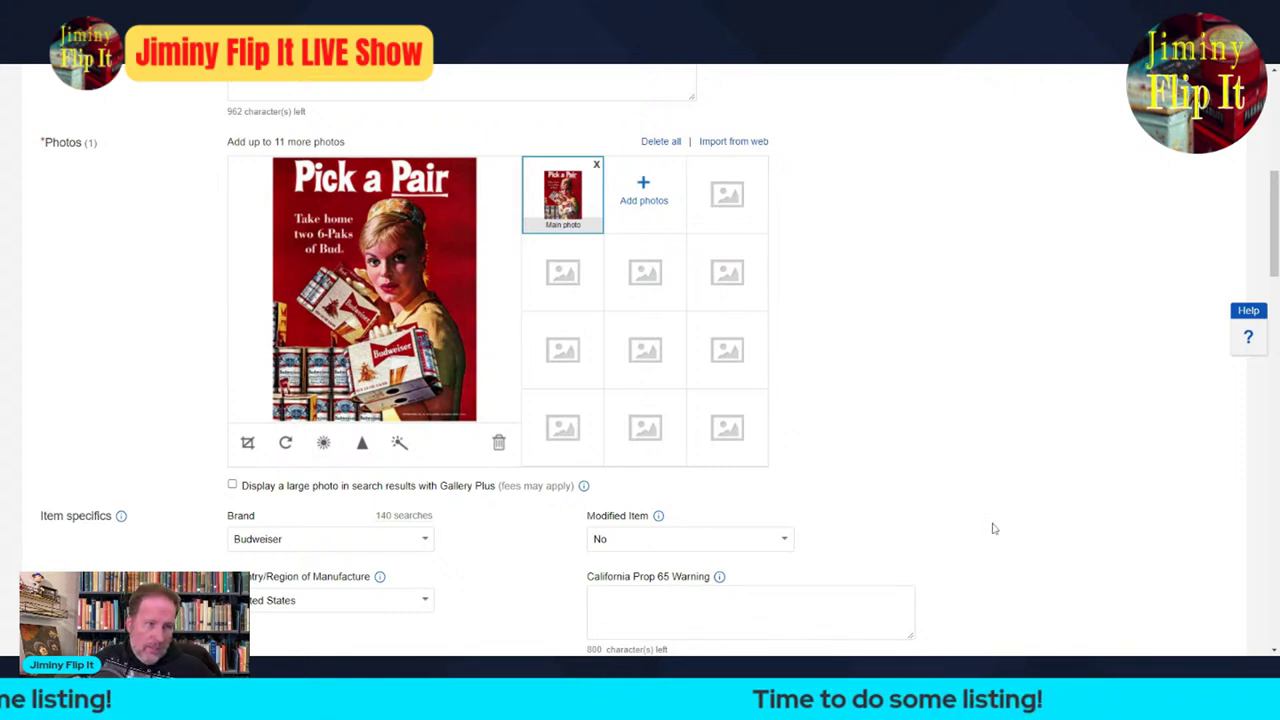
# After checking the ad photo, begin appending 'Pill' to the end of the title
pyautogui.click(436, 330)
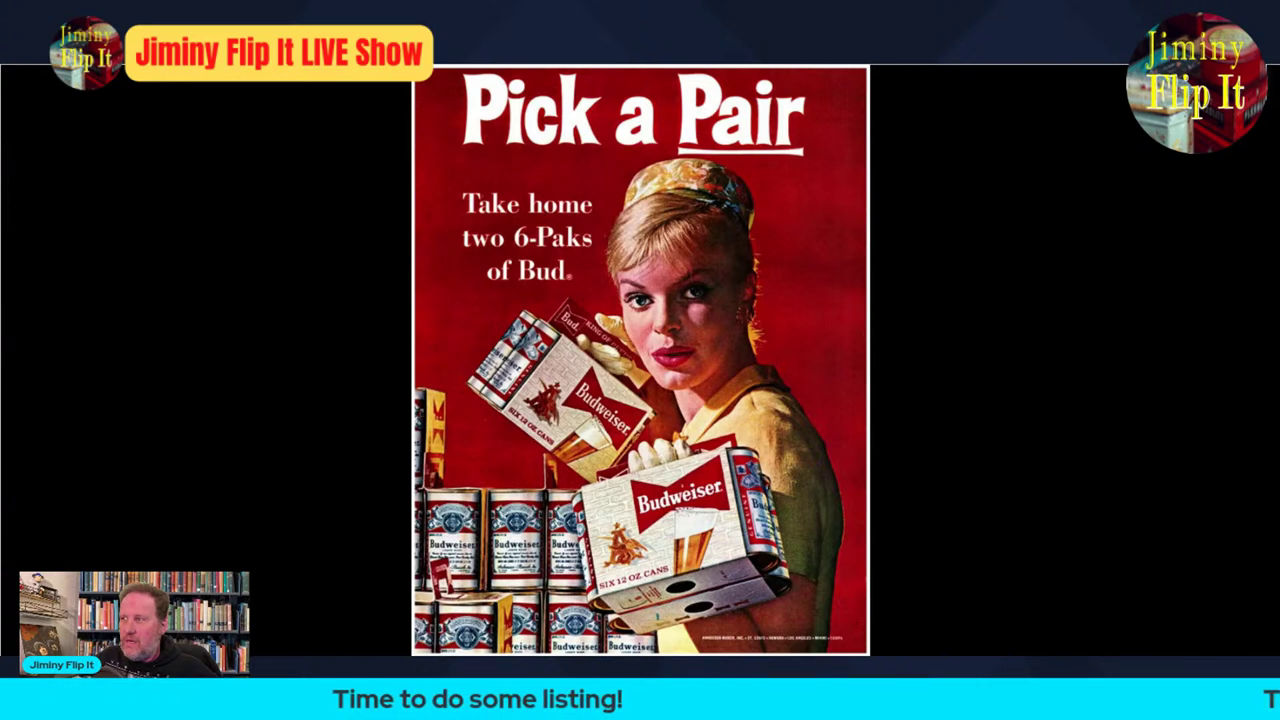
pyautogui.click(1103, 263)
pyautogui.scroll(5, 954, 386)
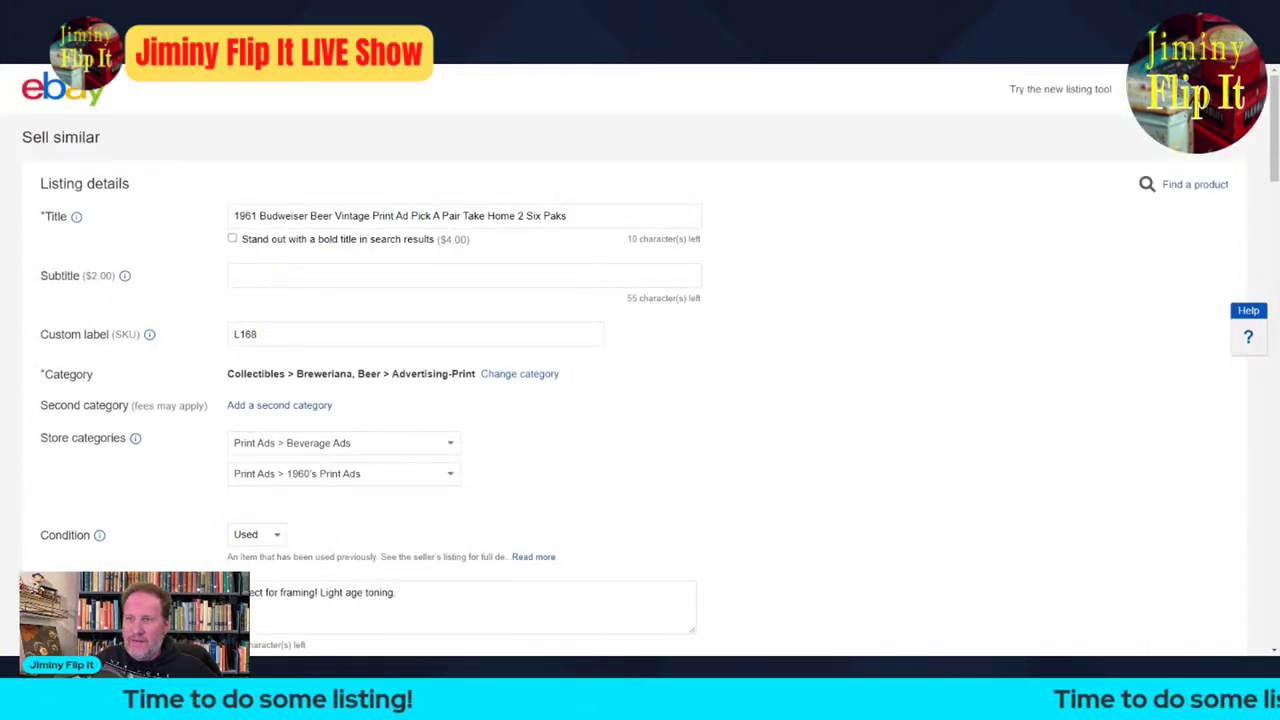
pyautogui.click(570, 215)
pyautogui.write('P')
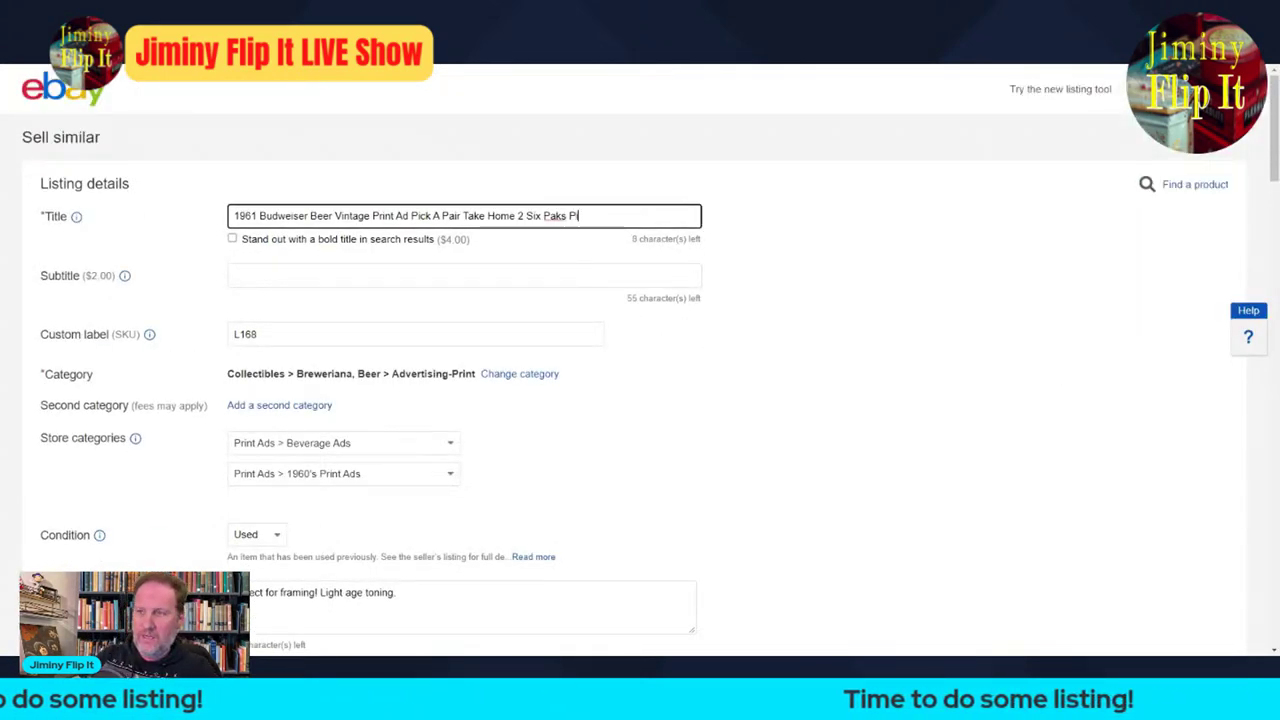
pyautogui.write('ick')
pyautogui.press('BackSpace')
pyautogui.write('ll Box')
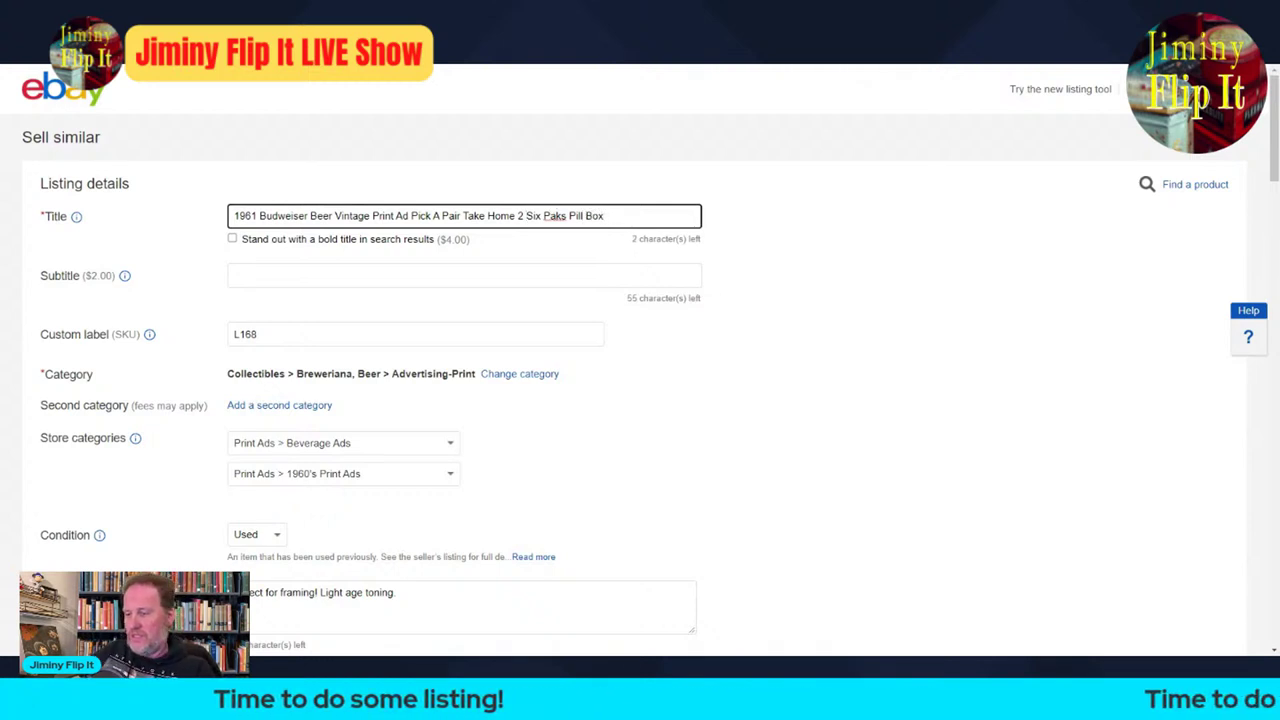
# Delete 'Take Home 2' from the title and continue the ending with 'Hat'
pyautogui.click(526, 215)
pyautogui.press('BackSpace')
pyautogui.press('BackSpace')
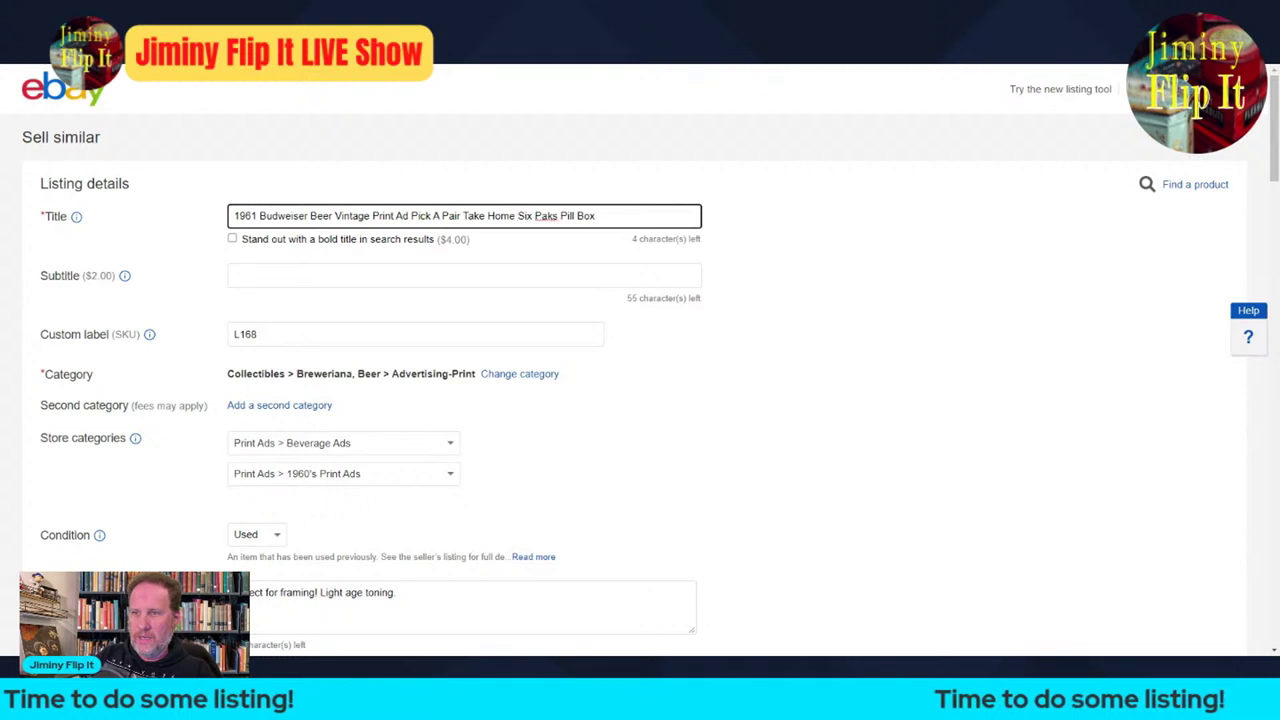
pyautogui.press('BackSpace')
pyautogui.press('BackSpace')
pyautogui.press('BackSpace')
pyautogui.press('BackSpace')
pyautogui.press('BackSpace')
pyautogui.press('BackSpace')
pyautogui.press('BackSpace')
pyautogui.press('BackSpace')
pyautogui.press('BackSpace')
pyautogui.press('BackSpace')
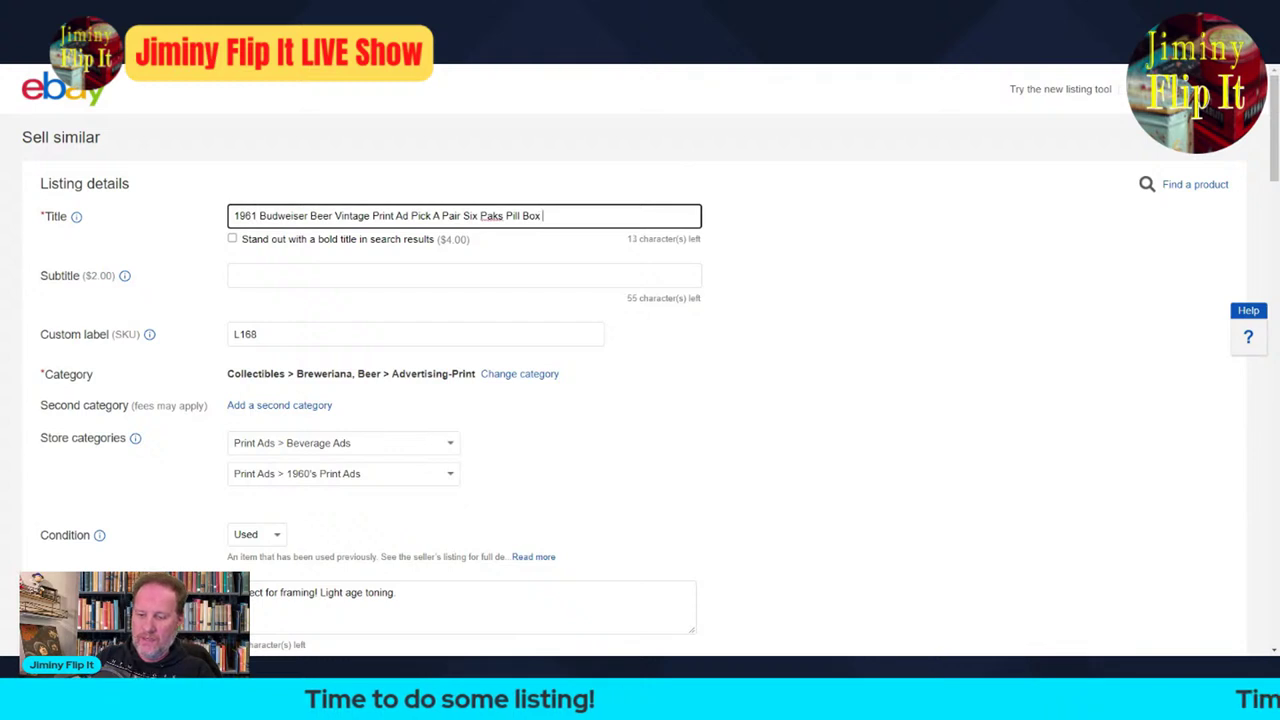
pyautogui.write('Ha')
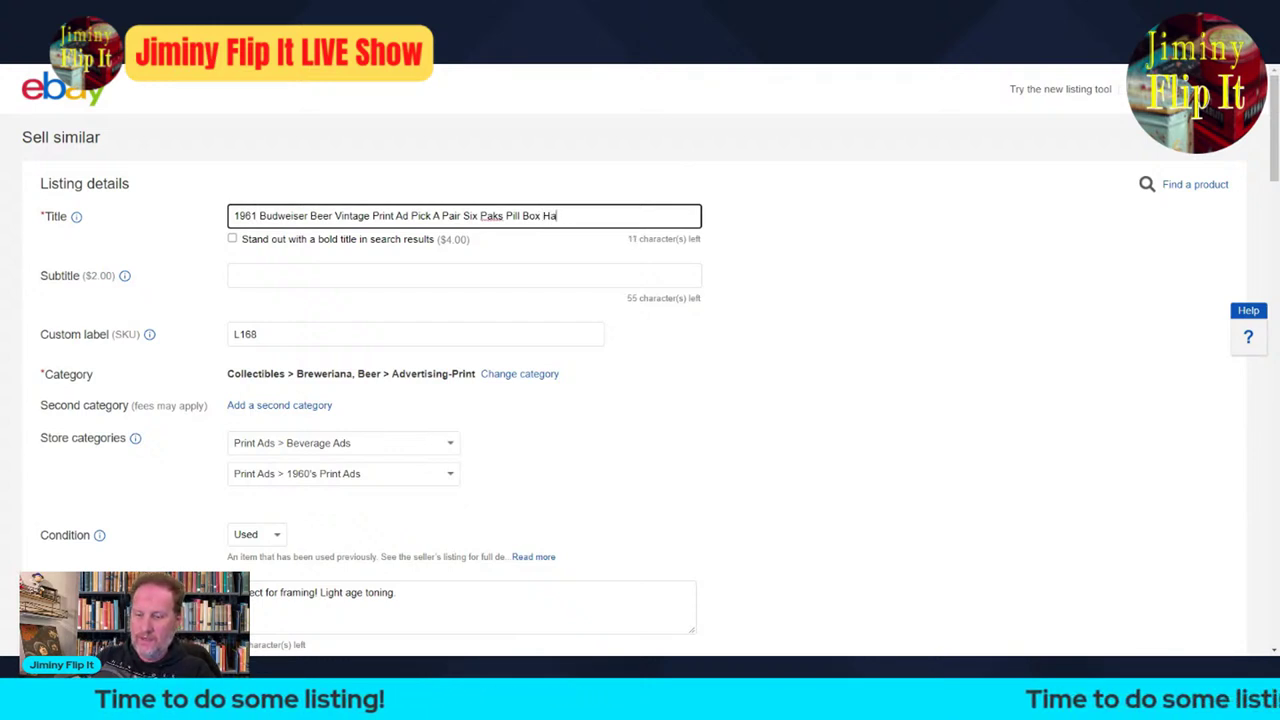
pyautogui.write('t Blonde')
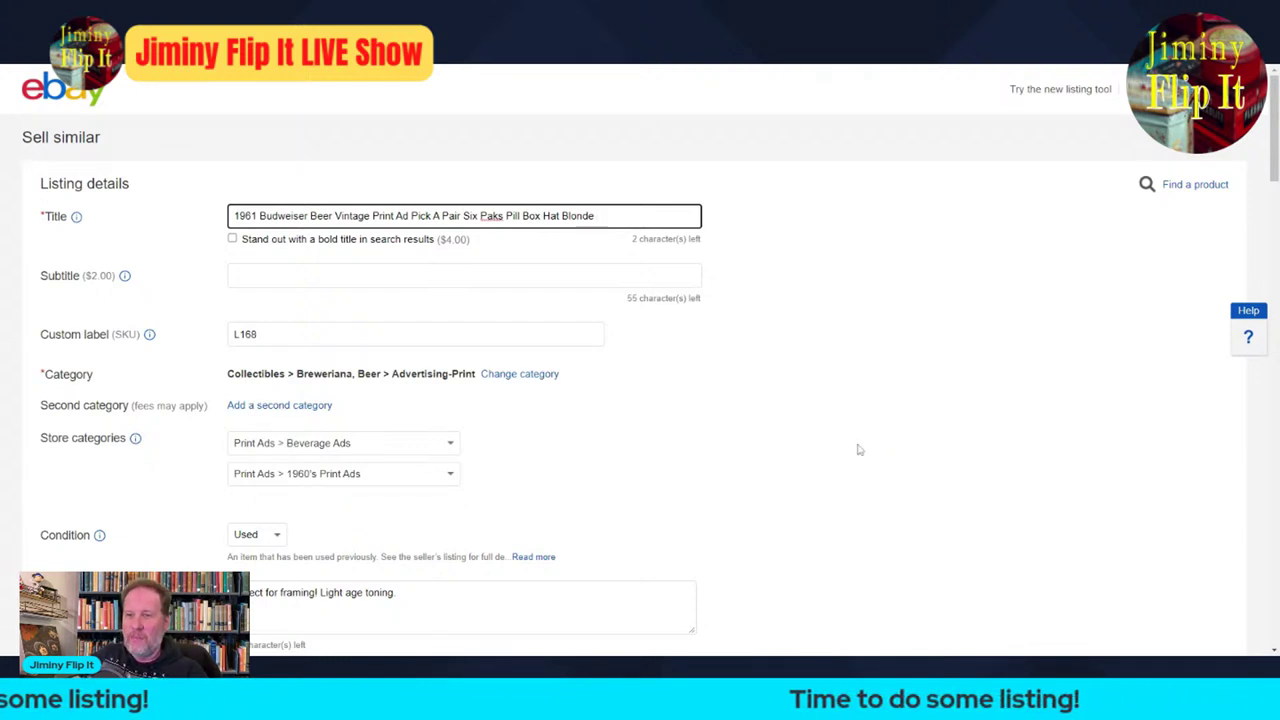
pyautogui.scroll(-3, 857, 450)
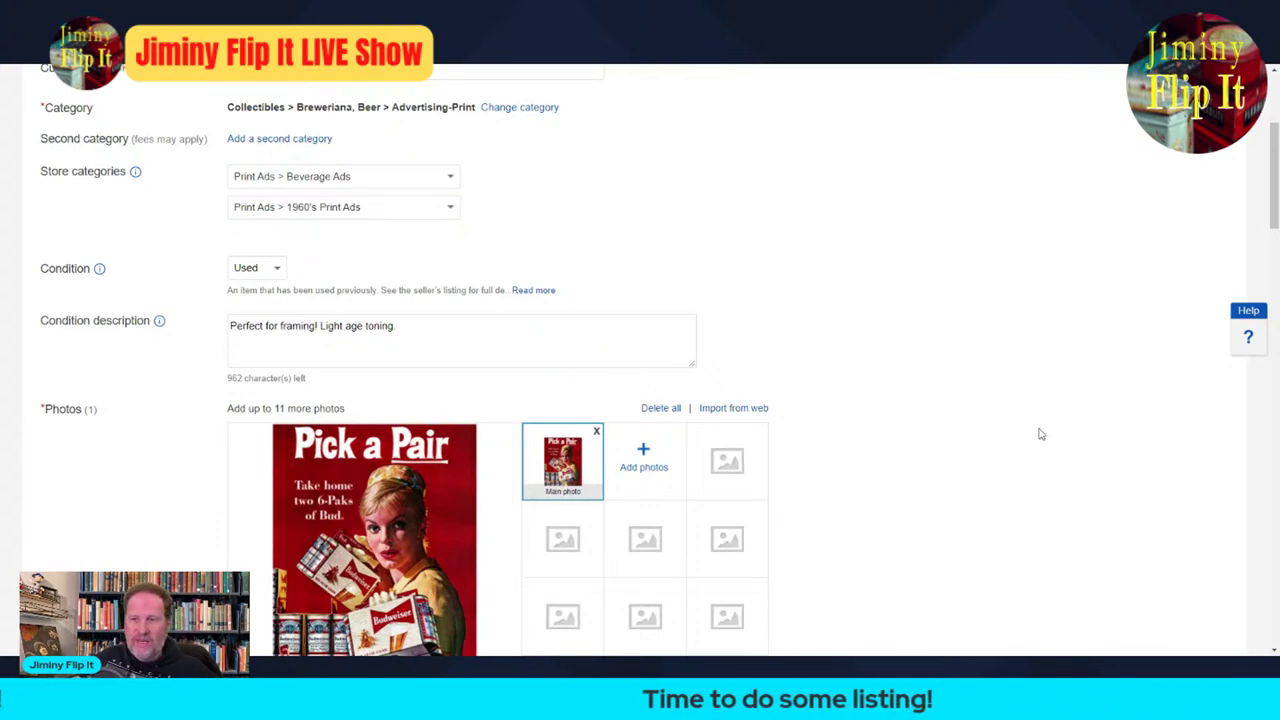
pyautogui.scroll(-8, 1040, 434)
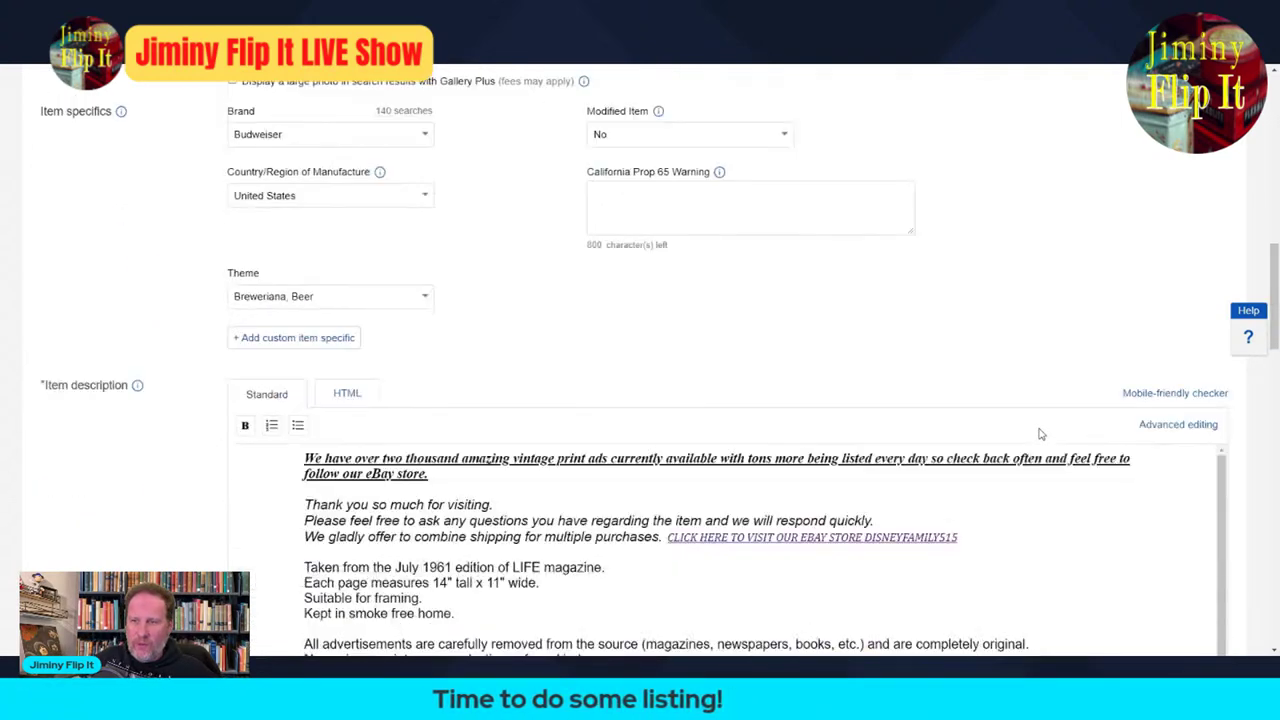
pyautogui.moveTo(1275, 340); pyautogui.dragTo(1272, 197)
pyautogui.scroll(-3, 1043, 390)
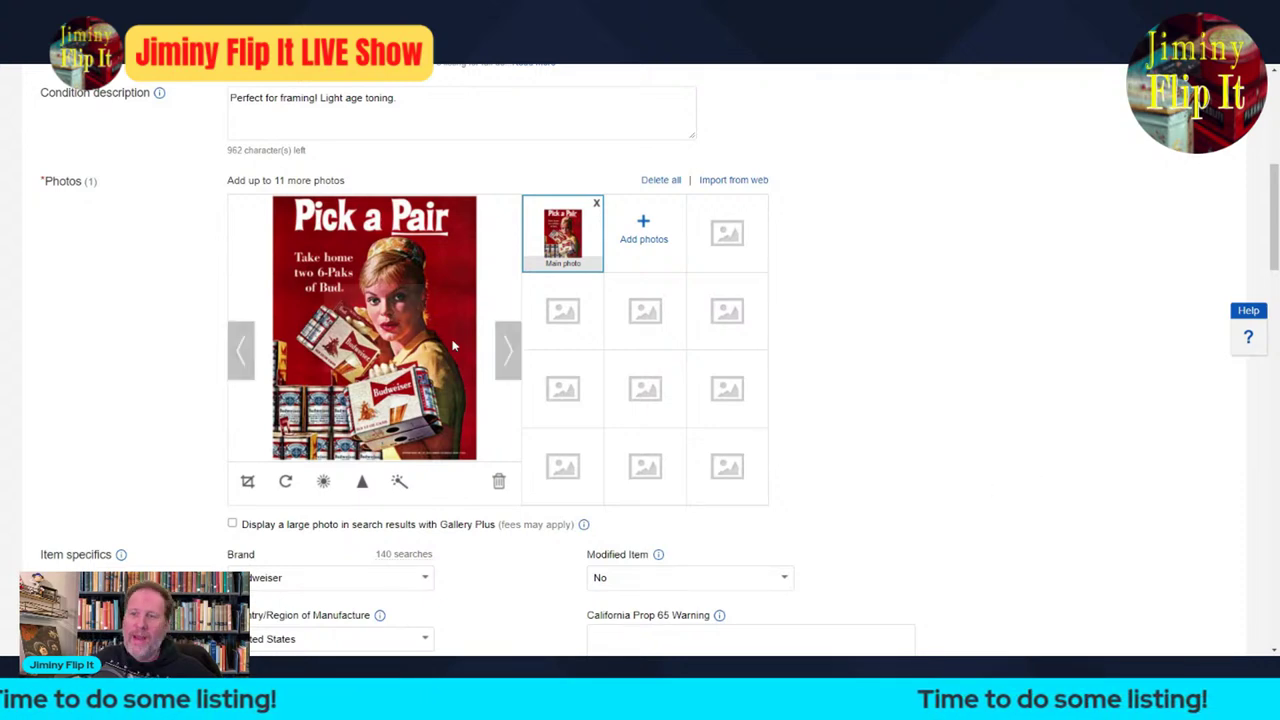
pyautogui.click(370, 325)
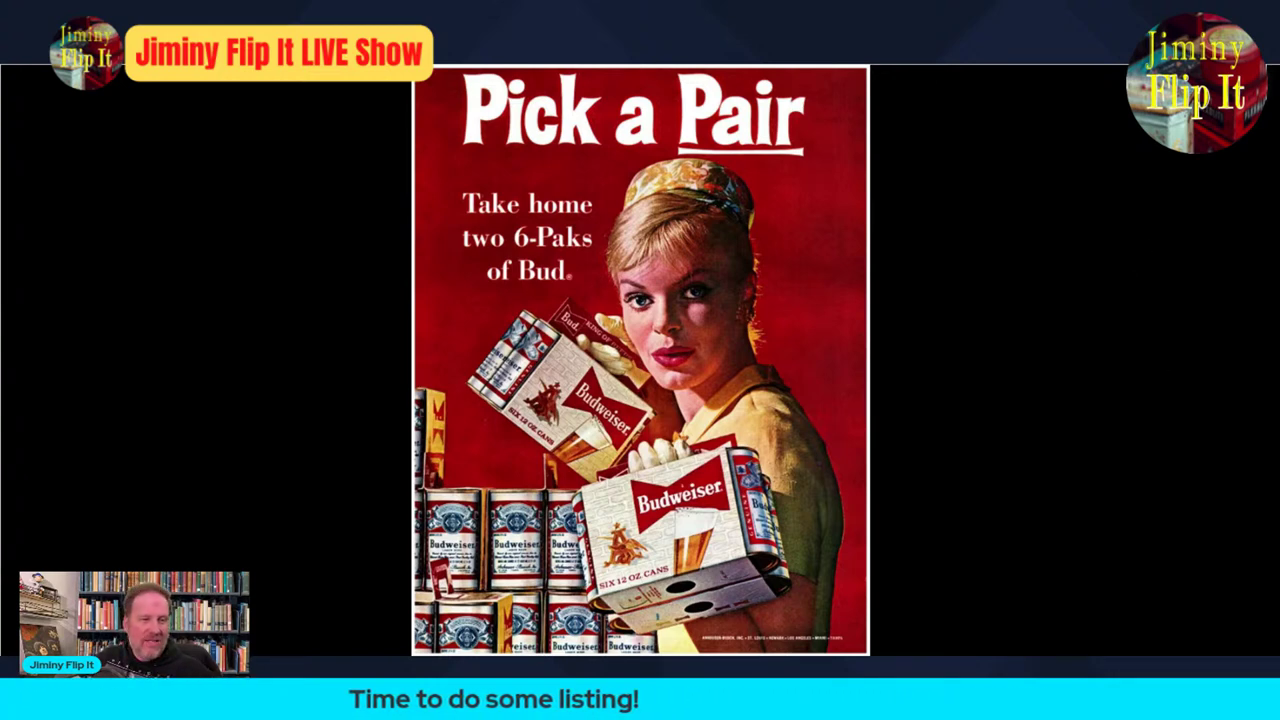
pyautogui.click(1039, 381)
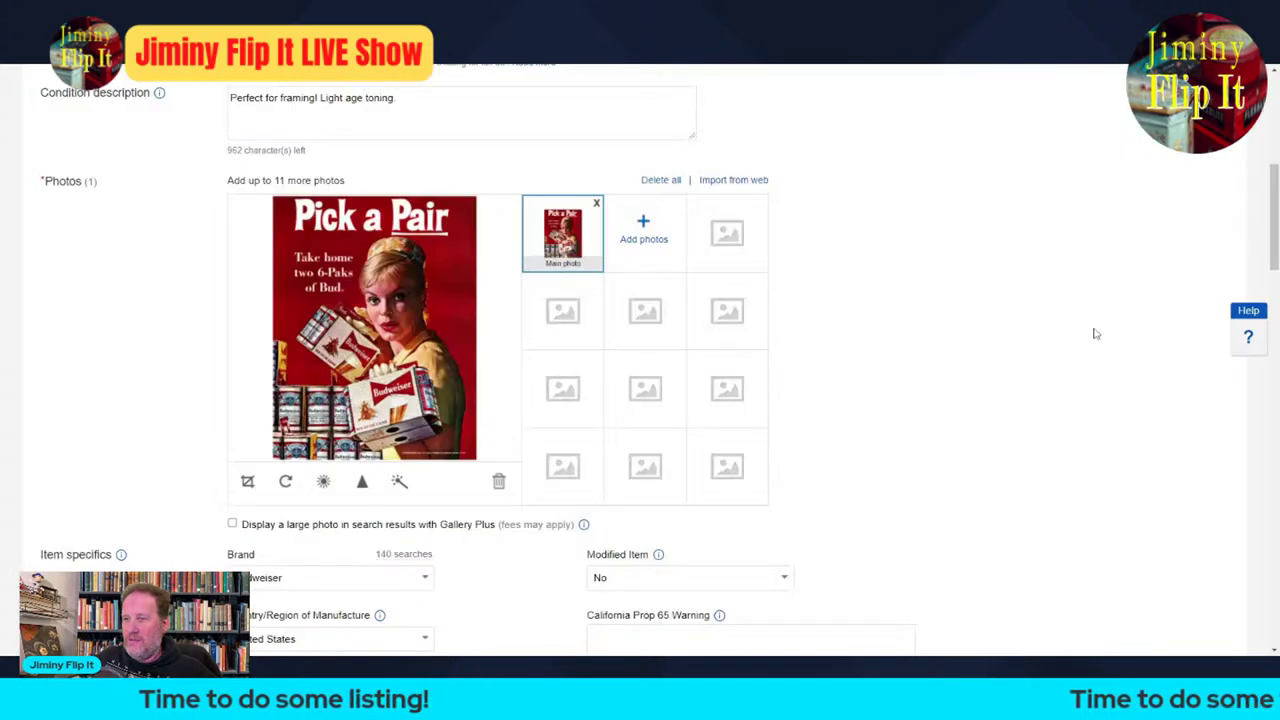
pyautogui.scroll(5, 1039, 381)
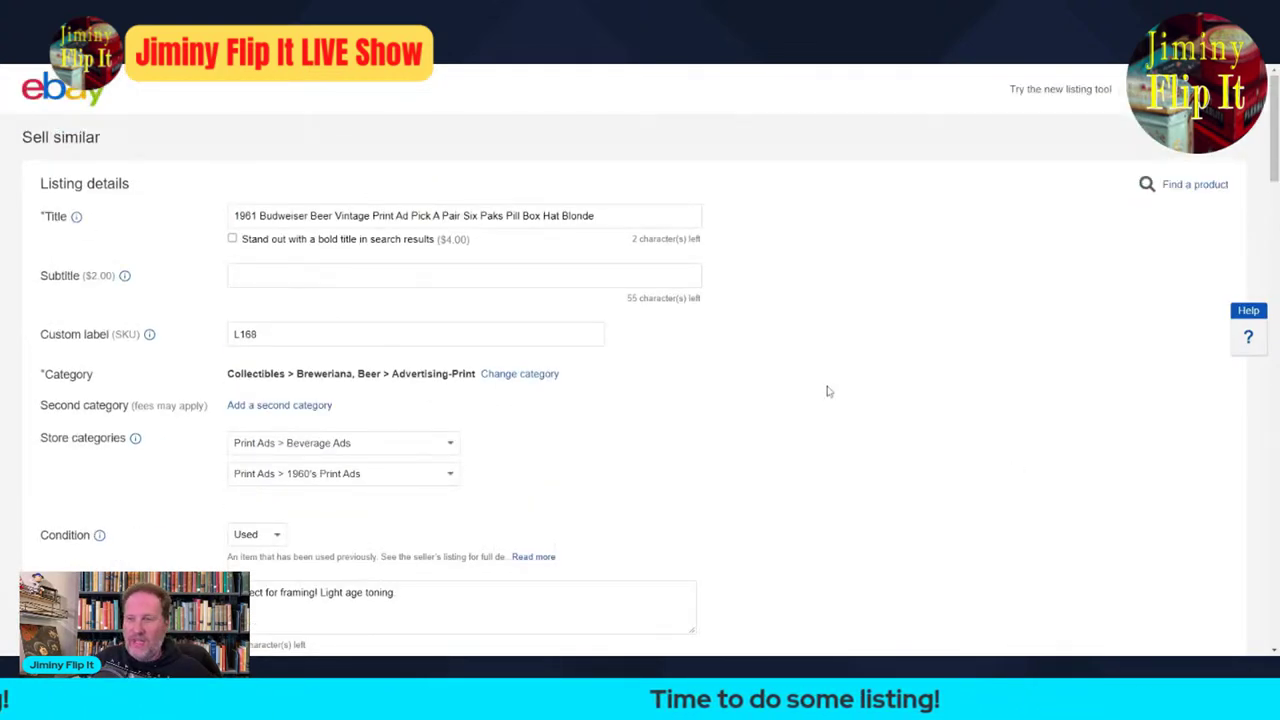
pyautogui.scroll(-6, 857, 406)
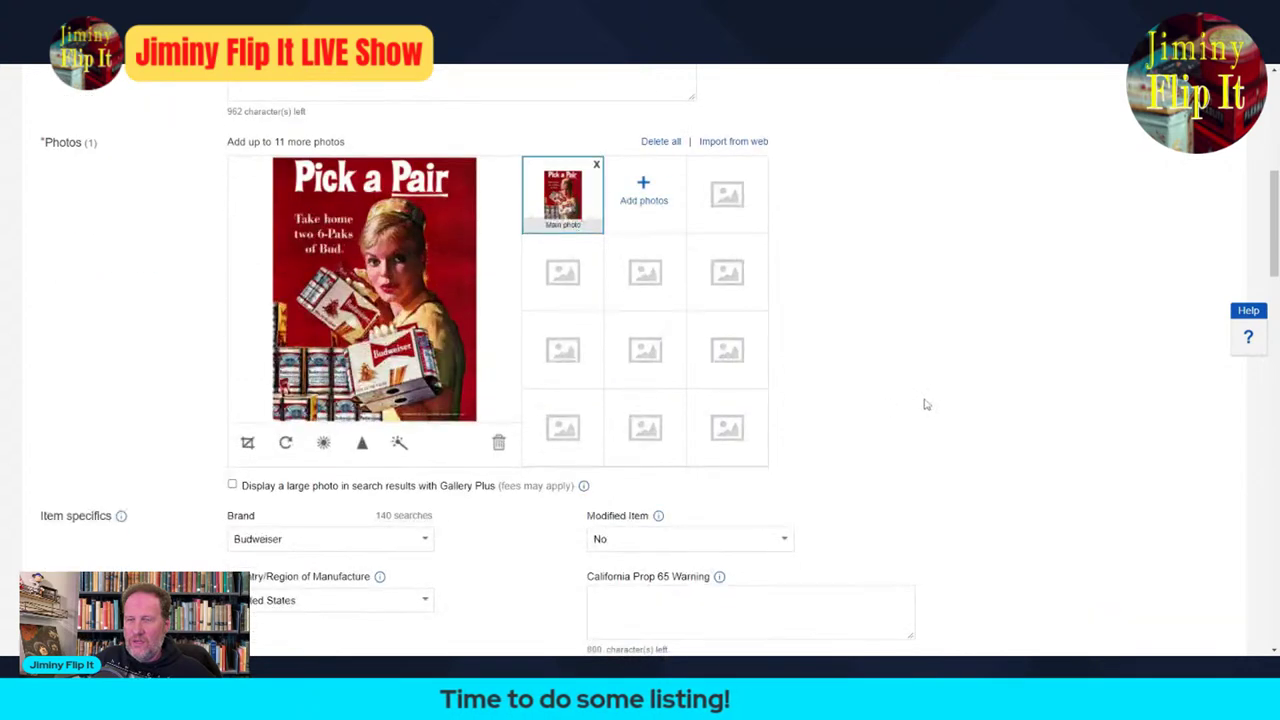
pyautogui.scroll(-5, 1046, 383)
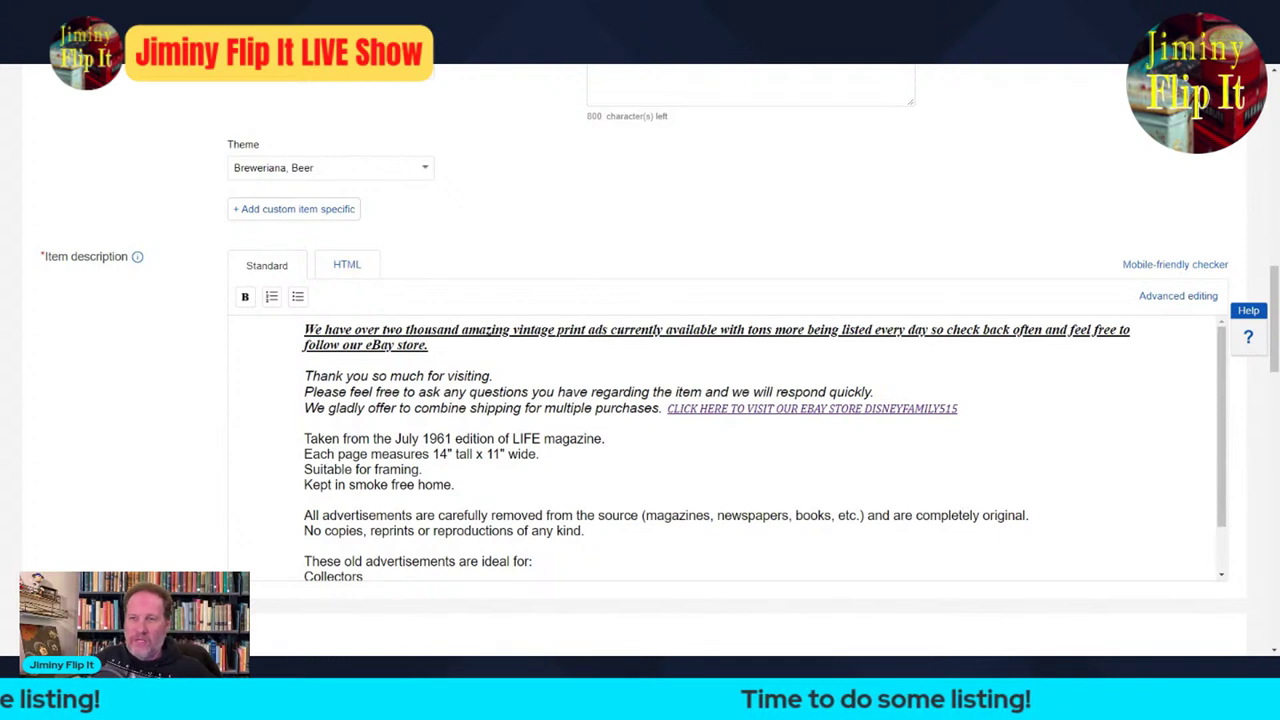
# Change 'July' to 'June' so the description cites the June 1961 LIFE edition
pyautogui.scroll(-1, 760, 450)
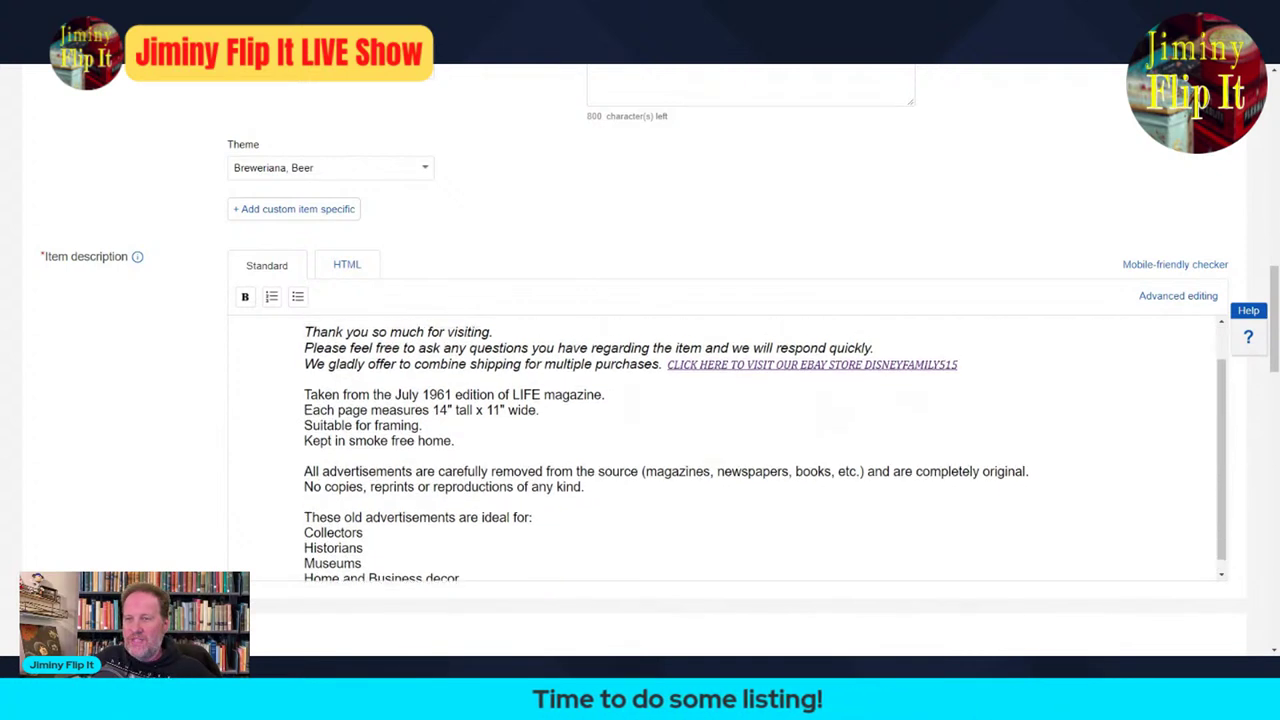
pyautogui.scroll(1, 760, 450)
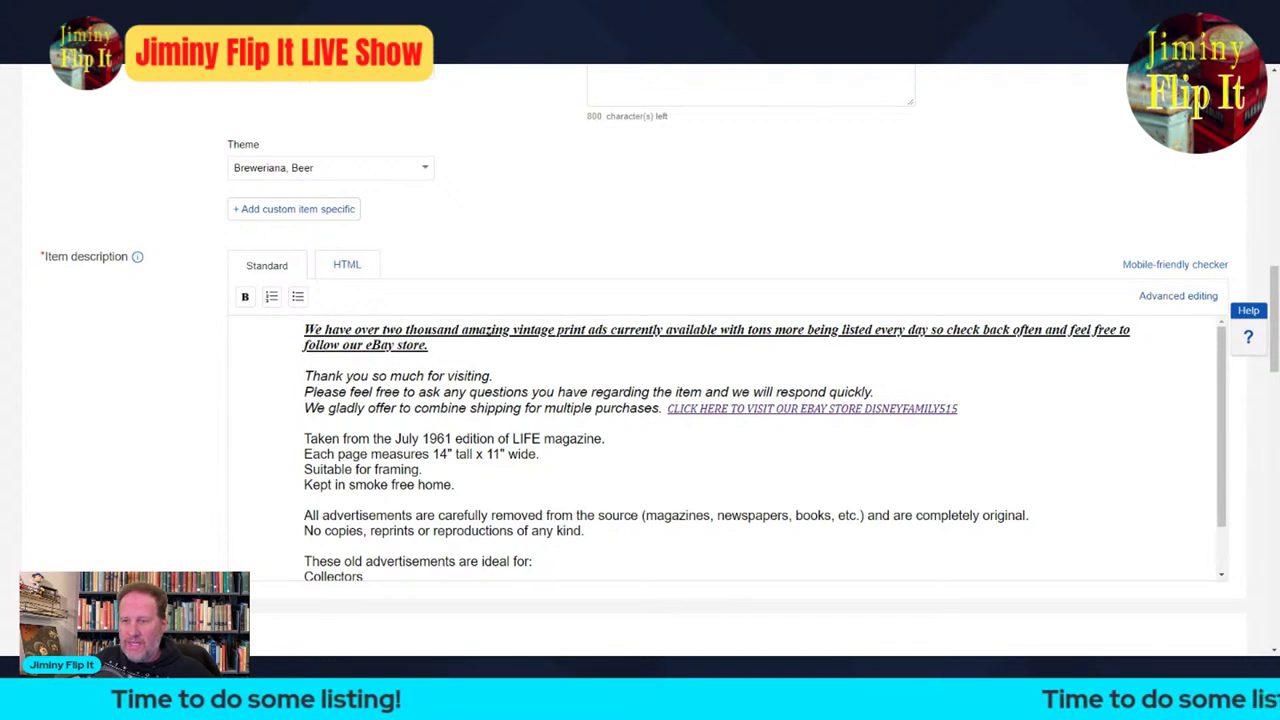
pyautogui.press('BackSpace')
pyautogui.press('BackSpace')
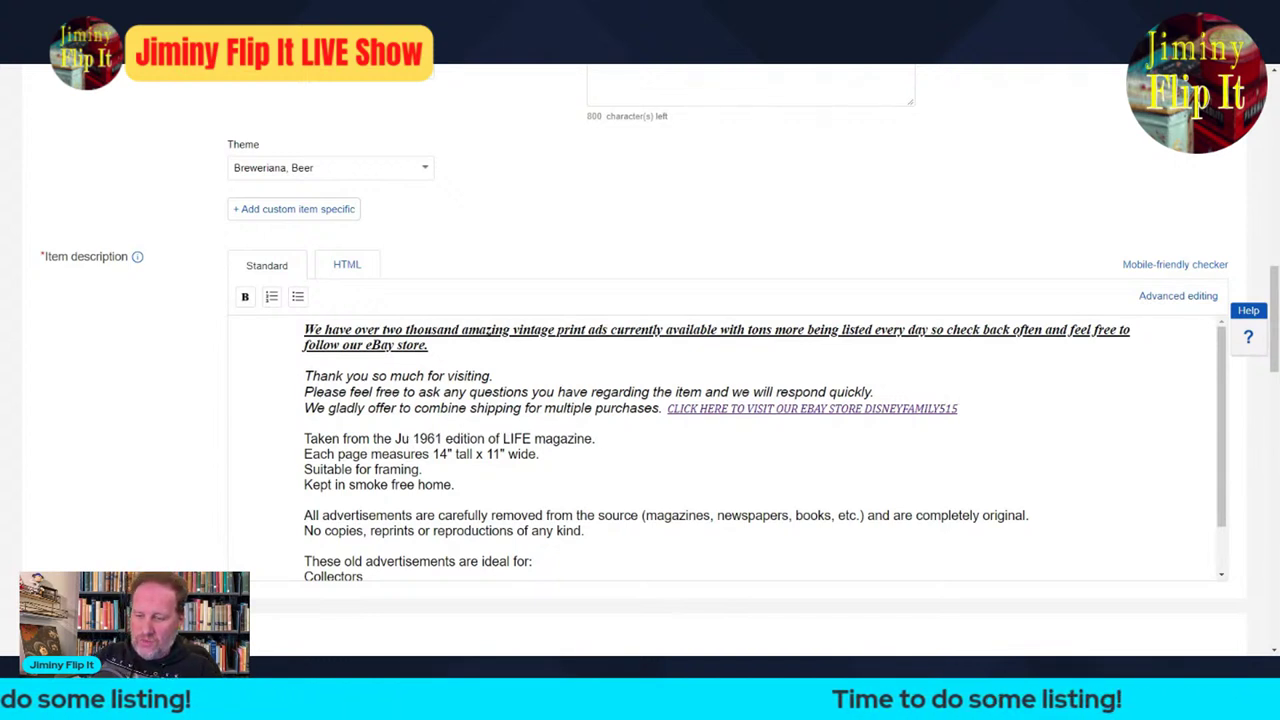
pyautogui.write('ne')
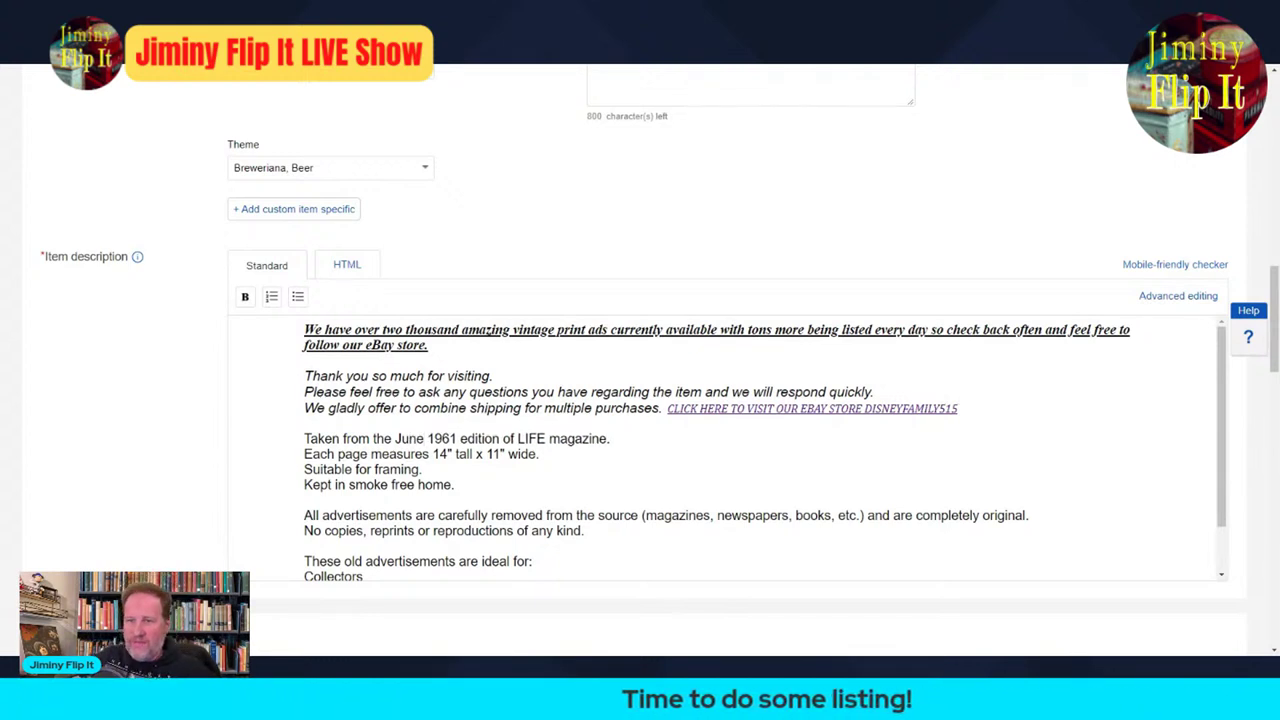
pyautogui.scroll(-1, 1224, 424)
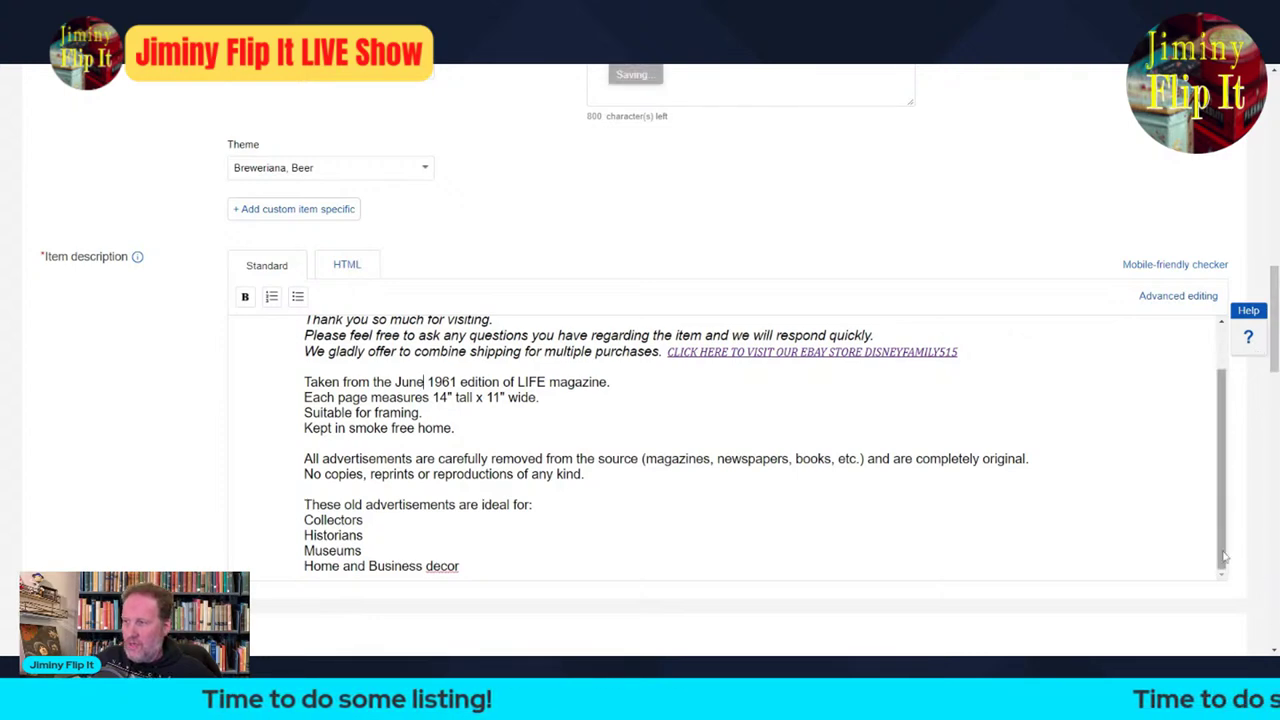
pyautogui.scroll(1, 1222, 450)
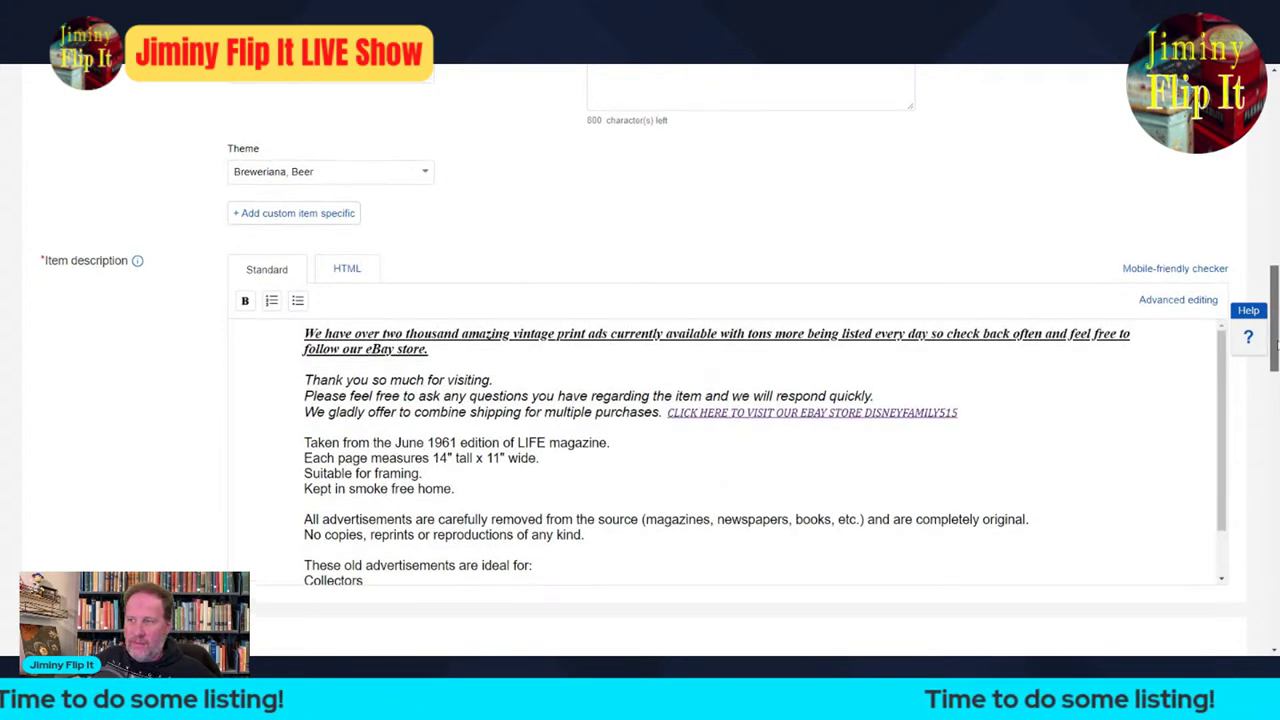
pyautogui.moveTo(1276, 348); pyautogui.dragTo(1276, 405)
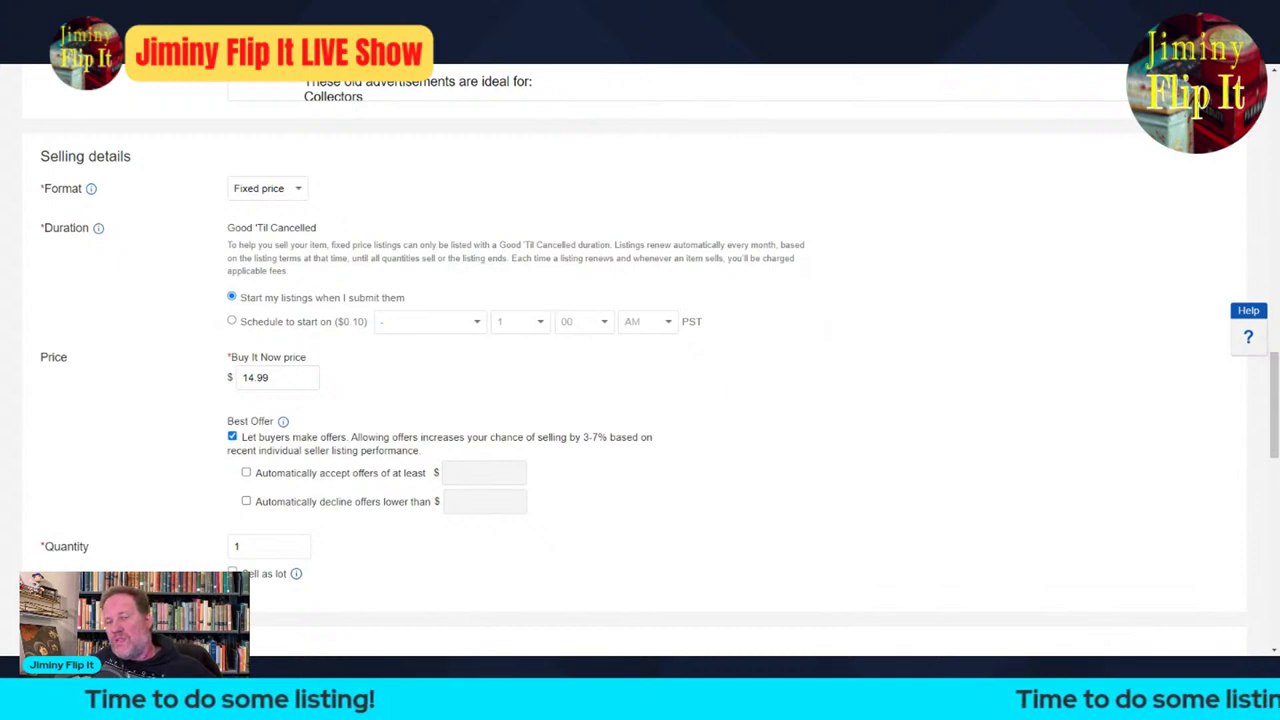
pyautogui.click(296, 189)
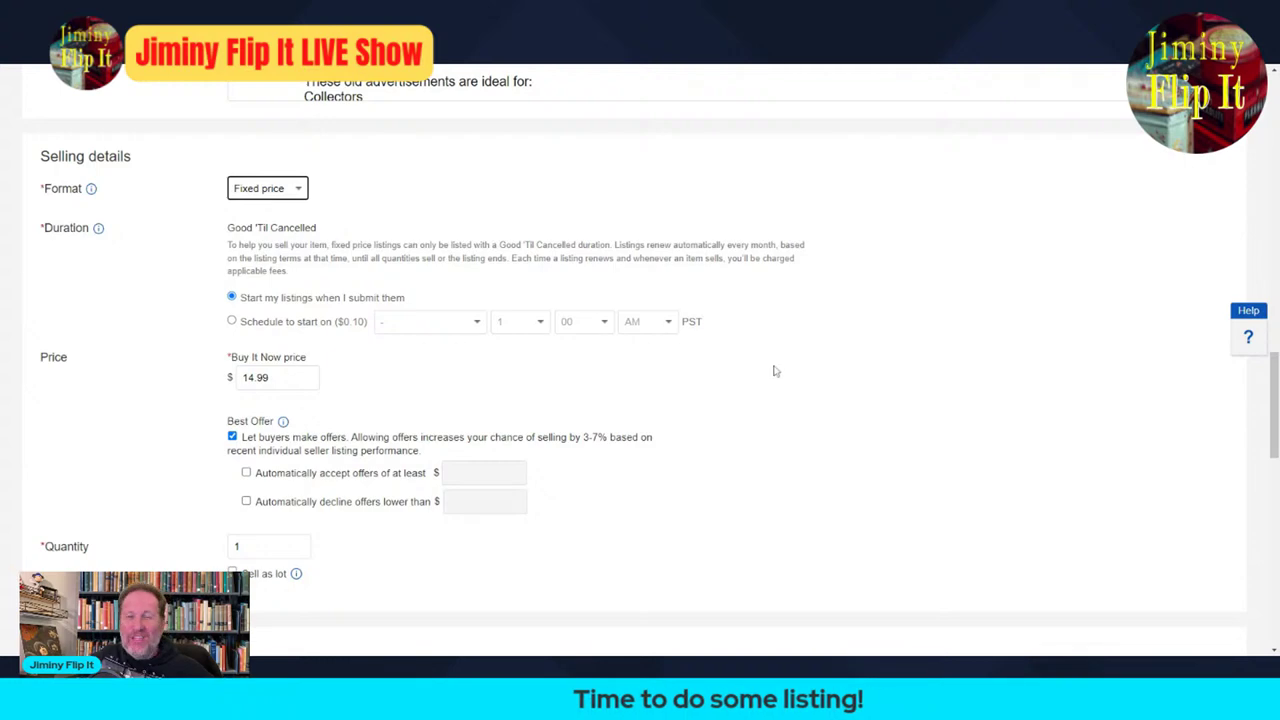
pyautogui.scroll(-3, 795, 497)
pyautogui.scroll(3, 795, 497)
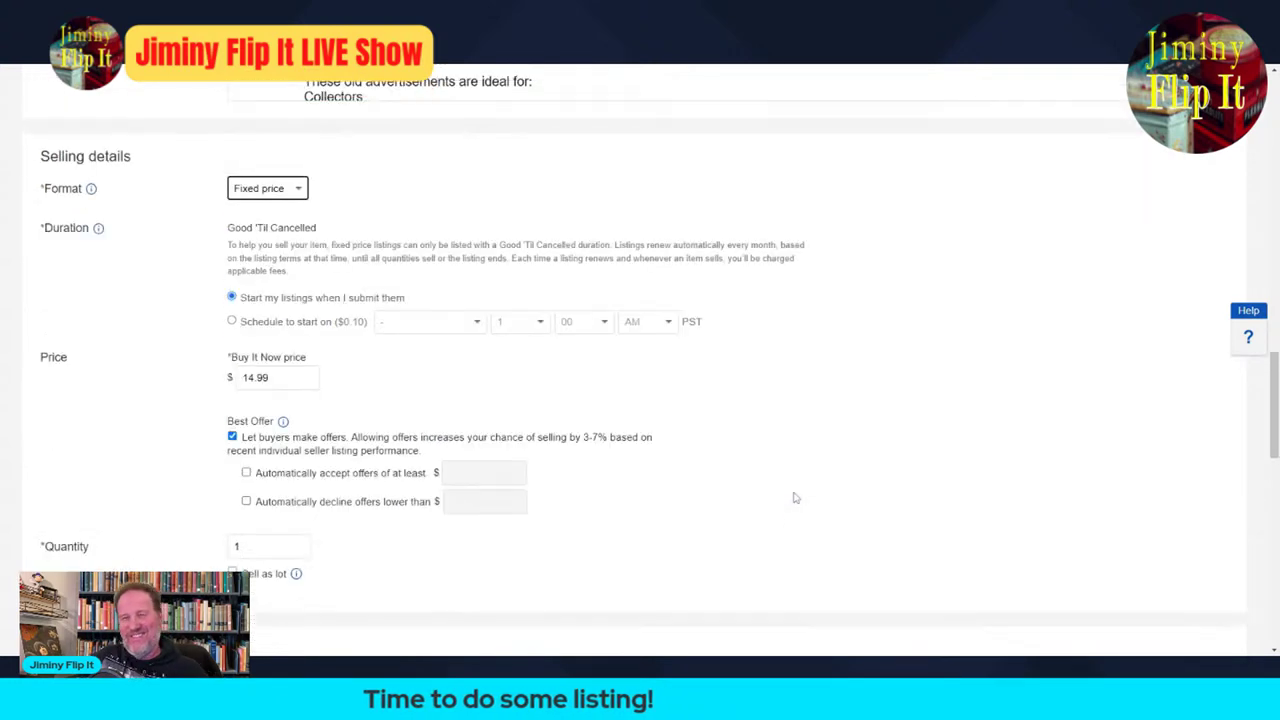
pyautogui.scroll(2, 870, 465)
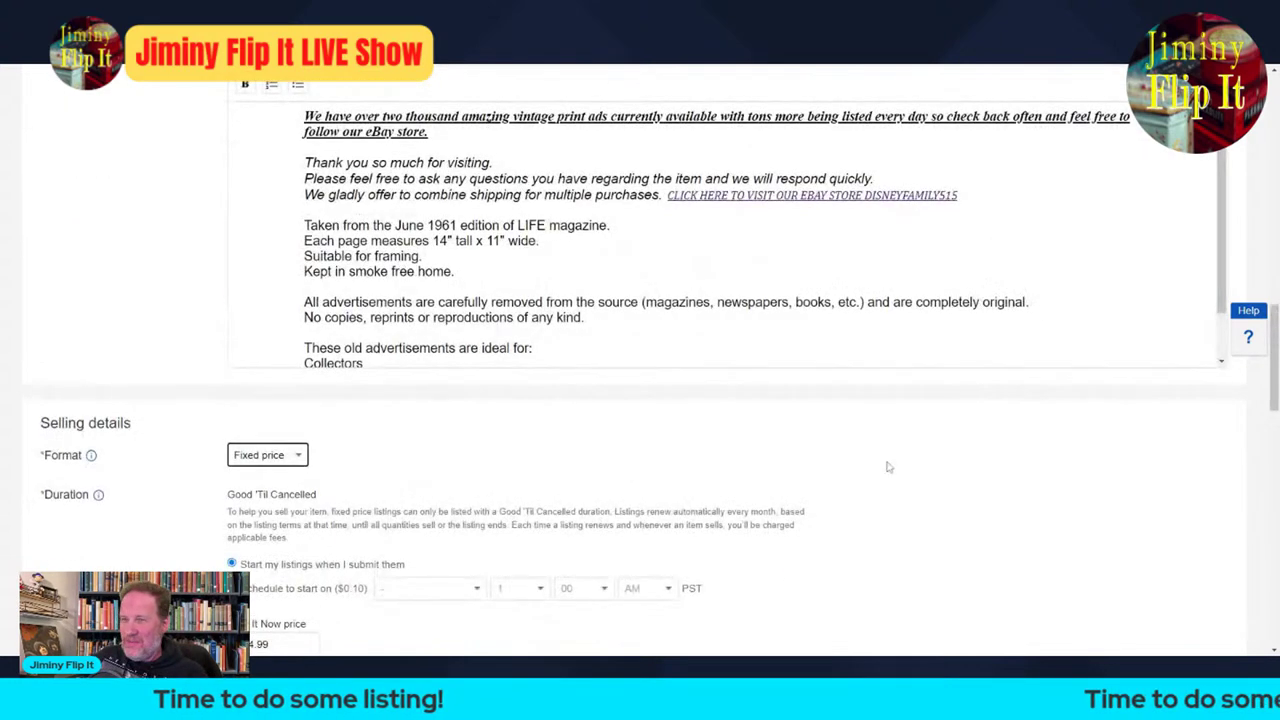
pyautogui.scroll(-2, 888, 468)
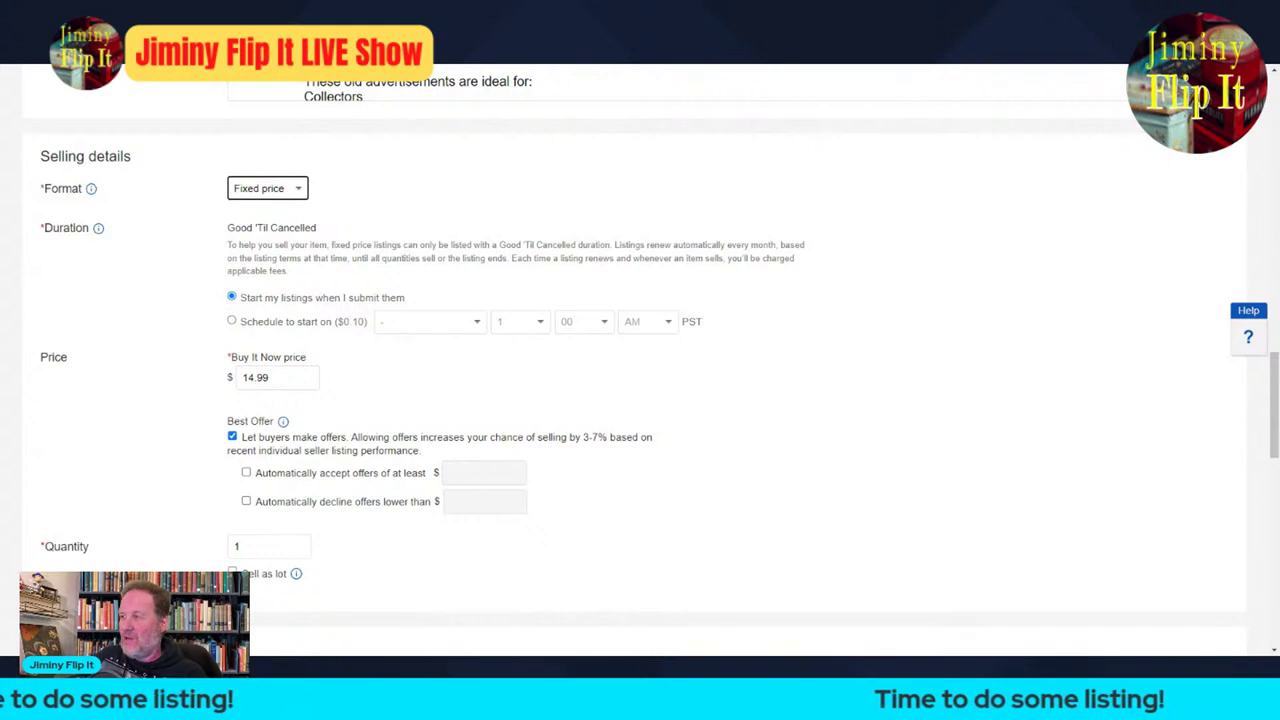
pyautogui.moveTo(1276, 373); pyautogui.dragTo(1276, 385)
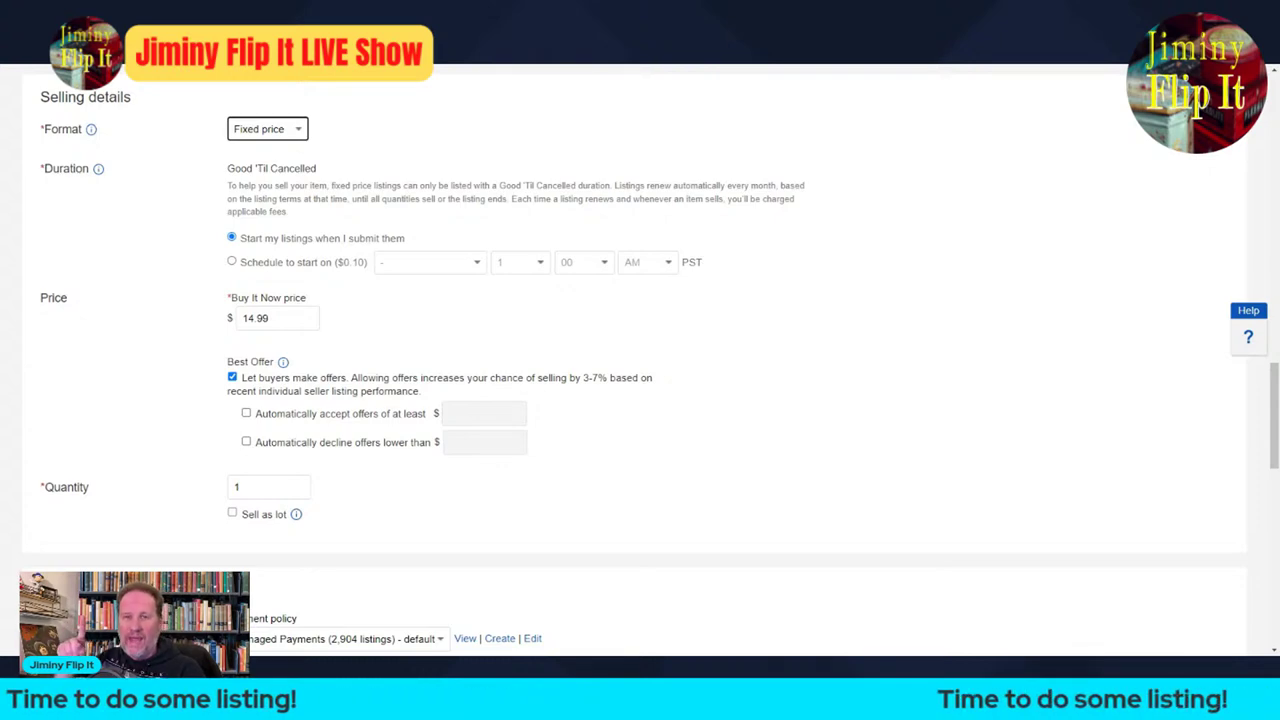
pyautogui.scroll(15, 716, 281)
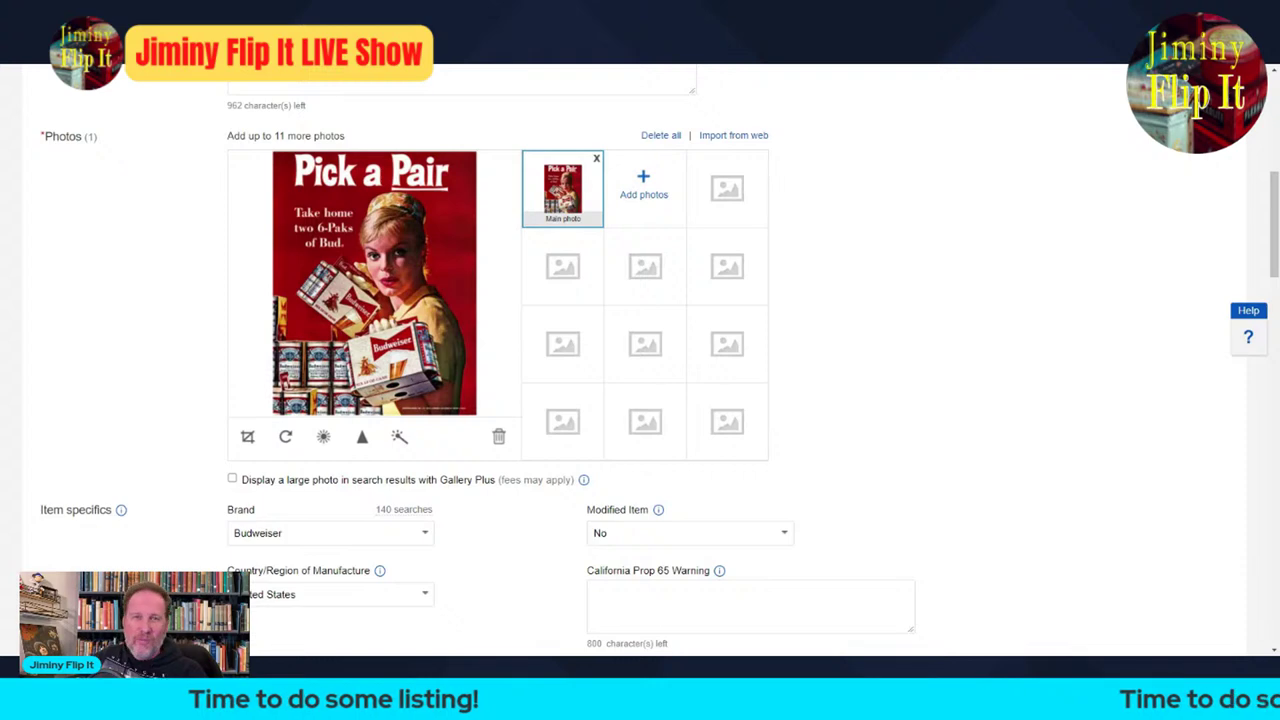
pyautogui.scroll(-5, 988, 509)
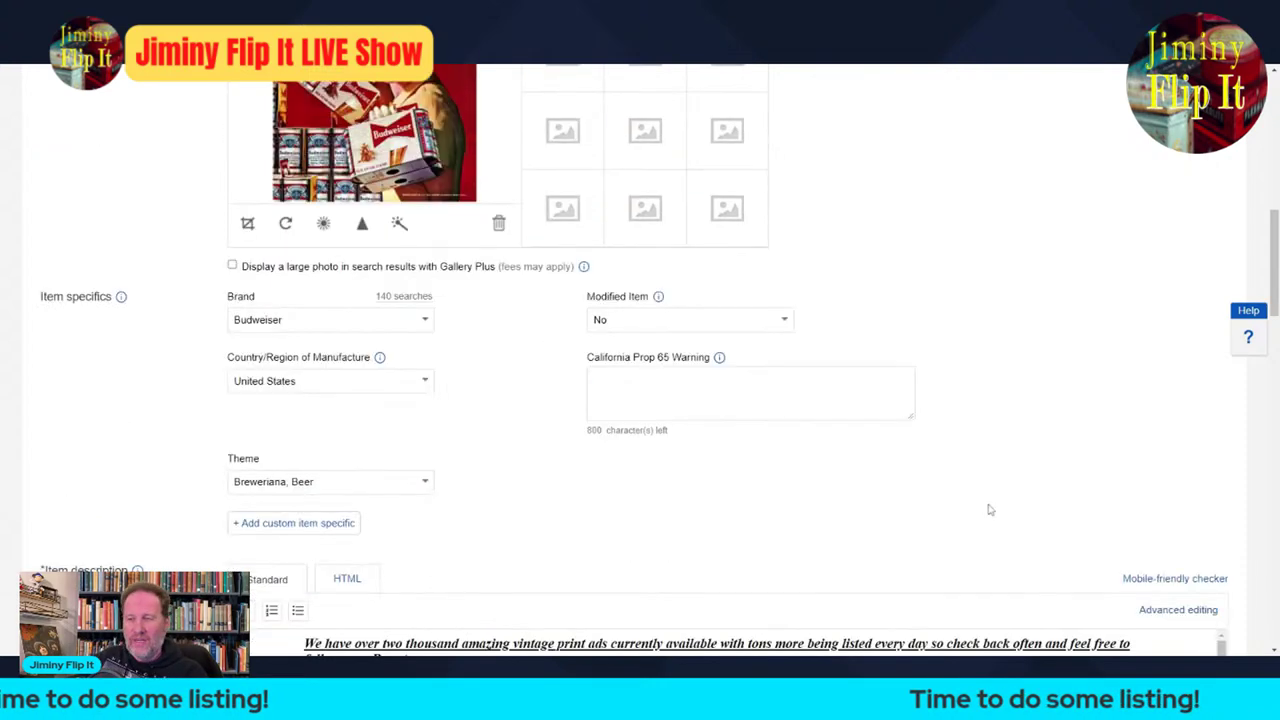
pyautogui.scroll(-2, 988, 509)
pyautogui.scroll(3, 985, 495)
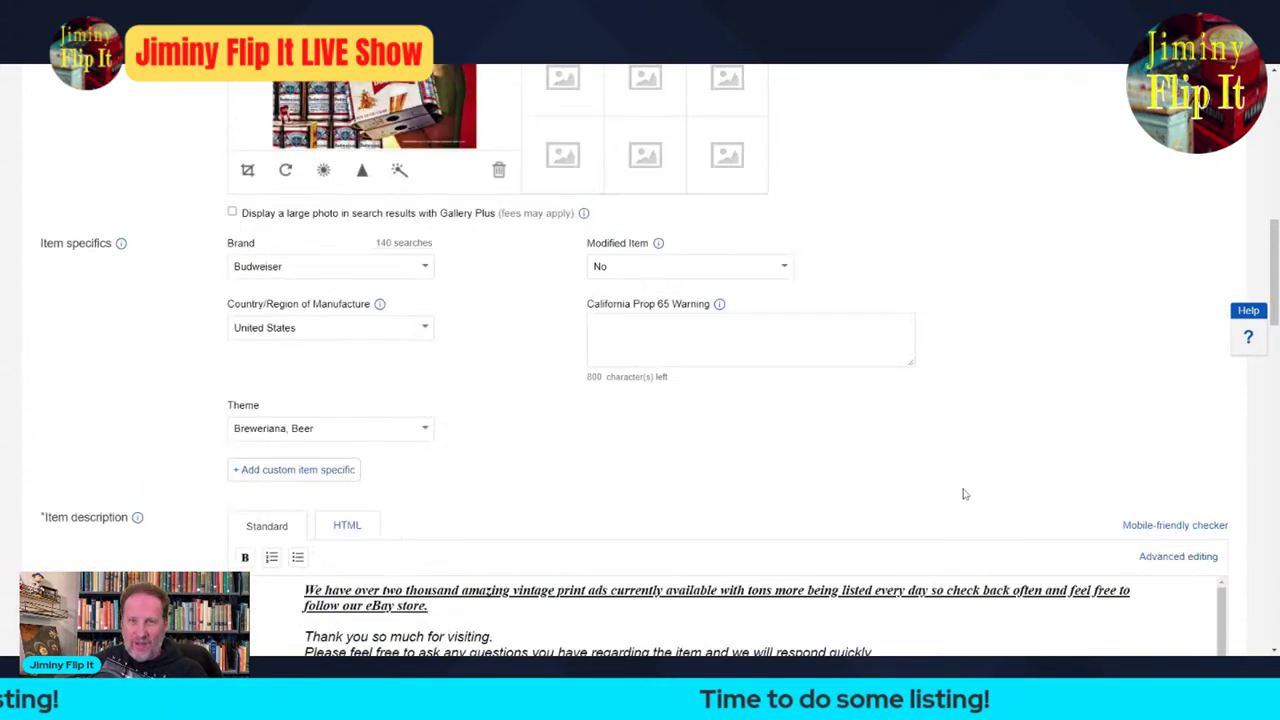
pyautogui.scroll(3, 979, 455)
pyautogui.scroll(-3, 980, 454)
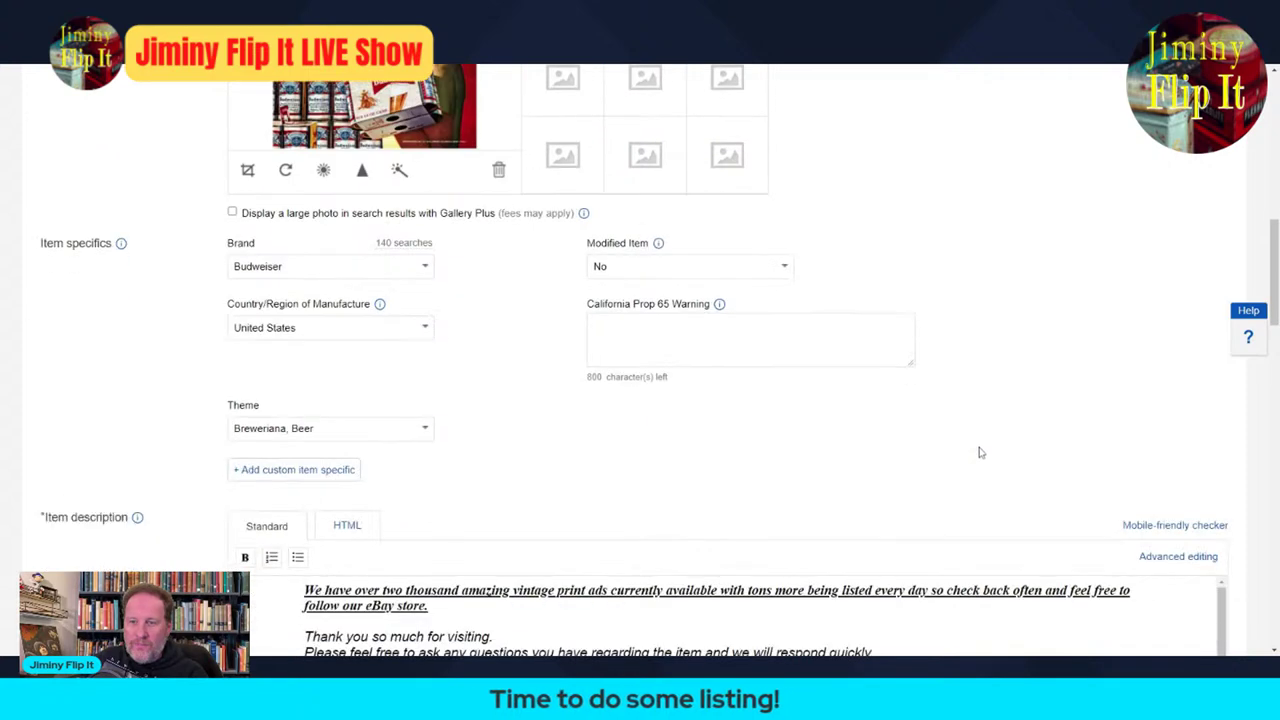
pyautogui.scroll(-4, 980, 452)
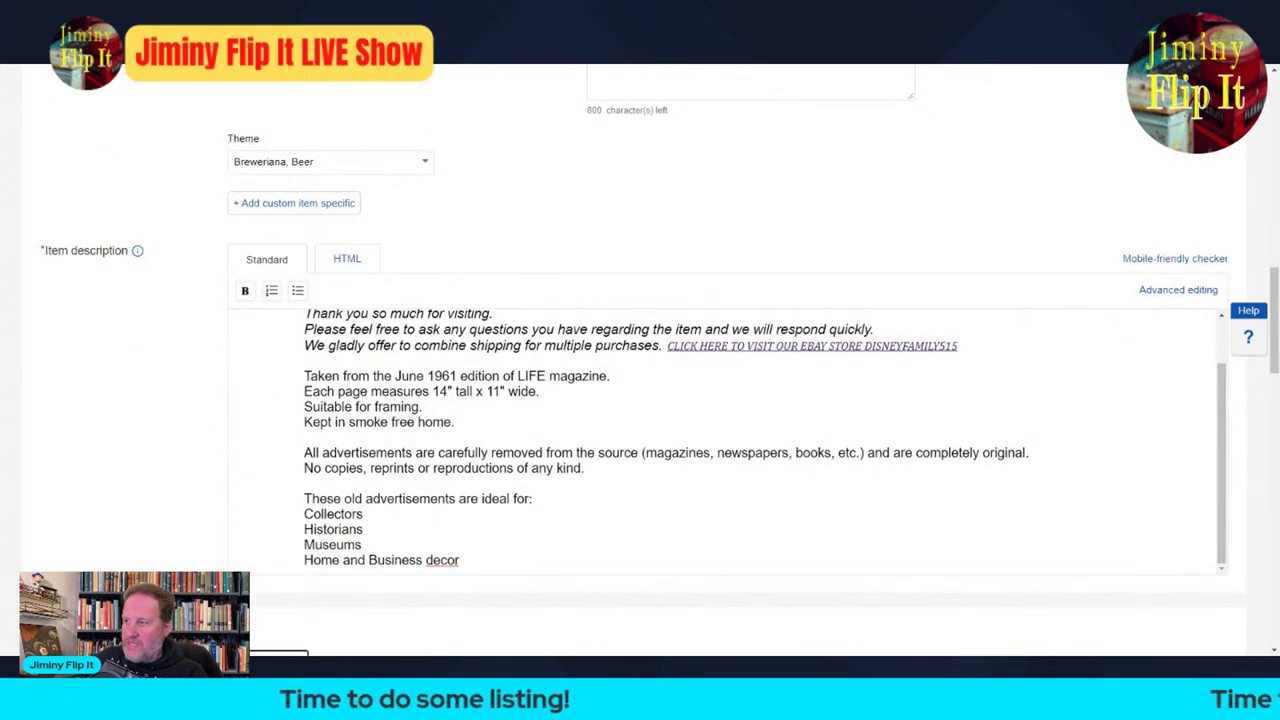
pyautogui.scroll(-3, 1086, 537)
pyautogui.scroll(-3, 1050, 537)
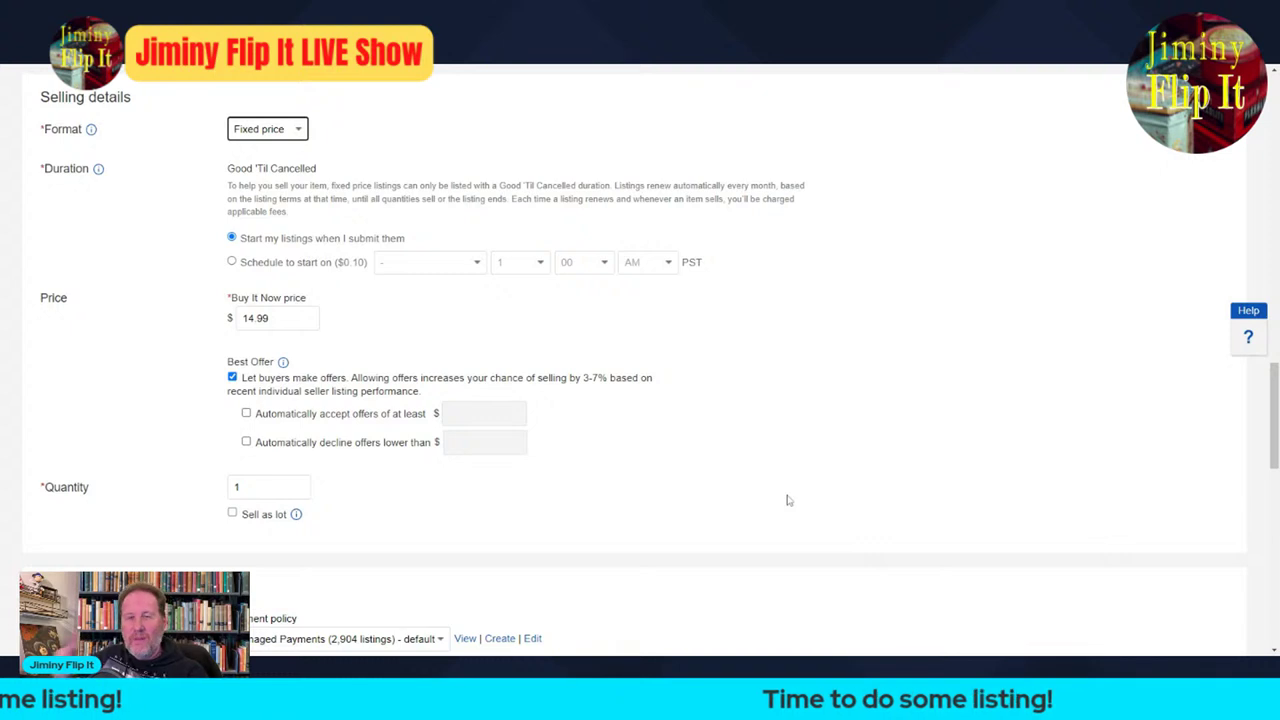
pyautogui.scroll(-3, 788, 500)
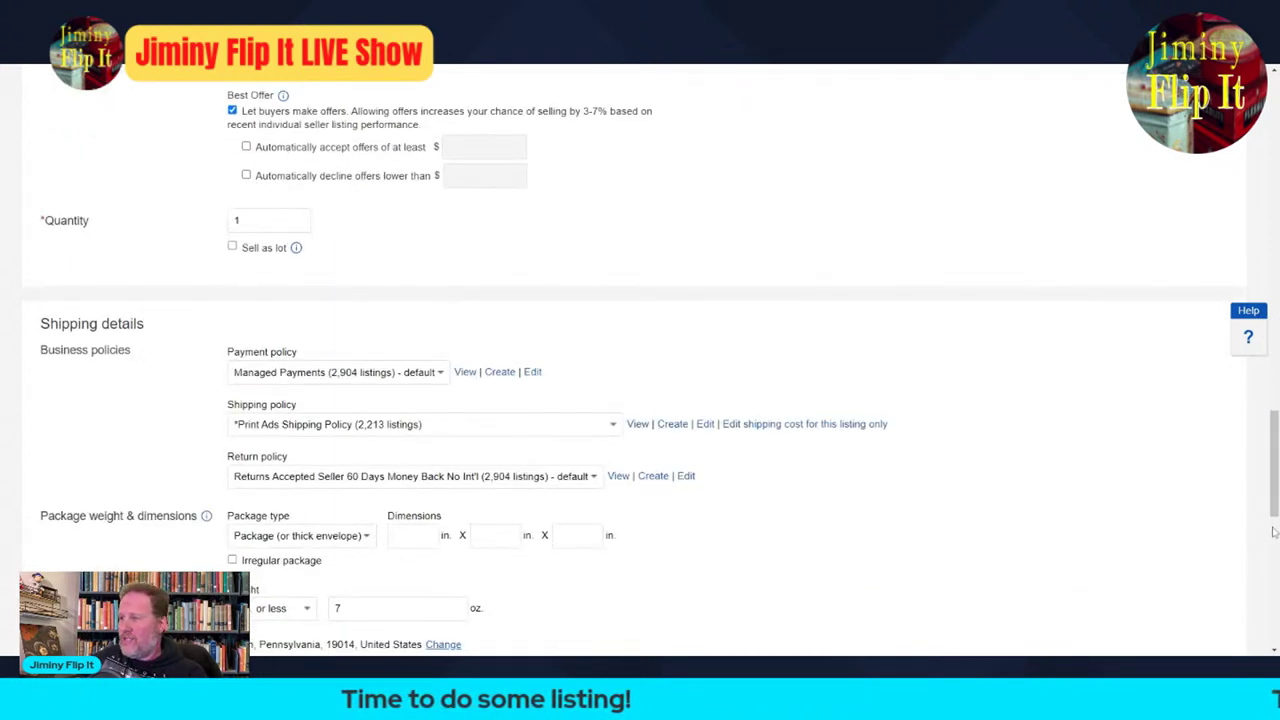
pyautogui.scroll(-2, 1273, 532)
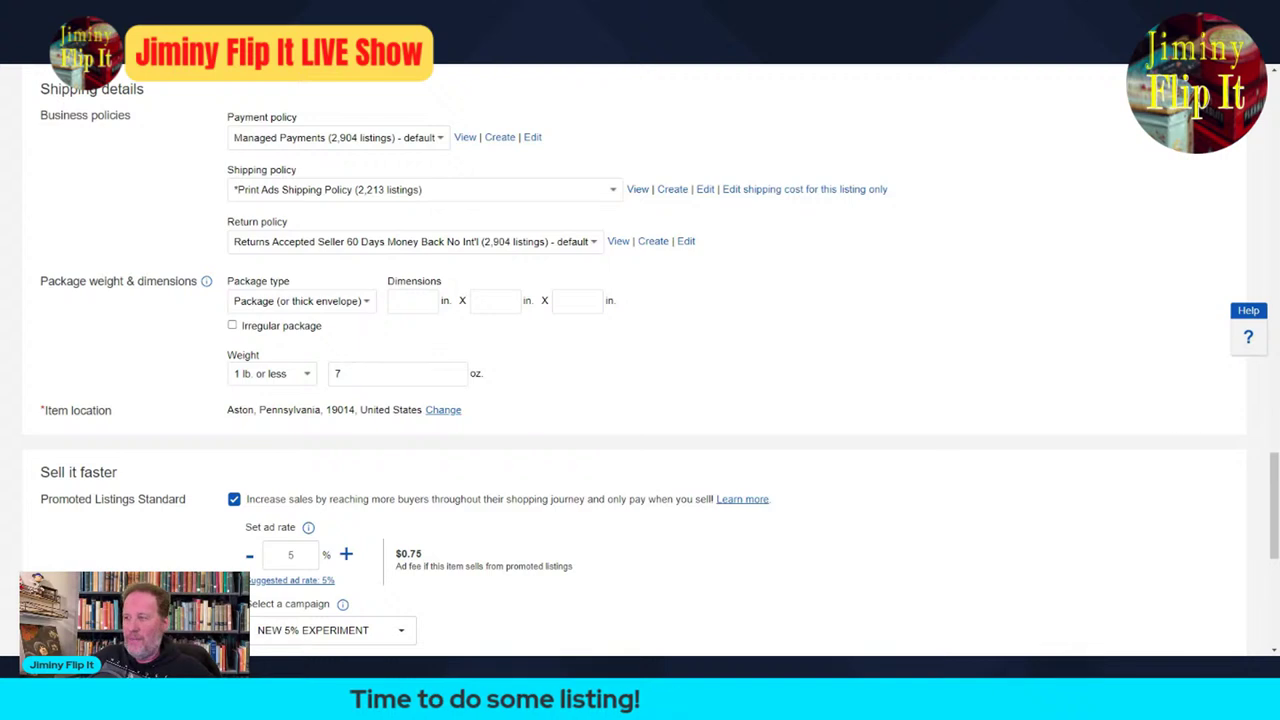
pyautogui.moveTo(1275, 463); pyautogui.dragTo(1271, 472)
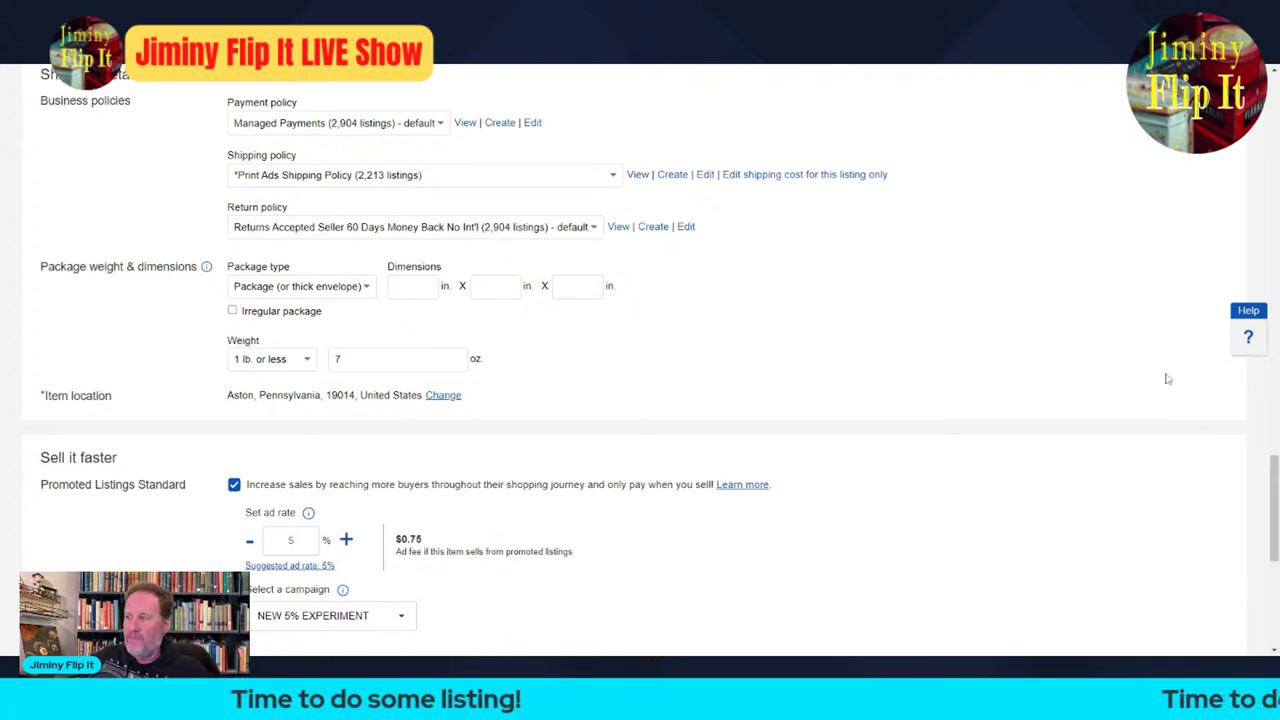
pyautogui.moveTo(1275, 515); pyautogui.dragTo(1272, 519)
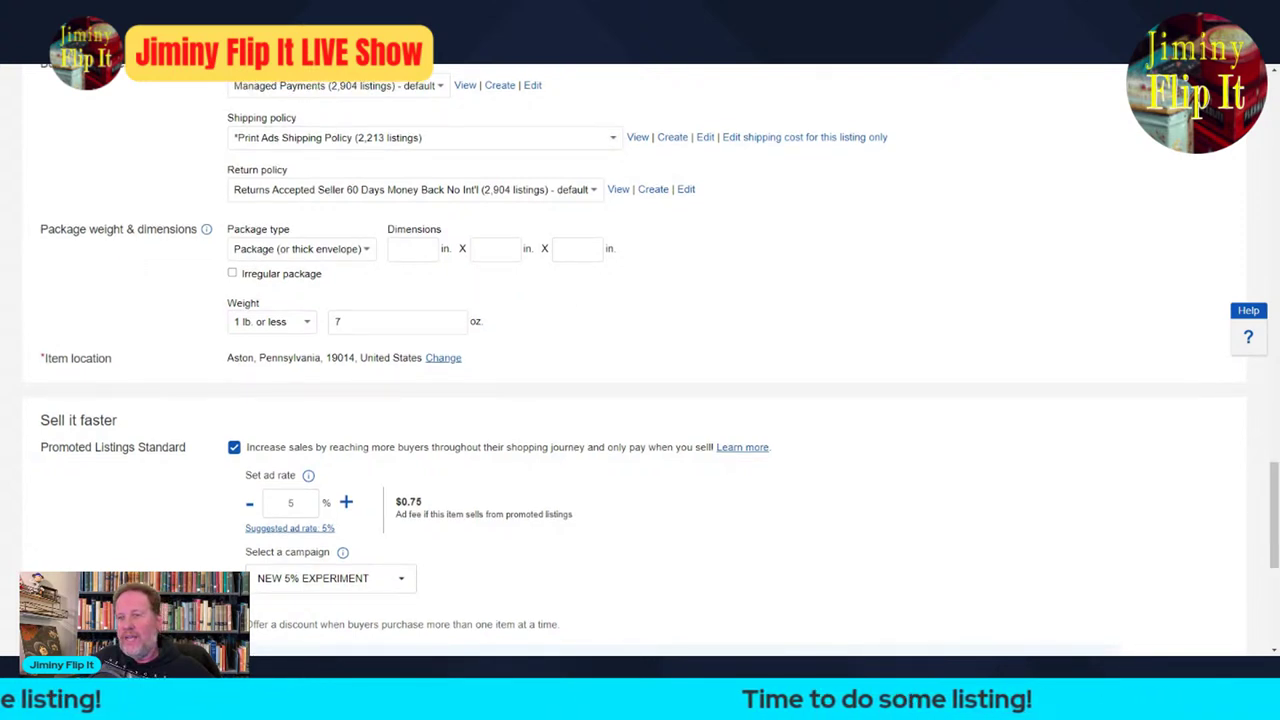
pyautogui.moveTo(1274, 479); pyautogui.dragTo(1274, 494)
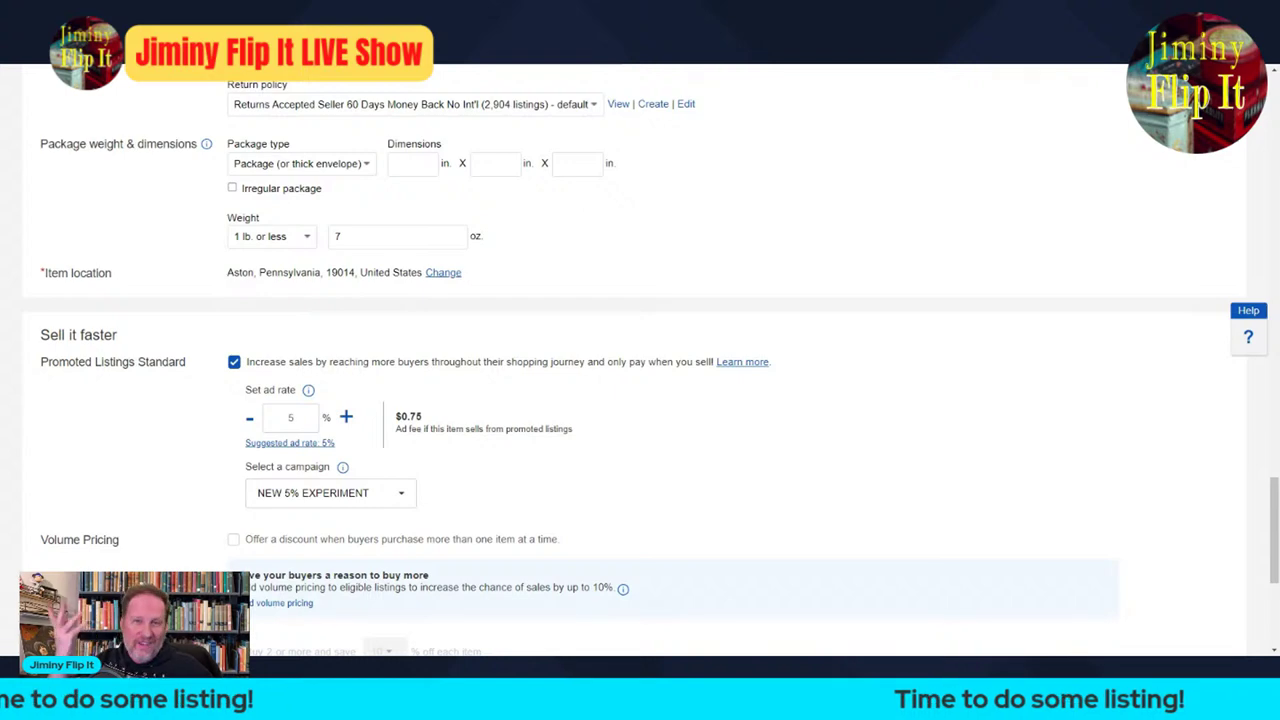
pyautogui.scroll(-3, 899, 415)
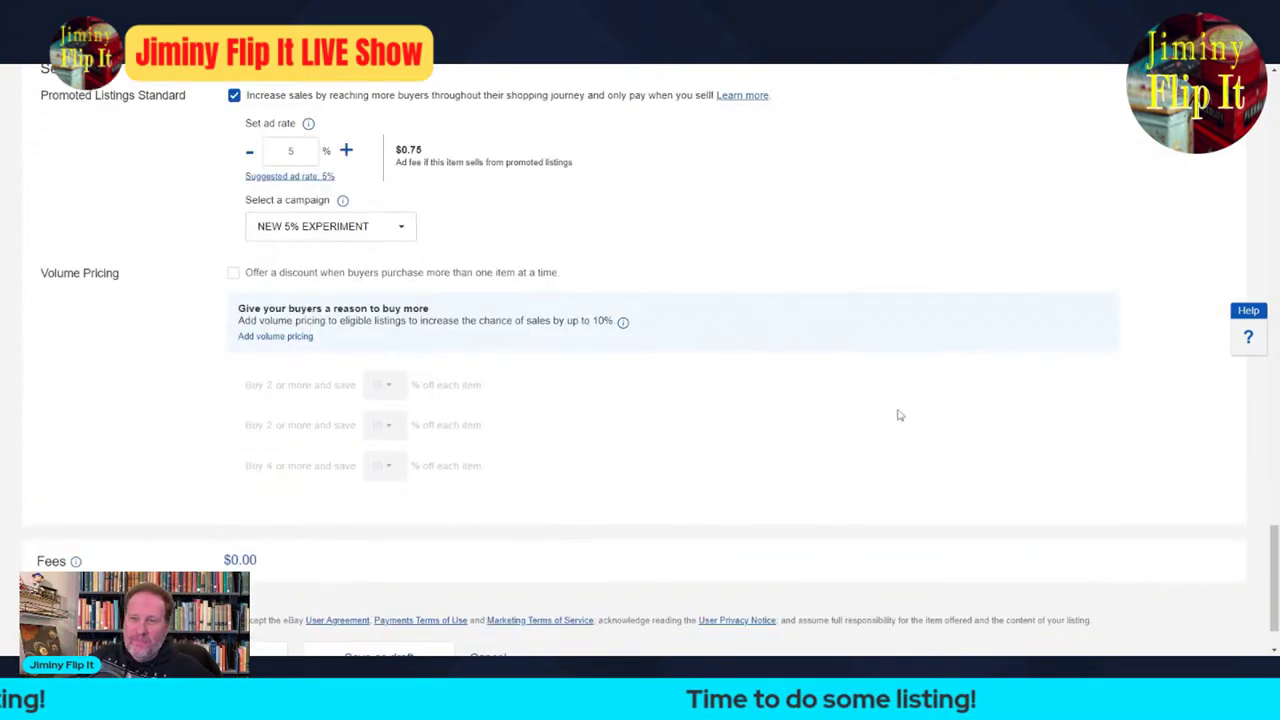
pyautogui.scroll(3, 949, 440)
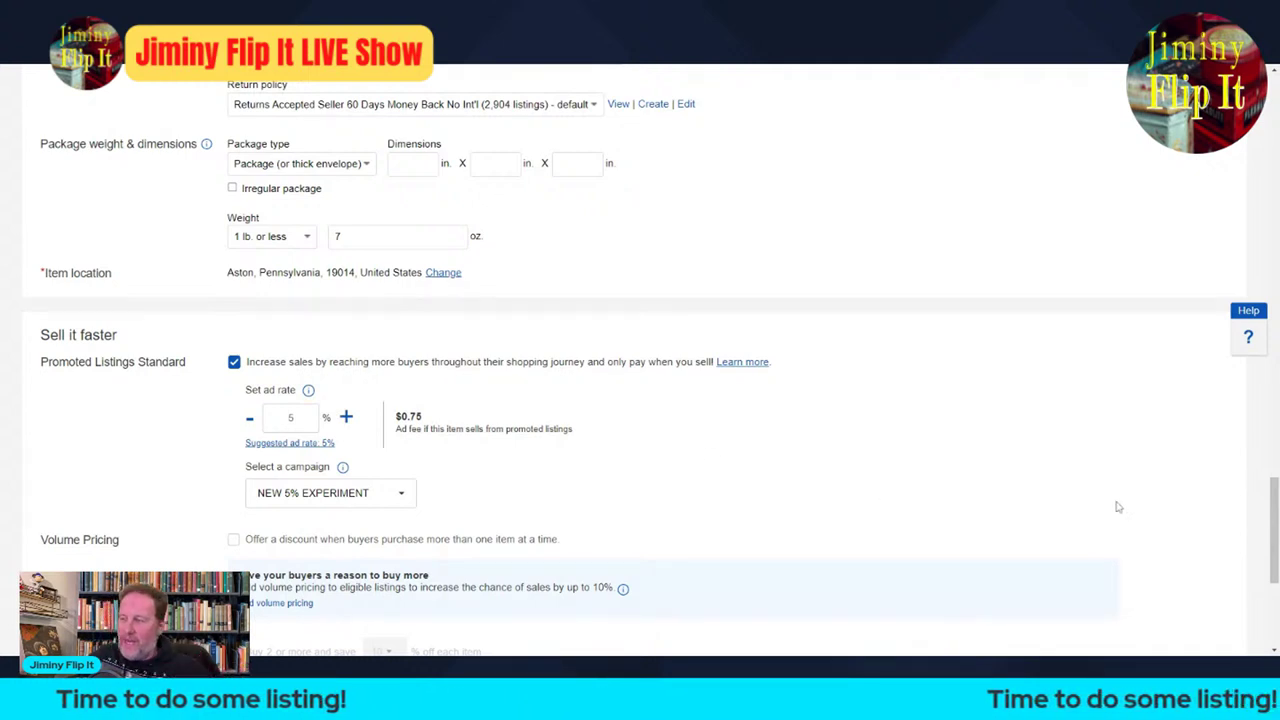
pyautogui.moveTo(1274, 552); pyautogui.dragTo(1275, 595)
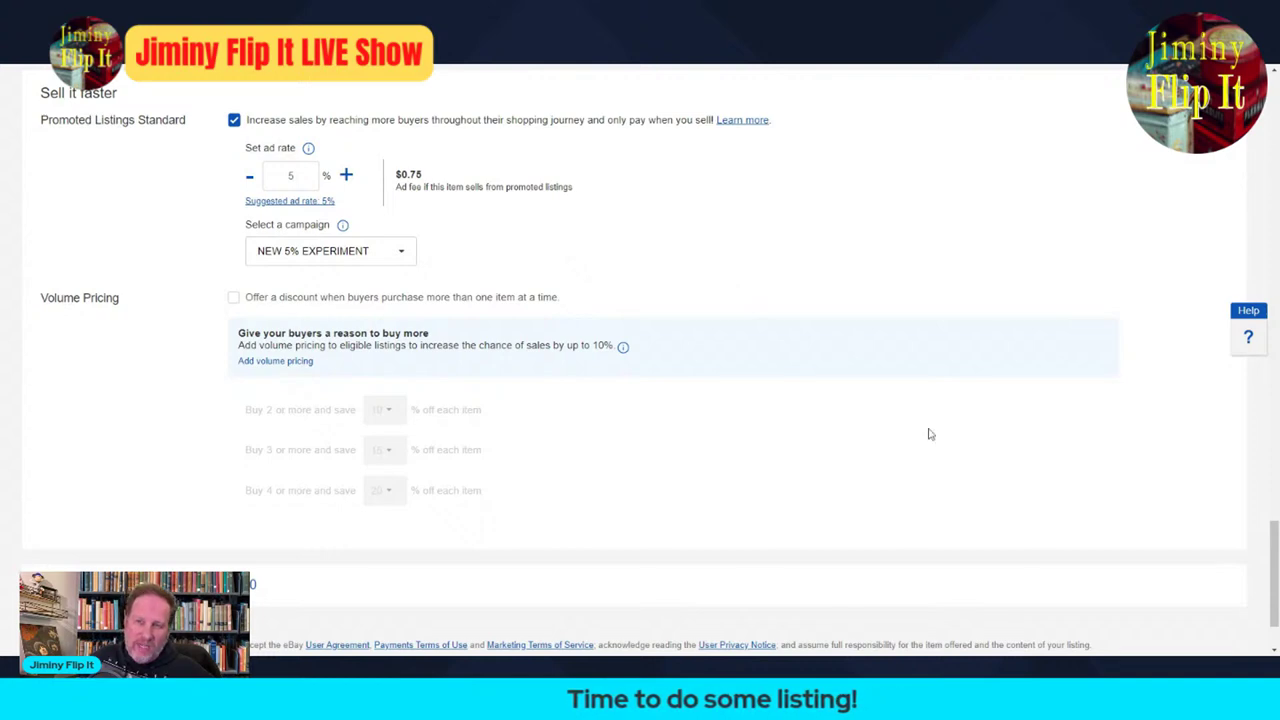
pyautogui.moveTo(1276, 553); pyautogui.dragTo(1273, 408)
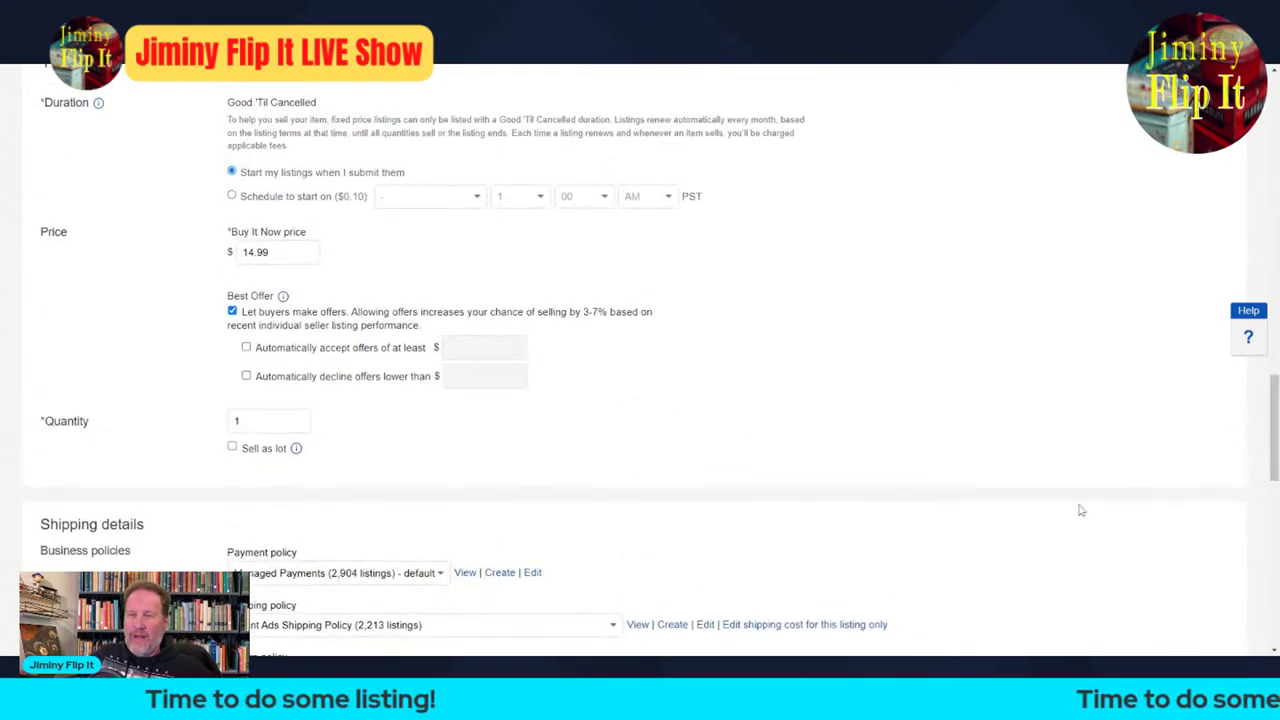
pyautogui.scroll(-5, 1077, 511)
pyautogui.scroll(-3, 1077, 511)
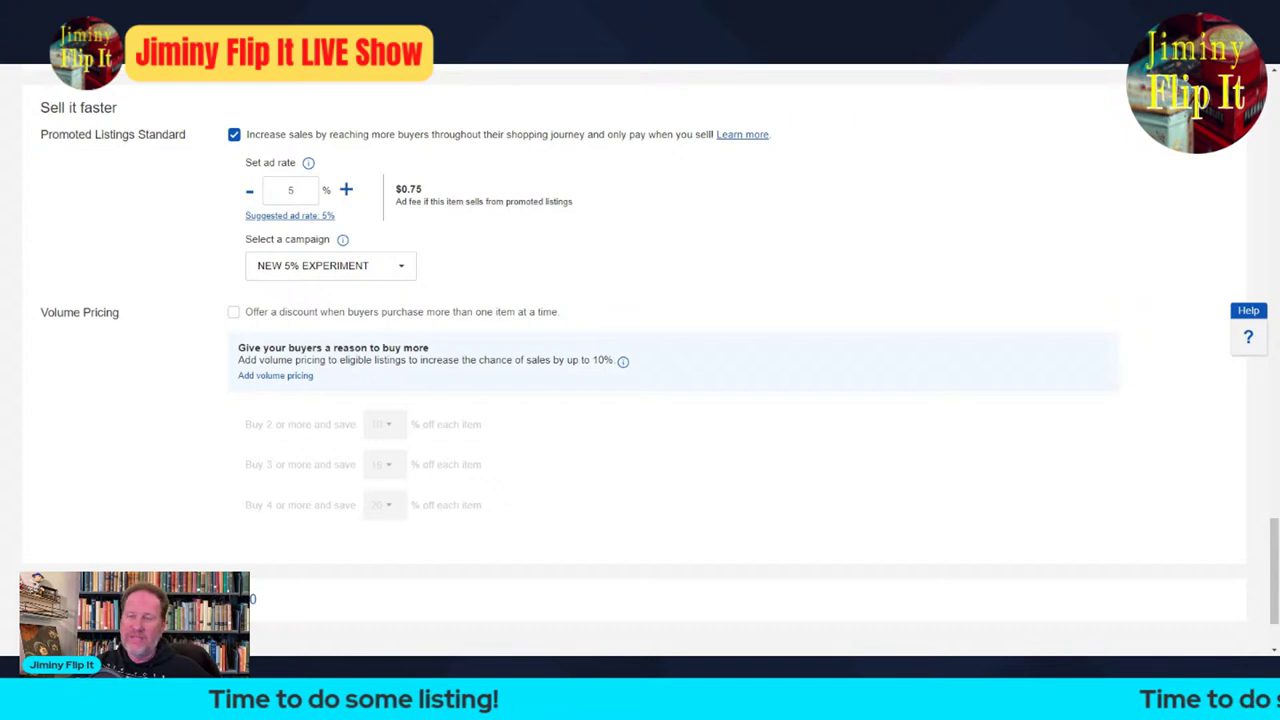
pyautogui.scroll(15, 1080, 526)
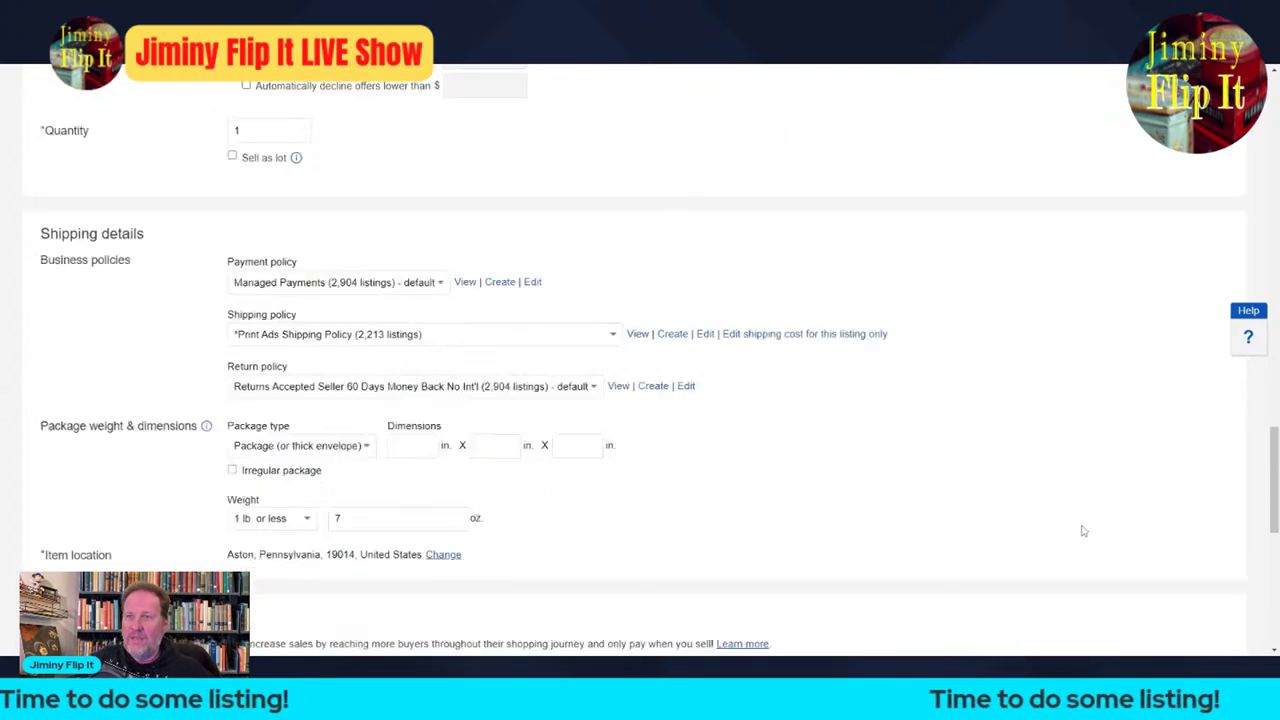
pyautogui.scroll(3, 1015, 531)
pyautogui.scroll(-8, 1007, 528)
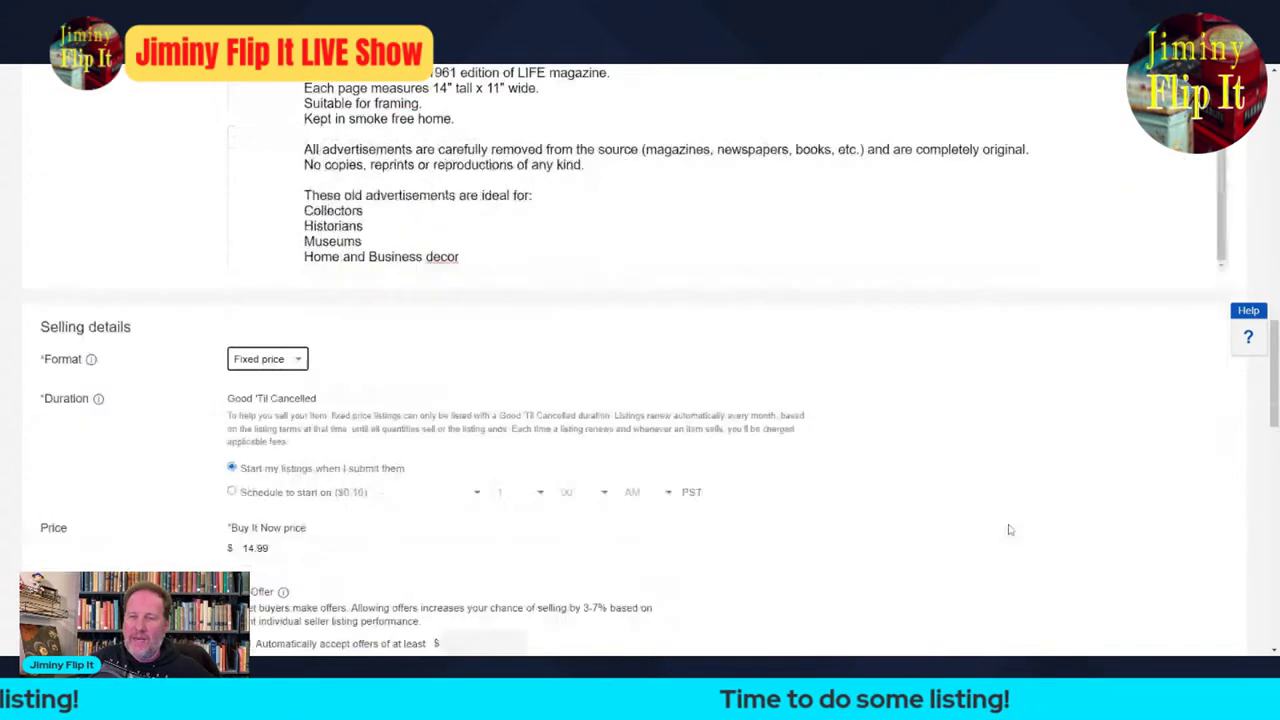
pyautogui.scroll(-6, 1005, 528)
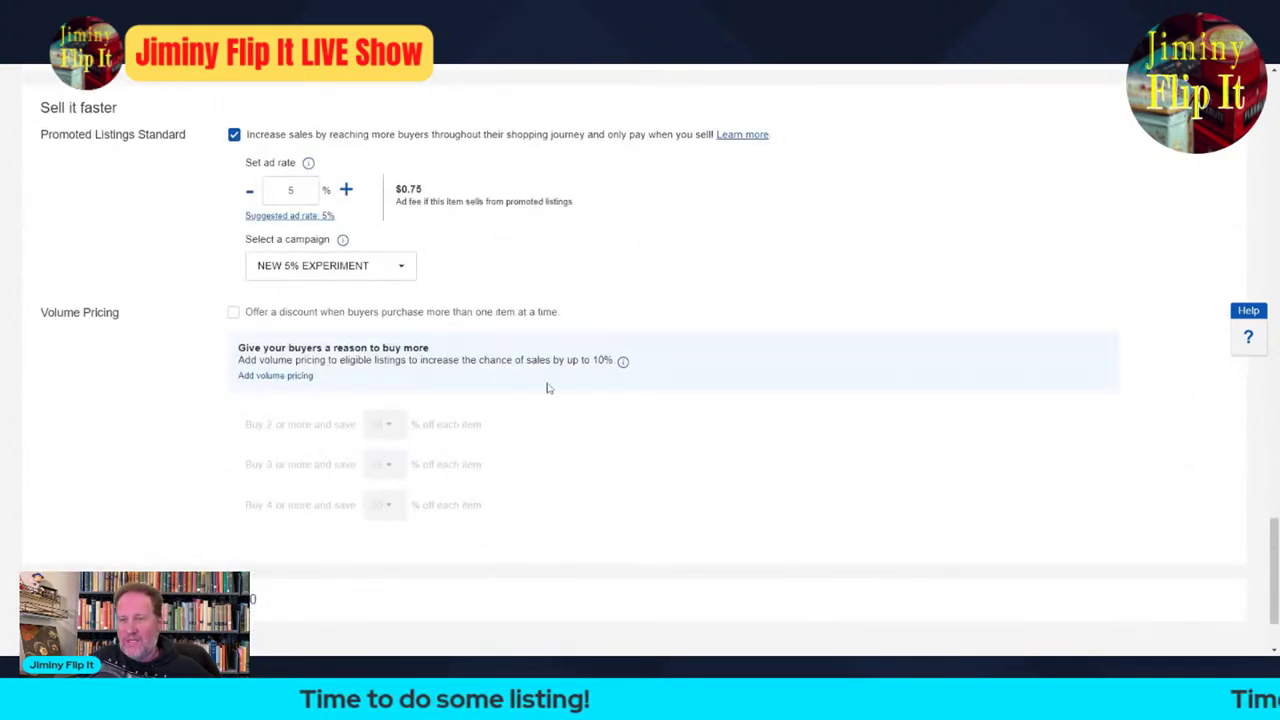
pyautogui.scroll(-2, 600, 417)
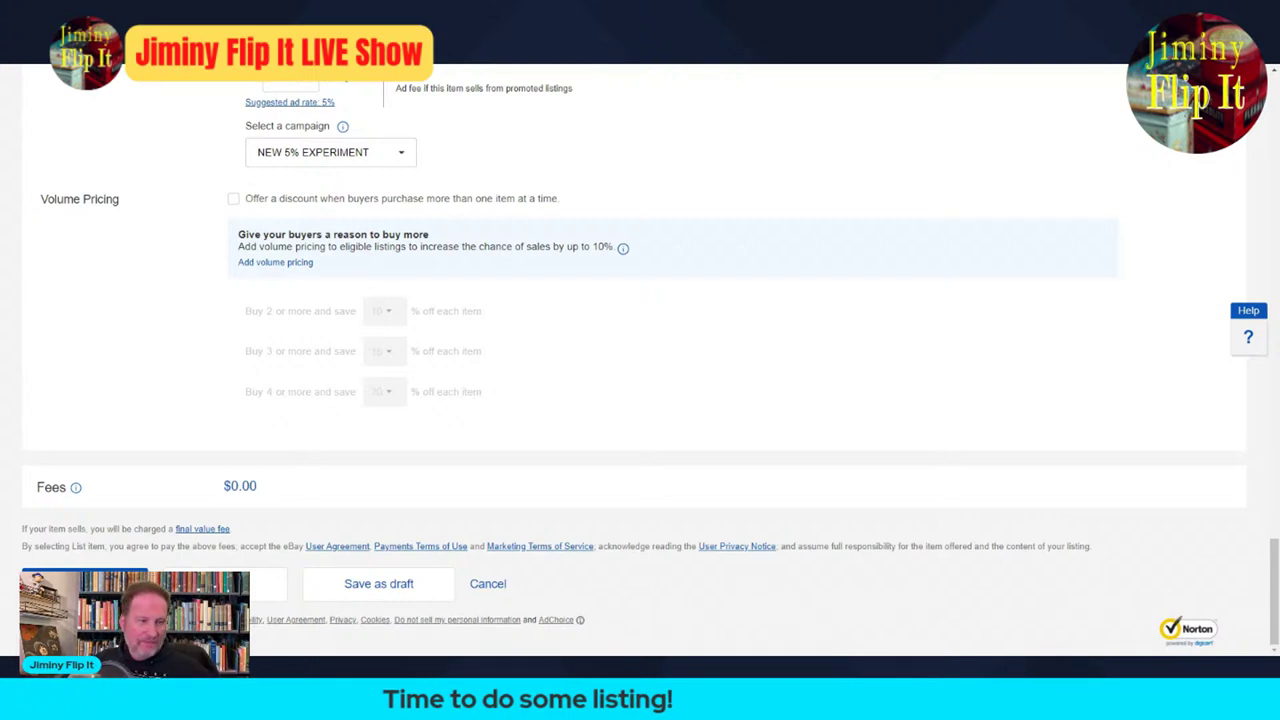
pyautogui.scroll(15, 409, 160)
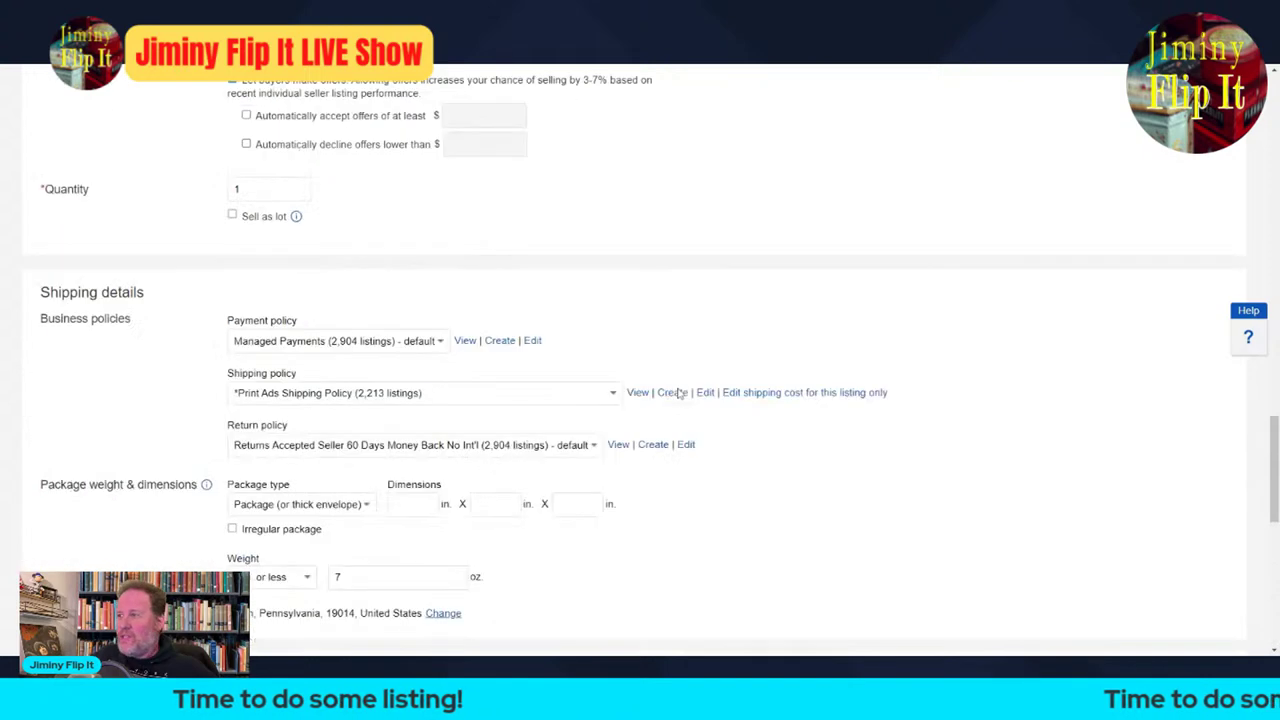
pyautogui.scroll(10, 677, 393)
pyautogui.scroll(10, 678, 393)
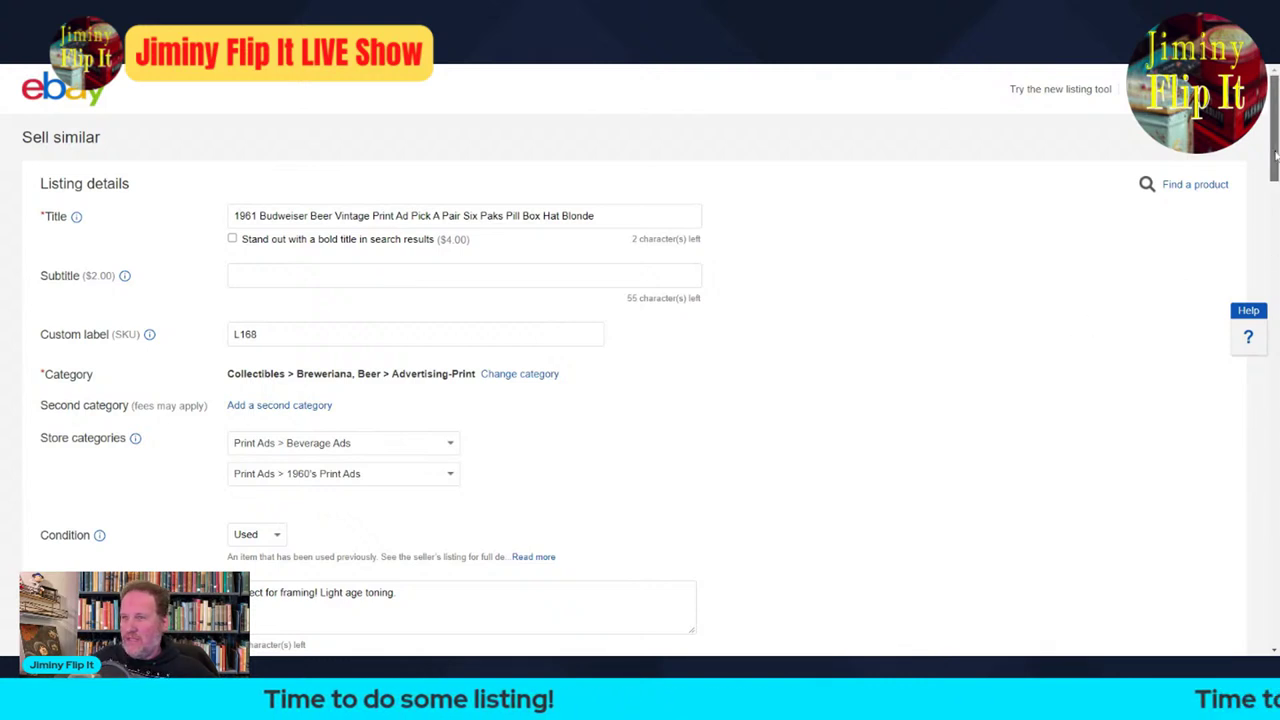
pyautogui.moveTo(1273, 158); pyautogui.dragTo(1273, 173)
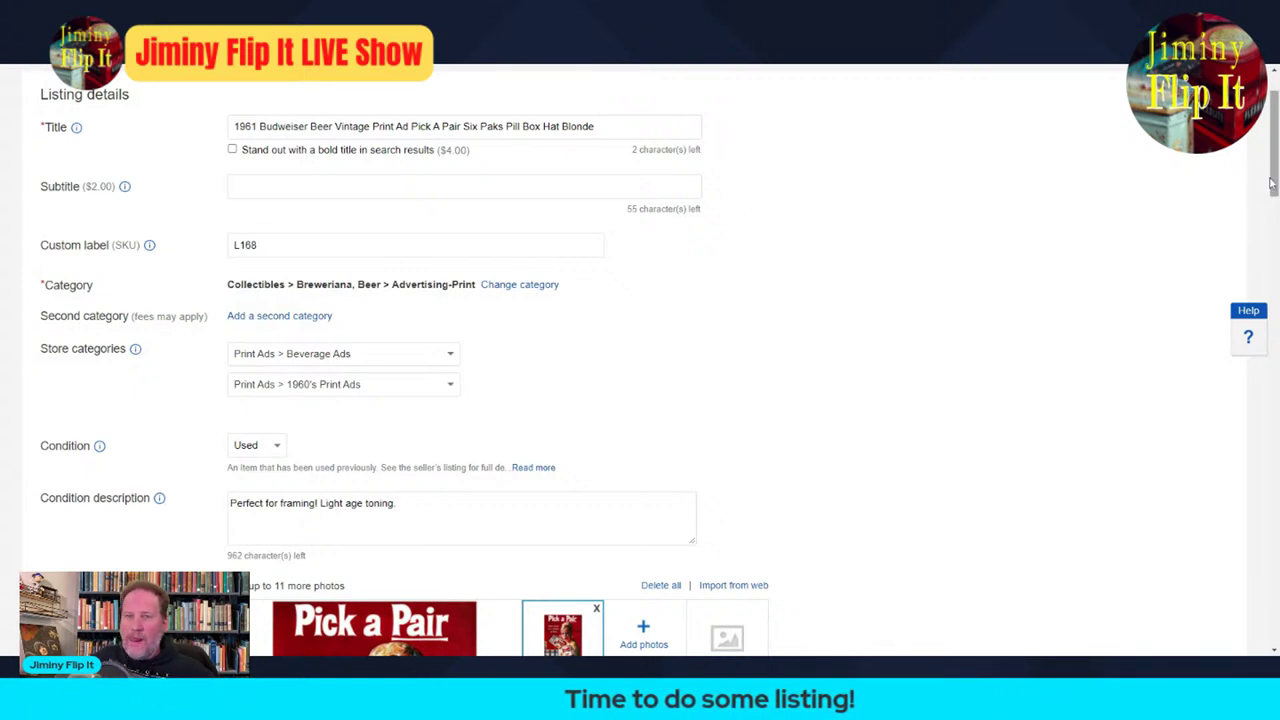
pyautogui.moveTo(1271, 183); pyautogui.dragTo(1271, 212)
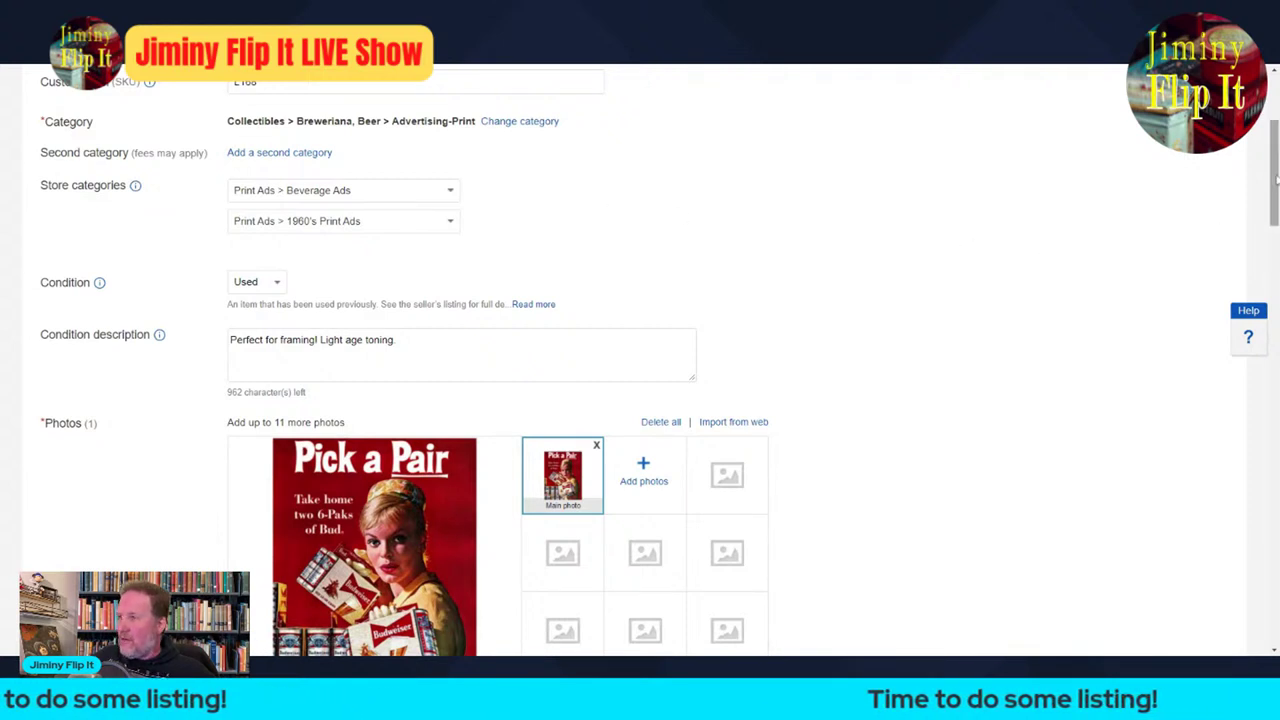
pyautogui.moveTo(1274, 177); pyautogui.dragTo(1267, 263)
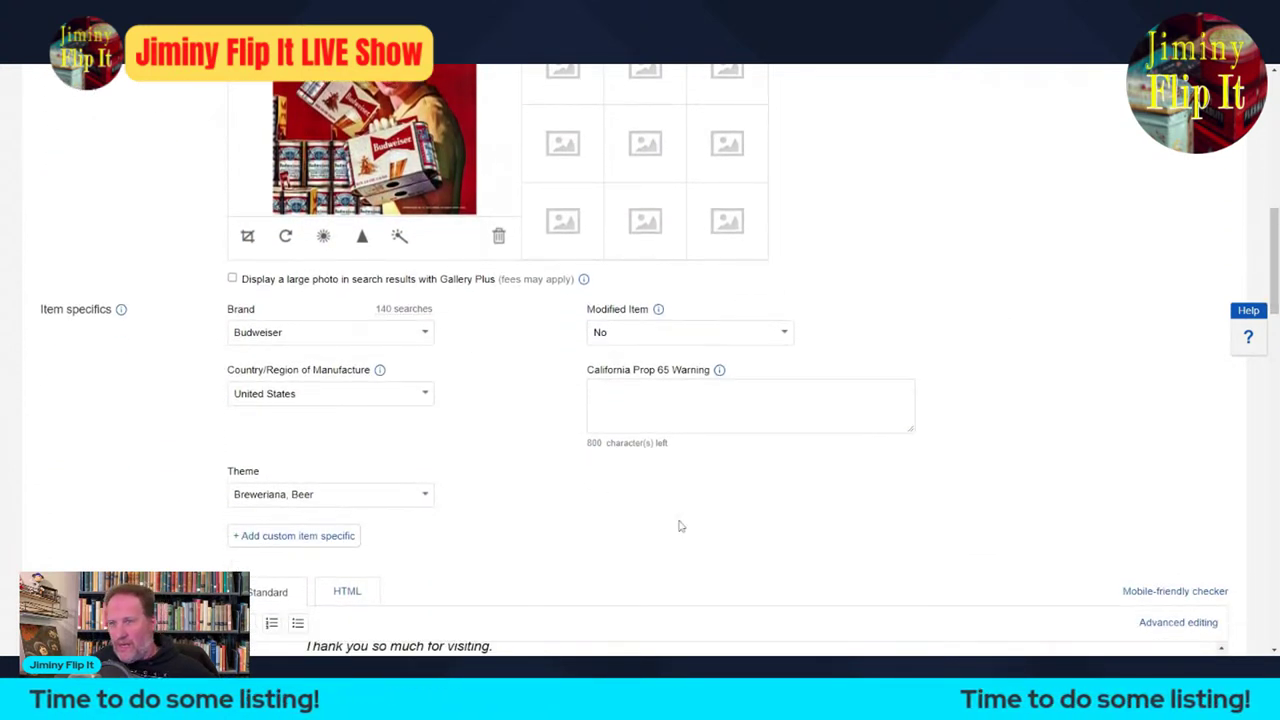
pyautogui.moveTo(1272, 302); pyautogui.dragTo(1272, 357)
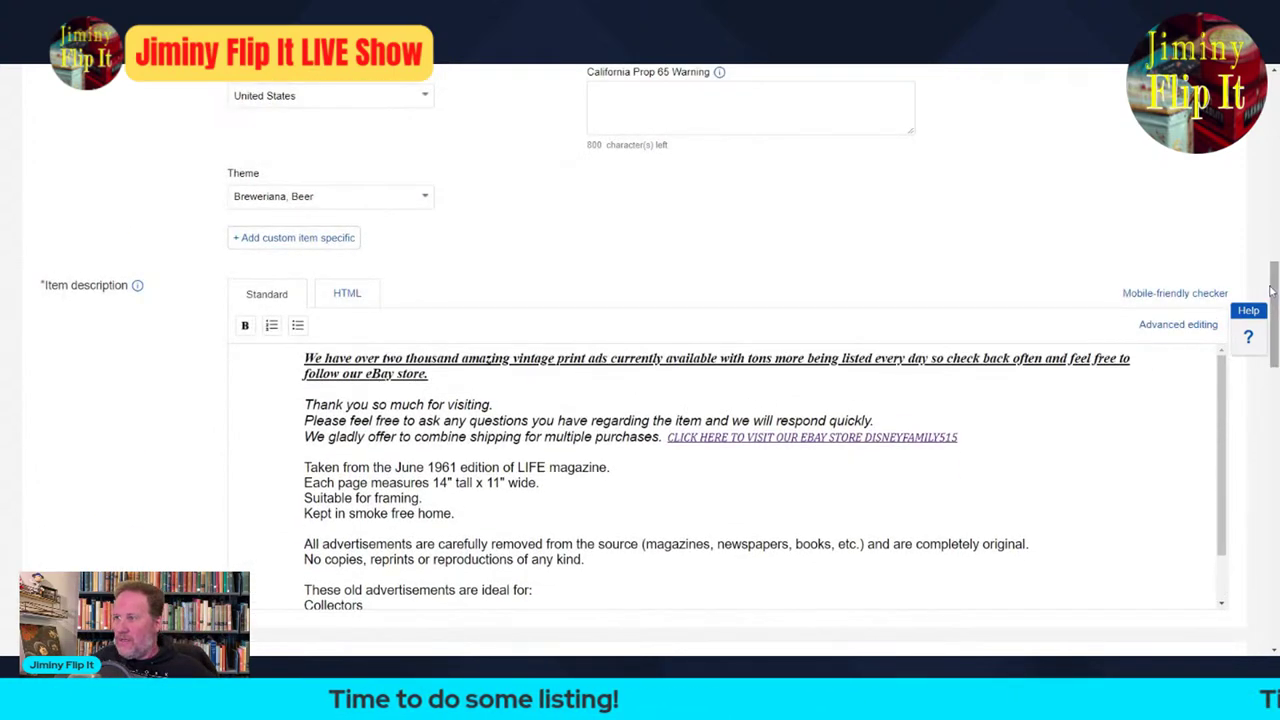
pyautogui.moveTo(1270, 290); pyautogui.dragTo(1272, 555)
# Publish the Budweiser listing, then cut 'Pick A Pair' onward from the similar listing's title
pyautogui.click(85, 583)
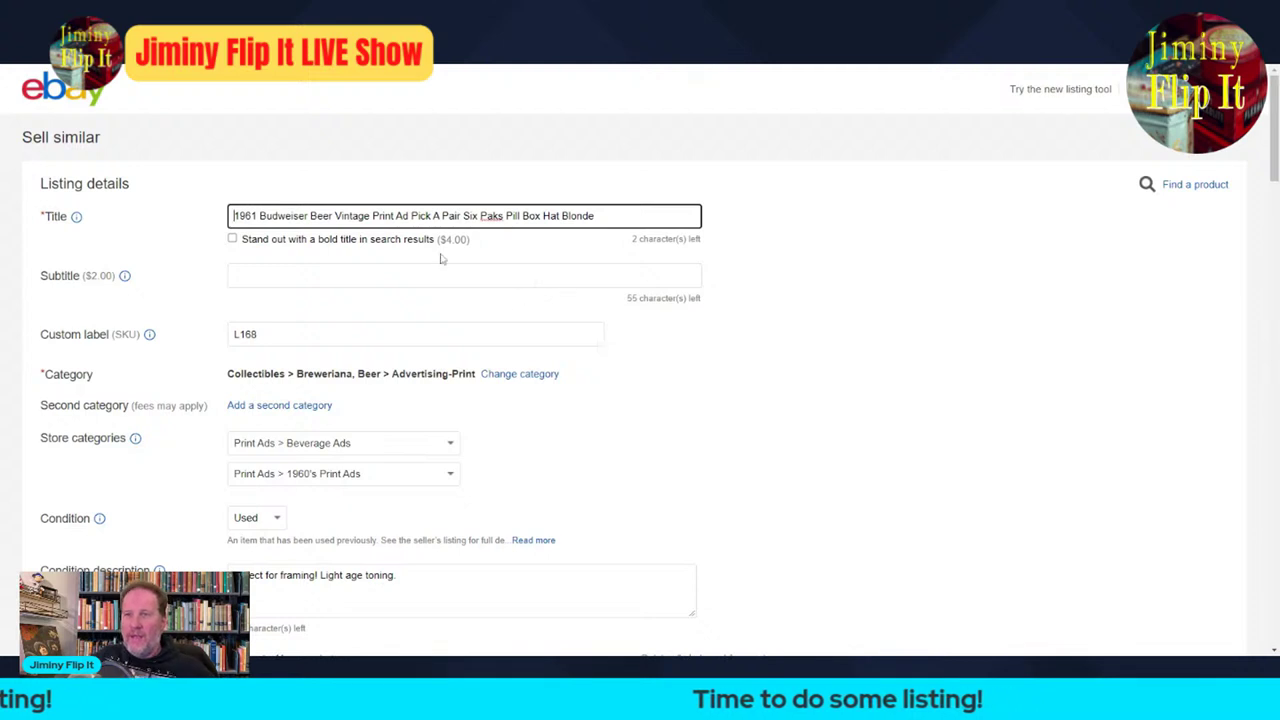
pyautogui.moveTo(448, 216); pyautogui.dragTo(598, 216)
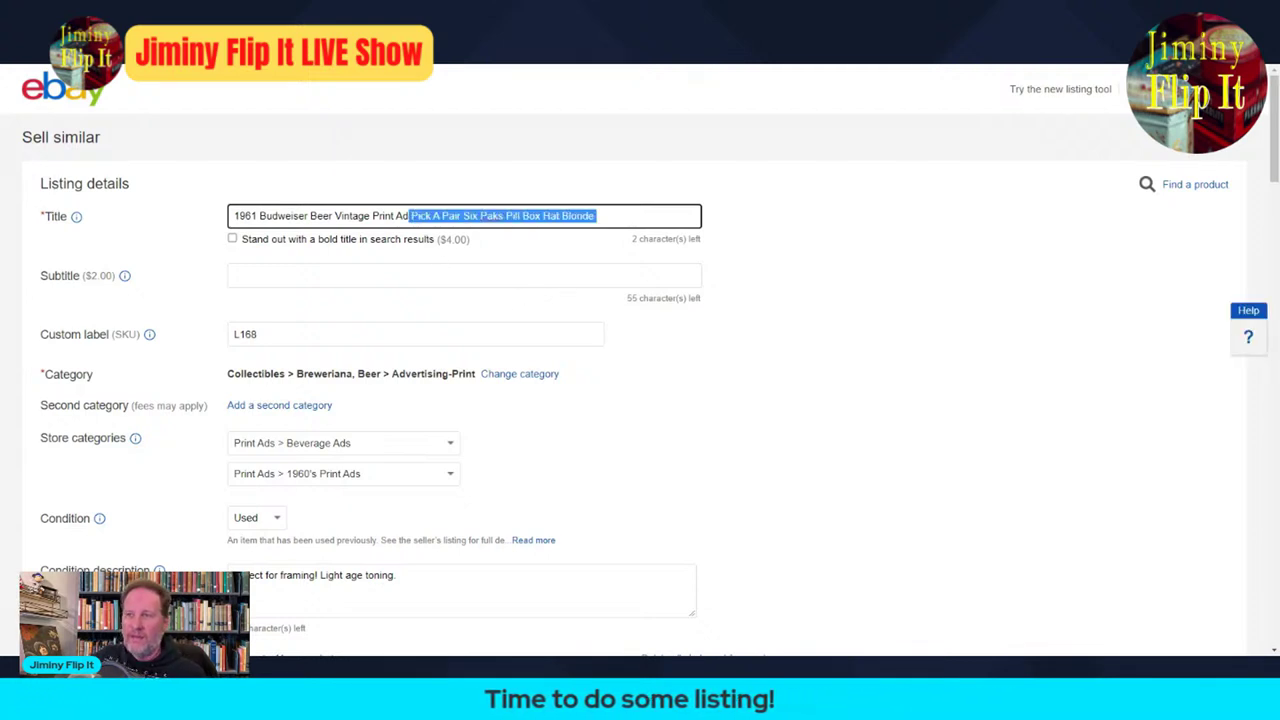
pyautogui.press('BackSpace')
# Remove 'Budweiser Beer' to leave '1961 Vintage Print Ad', and delete the old photo
pyautogui.moveTo(333, 215); pyautogui.dragTo(259, 215)
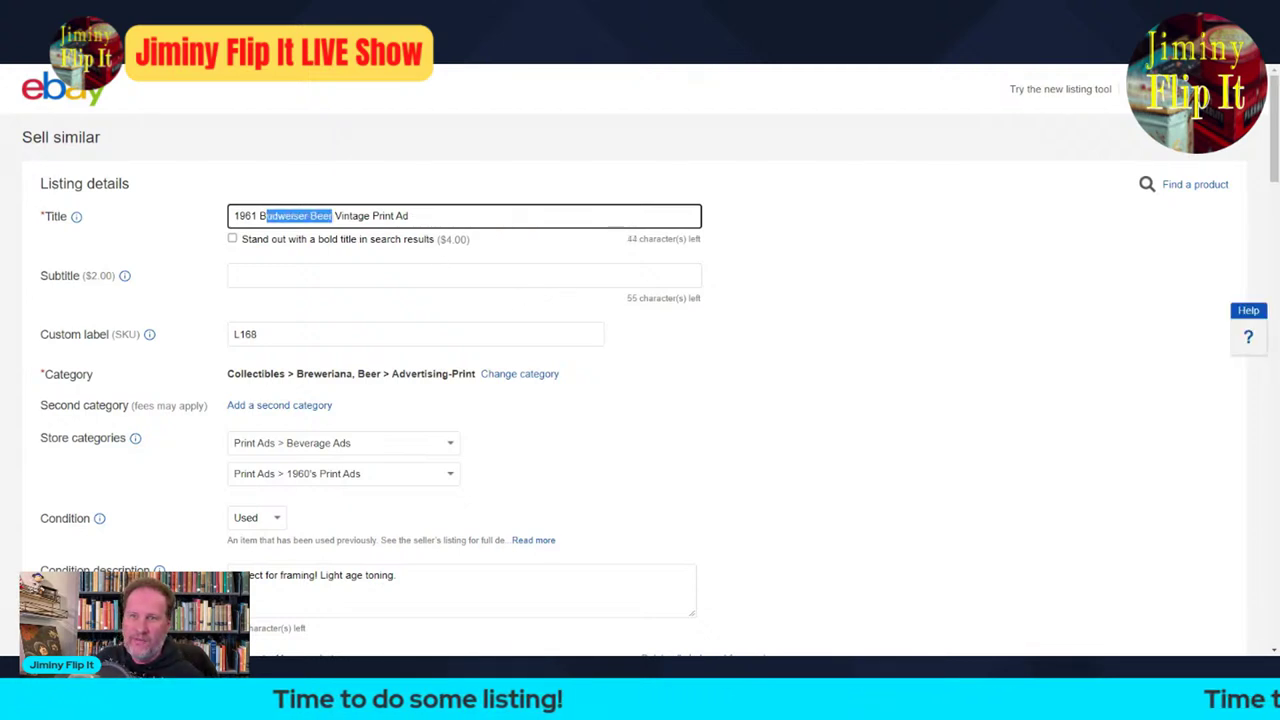
pyautogui.press('BackSpace')
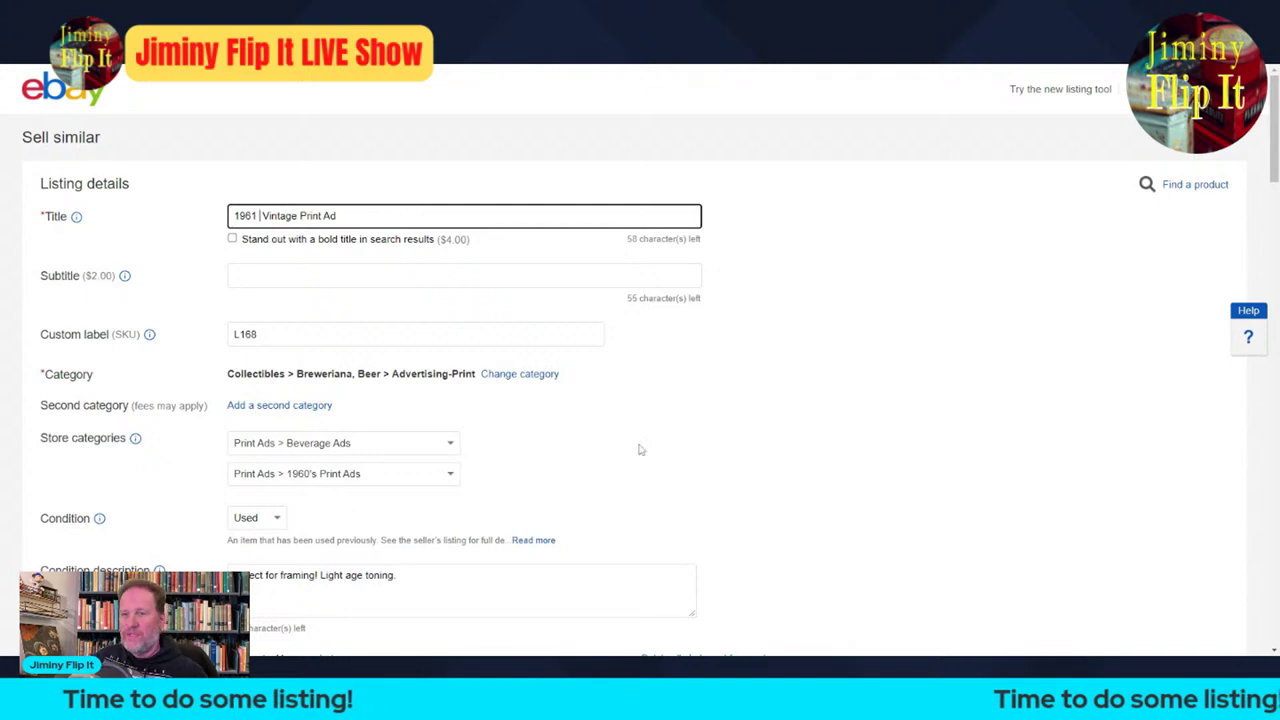
pyautogui.scroll(-5, 640, 449)
pyautogui.click(598, 150)
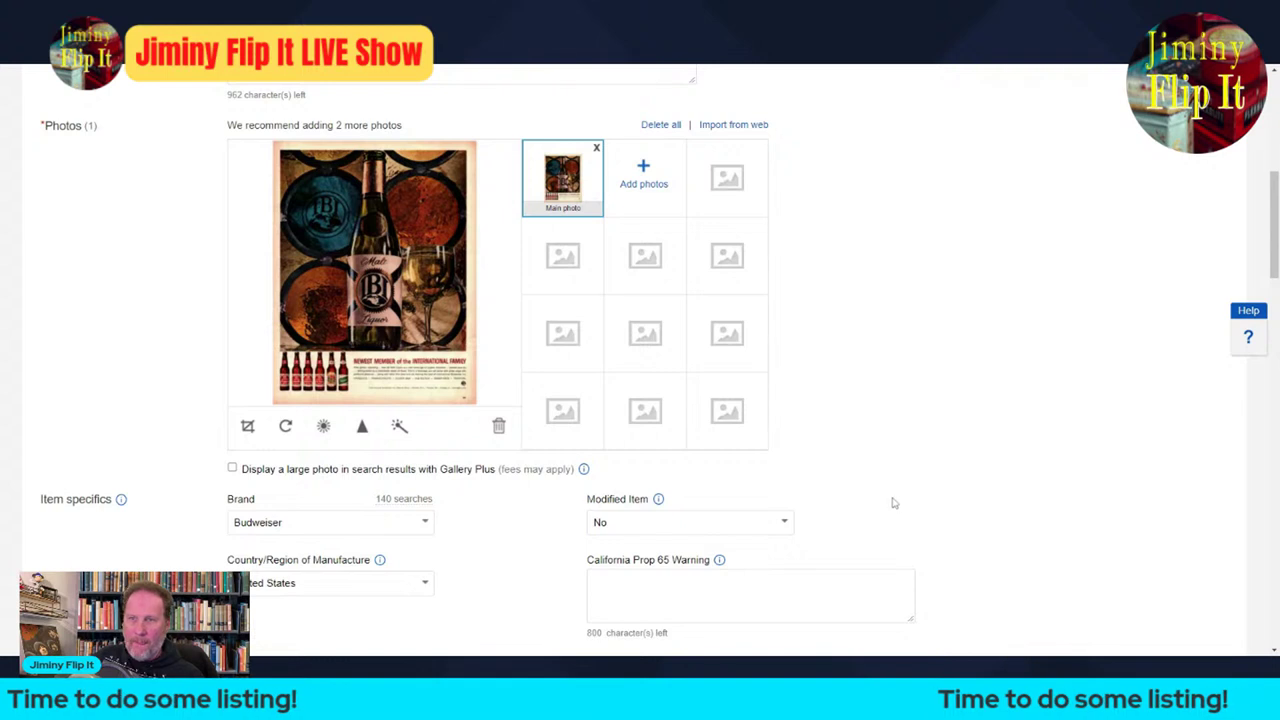
# Inspect the IBI Malt Liquor ad photo enlarged, then return to the listing details
pyautogui.click(390, 285)
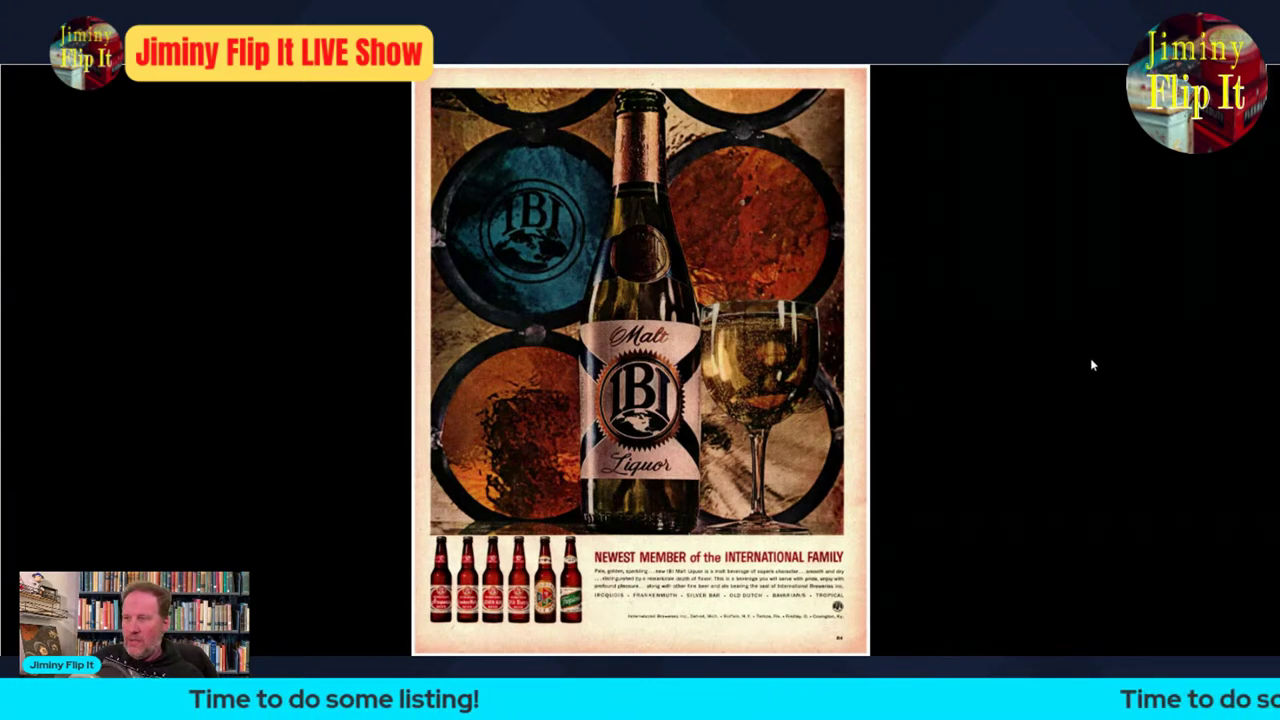
pyautogui.press('Escape')
pyautogui.scroll(6, 1008, 366)
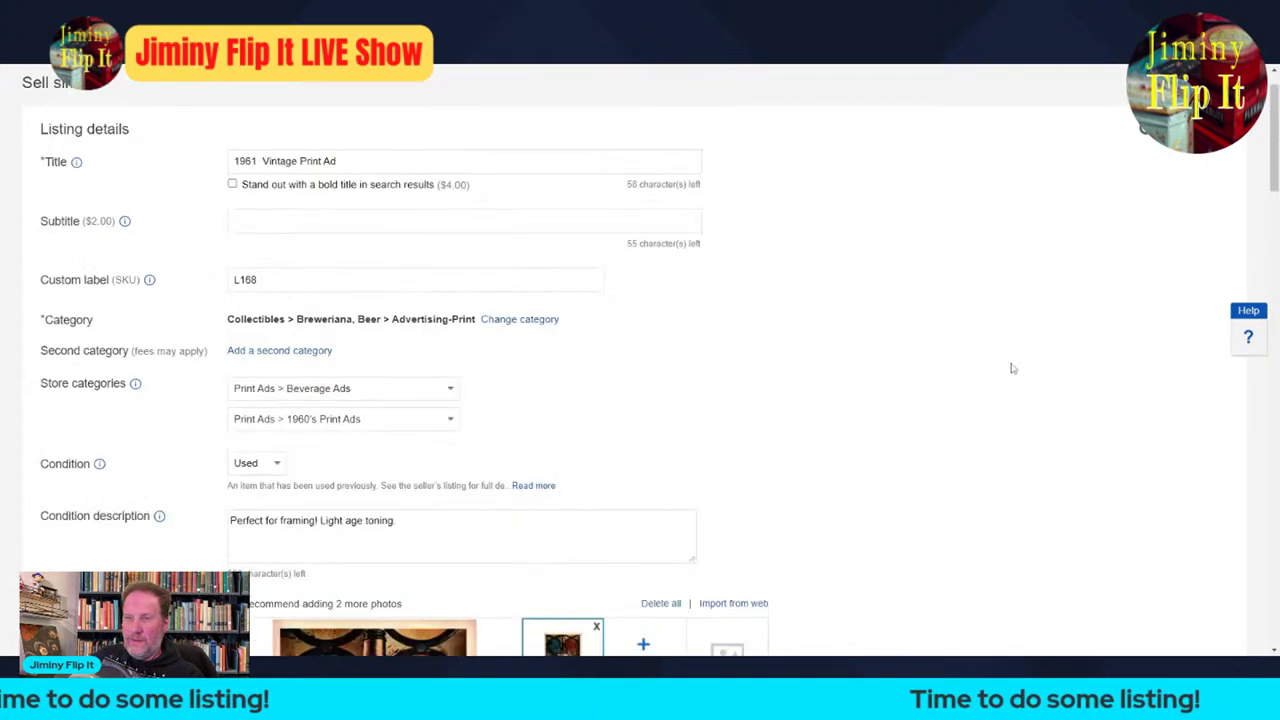
pyautogui.click(259, 216)
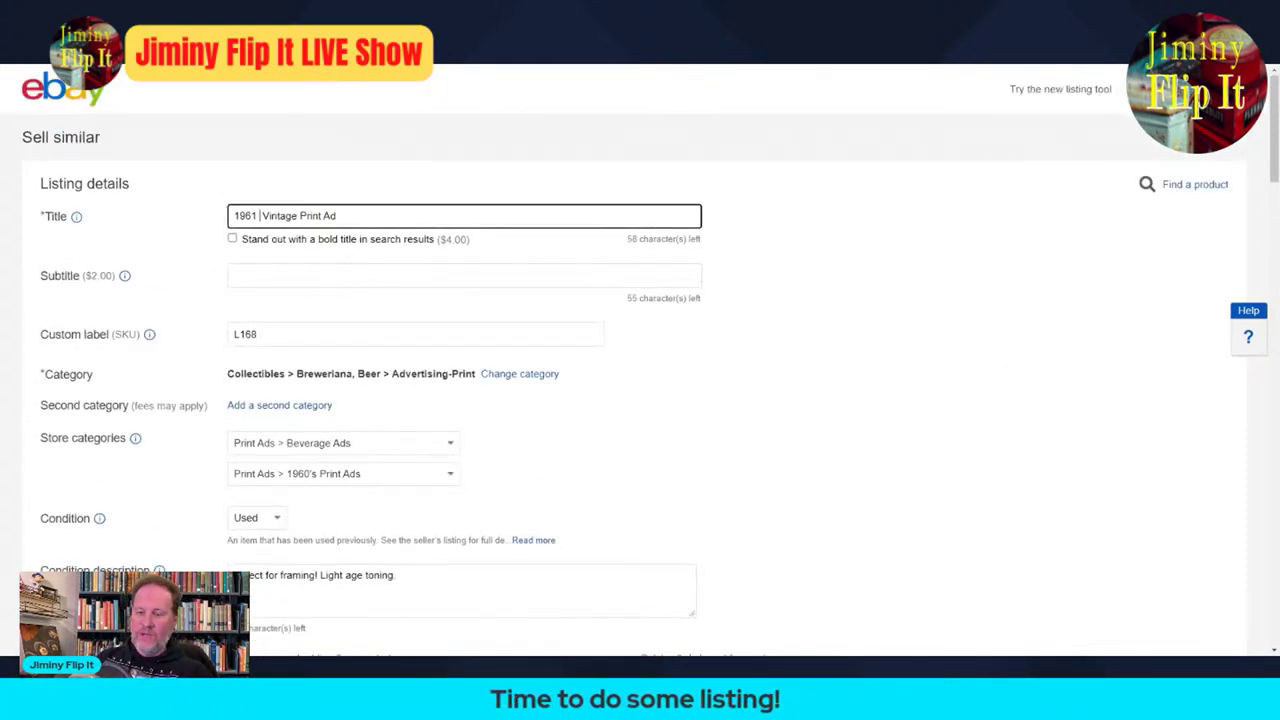
pyautogui.write('IBI Mal')
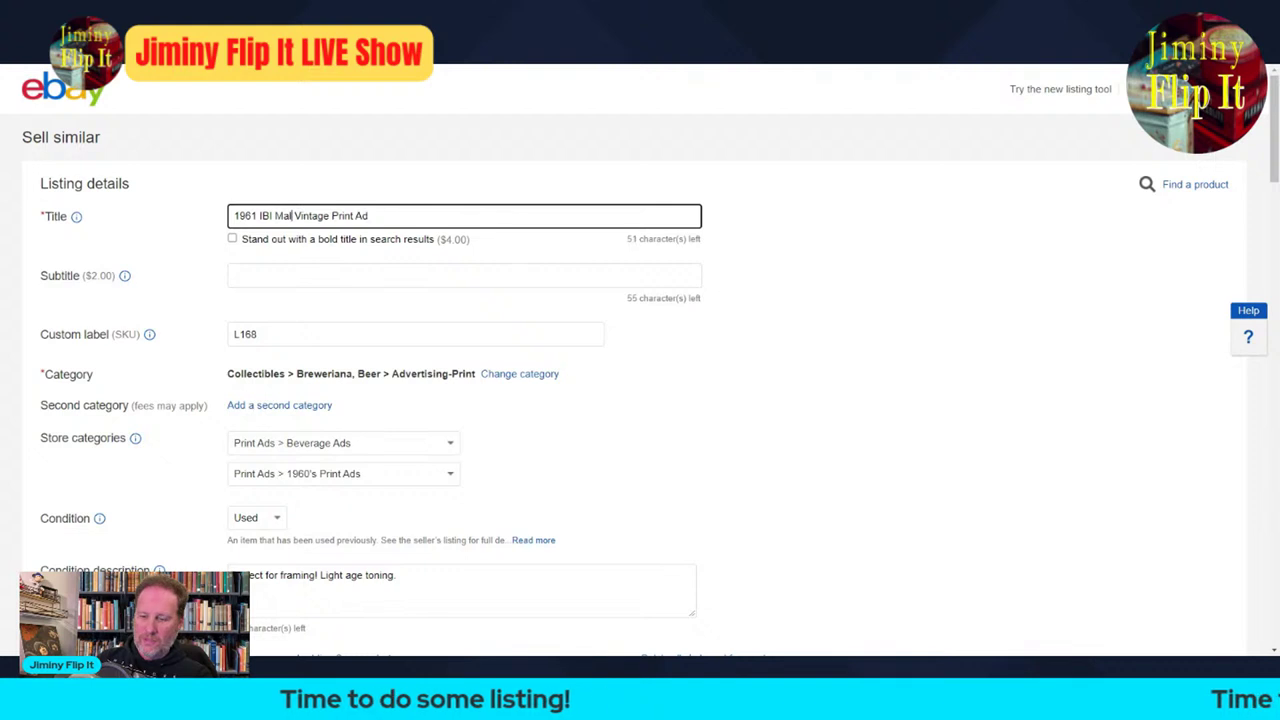
pyautogui.write('t Liquor')
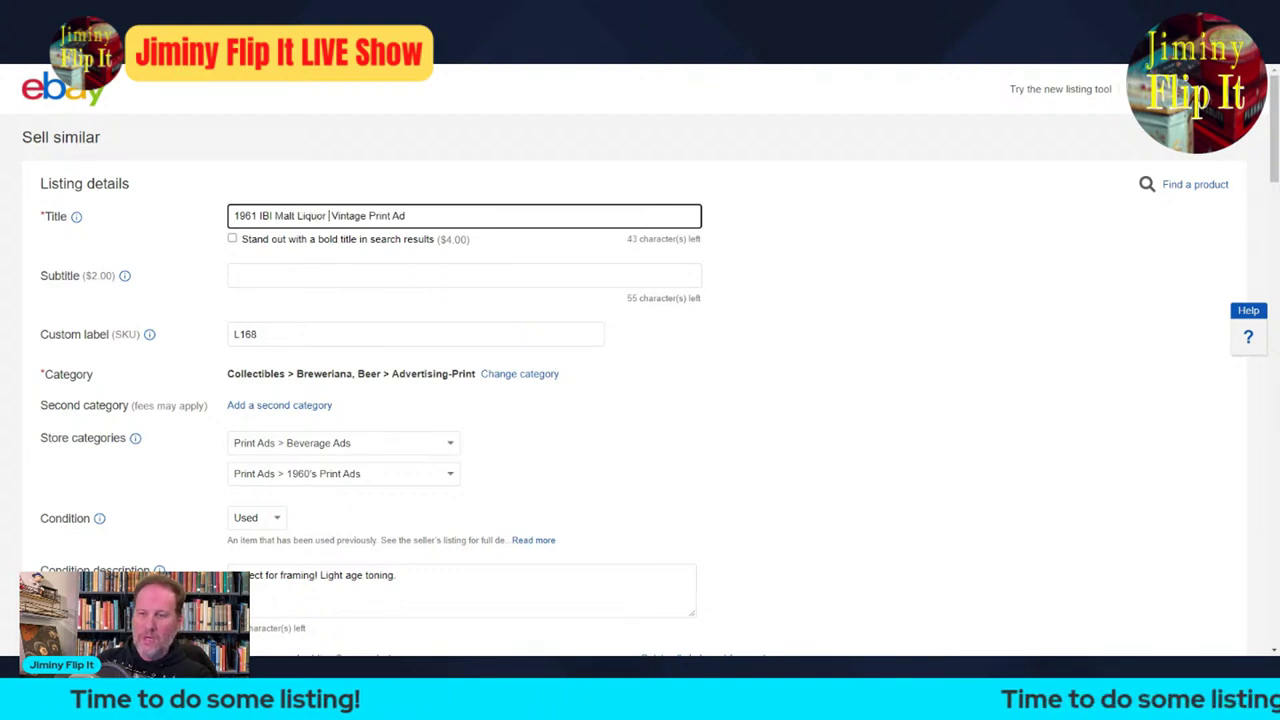
pyautogui.press('BackSpace')
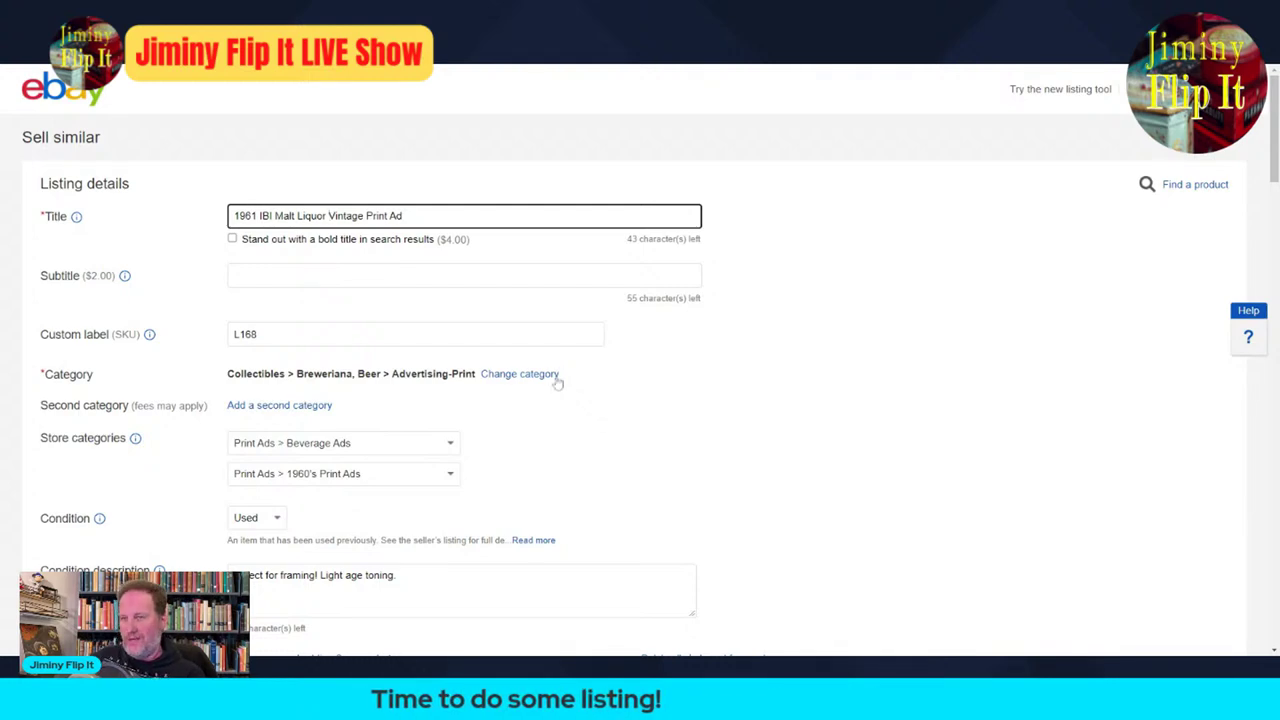
pyautogui.scroll(-5, 644, 459)
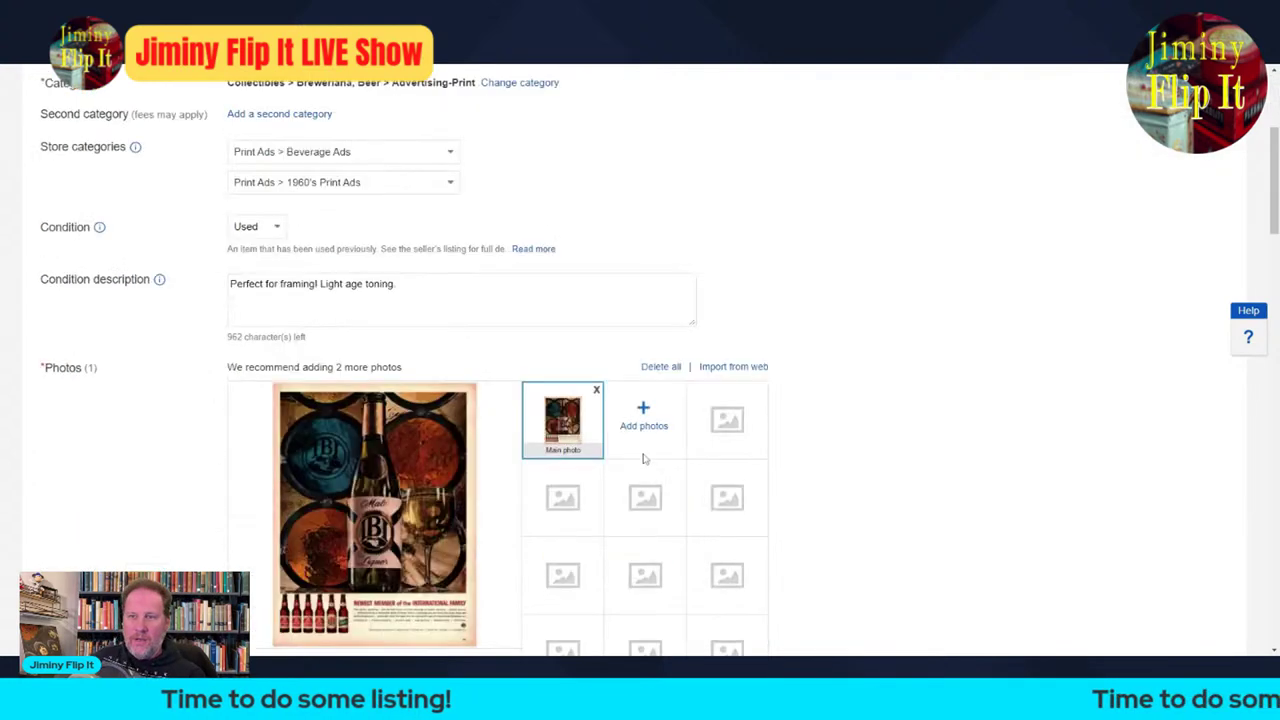
pyautogui.scroll(10, 645, 459)
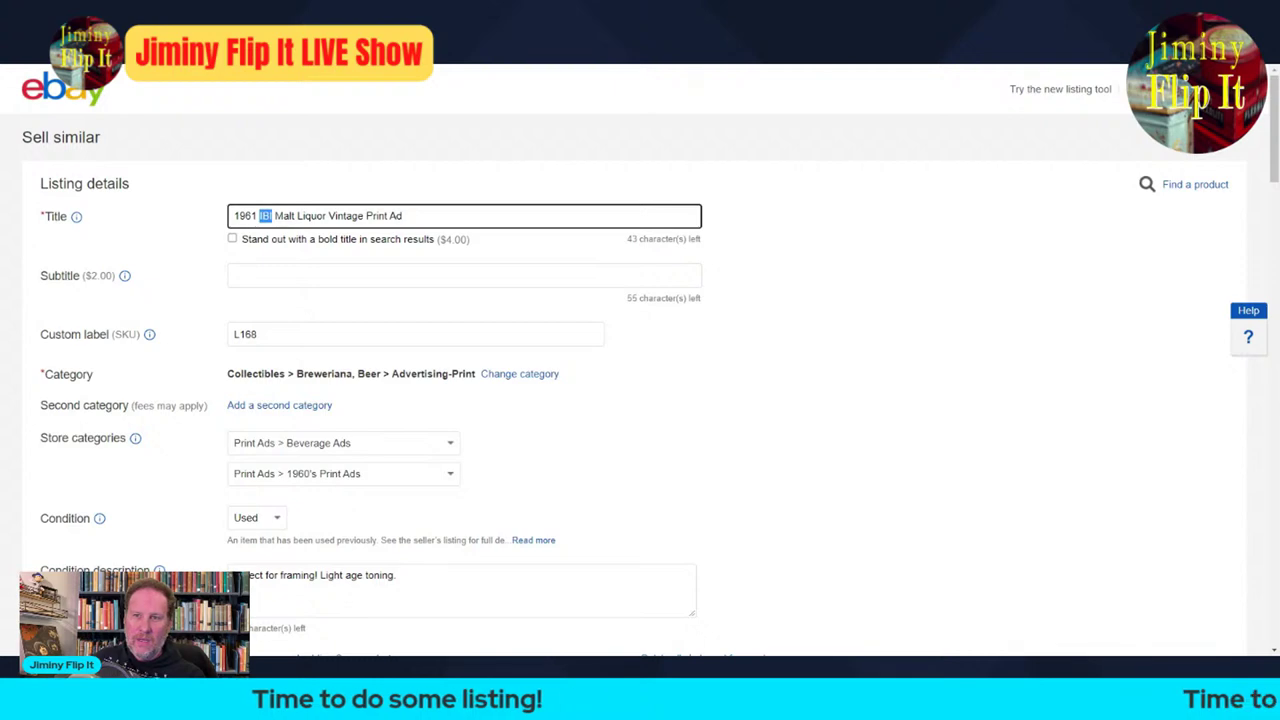
pyautogui.scroll(-3, 644, 432)
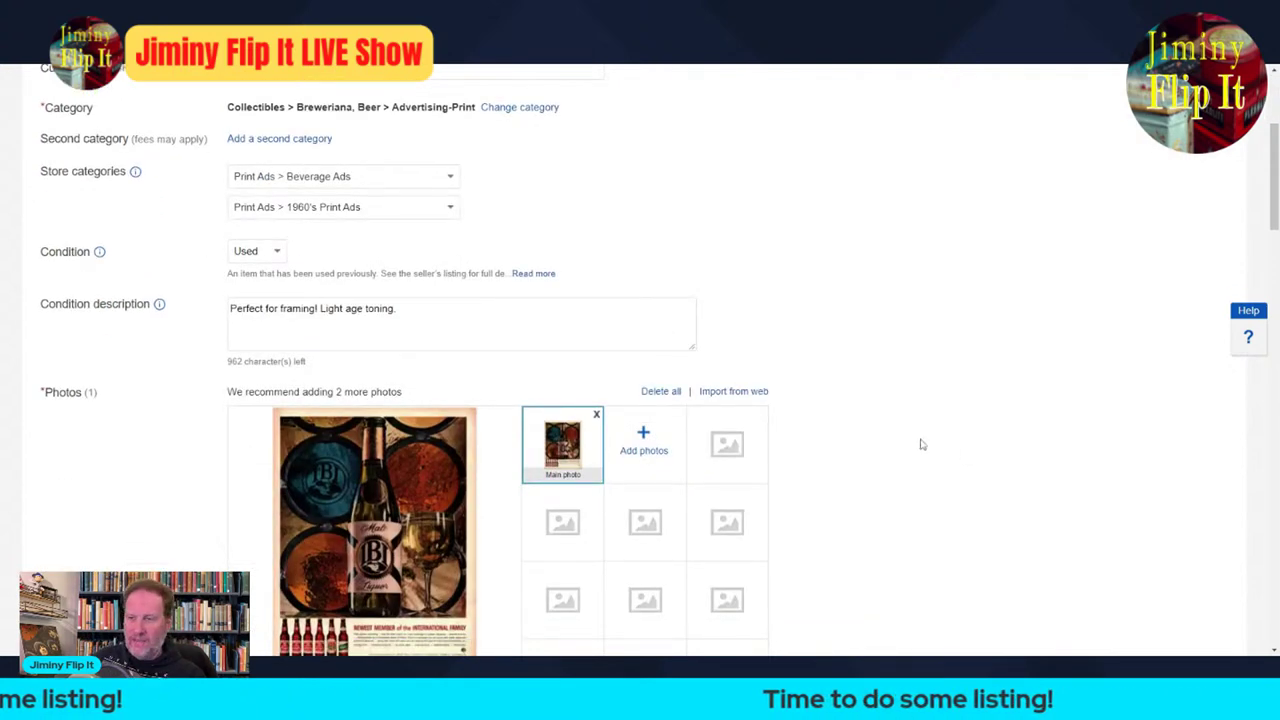
pyautogui.scroll(-3, 1013, 445)
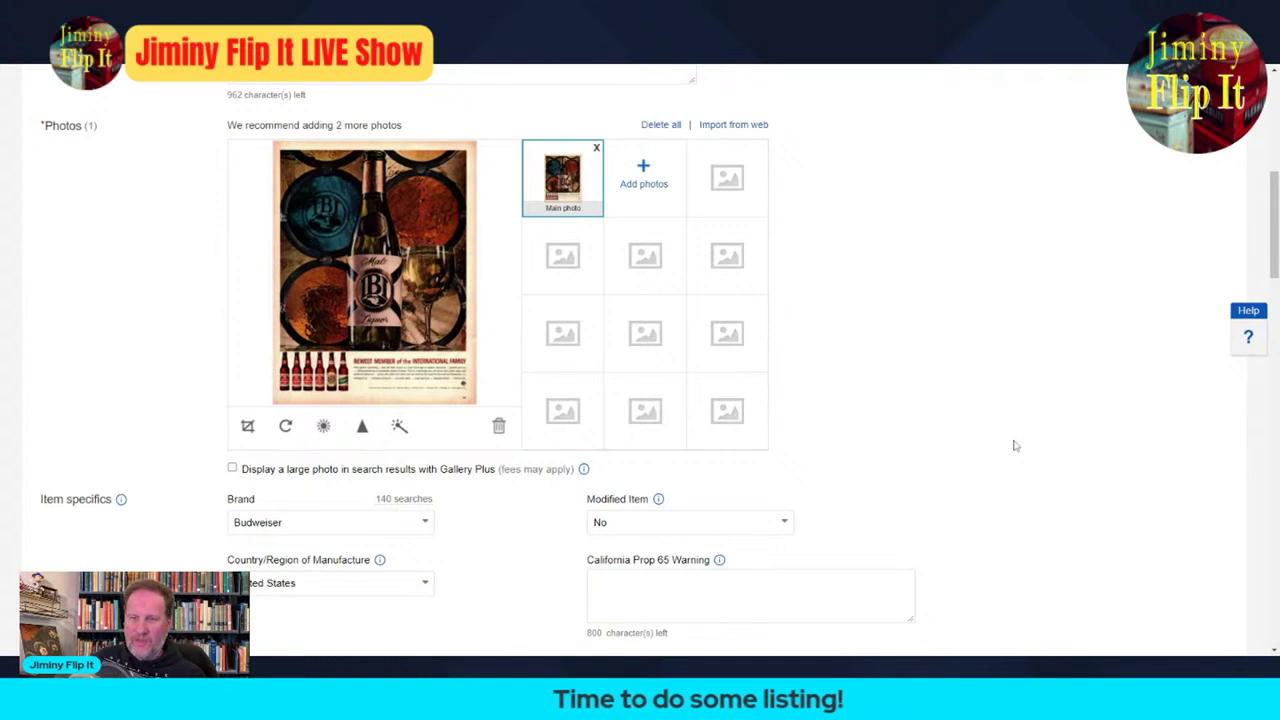
# Replace the Brand item specific Budweiser with IBI
pyautogui.click(260, 522)
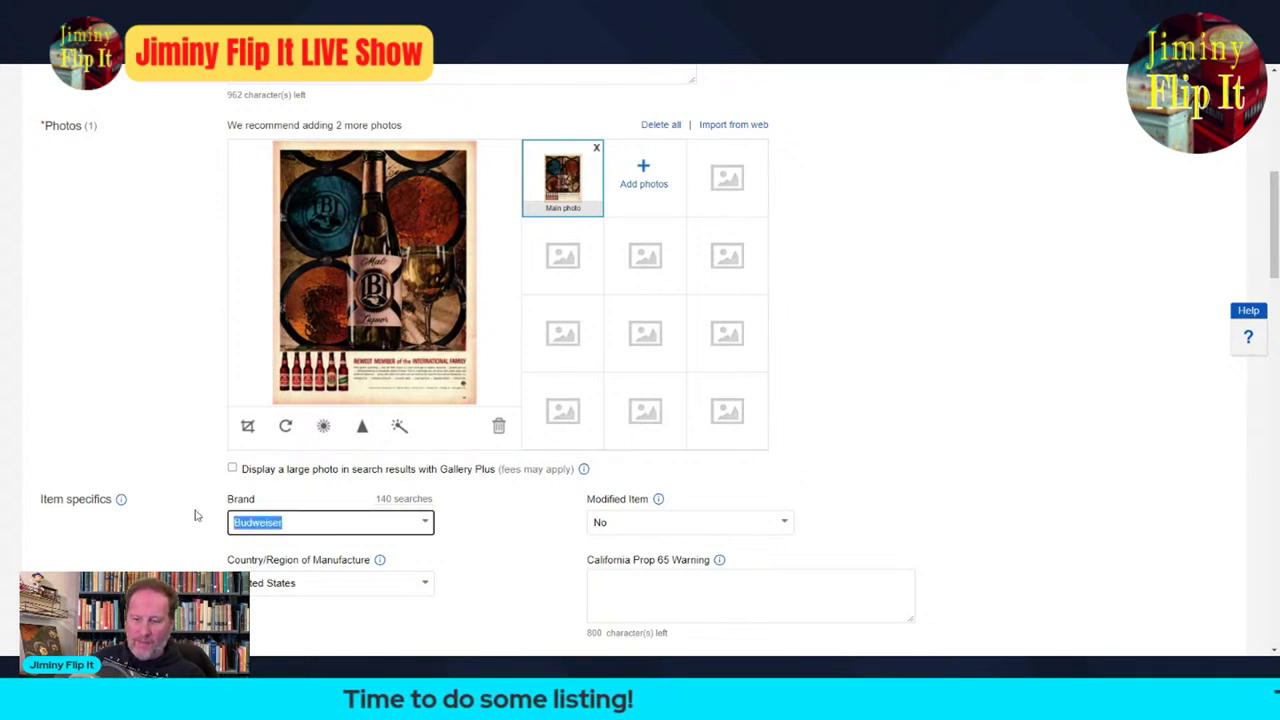
pyautogui.write('IBI')
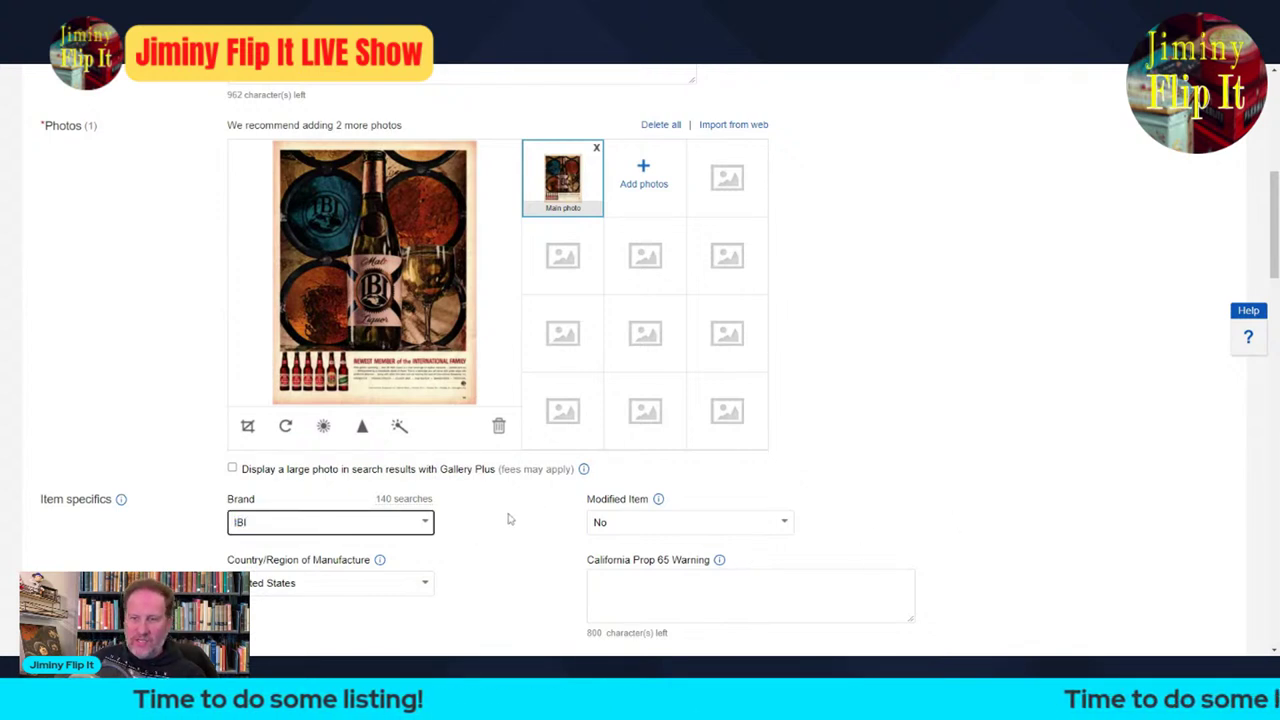
pyautogui.click(1049, 489)
pyautogui.scroll(3, 1051, 494)
pyautogui.scroll(-6, 1051, 494)
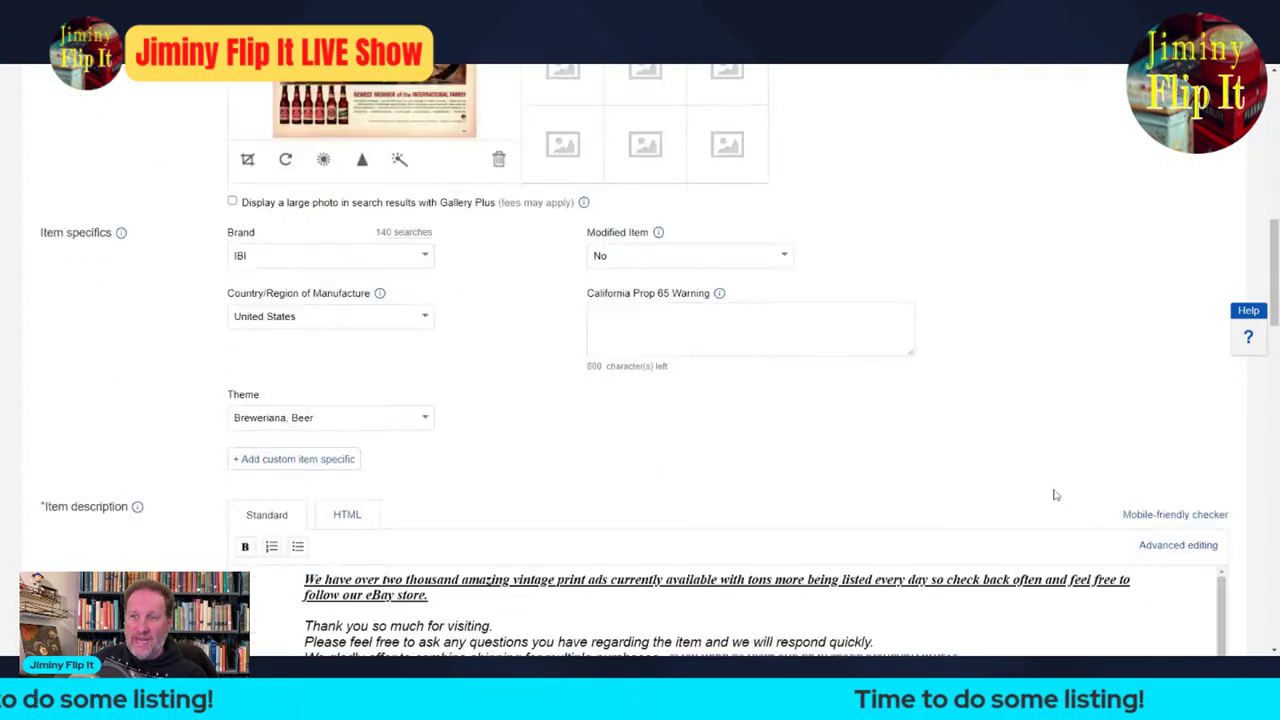
pyautogui.scroll(-6, 1055, 494)
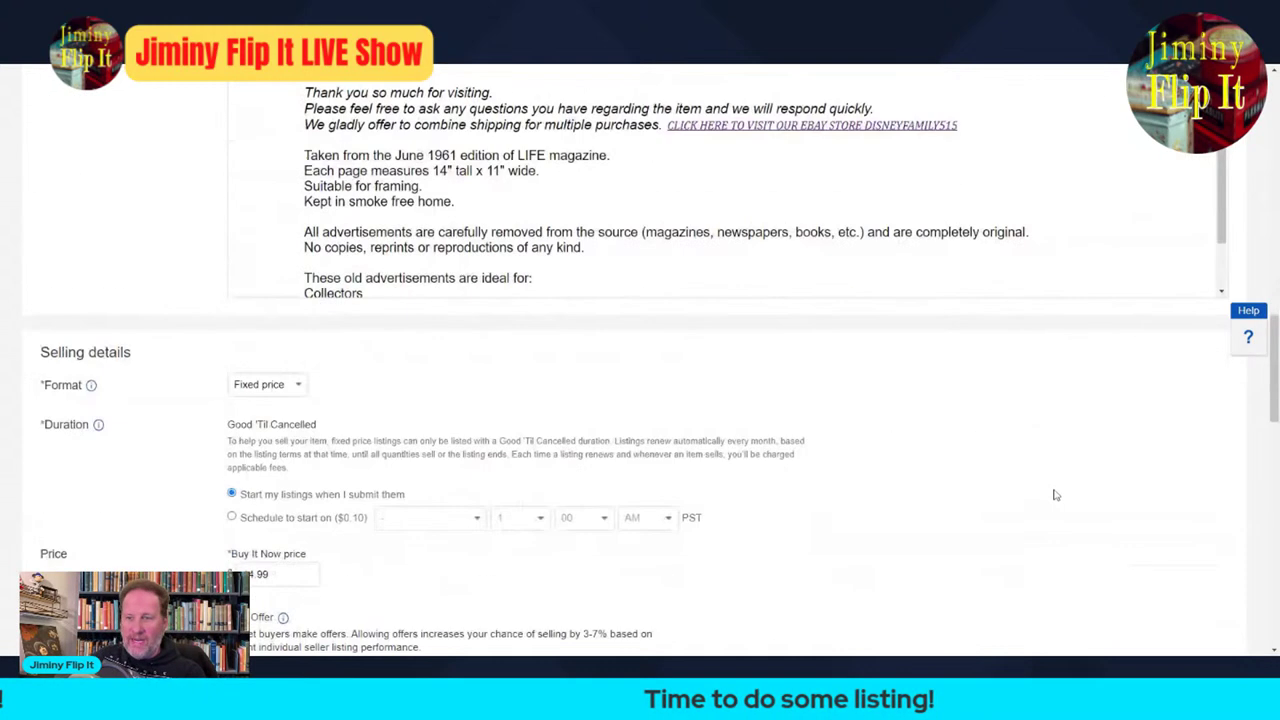
pyautogui.scroll(6, 1055, 494)
pyautogui.scroll(-1, 980, 610)
pyautogui.scroll(-3, 980, 551)
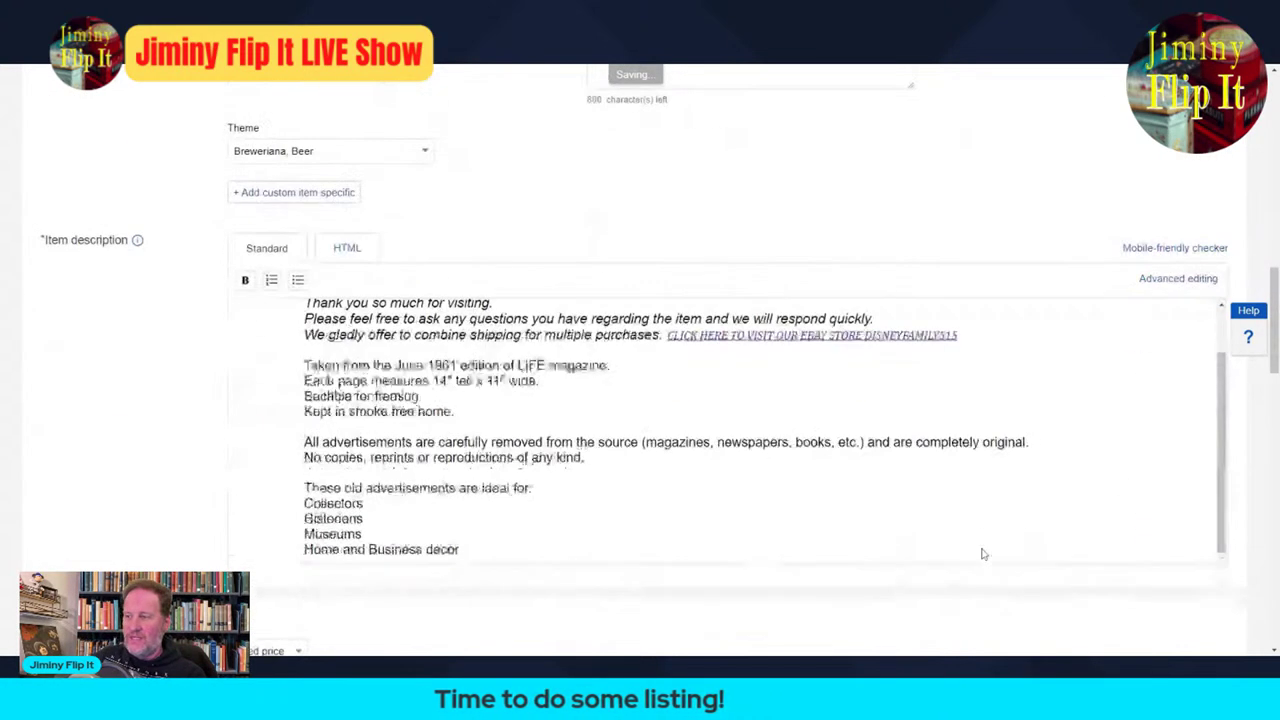
pyautogui.scroll(1, 980, 500)
pyautogui.scroll(5, 937, 529)
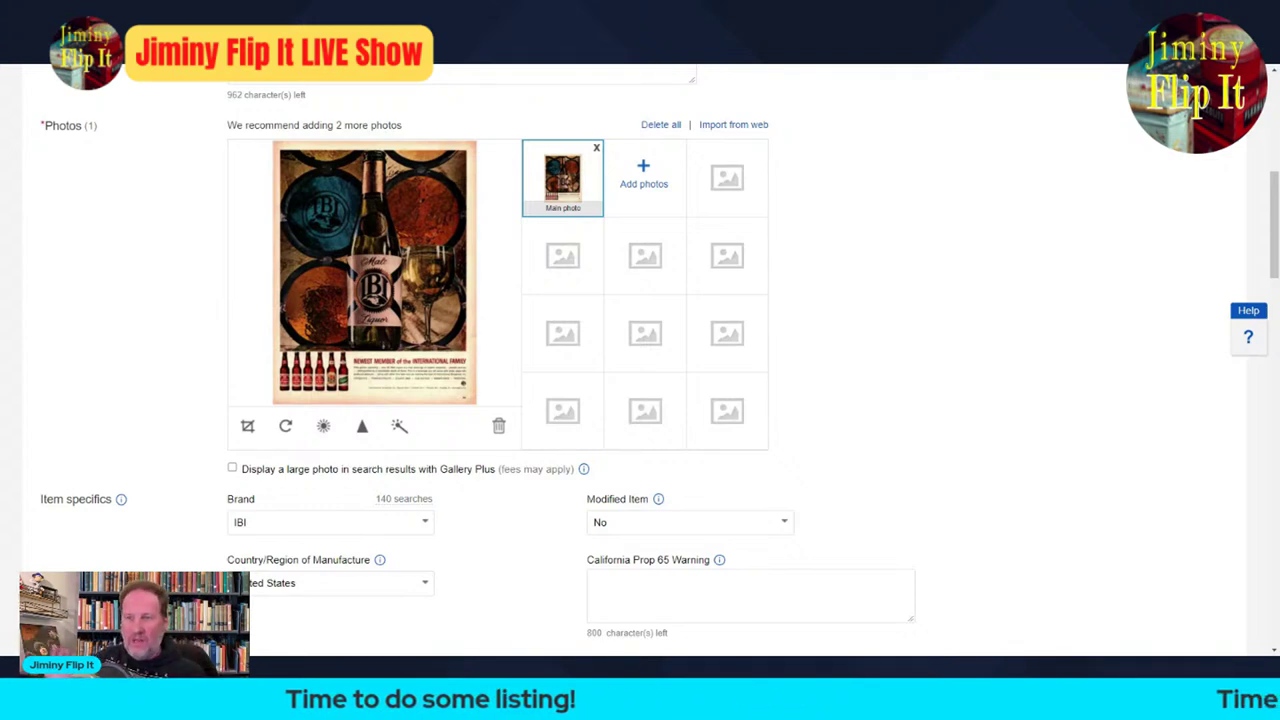
# Look over the form, then view the IBI Malt Liquor ad photo at full size
pyautogui.scroll(1, 1118, 533)
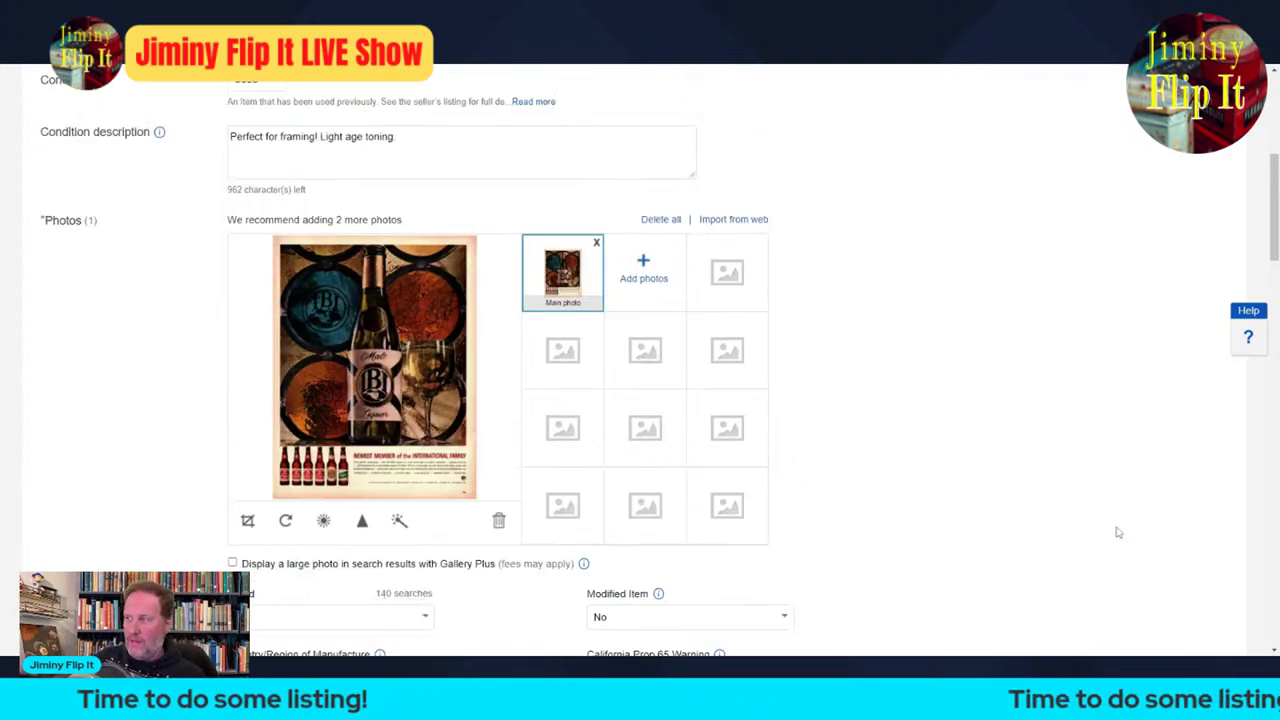
pyautogui.scroll(4, 1118, 533)
pyautogui.scroll(-5, 1116, 530)
pyautogui.scroll(5, 1116, 530)
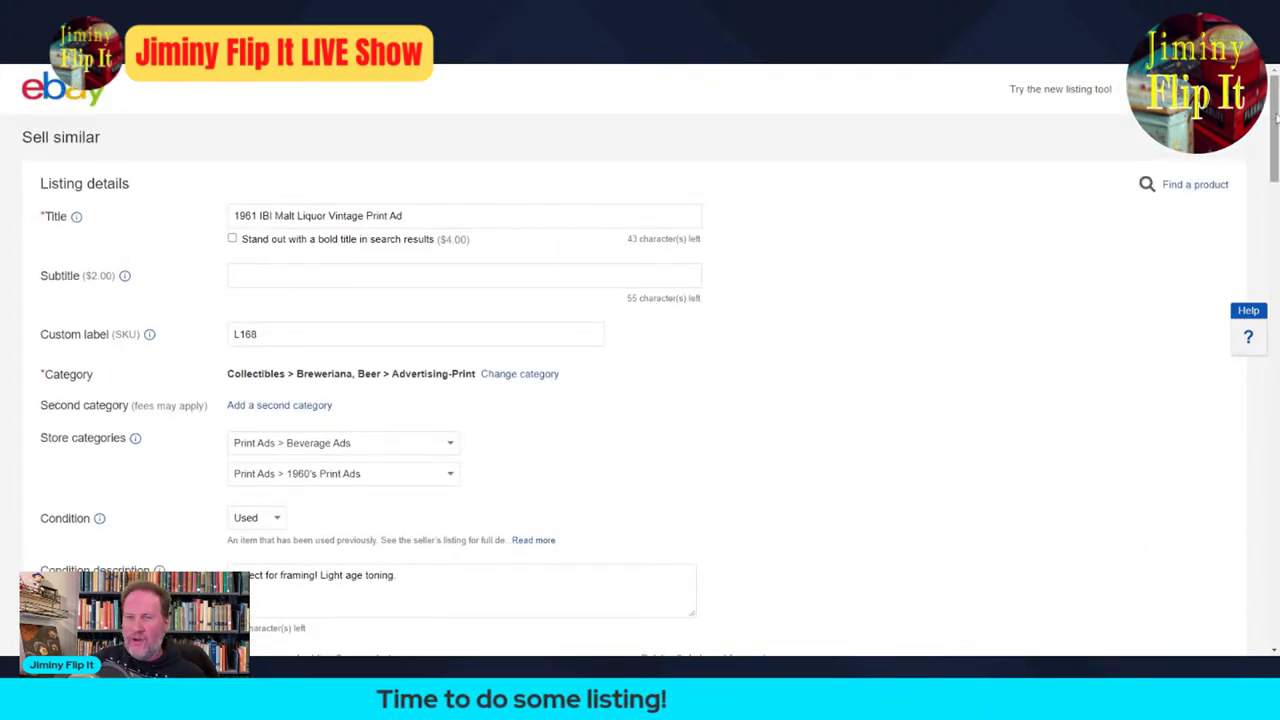
pyautogui.scroll(-1, 640, 380)
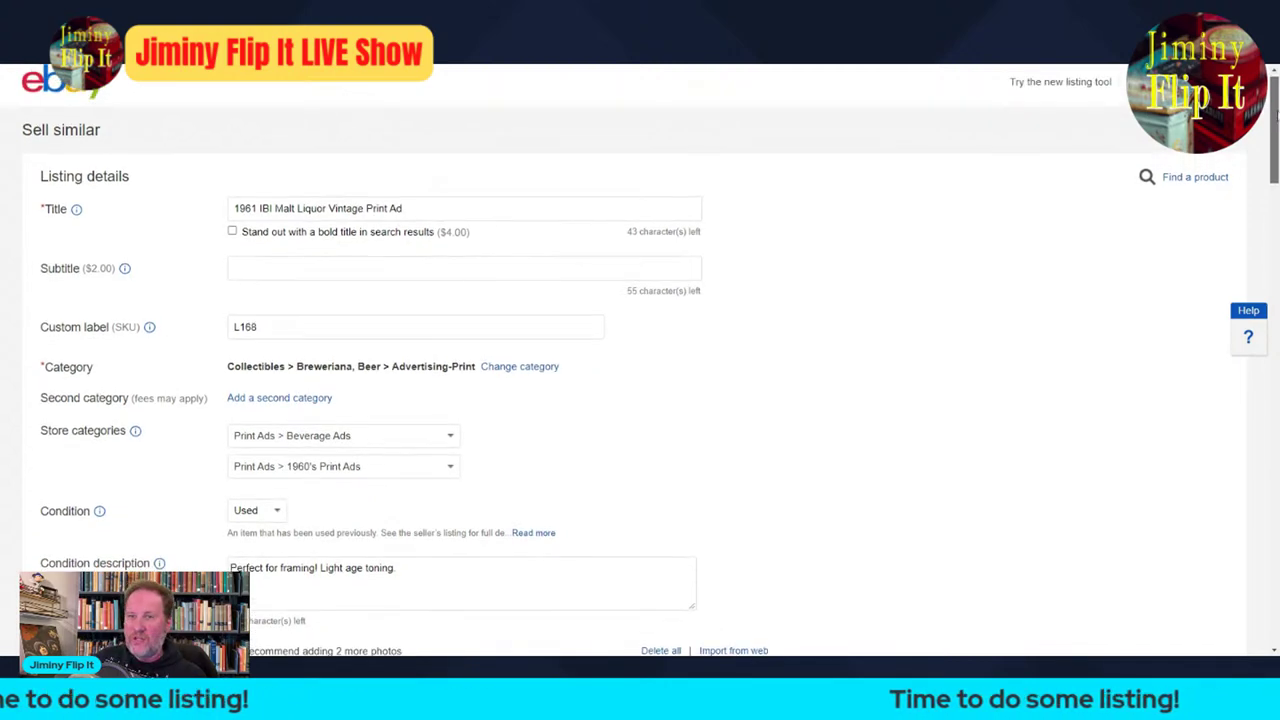
pyautogui.scroll(-1, 640, 380)
pyautogui.scroll(-1, 1046, 366)
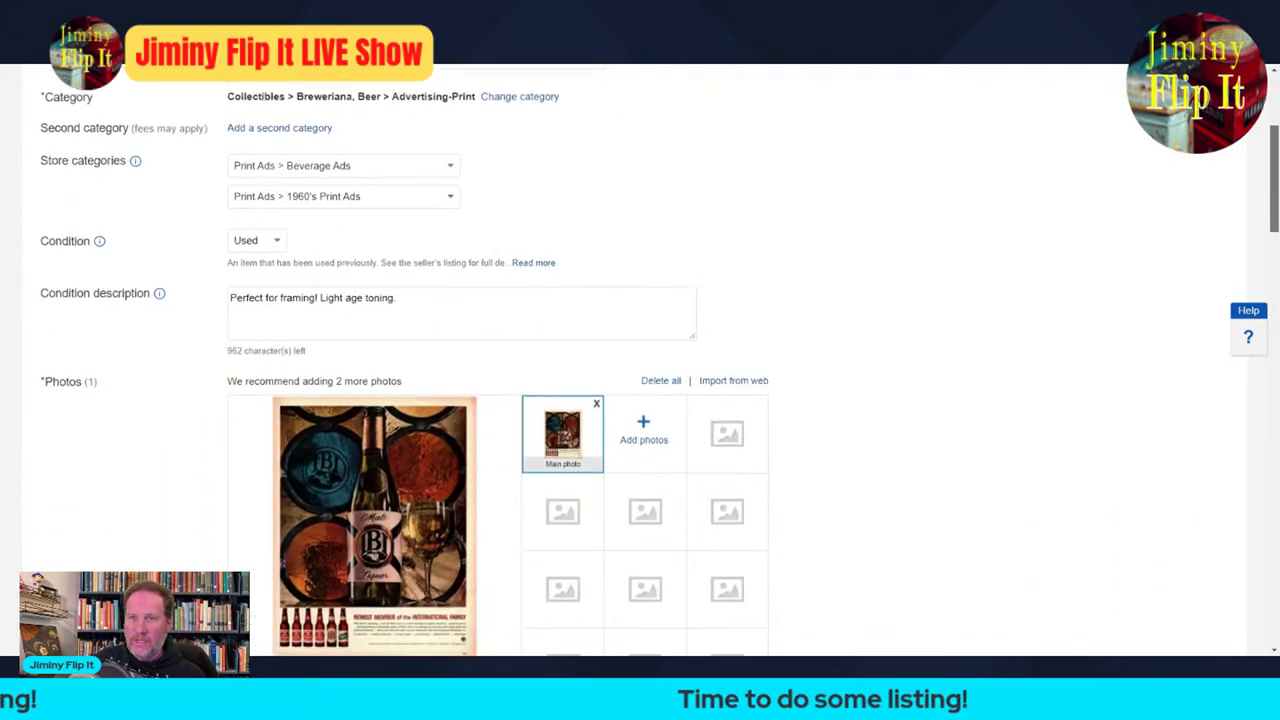
pyautogui.scroll(2, 1038, 381)
pyautogui.scroll(1, 1038, 381)
pyautogui.scroll(-5, 1036, 380)
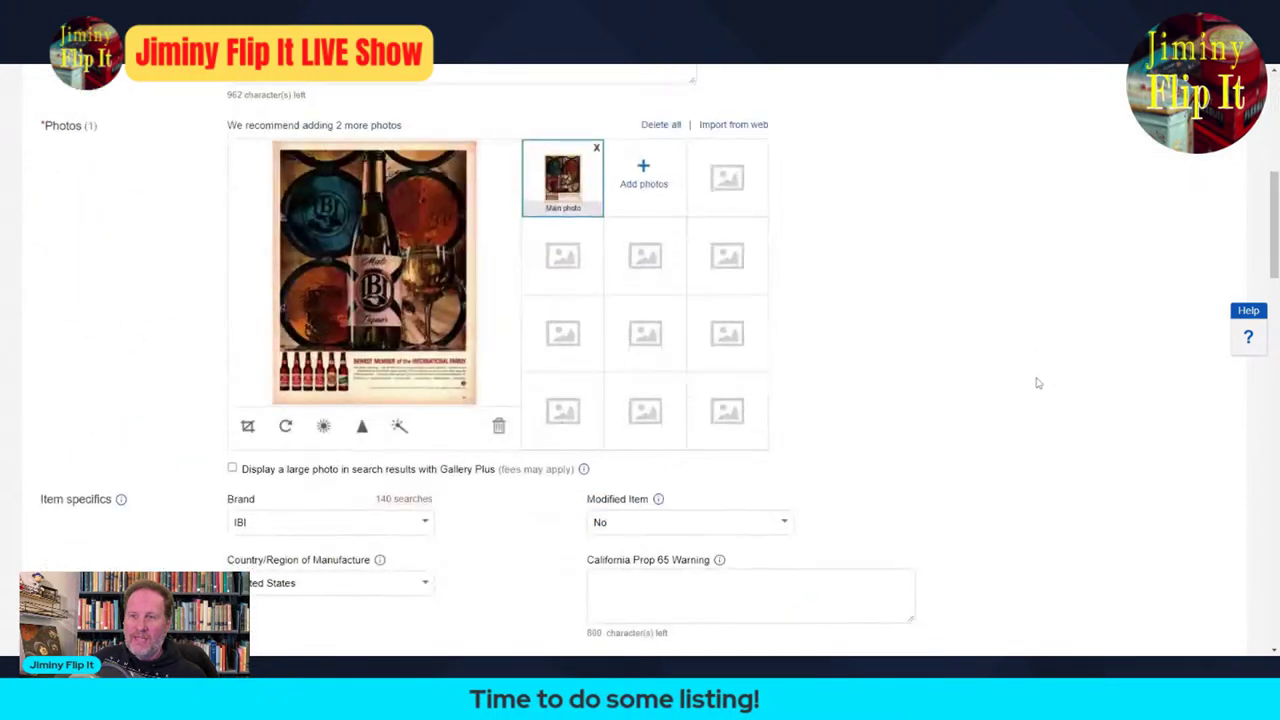
pyautogui.scroll(5, 1034, 380)
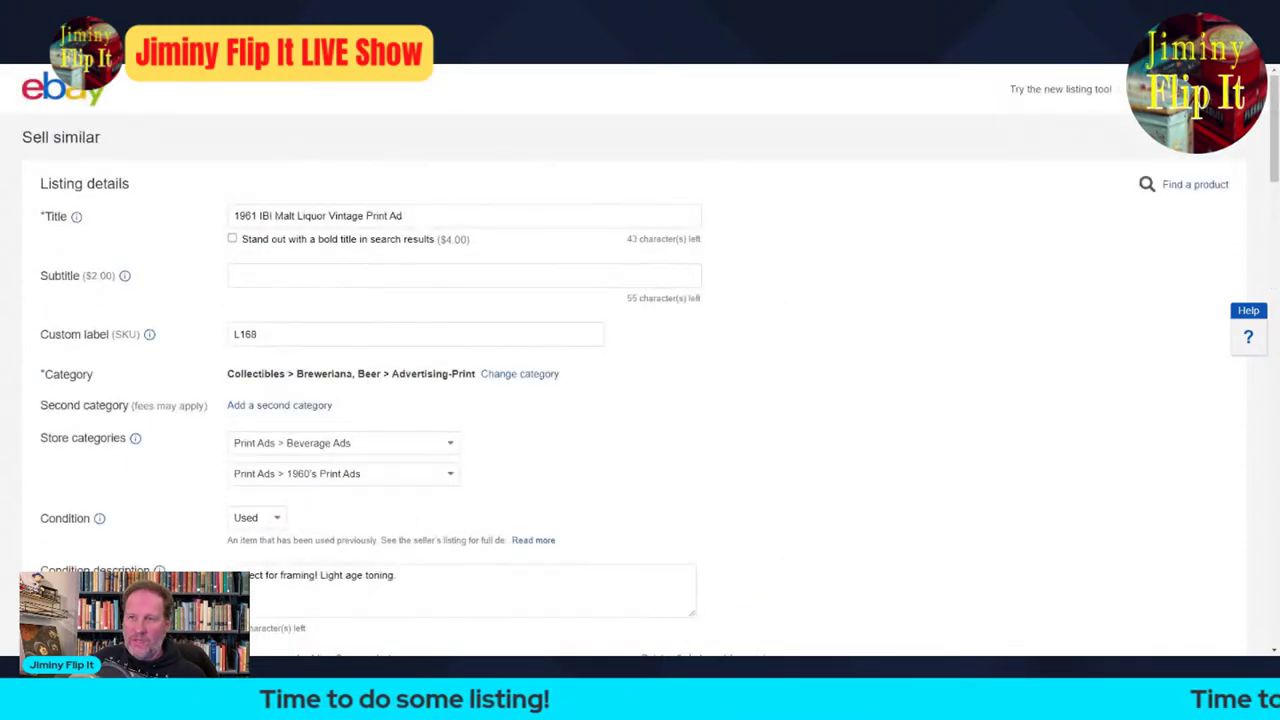
pyautogui.scroll(-10, 975, 424)
pyautogui.scroll(-3, 966, 426)
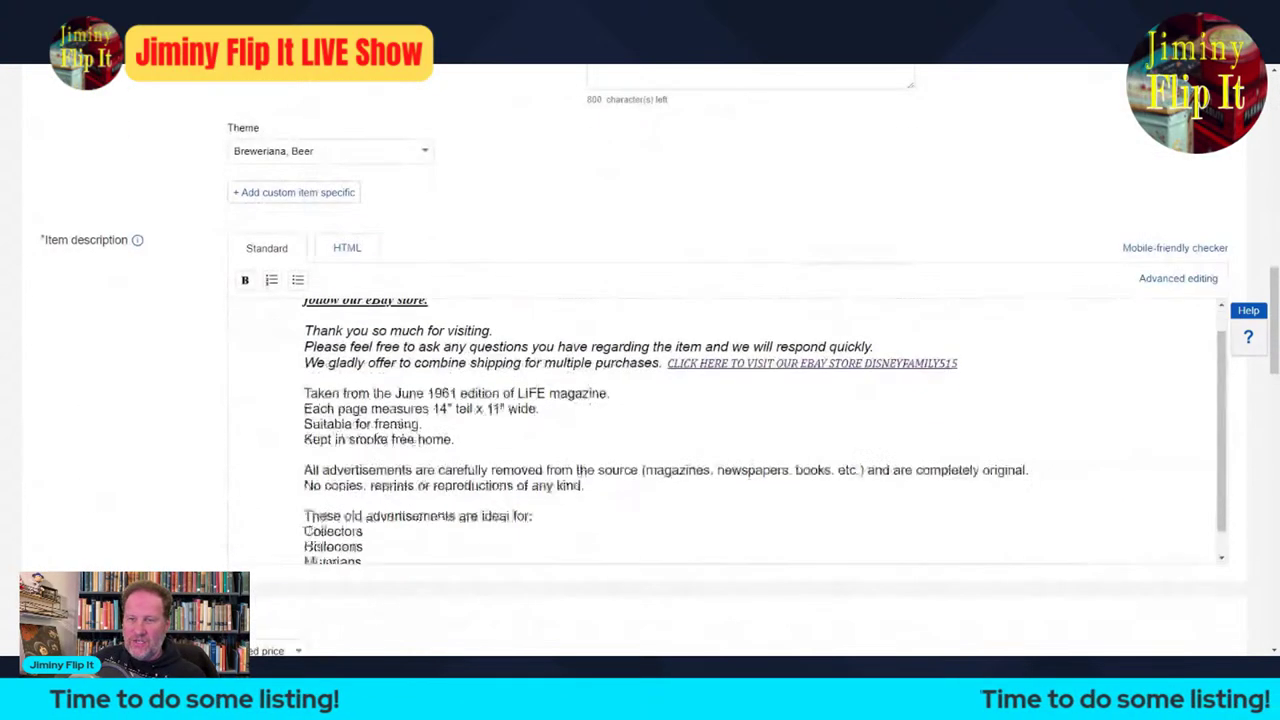
pyautogui.scroll(-5, 1019, 551)
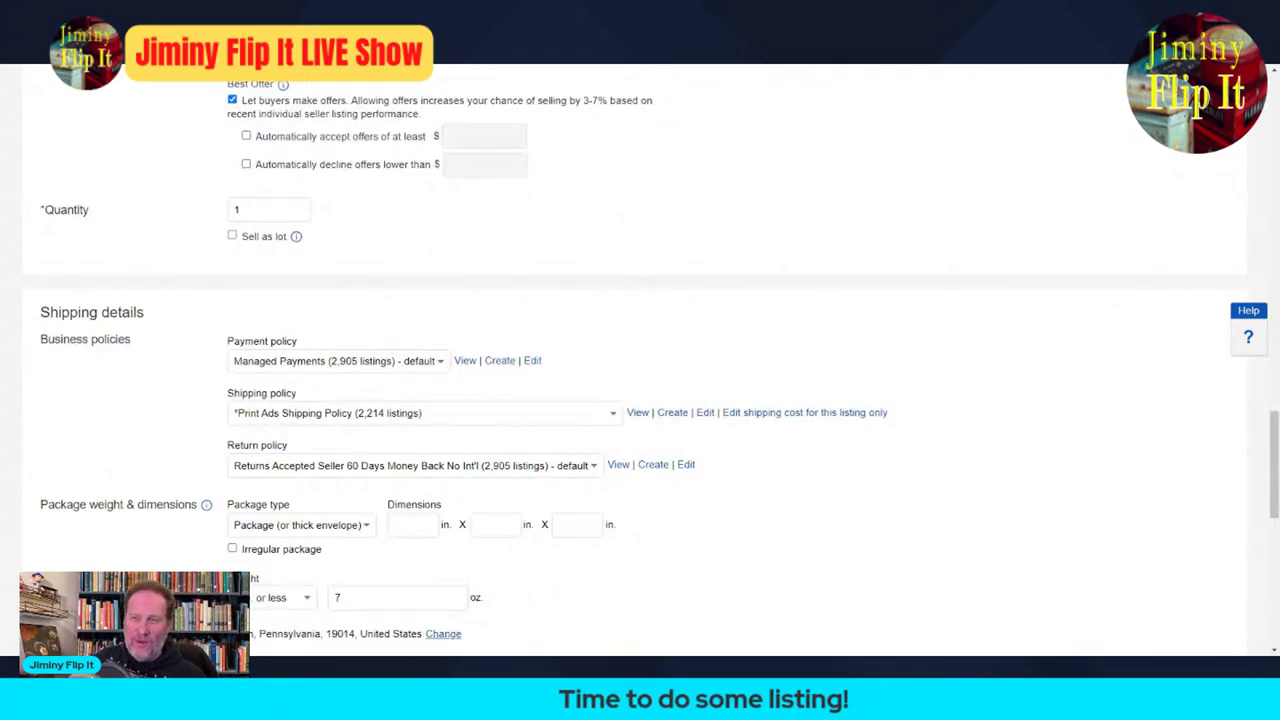
pyautogui.scroll(15, 1248, 487)
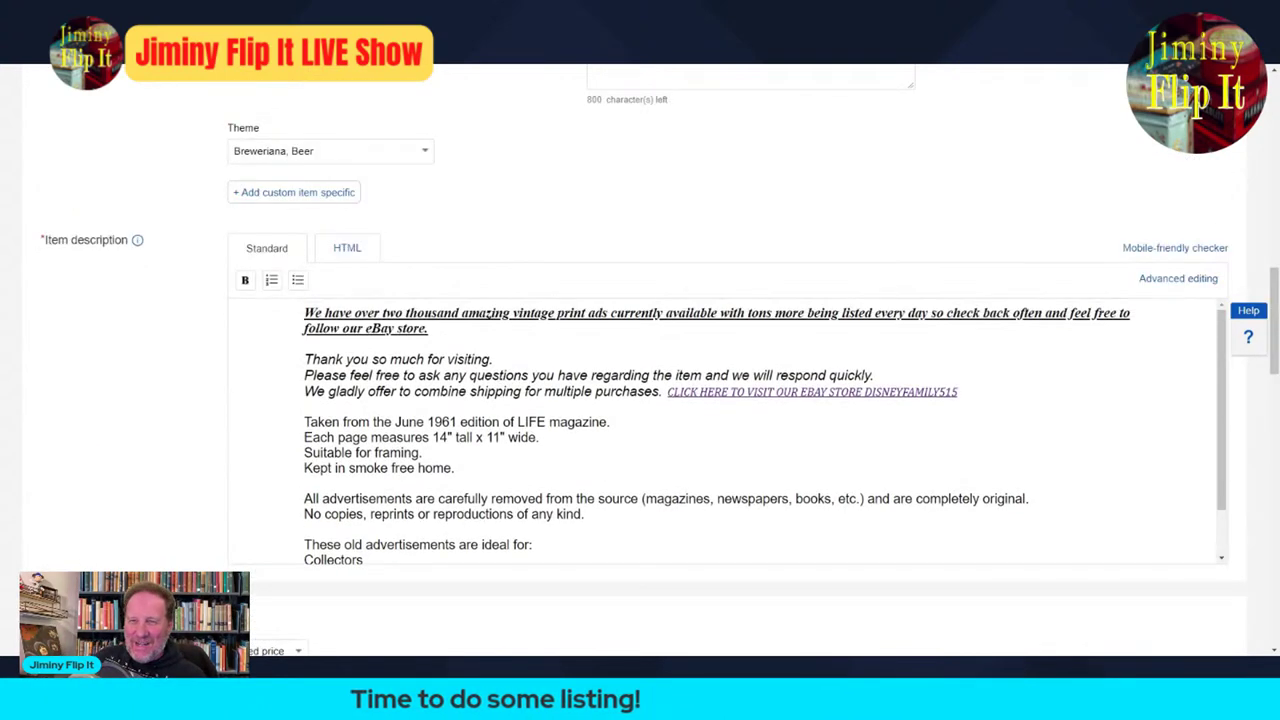
pyautogui.click(375, 272)
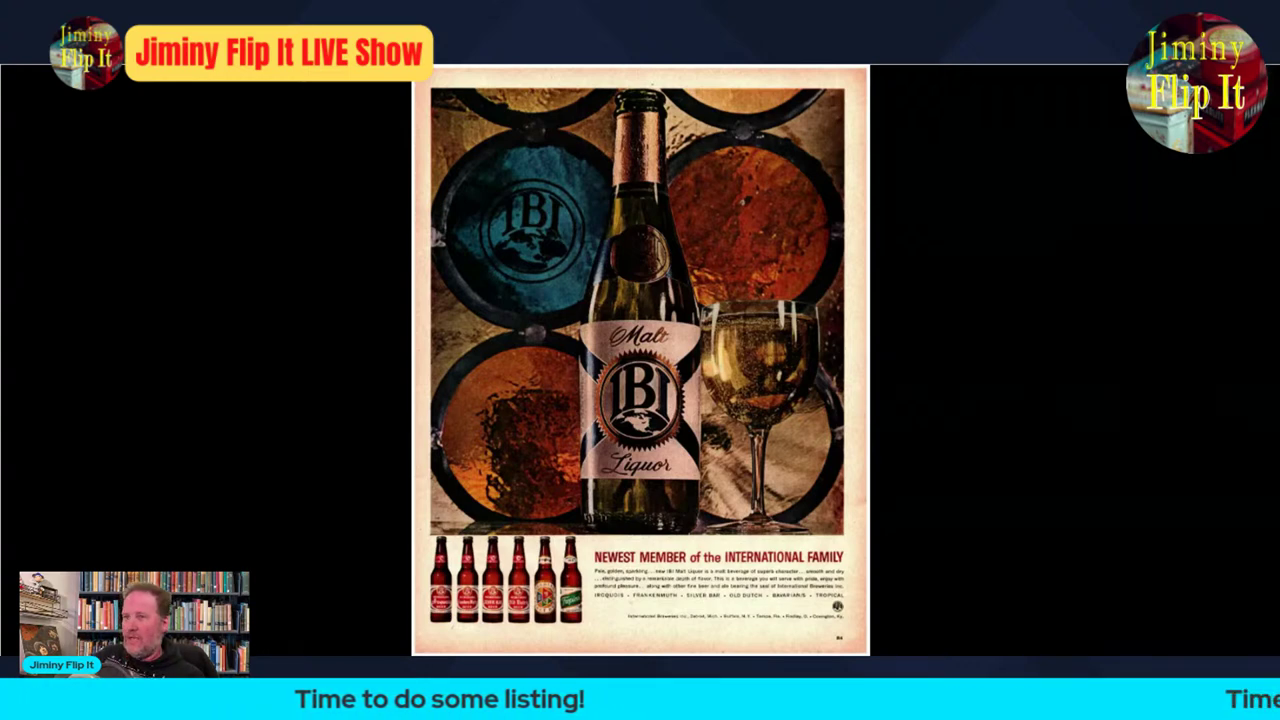
# Add 'International Brewery Inc' to the end of the title, then enlarge the ad photo again
pyautogui.click(365, 120)
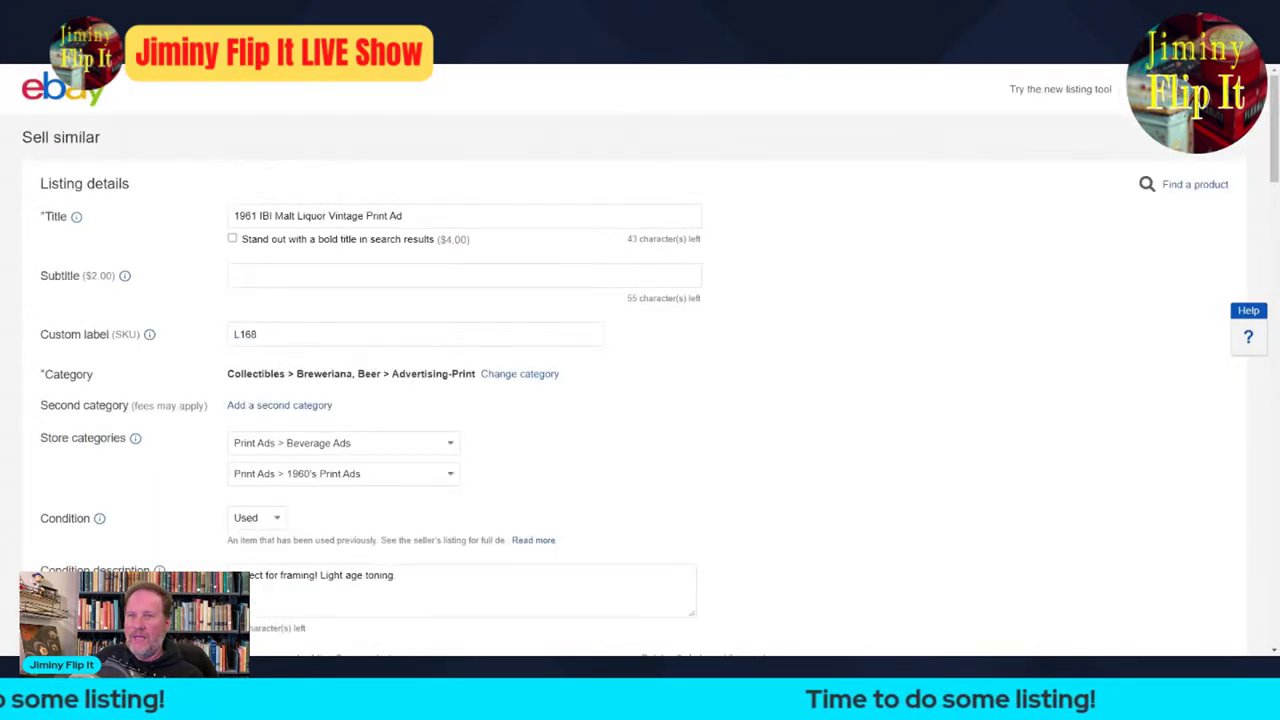
pyautogui.click(403, 215)
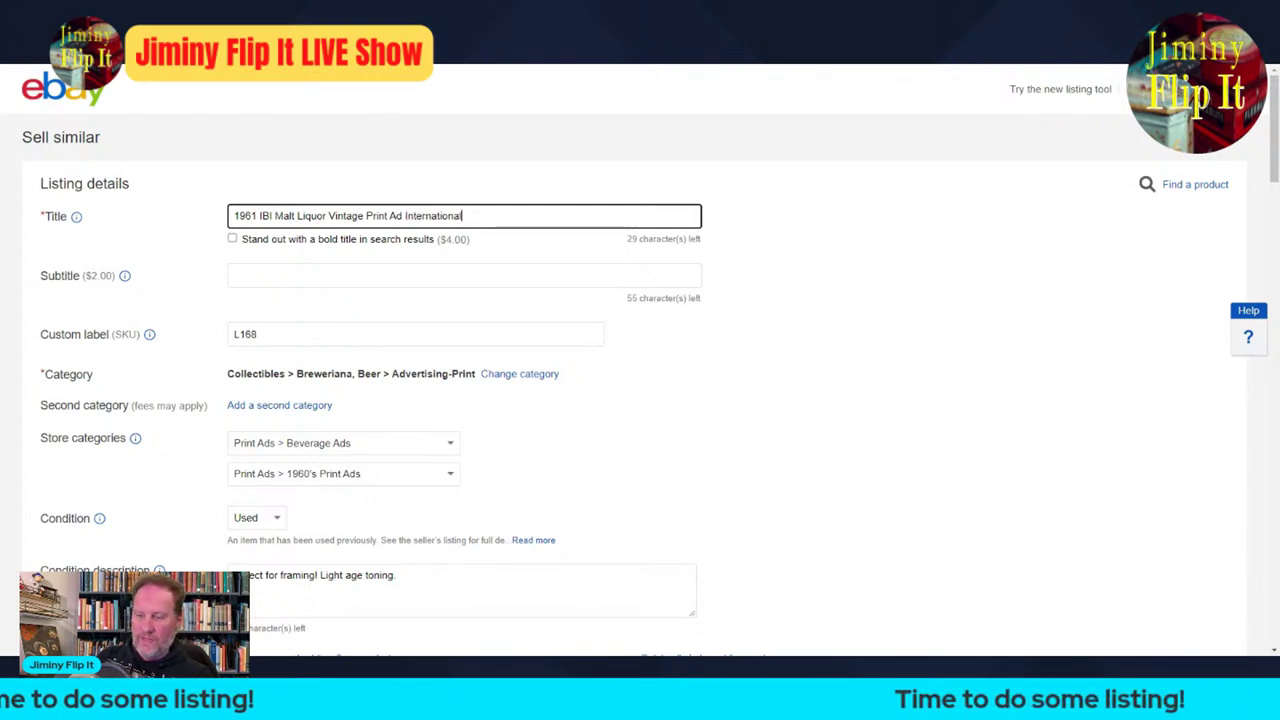
pyautogui.write('Brewery Inc')
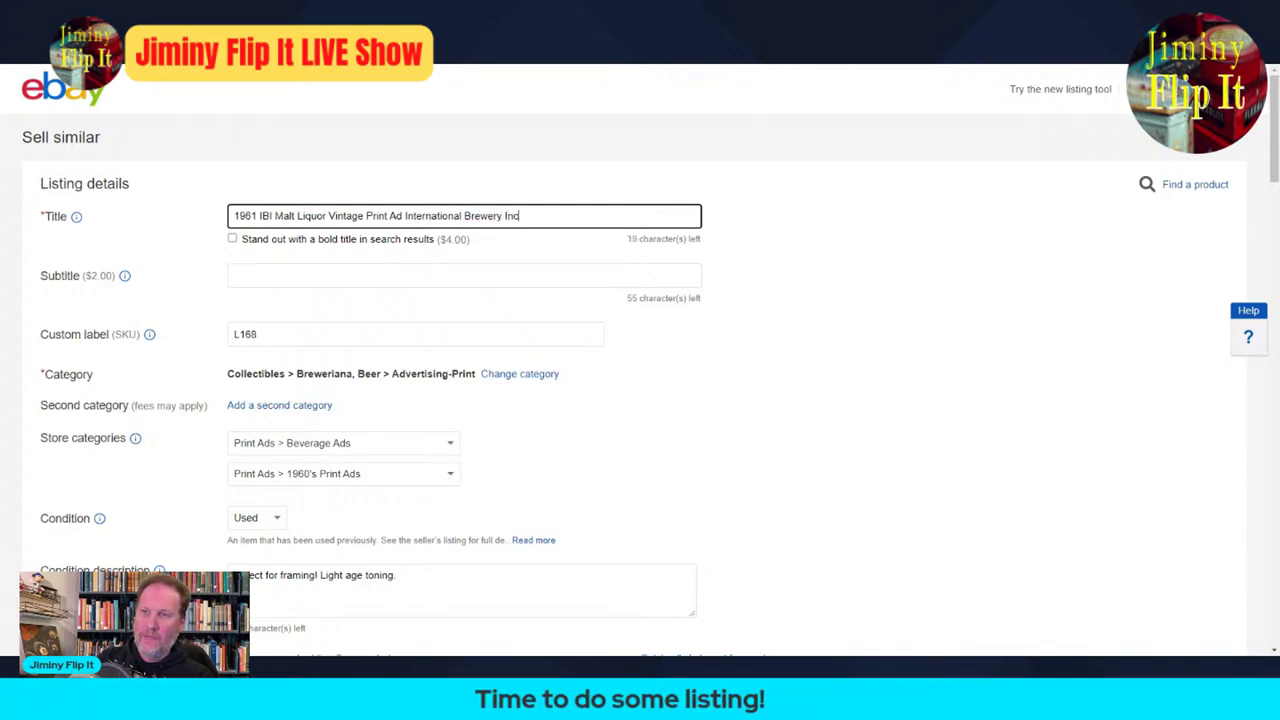
pyautogui.scroll(-5, 640, 400)
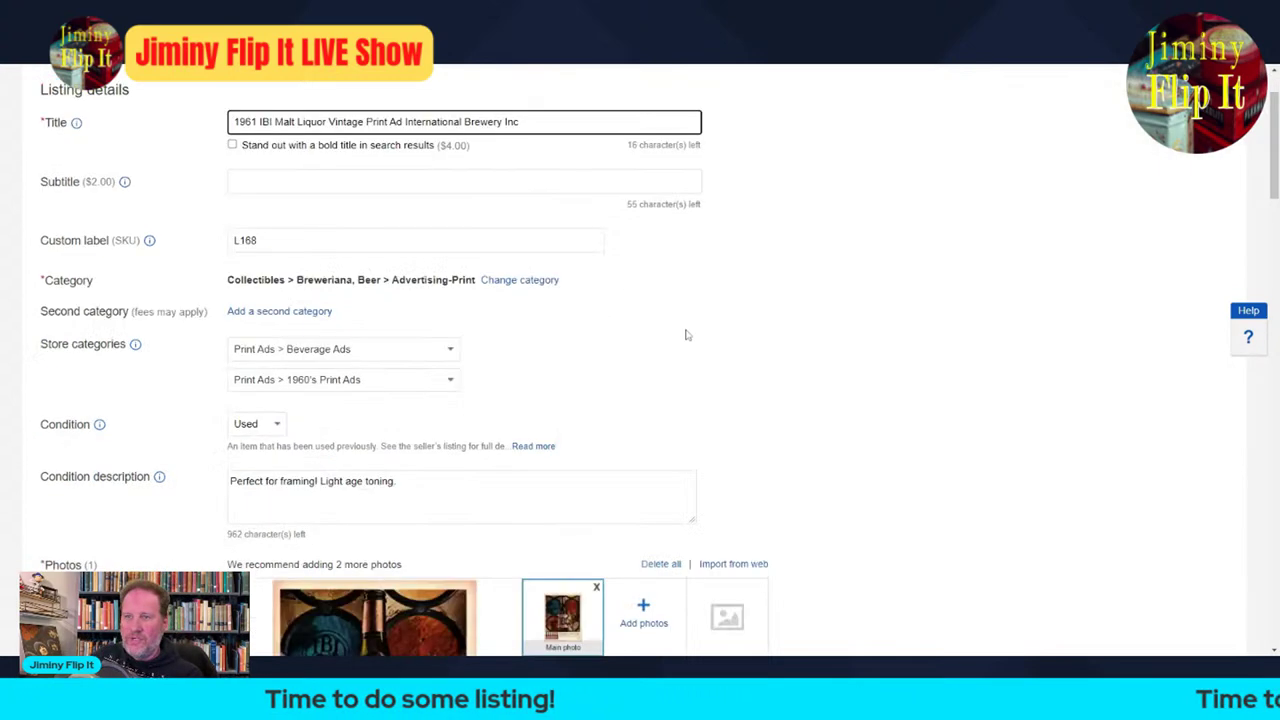
pyautogui.click(375, 270)
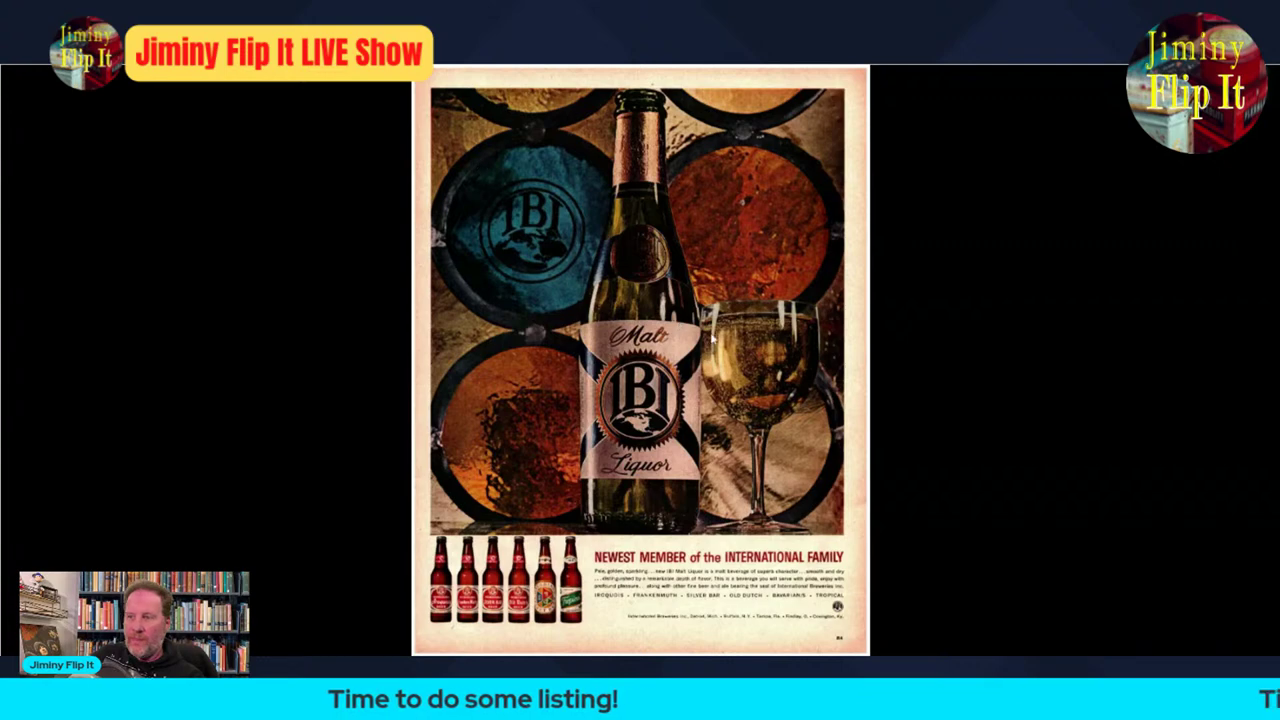
# Recheck the ad photo full size, then append 'Green Glass' to the end of the title
pyautogui.press('Escape')
pyautogui.scroll(5, 971, 334)
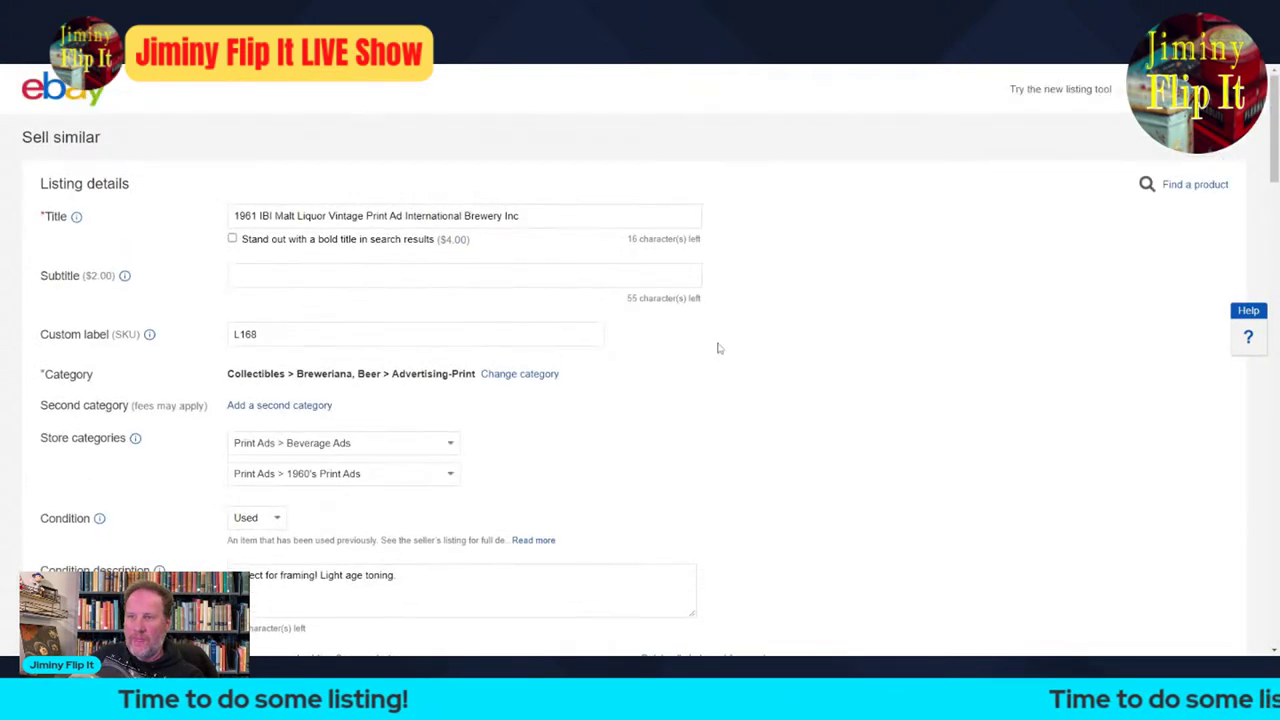
pyautogui.scroll(-5, 717, 348)
pyautogui.click(371, 271)
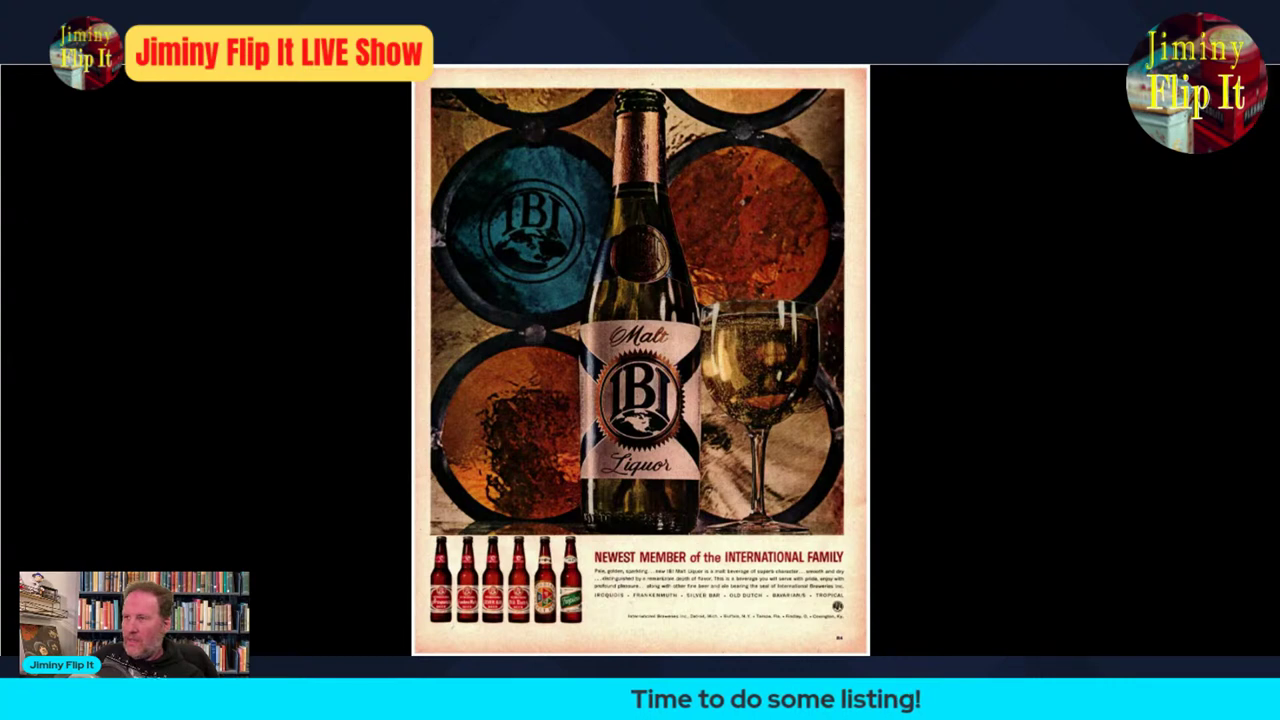
pyautogui.press('Escape')
pyautogui.scroll(5, 971, 334)
pyautogui.click(521, 215)
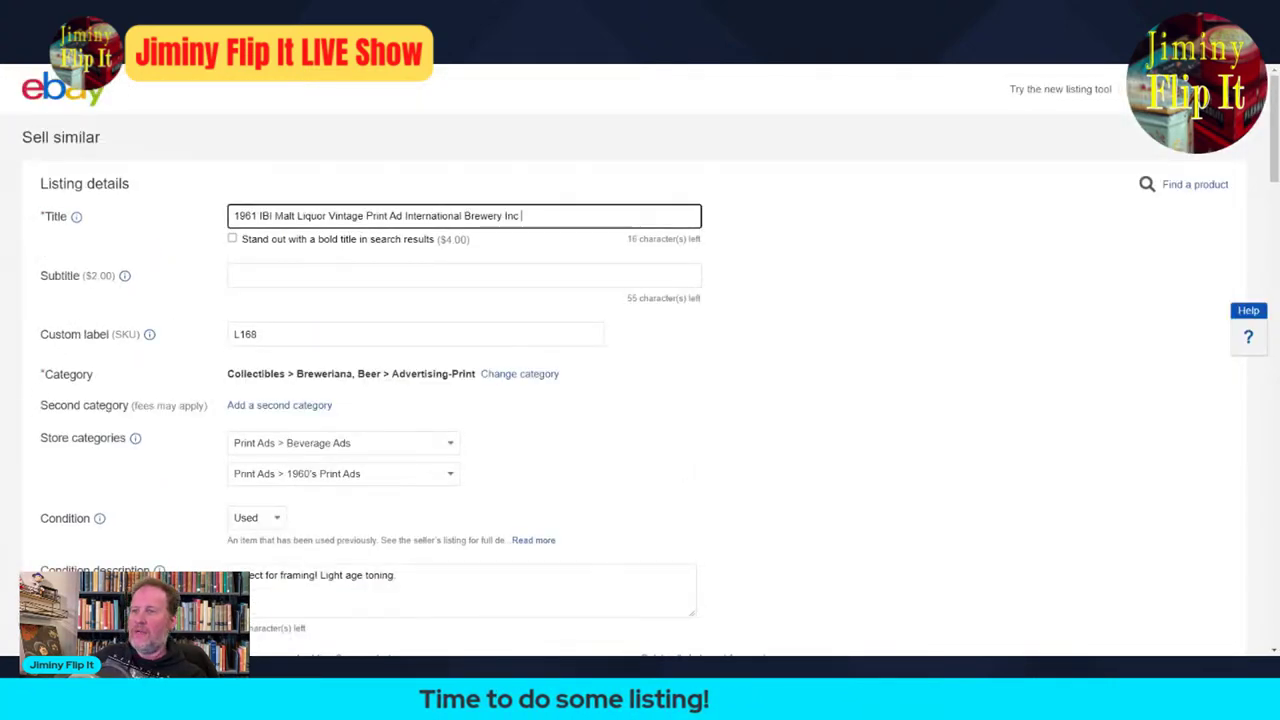
pyautogui.write('Green ')
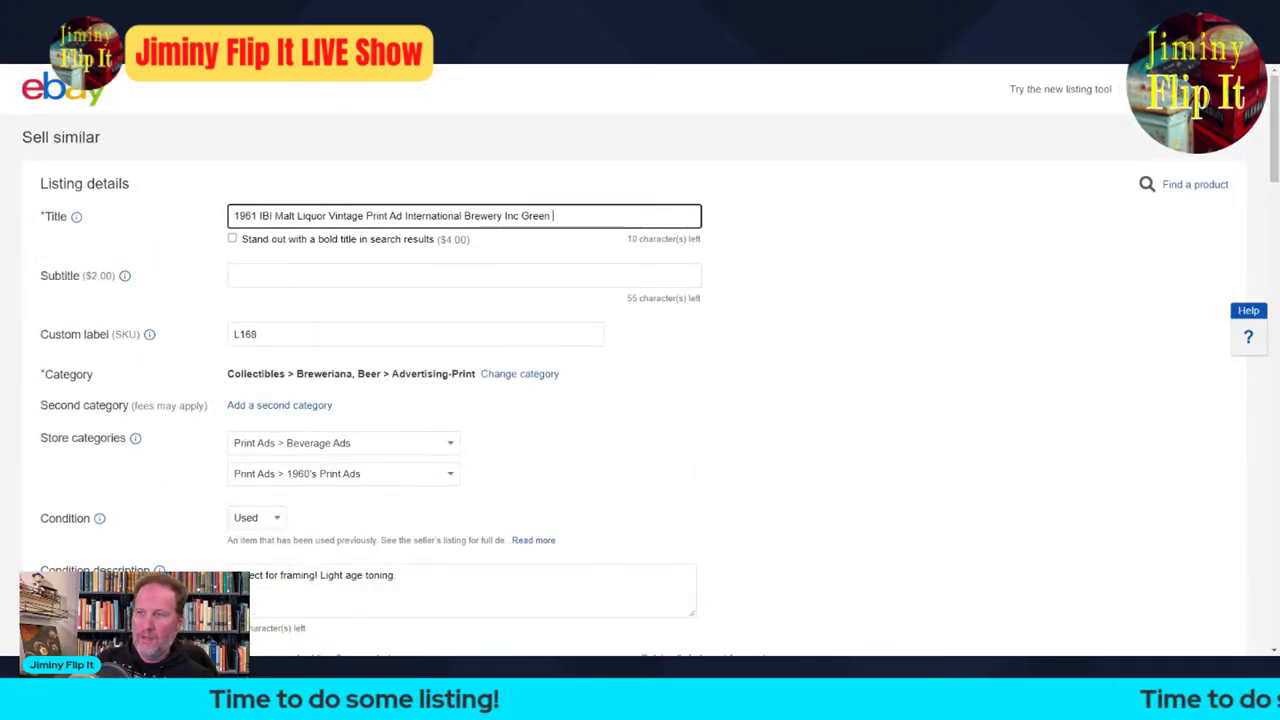
pyautogui.write('Glass Bott')
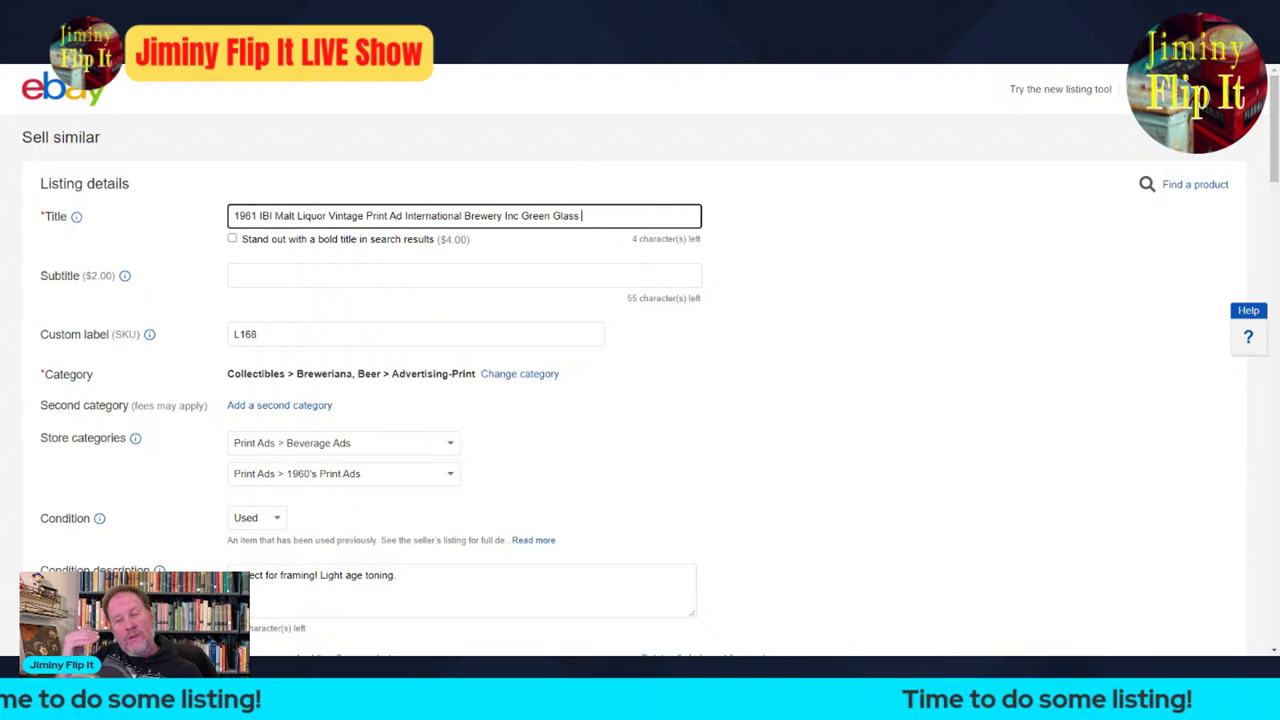
pyautogui.scroll(-5, 795, 429)
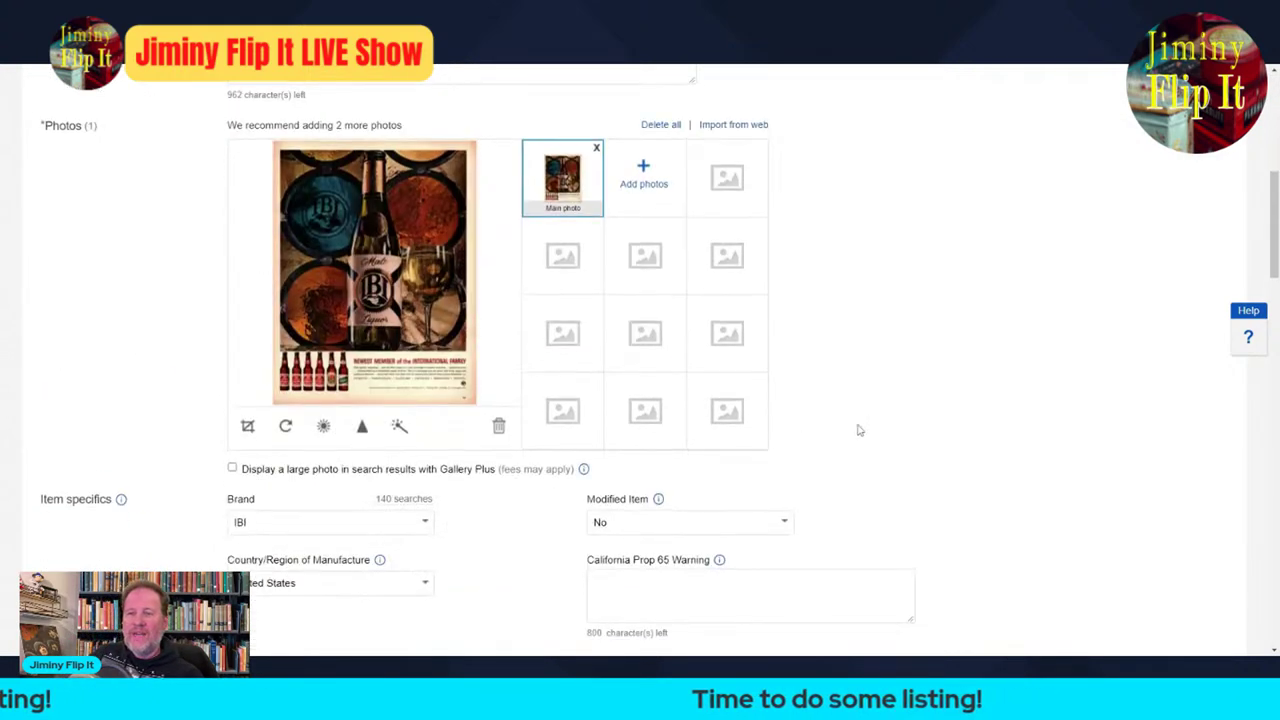
pyautogui.scroll(-5, 857, 430)
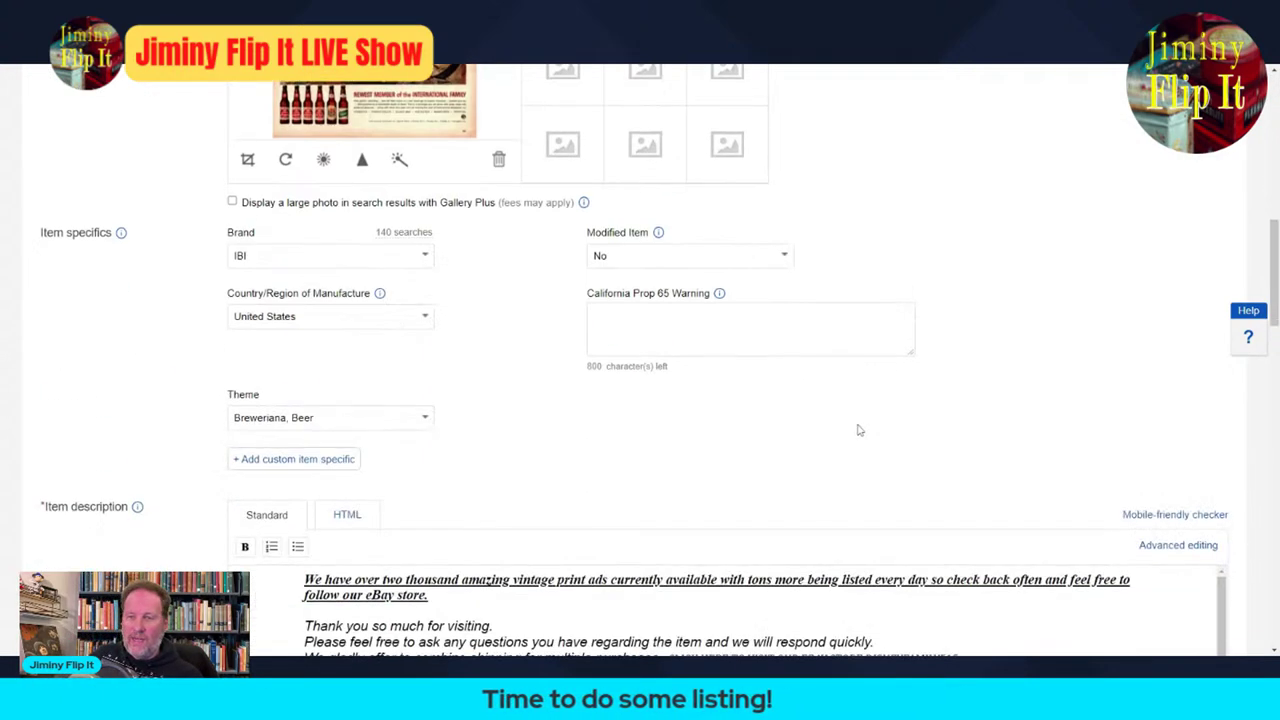
pyautogui.scroll(3, 877, 457)
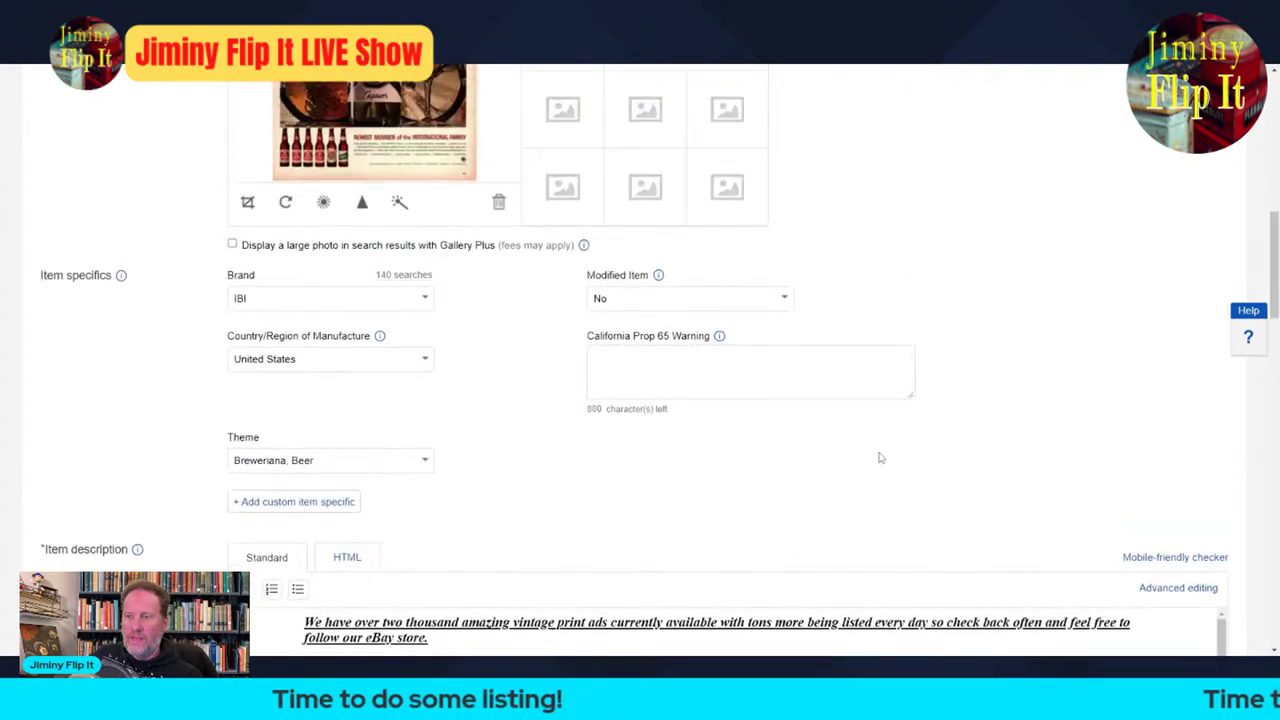
pyautogui.scroll(-7, 877, 457)
pyautogui.scroll(8, 900, 470)
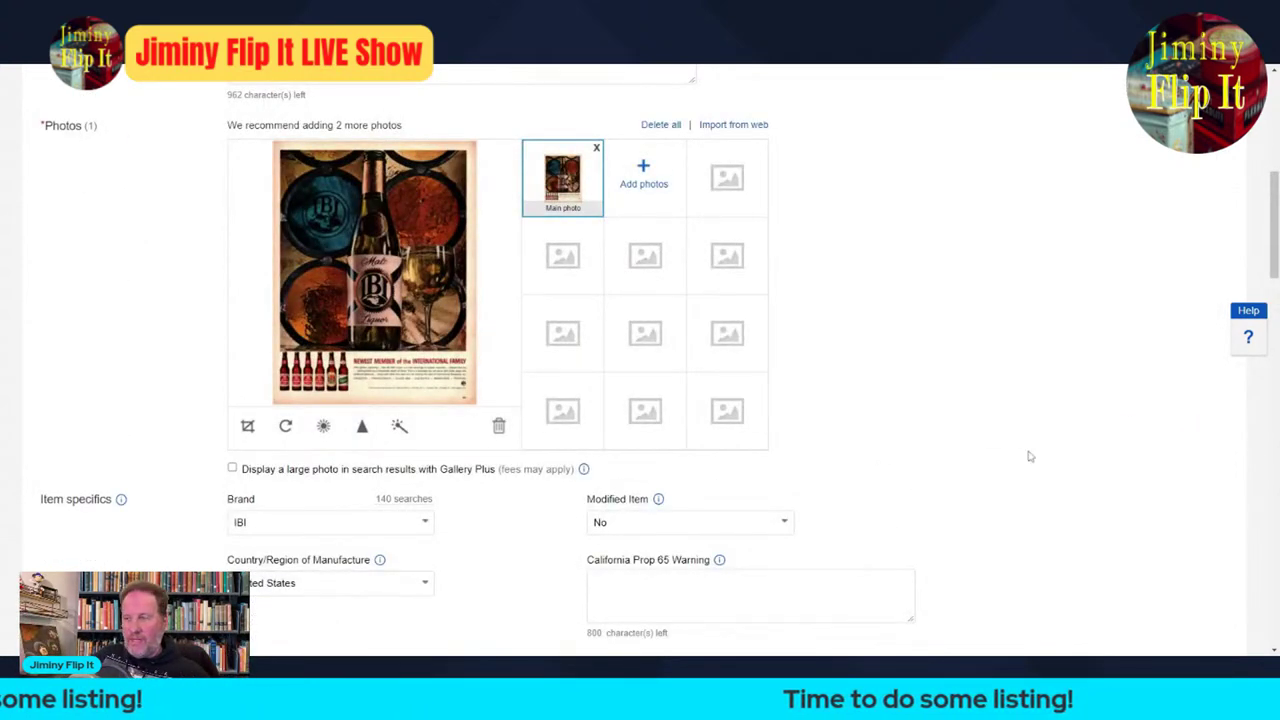
pyautogui.scroll(-1, 1276, 245)
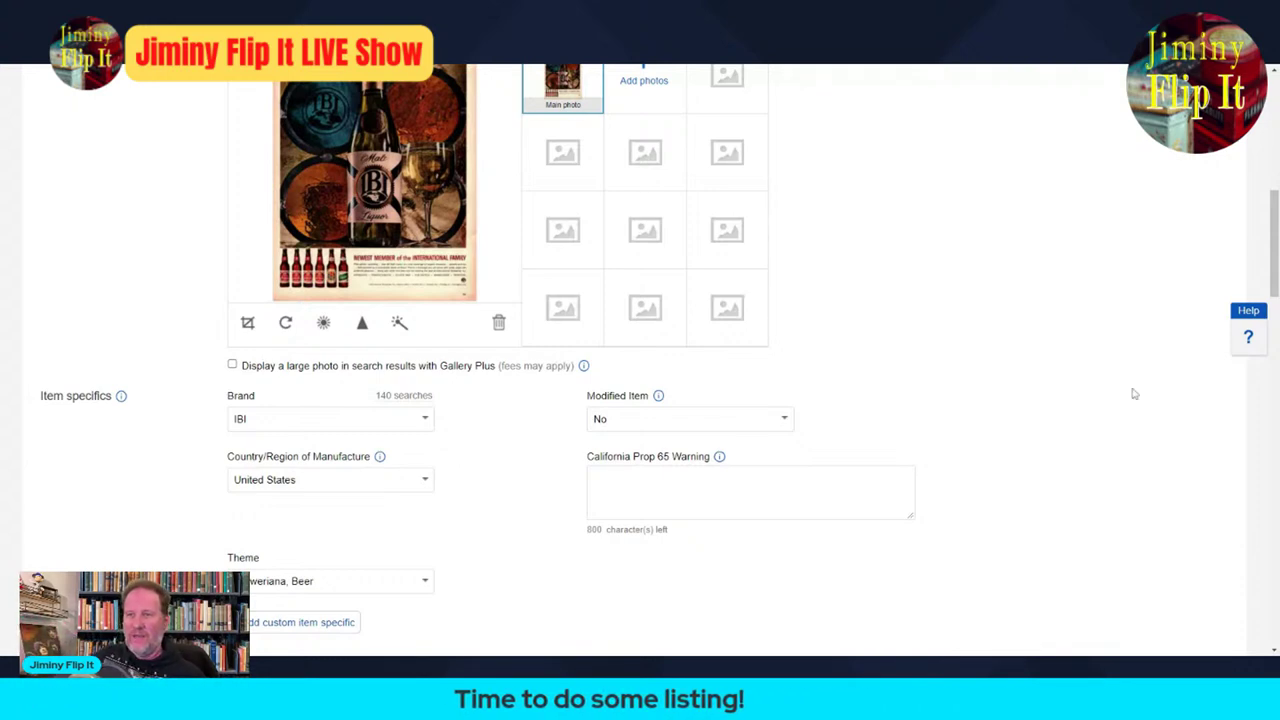
pyautogui.scroll(10, 1134, 394)
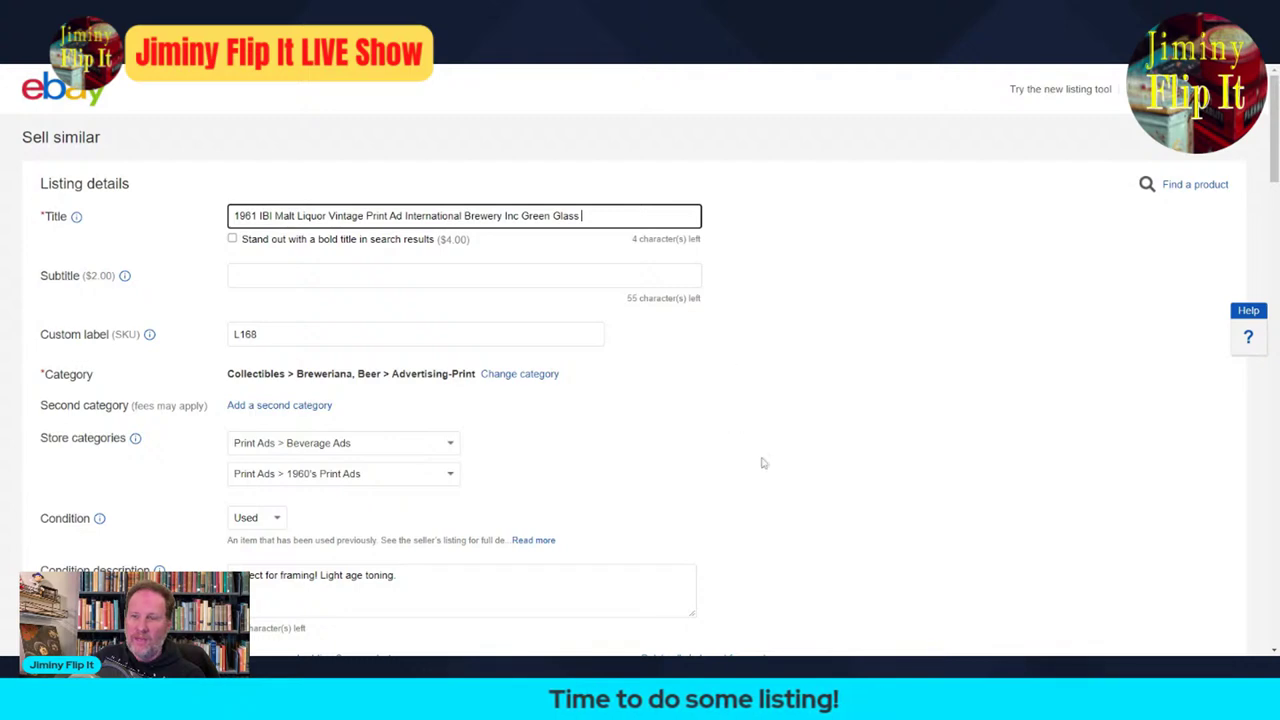
pyautogui.scroll(-3, 762, 463)
pyautogui.scroll(3, 925, 458)
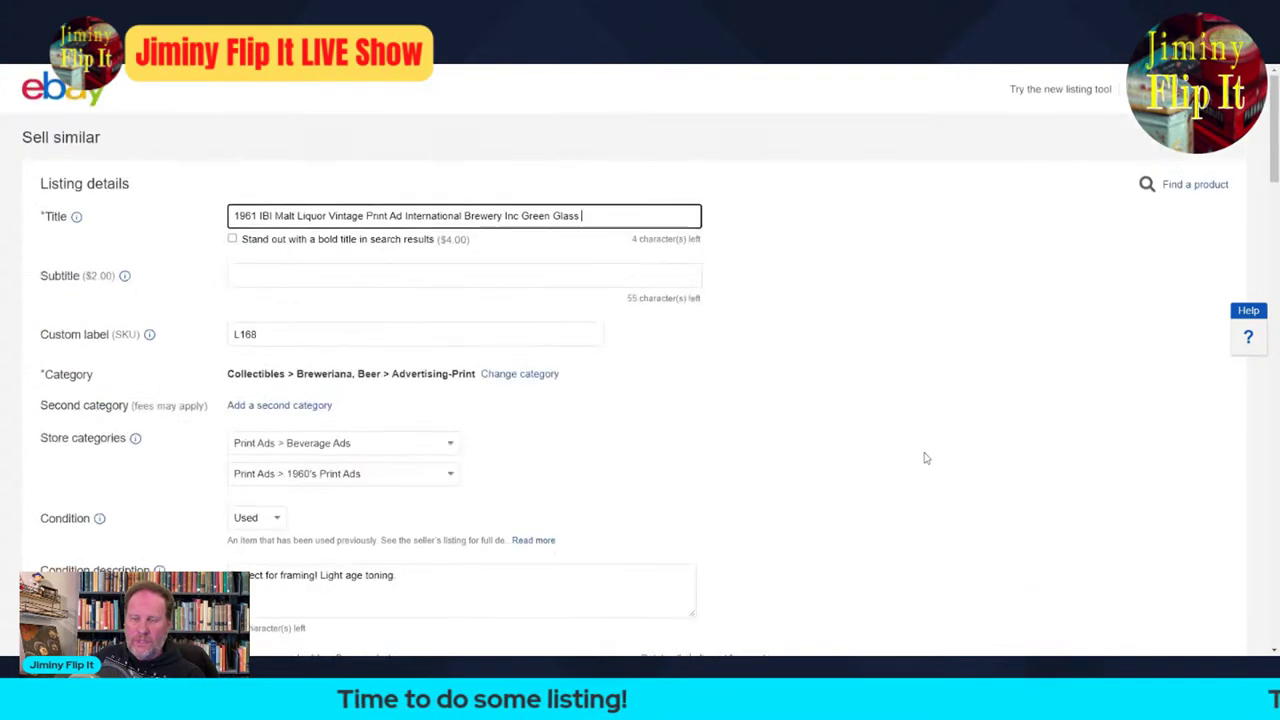
pyautogui.scroll(-6, 923, 457)
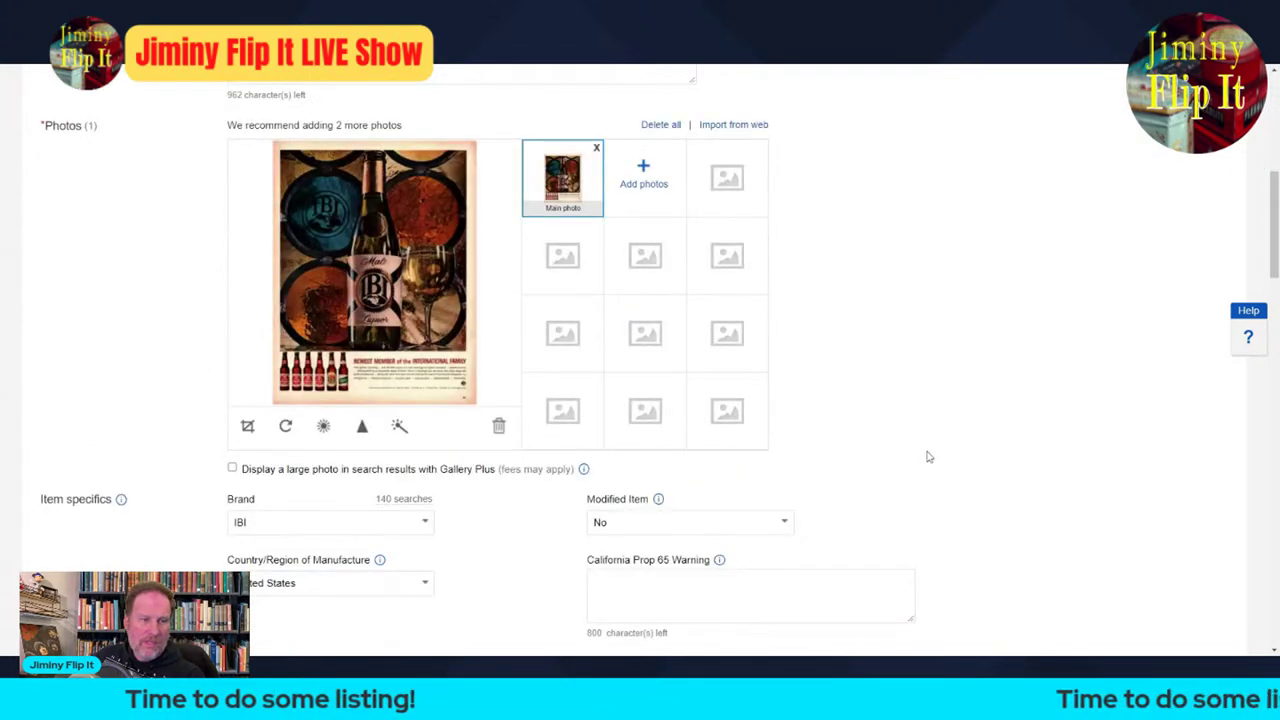
pyautogui.scroll(6, 926, 452)
pyautogui.scroll(-6, 971, 446)
pyautogui.scroll(-6, 971, 446)
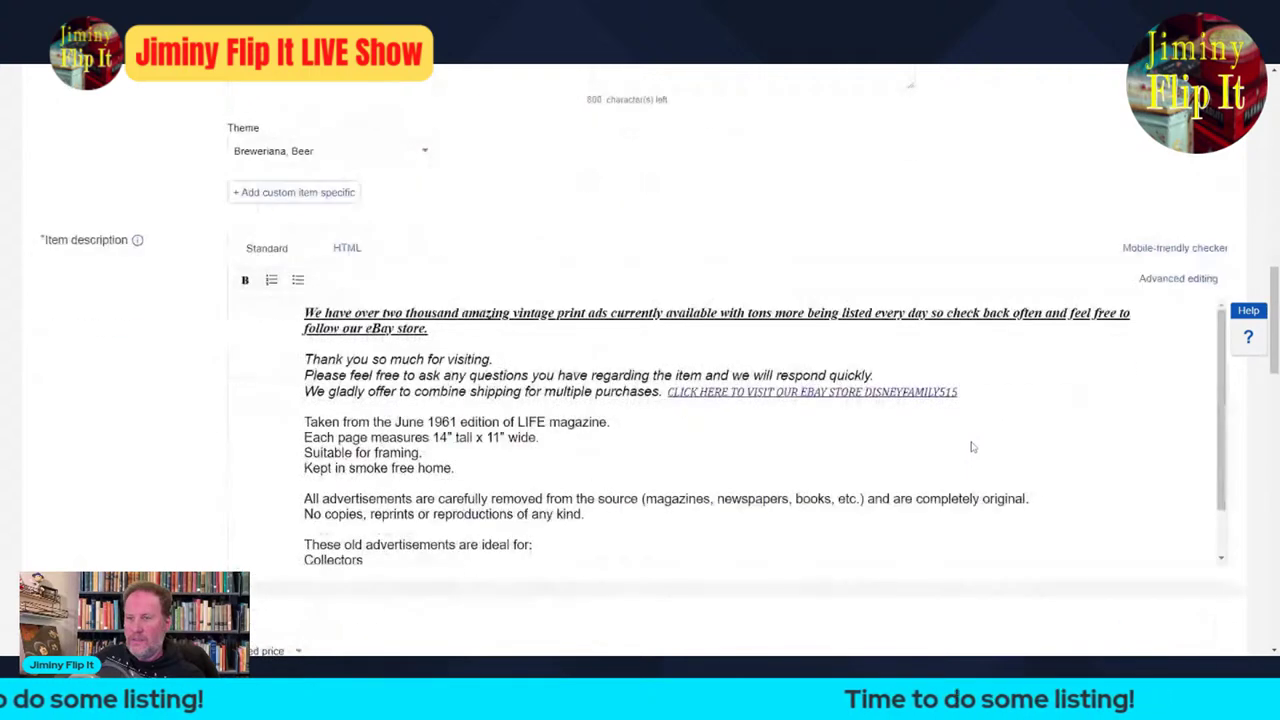
pyautogui.scroll(6, 971, 443)
pyautogui.scroll(-3, 971, 443)
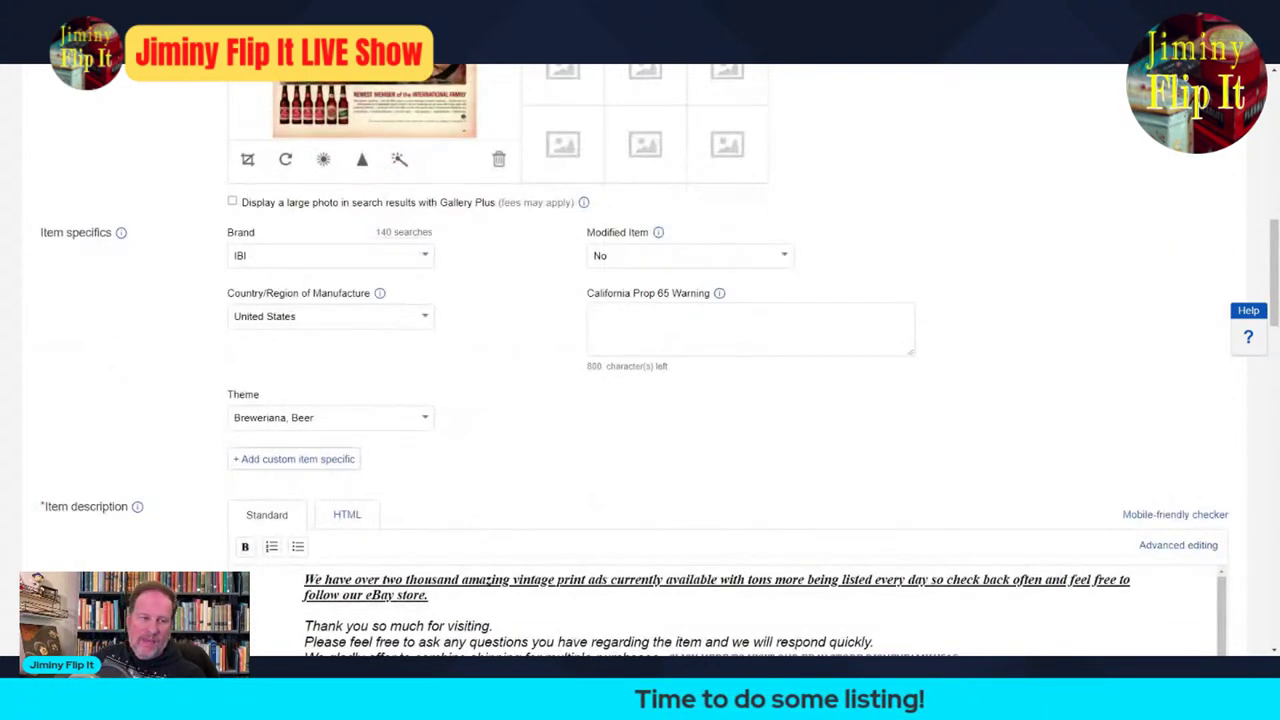
pyautogui.scroll(3, 1034, 444)
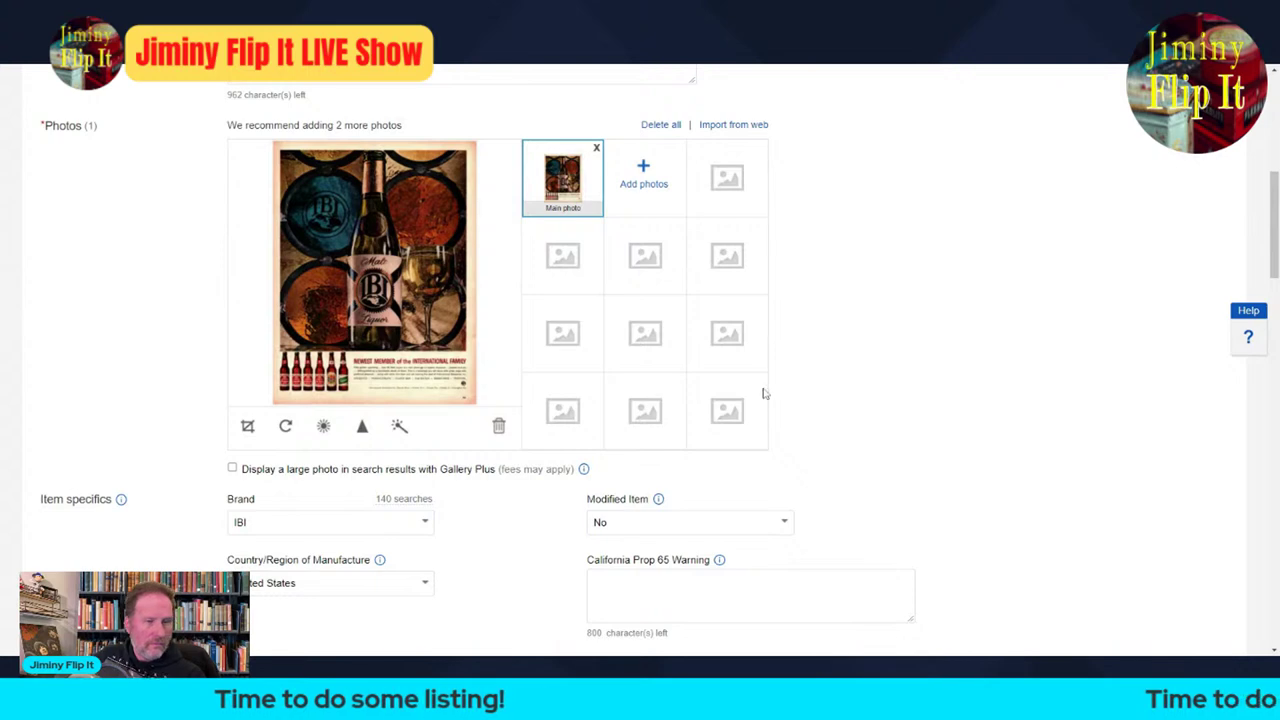
pyautogui.scroll(5, 820, 397)
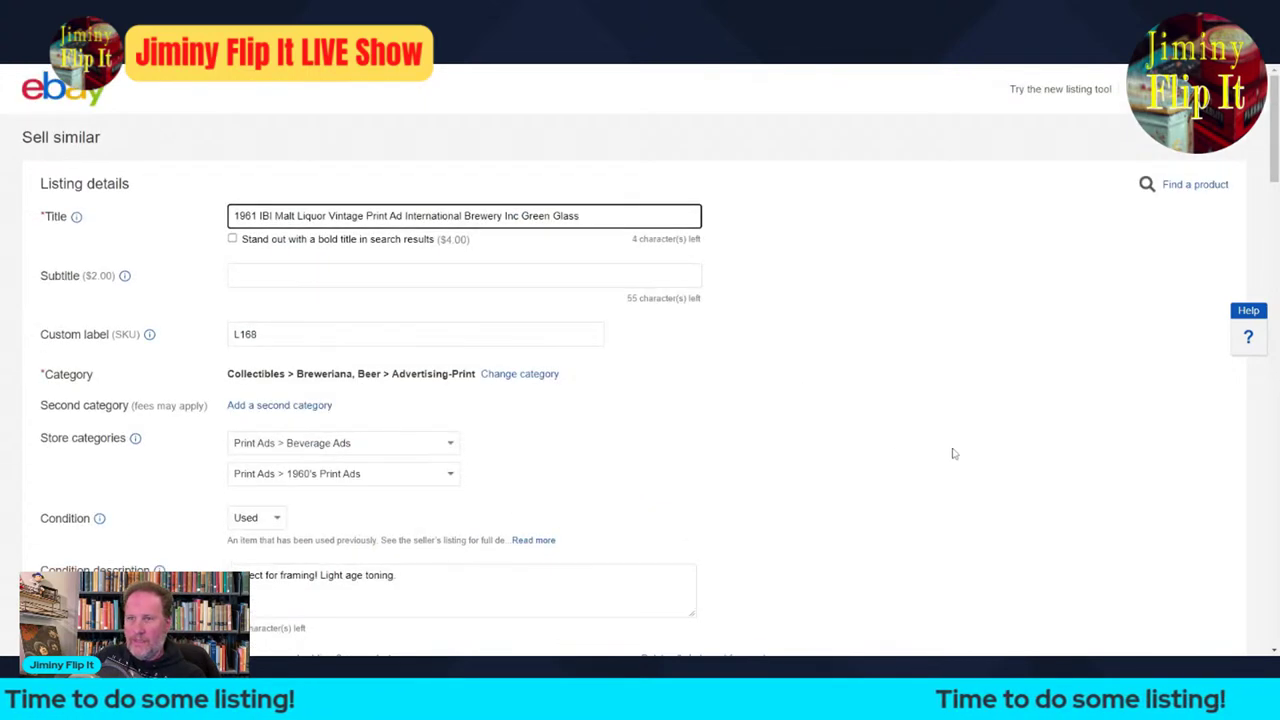
pyautogui.scroll(-15, 951, 451)
pyautogui.scroll(-5, 955, 455)
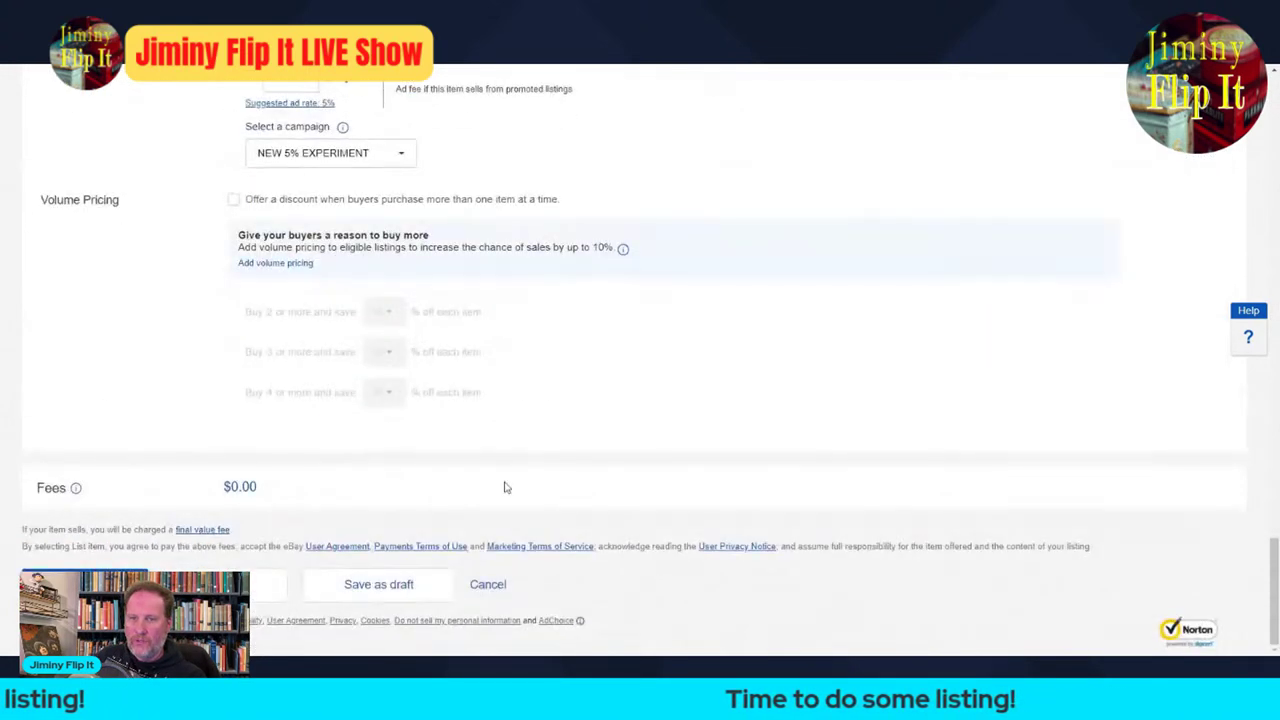
# List the IBI Malt Liquor ad and create a similar listing from it
pyautogui.click(200, 585)
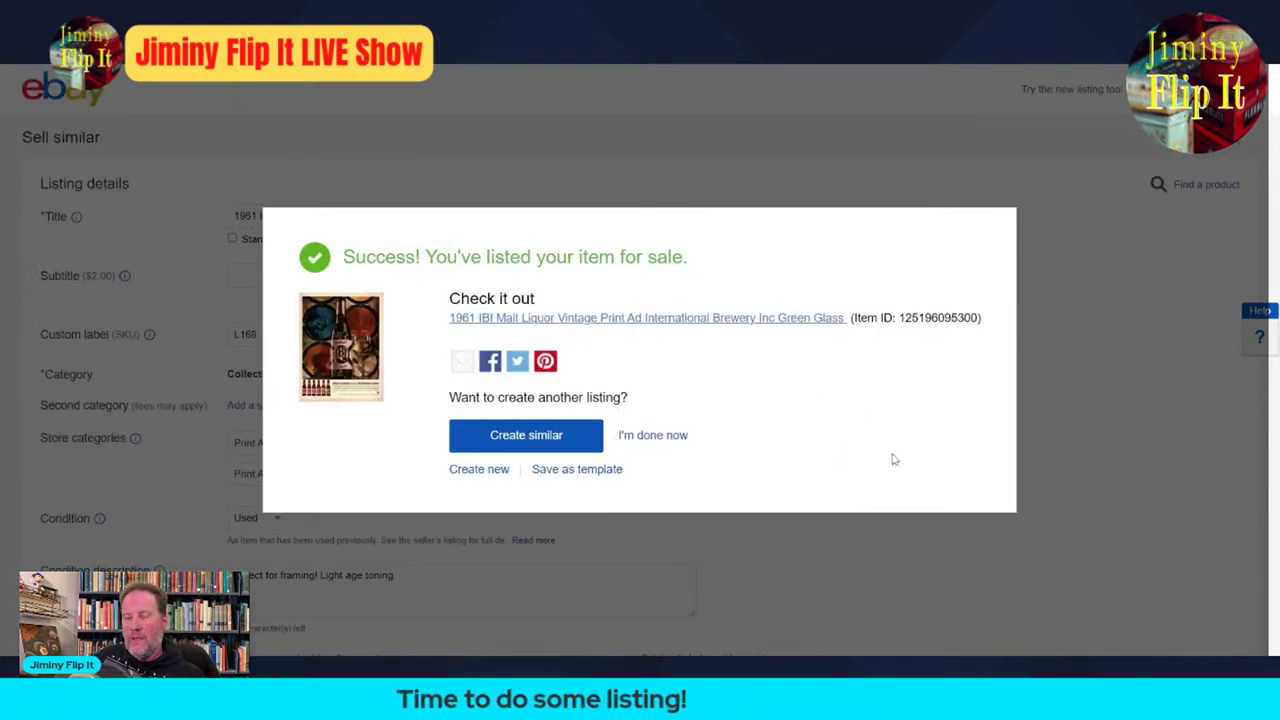
pyautogui.click(526, 435)
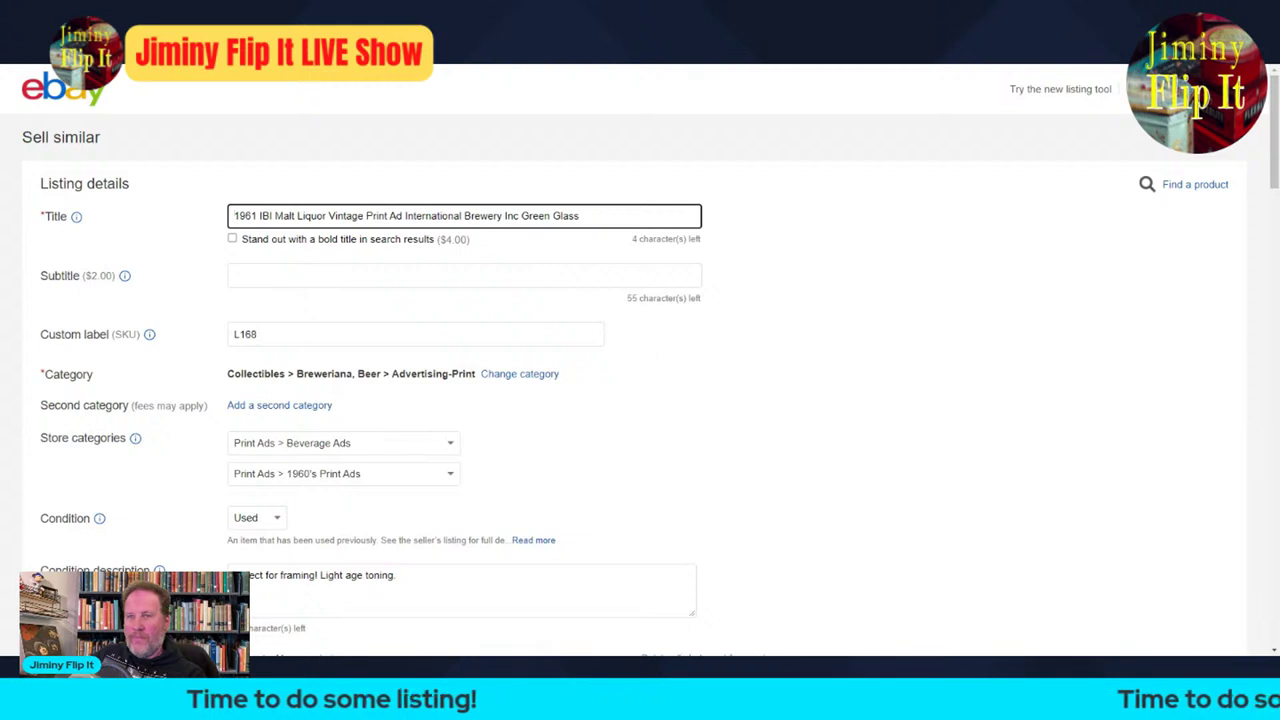
# Trim the title to '1961 Vintage Print Ad' by deleting the brewery and IBI words, then remove the beer ad photo
pyautogui.moveTo(405, 215); pyautogui.dragTo(620, 214)
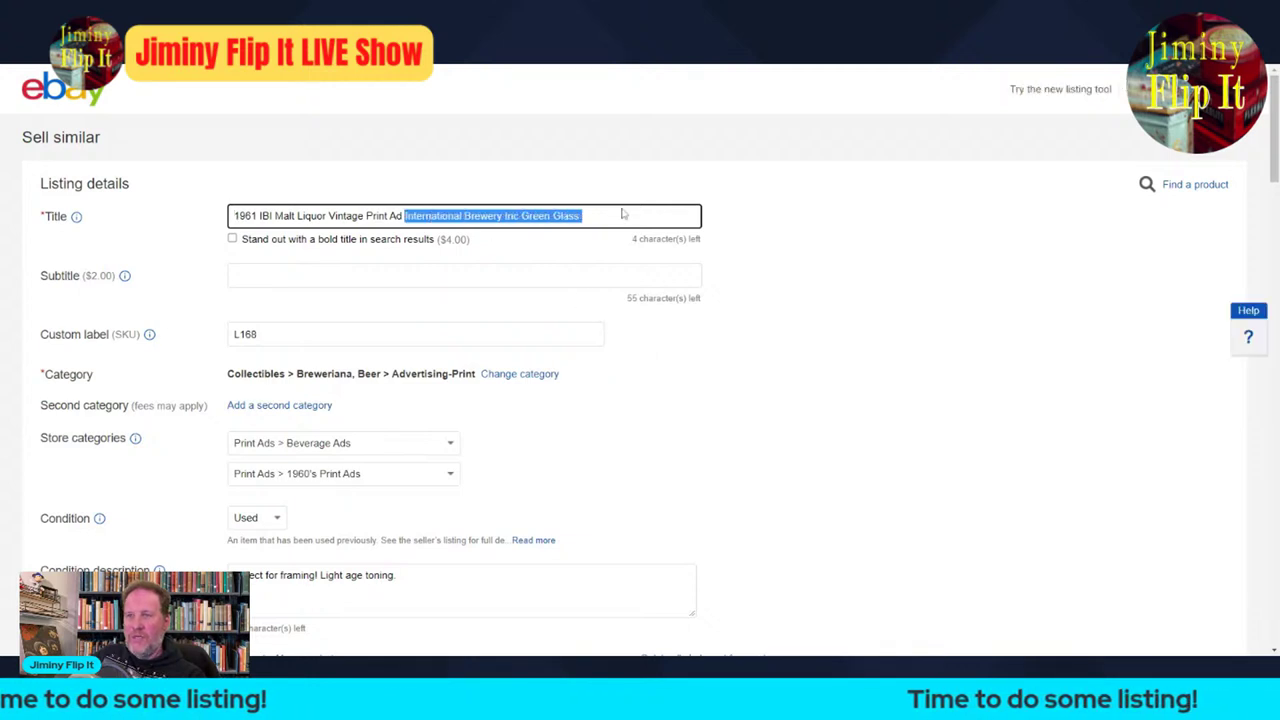
pyautogui.press('BackSpace')
pyautogui.moveTo(326, 215); pyautogui.dragTo(276, 215)
pyautogui.press('BackSpace')
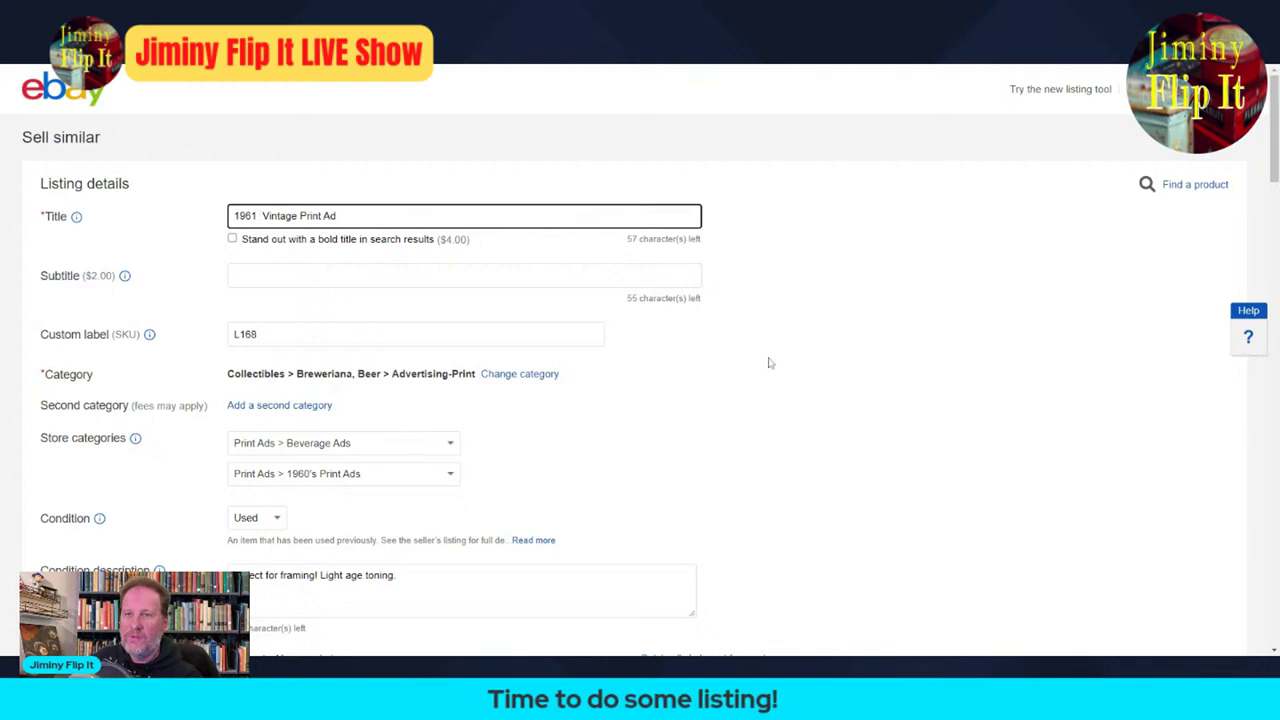
pyautogui.scroll(-3, 769, 363)
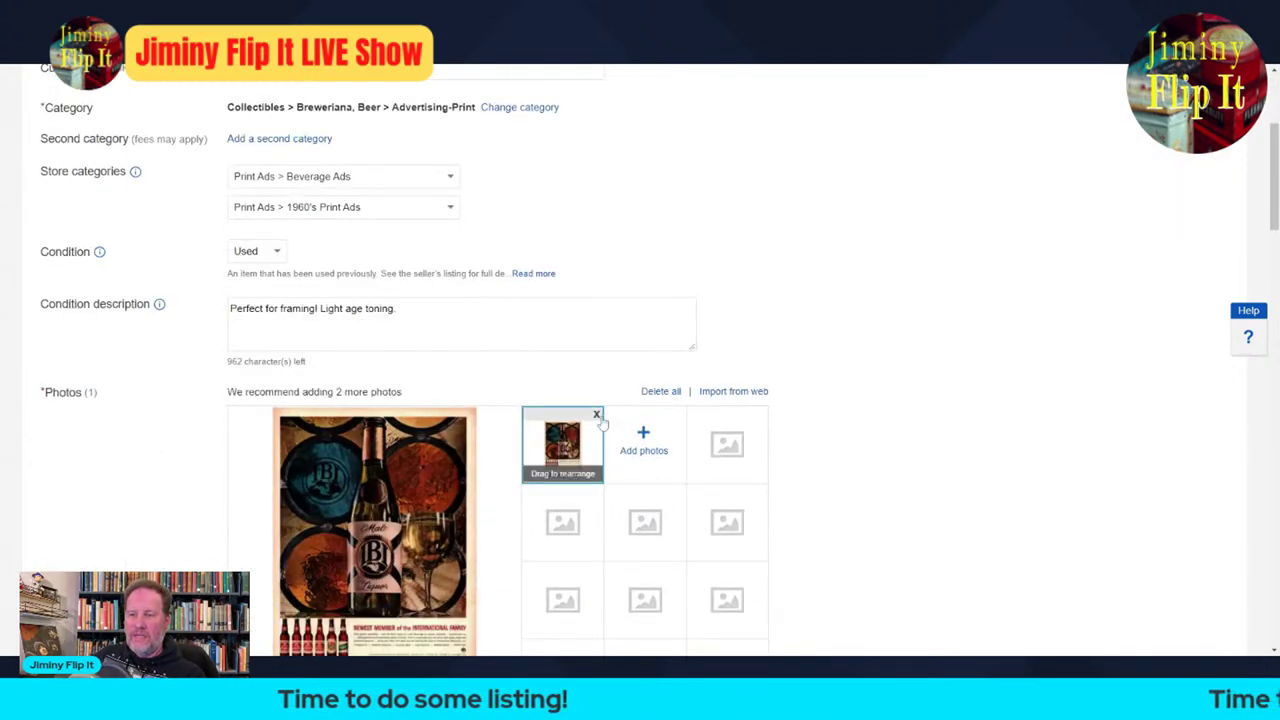
pyautogui.click(597, 415)
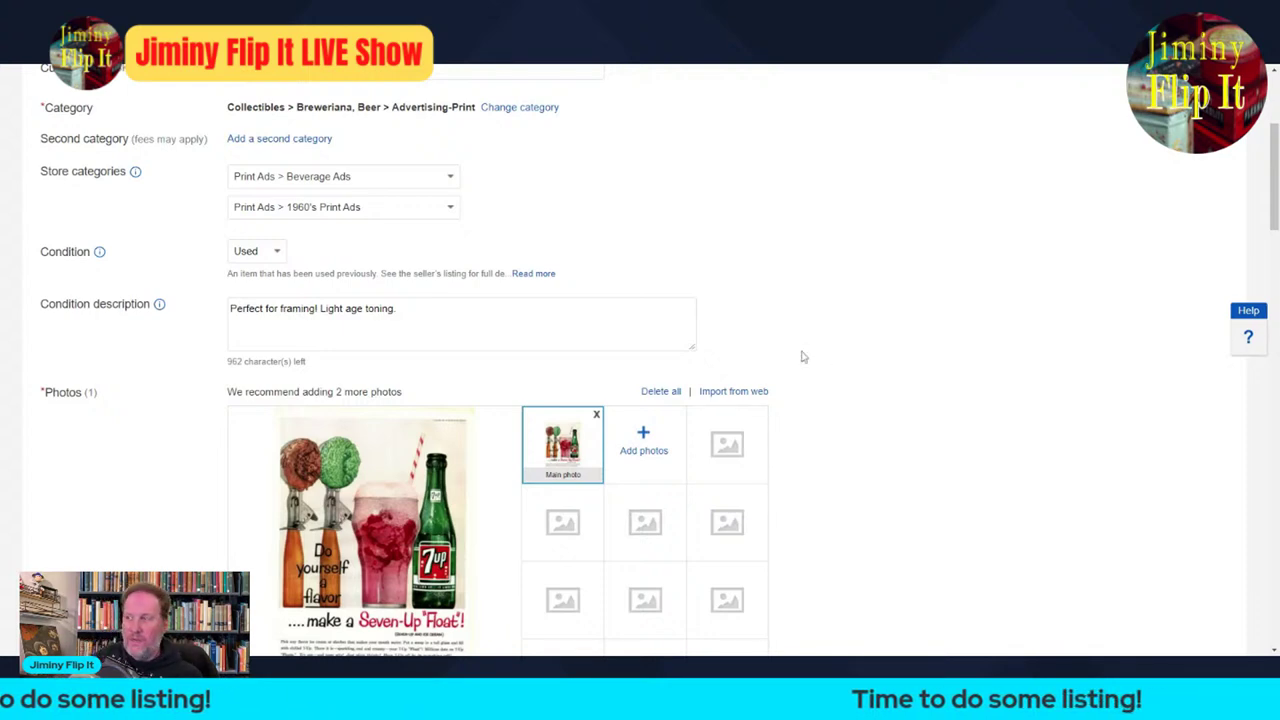
# Enlarge the 7-Up Float ad main photo in the full-screen viewer
pyautogui.scroll(-3, 899, 356)
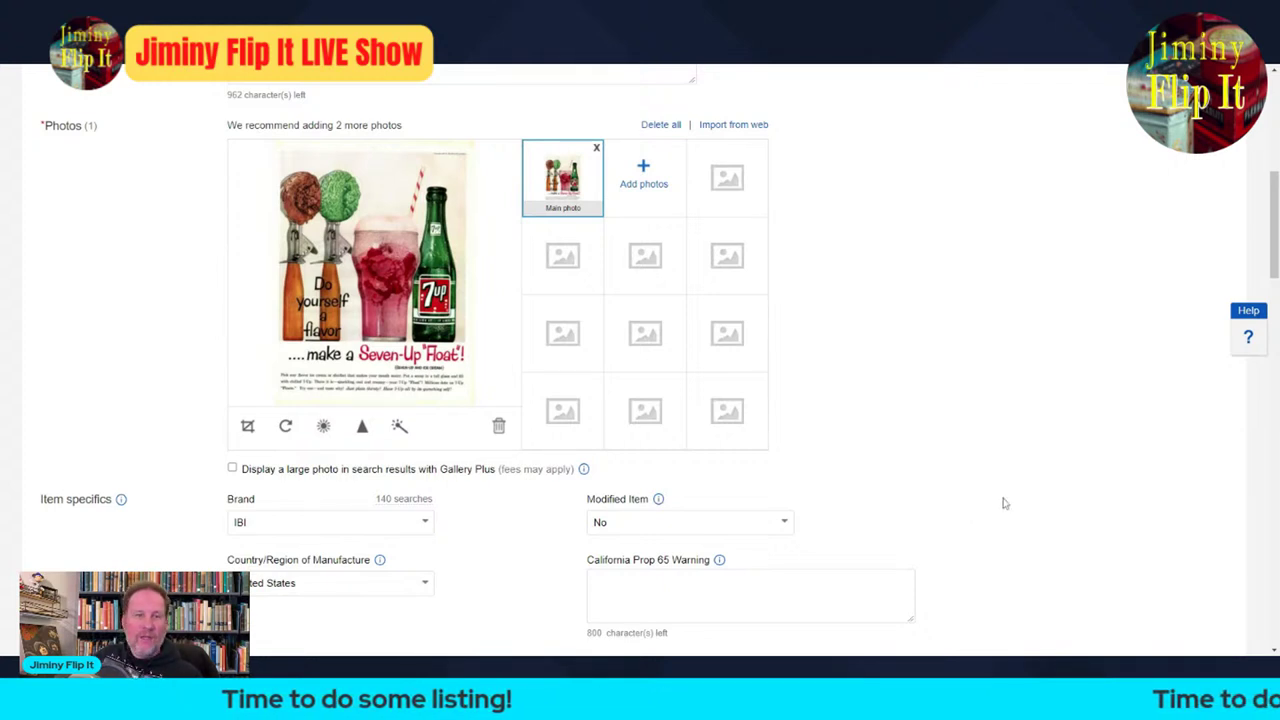
pyautogui.click(372, 272)
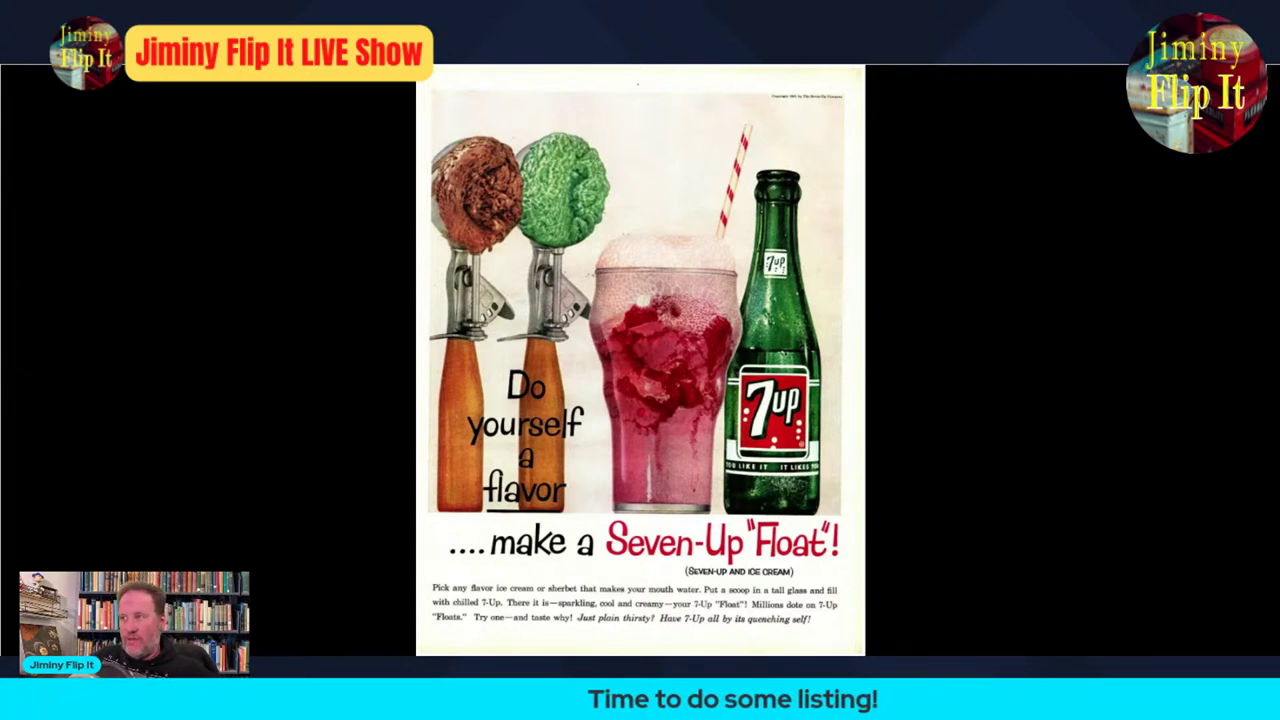
pyautogui.press('Escape')
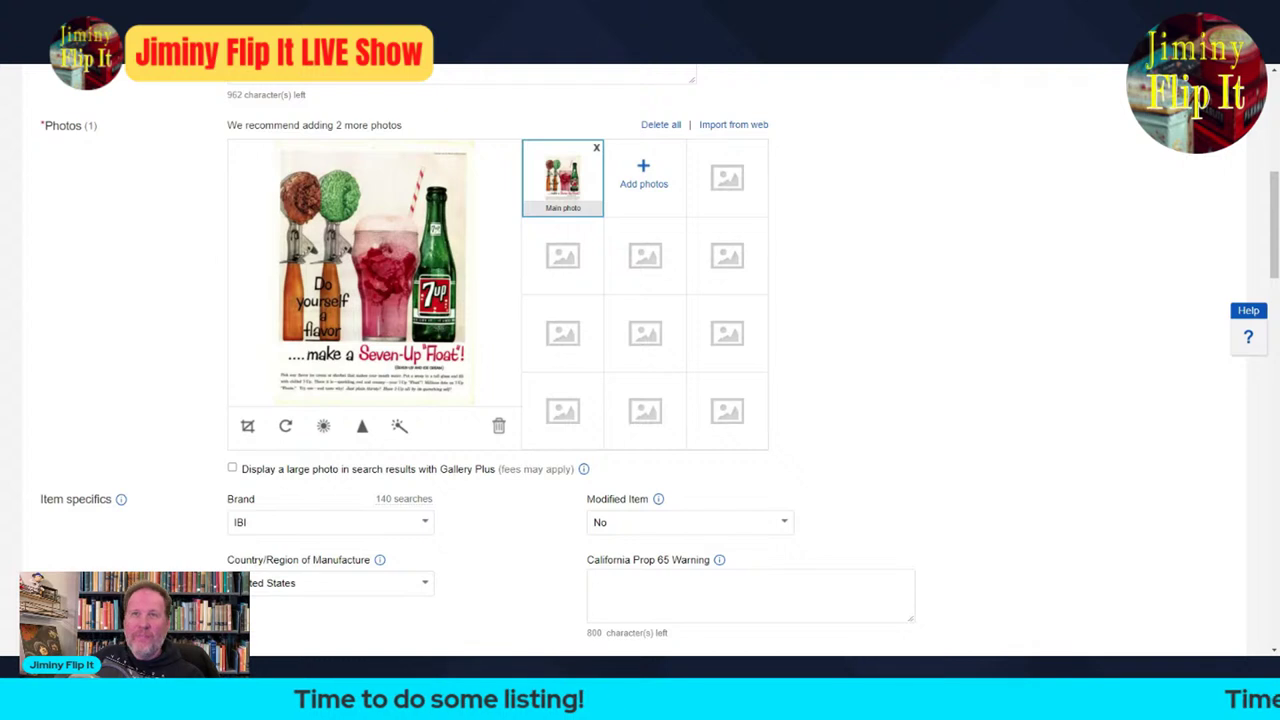
pyautogui.click(369, 241)
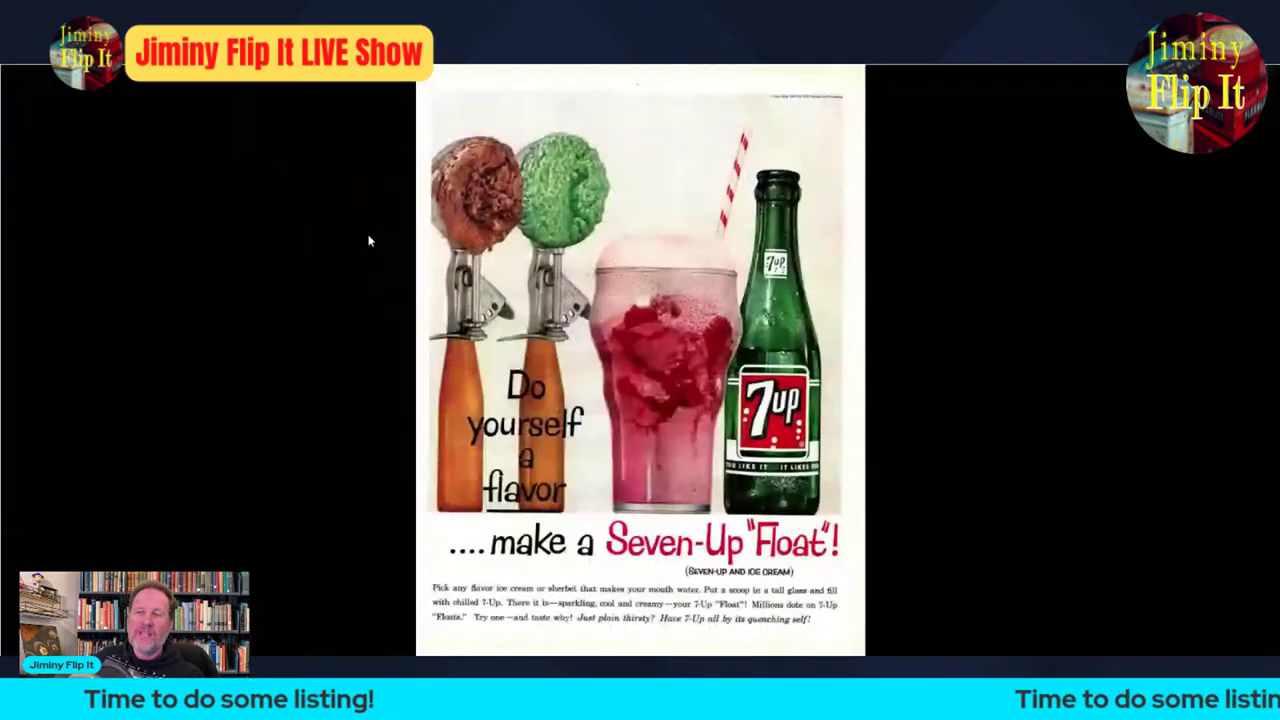
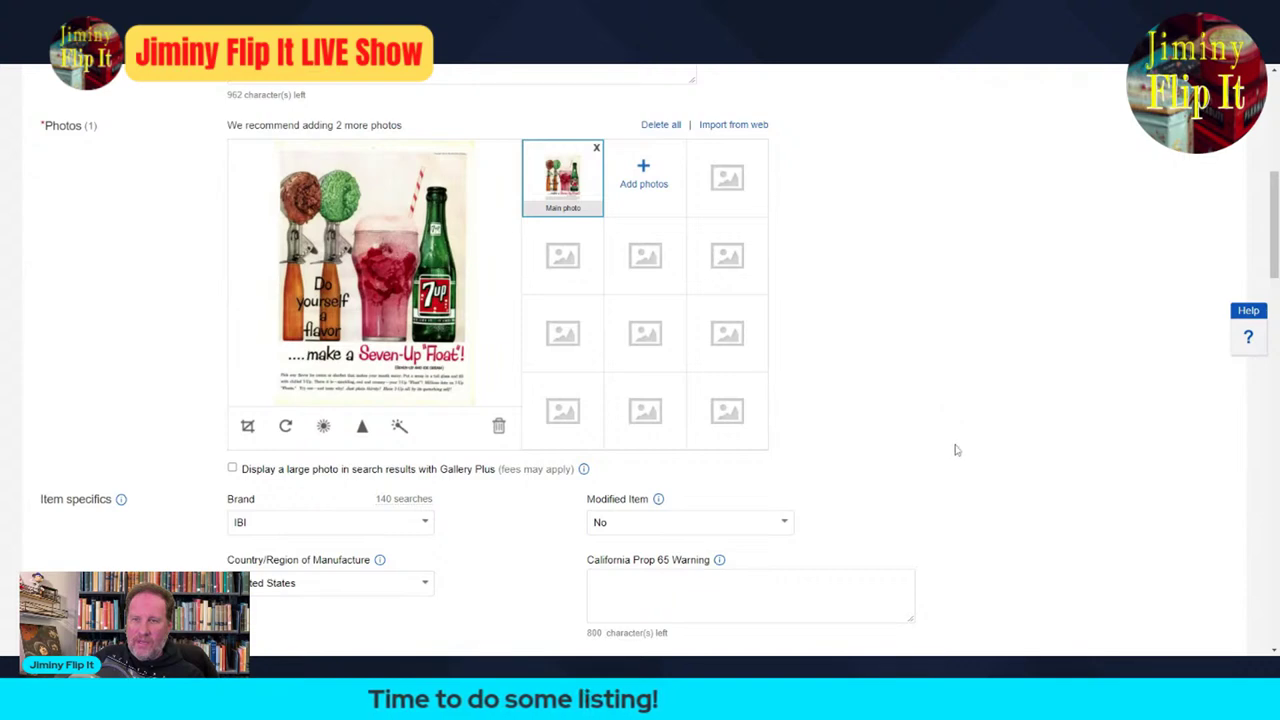
# Append 'Do Yourself A Flavor Ice Cream Seven Up Float' to the title, fixing the 'Flaot' typo
pyautogui.click(500, 216)
pyautogui.write('Do Yourself A FLavor')
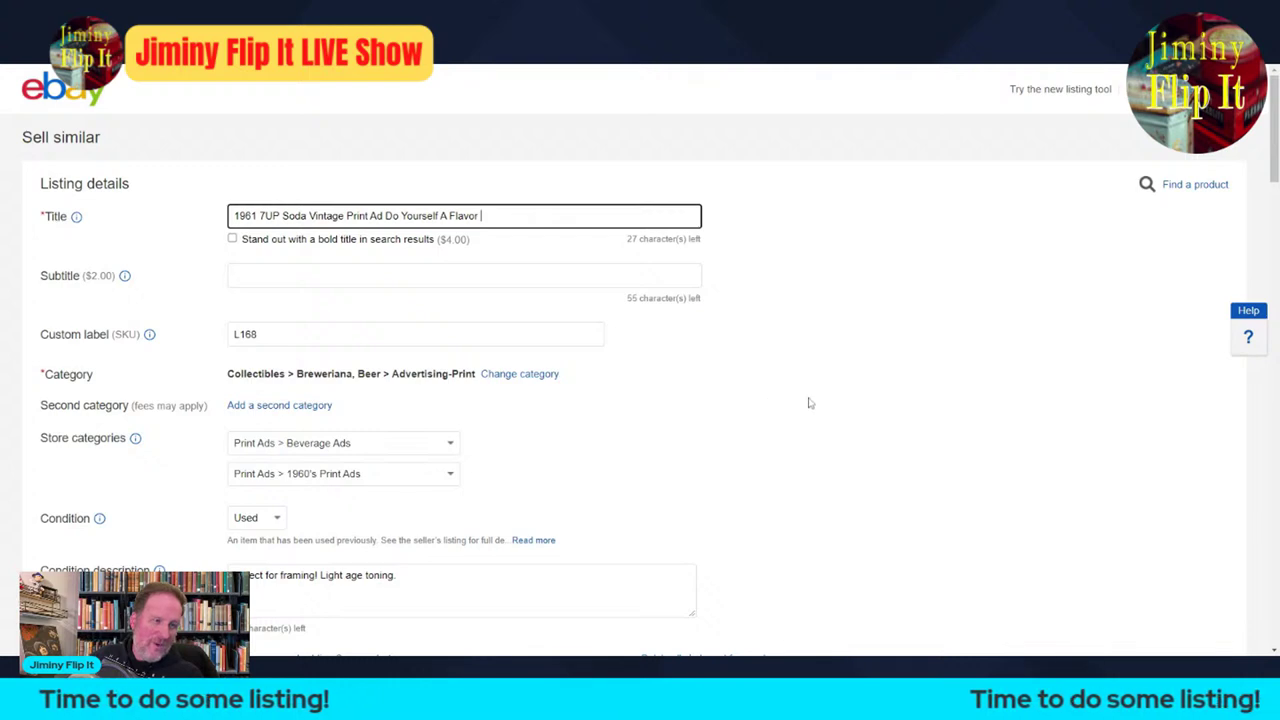
pyautogui.scroll(-3, 751, 371)
pyautogui.scroll(-5, 960, 428)
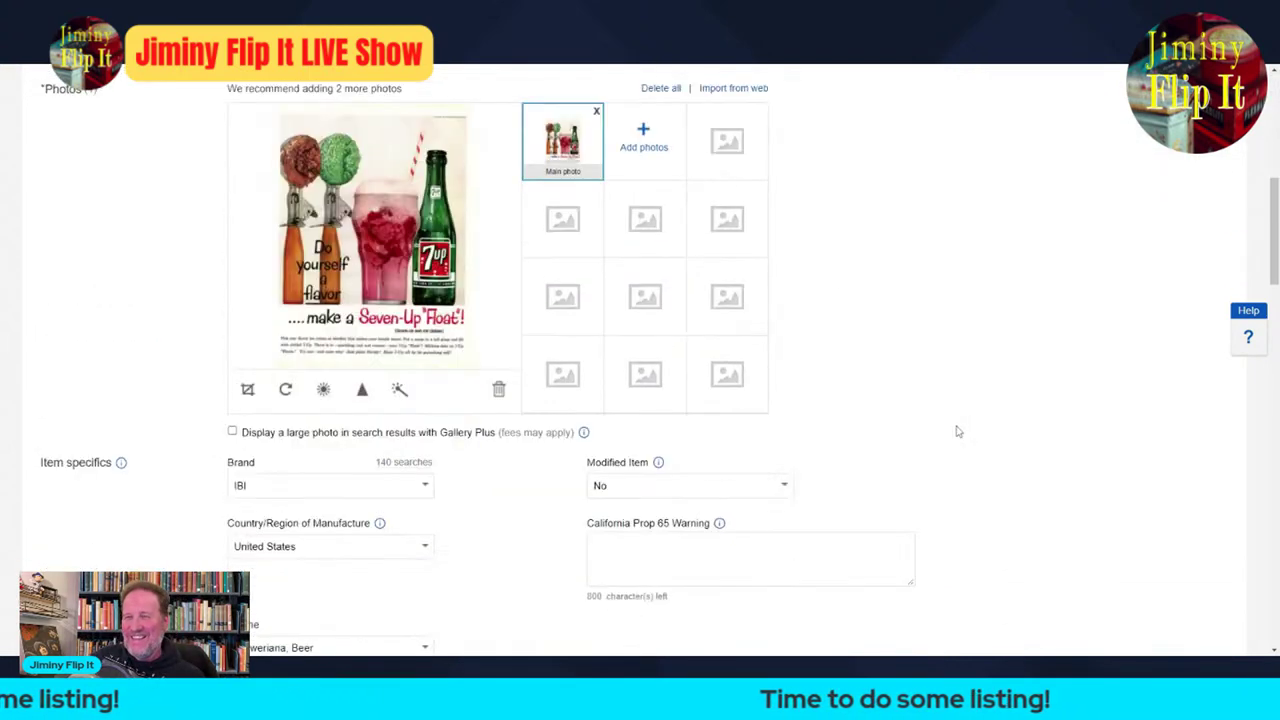
pyautogui.scroll(3, 857, 449)
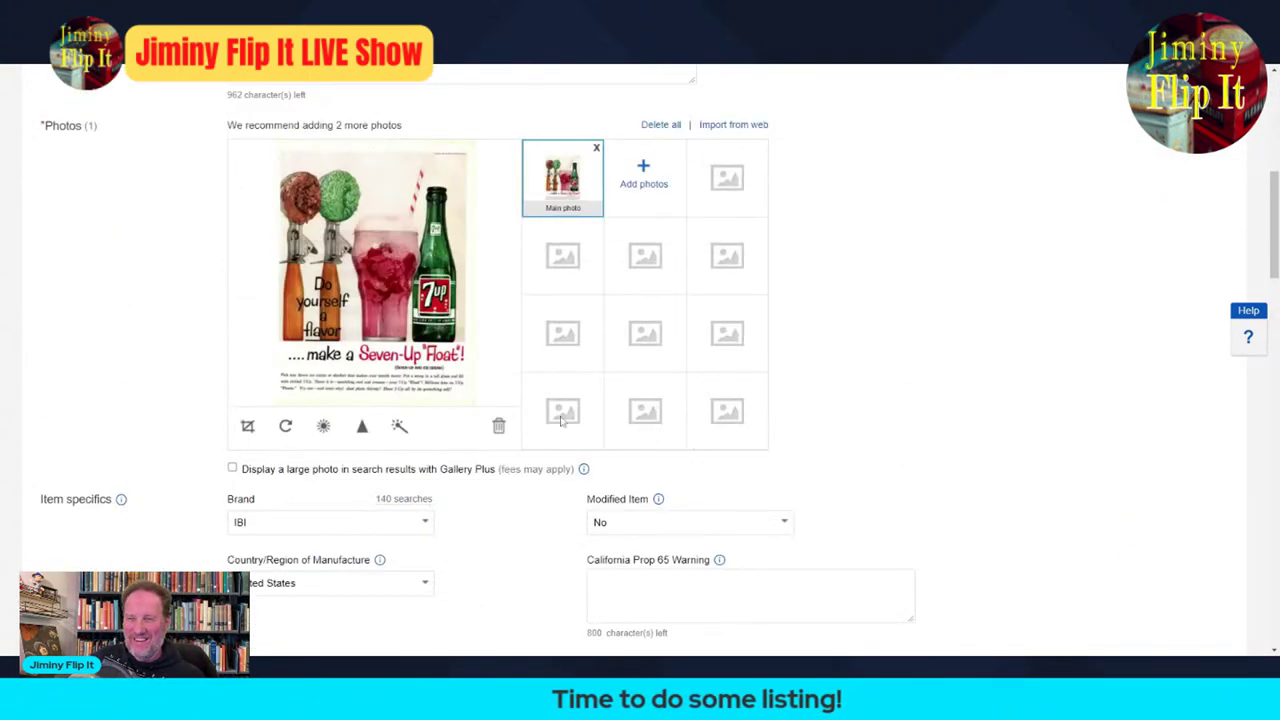
pyautogui.scroll(6, 1040, 452)
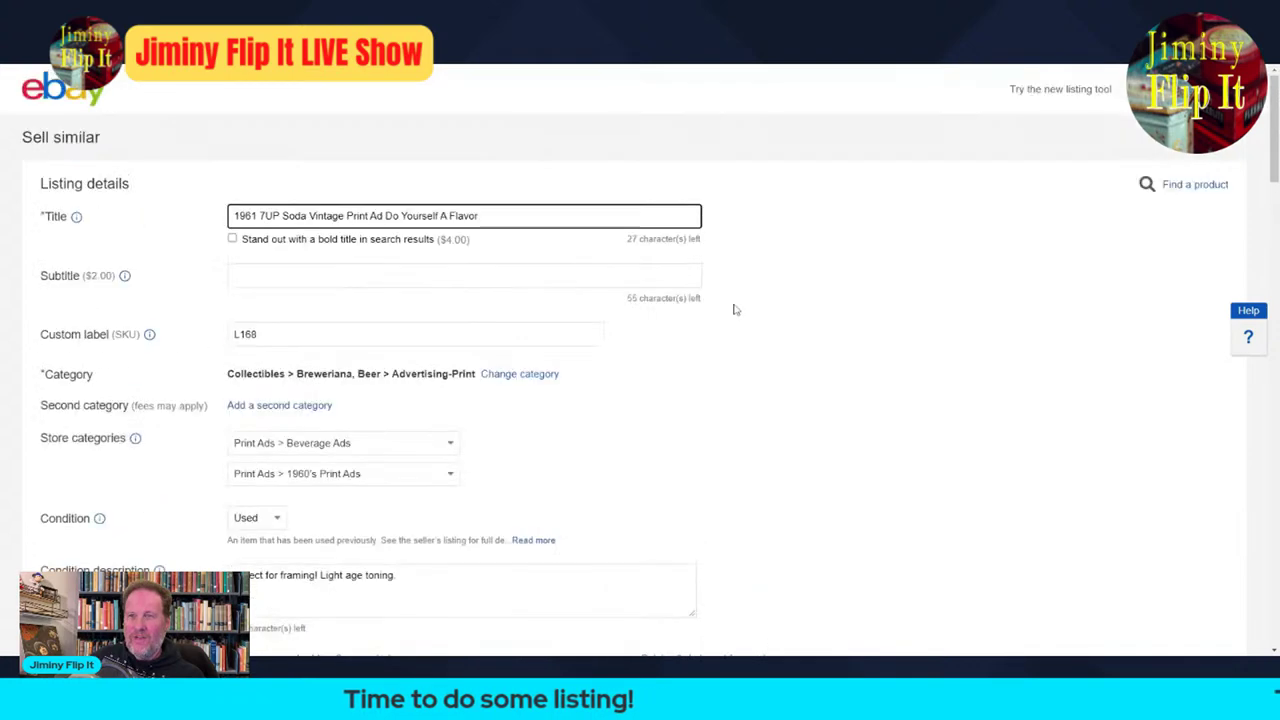
pyautogui.write('Ice')
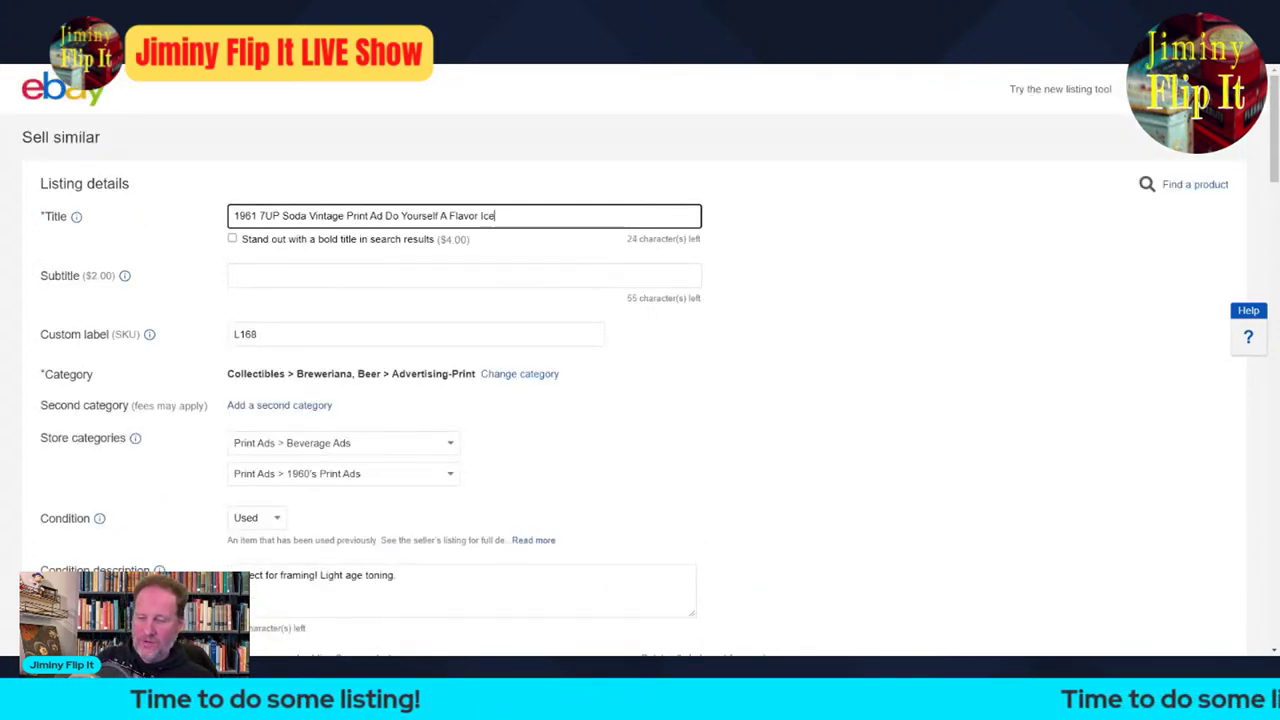
pyautogui.write(' Crea')
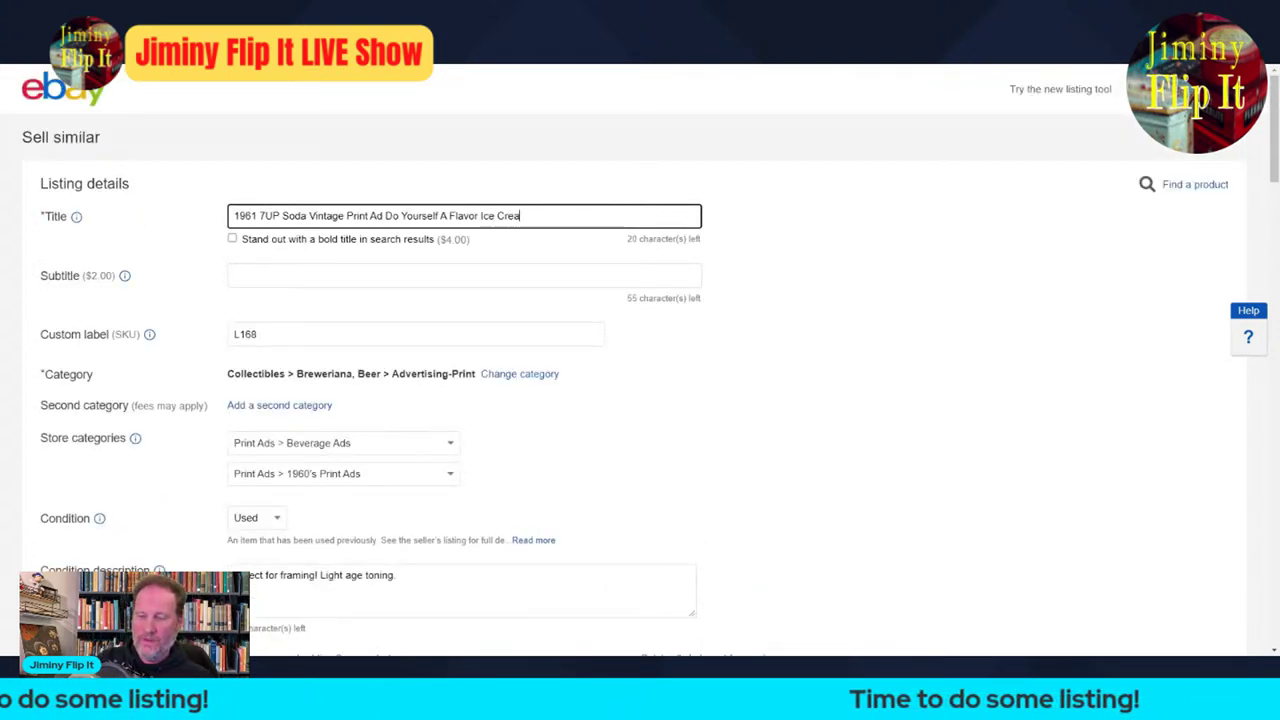
pyautogui.write('m Seven U')
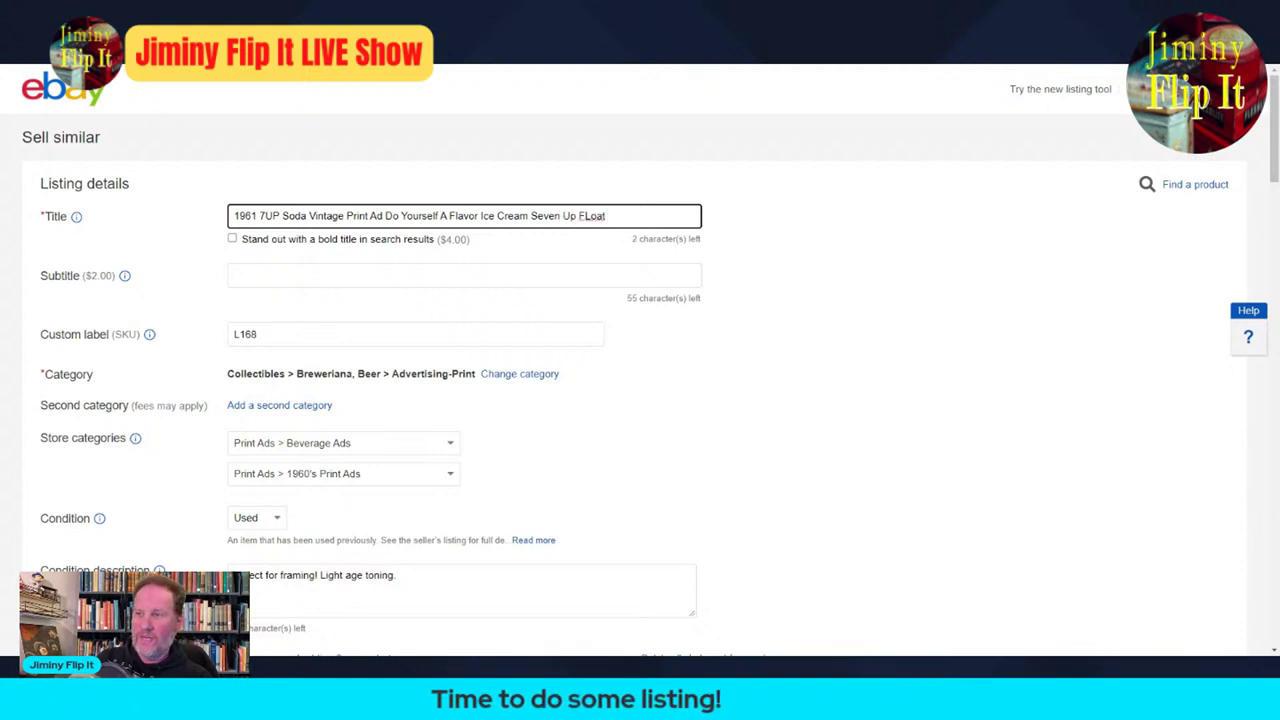
pyautogui.write("p Flaot '")
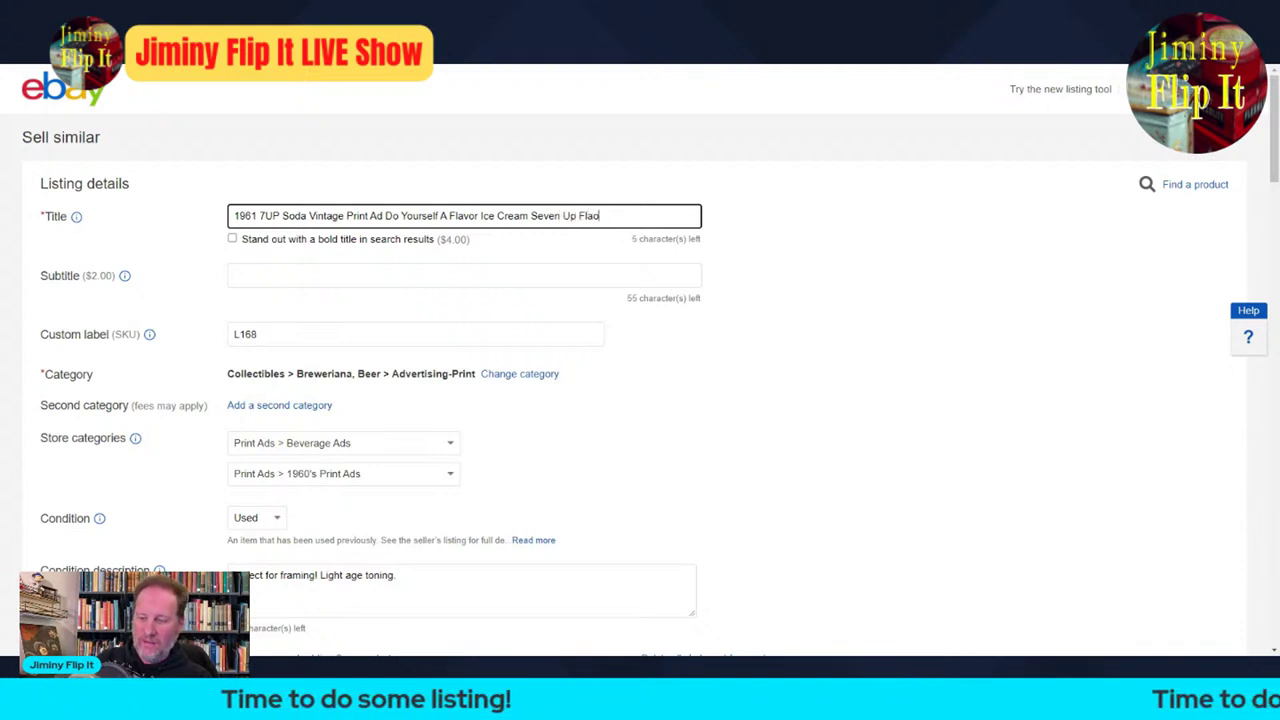
pyautogui.press('BackSpace')
pyautogui.press('BackSpace')
pyautogui.press('BackSpace')
pyautogui.press('BackSpace')
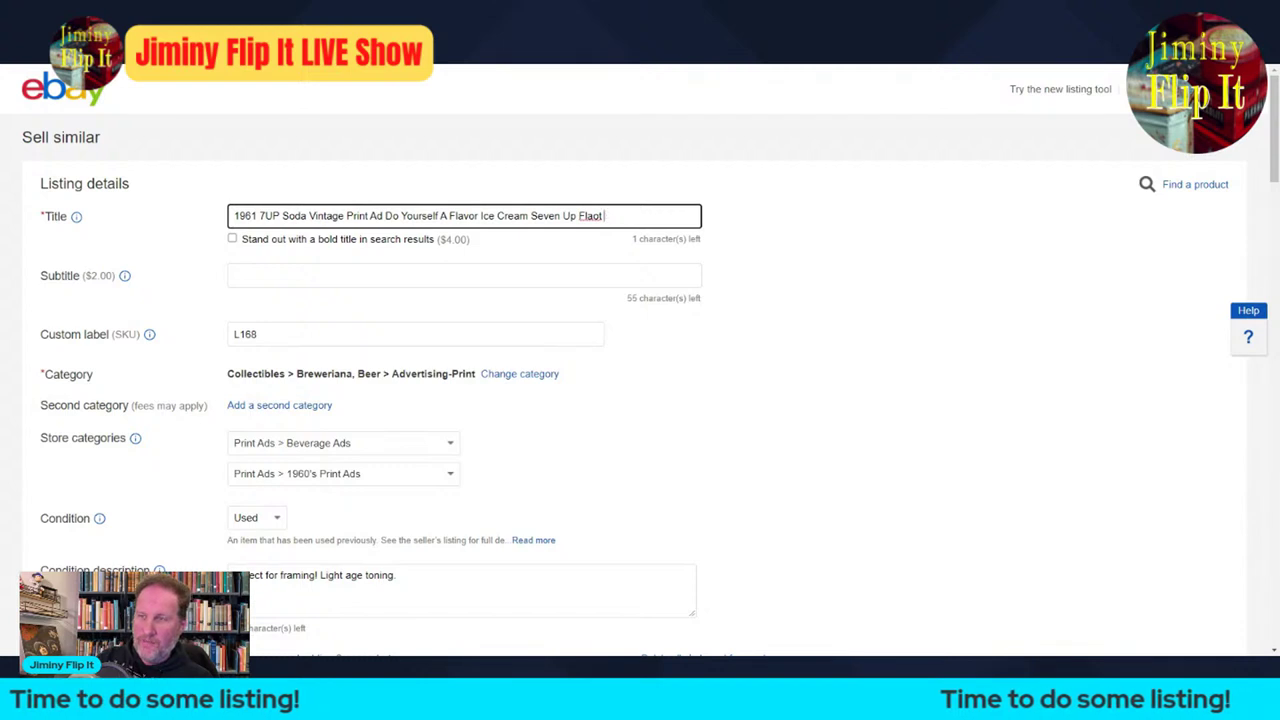
pyautogui.write('at')
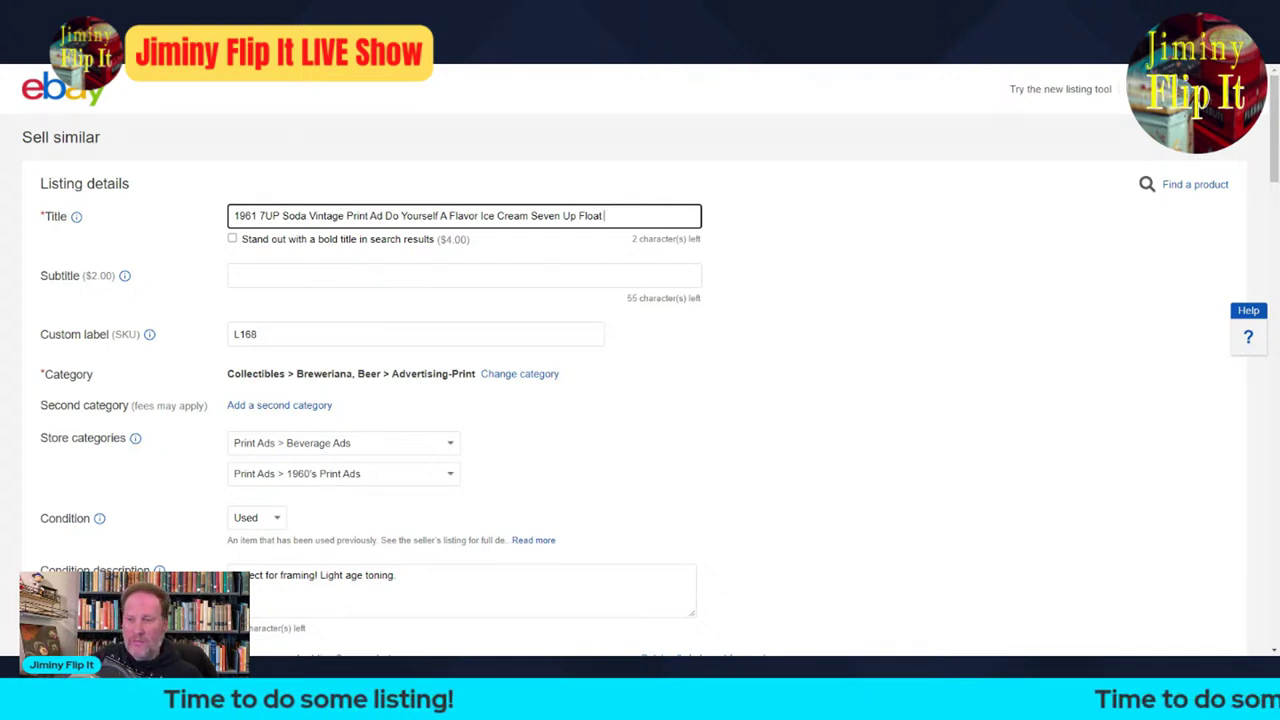
# Replace the beer category with the suggested Collectibles > Advertising > Soda > 7 UP
pyautogui.click(527, 378)
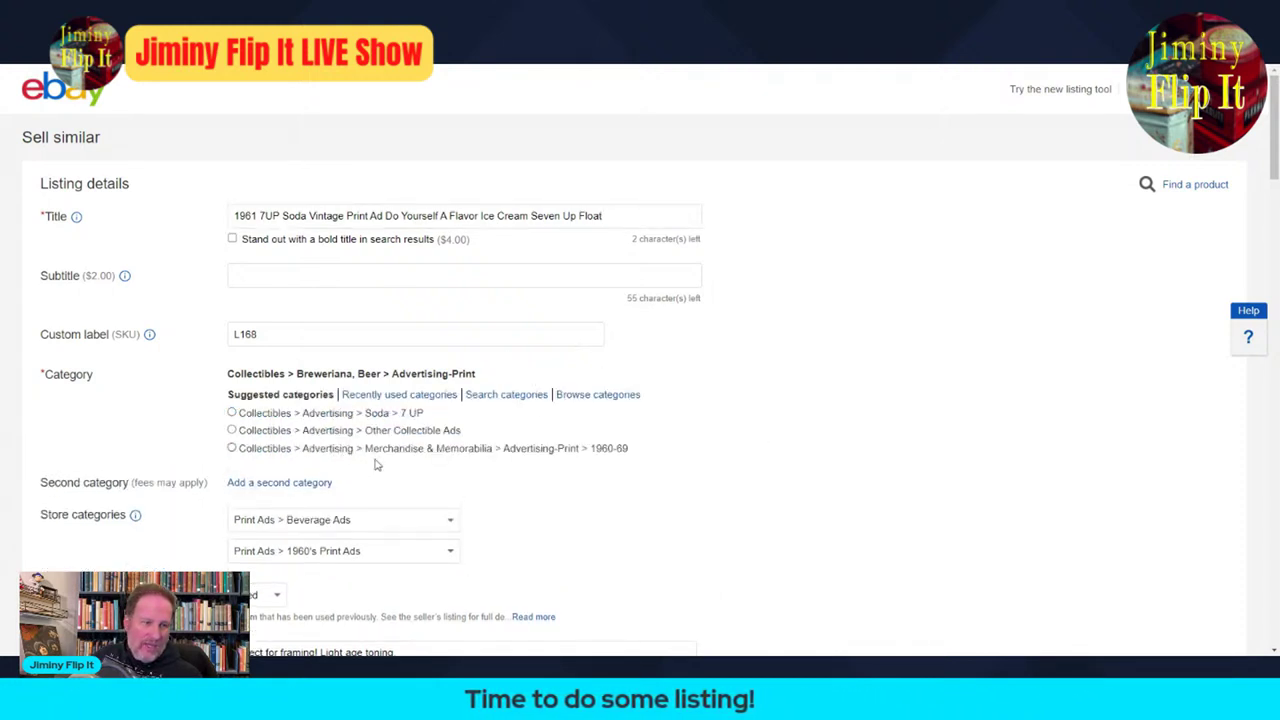
pyautogui.click(232, 413)
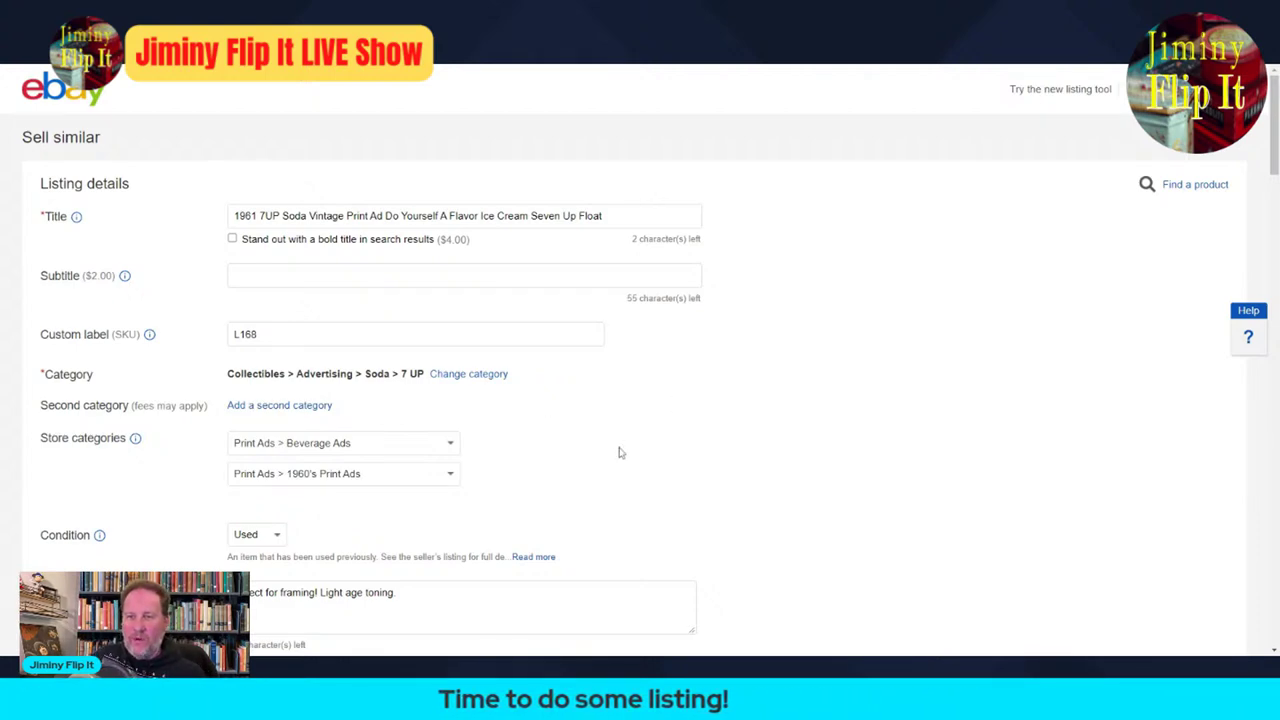
pyautogui.scroll(-3, 618, 452)
pyautogui.scroll(3, 663, 434)
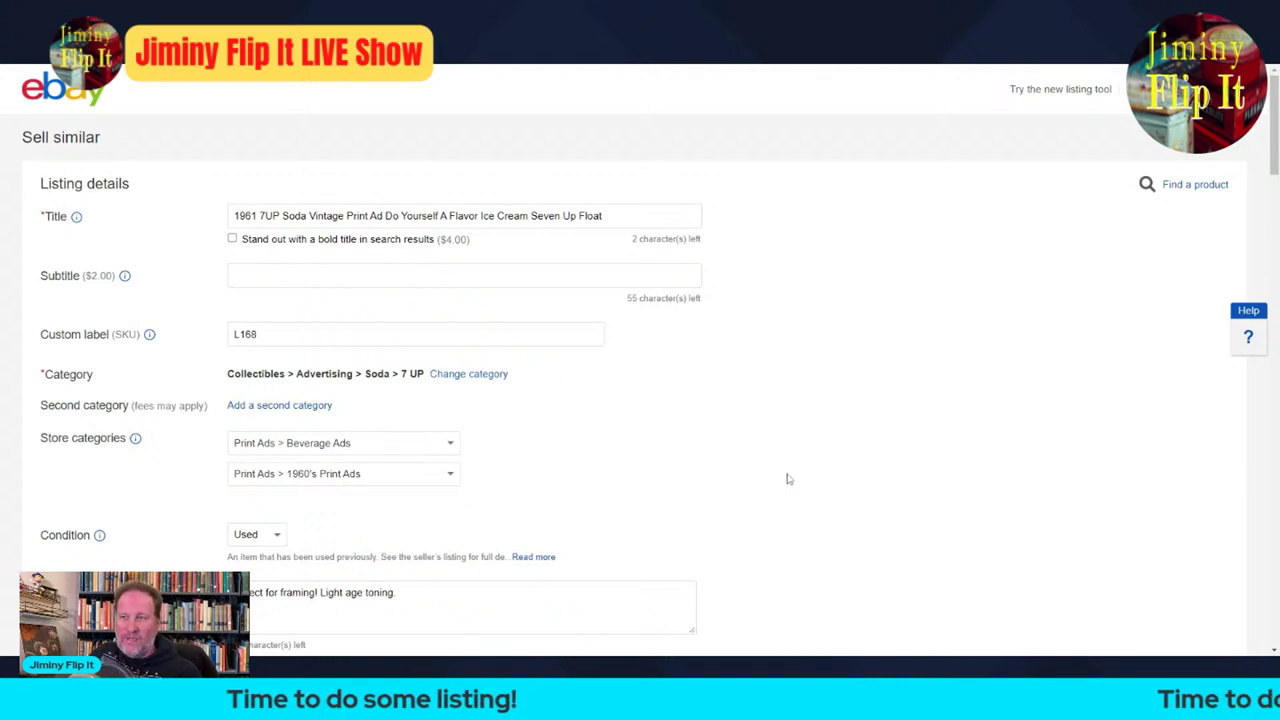
pyautogui.scroll(-3, 788, 477)
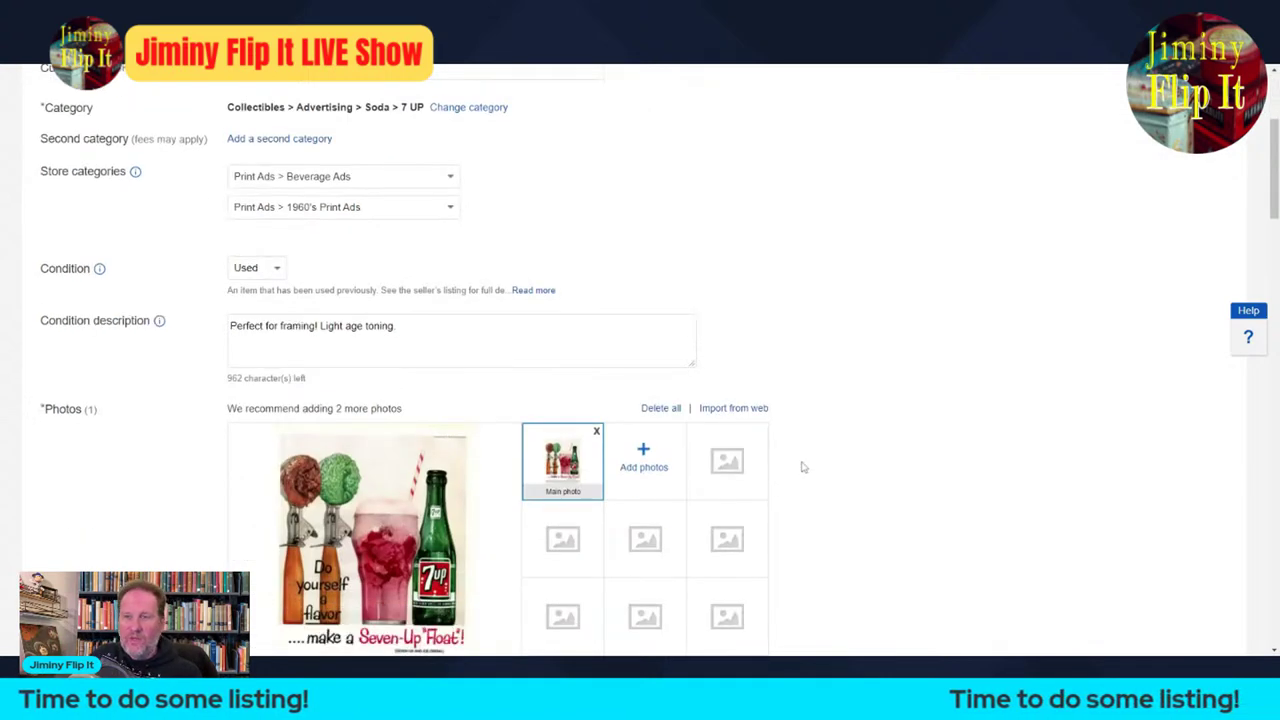
pyautogui.scroll(-3, 834, 462)
# Accept Brand 7 Up and Theme Soda, and set Multi-color, Original and United States
pyautogui.scroll(-3, 837, 464)
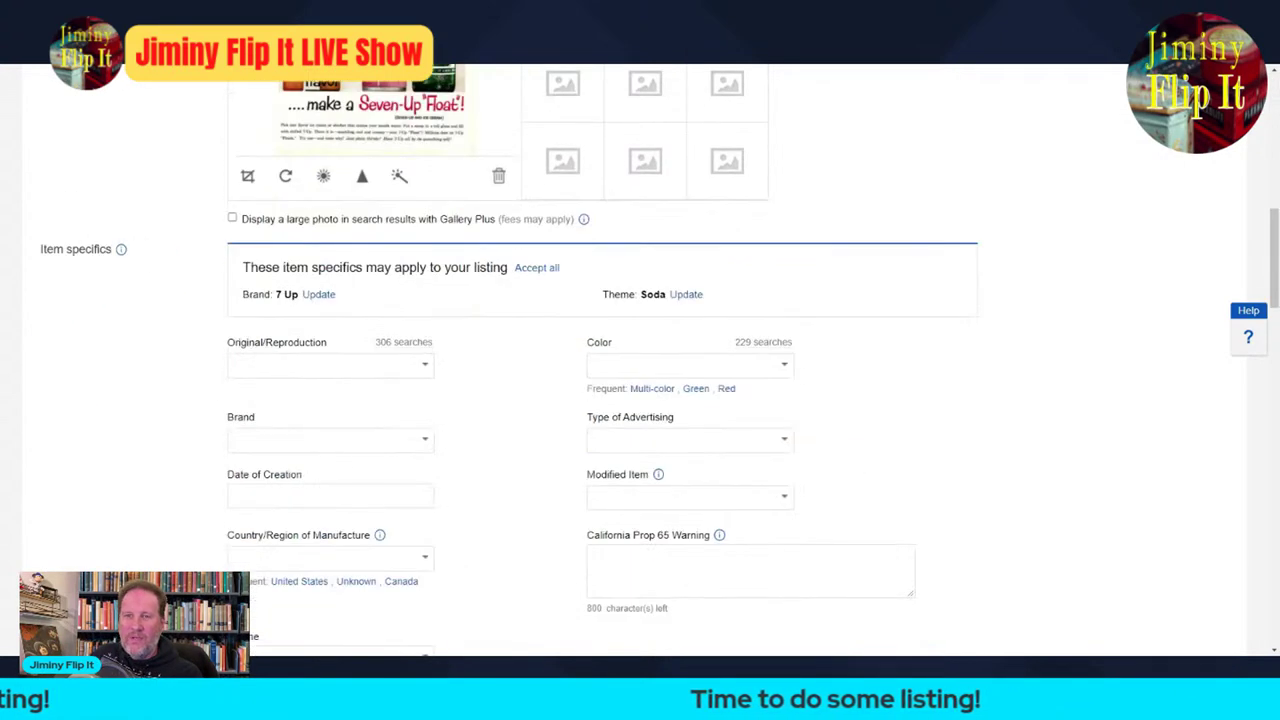
pyautogui.click(320, 295)
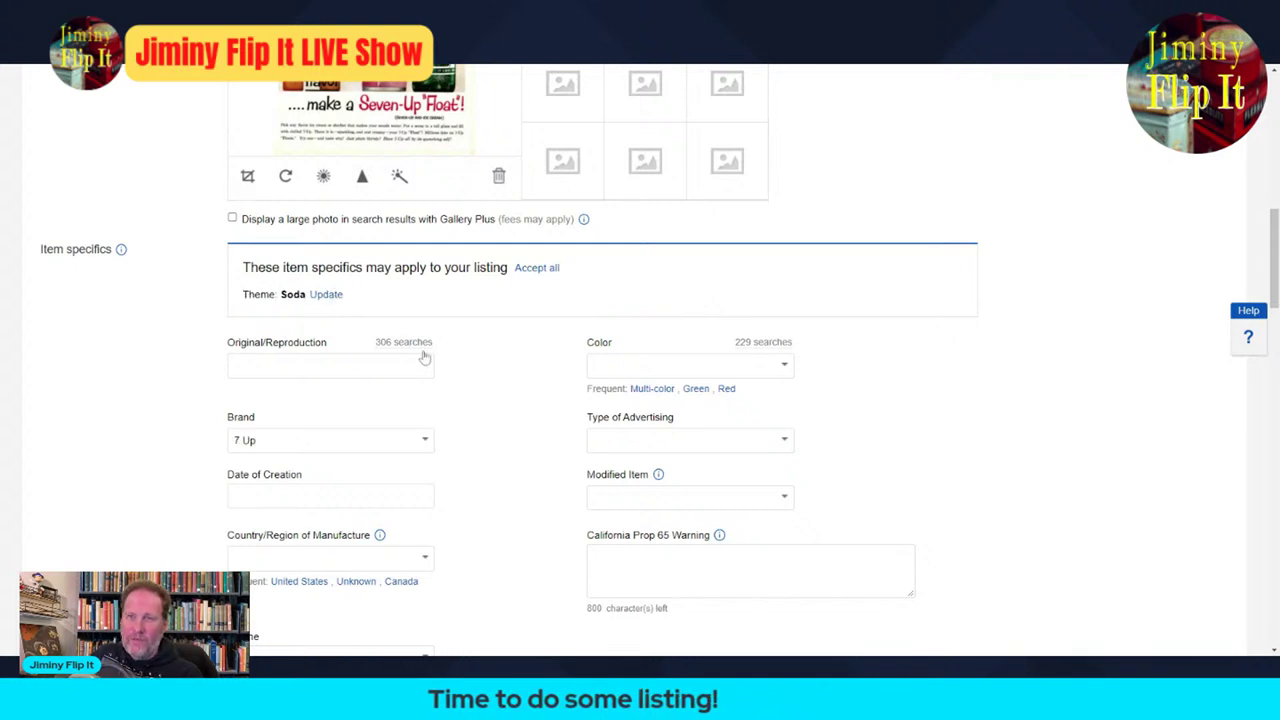
pyautogui.click(330, 296)
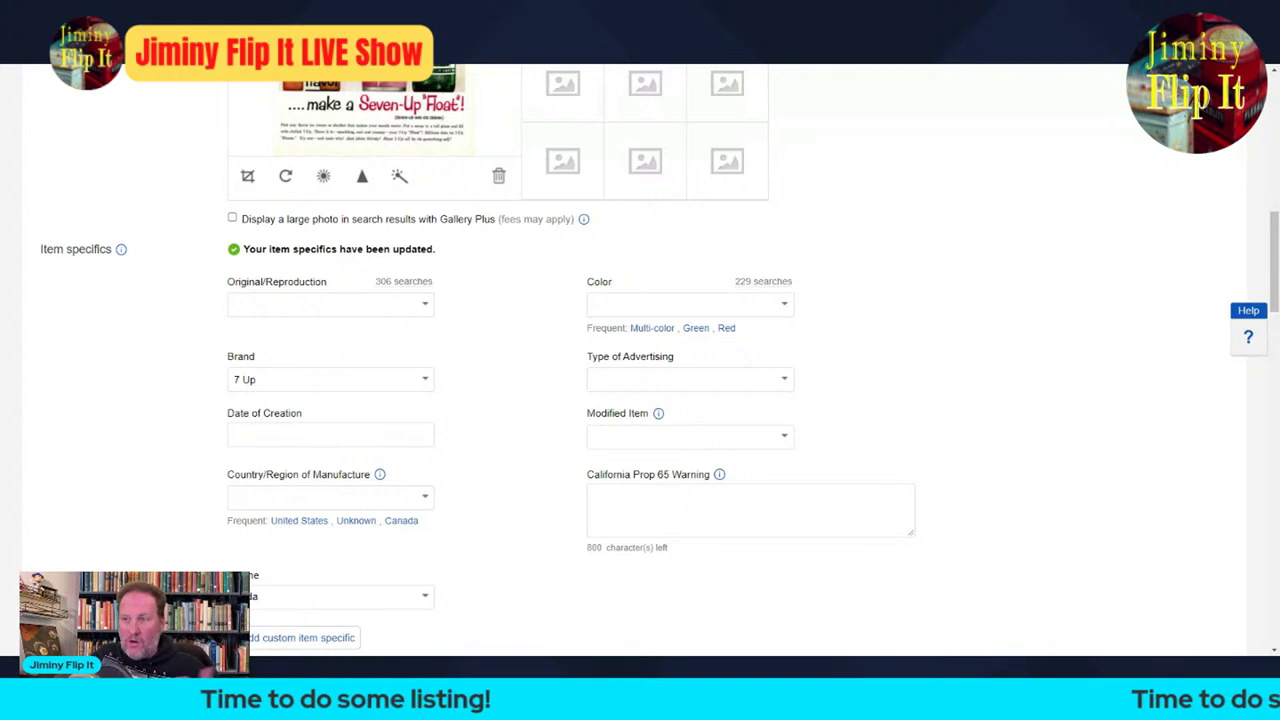
pyautogui.click(655, 330)
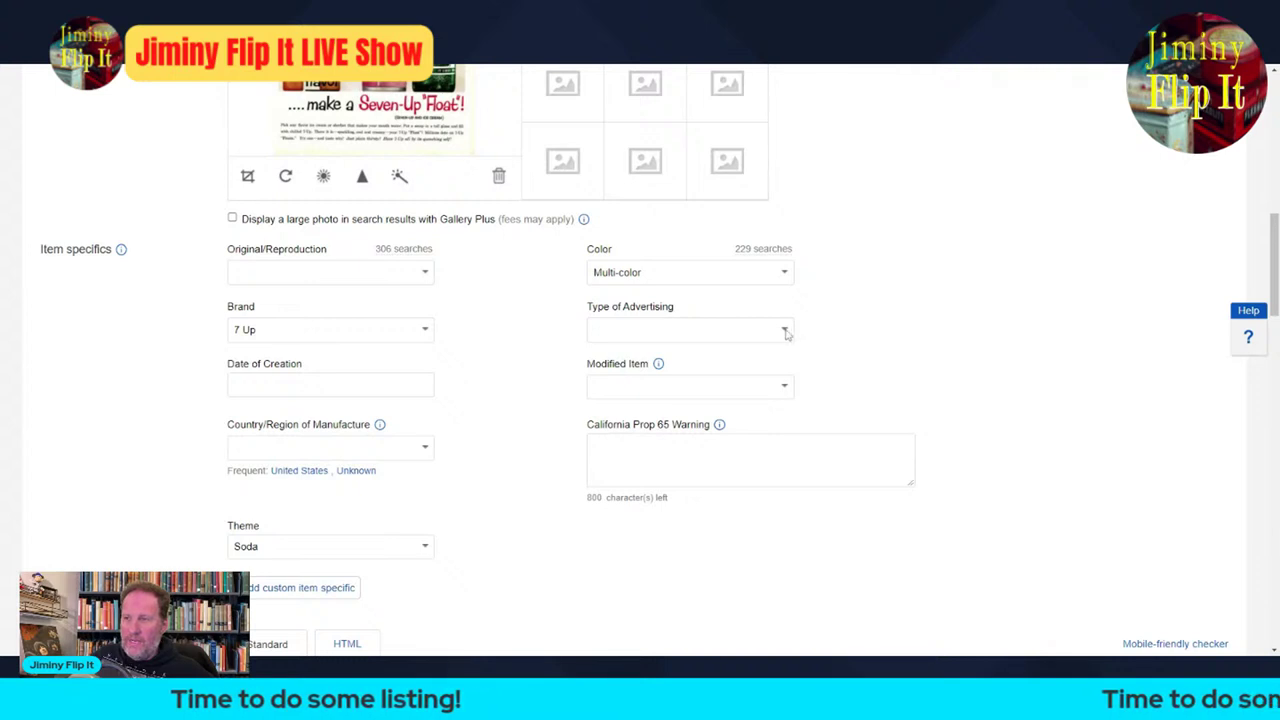
pyautogui.click(420, 279)
pyautogui.click(354, 298)
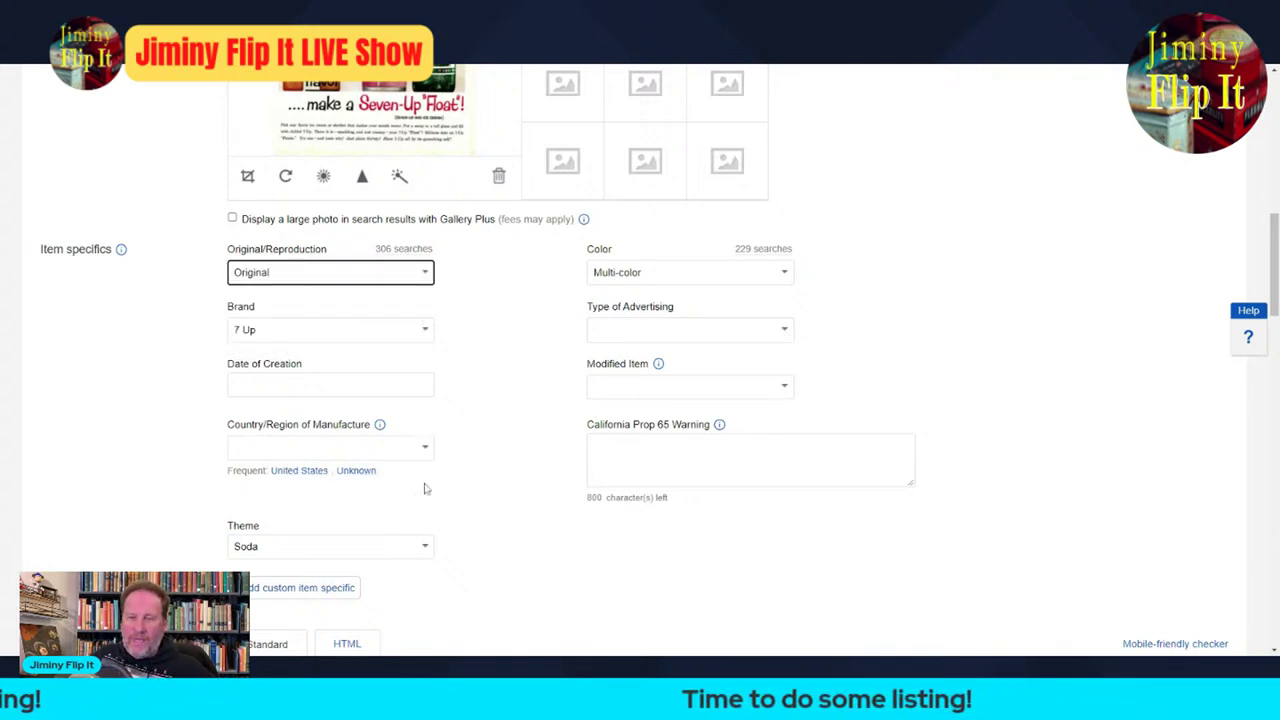
pyautogui.click(303, 471)
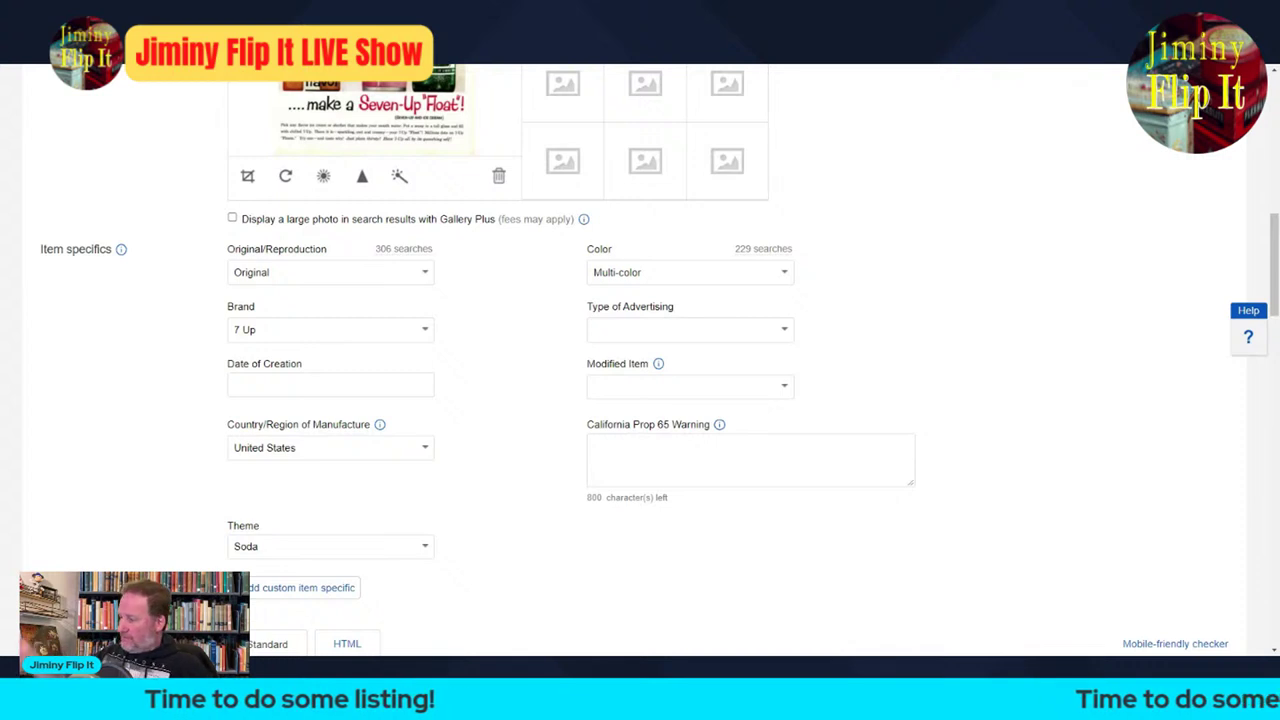
# Enter Date of Creation 1961, Type of Advertising 'Print Ad' and Modified Item 'No'
pyautogui.click(330, 385)
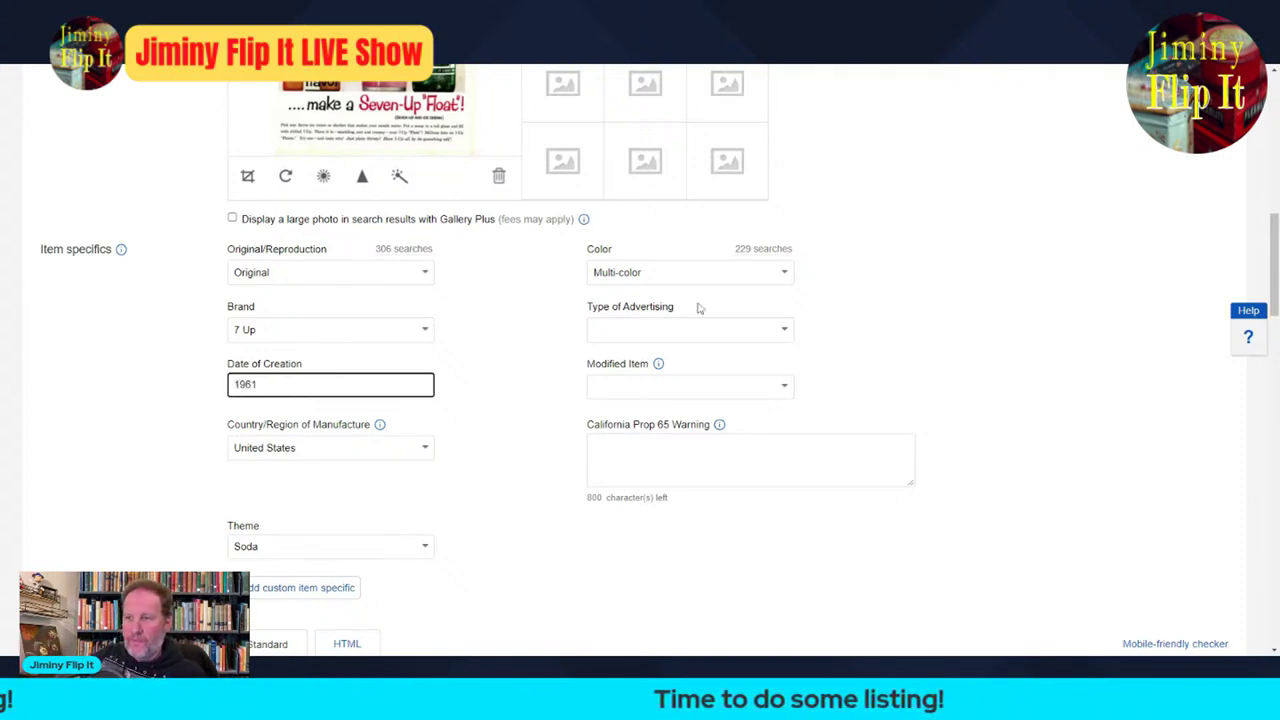
pyautogui.click(660, 330)
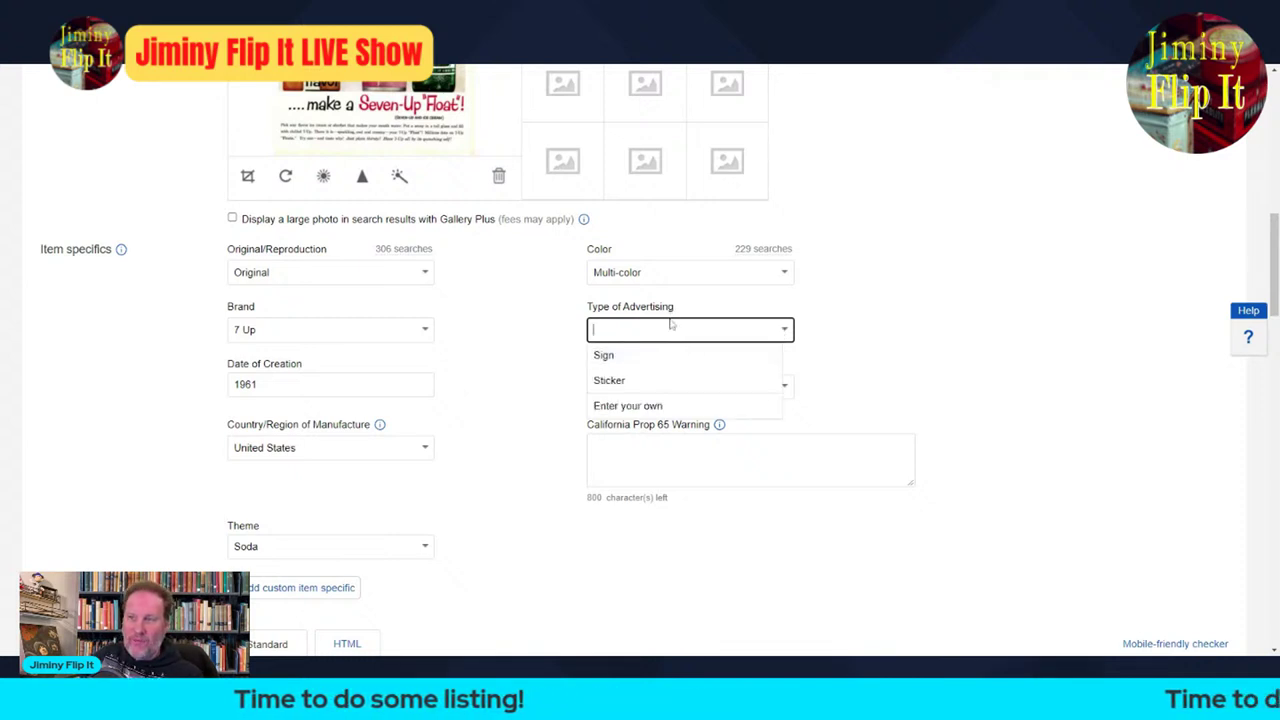
pyautogui.write('Print Ad')
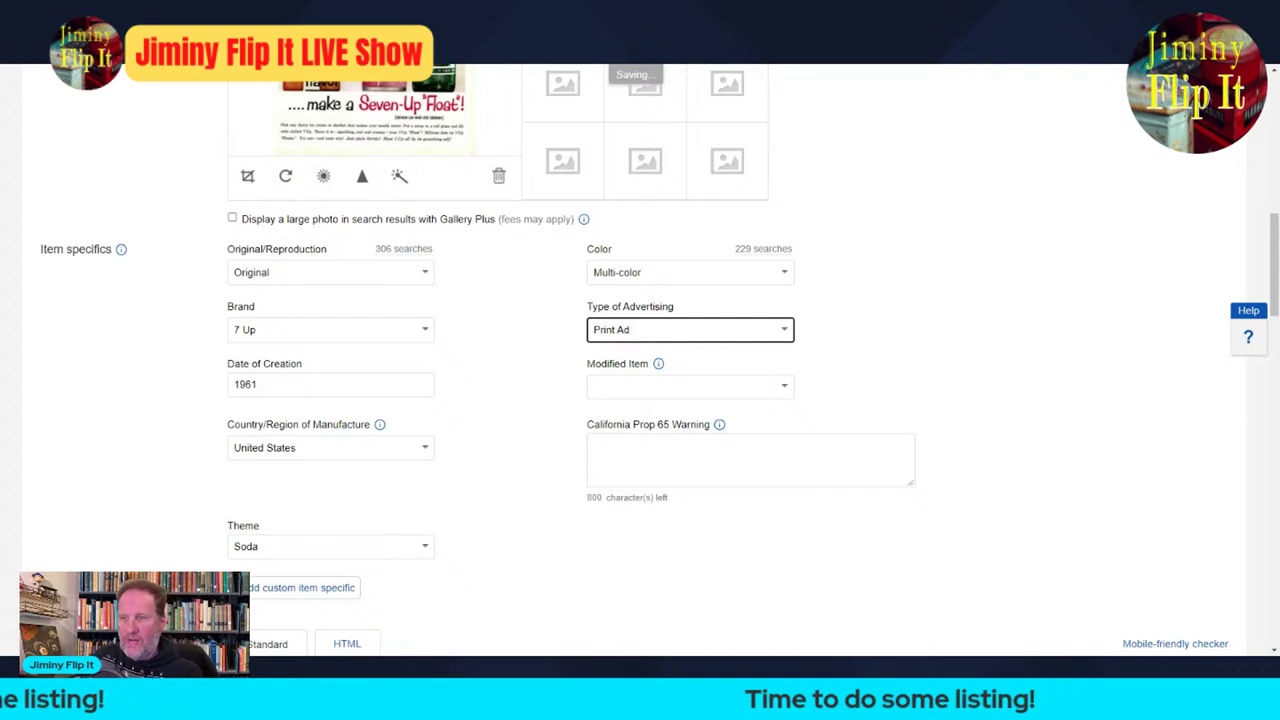
pyautogui.click(690, 386)
pyautogui.write('No')
pyautogui.click(1130, 399)
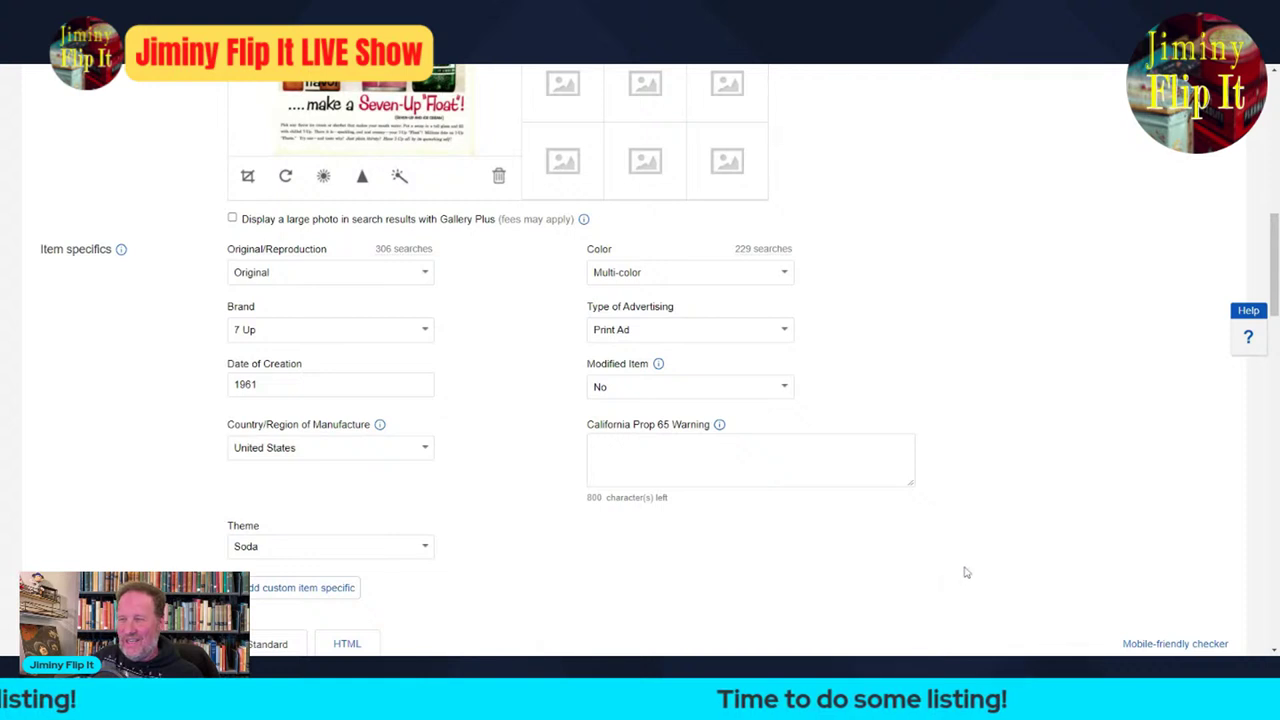
pyautogui.scroll(3, 935, 460)
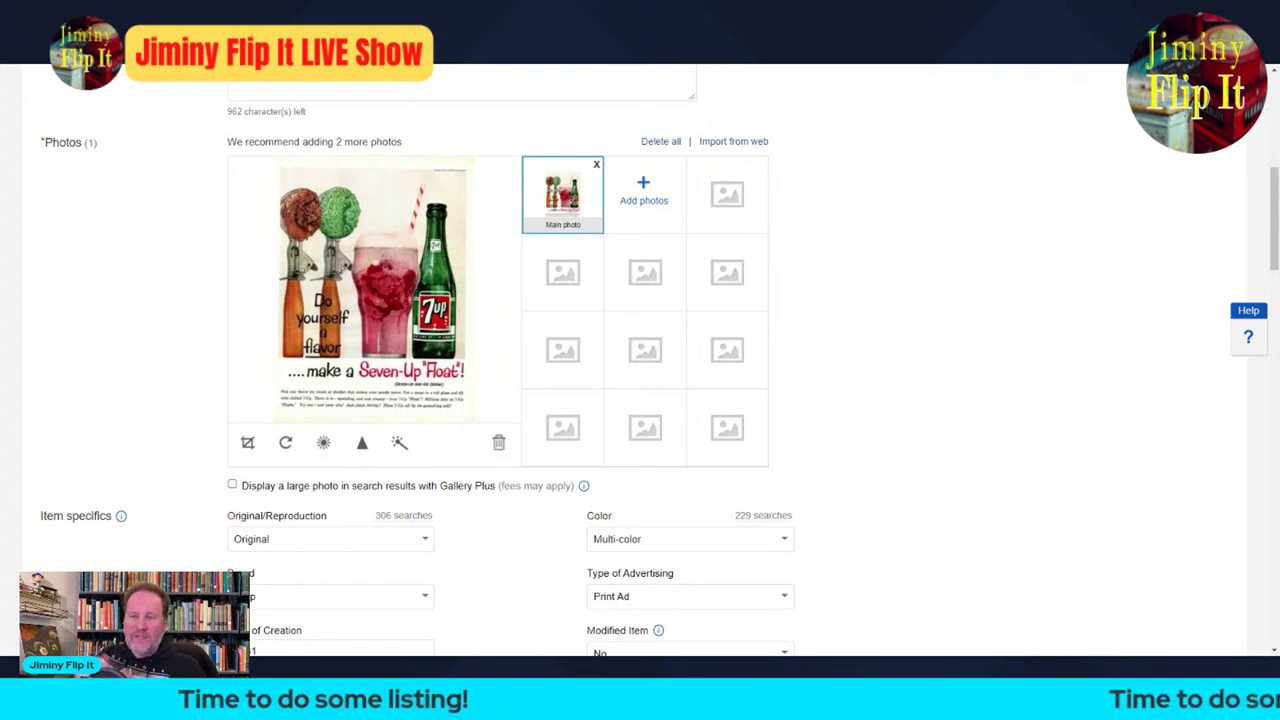
pyautogui.scroll(-3, 880, 386)
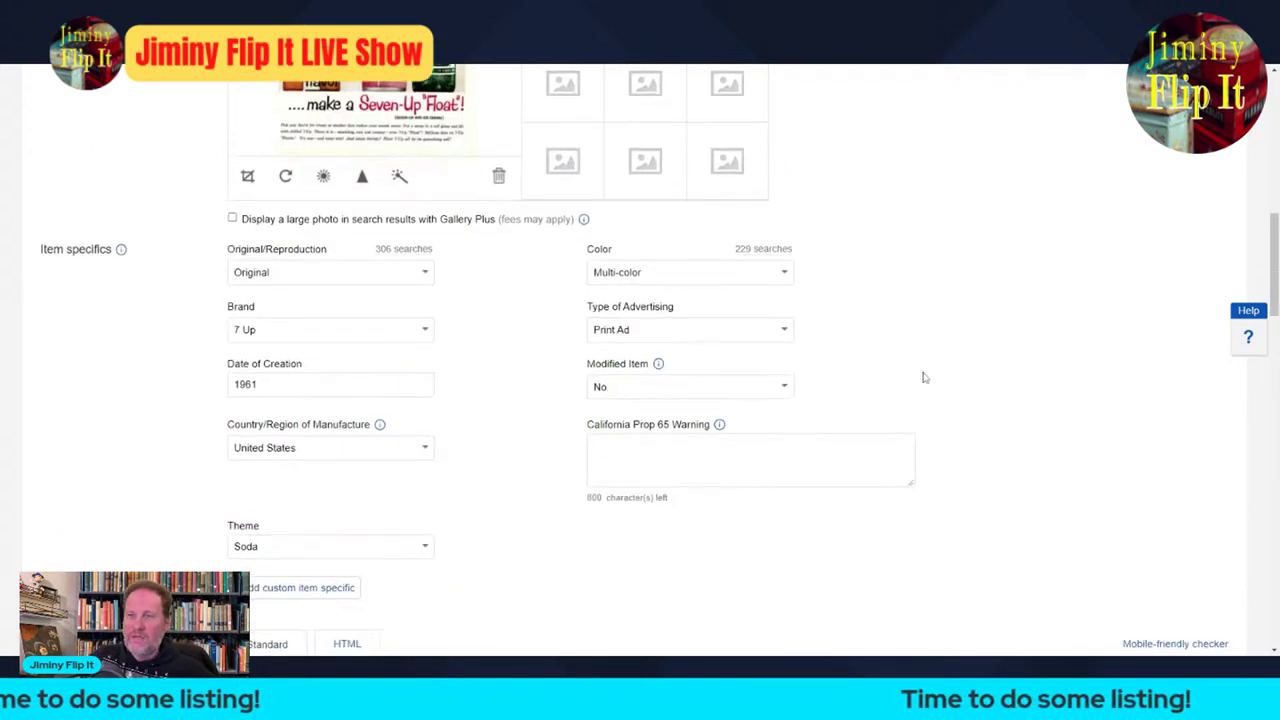
pyautogui.scroll(1, 1012, 352)
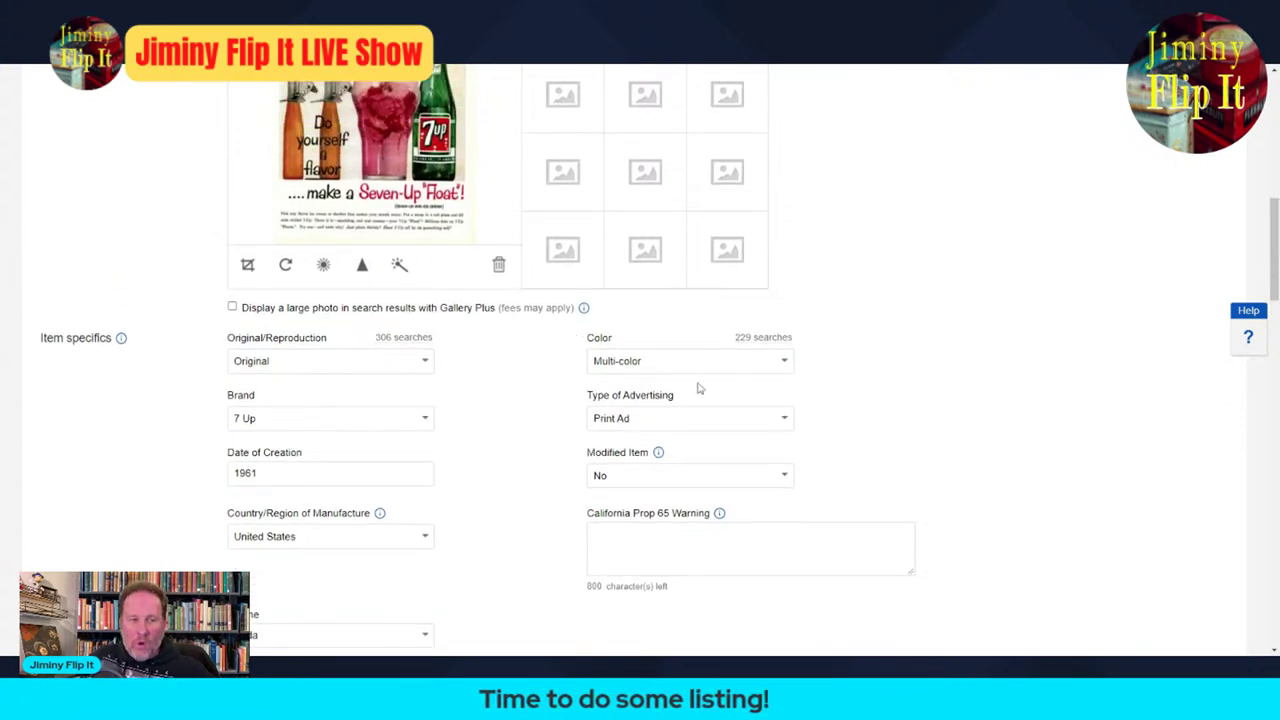
pyautogui.scroll(7, 1276, 245)
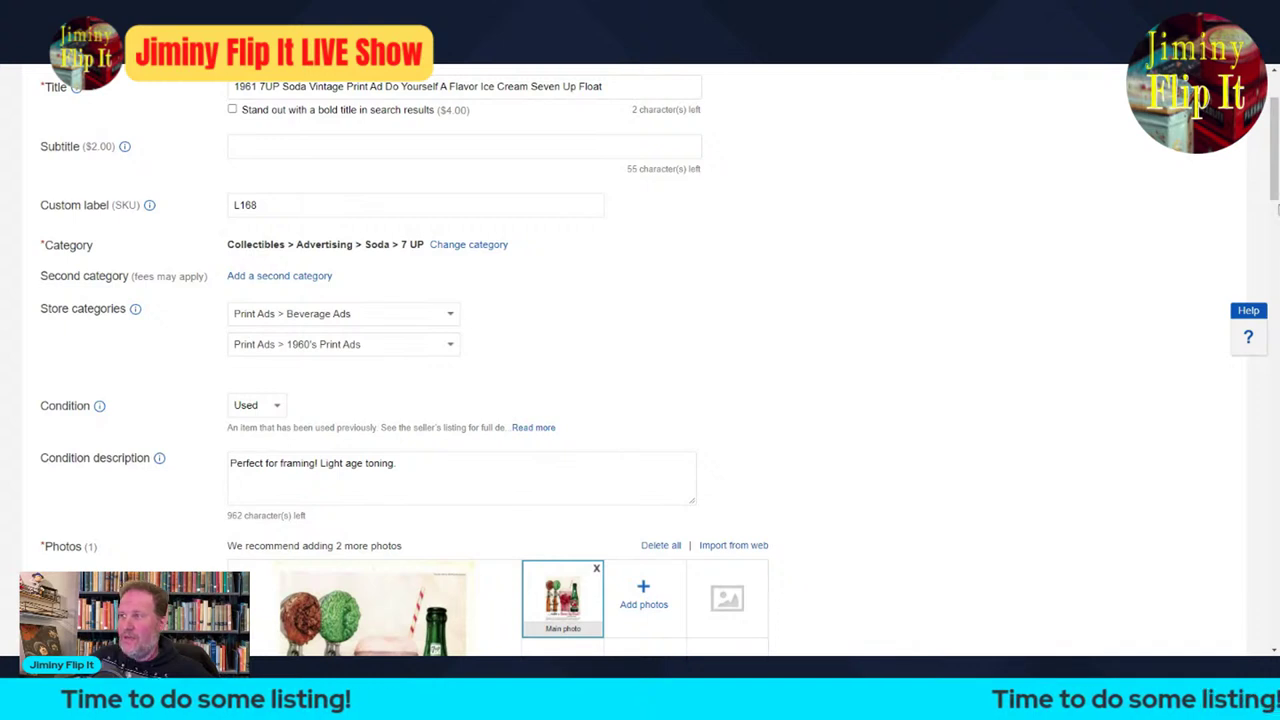
pyautogui.scroll(-2, 1274, 225)
pyautogui.scroll(-2, 1117, 455)
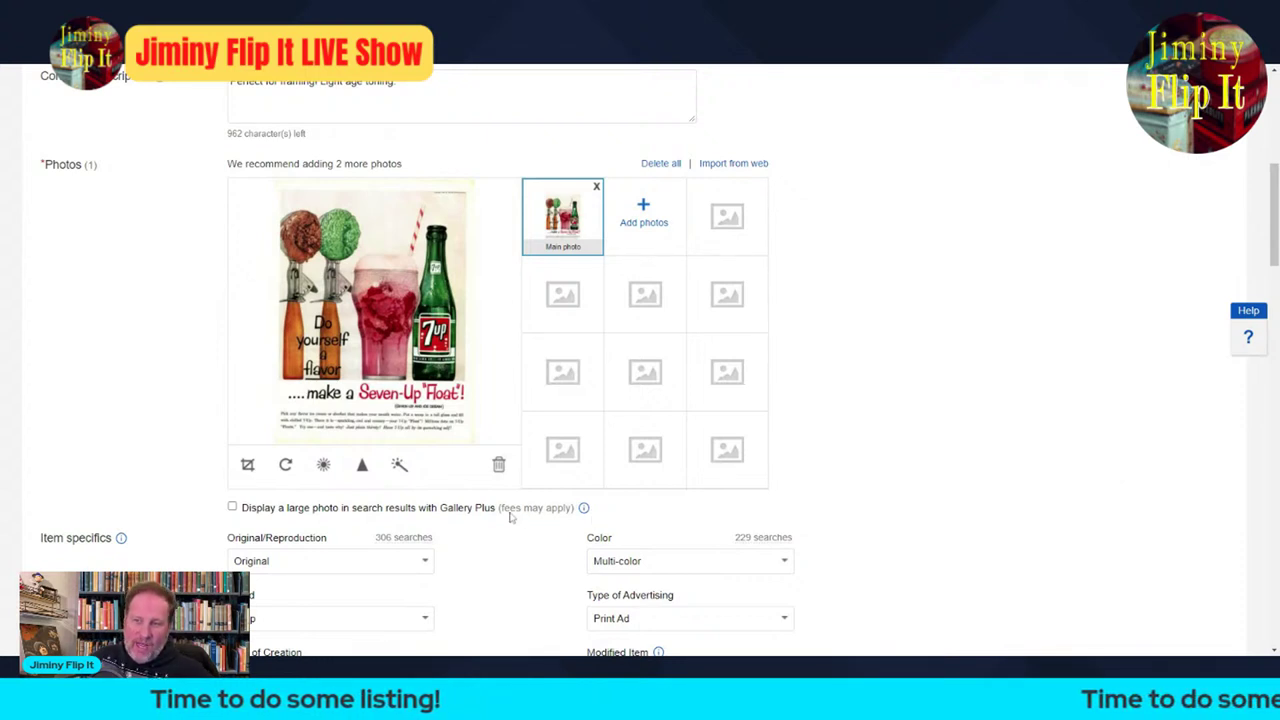
pyautogui.click(510, 514)
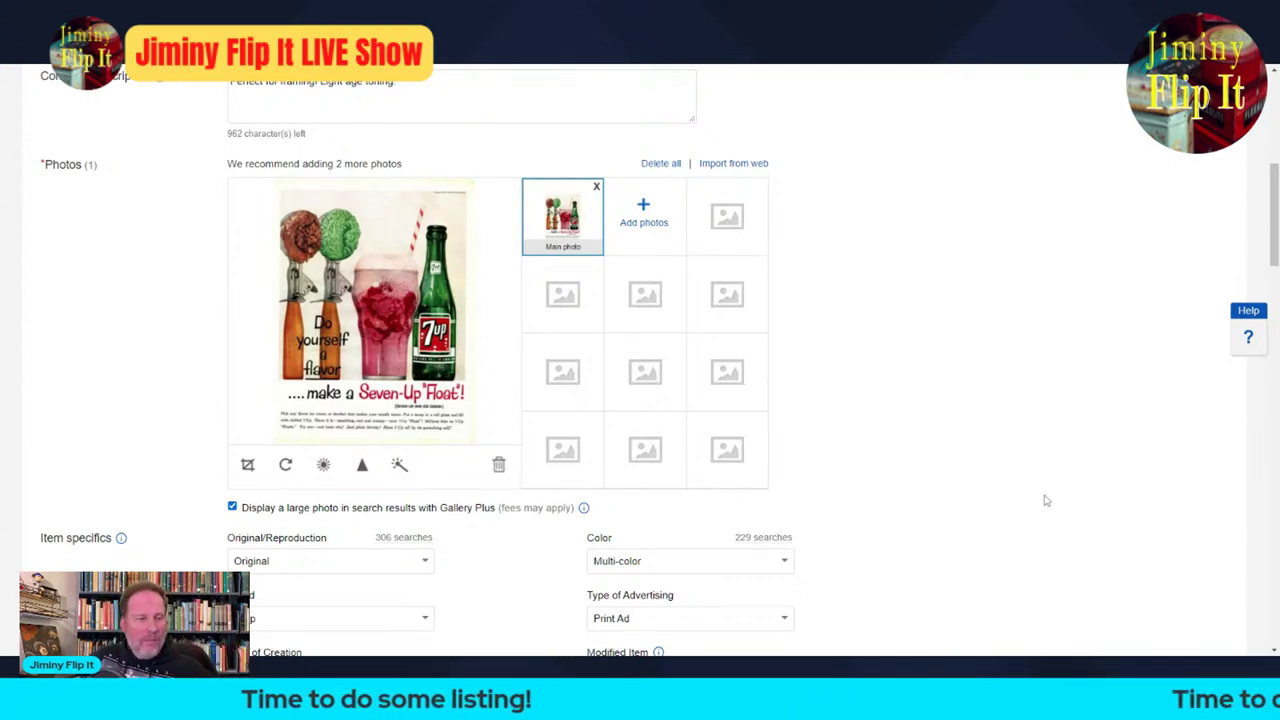
pyautogui.click(232, 507)
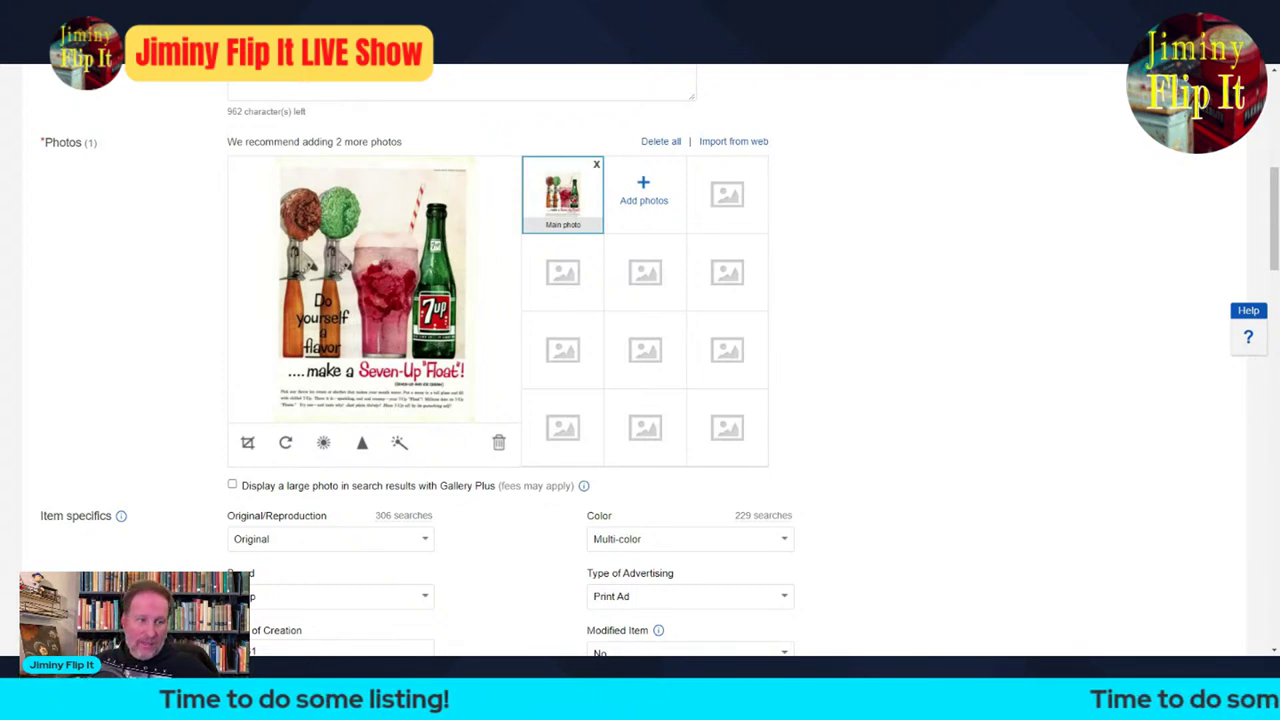
pyautogui.scroll(3, 1043, 457)
pyautogui.scroll(-3, 1043, 457)
pyautogui.scroll(5, 1041, 455)
pyautogui.scroll(-3, 1040, 458)
pyautogui.scroll(-6, 1041, 458)
pyautogui.scroll(2, 1040, 455)
pyautogui.scroll(-2, 1041, 458)
pyautogui.scroll(3, 1040, 458)
pyautogui.scroll(-8, 1043, 452)
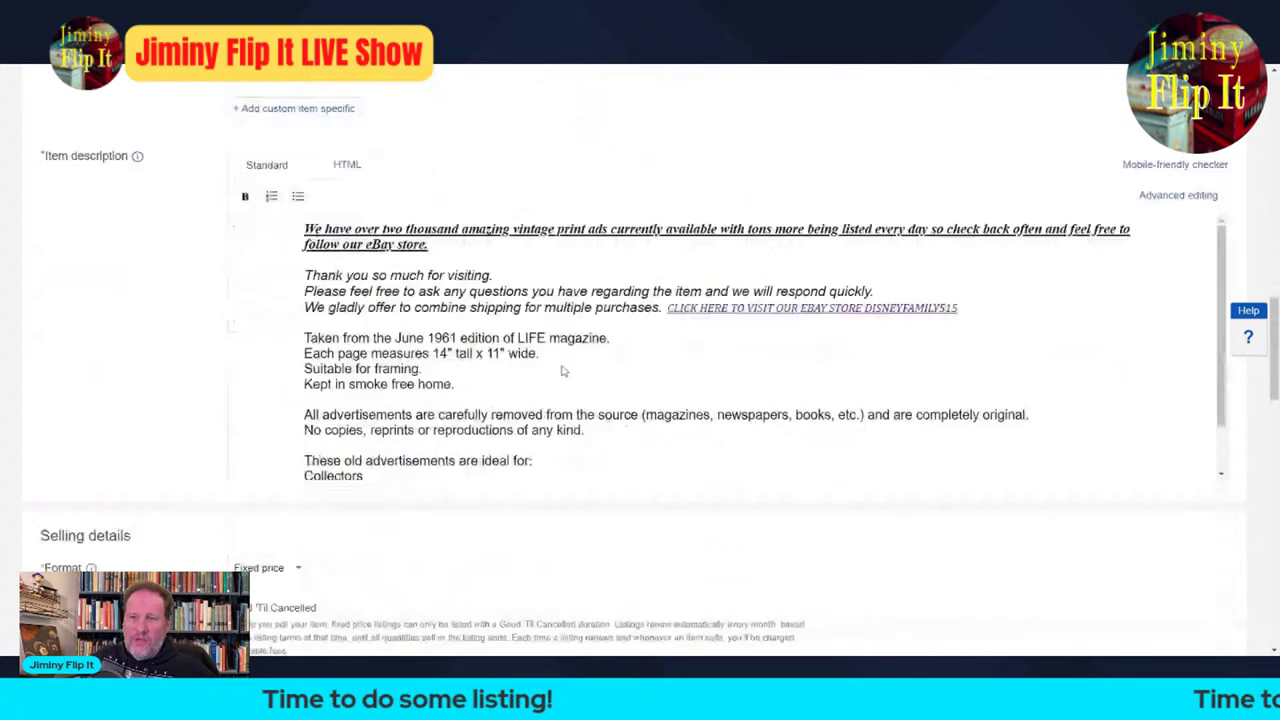
pyautogui.scroll(-8, 863, 477)
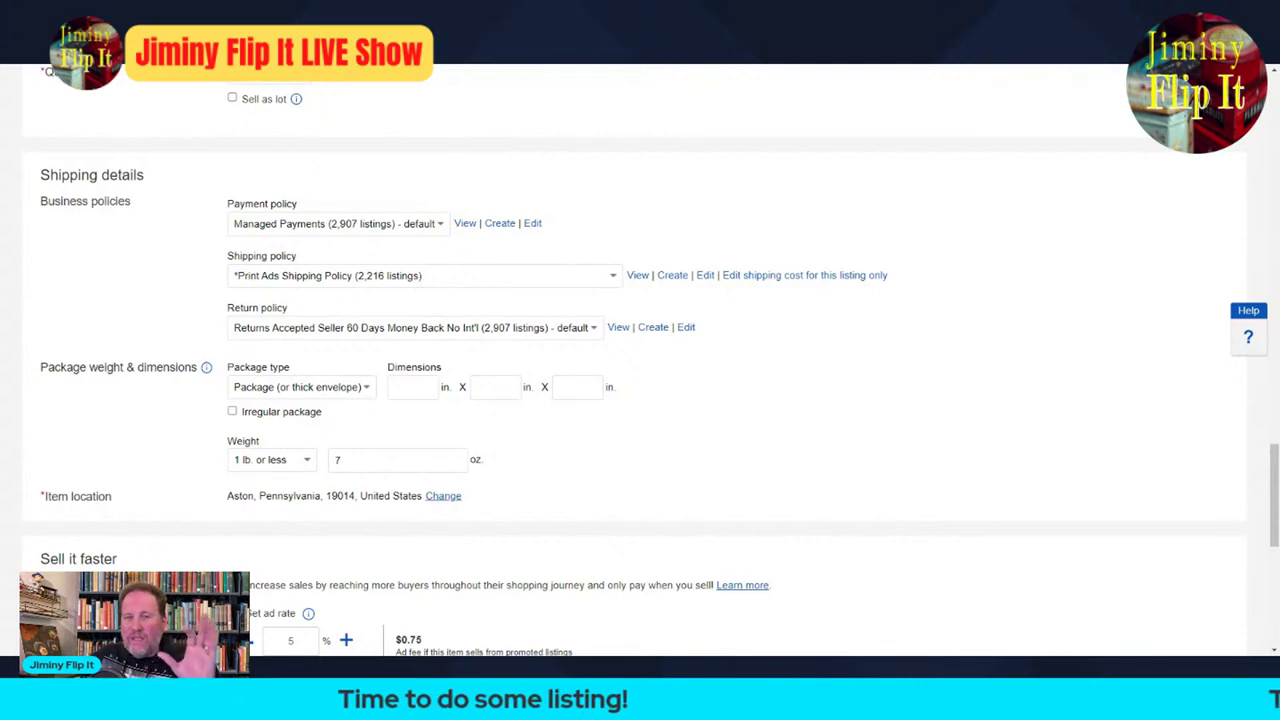
pyautogui.scroll(-3, 1011, 571)
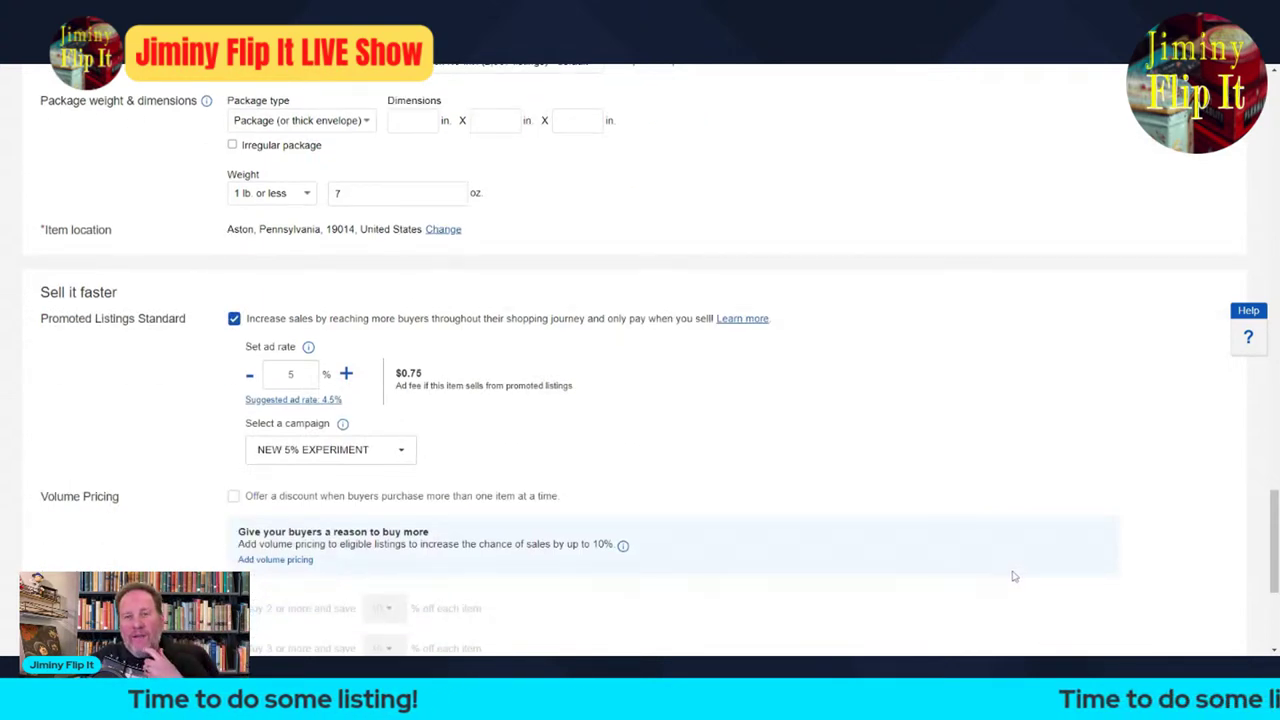
pyautogui.scroll(8, 1013, 572)
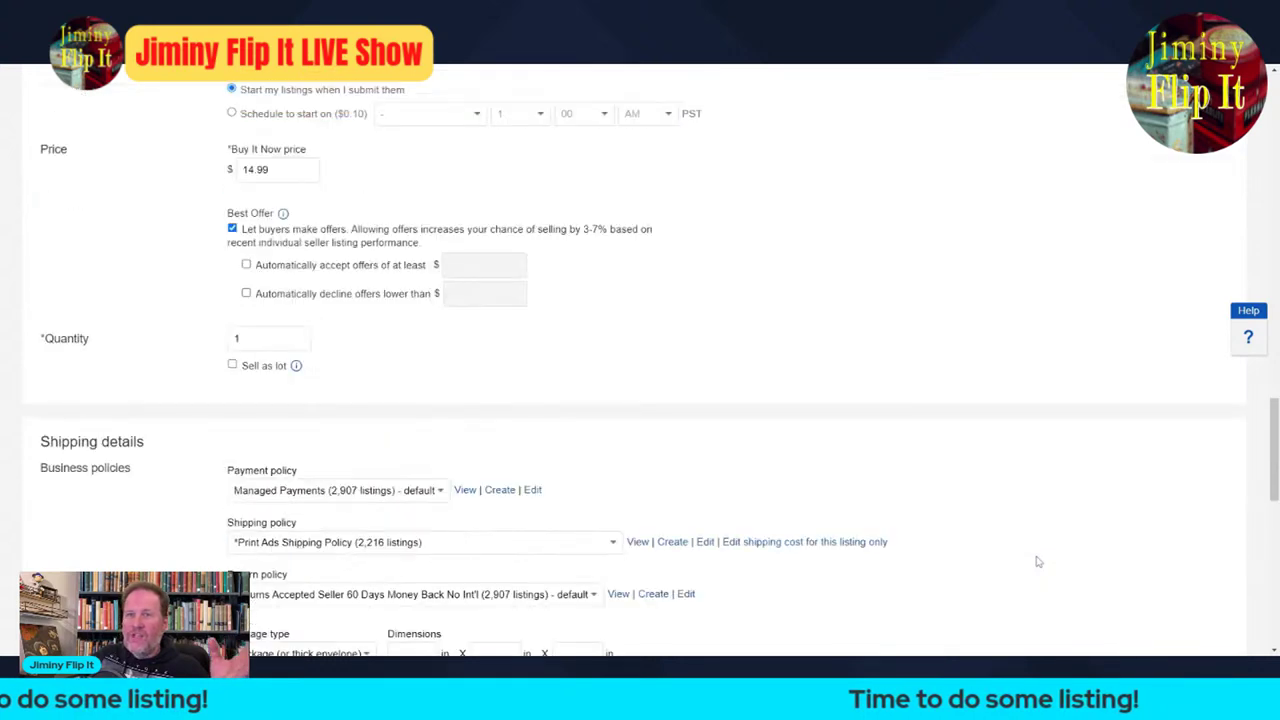
pyautogui.scroll(15, 1037, 562)
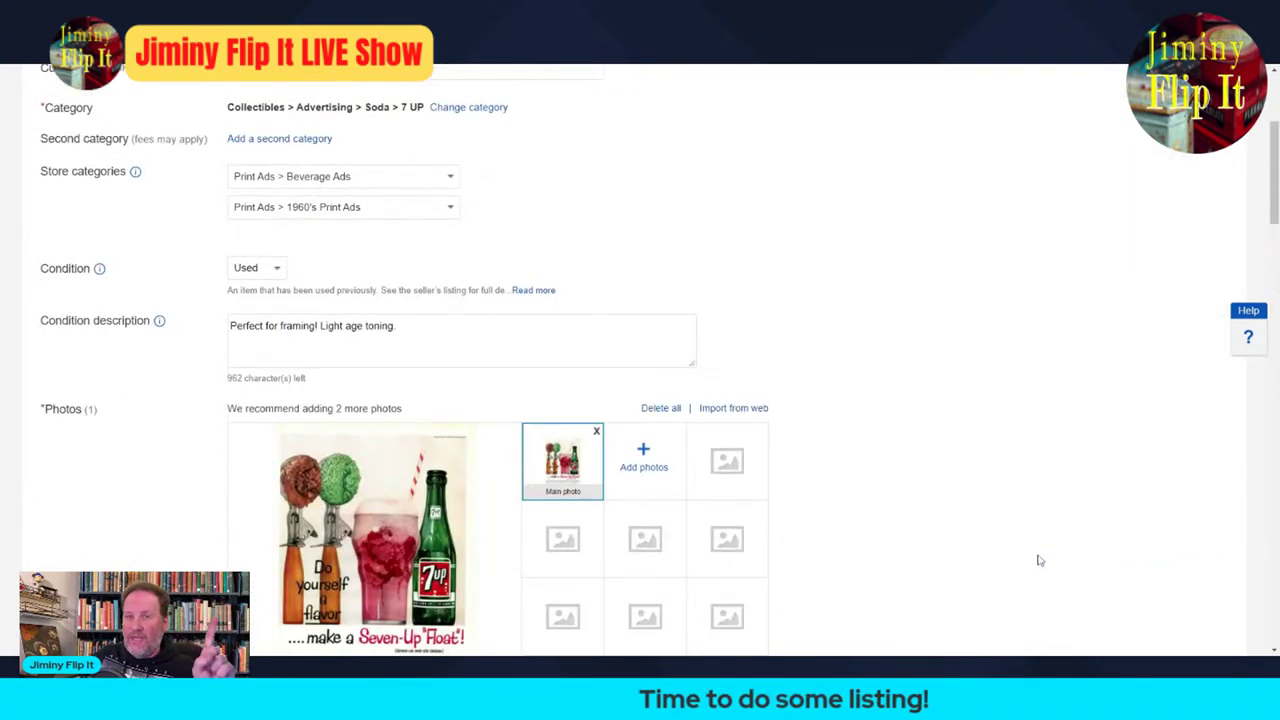
pyautogui.scroll(-5, 1040, 560)
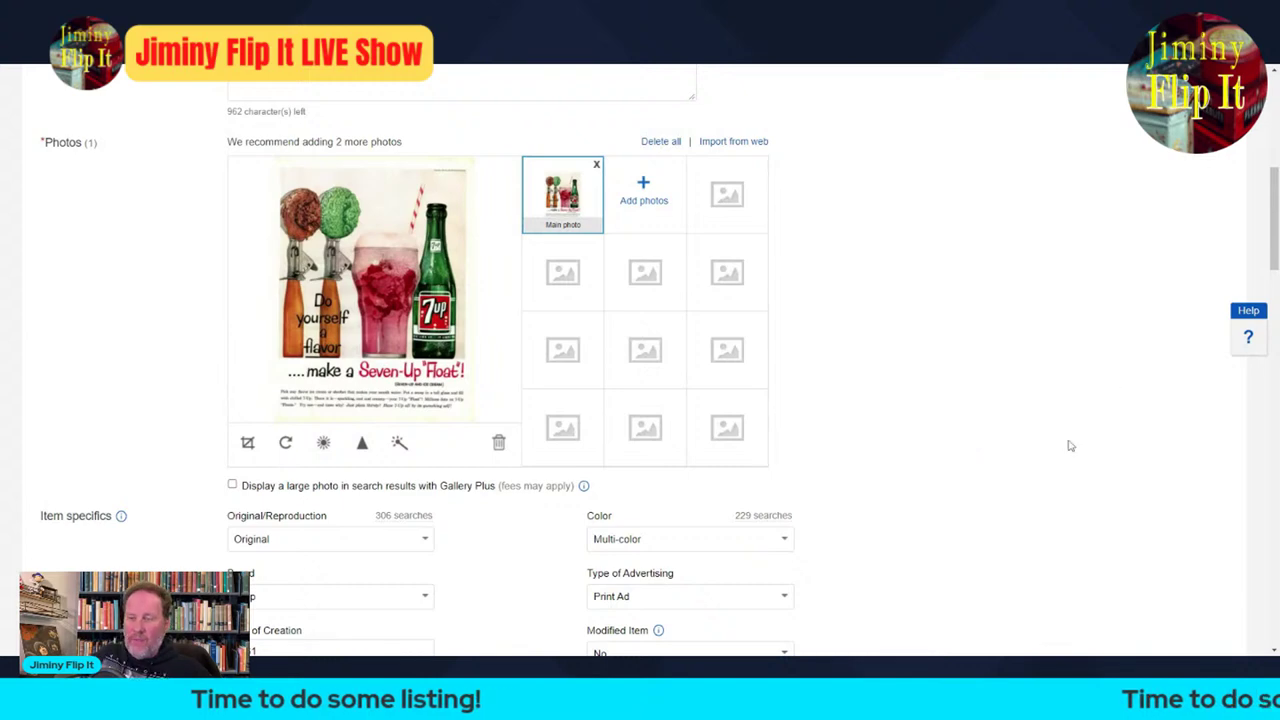
pyautogui.scroll(-3, 1076, 443)
pyautogui.scroll(5, 1076, 443)
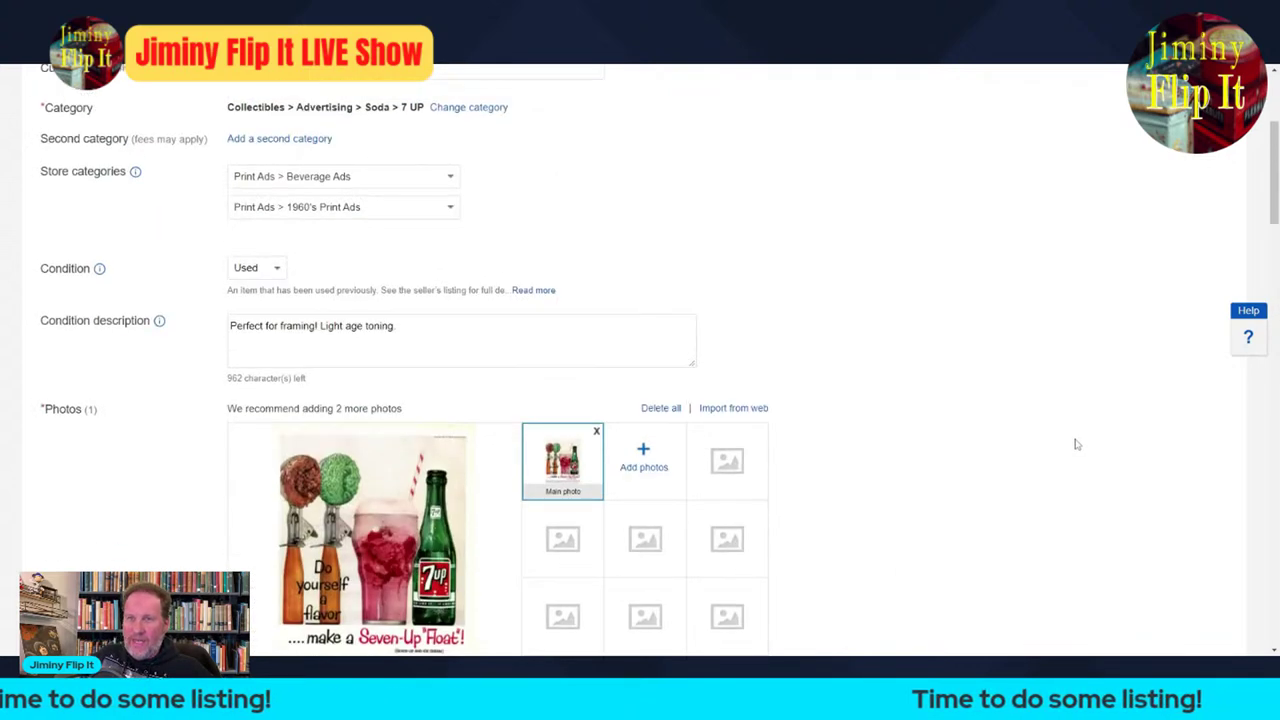
pyautogui.scroll(-3, 1076, 443)
pyautogui.scroll(-3, 1076, 443)
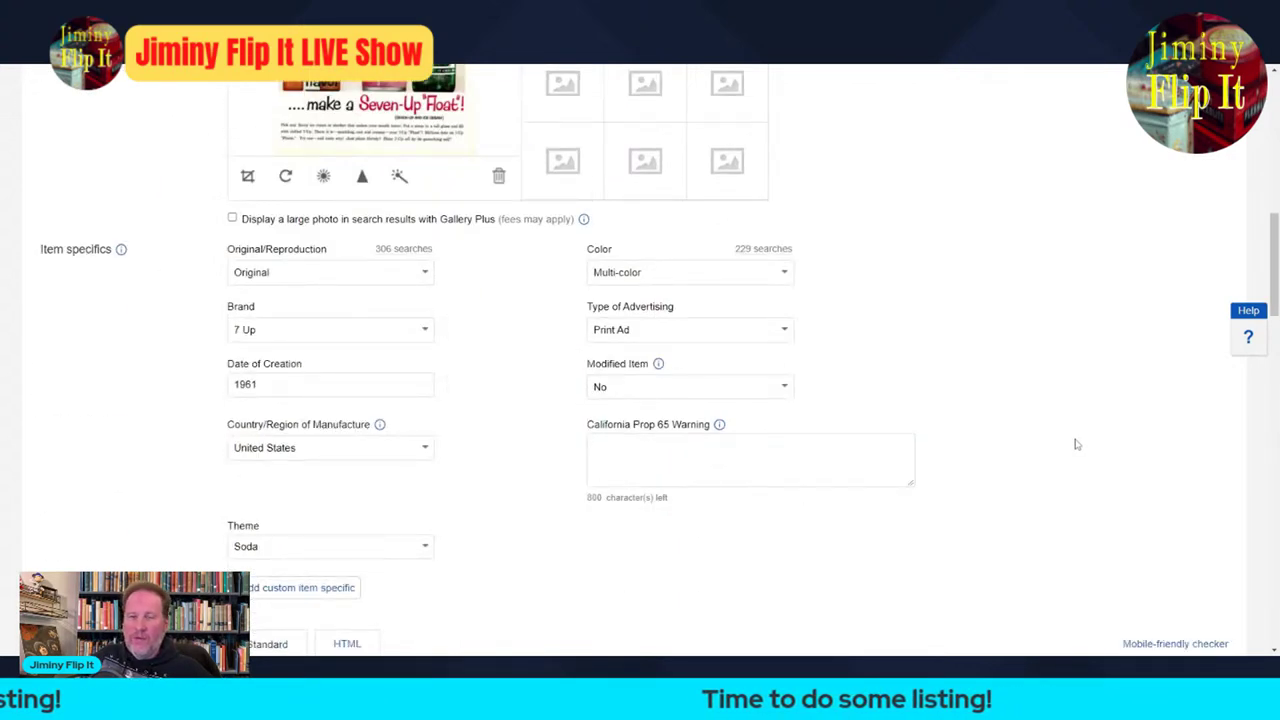
pyautogui.scroll(-10, 1092, 468)
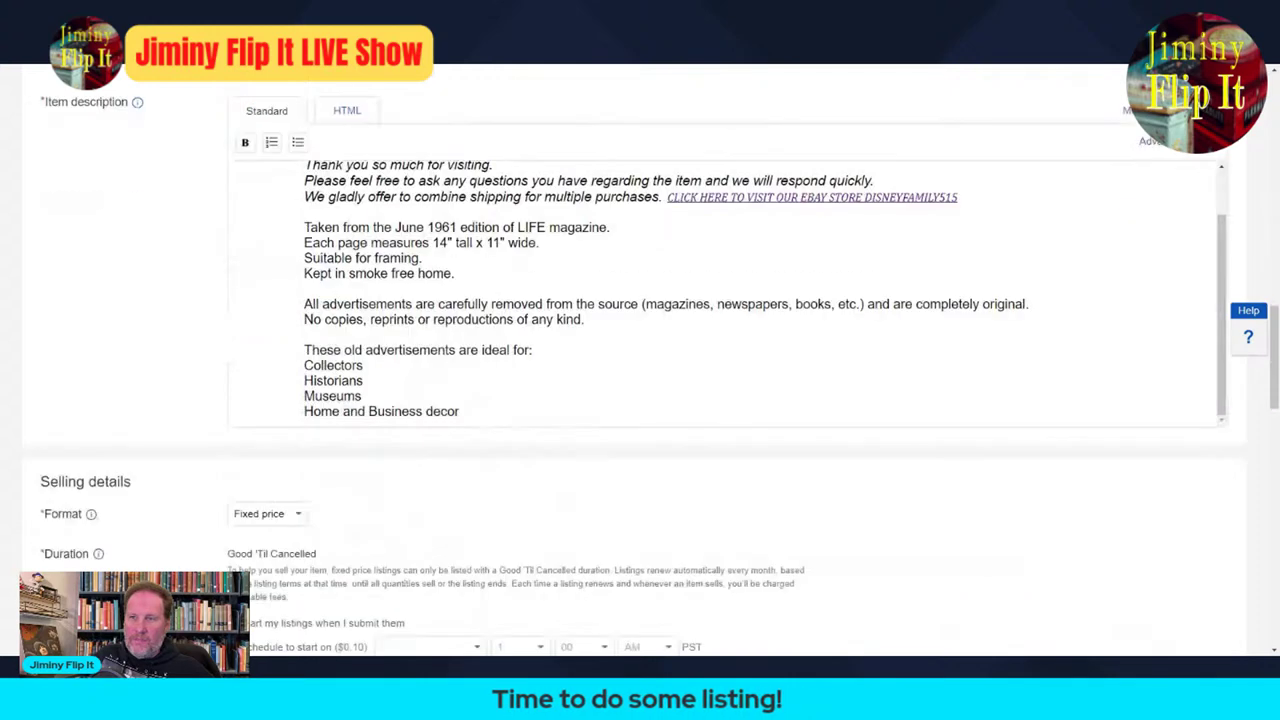
pyautogui.scroll(-3, 1000, 490)
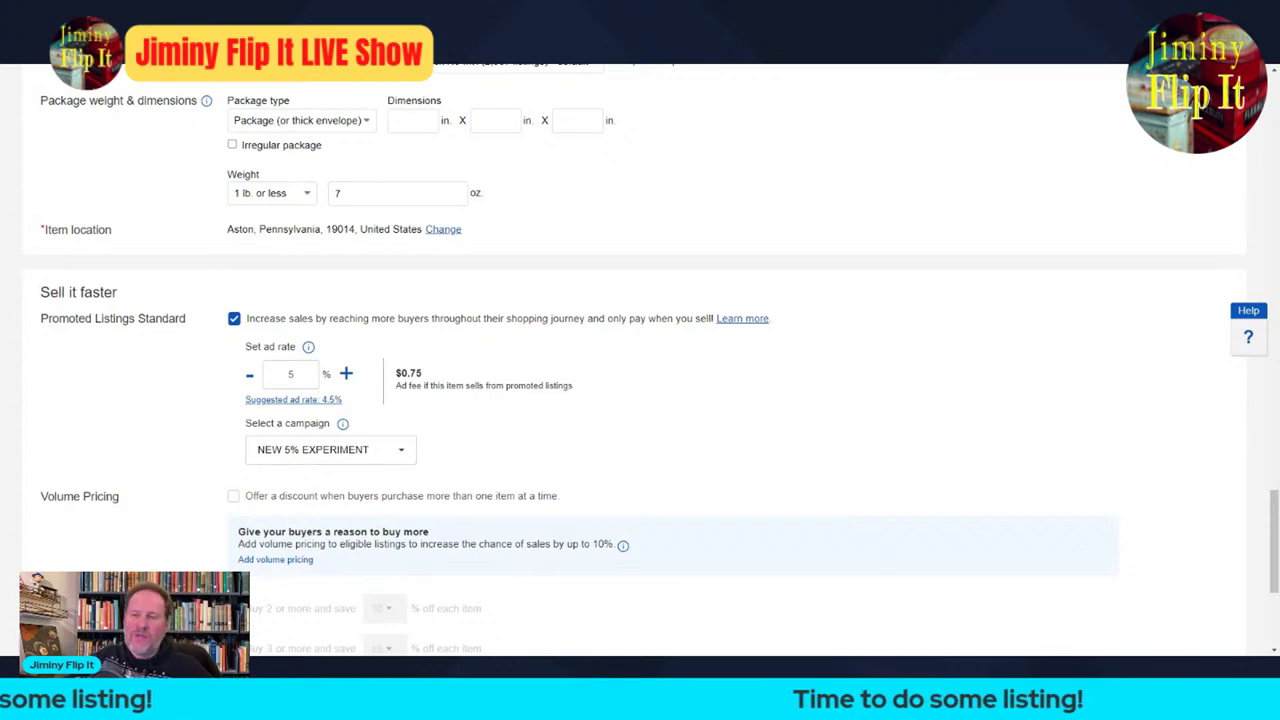
pyautogui.scroll(15, 938, 532)
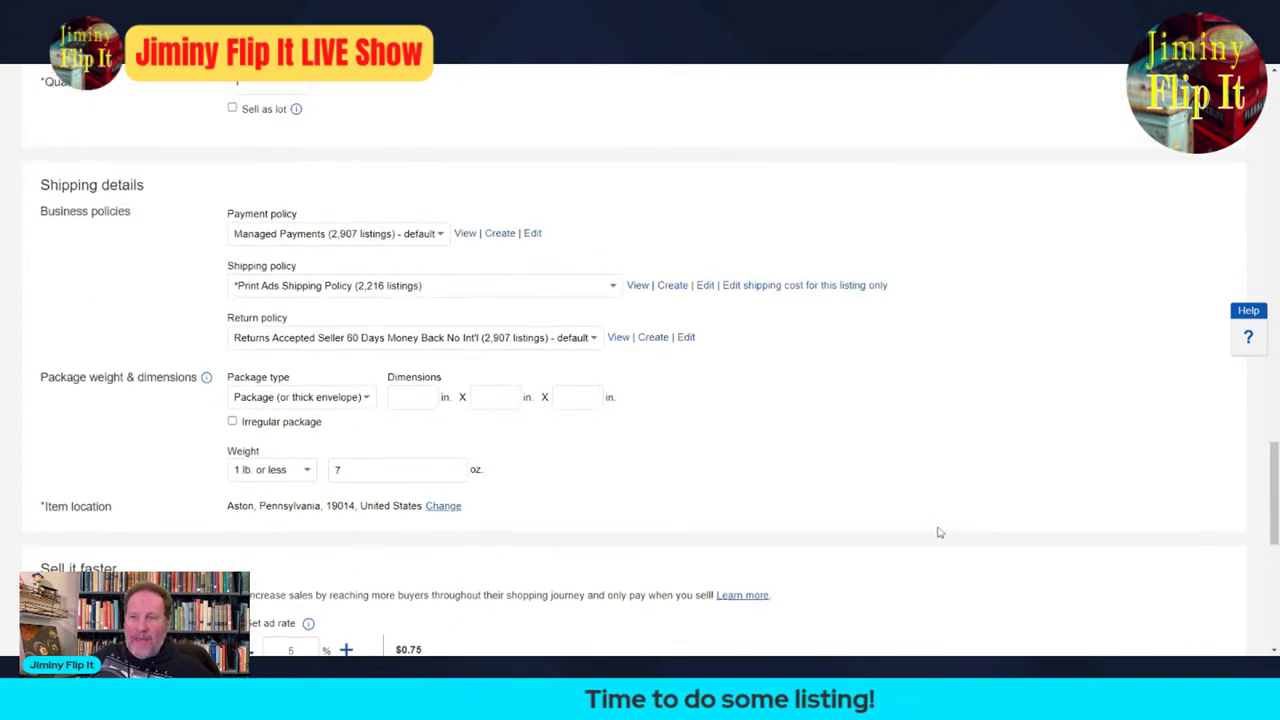
pyautogui.scroll(10, 938, 532)
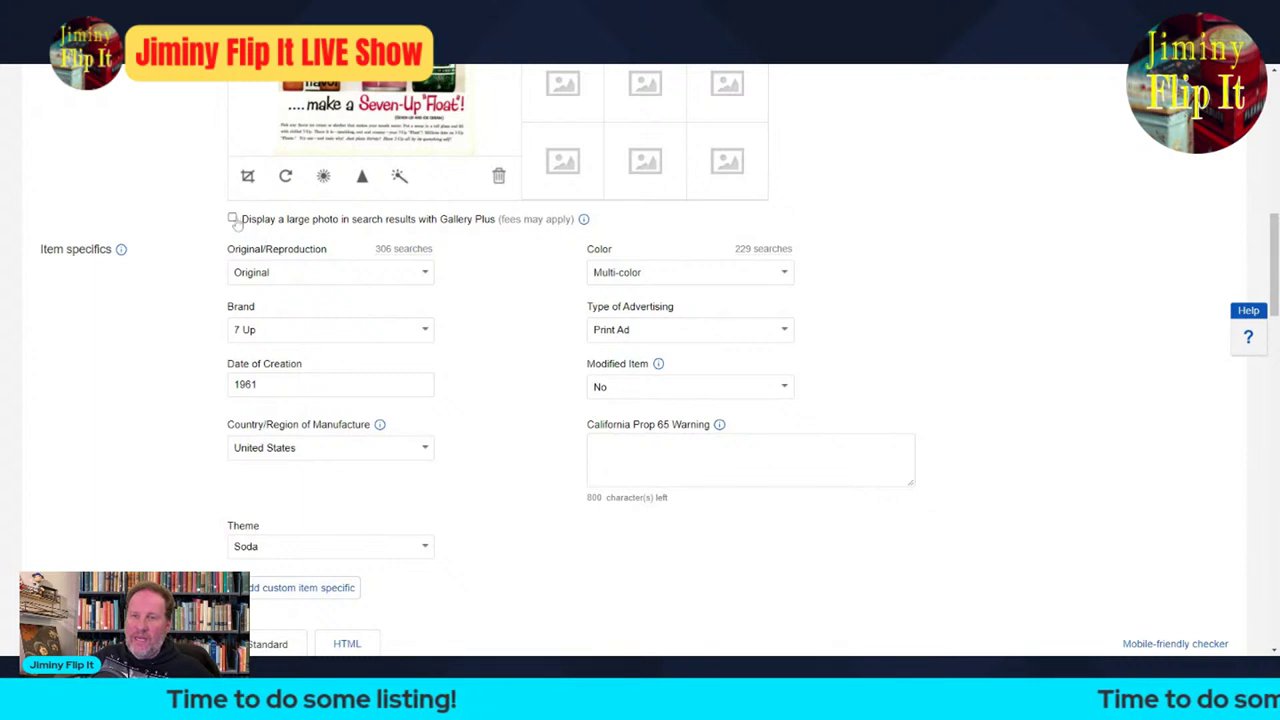
# Enable the Gallery Plus large search photos option for the listing
pyautogui.click(232, 218)
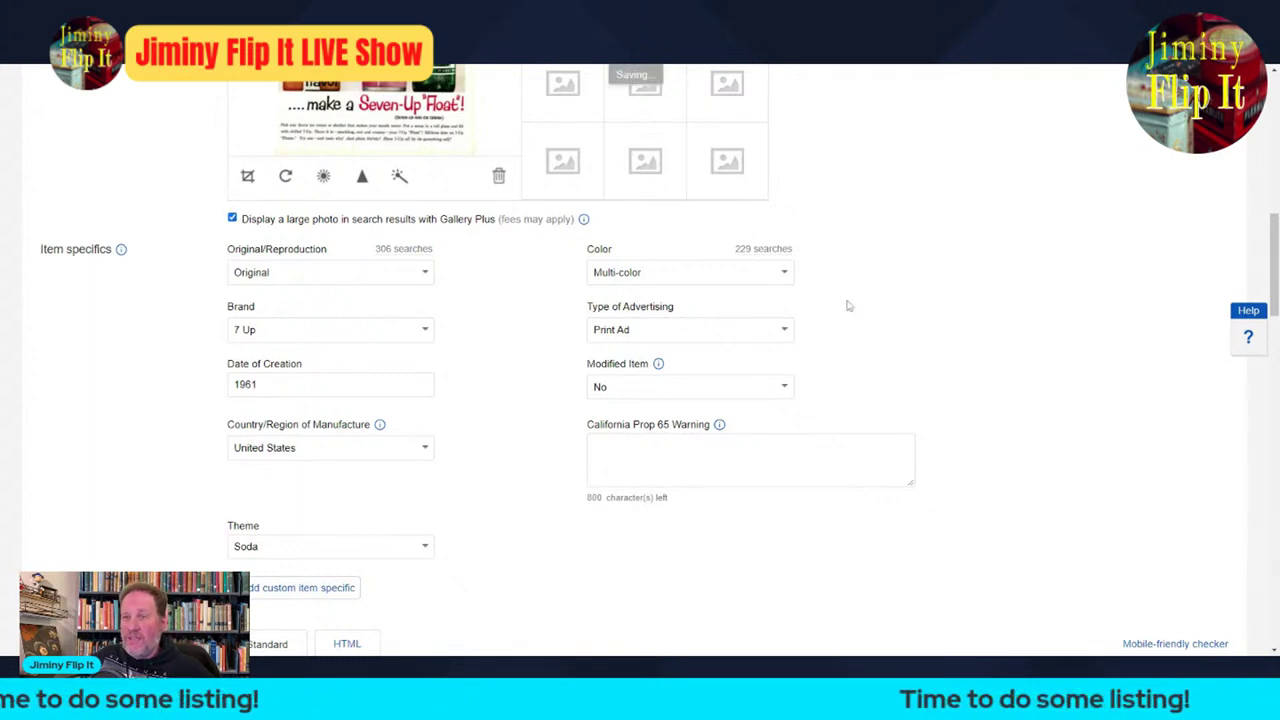
pyautogui.click(584, 220)
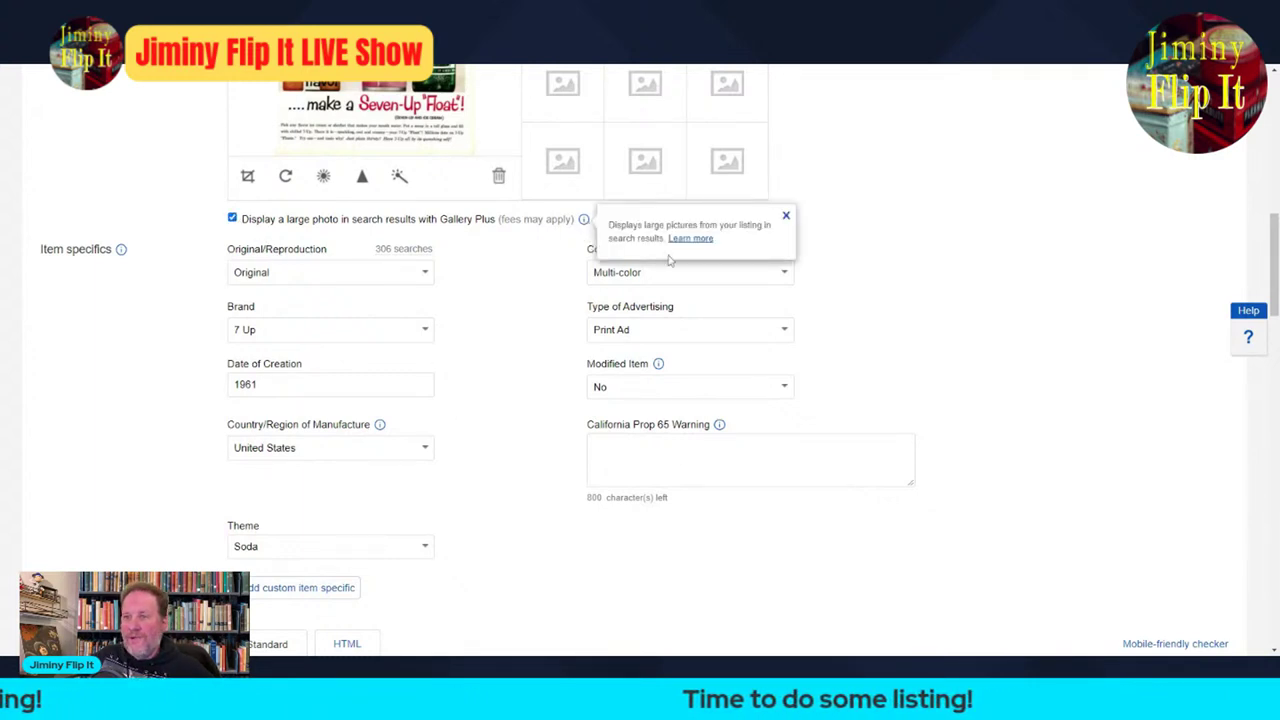
pyautogui.click(800, 224)
# Submit the 7 Up print ad listing with List it
pyautogui.scroll(-3, 1116, 496)
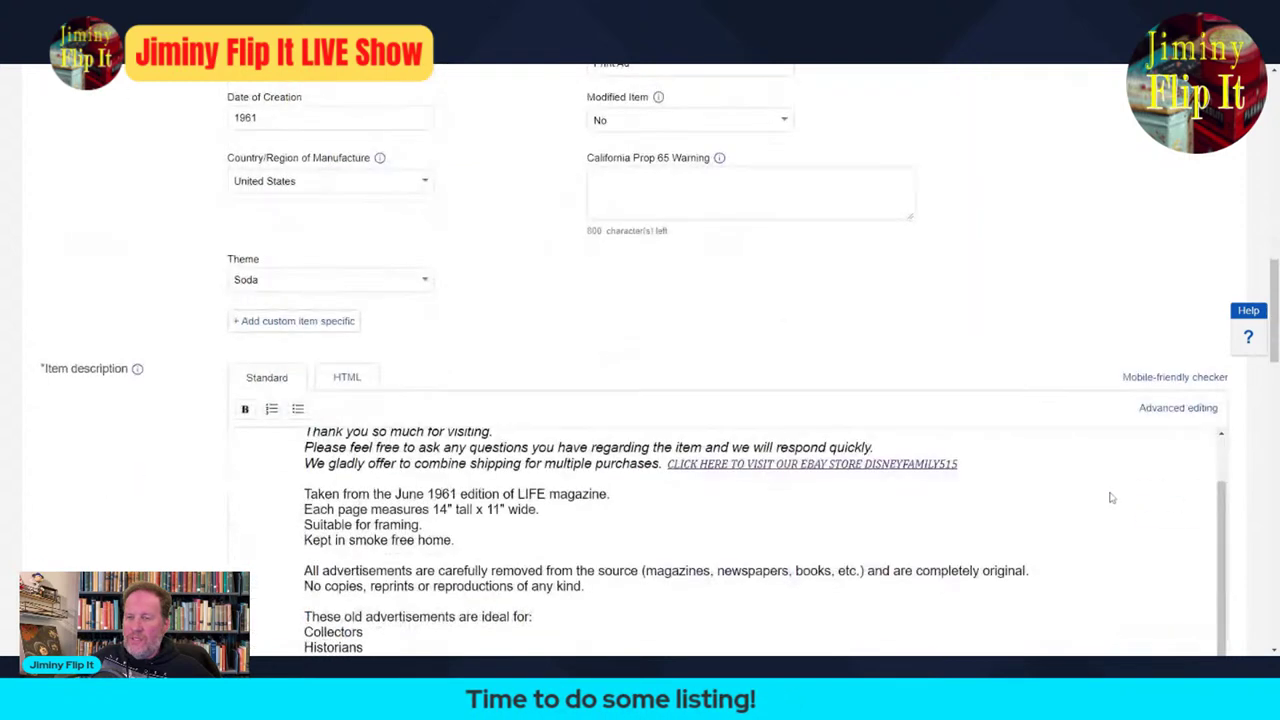
pyautogui.scroll(-15, 1112, 480)
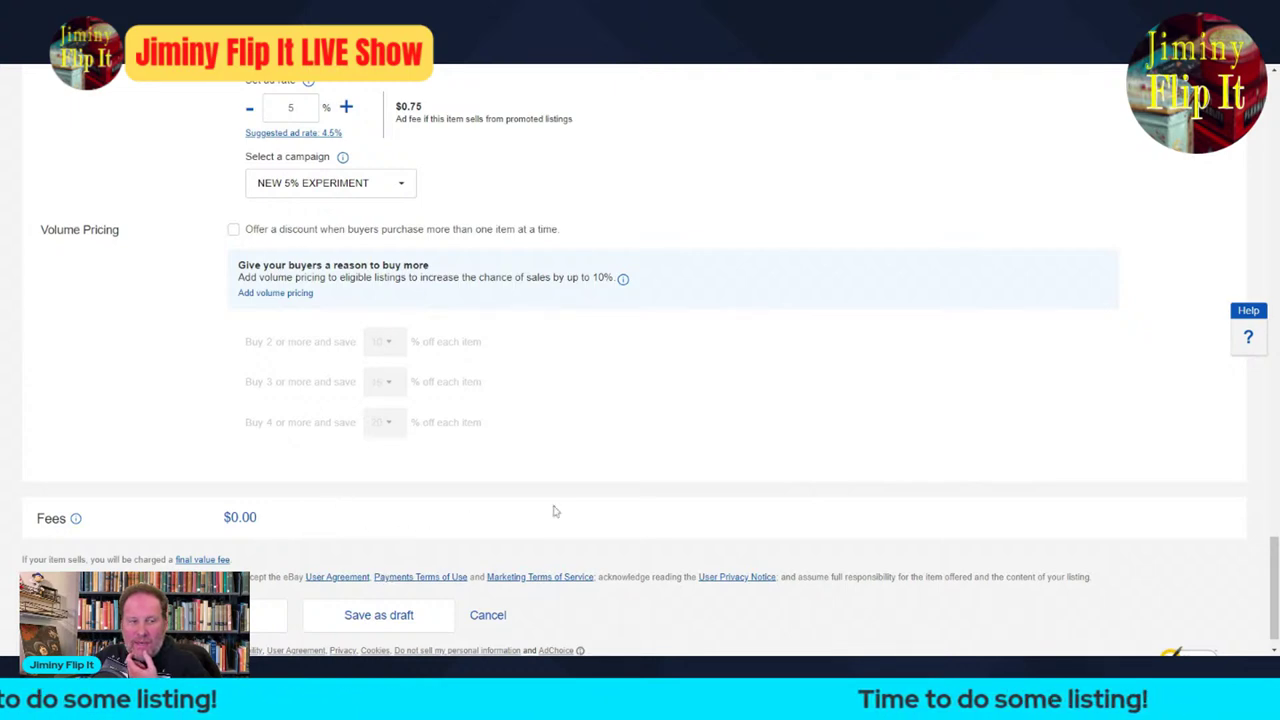
pyautogui.scroll(10, 586, 509)
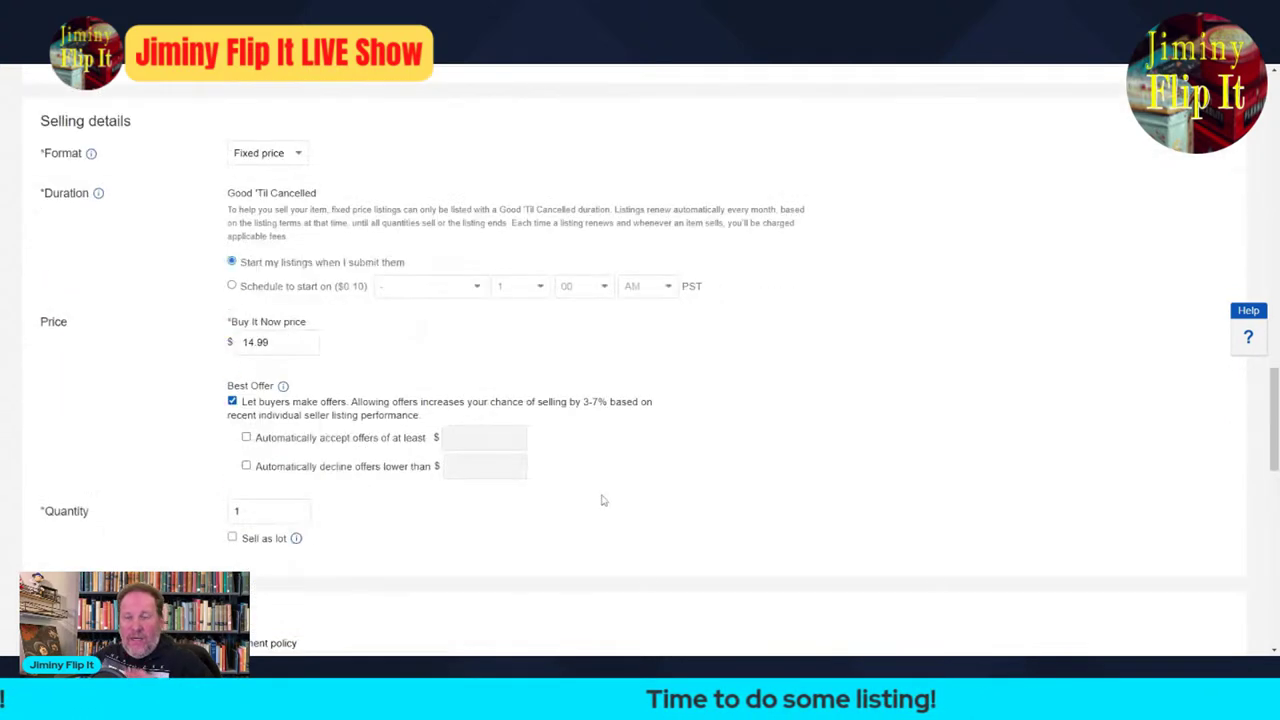
pyautogui.scroll(-4, 600, 500)
pyautogui.scroll(-6, 605, 506)
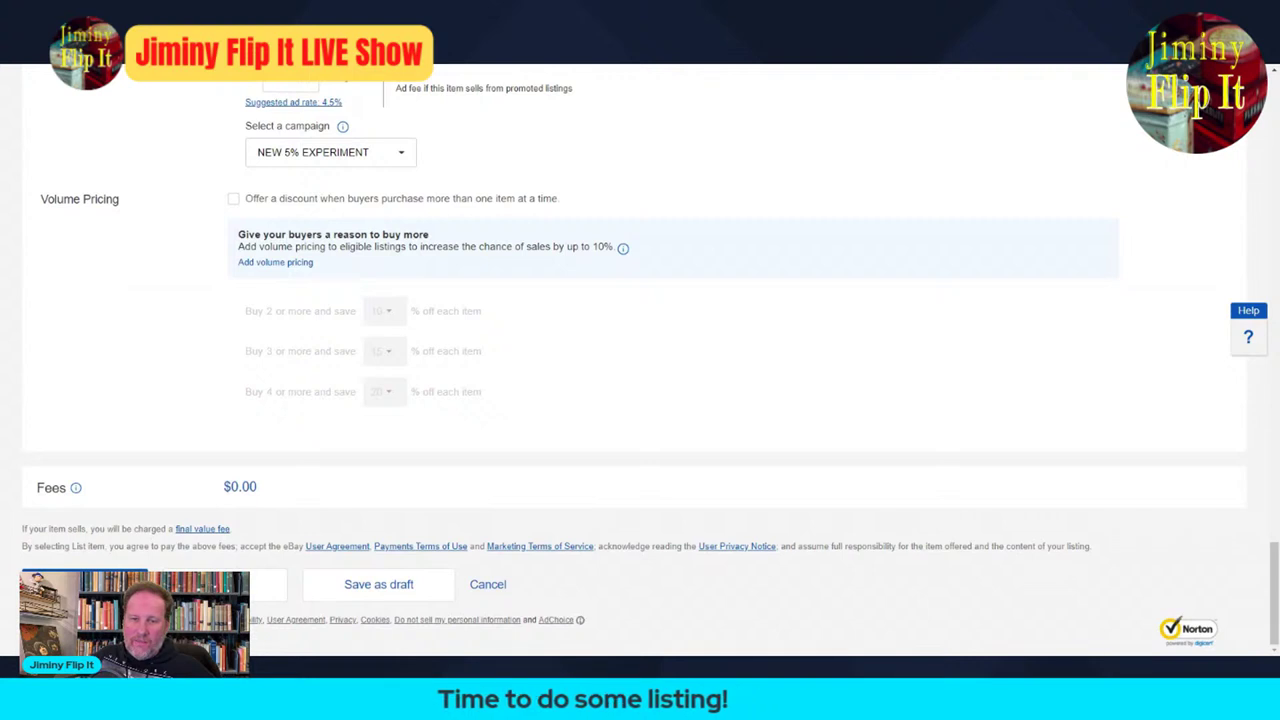
pyautogui.click(190, 584)
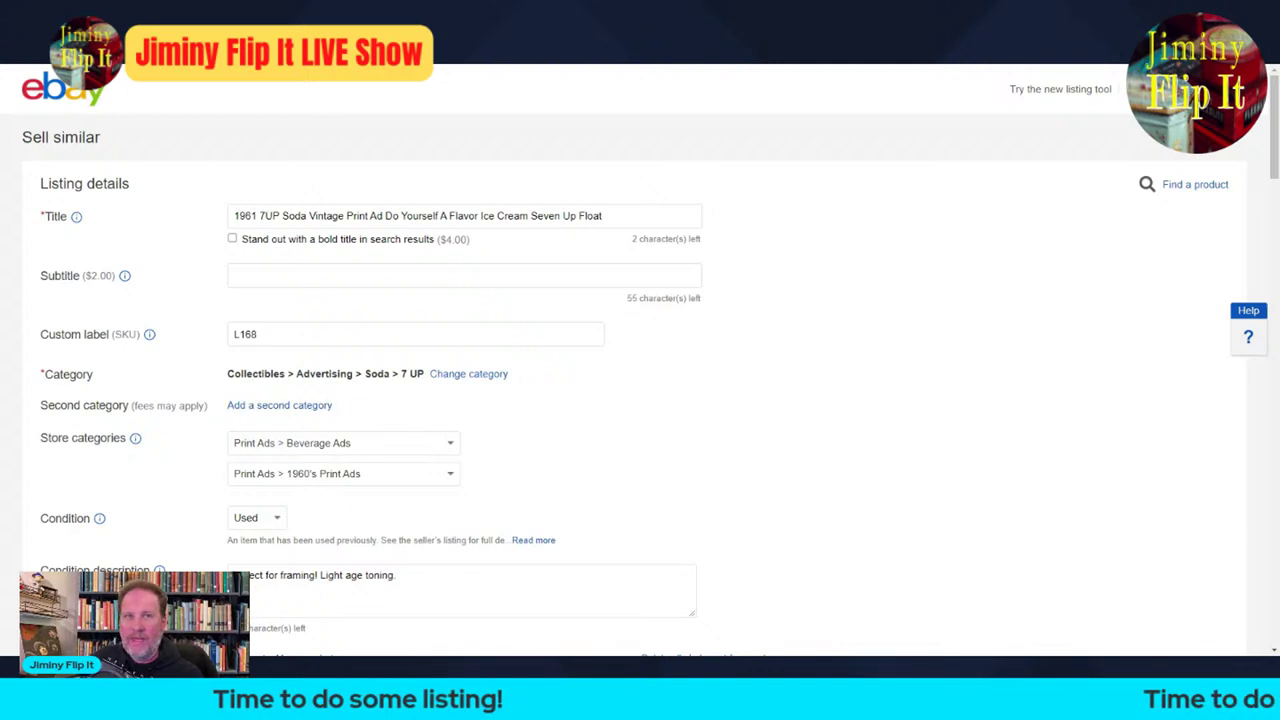
# Trim the title to '1961 Vintage Print Ad' and upload the Scottie dog food ad photo
pyautogui.scroll(-3, 600, 425)
pyautogui.scroll(-5, 604, 428)
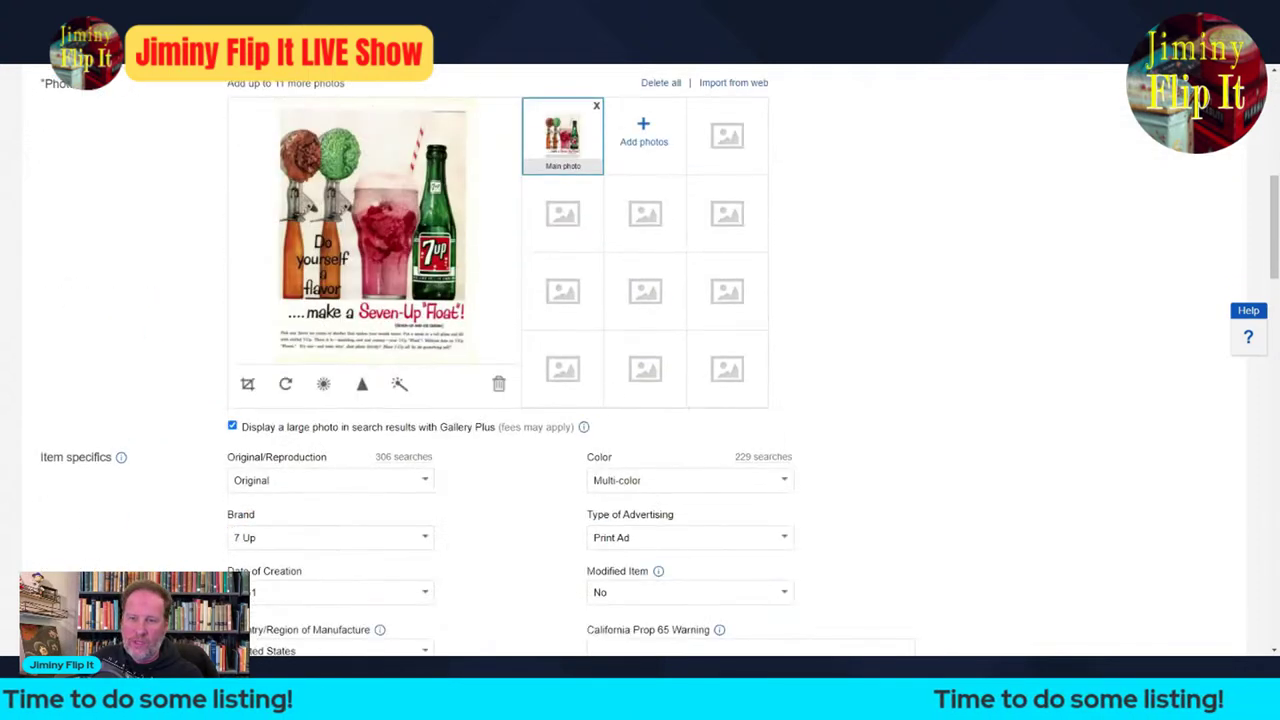
pyautogui.scroll(8, 910, 414)
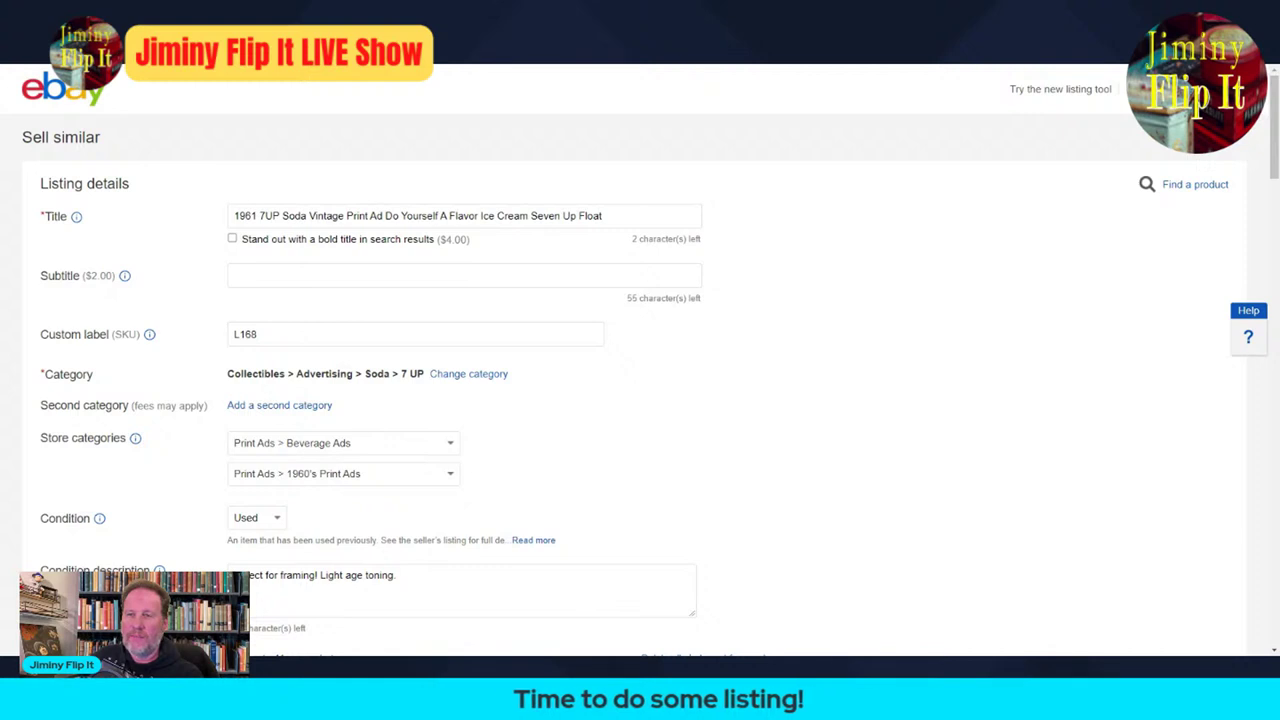
pyautogui.moveTo(384, 215); pyautogui.dragTo(606, 215)
pyautogui.press('Delete')
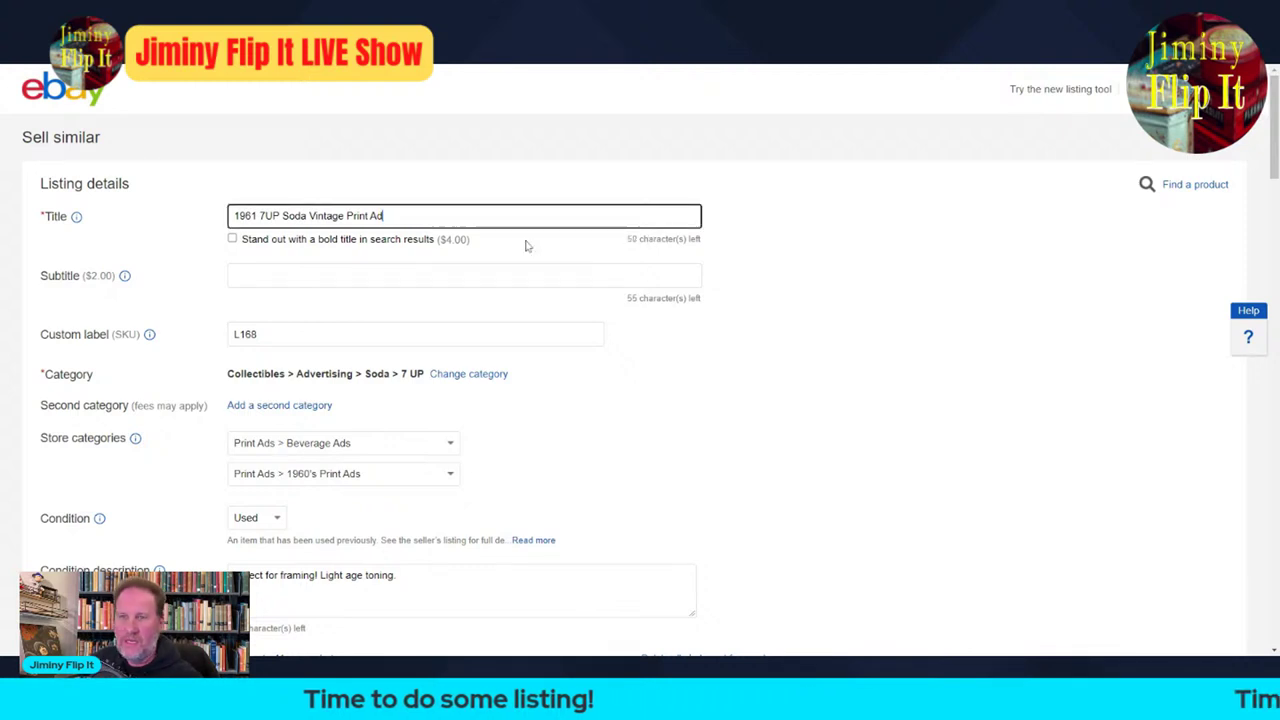
pyautogui.moveTo(306, 215); pyautogui.dragTo(259, 215)
pyautogui.press('Delete')
pyautogui.scroll(-3, 586, 377)
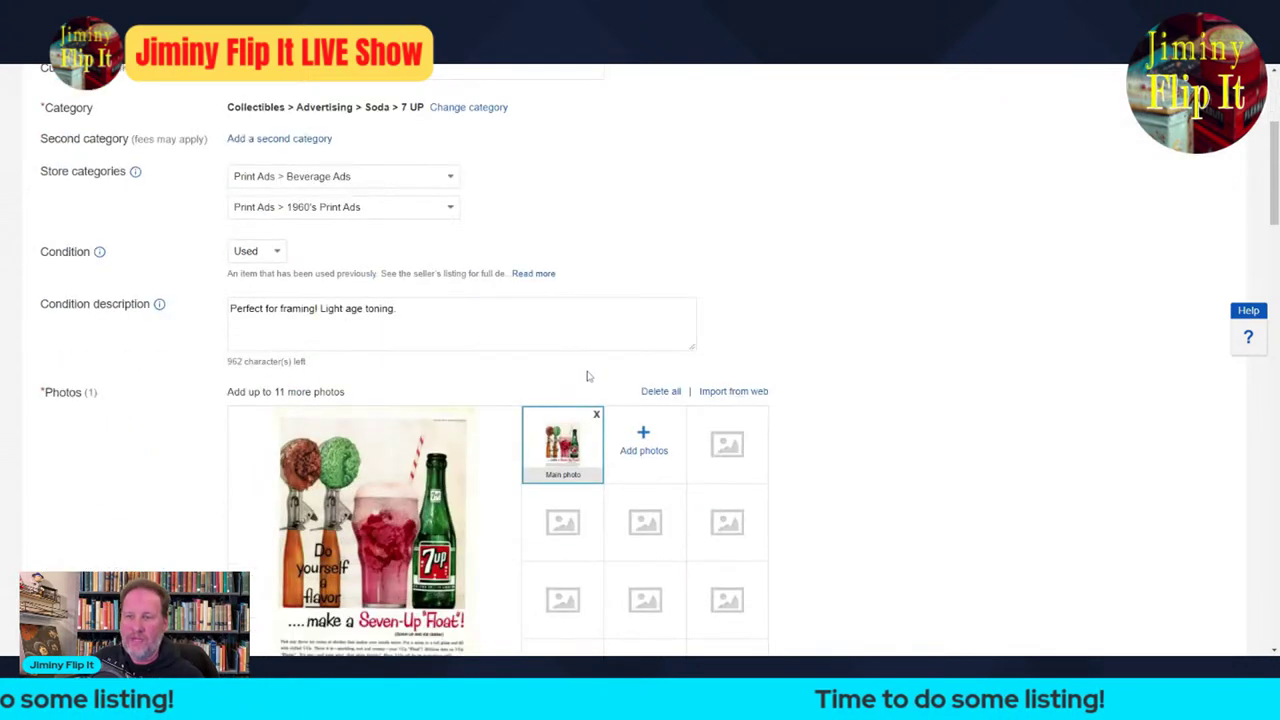
pyautogui.click(417, 539)
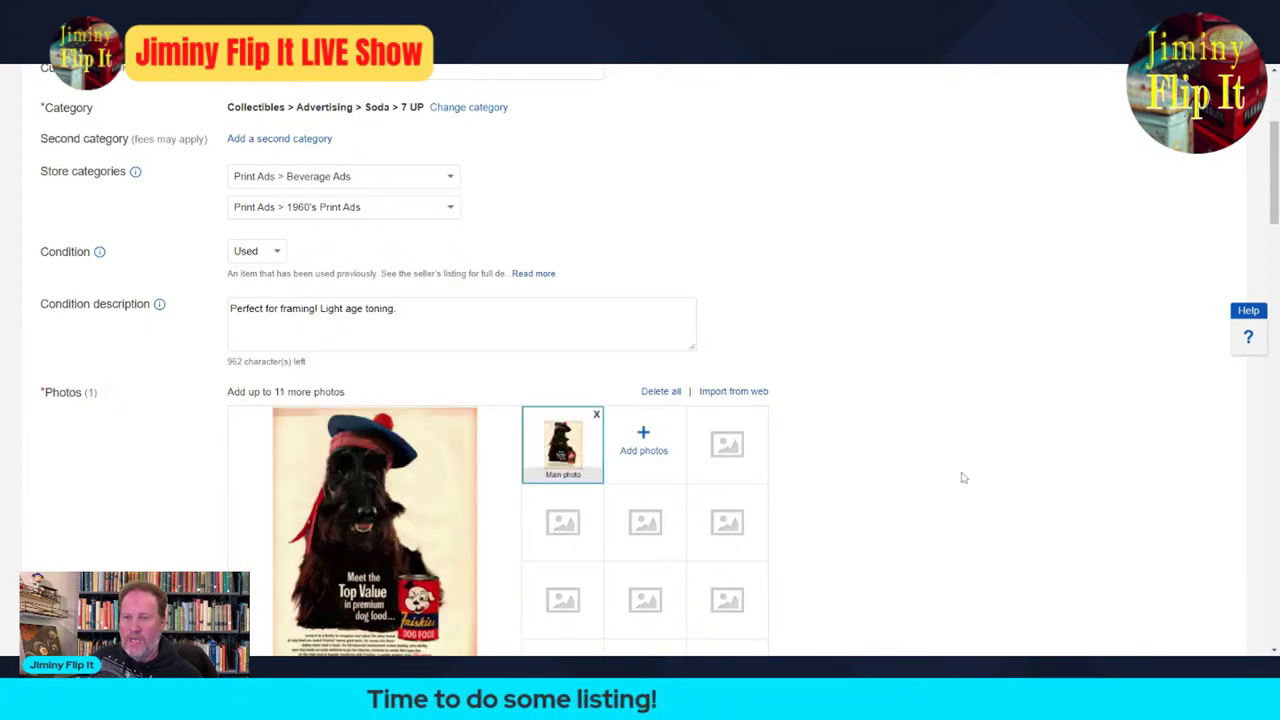
# View the dog ad photo full size, then review category, condition, photos and item specifics
pyautogui.click(374, 540)
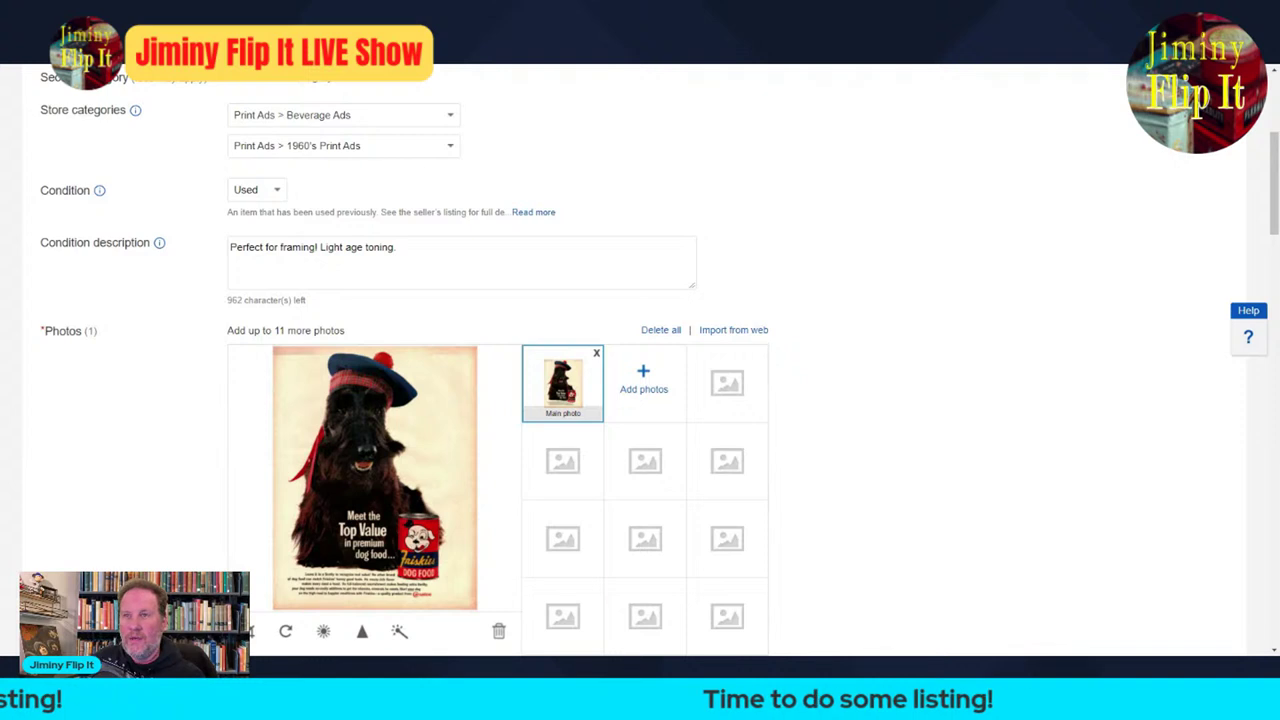
pyautogui.scroll(-3, 1001, 463)
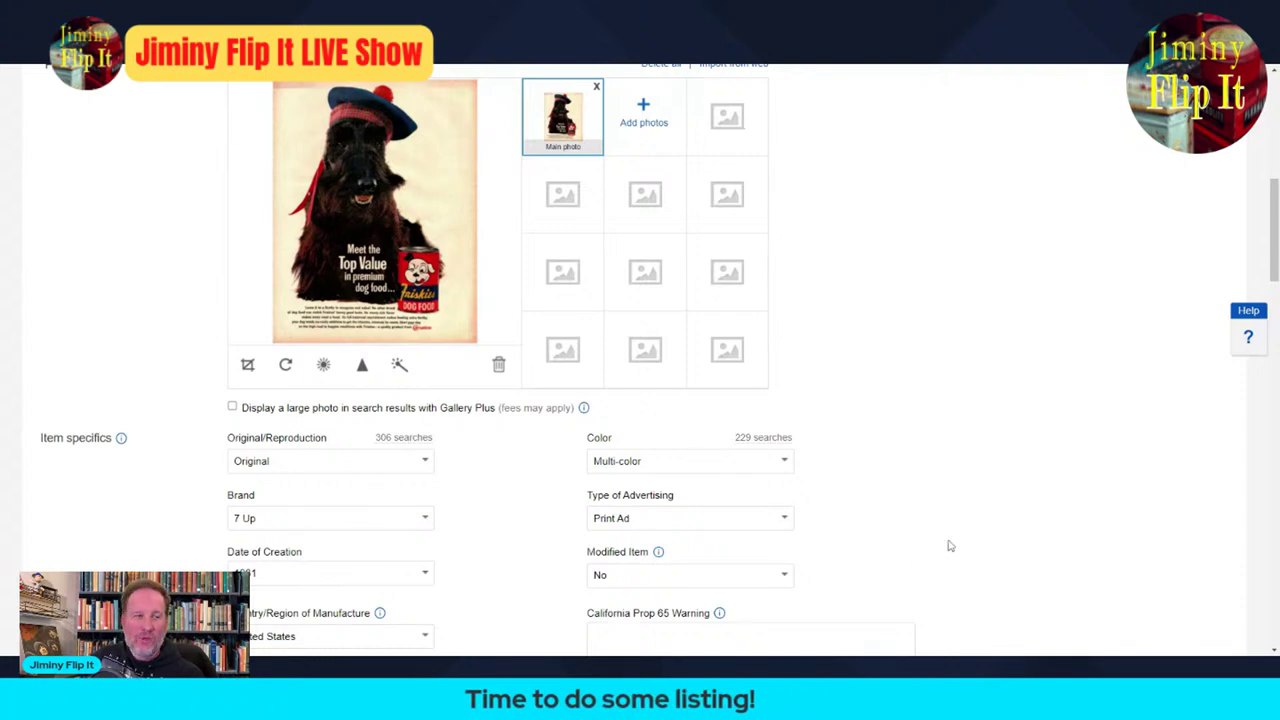
pyautogui.scroll(5, 1040, 517)
pyautogui.scroll(-3, 1043, 519)
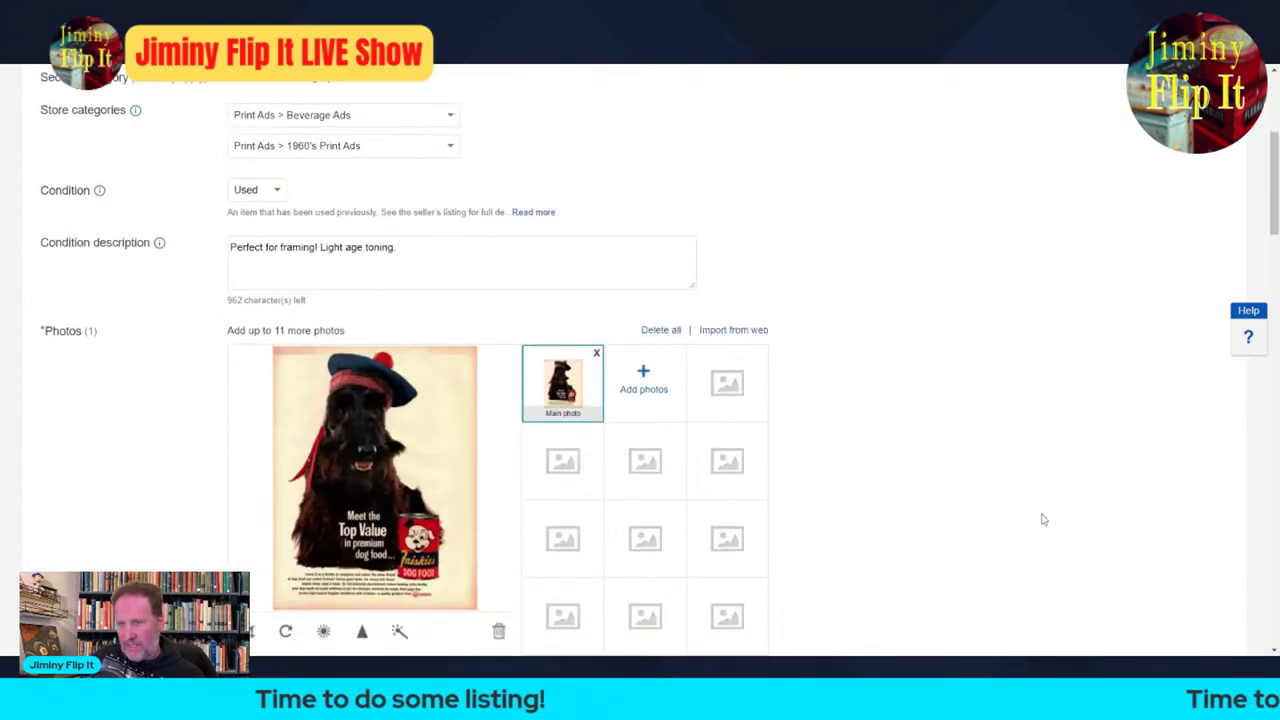
pyautogui.scroll(-2, 1041, 518)
pyautogui.scroll(6, 1040, 517)
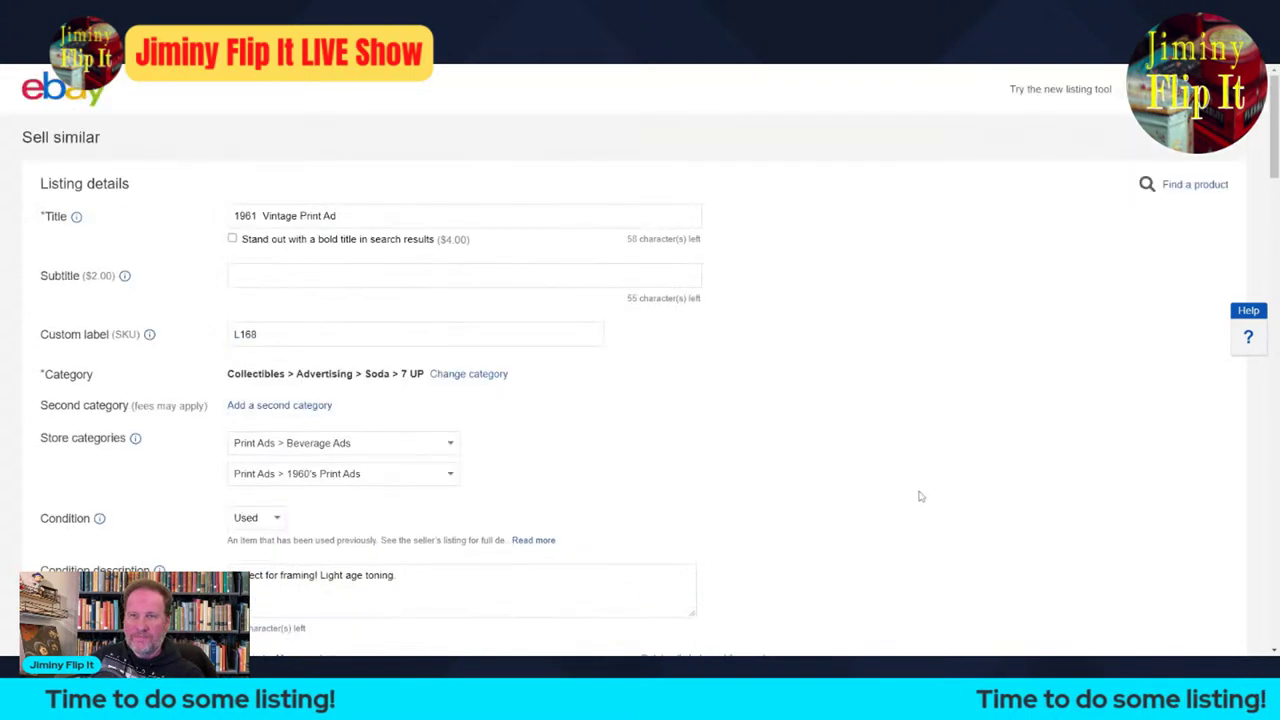
pyautogui.scroll(-3, 920, 496)
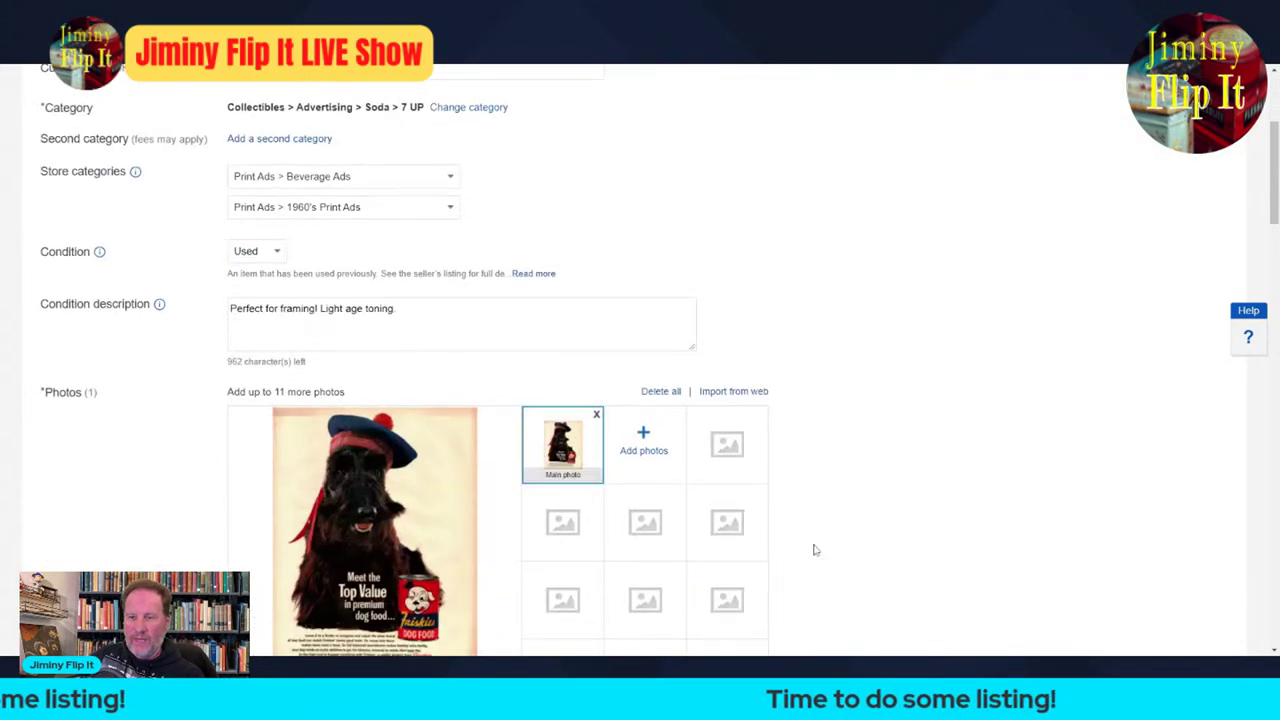
pyautogui.scroll(-3, 903, 561)
pyautogui.scroll(-3, 926, 562)
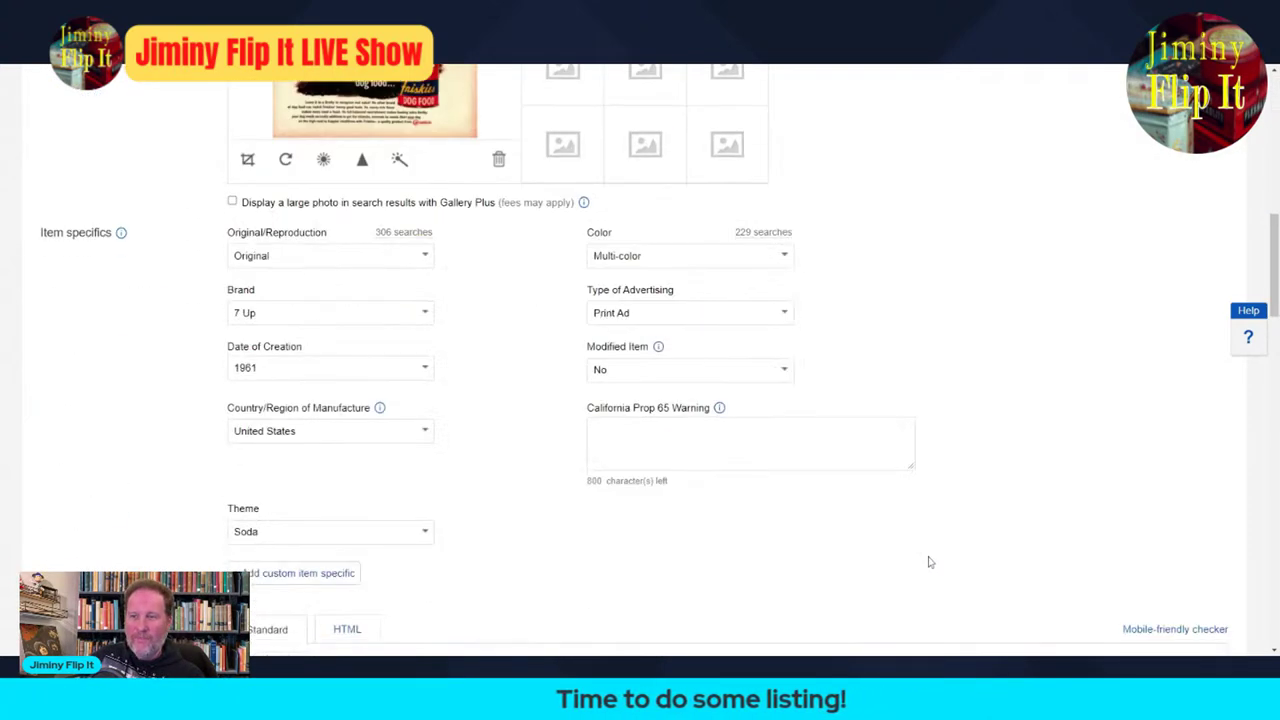
pyautogui.scroll(5, 928, 560)
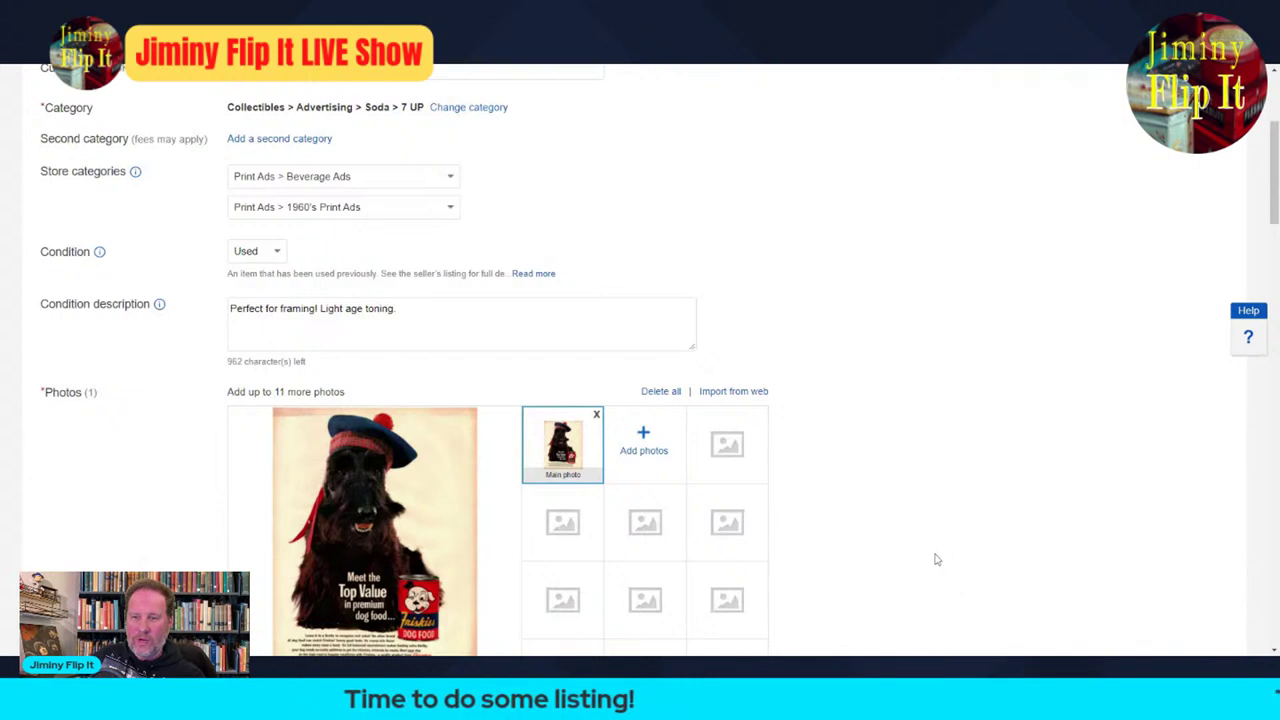
pyautogui.scroll(3, 934, 557)
# Insert 'Friskies Canned Dog Food' after 1961 in the title, checking the enlarged ad photo
pyautogui.click(258, 216)
pyautogui.write('Fr')
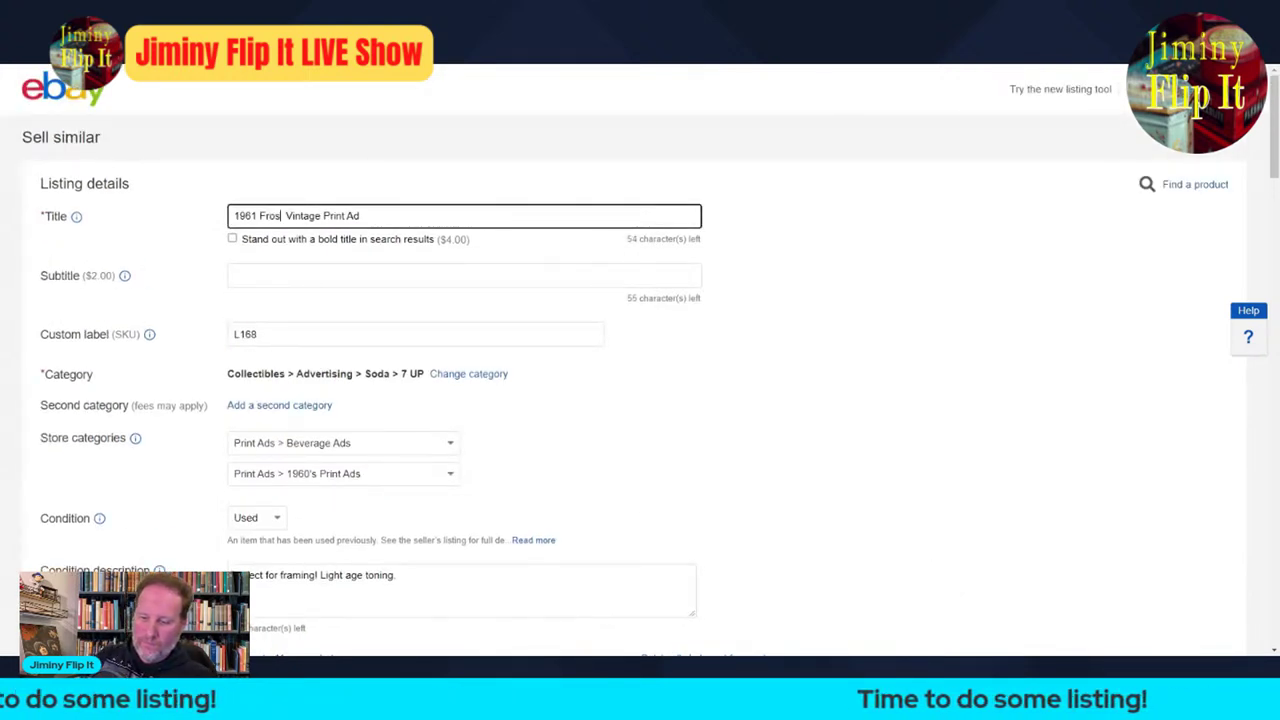
pyautogui.write('iskies Canne')
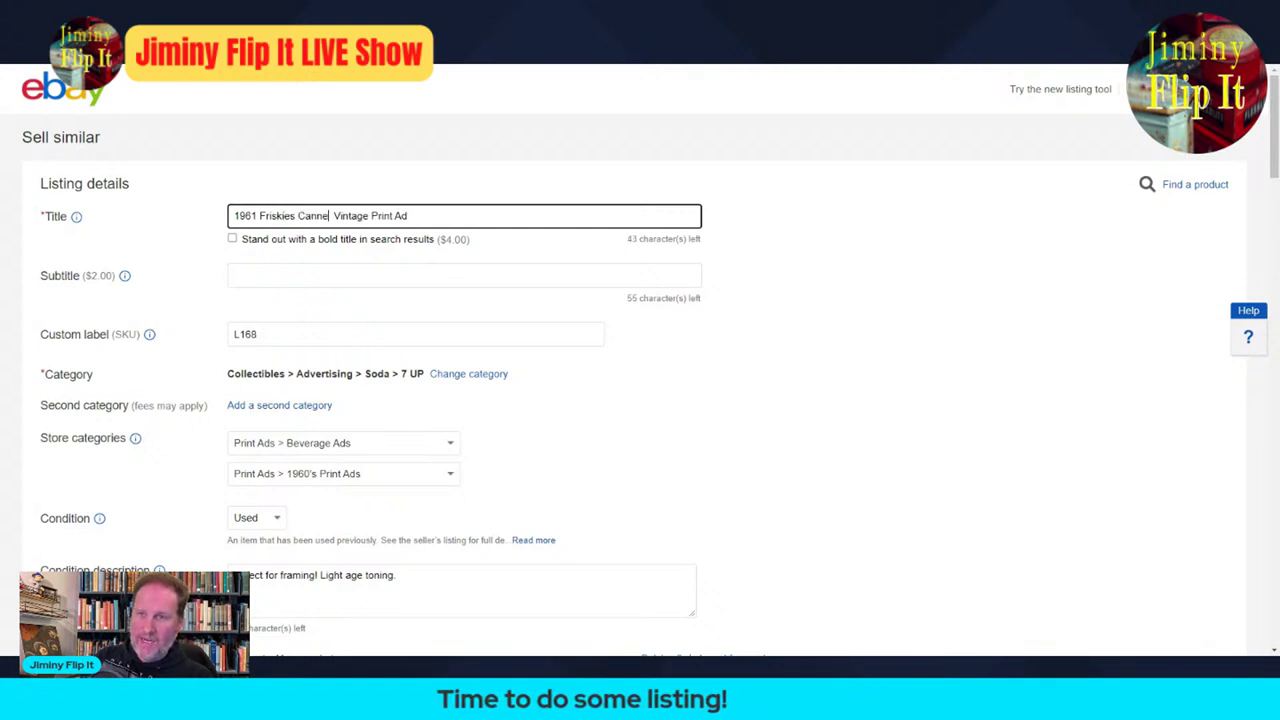
pyautogui.write('d Dog Food')
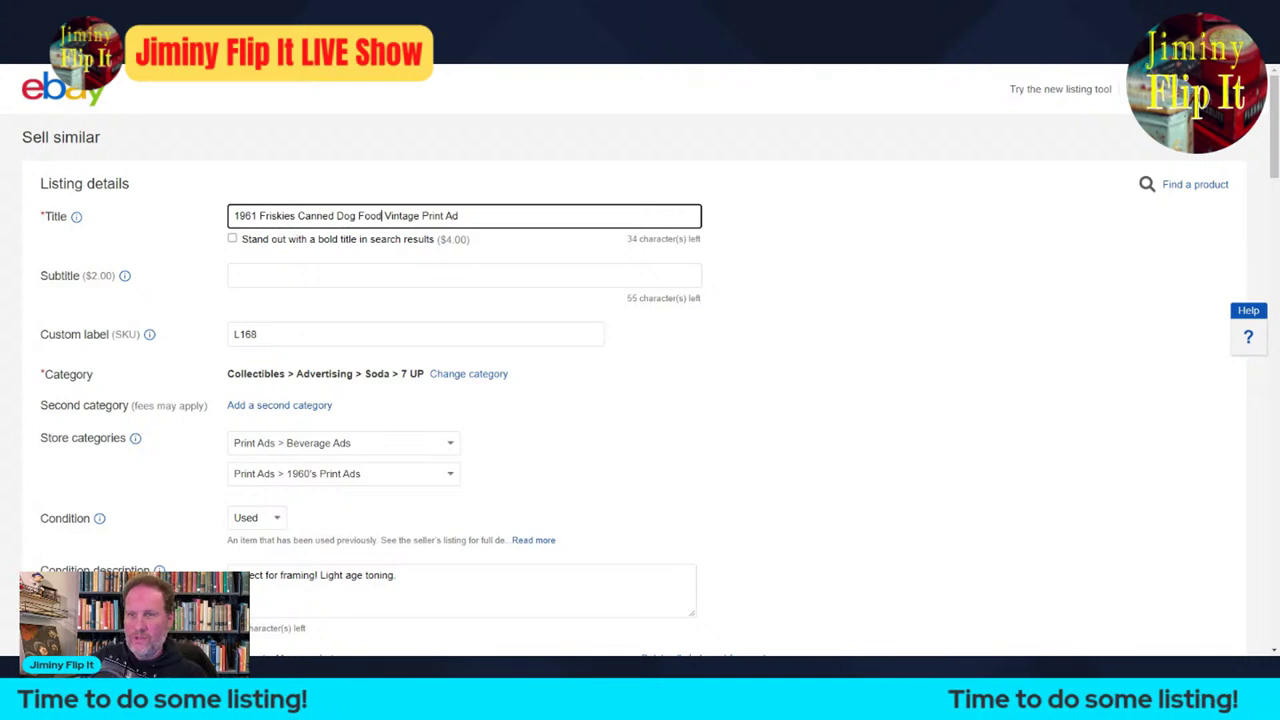
pyautogui.scroll(-5, 686, 391)
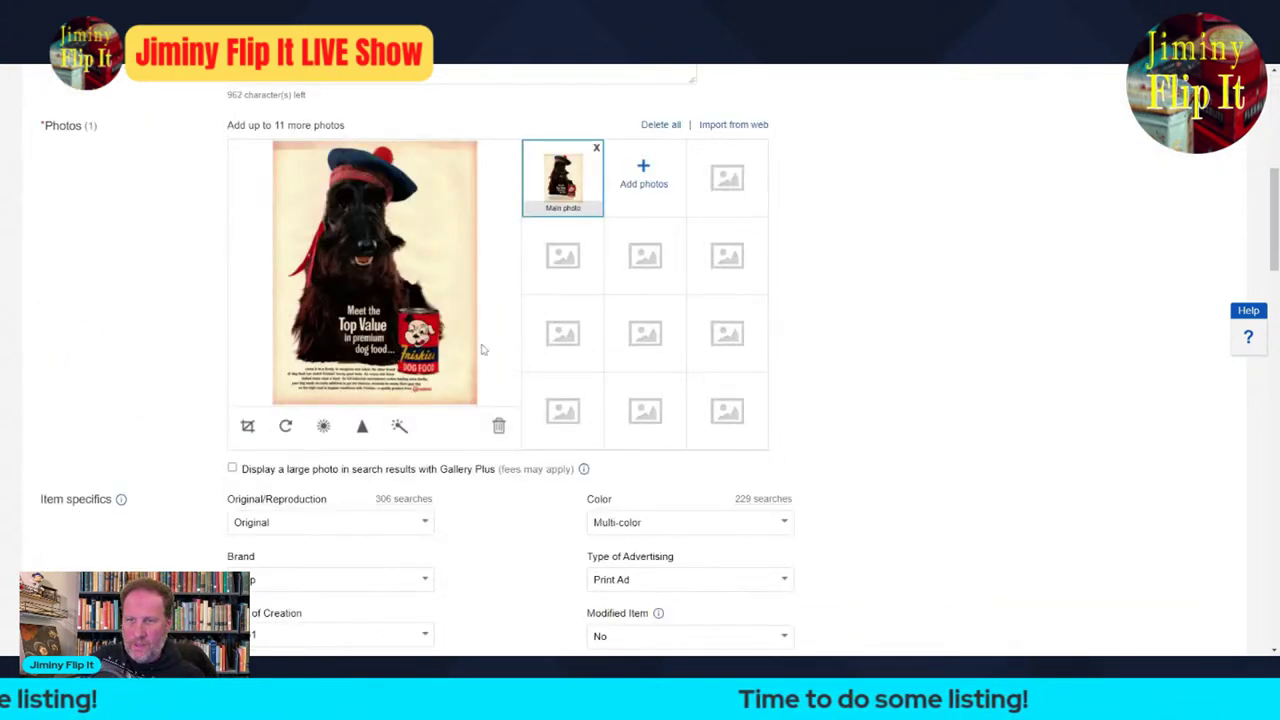
pyautogui.click(395, 275)
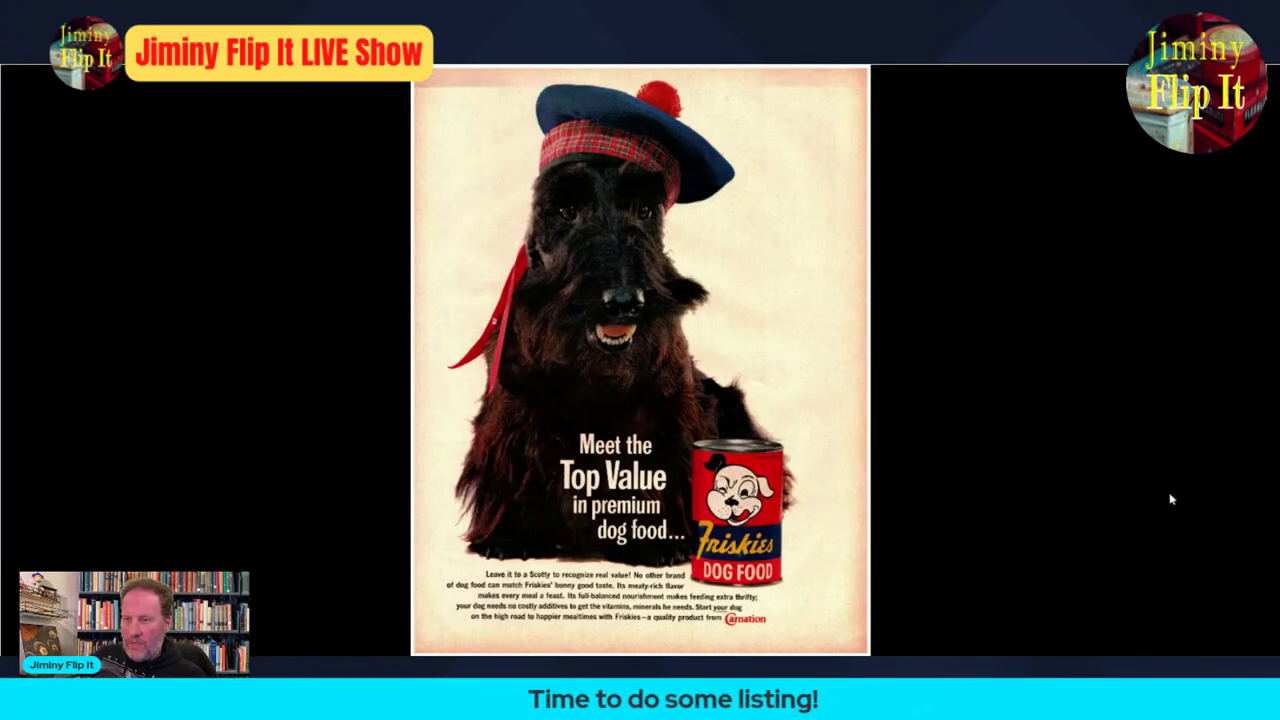
pyautogui.click(1250, 312)
pyautogui.scroll(5, 851, 337)
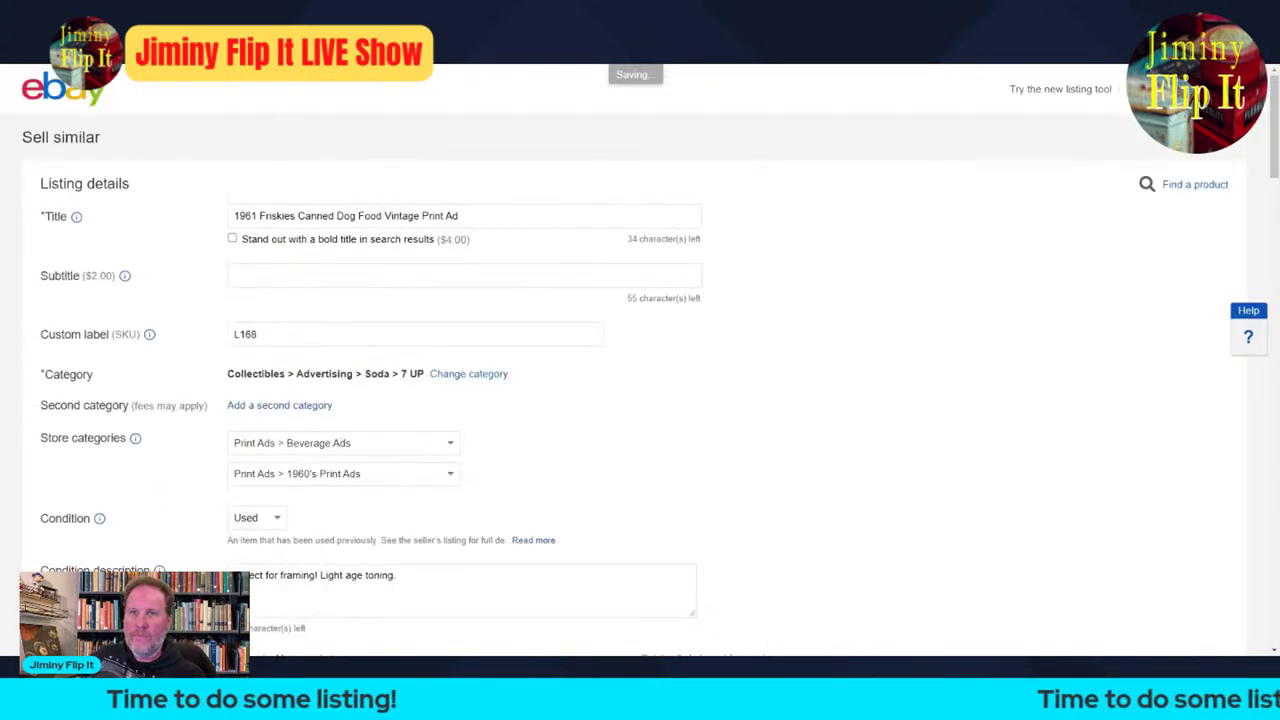
# Add 'Scottish Terrier' to the end of the title
pyautogui.click(515, 216)
pyautogui.write('Sc')
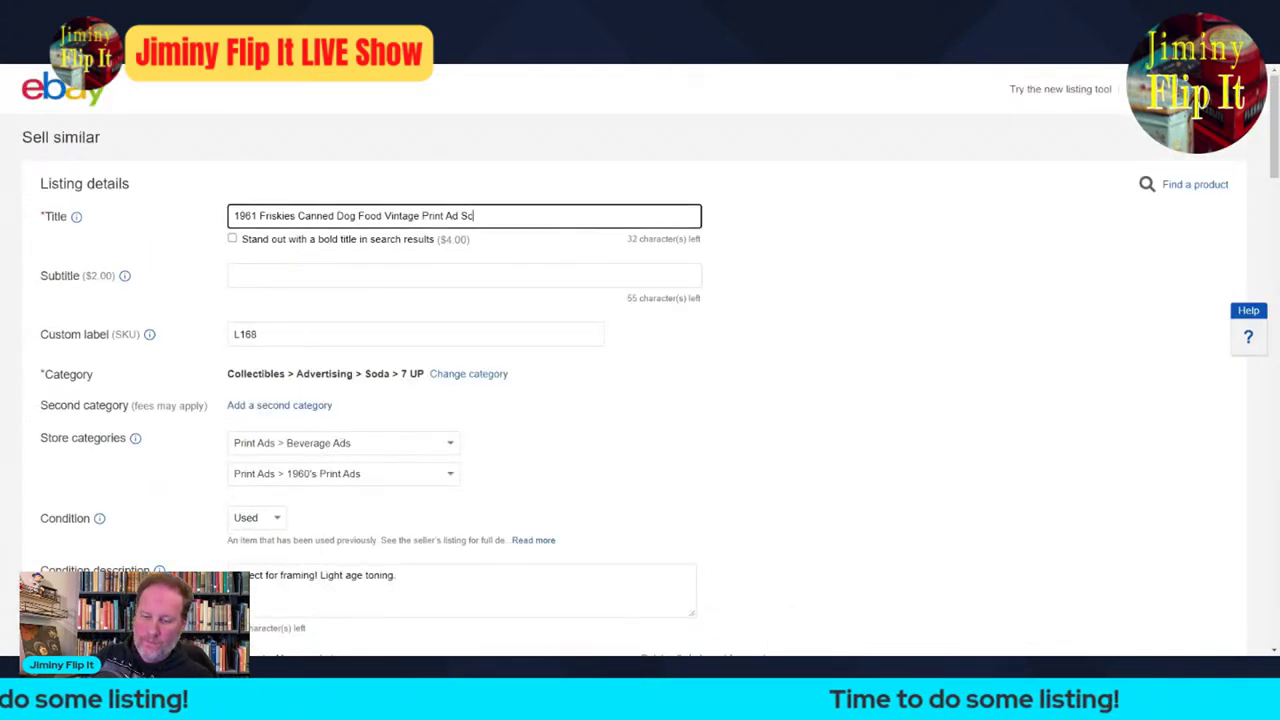
pyautogui.write('o')
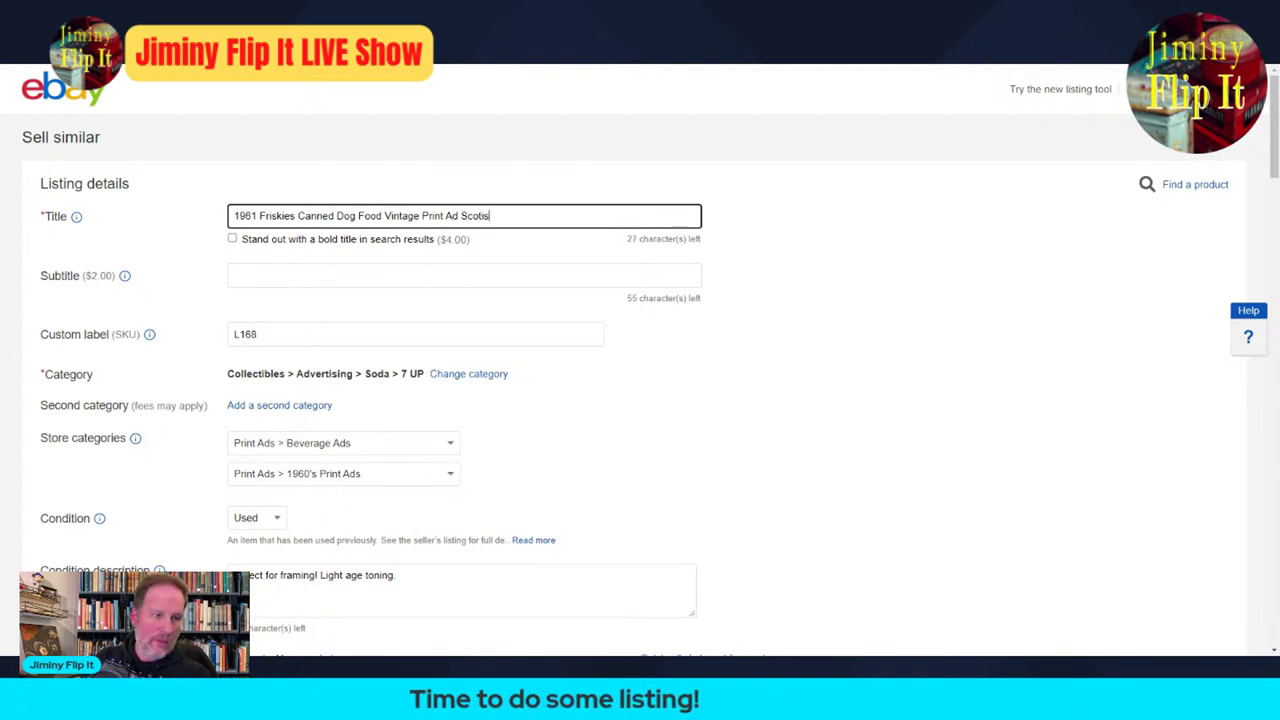
pyautogui.write('t')
pyautogui.write('t')
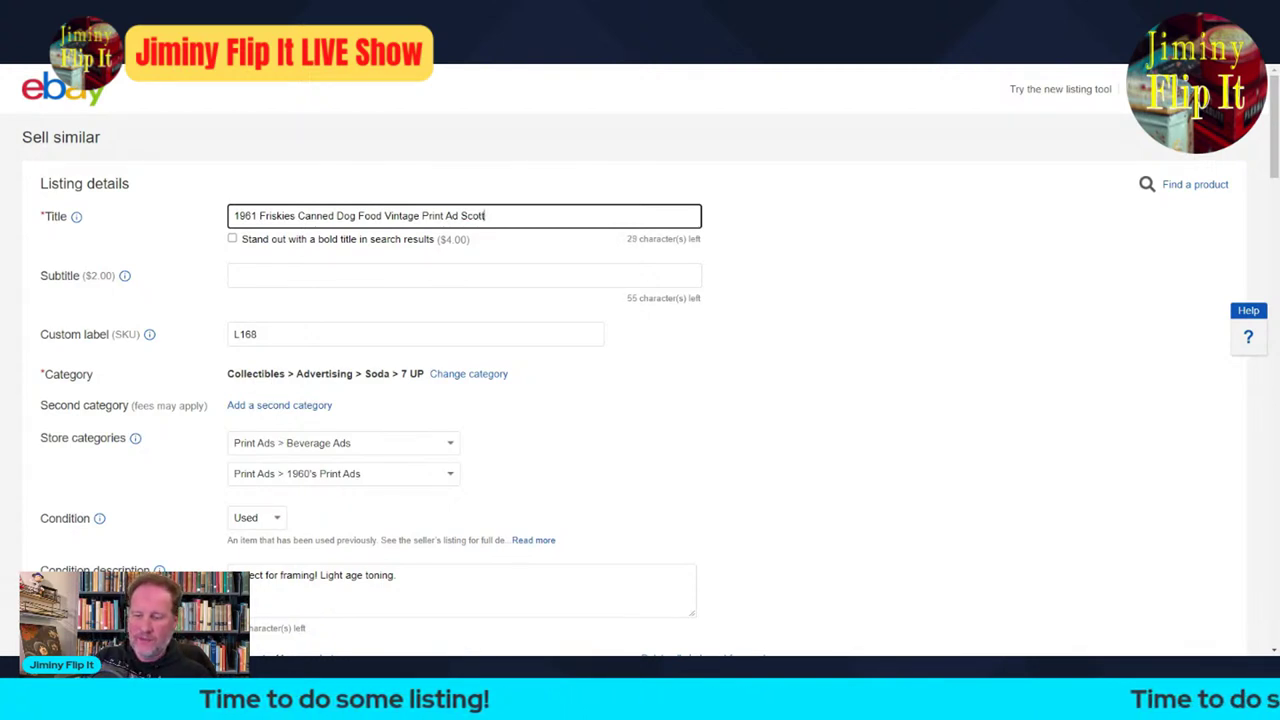
pyautogui.write('ish Terrier')
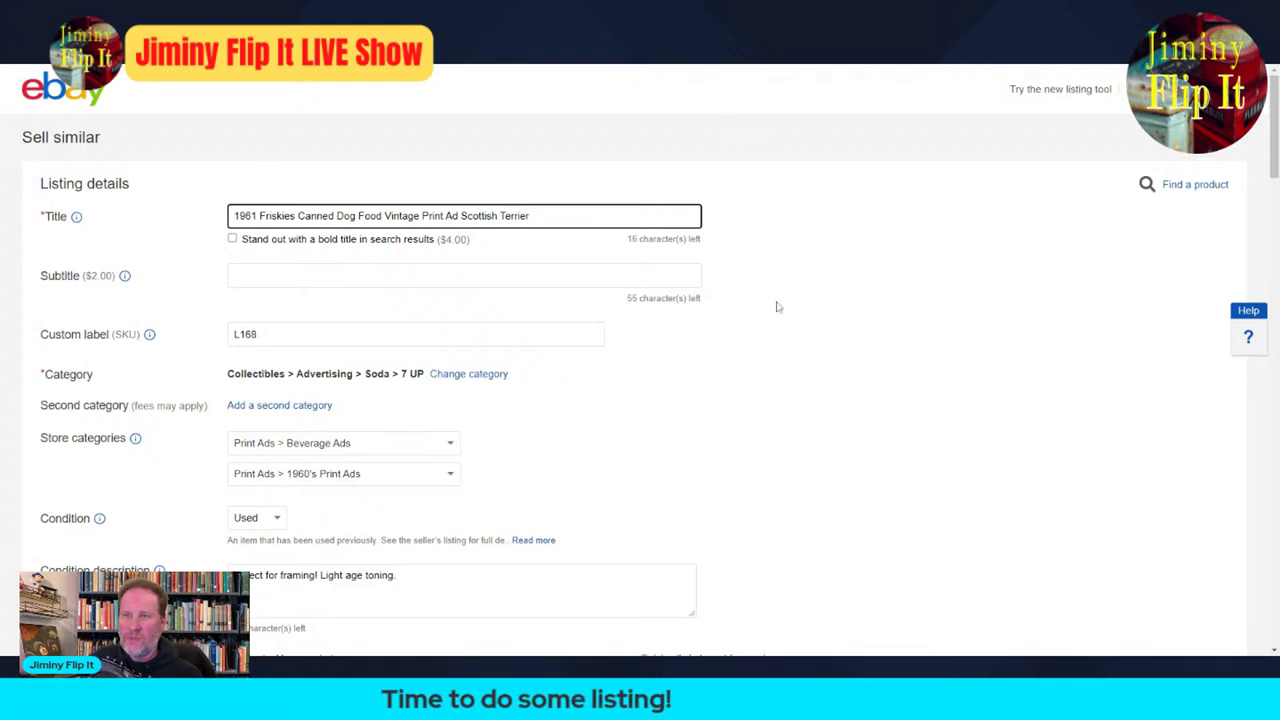
pyautogui.scroll(-3, 760, 483)
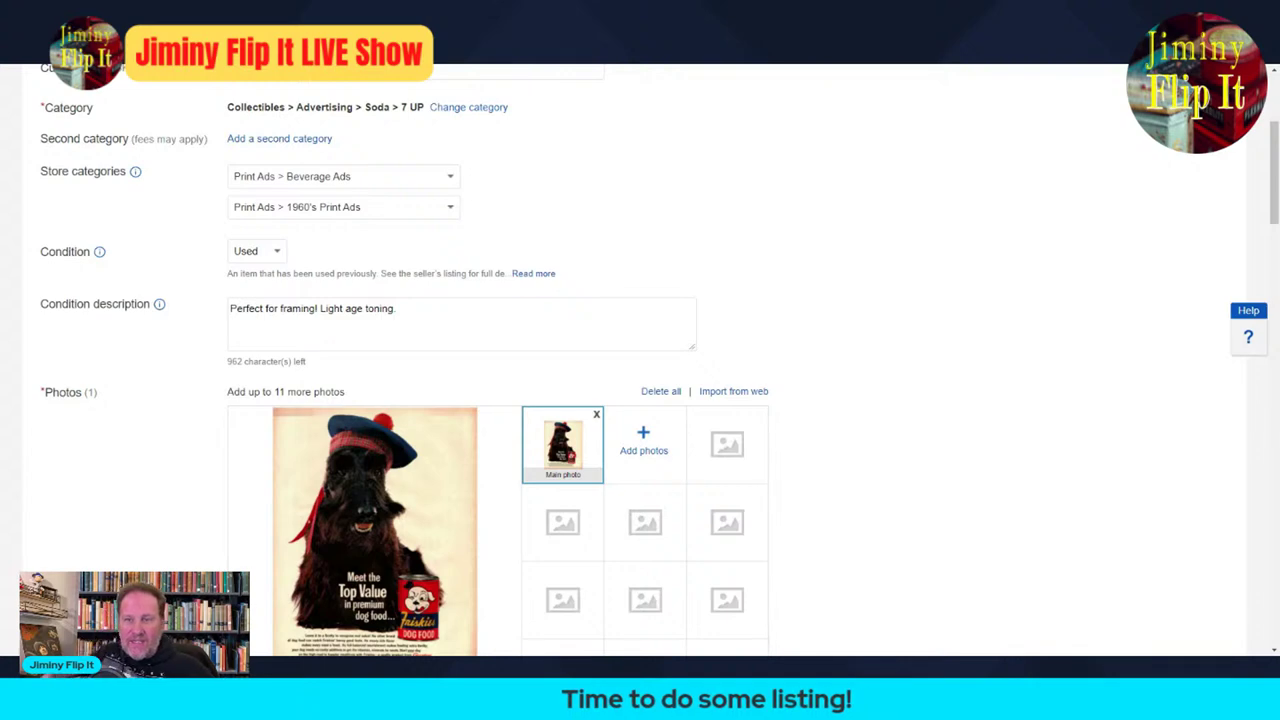
pyautogui.scroll(3, 952, 494)
pyautogui.scroll(-8, 986, 491)
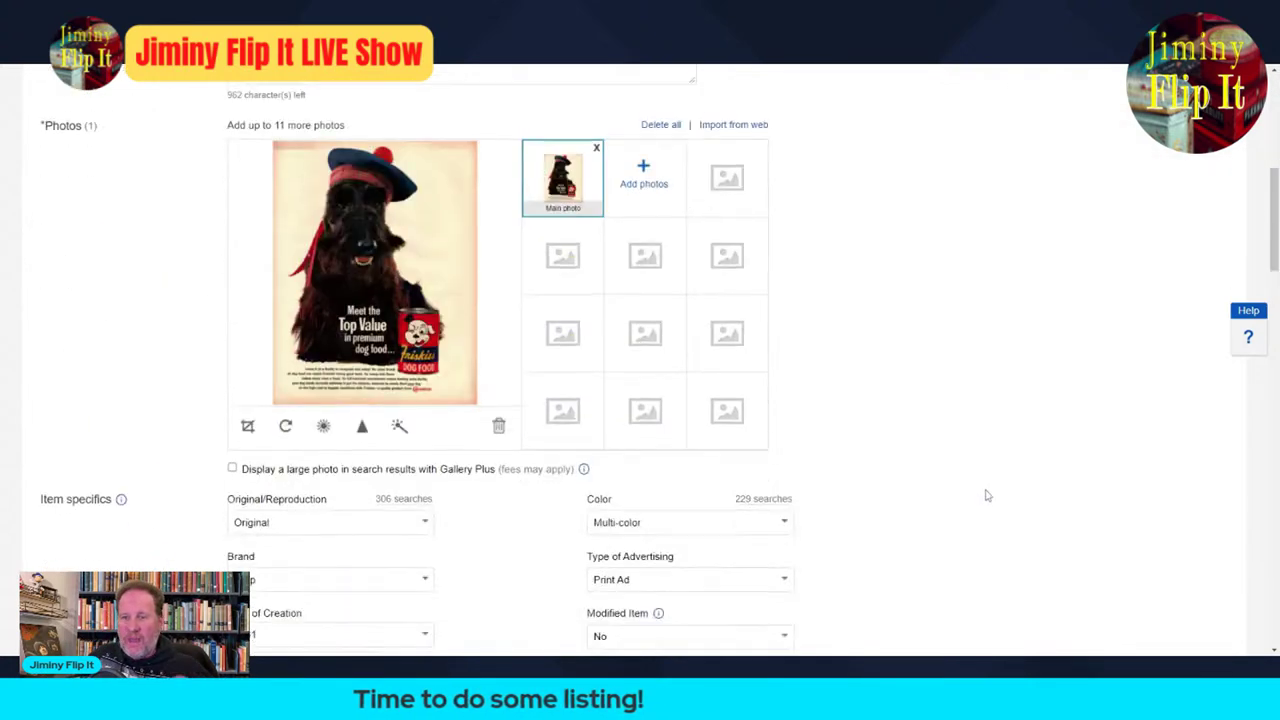
pyautogui.scroll(-2, 981, 495)
pyautogui.scroll(5, 990, 492)
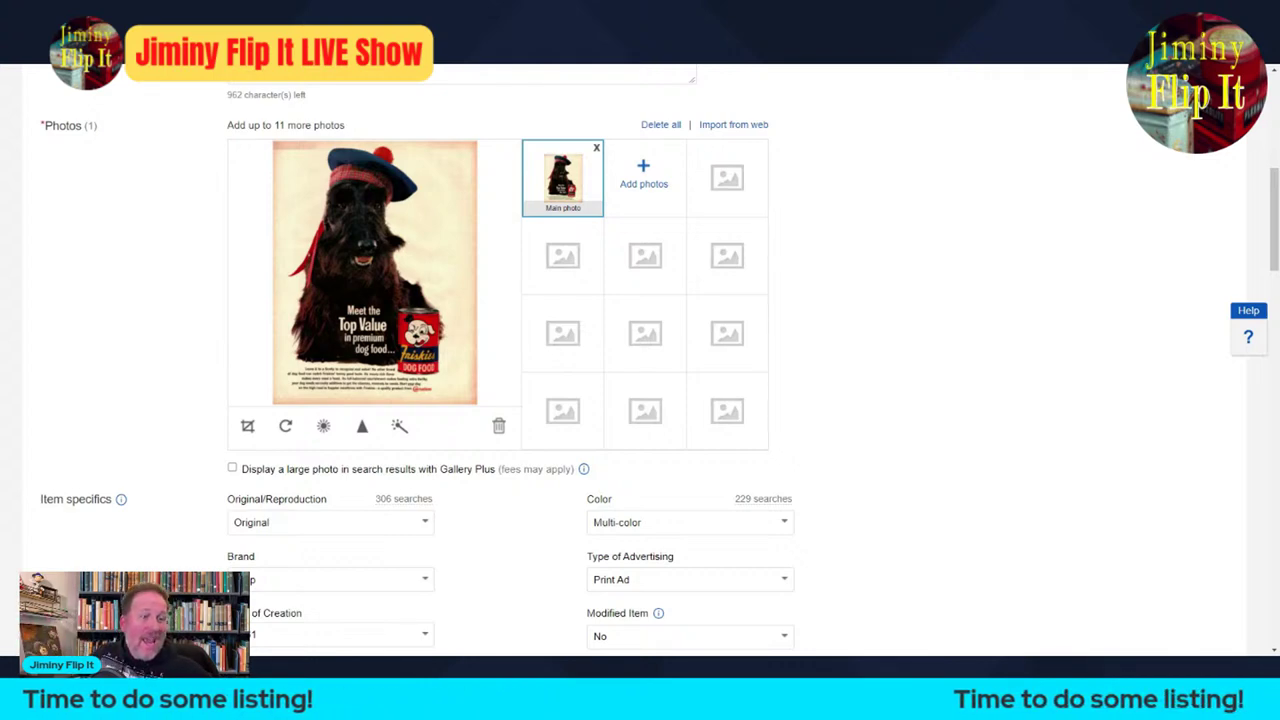
pyautogui.scroll(10, 735, 309)
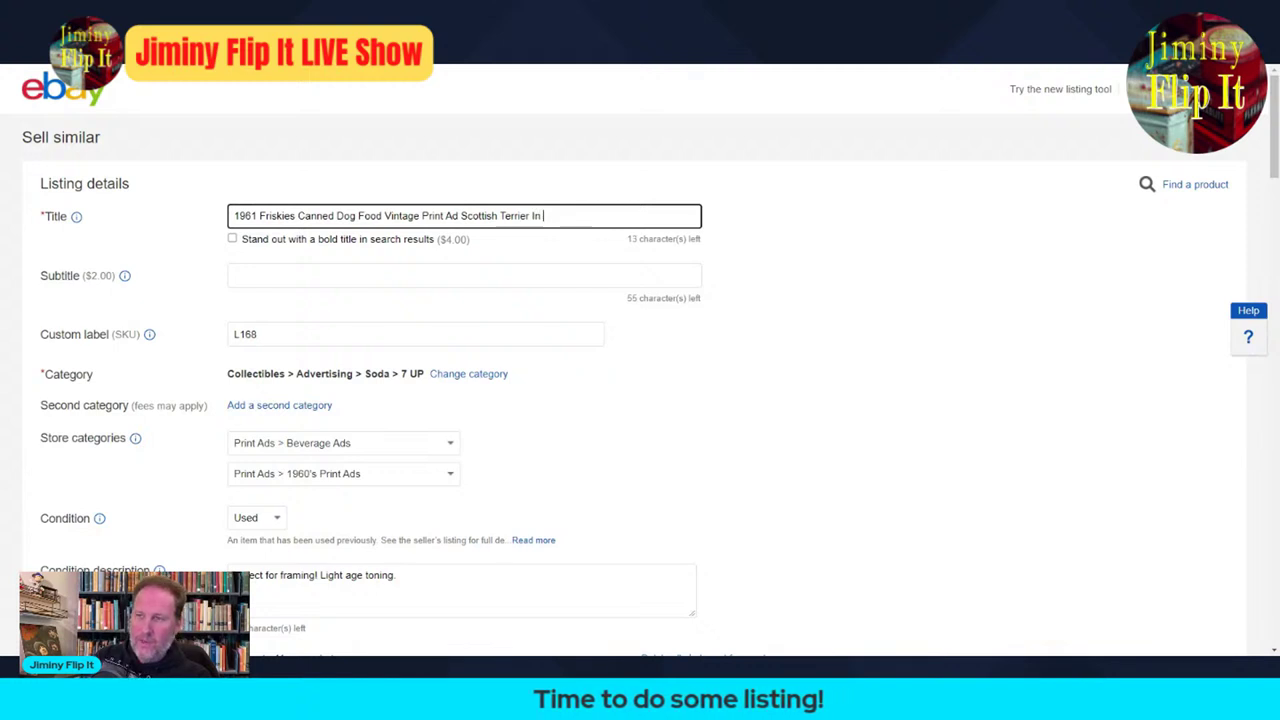
pyautogui.write('t')
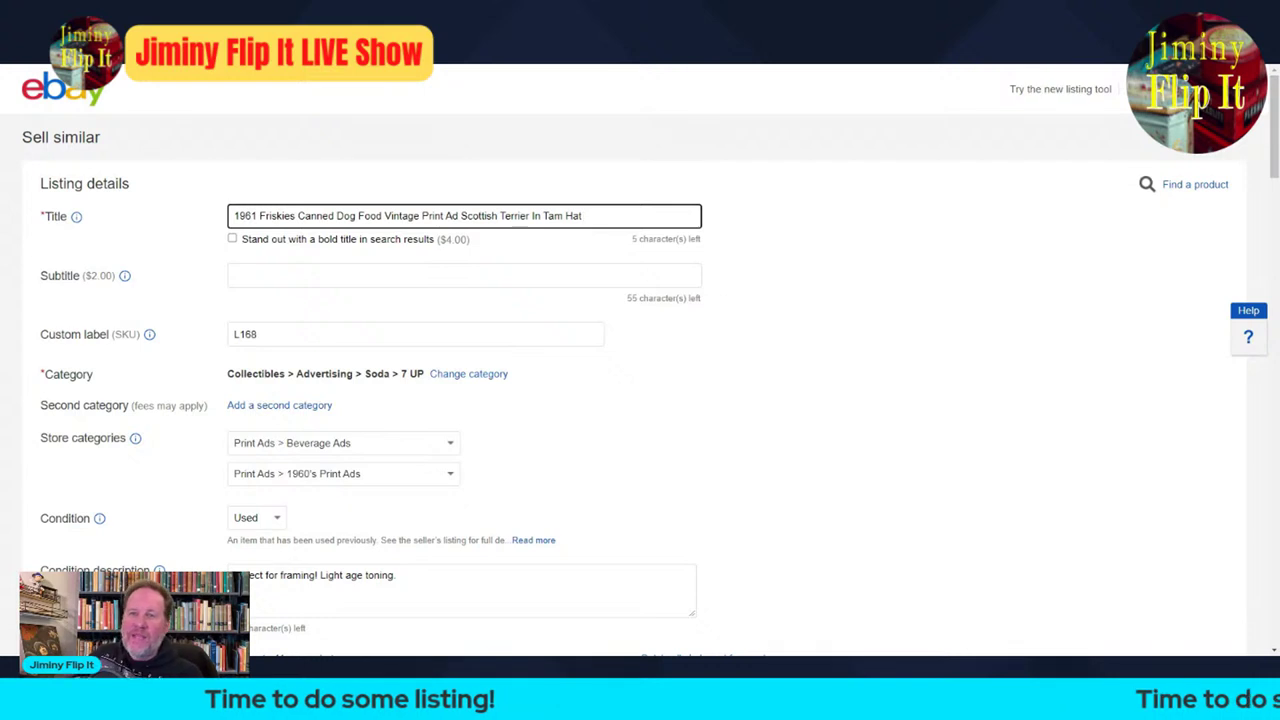
# Remove the word 'Canned' from the title
pyautogui.doubleClick(316, 216)
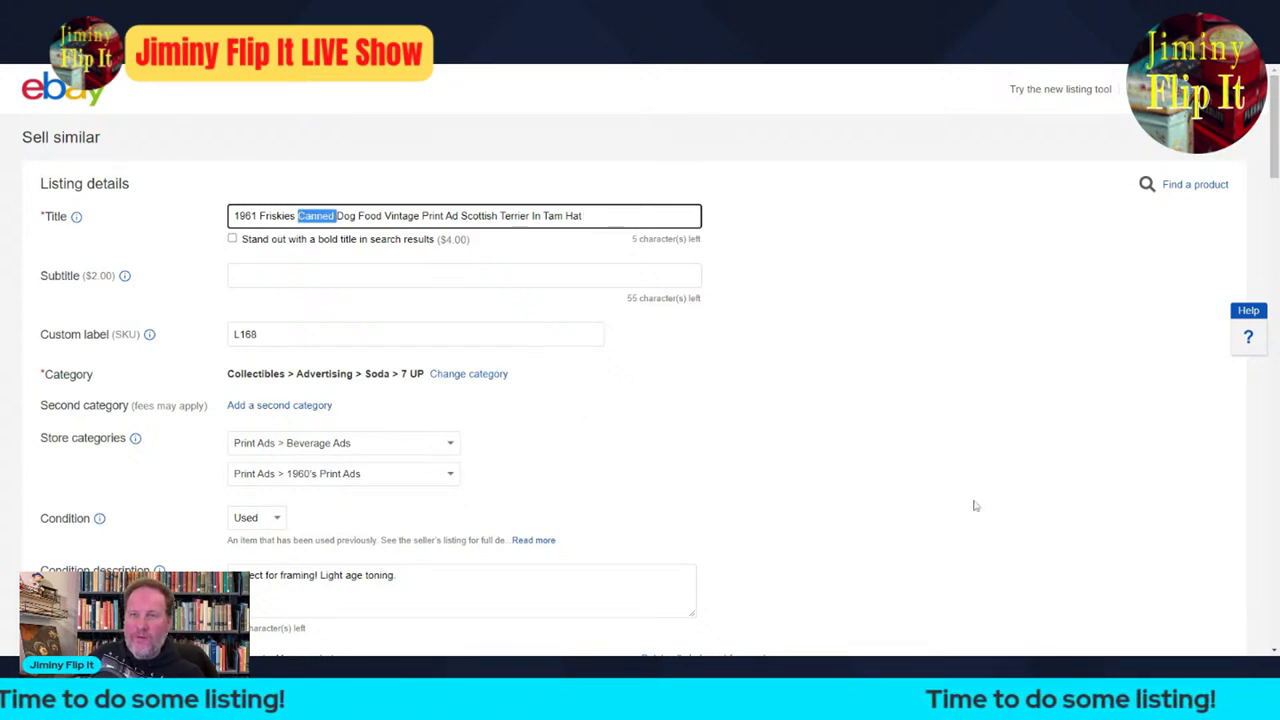
pyautogui.press('BackSpace')
pyautogui.click(405, 216)
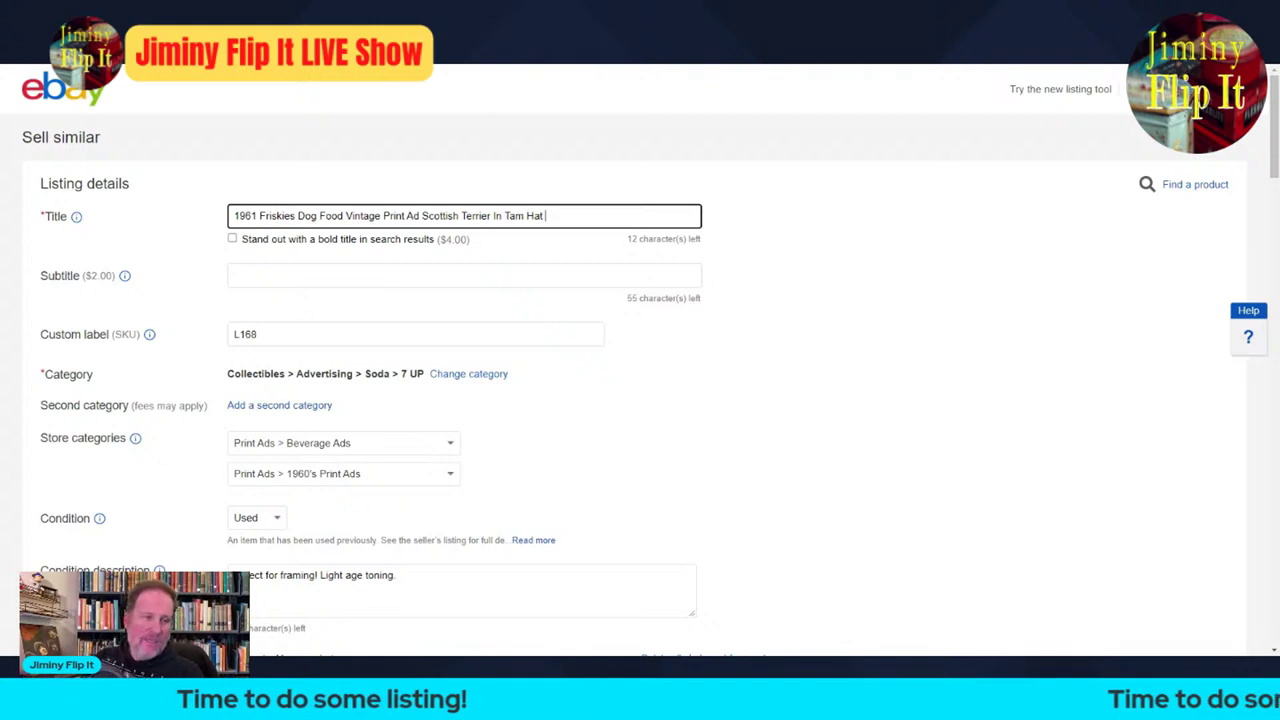
pyautogui.scroll(-3, 938, 497)
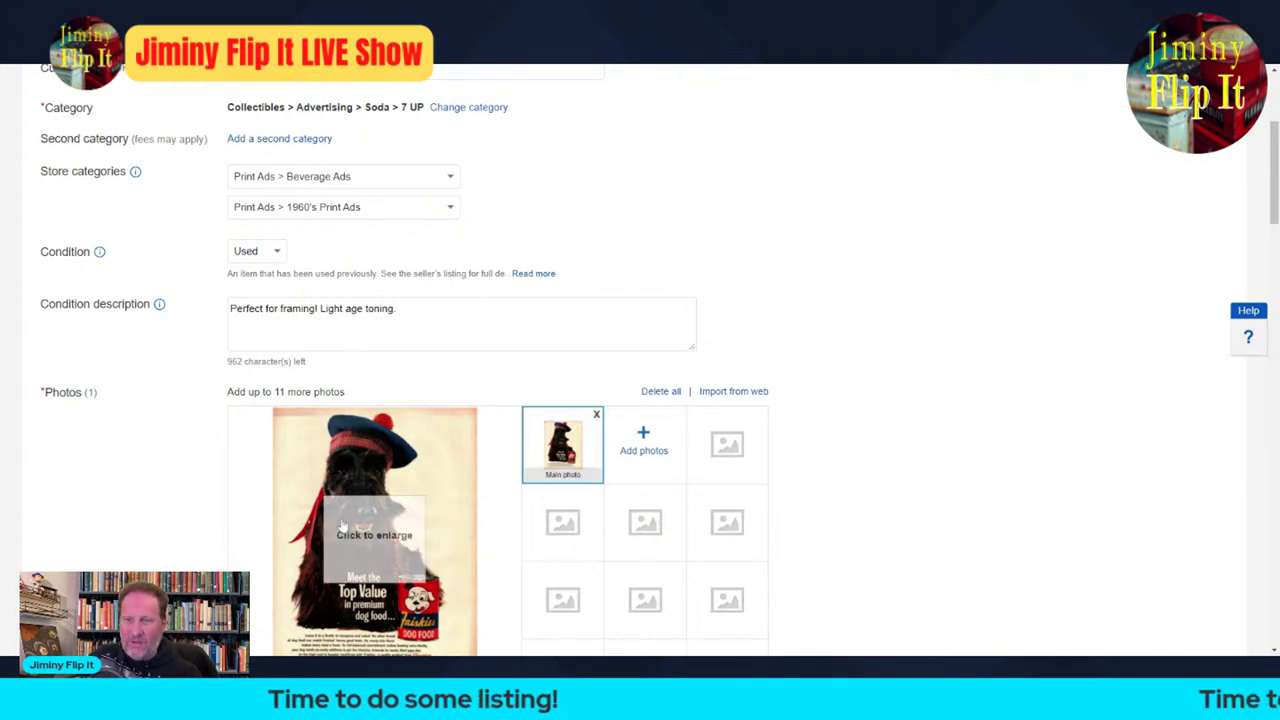
pyautogui.click(375, 538)
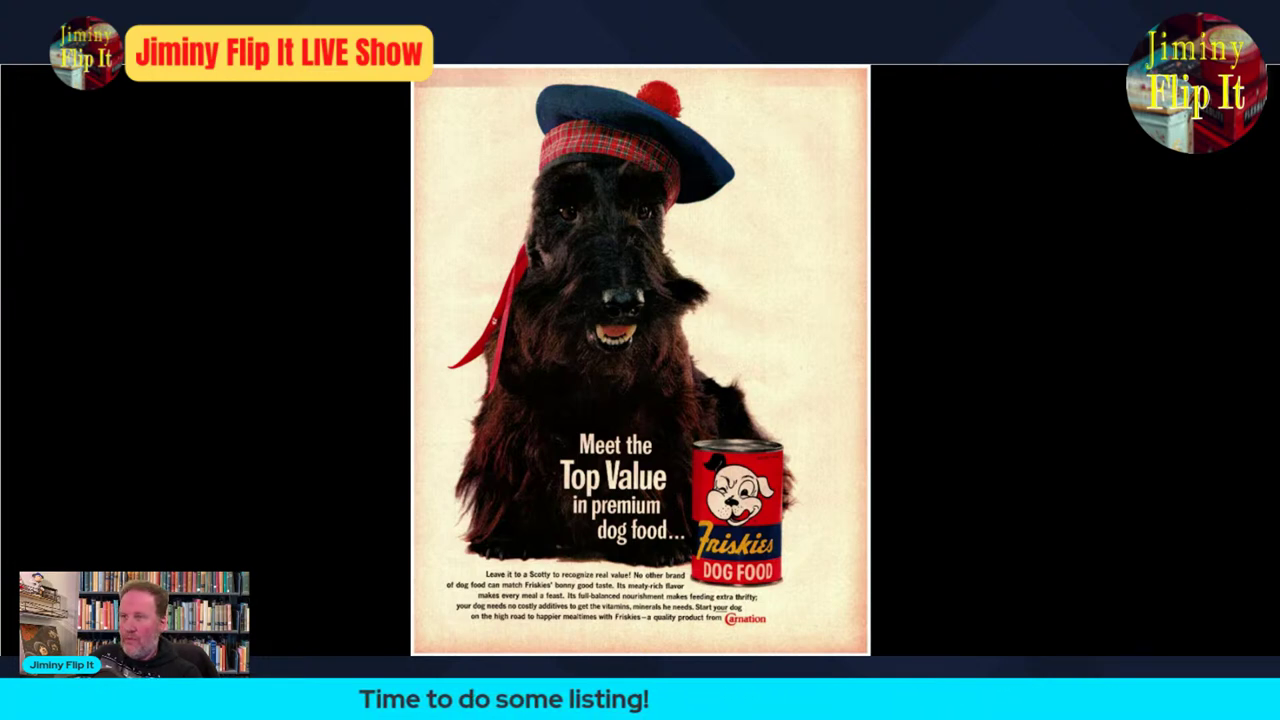
pyautogui.press('Escape')
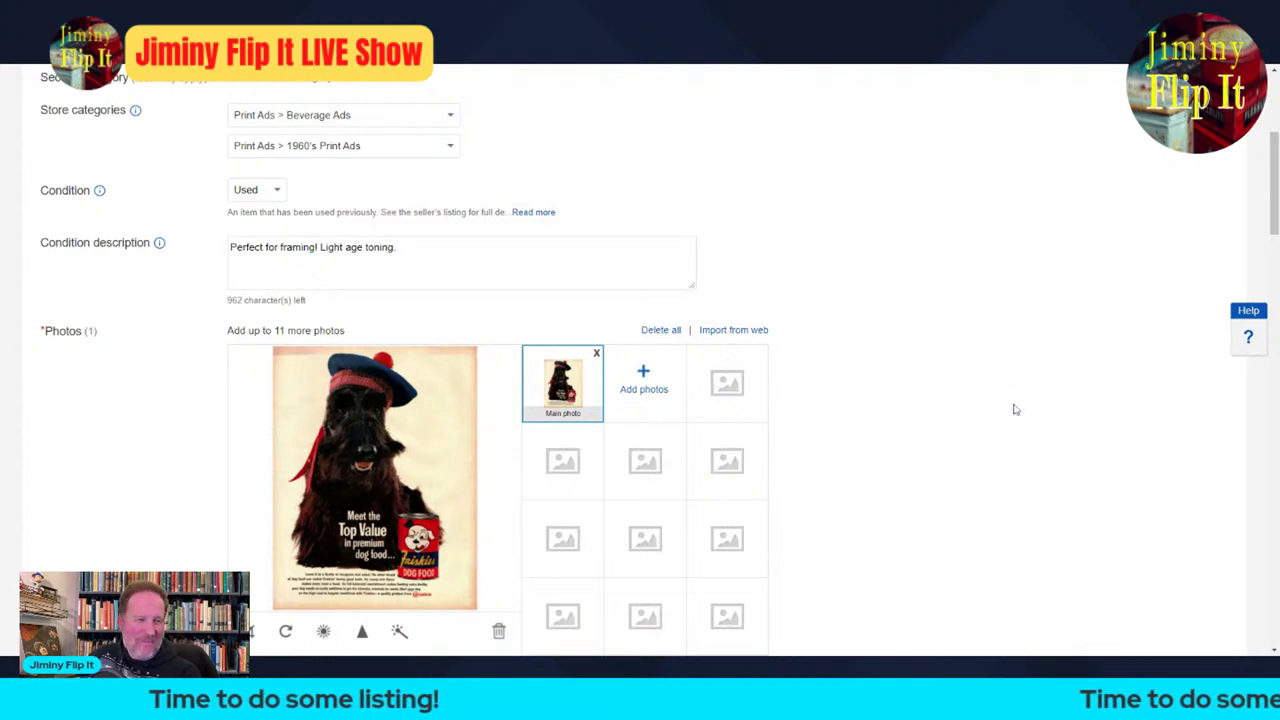
pyautogui.scroll(3, 1018, 424)
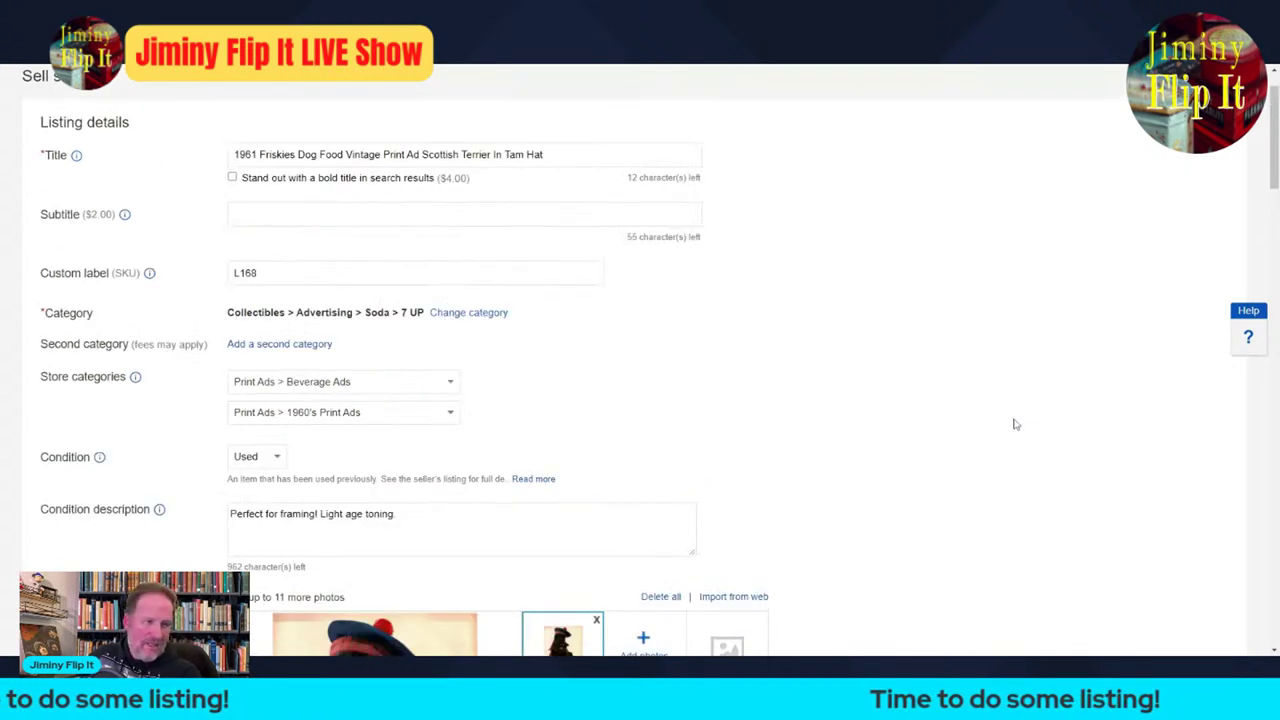
pyautogui.click(546, 154)
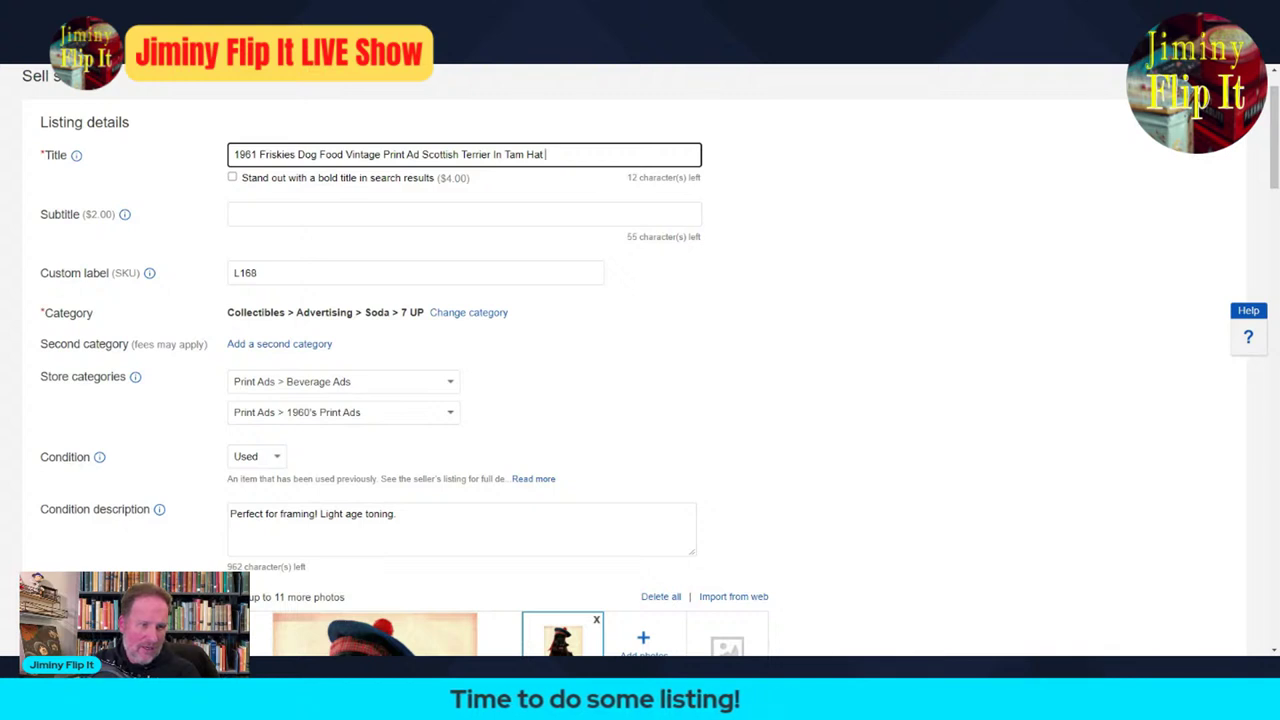
pyautogui.write('Scot')
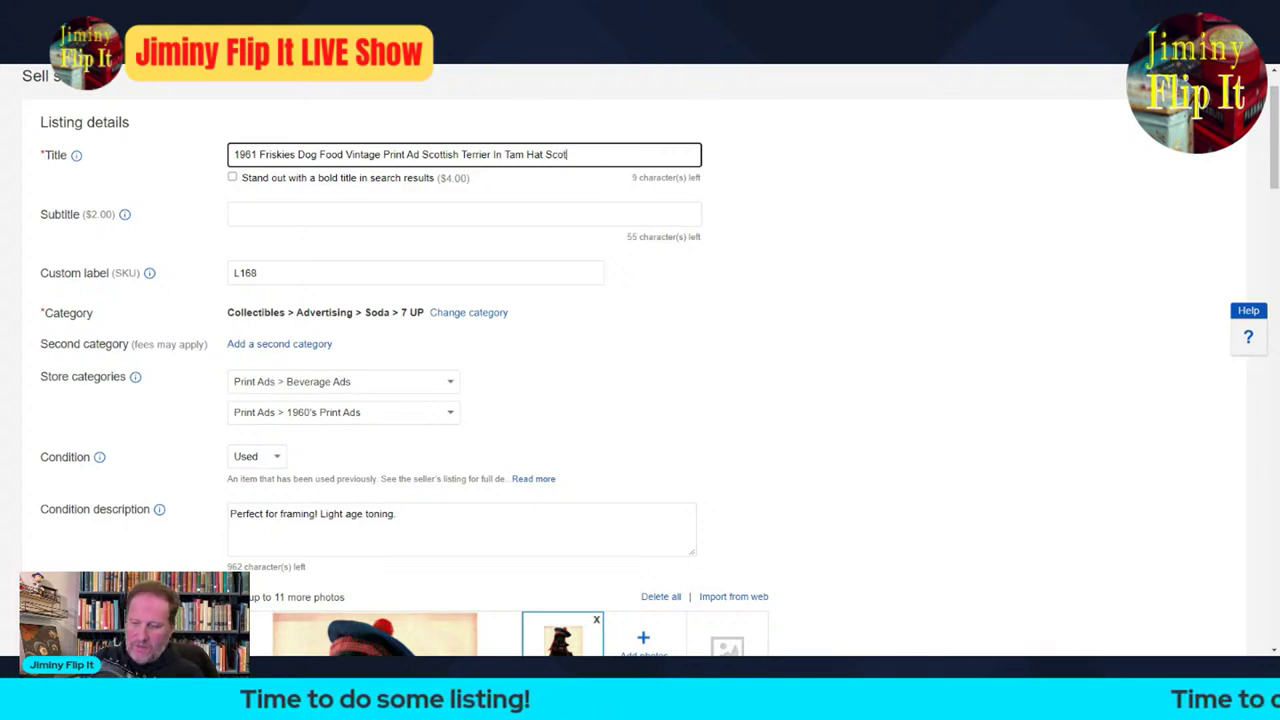
pyautogui.write('tie Dog')
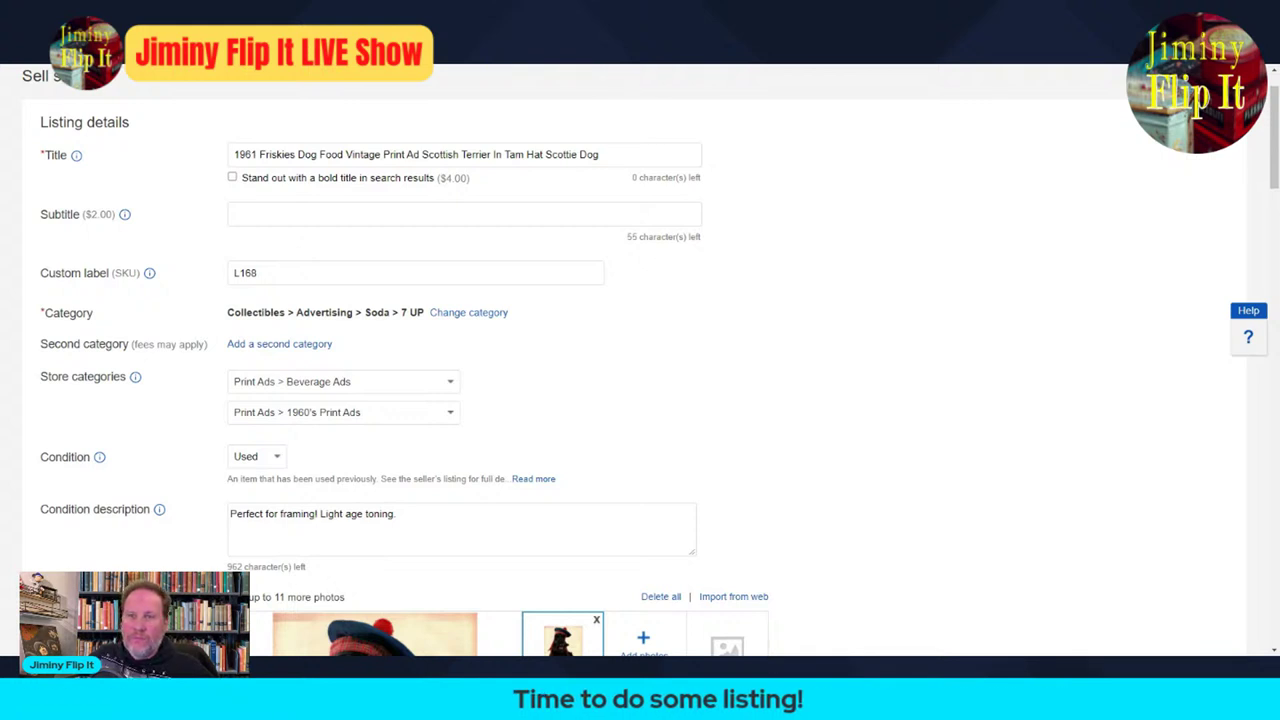
pyautogui.click(601, 154)
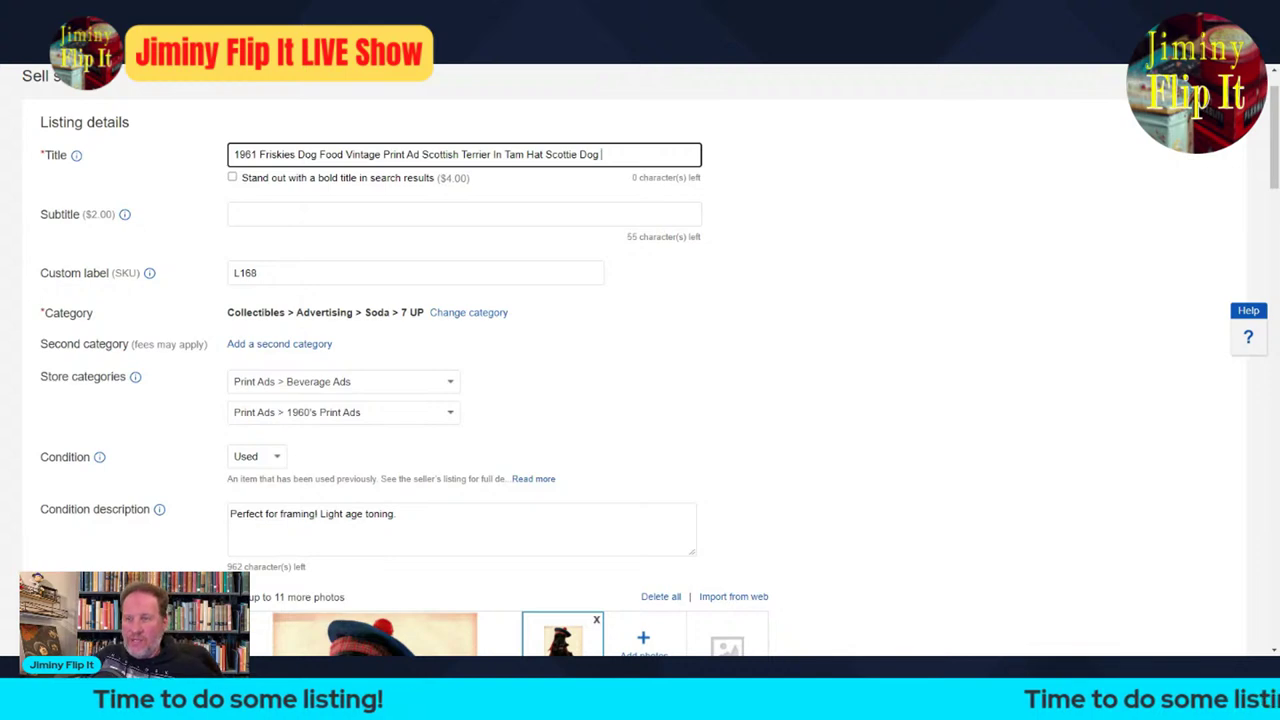
pyautogui.scroll(-5, 893, 414)
pyautogui.scroll(3, 894, 414)
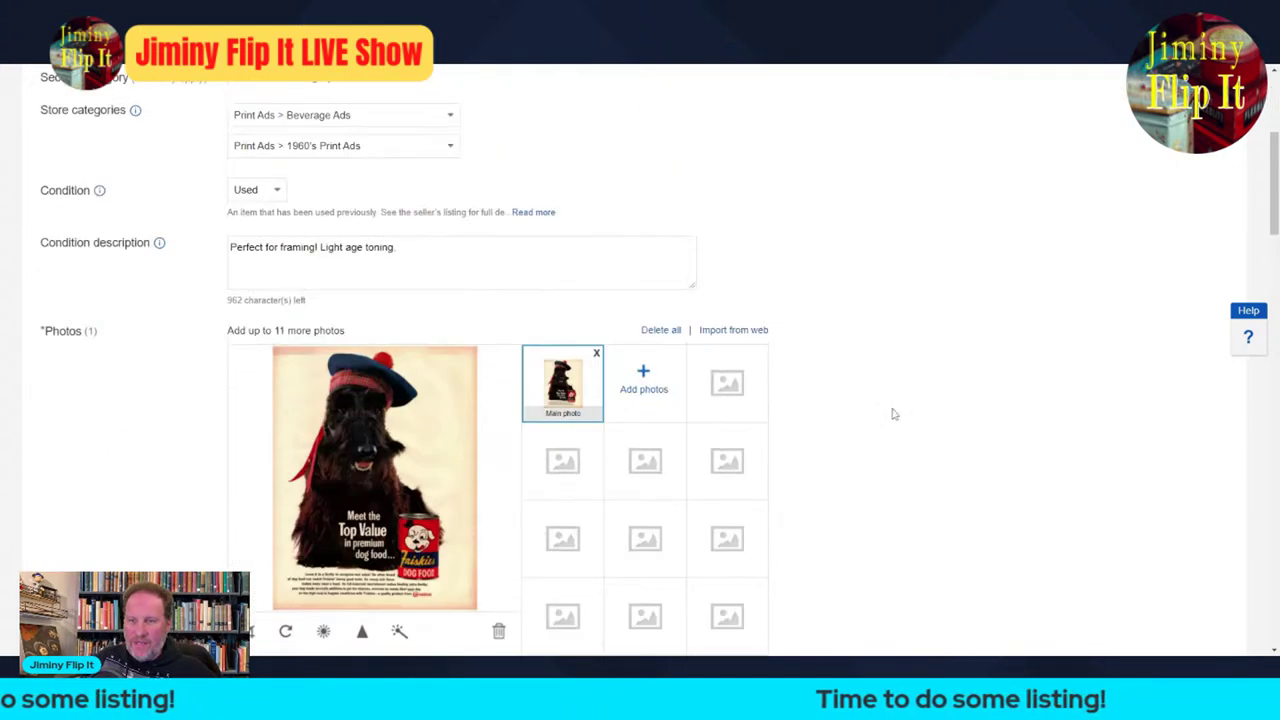
pyautogui.scroll(3, 913, 457)
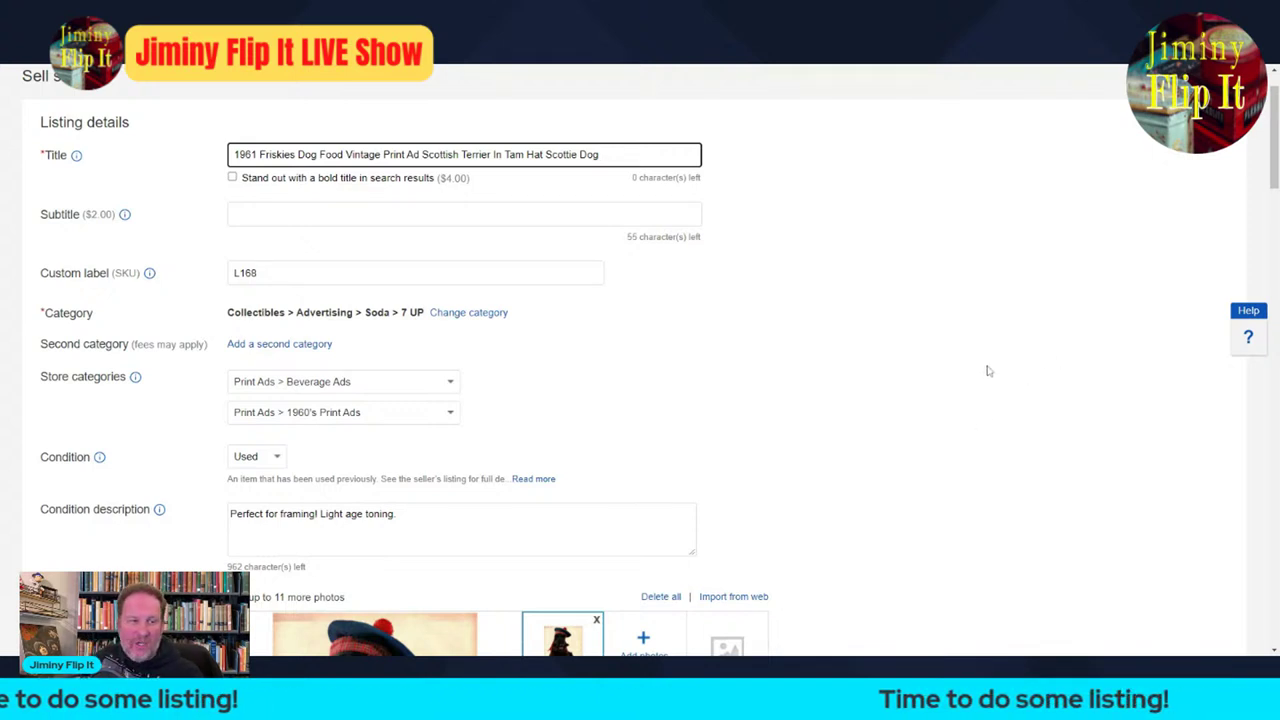
pyautogui.click(541, 69)
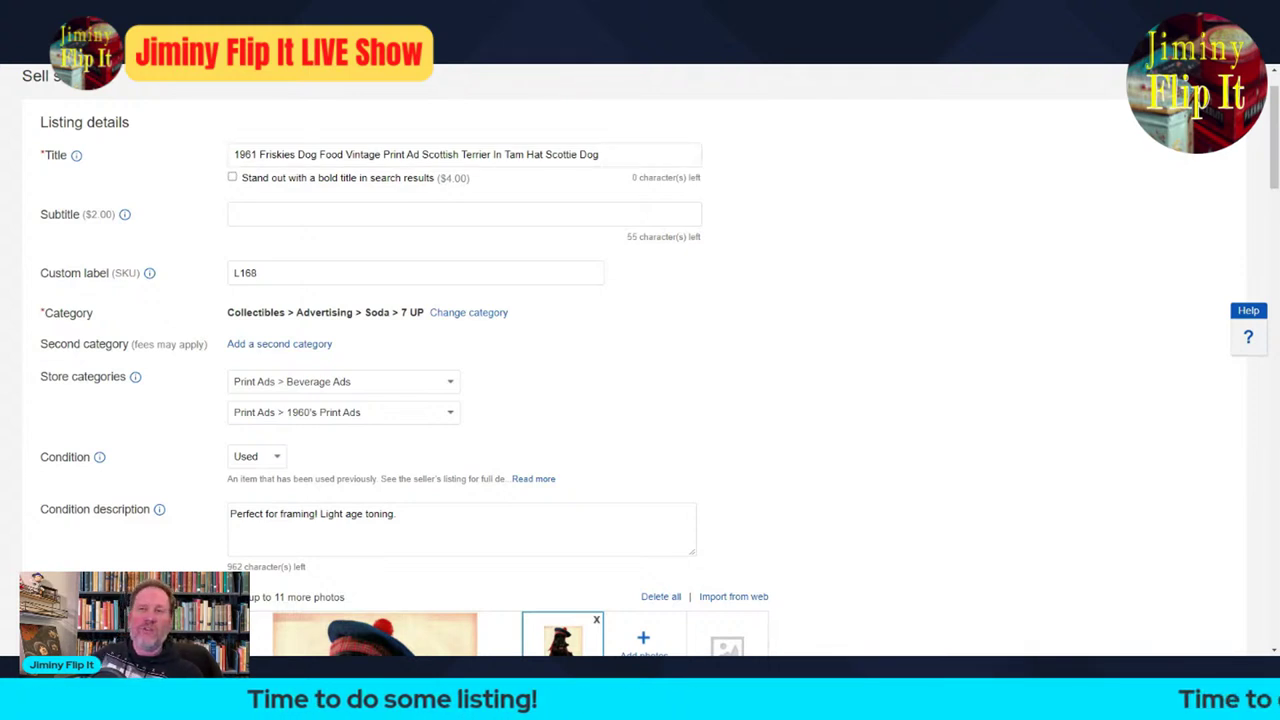
pyautogui.click(601, 154)
pyautogui.press('Tab')
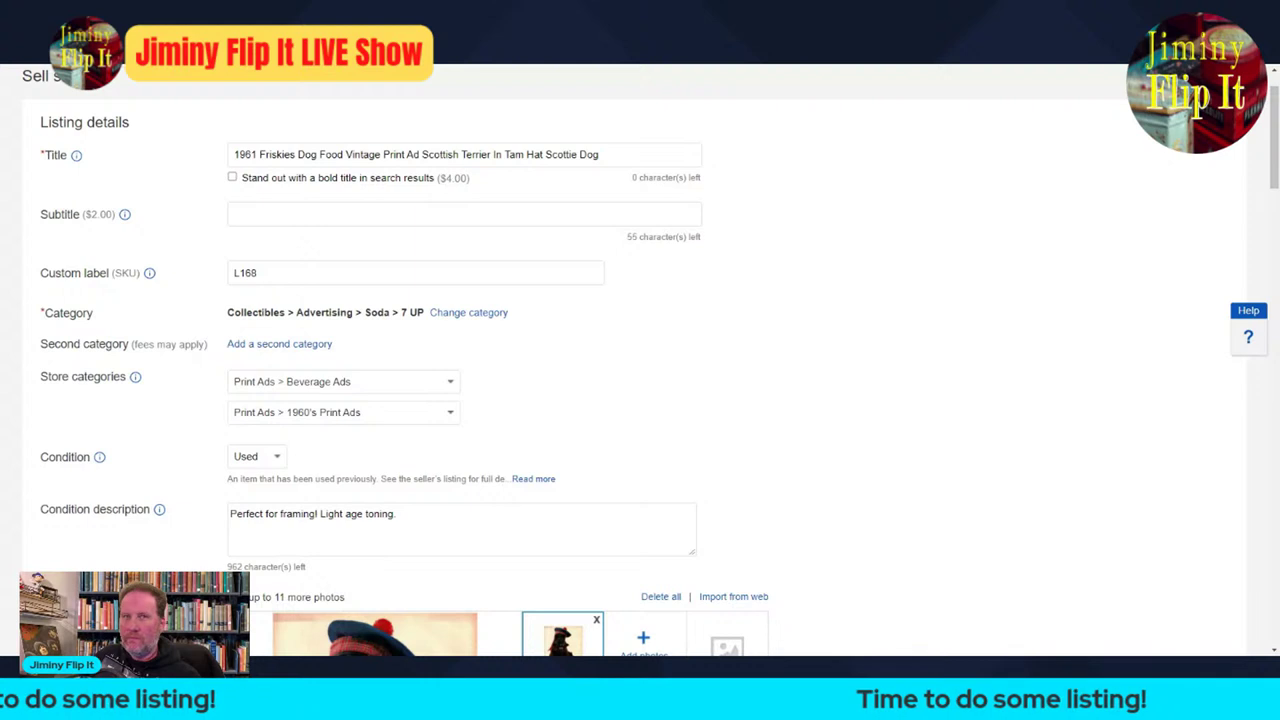
# Delete 'Food' and 'Dog', and move 'Scottie Dog' from the end to right after 'Friskies'
pyautogui.click(601, 154)
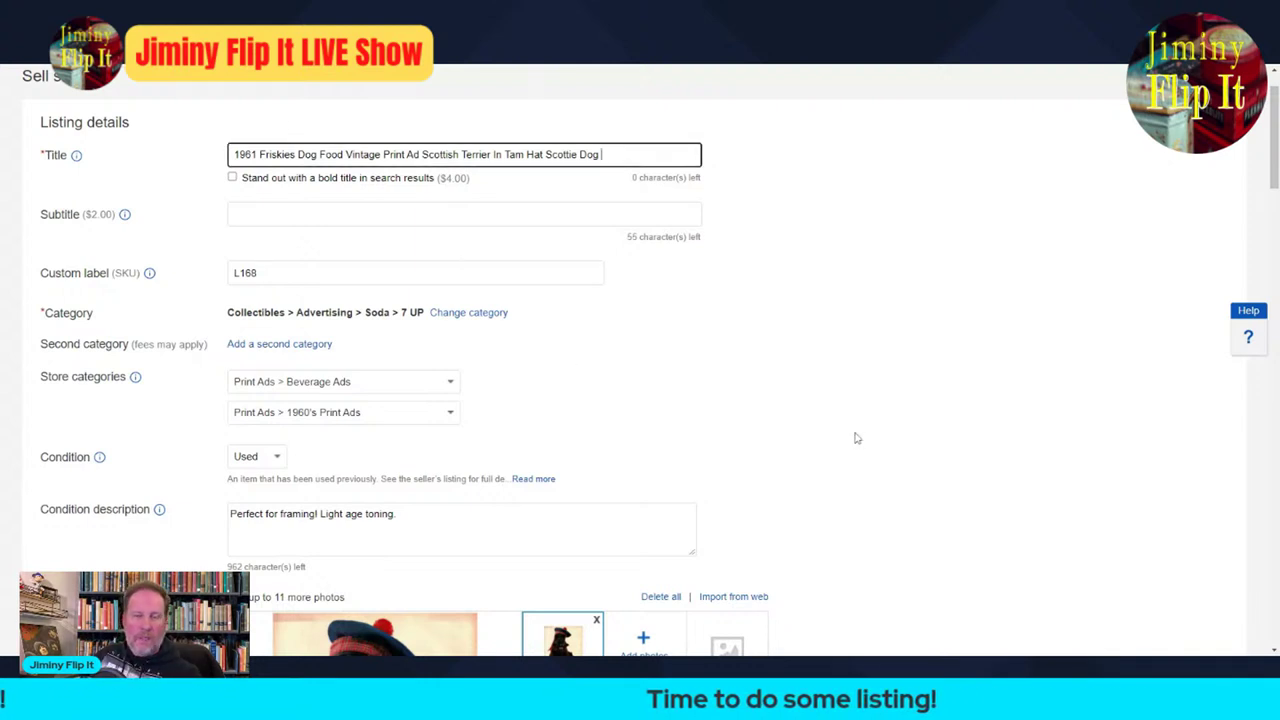
pyautogui.scroll(1, 950, 441)
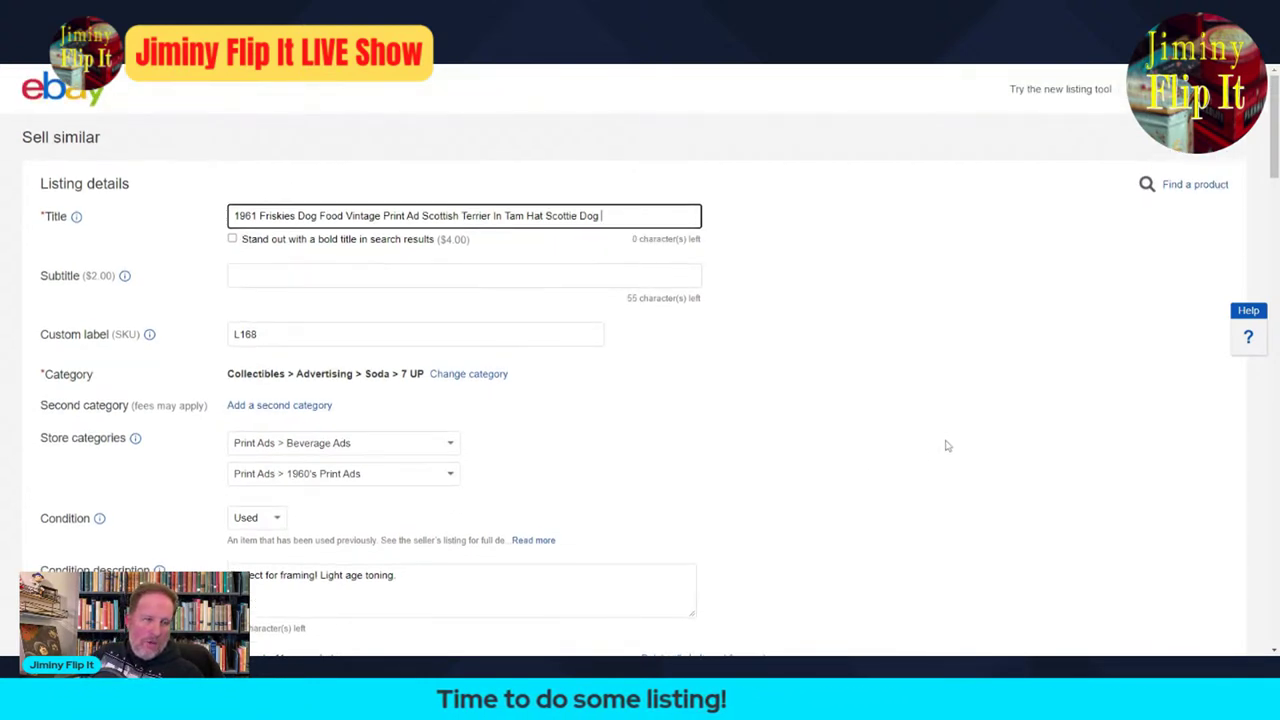
pyautogui.doubleClick(331, 215)
pyautogui.press('BackSpace')
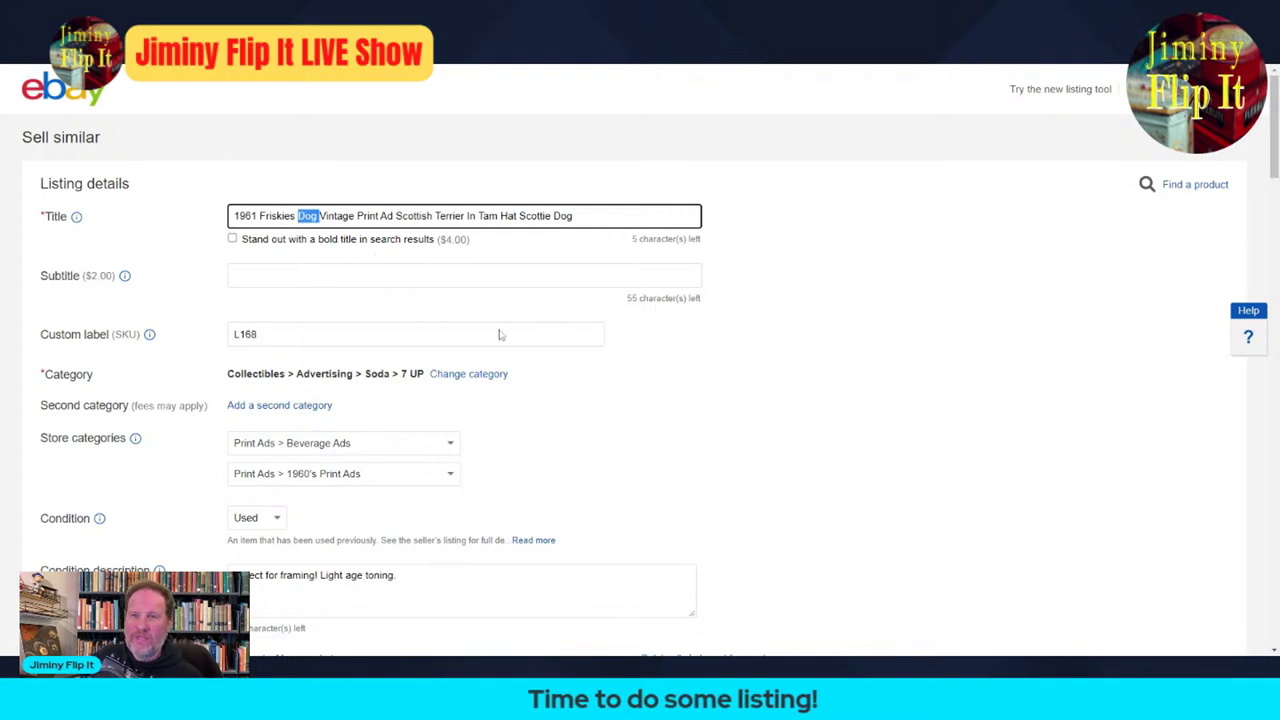
pyautogui.press('BackSpace')
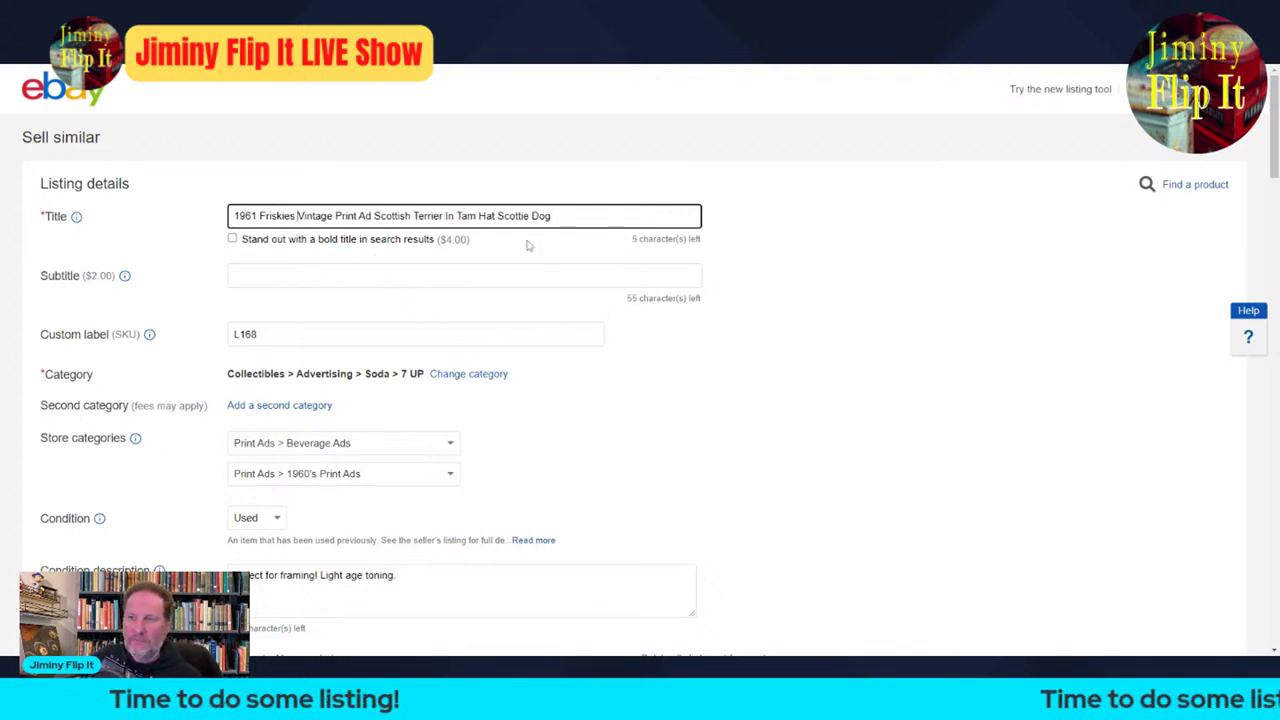
pyautogui.moveTo(553, 216); pyautogui.dragTo(497, 216)
pyautogui.hotkey('ctrl', 'c')
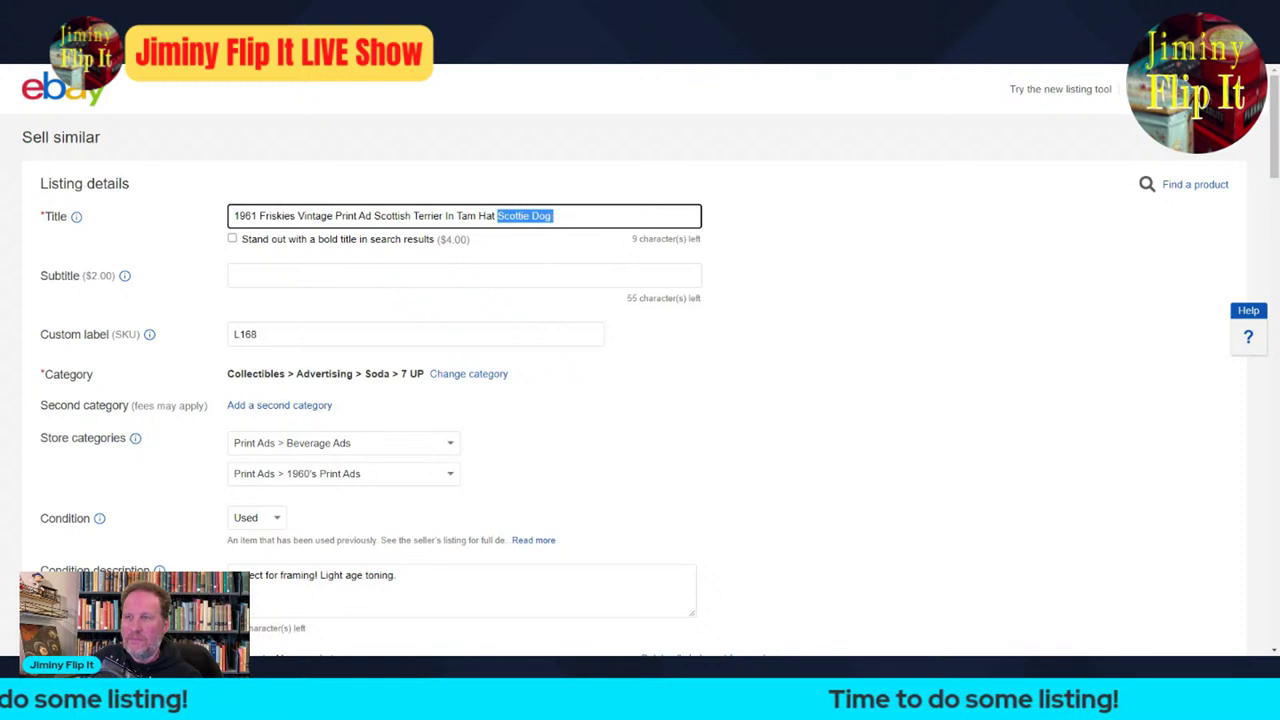
pyautogui.press('BackSpace')
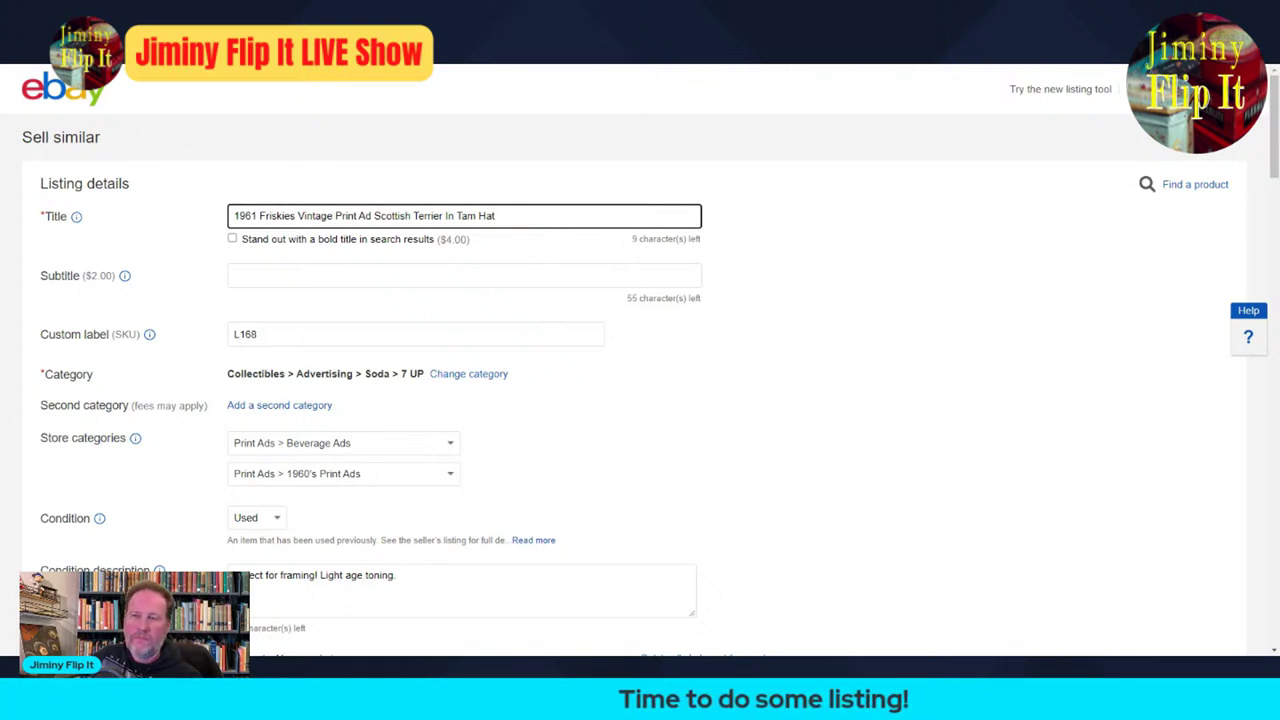
pyautogui.hotkey('ctrl', 'v')
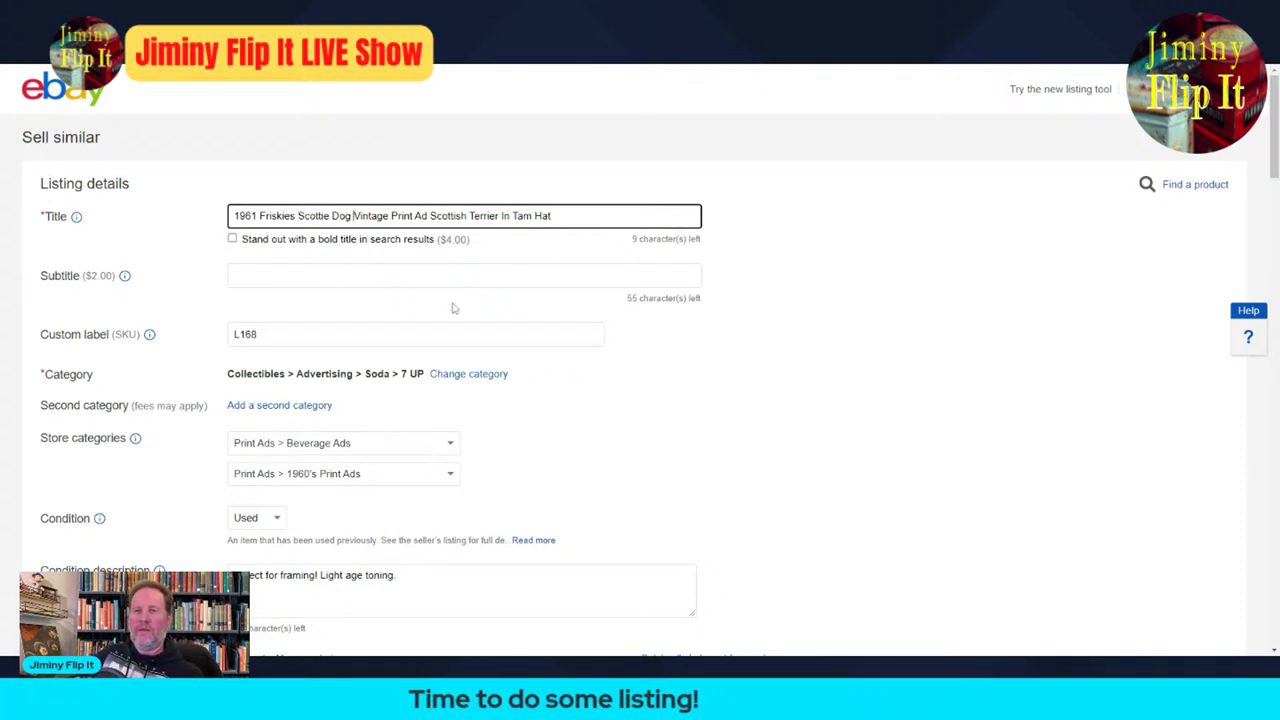
pyautogui.press('BackSpace')
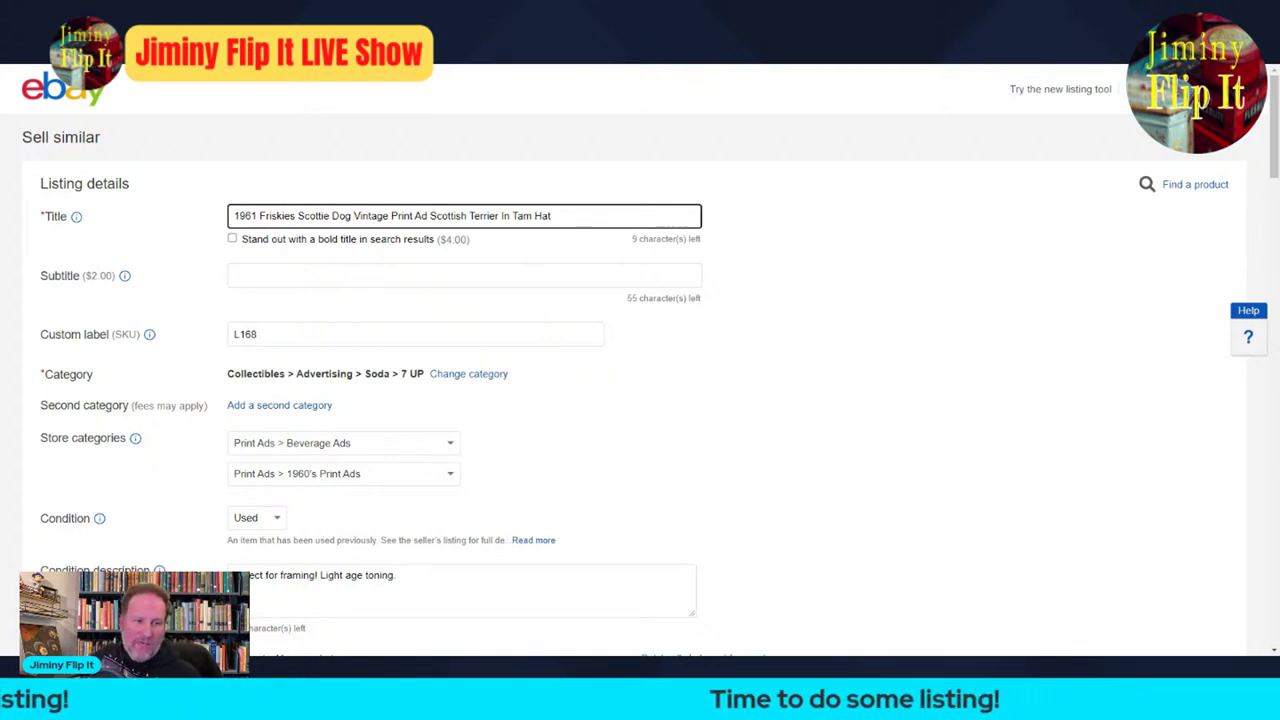
pyautogui.scroll(-5, 830, 401)
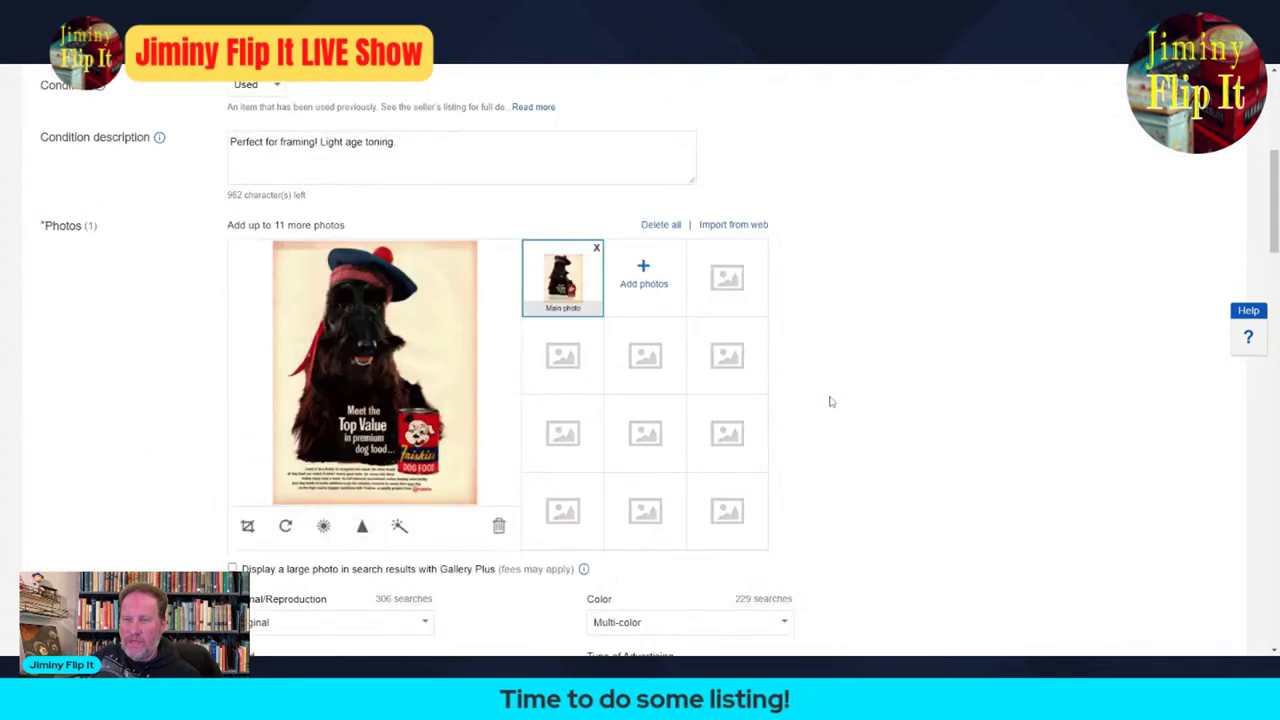
# Check the ad's fine print in the enlarged photo and append 'Carnation' to the title
pyautogui.click(460, 320)
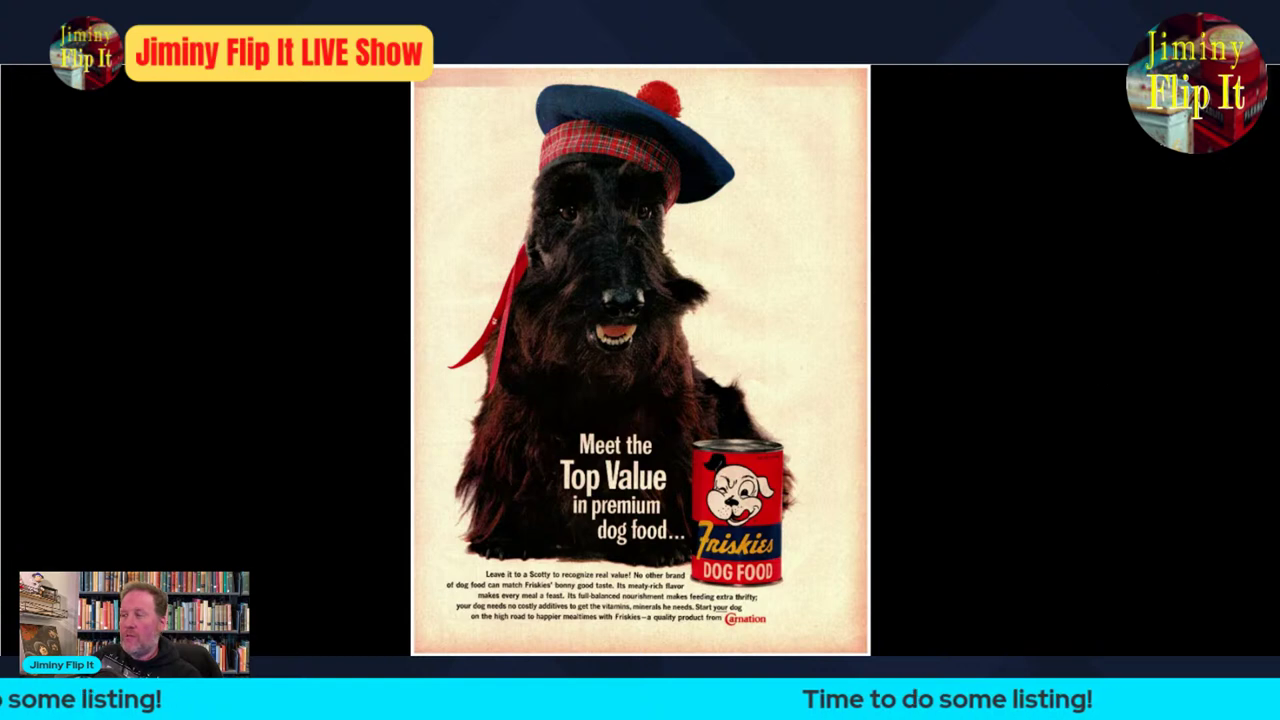
pyautogui.press('Escape')
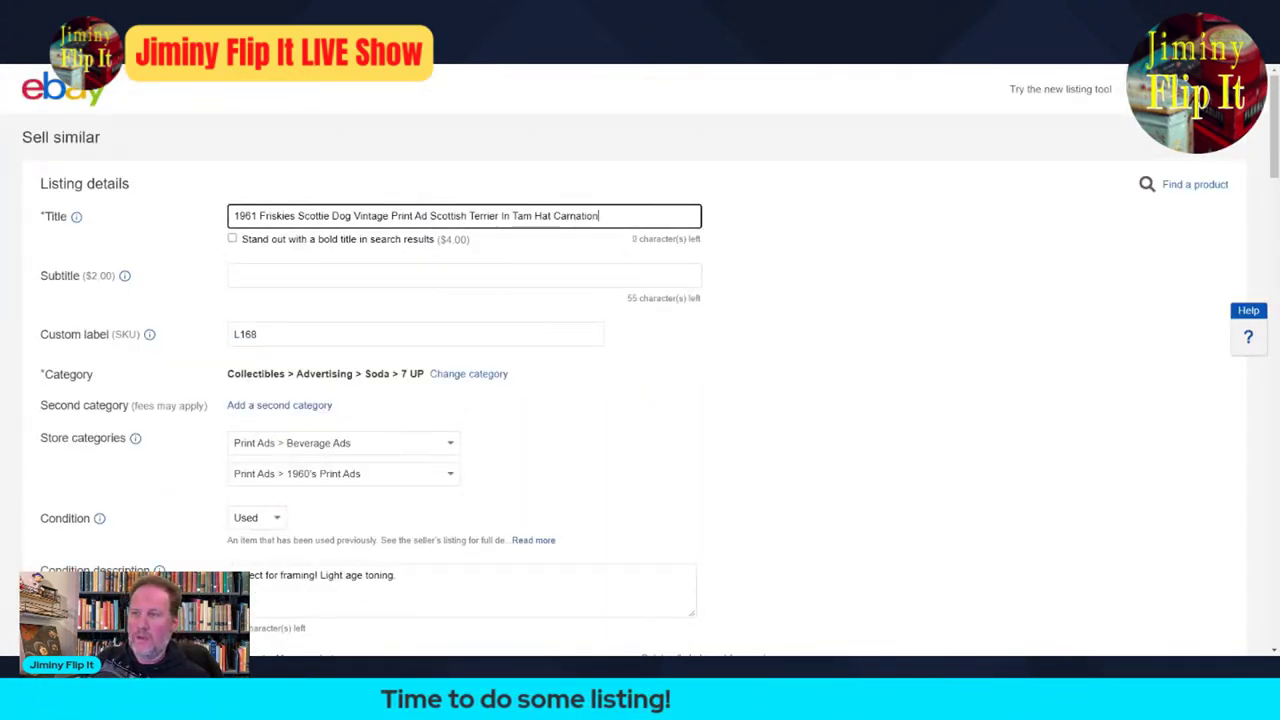
pyautogui.write('Carnation')
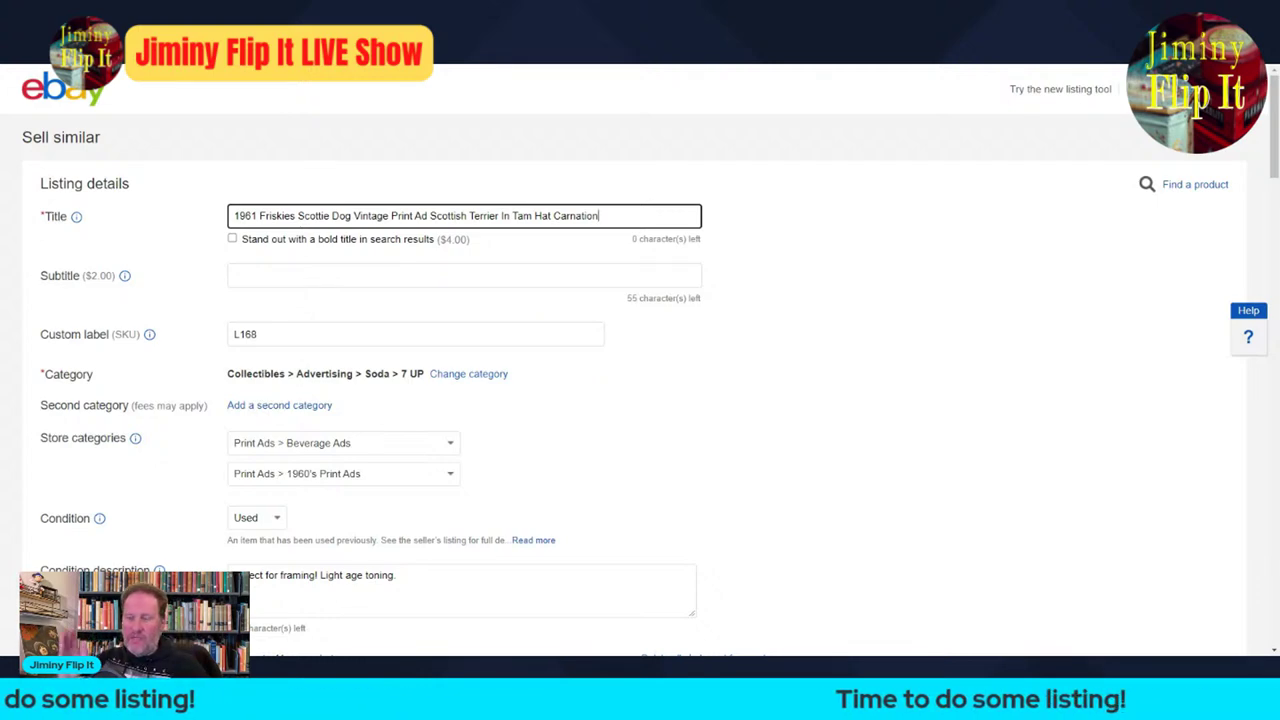
pyautogui.scroll(-3, 857, 400)
pyautogui.scroll(3, 857, 400)
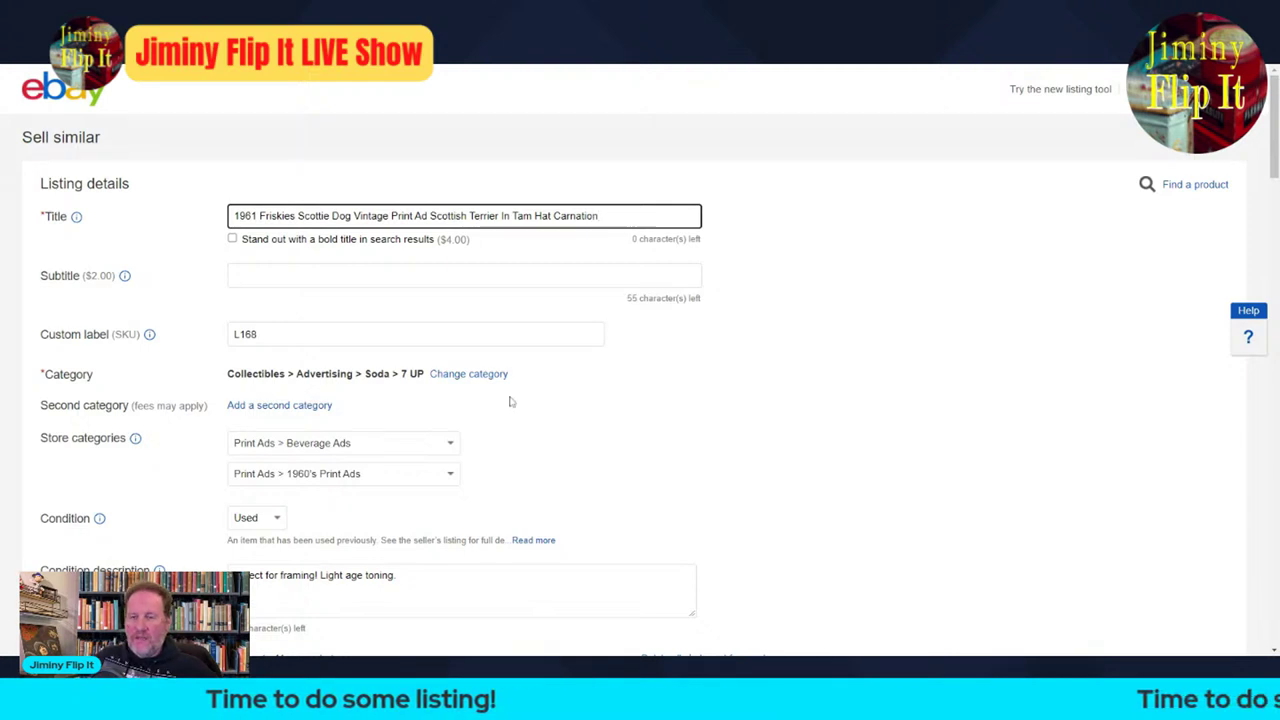
# Replace the soda category with the suggested Collectibles > Animals > Dogs > Scottish Terrier
pyautogui.click(472, 375)
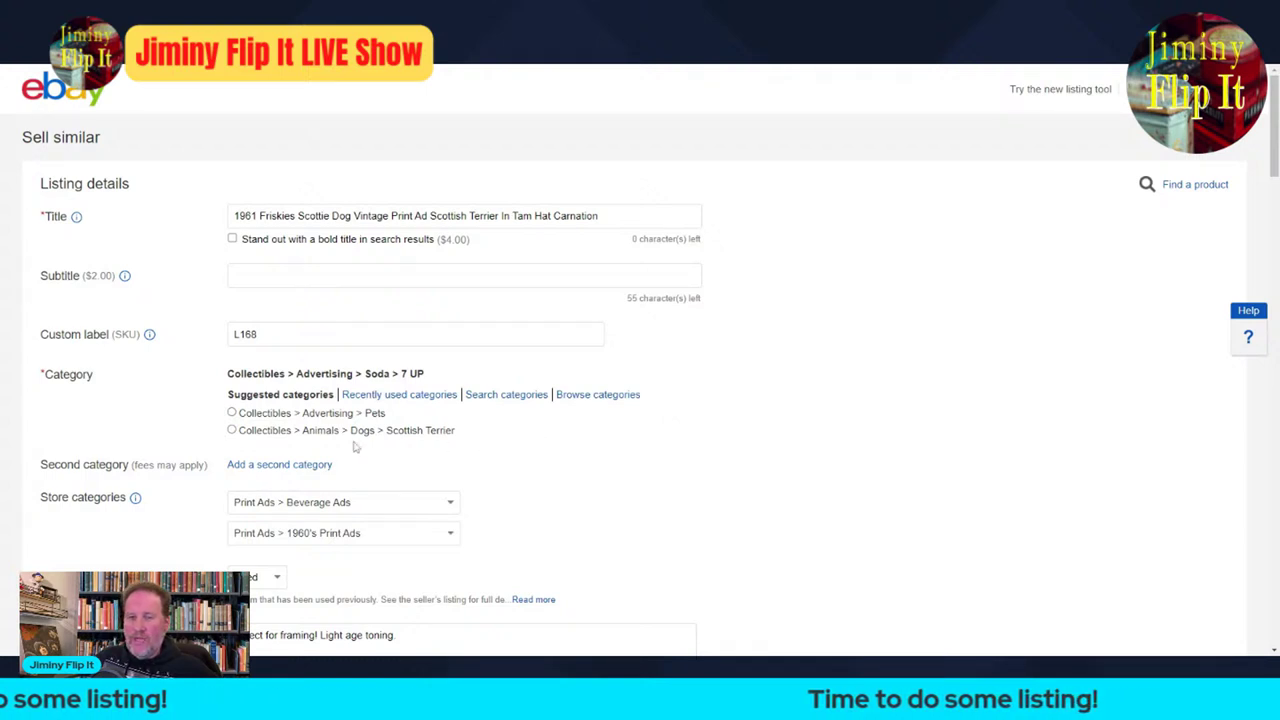
pyautogui.click(231, 430)
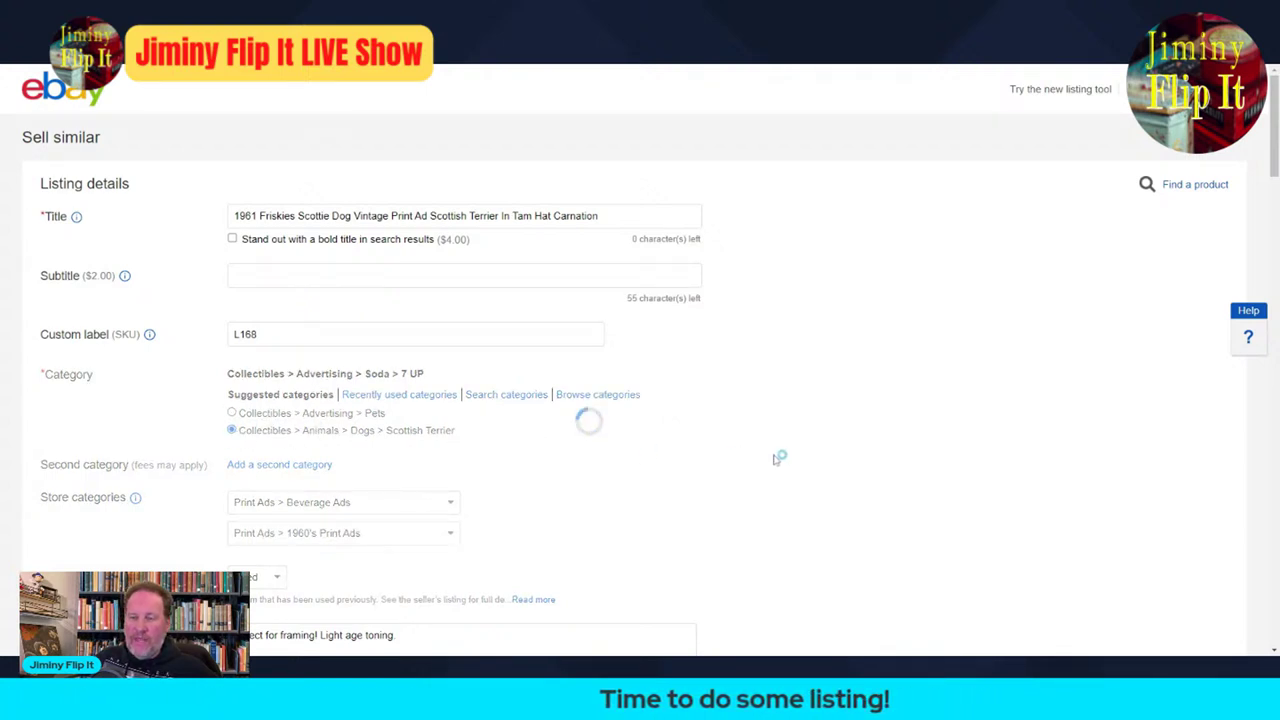
pyautogui.scroll(-10, 779, 456)
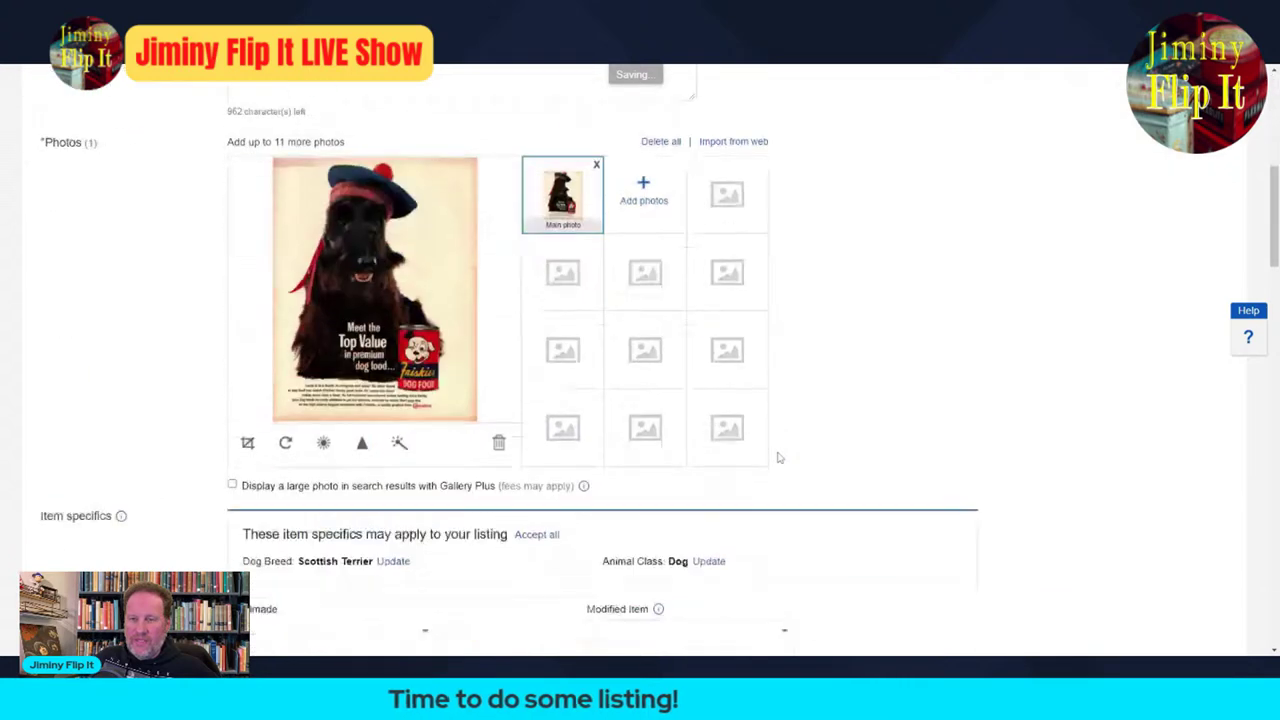
pyautogui.scroll(-3, 931, 466)
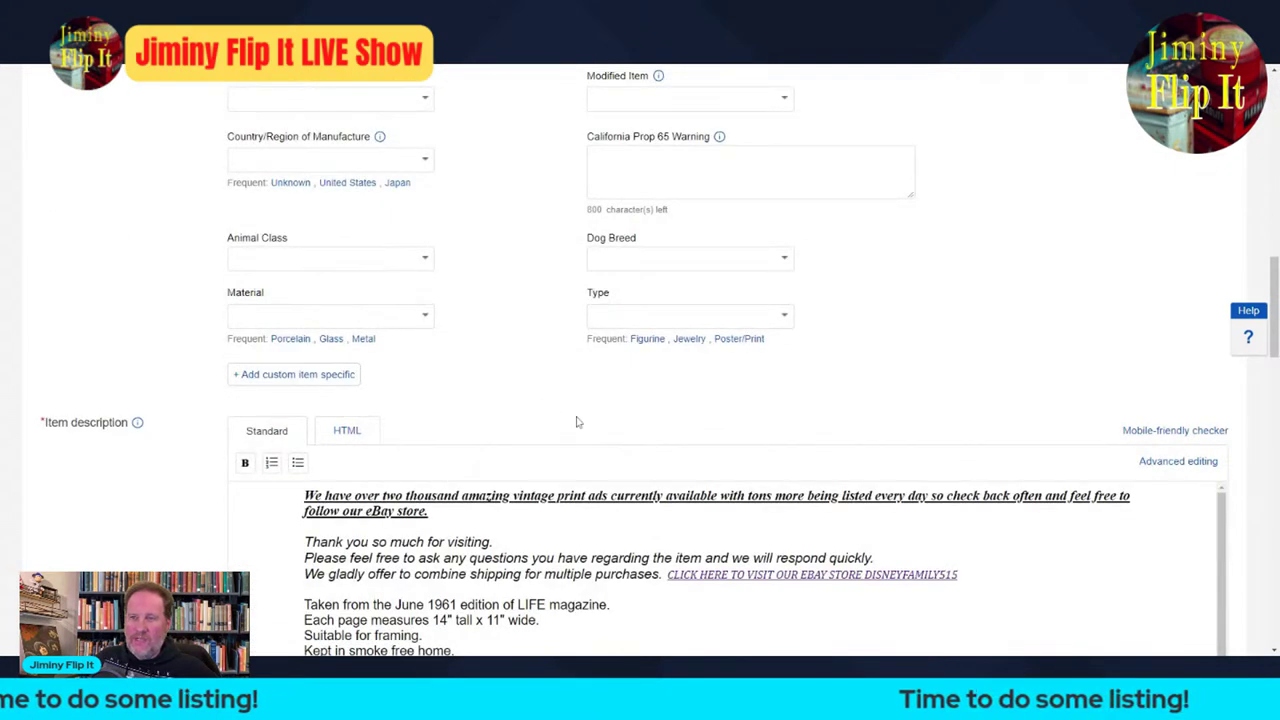
pyautogui.scroll(3, 641, 435)
pyautogui.scroll(3, 979, 510)
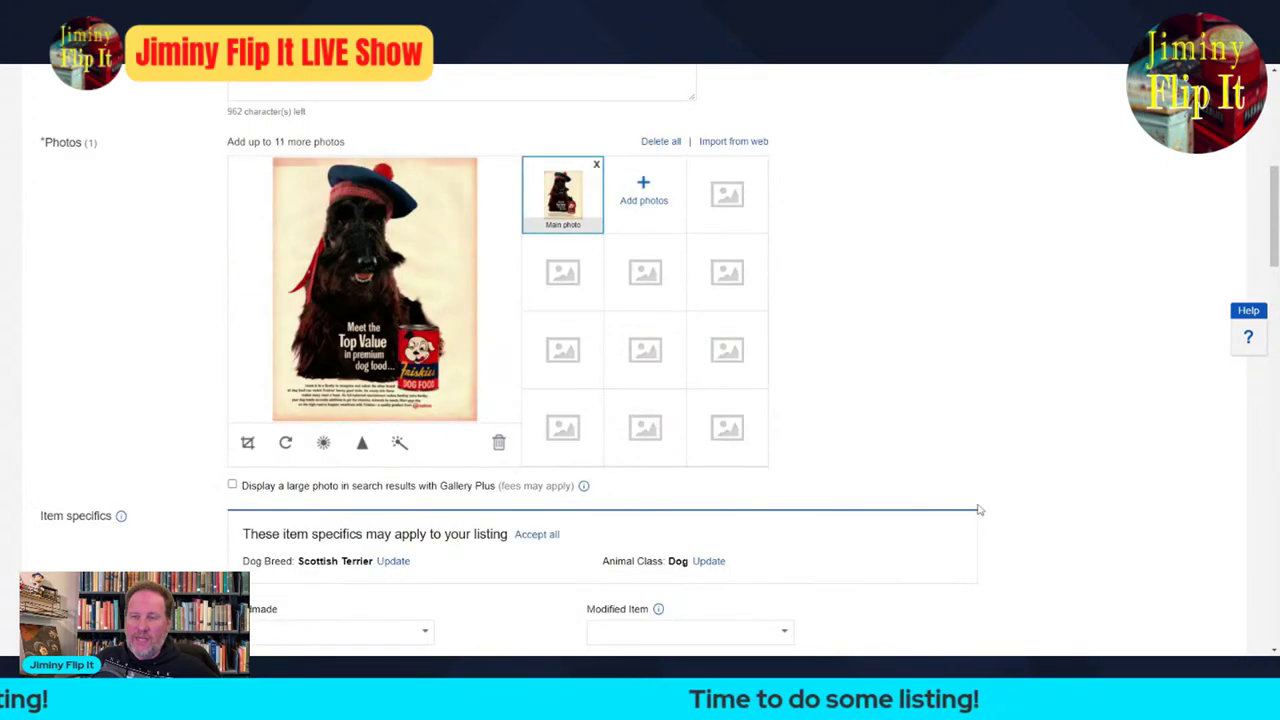
pyautogui.scroll(3, 995, 512)
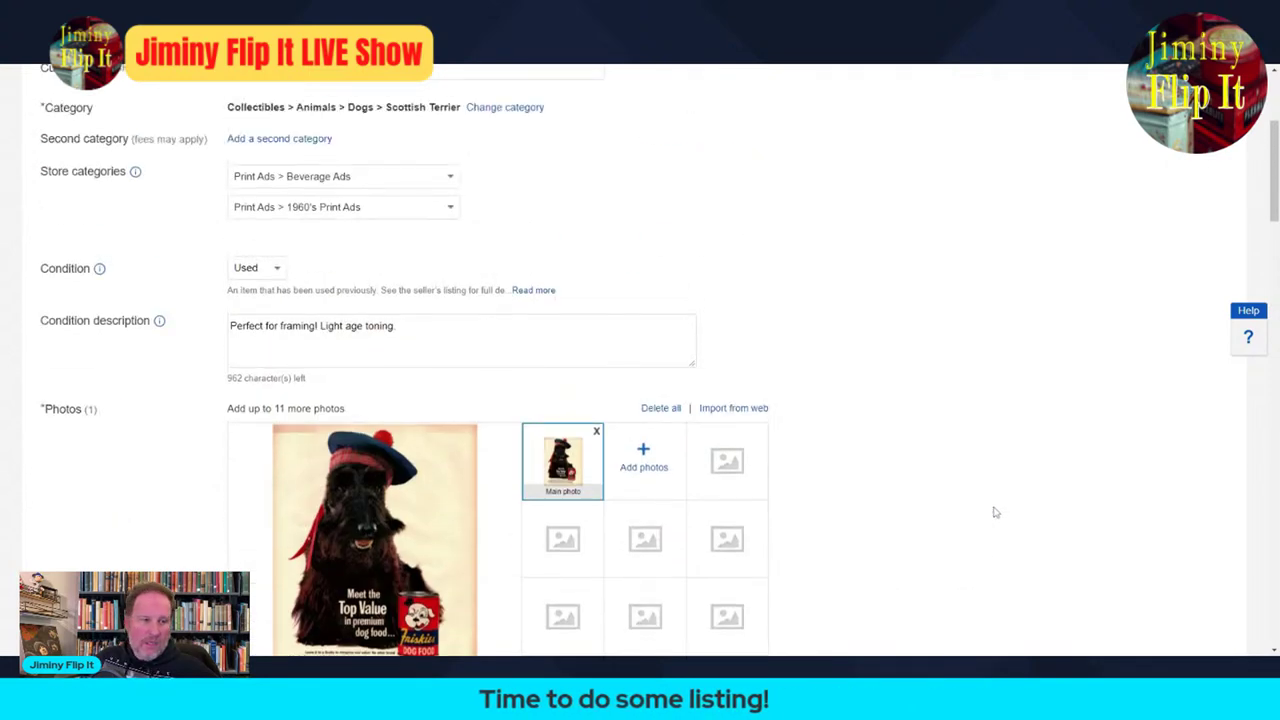
pyautogui.scroll(3, 995, 512)
# Replace the Beverage Ads first store category with Print Ads > Dogs
pyautogui.scroll(-3, 995, 512)
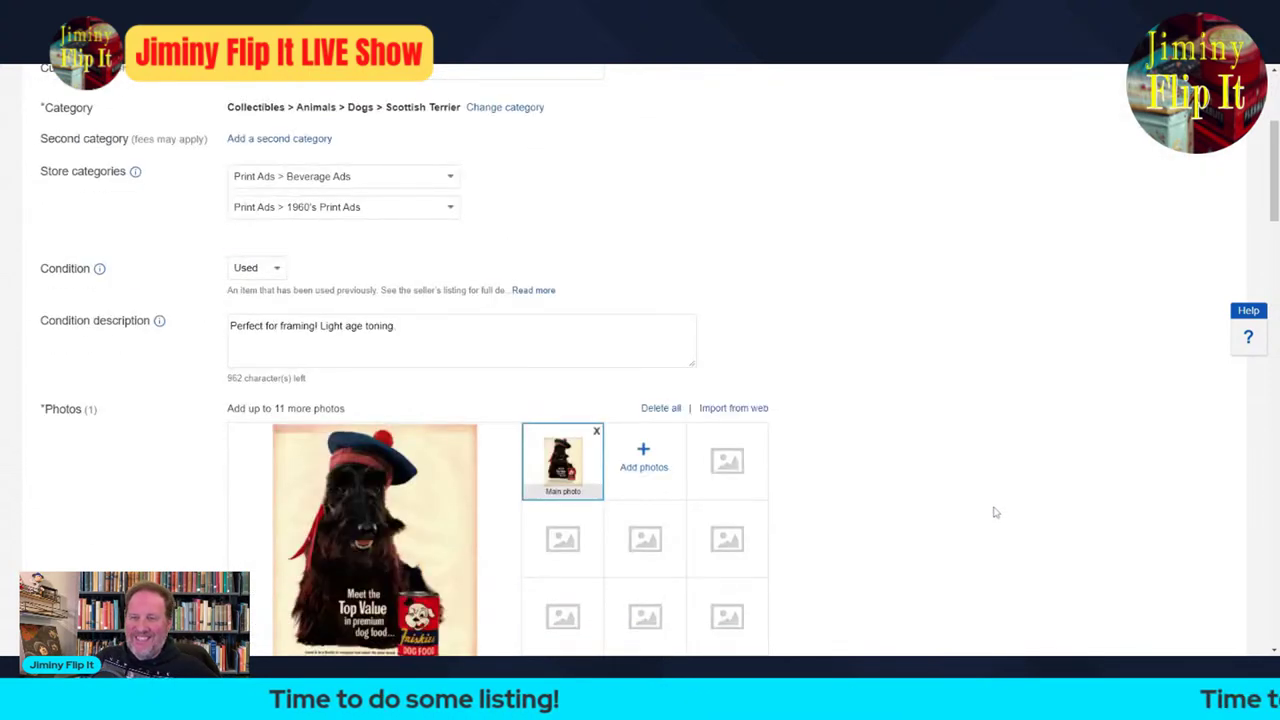
pyautogui.scroll(-3, 995, 512)
pyautogui.scroll(-3, 998, 512)
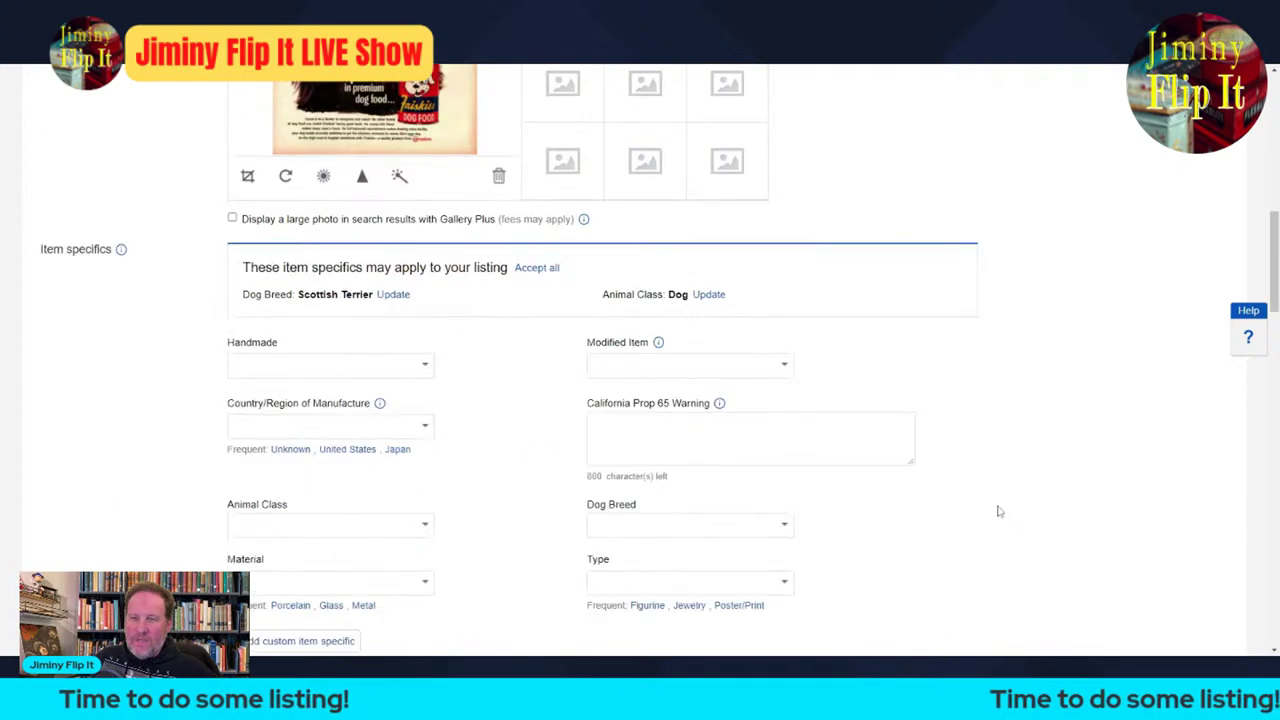
pyautogui.scroll(10, 1015, 400)
pyautogui.click(535, 375)
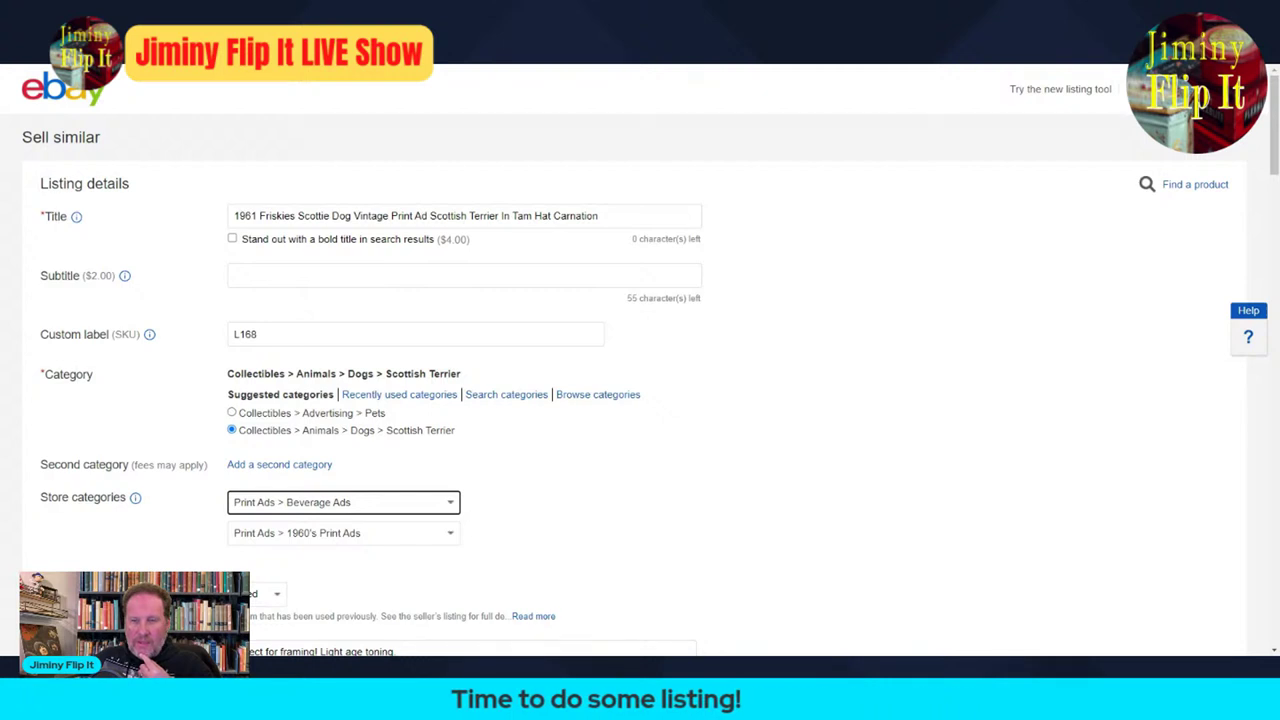
pyautogui.click(597, 500)
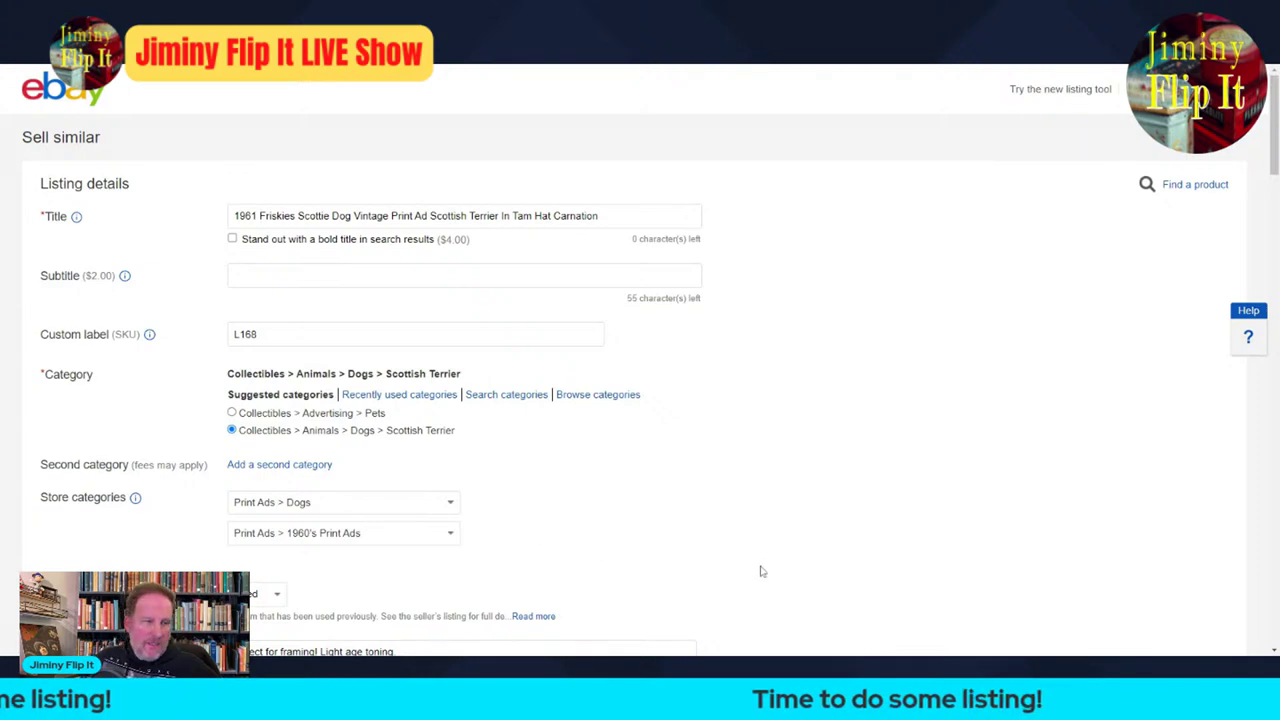
pyautogui.scroll(-5, 925, 515)
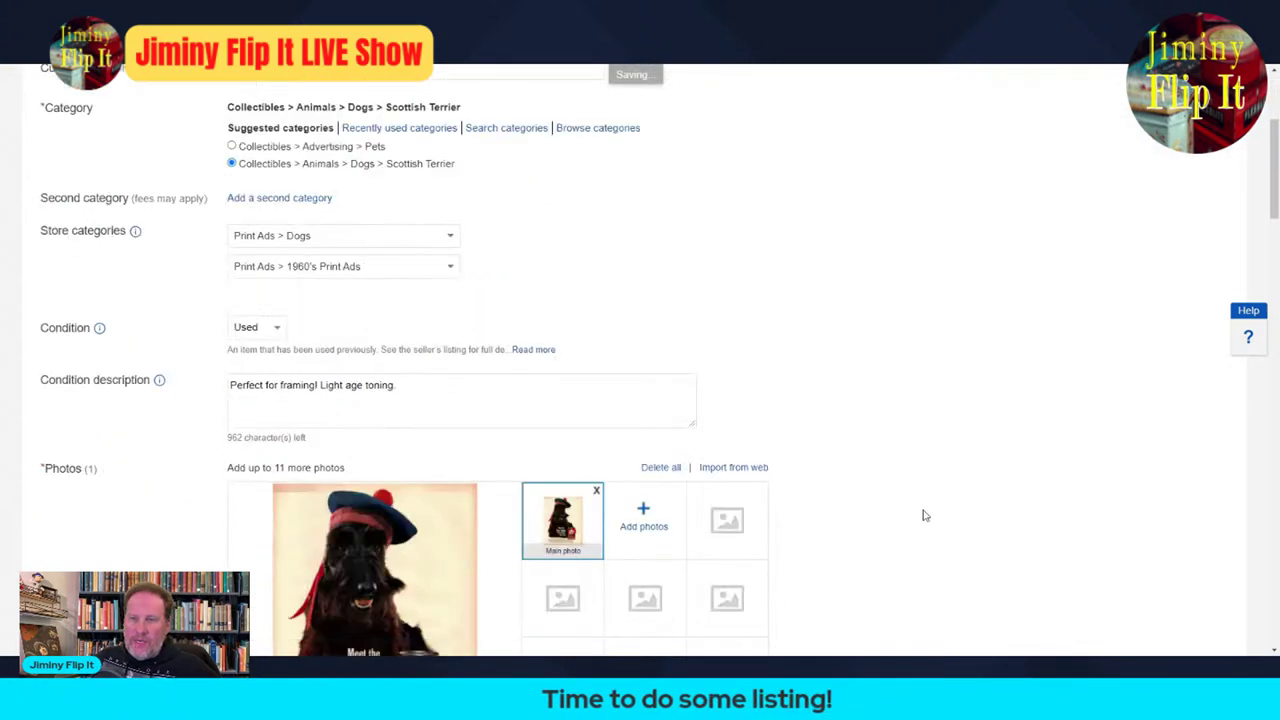
pyautogui.scroll(3, 925, 515)
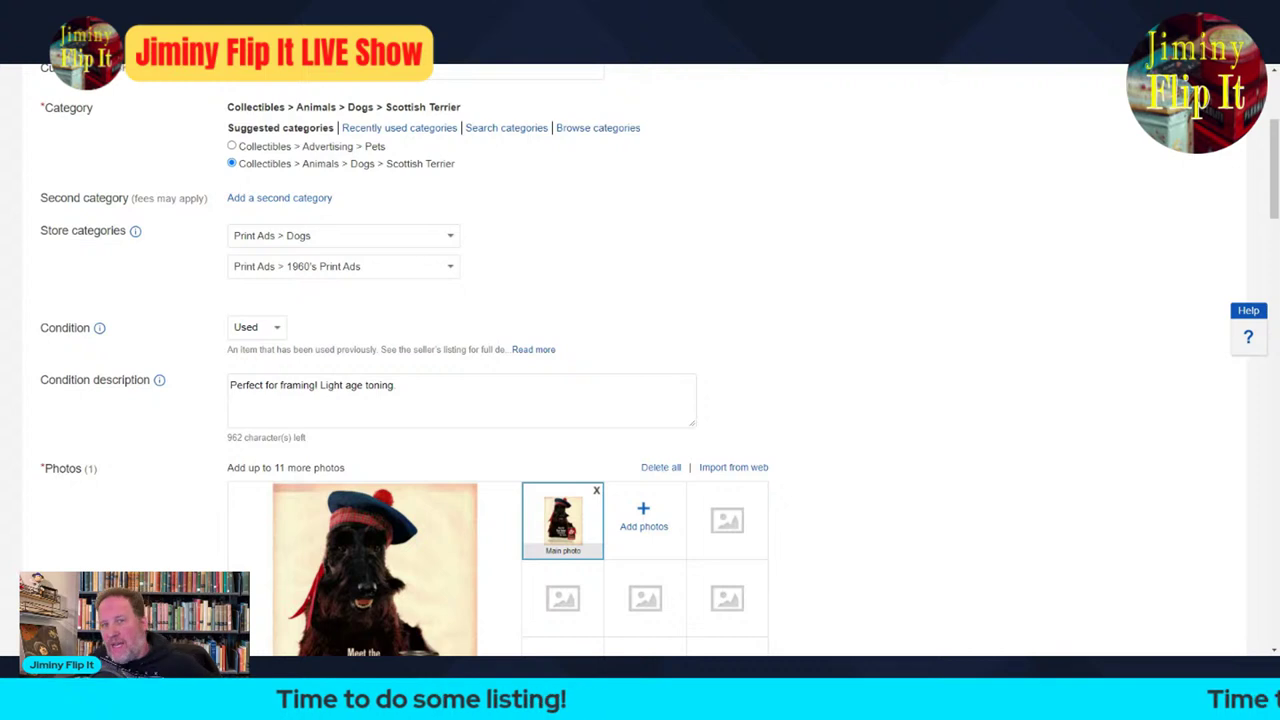
pyautogui.scroll(3, 920, 509)
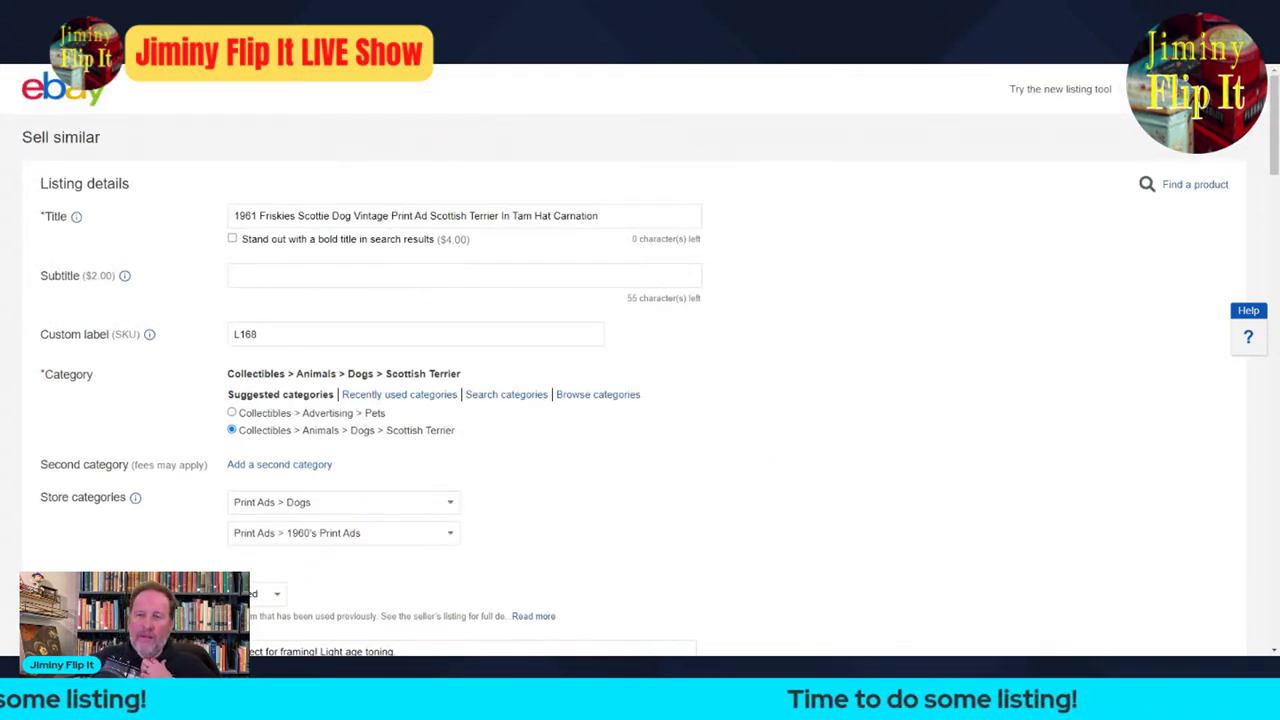
pyautogui.scroll(-3, 916, 516)
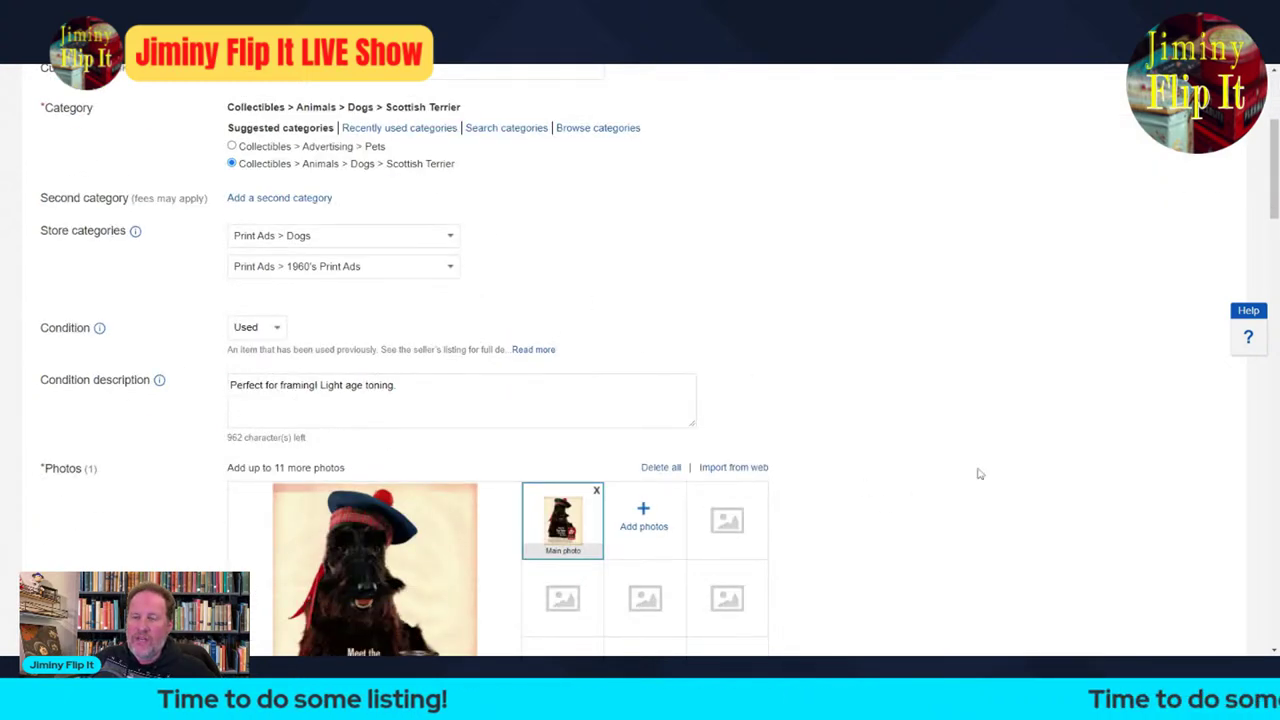
# Accept Scottish Terrier breed and Dog animal class, and set country to United States
pyautogui.scroll(-6, 978, 473)
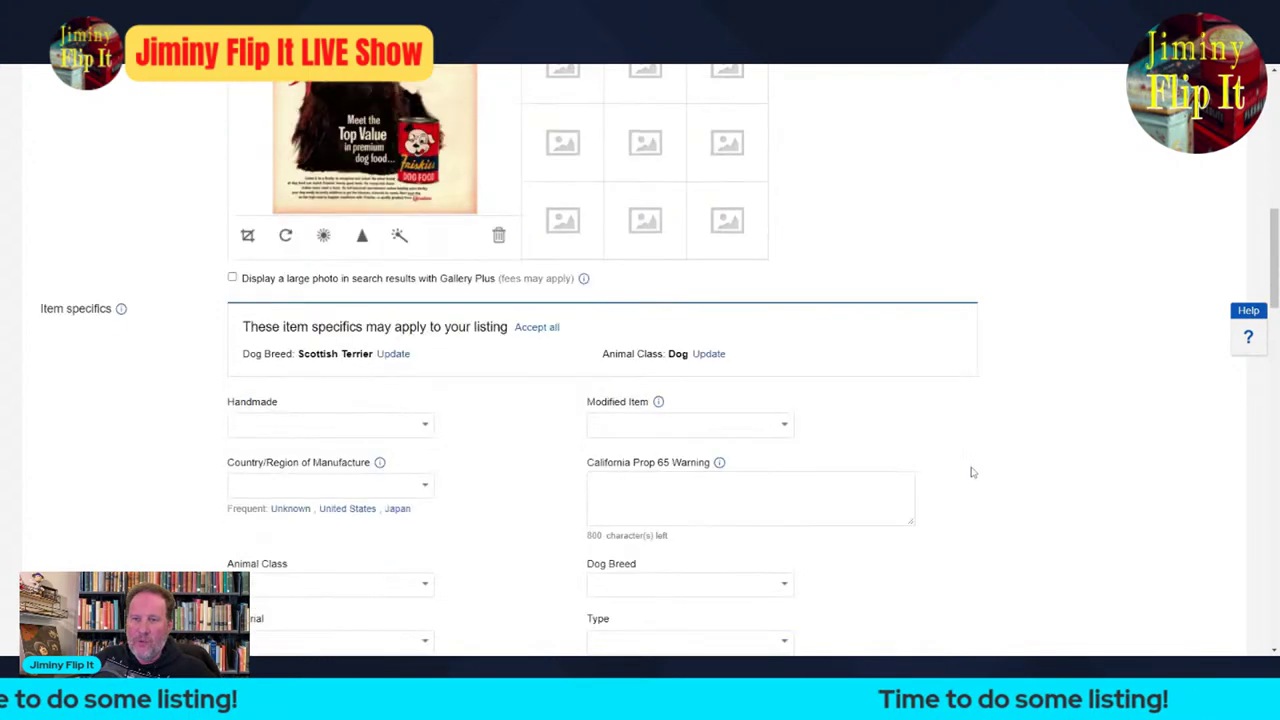
pyautogui.click(394, 354)
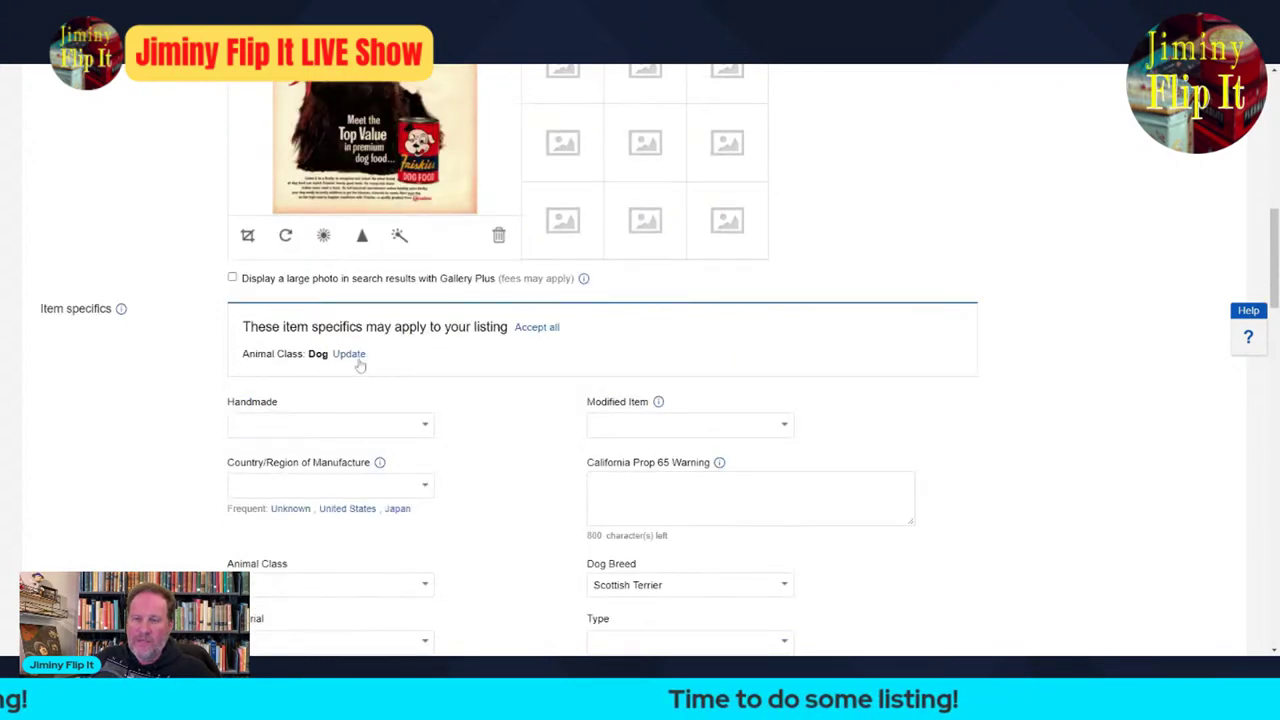
pyautogui.click(352, 356)
pyautogui.click(368, 456)
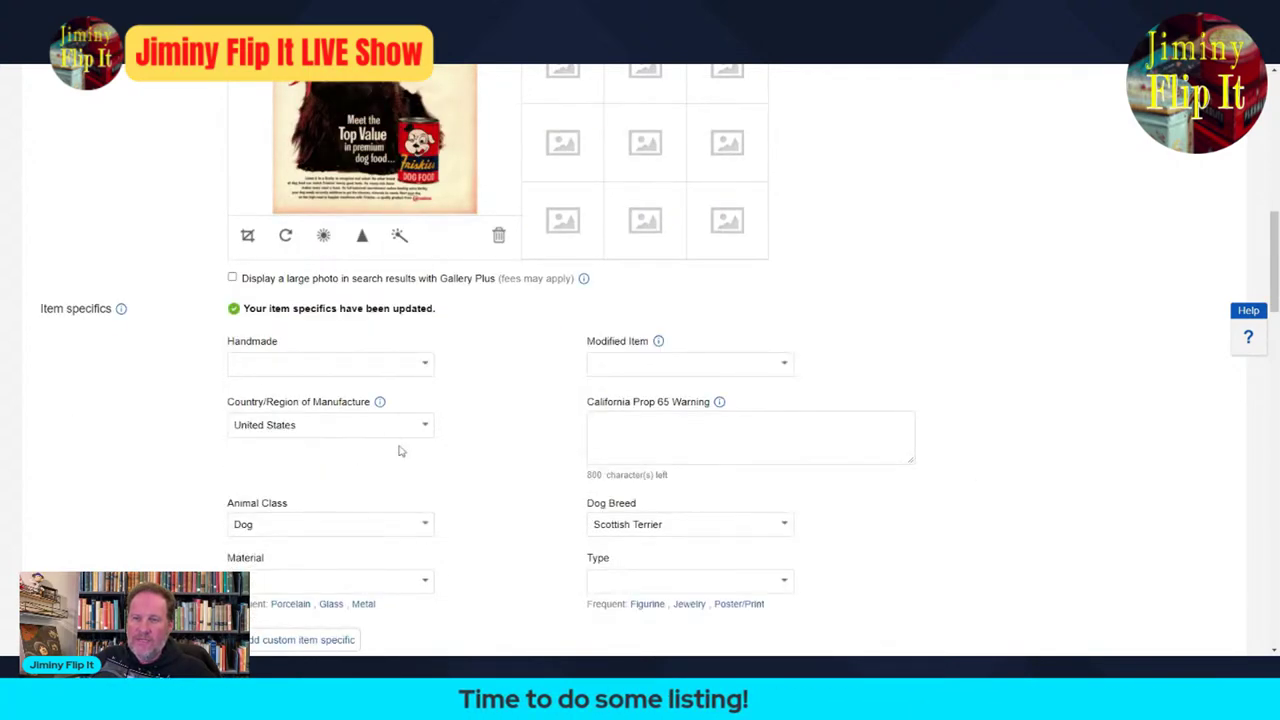
# Set both Handmade and Modified Item to No
pyautogui.click(405, 332)
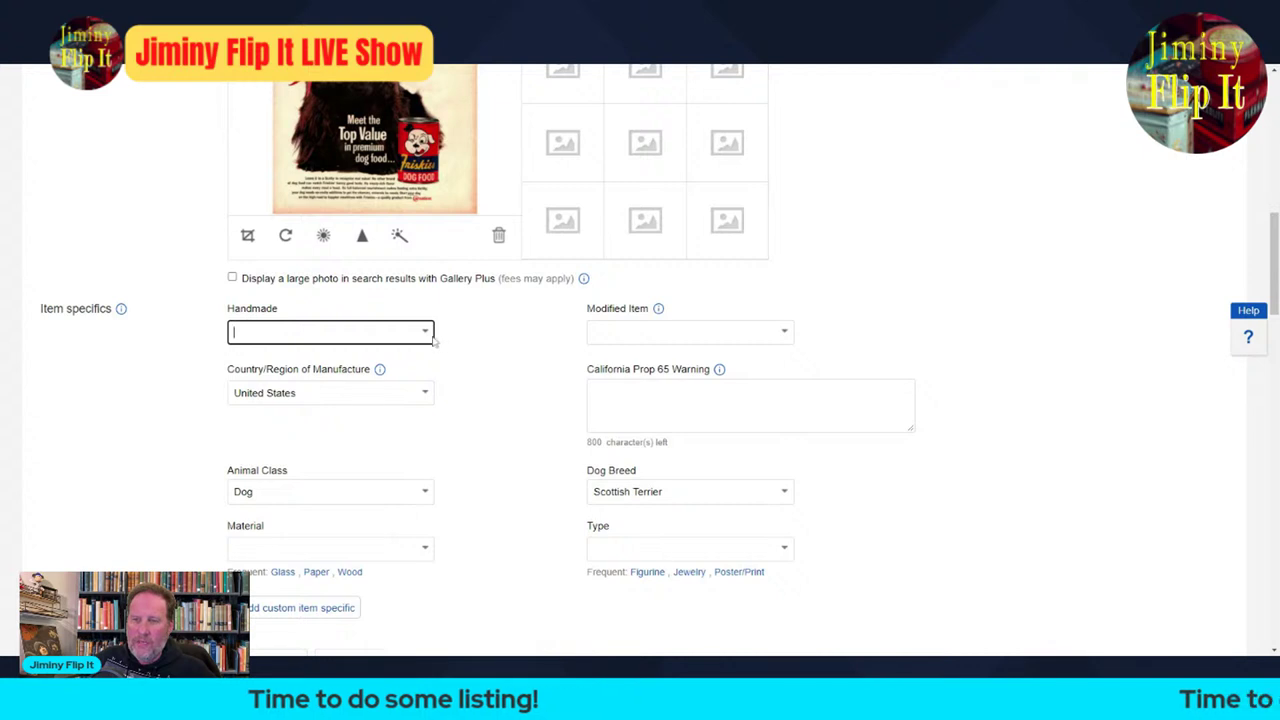
pyautogui.click(366, 377)
pyautogui.click(784, 333)
pyautogui.click(691, 360)
# Set the material to Paper and the item type to Poster/Print
pyautogui.click(320, 548)
pyautogui.click(316, 572)
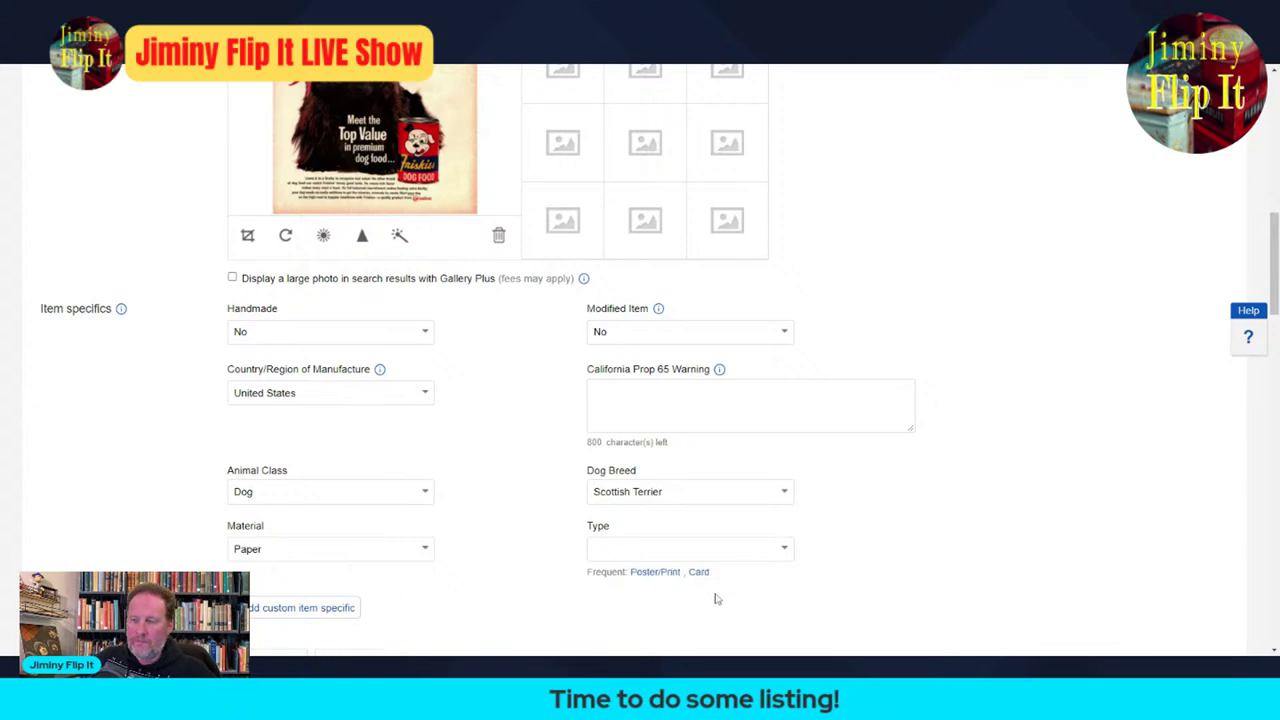
pyautogui.click(656, 572)
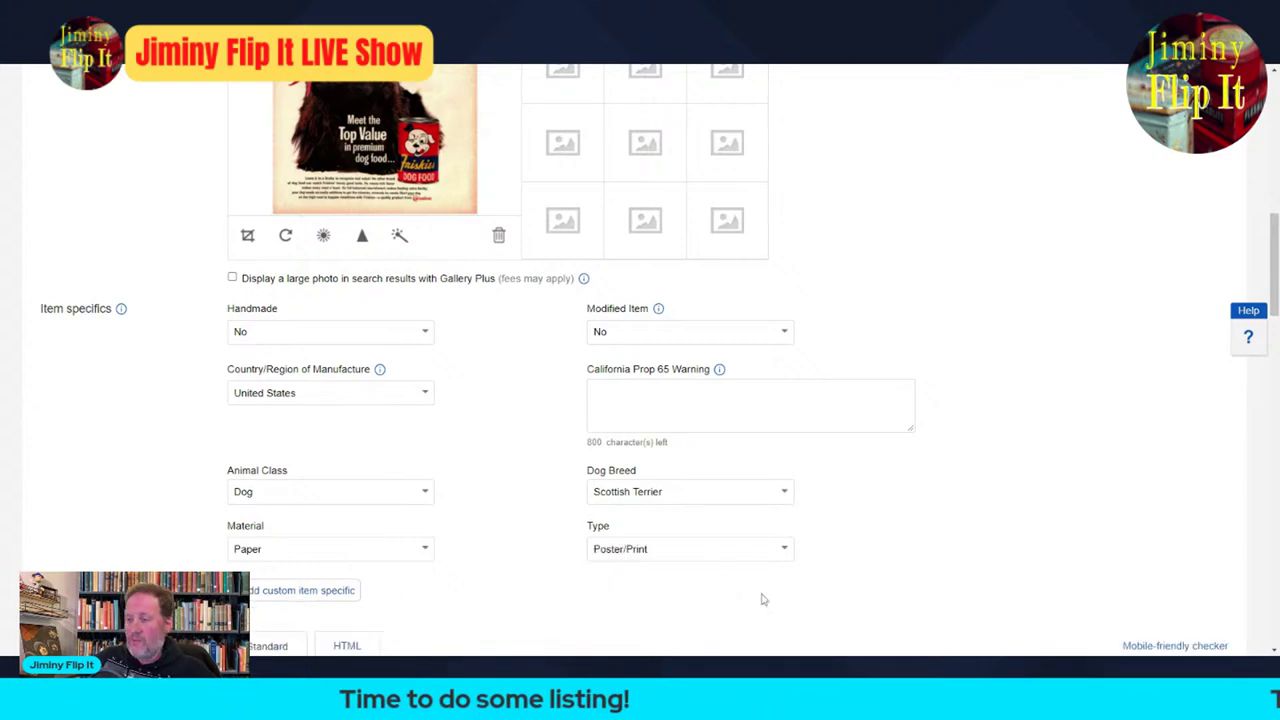
pyautogui.scroll(-3, 949, 551)
pyautogui.scroll(3, 897, 511)
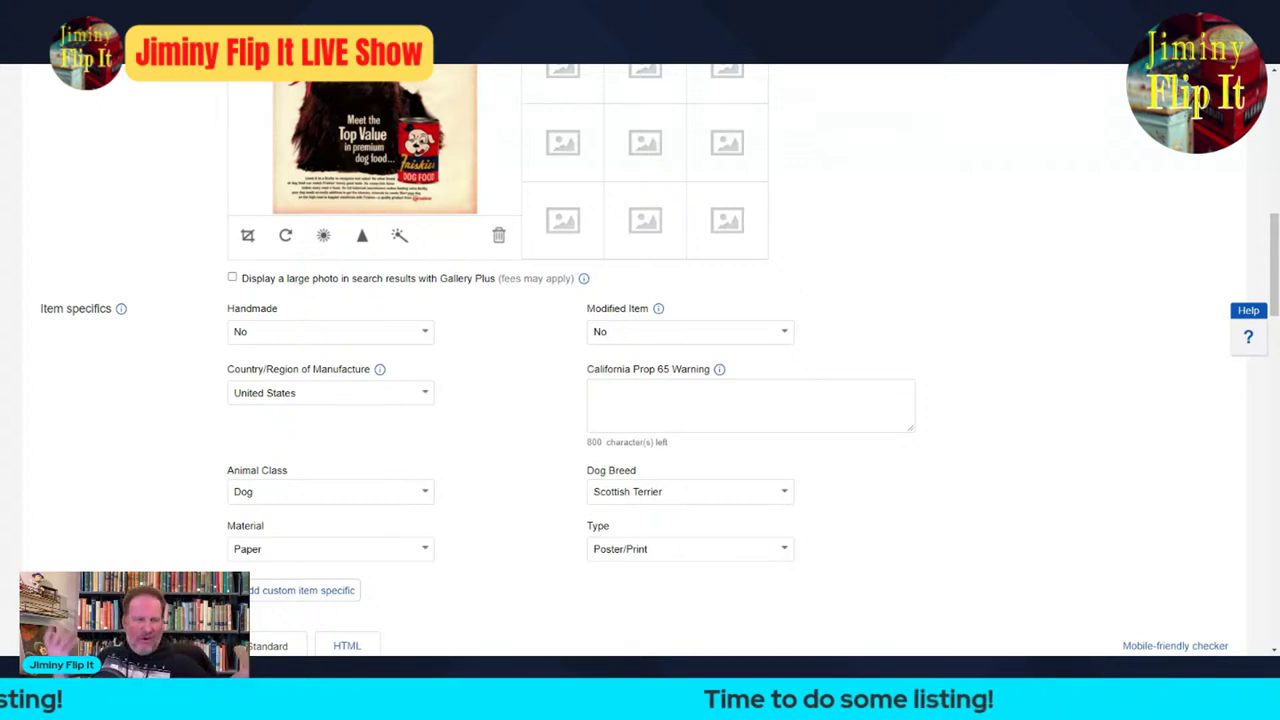
pyautogui.scroll(3, 1072, 549)
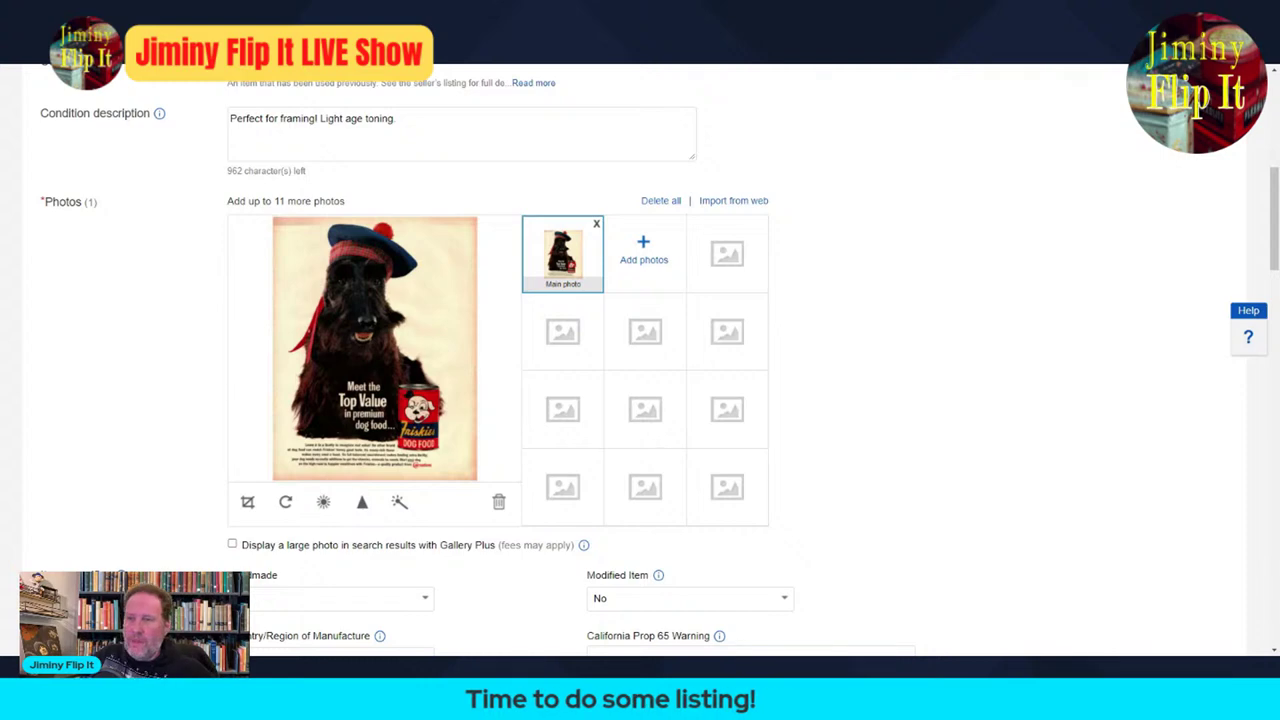
# Enable Gallery Plus so a large photo shows in search results
pyautogui.scroll(5, 1023, 531)
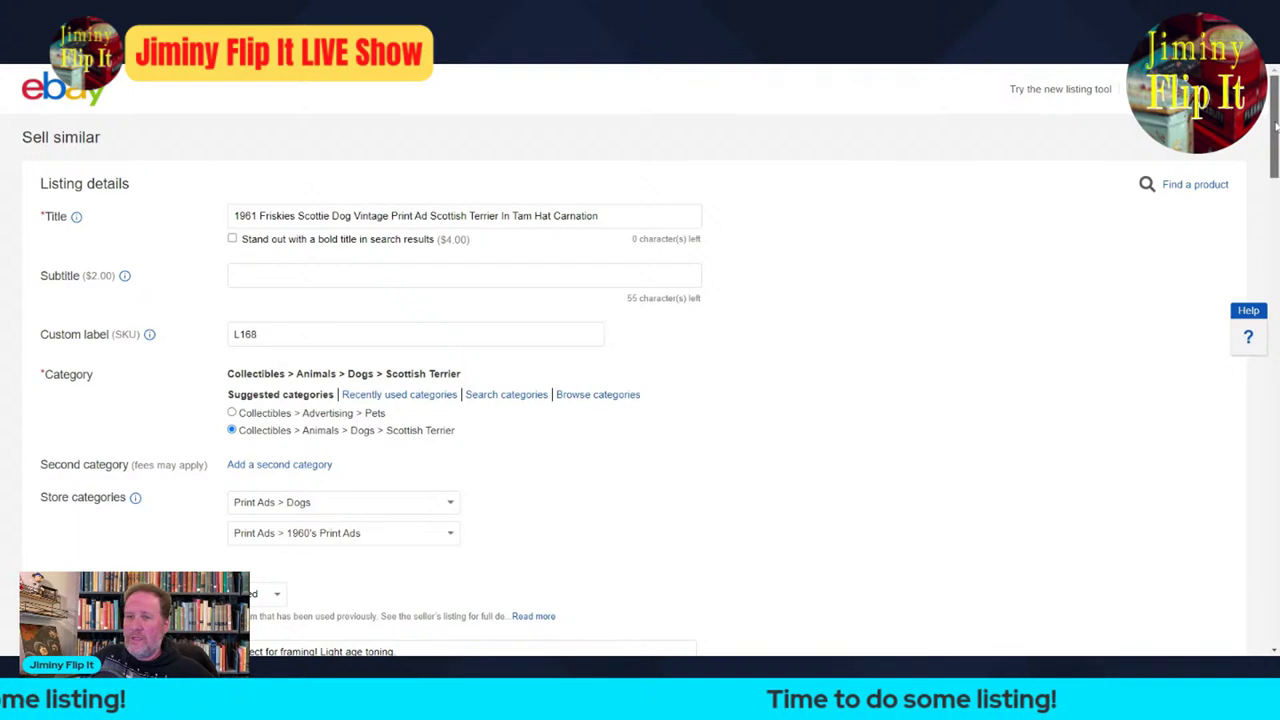
pyautogui.scroll(-2, 1274, 128)
pyautogui.scroll(-4, 1274, 128)
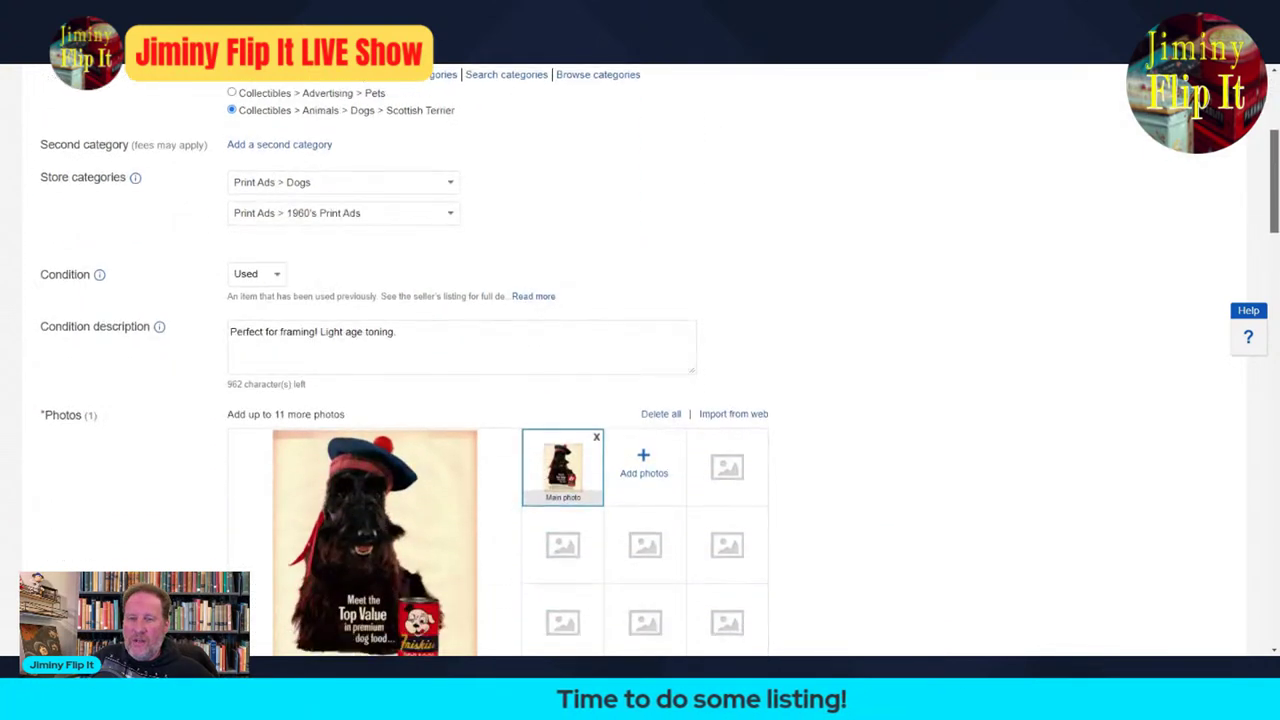
pyautogui.scroll(-1, 852, 387)
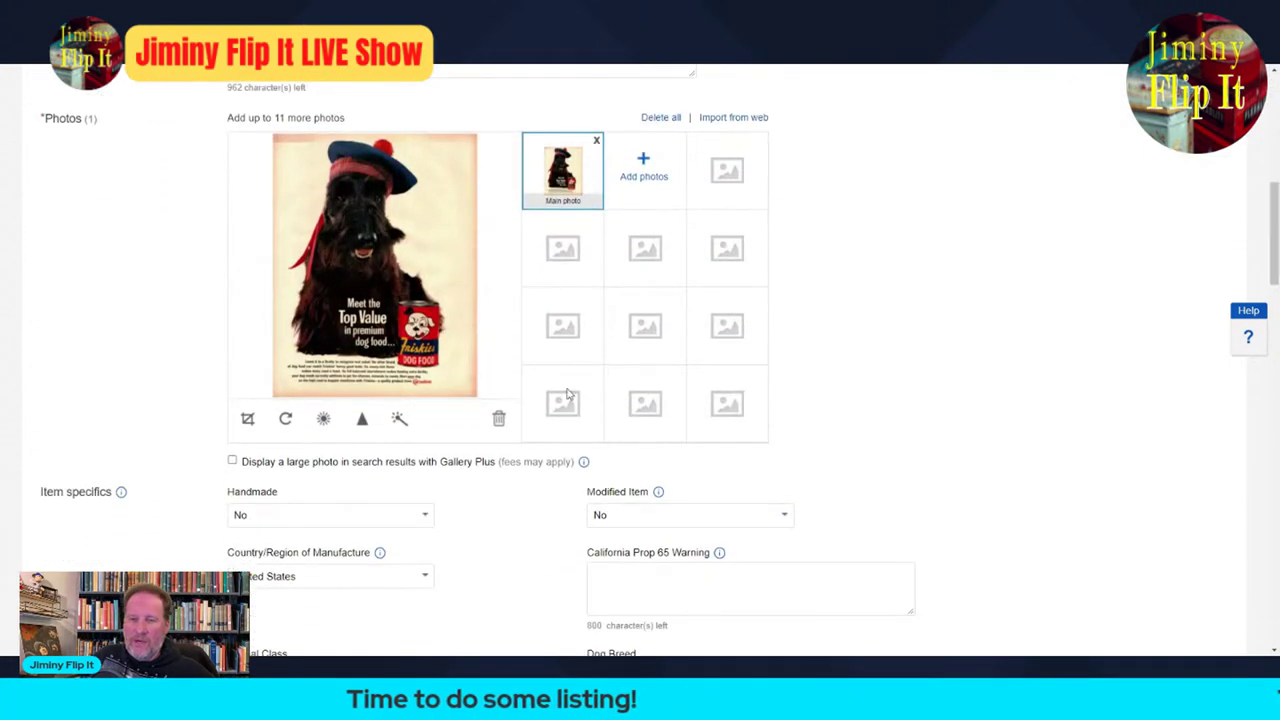
pyautogui.click(232, 460)
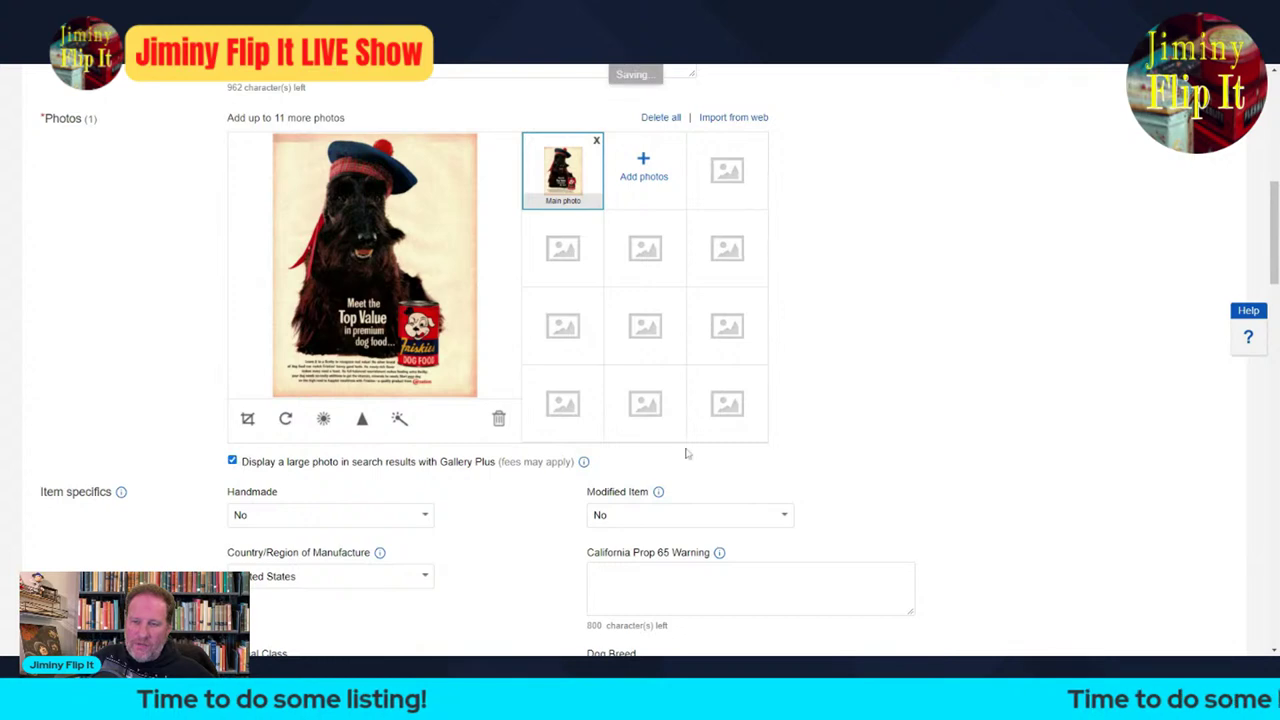
# Submit the Scottie dog print ad listing for sale with List item
pyautogui.scroll(-5, 1075, 420)
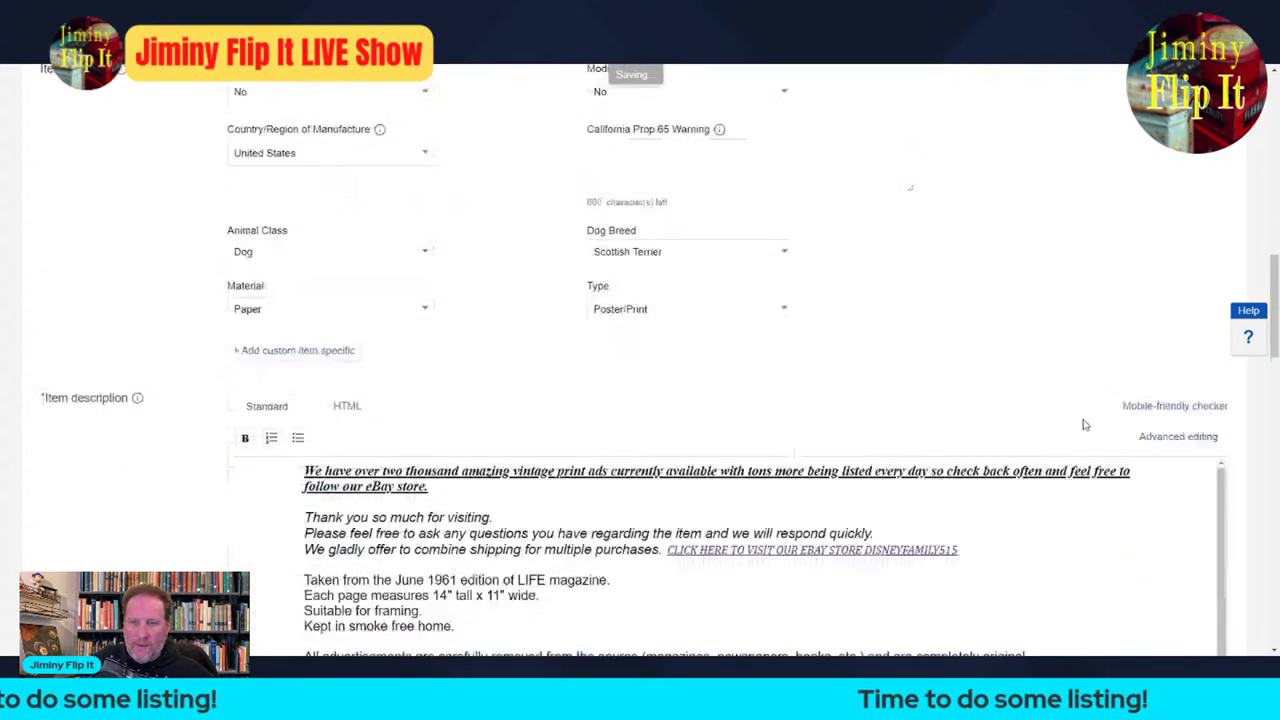
pyautogui.scroll(-8, 1088, 470)
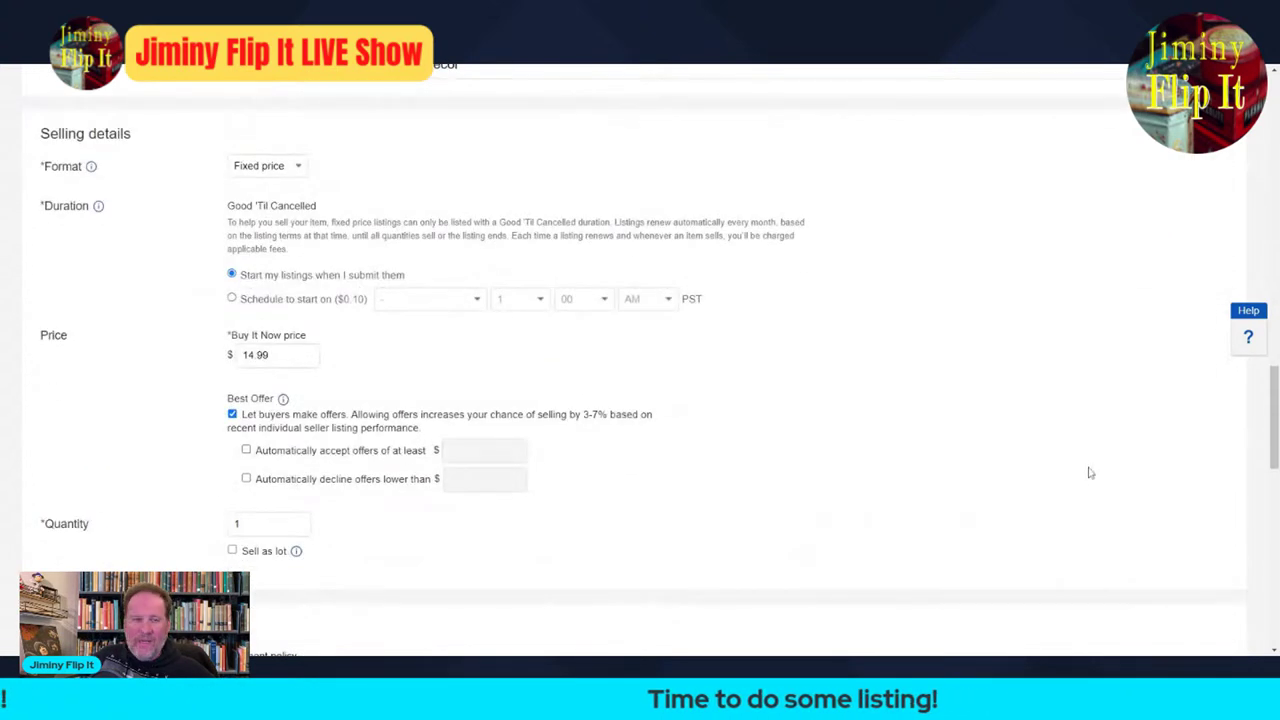
pyautogui.scroll(-3, 1090, 473)
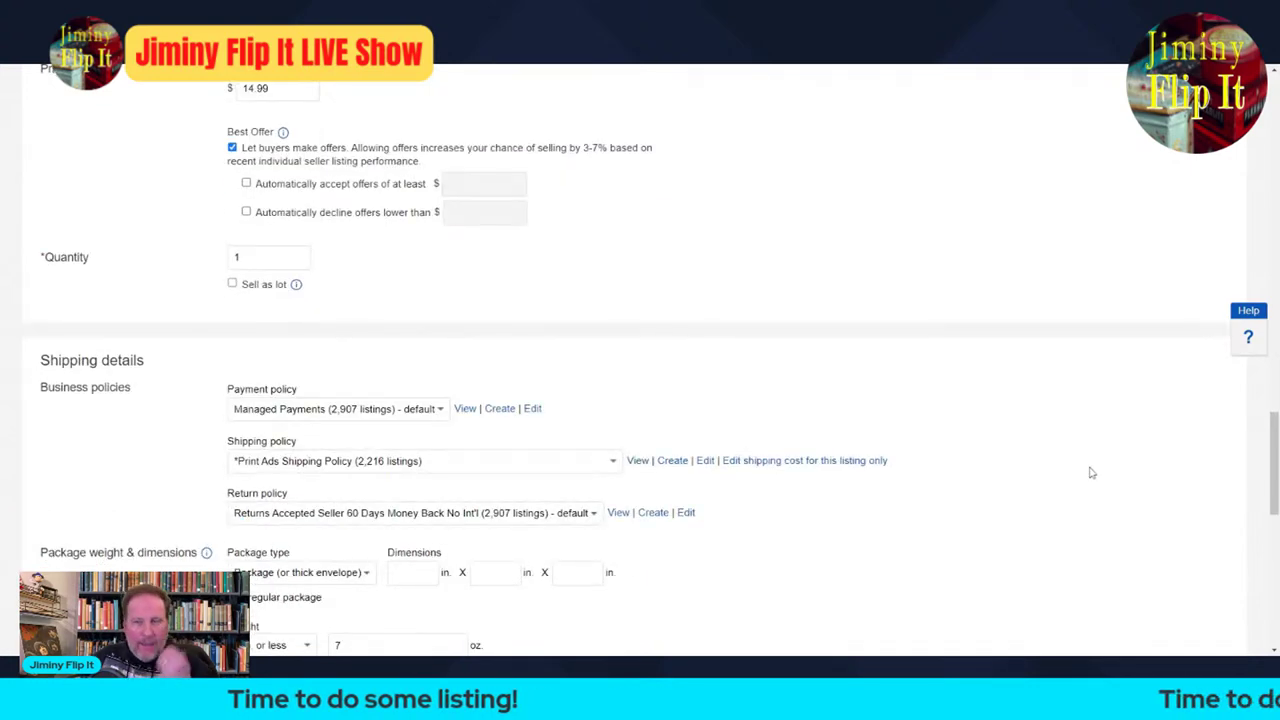
pyautogui.scroll(-6, 1091, 473)
pyautogui.scroll(4, 1091, 473)
pyautogui.scroll(20, 1091, 473)
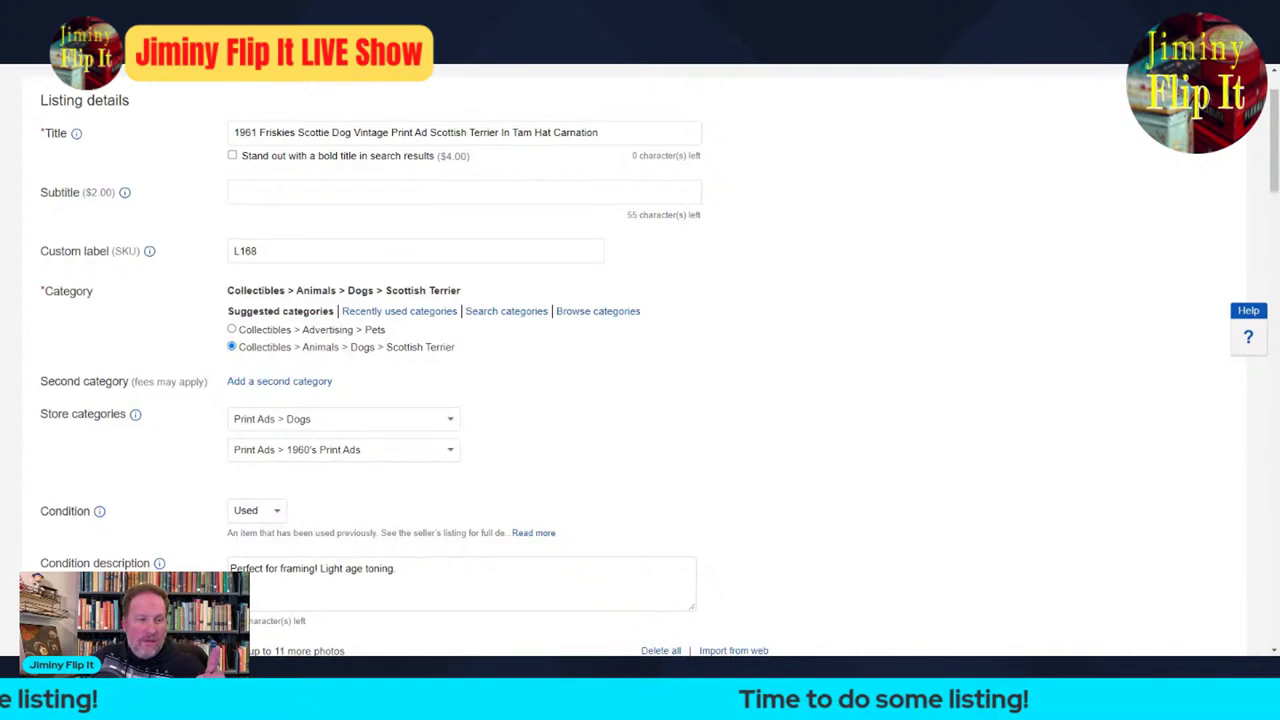
pyautogui.scroll(-15, 1089, 472)
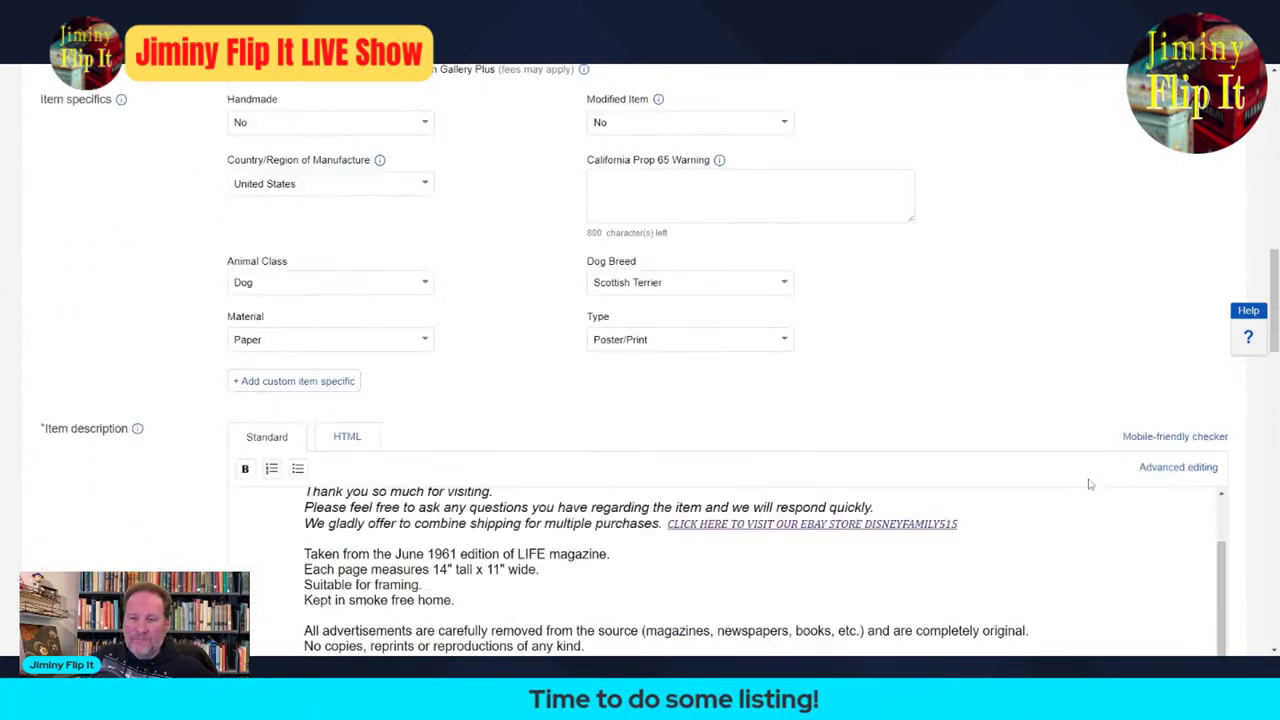
pyautogui.scroll(-20, 1090, 484)
pyautogui.click(300, 592)
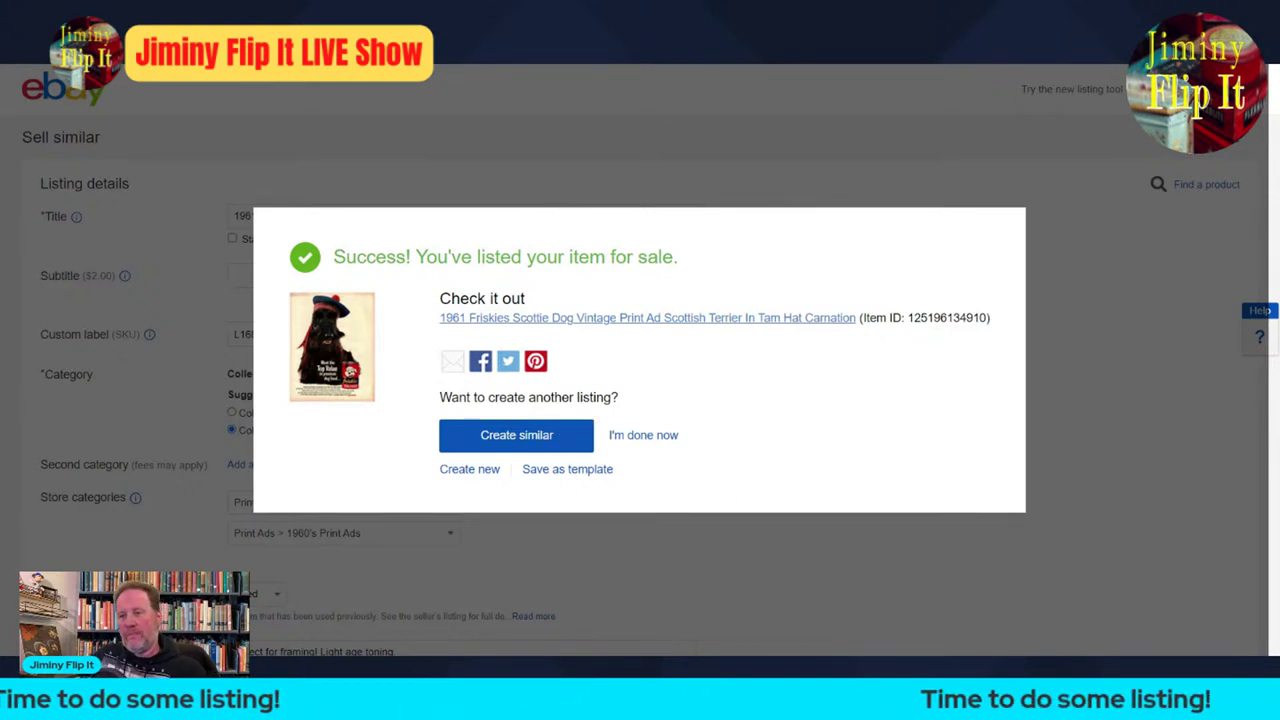
# Create a similar listing and trim its title to '1961 | Vintage Print Ad'
pyautogui.click(560, 199)
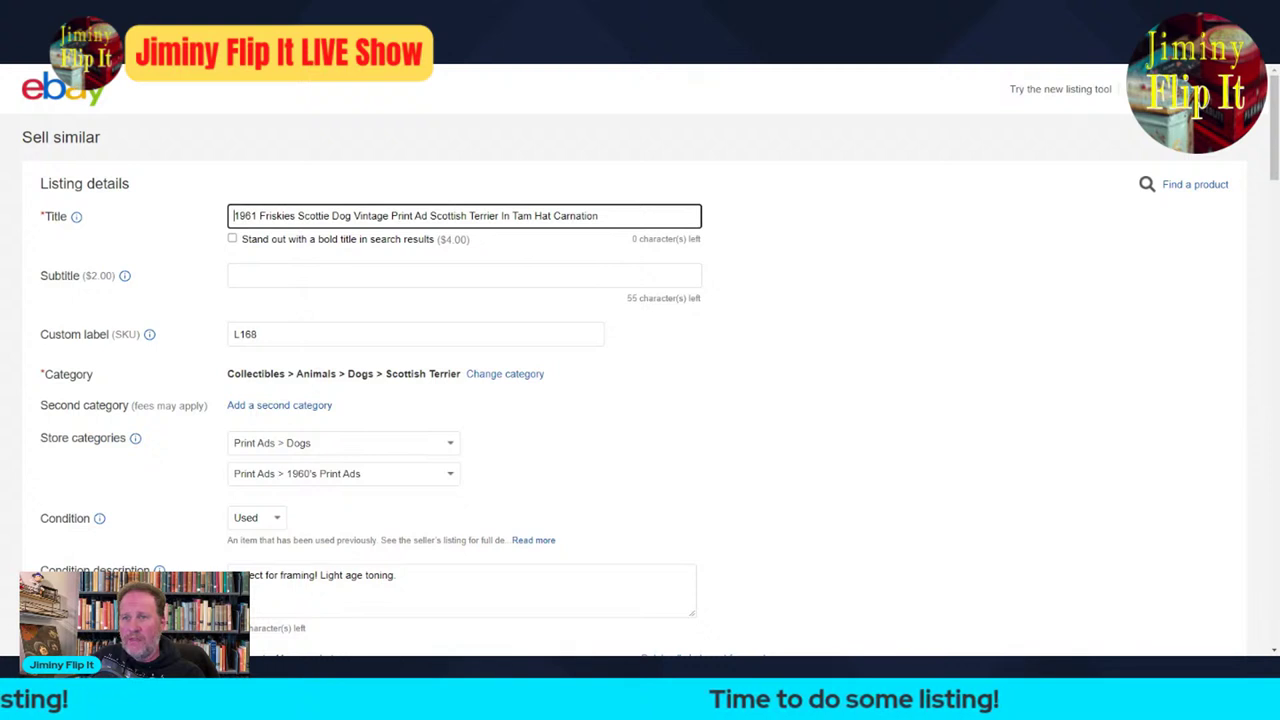
pyautogui.hotkey('ctrl', 'shift', 'Left')
pyautogui.hotkey('ctrl', 'shift', 'Left')
pyautogui.hotkey('ctrl', 'shift', 'Left')
pyautogui.hotkey('ctrl', 'shift', 'Left')
pyautogui.hotkey('ctrl', 'shift', 'Left')
pyautogui.hotkey('ctrl', 'shift', 'Left')
pyautogui.press('BackSpace')
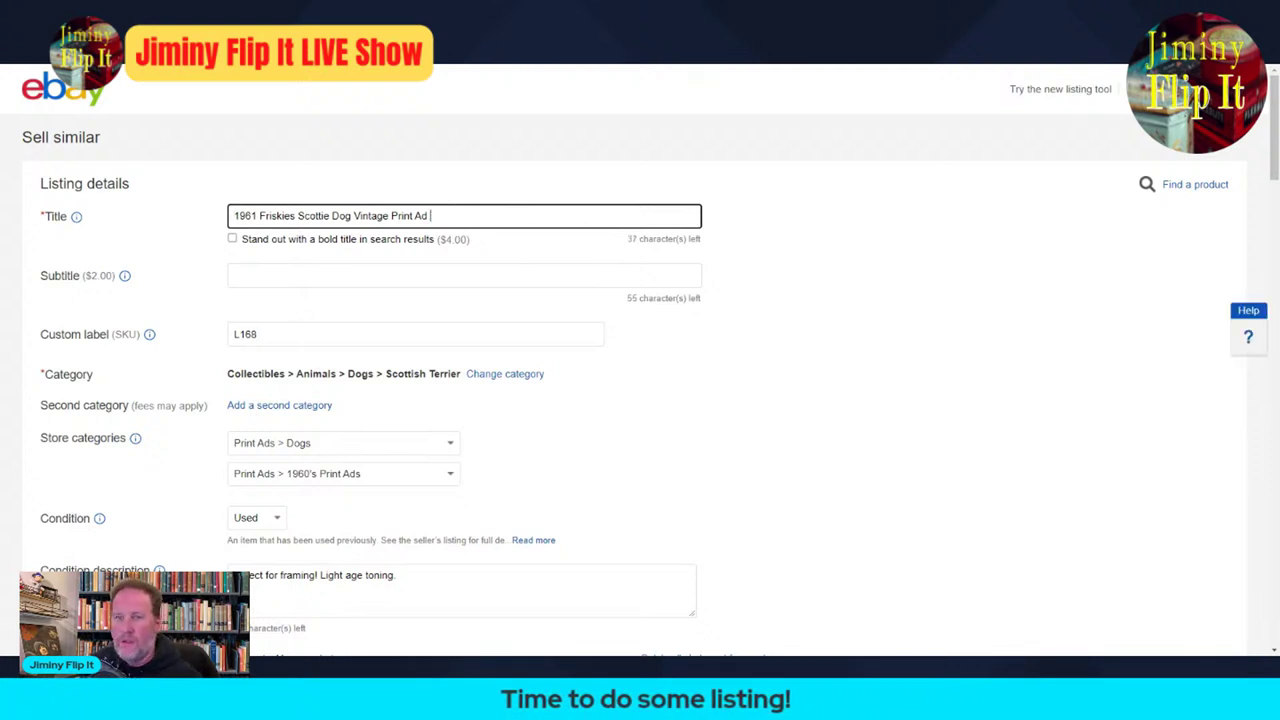
pyautogui.click(353, 216)
pyautogui.hotkey('ctrl', 'shift', 'Left')
pyautogui.hotkey('ctrl', 'shift', 'Left')
pyautogui.hotkey('ctrl', 'shift', 'Left')
pyautogui.press('BackSpace')
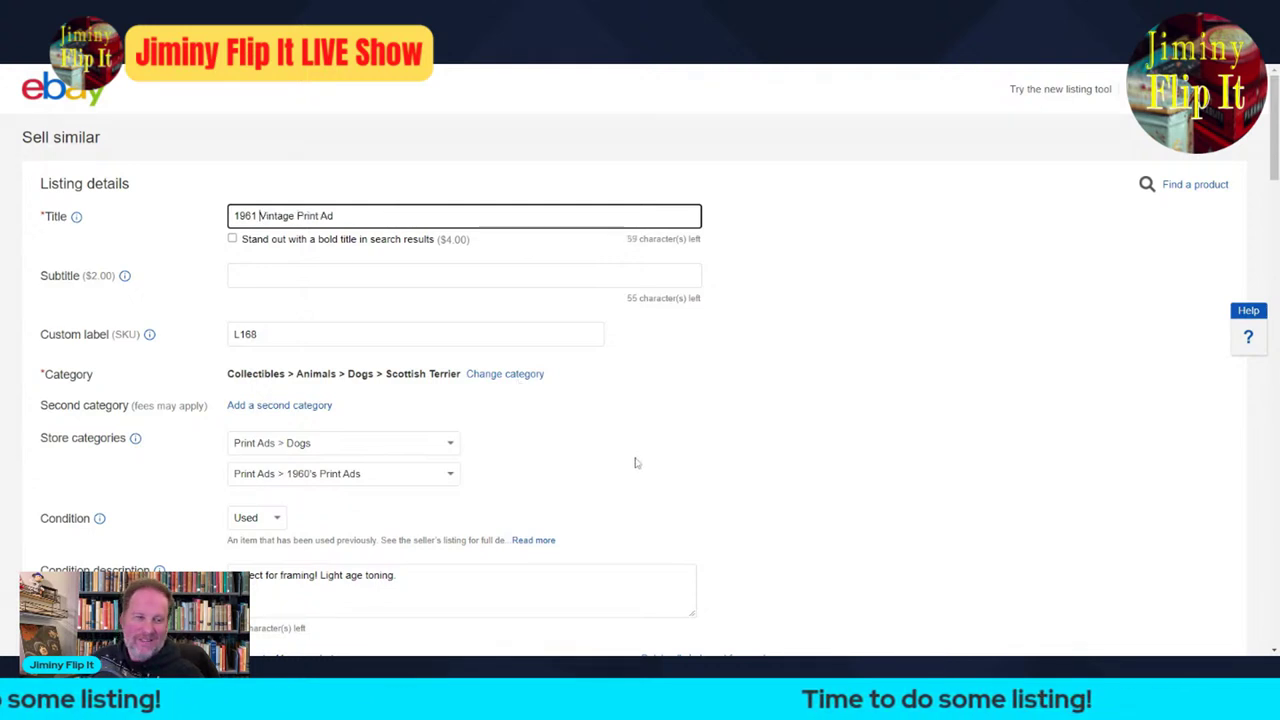
pyautogui.write('|')
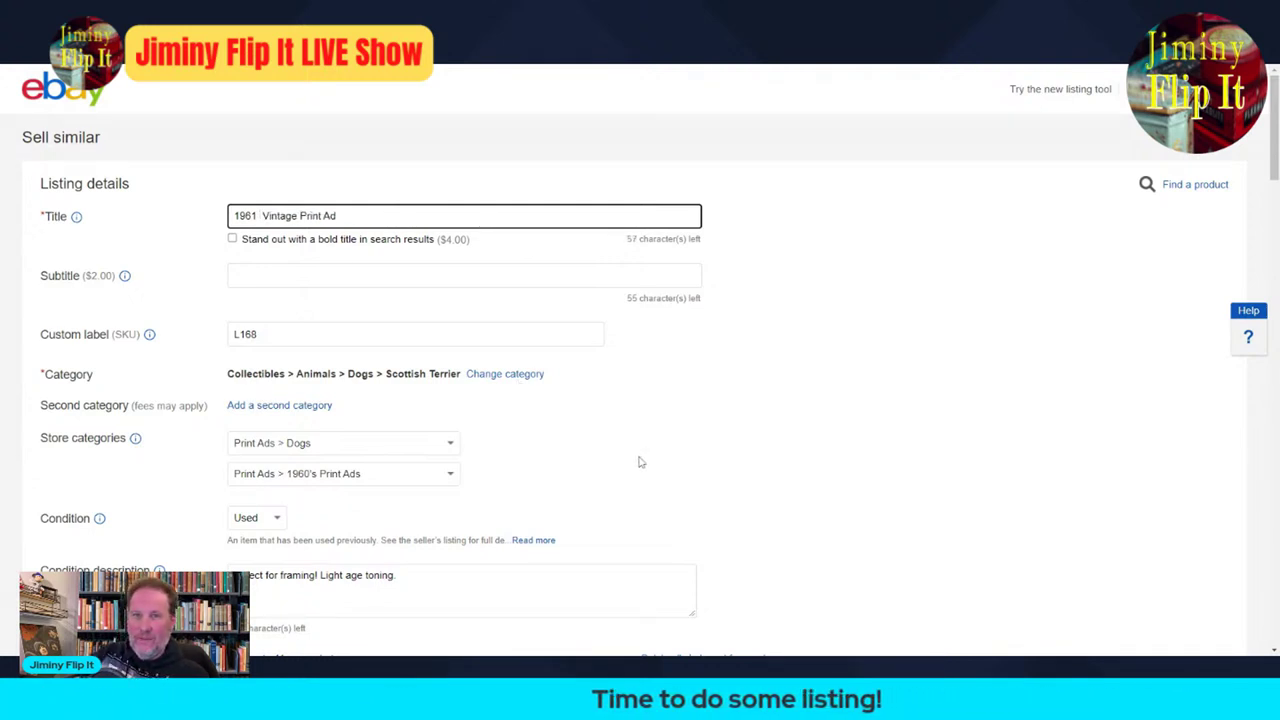
# Delete the old Scottie dog photo from the new listing
pyautogui.scroll(-3, 610, 420)
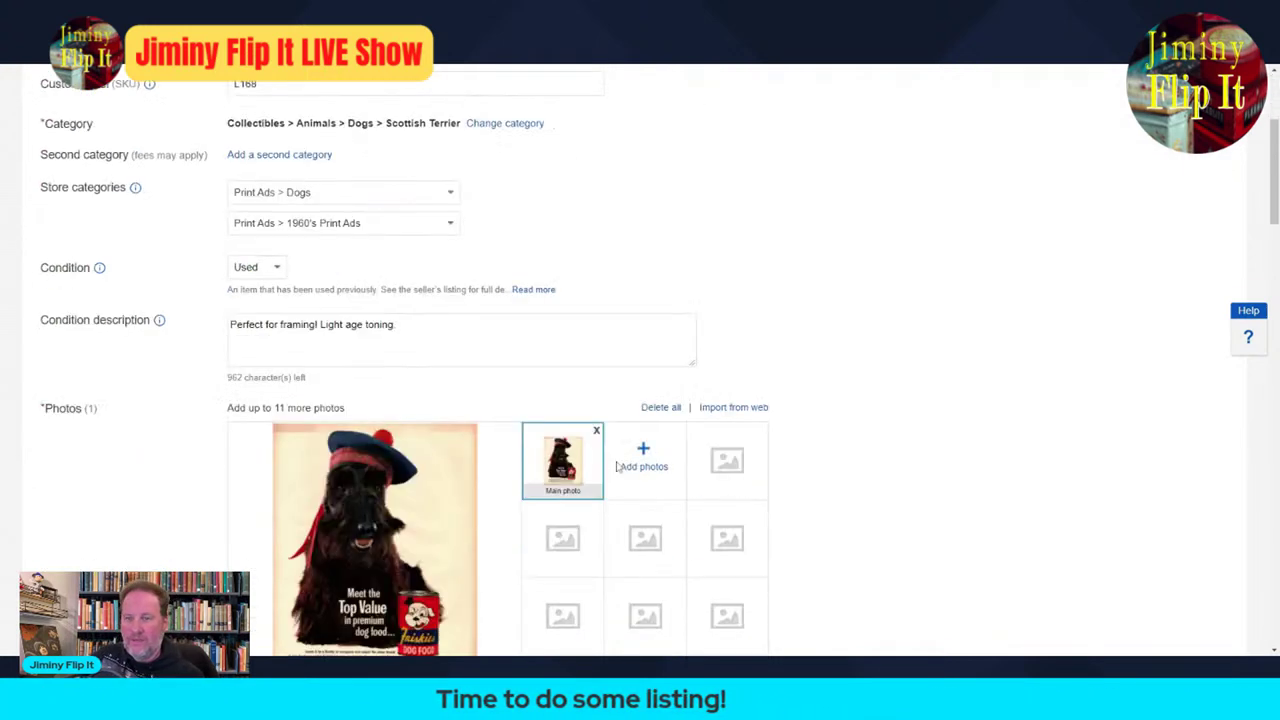
pyautogui.click(598, 415)
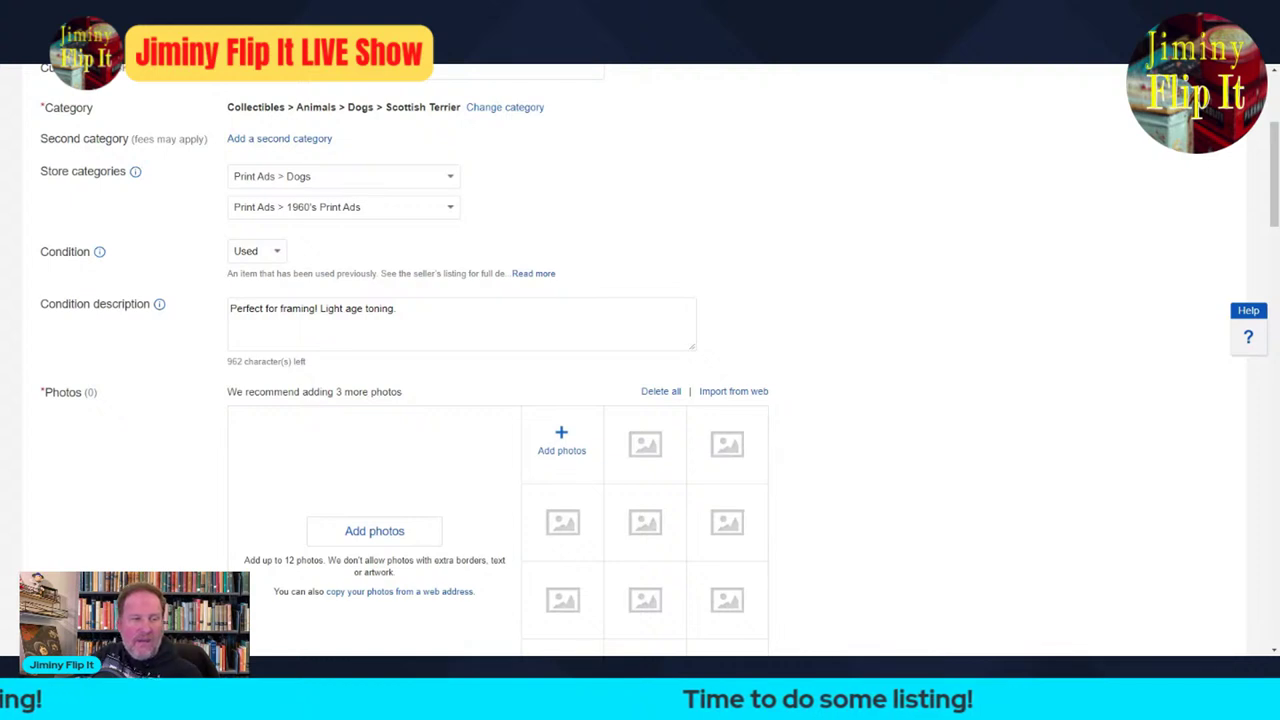
pyautogui.scroll(-3, 1054, 523)
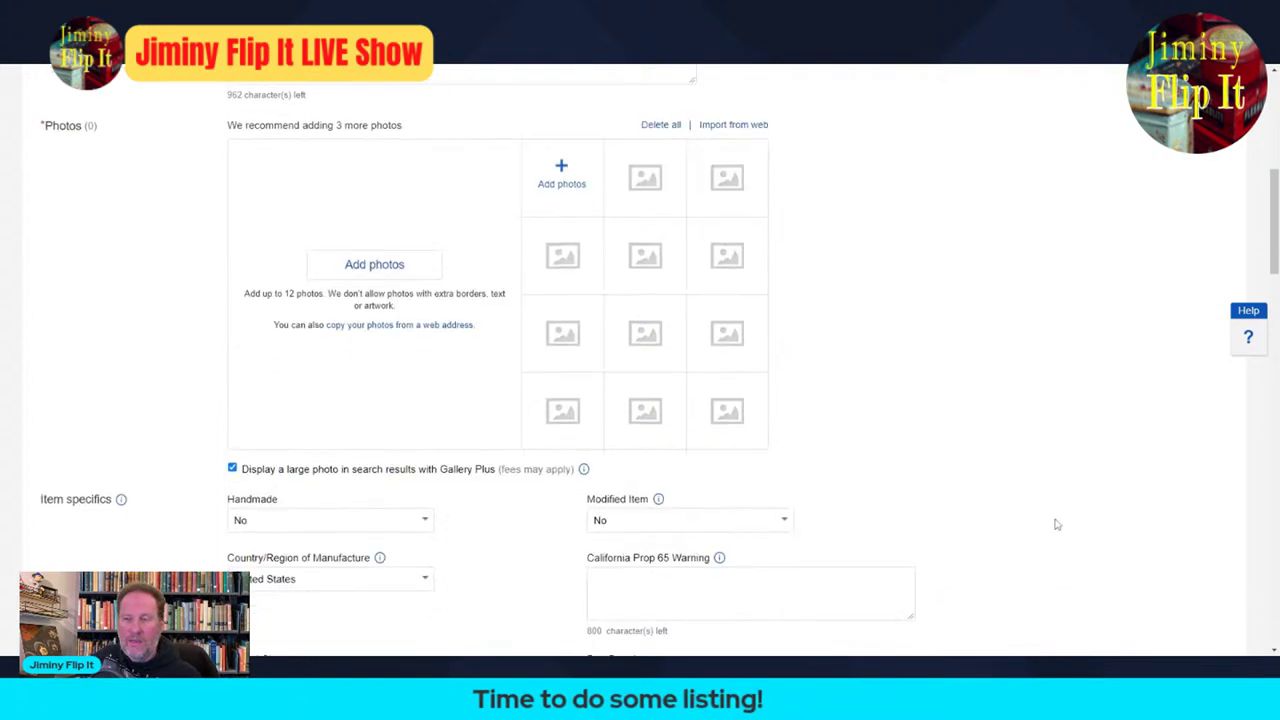
pyautogui.scroll(3, 975, 504)
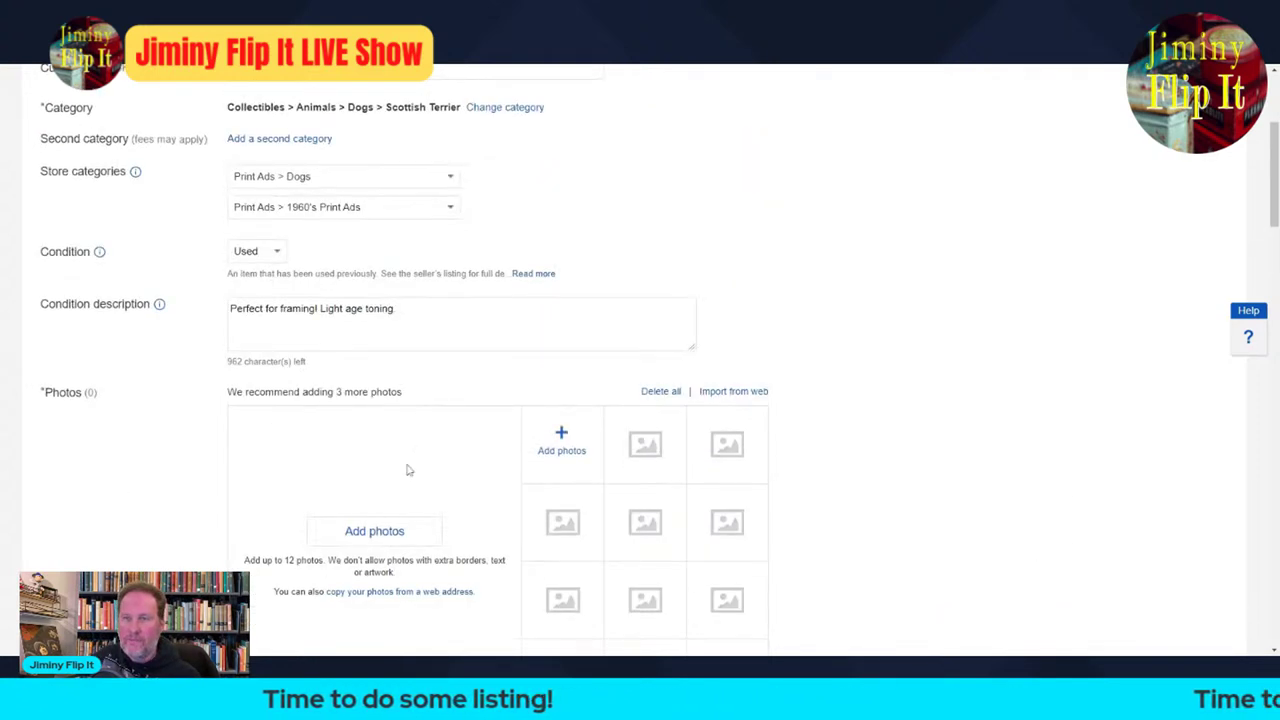
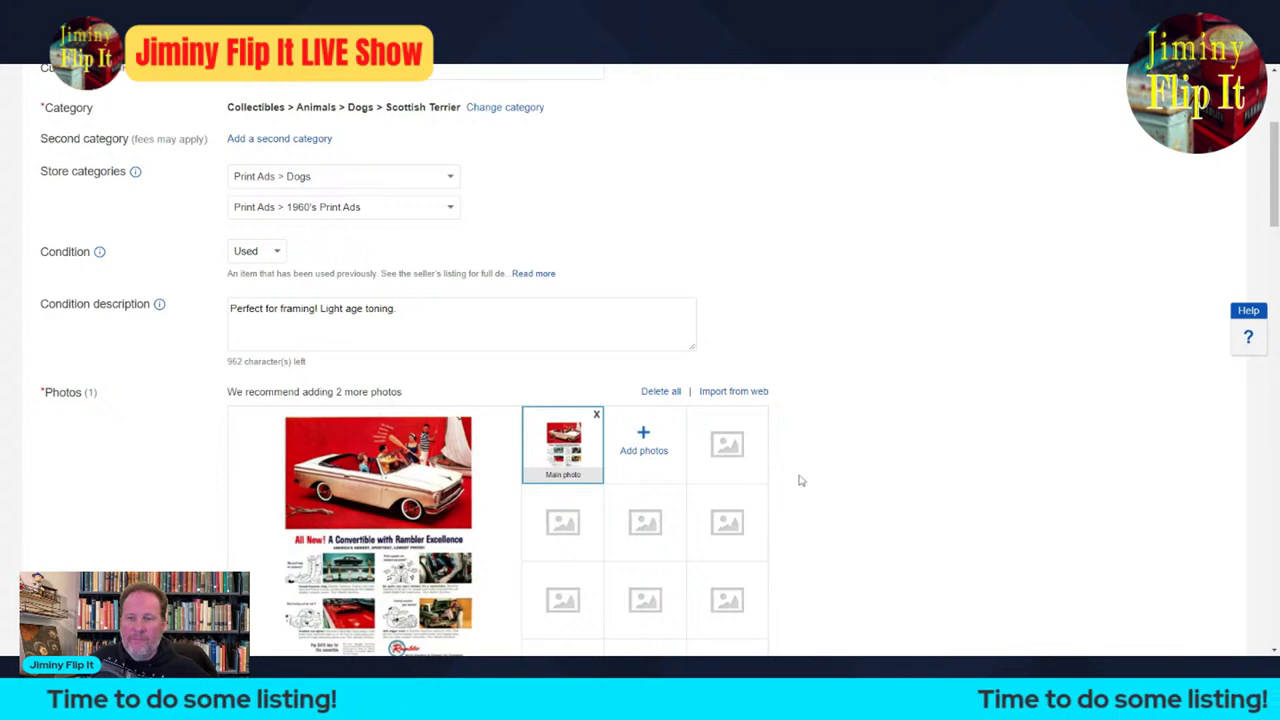
# Enlarge the ad photo for a closer look, then close it
pyautogui.scroll(-3, 800, 483)
pyautogui.click(397, 291)
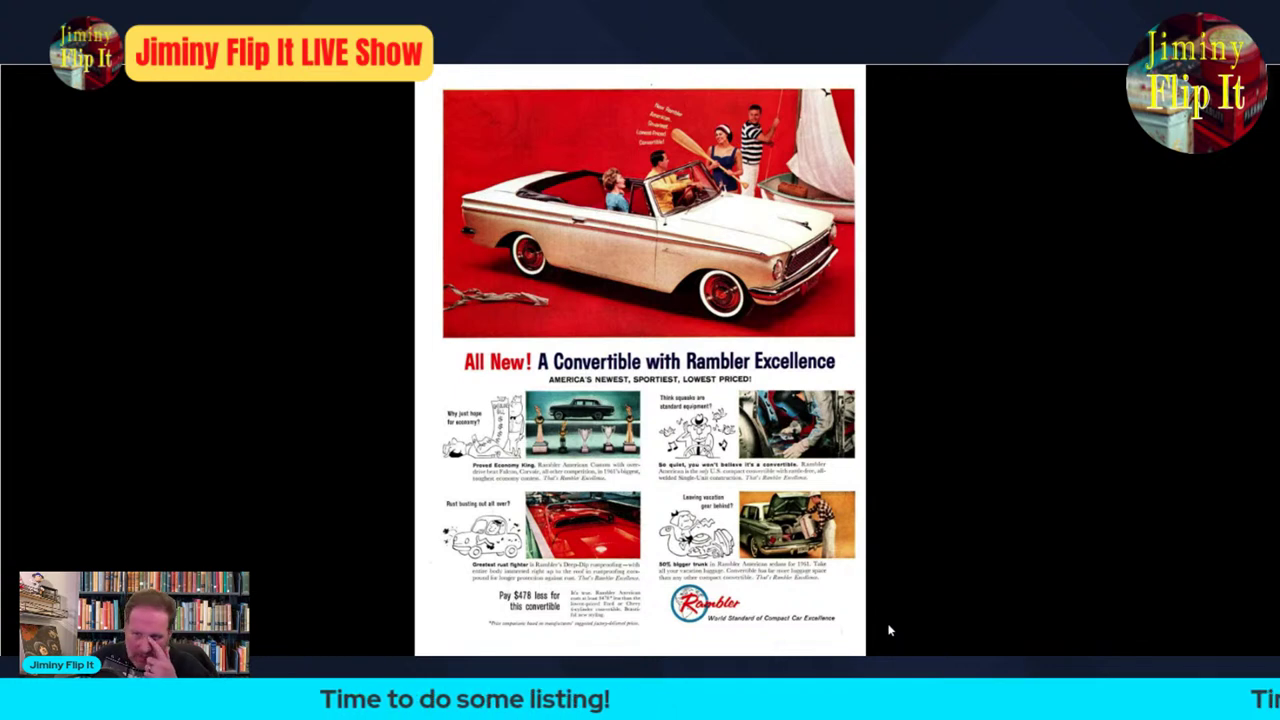
pyautogui.click(966, 354)
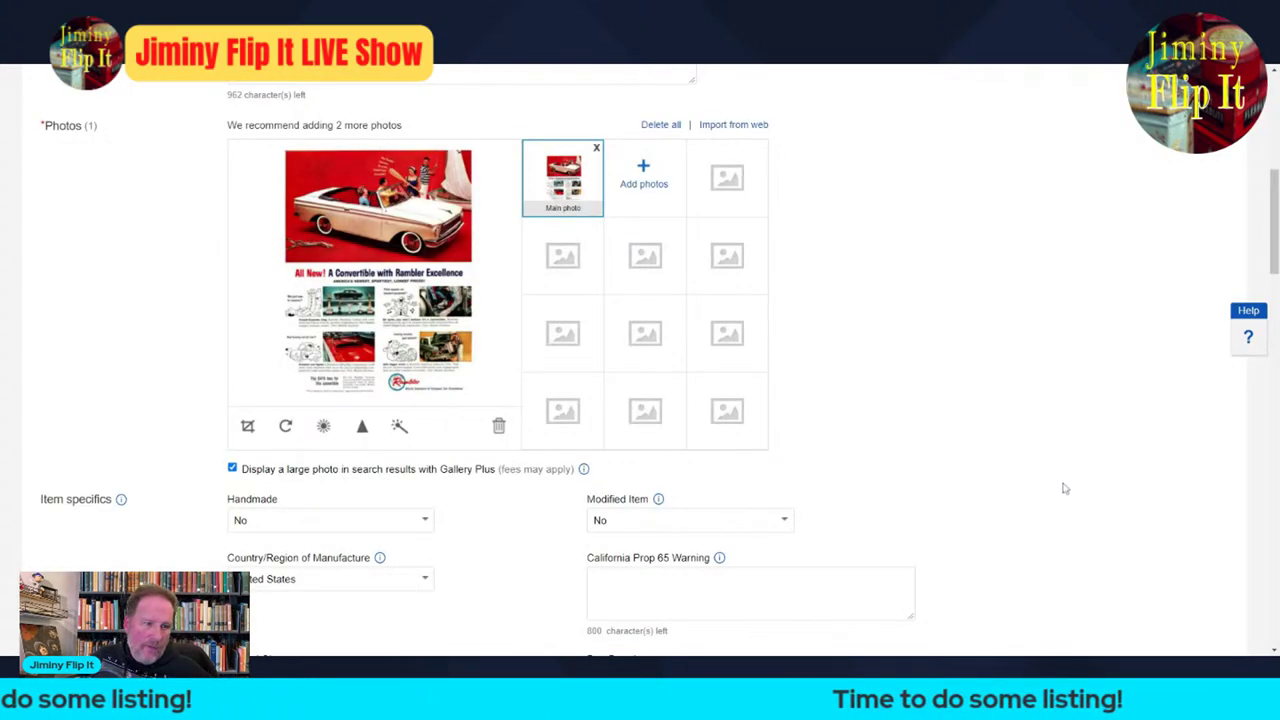
pyautogui.scroll(4, 1068, 491)
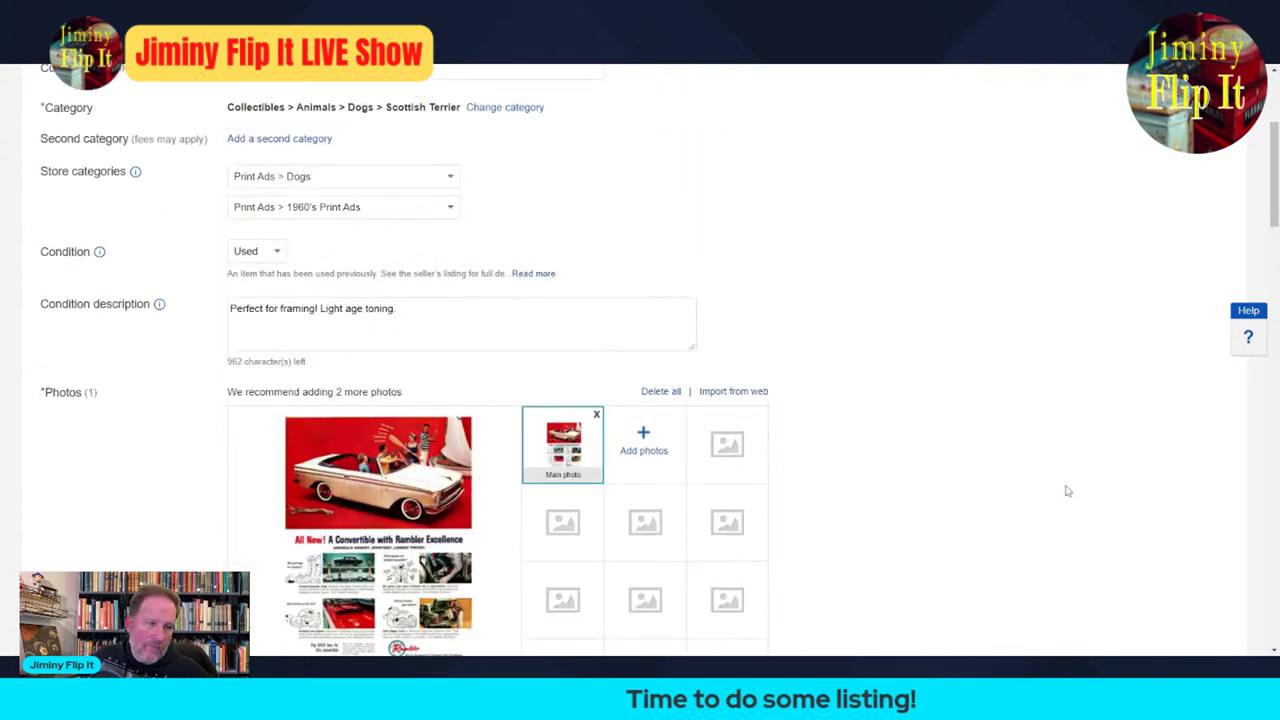
pyautogui.scroll(1, 1068, 491)
# Insert 'Rambler' after 1961 in the listing title
pyautogui.click(258, 216)
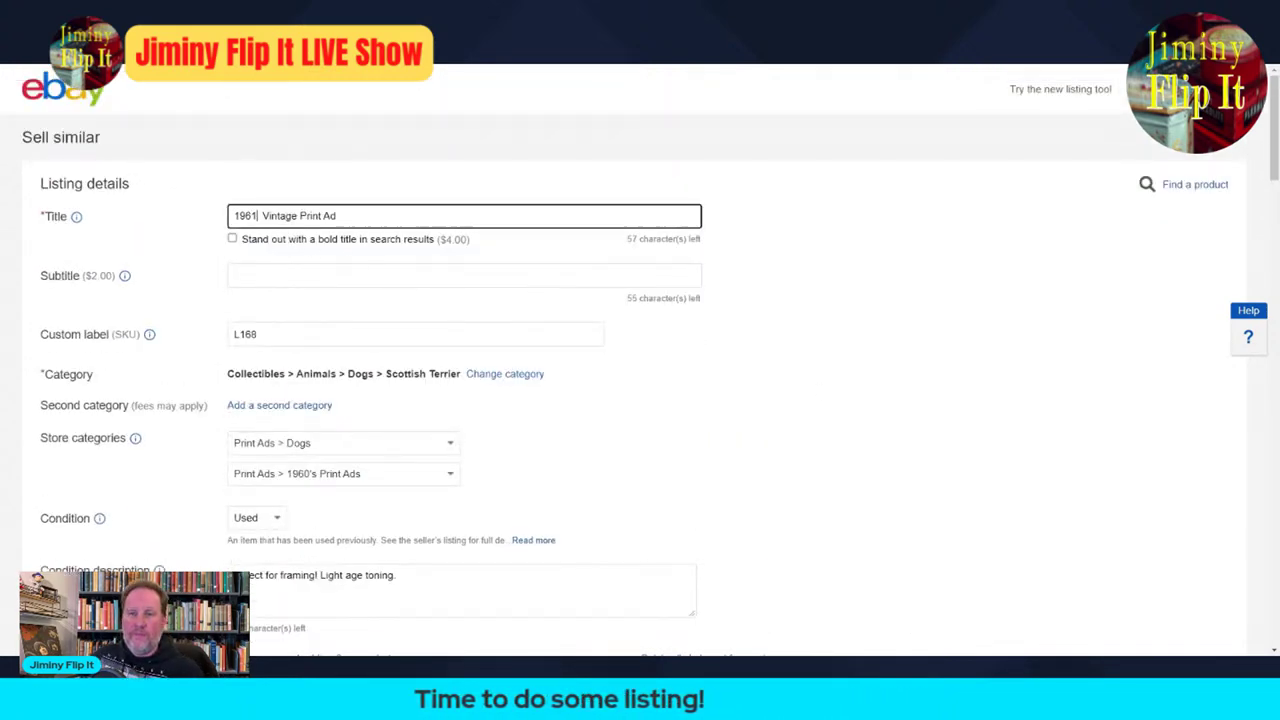
pyautogui.write('Rambler')
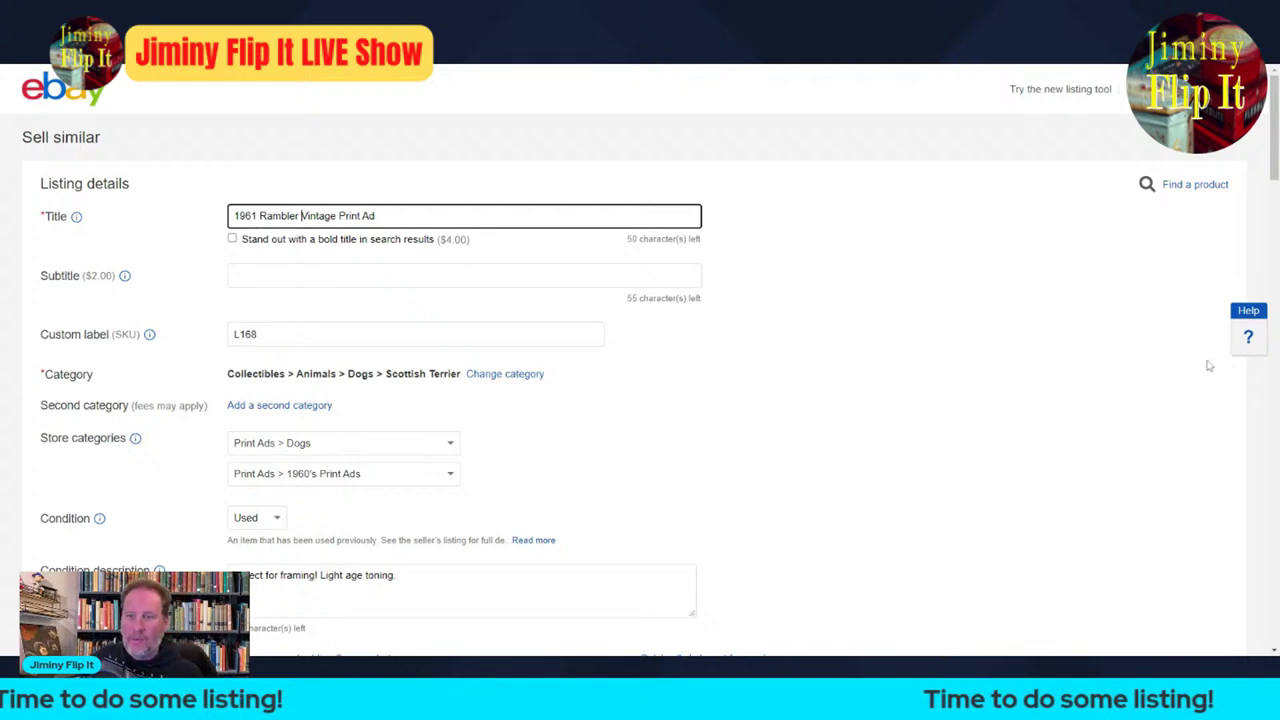
pyautogui.scroll(-5, 1210, 370)
pyautogui.scroll(5, 617, 434)
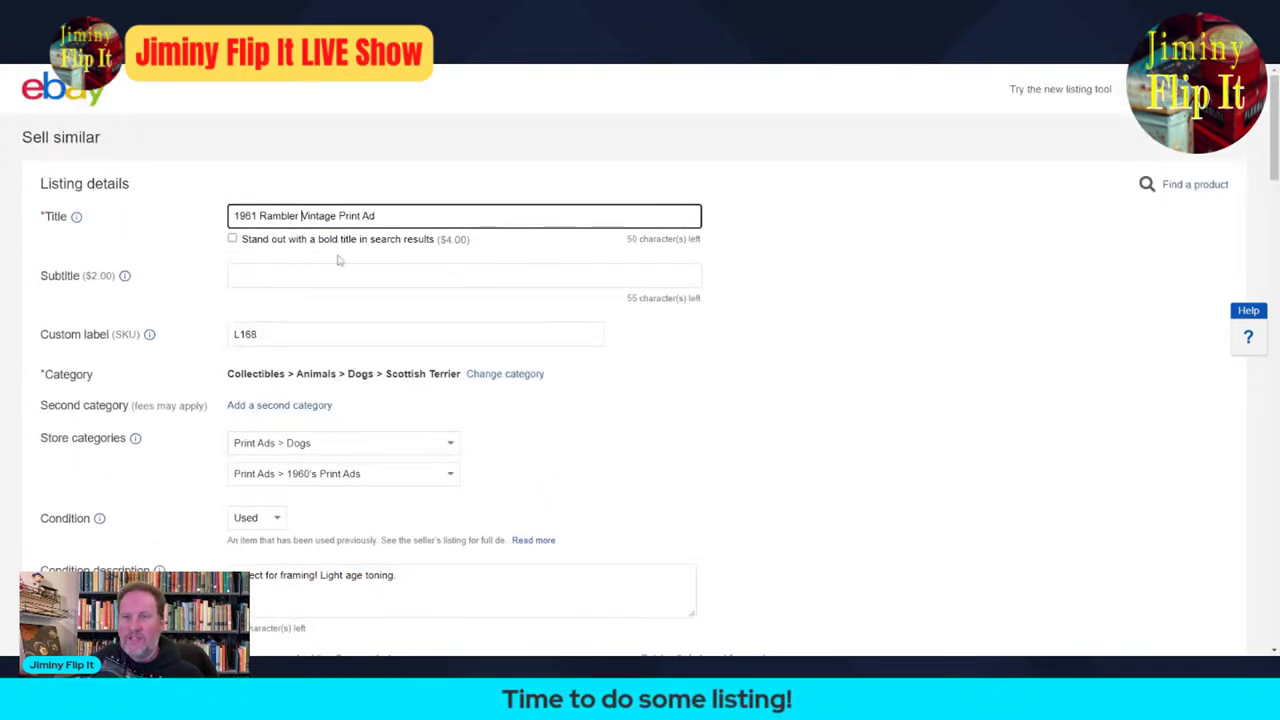
# Change the category to Collectibles > Advertising > Automobiles > American > Rambler
pyautogui.click(522, 376)
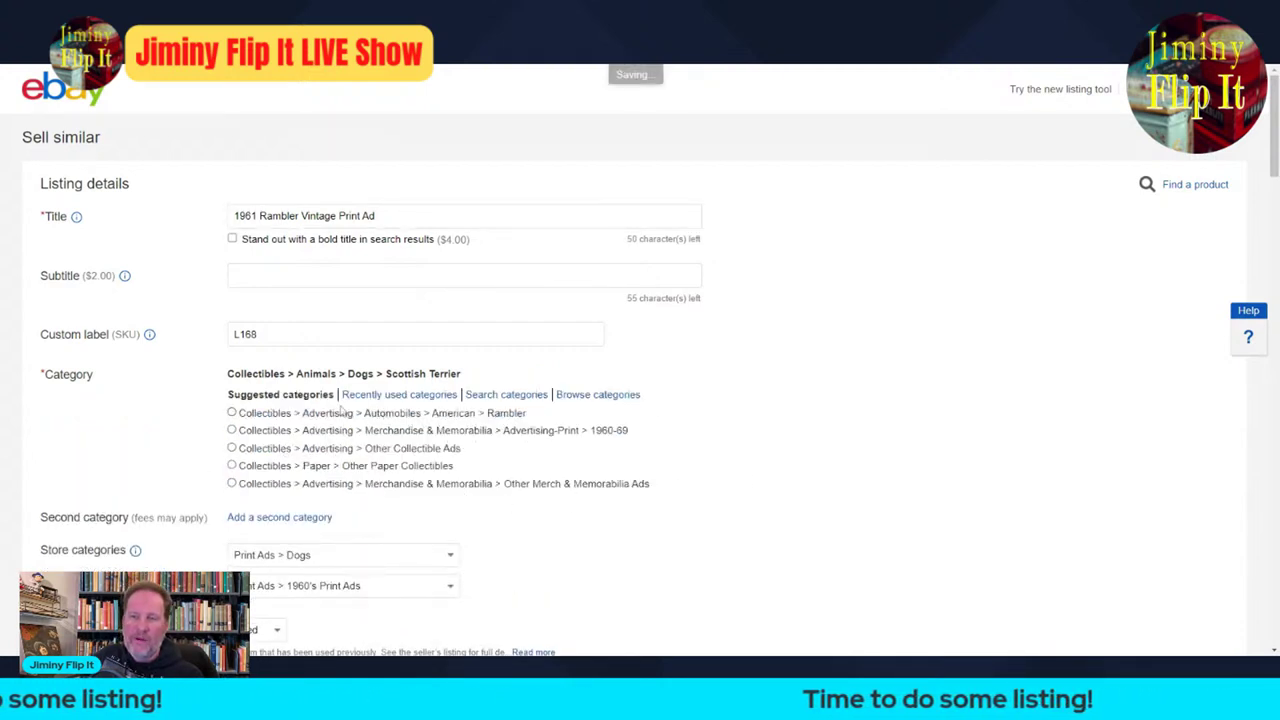
pyautogui.click(232, 413)
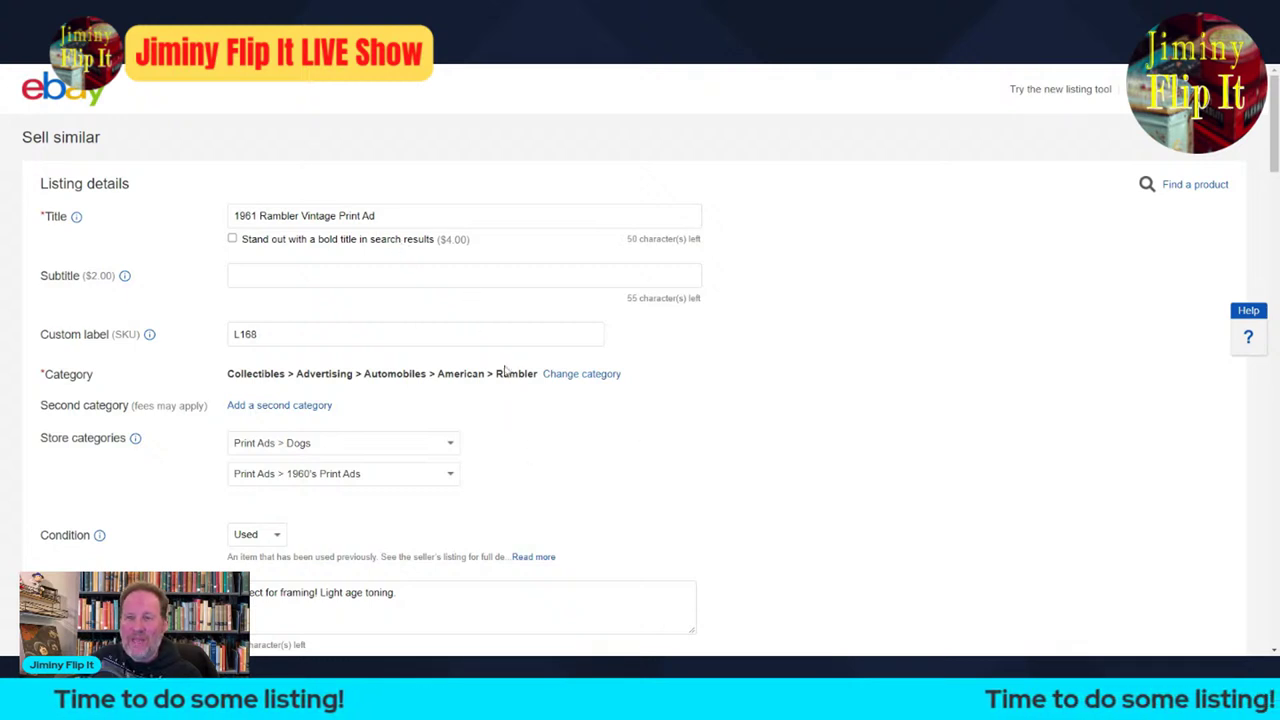
pyautogui.click(451, 441)
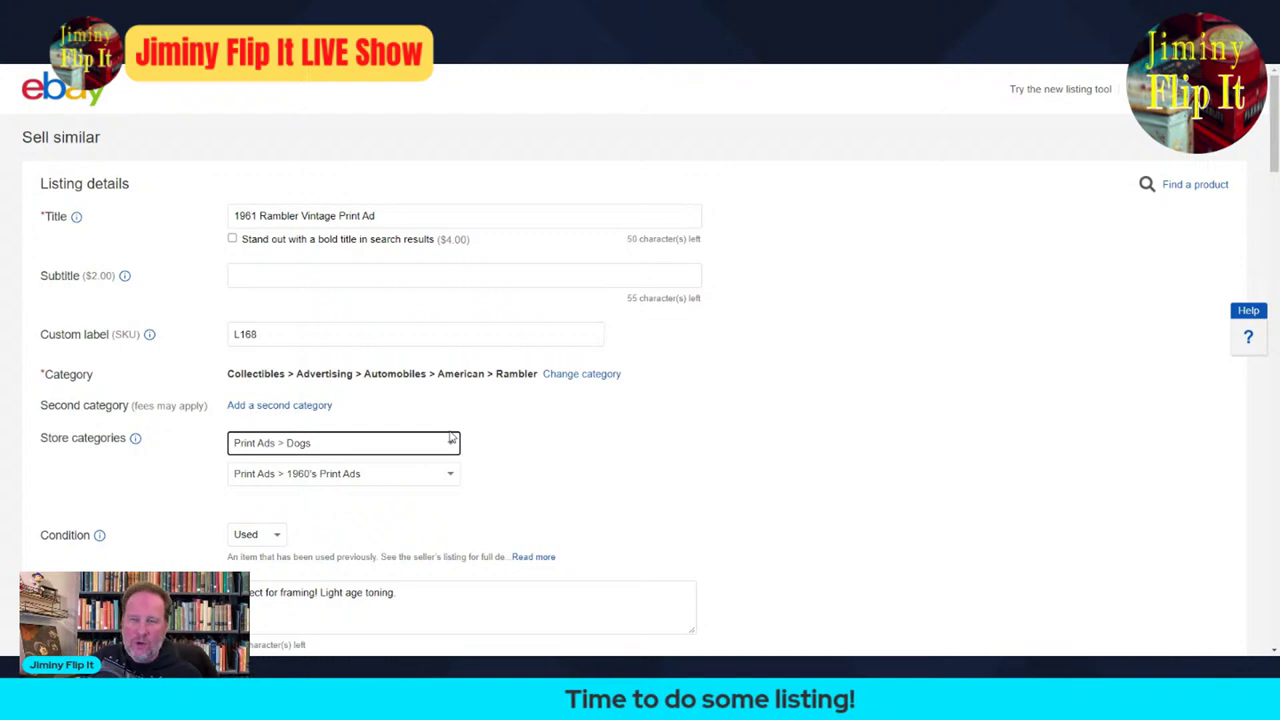
# Accept the suggested Print Ad type and Rambler model and make, and mark it Original
pyautogui.scroll(-5, 700, 464)
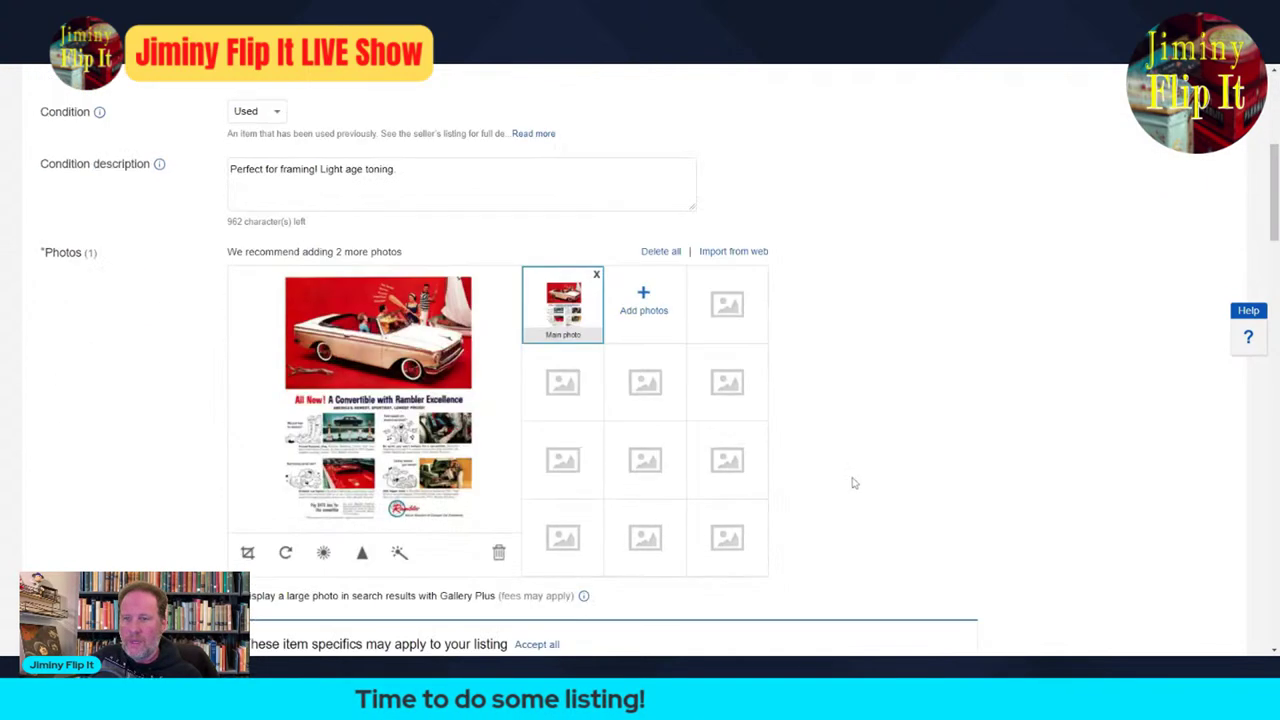
pyautogui.scroll(-3, 775, 501)
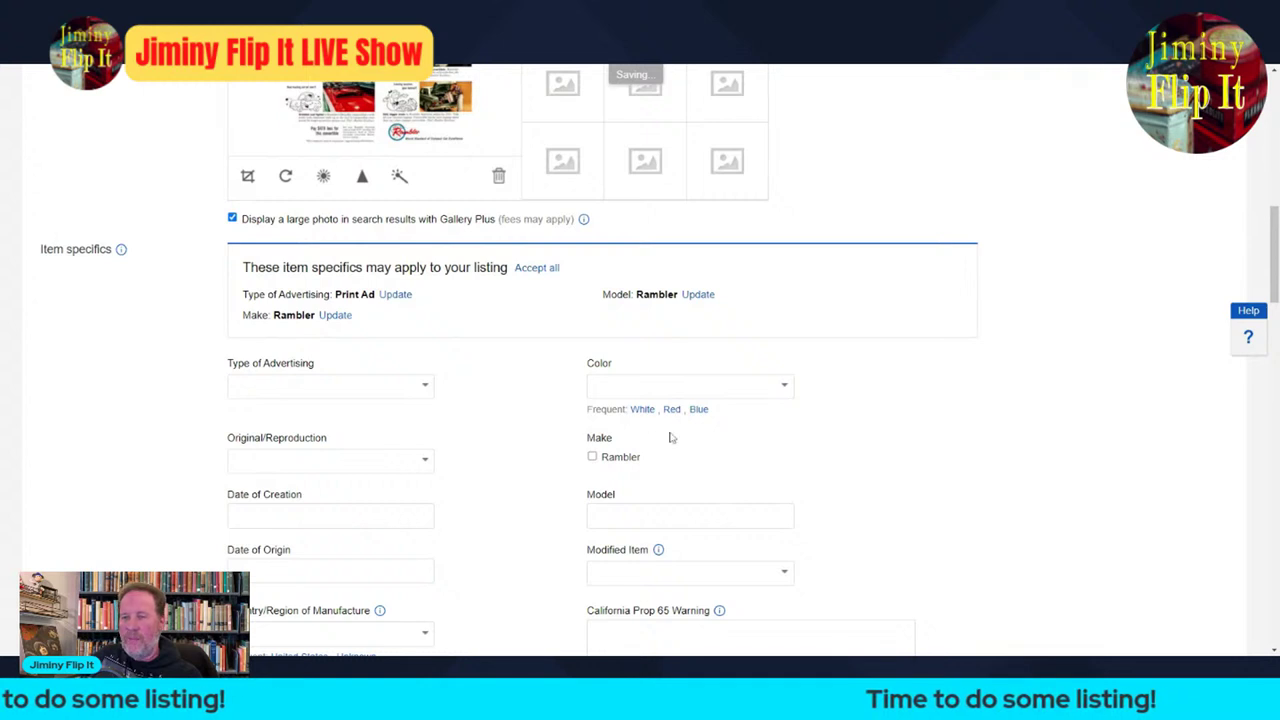
pyautogui.click(401, 296)
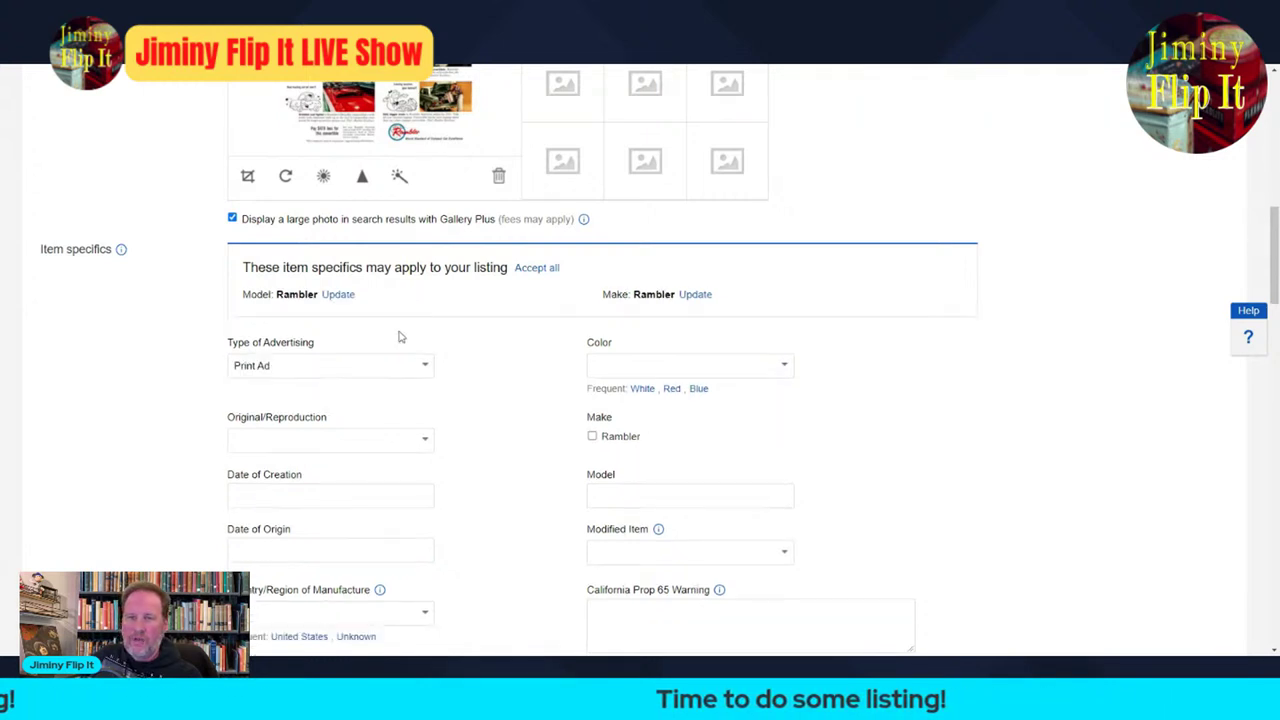
pyautogui.click(338, 295)
pyautogui.click(338, 295)
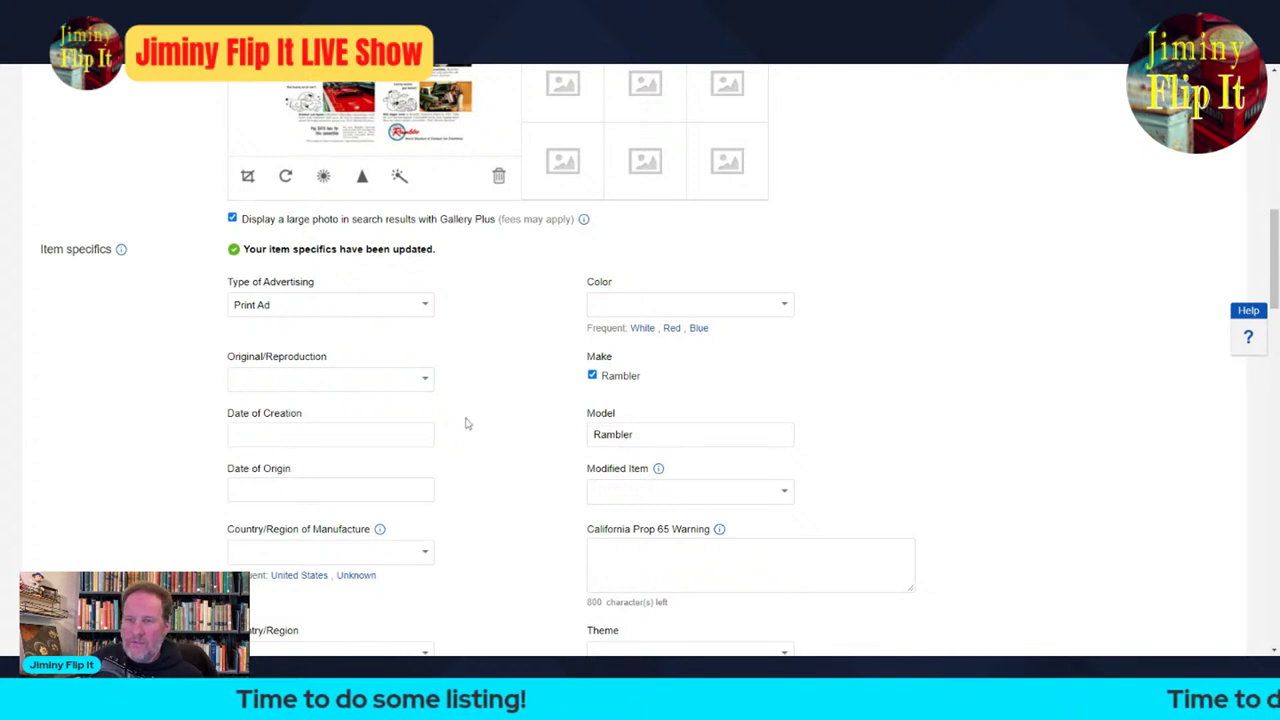
pyautogui.click(405, 379)
pyautogui.click(392, 402)
# Set the Color item specific to Multi-color
pyautogui.click(670, 272)
pyautogui.write('Mu')
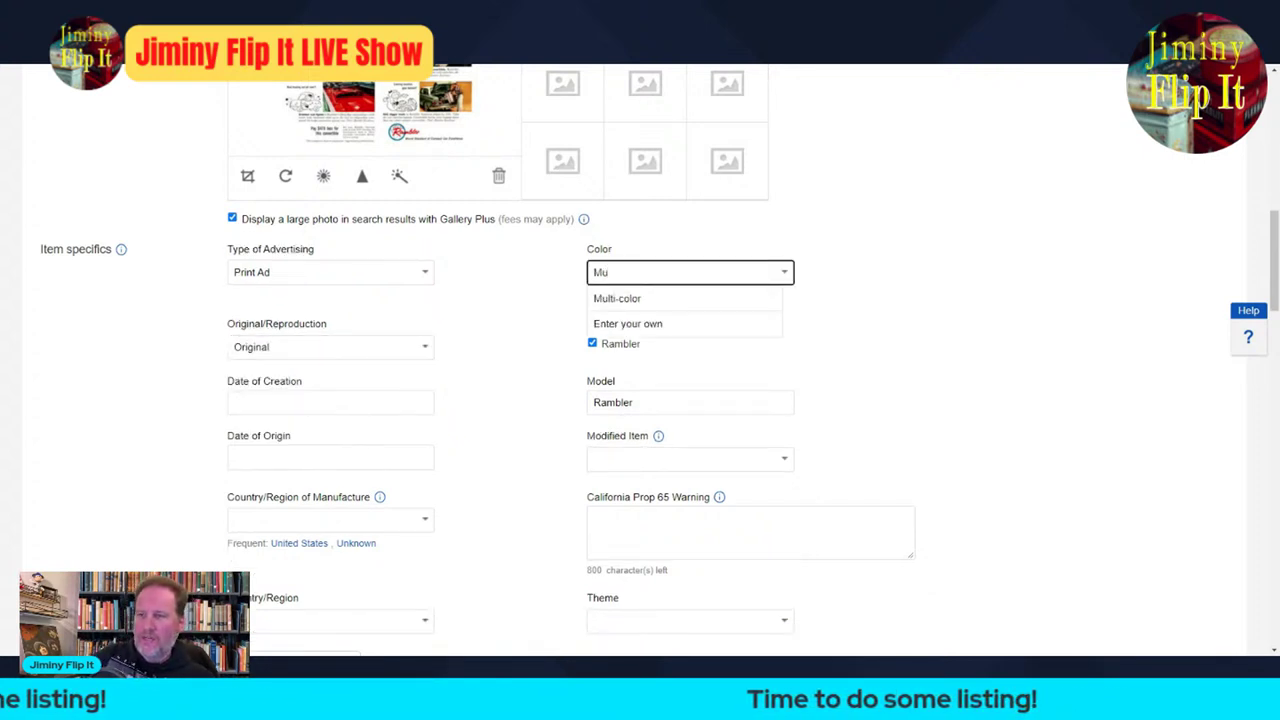
pyautogui.click(637, 299)
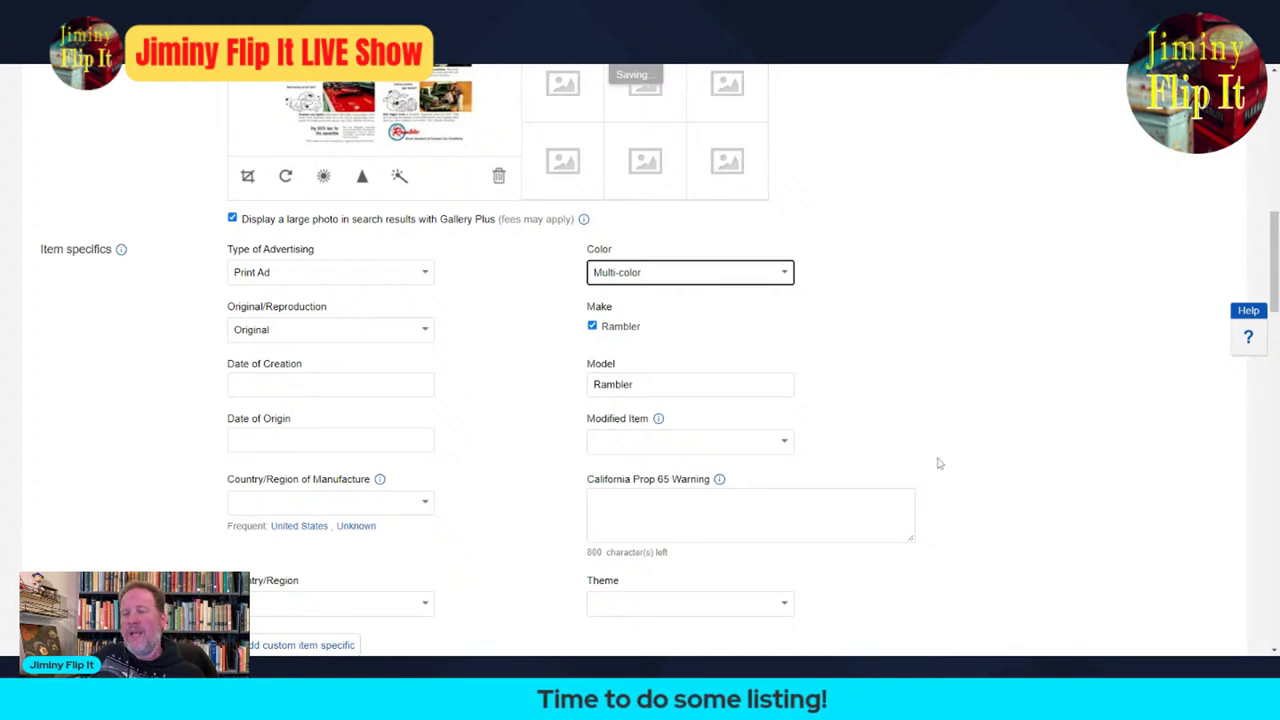
pyautogui.scroll(5, 938, 463)
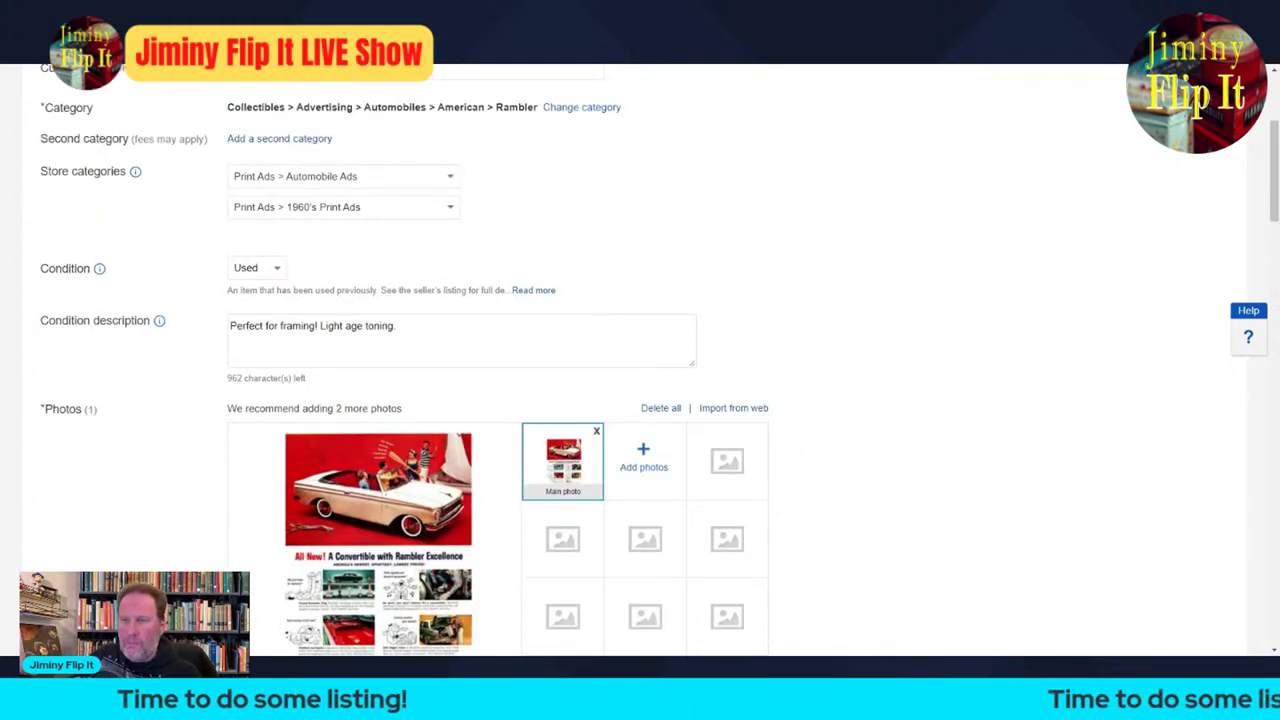
pyautogui.scroll(-3, 943, 466)
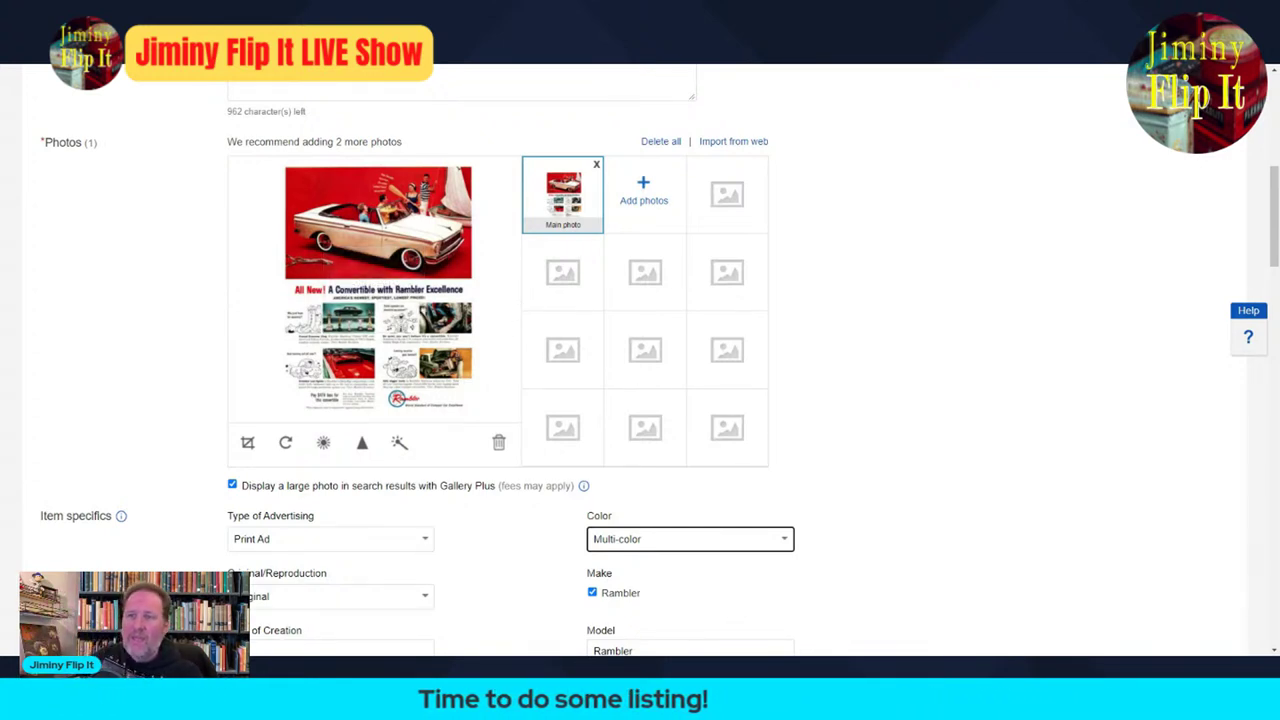
pyautogui.scroll(-3, 643, 363)
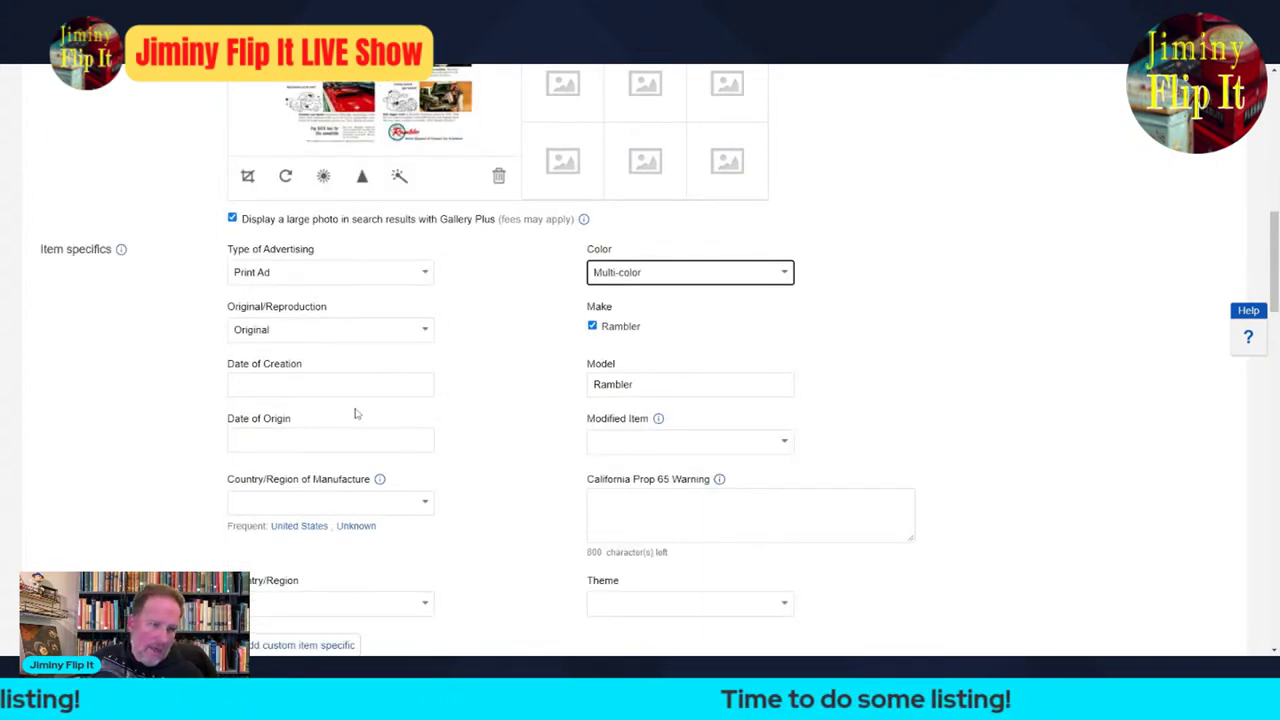
# Enter 1961 for Date of Creation and Date of Origin
pyautogui.click(330, 384)
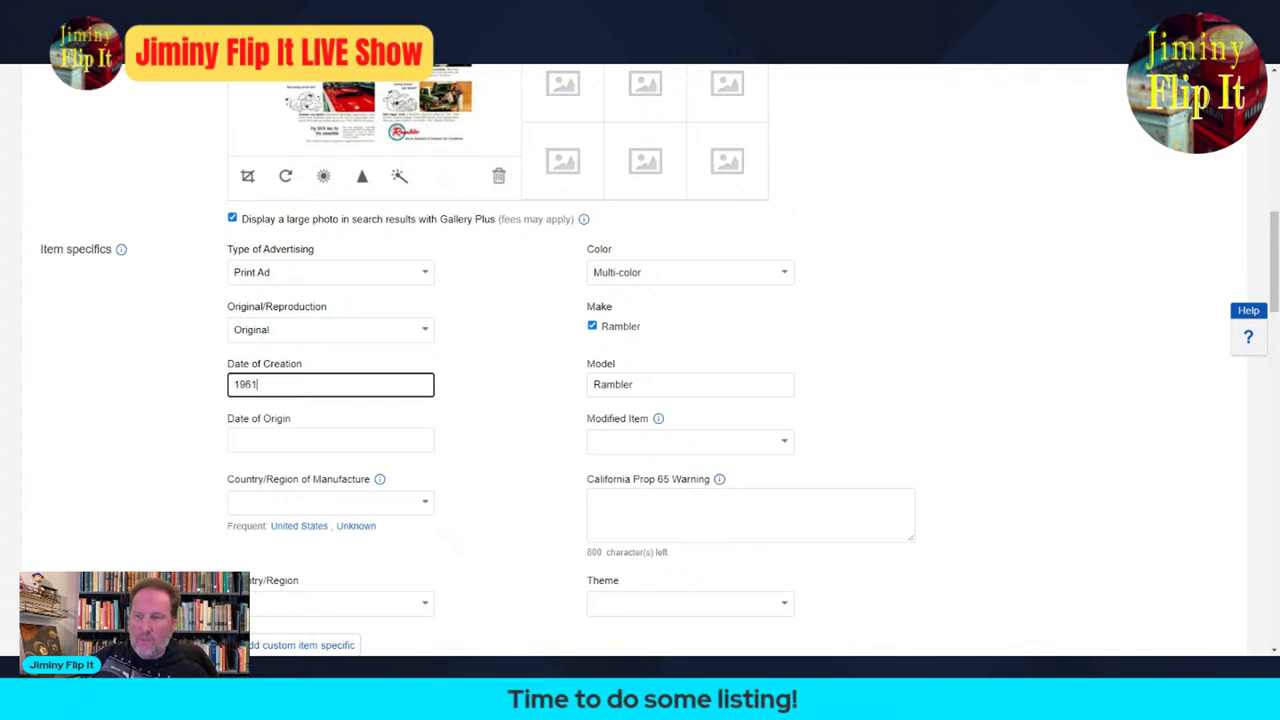
pyautogui.click(288, 440)
pyautogui.write('1961')
pyautogui.click(507, 401)
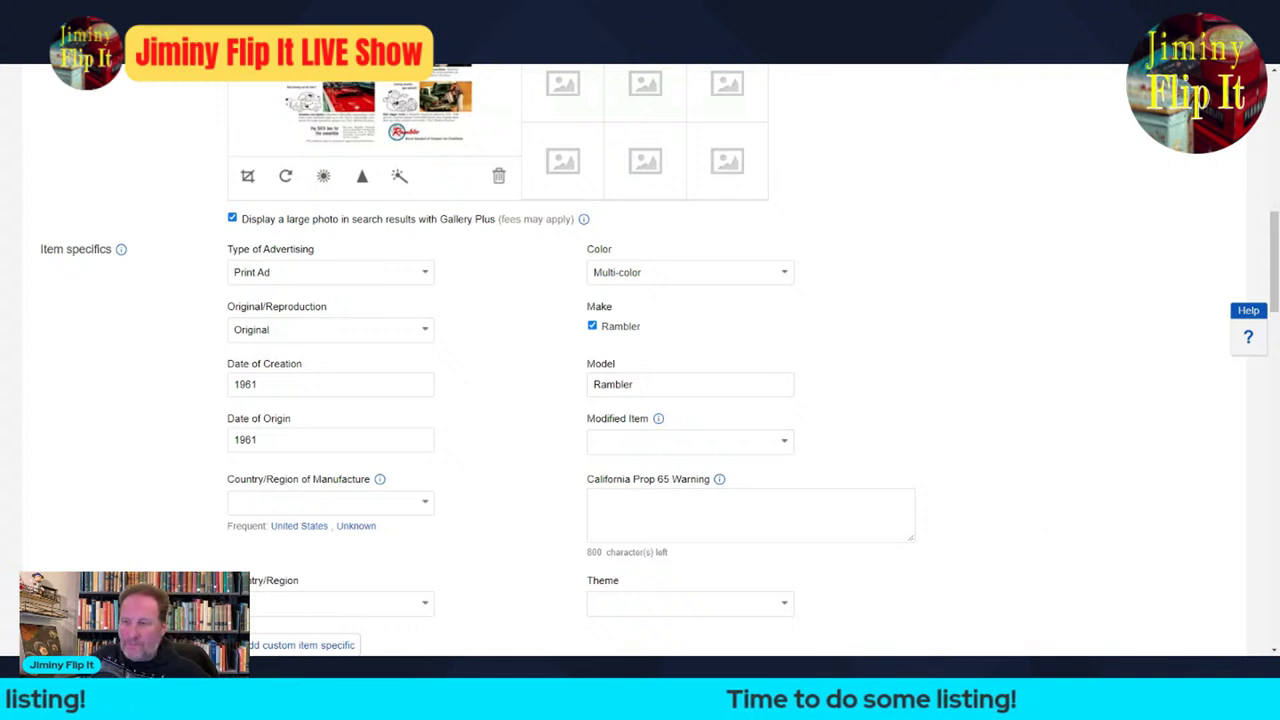
# Set Modified Item to No, both country fields to United States, and Theme to Automobiles
pyautogui.click(760, 447)
pyautogui.click(734, 467)
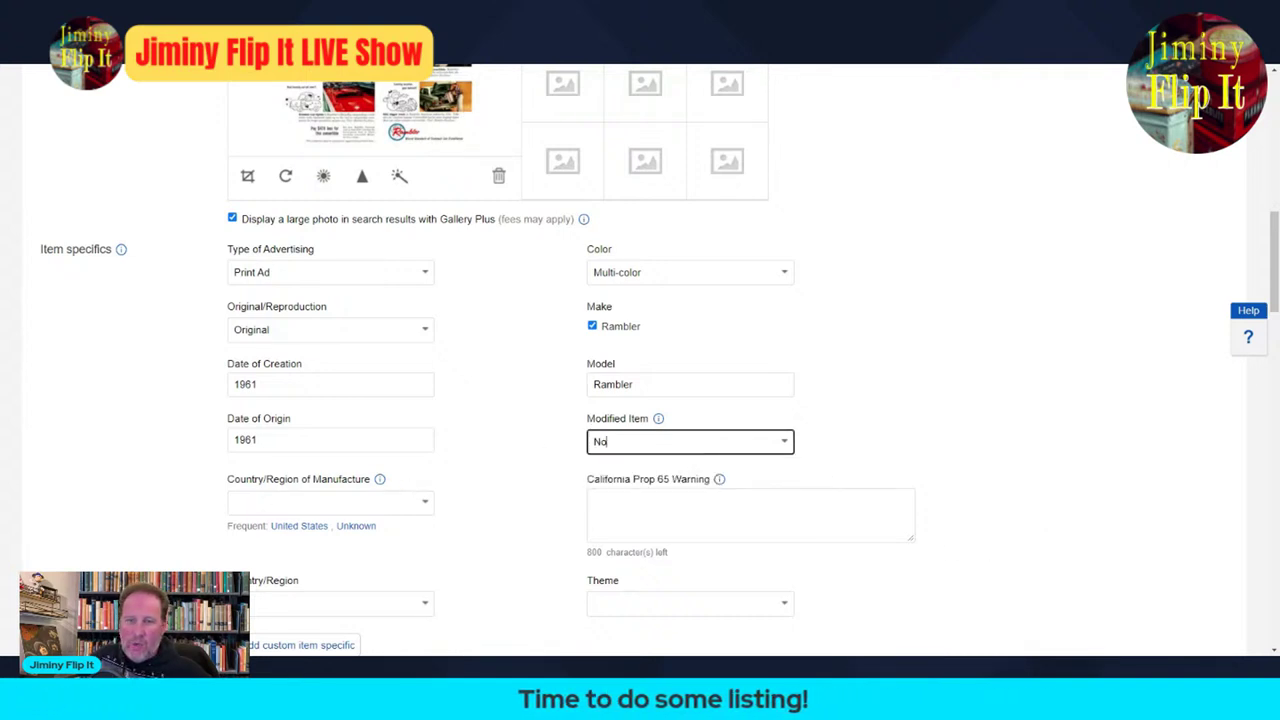
pyautogui.click(302, 527)
pyautogui.click(690, 603)
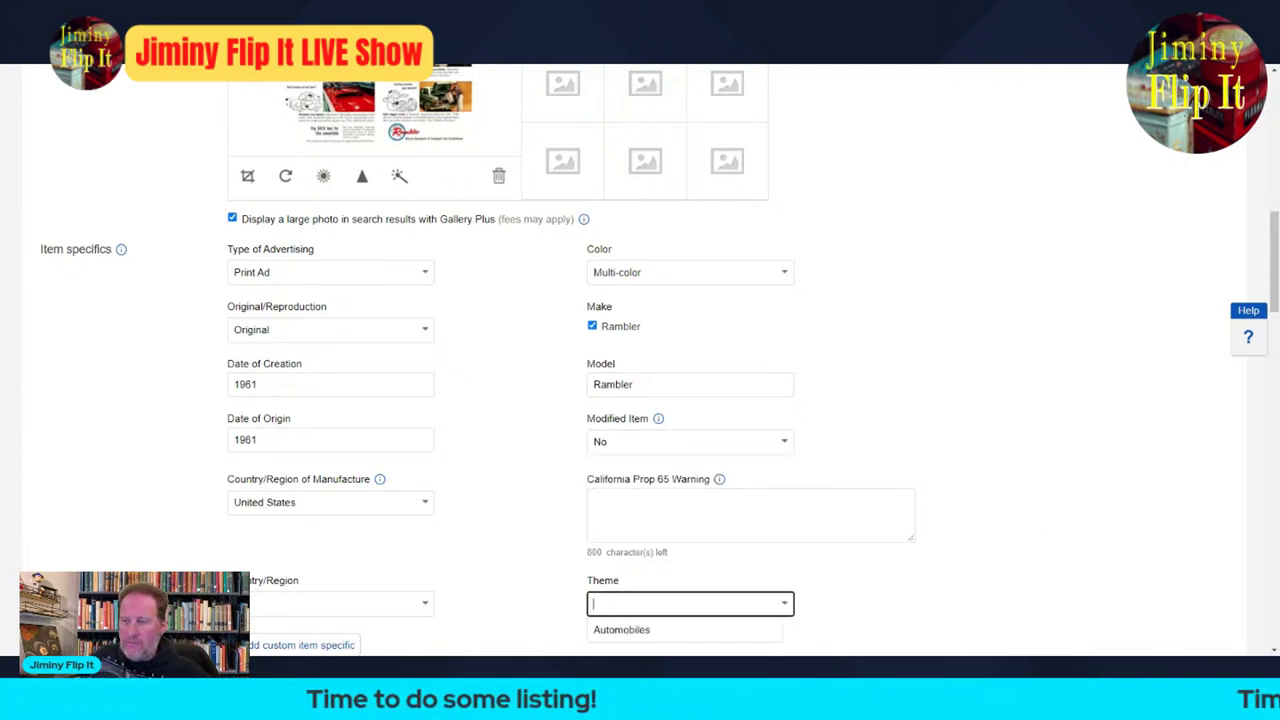
pyautogui.click(630, 628)
pyautogui.click(430, 603)
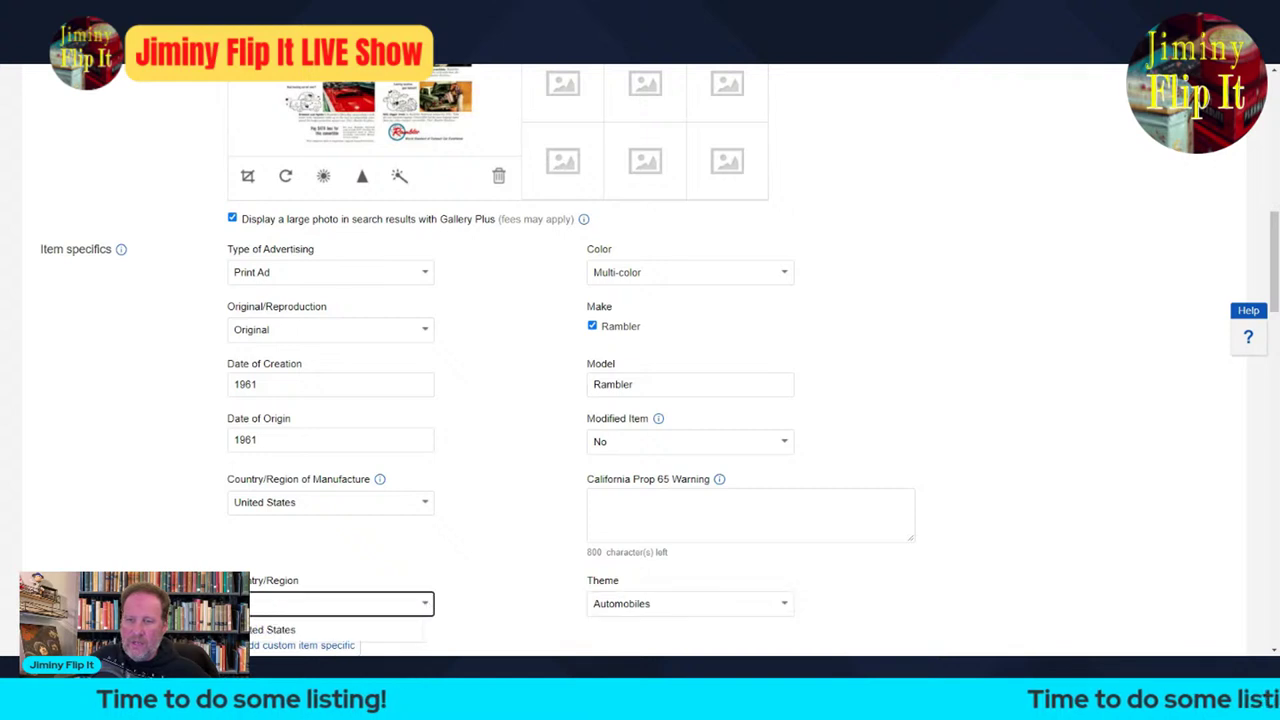
pyautogui.click(343, 628)
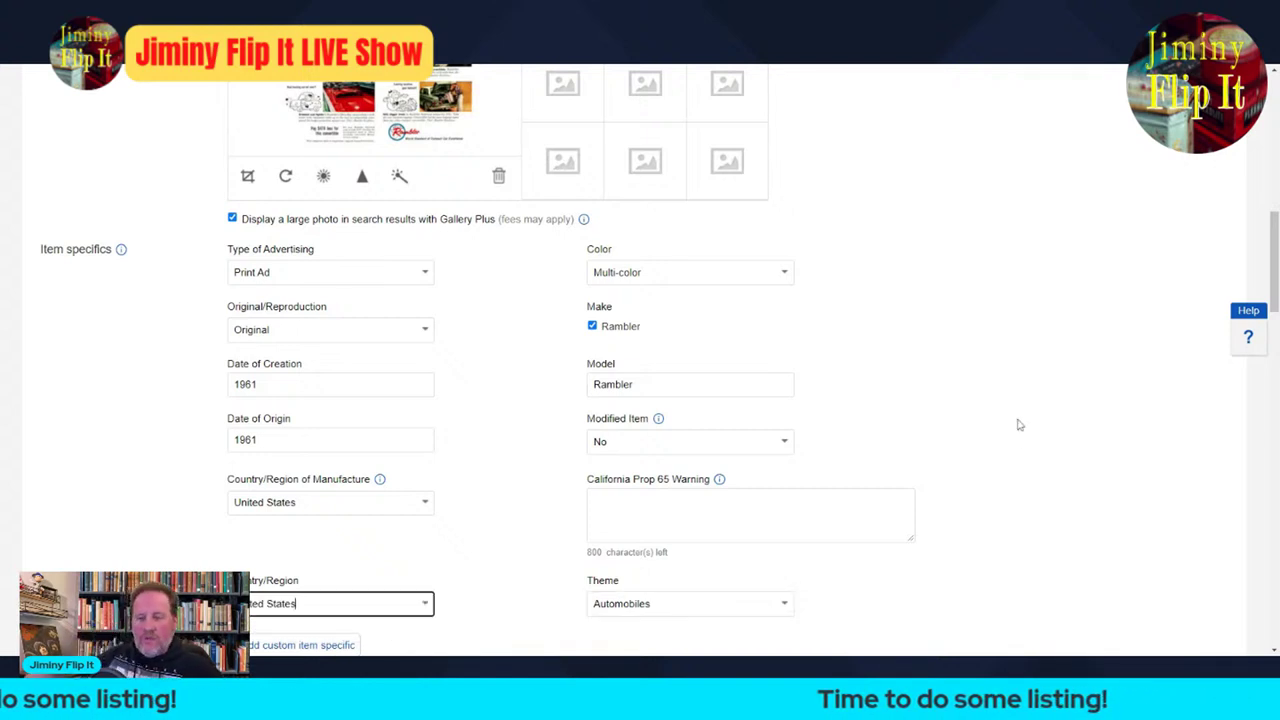
pyautogui.click(1109, 314)
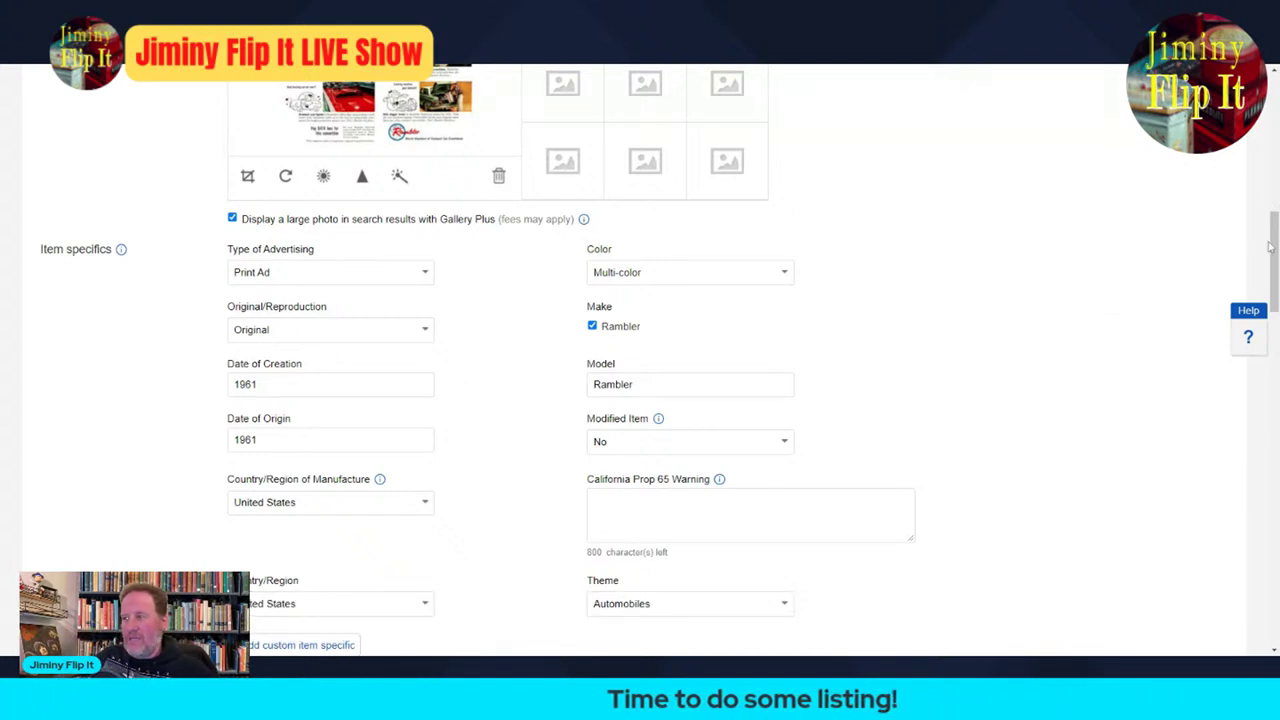
pyautogui.scroll(-2, 1113, 500)
pyautogui.scroll(1, 1113, 500)
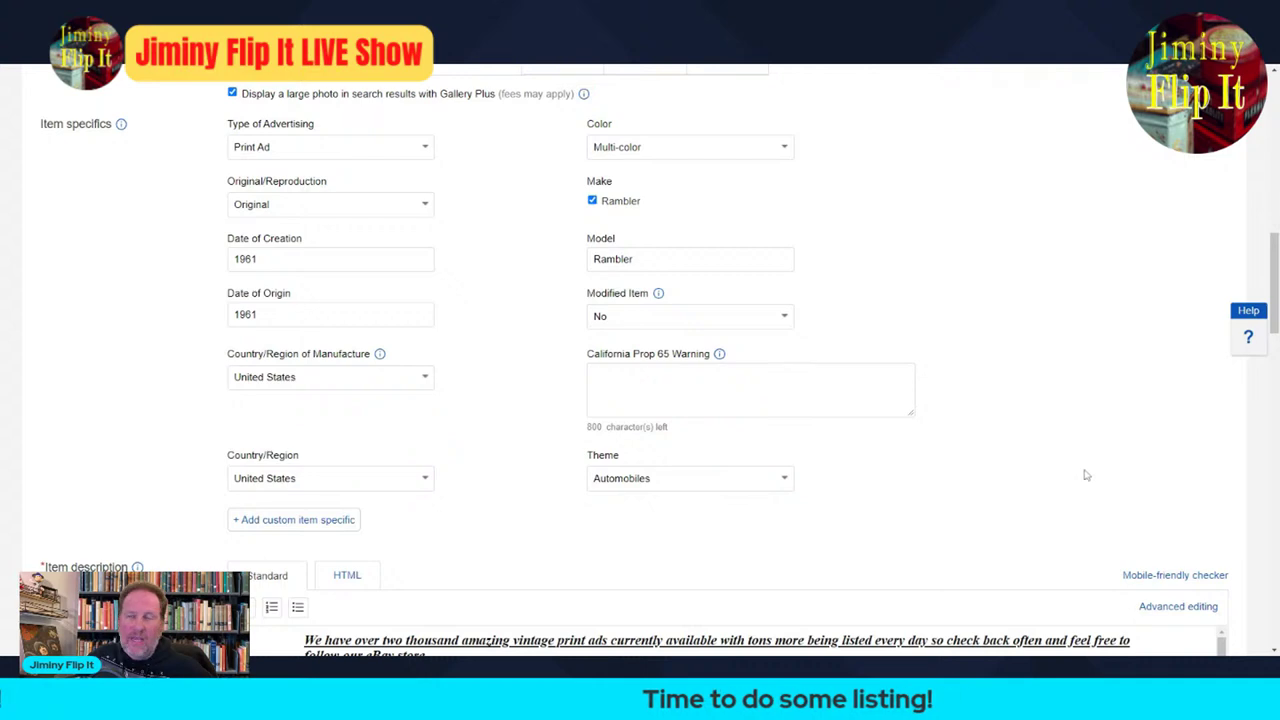
pyautogui.scroll(6, 1089, 490)
pyautogui.scroll(3, 1087, 475)
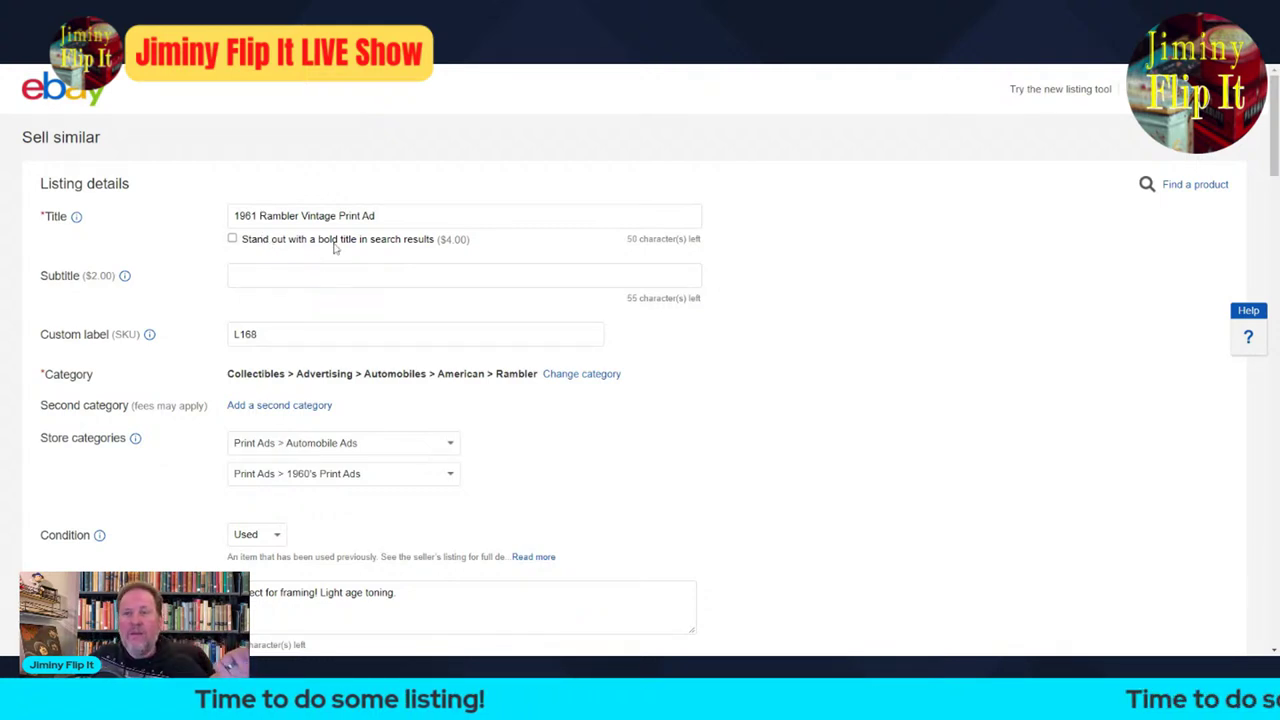
pyautogui.scroll(-5, 700, 465)
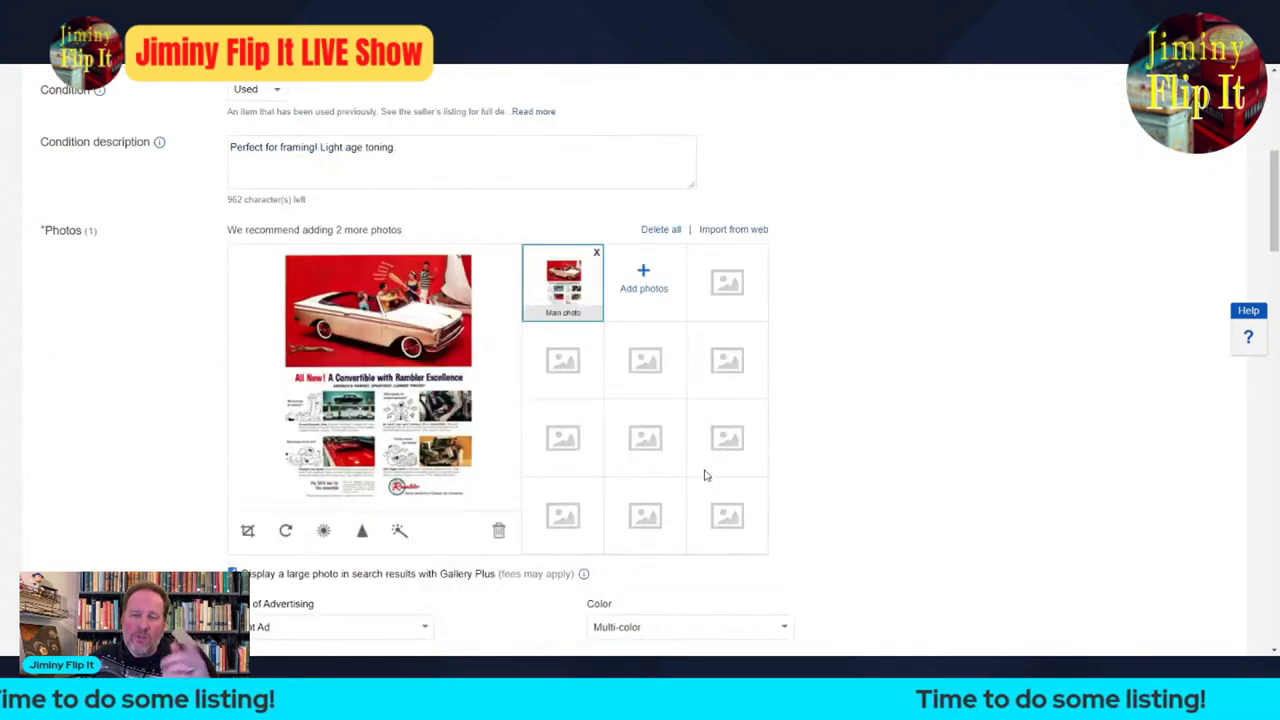
pyautogui.scroll(5, 728, 487)
pyautogui.scroll(-5, 960, 508)
pyautogui.scroll(5, 957, 514)
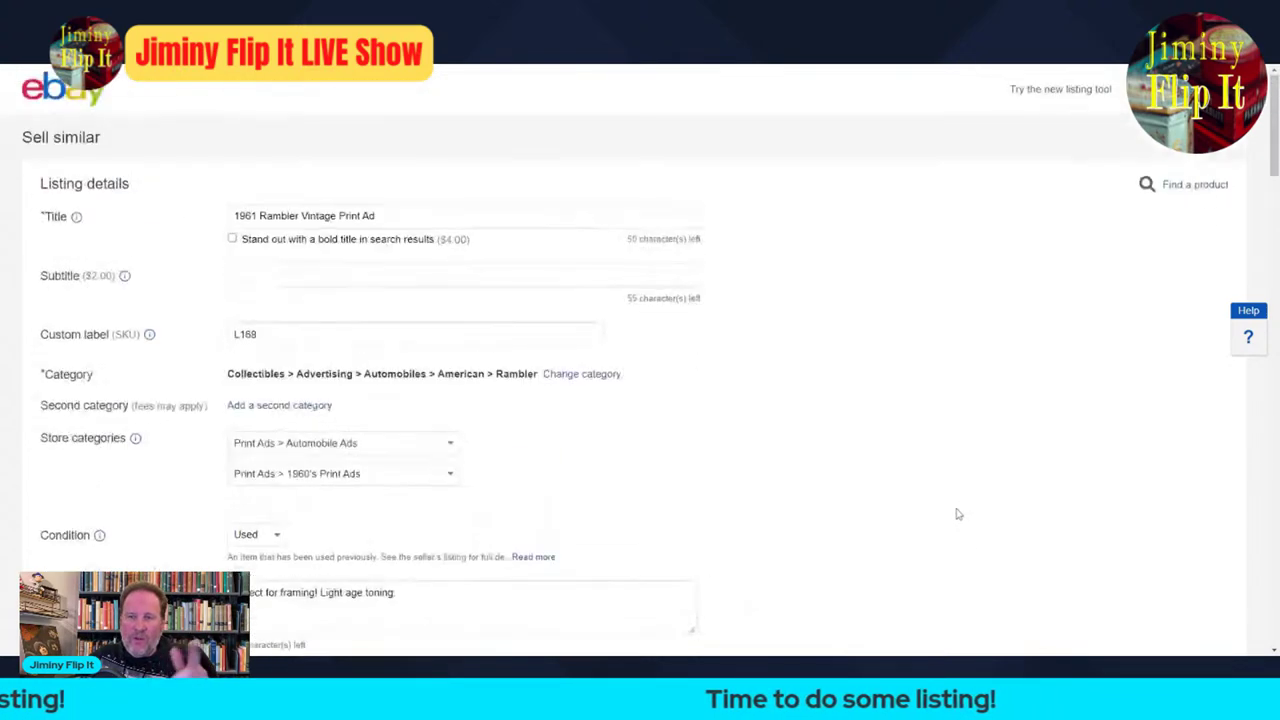
pyautogui.scroll(-8, 957, 514)
pyautogui.scroll(-4, 960, 514)
pyautogui.scroll(10, 960, 514)
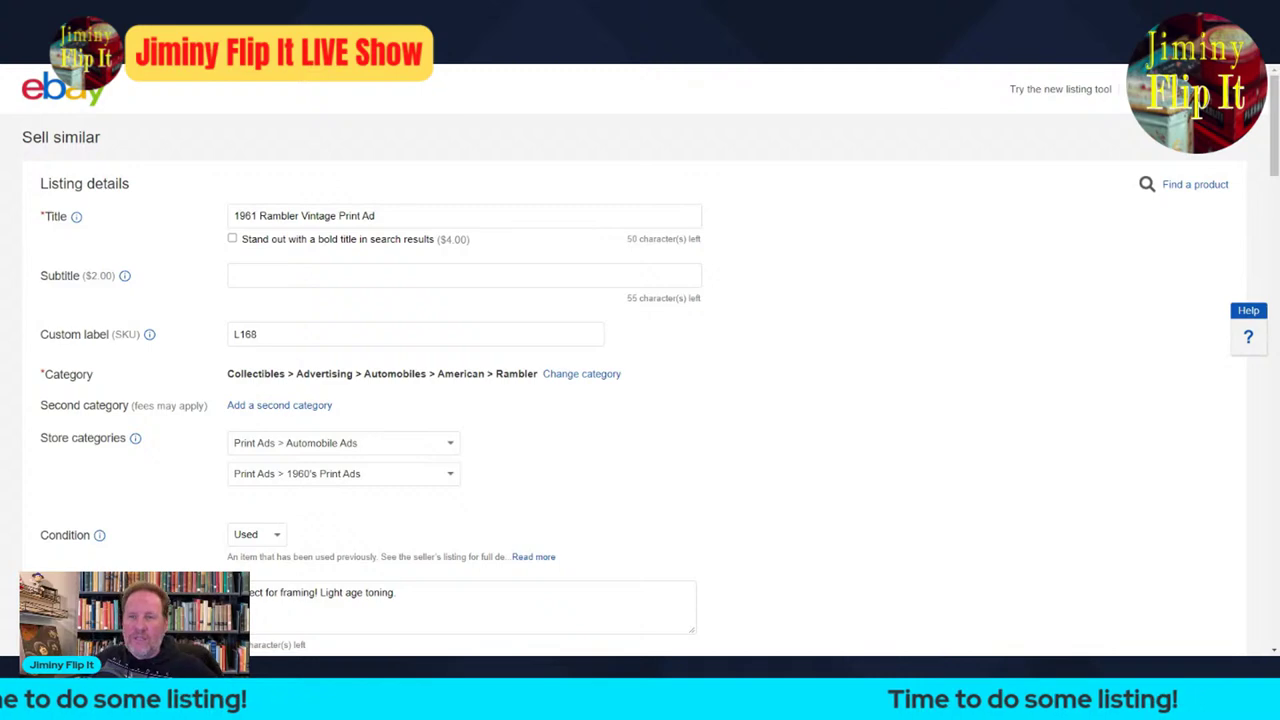
pyautogui.scroll(-3, 758, 453)
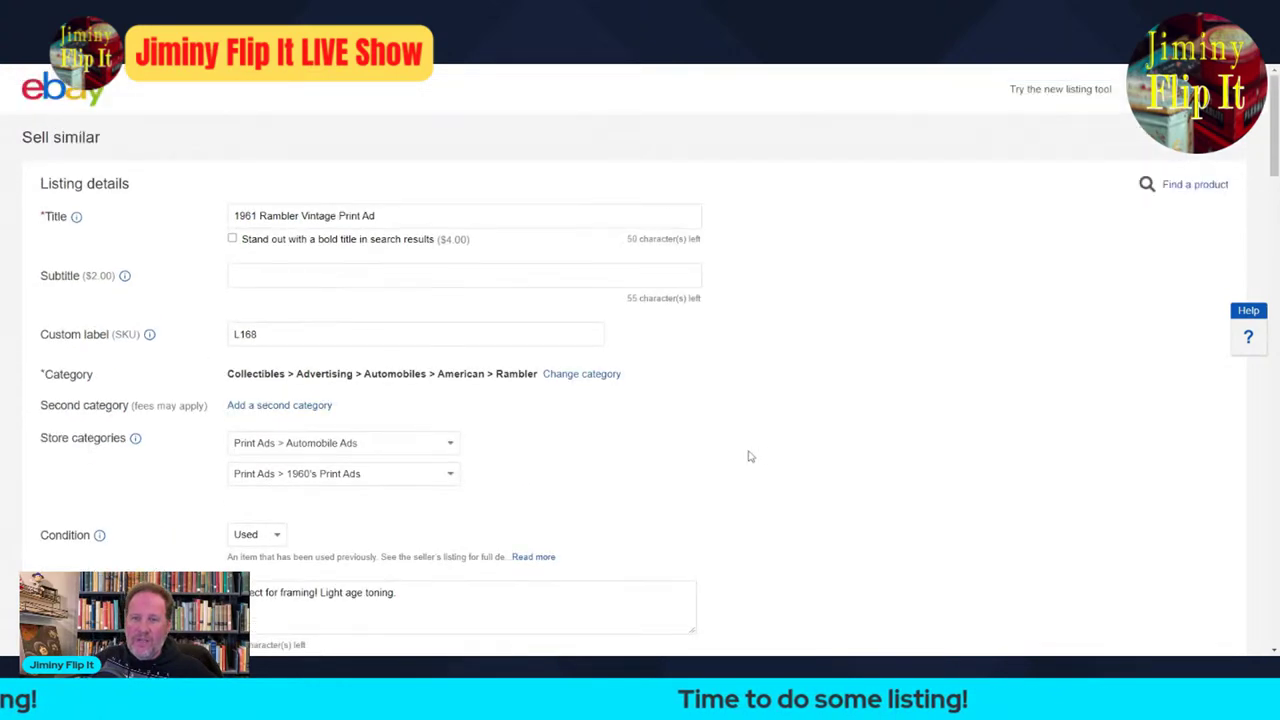
pyautogui.scroll(-5, 768, 482)
pyautogui.scroll(-8, 768, 482)
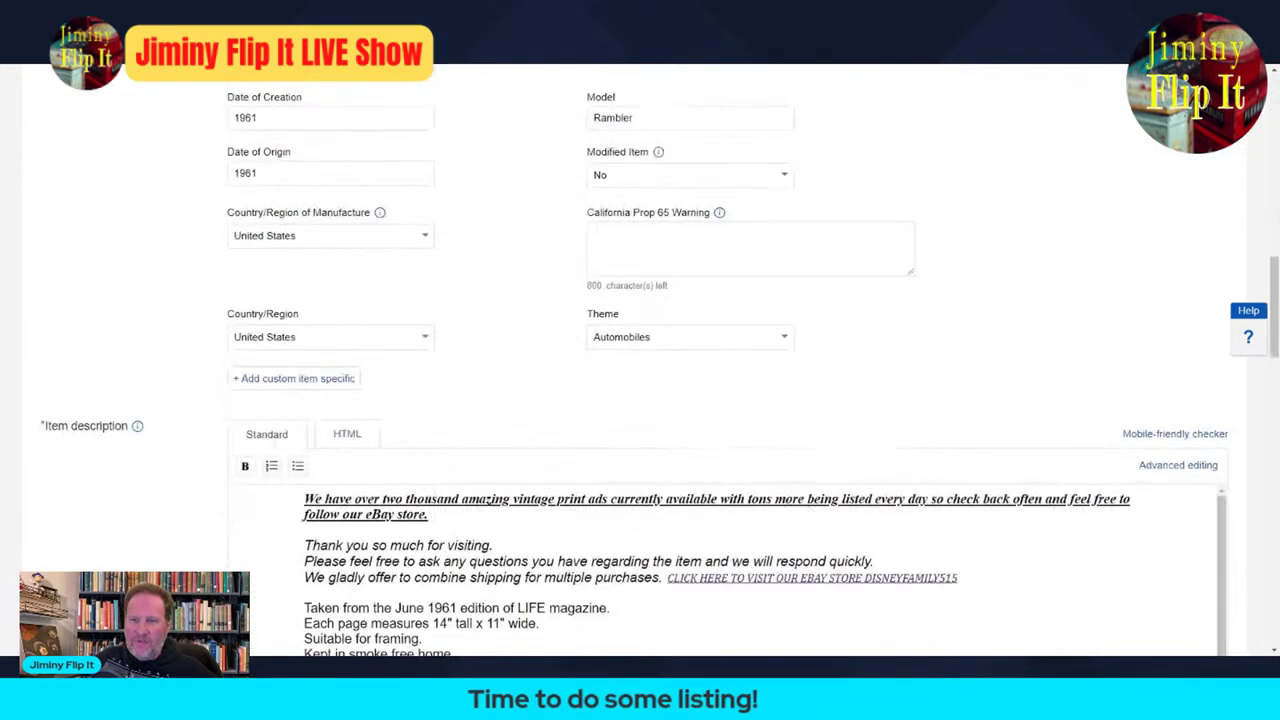
# Change the Buy It Now price from 14.99 to 19.99
pyautogui.scroll(-5, 678, 464)
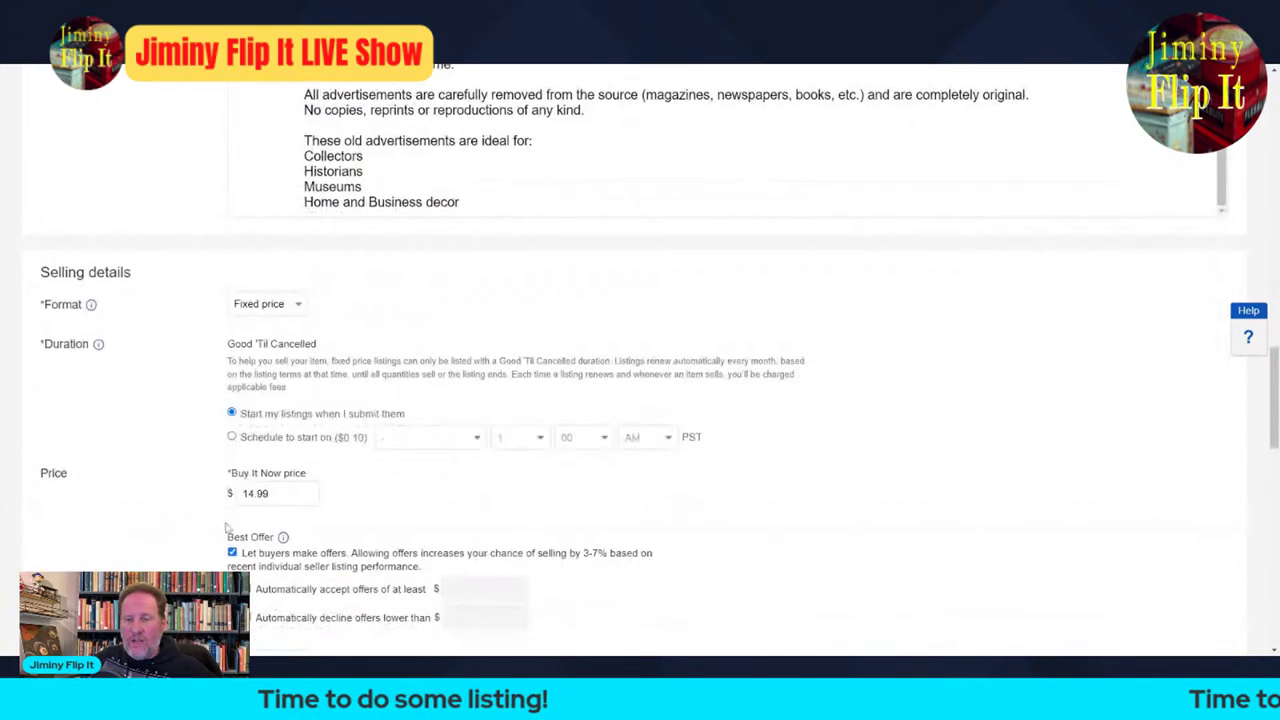
pyautogui.click(249, 493)
pyautogui.write('9')
pyautogui.press('Delete')
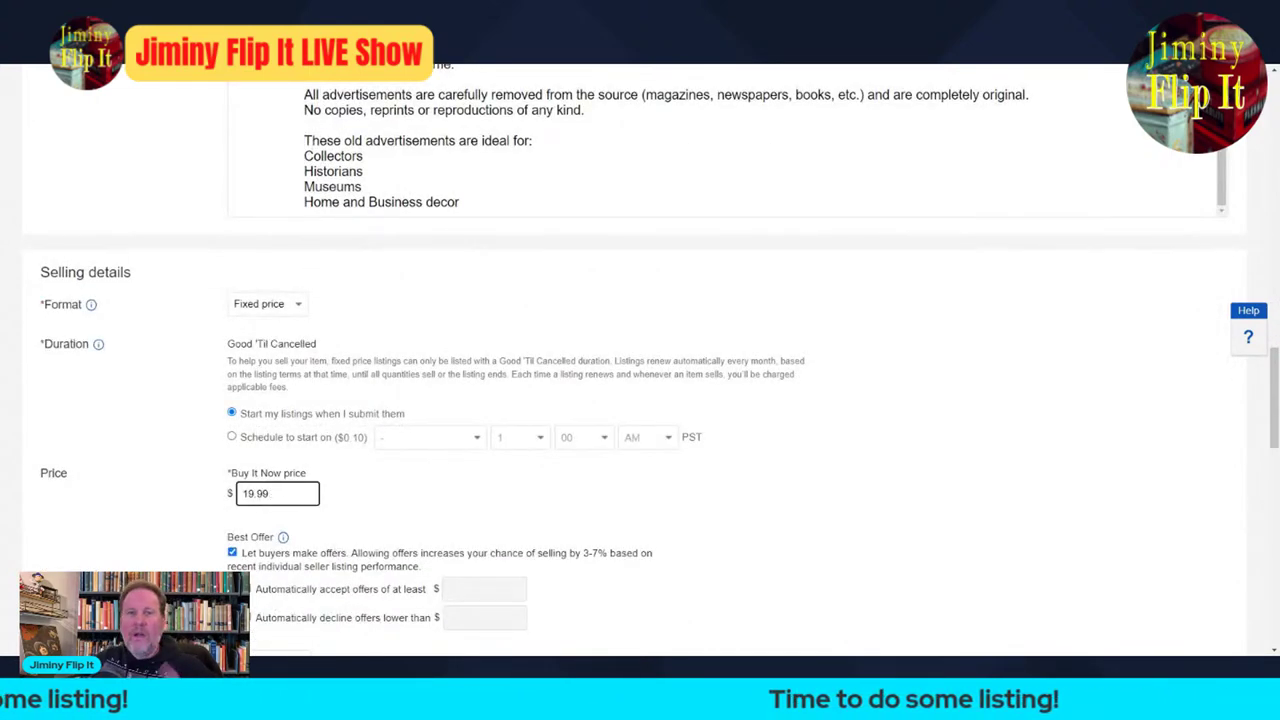
# Open the main ad photo at full size
pyautogui.scroll(10, 863, 523)
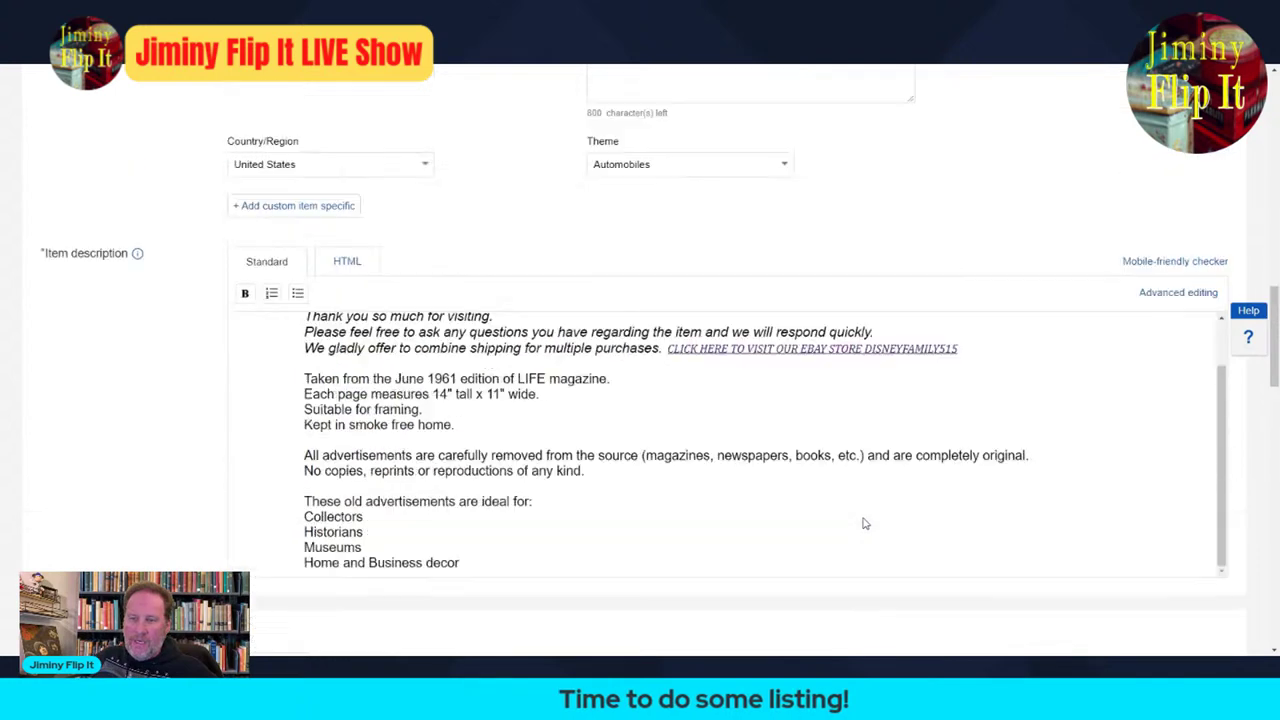
pyautogui.scroll(2, 865, 523)
pyautogui.click(362, 272)
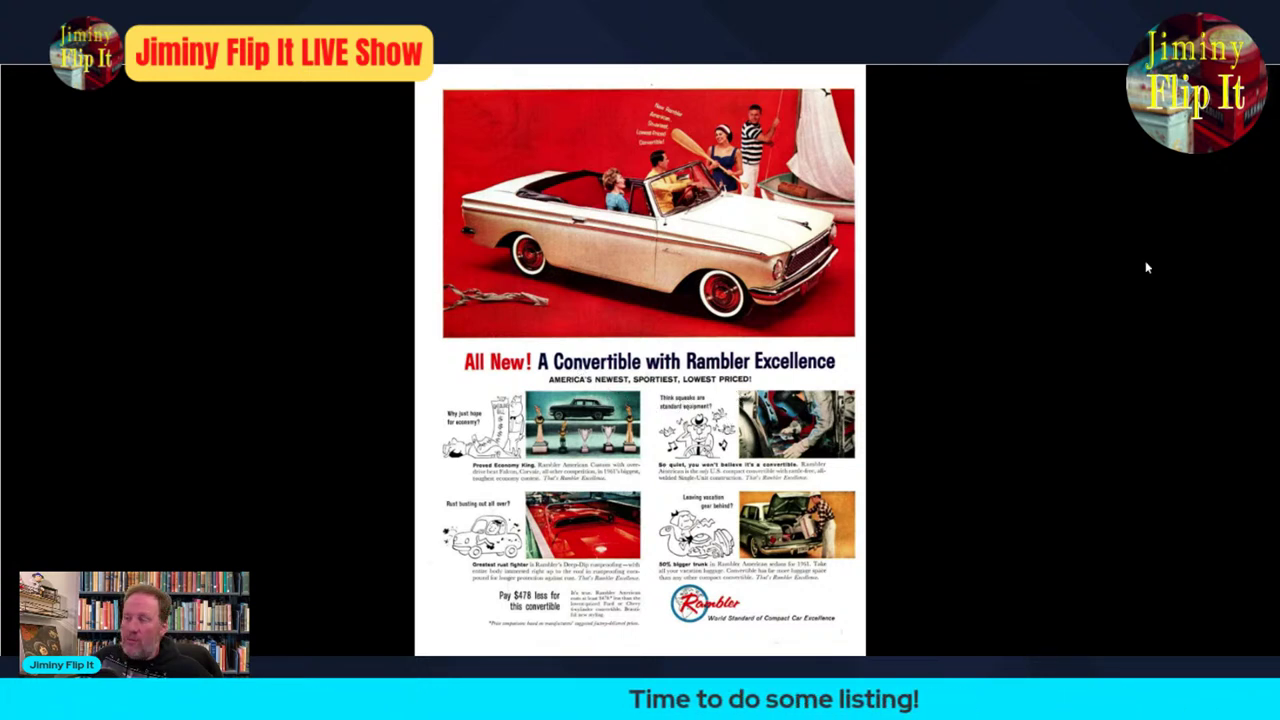
# Close the photo and insert 'Convertible' after Rambler in the title
pyautogui.click(943, 307)
pyautogui.scroll(1, 935, 314)
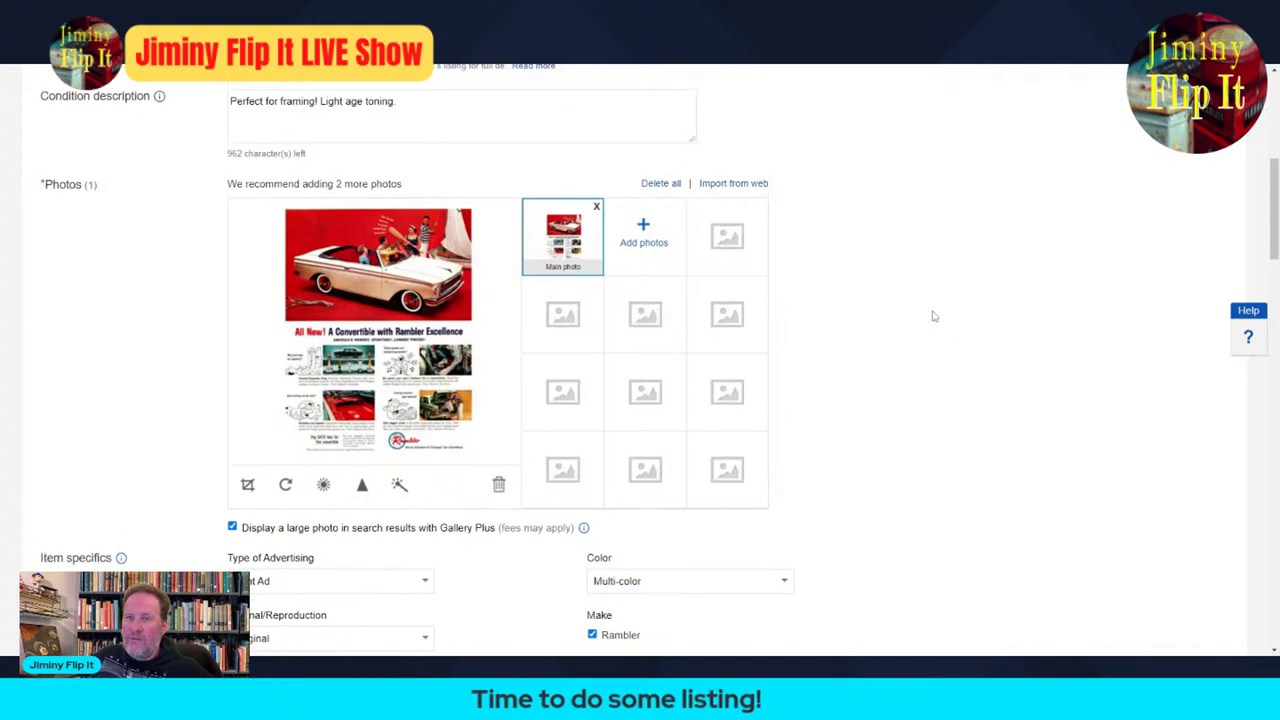
pyautogui.scroll(5, 932, 316)
pyautogui.click(301, 216)
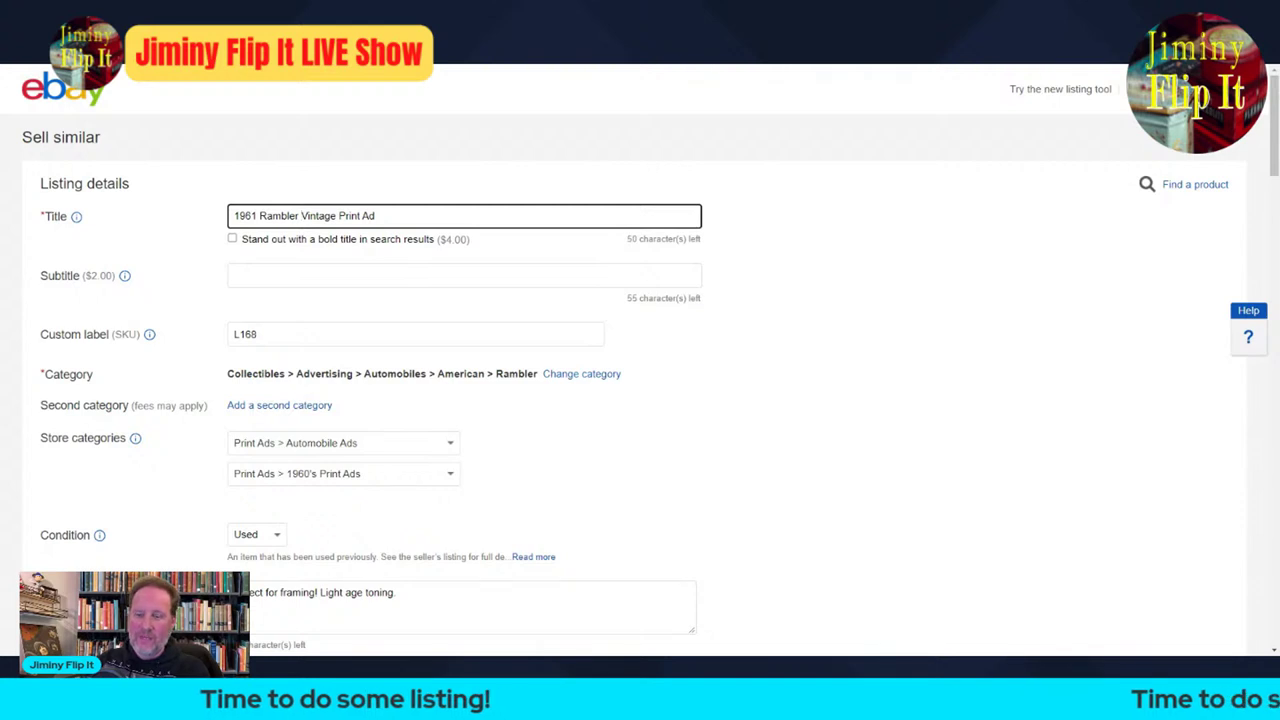
pyautogui.write('Convertible')
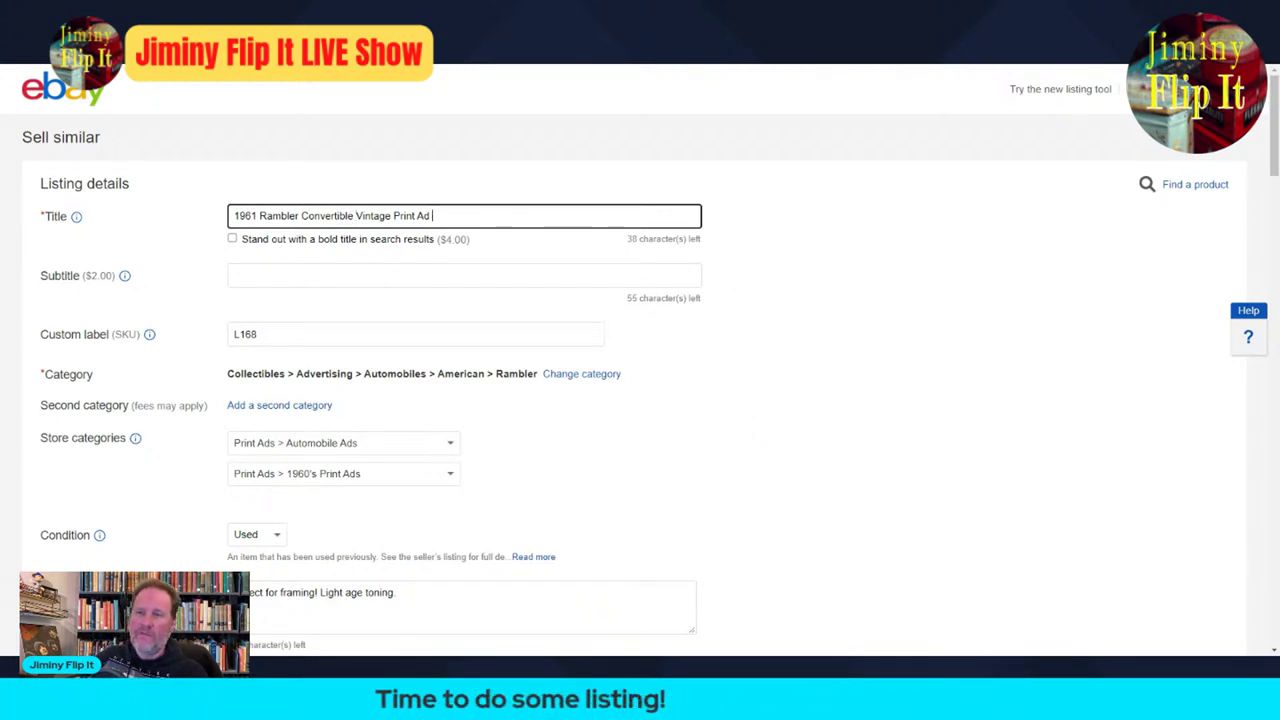
# Enlarge the main photo to read the ad, then close it
pyautogui.scroll(-5, 445, 313)
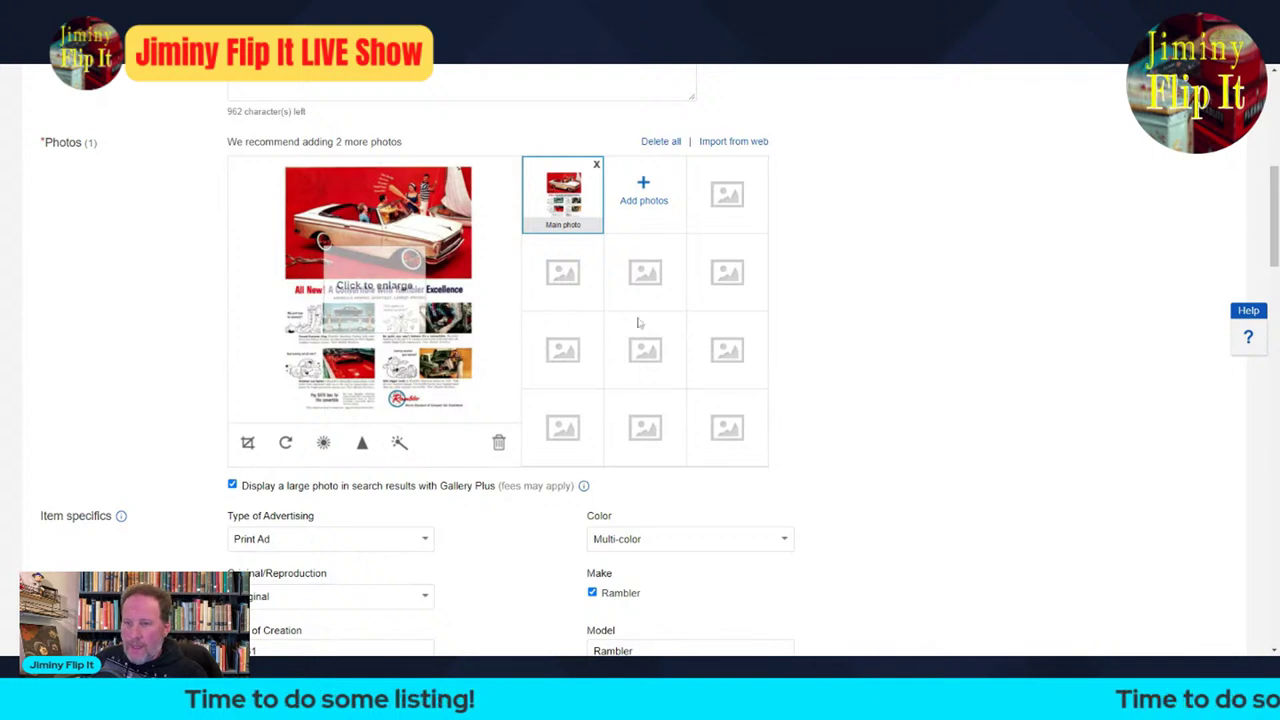
pyautogui.click(445, 313)
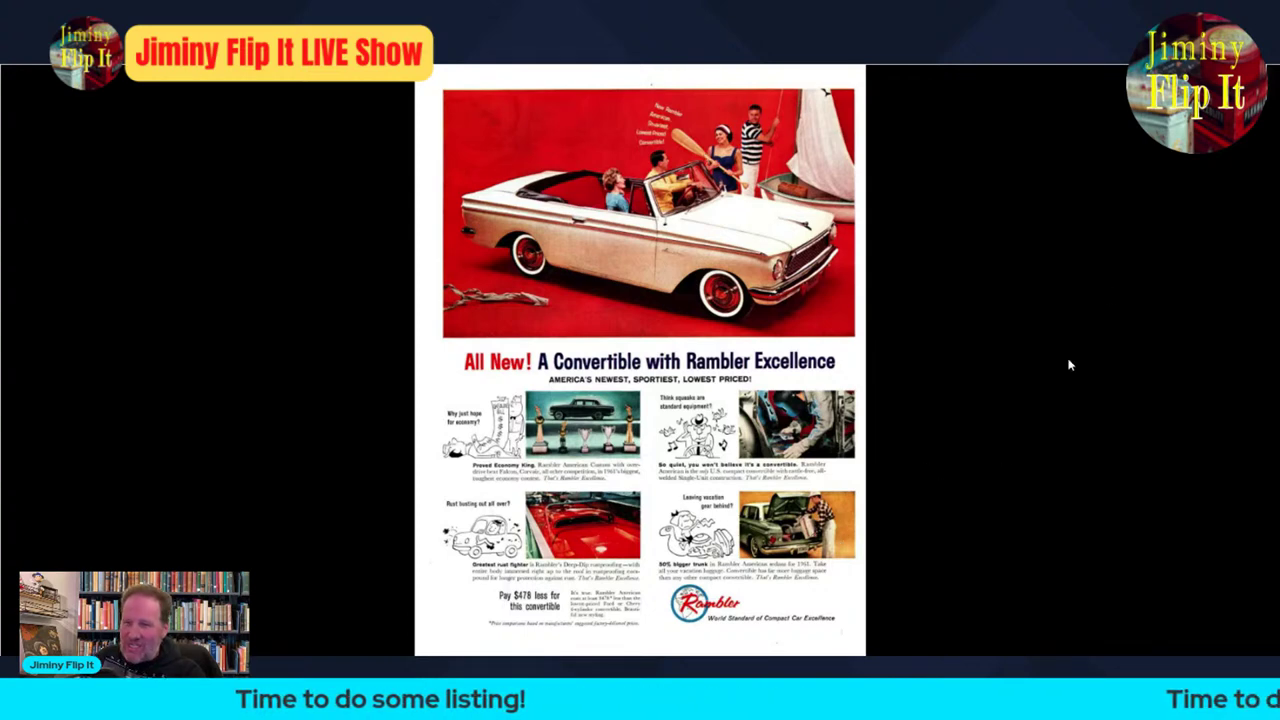
pyautogui.click(1150, 284)
pyautogui.scroll(10, 762, 360)
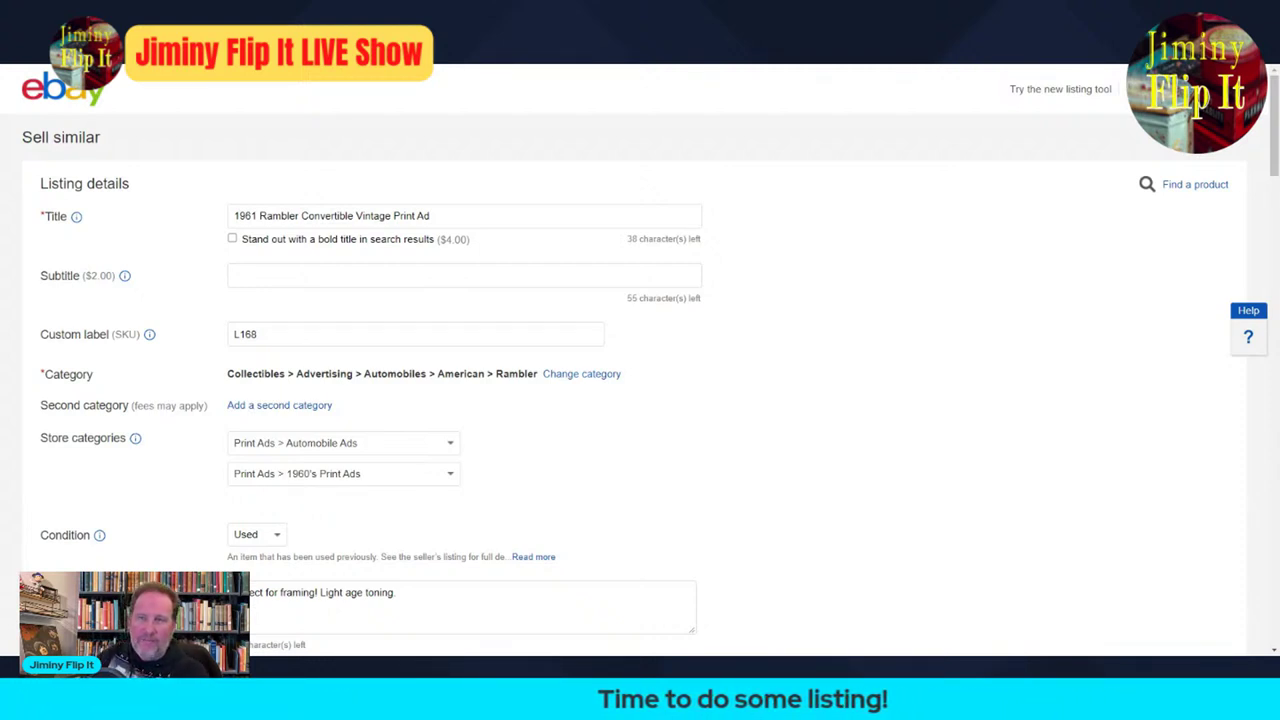
pyautogui.scroll(-4, 829, 457)
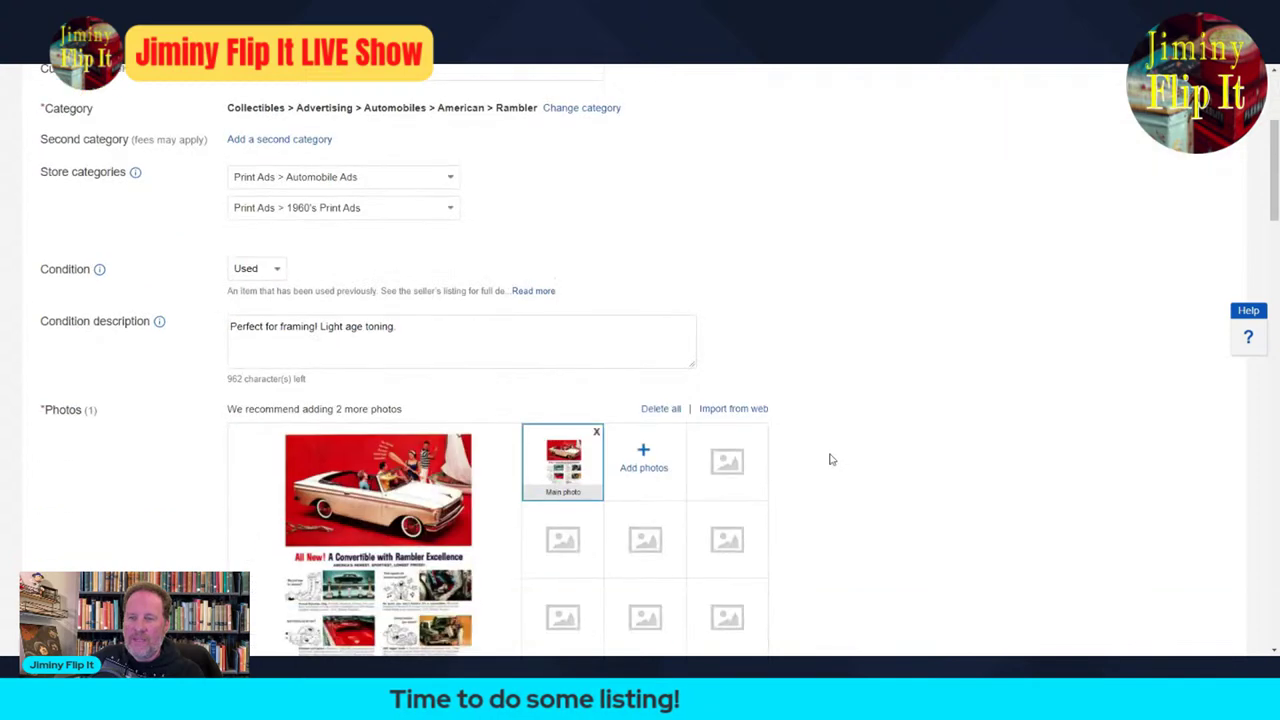
pyautogui.scroll(4, 774, 444)
pyautogui.scroll(-5, 774, 444)
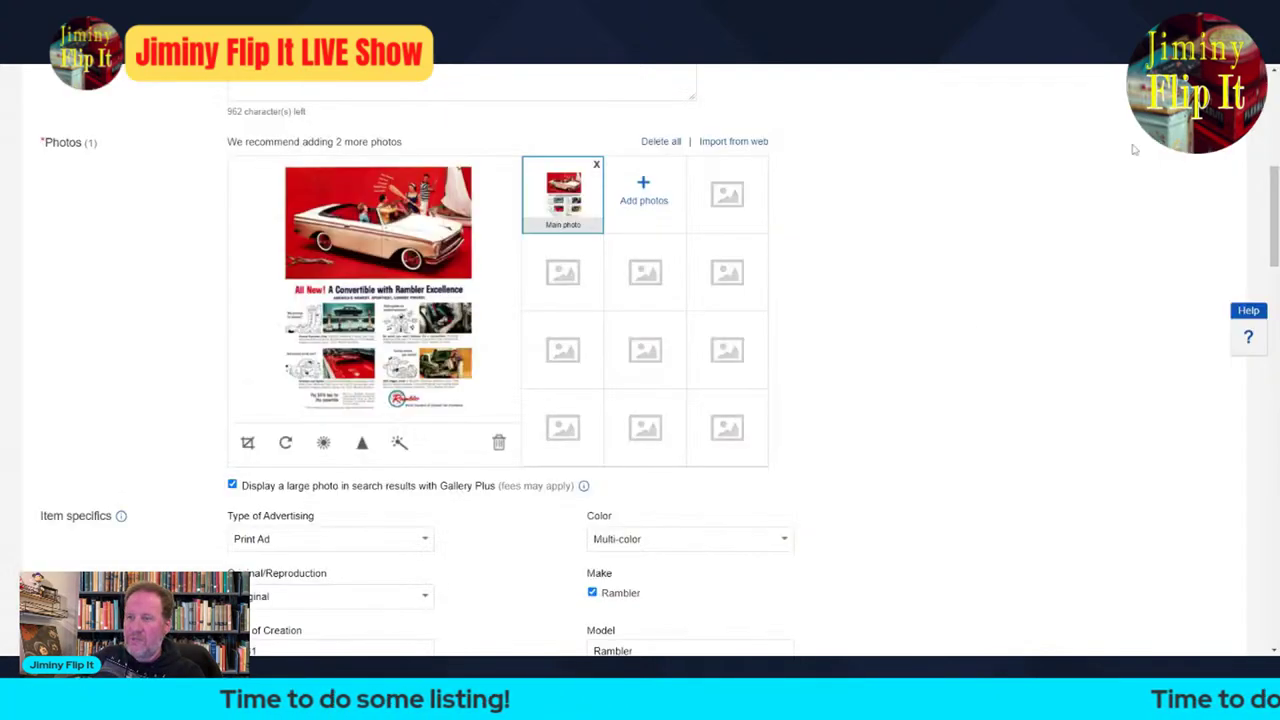
# Append 'MCM Sporty Car' to the end of the title
pyautogui.scroll(10, 640, 360)
pyautogui.click(464, 216)
pyautogui.write('Sporty Car')
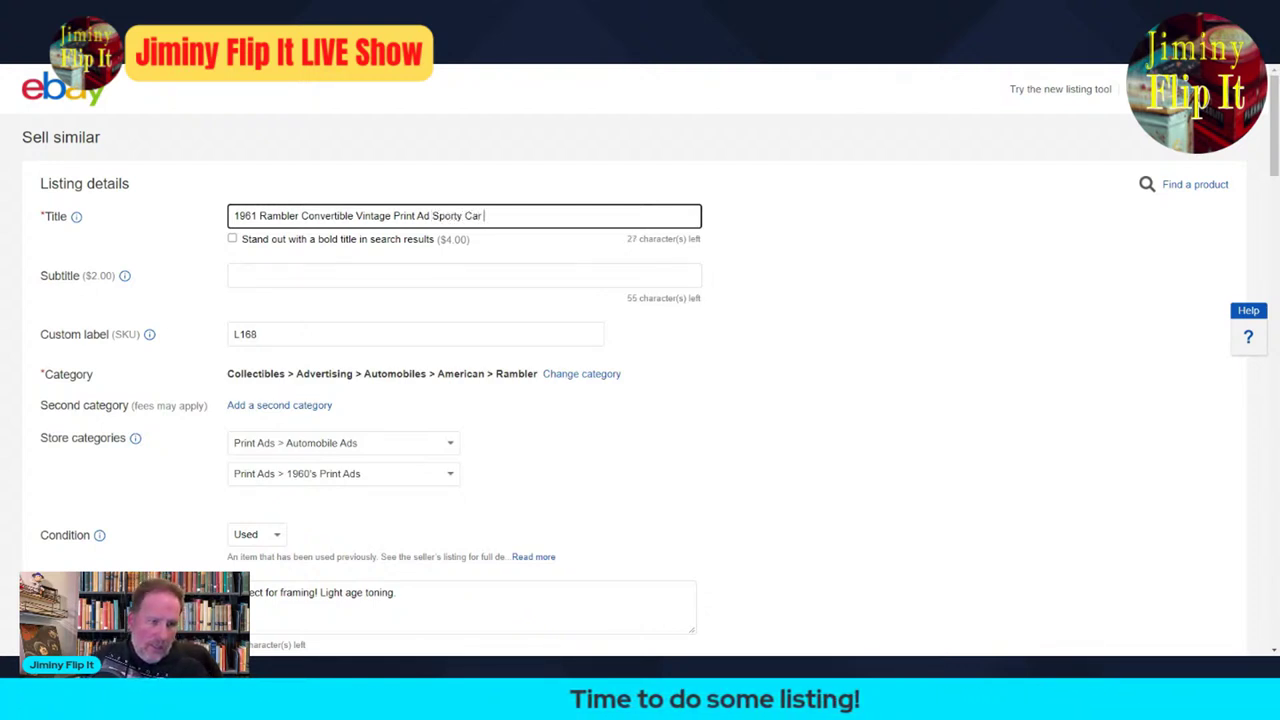
pyautogui.scroll(-3, 790, 409)
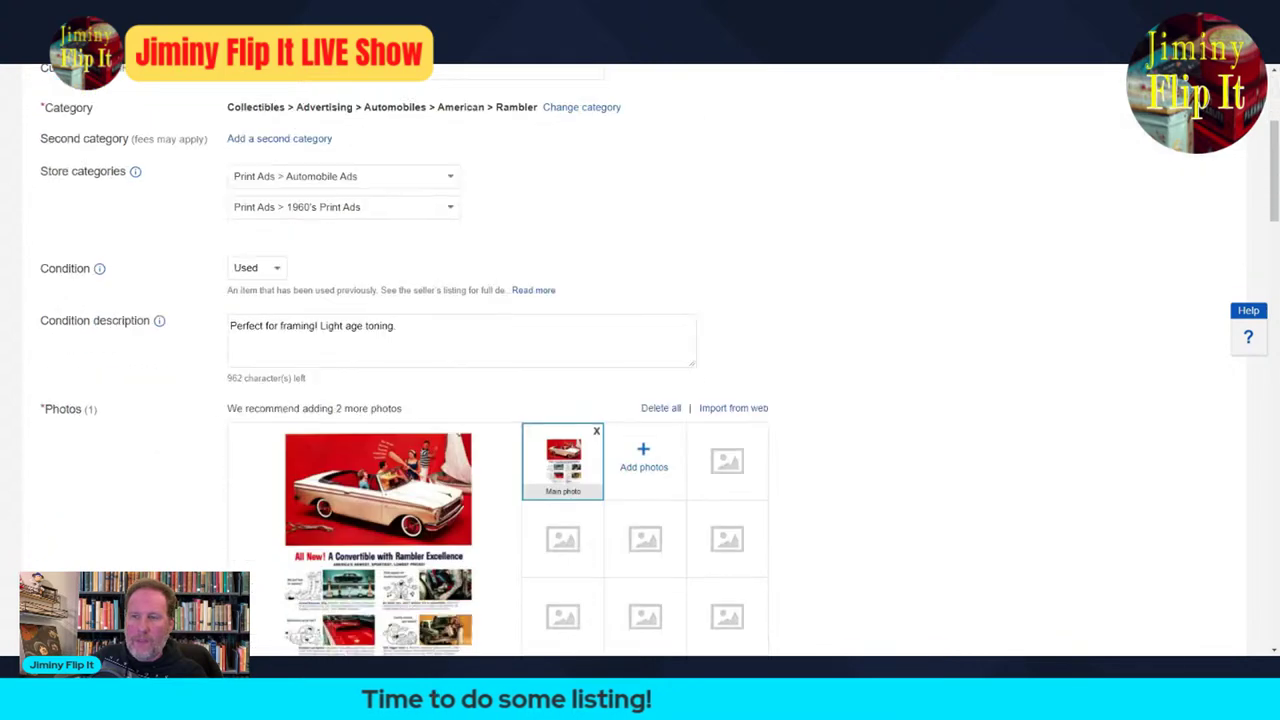
pyautogui.scroll(-2, 790, 409)
pyautogui.scroll(-1, 790, 409)
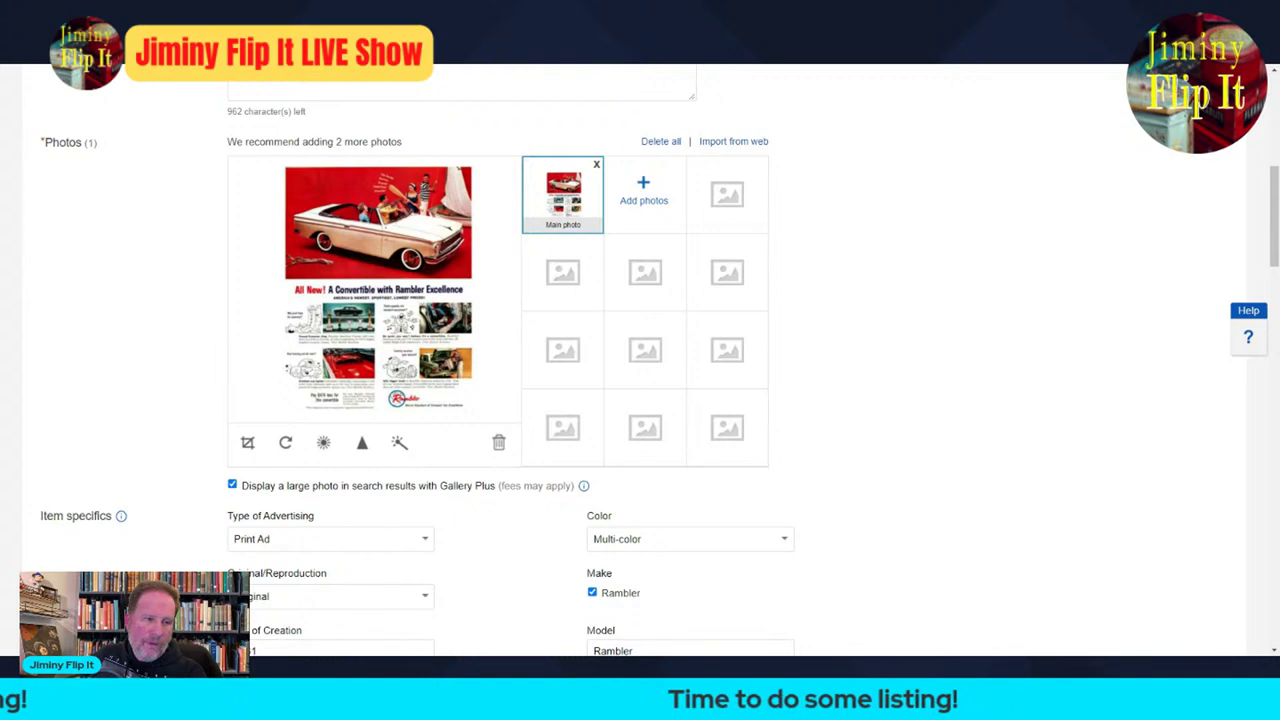
pyautogui.scroll(5, 934, 491)
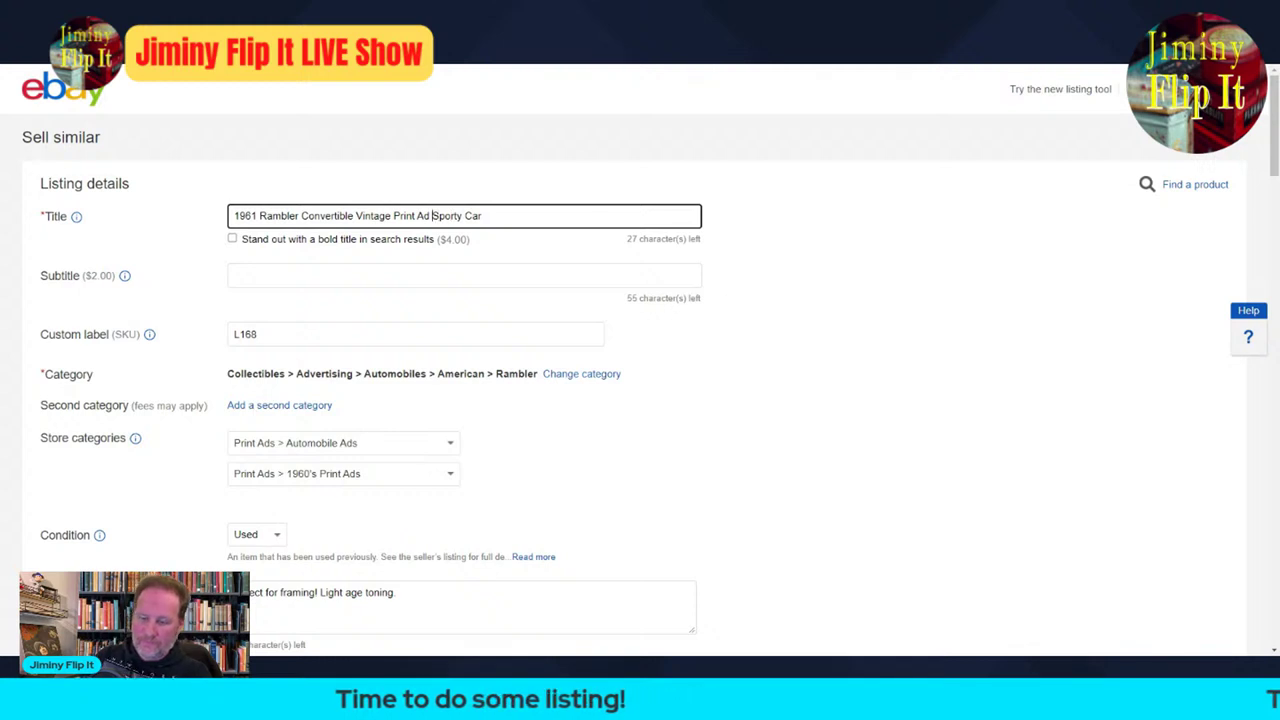
pyautogui.write('CM')
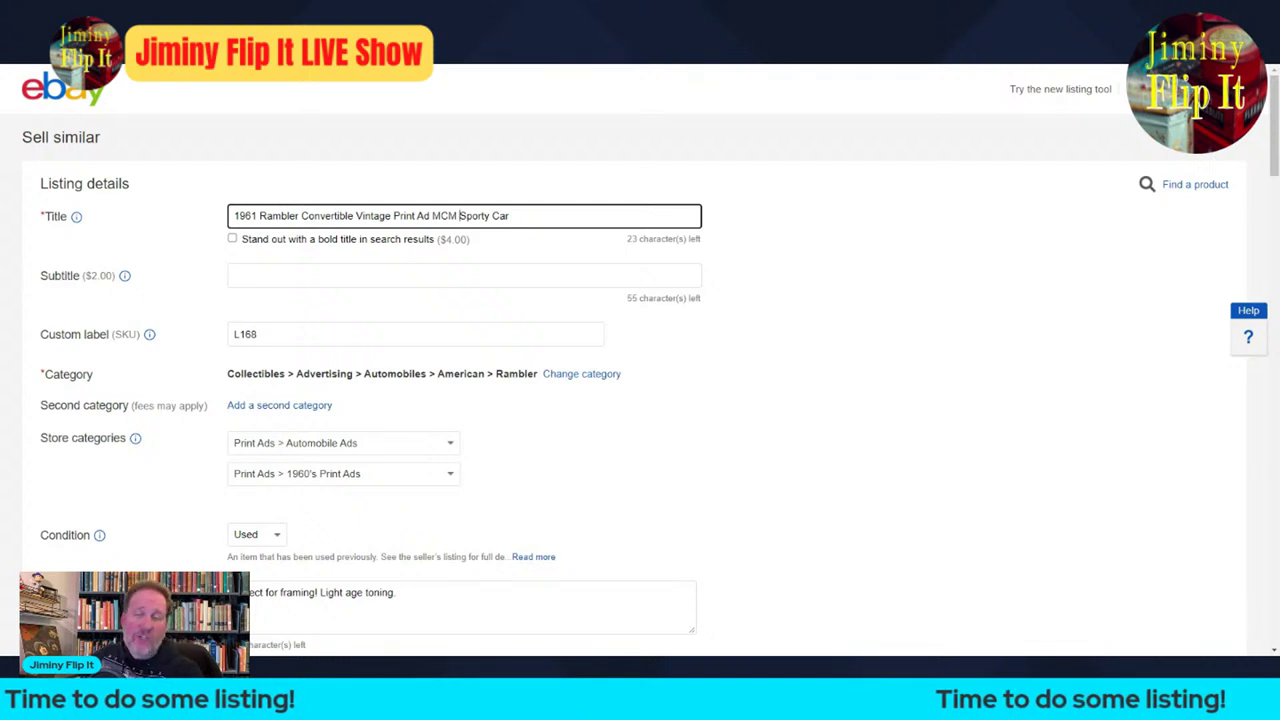
pyautogui.click(459, 215)
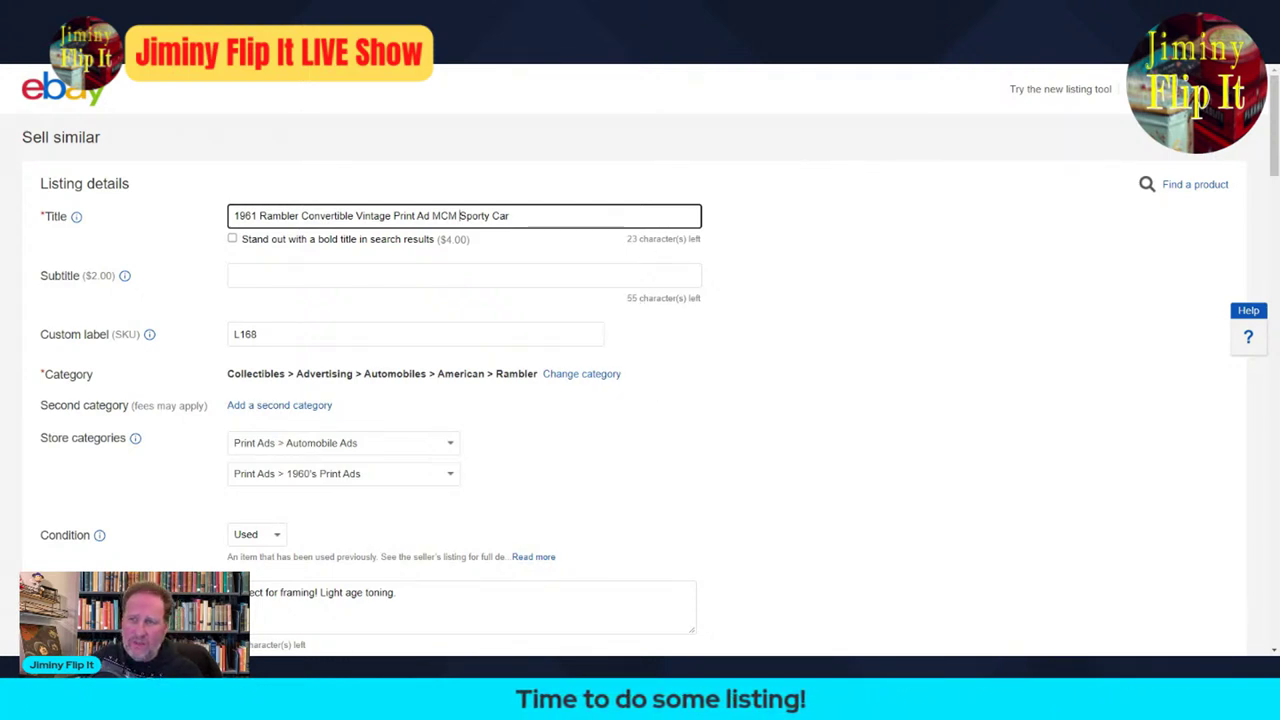
# Open the main ad photo at full size
pyautogui.scroll(-7, 757, 496)
pyautogui.scroll(3, 757, 496)
pyautogui.click(380, 300)
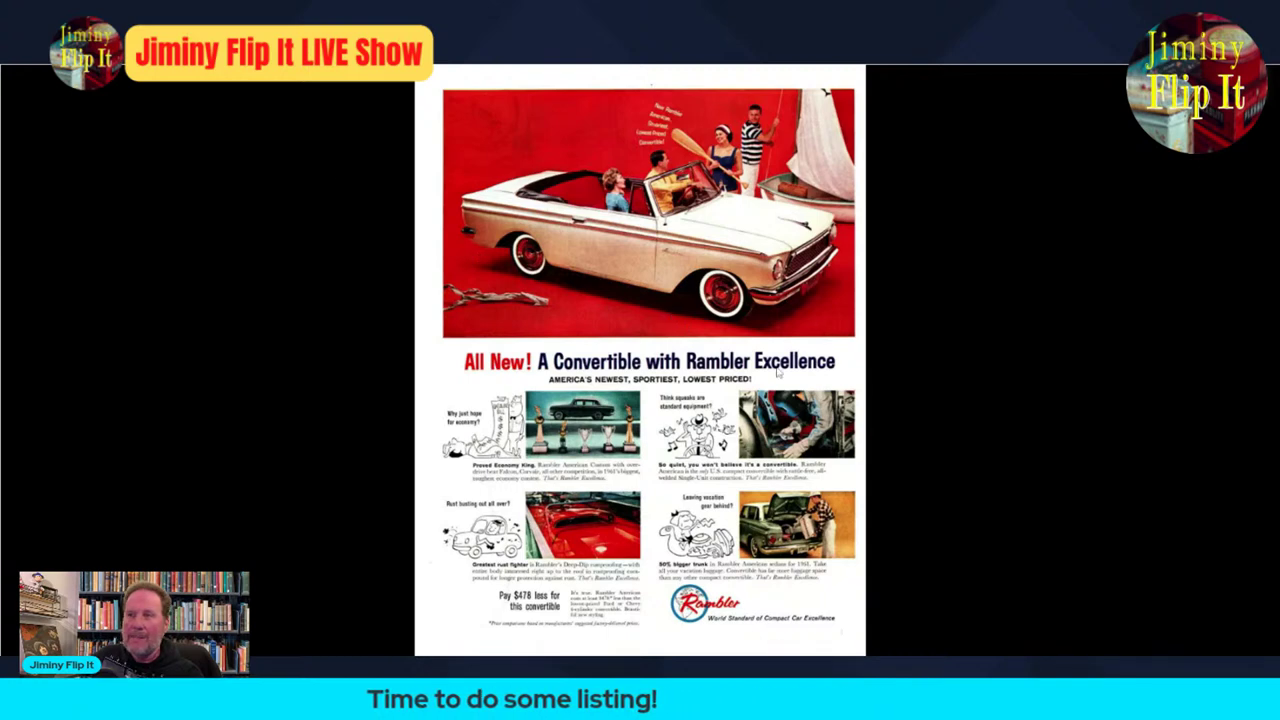
# Close the photo and correct 'Cpmpact' to 'Compact' in the title
pyautogui.click(1257, 137)
pyautogui.scroll(5, 717, 311)
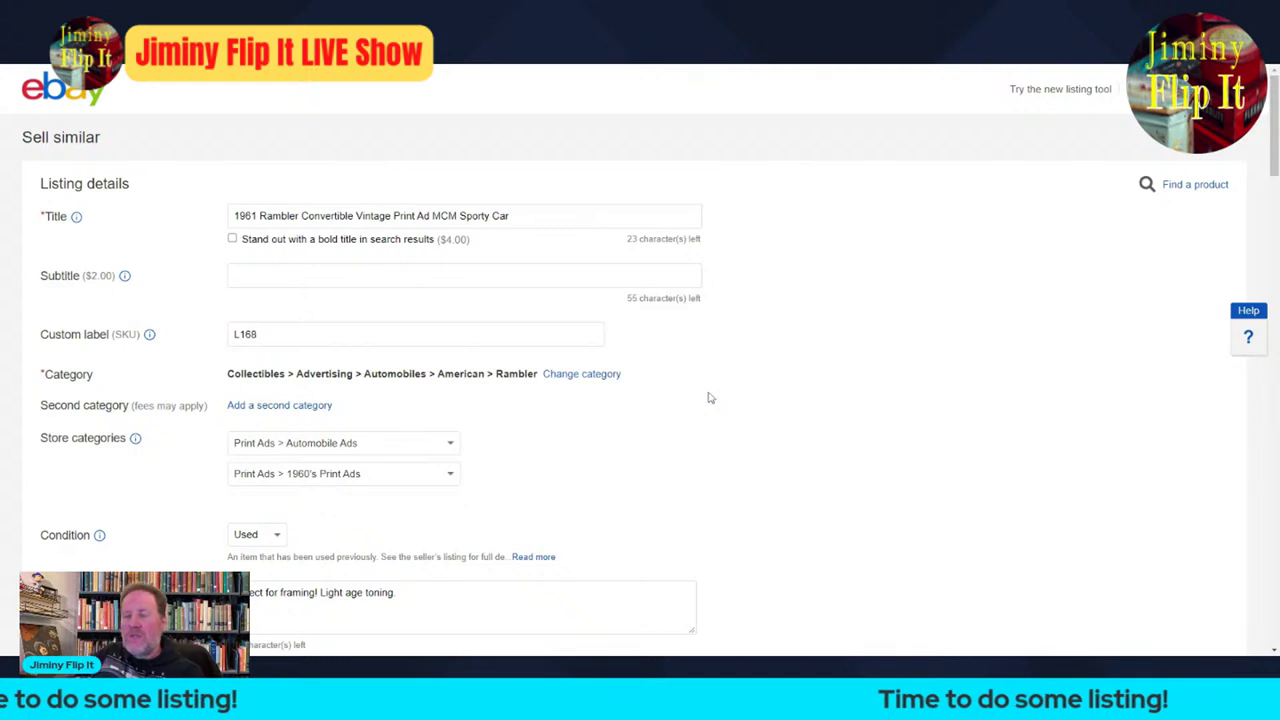
pyautogui.click(491, 215)
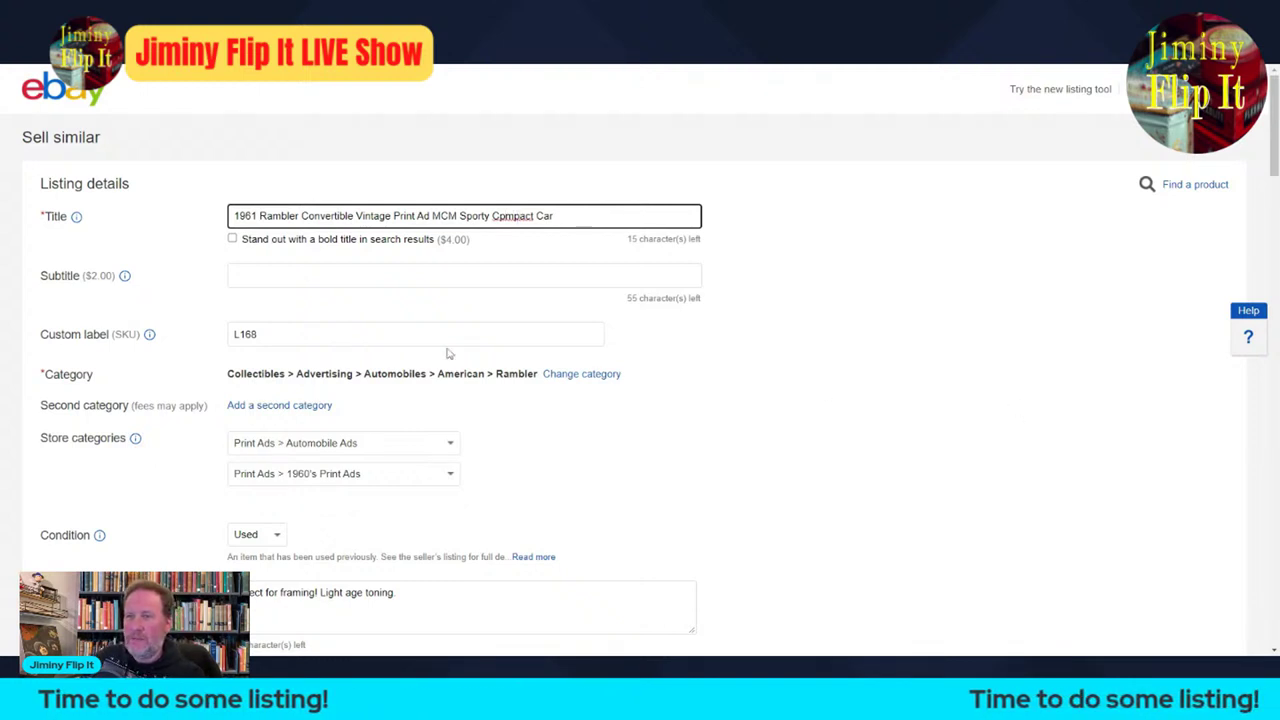
pyautogui.click(497, 216)
pyautogui.press('Delete')
pyautogui.write('o')
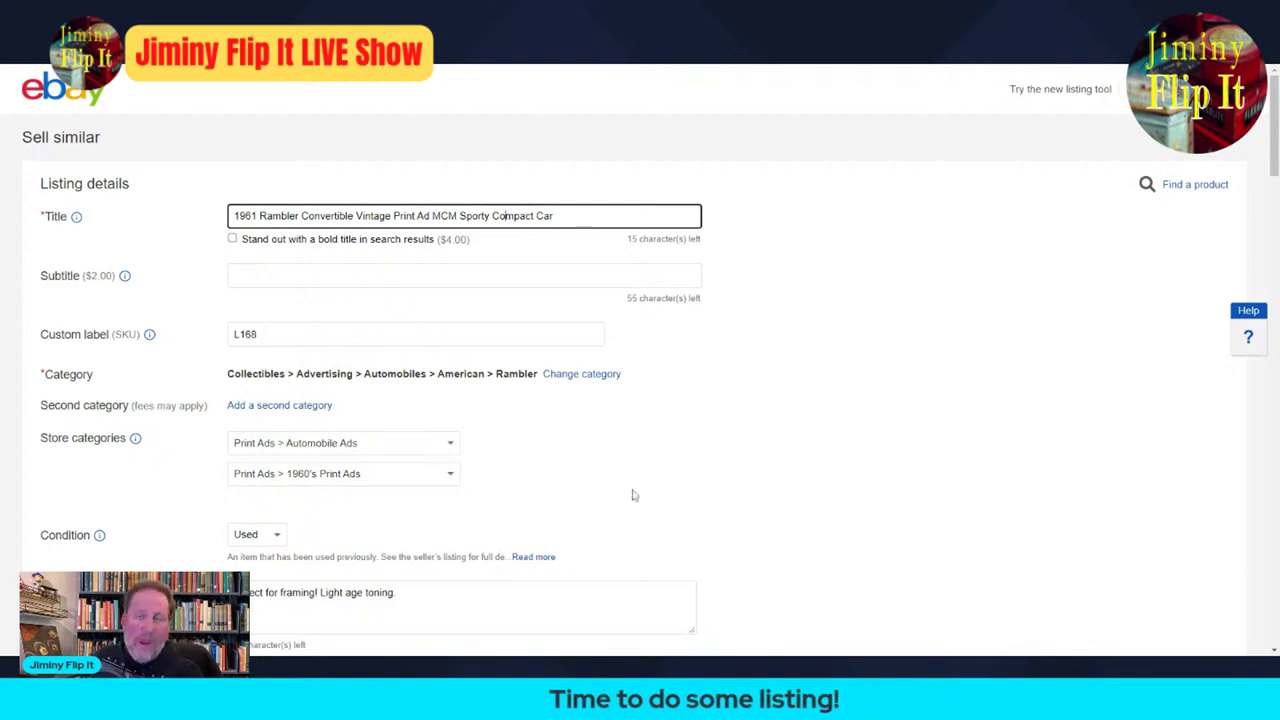
pyautogui.press('Tab')
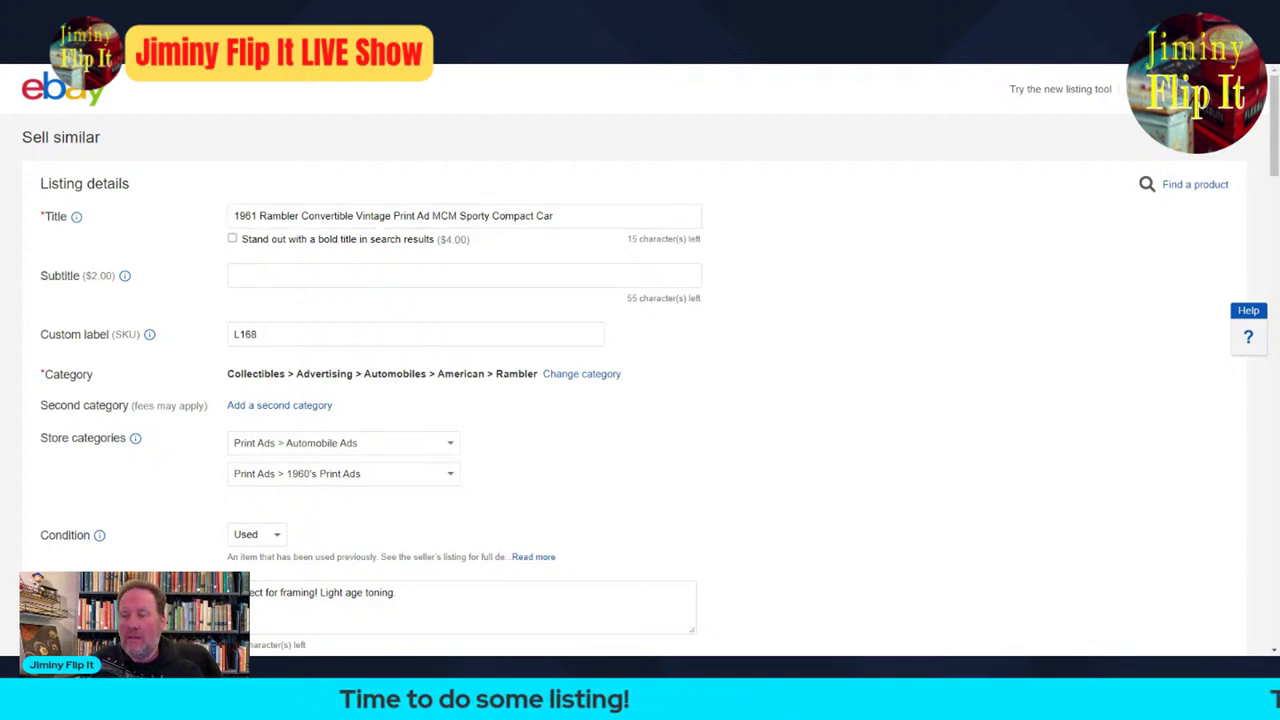
# Add 'White Walls' to the end of the title
pyautogui.hotkey('shift', 'Tab')
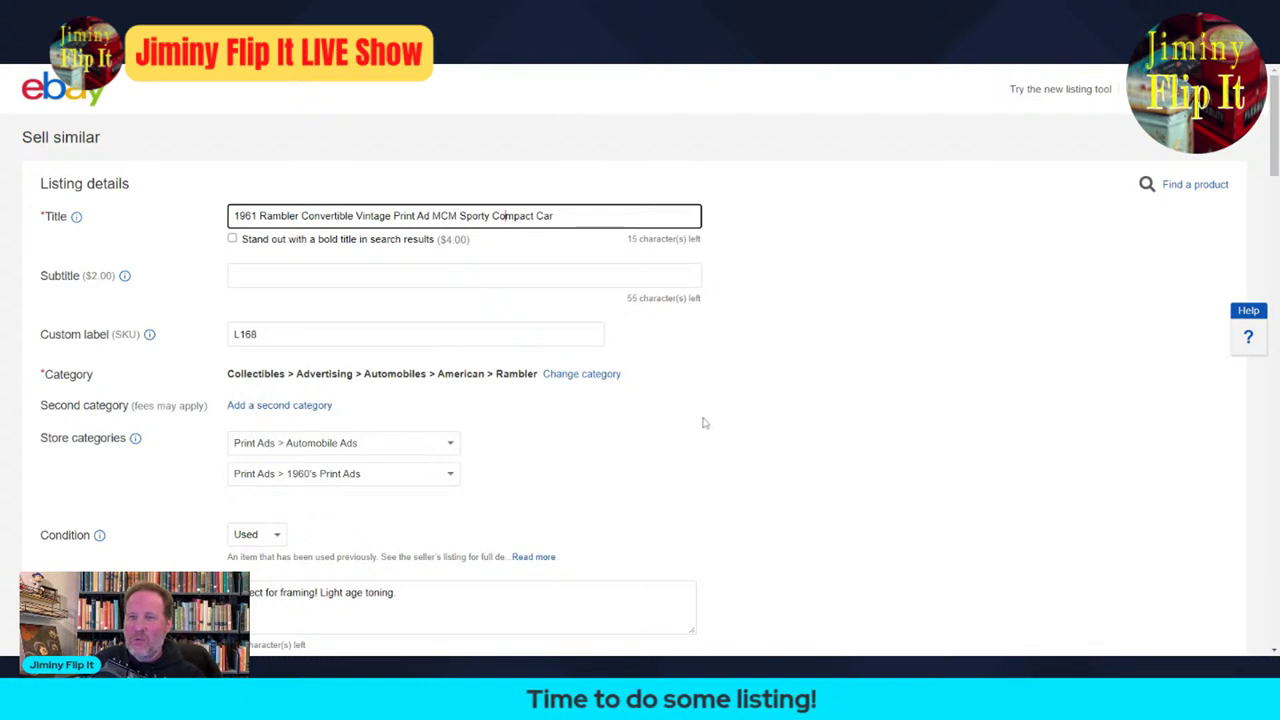
pyautogui.write('ite Walls')
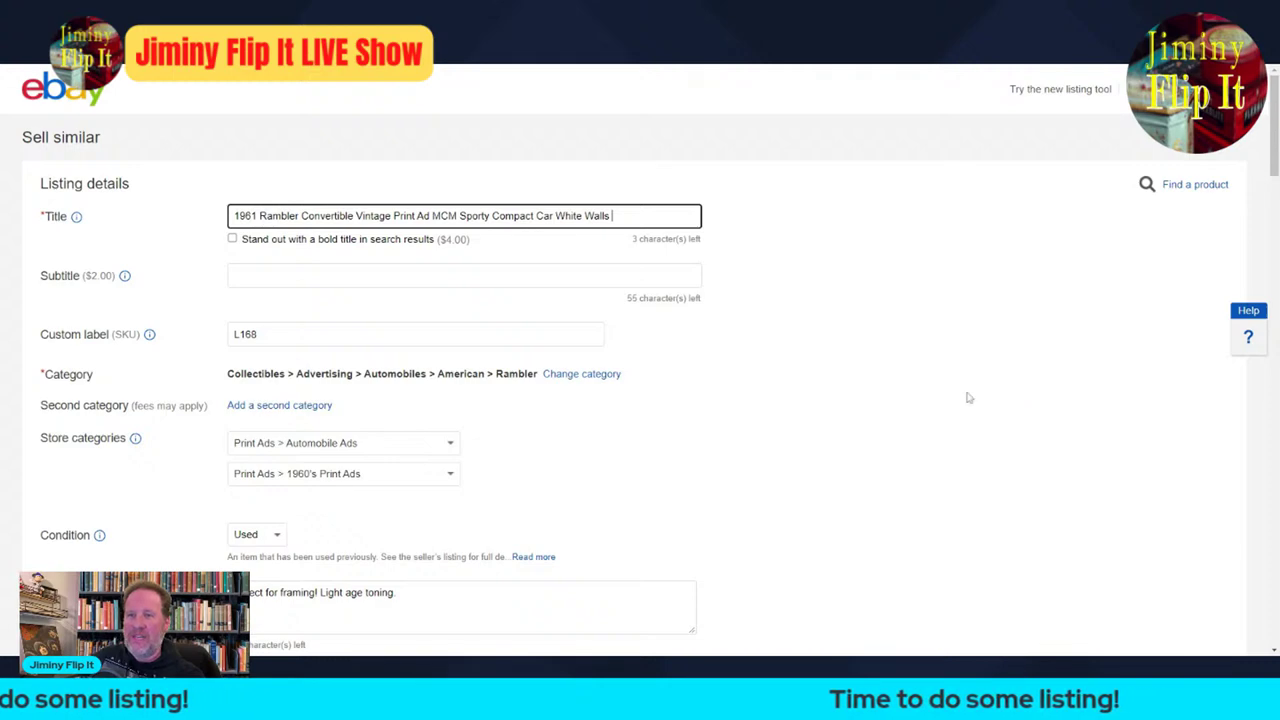
pyautogui.scroll(-3, 957, 404)
pyautogui.scroll(3, 957, 408)
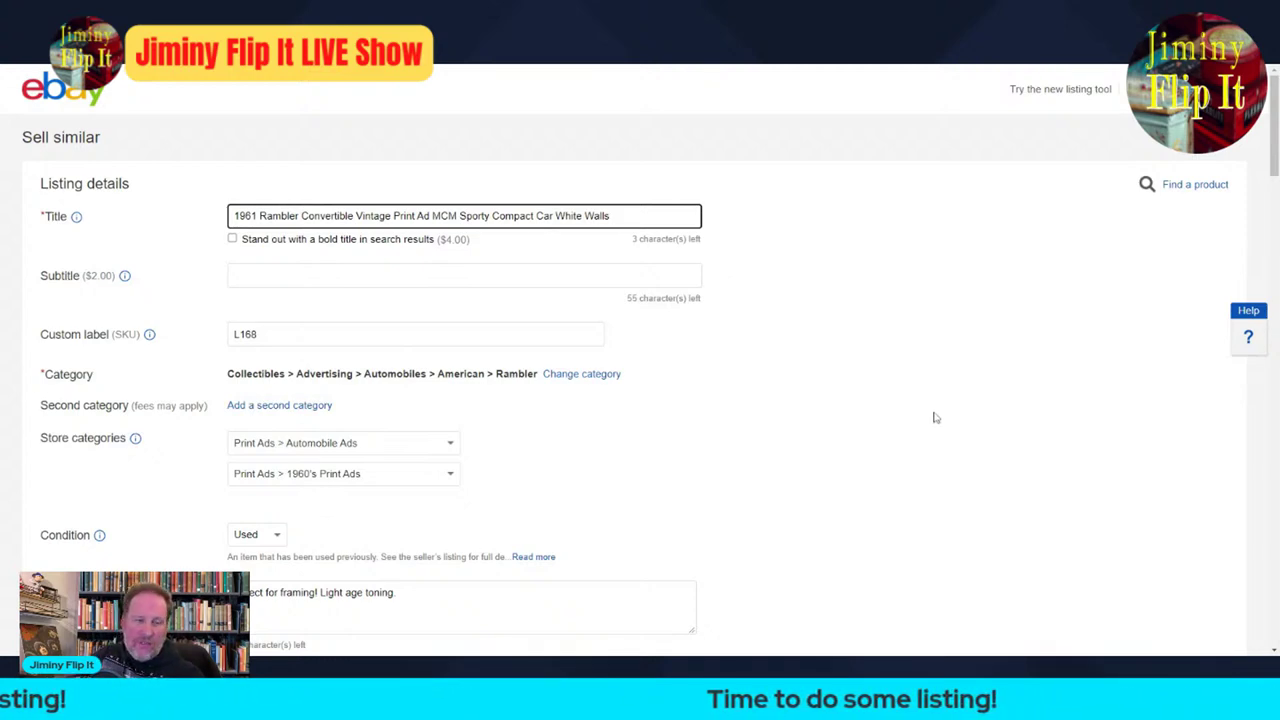
pyautogui.scroll(-10, 921, 426)
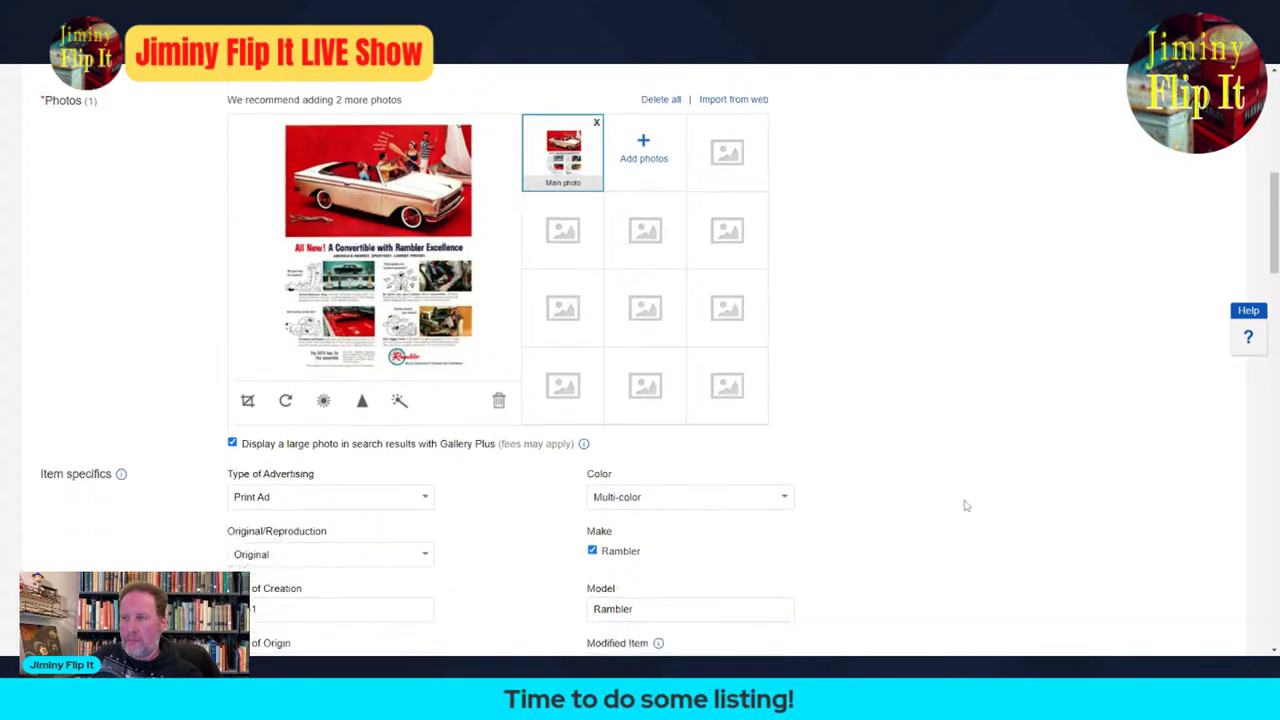
pyautogui.scroll(10, 965, 505)
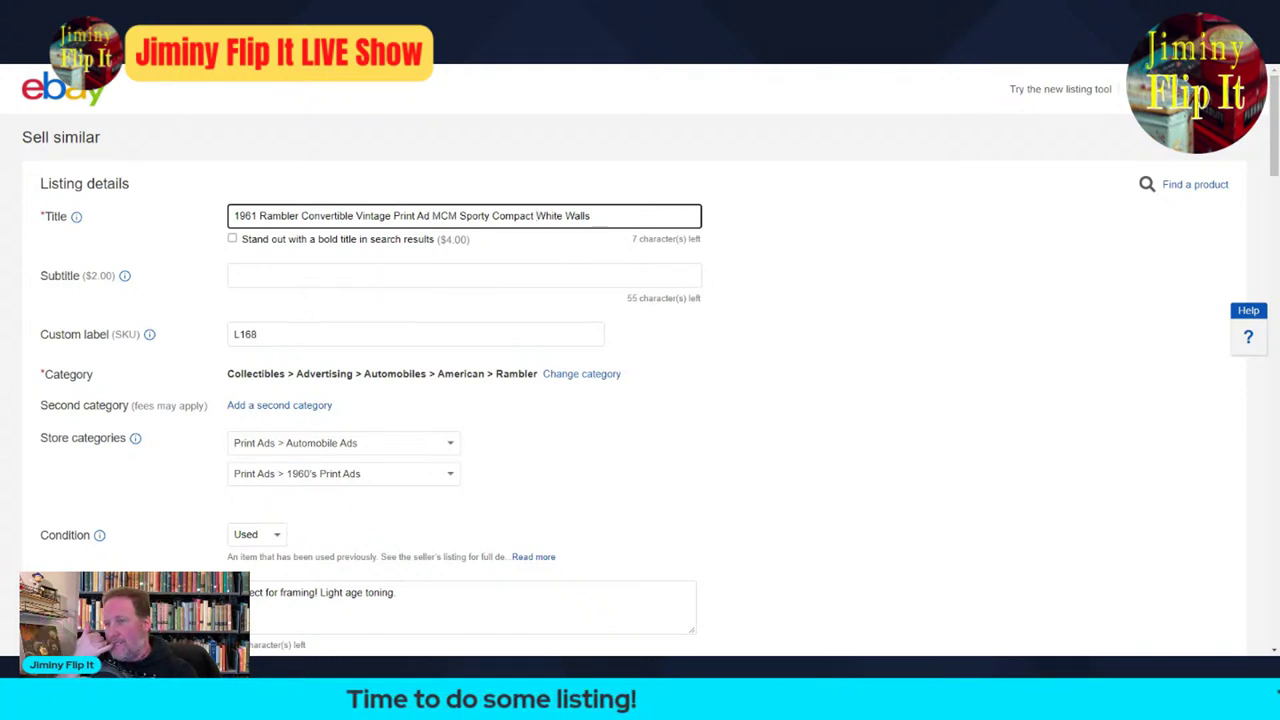
pyautogui.scroll(-3, 714, 420)
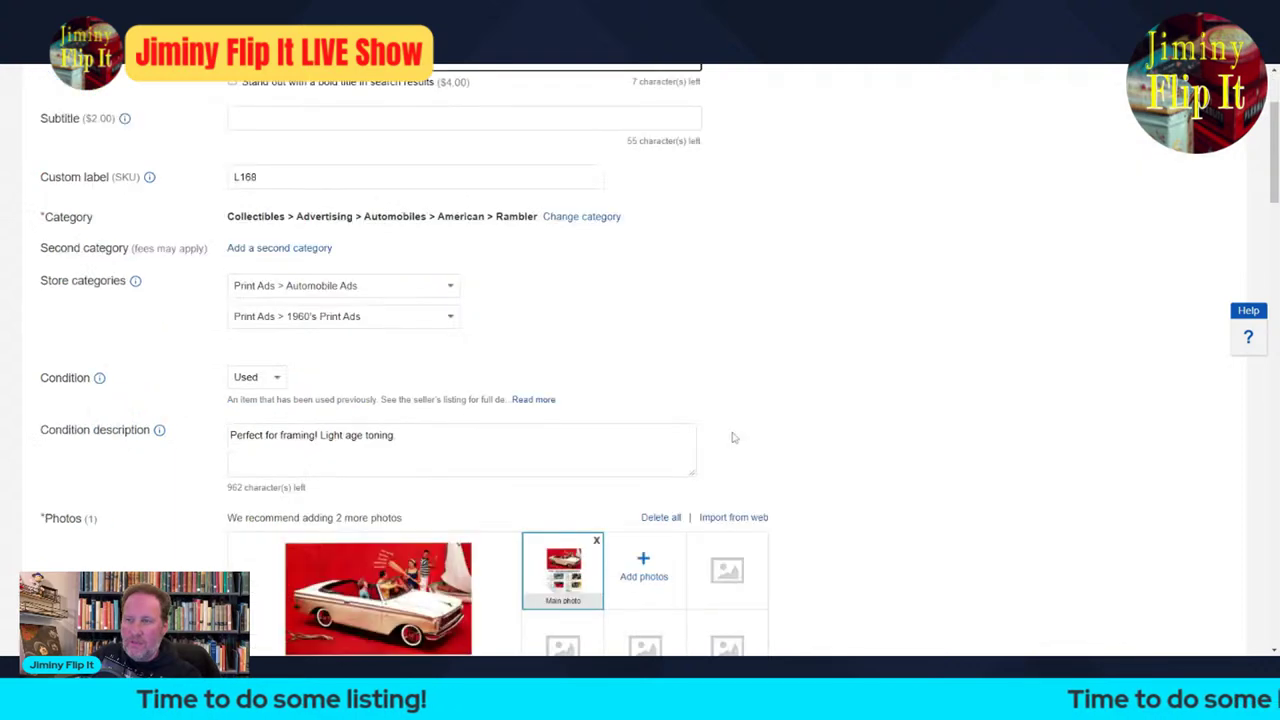
pyautogui.scroll(3, 873, 485)
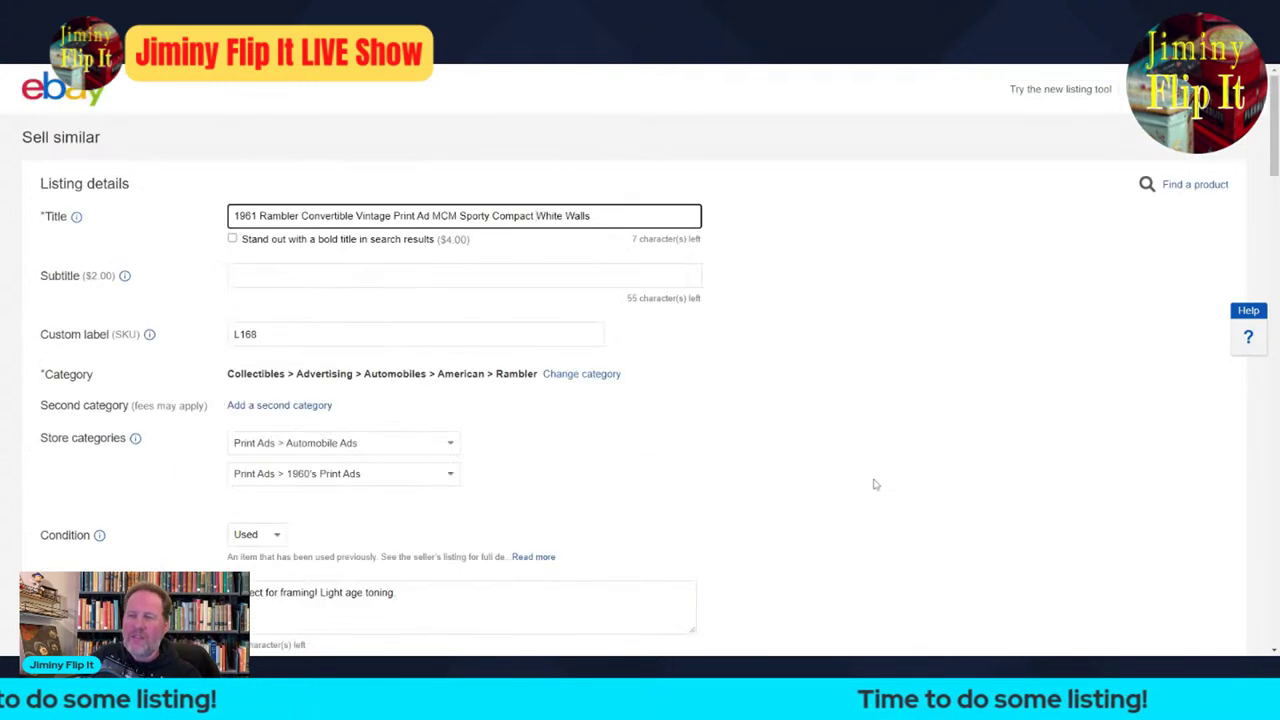
pyautogui.scroll(-6, 873, 485)
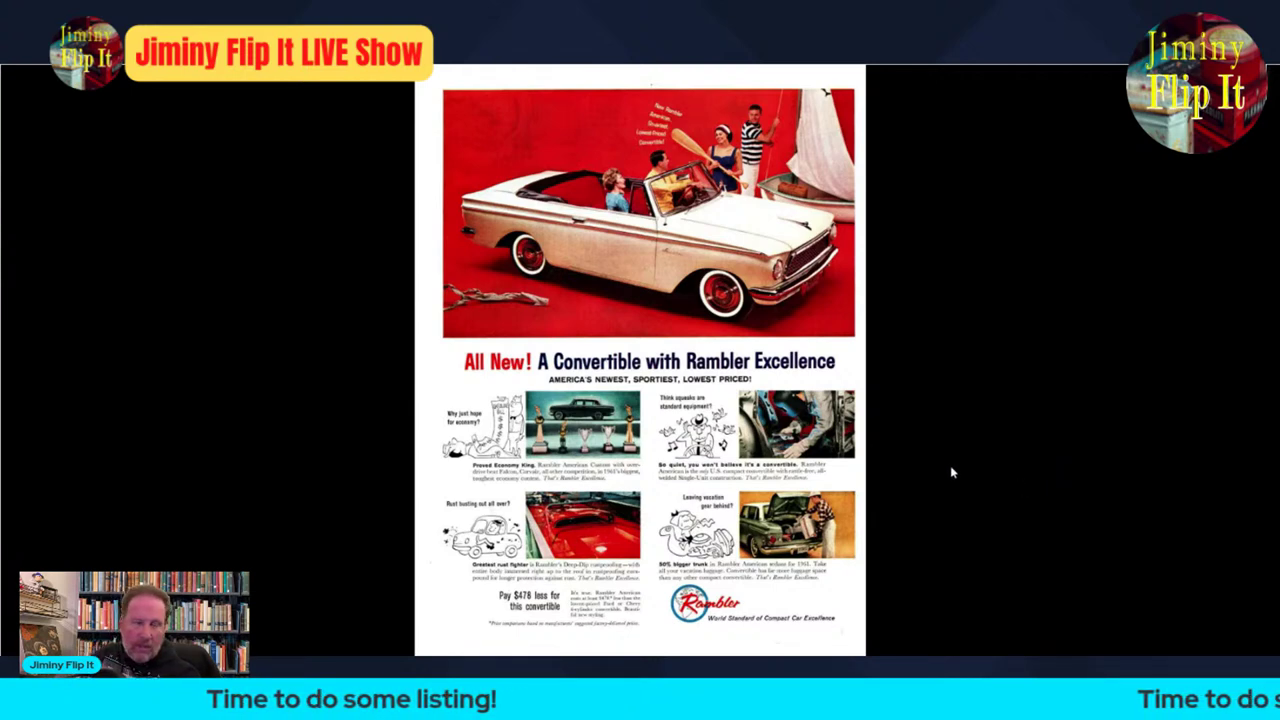
# Close the enlarged photo with Esc and scroll back through the listing form
pyautogui.press('Escape')
pyautogui.scroll(-5, 940, 400)
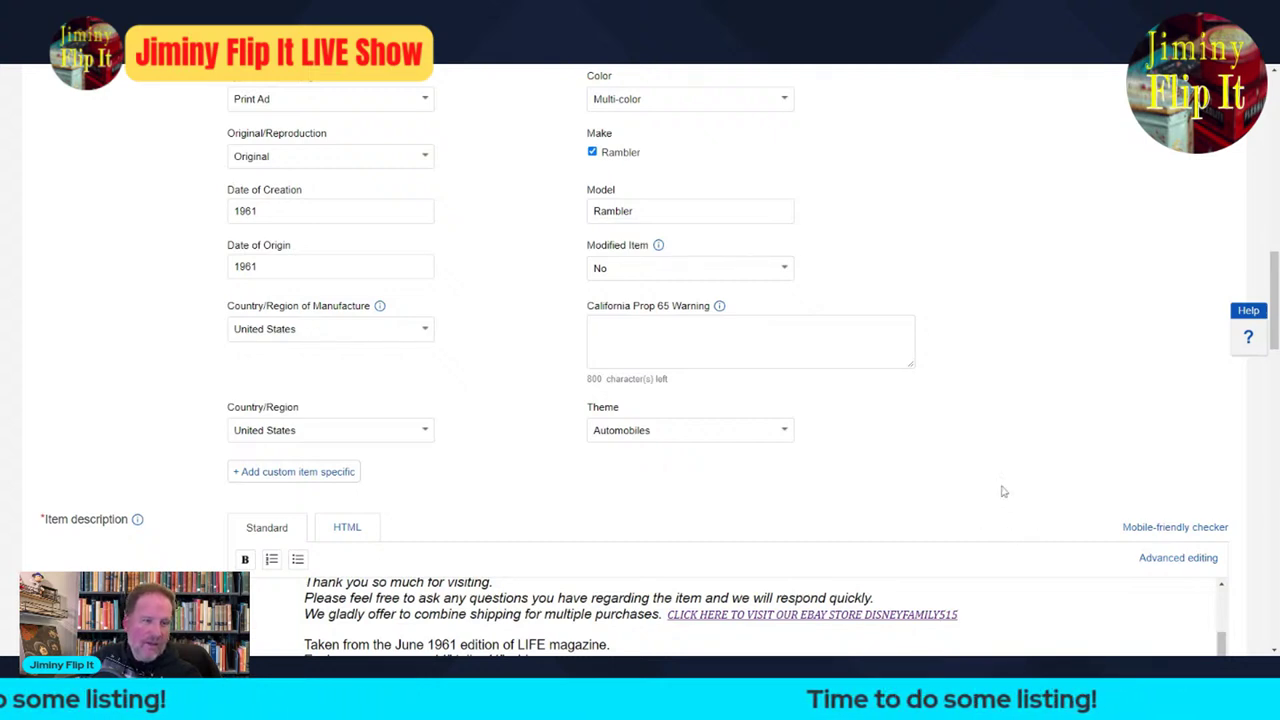
pyautogui.scroll(12, 1000, 470)
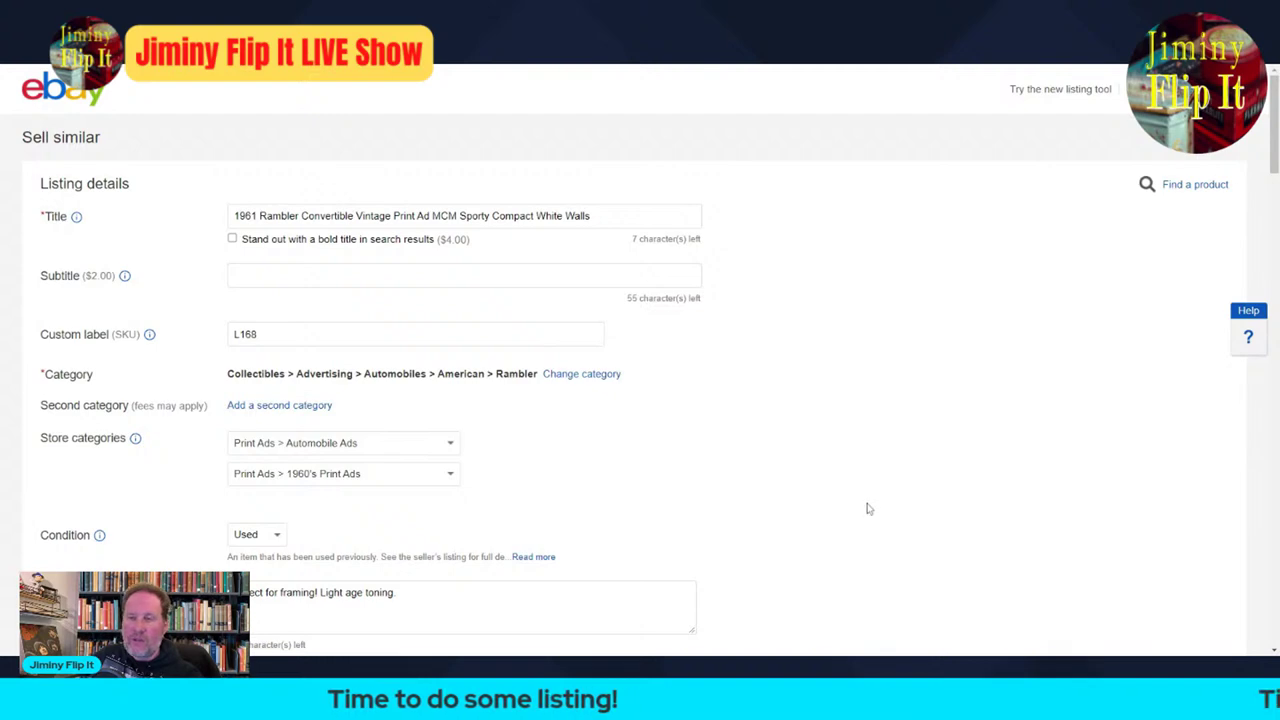
# Scroll to Photos and open the main Rambler convertible ad photo full size
pyautogui.scroll(-3, 806, 508)
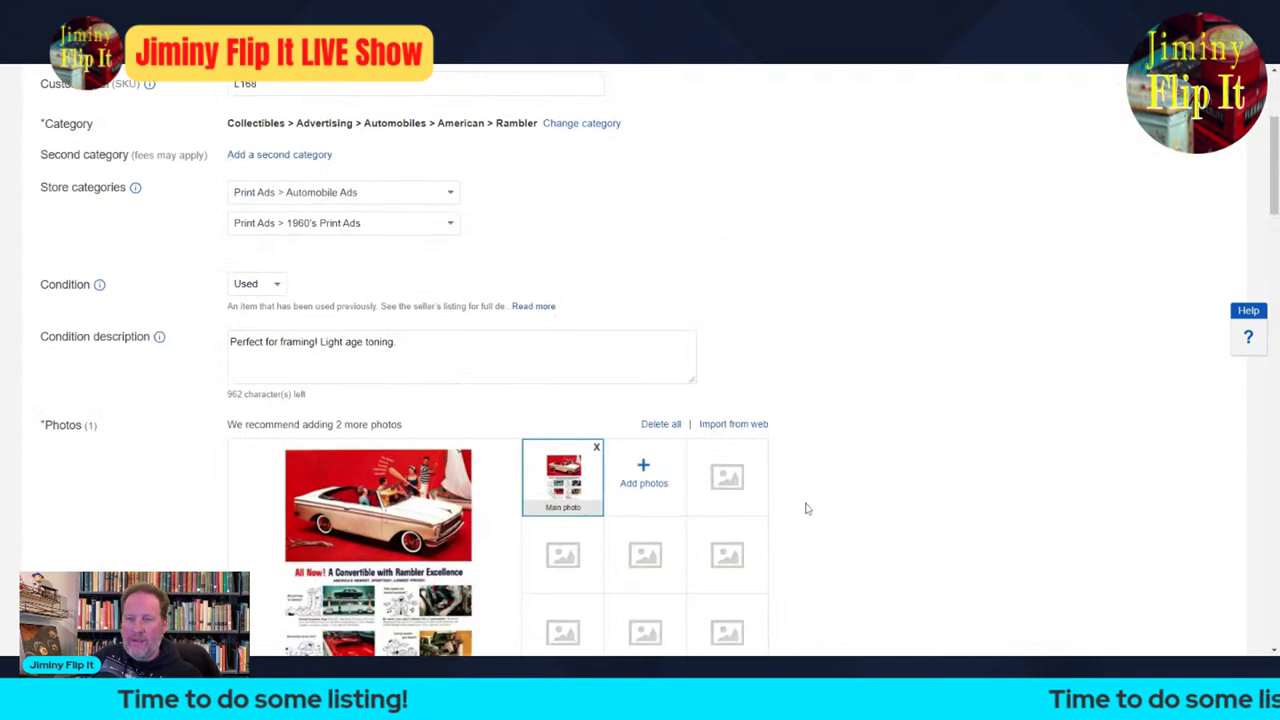
pyautogui.scroll(-3, 920, 496)
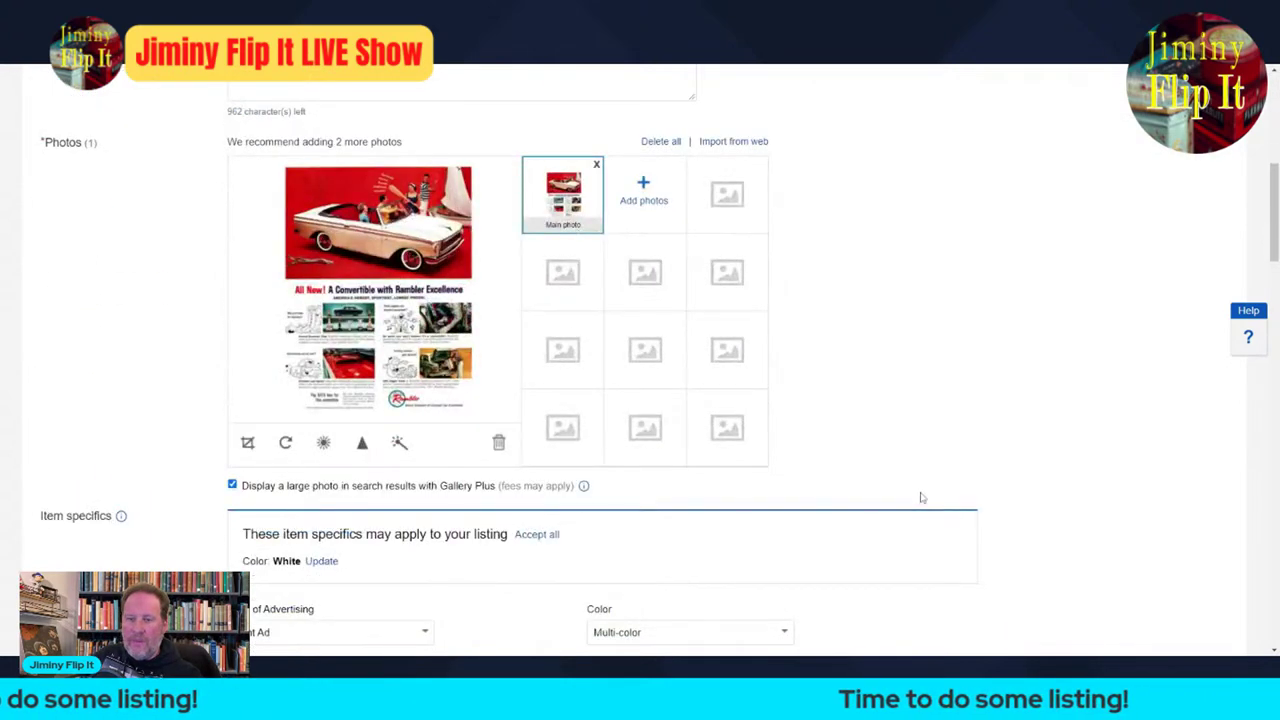
pyautogui.scroll(-6, 920, 496)
pyautogui.scroll(6, 517, 394)
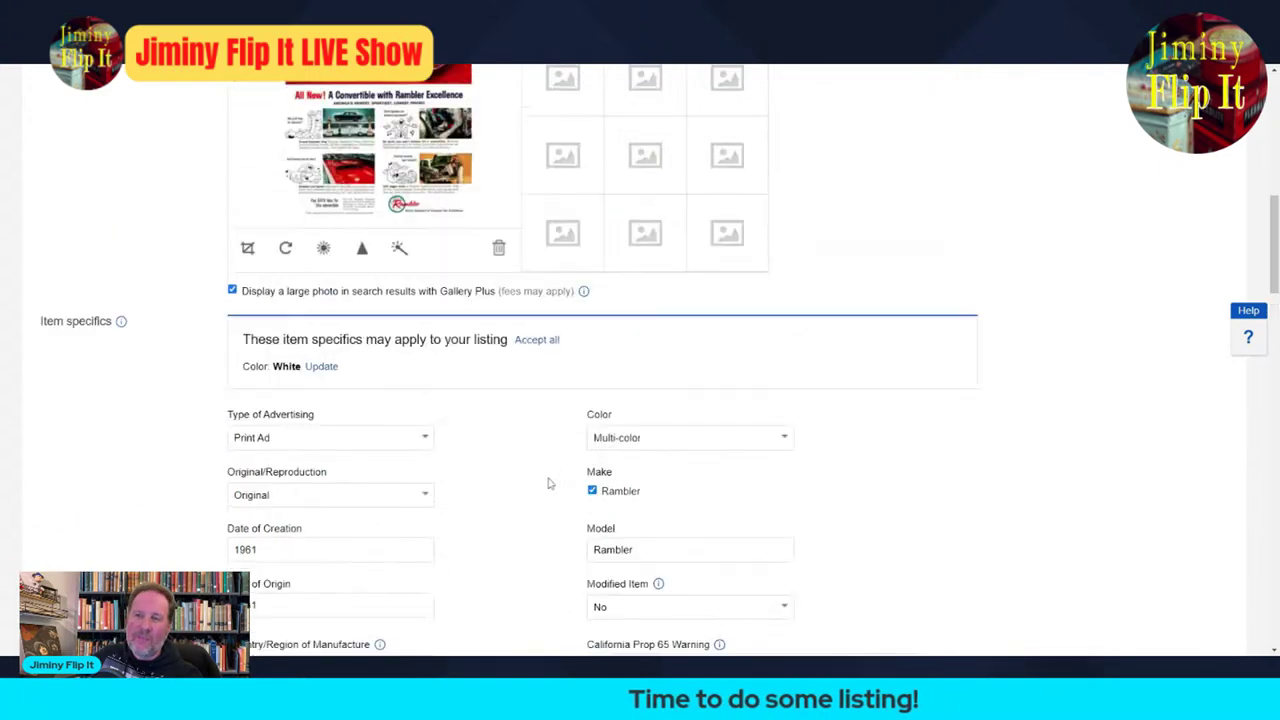
pyautogui.scroll(6, 530, 268)
pyautogui.scroll(-9, 591, 271)
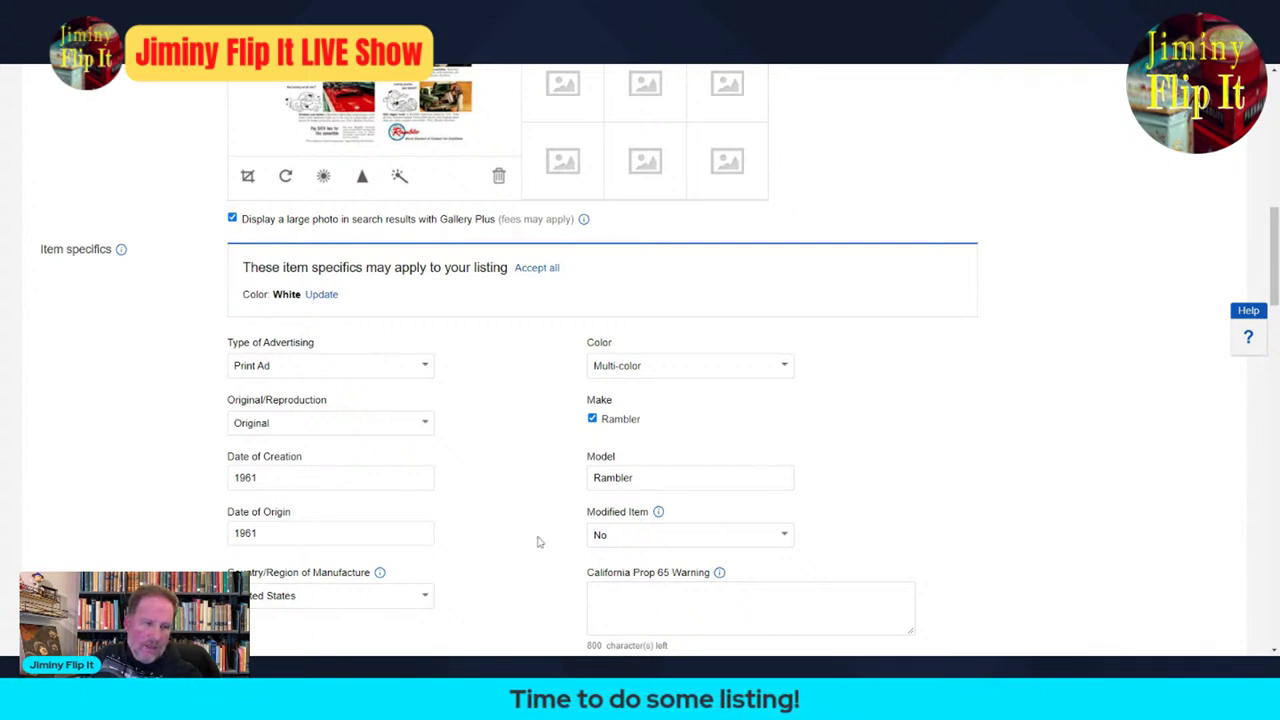
pyautogui.scroll(3, 920, 427)
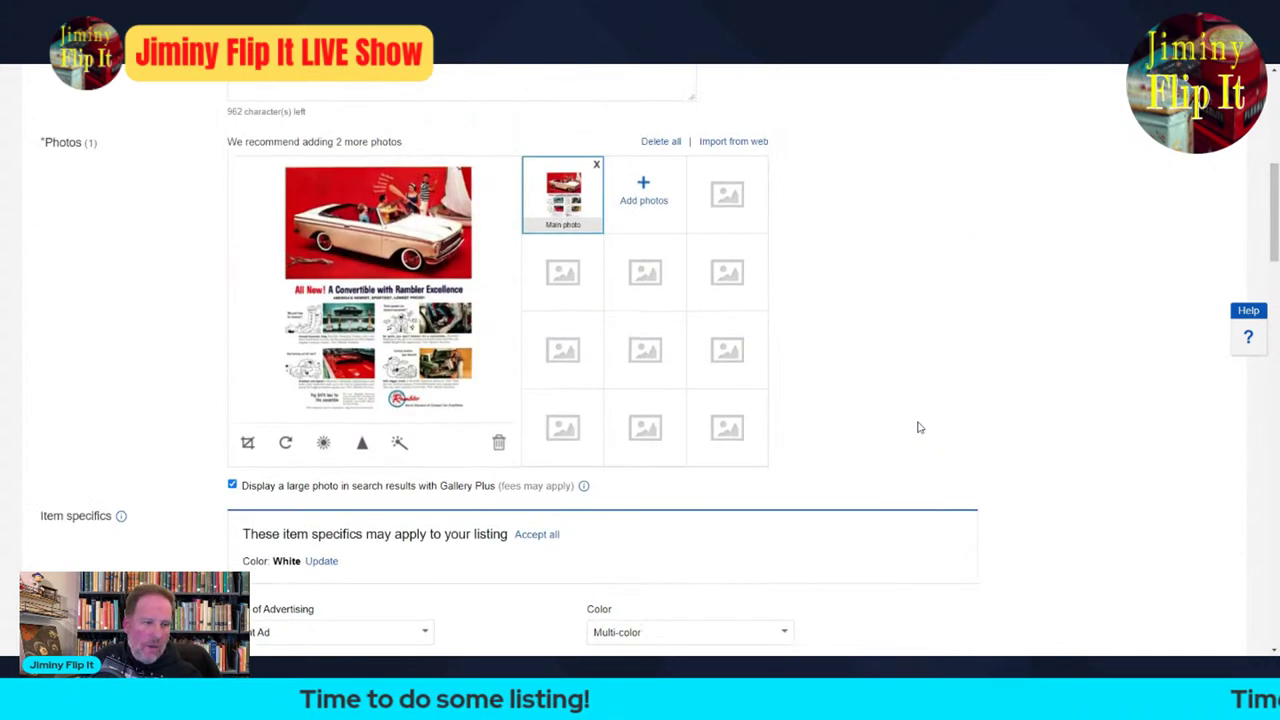
pyautogui.click(390, 270)
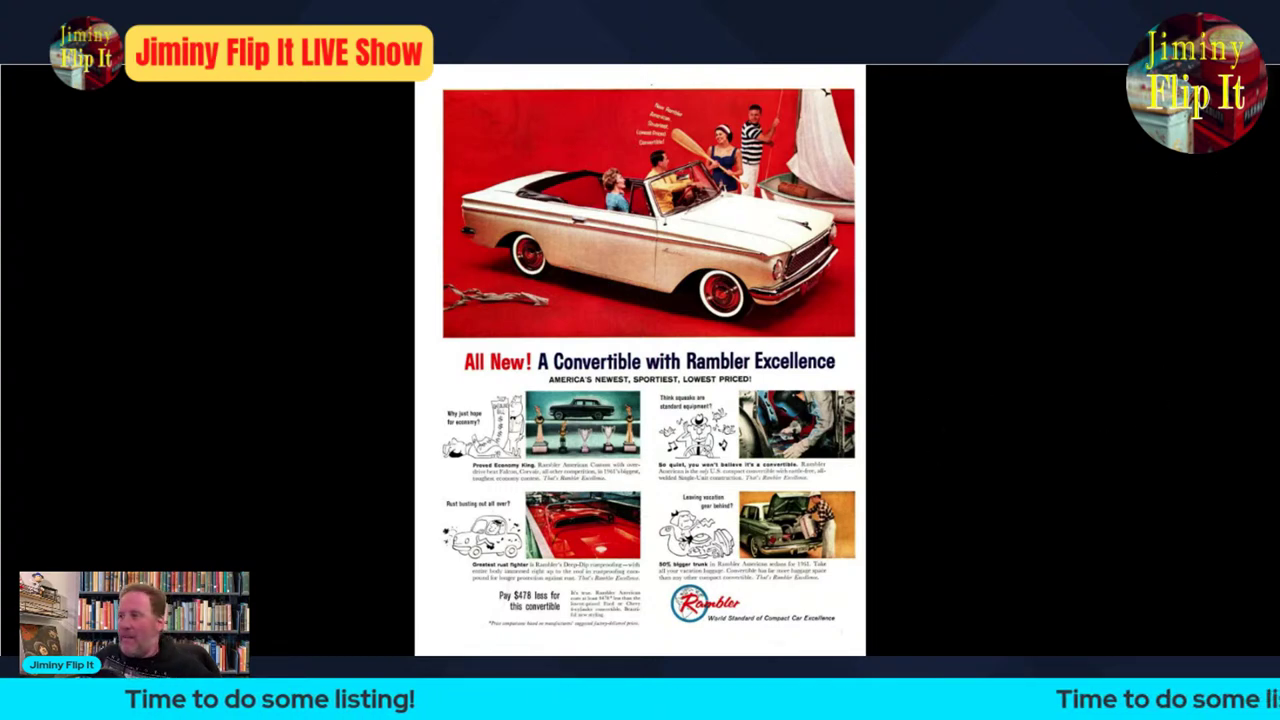
# Close the photo viewer and list the 1961 Rambler Convertible ad for sale
pyautogui.press('Escape')
pyautogui.scroll(5, 963, 448)
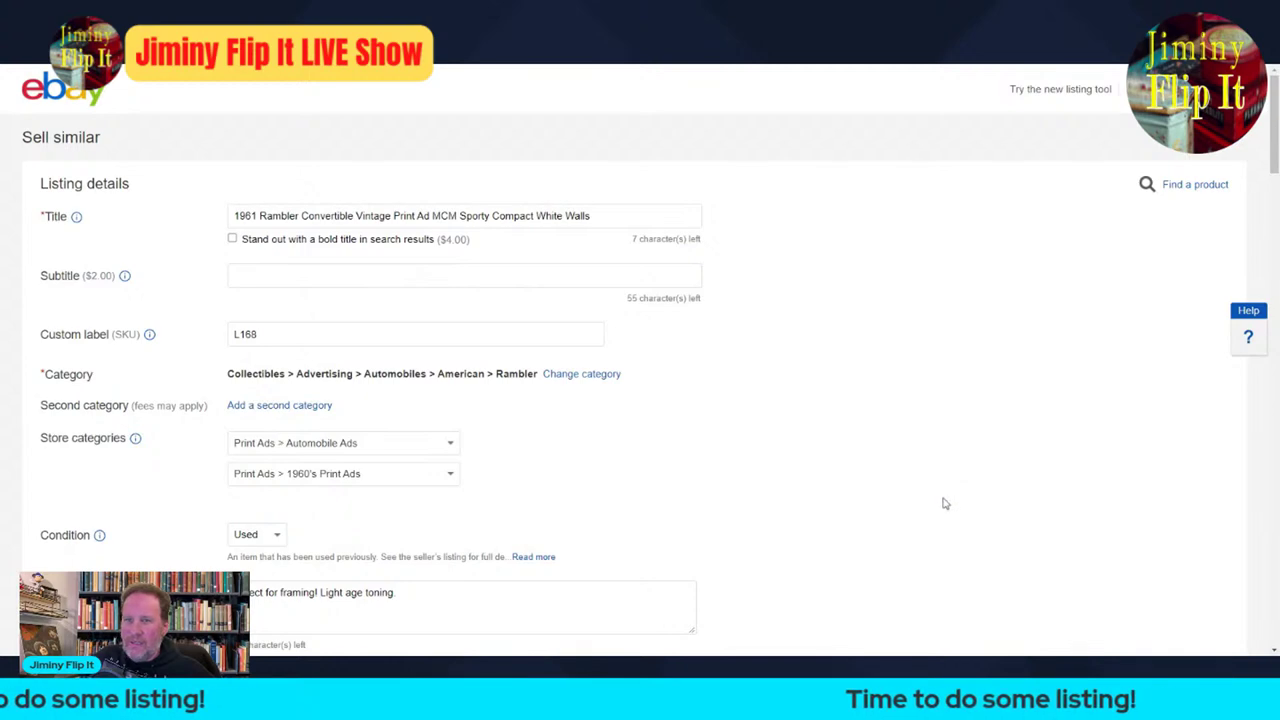
pyautogui.scroll(-8, 945, 490)
pyautogui.scroll(5, 1006, 520)
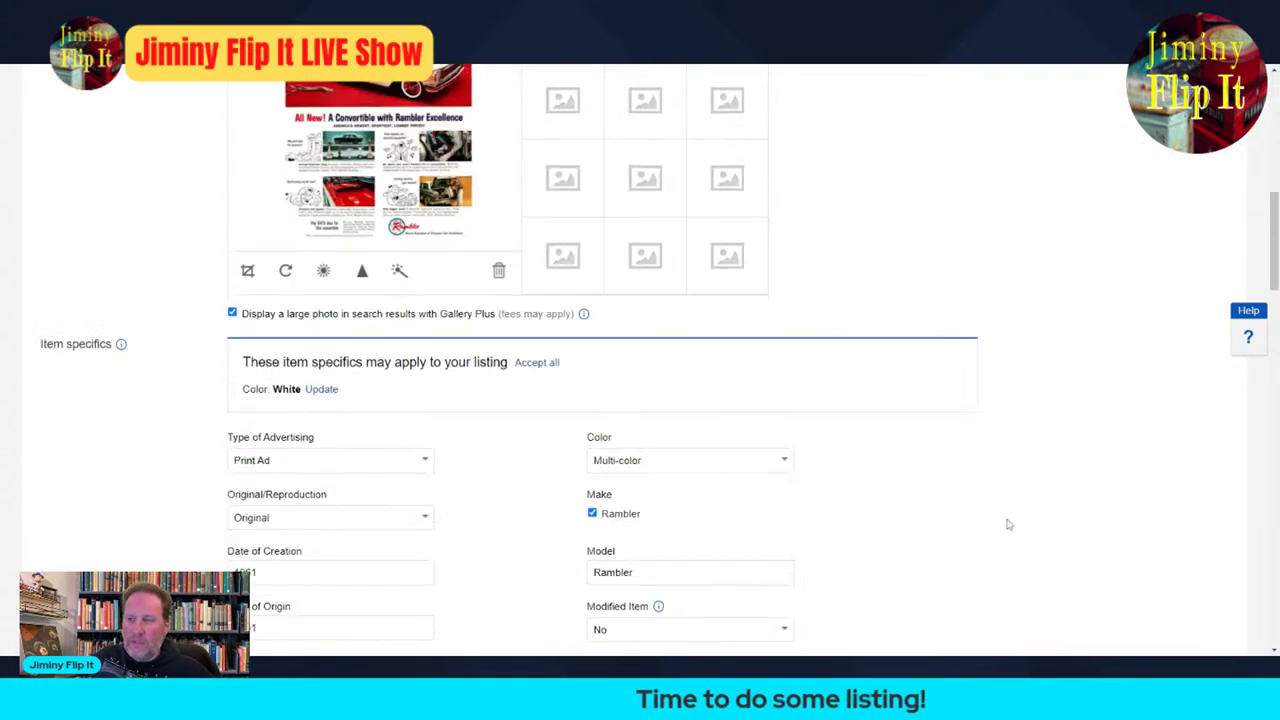
pyautogui.scroll(-6, 1008, 524)
pyautogui.scroll(-15, 1008, 524)
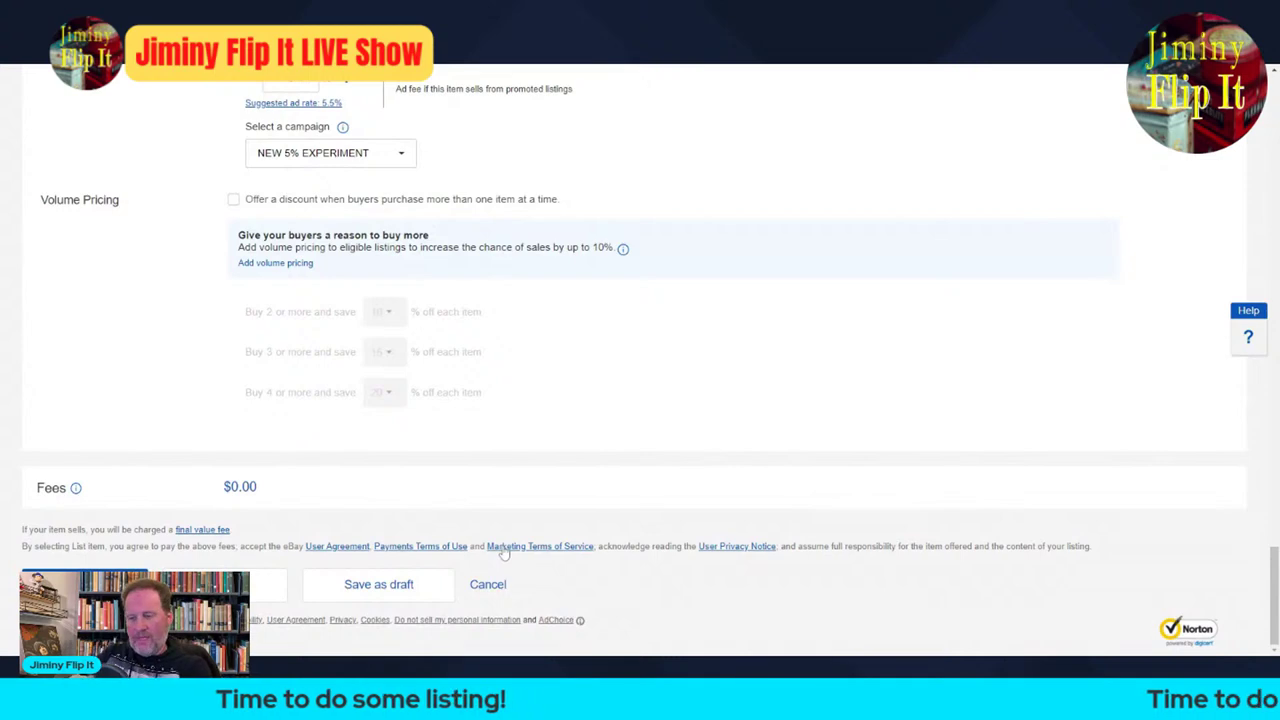
pyautogui.scroll(3, 288, 546)
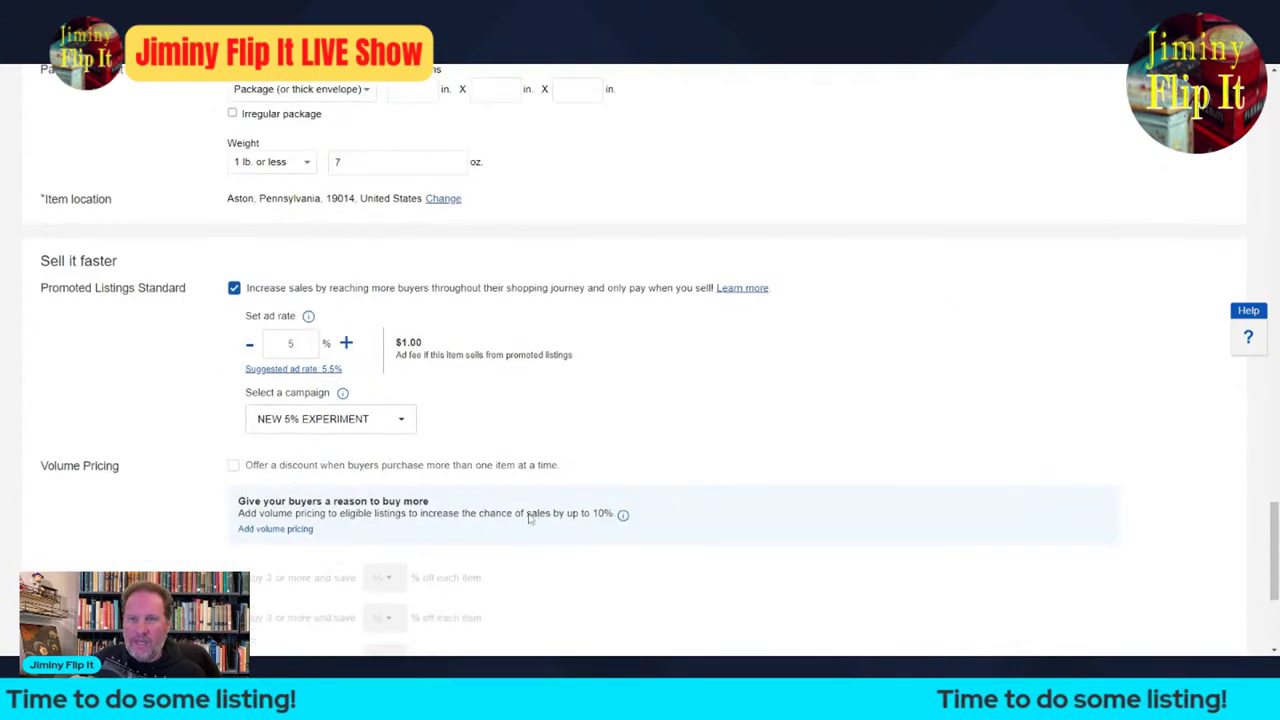
pyautogui.scroll(-3, 288, 546)
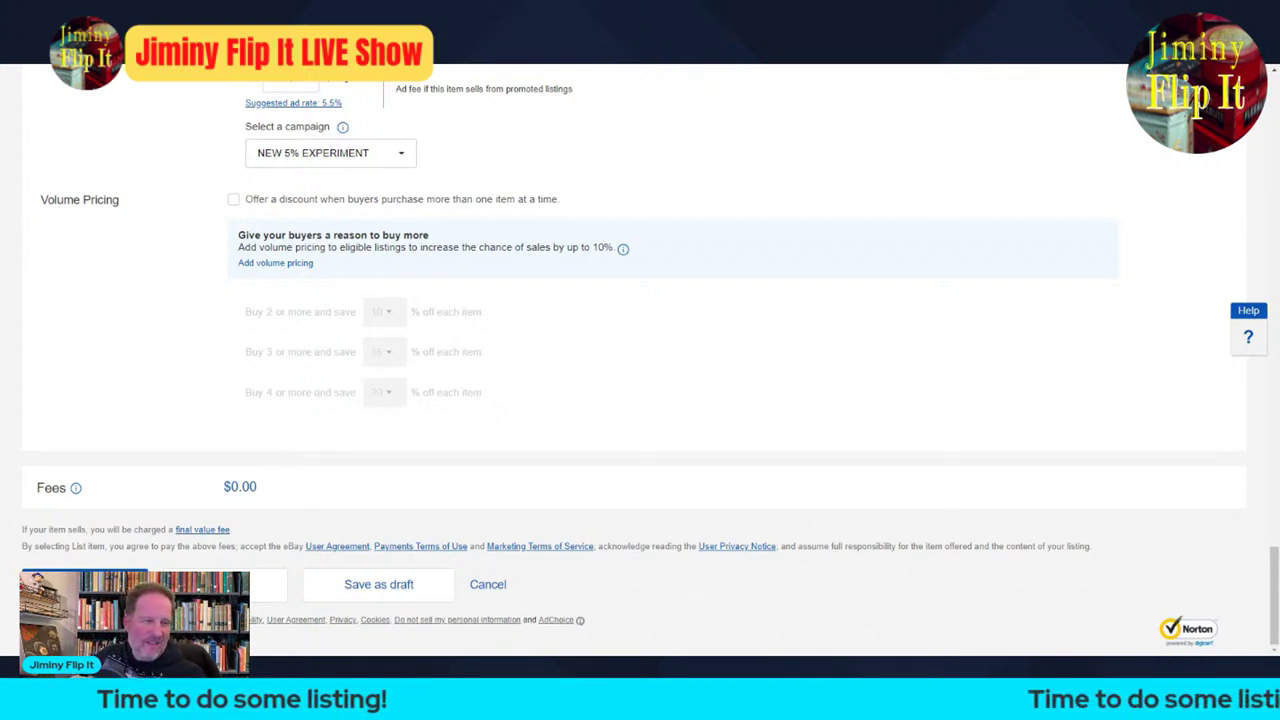
pyautogui.click(85, 584)
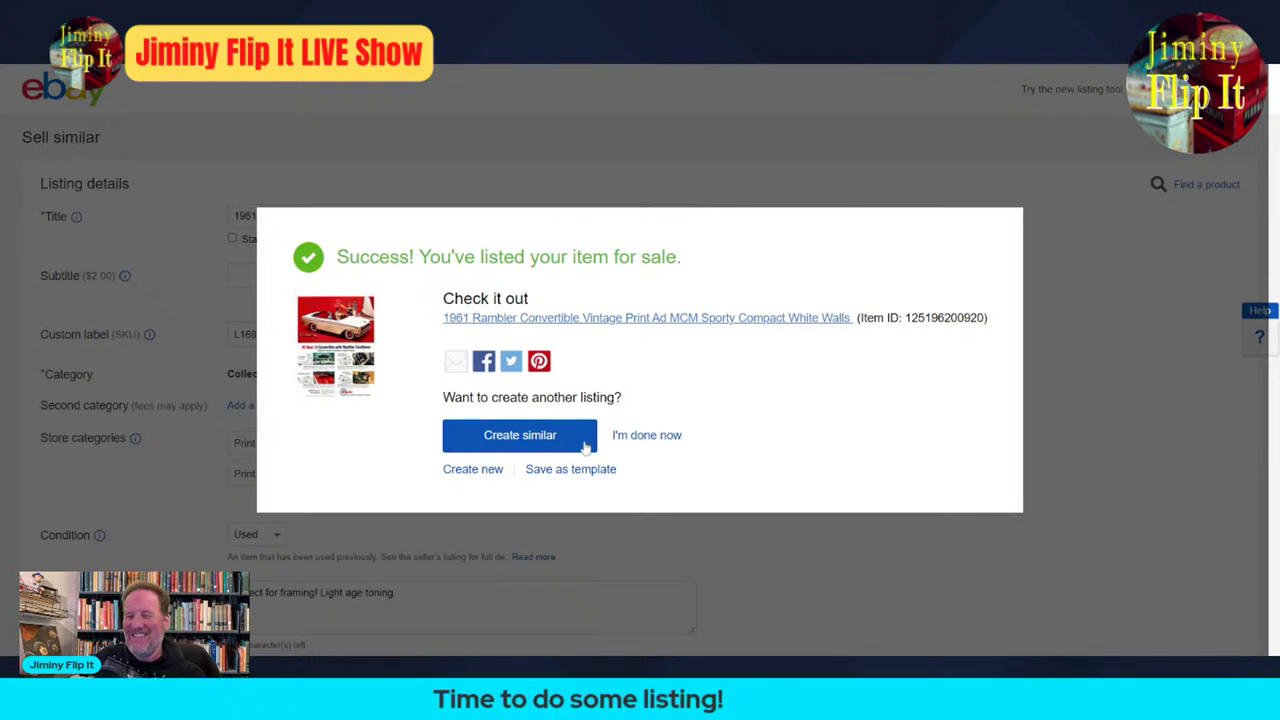
# Create a similar listing from the just-listed 1961 Rambler Convertible print ad
pyautogui.click(586, 448)
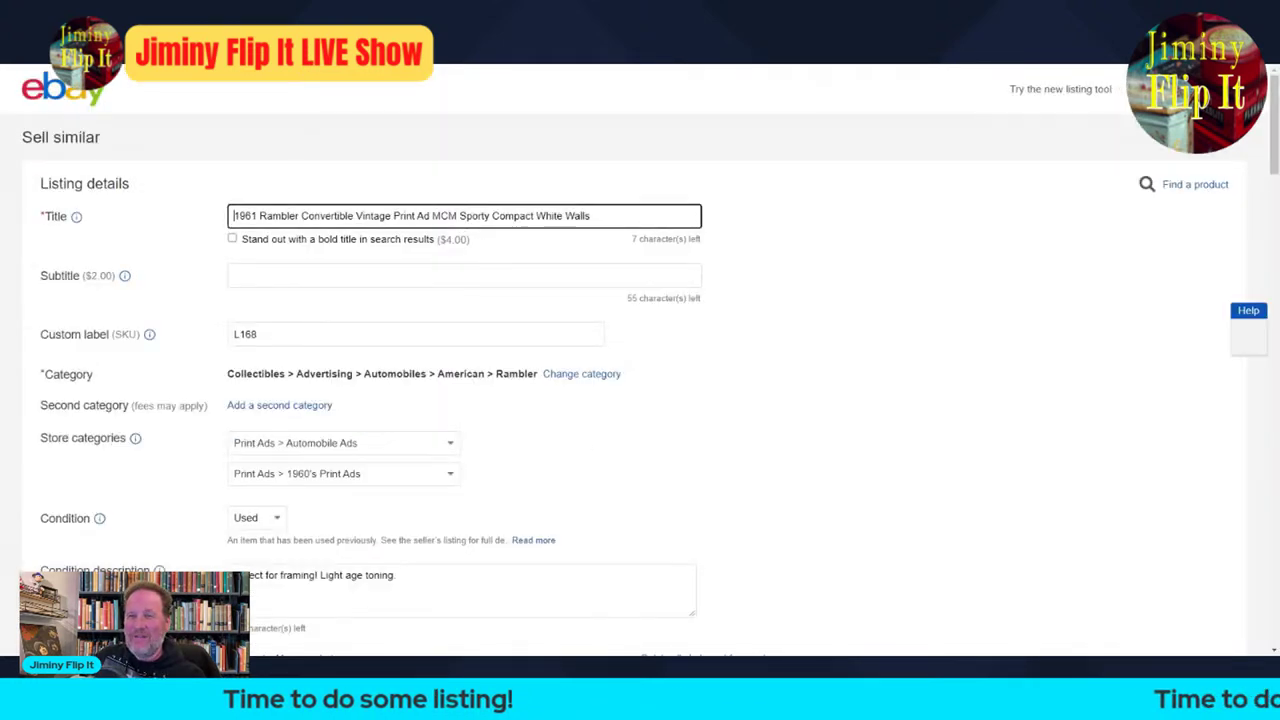
# Delete 'MCM Sporty Compact White Walls' and 'Rambler Convertible' so the title reads '1961 Vintage Print Ad'
pyautogui.moveTo(431, 215); pyautogui.dragTo(596, 216)
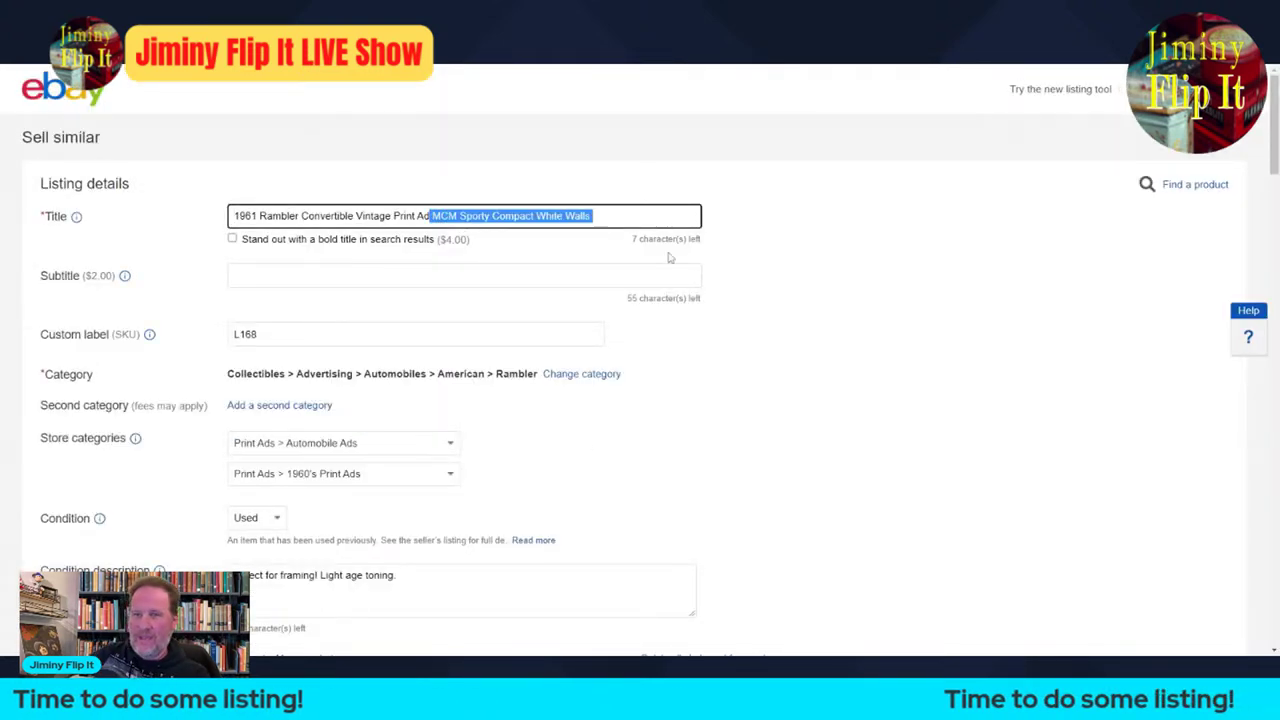
pyautogui.press('BackSpace')
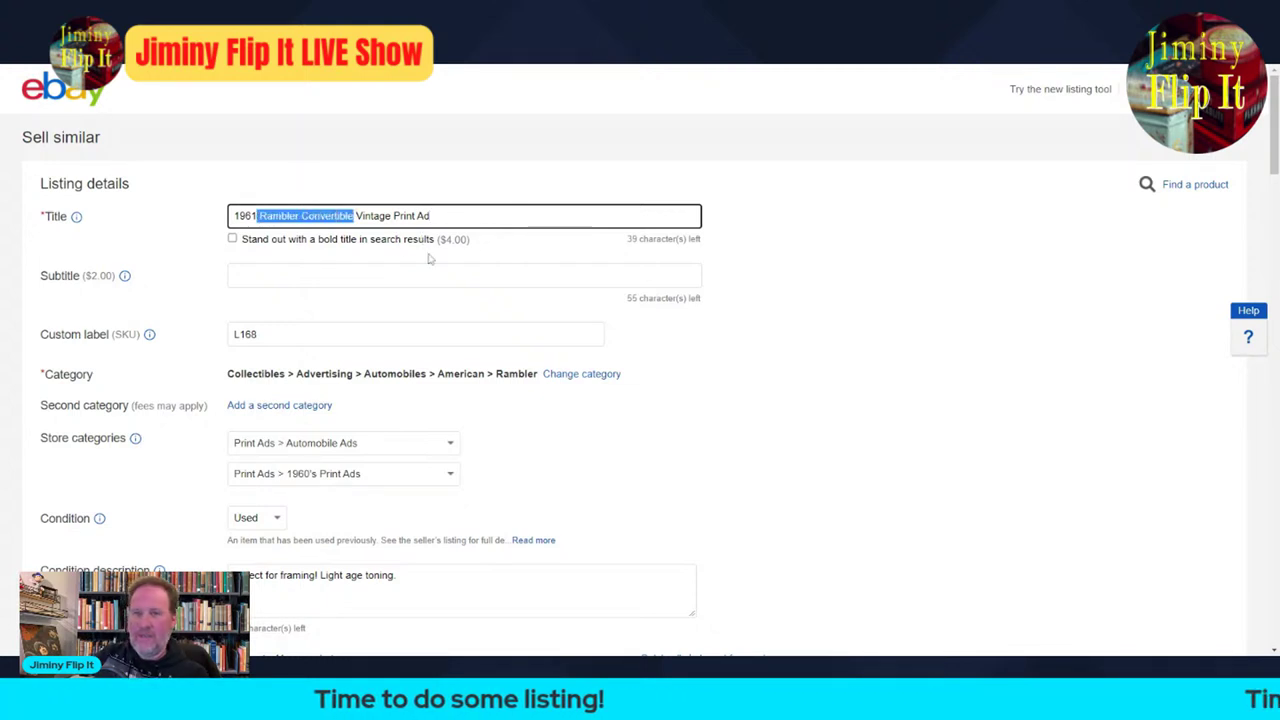
pyautogui.press('BackSpace')
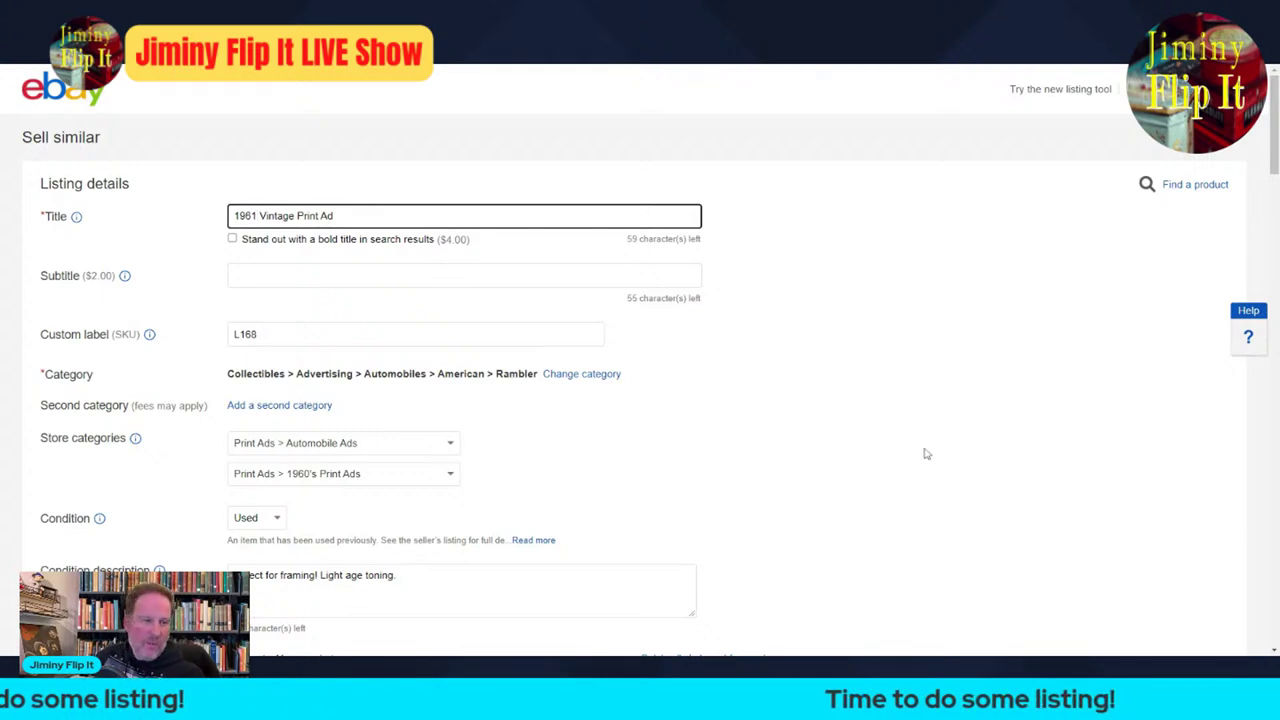
# Swap the old Rambler photo for the Ford 'Big 3 in pickups' ad image
pyautogui.scroll(-5, 923, 452)
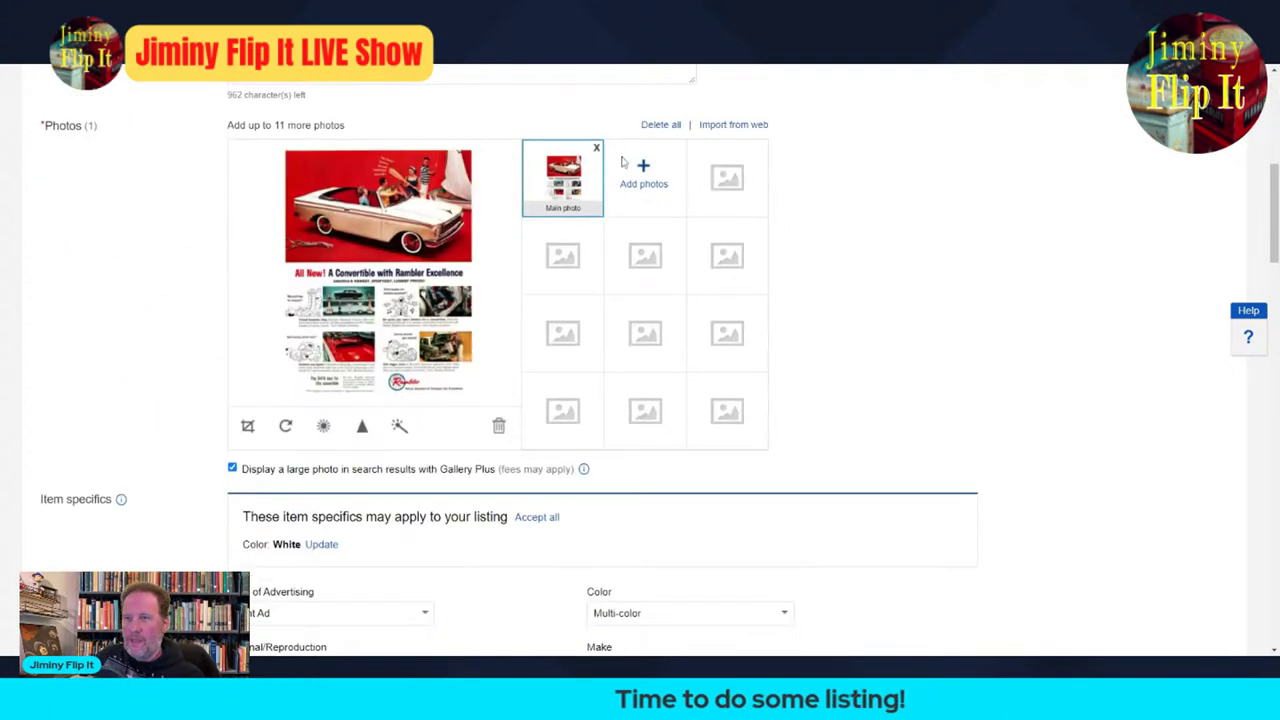
pyautogui.click(597, 149)
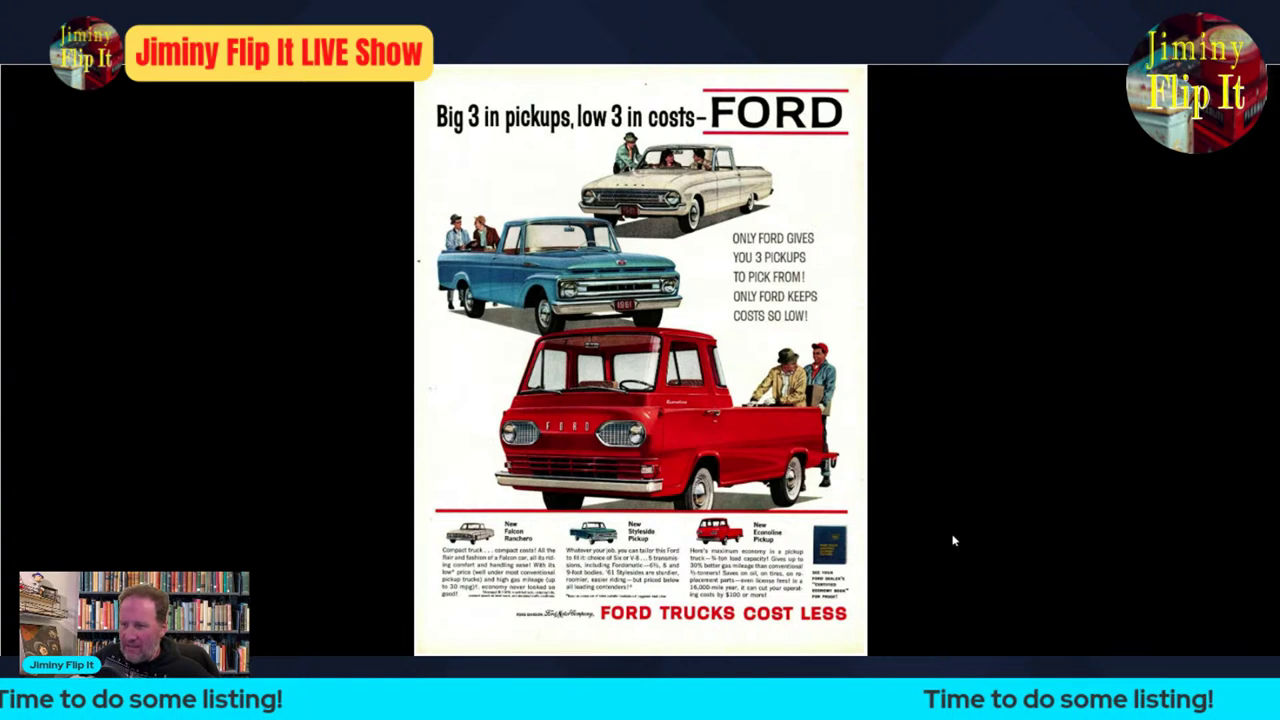
pyautogui.press('Escape')
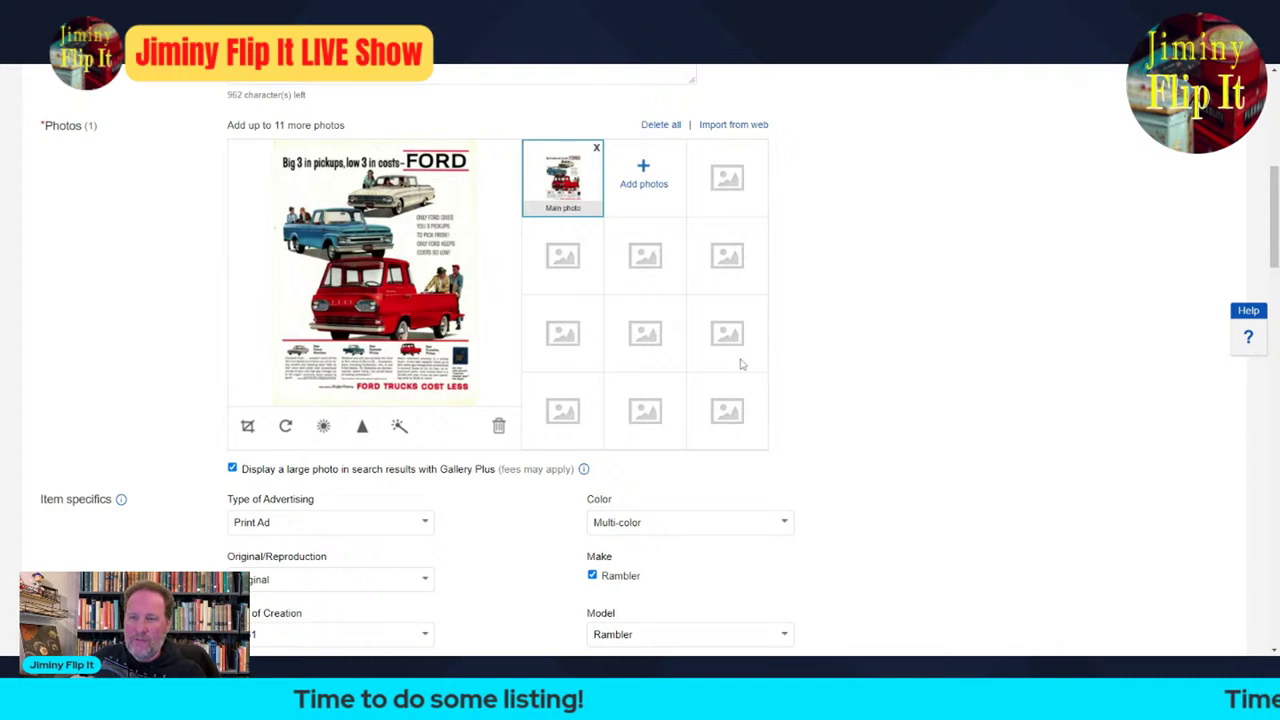
pyautogui.scroll(10, 740, 362)
# Insert 'Ford' after 1961 in the title and choose the Automobiles > American > Ford category
pyautogui.click(259, 216)
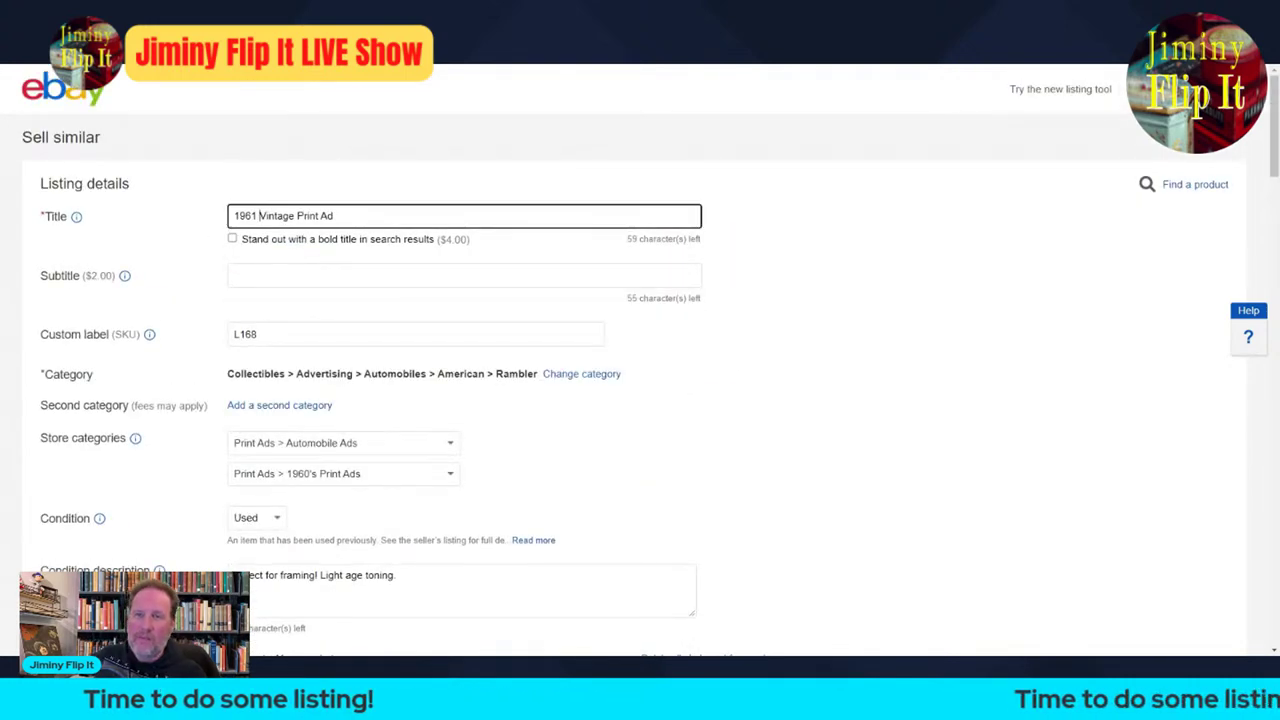
pyautogui.write('Ford')
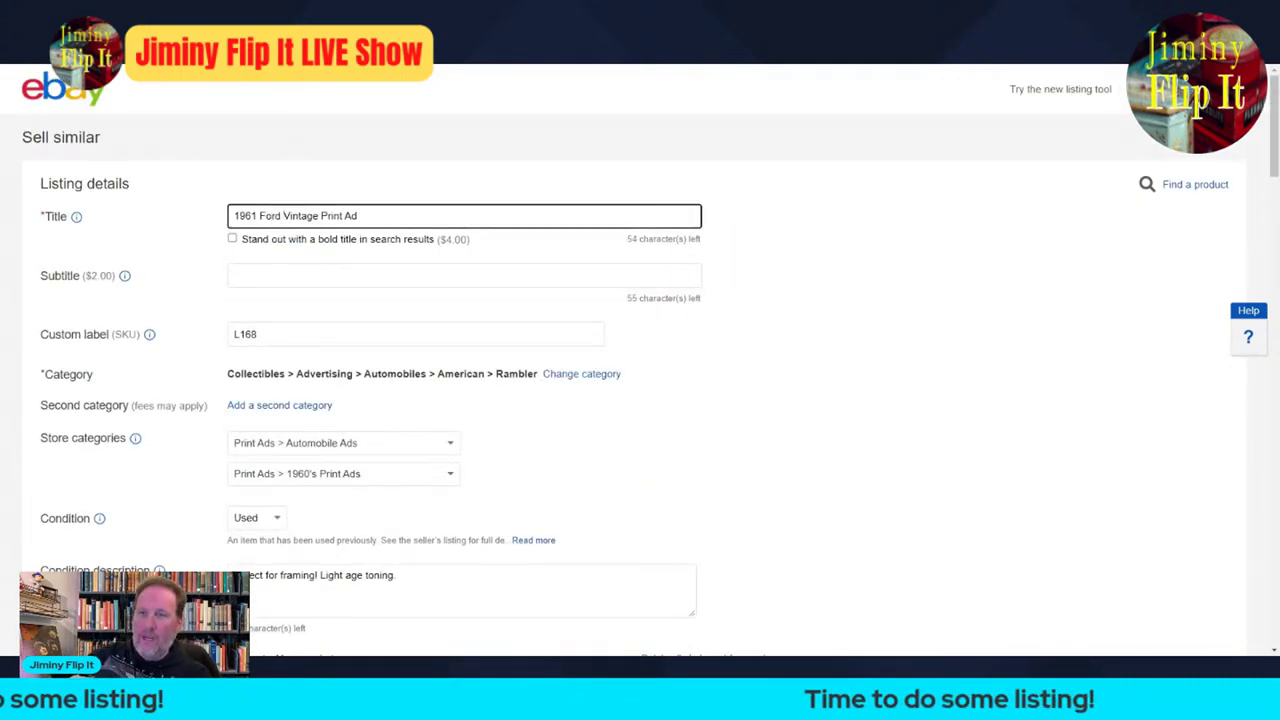
pyautogui.click(600, 374)
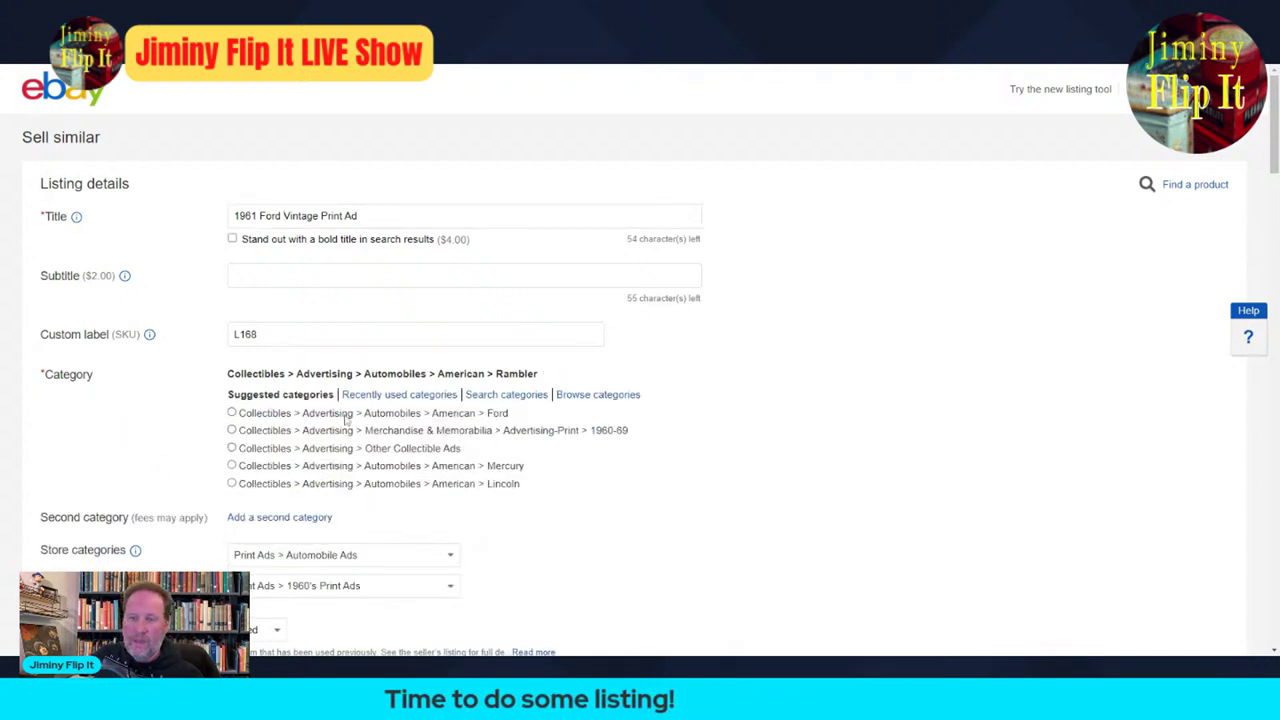
pyautogui.click(495, 413)
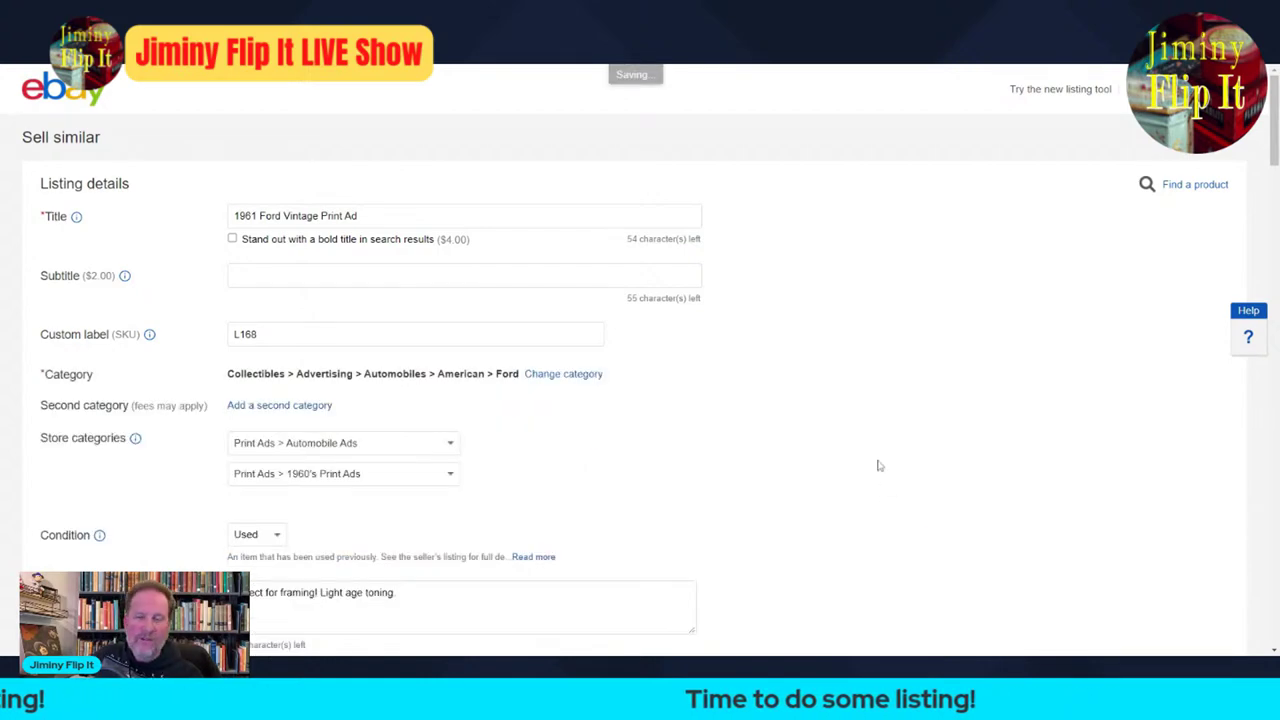
# Accept the Print Ad and Ford suggestions, and mark the ad Original and Multi-color
pyautogui.scroll(-5, 836, 426)
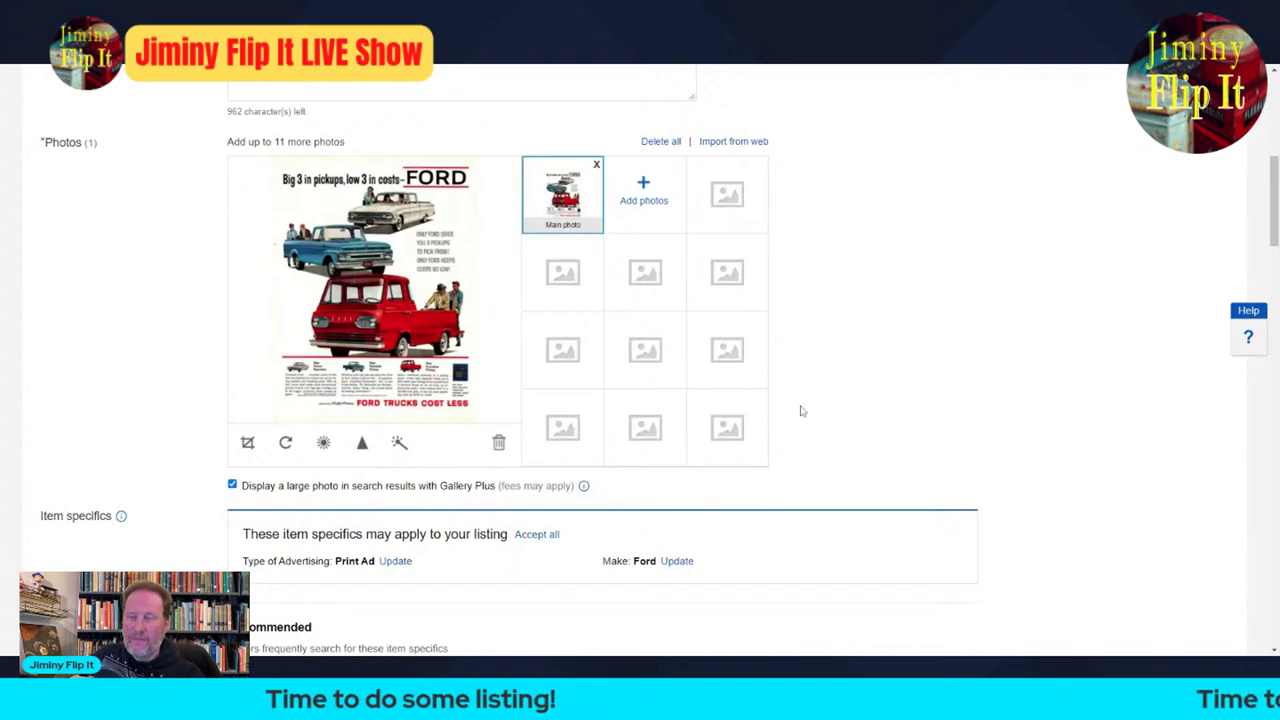
pyautogui.scroll(5, 801, 411)
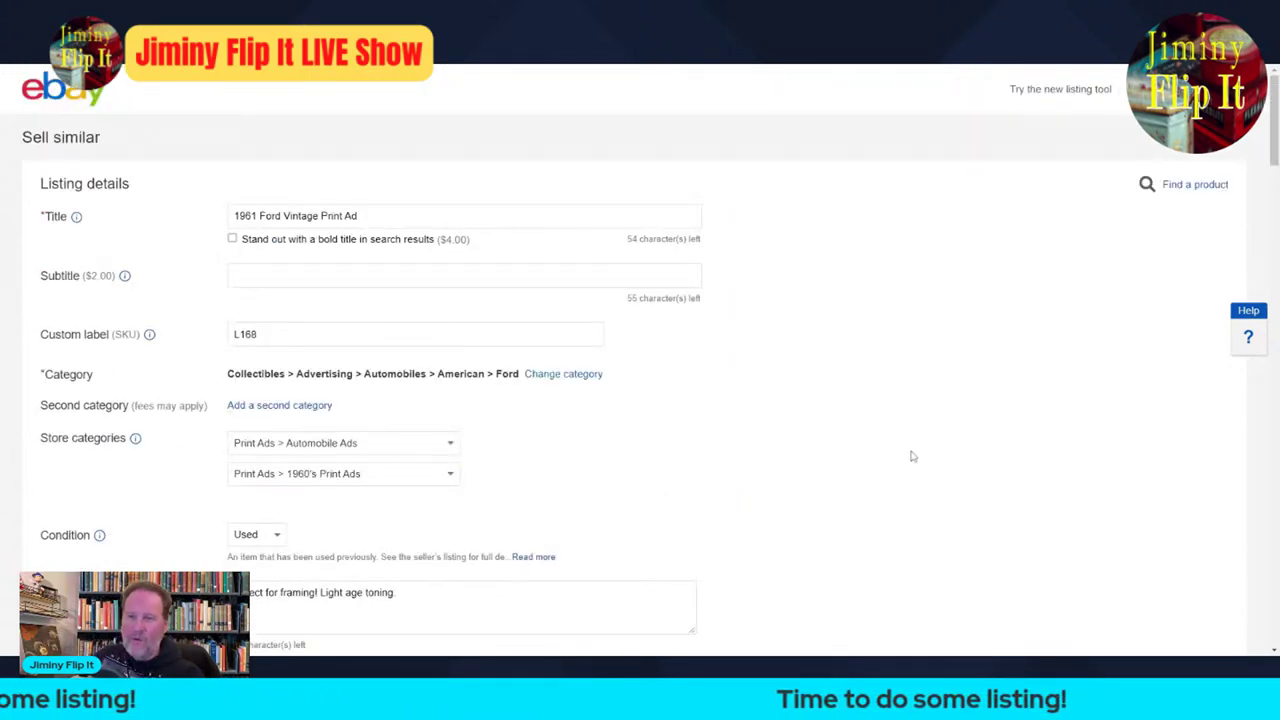
pyautogui.scroll(-5, 910, 453)
pyautogui.scroll(5, 904, 451)
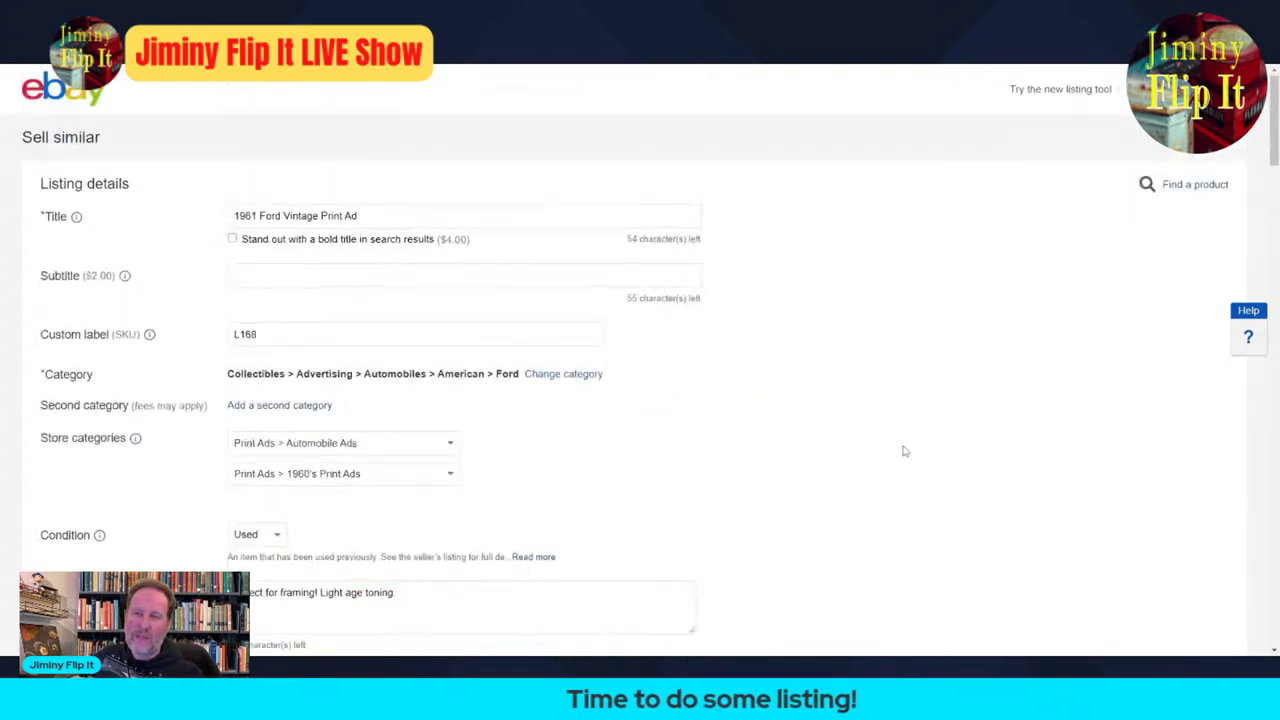
pyautogui.scroll(-5, 723, 480)
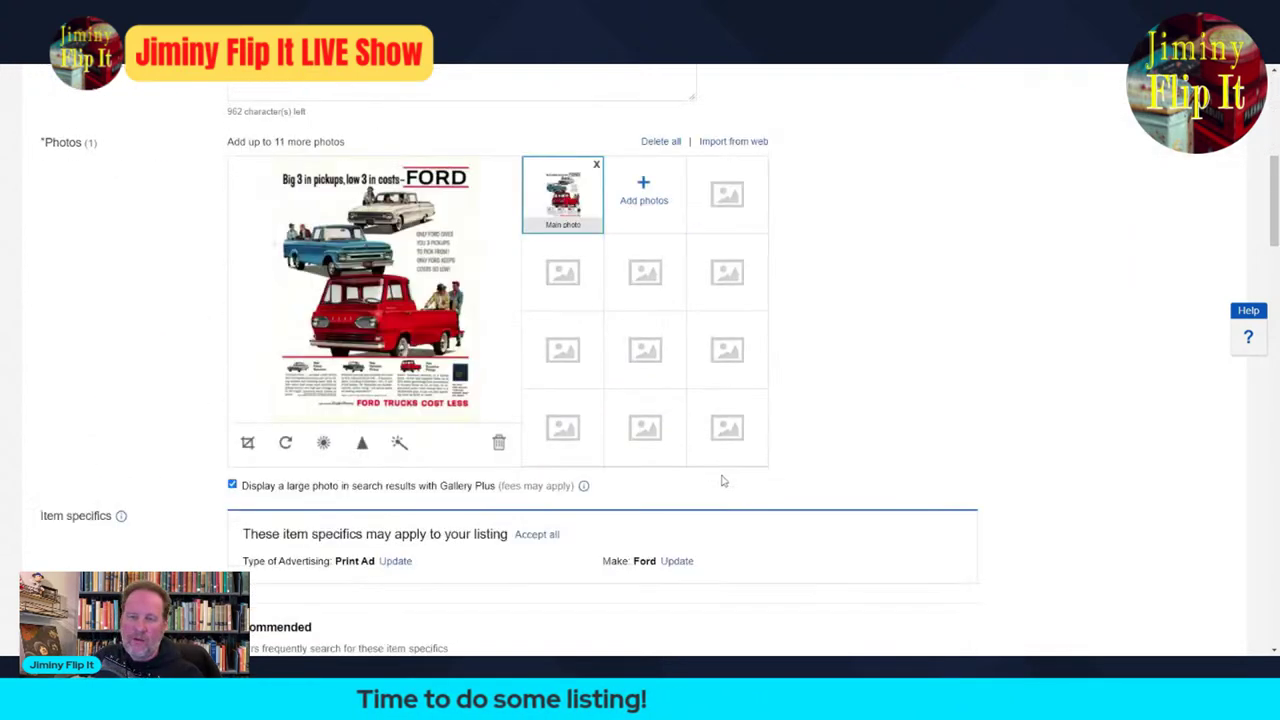
pyautogui.scroll(-3, 517, 569)
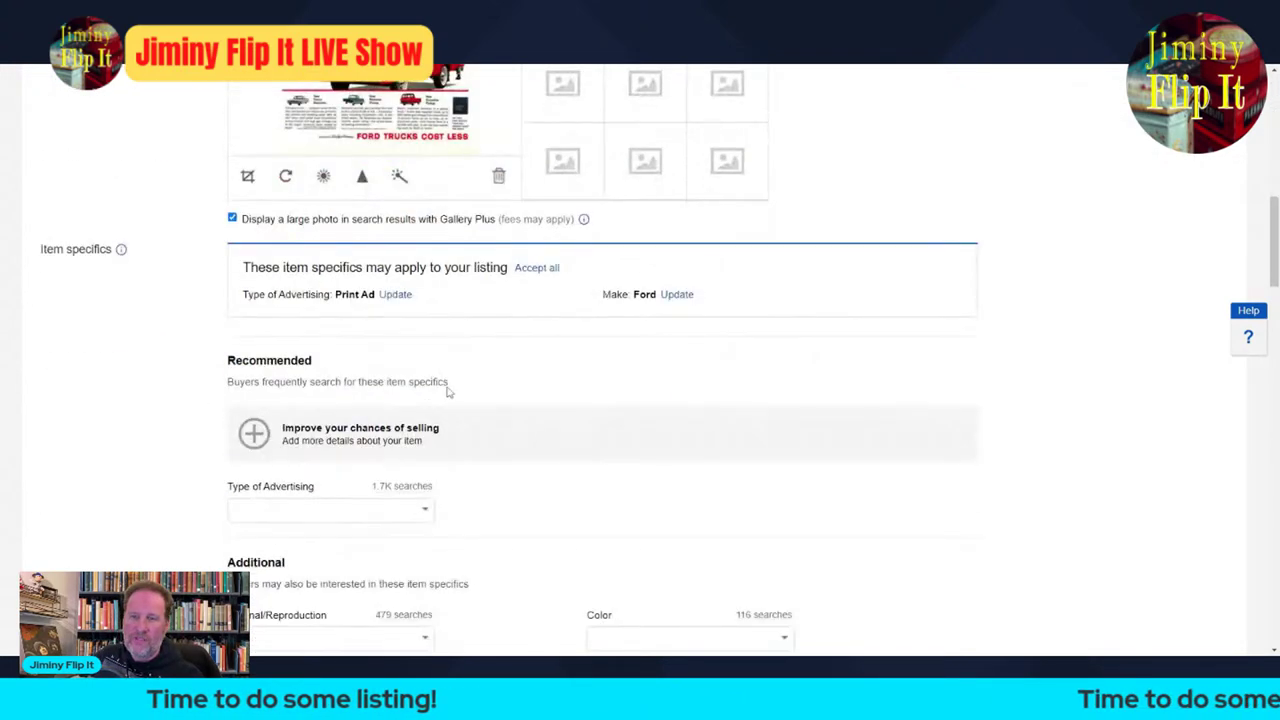
pyautogui.click(395, 294)
pyautogui.click(322, 294)
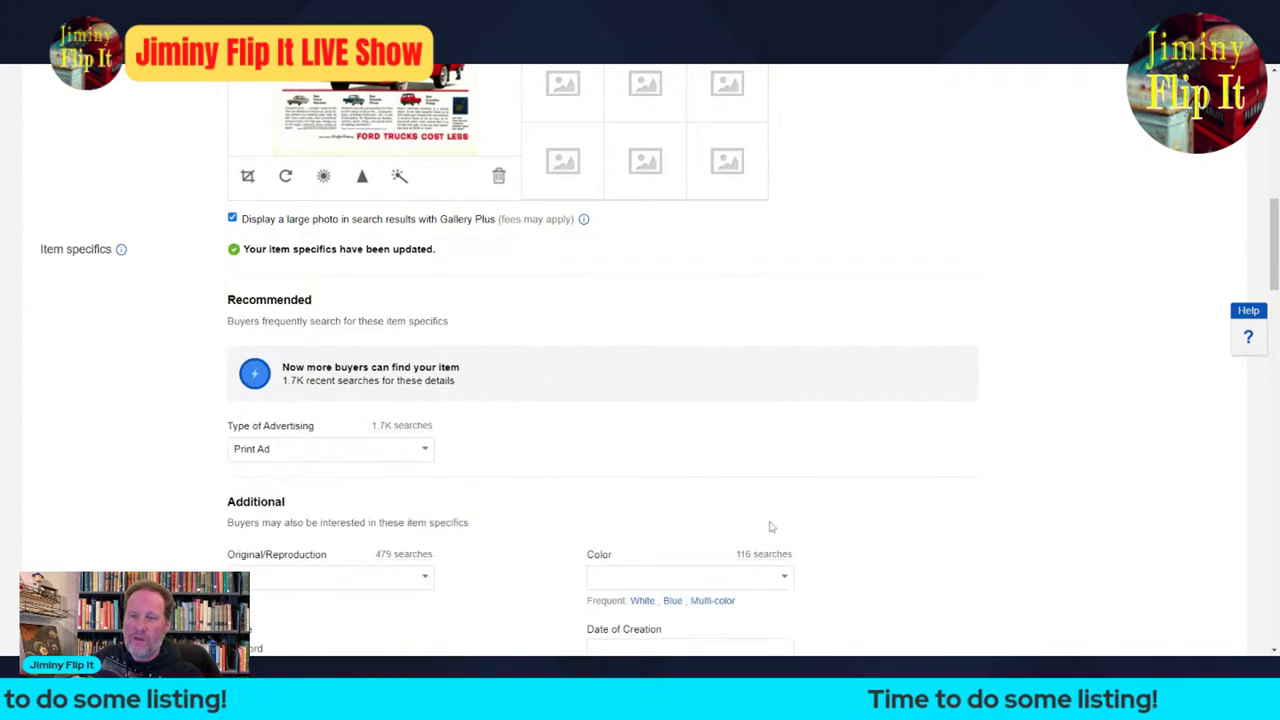
pyautogui.scroll(-3, 600, 490)
pyautogui.click(423, 314)
pyautogui.click(363, 336)
pyautogui.click(713, 336)
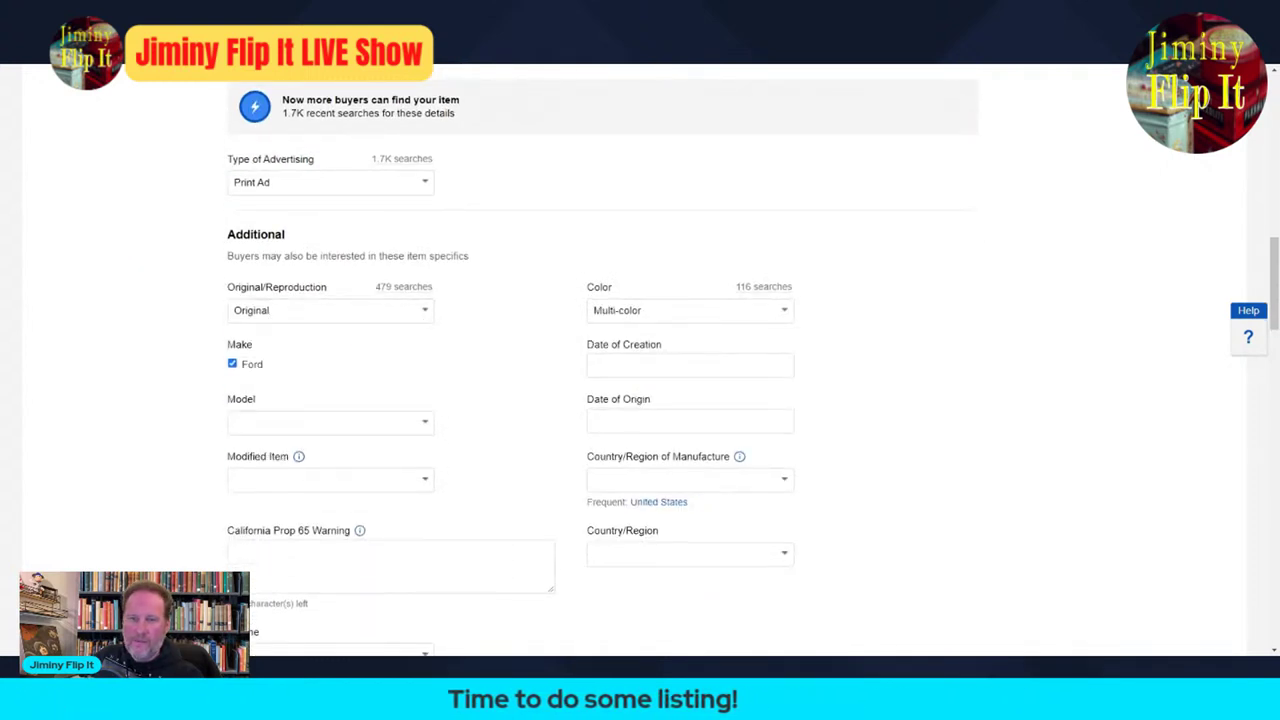
# Set country of manufacture and Country/Region to United States, Modified Item No, Theme Automobiles
pyautogui.click(426, 424)
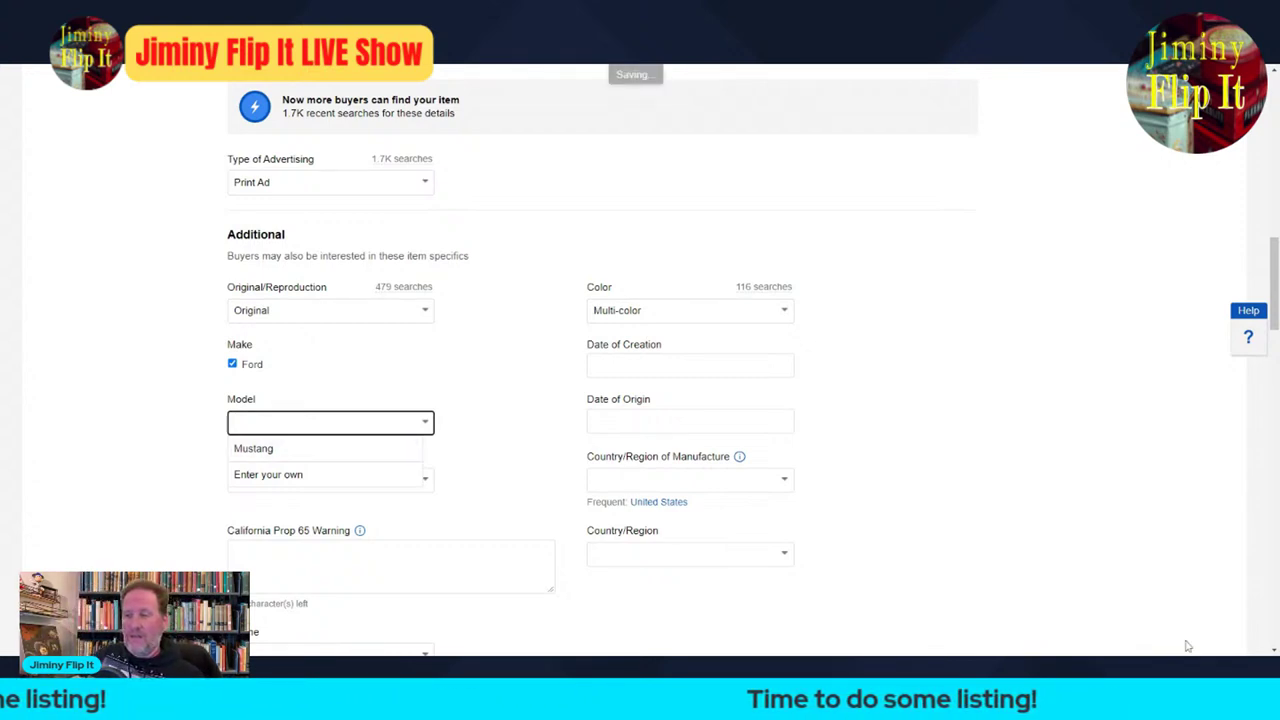
pyautogui.click(658, 501)
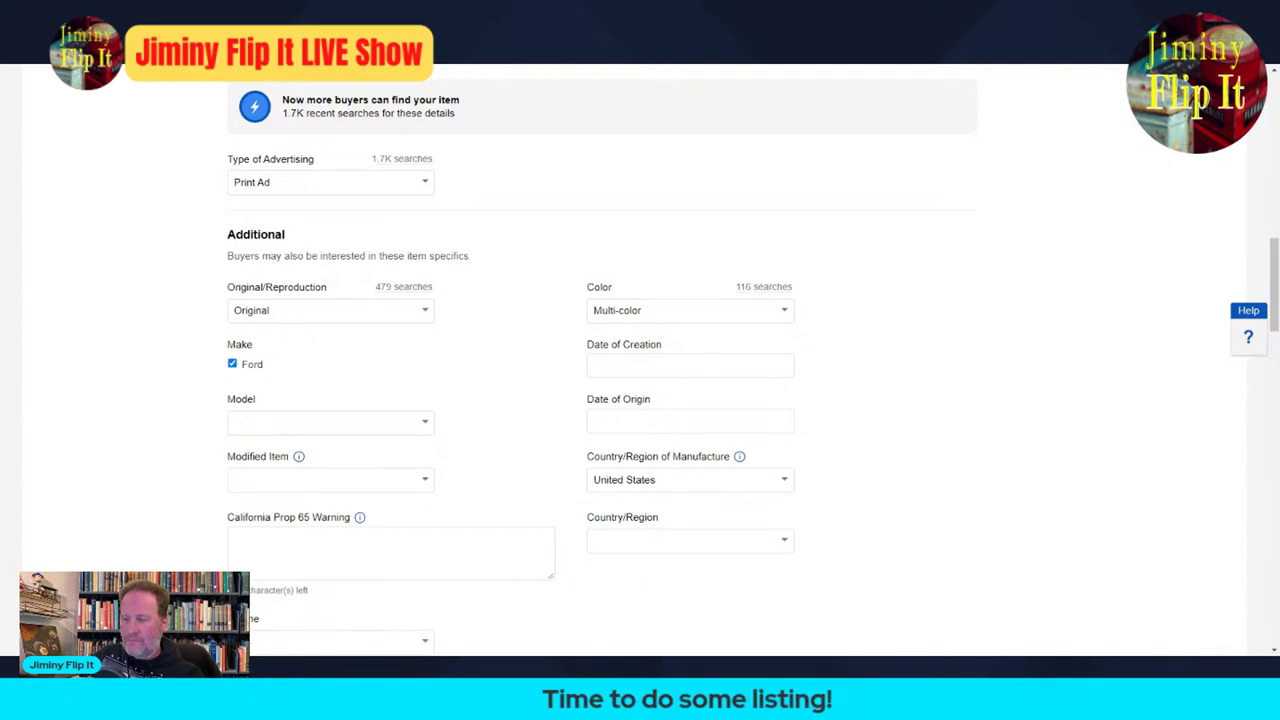
pyautogui.click(786, 545)
pyautogui.click(692, 567)
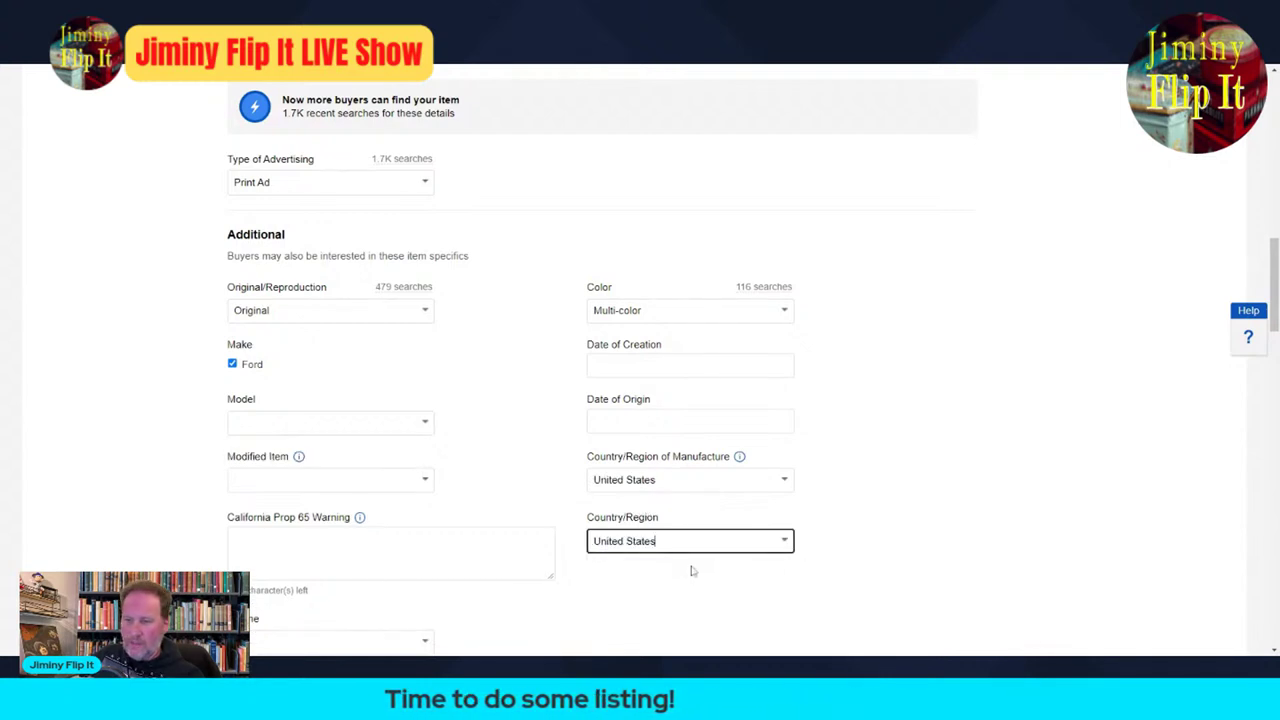
pyautogui.click(424, 483)
pyautogui.click(360, 504)
pyautogui.scroll(-3, 428, 517)
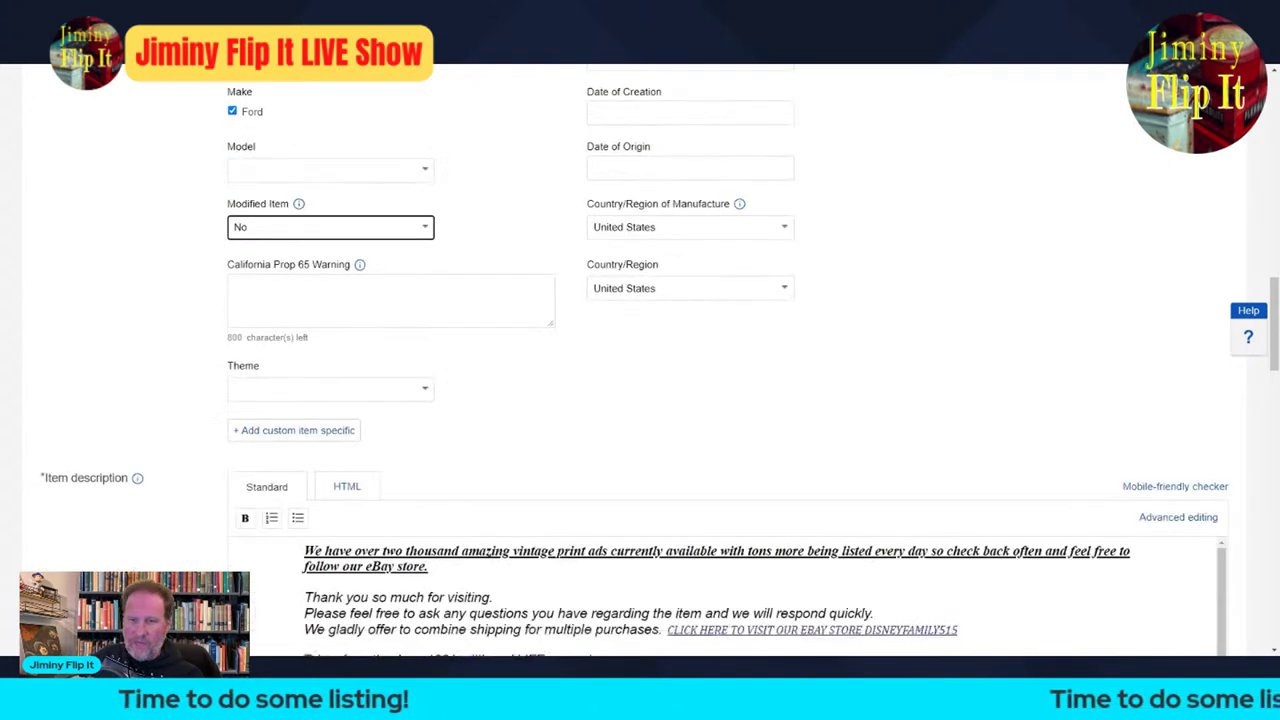
pyautogui.click(424, 371)
pyautogui.click(380, 398)
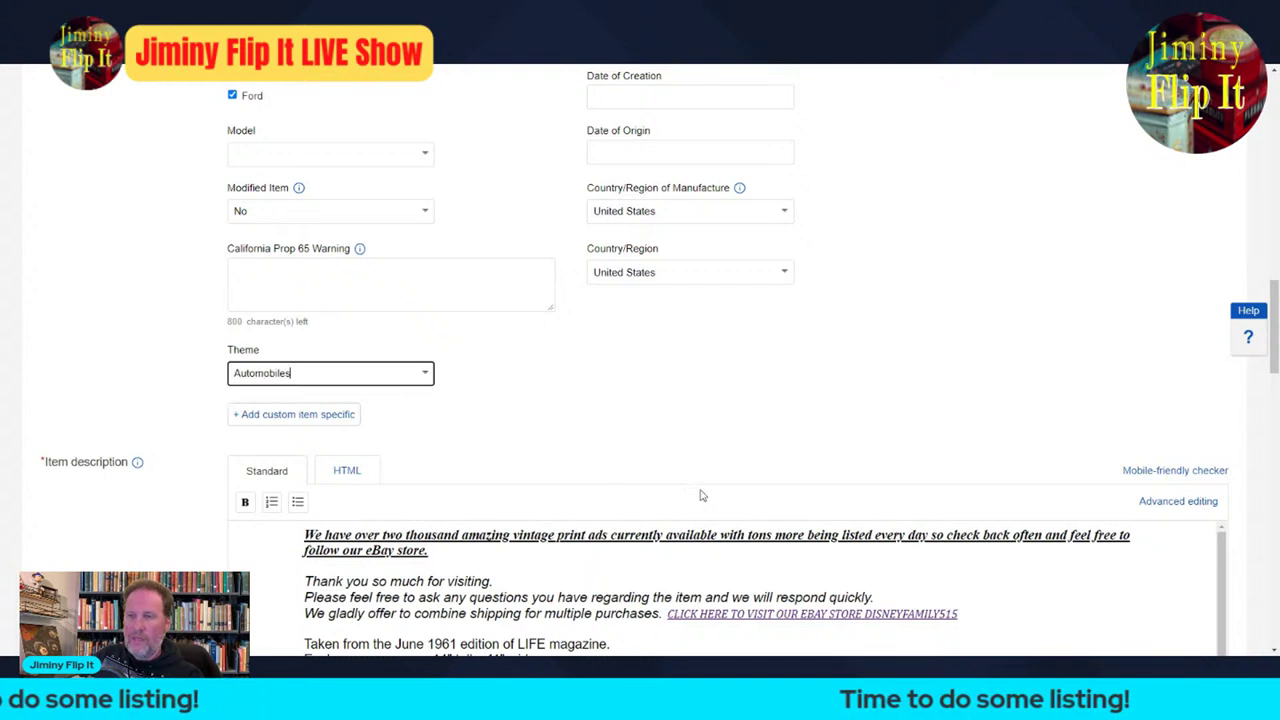
pyautogui.scroll(3, 822, 531)
pyautogui.click(690, 363)
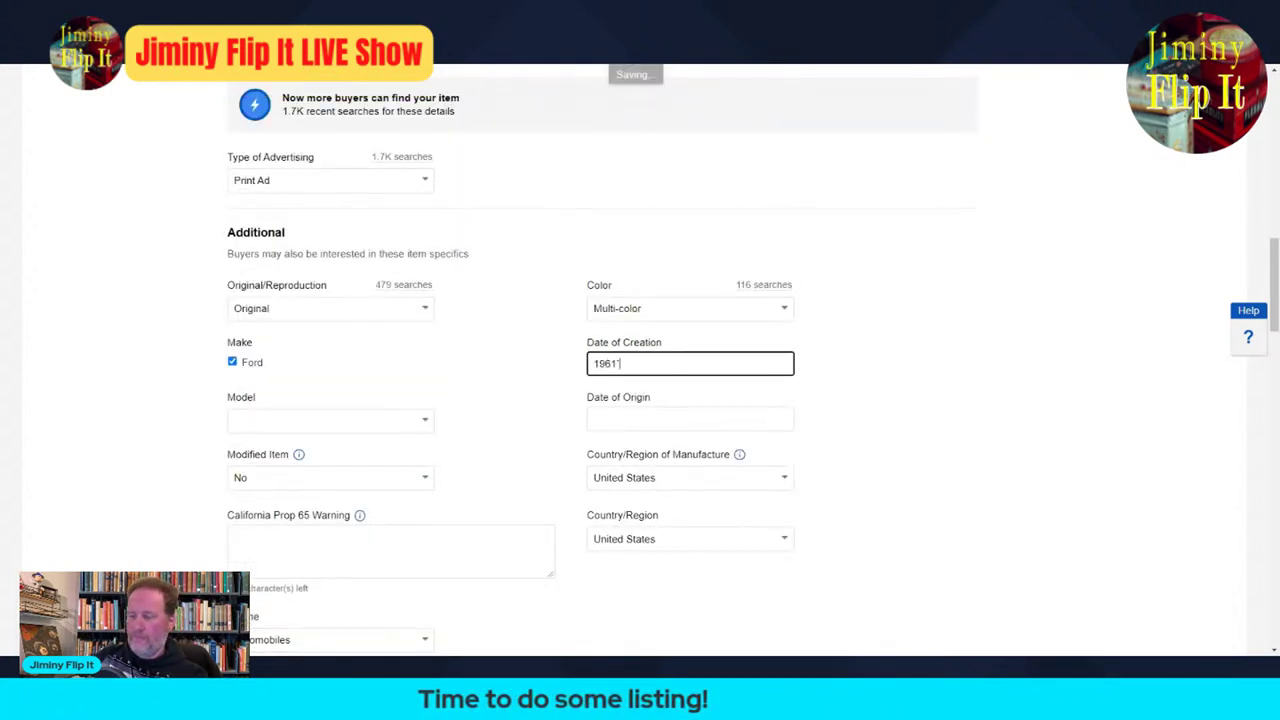
# Enter 1961 for Date of Creation and Date of Origin, then scroll back up to the photos
pyautogui.click(671, 411)
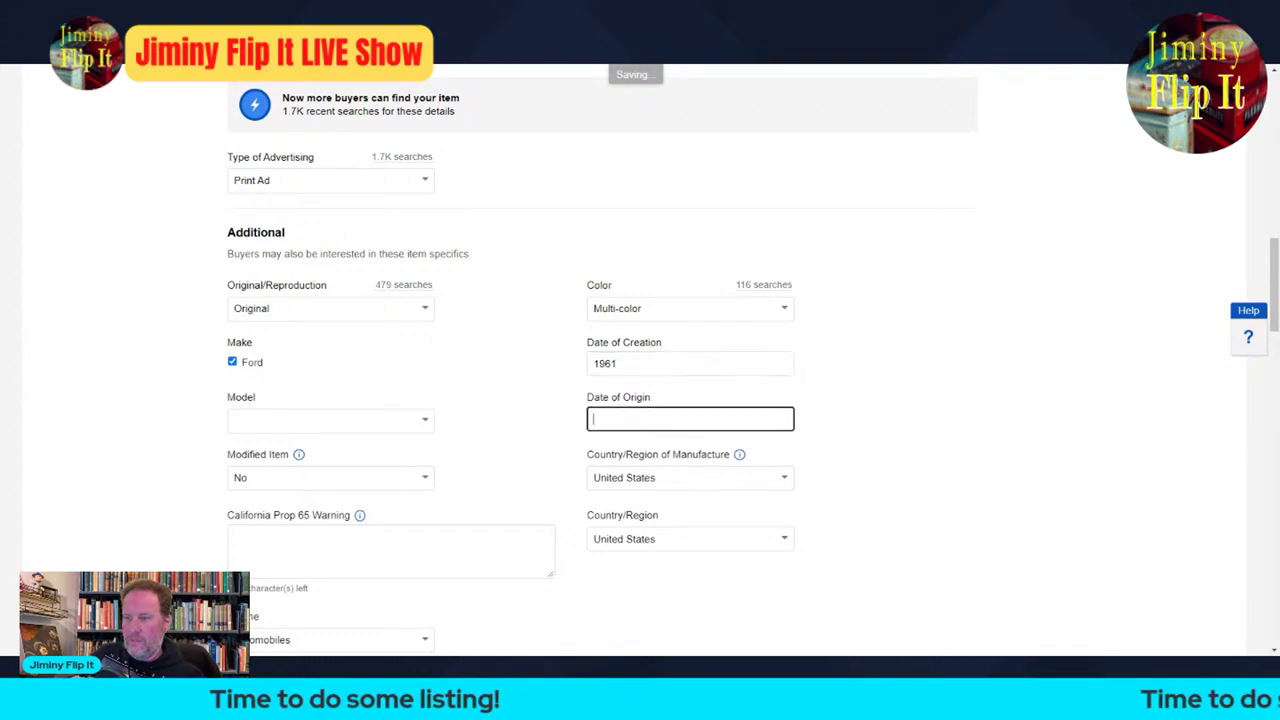
pyautogui.write('1961')
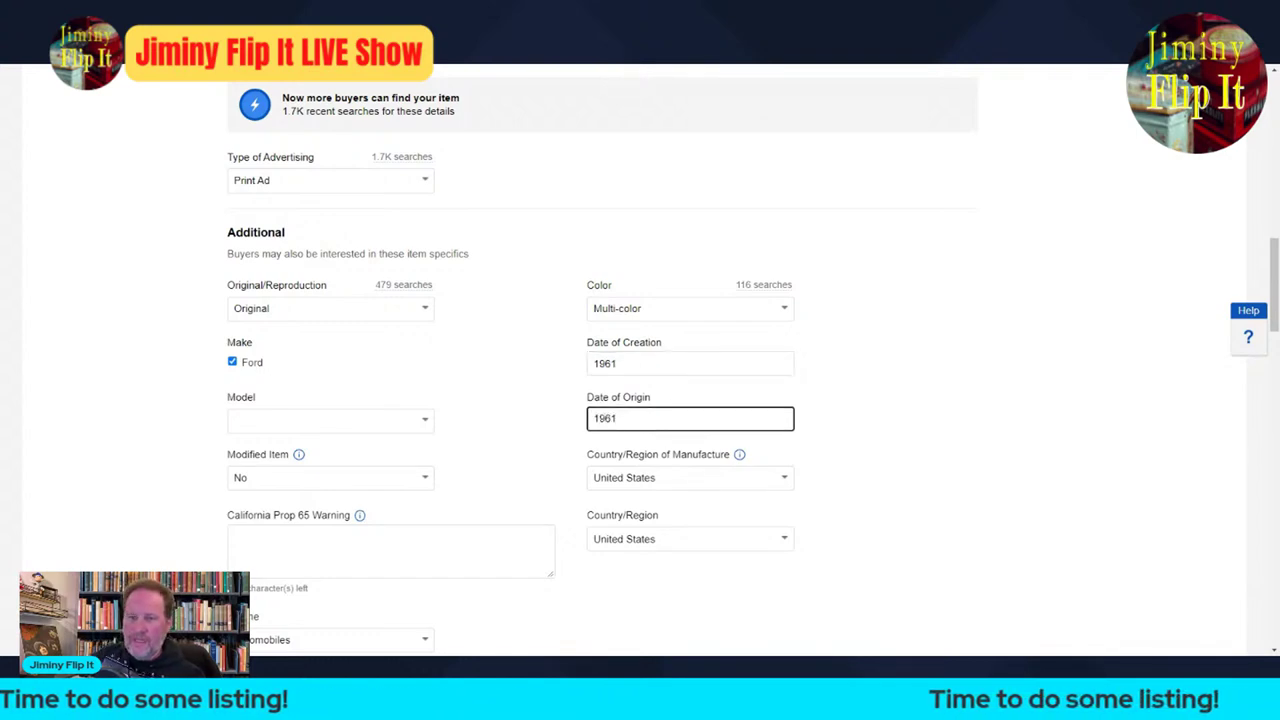
pyautogui.scroll(-5, 640, 360)
pyautogui.scroll(5, 677, 466)
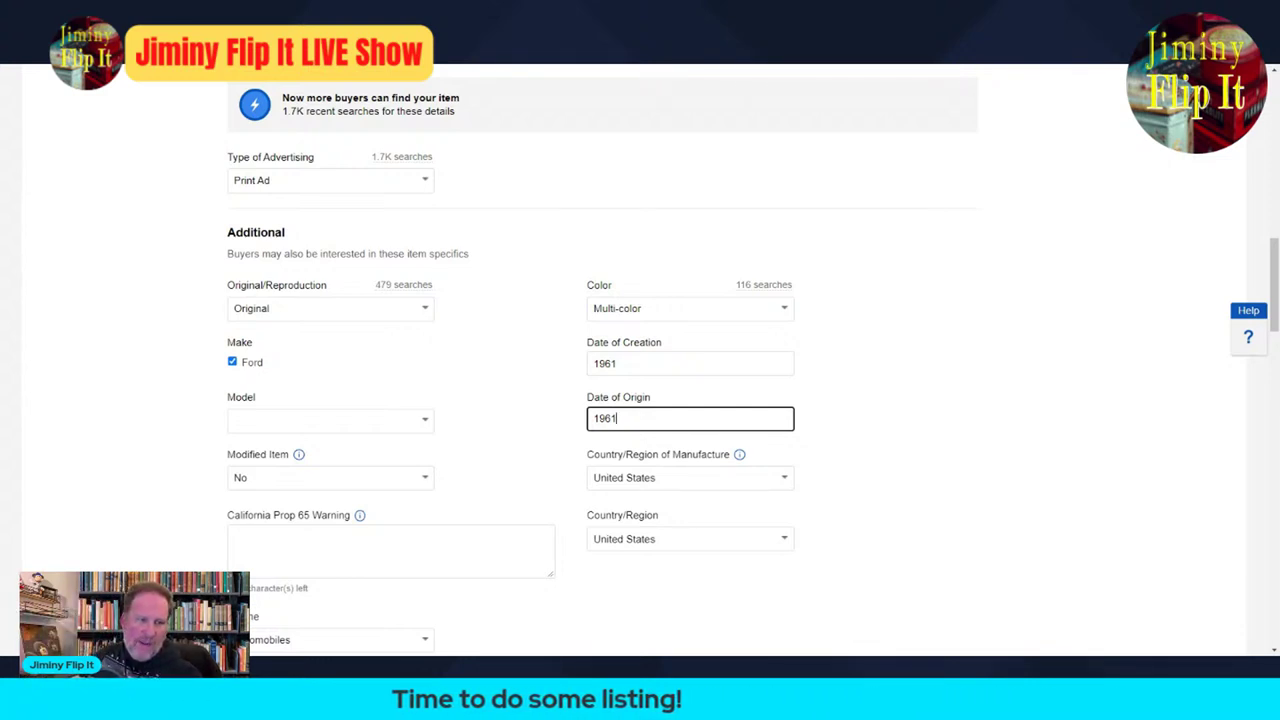
pyautogui.scroll(5, 486, 429)
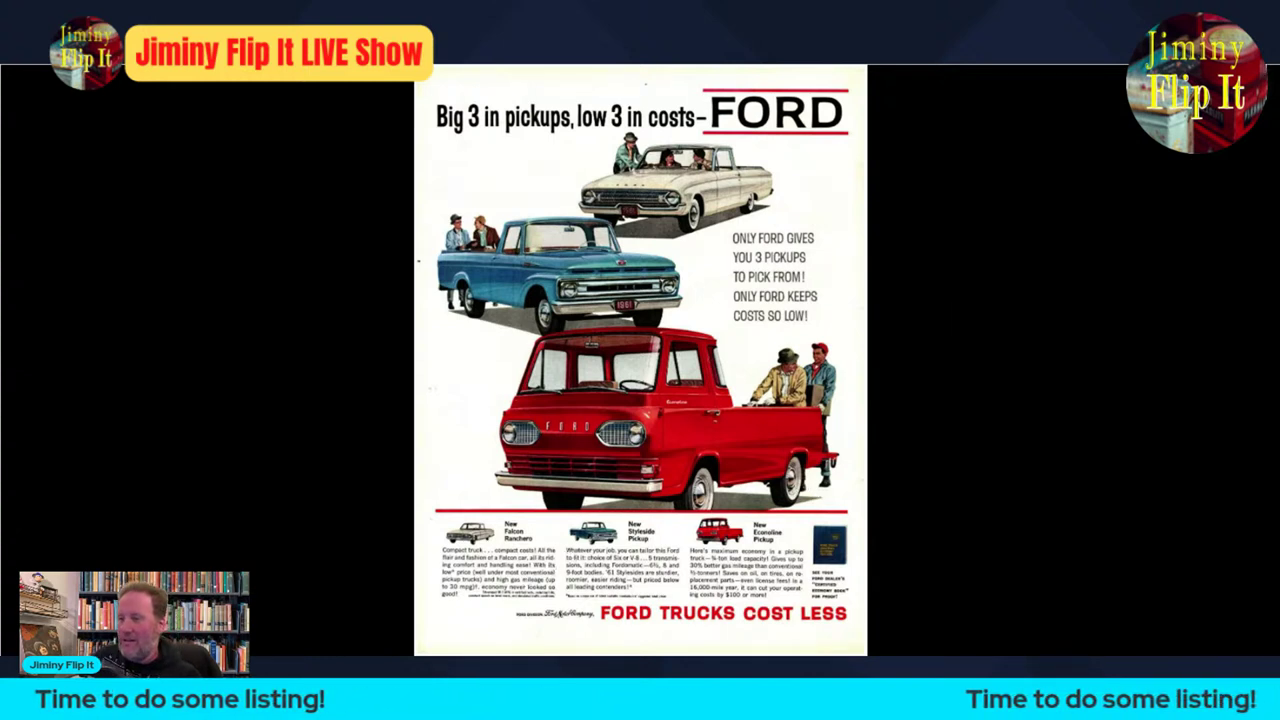
# Close the photo viewer and set the Model item specific to Falcon
pyautogui.press('Escape')
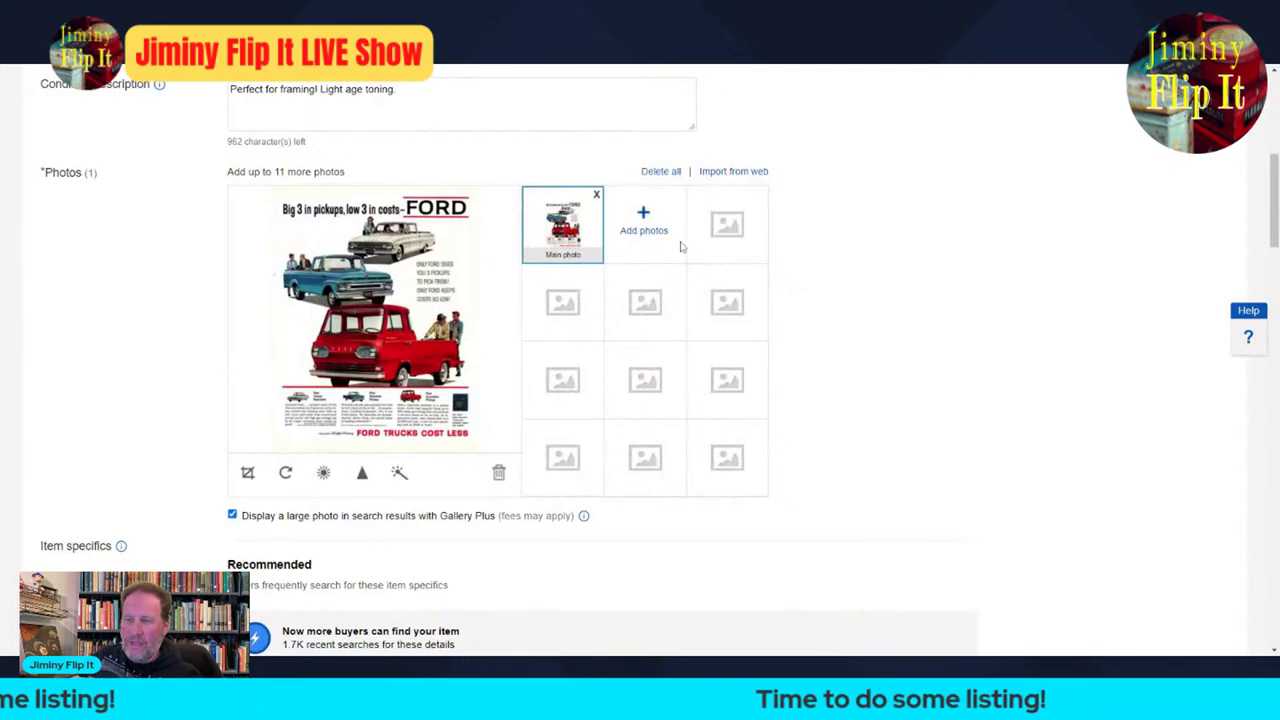
pyautogui.scroll(-5, 534, 463)
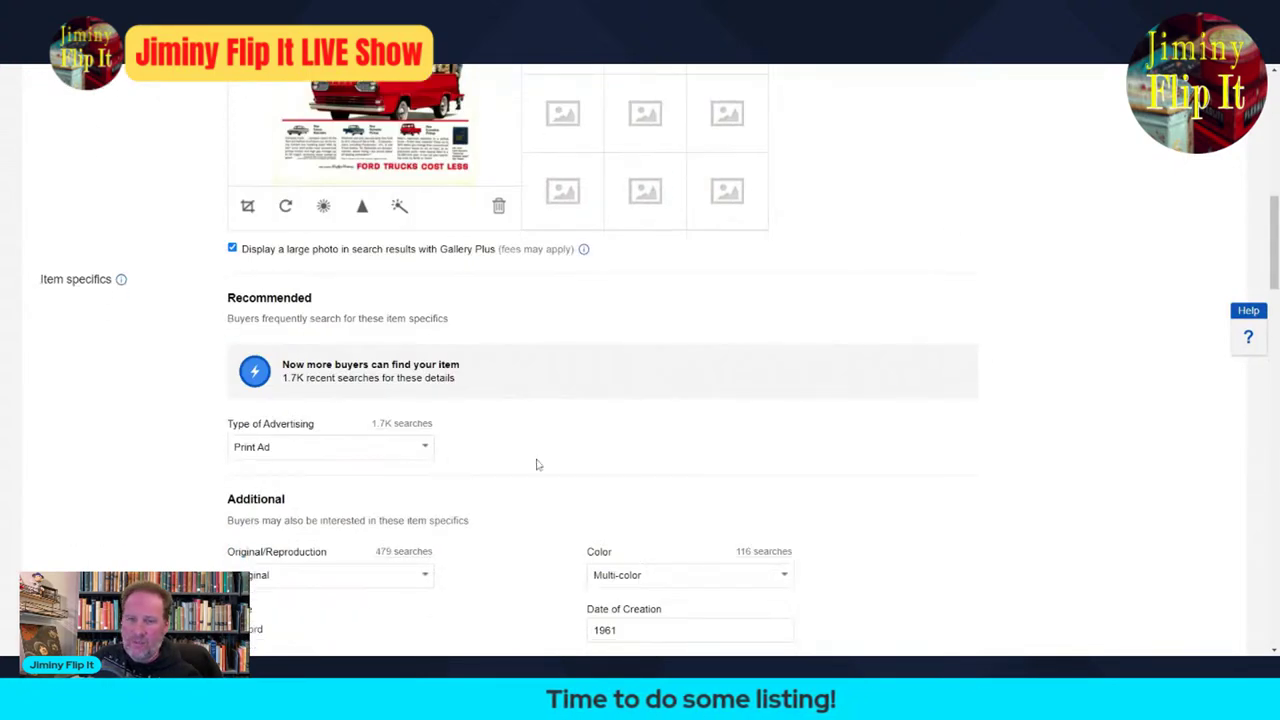
pyautogui.click(320, 420)
pyautogui.write('Falcon')
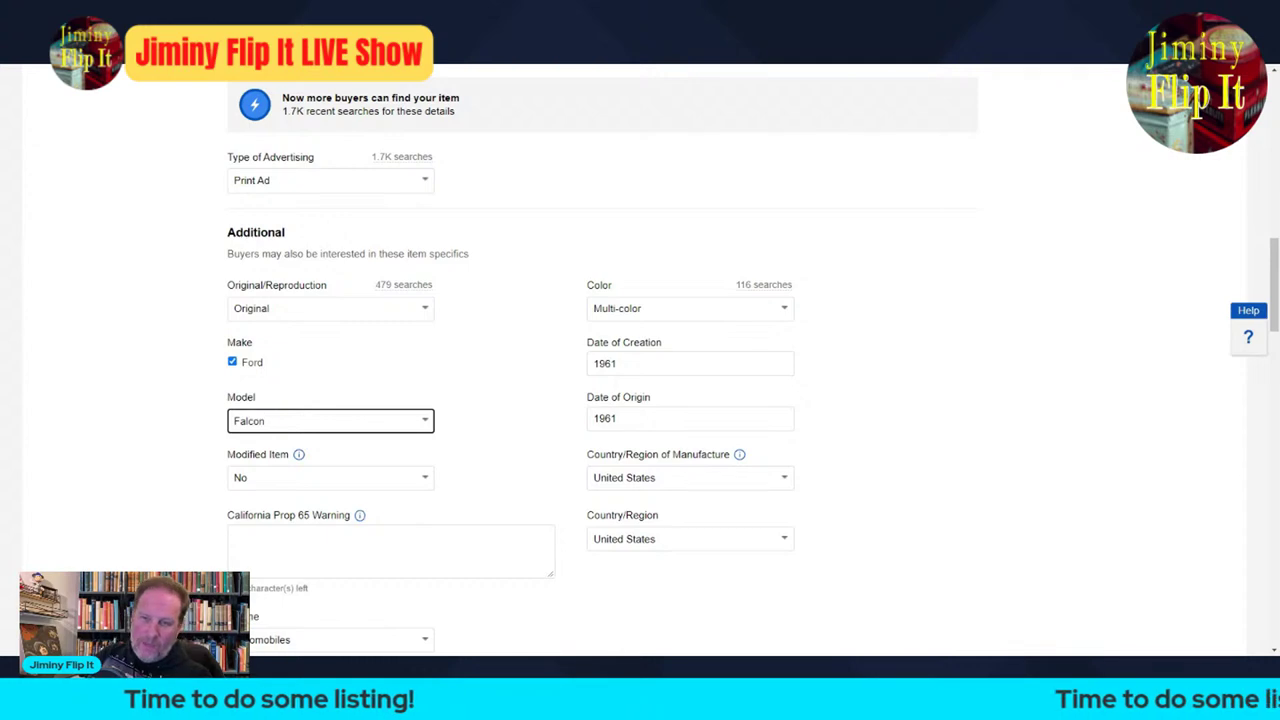
pyautogui.click(1100, 507)
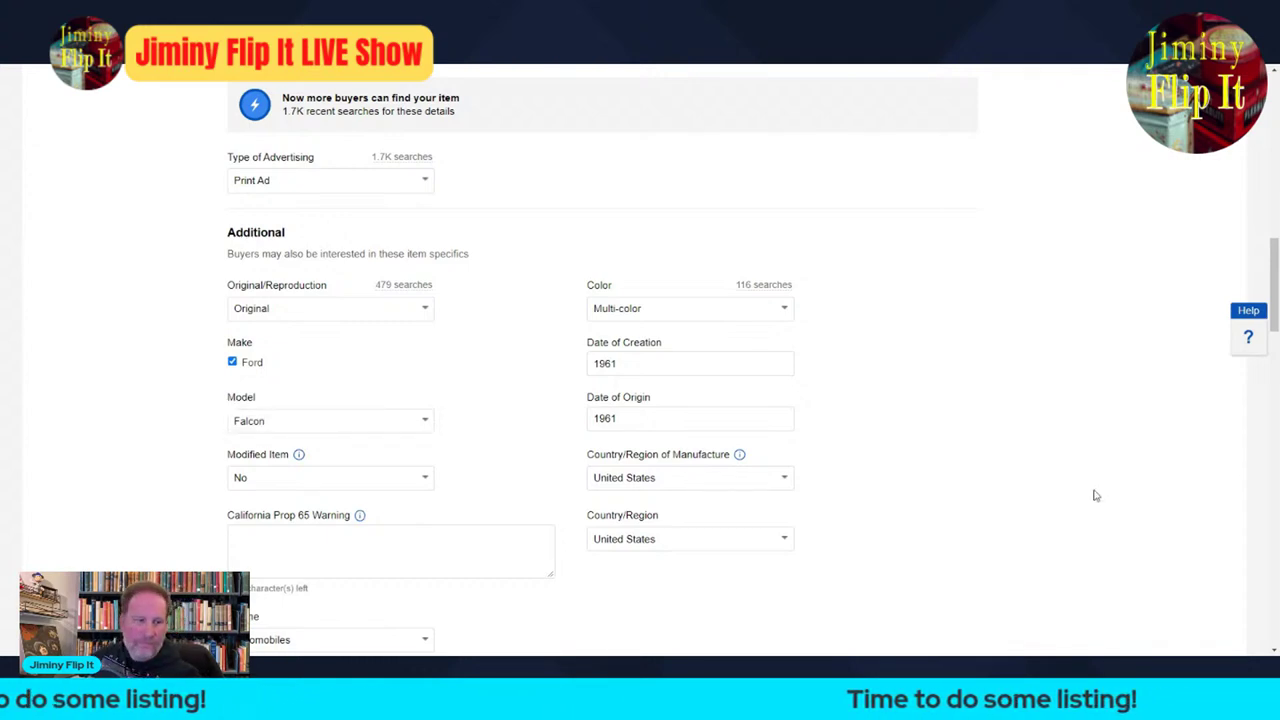
# Scroll back up and enlarge the main Ford ad photo
pyautogui.scroll(-3, 1069, 505)
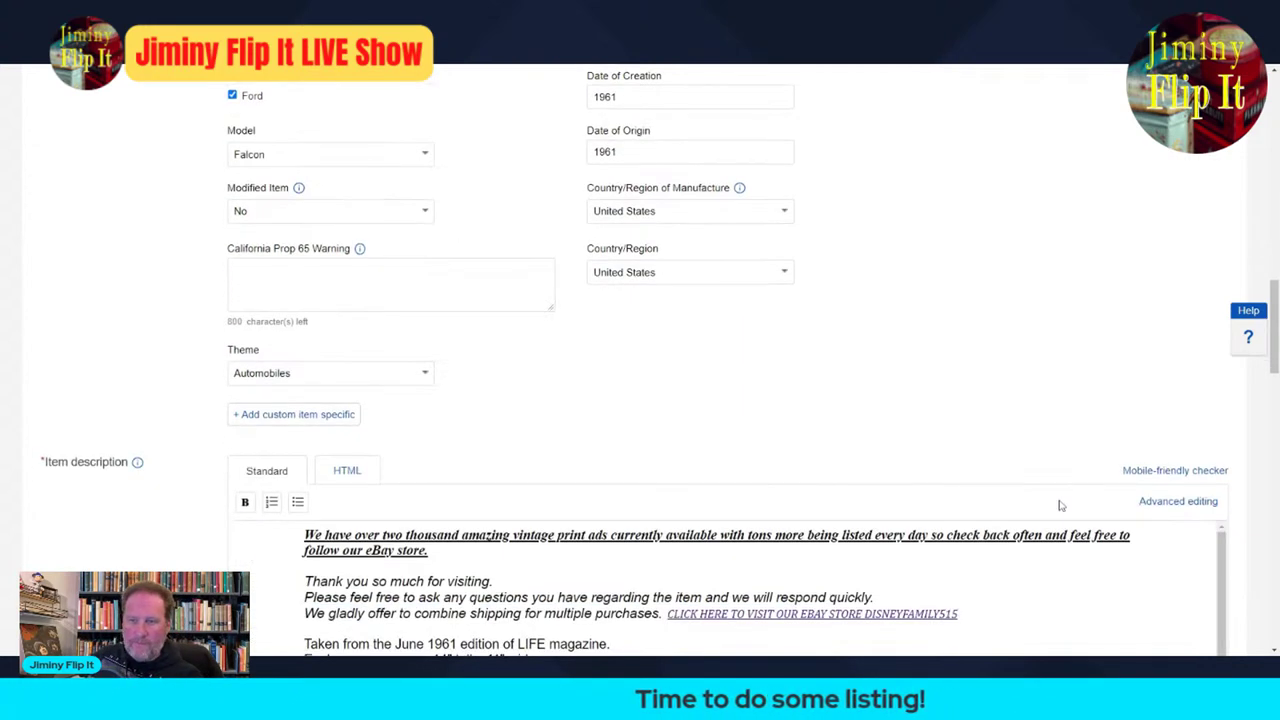
pyautogui.scroll(-3, 1061, 505)
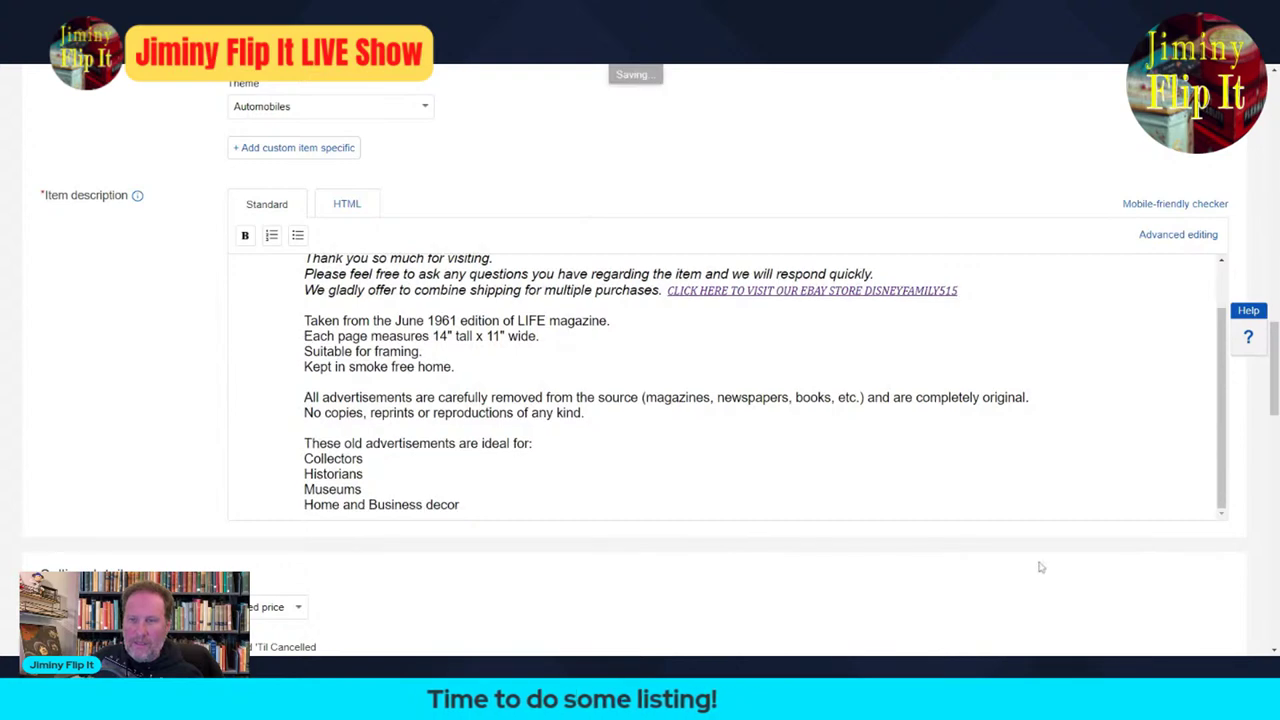
pyautogui.scroll(10, 1049, 557)
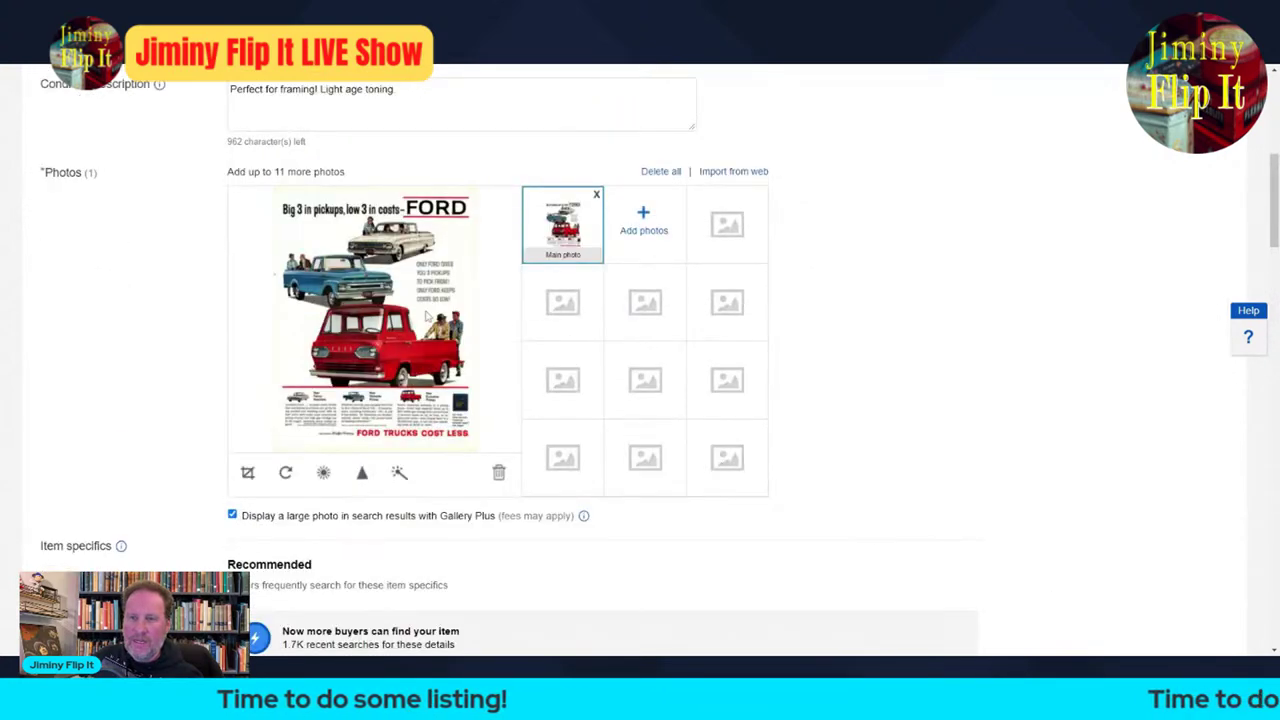
pyautogui.click(424, 317)
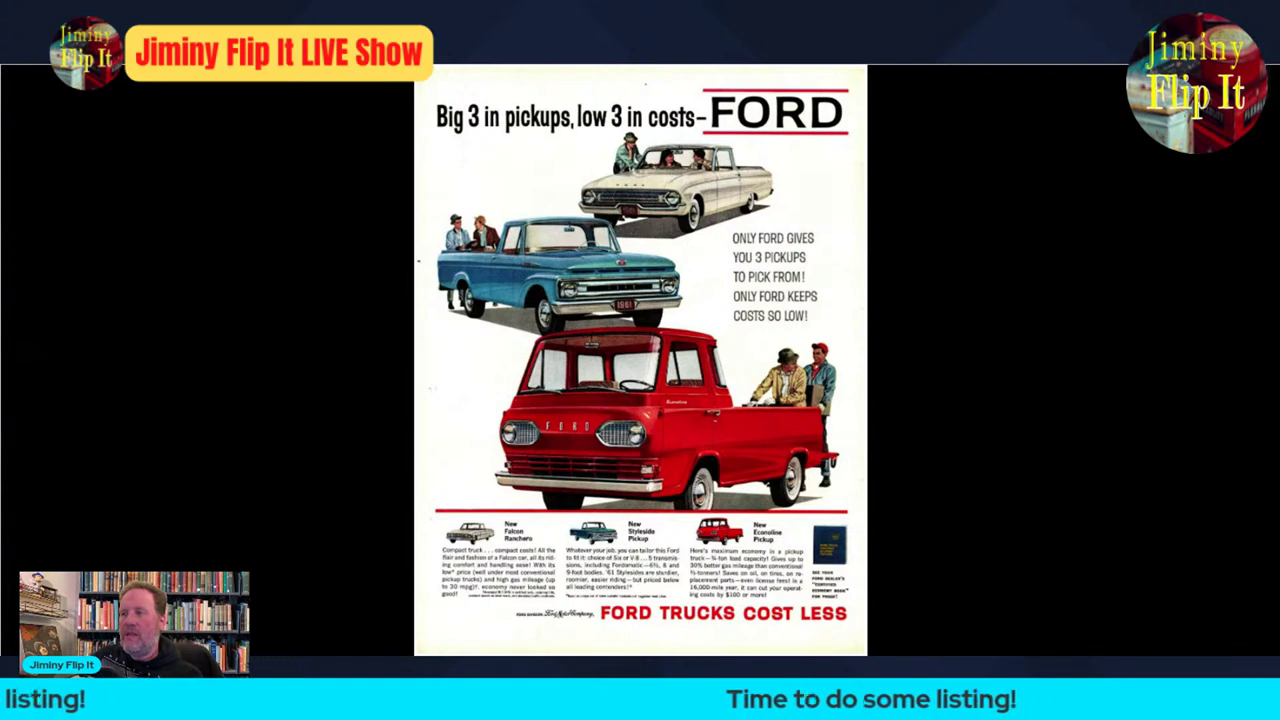
# Add 'Pickup Truck' after Ford so the title reads '1961 Ford Pickup Truck Vintage Print Ad'
pyautogui.click(951, 428)
pyautogui.scroll(3, 951, 428)
pyautogui.click(283, 215)
pyautogui.write('Pickup Truc')
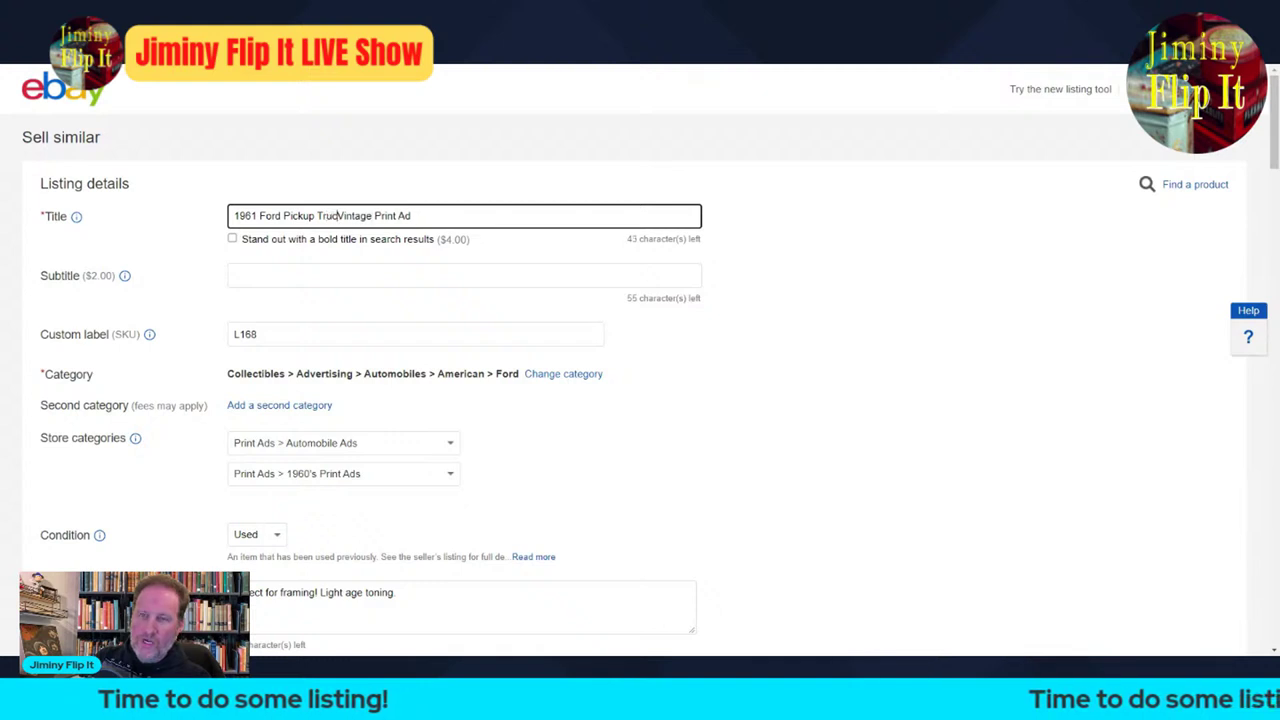
pyautogui.write('k')
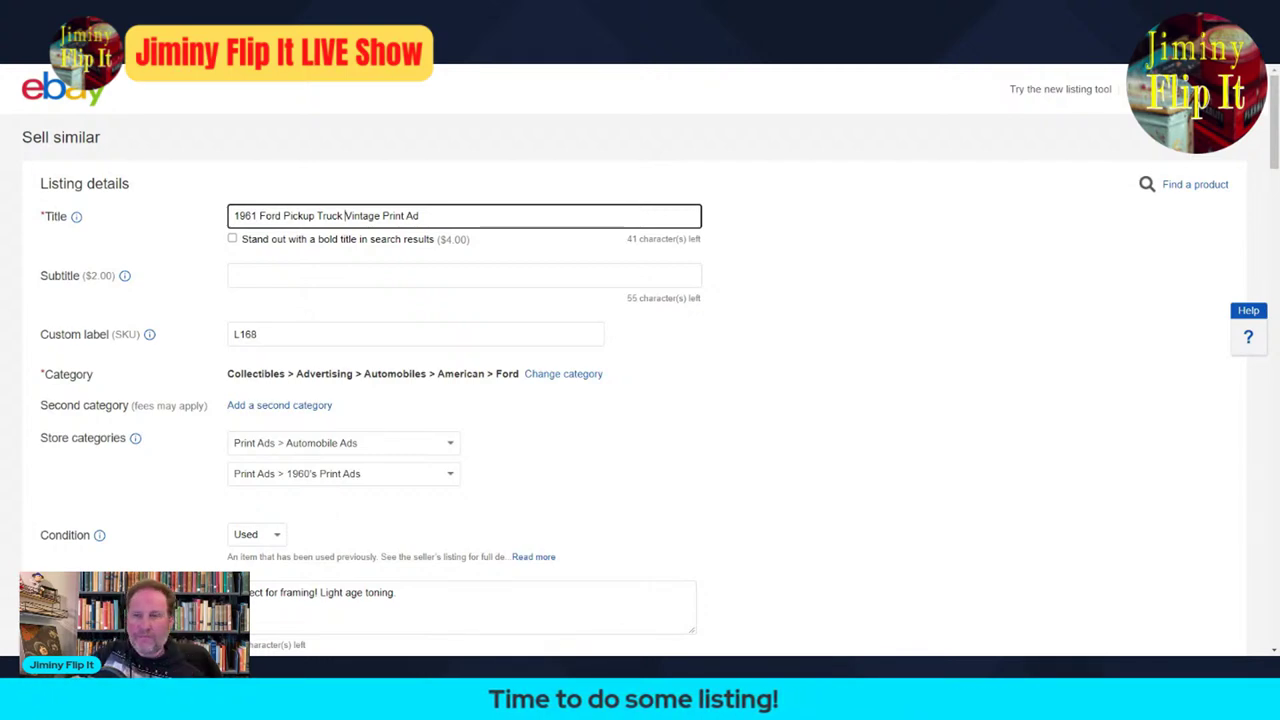
# Replace Falcon with Truck in the Model field, then enlarge the main photo again
pyautogui.scroll(-8, 711, 474)
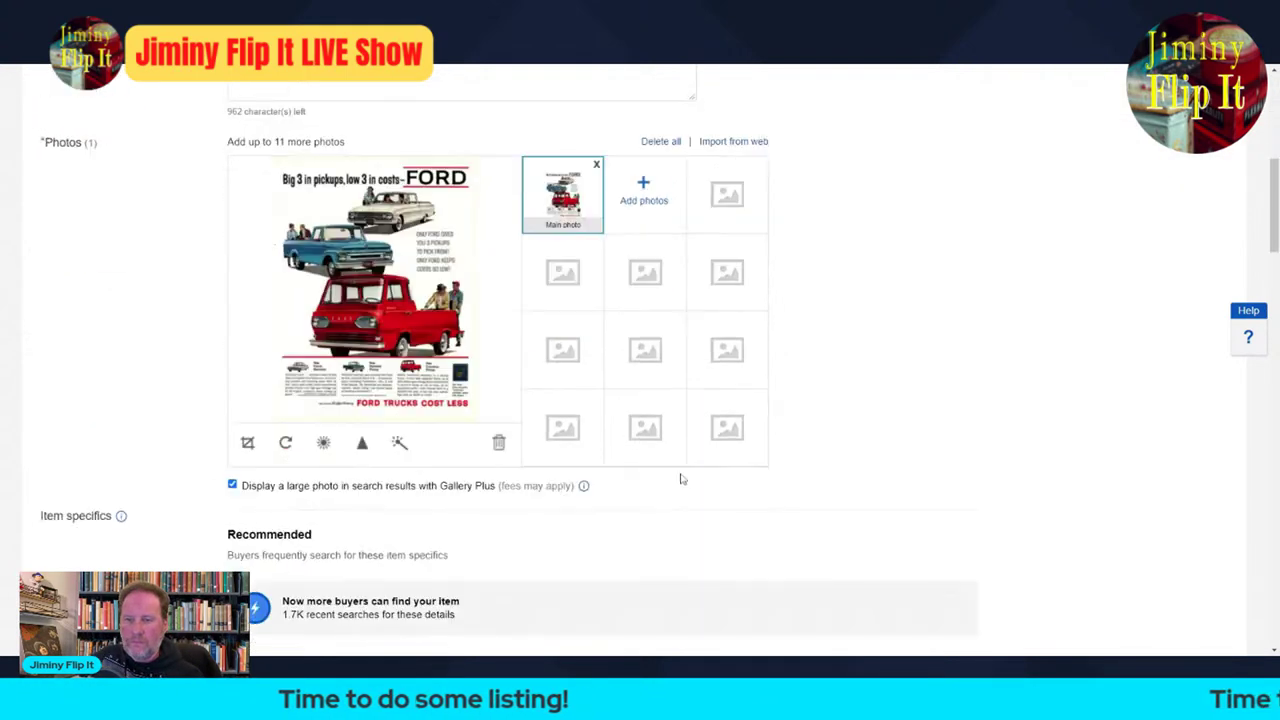
pyautogui.scroll(-3, 400, 545)
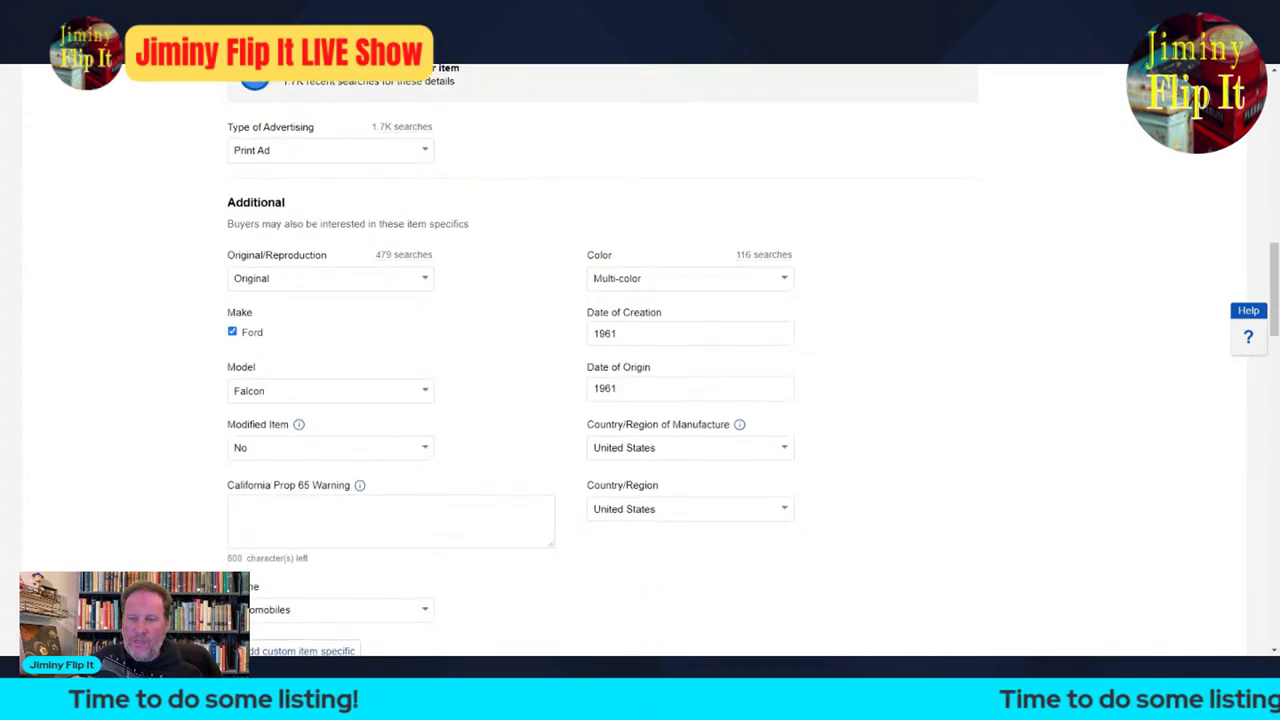
pyautogui.moveTo(290, 390); pyautogui.dragTo(219, 388)
pyautogui.write('Tur')
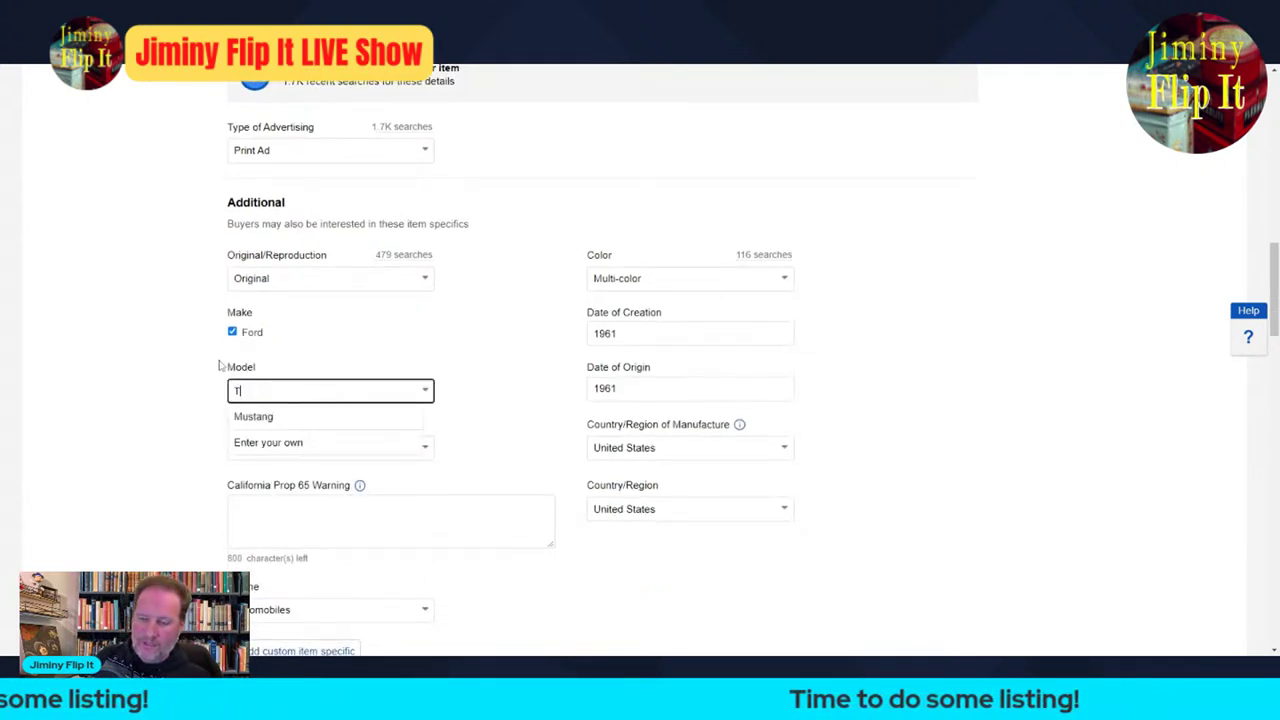
pyautogui.press('BackSpace')
pyautogui.write('ruck')
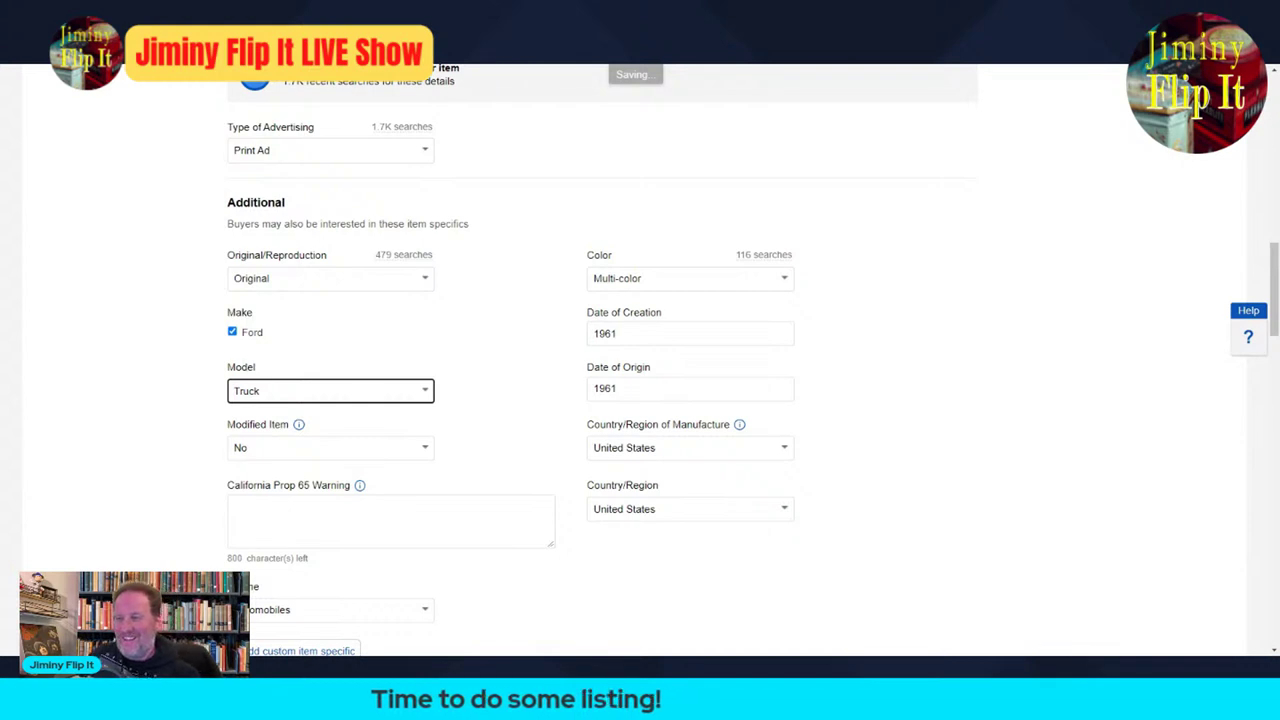
pyautogui.scroll(5, 860, 360)
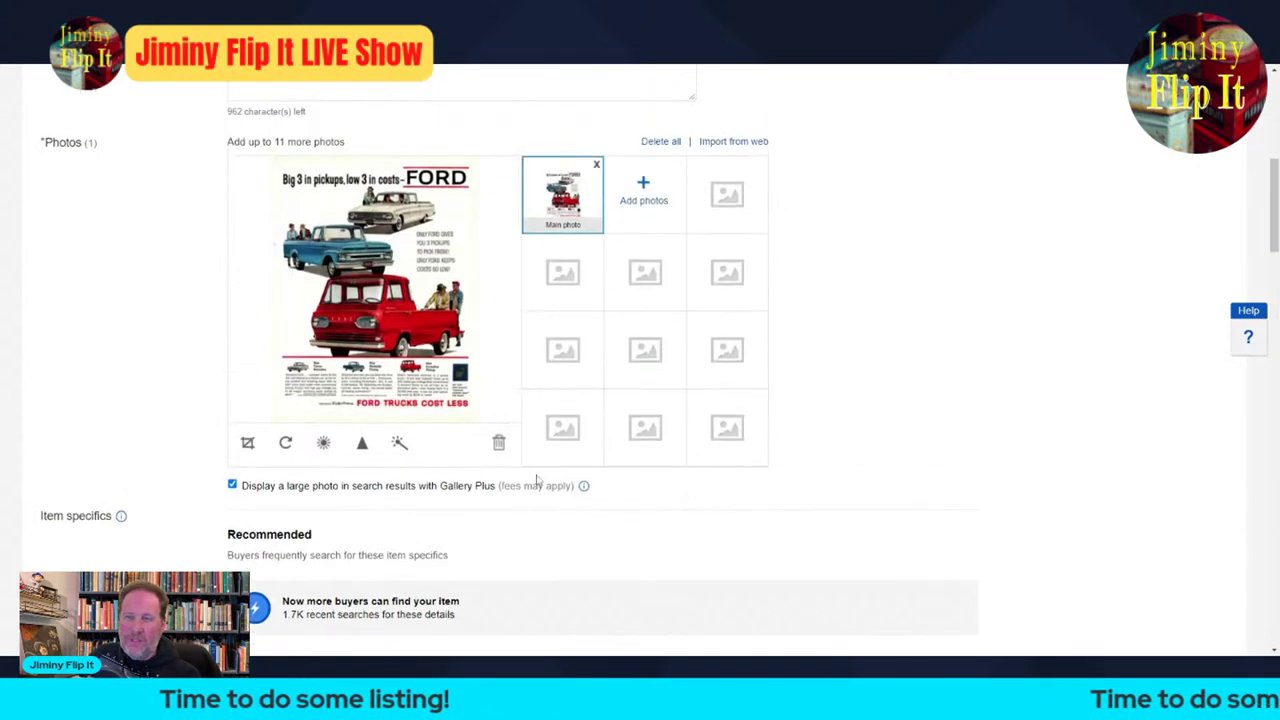
pyautogui.click(413, 330)
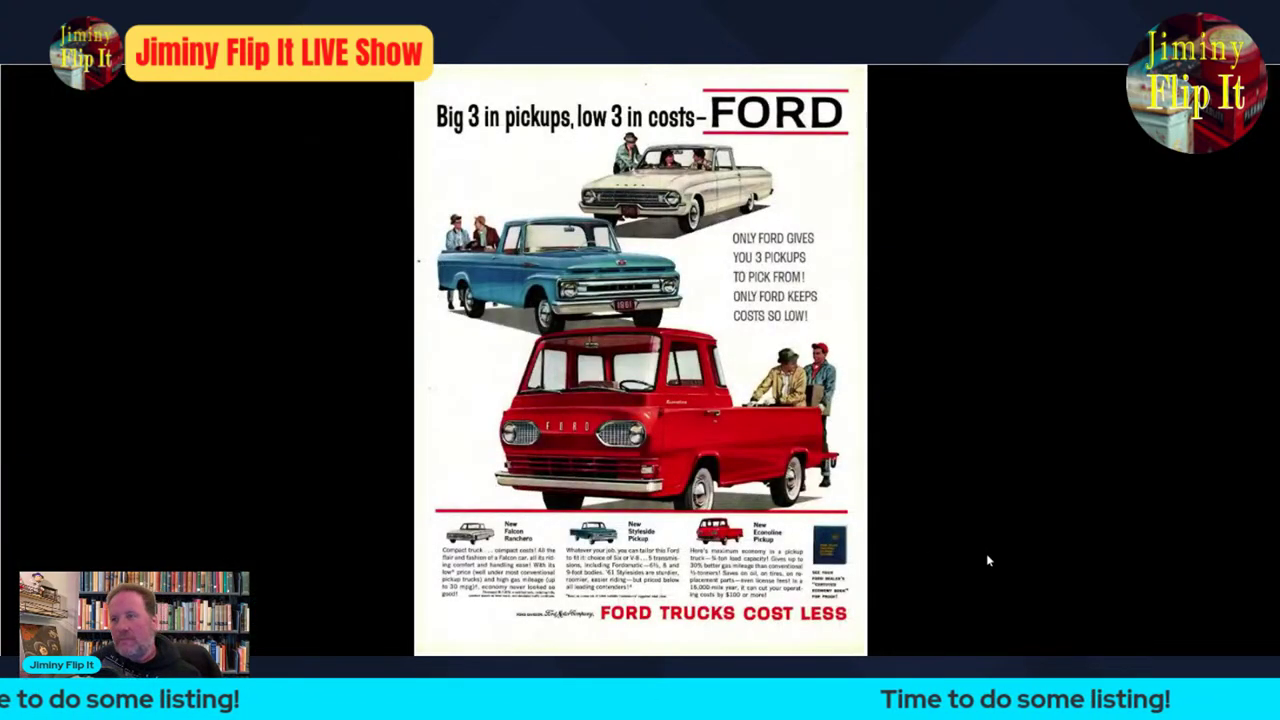
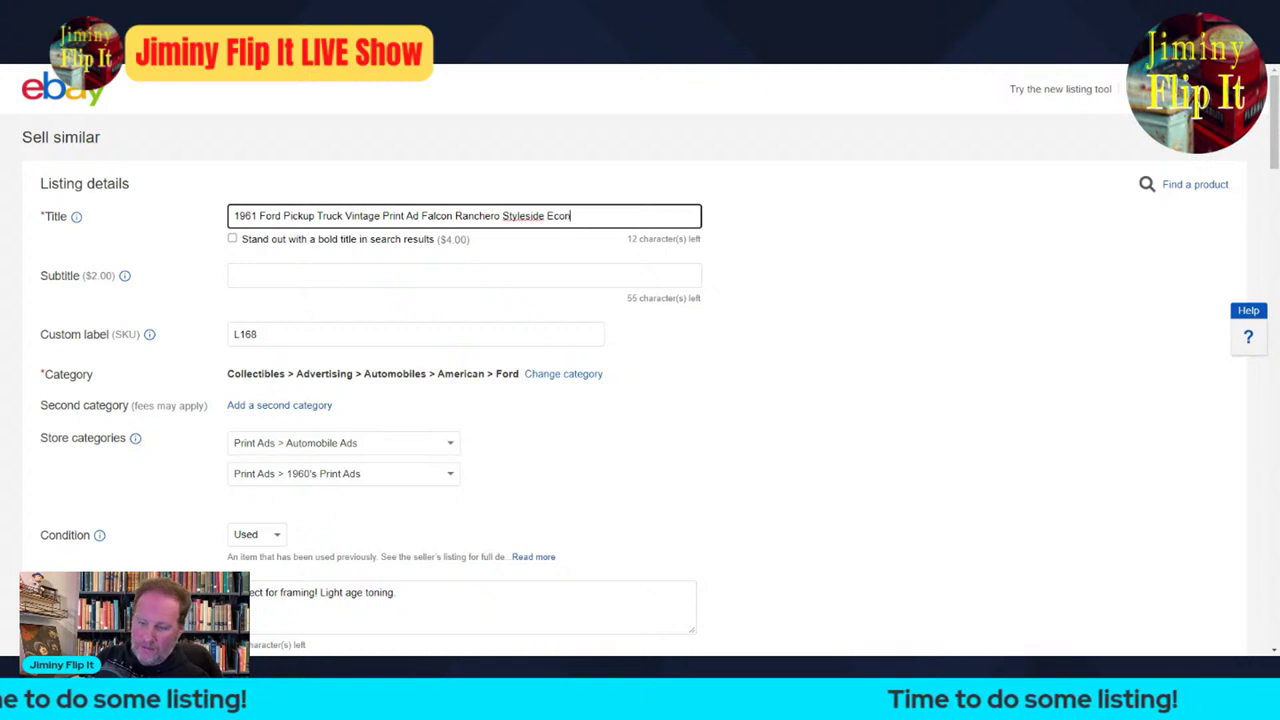
# Finish the Ford title with 'Econoline' and check the main ad photo at full size
pyautogui.write('line')
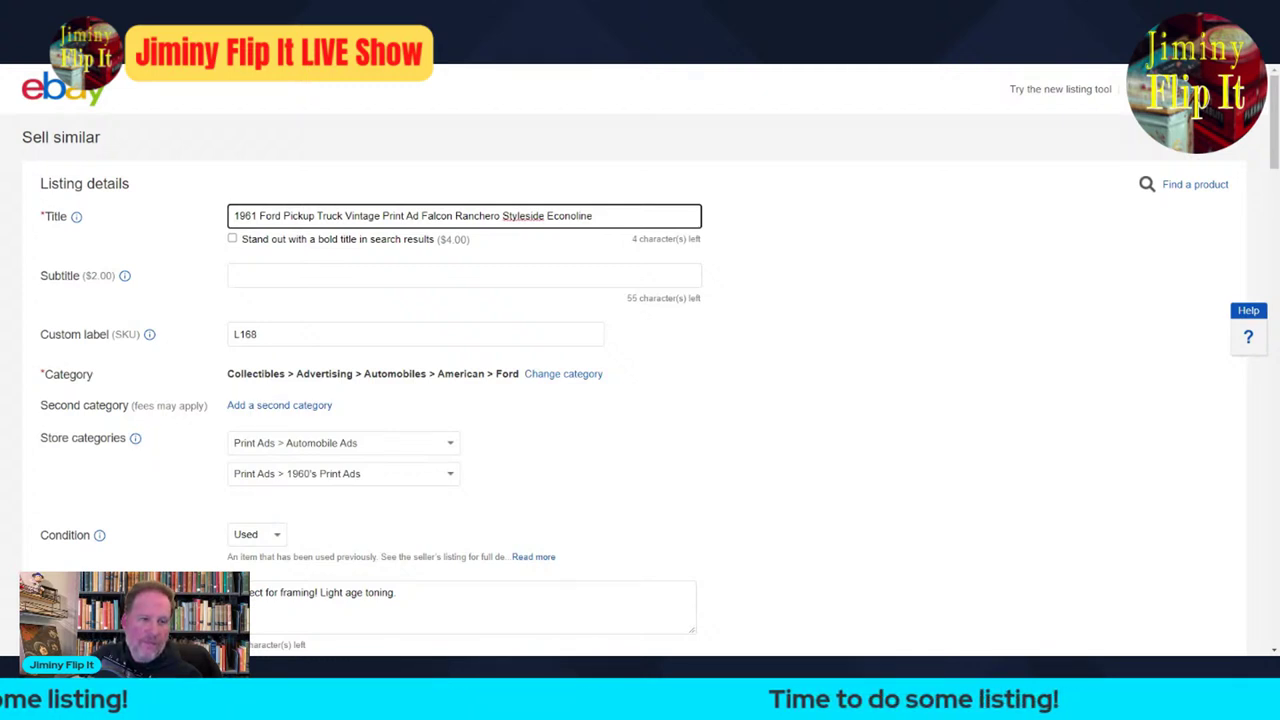
pyautogui.scroll(-3, 900, 485)
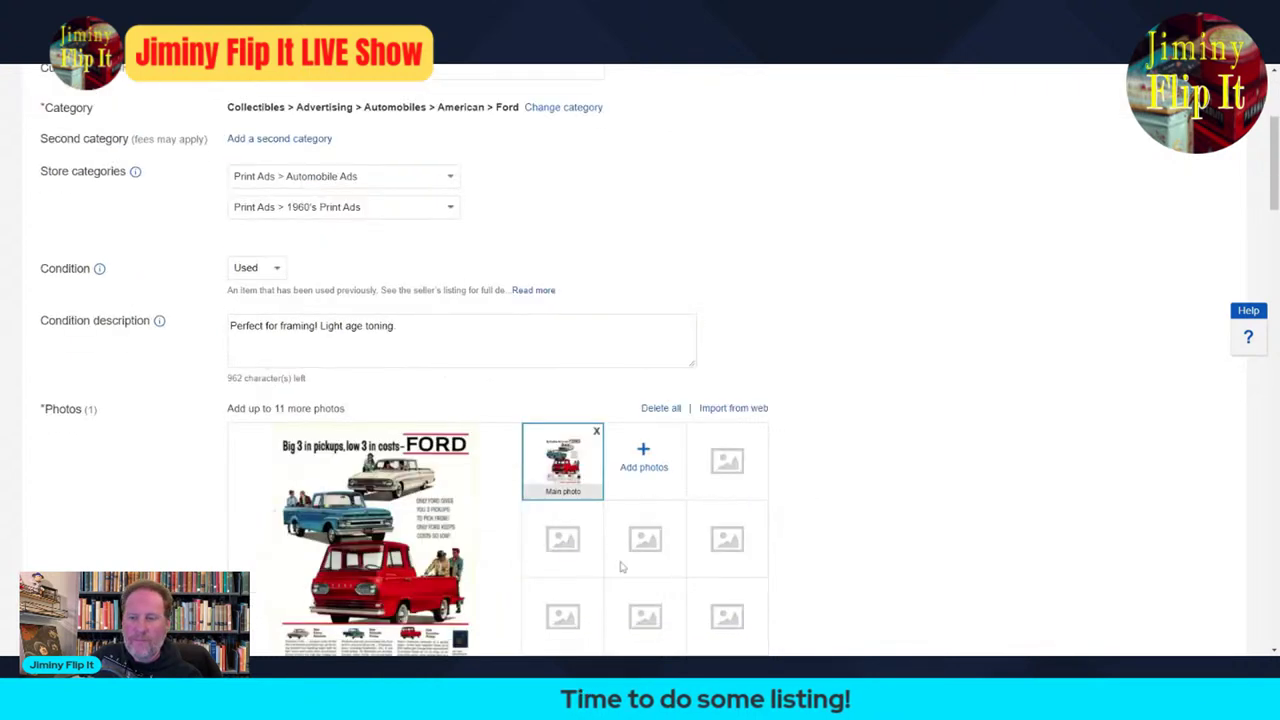
pyautogui.click(386, 540)
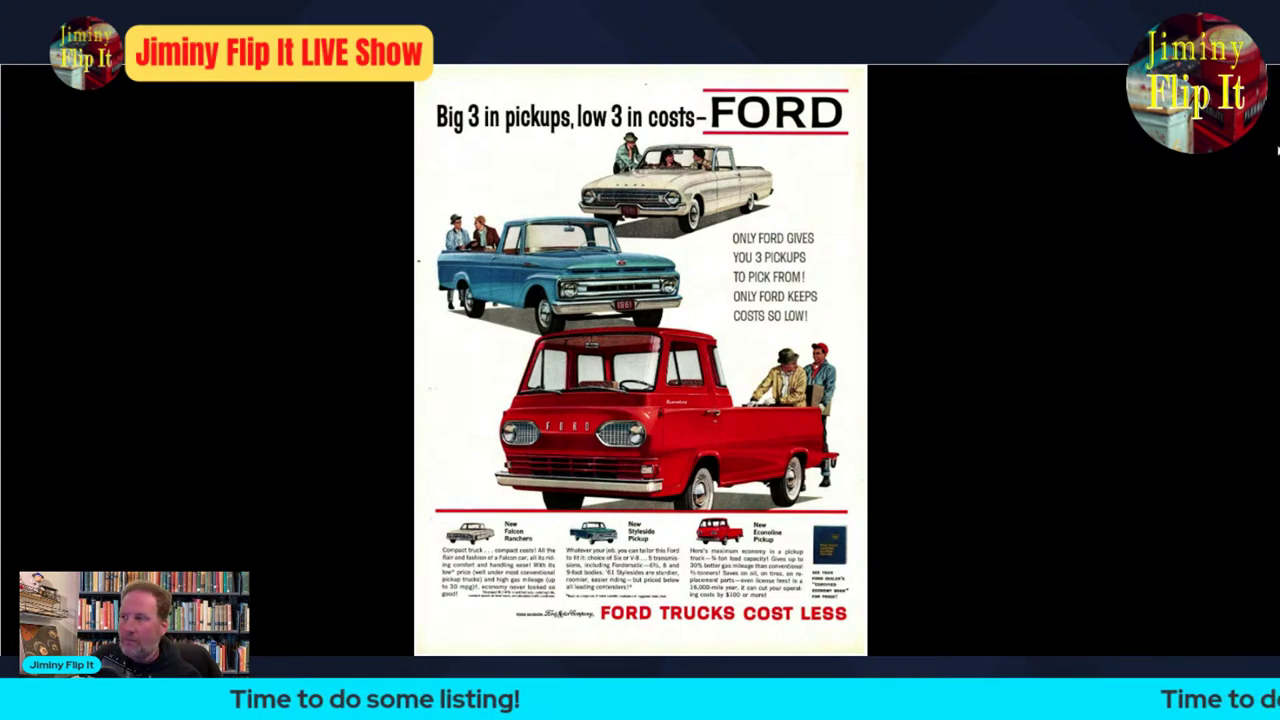
pyautogui.click(1085, 365)
pyautogui.scroll(4, 1070, 378)
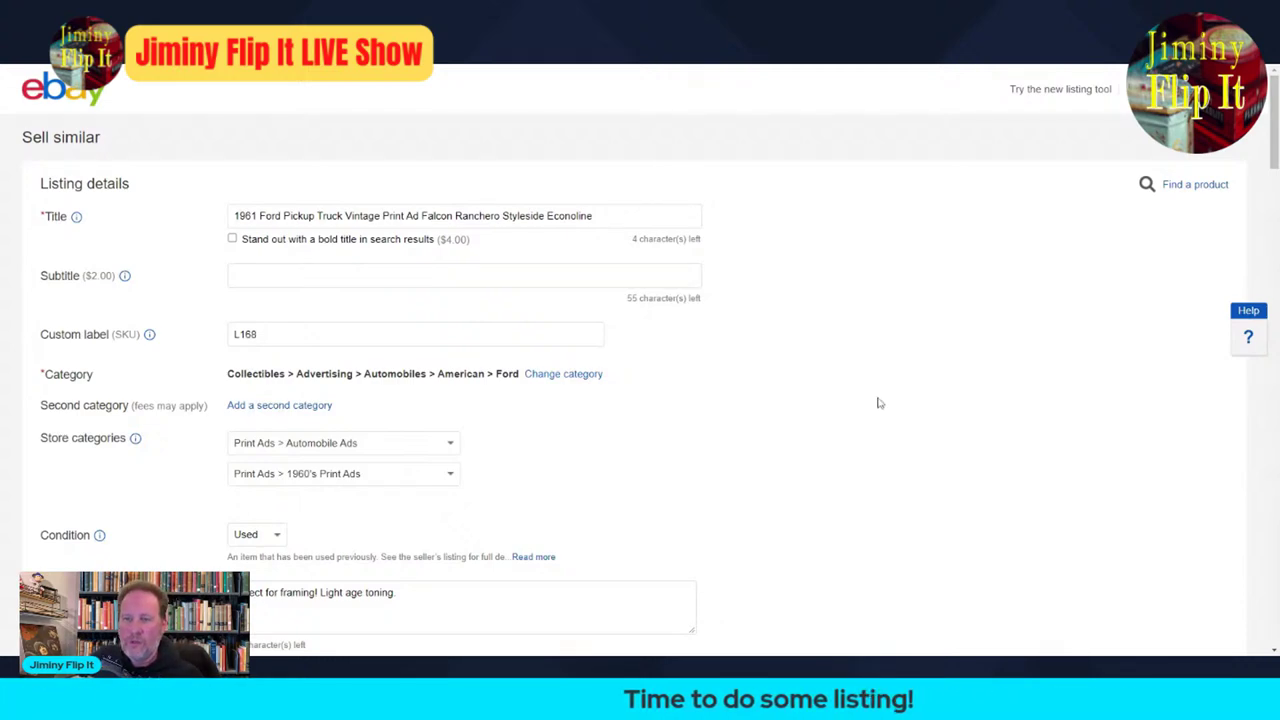
pyautogui.scroll(-5, 880, 405)
pyautogui.scroll(5, 885, 408)
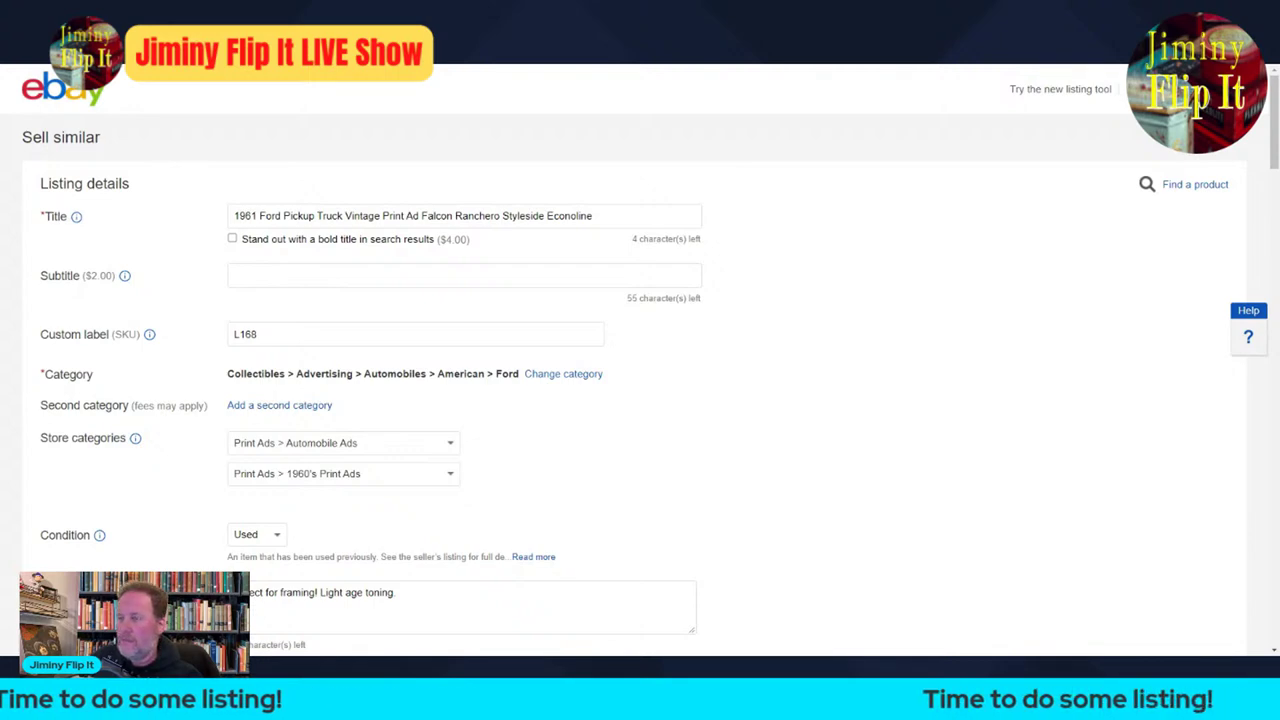
pyautogui.scroll(-3, 964, 469)
pyautogui.scroll(-6, 964, 469)
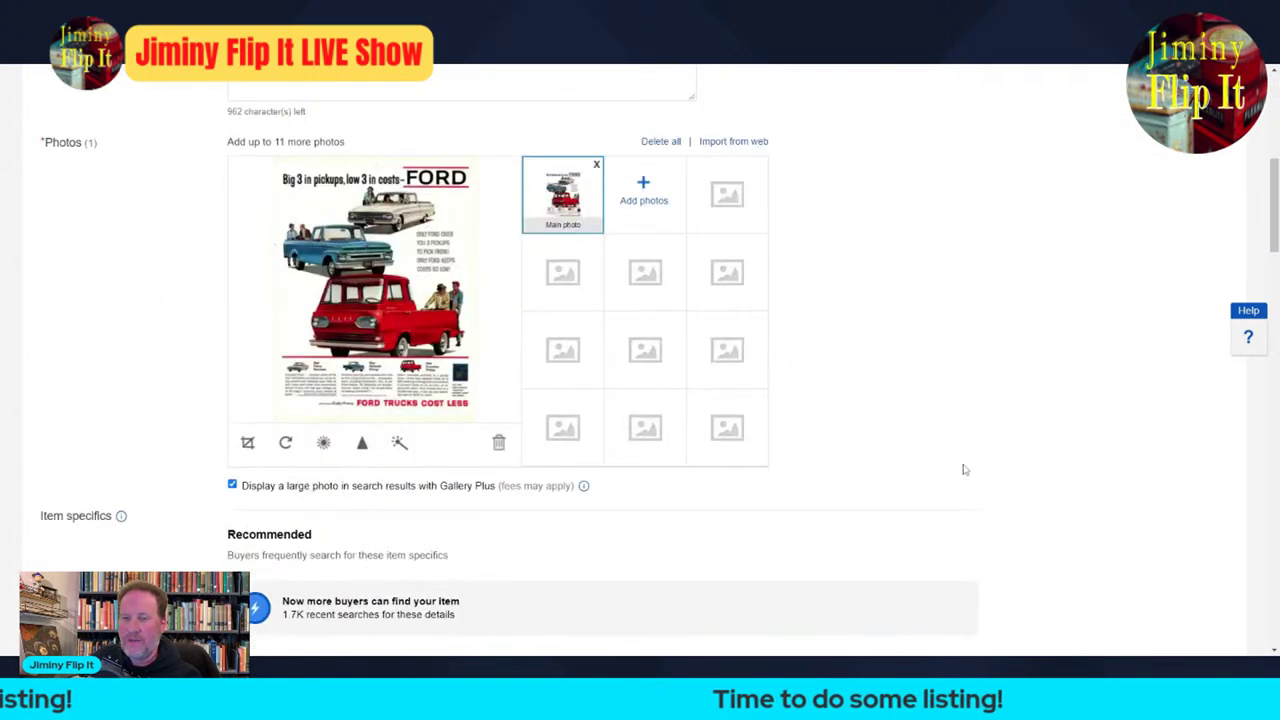
pyautogui.scroll(1, 664, 437)
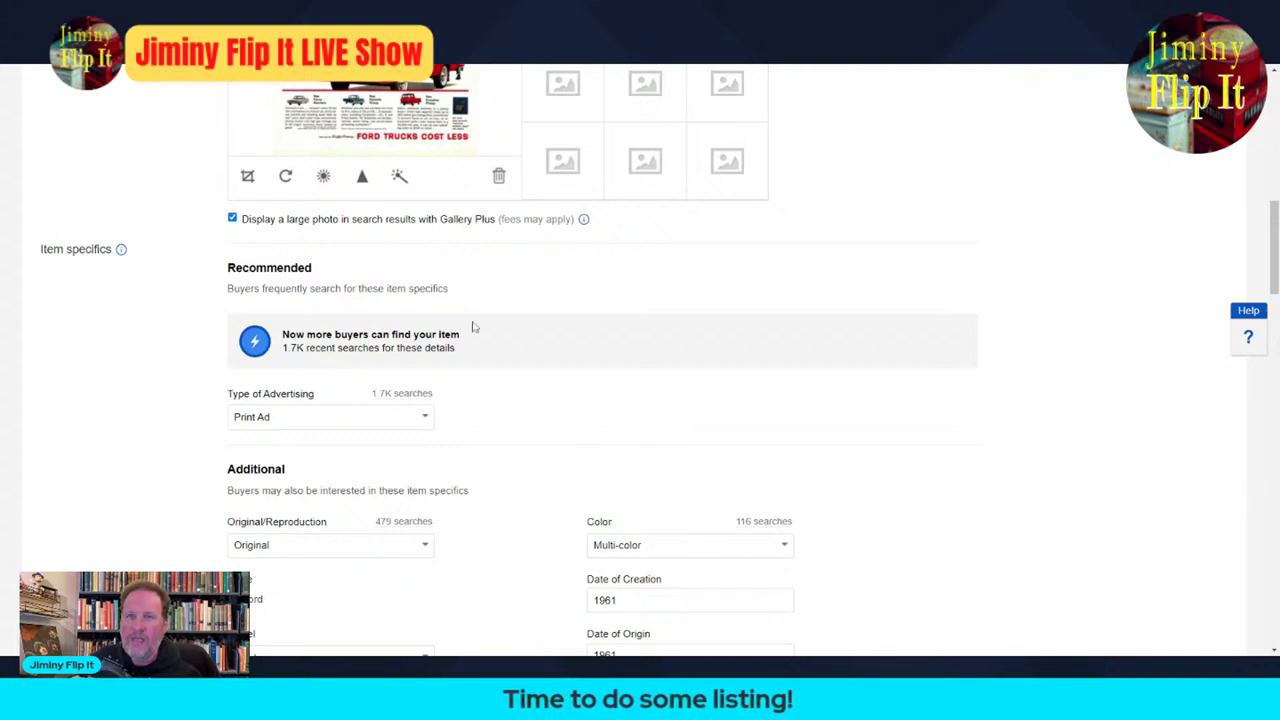
pyautogui.scroll(3, 533, 350)
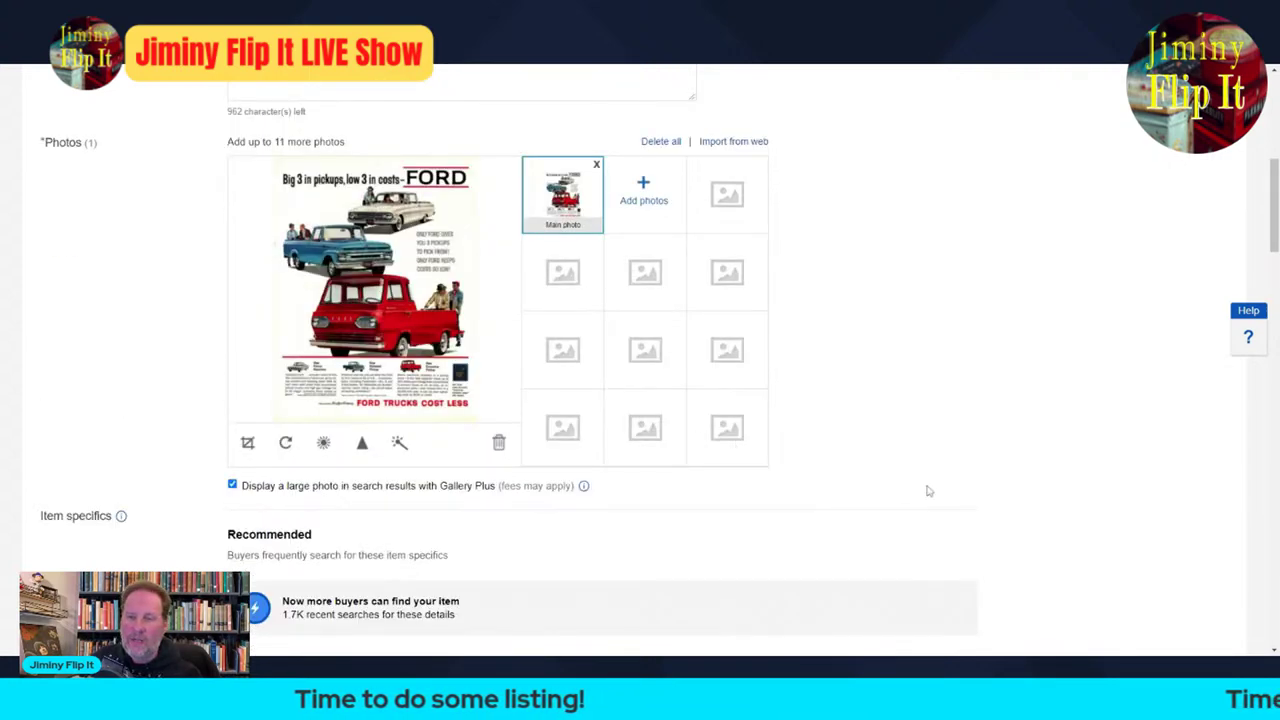
pyautogui.scroll(-3, 928, 491)
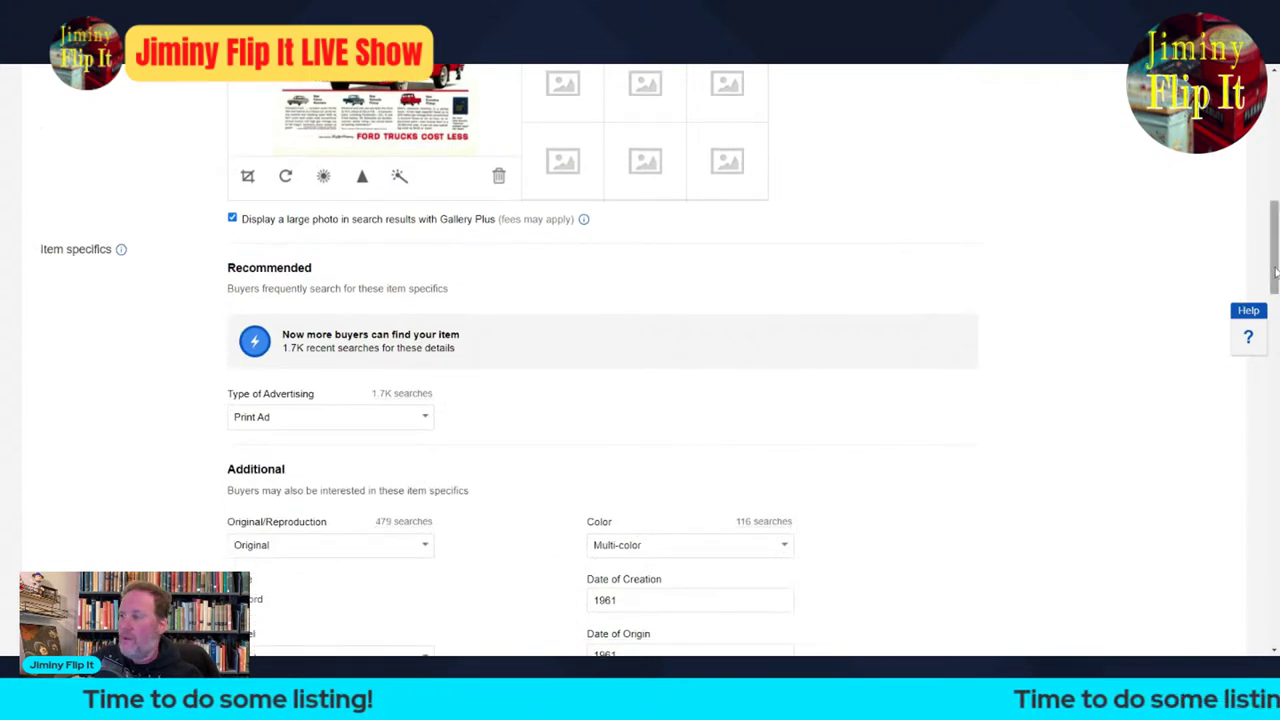
pyautogui.scroll(2, 1275, 270)
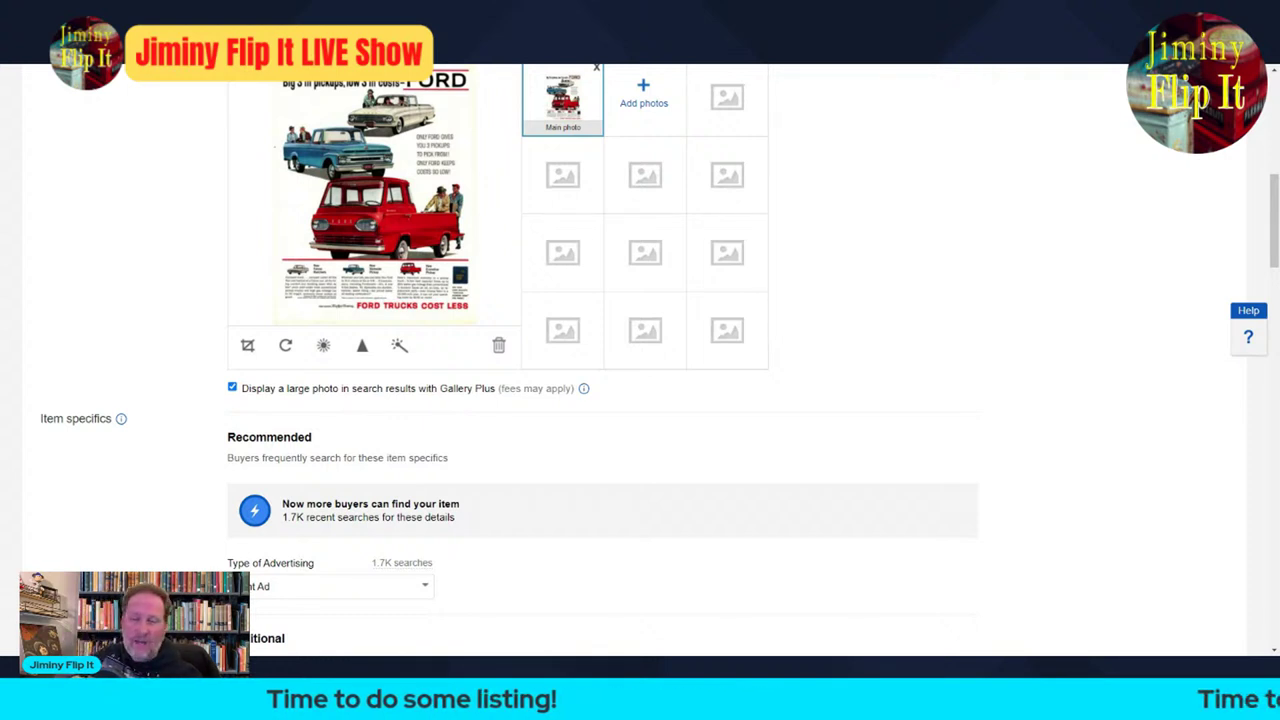
pyautogui.scroll(10, 176, 393)
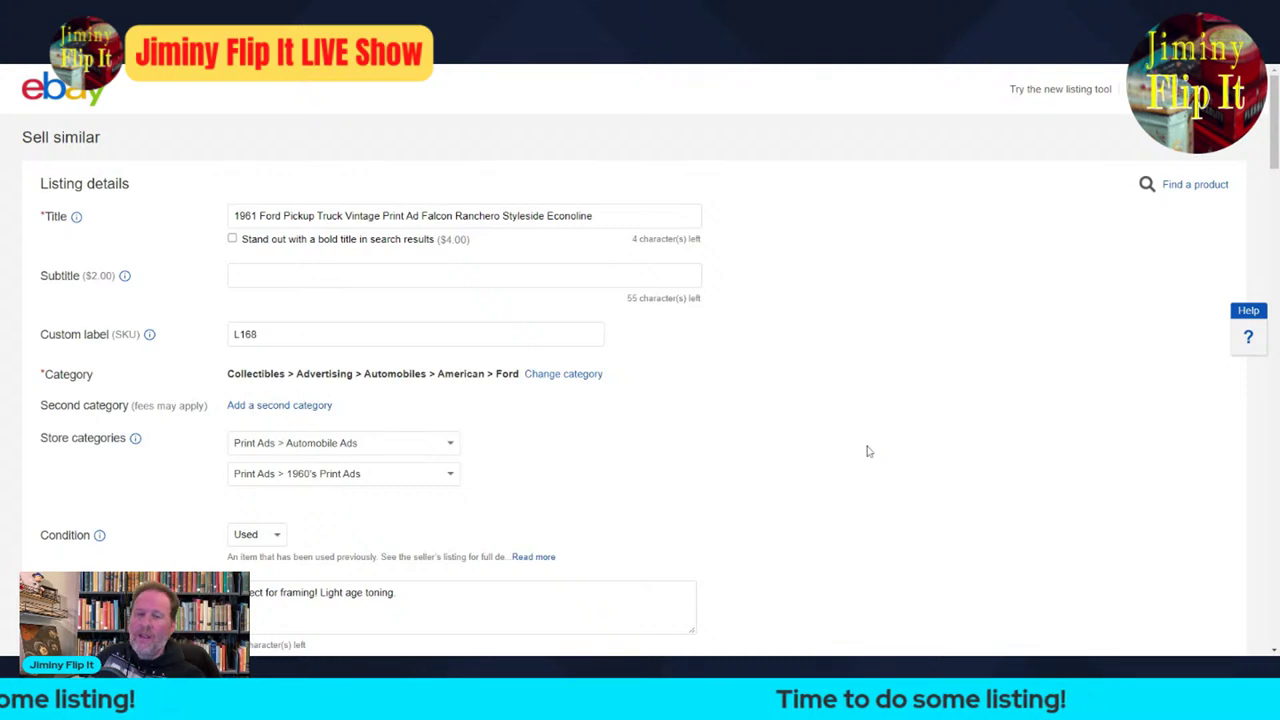
pyautogui.scroll(-5, 868, 451)
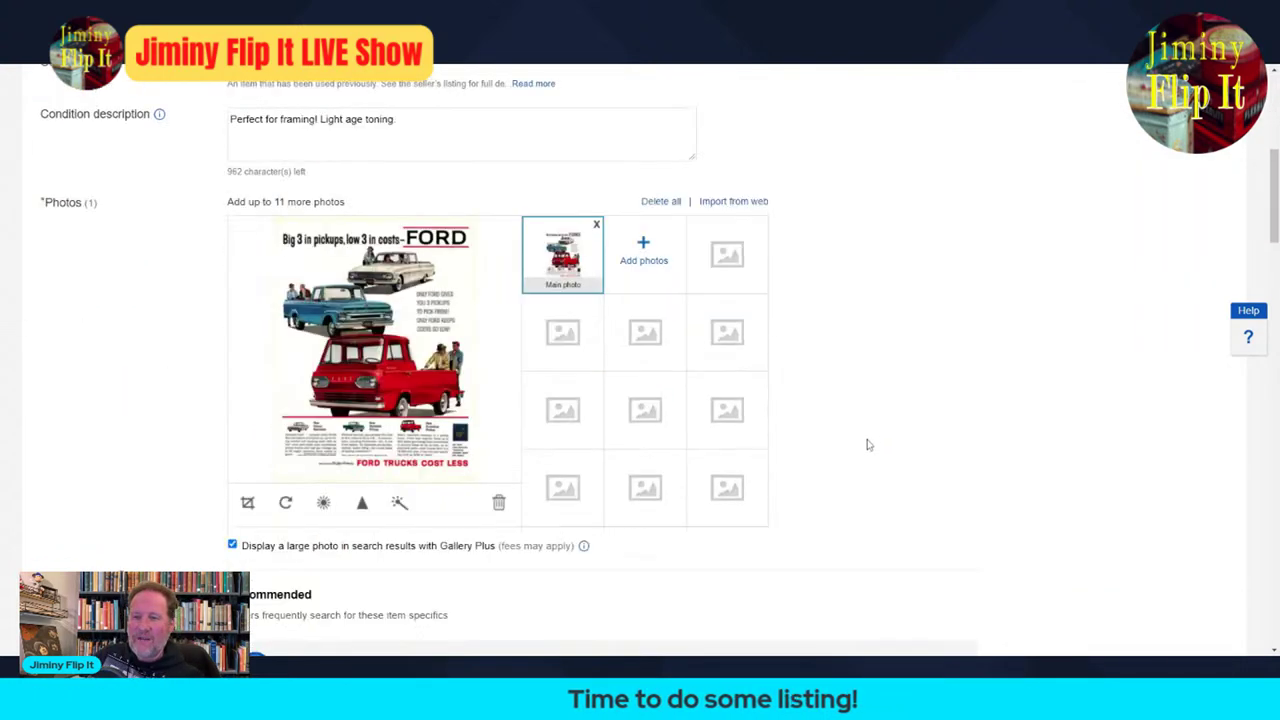
pyautogui.scroll(3, 640, 460)
pyautogui.scroll(-3, 591, 434)
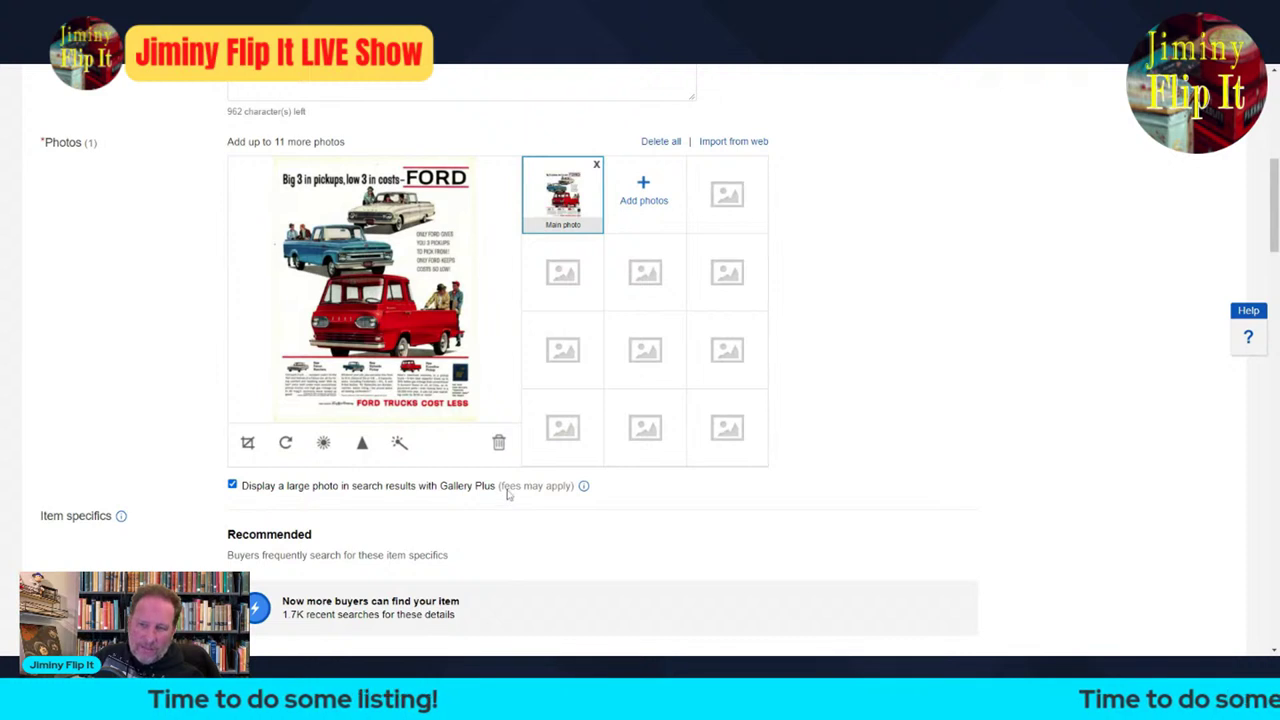
pyautogui.moveTo(500, 487); pyautogui.dragTo(568, 494)
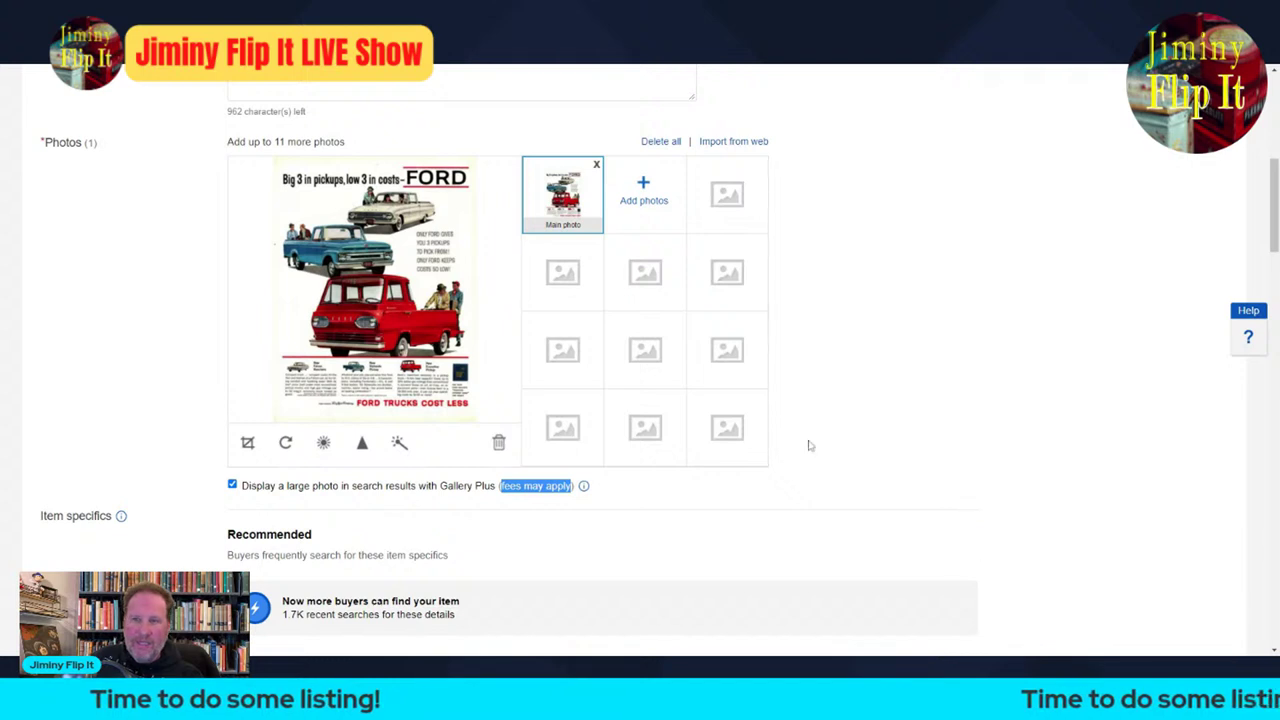
pyautogui.click(373, 290)
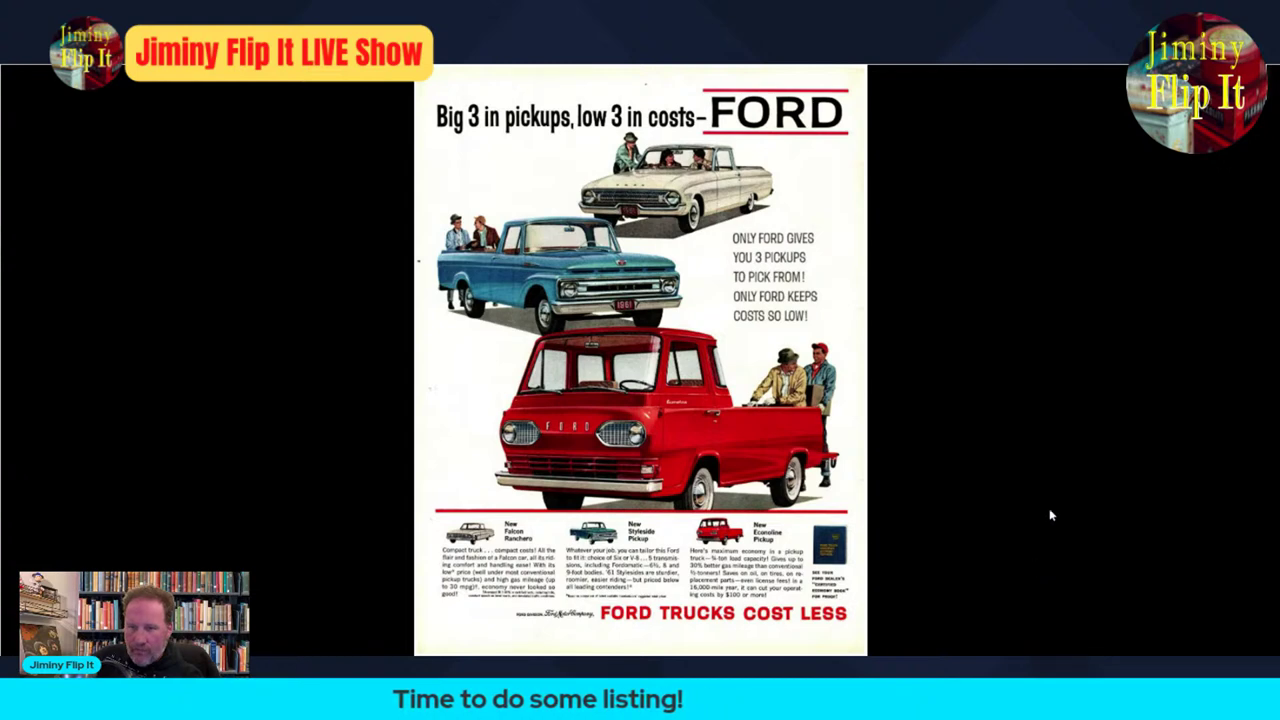
pyautogui.click(995, 405)
pyautogui.scroll(2, 995, 410)
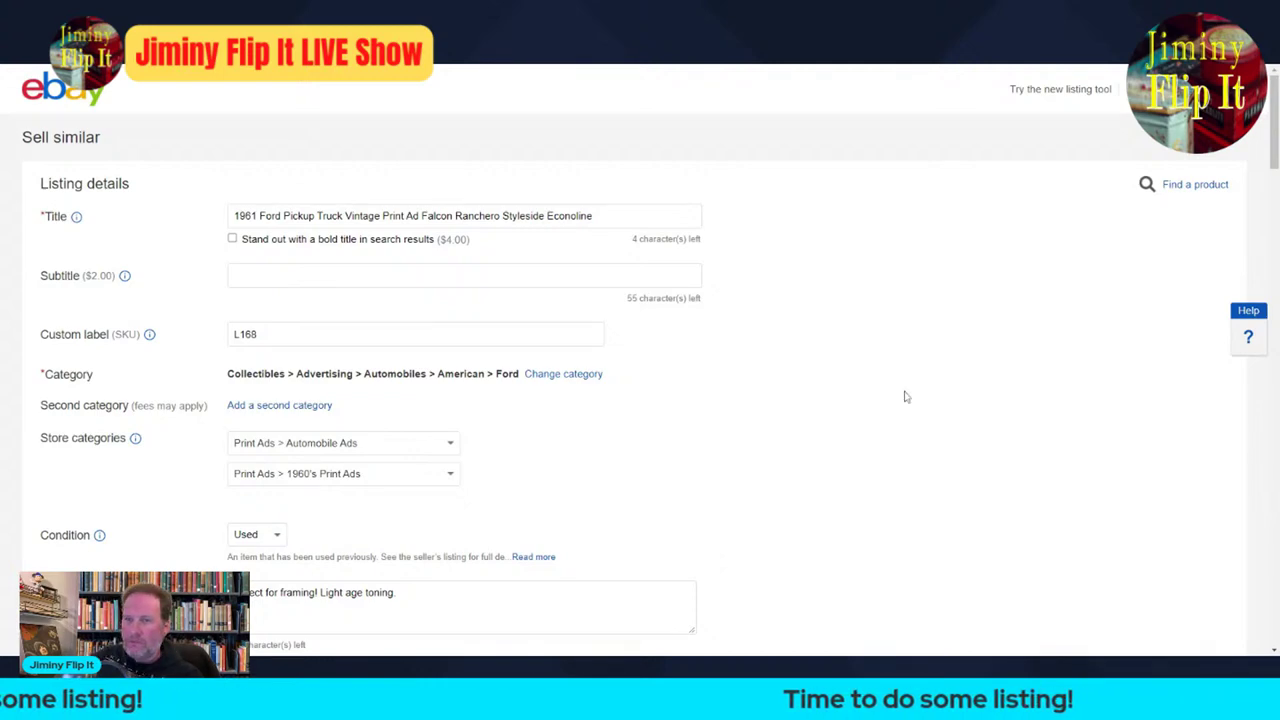
pyautogui.scroll(-20, 905, 397)
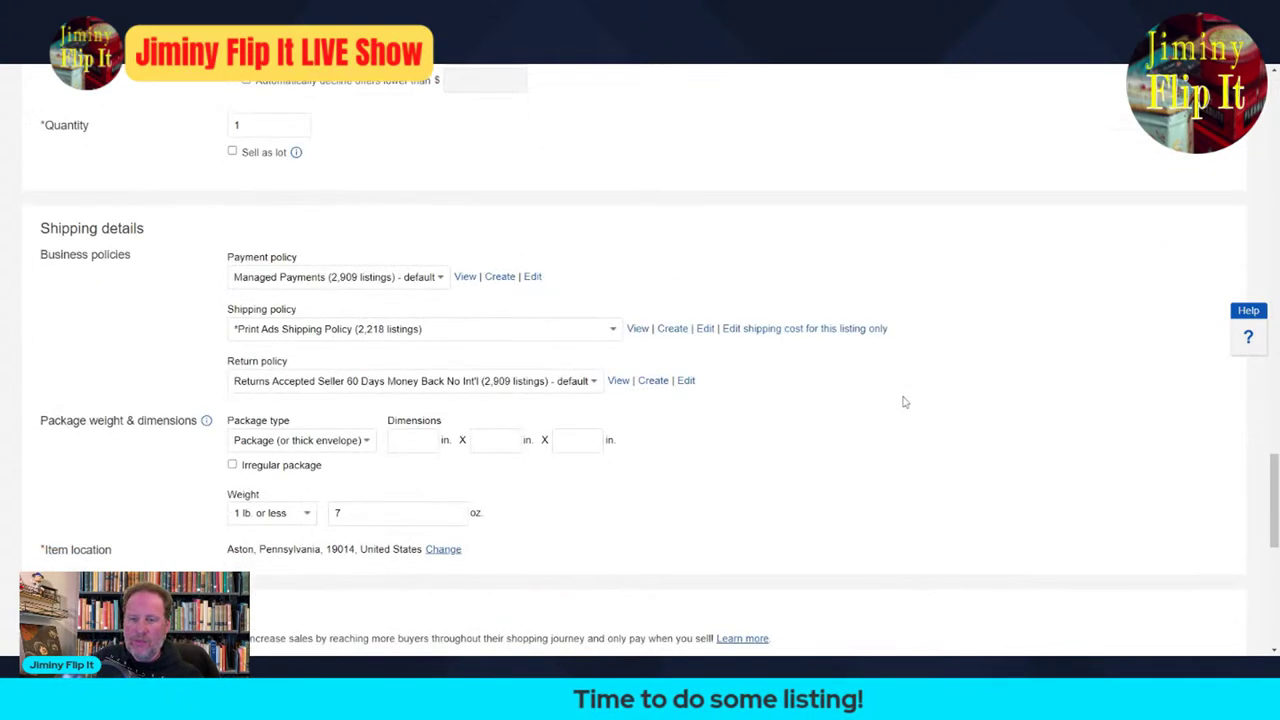
# Submit the 1961 Ford pickup listing and choose Create similar from the success dialog
pyautogui.scroll(-10, 905, 402)
pyautogui.press('Return')
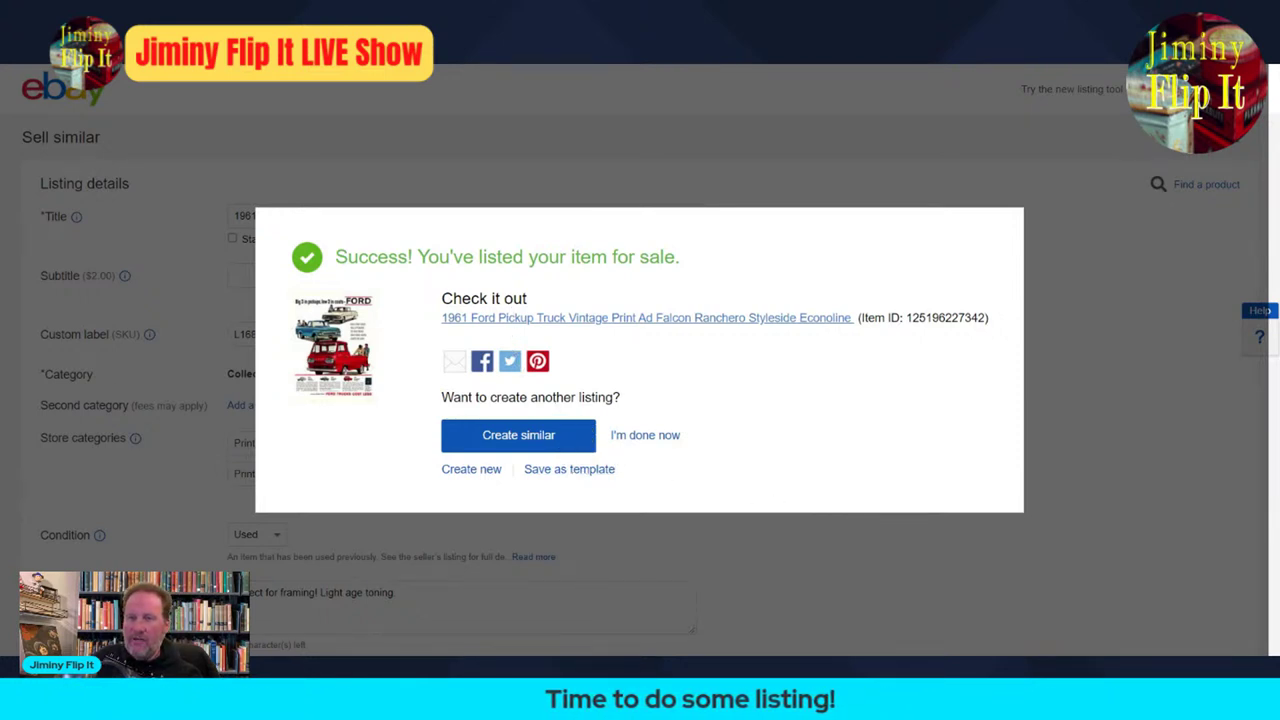
pyautogui.click(518, 435)
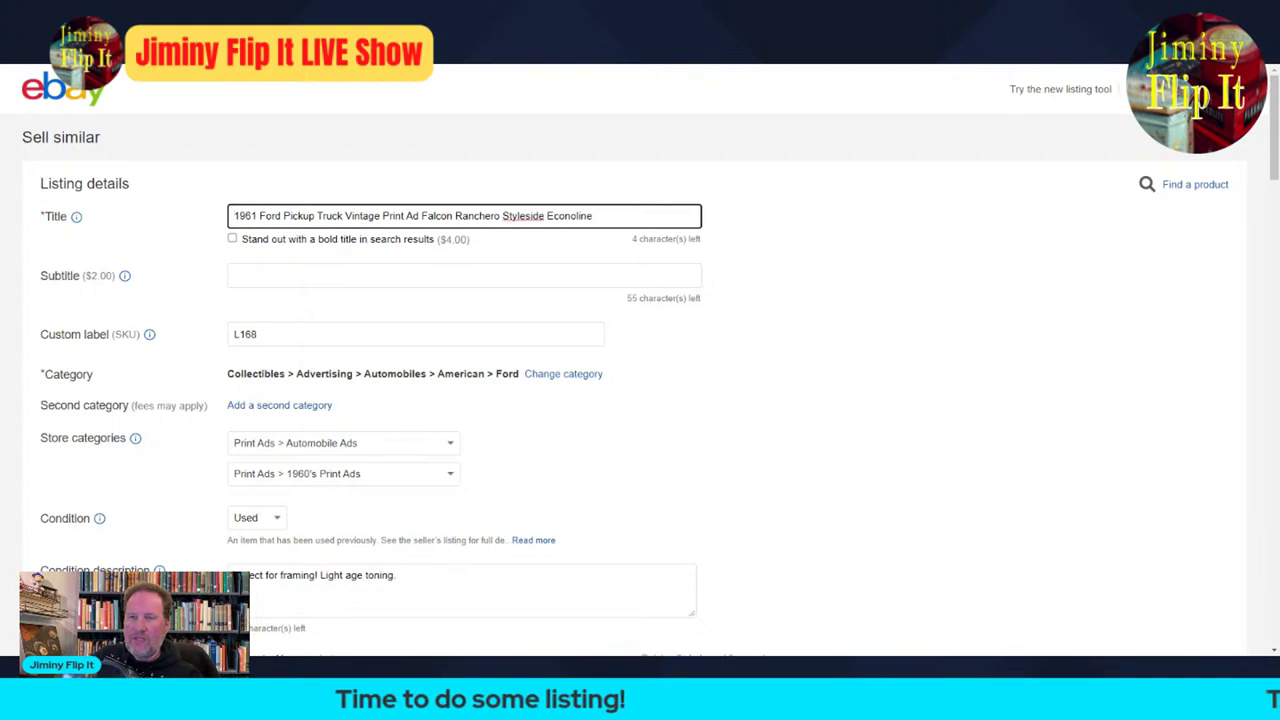
pyautogui.moveTo(600, 216); pyautogui.dragTo(420, 216)
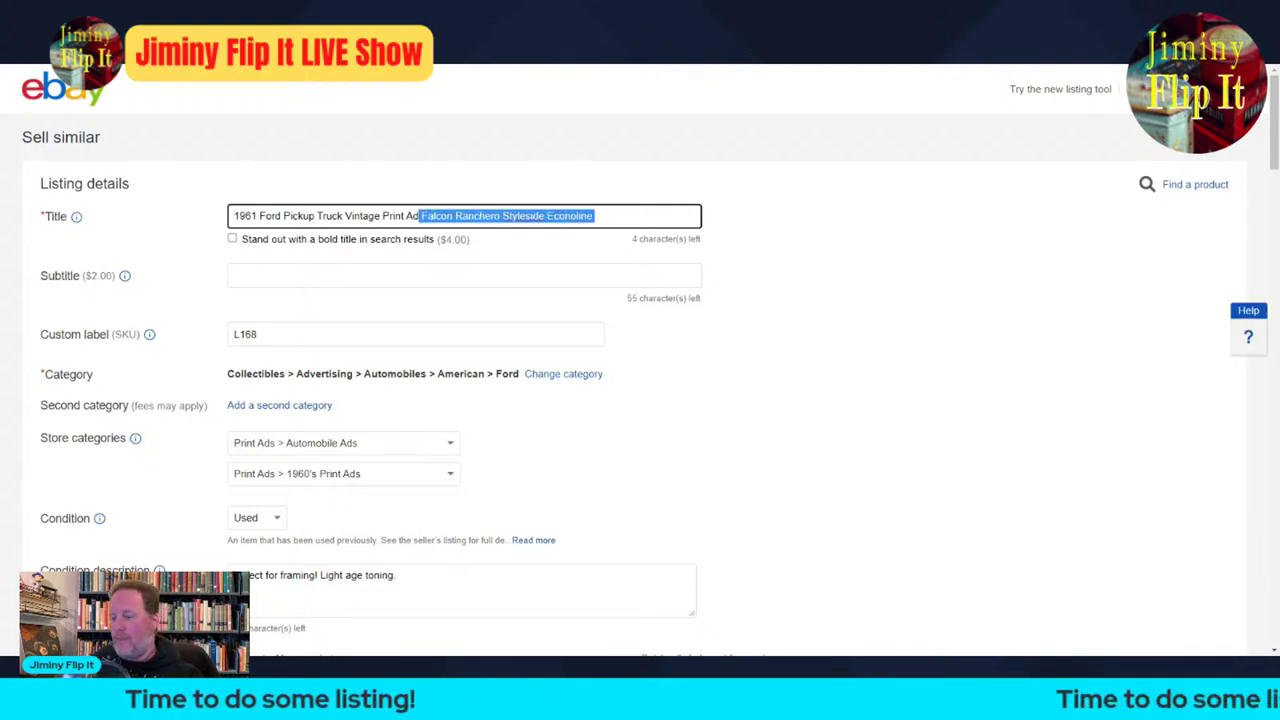
pyautogui.press('BackSpace')
pyautogui.moveTo(345, 216); pyautogui.dragTo(256, 216)
pyautogui.press('BackSpace')
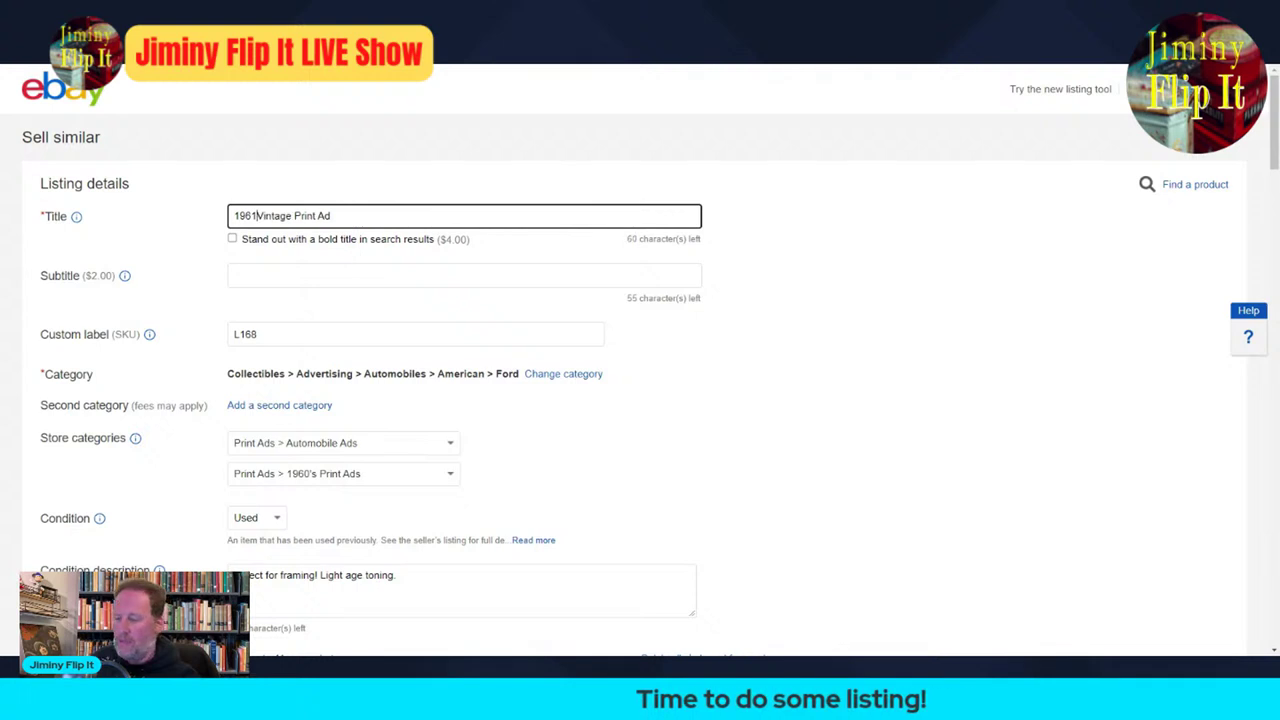
pyautogui.scroll(-3, 723, 440)
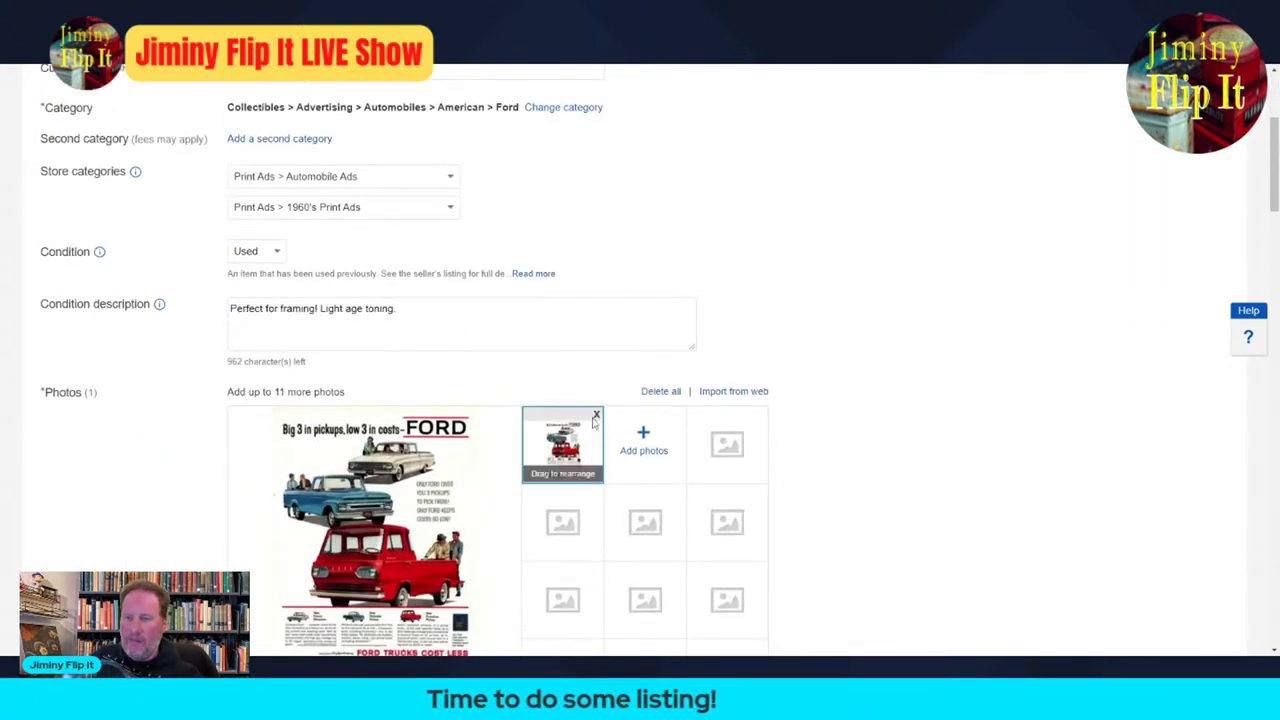
pyautogui.click(596, 414)
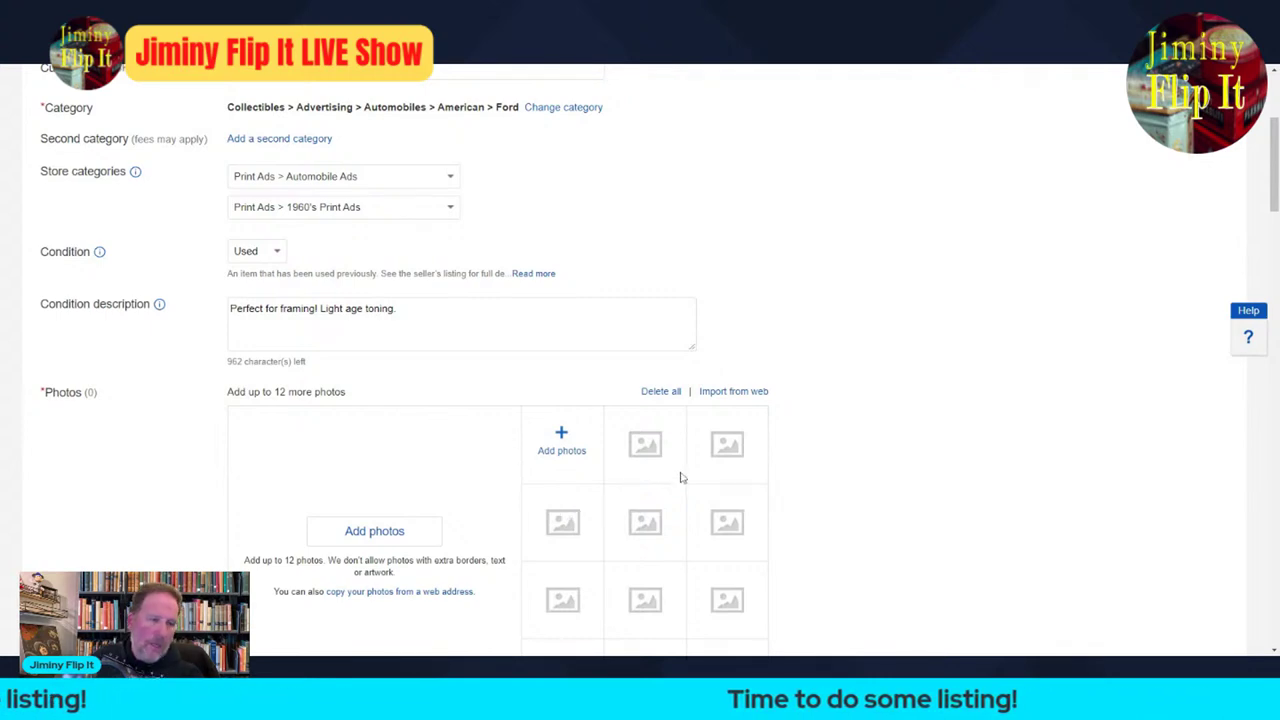
pyautogui.scroll(-10, 886, 503)
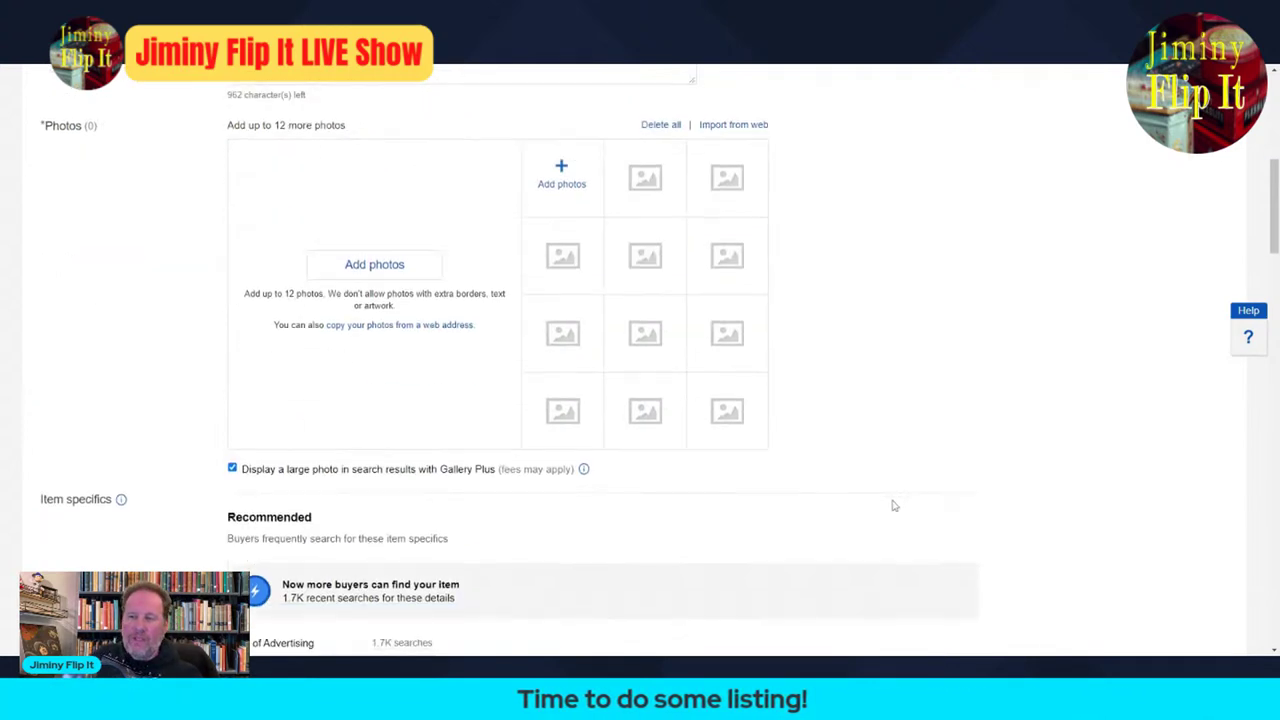
pyautogui.scroll(-15, 898, 510)
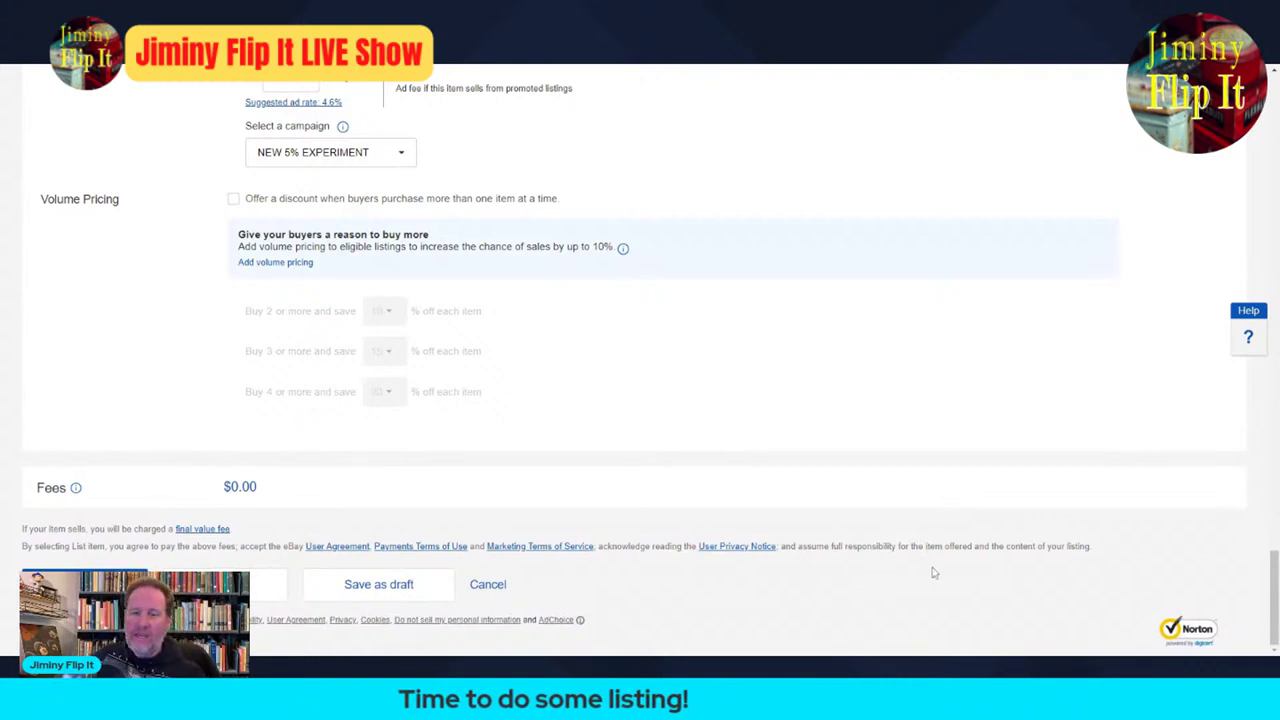
pyautogui.scroll(3, 893, 546)
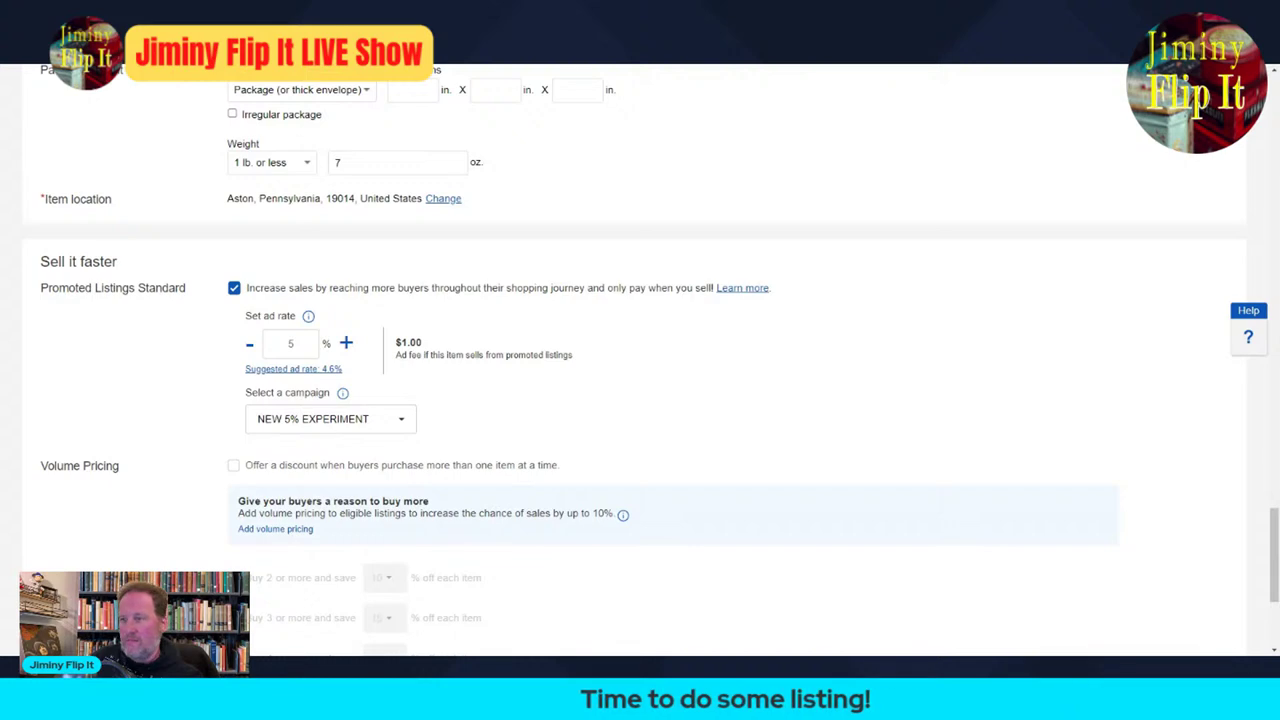
pyautogui.scroll(-3, 1179, 610)
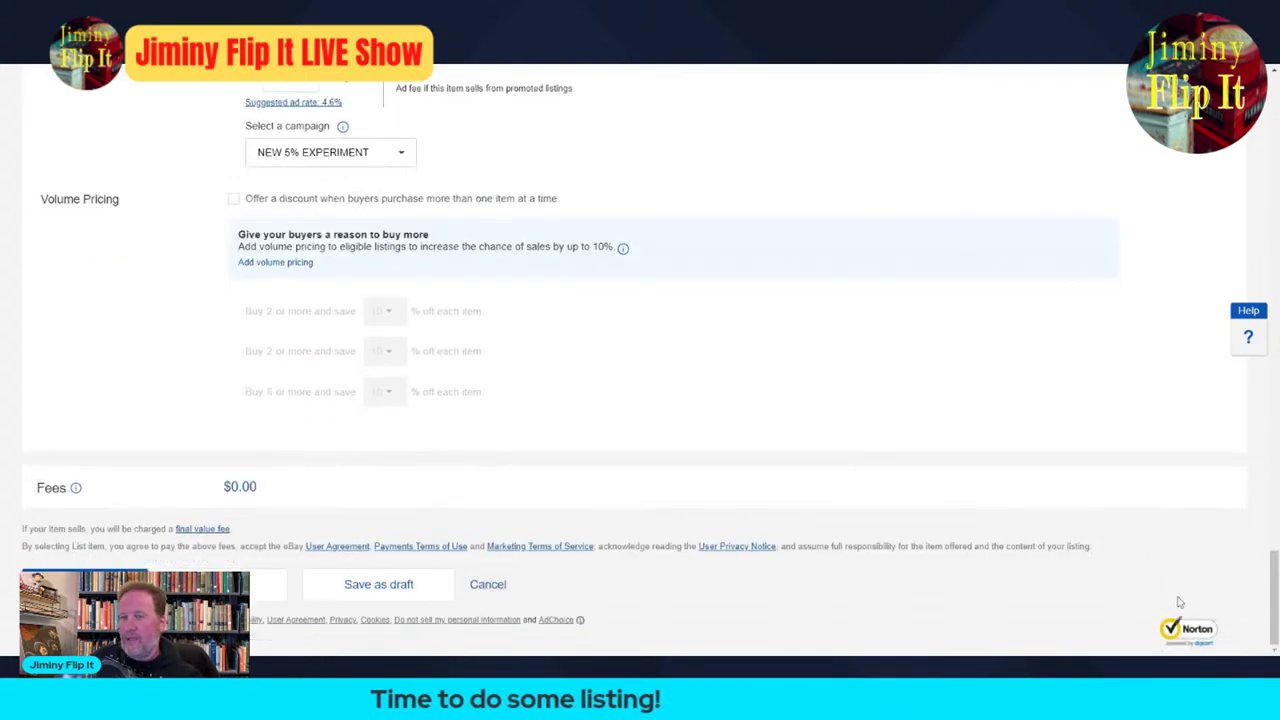
pyautogui.scroll(3, 973, 527)
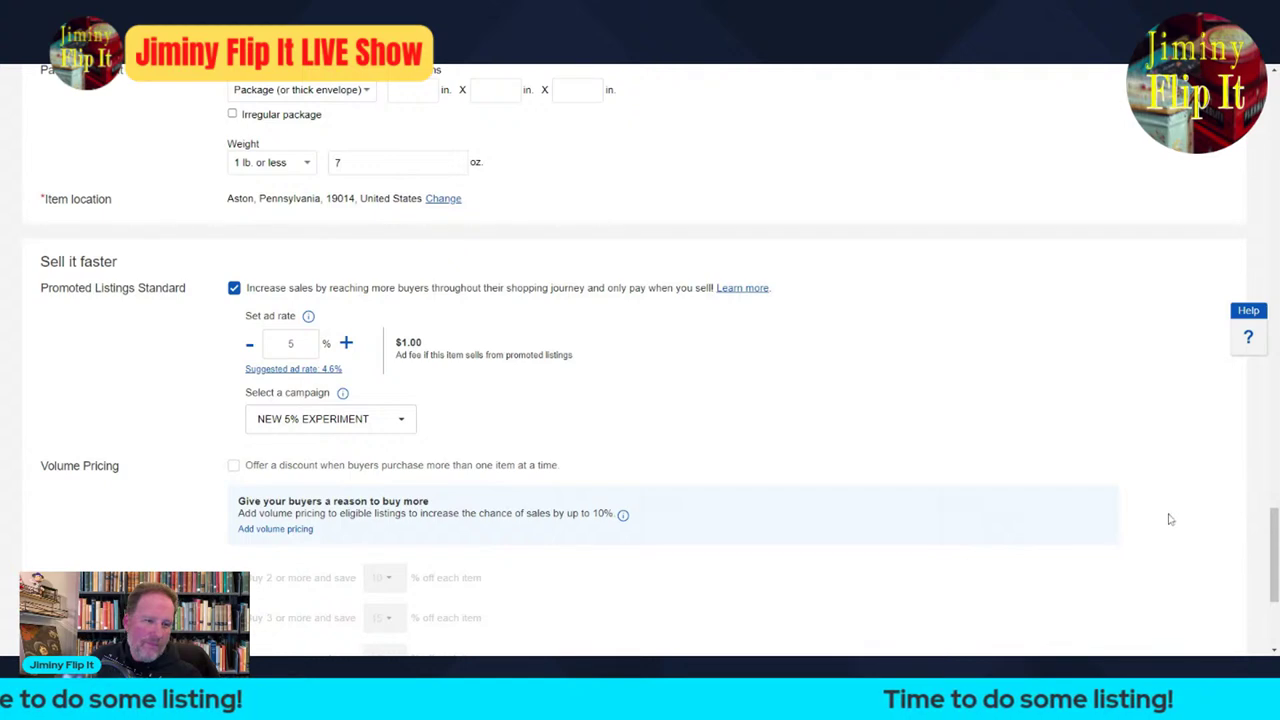
pyautogui.scroll(20, 1150, 520)
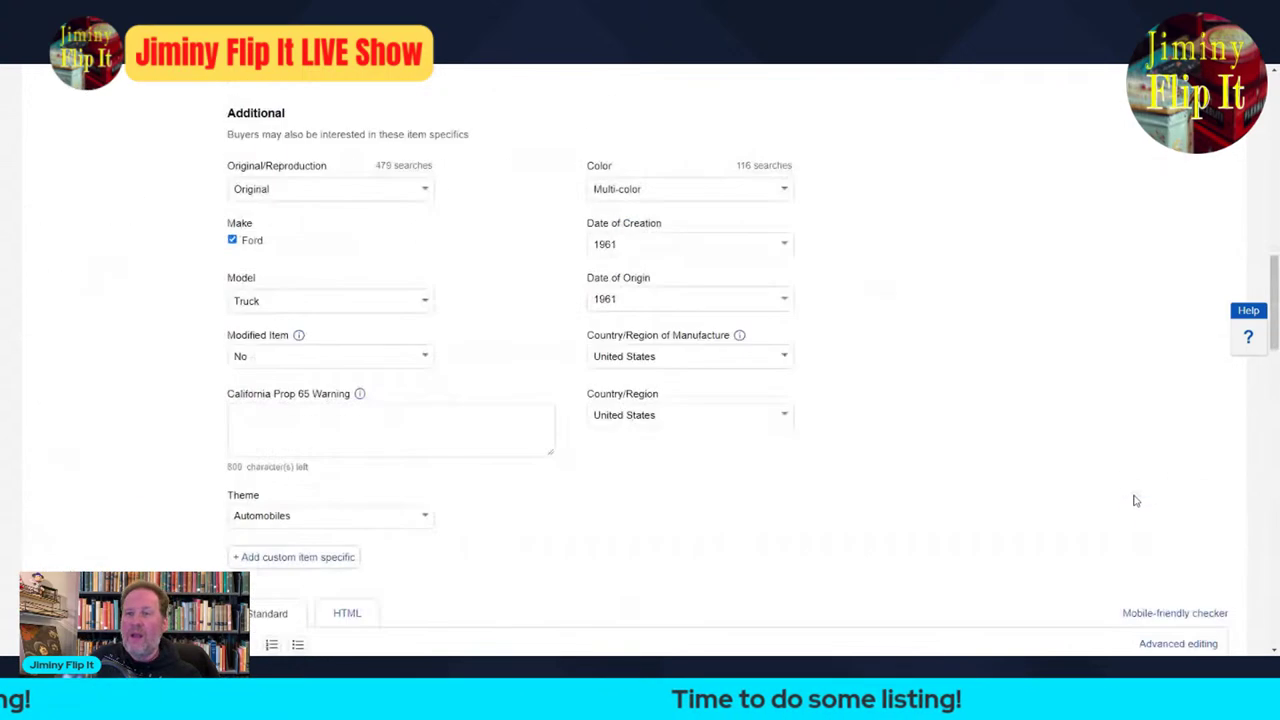
pyautogui.scroll(-8, 1135, 500)
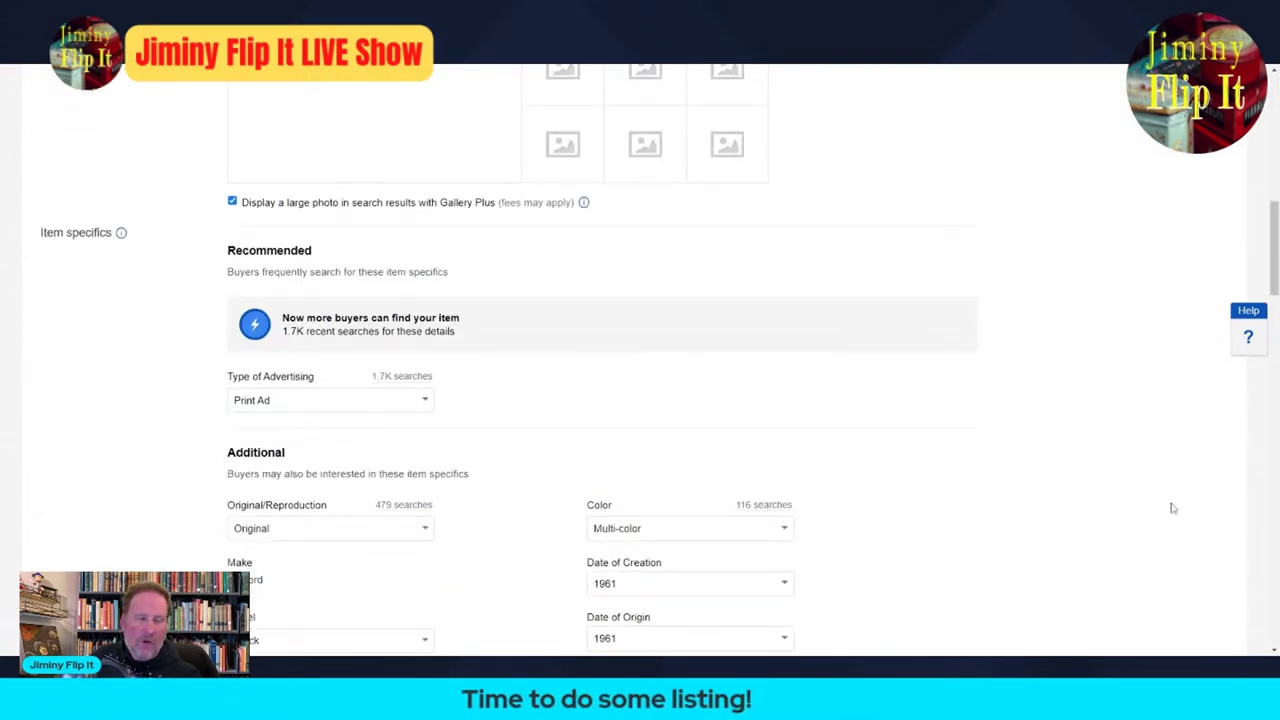
pyautogui.scroll(-5, 1201, 506)
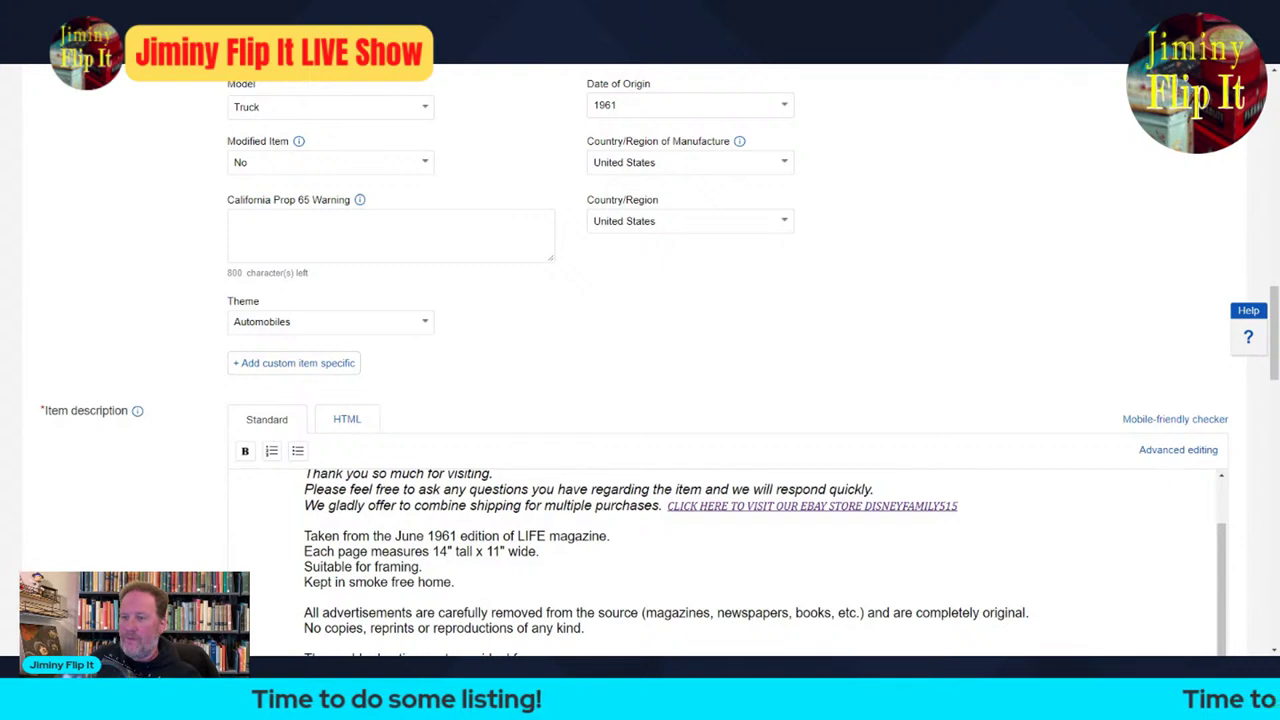
pyautogui.scroll(1, 760, 560)
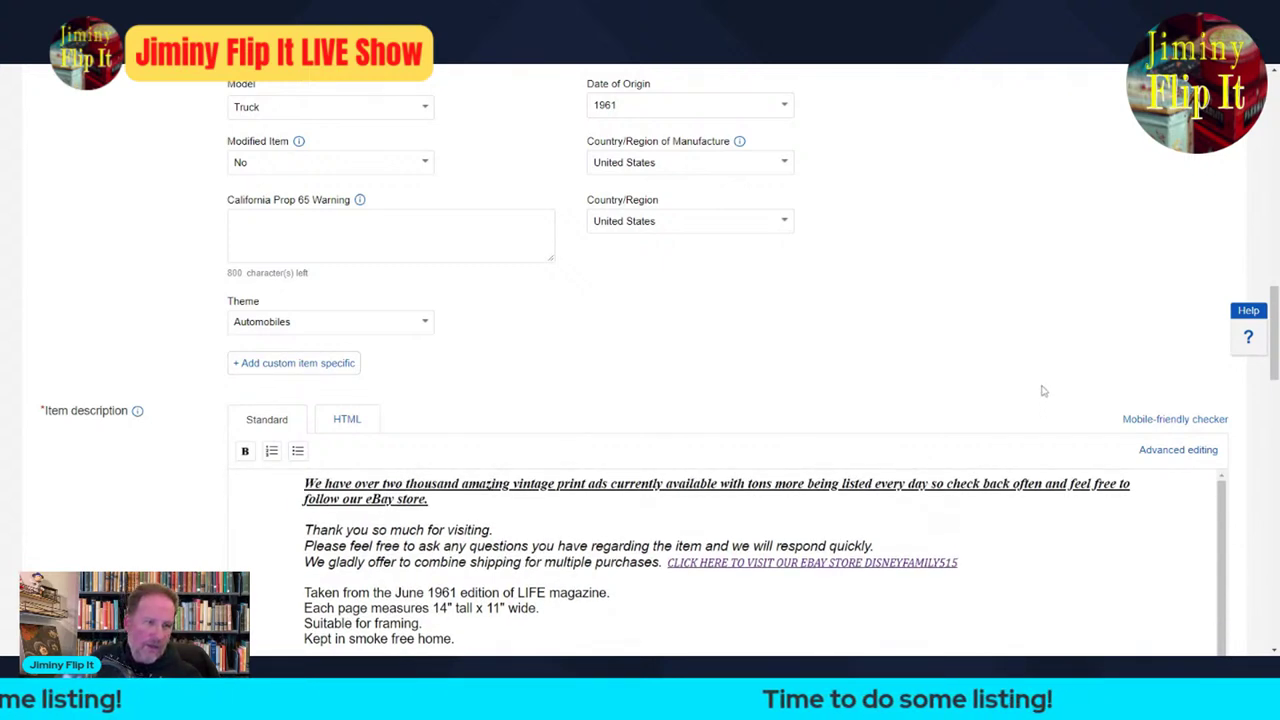
pyautogui.scroll(3, 1061, 444)
pyautogui.scroll(6, 1061, 444)
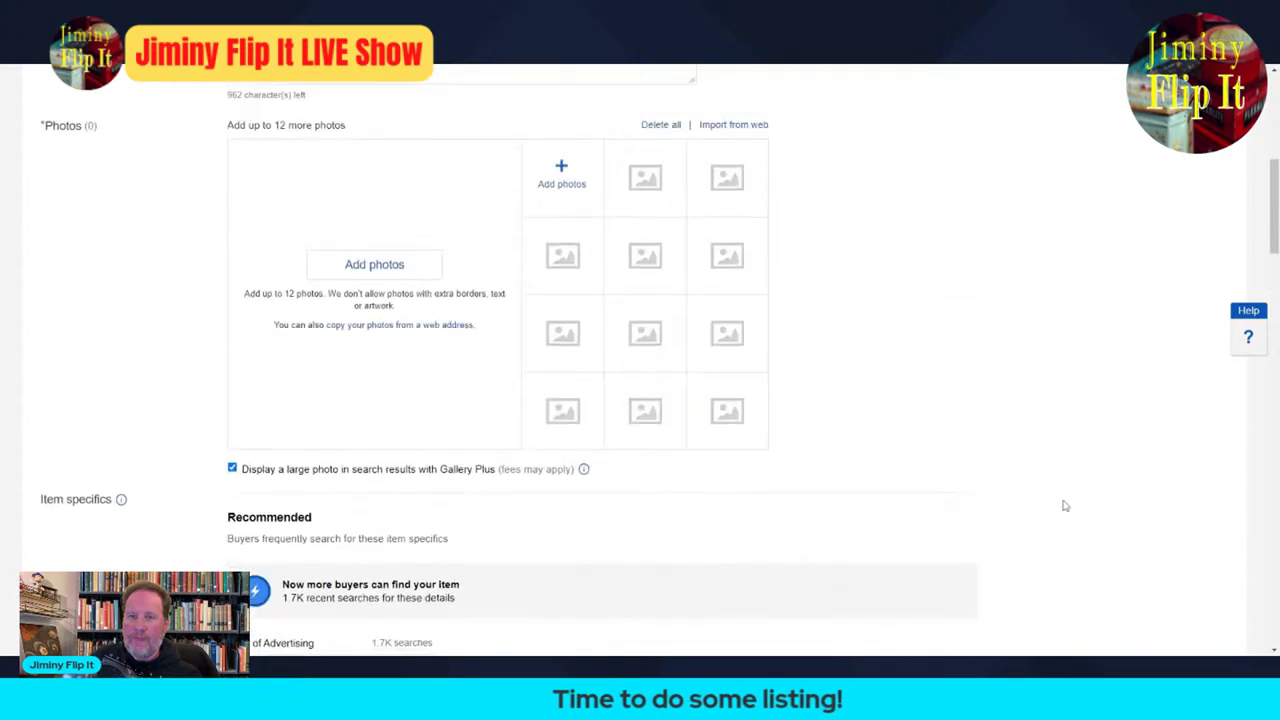
pyautogui.scroll(5, 1065, 507)
pyautogui.scroll(-3, 1063, 506)
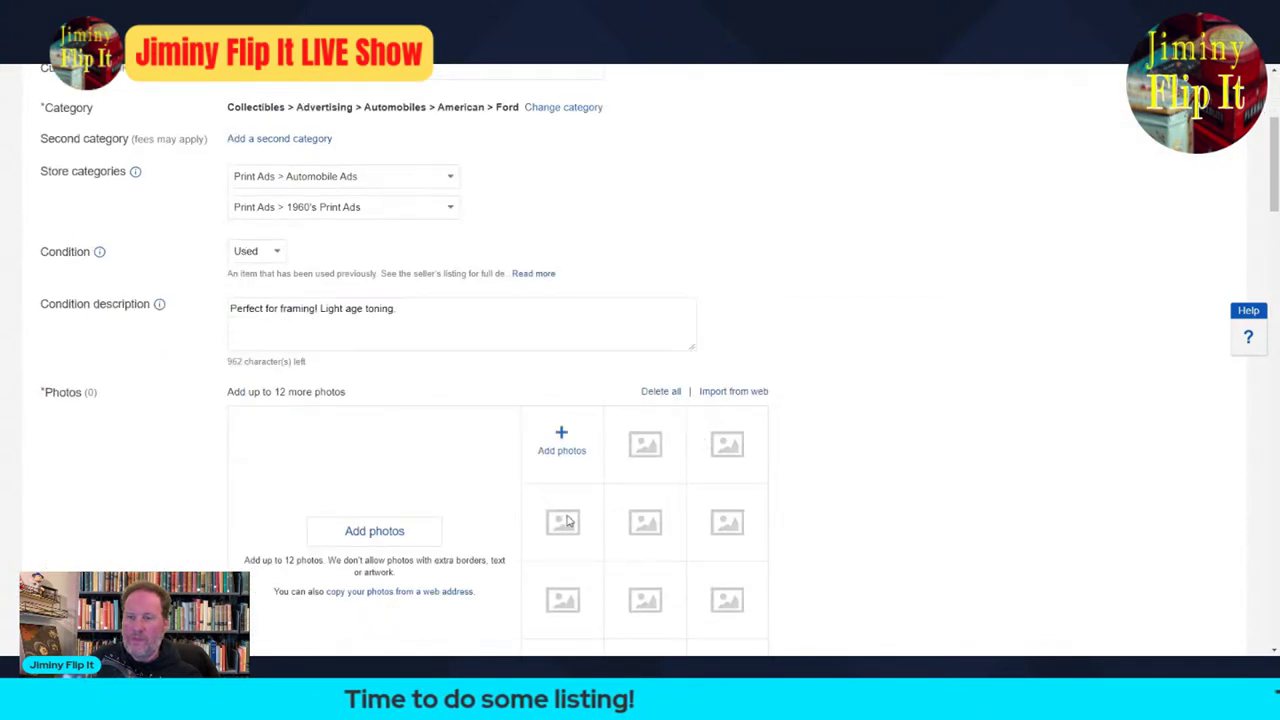
# Upload the Chrysler Corporation print ad image as the listing's main photo
pyautogui.click(428, 540)
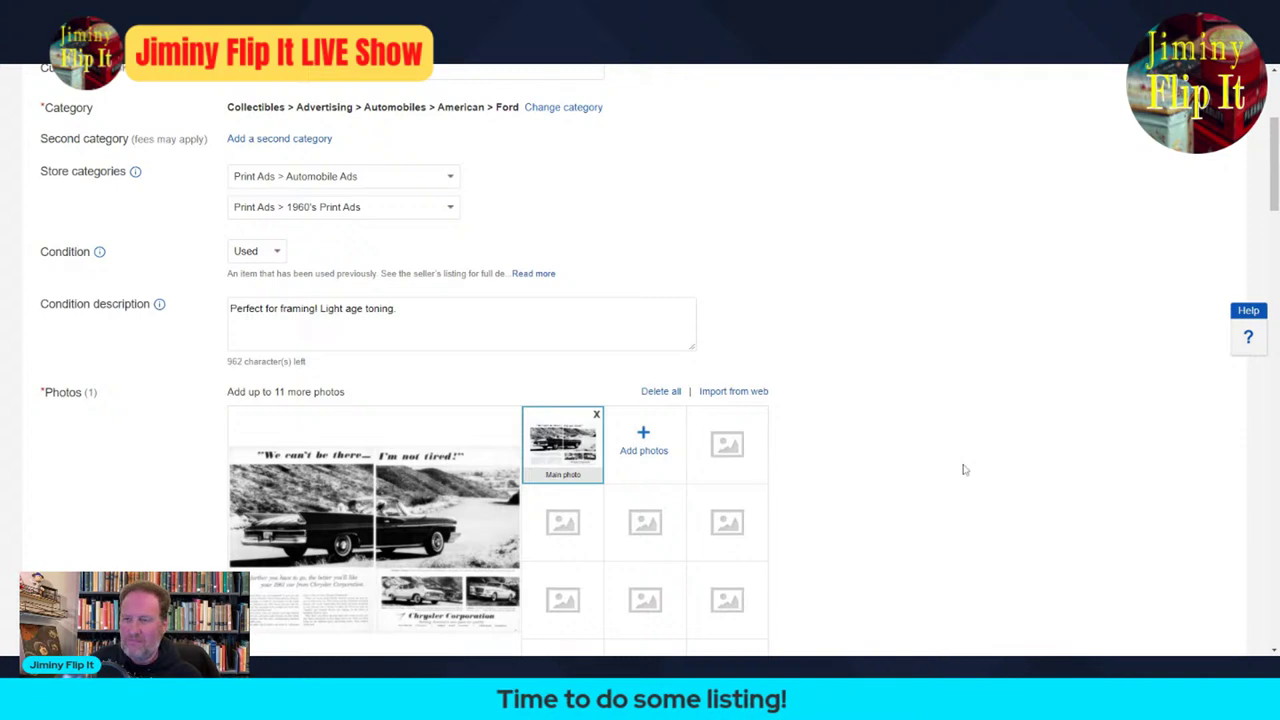
pyautogui.click(374, 520)
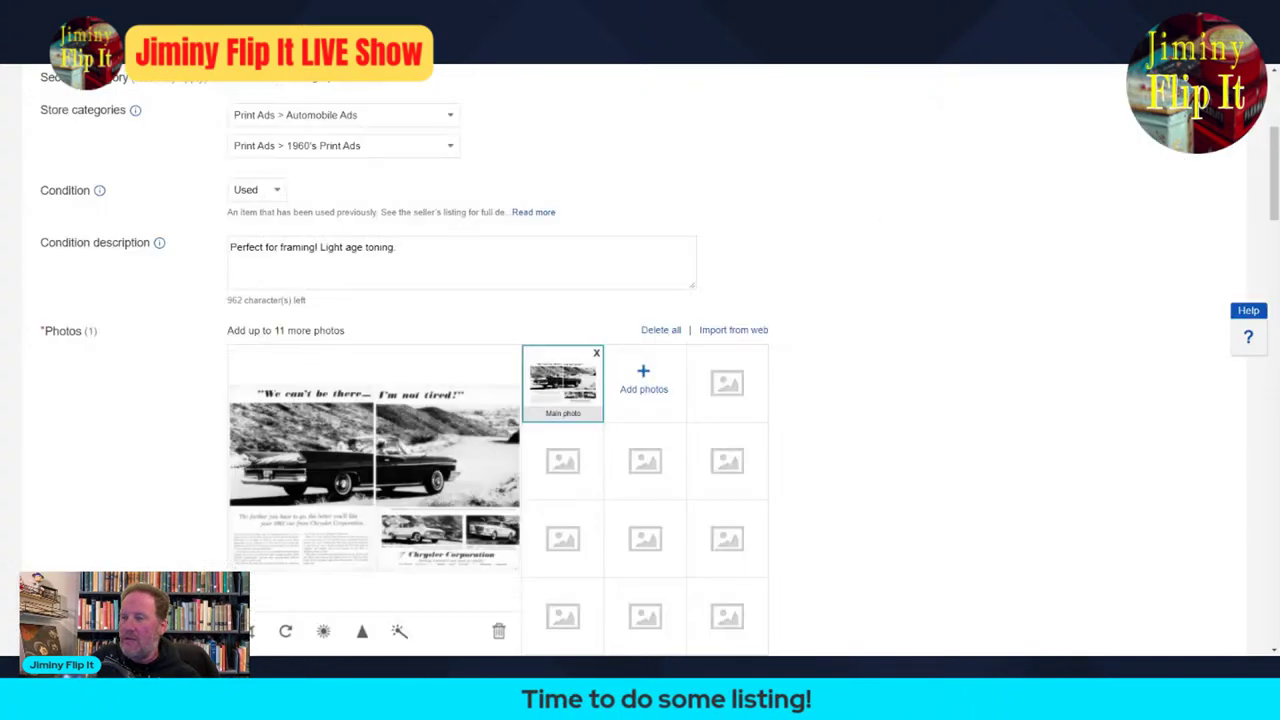
pyautogui.scroll(3, 640, 360)
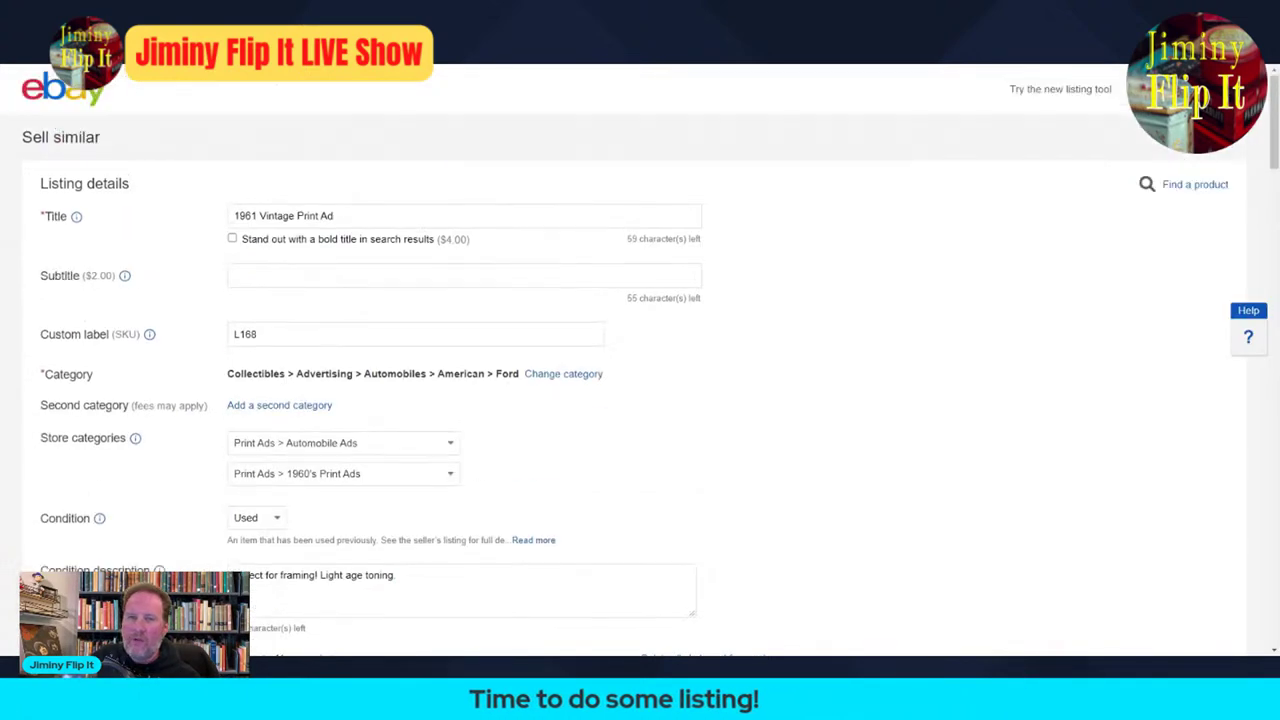
# Insert 'Chrysler' after 1961 in the title and bring up category suggestions
pyautogui.click(258, 215)
pyautogui.write('Chry')
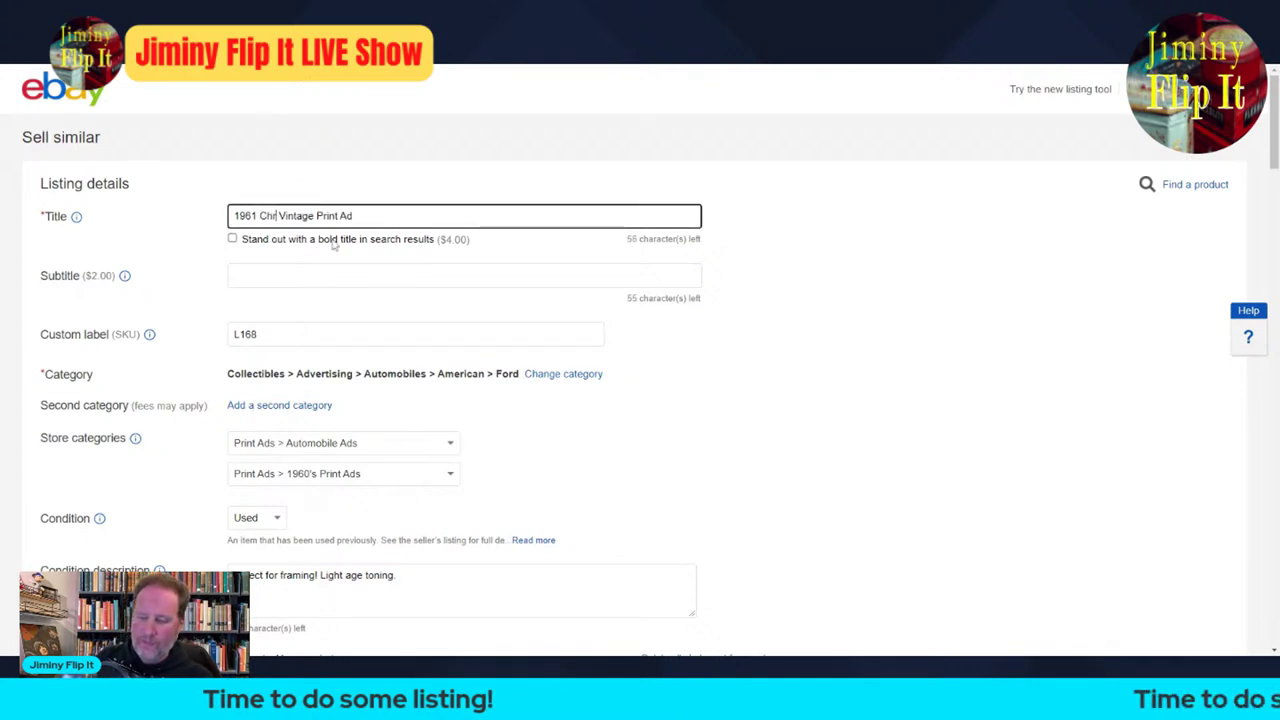
pyautogui.write('sler')
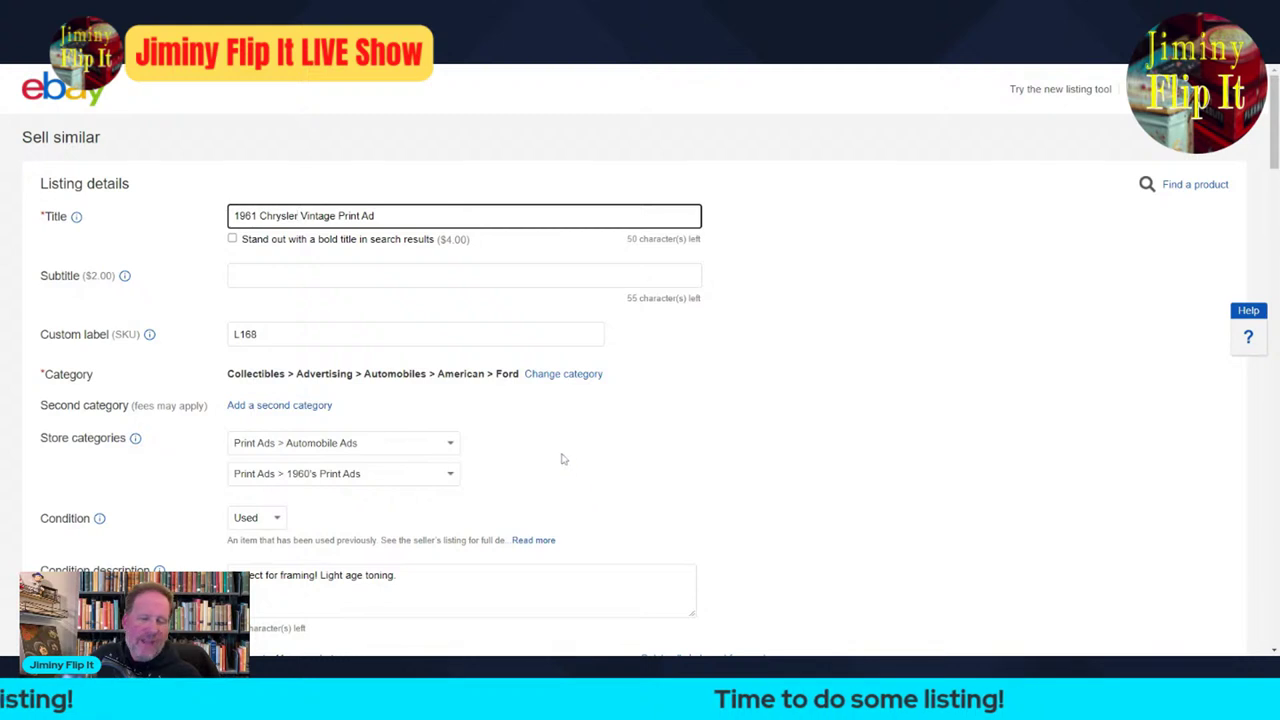
pyautogui.click(562, 374)
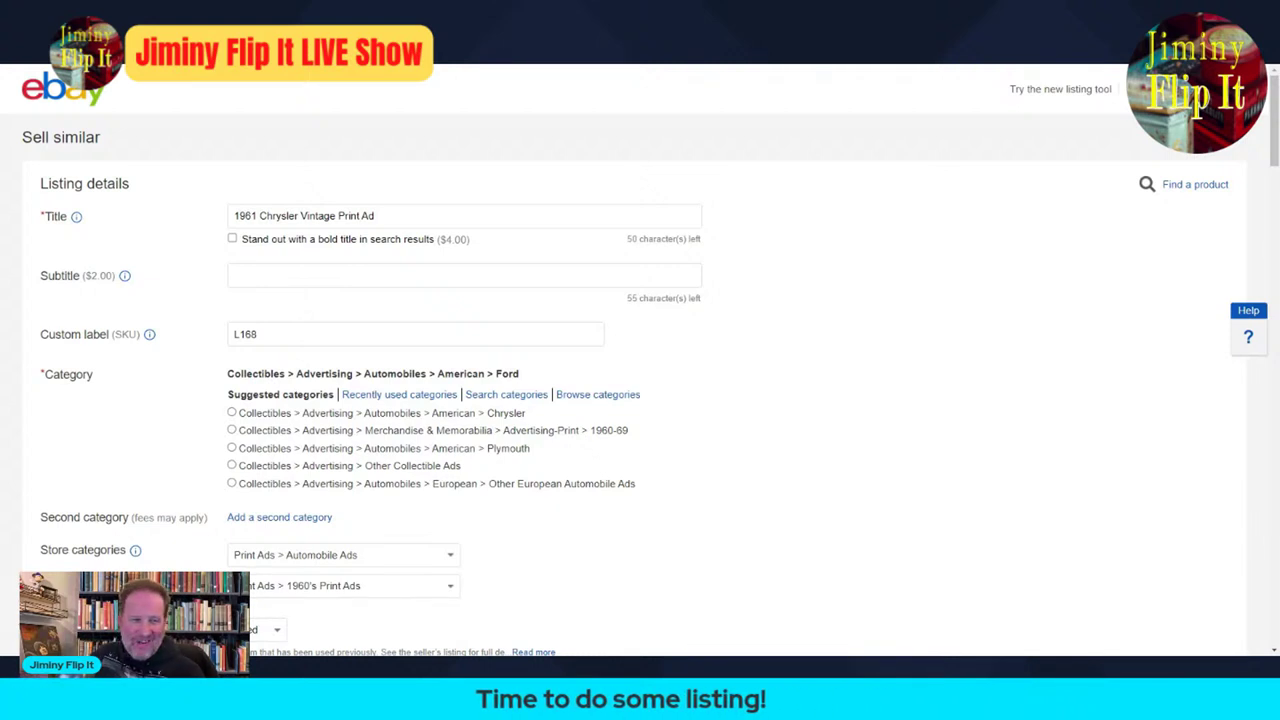
# Switch the category to American > Chrysler and accept the Print Ad and Chrysler specifics
pyautogui.click(231, 412)
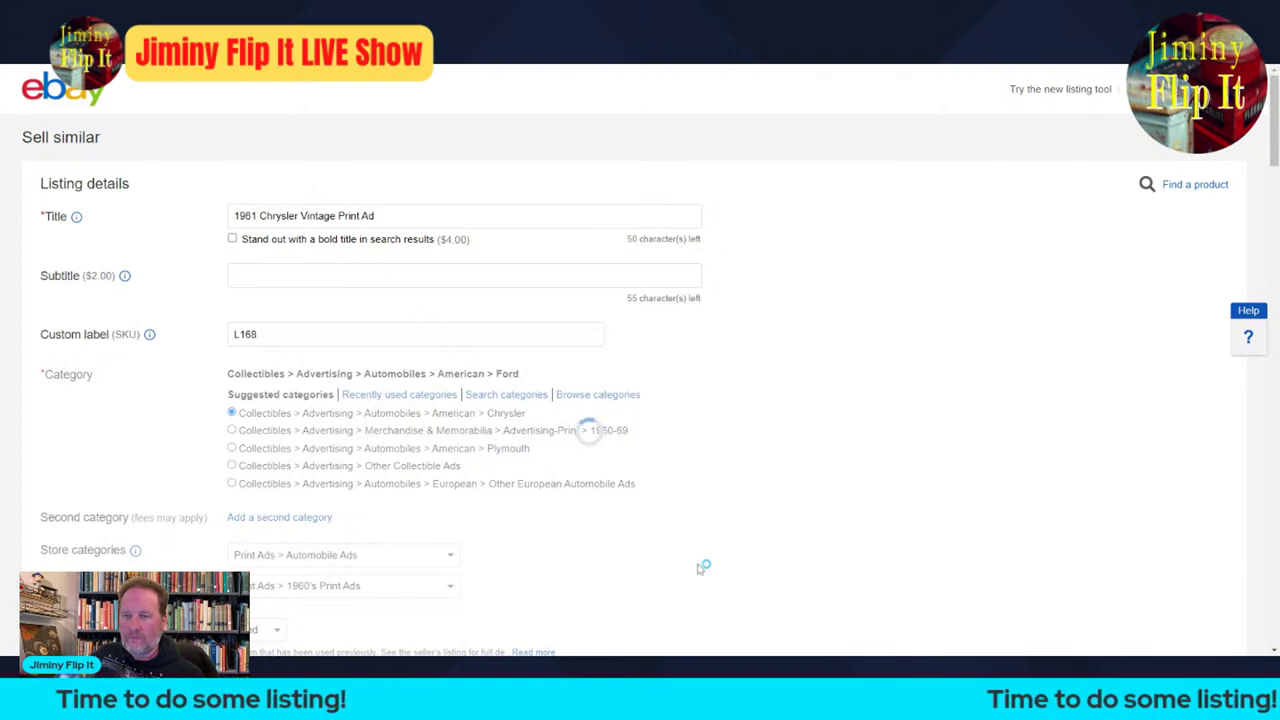
pyautogui.scroll(-3, 700, 568)
pyautogui.scroll(-6, 699, 570)
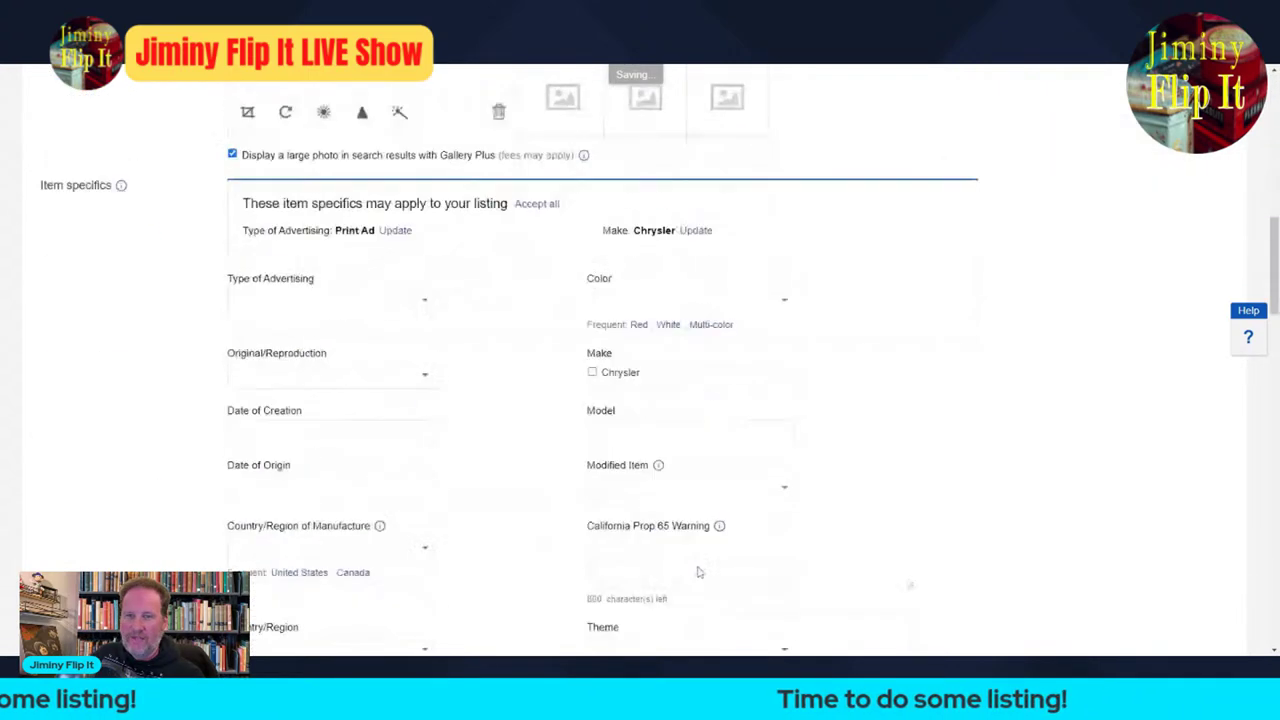
pyautogui.scroll(2, 397, 300)
pyautogui.click(396, 296)
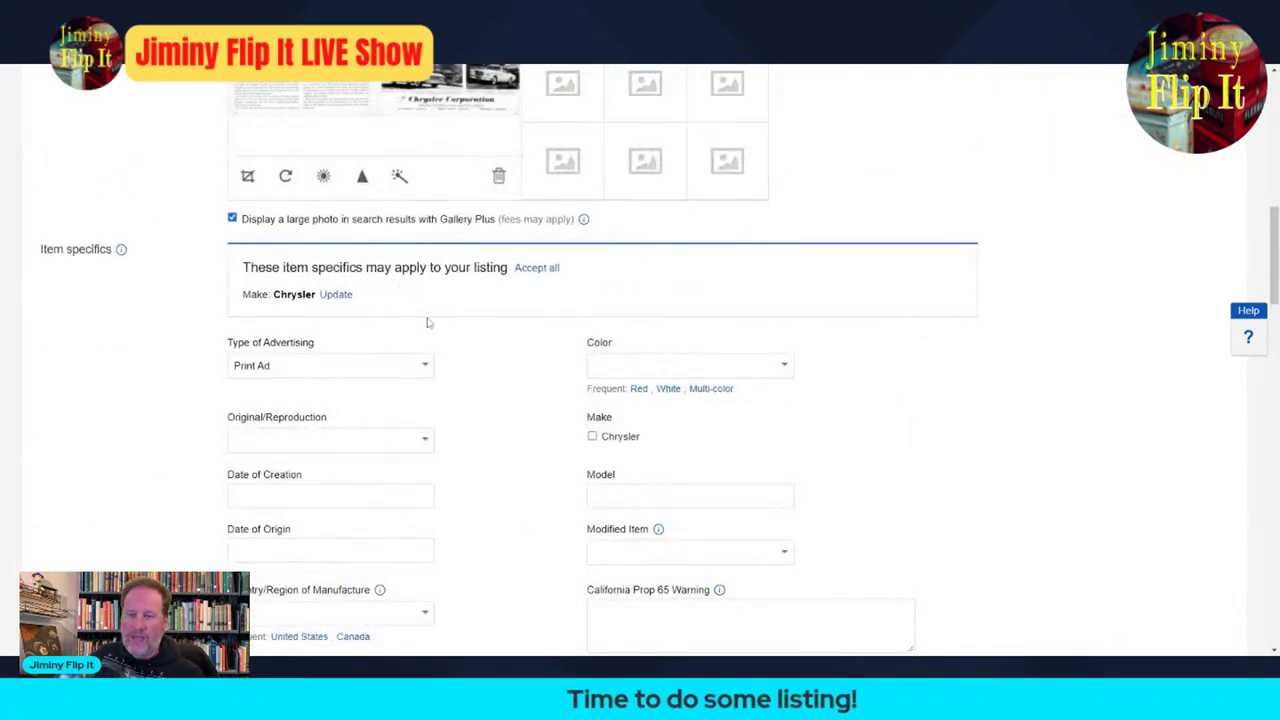
pyautogui.click(336, 296)
# Set Original/Reproduction to Original and Color to Black & White, then enlarge the ad photo
pyautogui.click(424, 379)
pyautogui.click(371, 406)
pyautogui.click(690, 272)
pyautogui.write('Black & White')
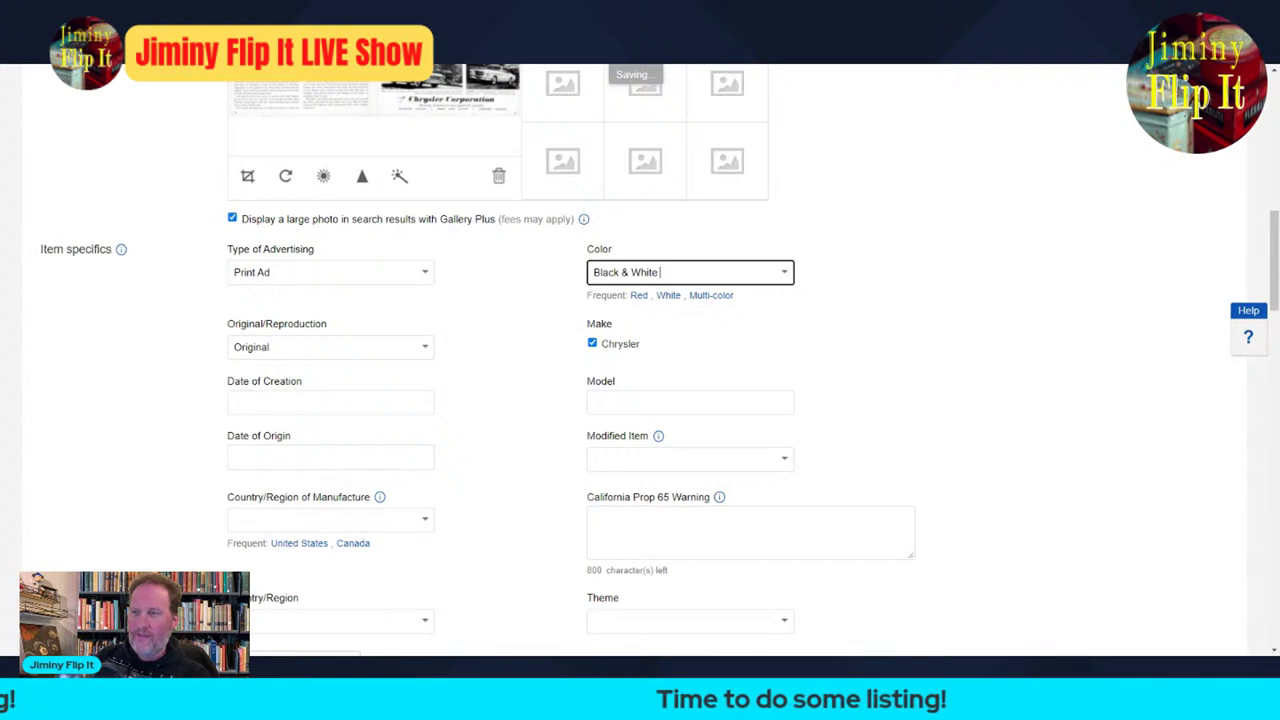
pyautogui.click(690, 401)
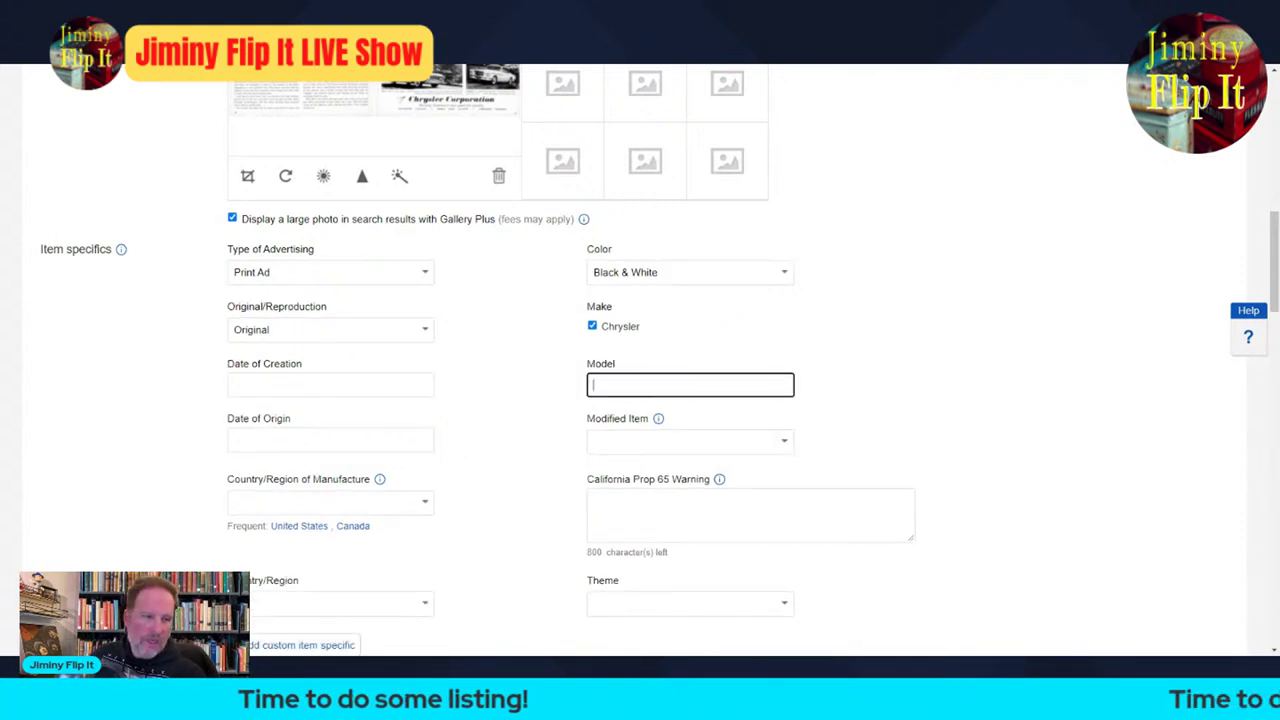
pyautogui.scroll(3, 930, 485)
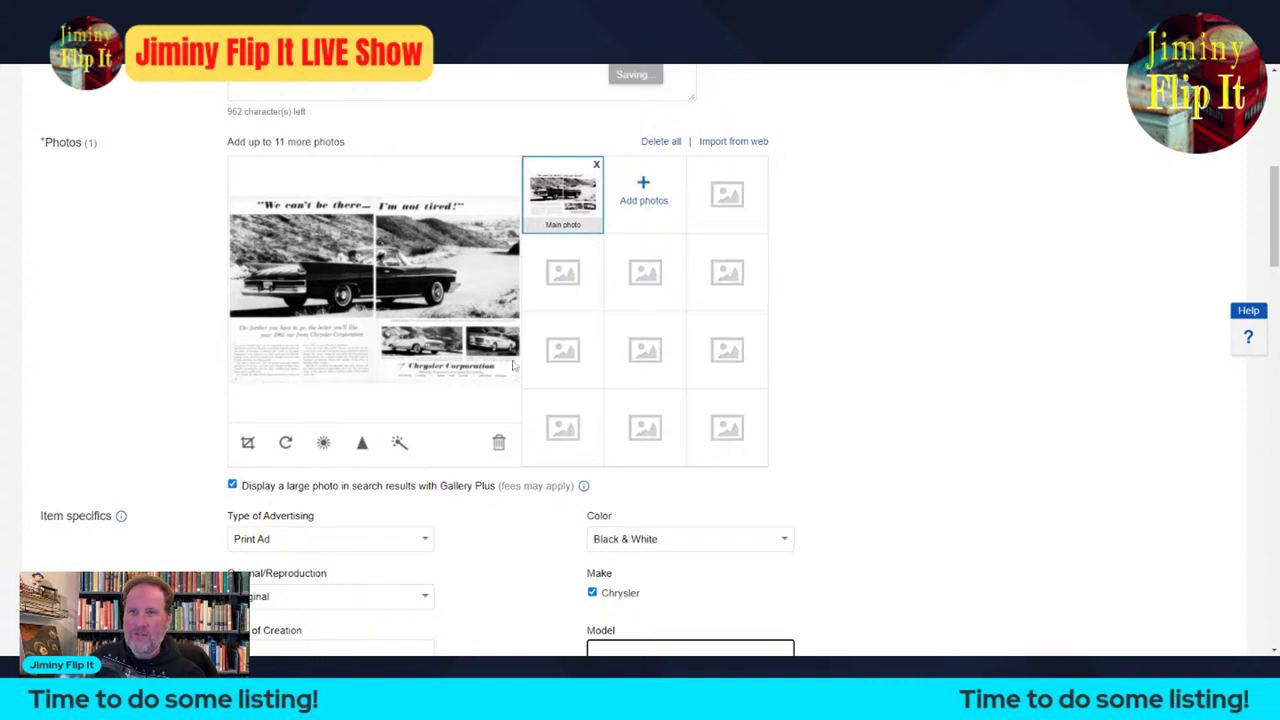
pyautogui.click(390, 293)
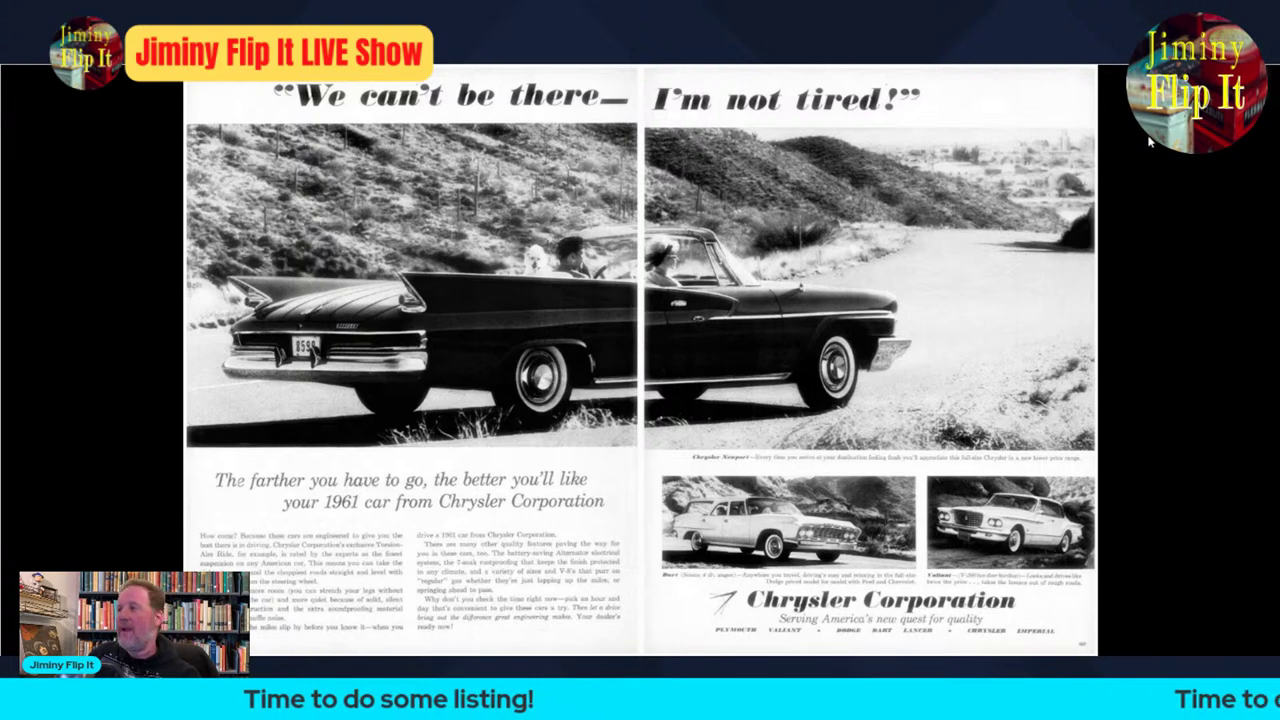
# Dismiss the full-size Chrysler ad photo viewer with Esc
pyautogui.press('Escape')
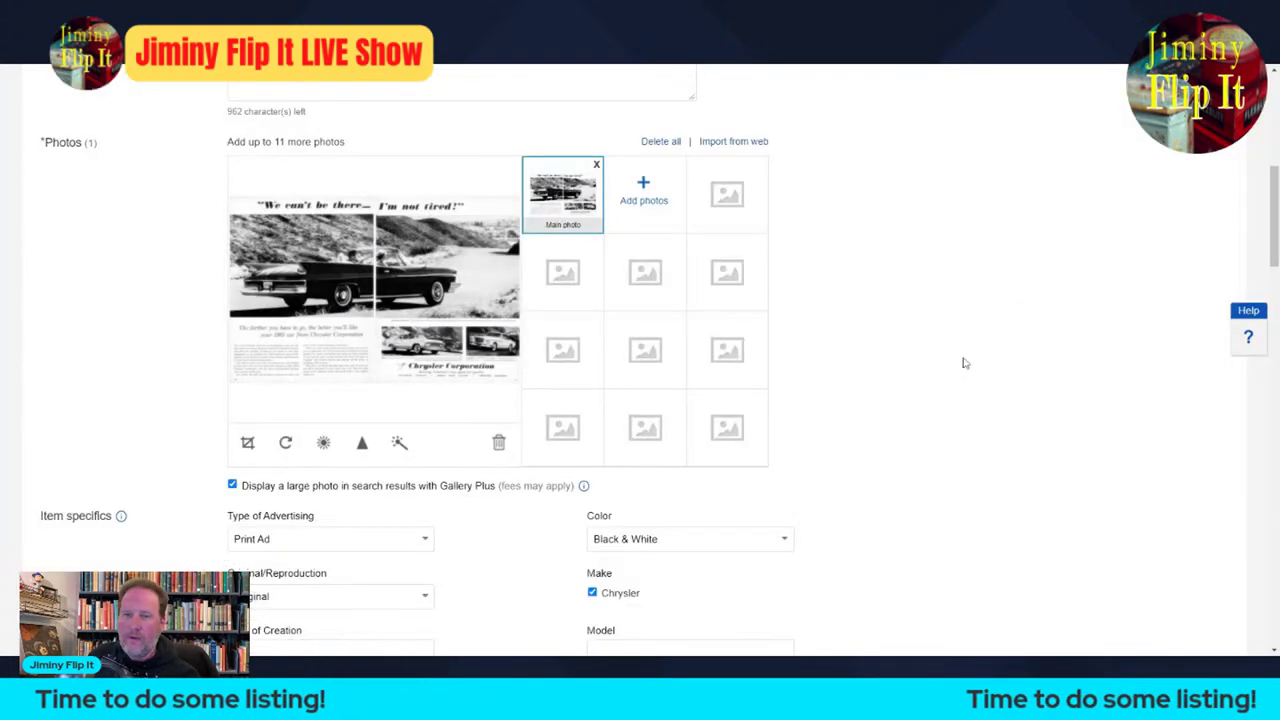
# Enter Model 'Newport' and 1961 for the creation and origin dates
pyautogui.scroll(-3, 960, 365)
pyautogui.click(699, 393)
pyautogui.write('Newpor')
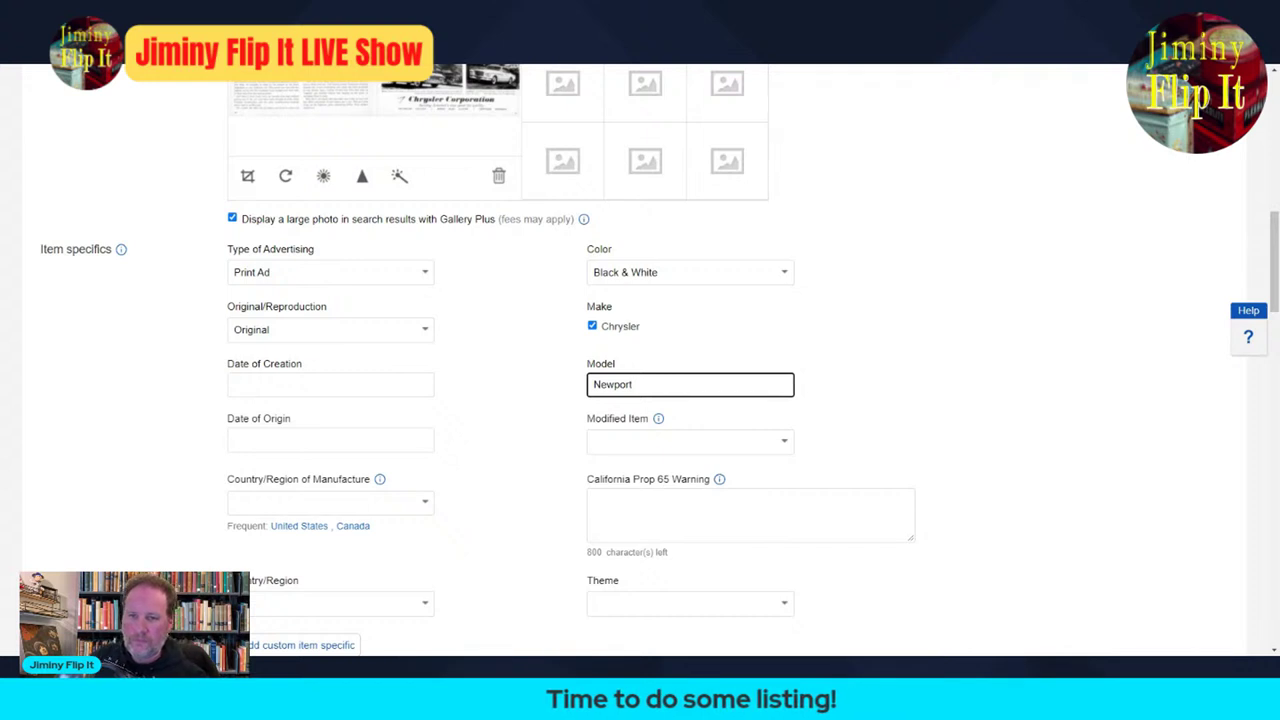
pyautogui.write('t')
pyautogui.click(330, 385)
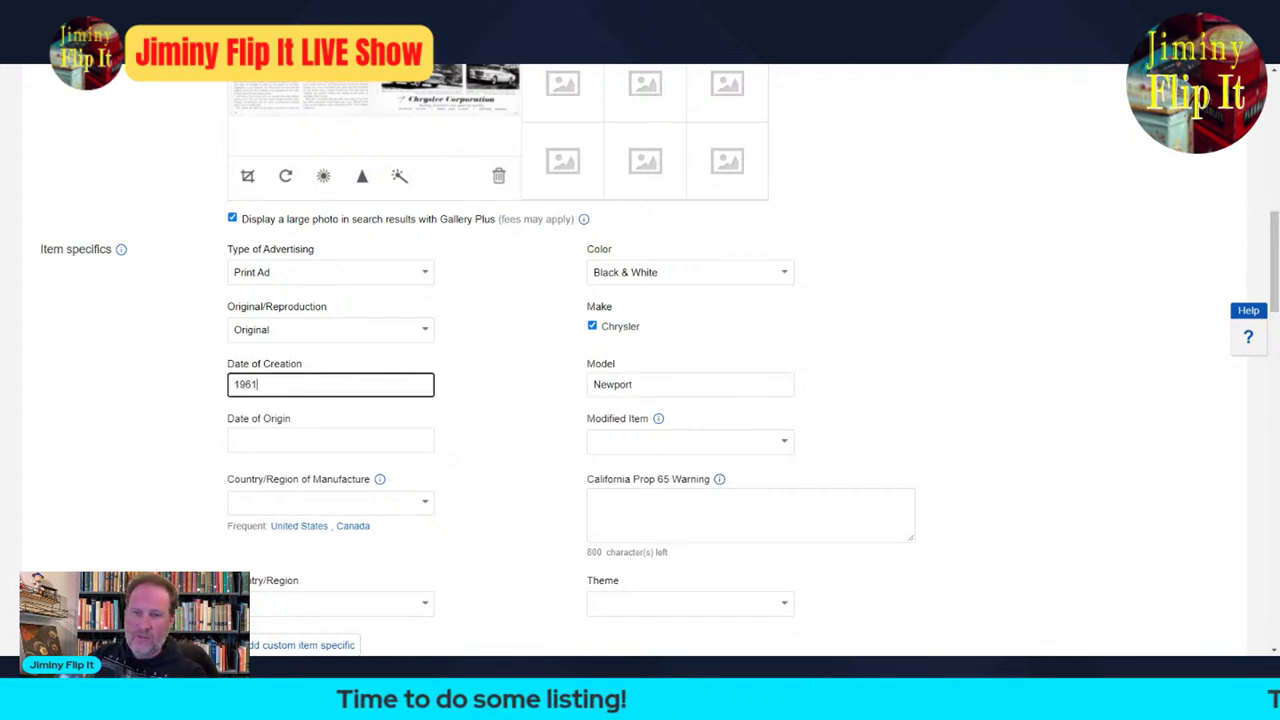
pyautogui.write('1961``')
pyautogui.press('BackSpace')
pyautogui.press('BackSpace')
pyautogui.press('BackSpace')
pyautogui.press('BackSpace')
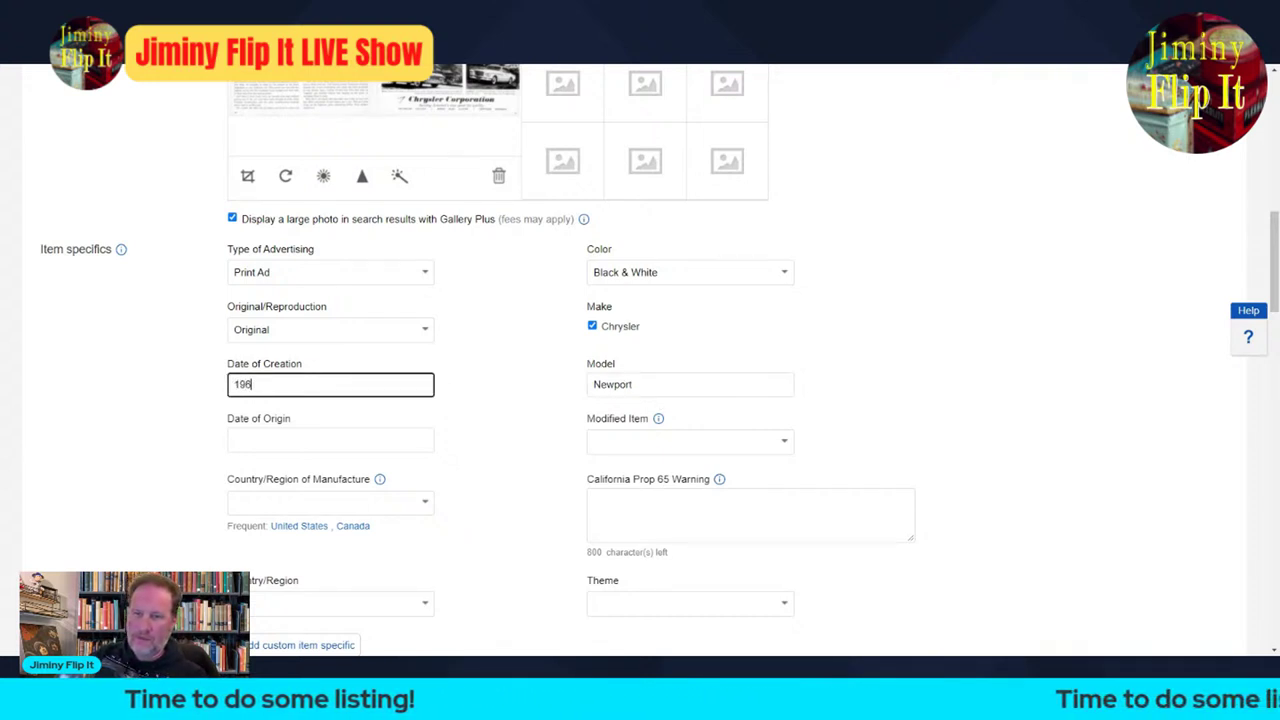
pyautogui.write('61')
pyautogui.click(330, 440)
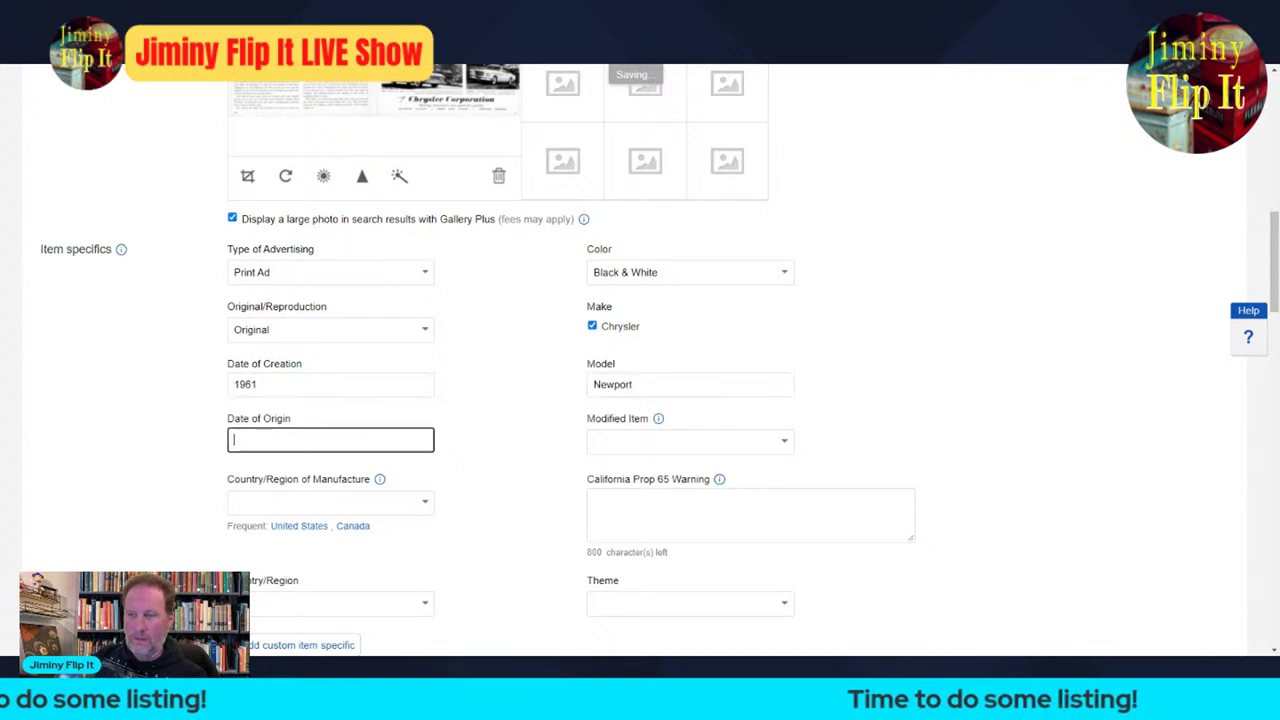
pyautogui.press('Tab')
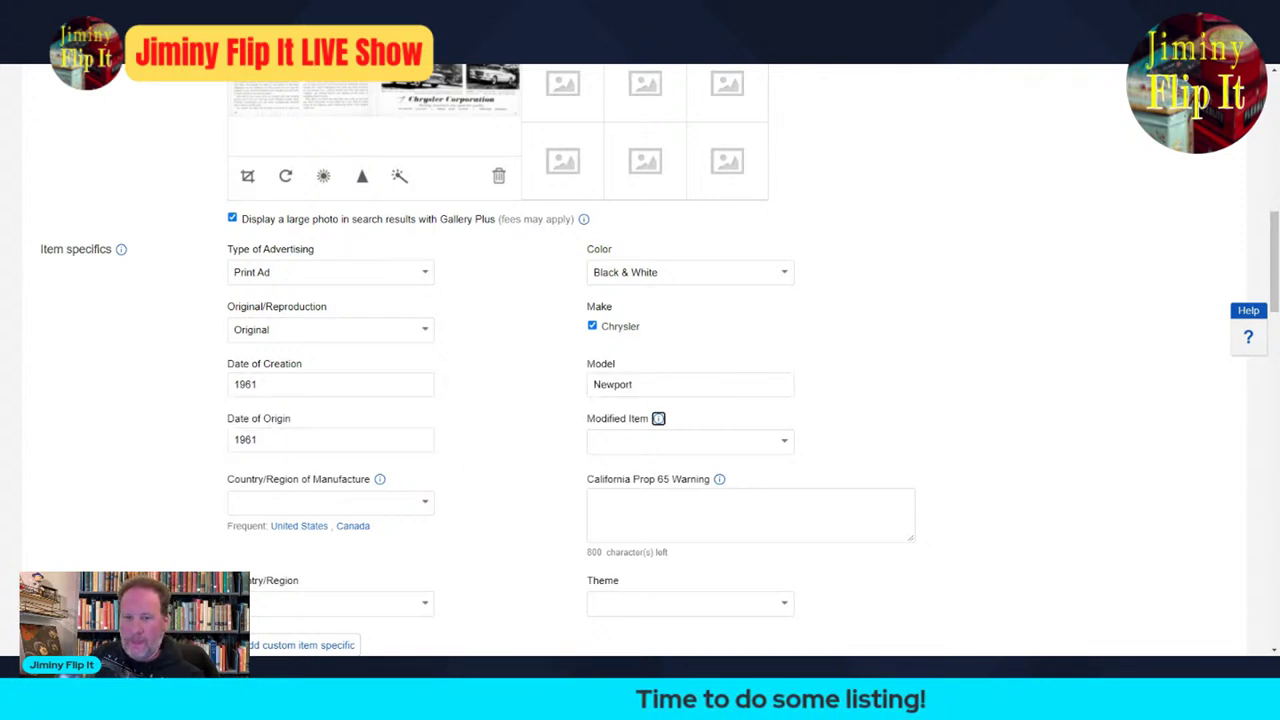
# Set country of manufacture United States, Modified No, Theme Automobiles, and Country/Region United States
pyautogui.click(298, 526)
pyautogui.click(778, 442)
pyautogui.click(676, 466)
pyautogui.scroll(-3, 589, 606)
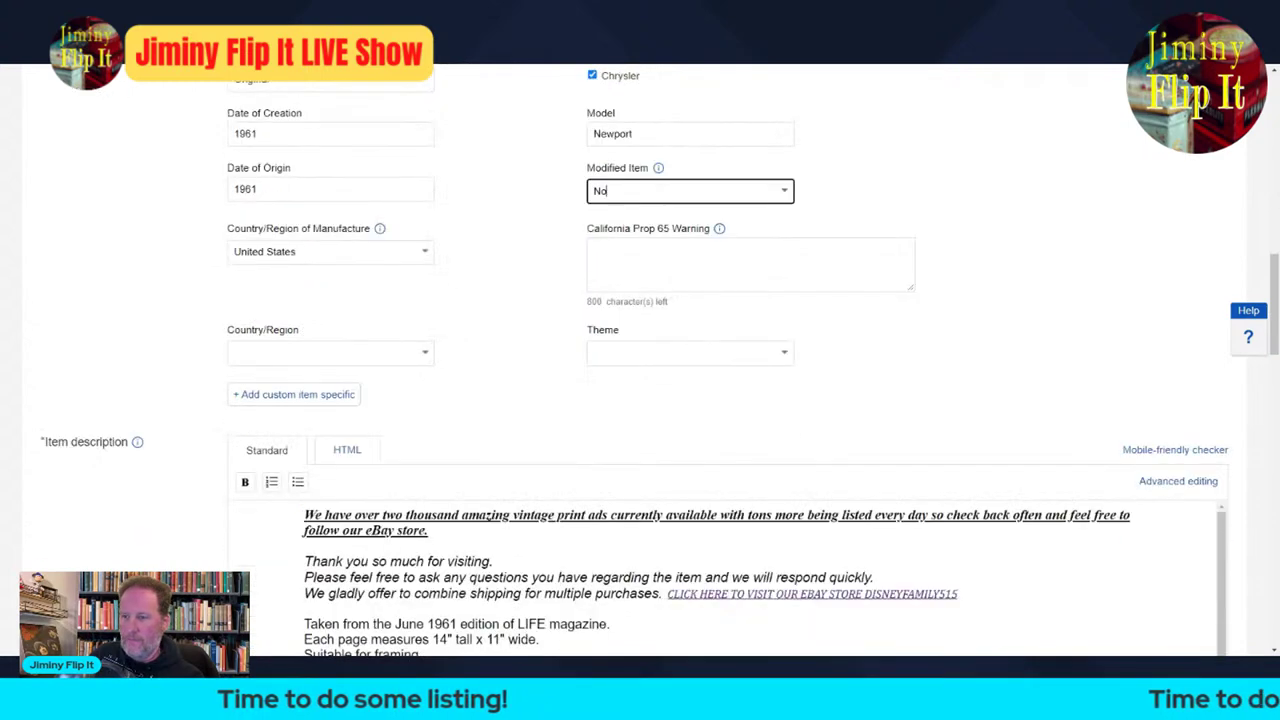
pyautogui.click(780, 337)
pyautogui.click(715, 364)
pyautogui.click(355, 338)
pyautogui.click(343, 364)
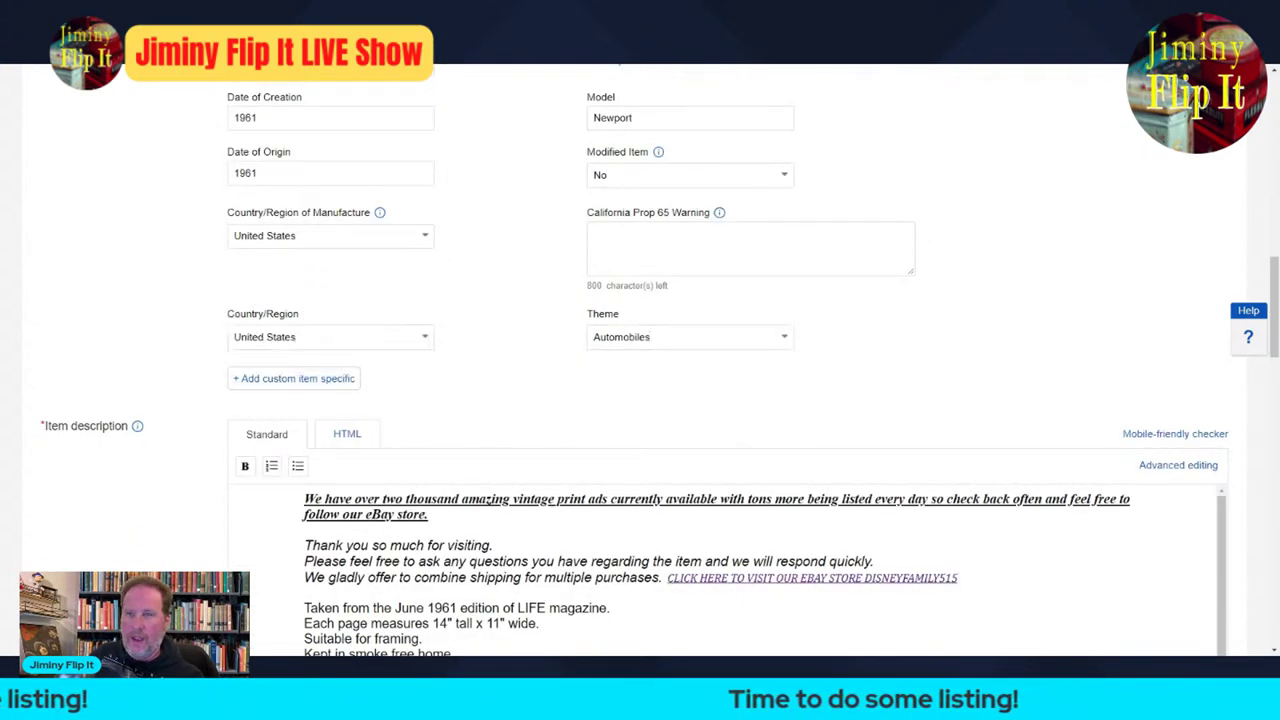
# Insert 'Convertible' before Vintage in the listing title
pyautogui.scroll(3, 551, 507)
pyautogui.scroll(-2, 560, 510)
pyautogui.scroll(11, 574, 514)
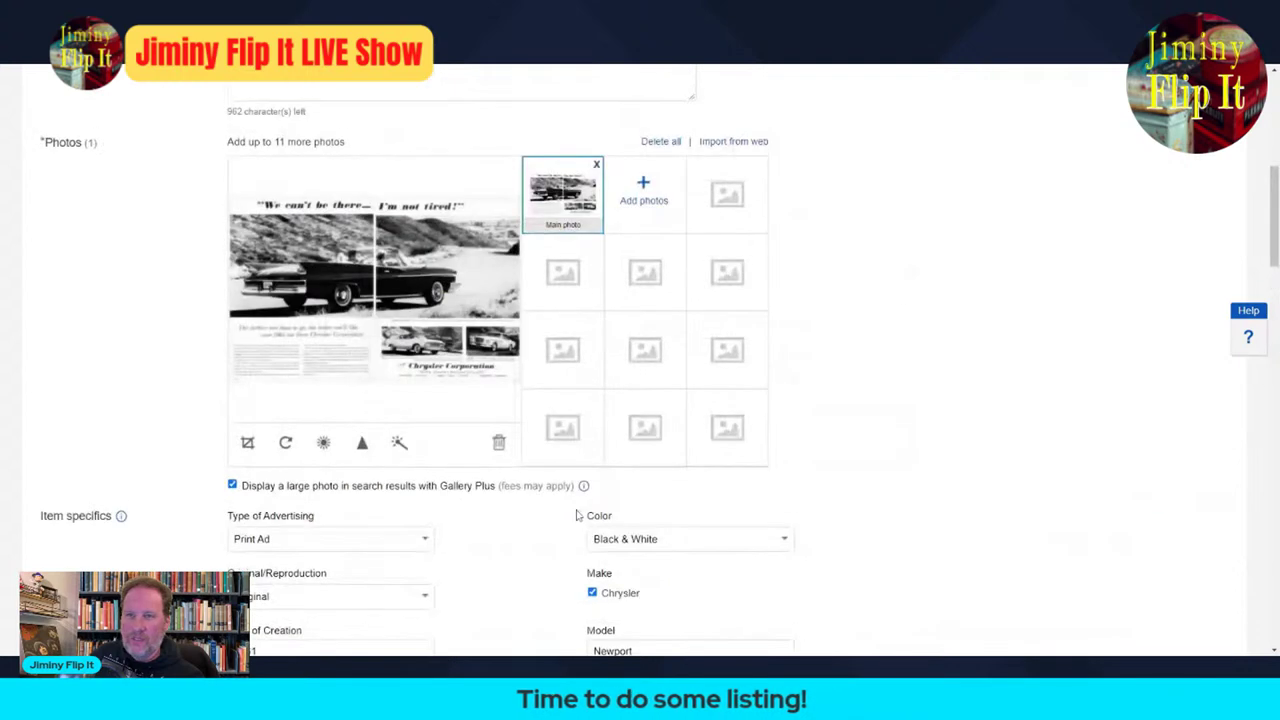
pyautogui.scroll(-2, 574, 514)
pyautogui.scroll(2, 371, 549)
pyautogui.click(300, 215)
pyautogui.write('Convertible Vintage Print Ad')
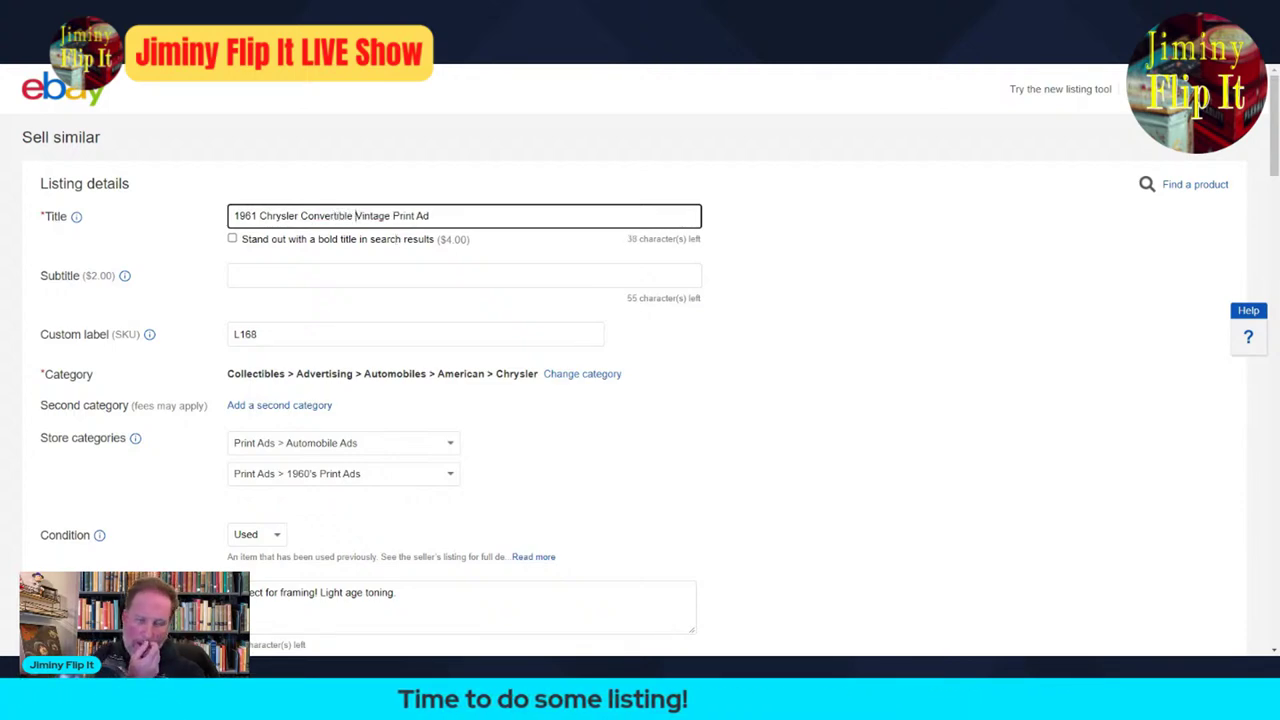
# Check the enlarged ad photo, then insert 'Dodge' before Convertible in the title
pyautogui.scroll(-3, 405, 530)
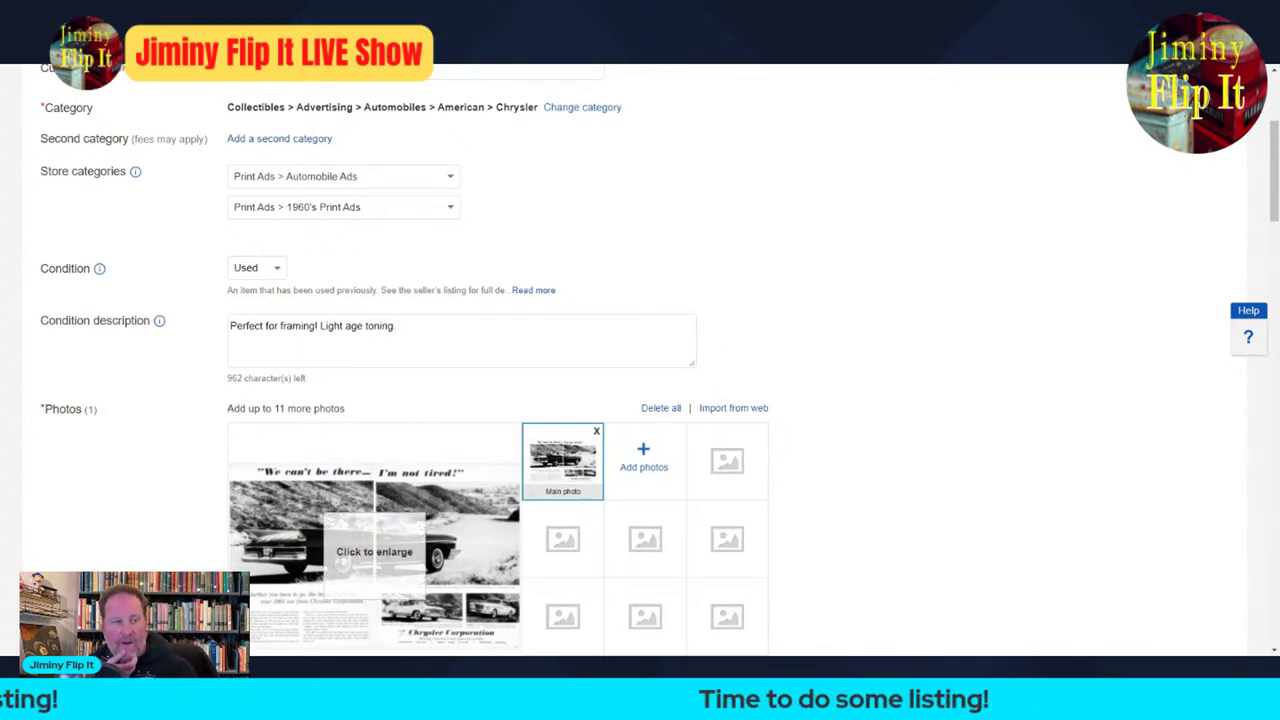
pyautogui.scroll(3, 547, 513)
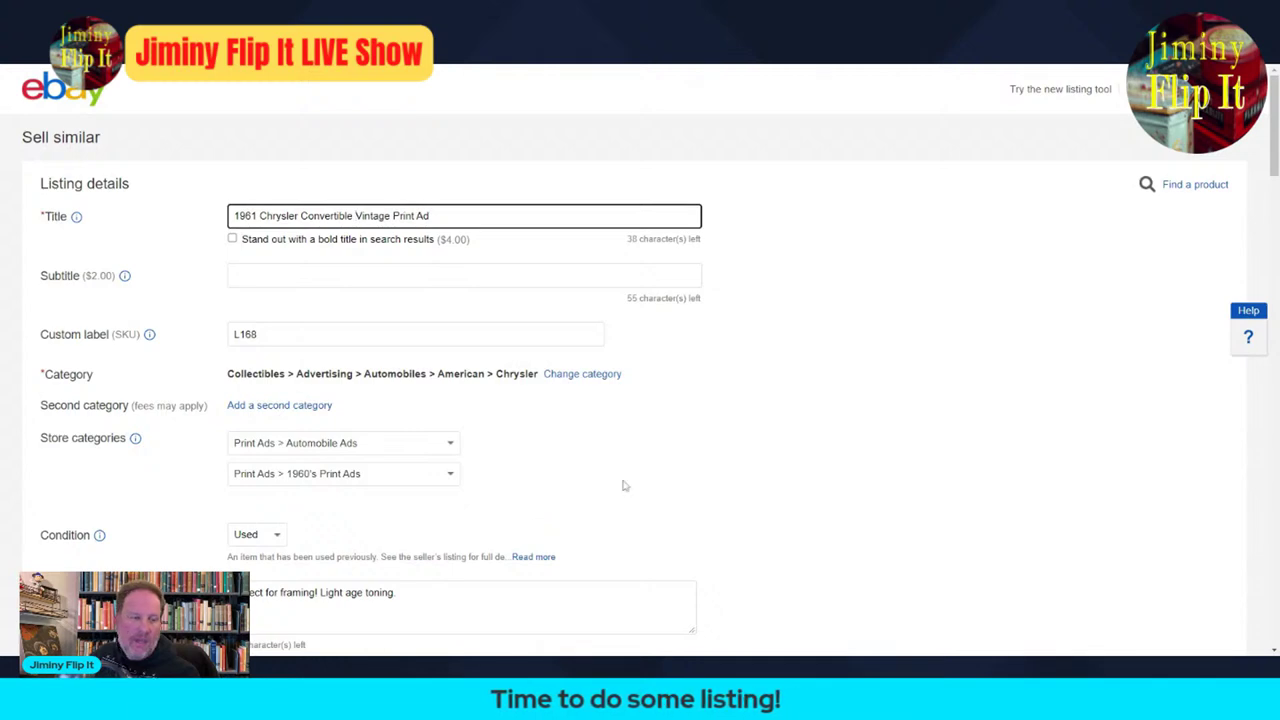
pyautogui.scroll(-3, 623, 485)
pyautogui.click(375, 555)
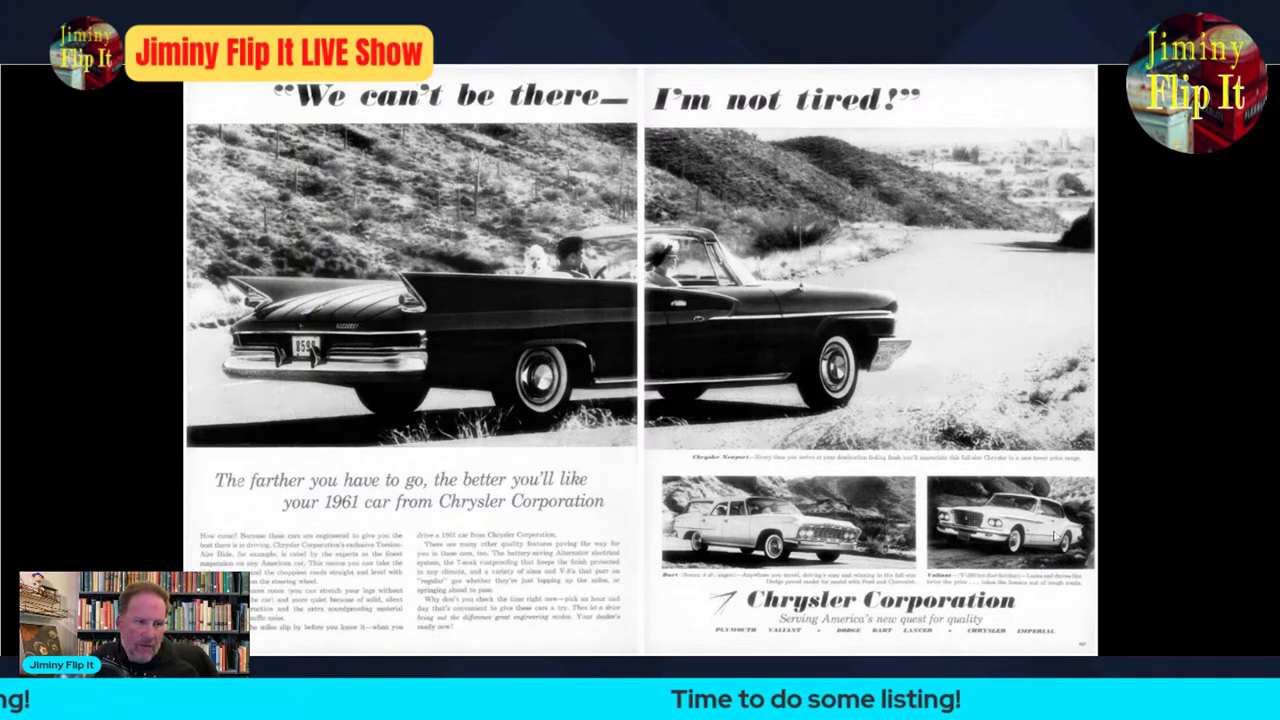
pyautogui.hotkey('alt', 'Tab')
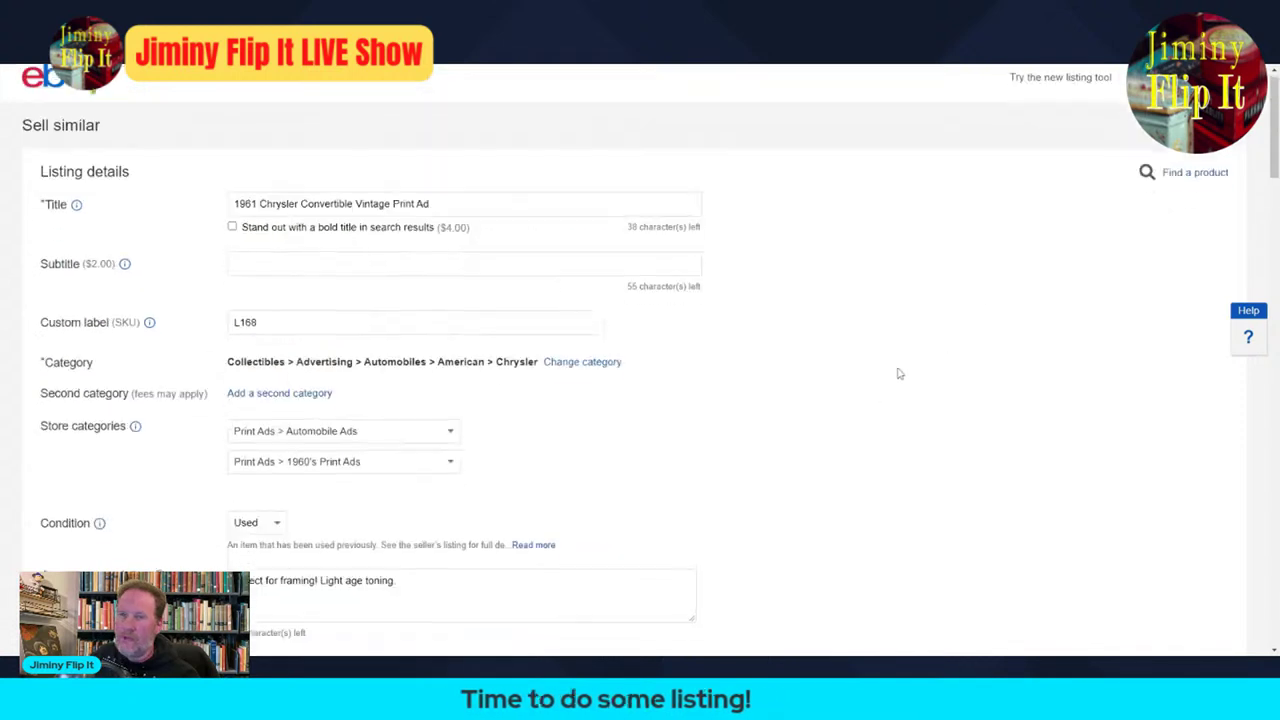
pyautogui.scroll(2, 467, 257)
pyautogui.click(300, 216)
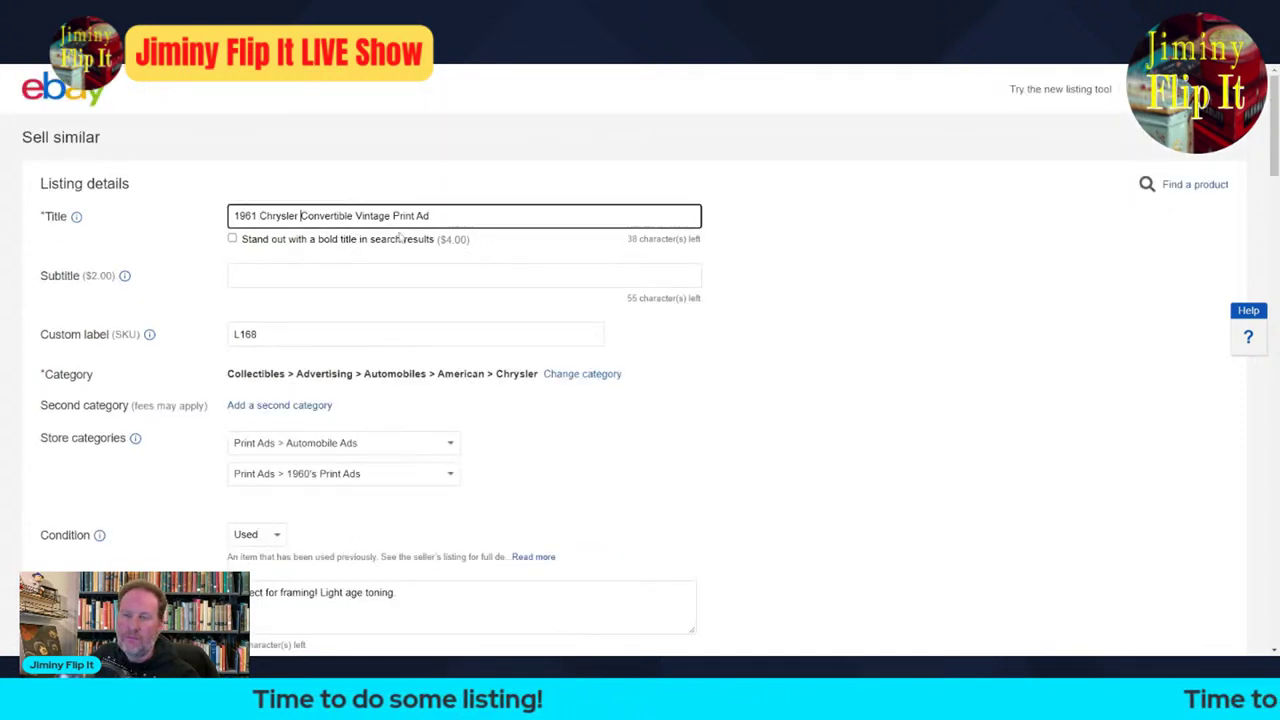
pyautogui.write('Dodg')
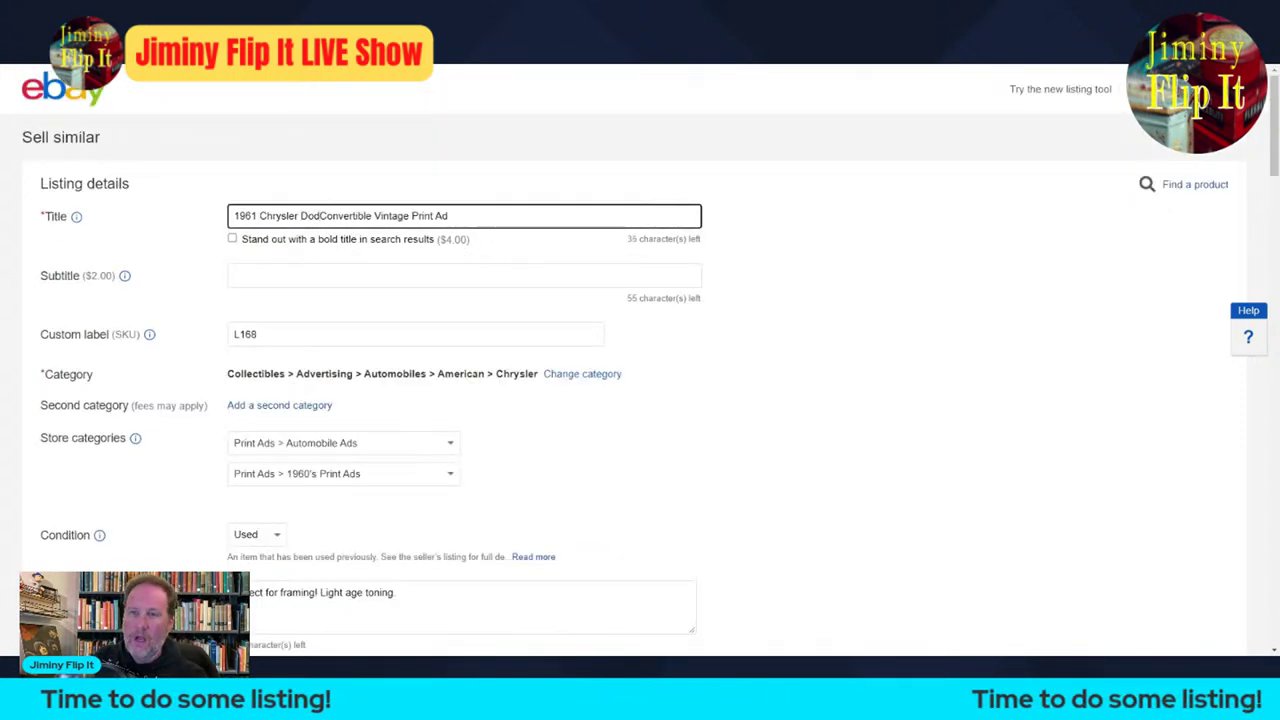
pyautogui.write('e')
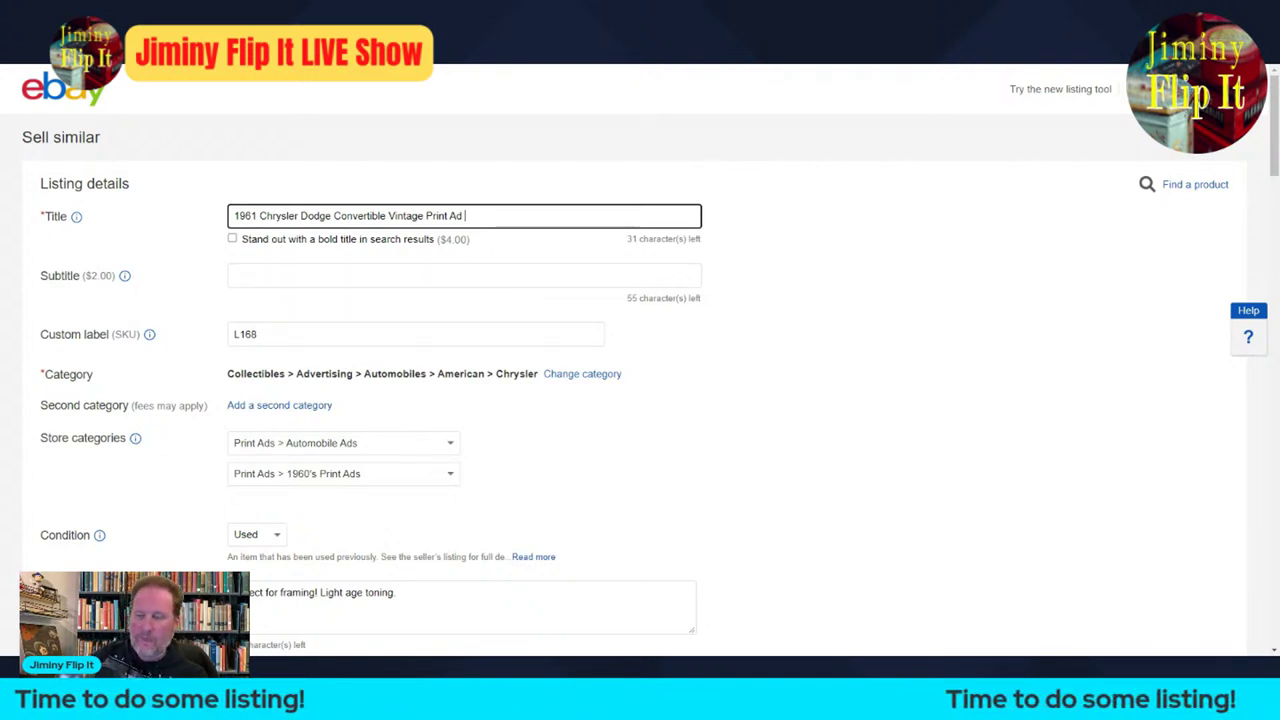
# Append 'Fins Dart Valliant' after Print Ad, rechecking the ad photo along the way
pyautogui.write('Fire')
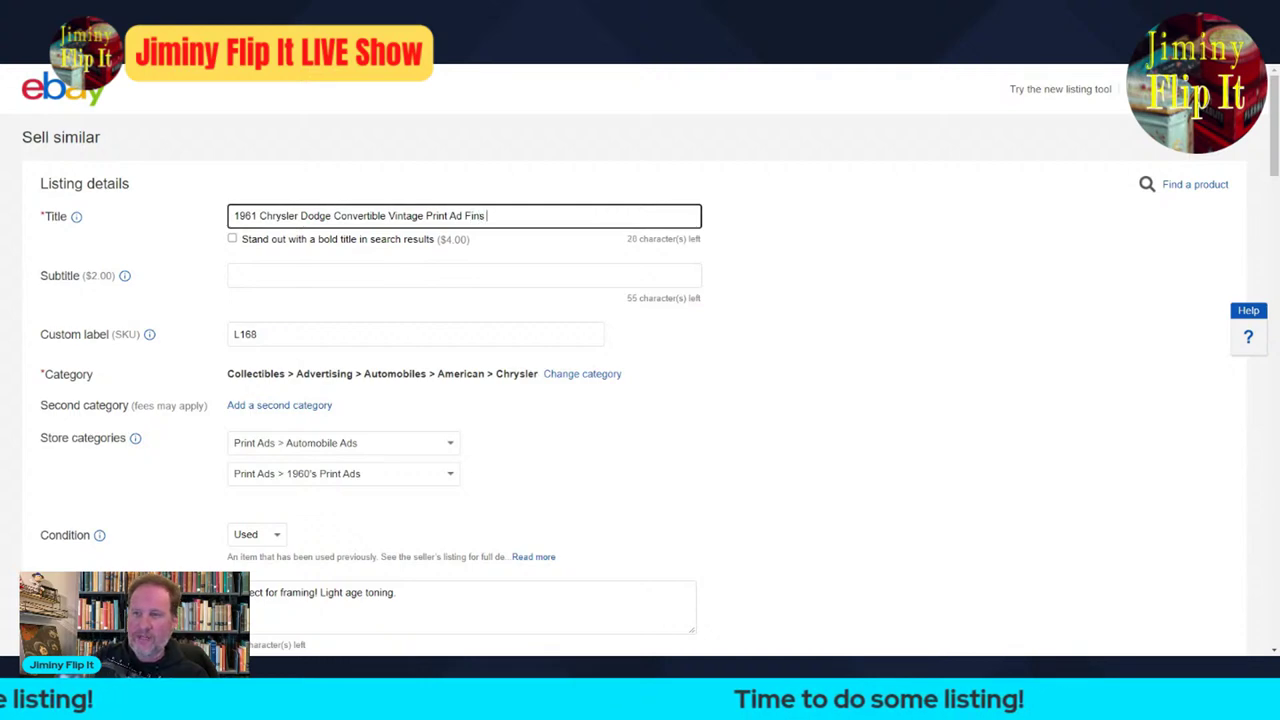
pyautogui.scroll(-5, 433, 311)
pyautogui.click(433, 311)
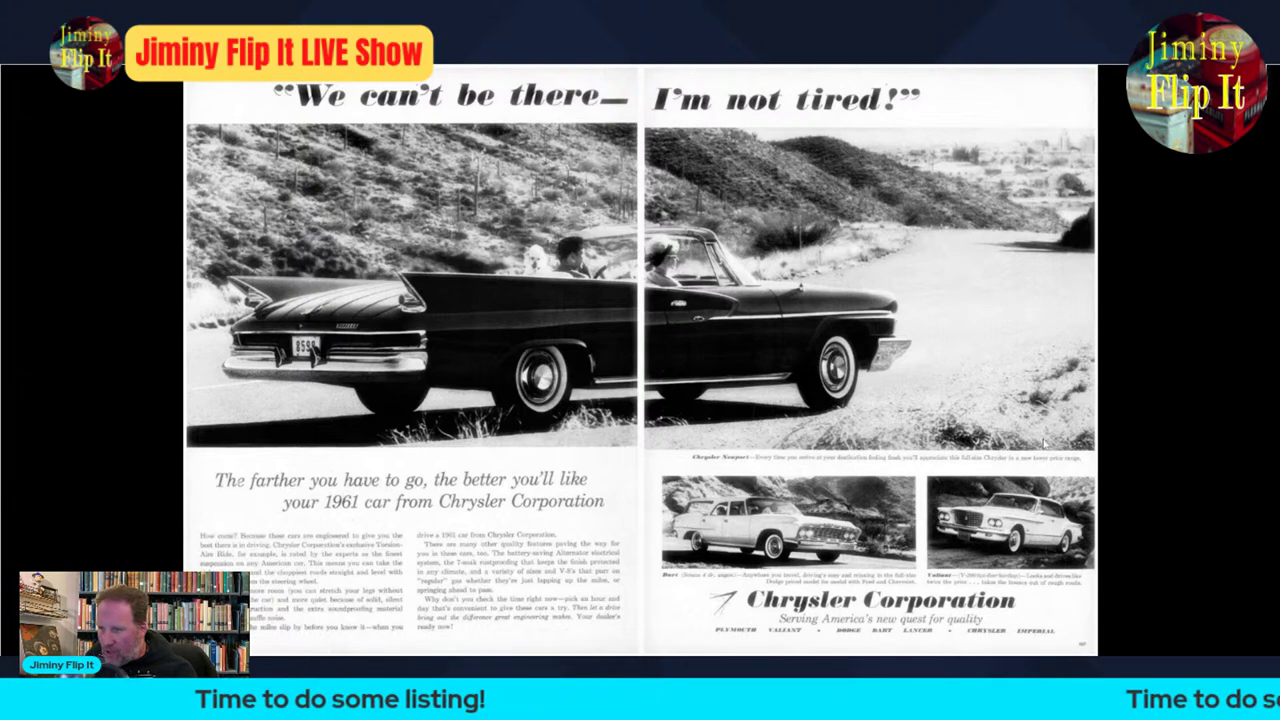
pyautogui.press('Escape')
pyautogui.scroll(5, 640, 360)
pyautogui.click(500, 216)
pyautogui.write('Dart Valliant')
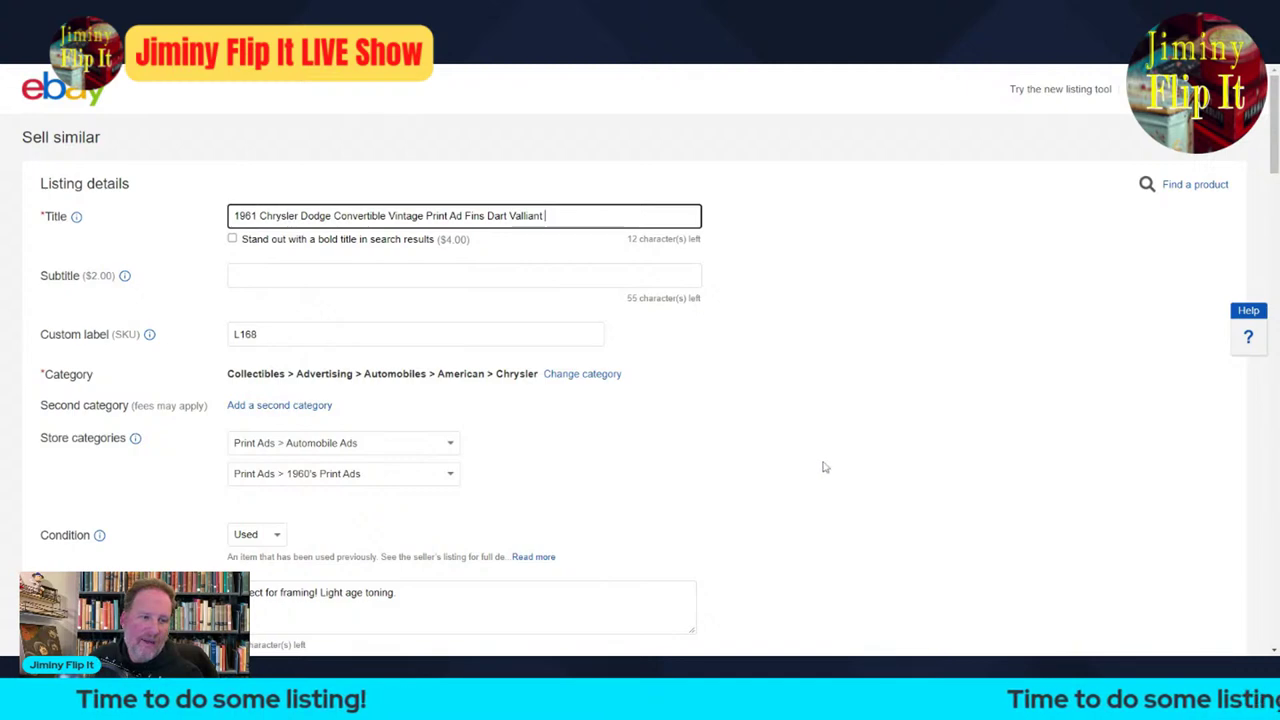
pyautogui.scroll(-5, 723, 420)
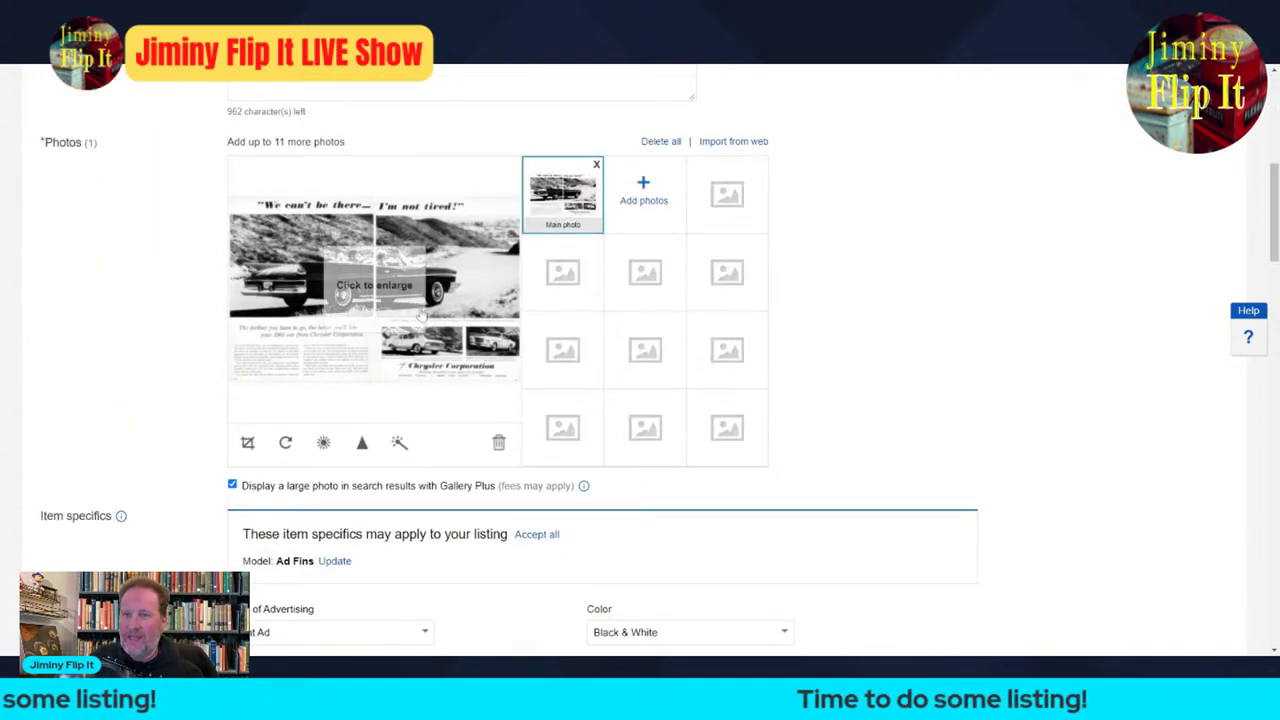
# Try 'White Walls' at the title's end, remove it, and insert 'Cute Poodle' before Fins
pyautogui.click(424, 318)
pyautogui.click(1195, 155)
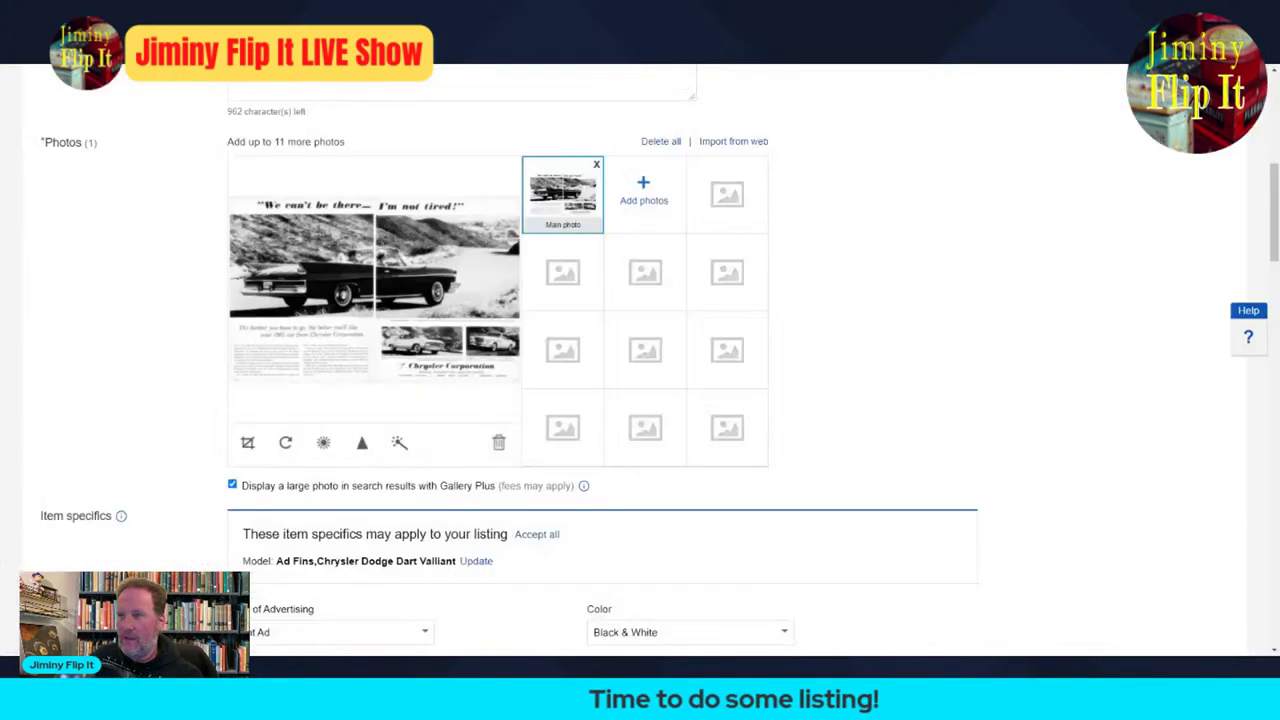
pyautogui.scroll(5, 679, 251)
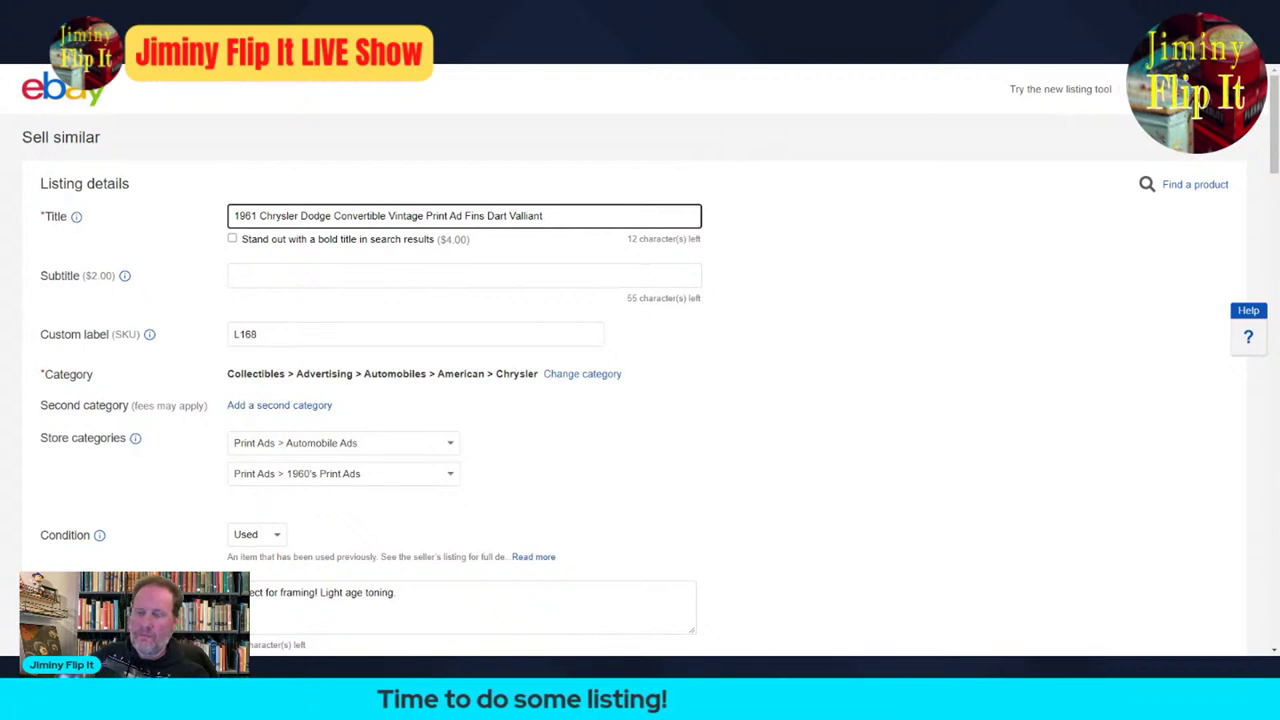
pyautogui.write('te Walls')
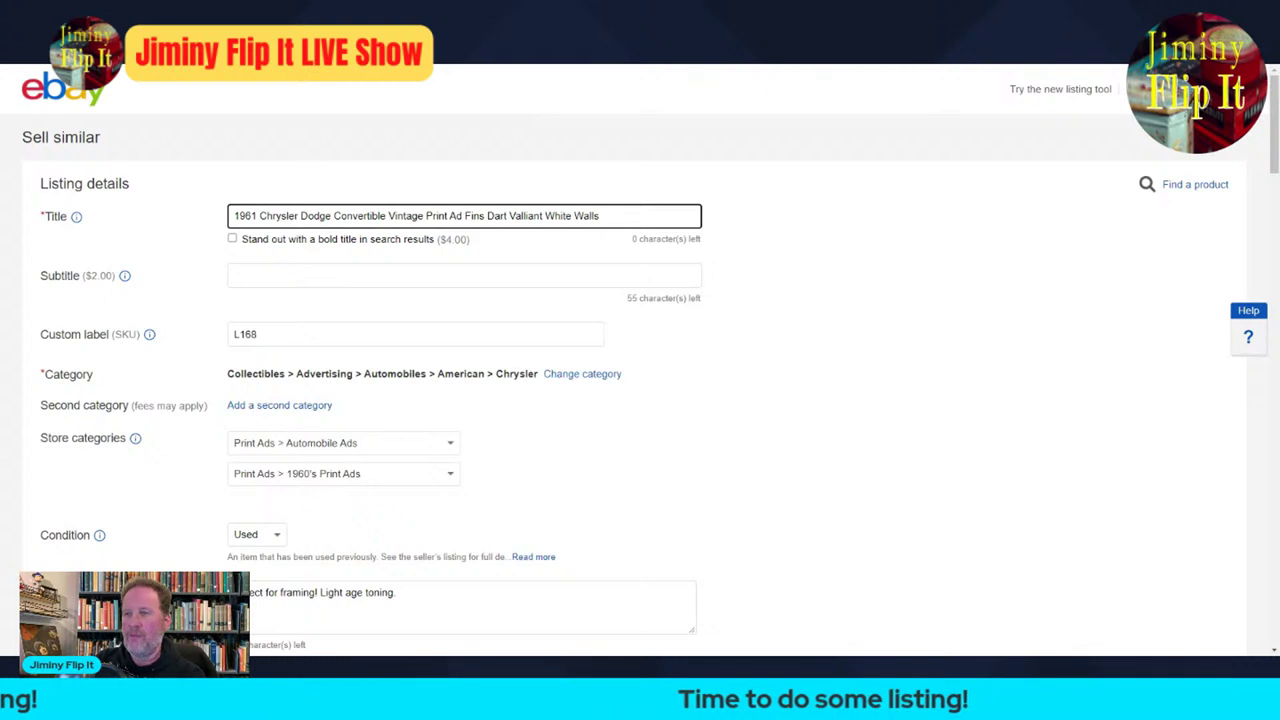
pyautogui.press('BackSpace')
pyautogui.press('BackSpace')
pyautogui.press('BackSpace')
pyautogui.press('BackSpace')
pyautogui.press('BackSpace')
pyautogui.press('BackSpace')
pyautogui.press('BackSpace')
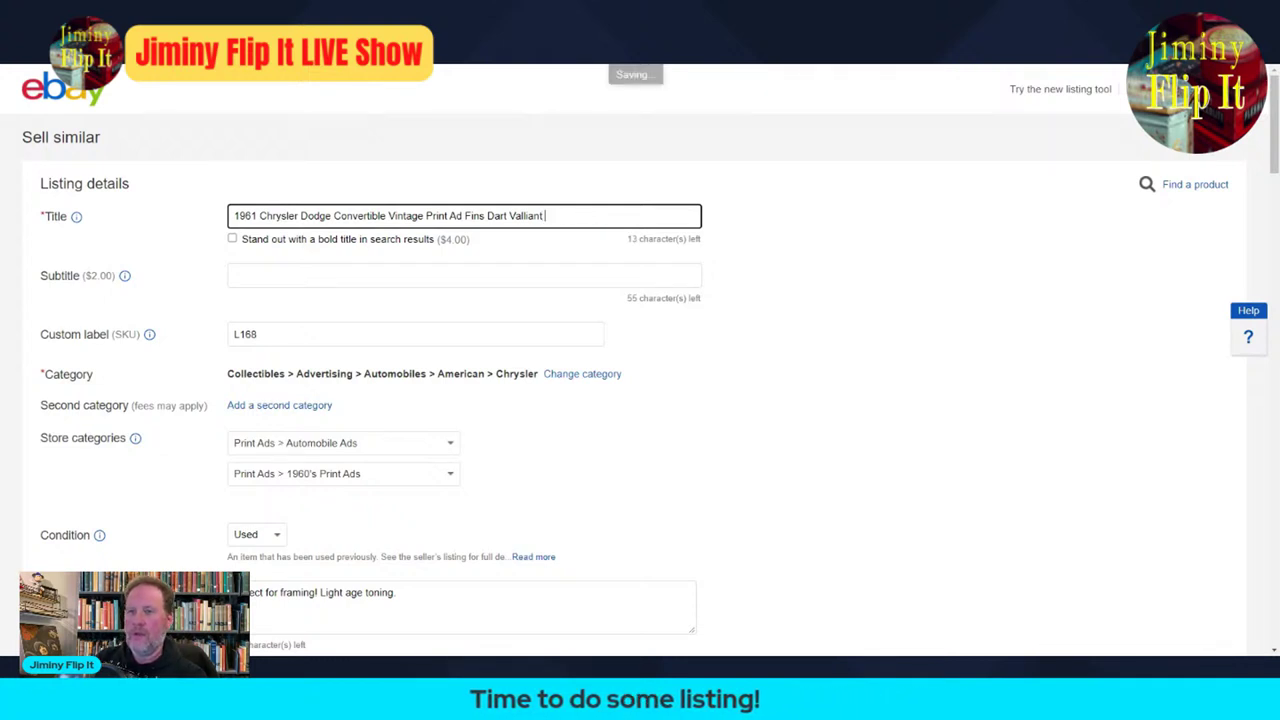
pyautogui.click(465, 215)
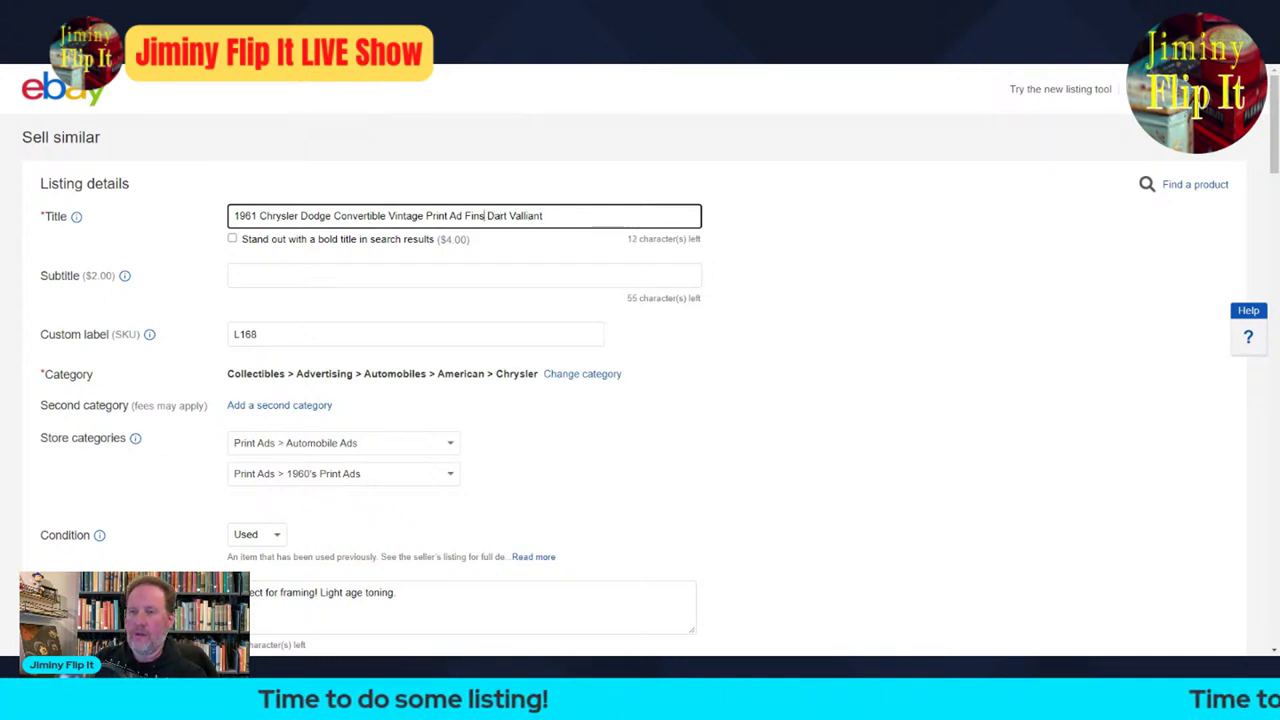
pyautogui.write('Cute Po')
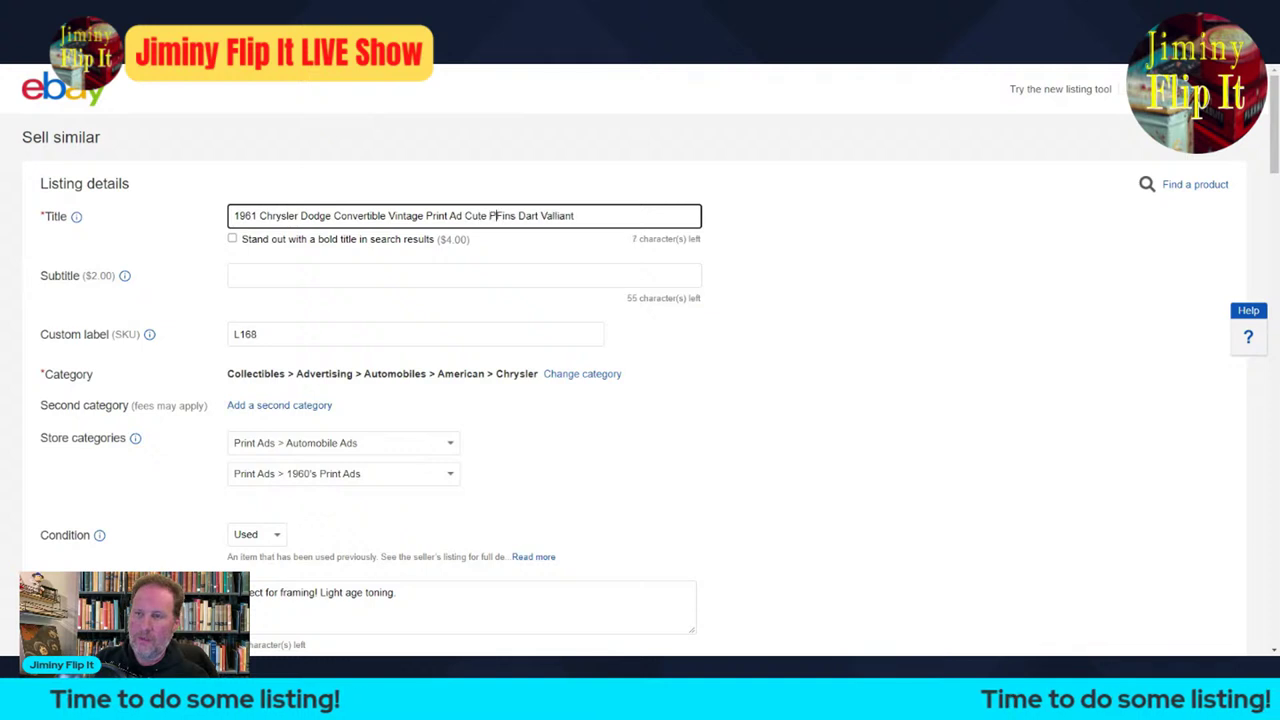
pyautogui.write('odle')
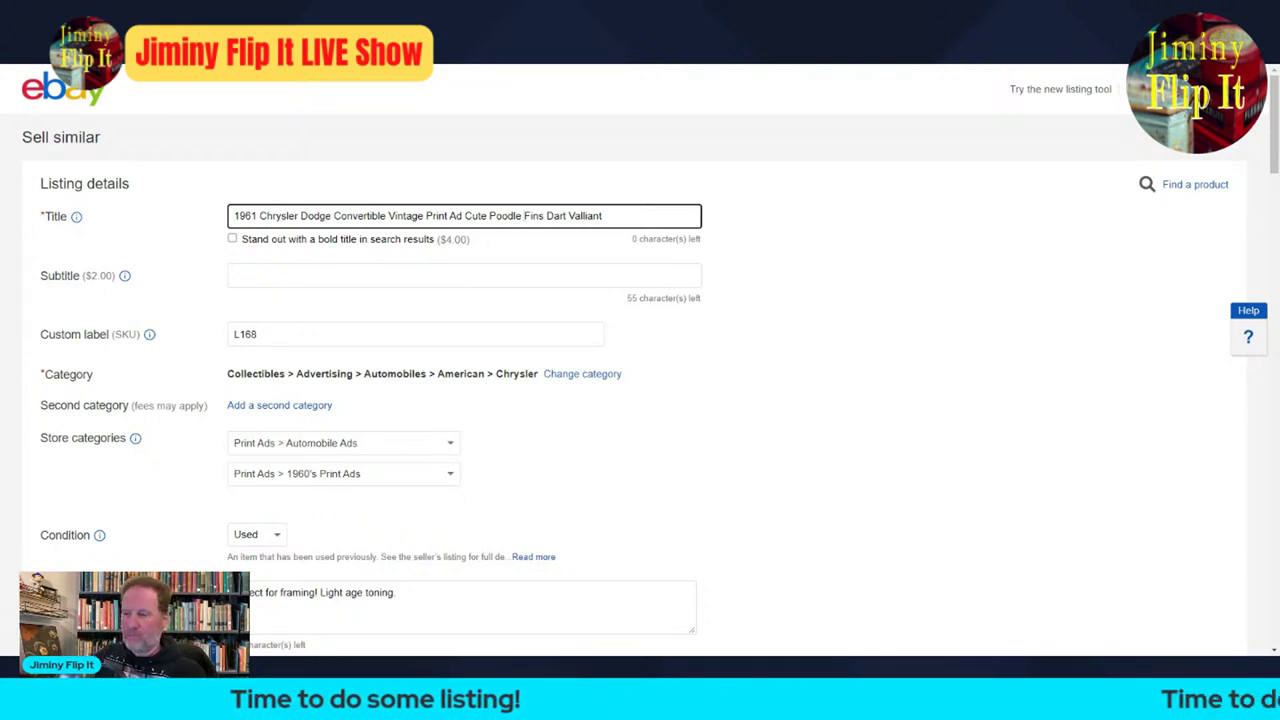
pyautogui.click(952, 476)
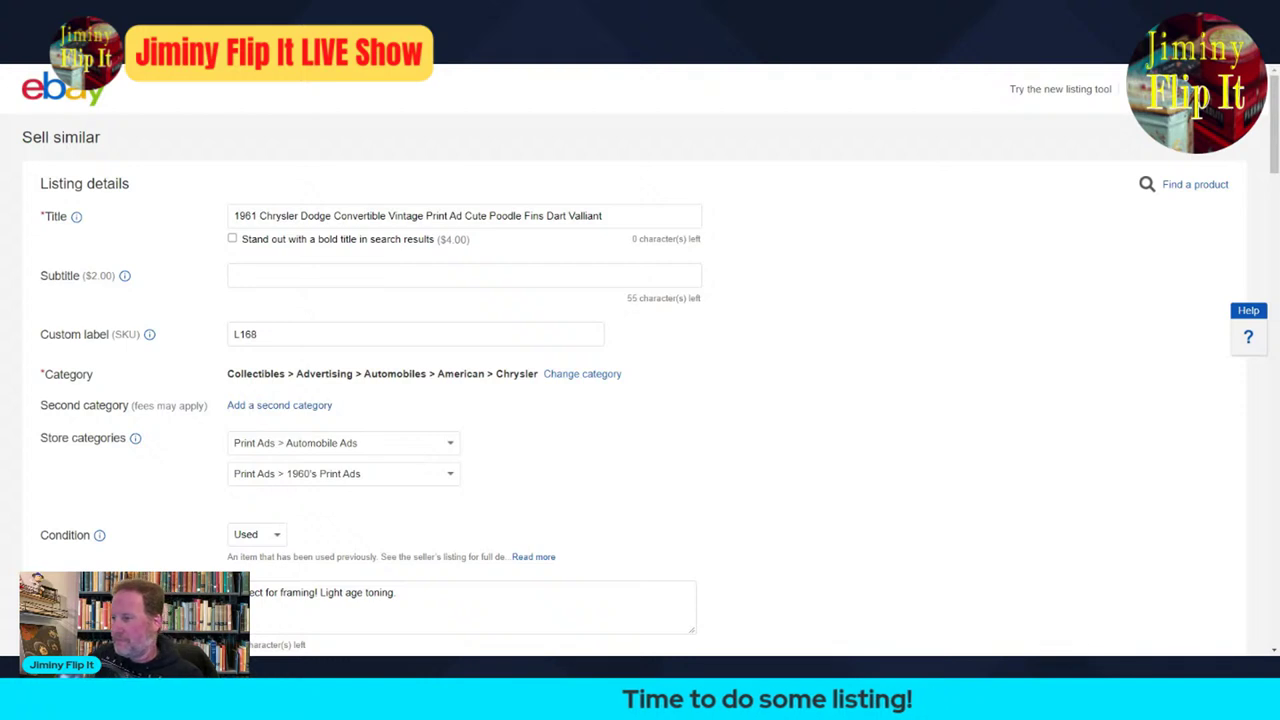
pyautogui.click(523, 215)
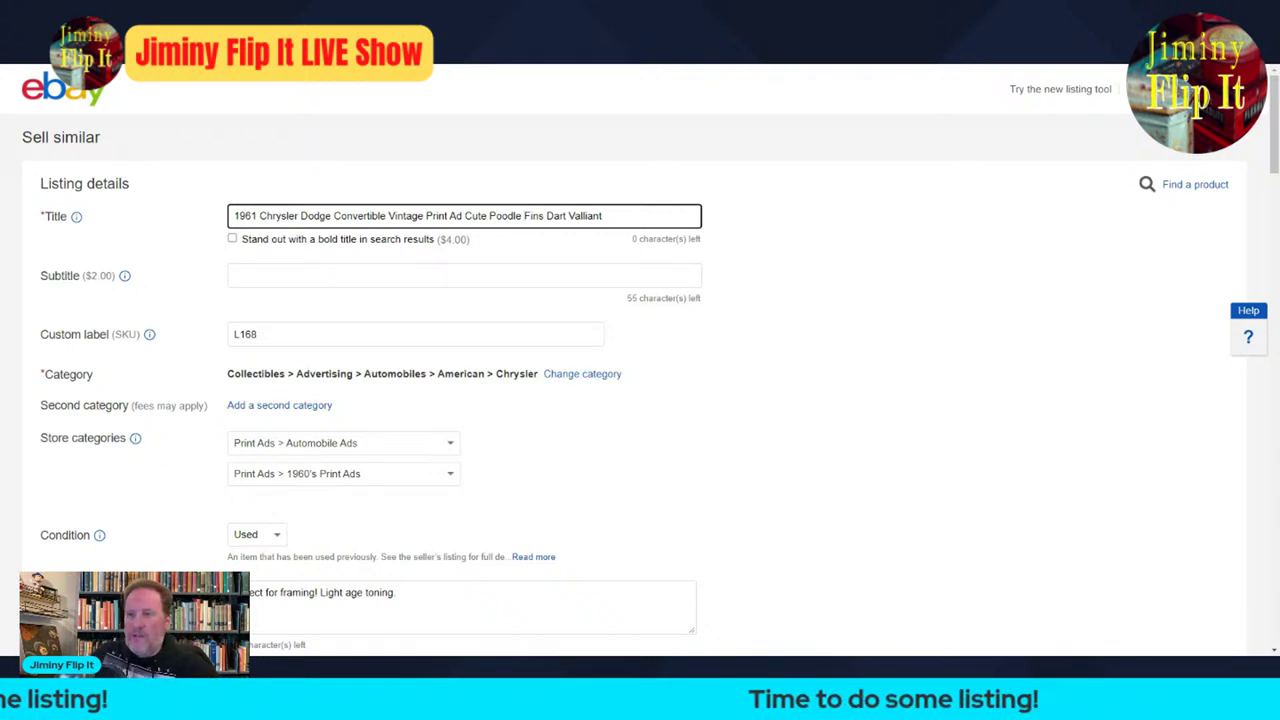
pyautogui.scroll(-3, 794, 481)
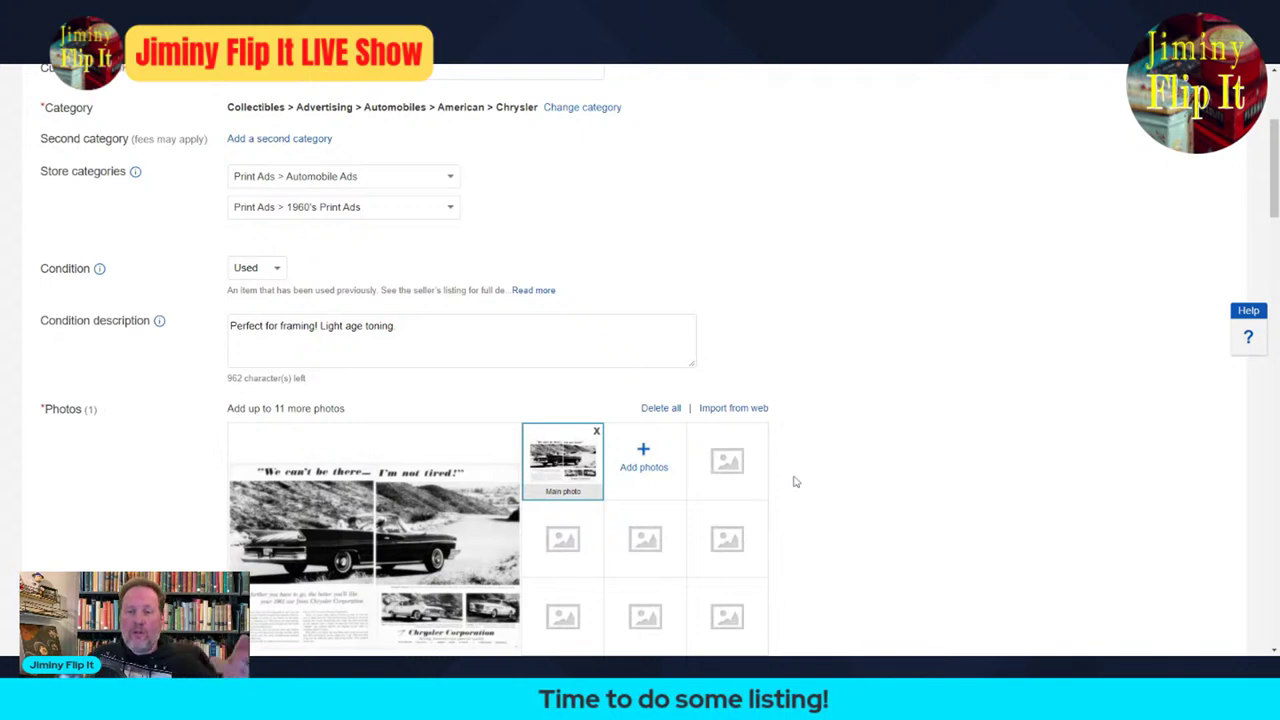
pyautogui.scroll(3, 480, 449)
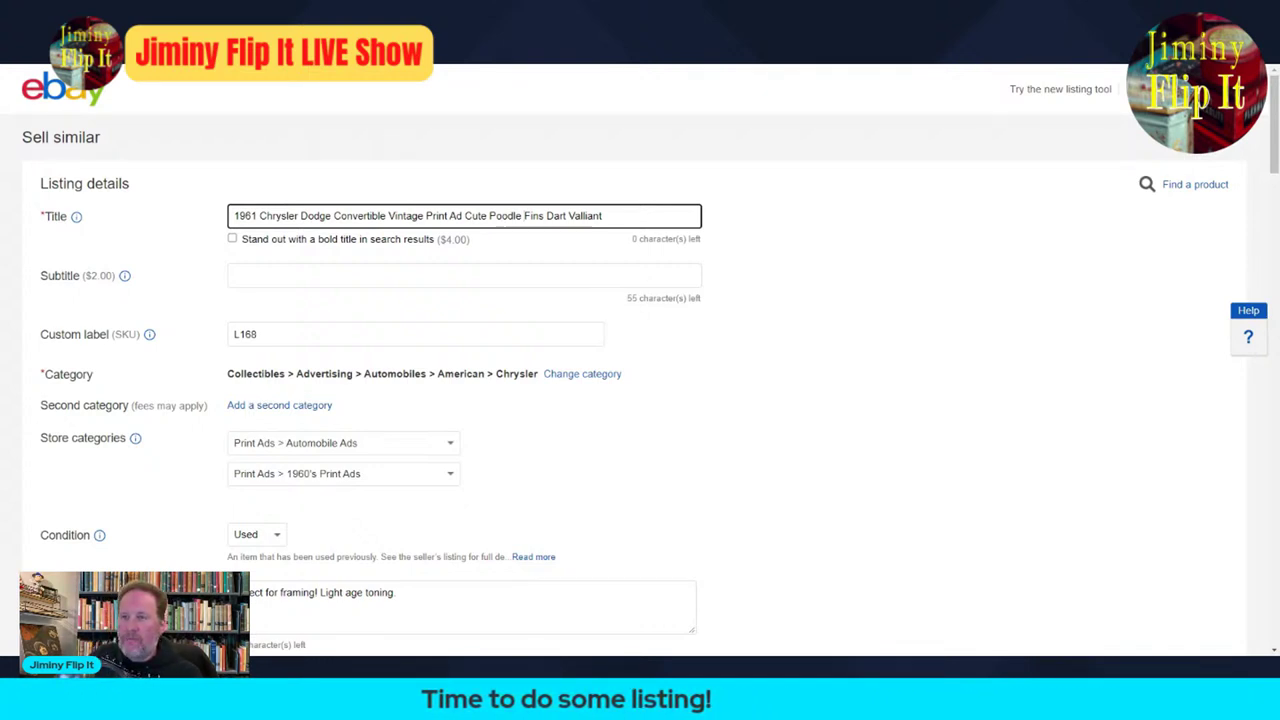
# Delete 'Dart Valliant', insert 'TWO PAGE' before Vintage, and review the Item specifics
pyautogui.moveTo(543, 215); pyautogui.dragTo(837, 271)
pyautogui.press('BackSpace')
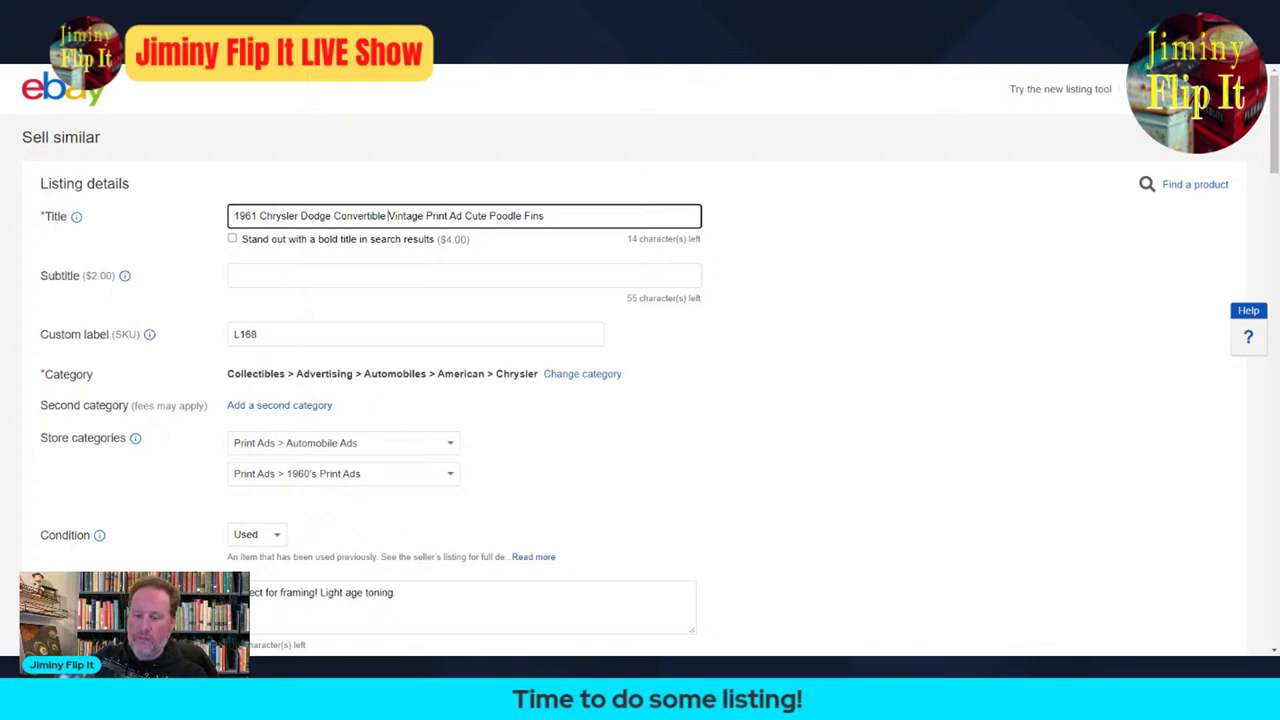
pyautogui.write('TWO PAGE')
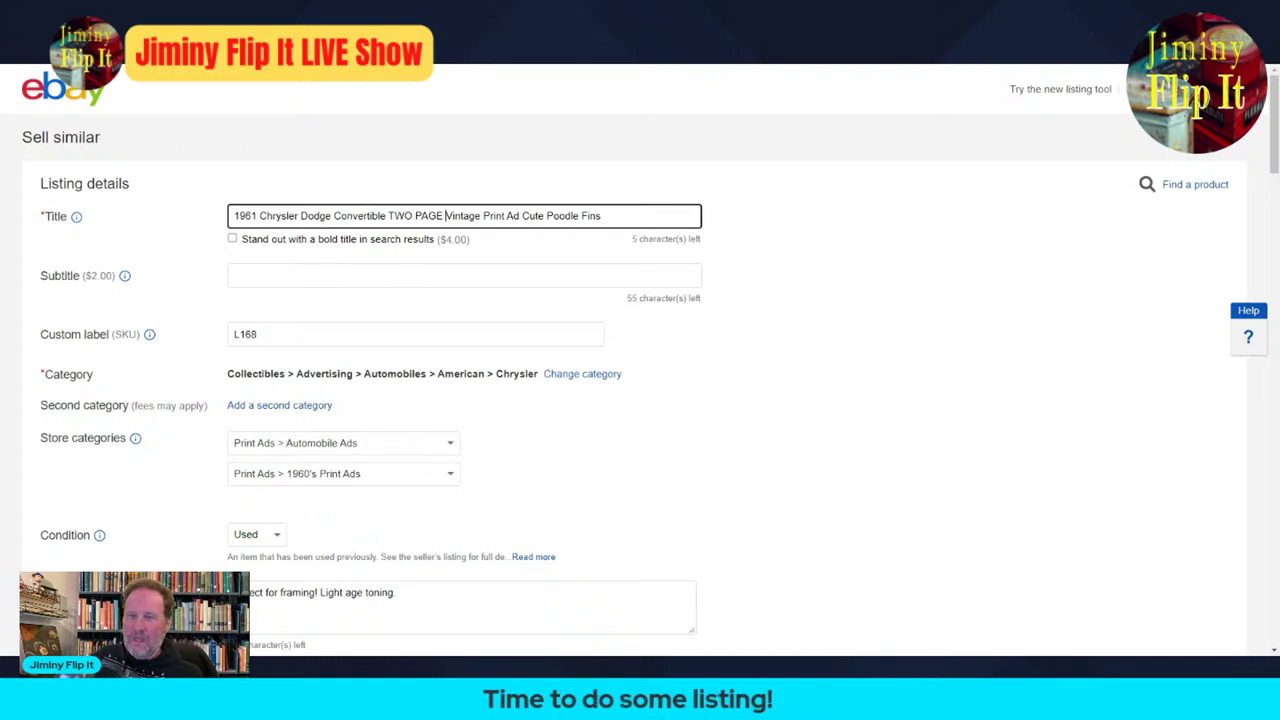
pyautogui.scroll(-7, 920, 457)
pyautogui.scroll(-1, 874, 477)
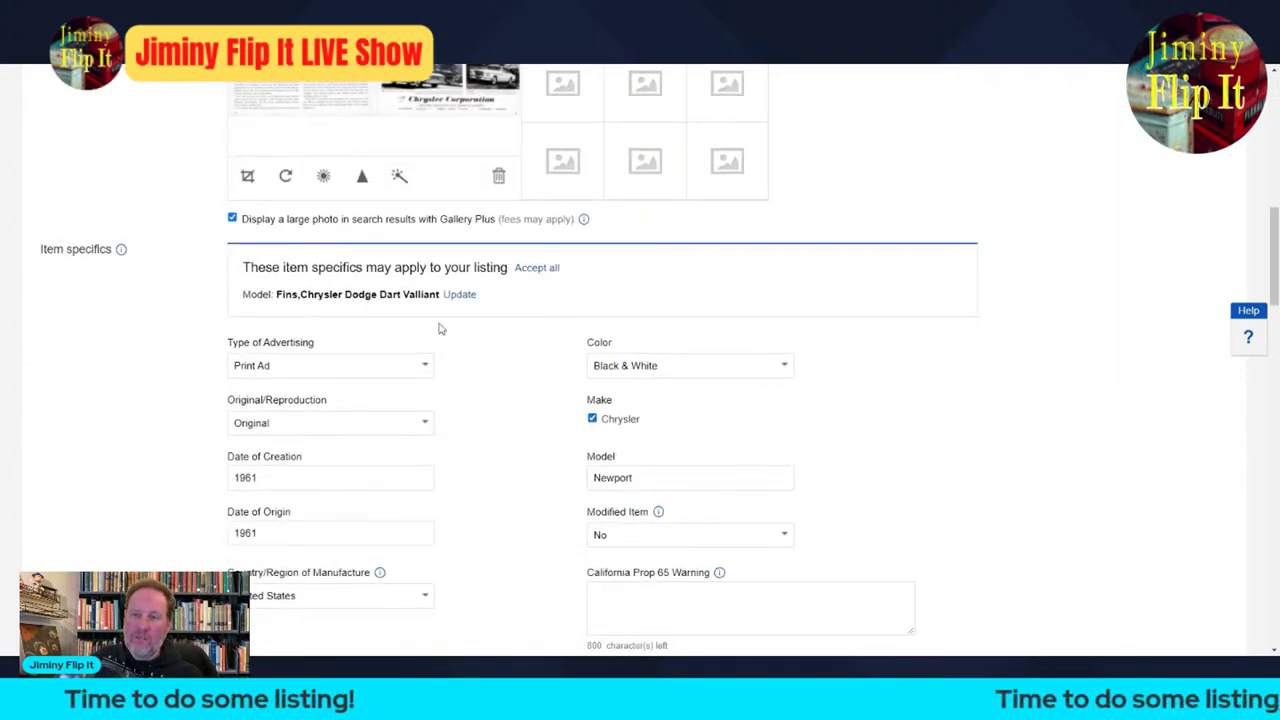
pyautogui.scroll(2, 985, 496)
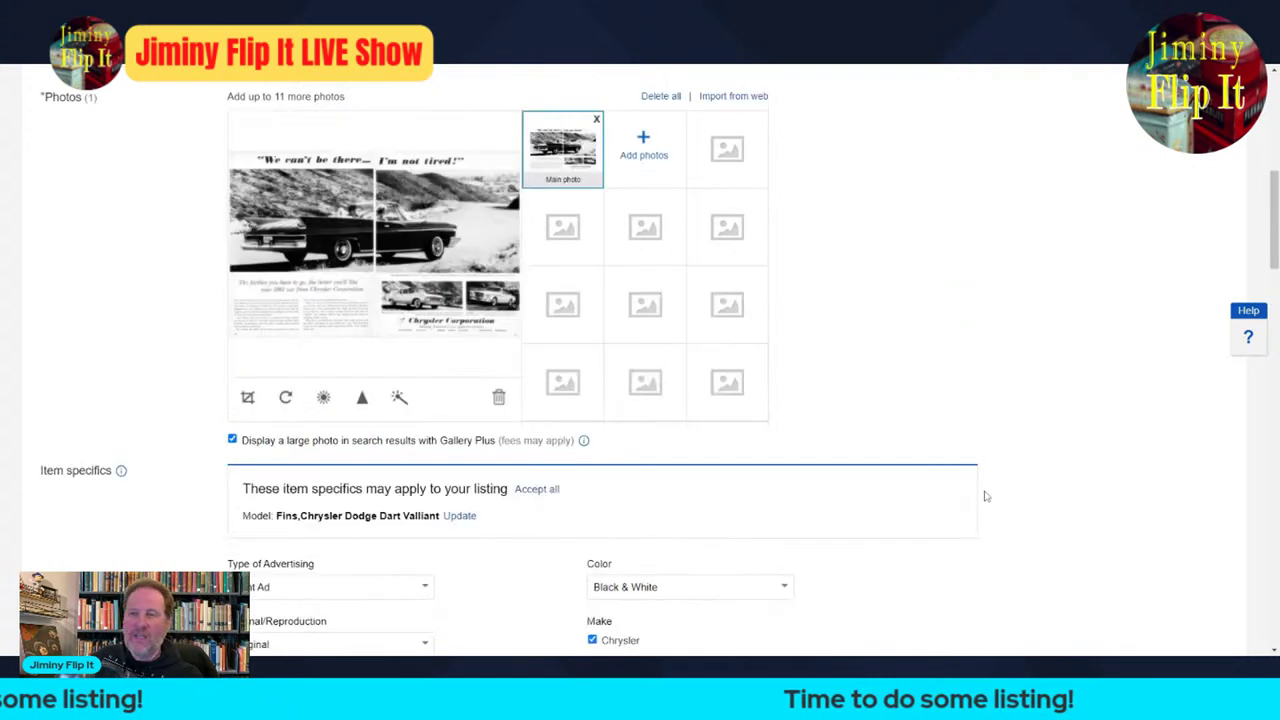
pyautogui.scroll(5, 985, 496)
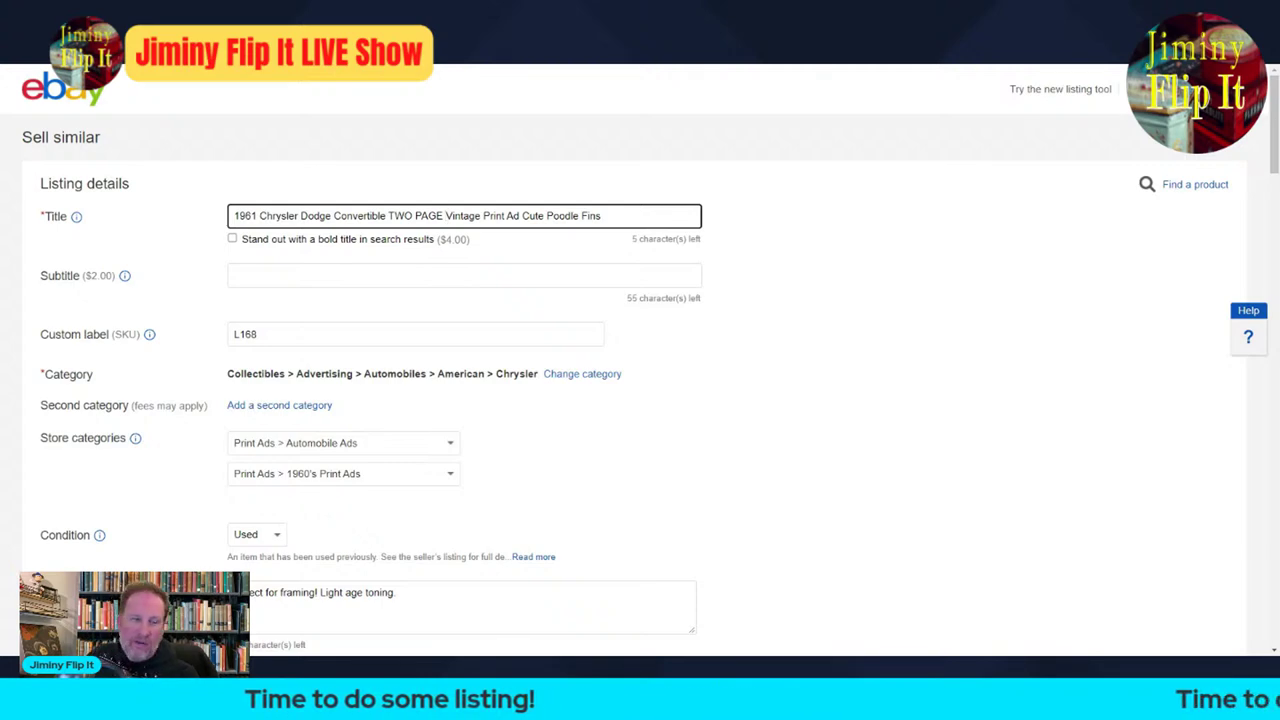
pyautogui.scroll(-3, 900, 528)
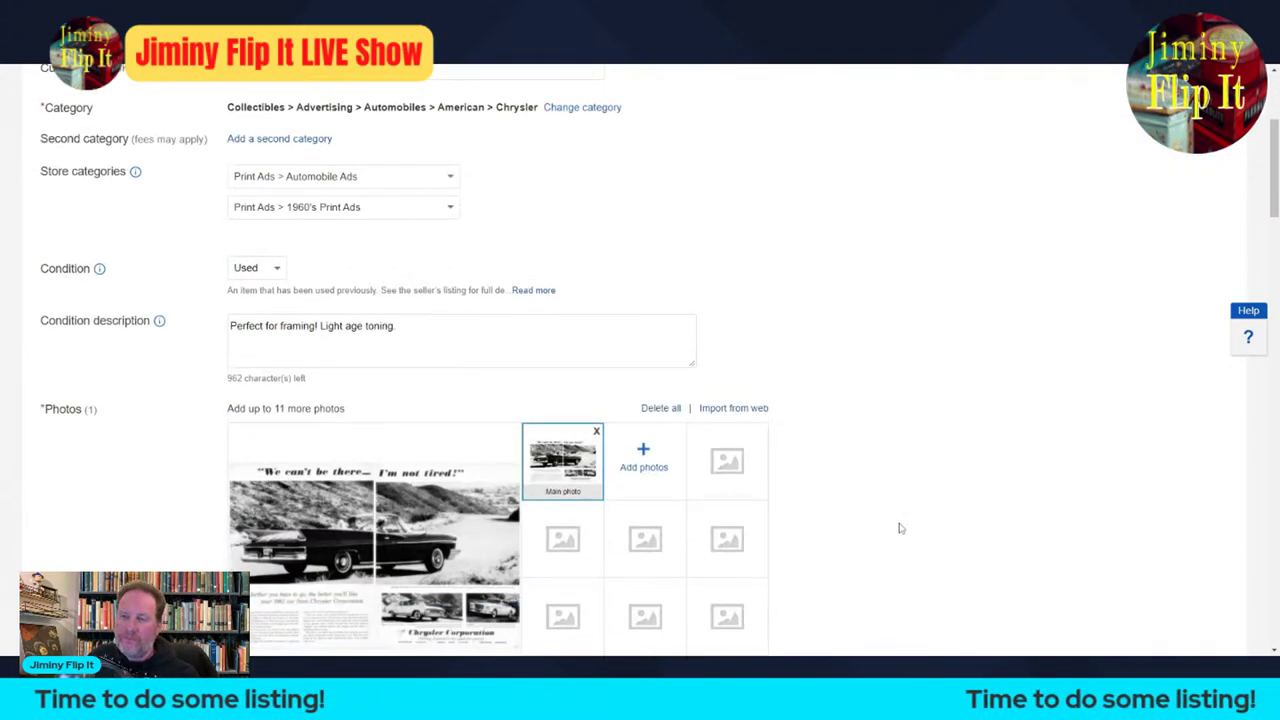
pyautogui.scroll(-6, 898, 527)
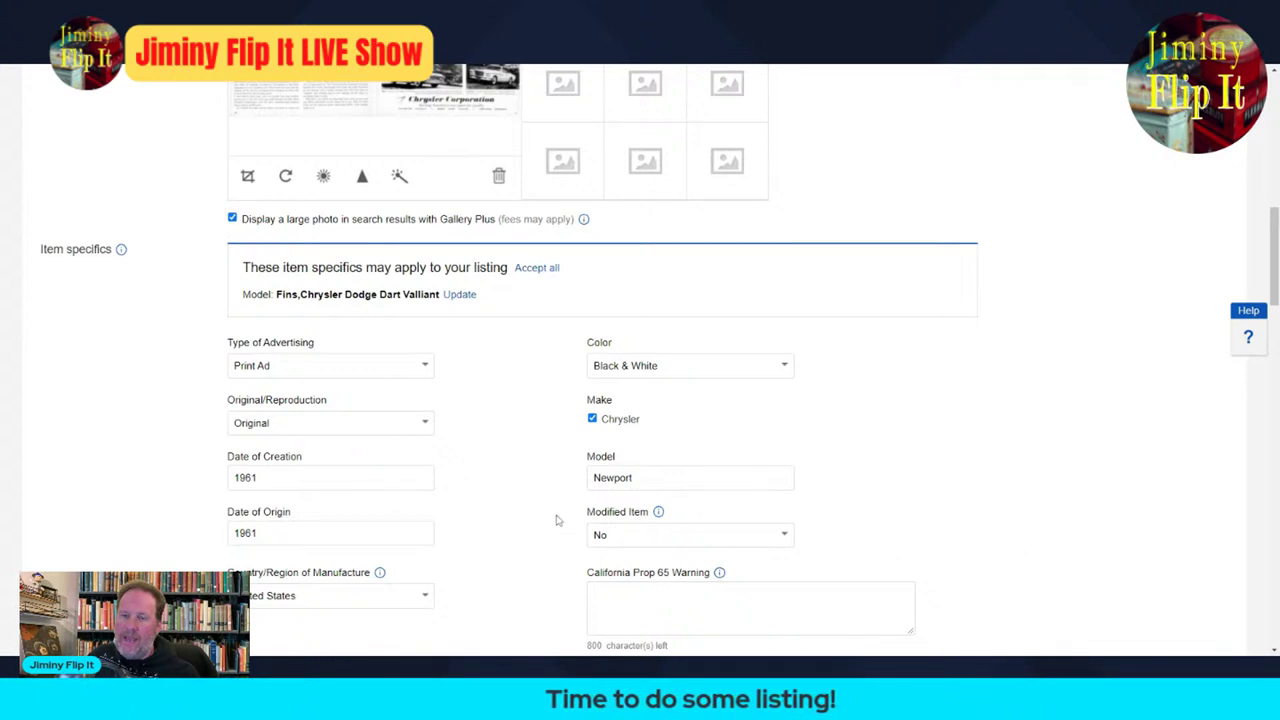
pyautogui.scroll(-3, 555, 515)
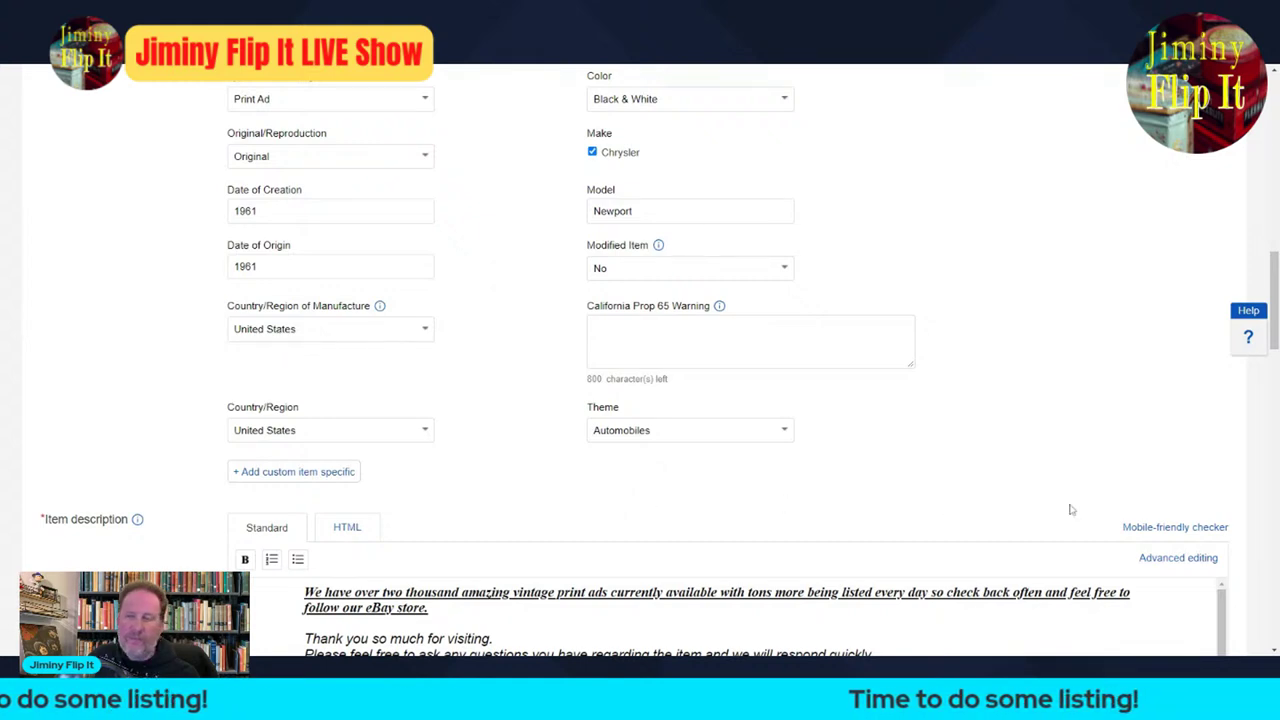
pyautogui.scroll(6, 1070, 511)
pyautogui.scroll(6, 1072, 510)
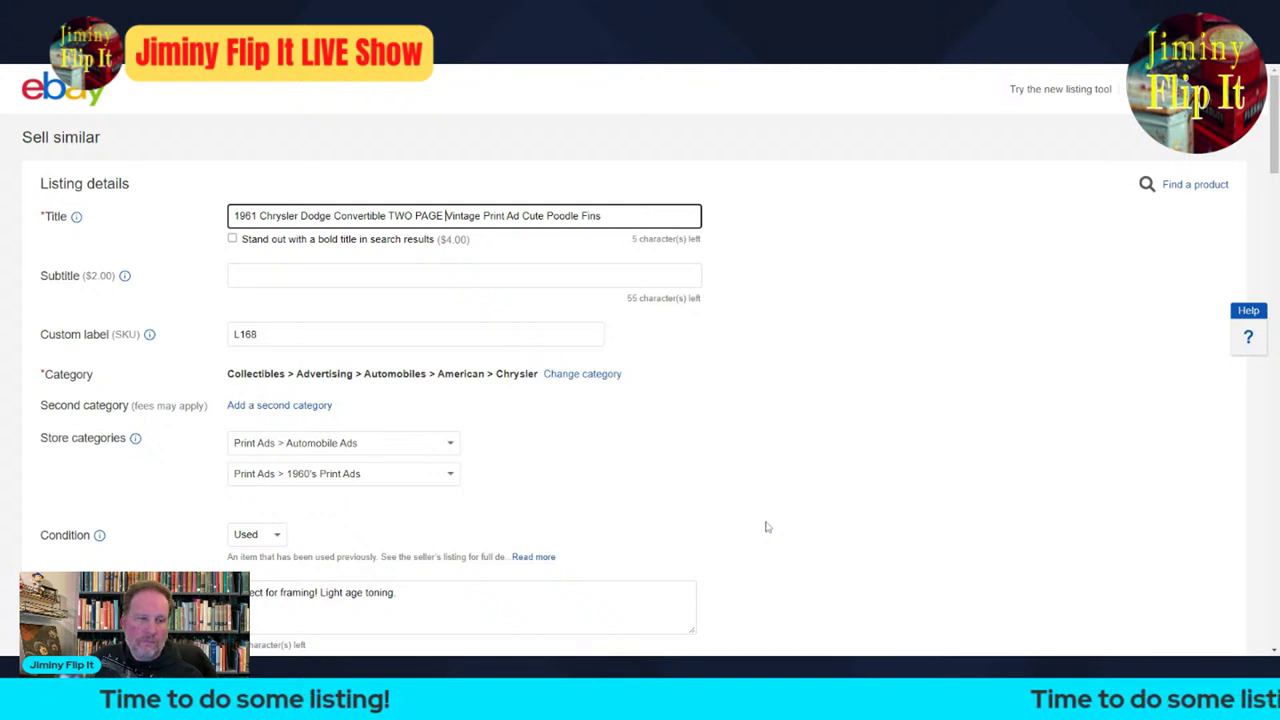
pyautogui.scroll(-3, 797, 478)
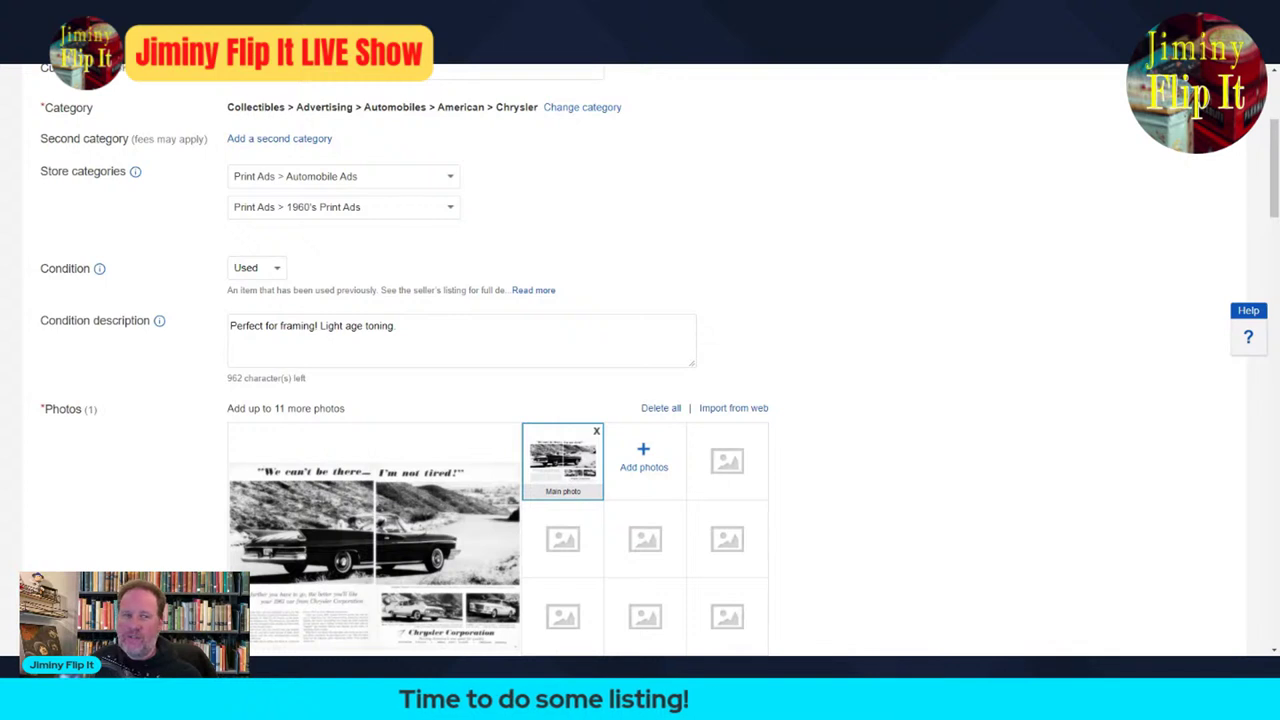
# Prefix the condition description with 'TWO SEPERATE PAGES. ' ahead of 'Perfect for framing!'
pyautogui.click(231, 326)
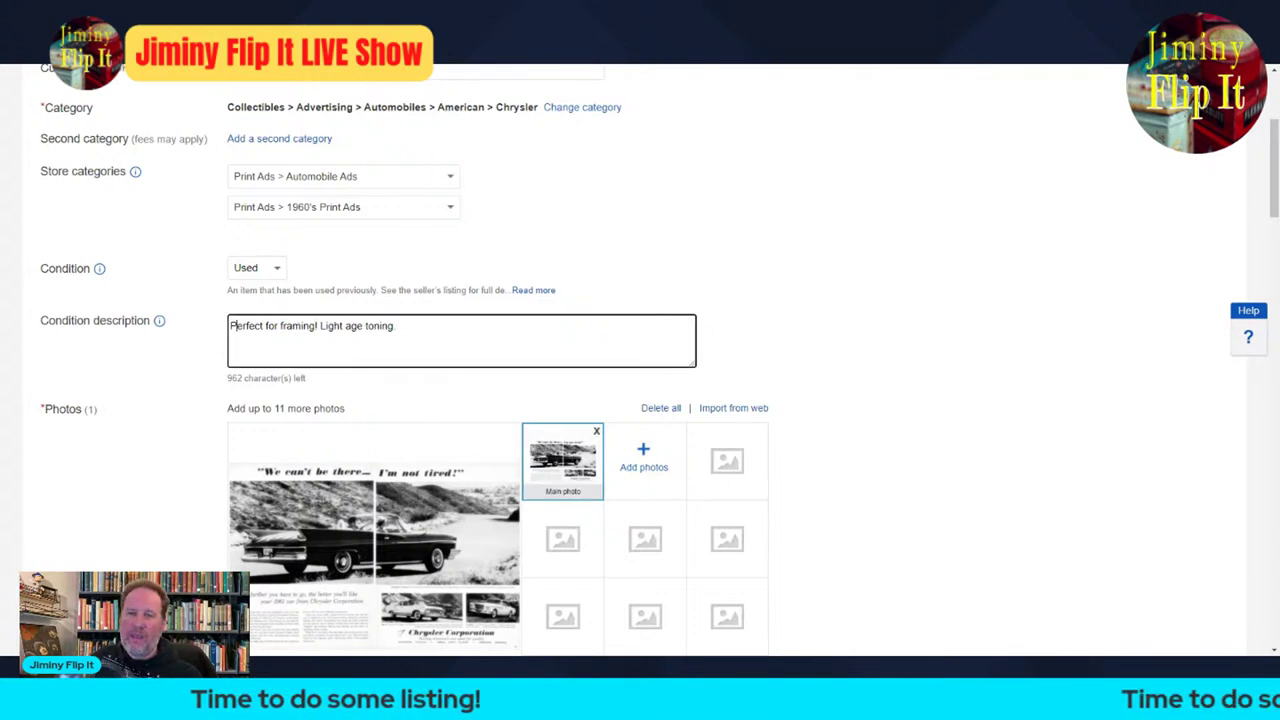
pyautogui.write('TWO SEPARATE')
pyautogui.press('BackSpace')
pyautogui.press('BackSpace')
pyautogui.press('BackSpace')
pyautogui.press('BackSpace')
pyautogui.press('BackSpace')
pyautogui.press('BackSpace')
pyautogui.write('ERATE PAGES ')
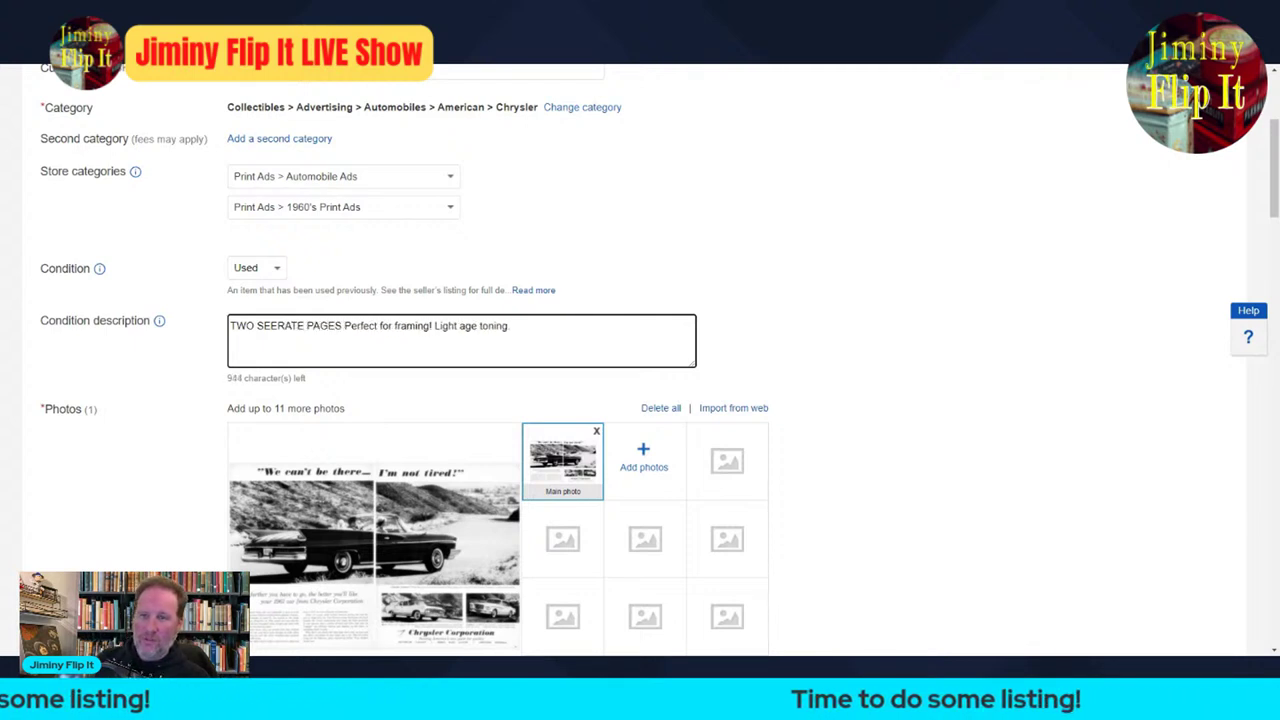
pyautogui.write('.')
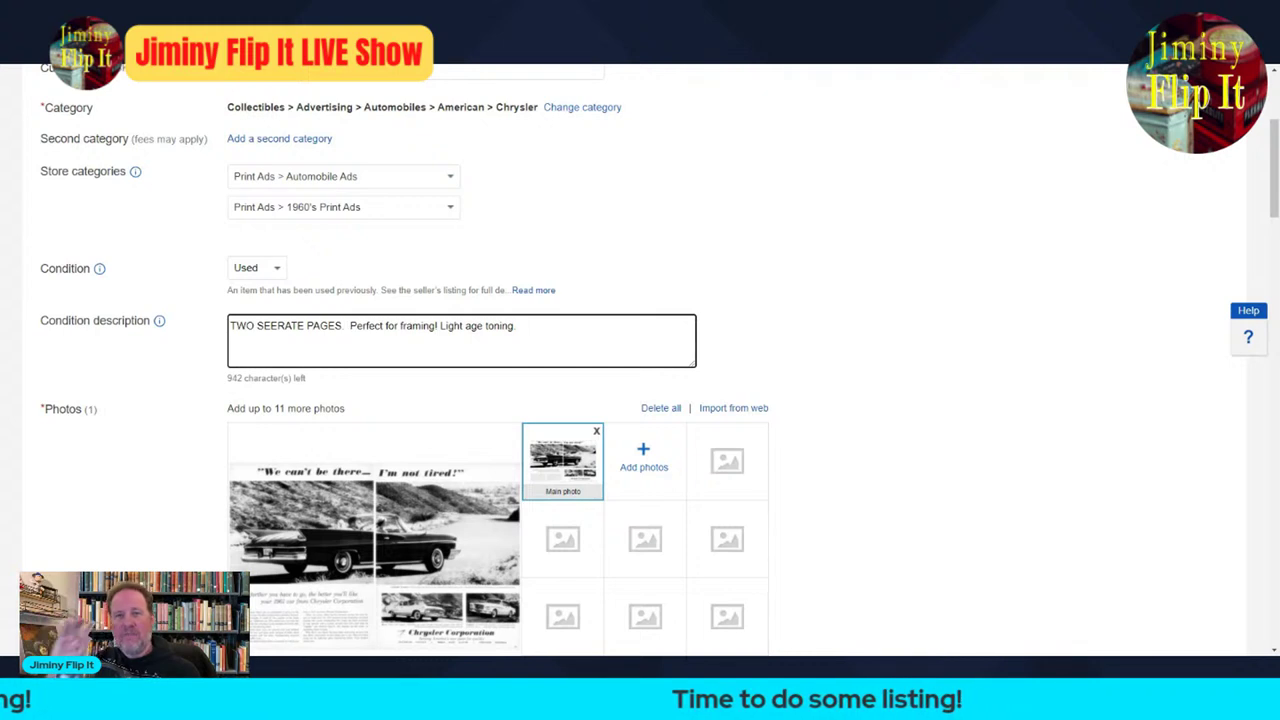
pyautogui.click(277, 325)
pyautogui.press('BackSpace')
pyautogui.write('P')
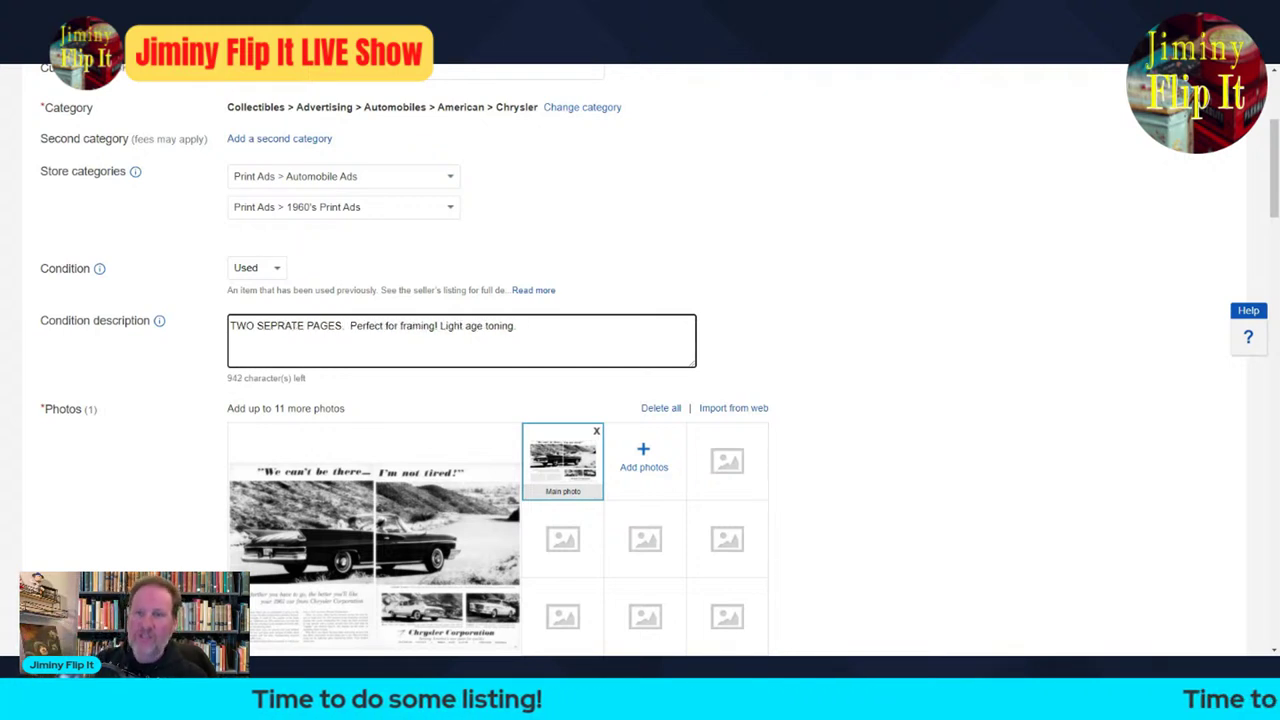
pyautogui.write('a')
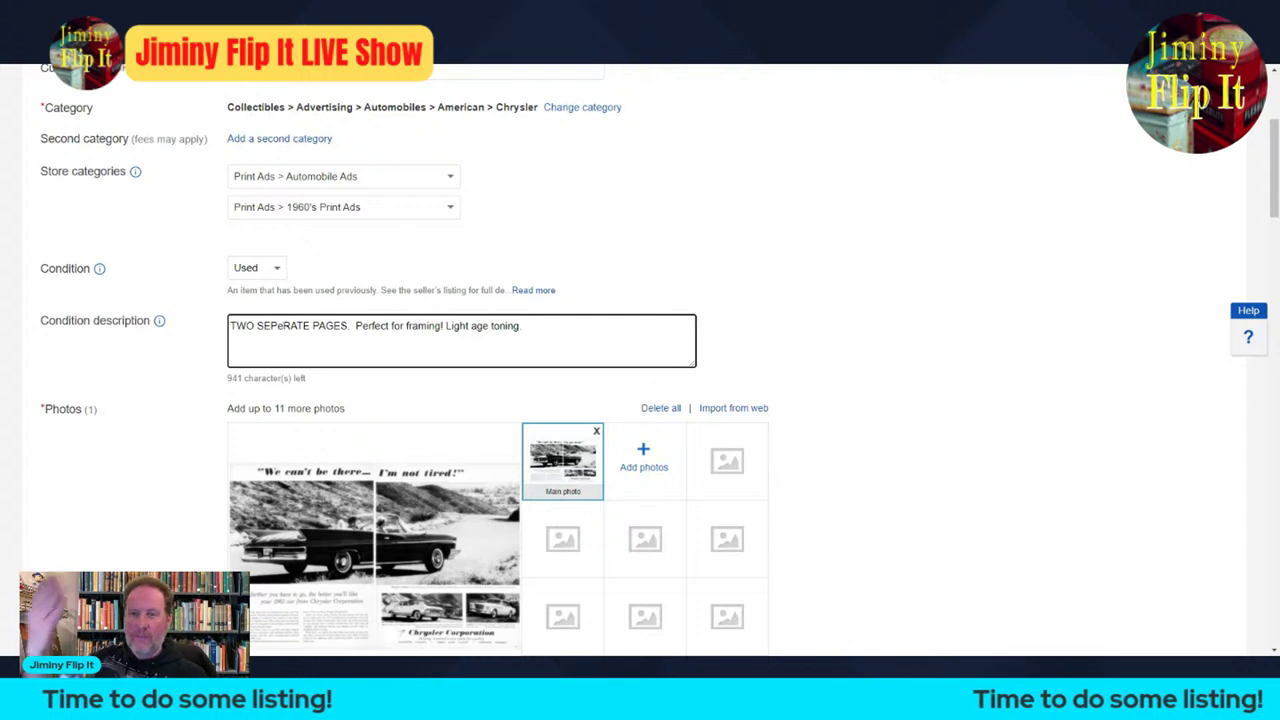
pyautogui.press('BackSpace')
pyautogui.write('E')
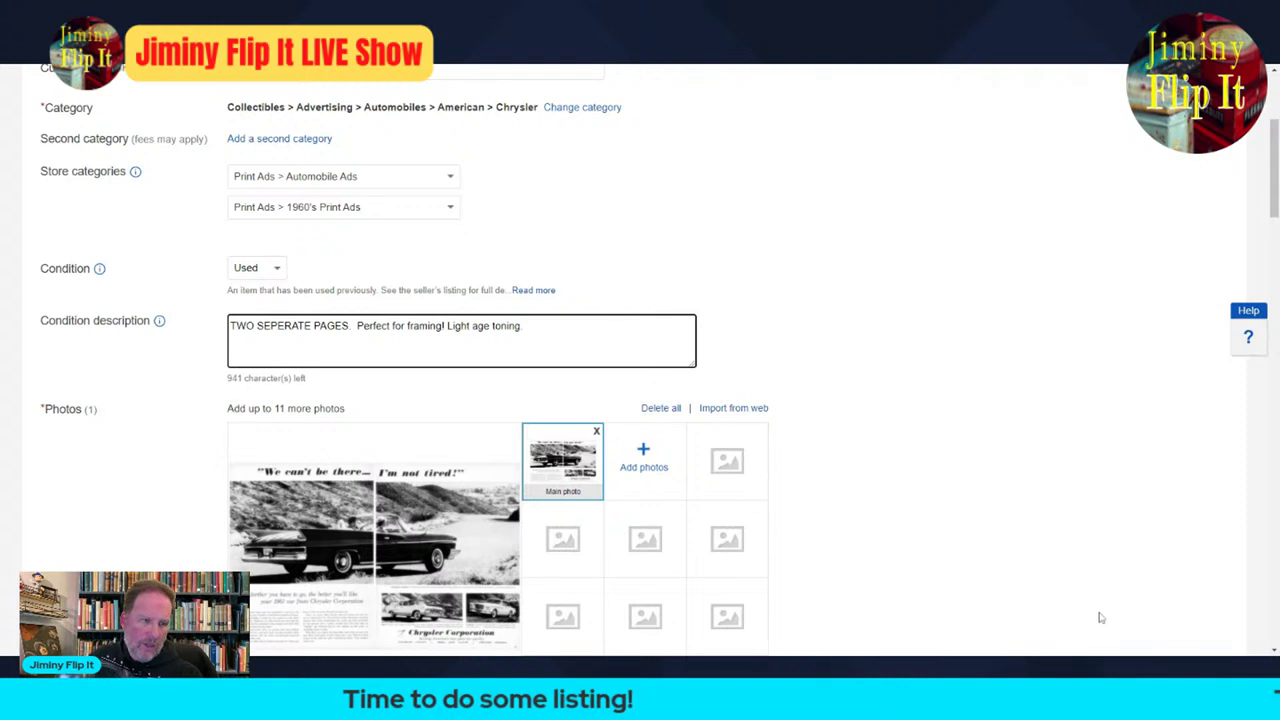
pyautogui.click(1057, 488)
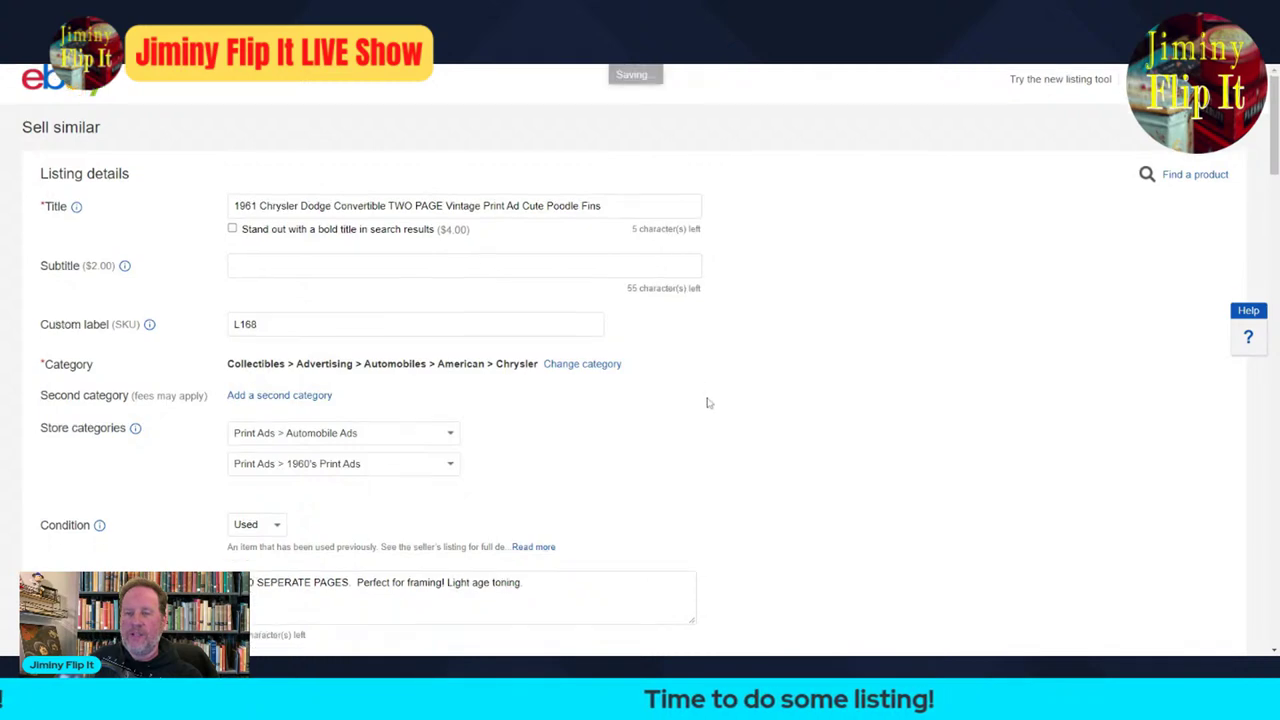
# Reword the description's measurement line to 'TWO PAGES each page measures 14" tall x 11" wide'
pyautogui.scroll(-3, 711, 408)
pyautogui.scroll(-5, 636, 437)
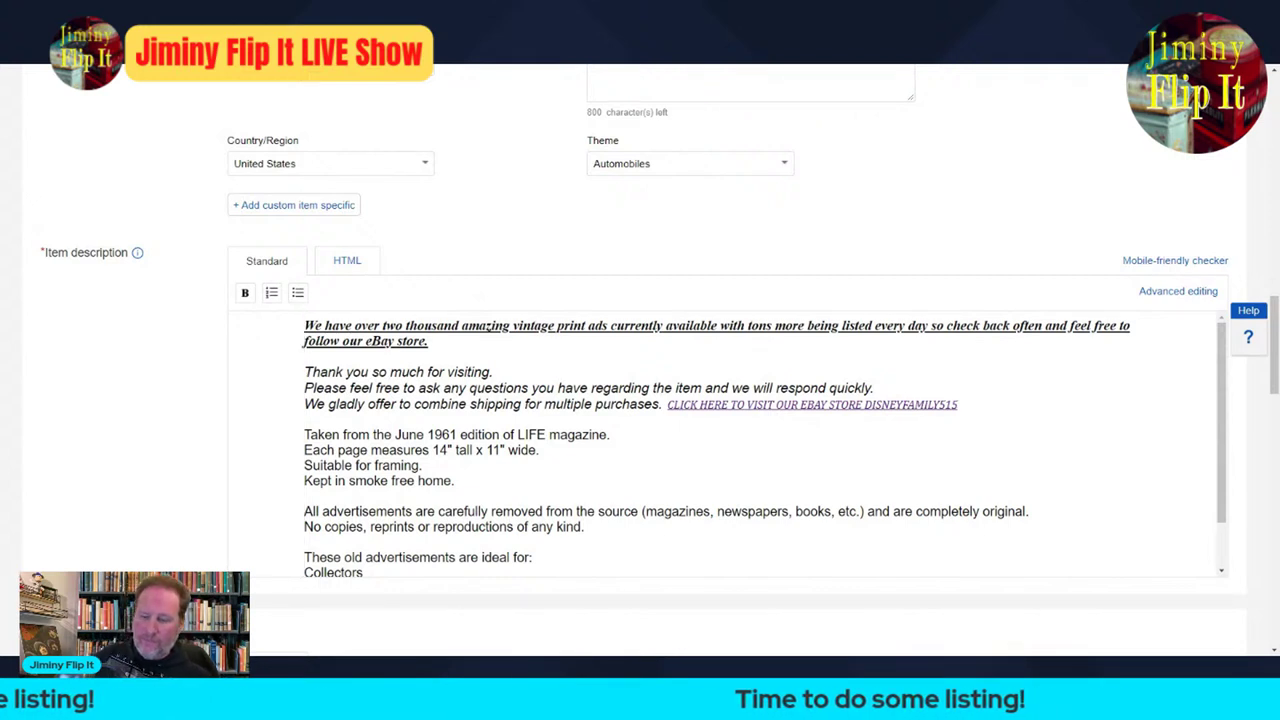
pyautogui.write('T')
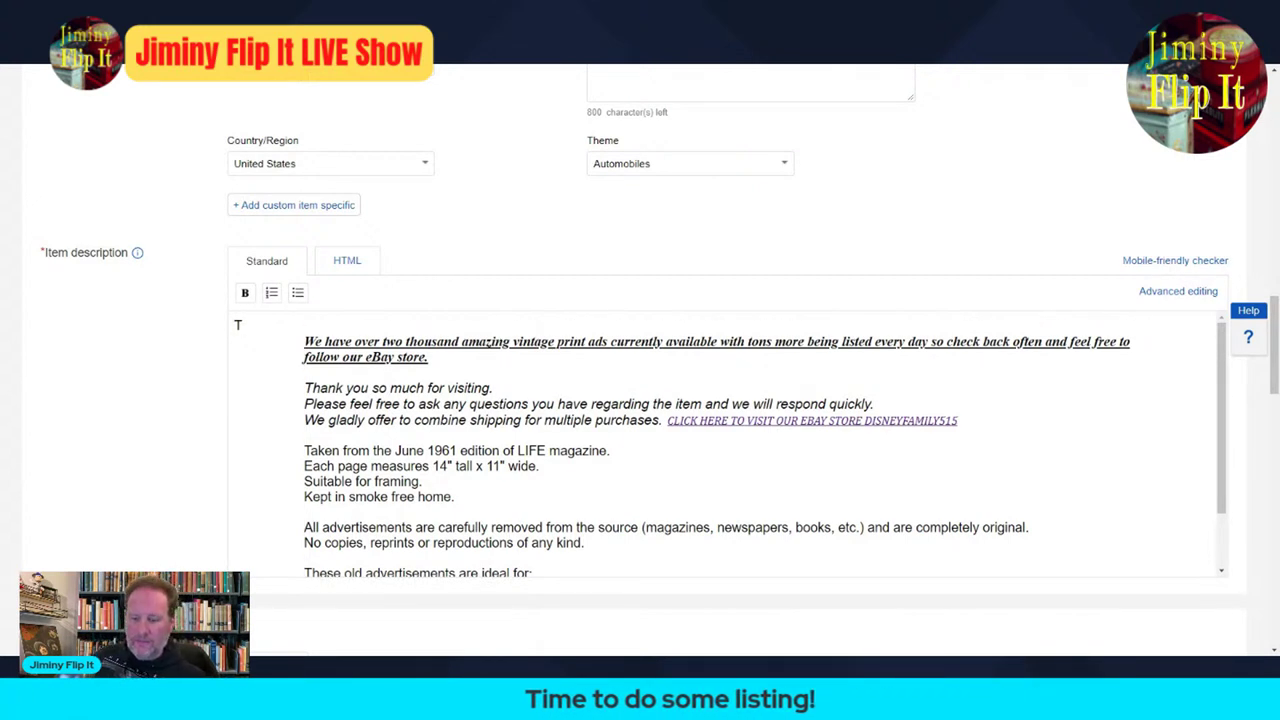
pyautogui.press('BackSpace')
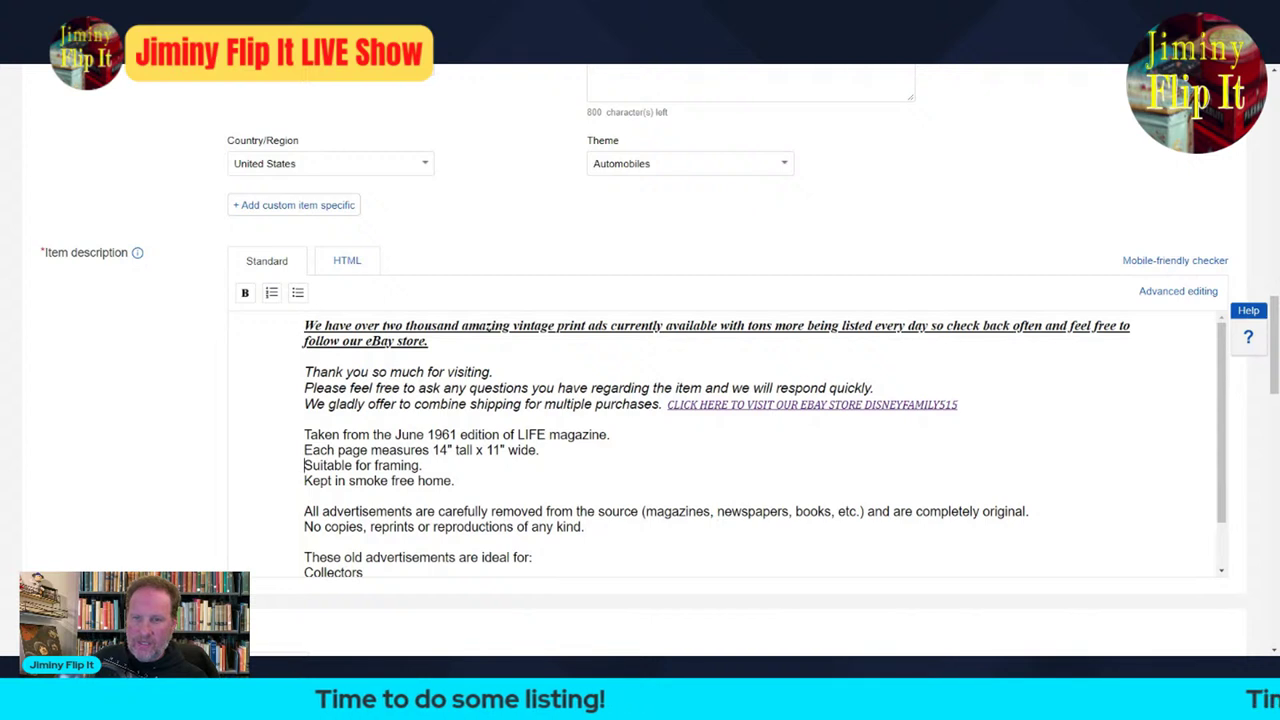
pyautogui.write('TWO PA')
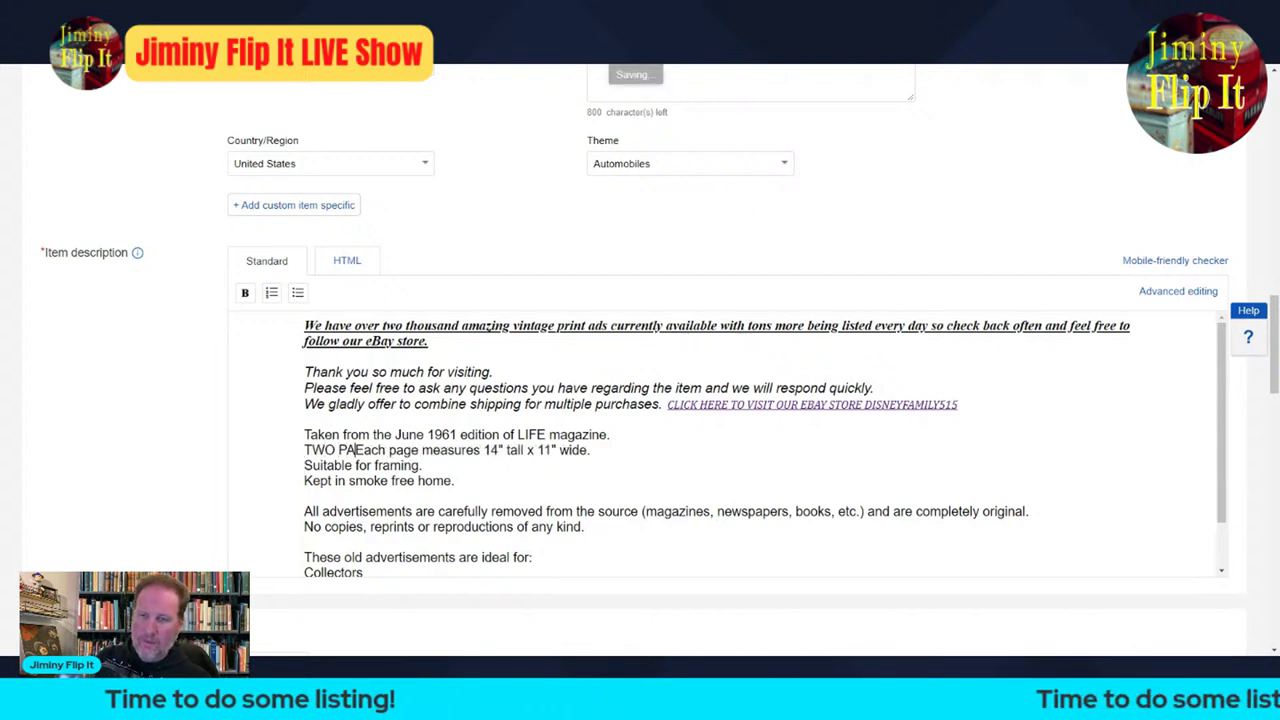
pyautogui.write('GES')
pyautogui.press('Delete')
pyautogui.press('Delete')
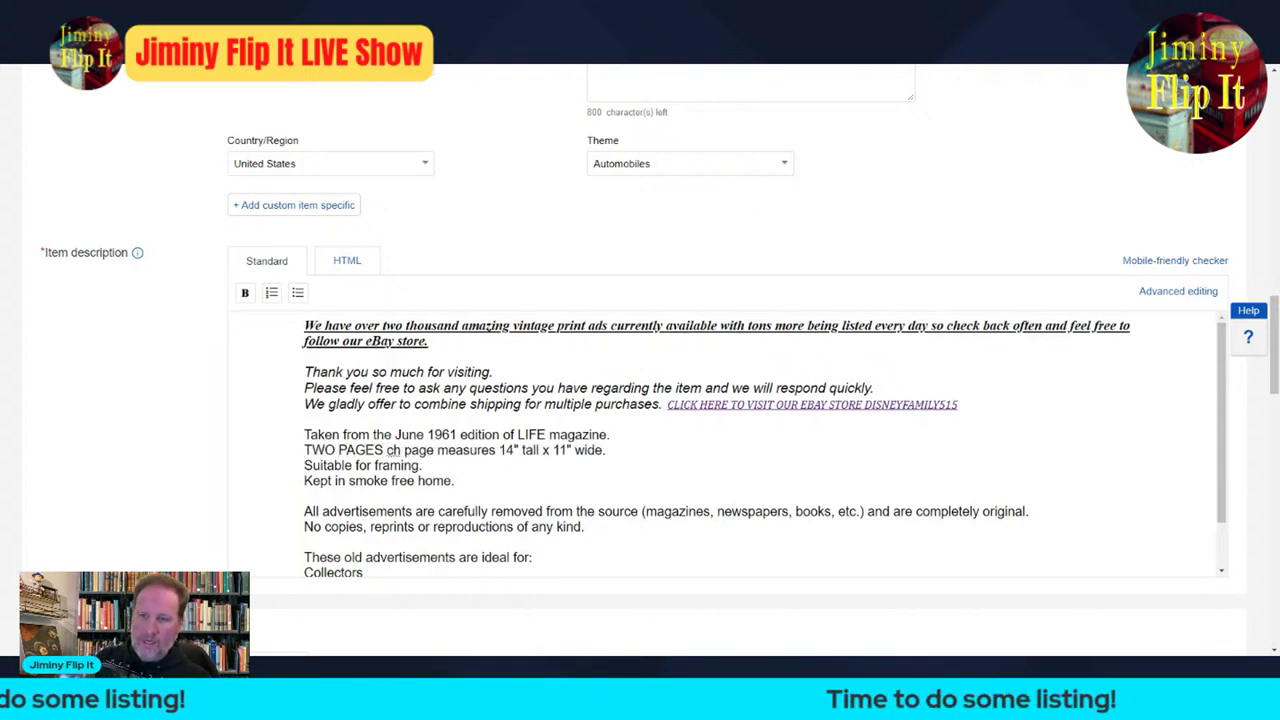
pyautogui.write('ea')
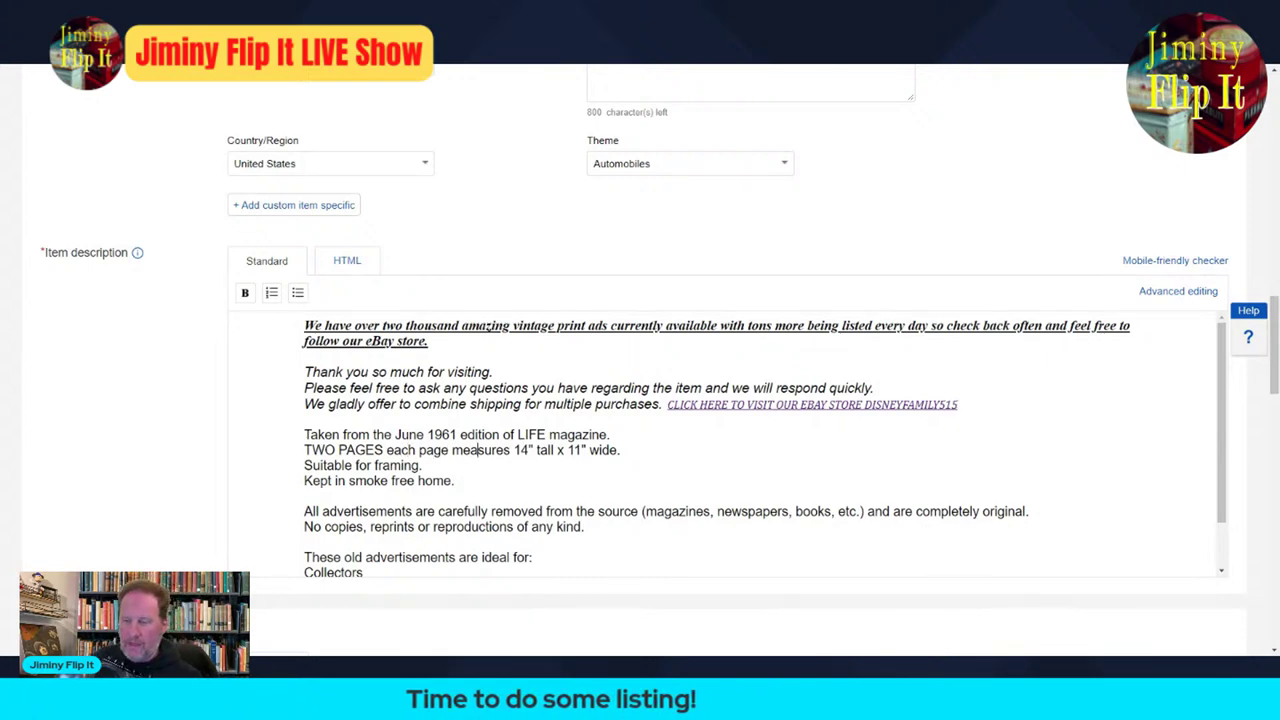
pyautogui.scroll(-5, 757, 503)
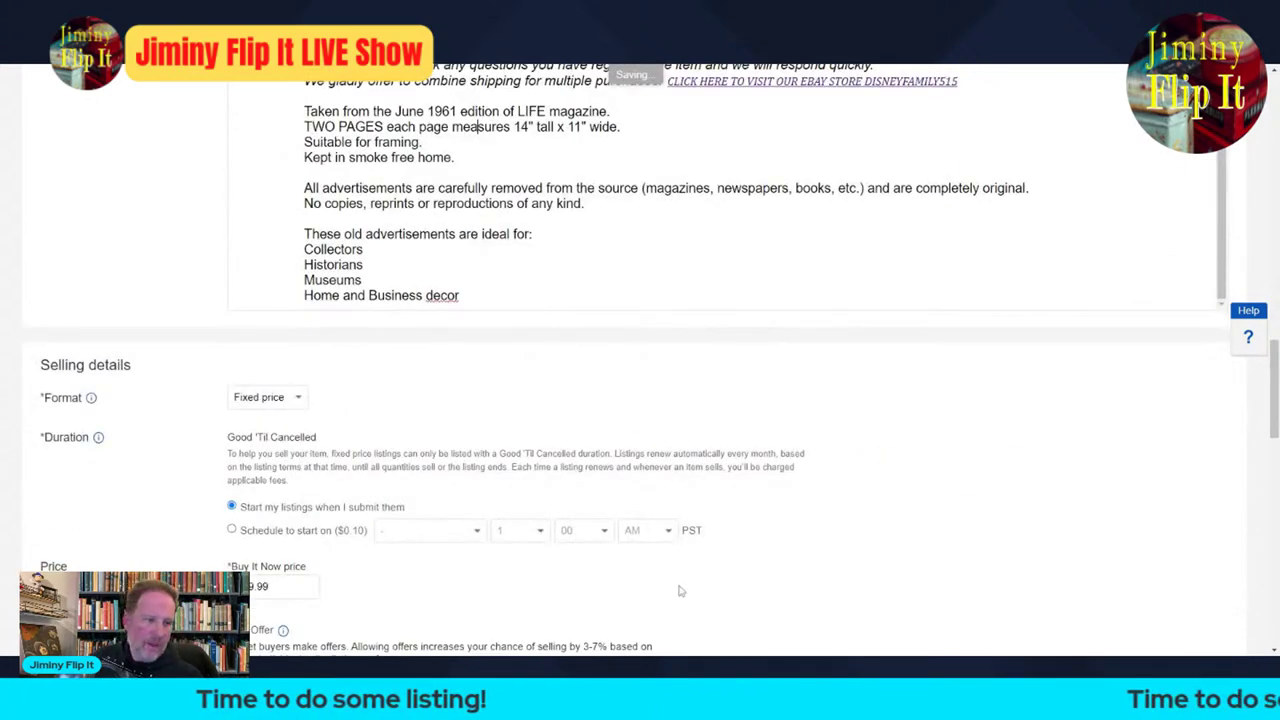
# Change the Buy It Now price from 9.99 to 4.99
pyautogui.doubleClick(240, 586)
pyautogui.write('4.99')
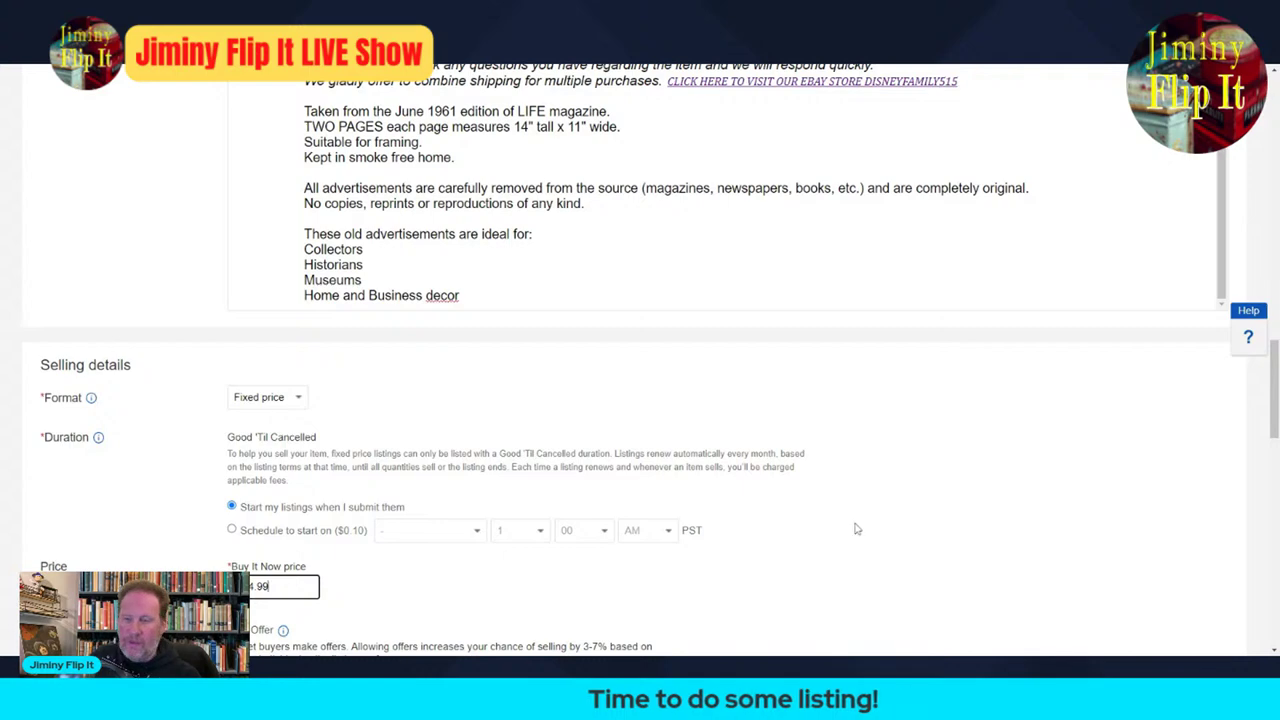
pyautogui.scroll(5, 922, 484)
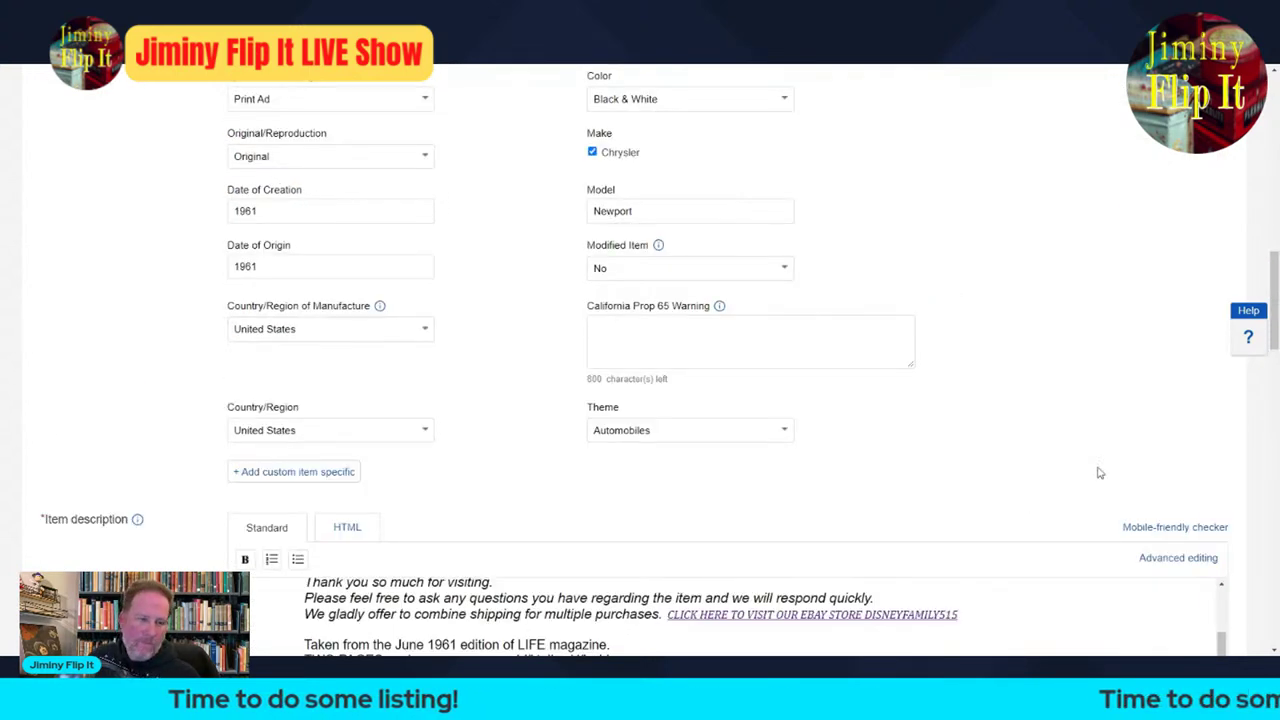
pyautogui.scroll(4, 1119, 473)
pyautogui.scroll(4, 1119, 473)
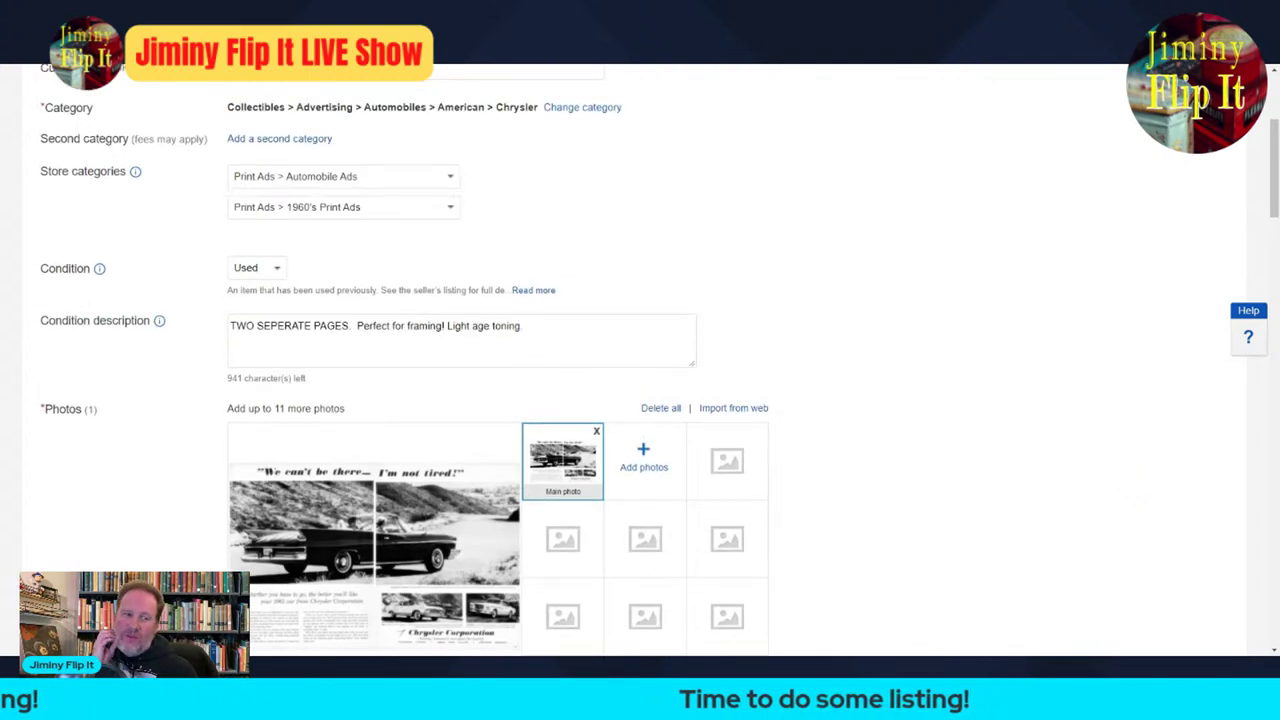
pyautogui.scroll(3, 1121, 472)
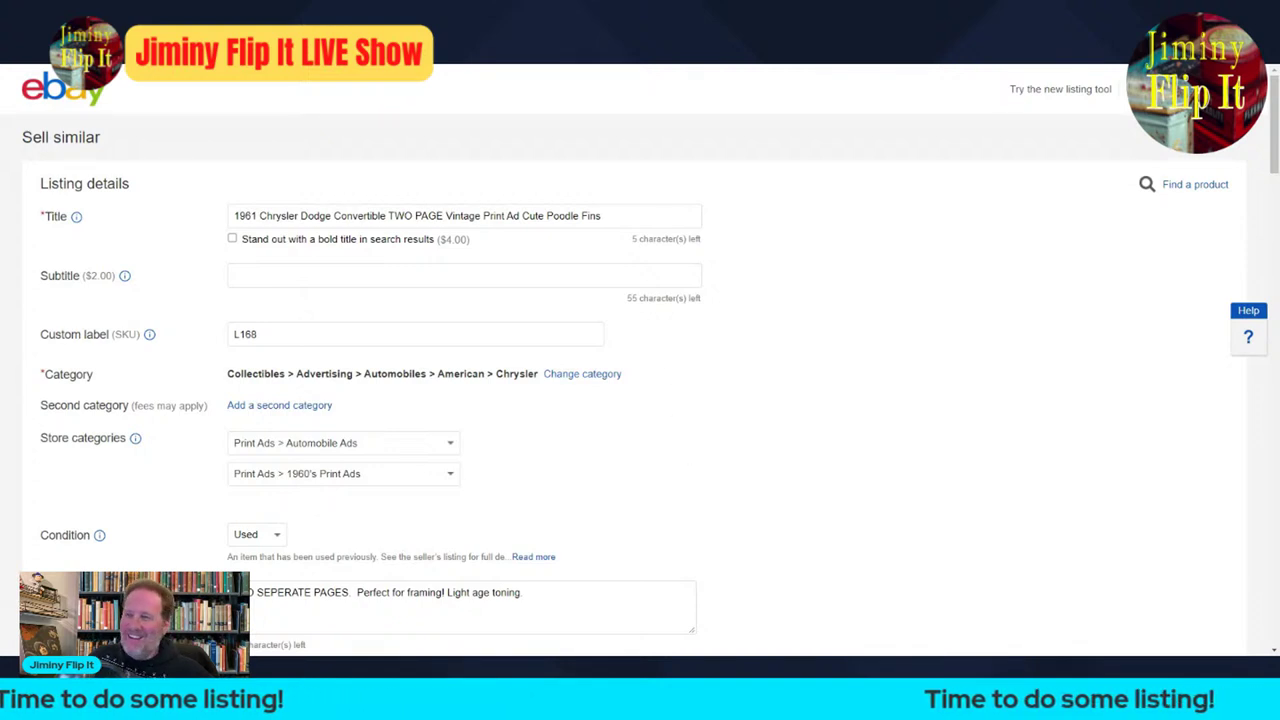
# Move 'Fins' from the title's end to right after 'Convertible'
pyautogui.doubleClick(592, 215)
pyautogui.press('BackSpace')
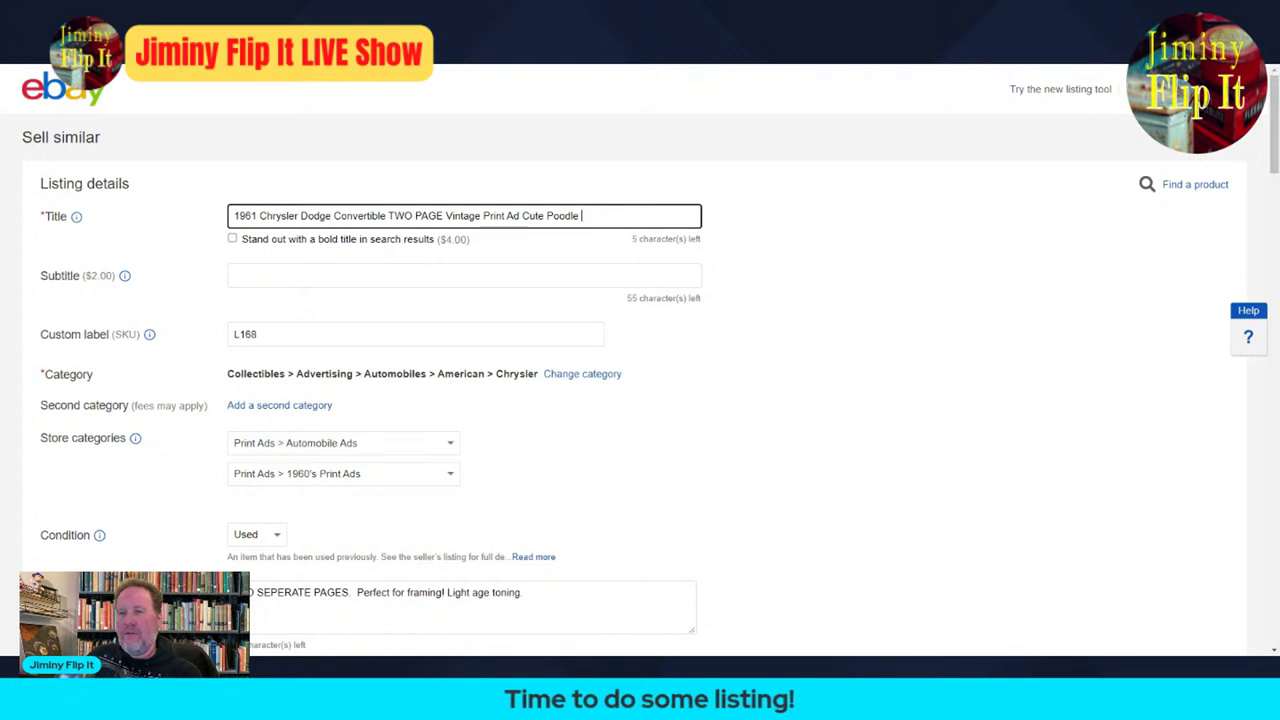
pyautogui.write('Fins')
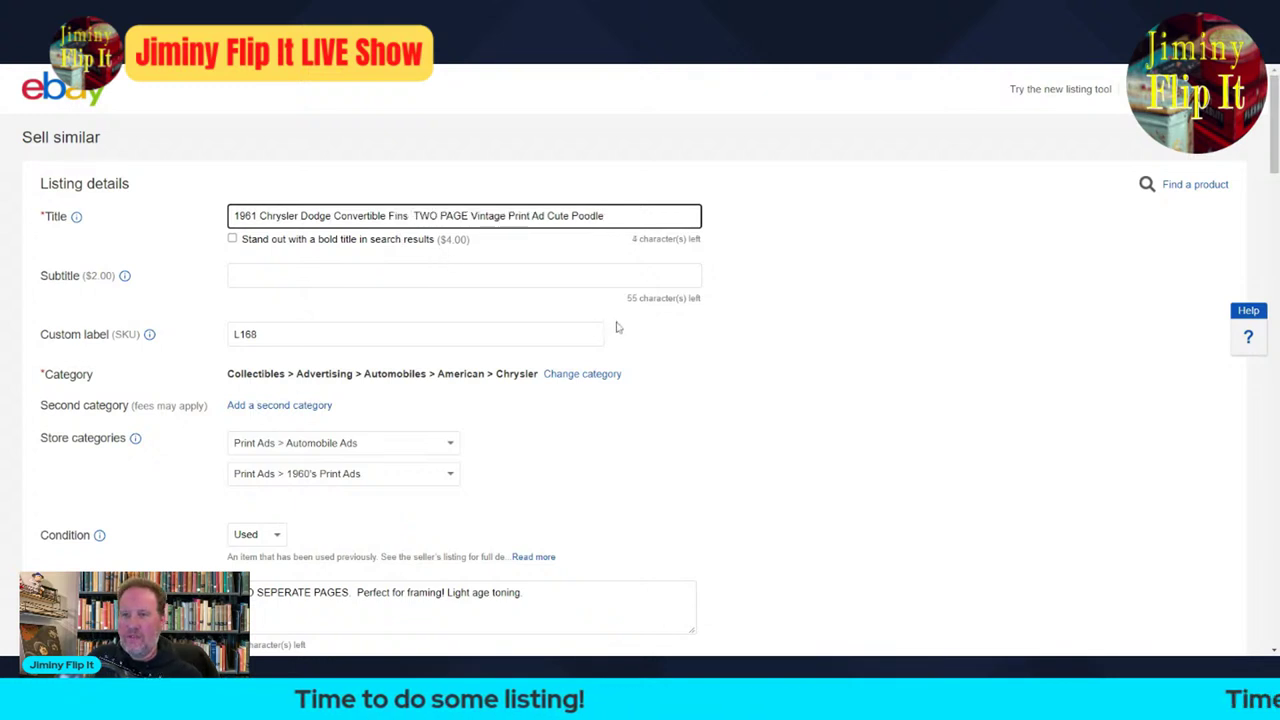
pyautogui.press('Delete')
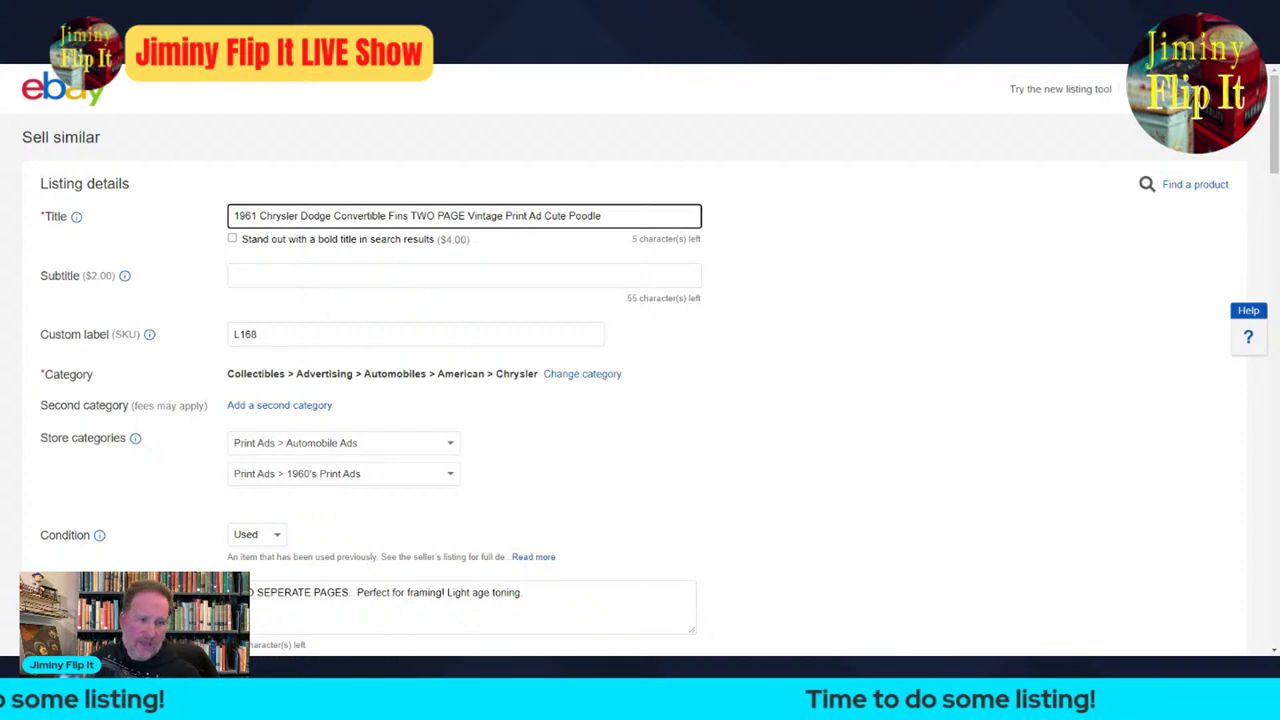
pyautogui.click(749, 397)
pyautogui.scroll(-5, 800, 400)
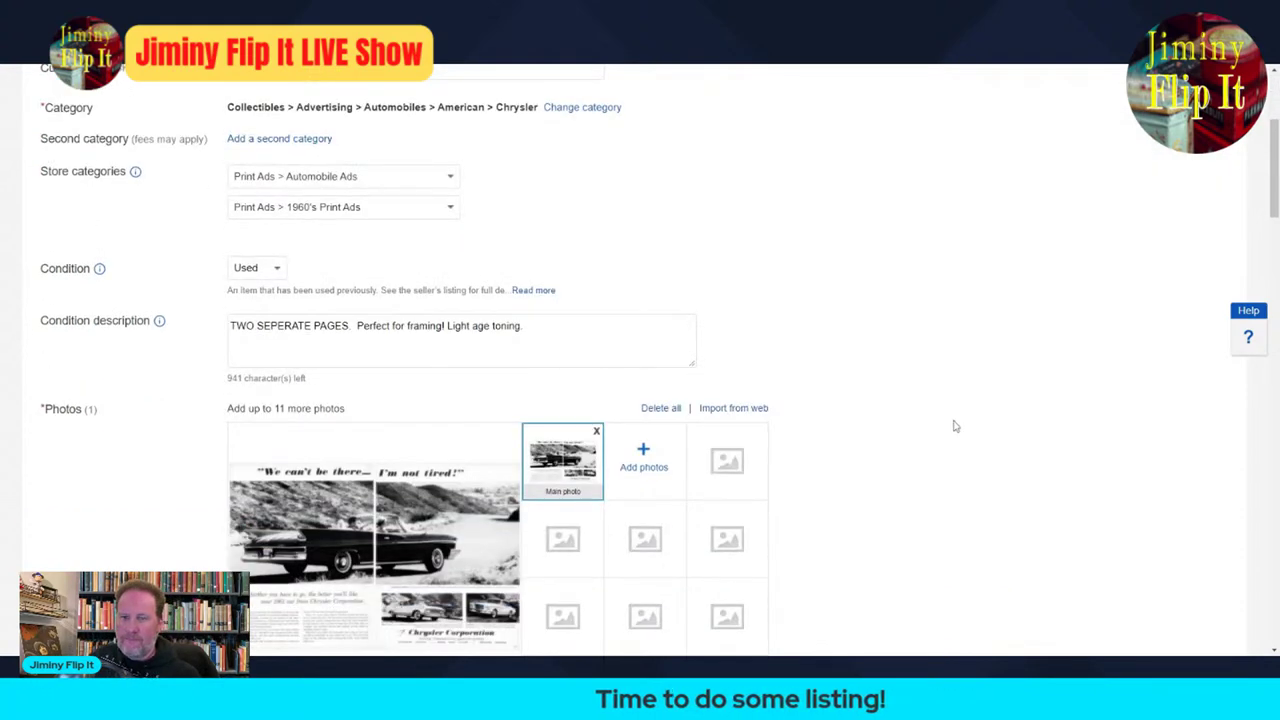
pyautogui.scroll(6, 954, 427)
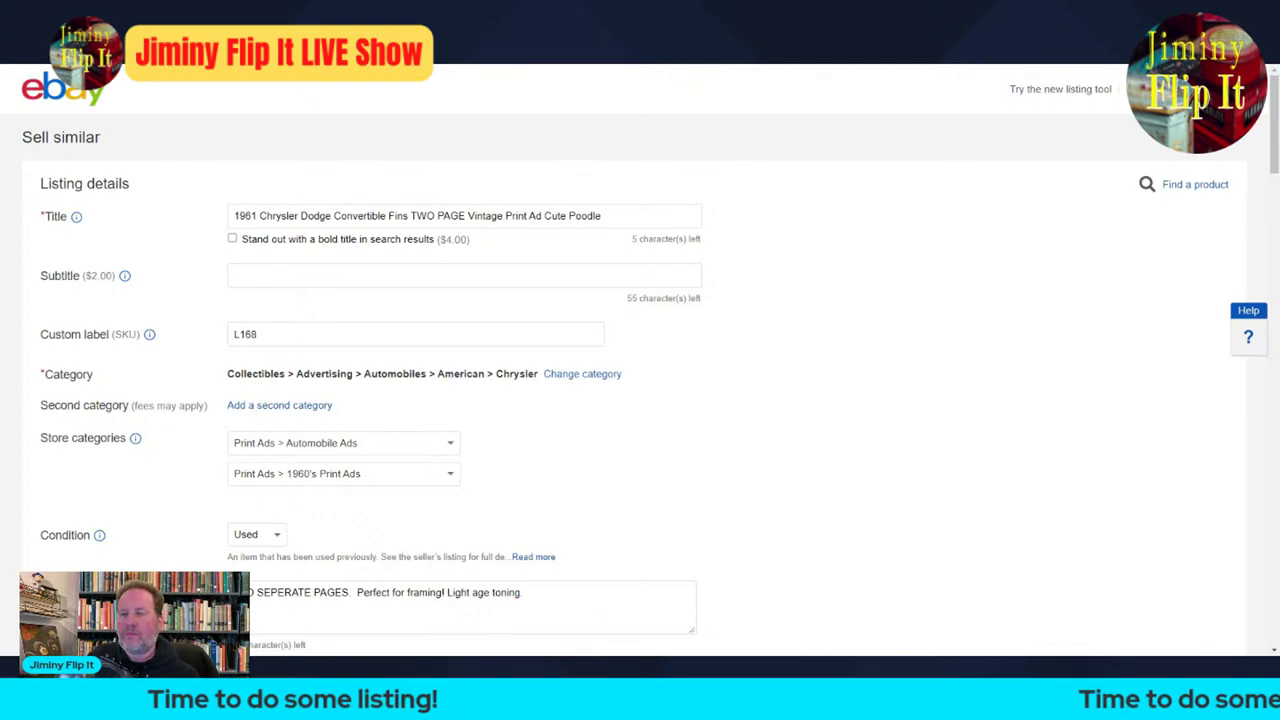
# Preview the main ad photo, then delete 'Cute' so the title ends 'Vintage Print Ad Poodle'
pyautogui.scroll(-5, 741, 443)
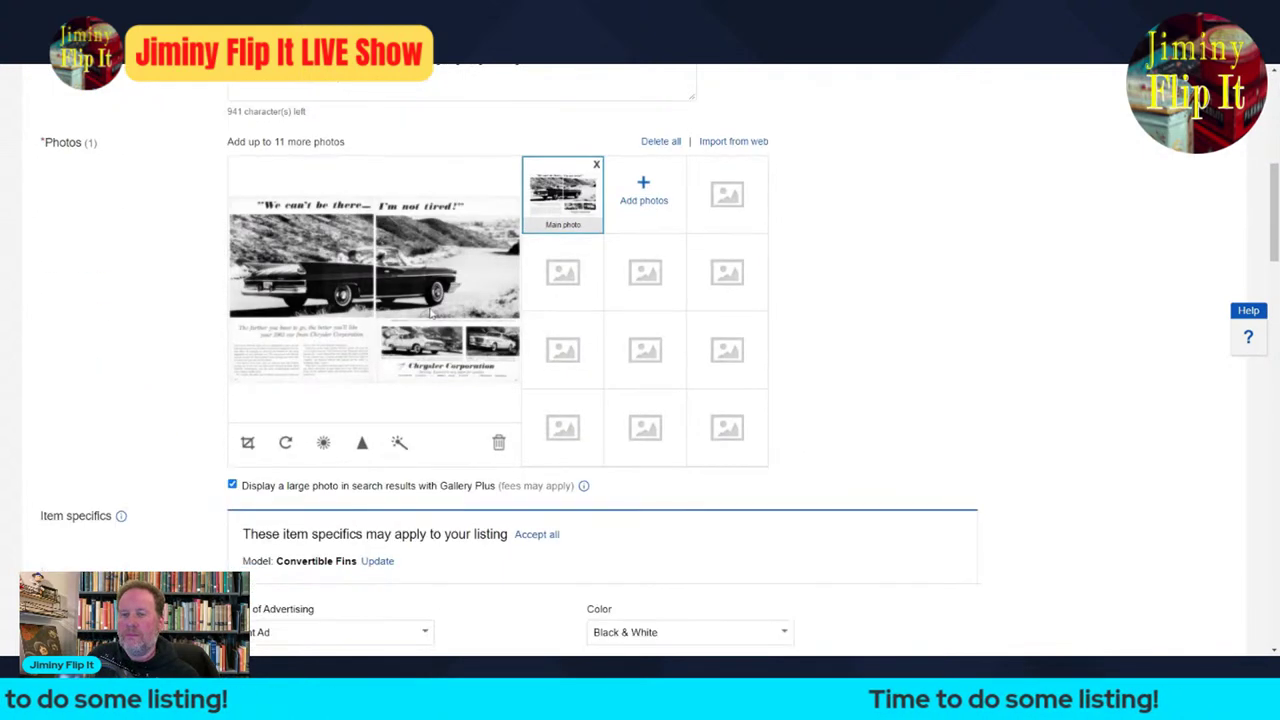
pyautogui.click(349, 303)
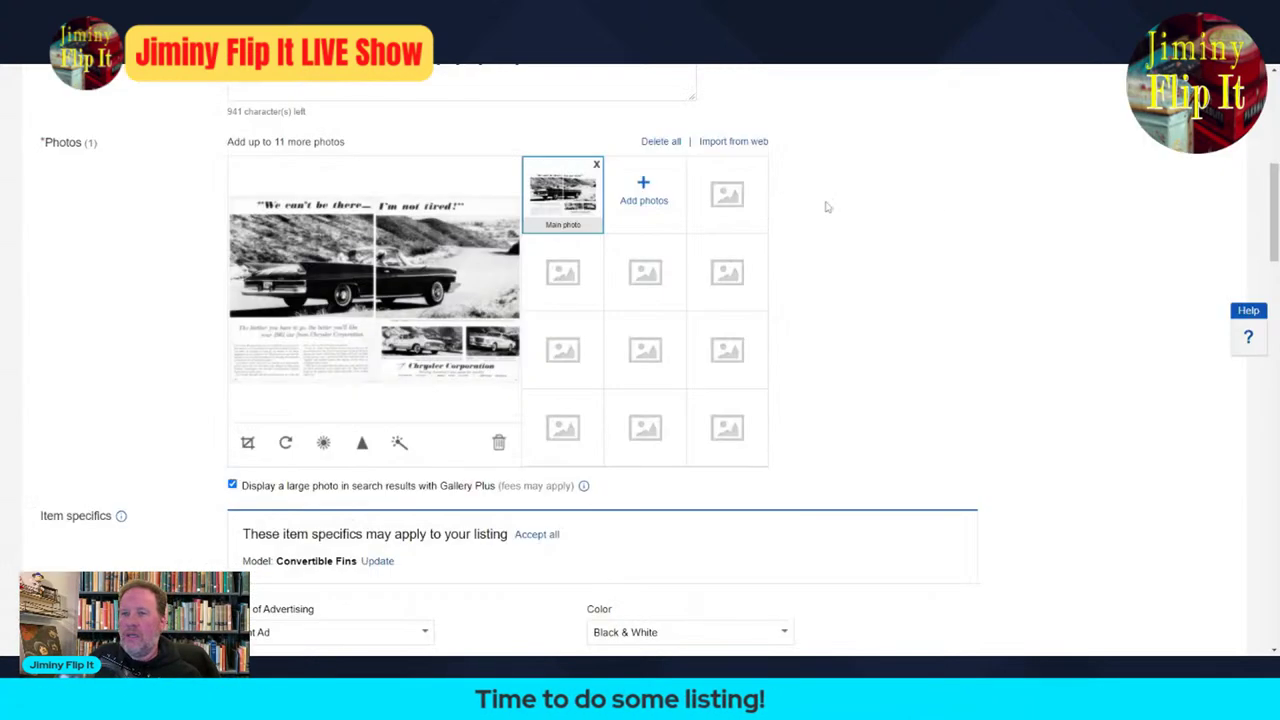
pyautogui.scroll(6, 826, 206)
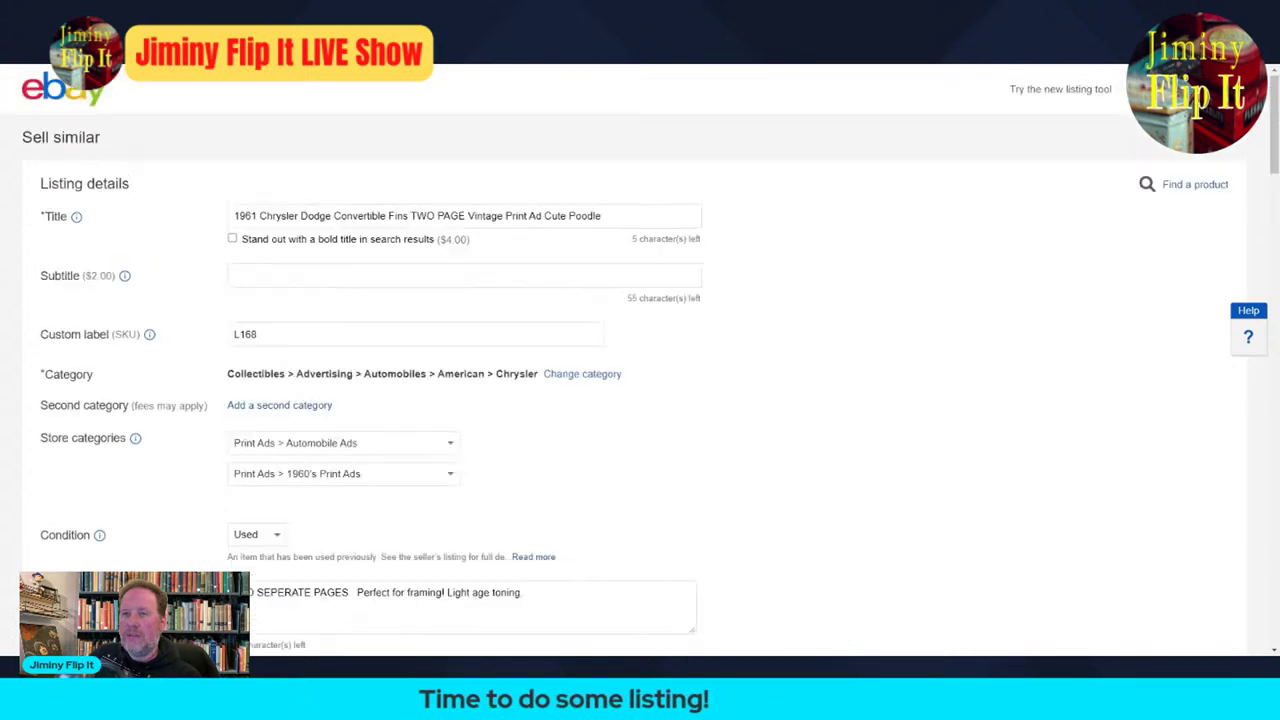
pyautogui.doubleClick(555, 215)
pyautogui.press('BackSpace')
pyautogui.press('BackSpace')
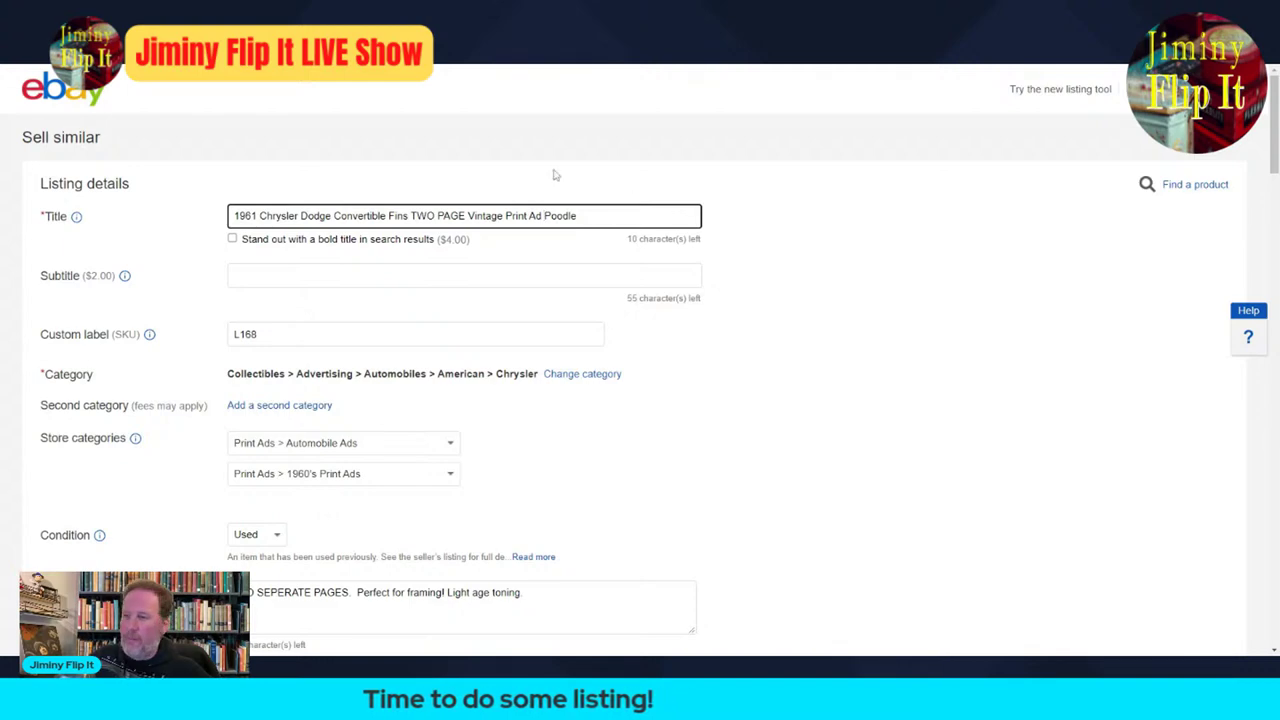
# Review the listing form and briefly enlarge the main Chrysler ad photo
pyautogui.scroll(-8, 797, 454)
pyautogui.scroll(-5, 950, 560)
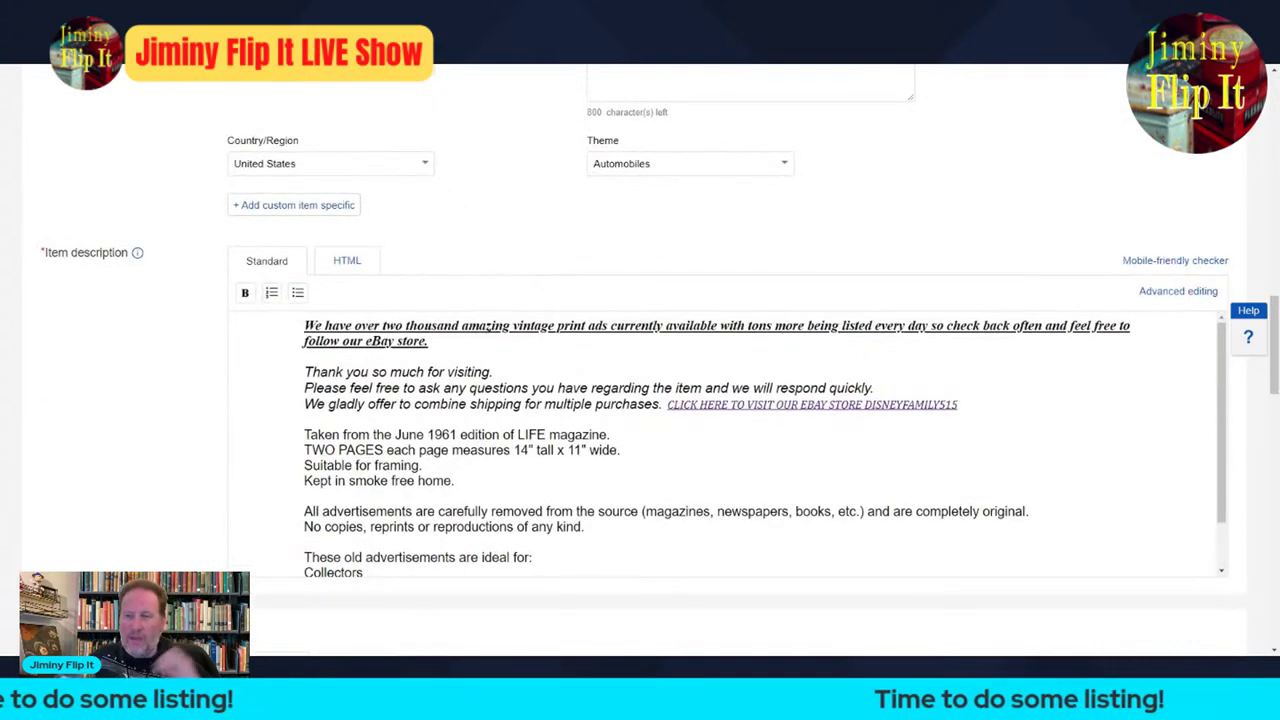
pyautogui.scroll(8, 1050, 385)
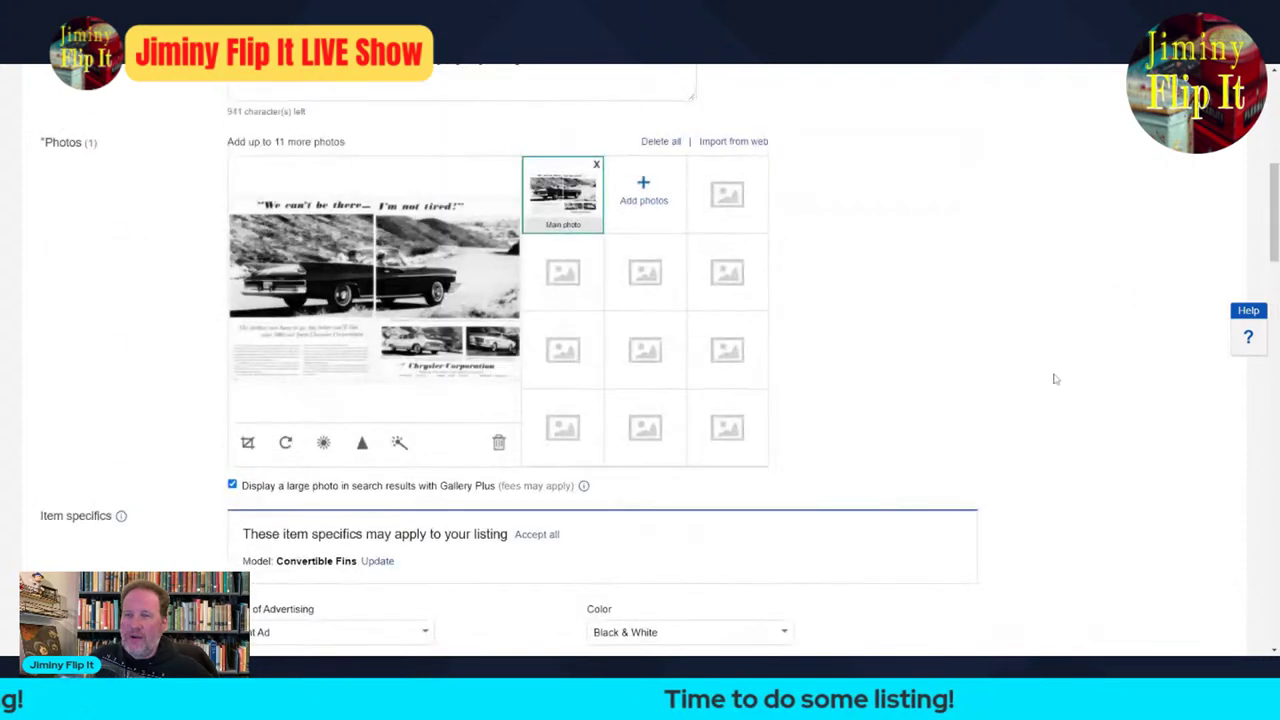
pyautogui.scroll(-8, 1055, 379)
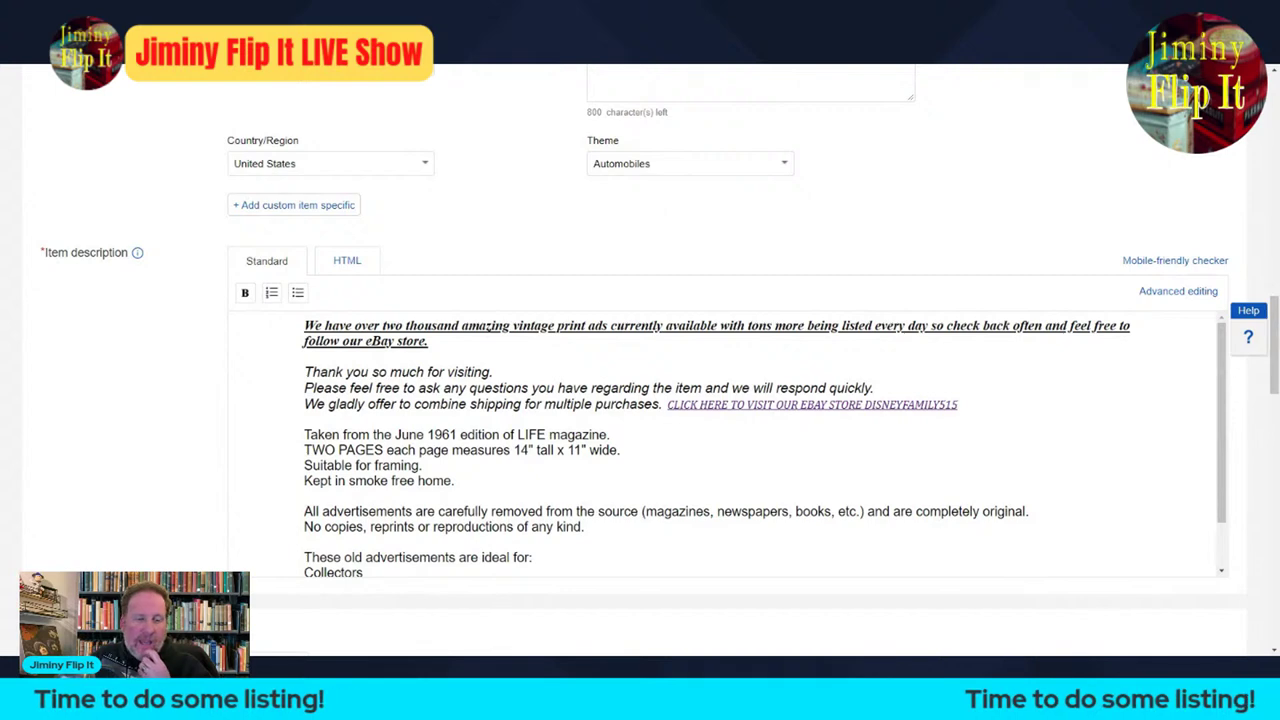
pyautogui.scroll(15, 714, 497)
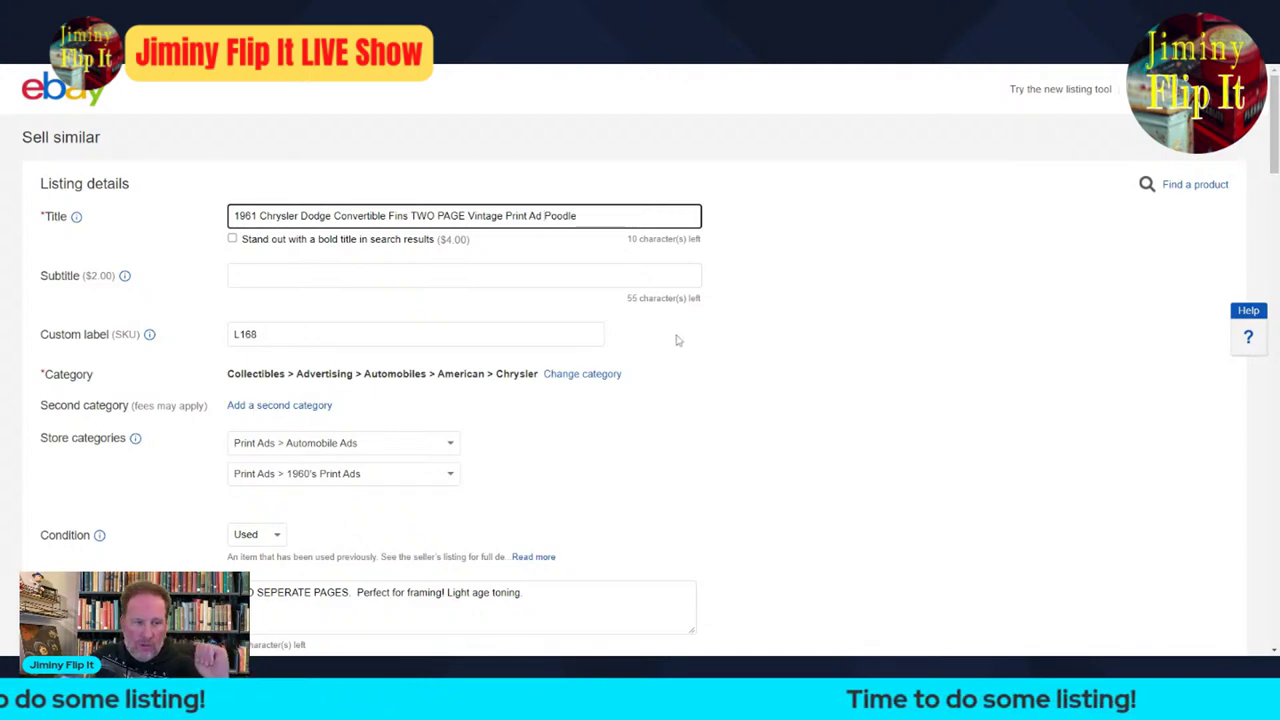
pyautogui.scroll(-5, 706, 340)
pyautogui.scroll(-3, 720, 368)
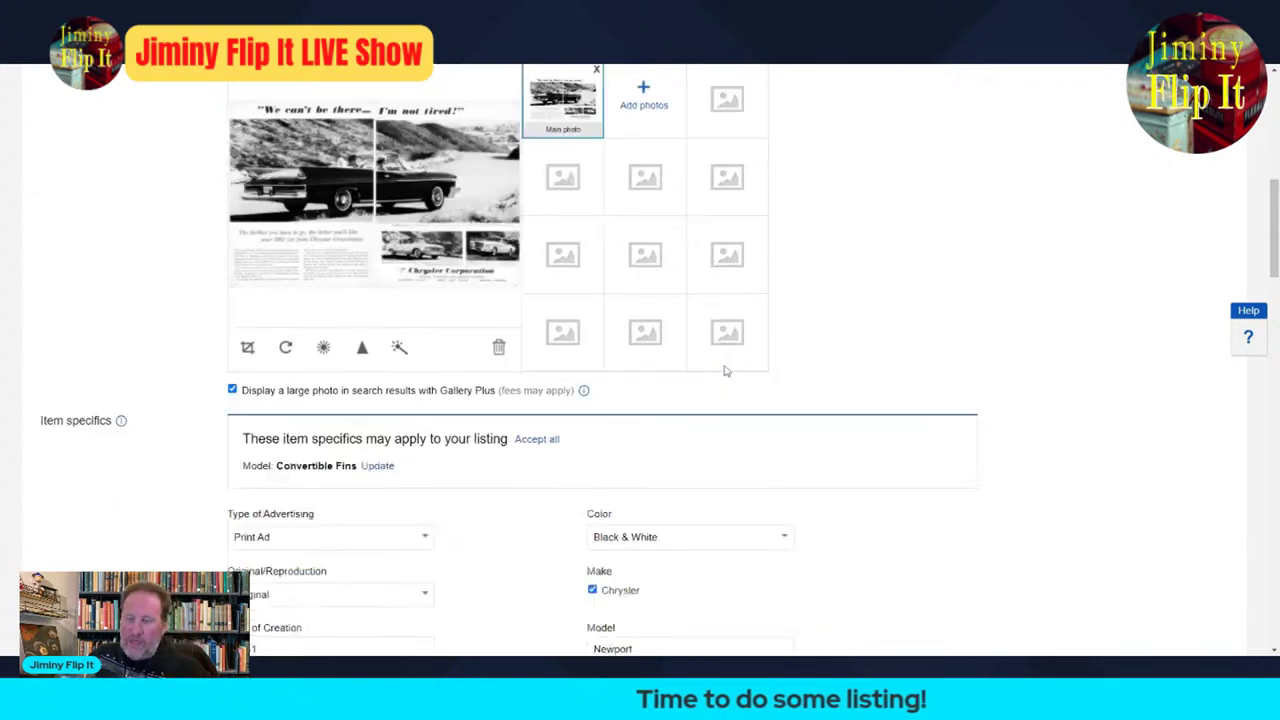
pyautogui.scroll(-3, 877, 462)
pyautogui.scroll(5, 880, 466)
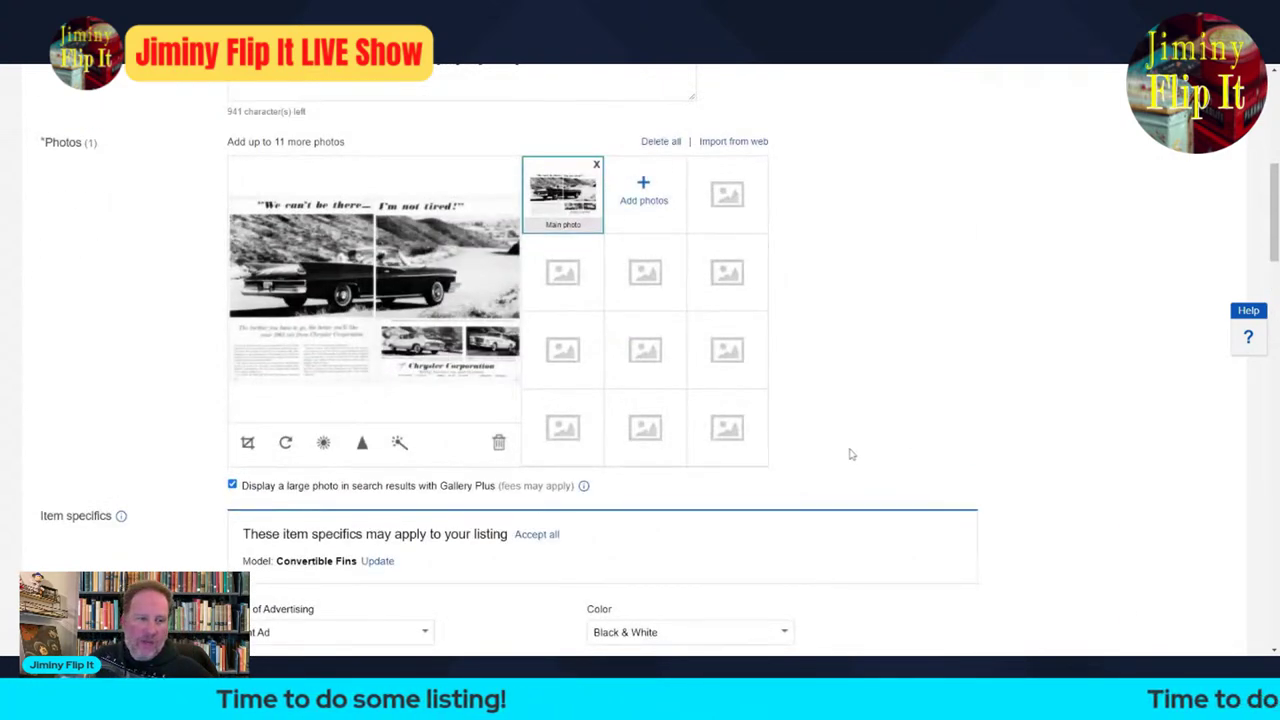
pyautogui.click(376, 290)
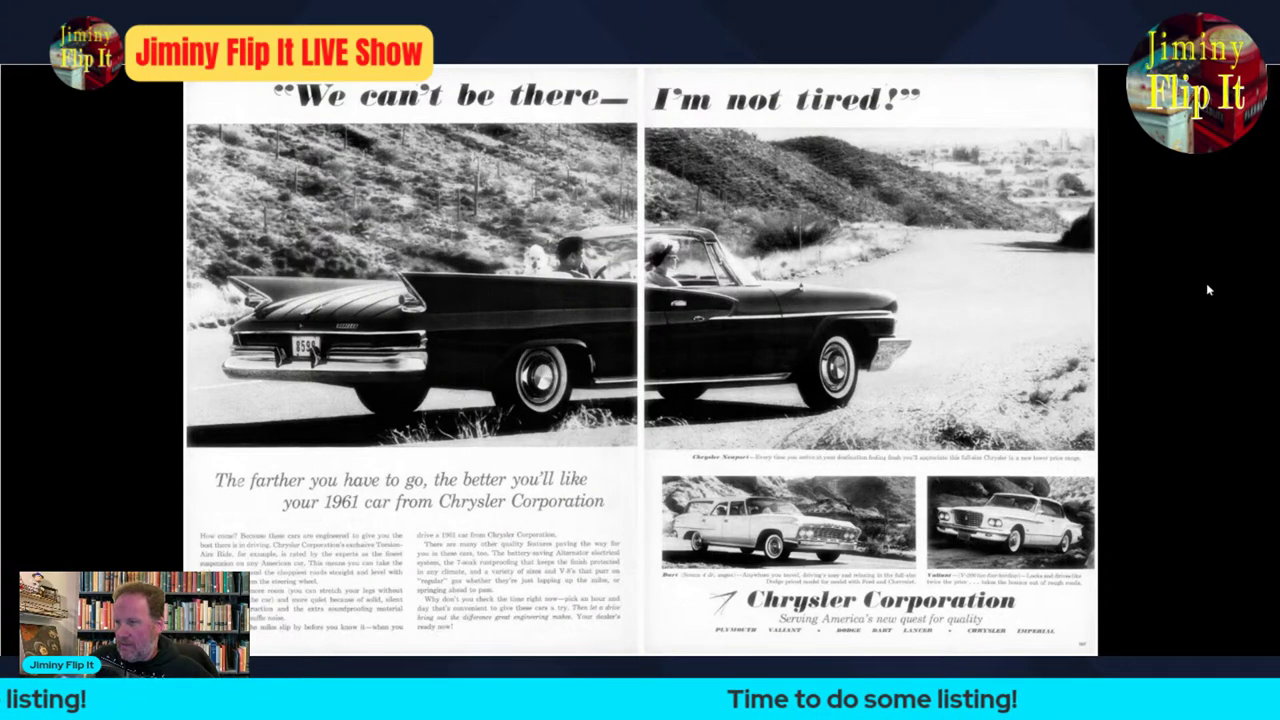
pyautogui.click(1156, 575)
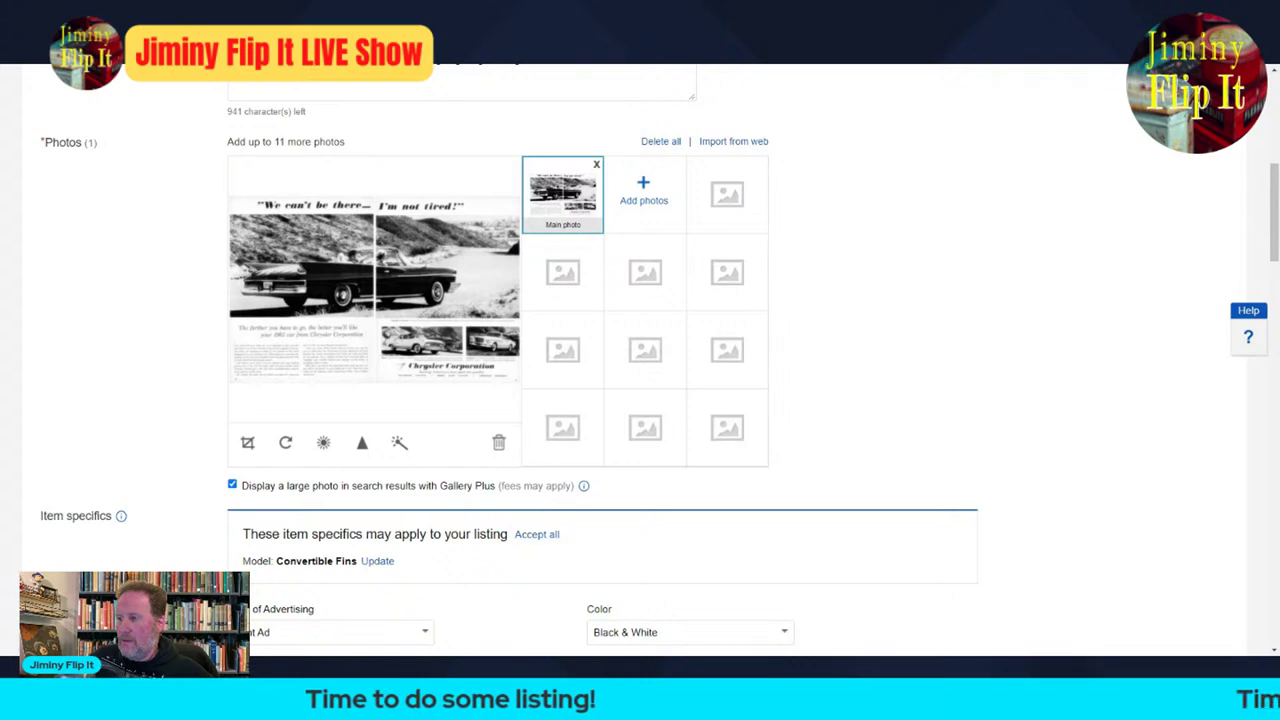
# Enlarge the main Chrysler ad photo to full size again
pyautogui.scroll(10, 1069, 403)
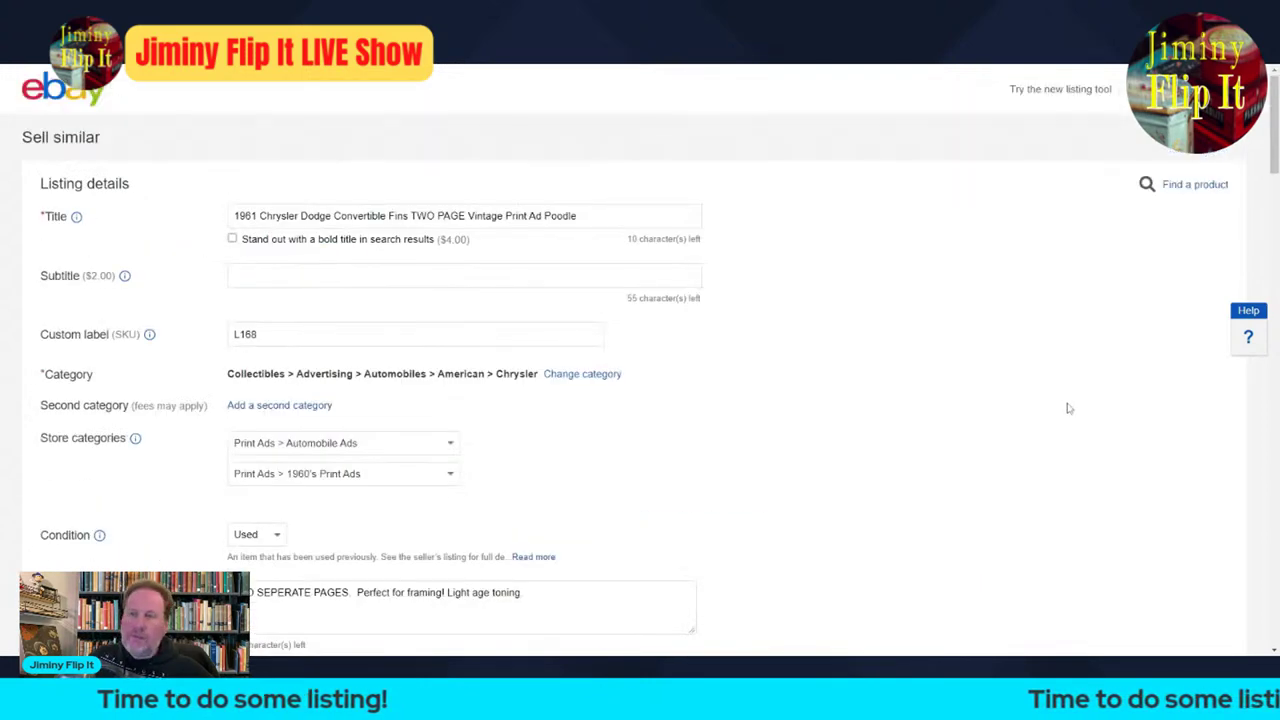
pyautogui.scroll(-5, 774, 429)
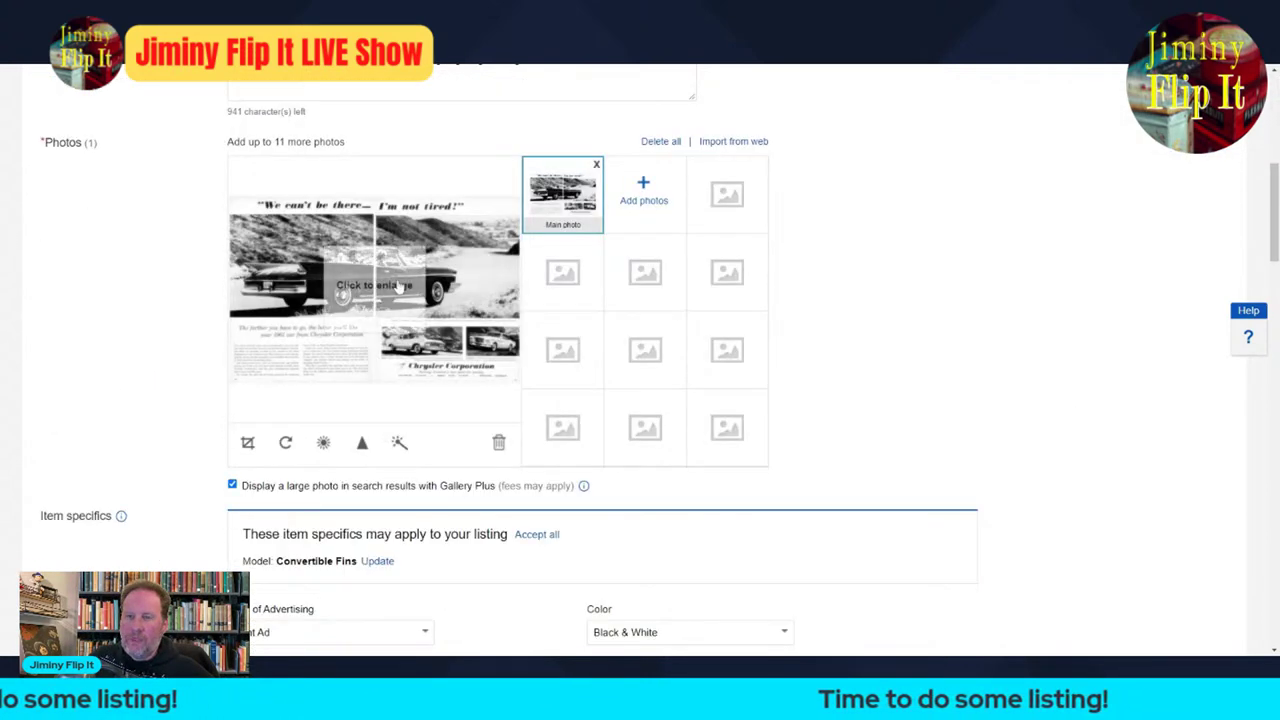
pyautogui.click(398, 286)
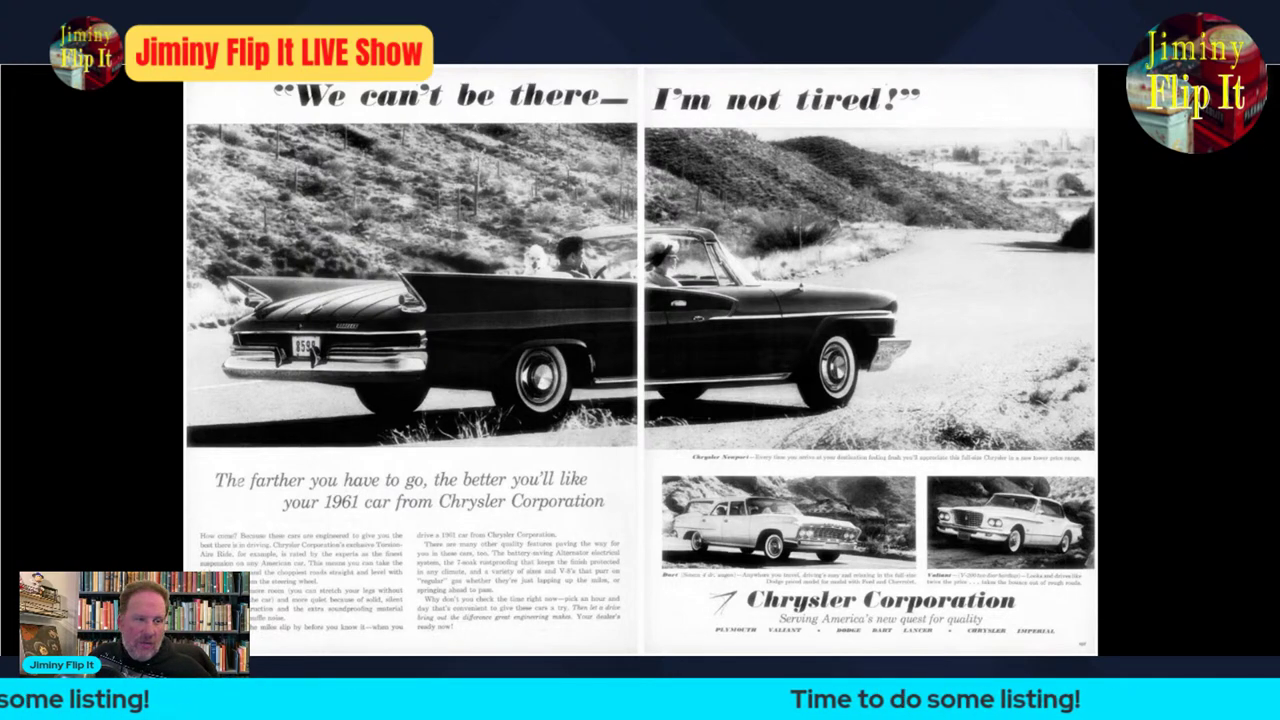
pyautogui.press('Escape')
pyautogui.scroll(10, 943, 270)
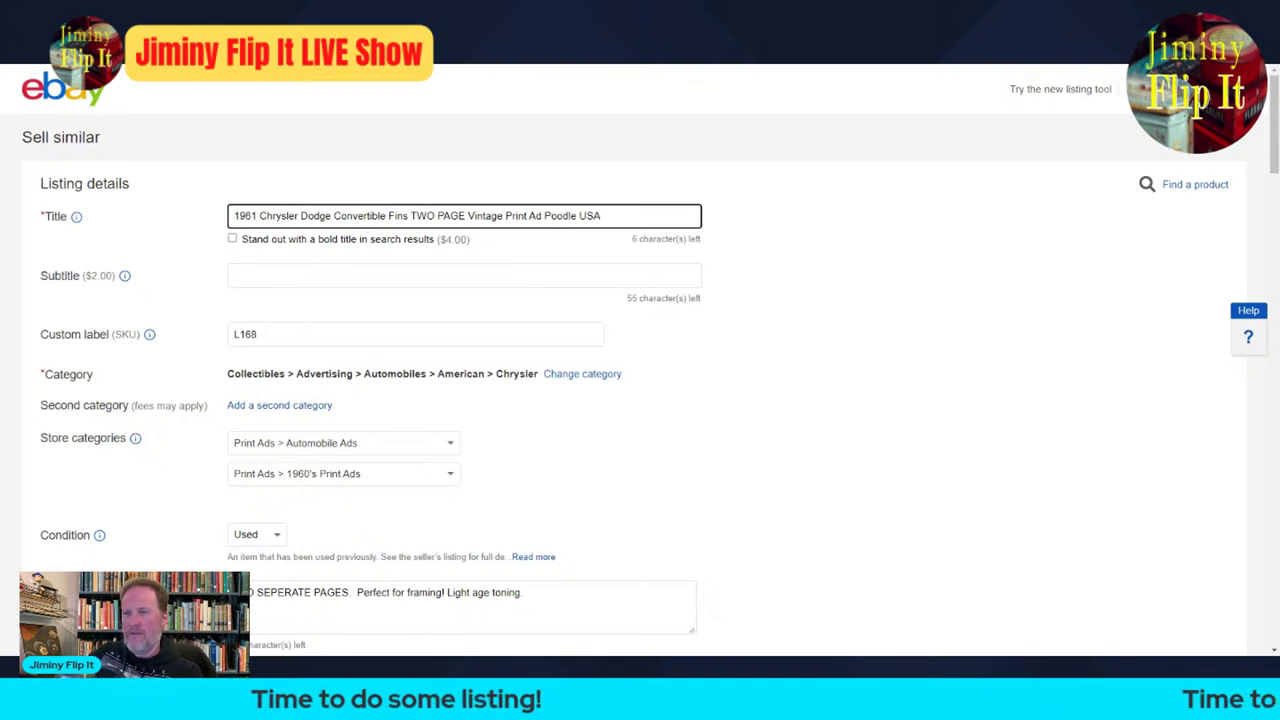
pyautogui.press('Left')
pyautogui.press('Left')
pyautogui.press('Left')
pyautogui.write('Made')
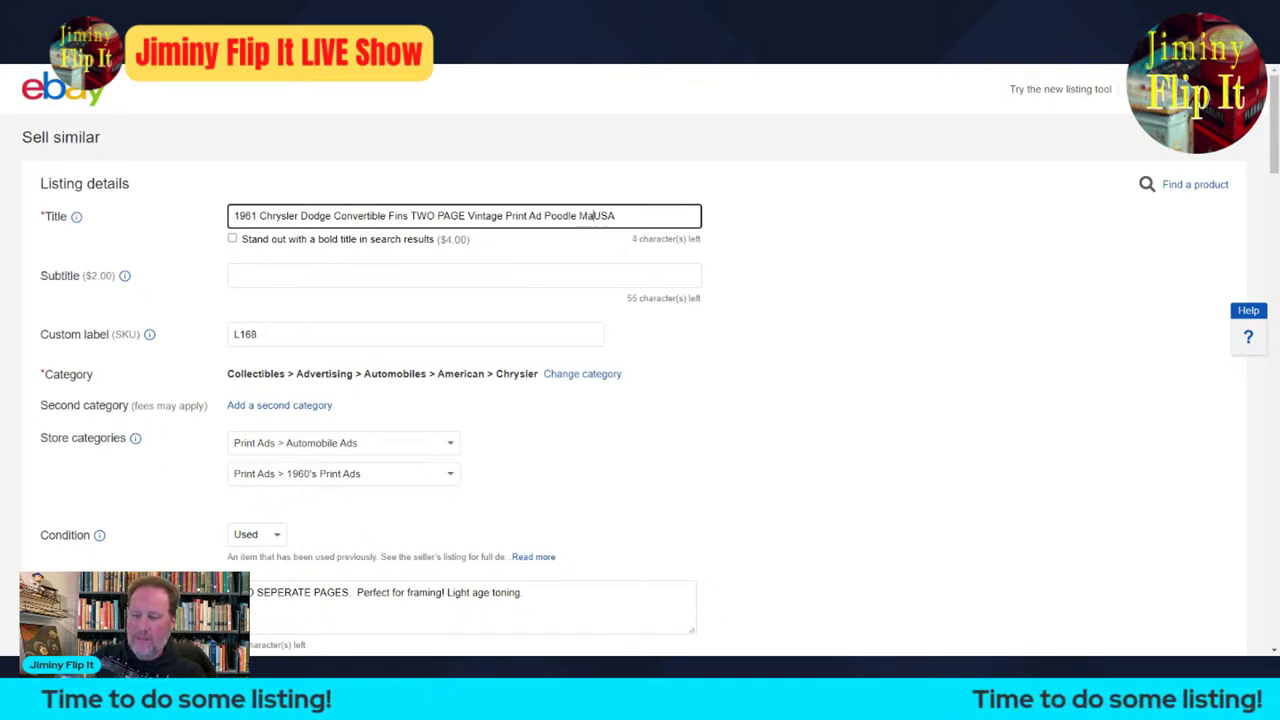
pyautogui.press('BackSpace')
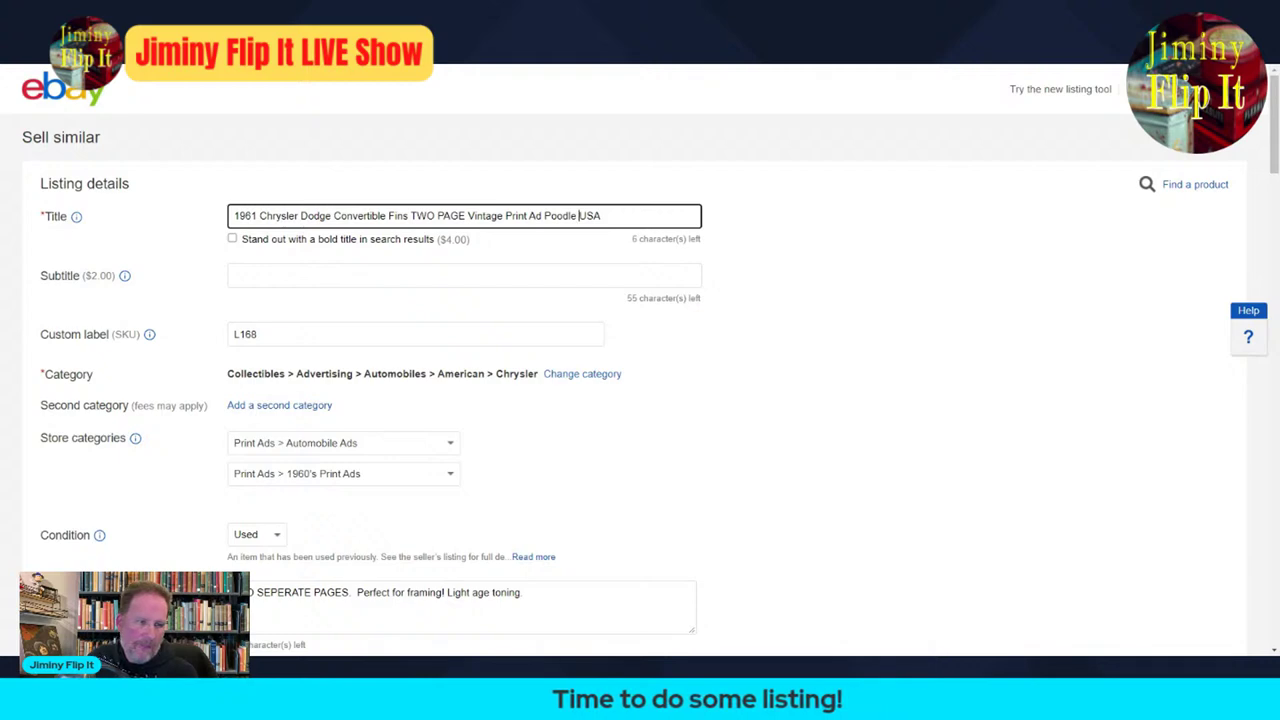
pyautogui.click(920, 417)
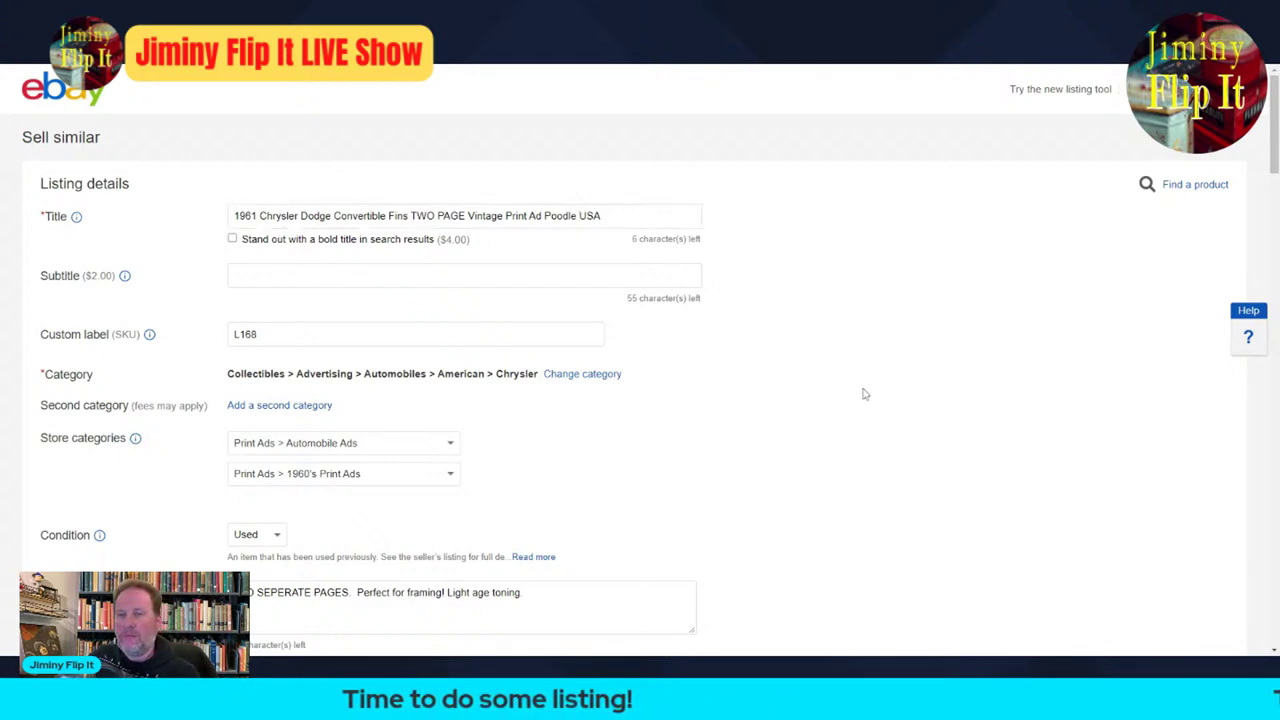
pyautogui.scroll(-5, 843, 380)
pyautogui.scroll(5, 849, 380)
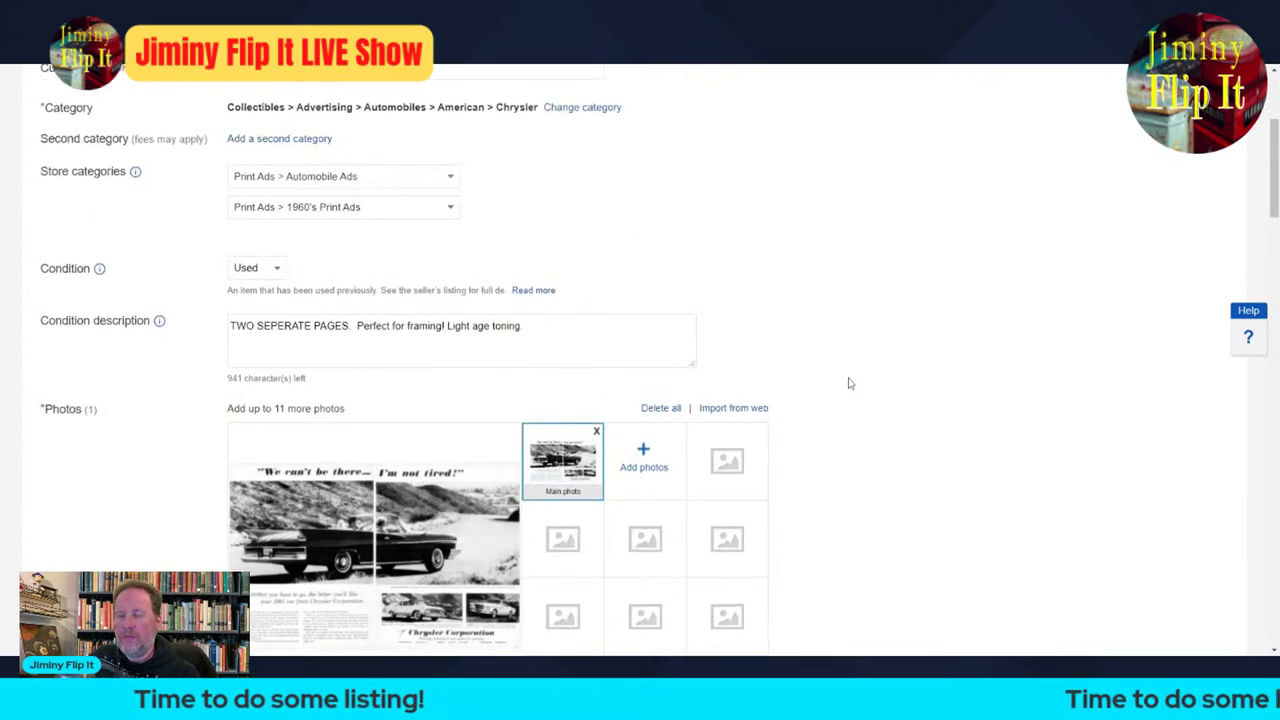
pyautogui.scroll(-8, 854, 380)
pyautogui.scroll(-3, 893, 394)
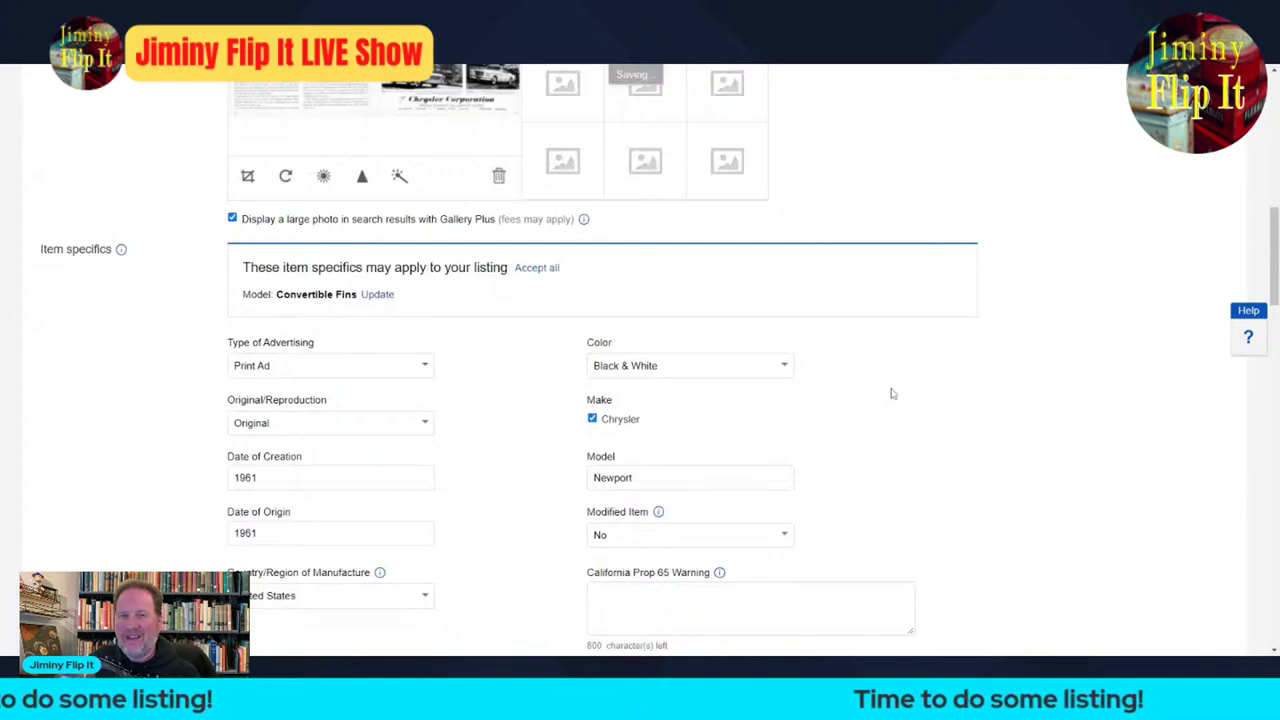
pyautogui.scroll(-3, 893, 394)
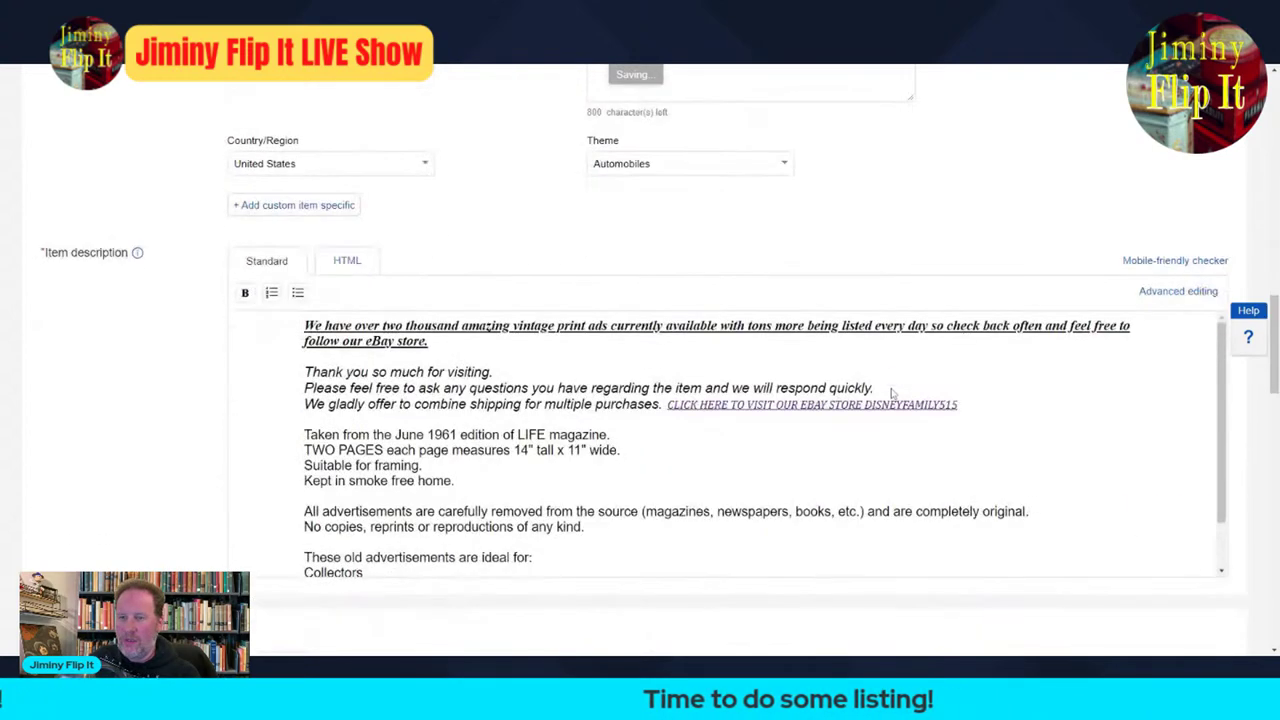
pyautogui.scroll(12, 880, 405)
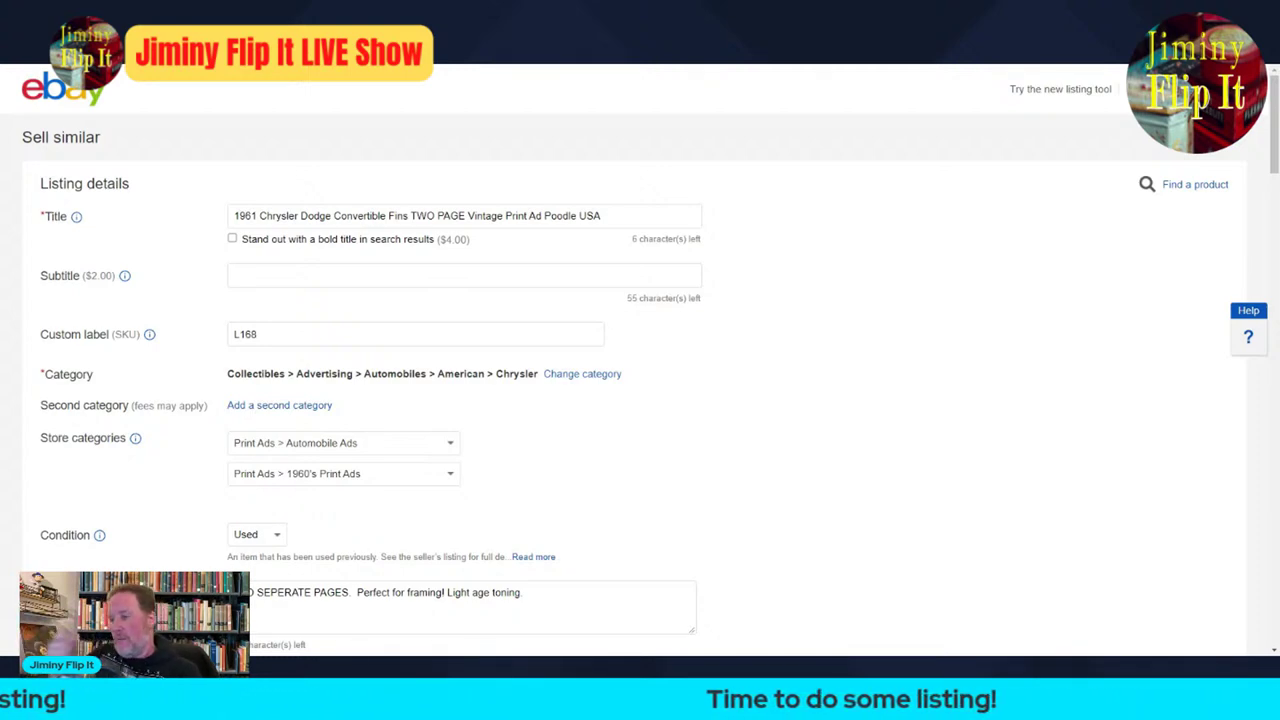
pyautogui.scroll(-15, 829, 446)
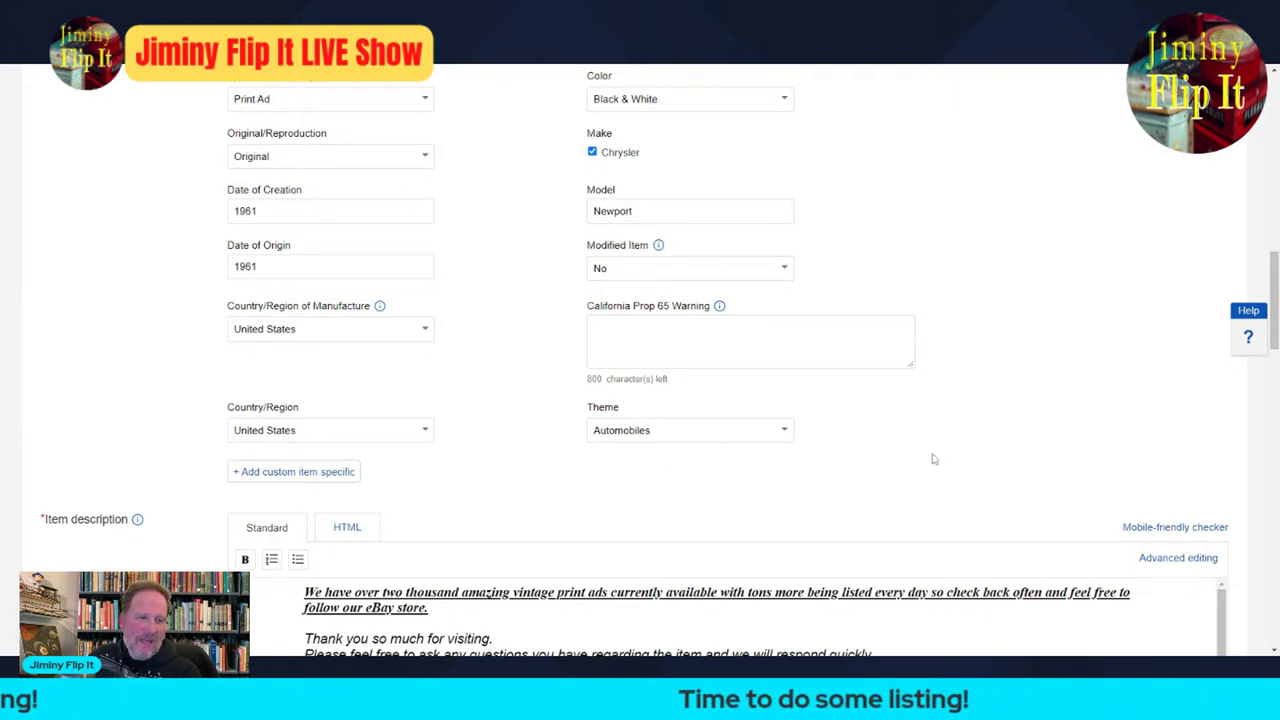
pyautogui.scroll(8, 936, 467)
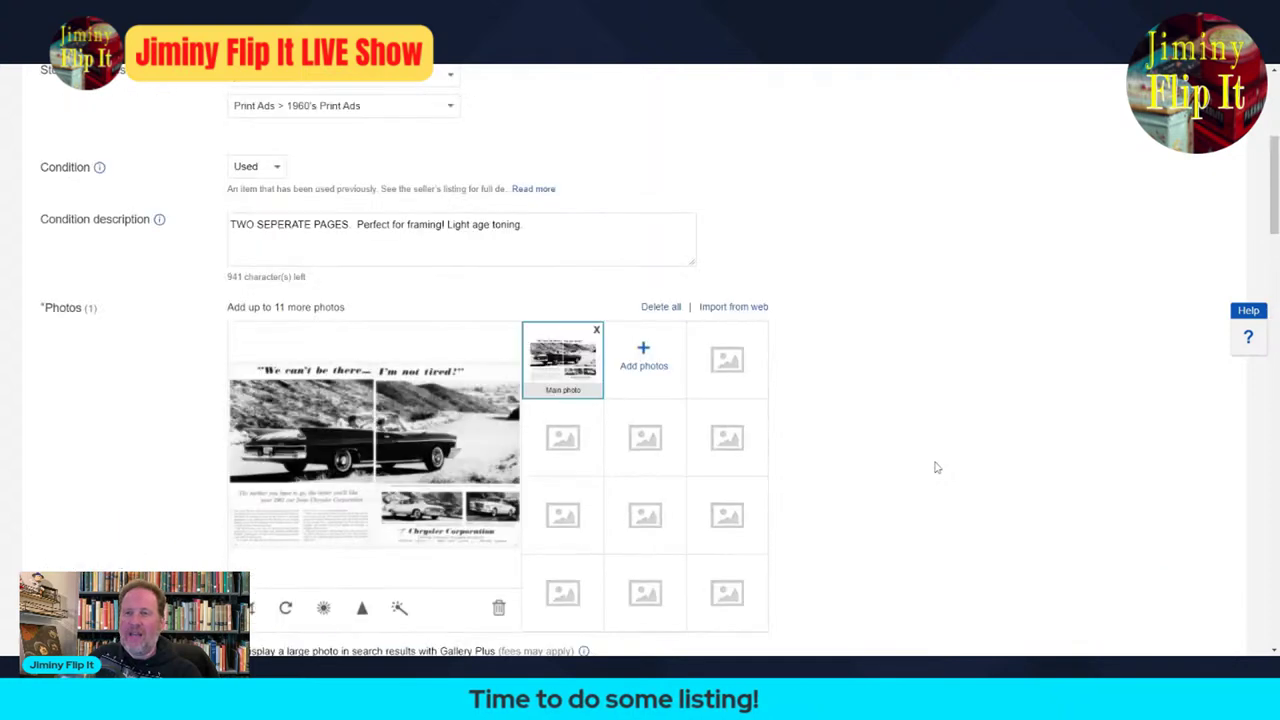
pyautogui.scroll(-3, 936, 467)
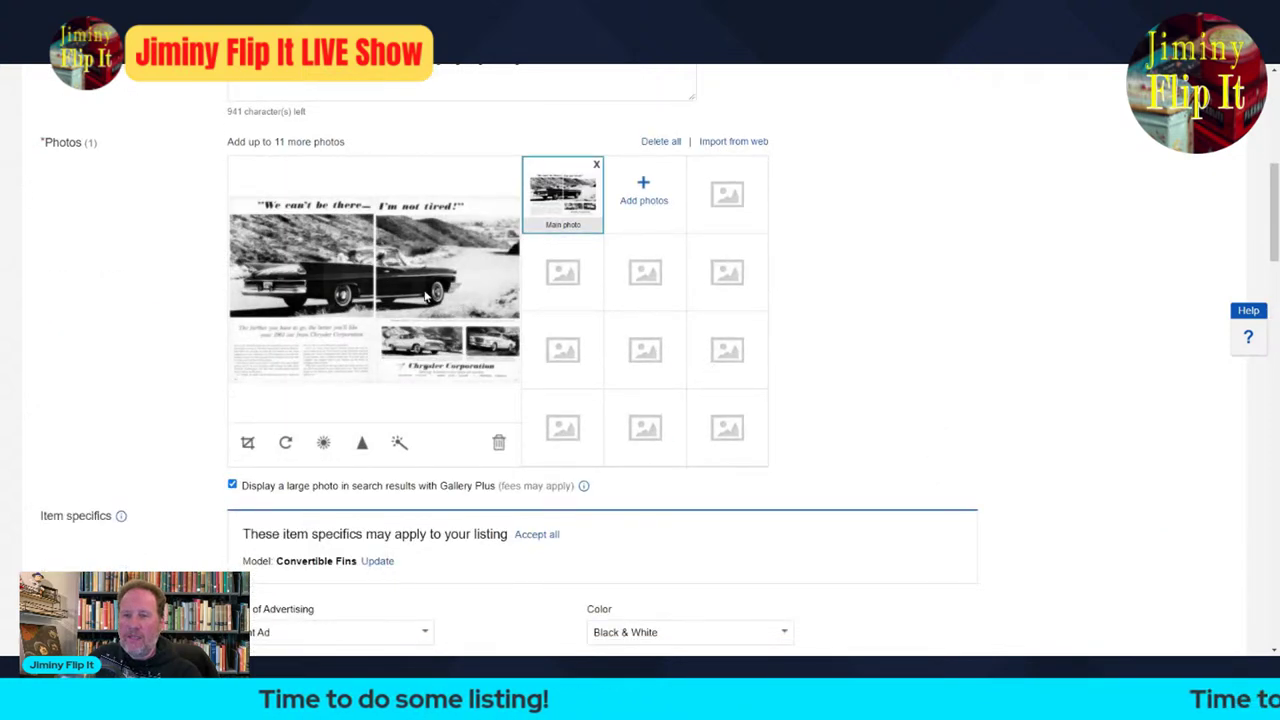
pyautogui.hotkey('alt', 'Tab')
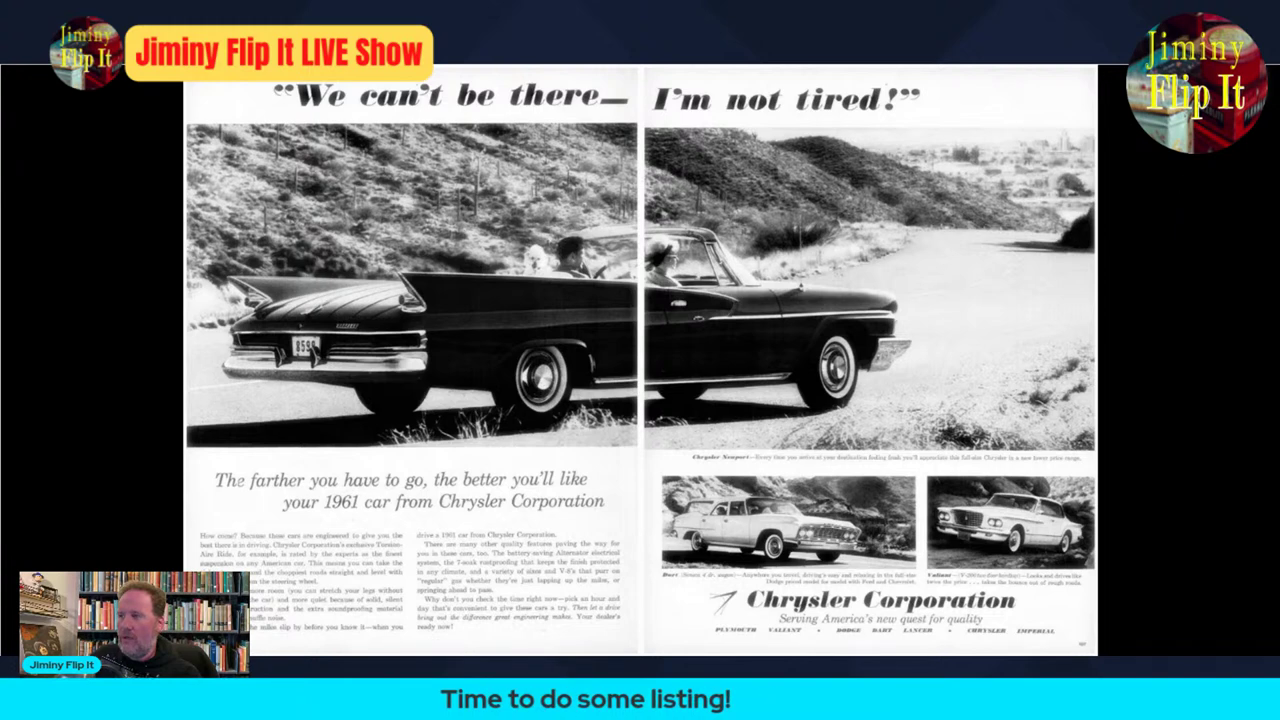
pyautogui.press('Escape')
pyautogui.scroll(3, 971, 363)
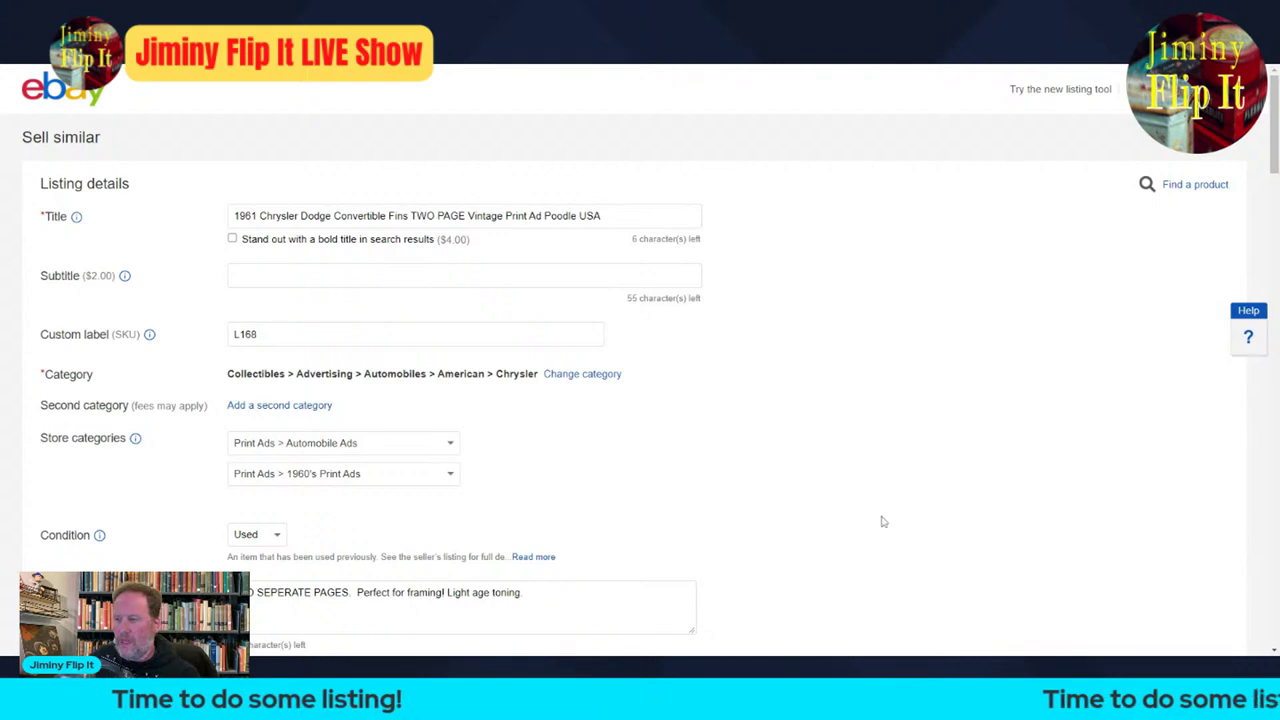
pyautogui.scroll(-3, 914, 506)
pyautogui.scroll(3, 908, 509)
pyautogui.scroll(-5, 907, 511)
pyautogui.scroll(5, 909, 512)
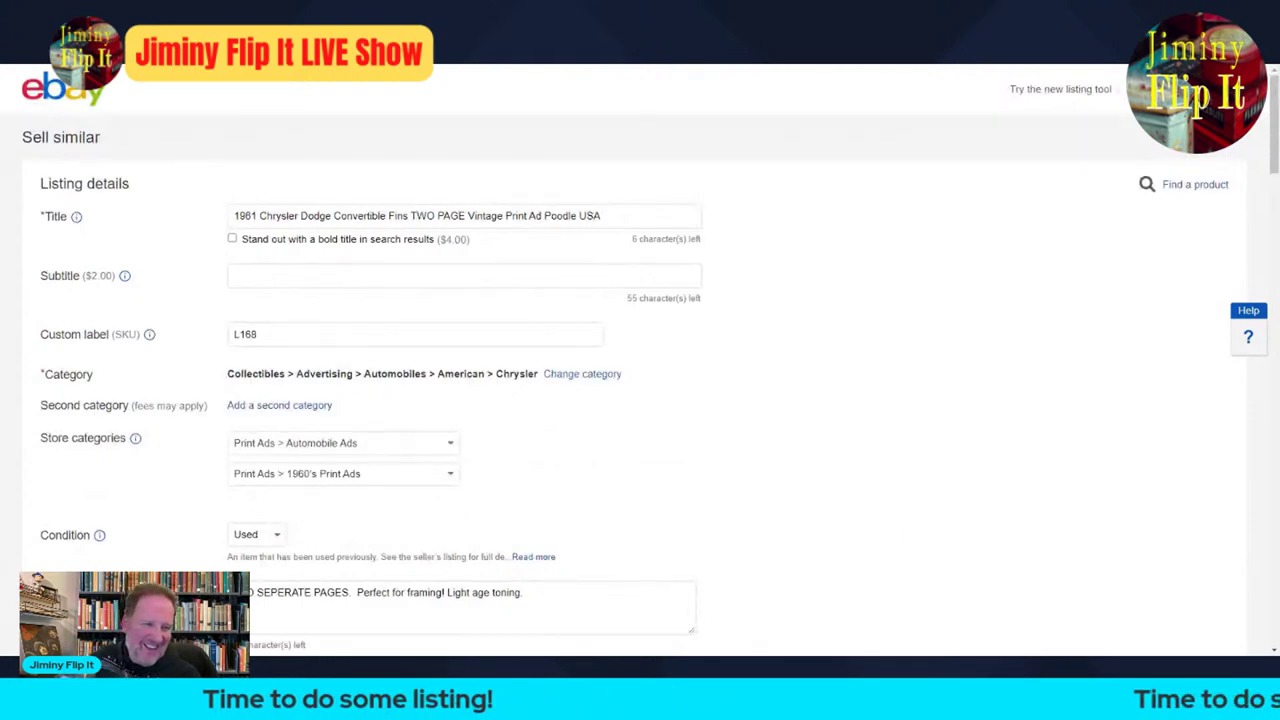
pyautogui.scroll(-5, 826, 449)
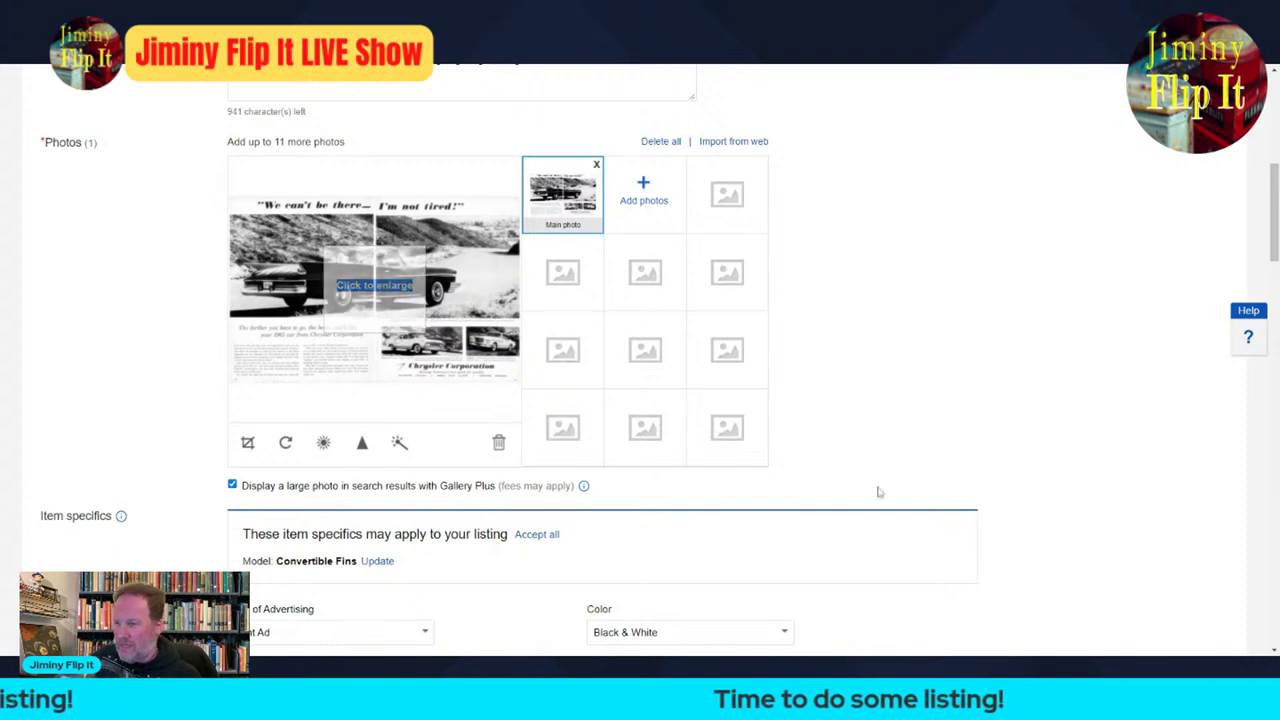
pyautogui.moveTo(334, 285); pyautogui.dragTo(415, 300)
pyautogui.click(415, 300)
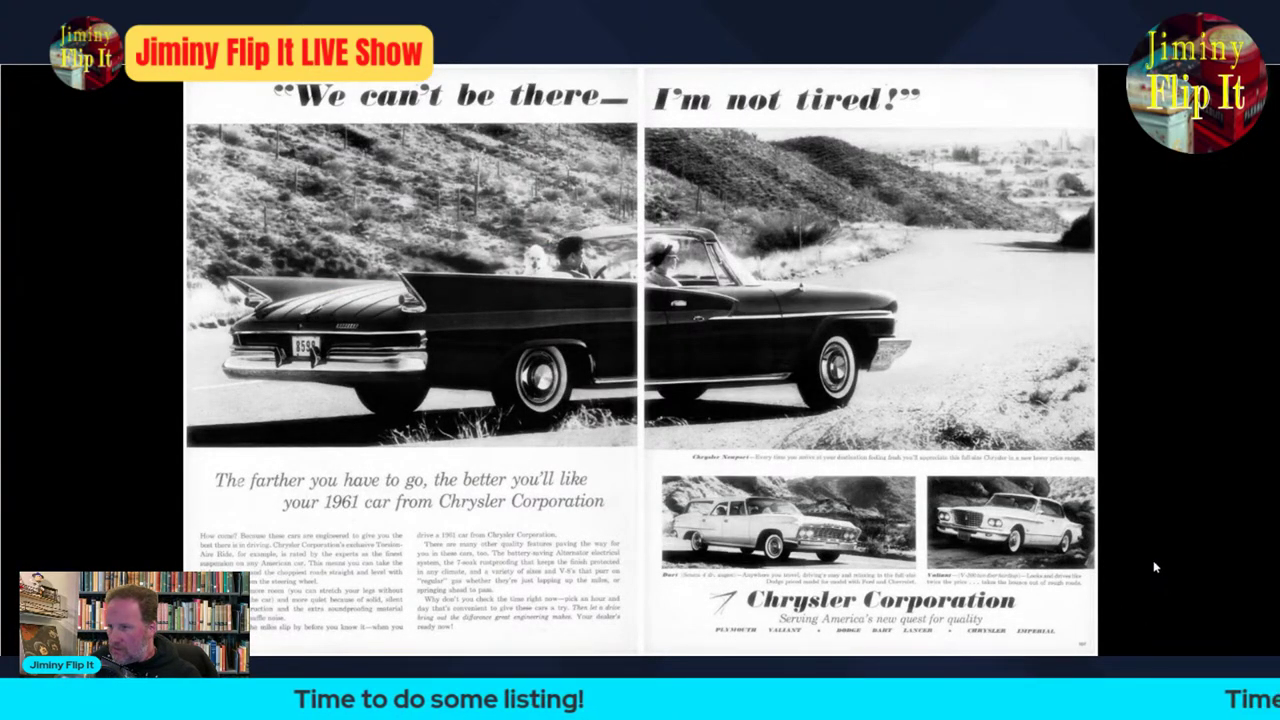
pyautogui.click(1194, 357)
pyautogui.scroll(8, 1020, 473)
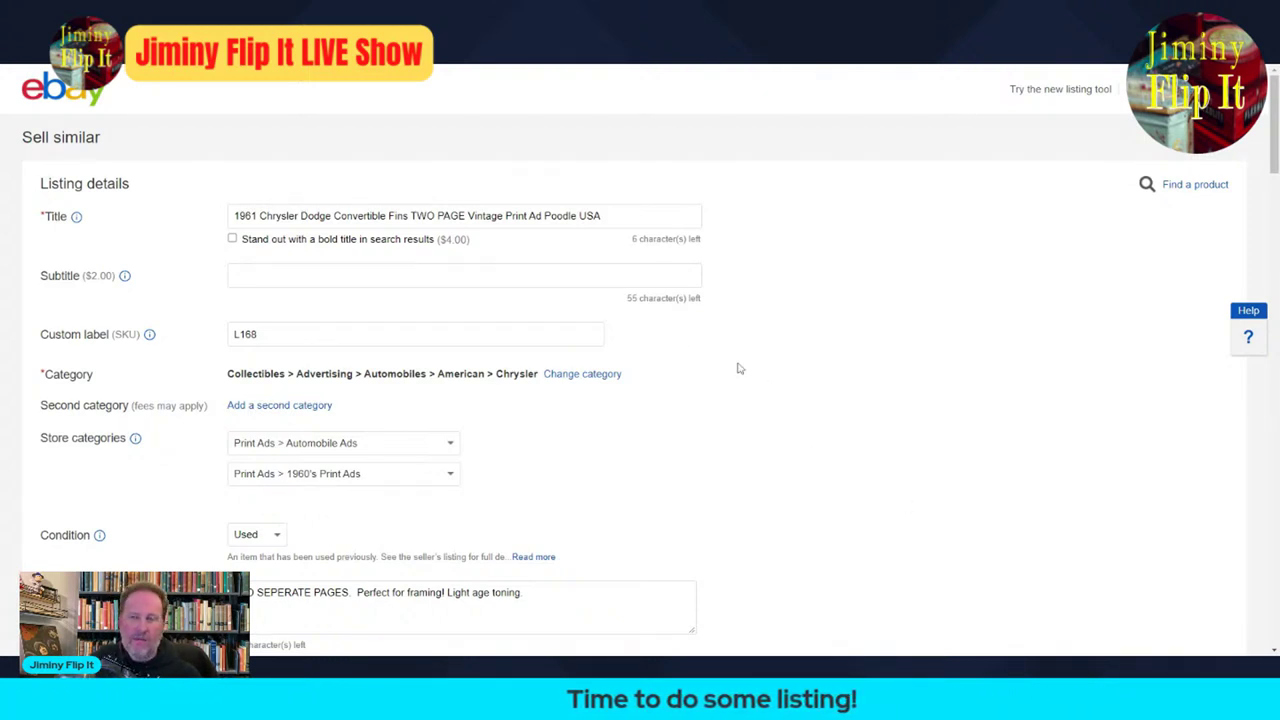
# Replace 'Poodle' with 'Valiant' so the title ends 'Print Ad Valiant USA'
pyautogui.click(578, 215)
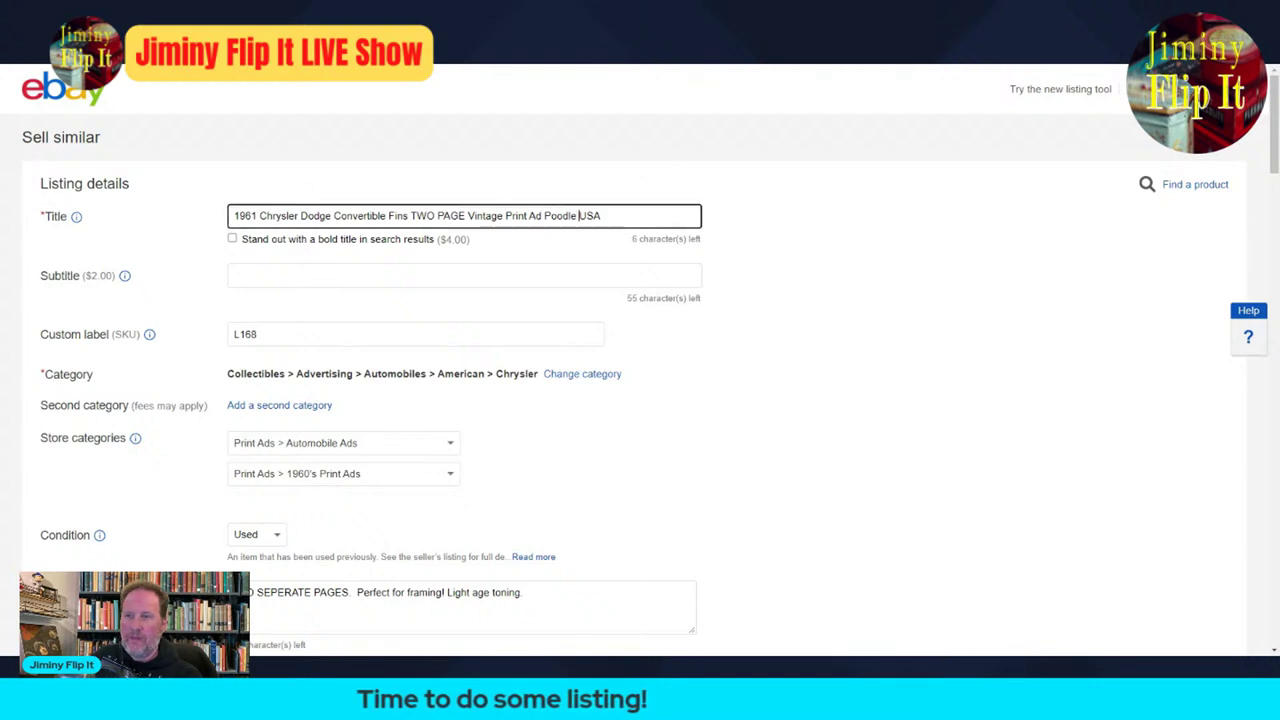
pyautogui.write('Valian')
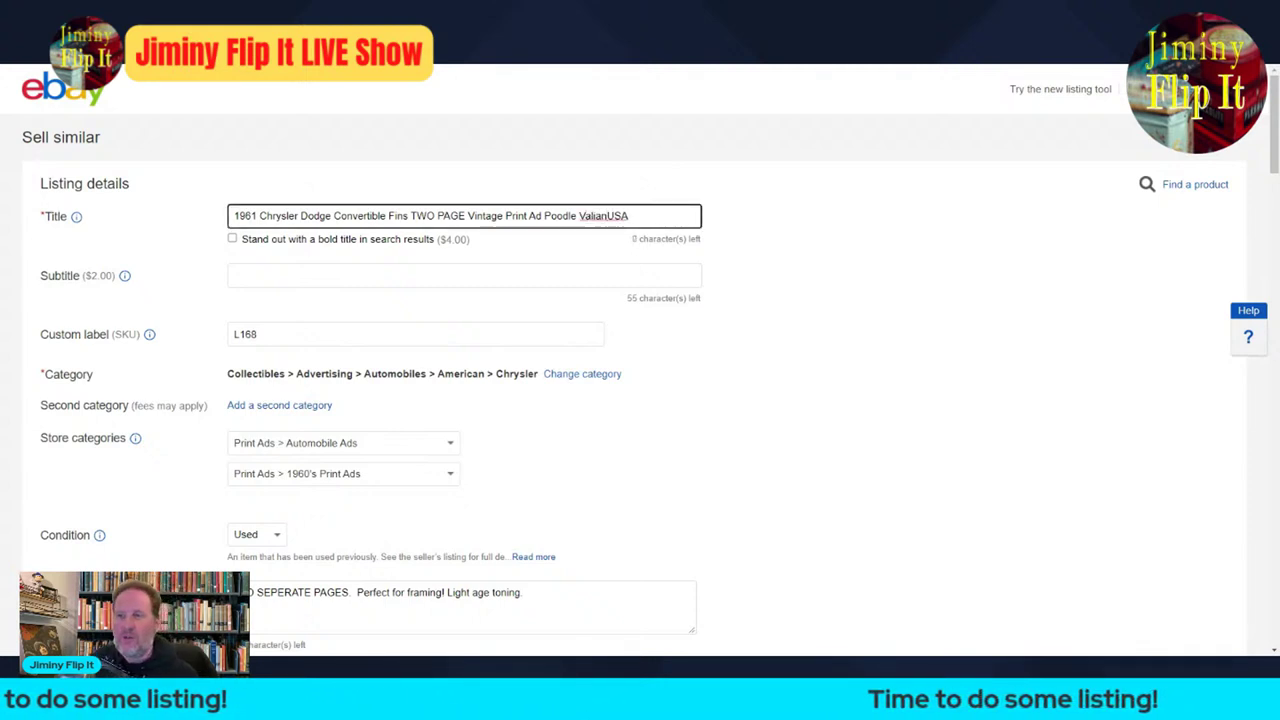
pyautogui.doubleClick(548, 215)
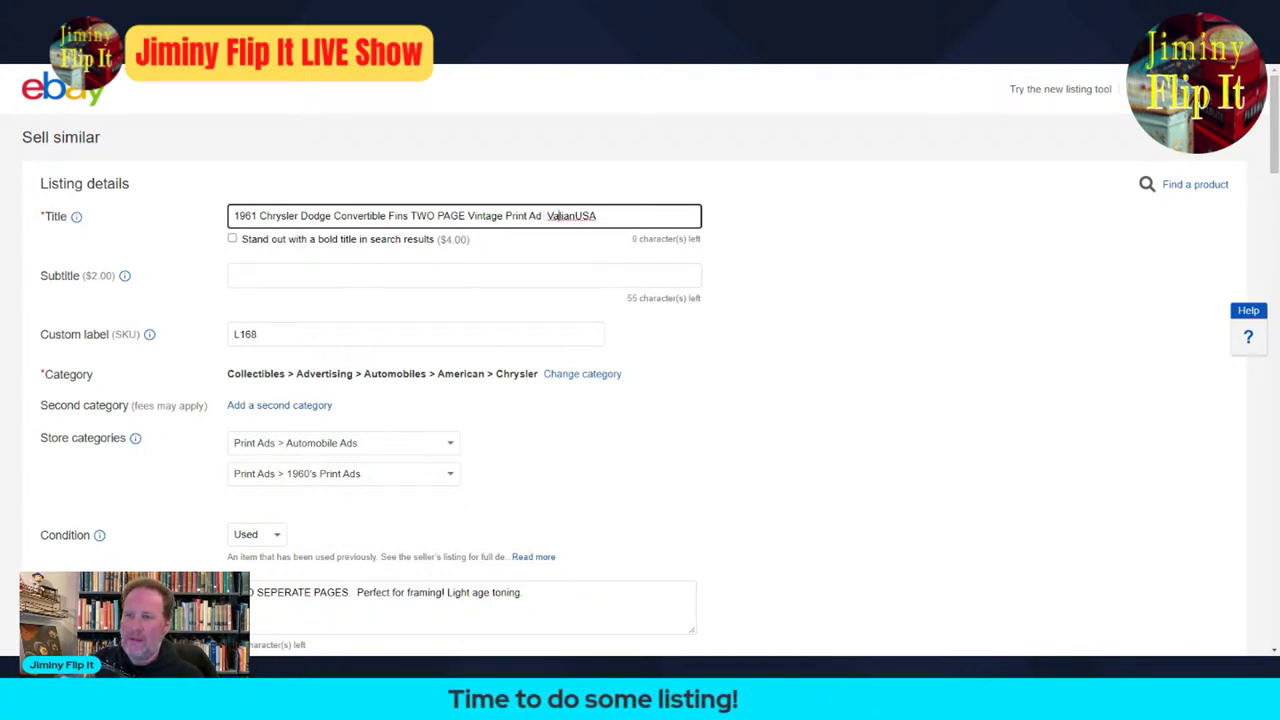
pyautogui.write('t')
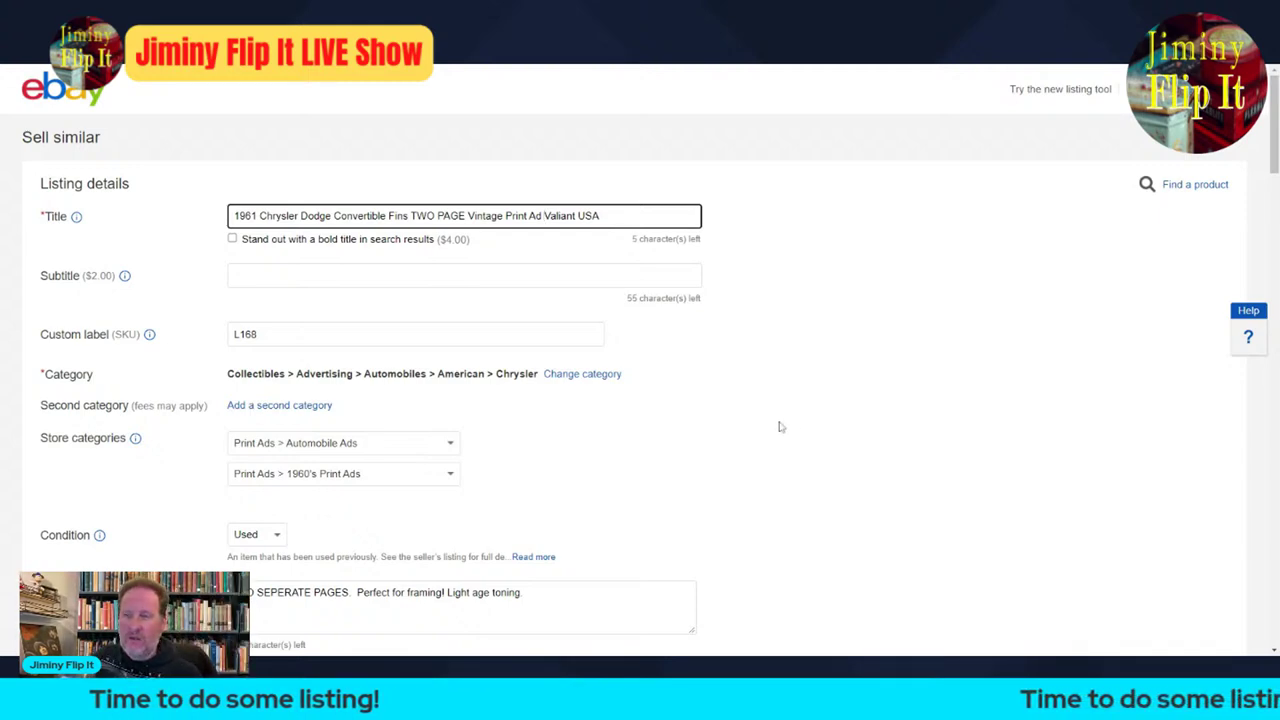
# Submit the Chrysler Valiant ad listing with List item
pyautogui.scroll(-15, 828, 447)
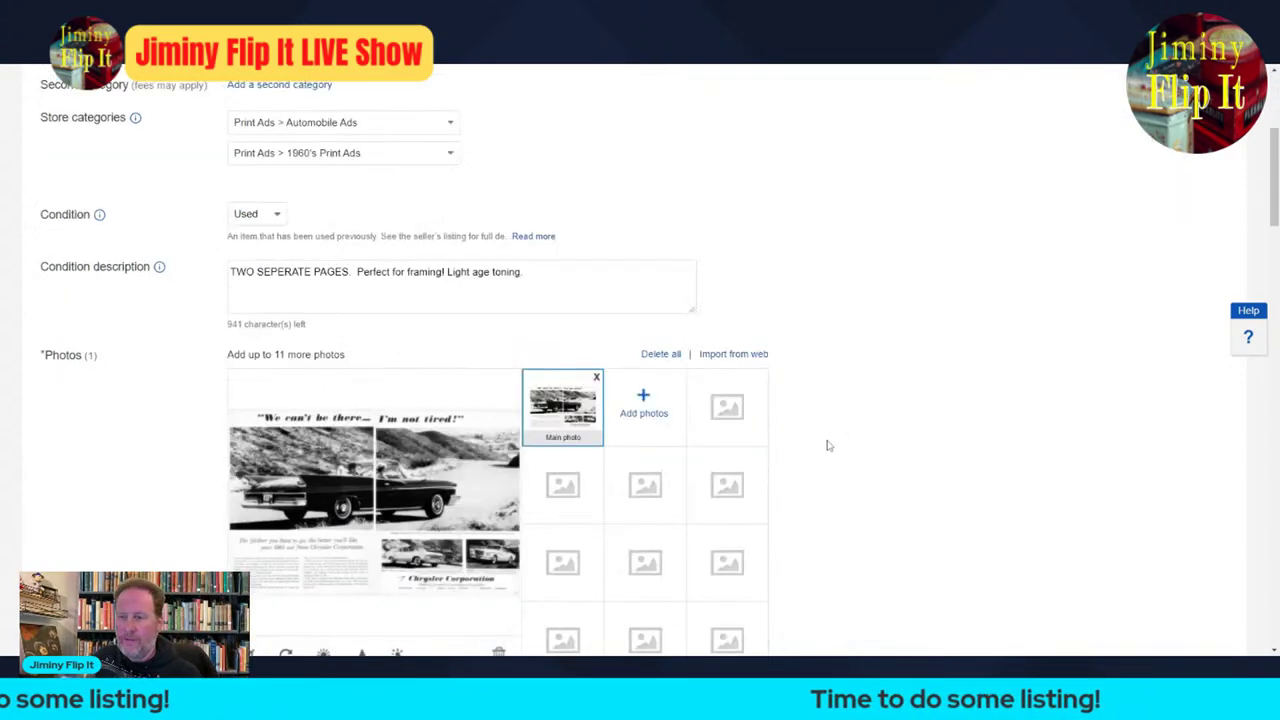
pyautogui.scroll(-3, 958, 462)
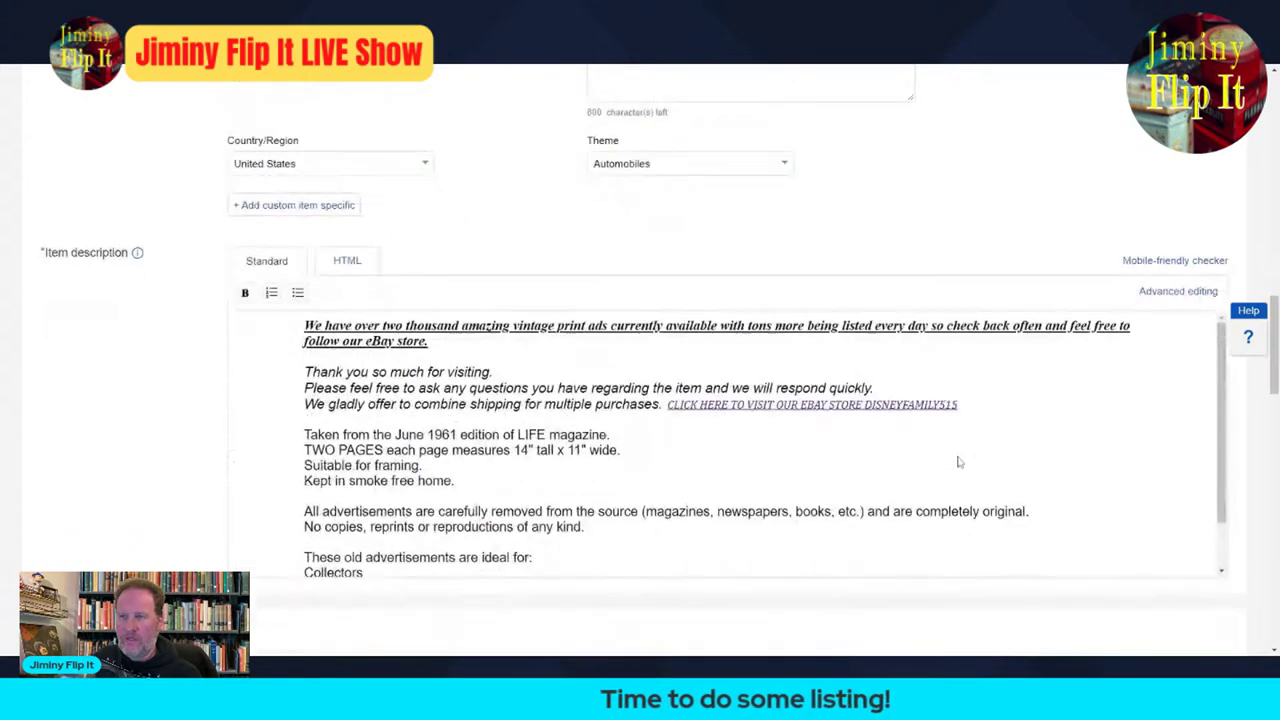
pyautogui.scroll(6, 958, 462)
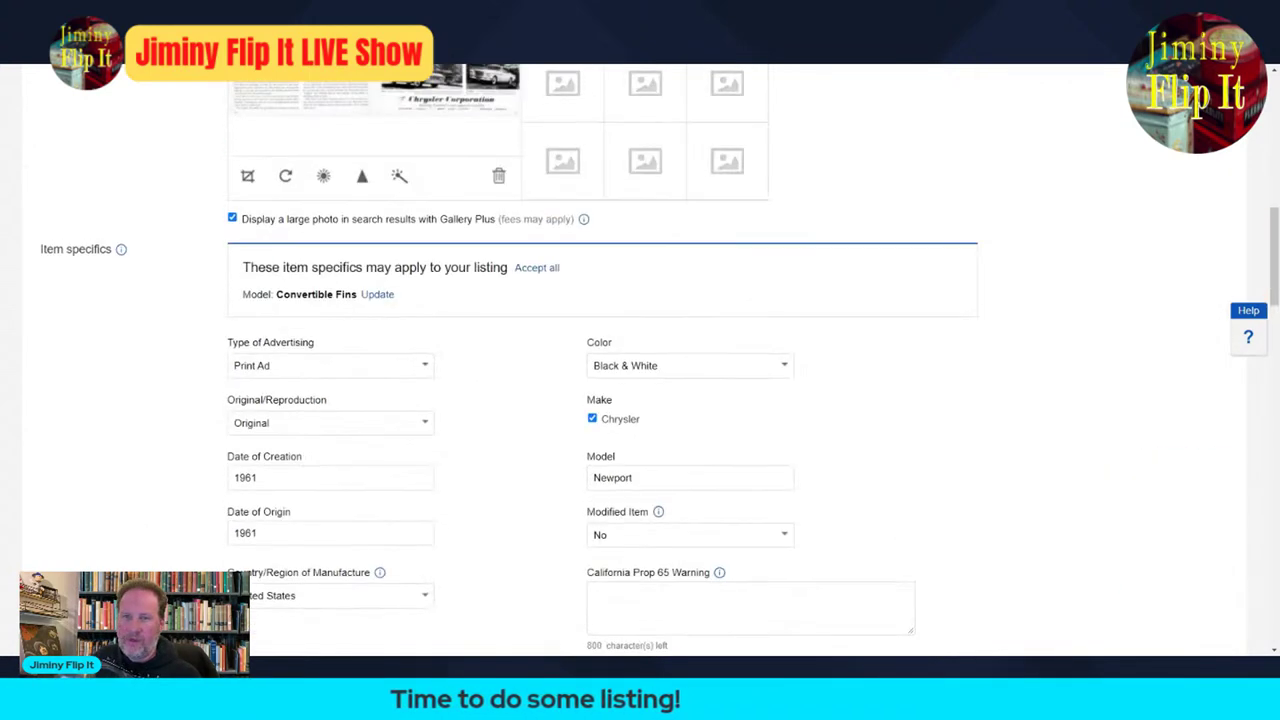
pyautogui.scroll(6, 992, 503)
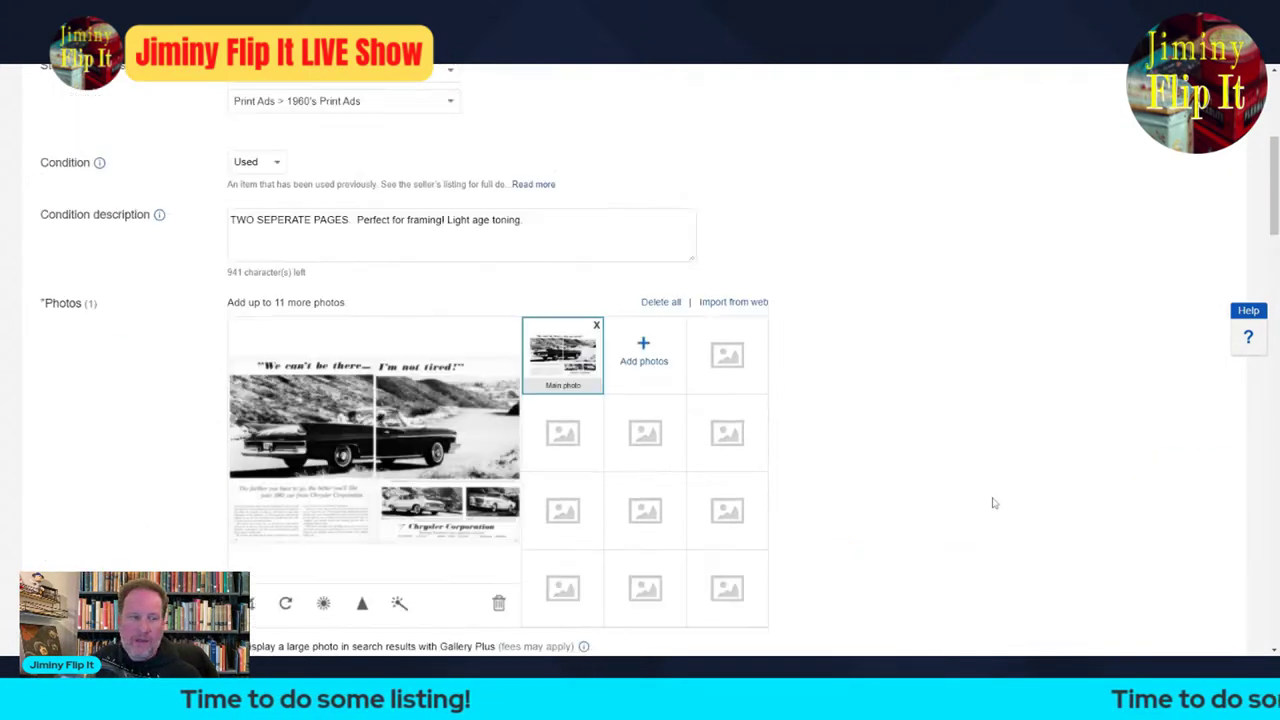
pyautogui.scroll(-8, 992, 503)
pyautogui.scroll(-15, 993, 503)
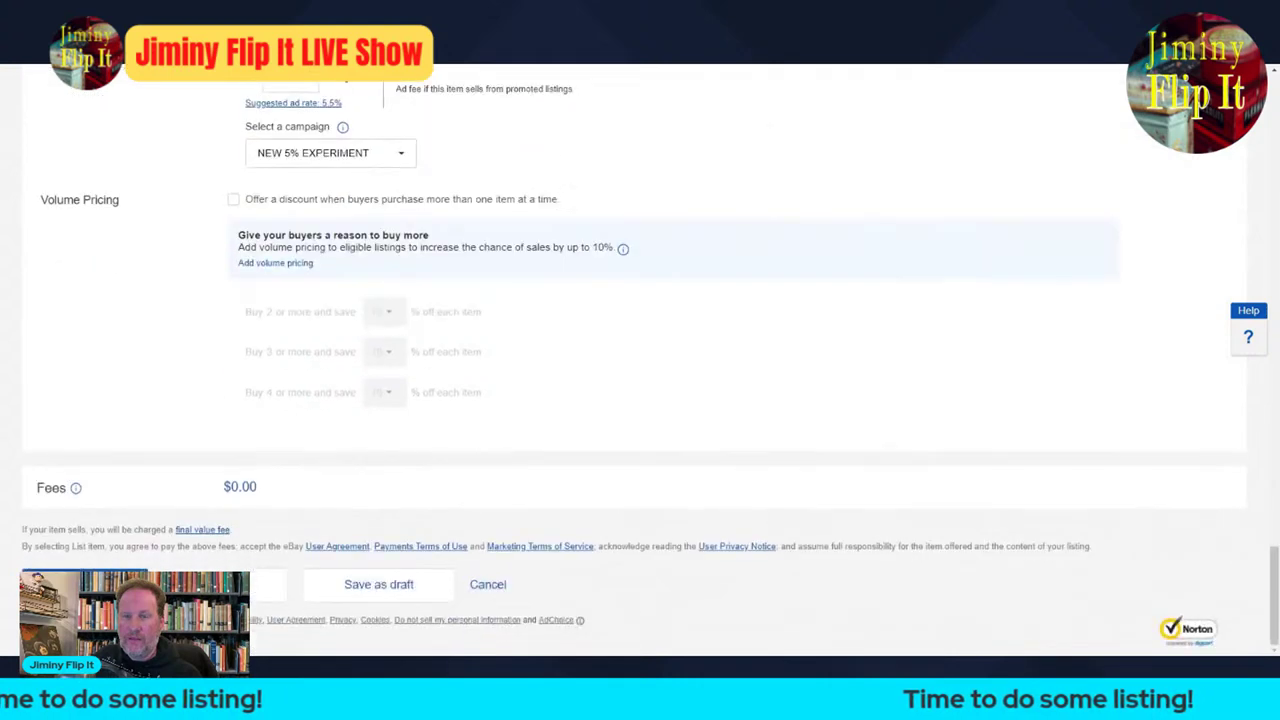
pyautogui.click(235, 585)
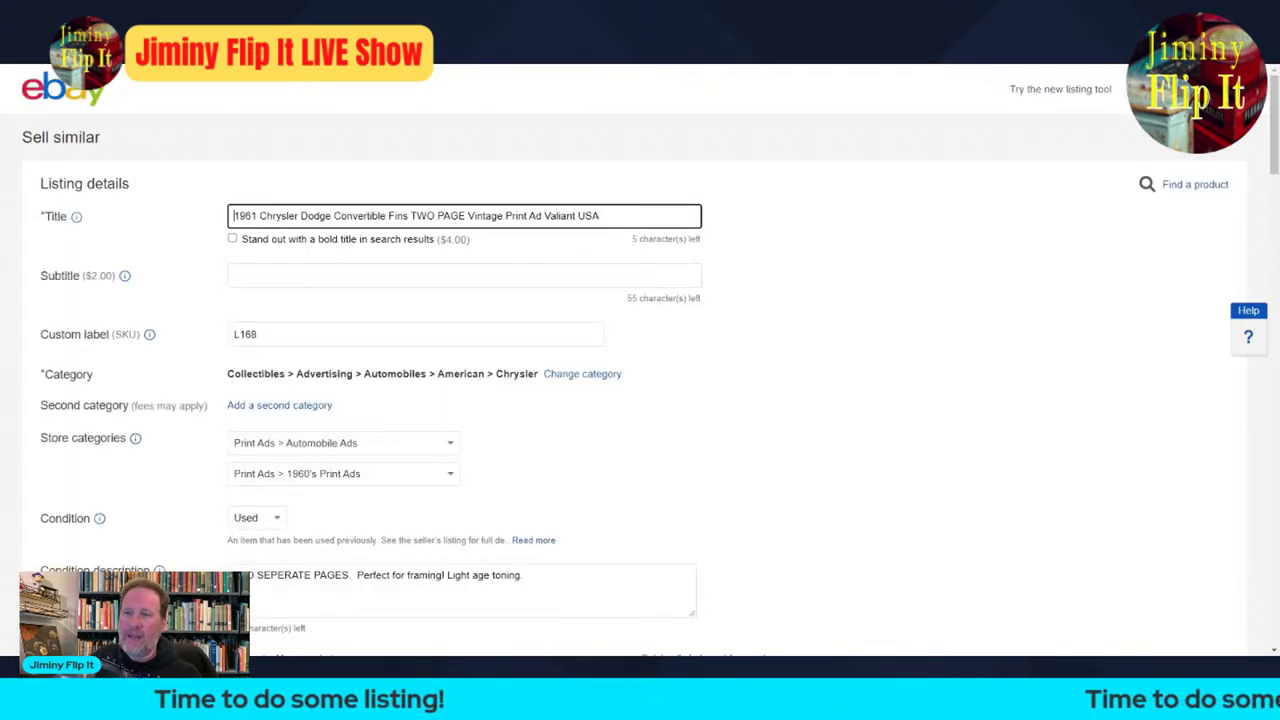
# Delete 'TWO PAGE' from the copied listing's title
pyautogui.doubleClick(451, 215)
pyautogui.keyDown('shift'); pyautogui.click(416, 215); pyautogui.keyUp('shift')
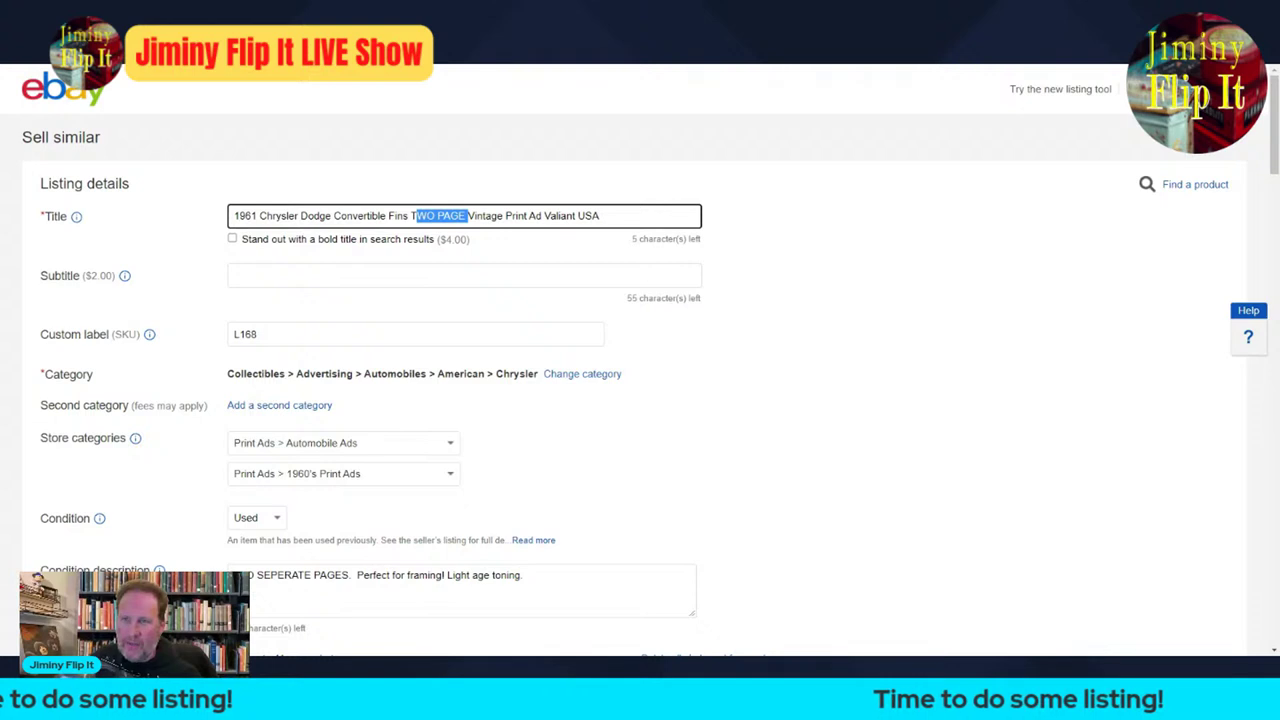
pyautogui.press('BackSpace')
pyautogui.press('BackSpace')
pyautogui.press('BackSpace')
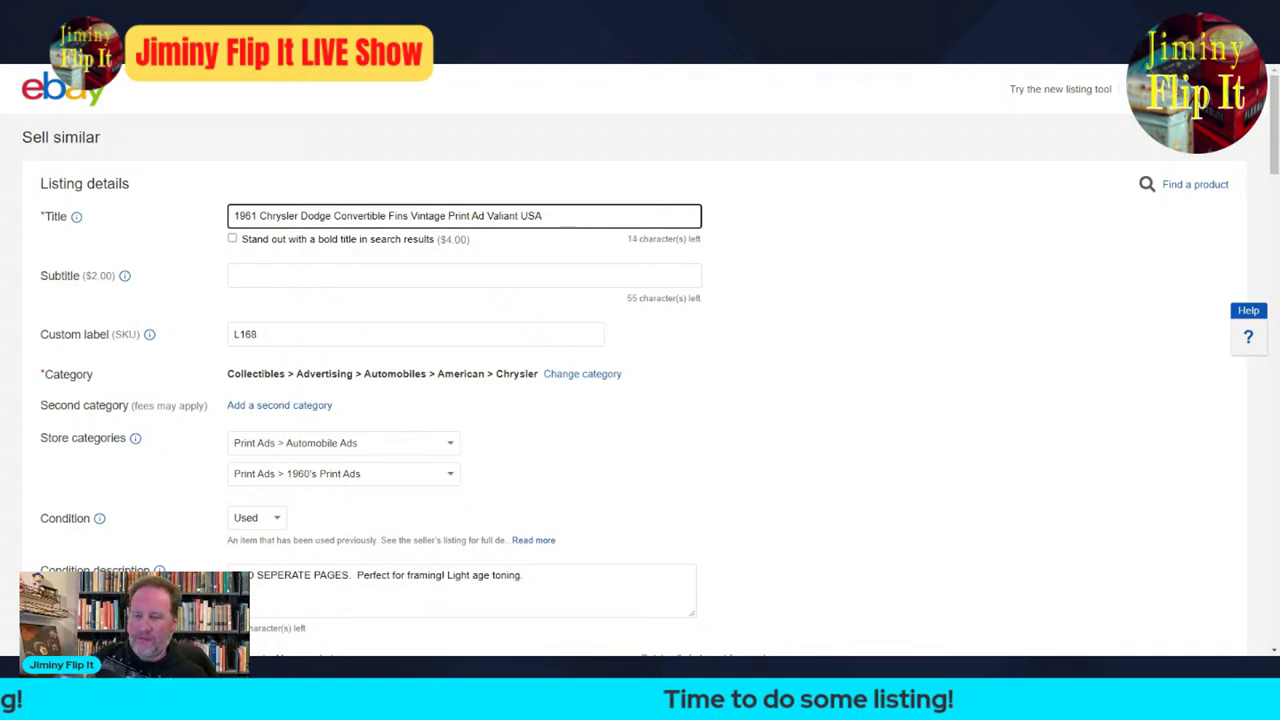
# Remove 'TWO SEPERATE PAGES.' from the condition description
pyautogui.scroll(-3, 534, 277)
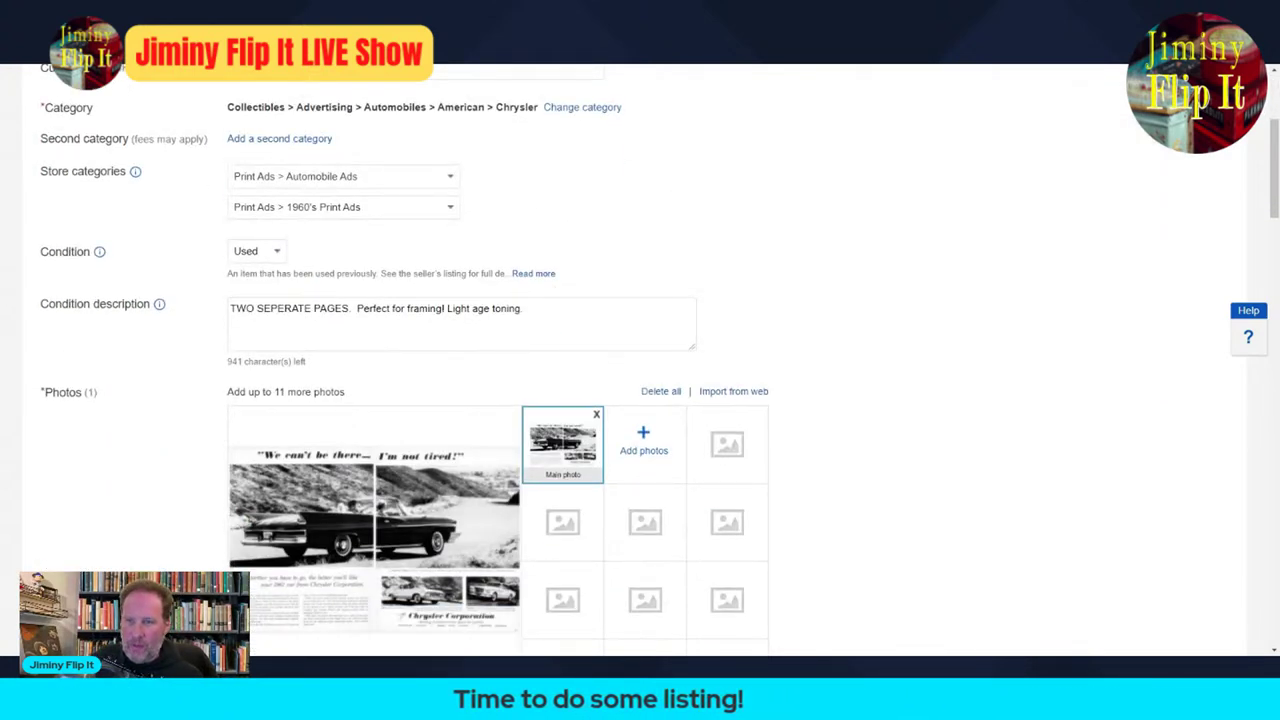
pyautogui.moveTo(353, 309); pyautogui.dragTo(216, 312)
pyautogui.press('BackSpace')
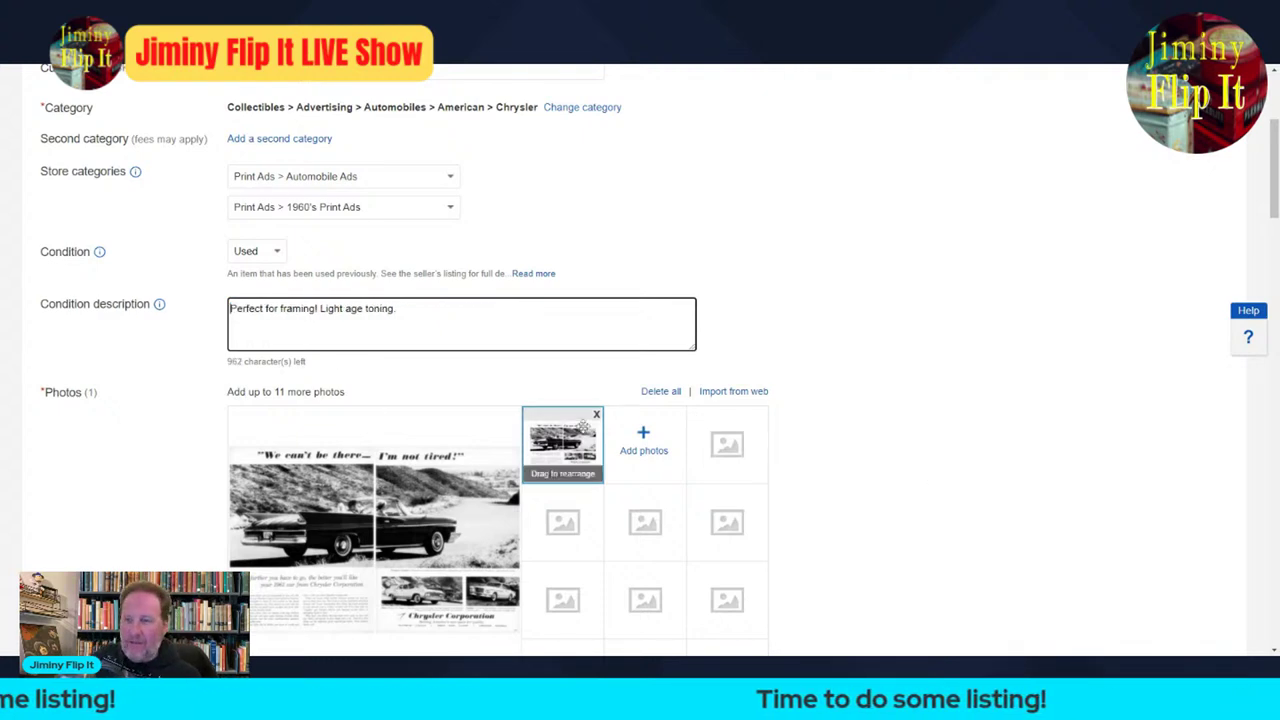
# Remove the Chrysler ad photo from the listing
pyautogui.click(596, 414)
pyautogui.scroll(-5, 562, 465)
pyautogui.scroll(-3, 562, 465)
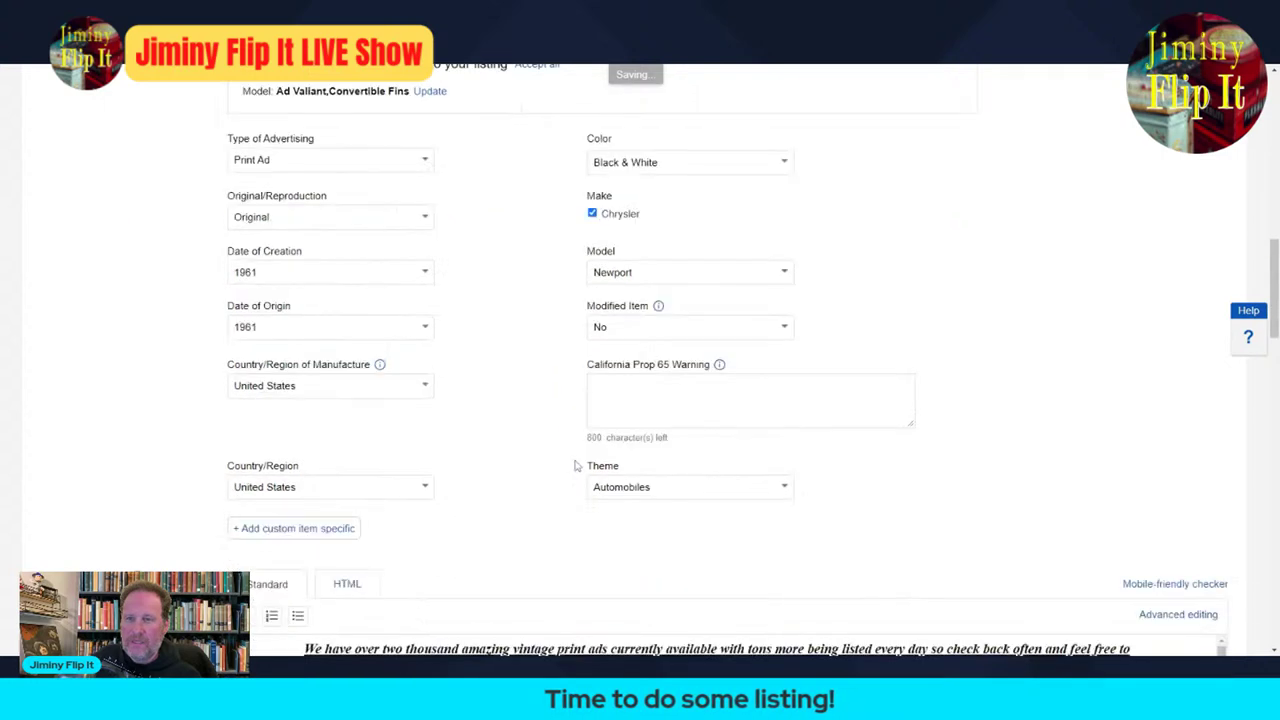
pyautogui.scroll(7, 577, 463)
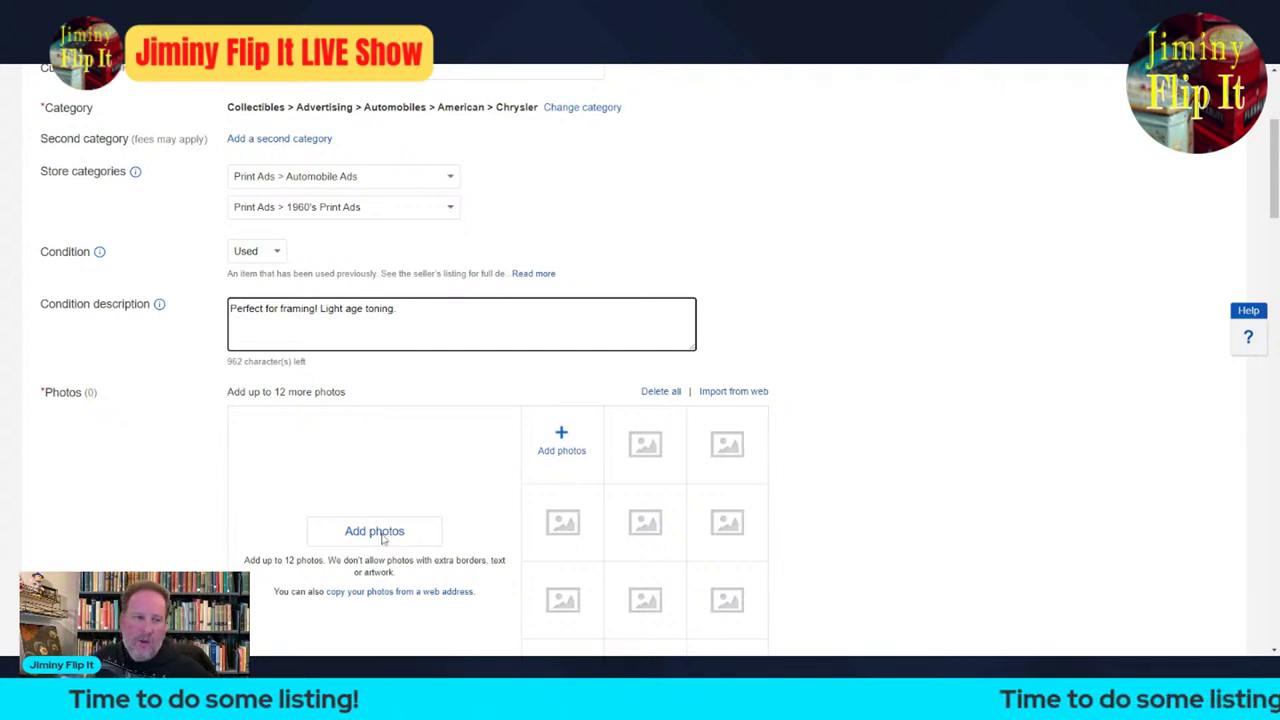
# Upload the Sunoco uniformed mechanic ad image as the main photo and close its preview
pyautogui.scroll(-3, 470, 505)
pyautogui.scroll(3, 404, 478)
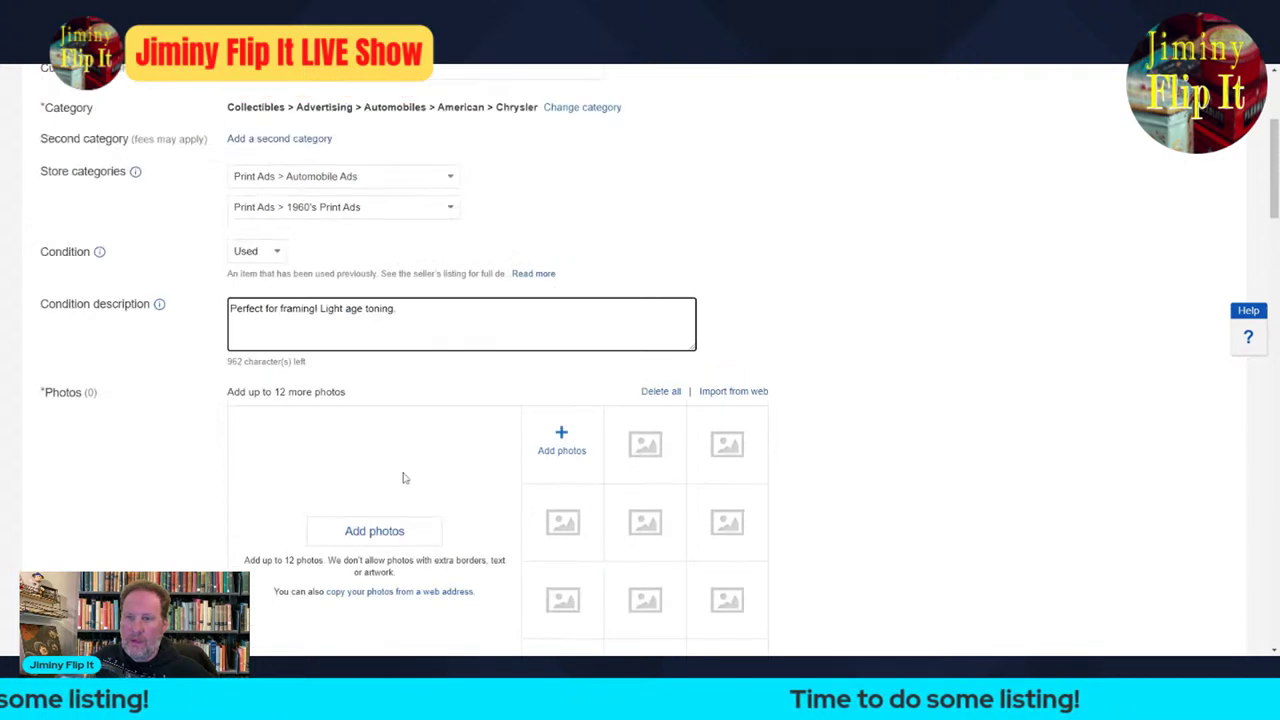
pyautogui.click(346, 531)
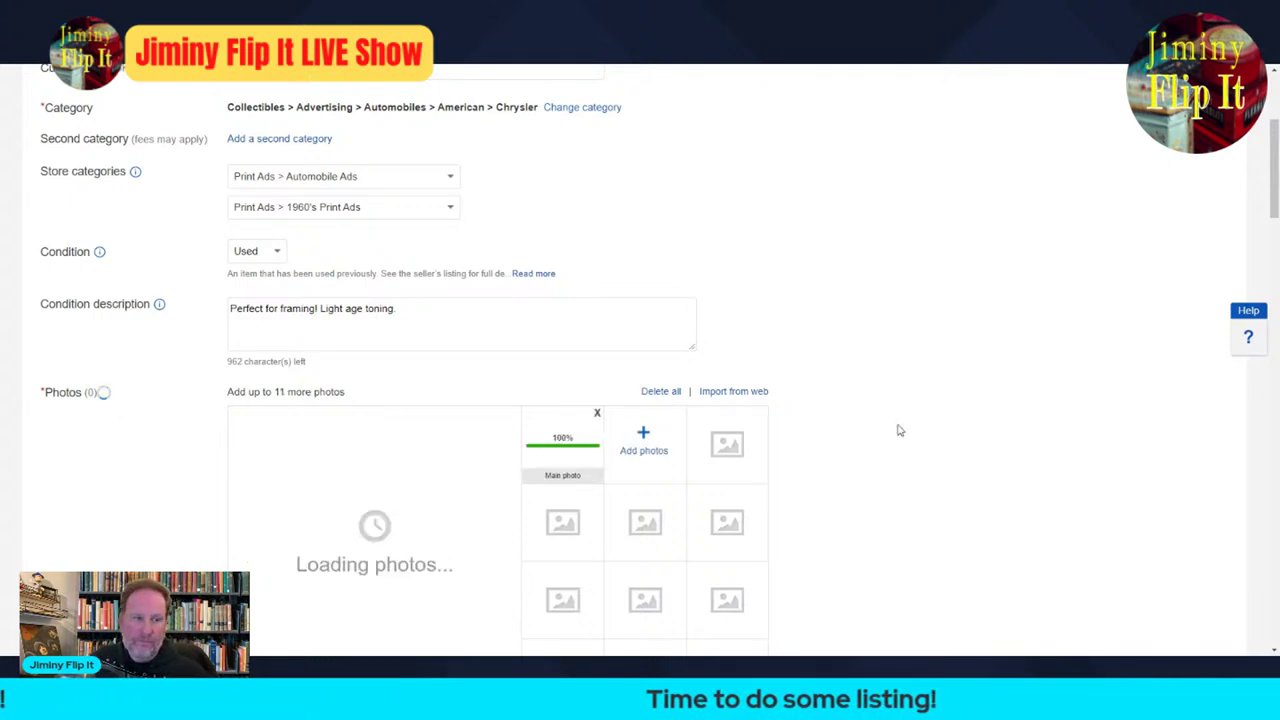
pyautogui.scroll(-3, 776, 436)
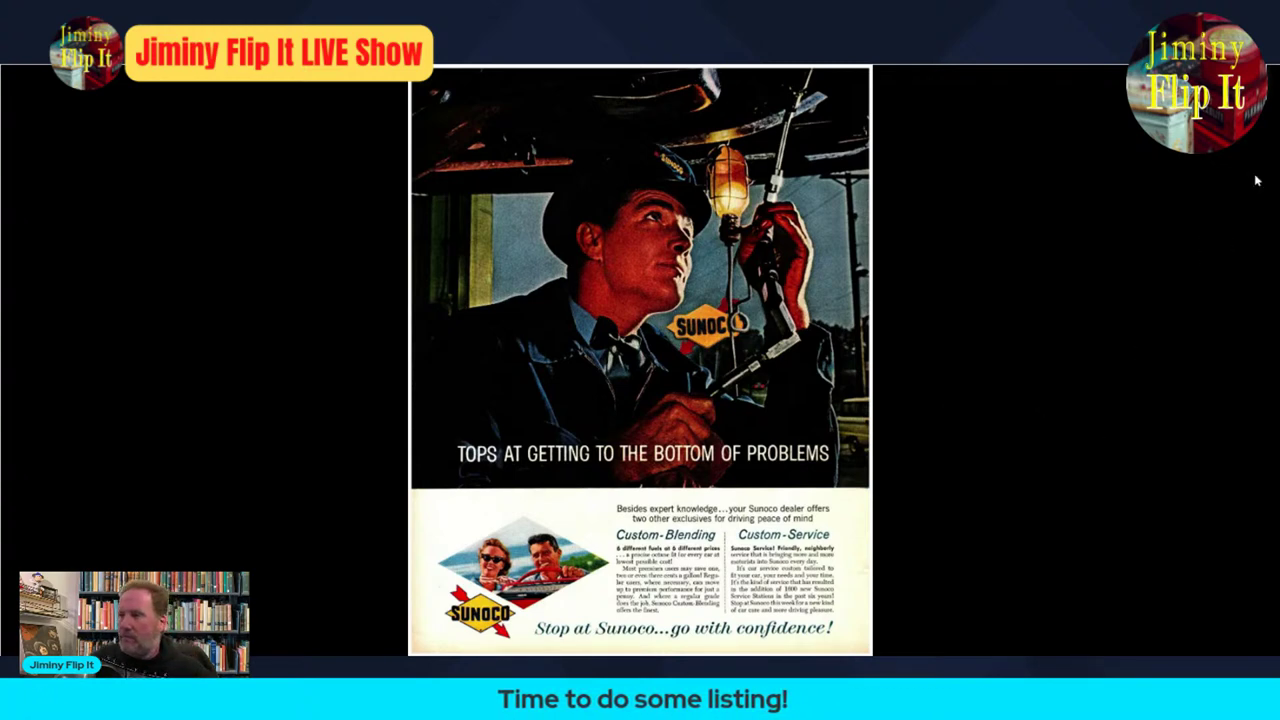
pyautogui.click(877, 322)
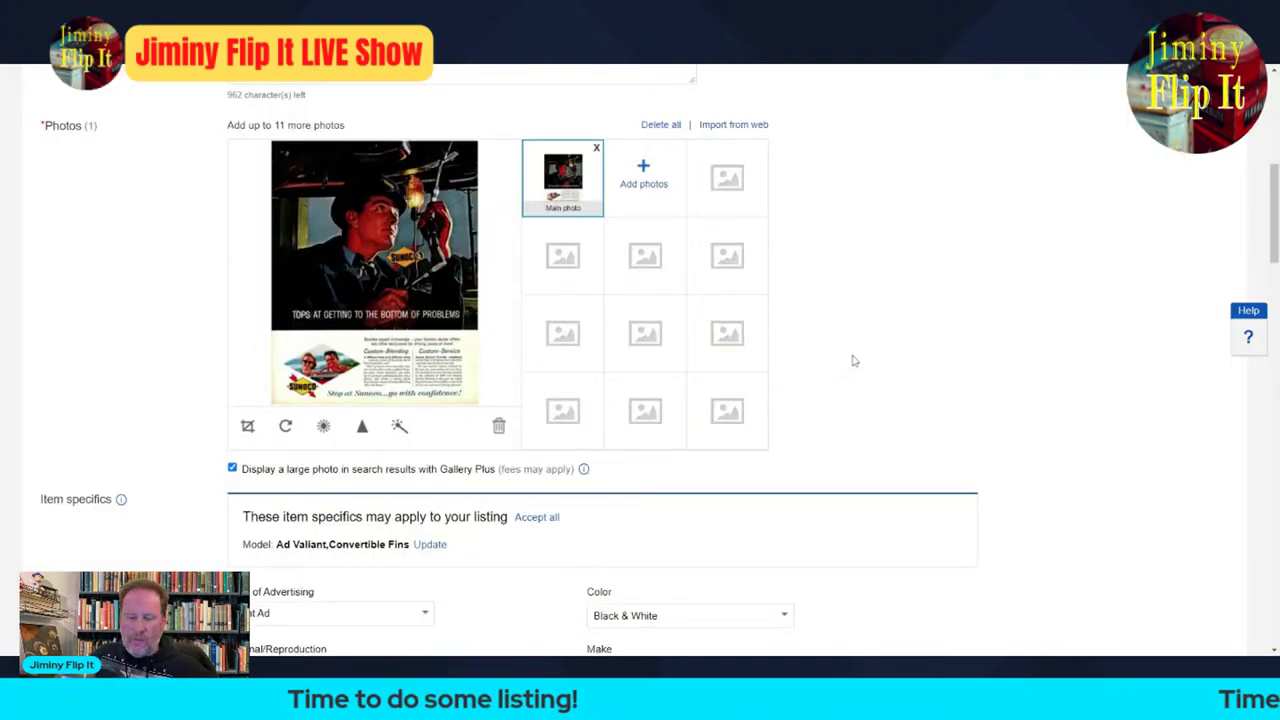
# Replace the Chrysler words in the title with Sunoco and file it under Gas & Oil Companies > Sunoco
pyautogui.scroll(5, 800, 371)
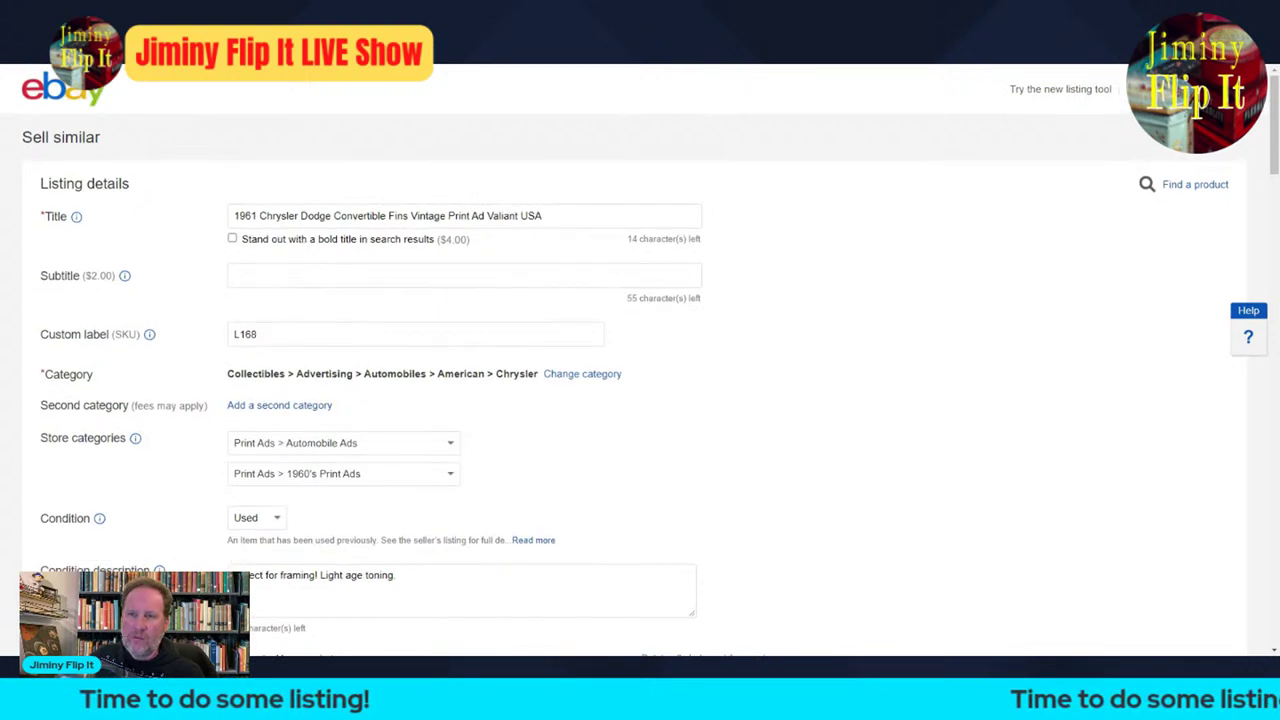
pyautogui.moveTo(550, 216); pyautogui.dragTo(491, 216)
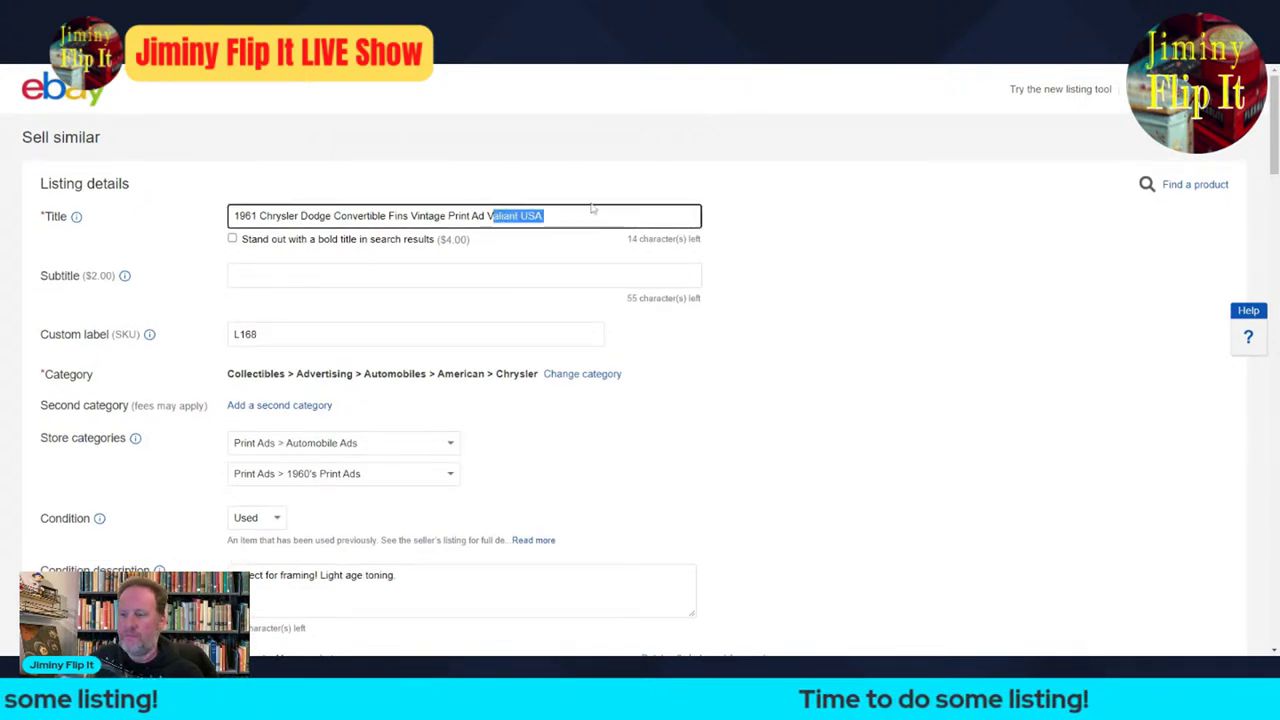
pyautogui.press('BackSpace')
pyautogui.press('BackSpace')
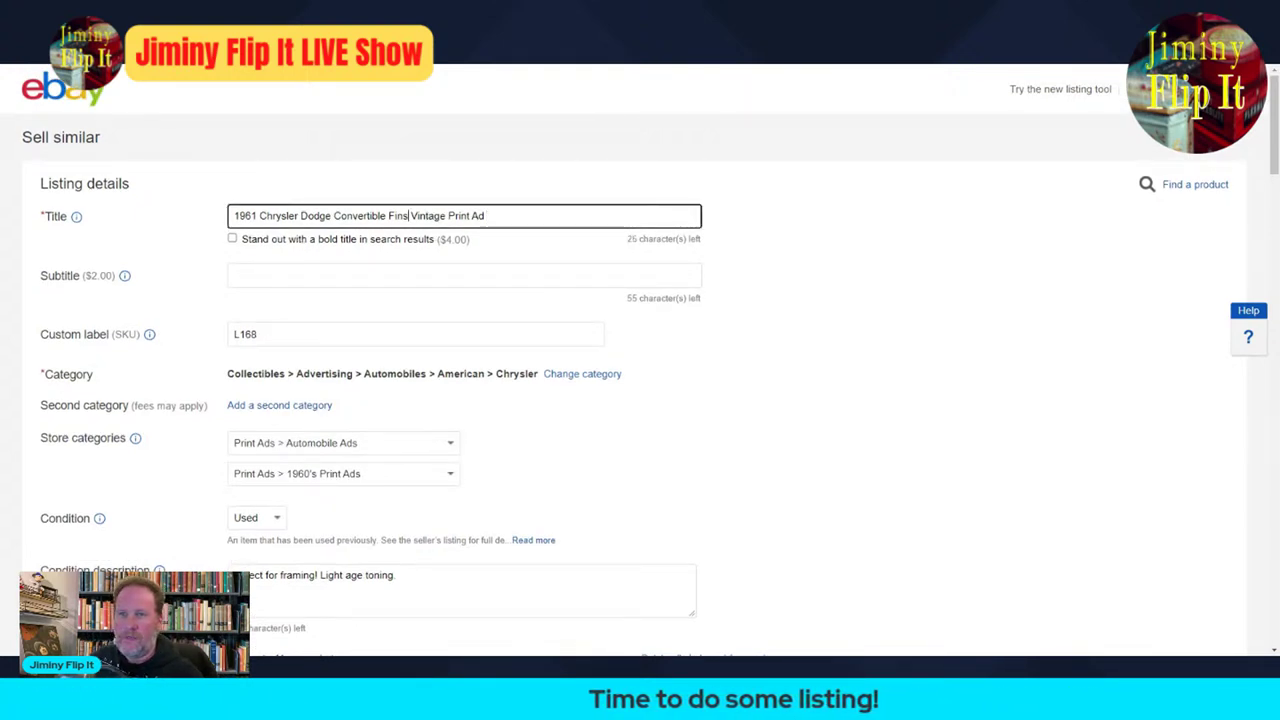
pyautogui.moveTo(409, 216); pyautogui.dragTo(288, 216)
pyautogui.press('BackSpace')
pyautogui.press('BackSpace')
pyautogui.press('BackSpace')
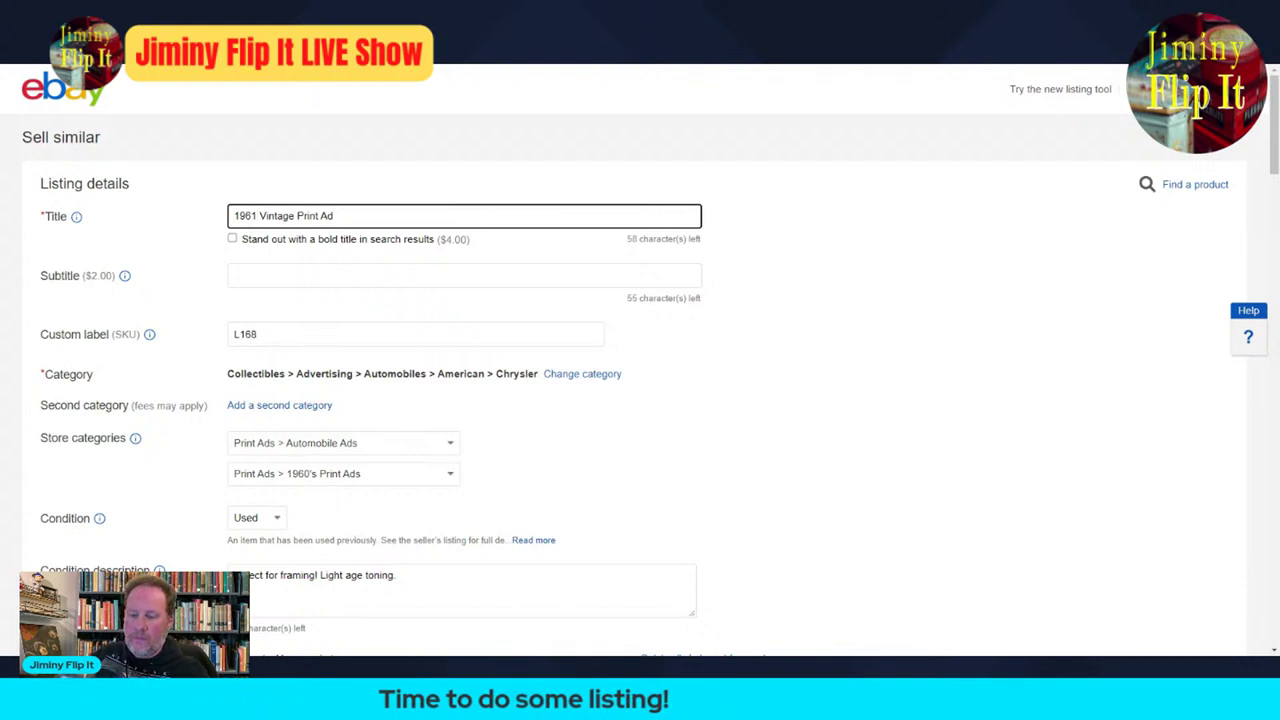
pyautogui.write('Sunoco')
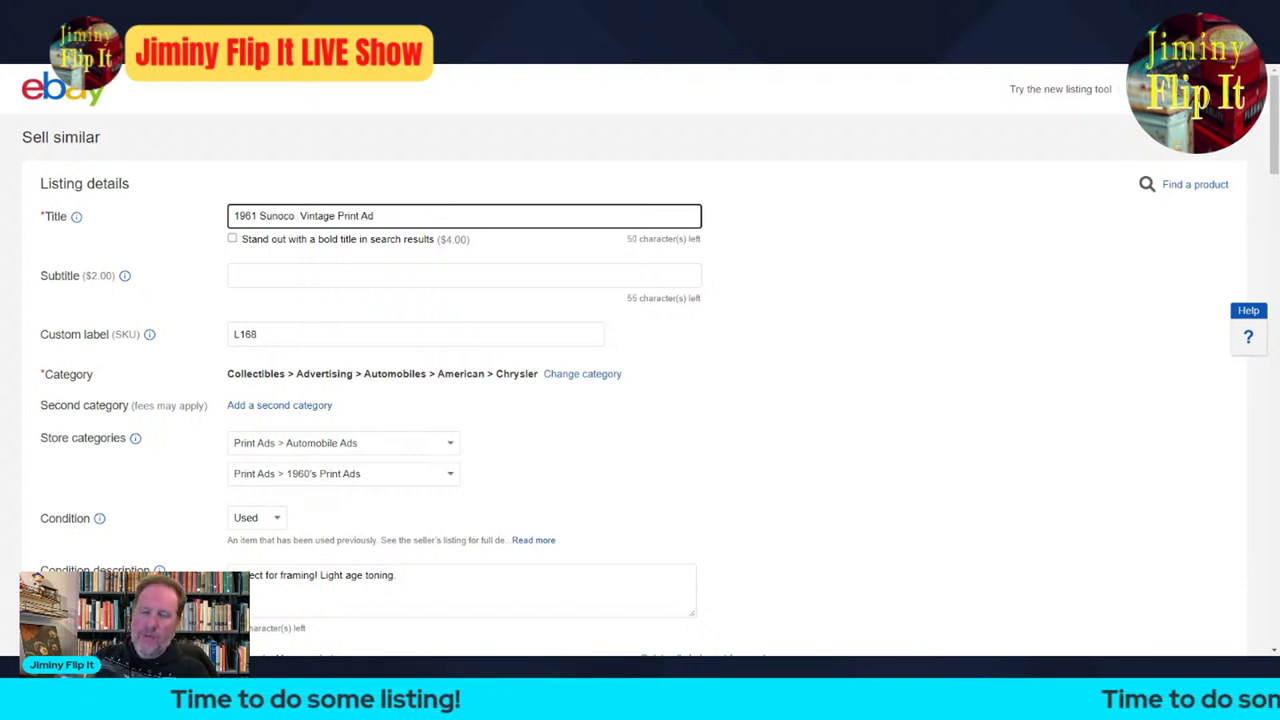
pyautogui.click(563, 374)
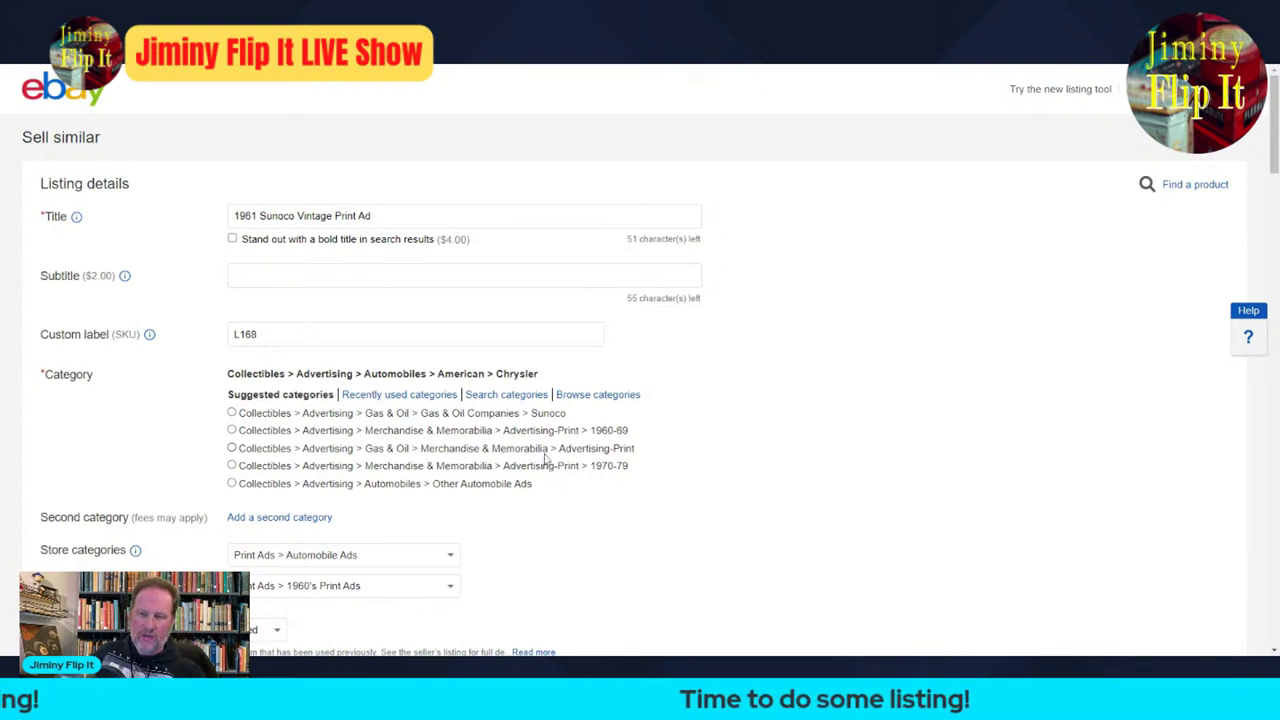
pyautogui.click(231, 413)
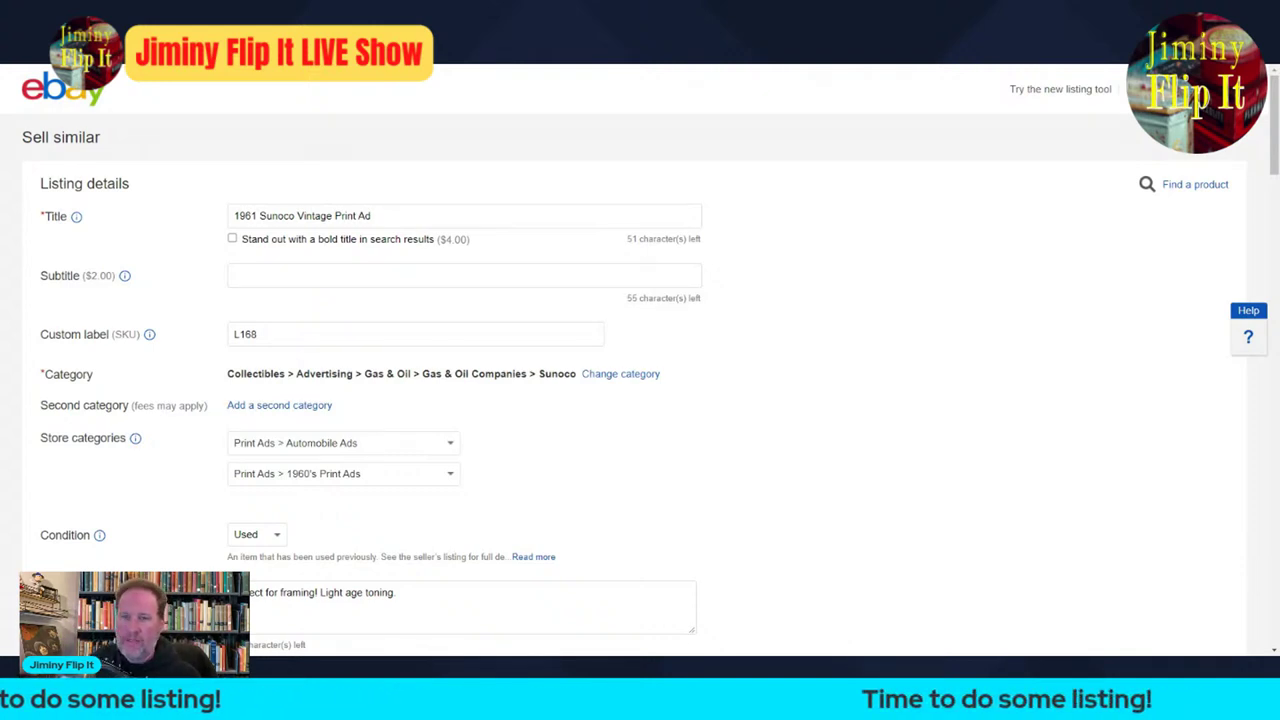
# Set item specifics Brand Sunoco, Original, Multi-color, and Type of Advertising 'Print Ad'
pyautogui.scroll(-3, 646, 608)
pyautogui.scroll(-3, 646, 608)
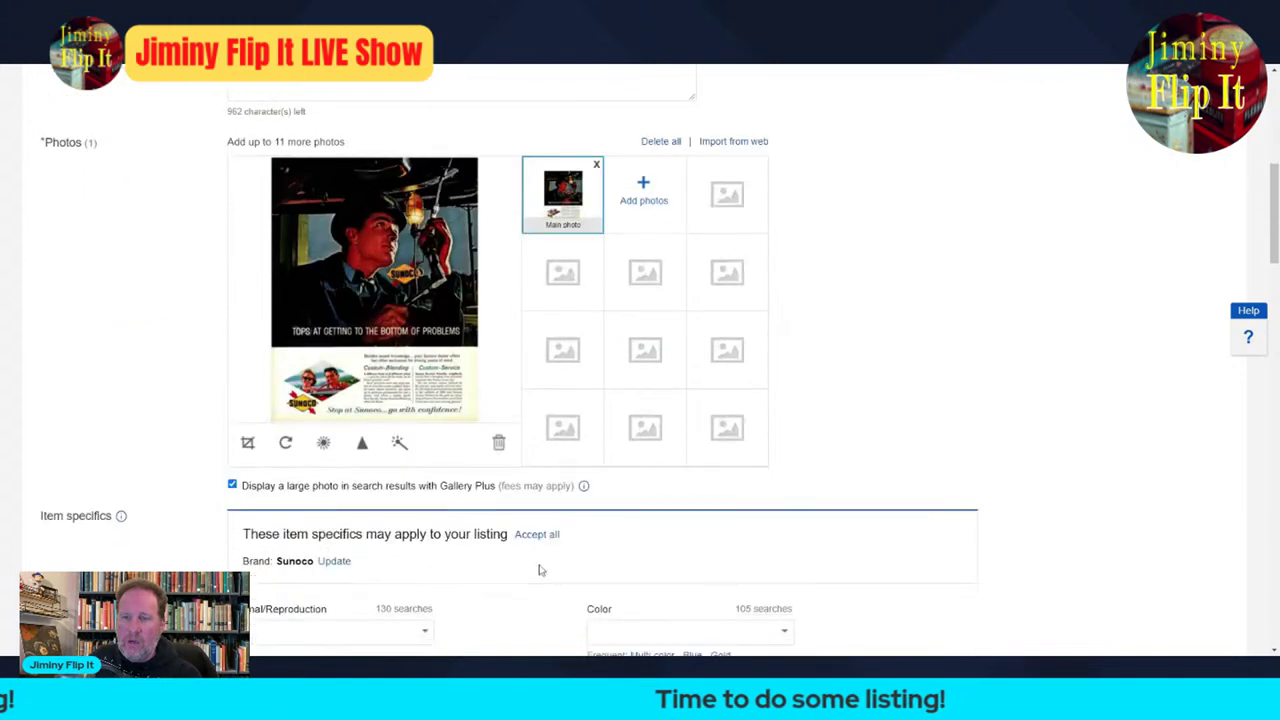
pyautogui.click(334, 561)
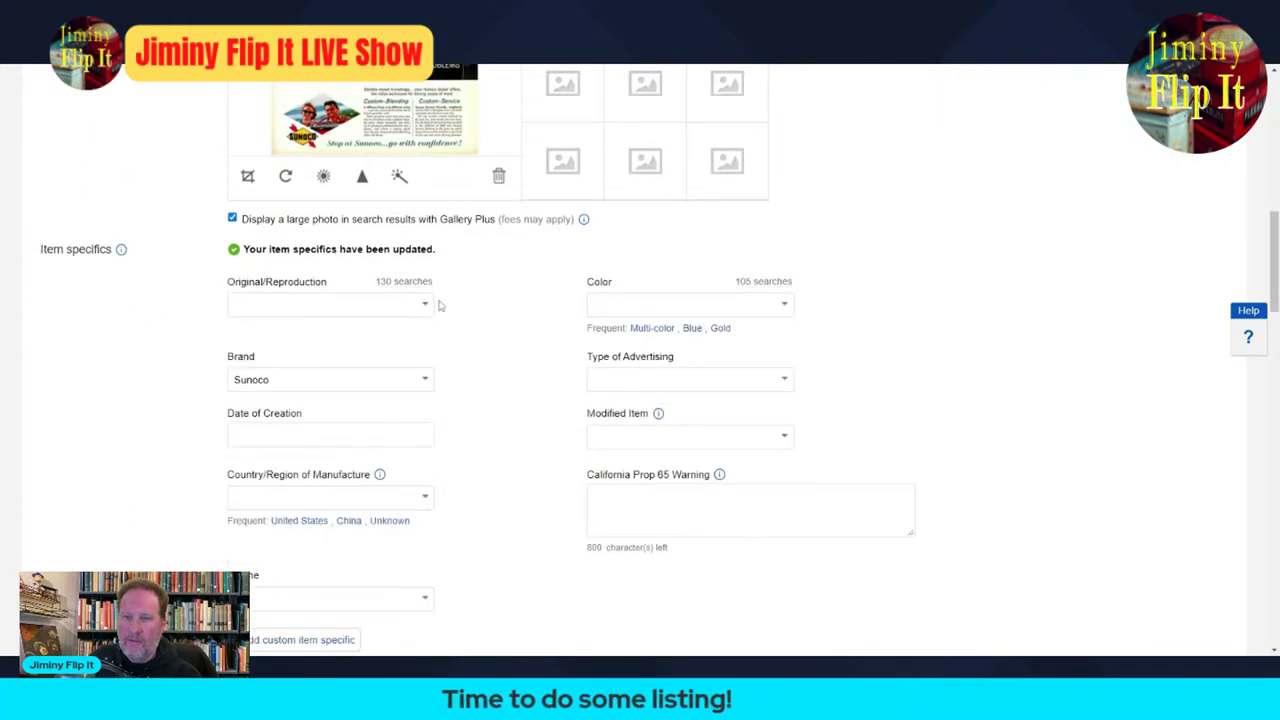
pyautogui.click(385, 331)
pyautogui.click(652, 295)
pyautogui.click(658, 327)
pyautogui.write('Print Ad')
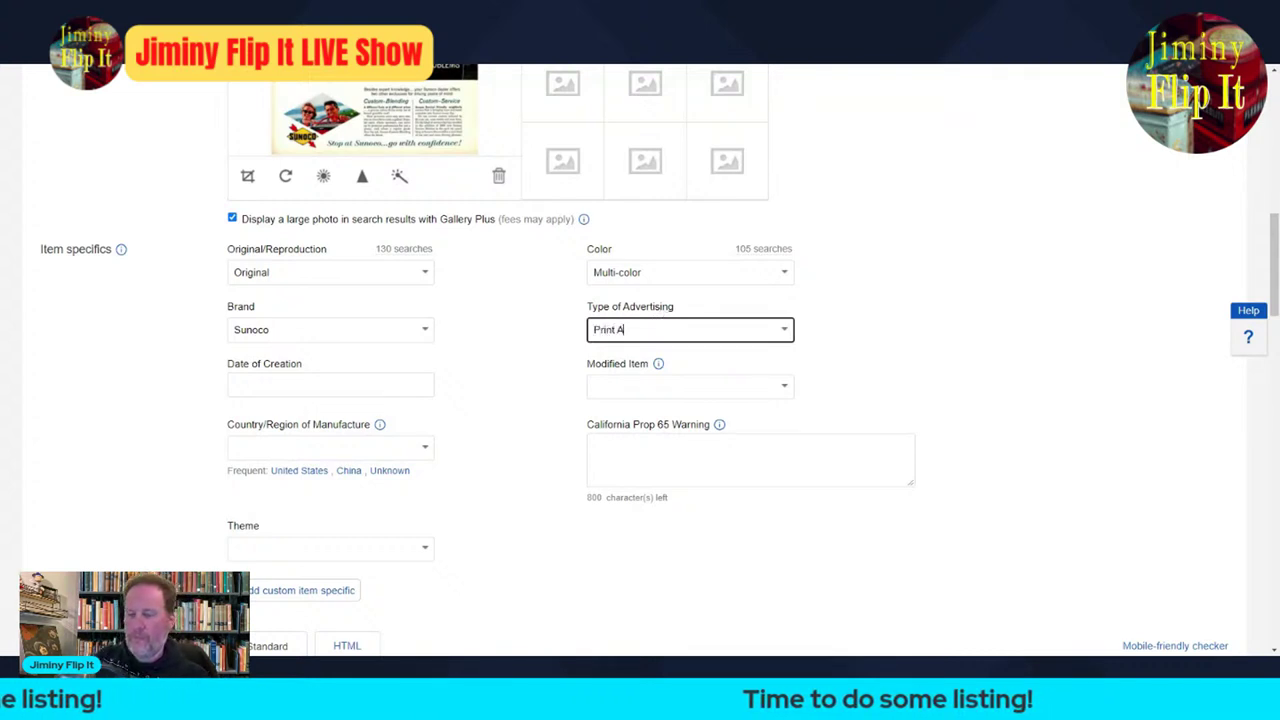
# Set Date of Creation 1961, Country United States, Modified Item No, and Theme Gas & Oil
pyautogui.click(310, 386)
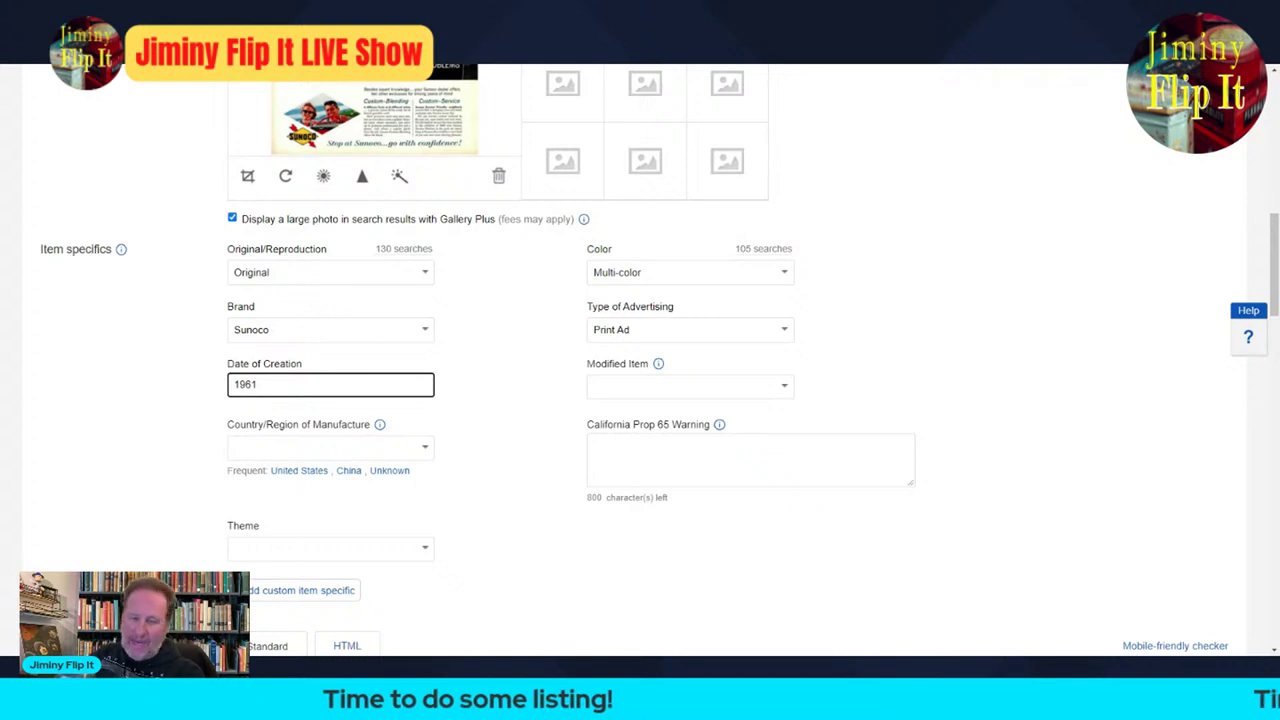
pyautogui.click(299, 470)
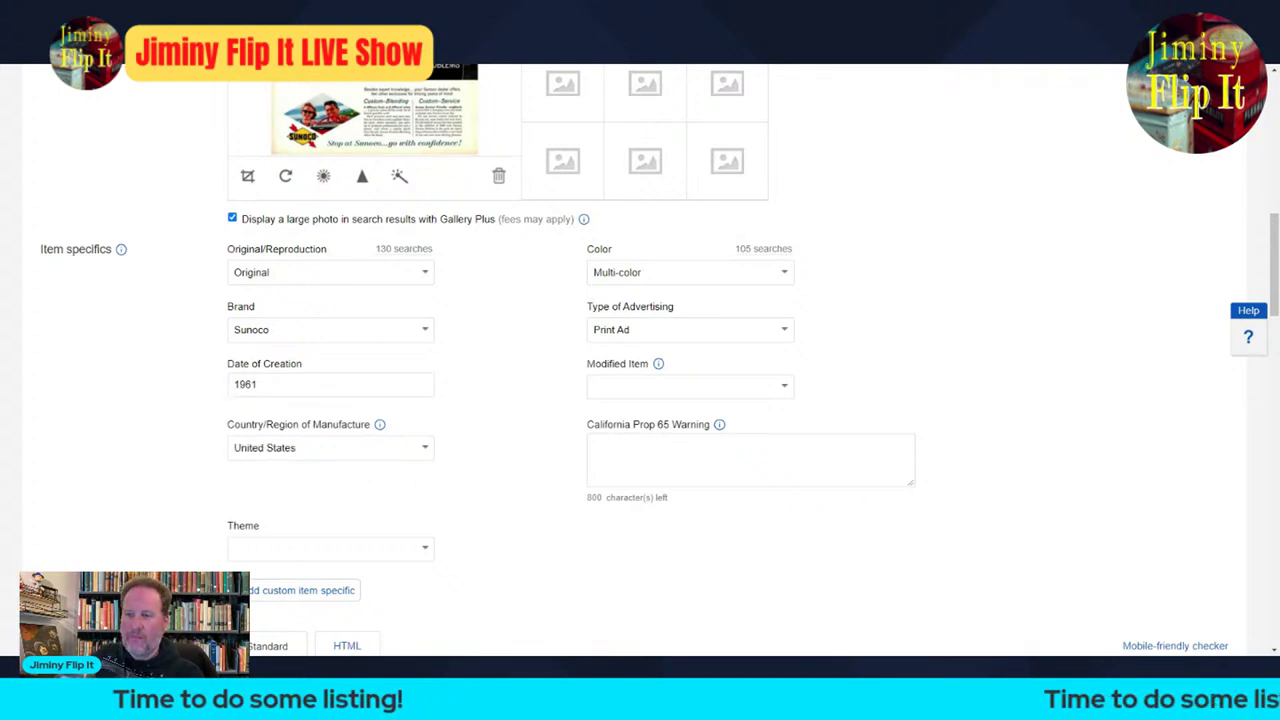
pyautogui.click(786, 392)
pyautogui.click(771, 411)
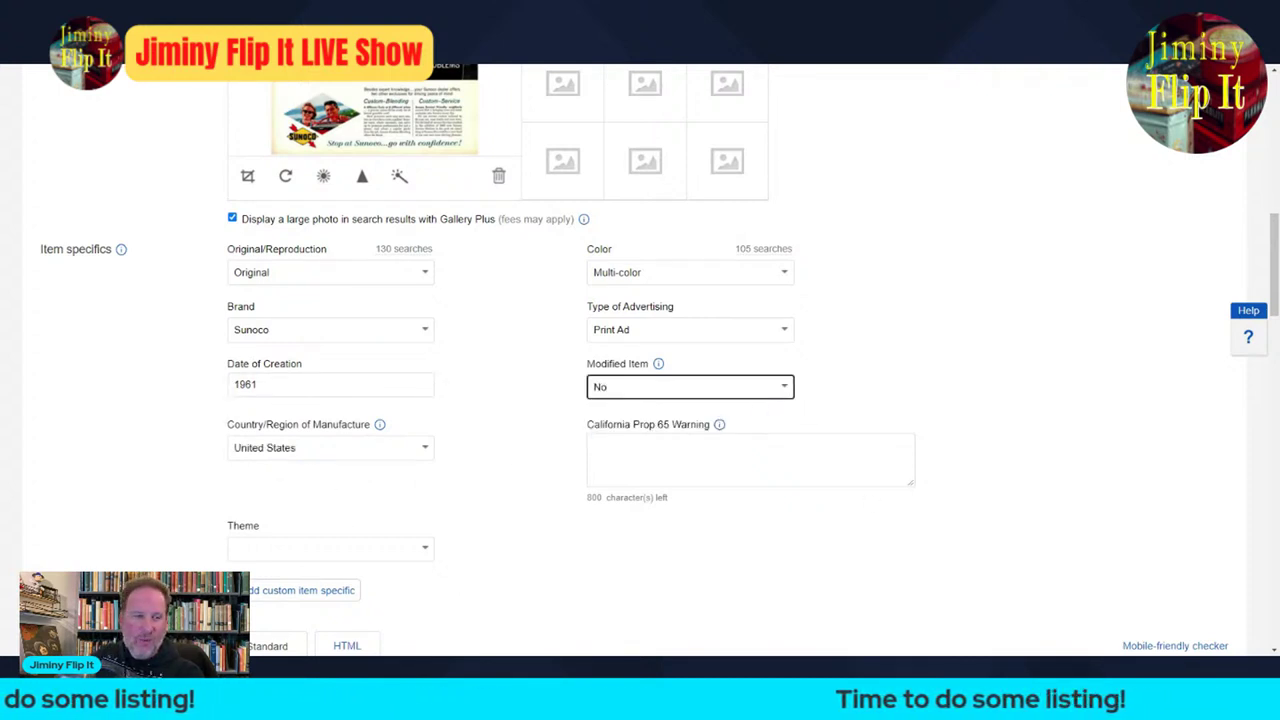
pyautogui.click(430, 552)
pyautogui.click(270, 570)
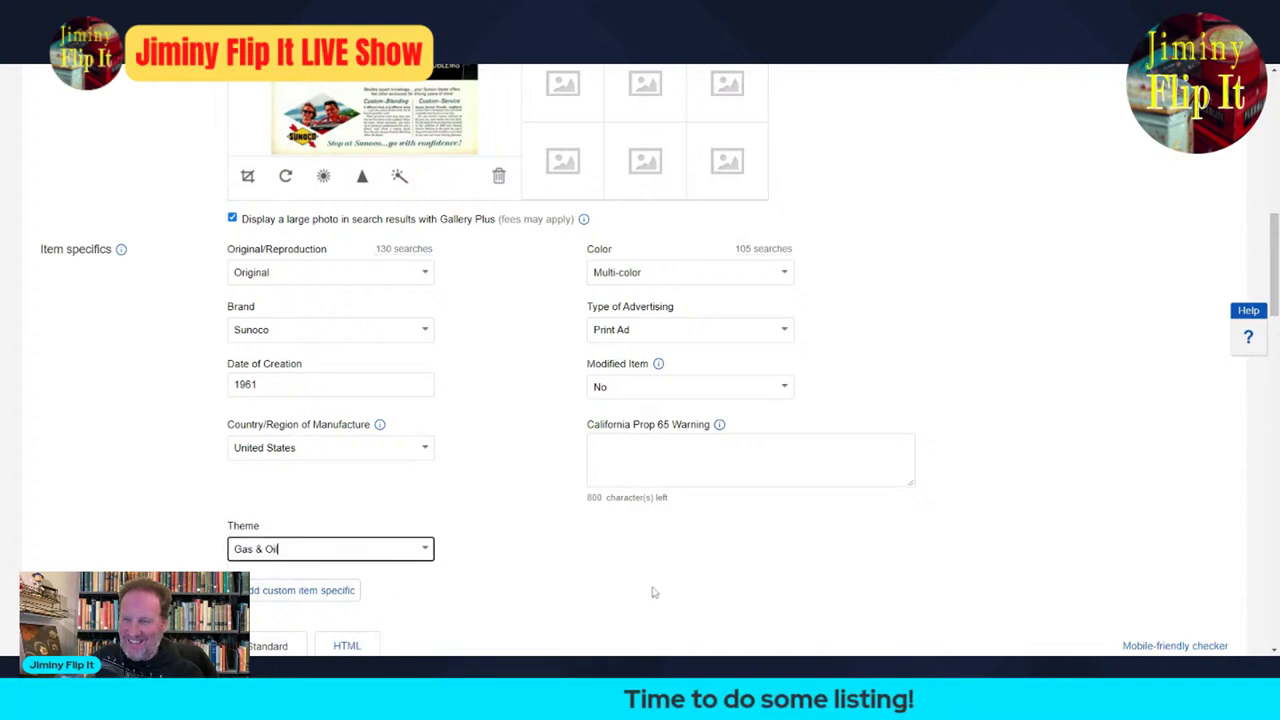
pyautogui.scroll(3, 654, 594)
pyautogui.scroll(-3, 890, 595)
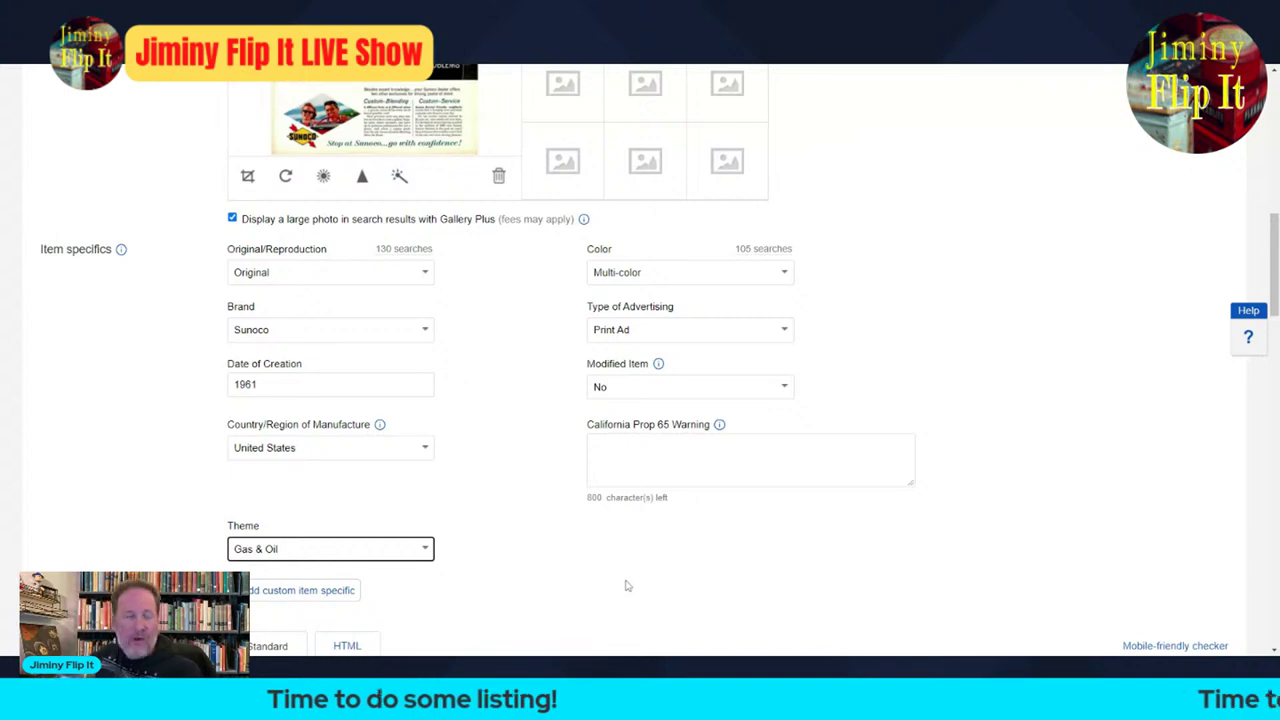
# Append 'Uniformed Mechanic' to the title and fix the 'UNiformed' typo to 'Uniformed'
pyautogui.scroll(5, 912, 562)
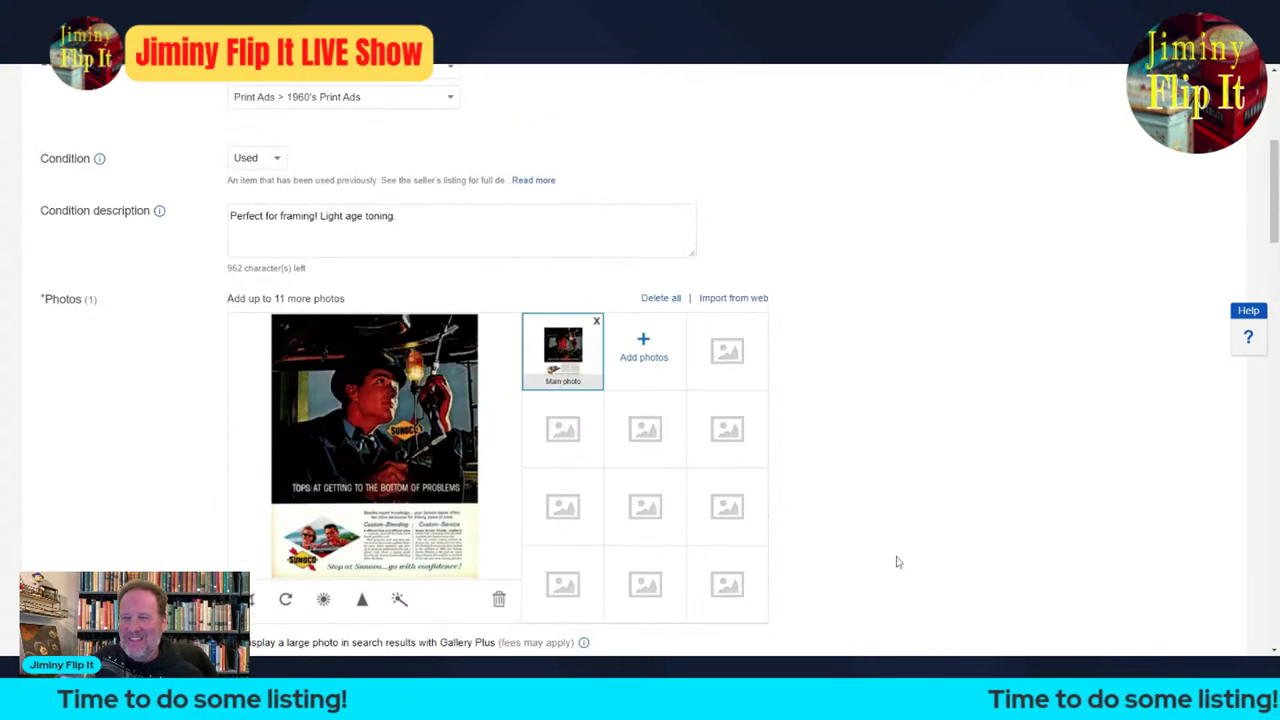
pyautogui.scroll(-2, 920, 566)
pyautogui.scroll(-1, 942, 531)
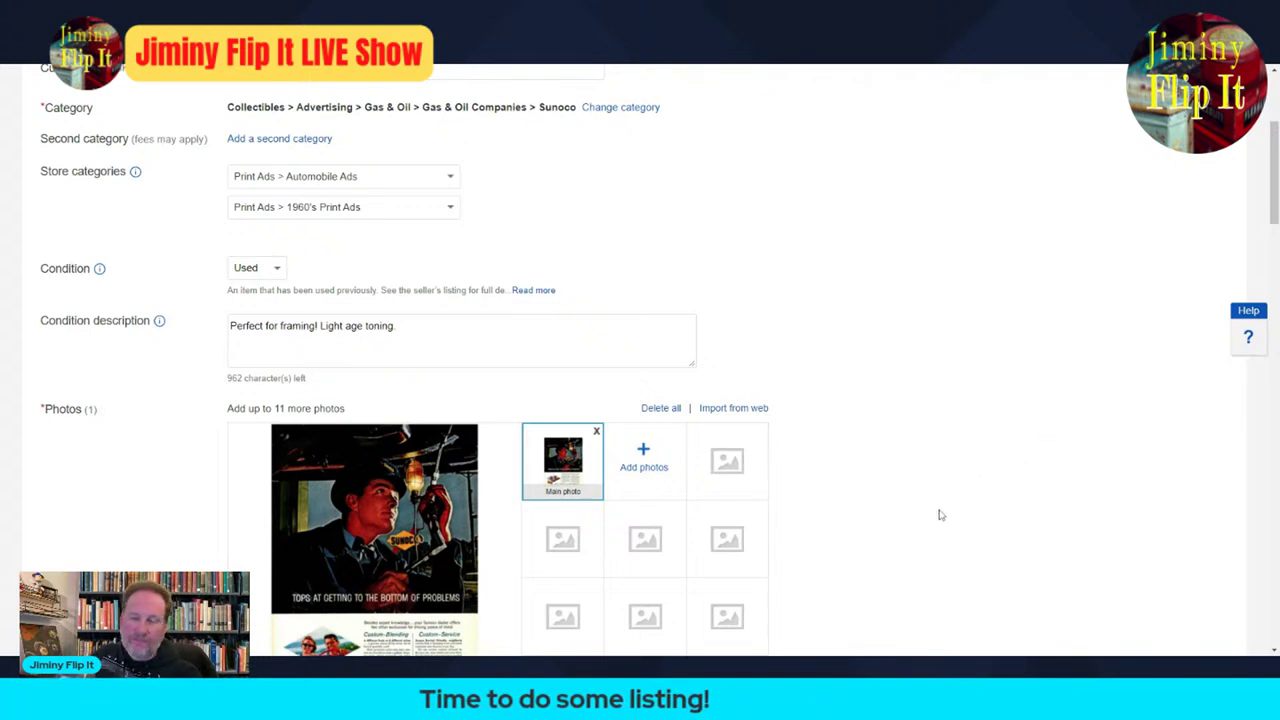
pyautogui.scroll(3, 929, 520)
pyautogui.scroll(-4, 805, 474)
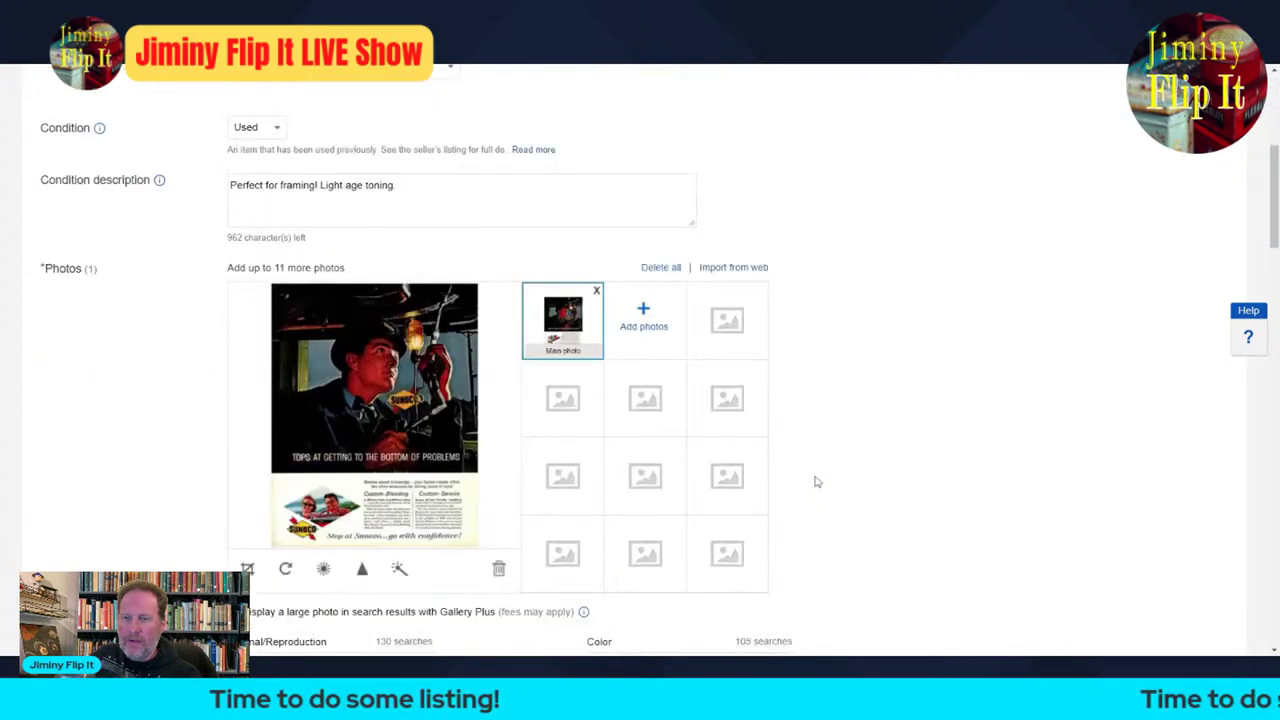
pyautogui.scroll(4, 826, 481)
pyautogui.scroll(-3, 877, 523)
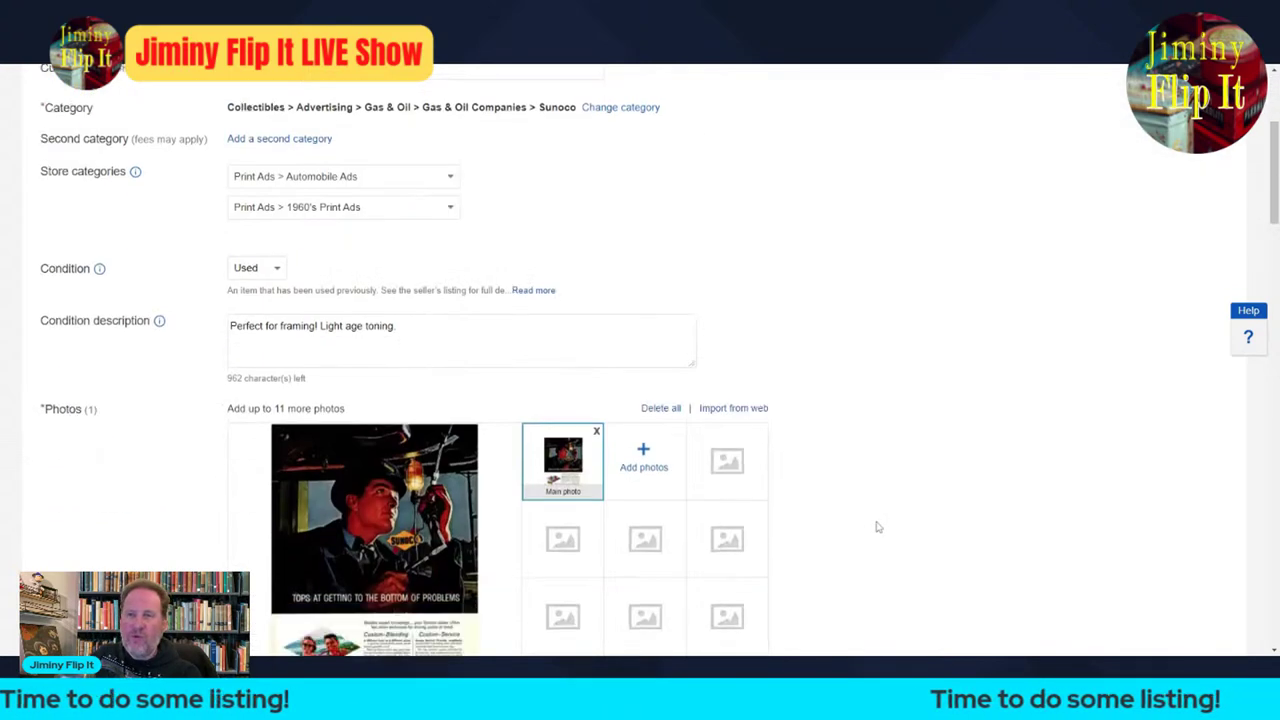
pyautogui.scroll(3, 883, 527)
pyautogui.click(450, 216)
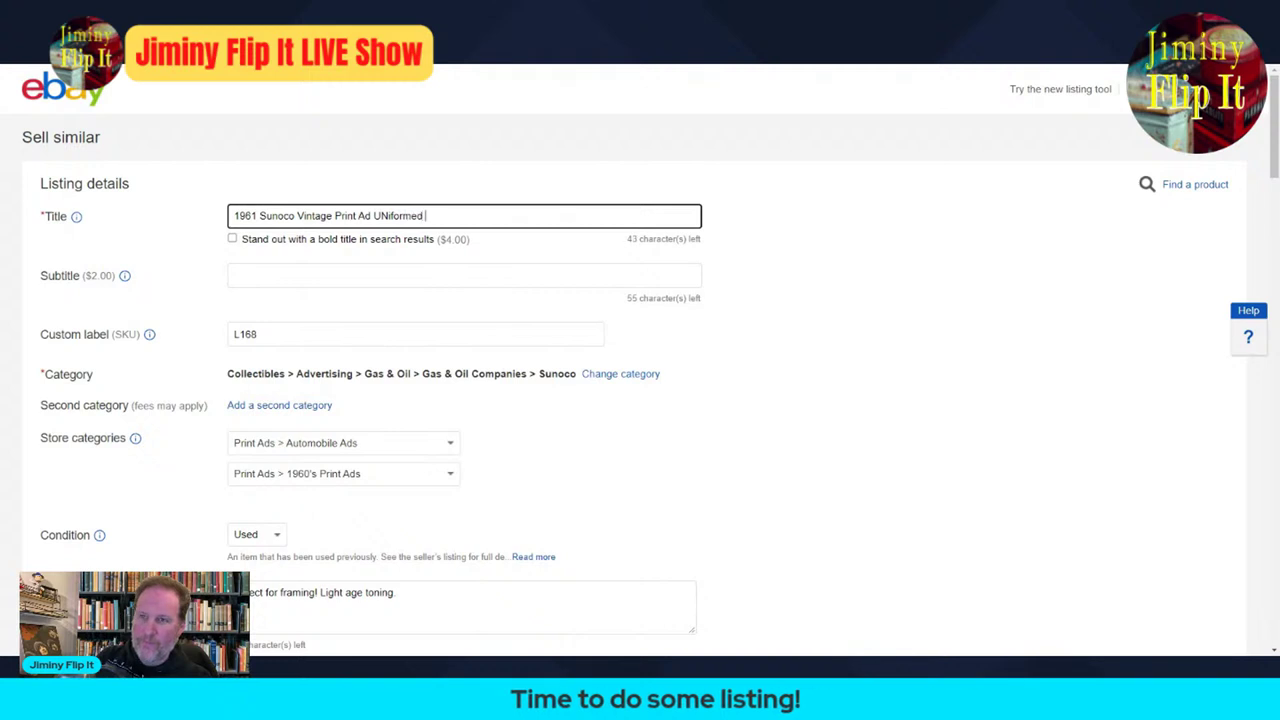
pyautogui.click(390, 216)
pyautogui.press('BackSpace')
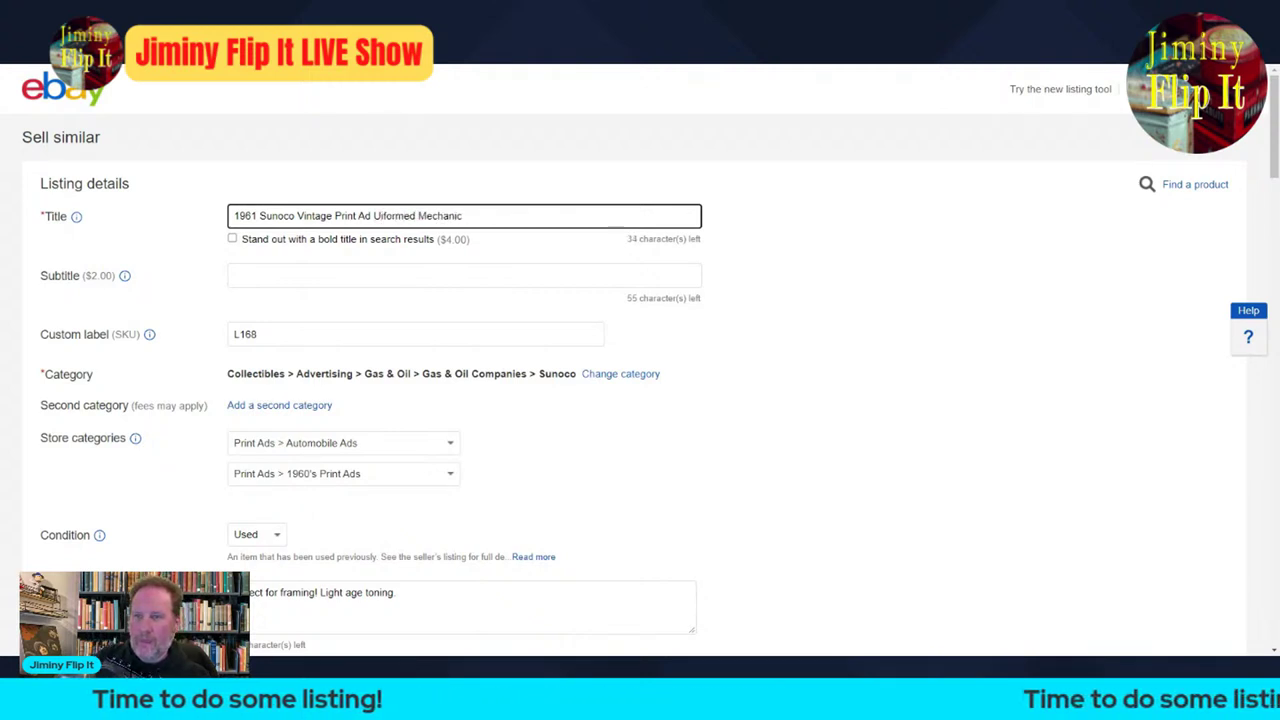
pyautogui.write('ni')
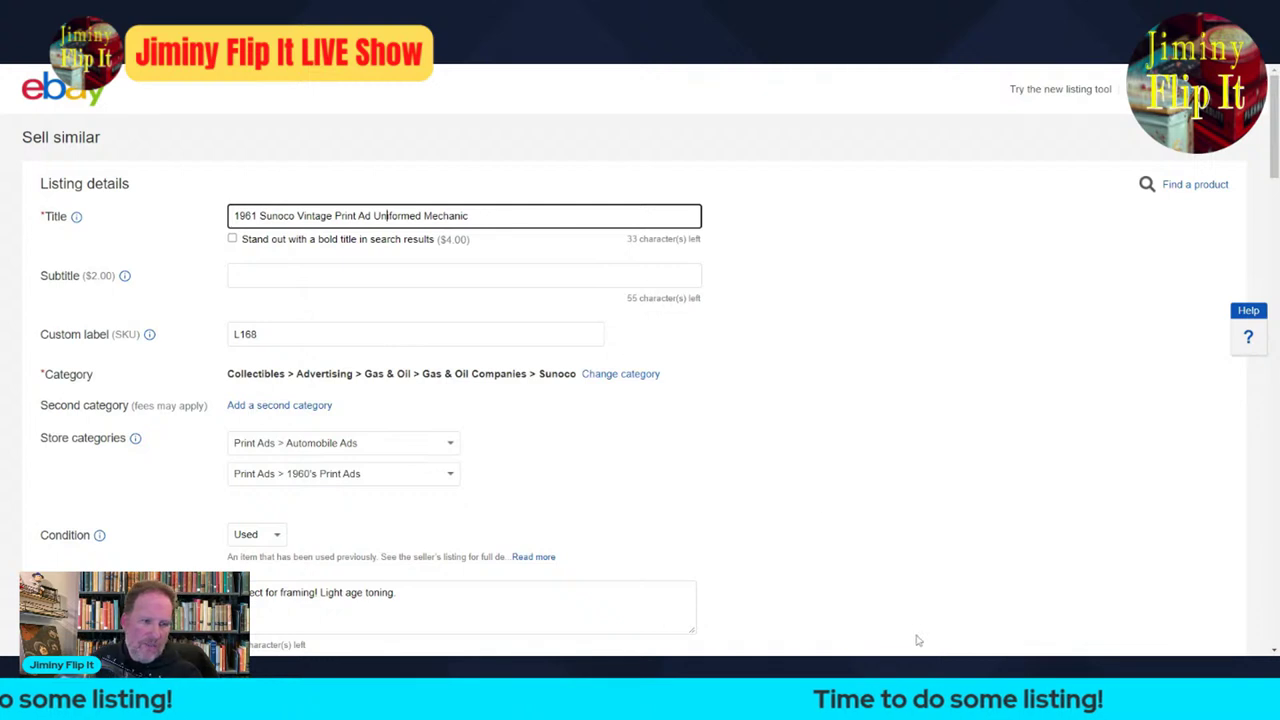
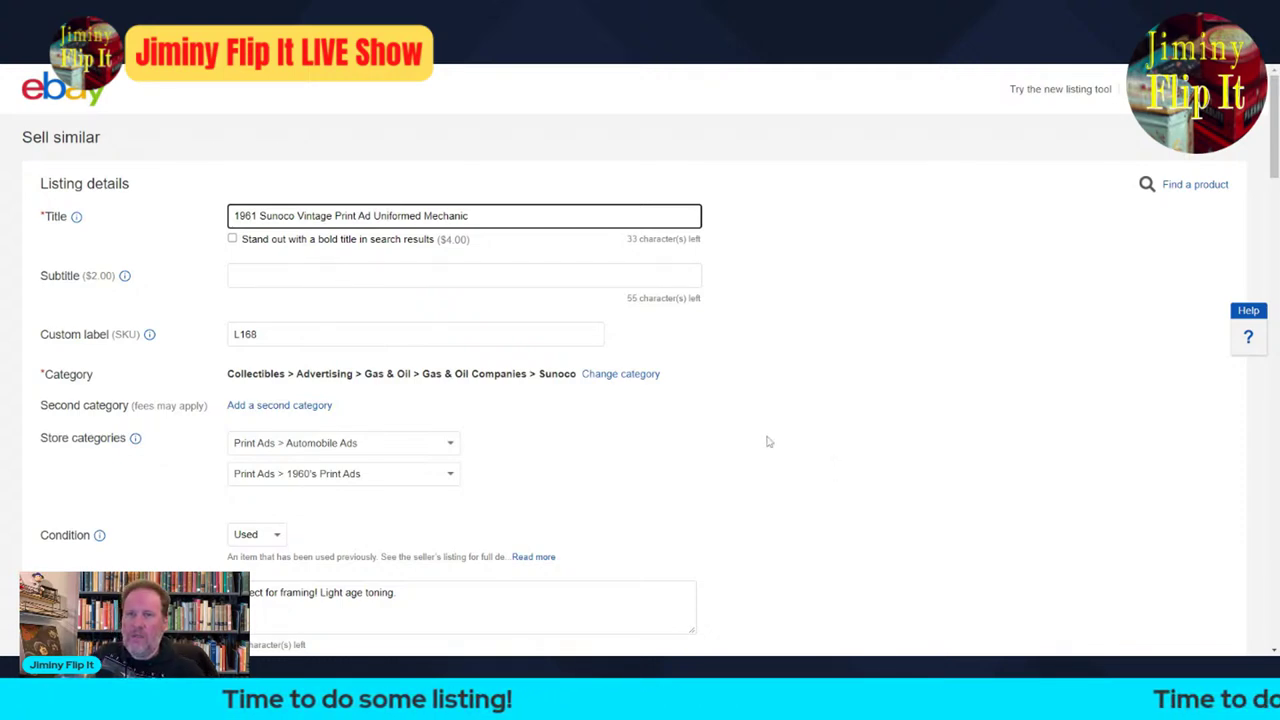
# Enlarge the Sunoco ad's main listing photo to inspect it, then close the viewer
pyautogui.scroll(-5, 766, 440)
pyautogui.click(372, 287)
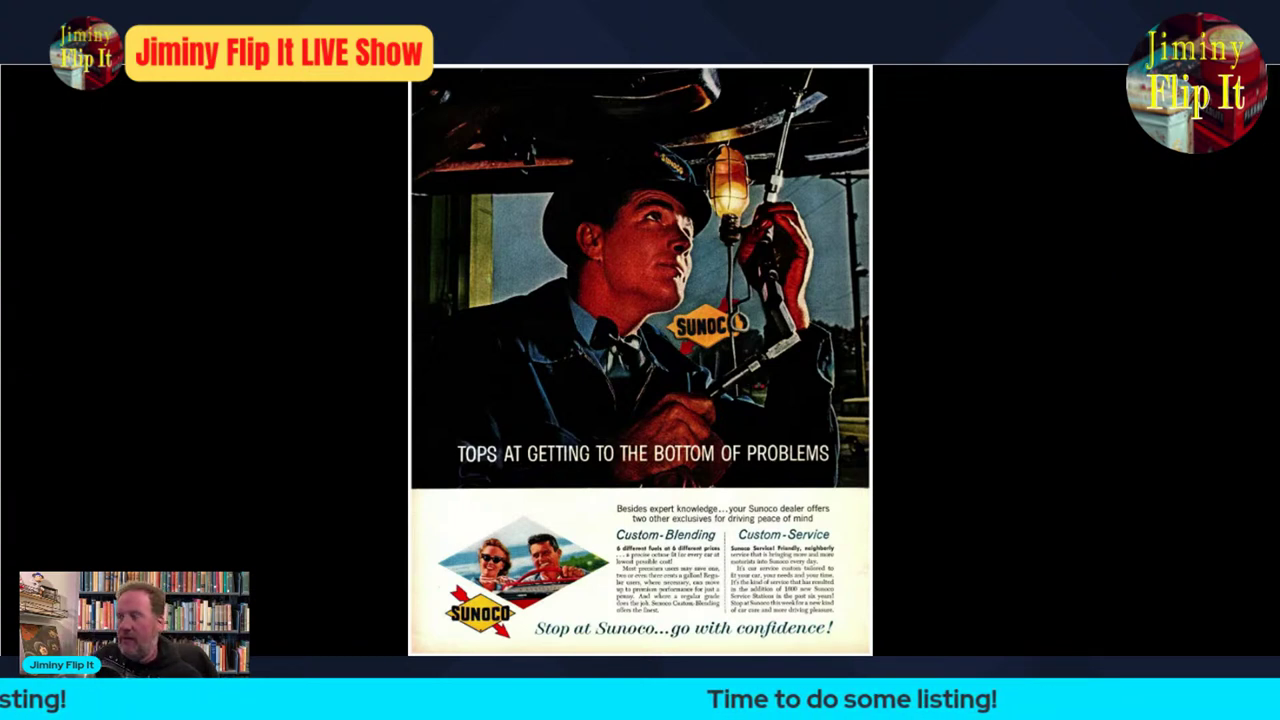
pyautogui.press('Escape')
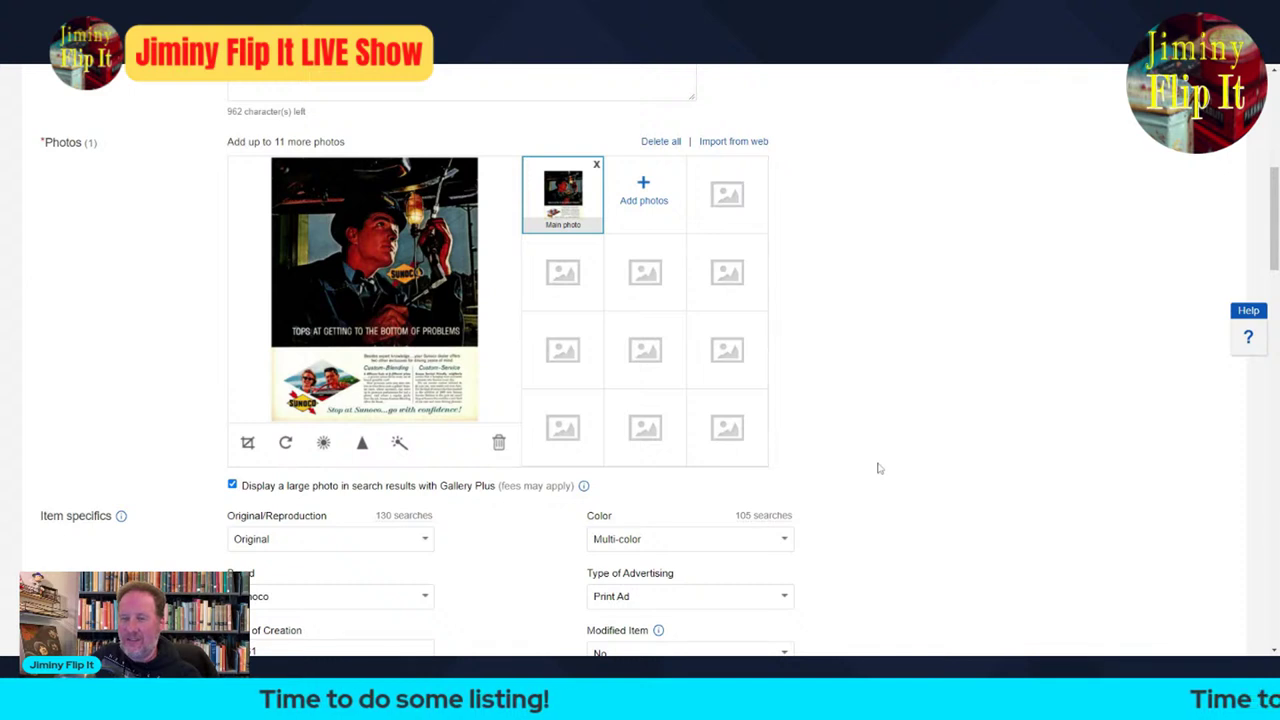
pyautogui.click(374, 290)
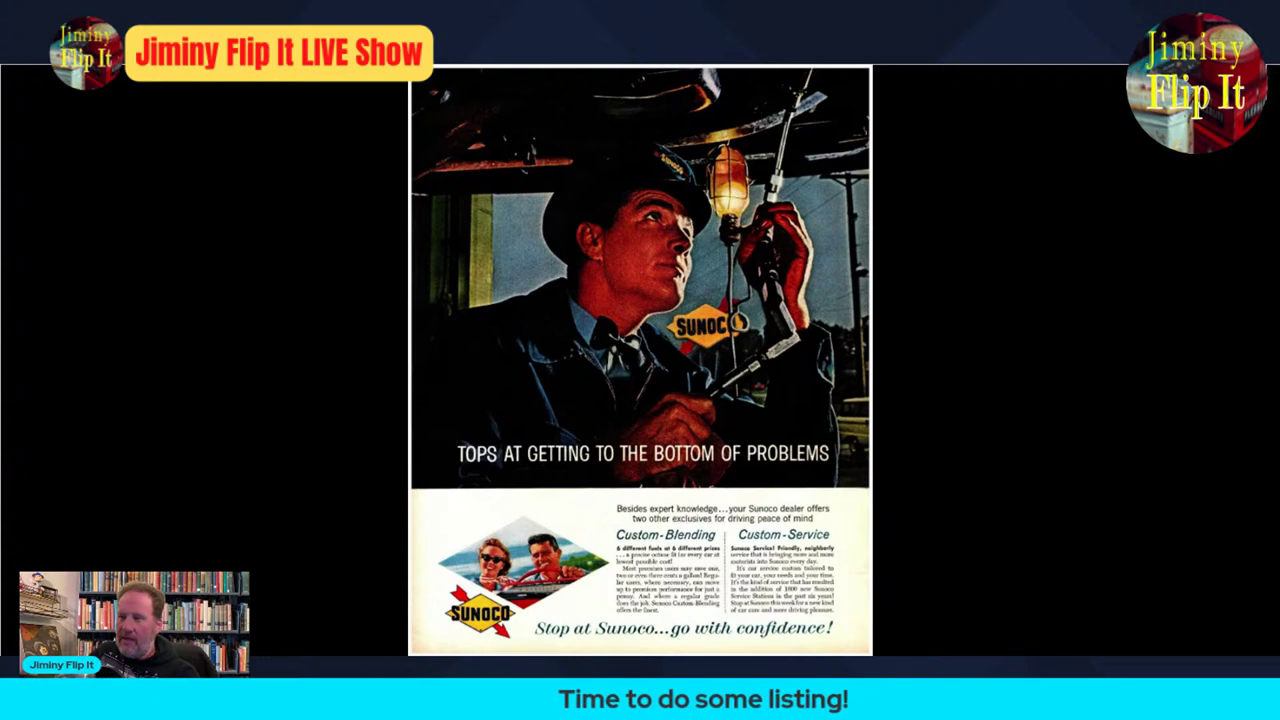
pyautogui.click(1051, 334)
# Lower the Buy It Now price from 24.99 to 14.99
pyautogui.scroll(5, 1009, 438)
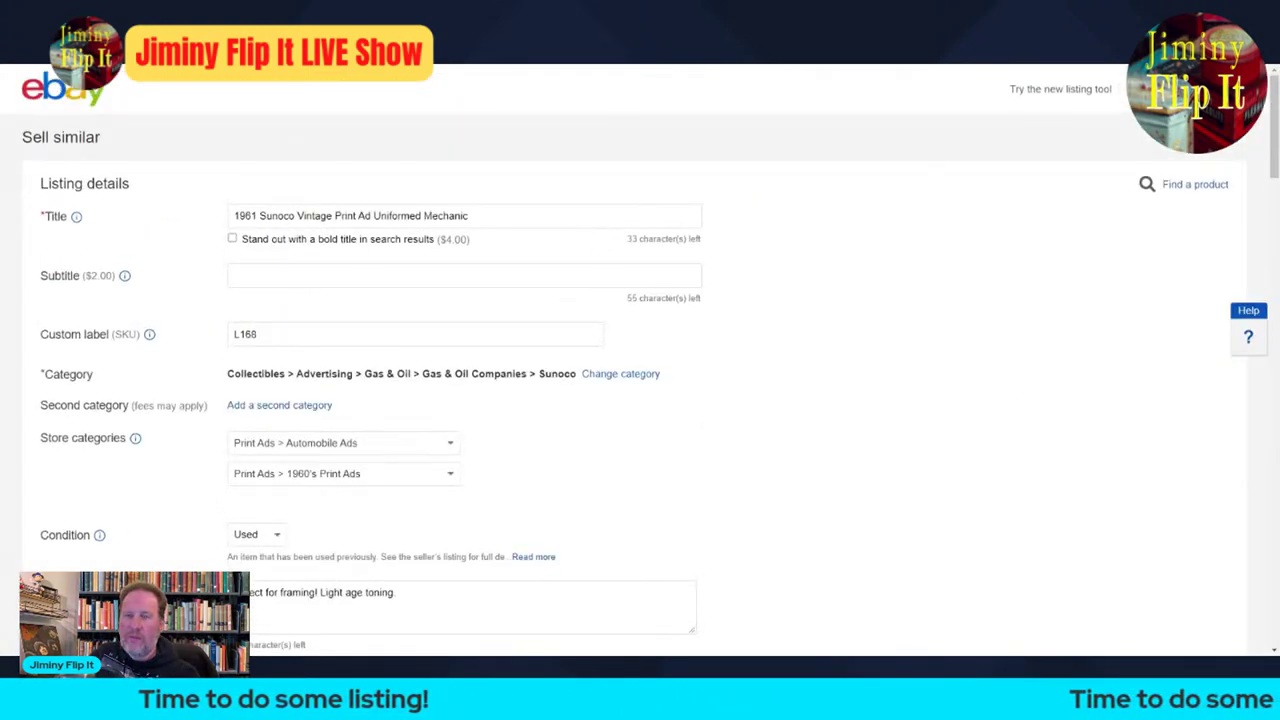
pyautogui.scroll(-2, 671, 371)
pyautogui.scroll(-9, 671, 371)
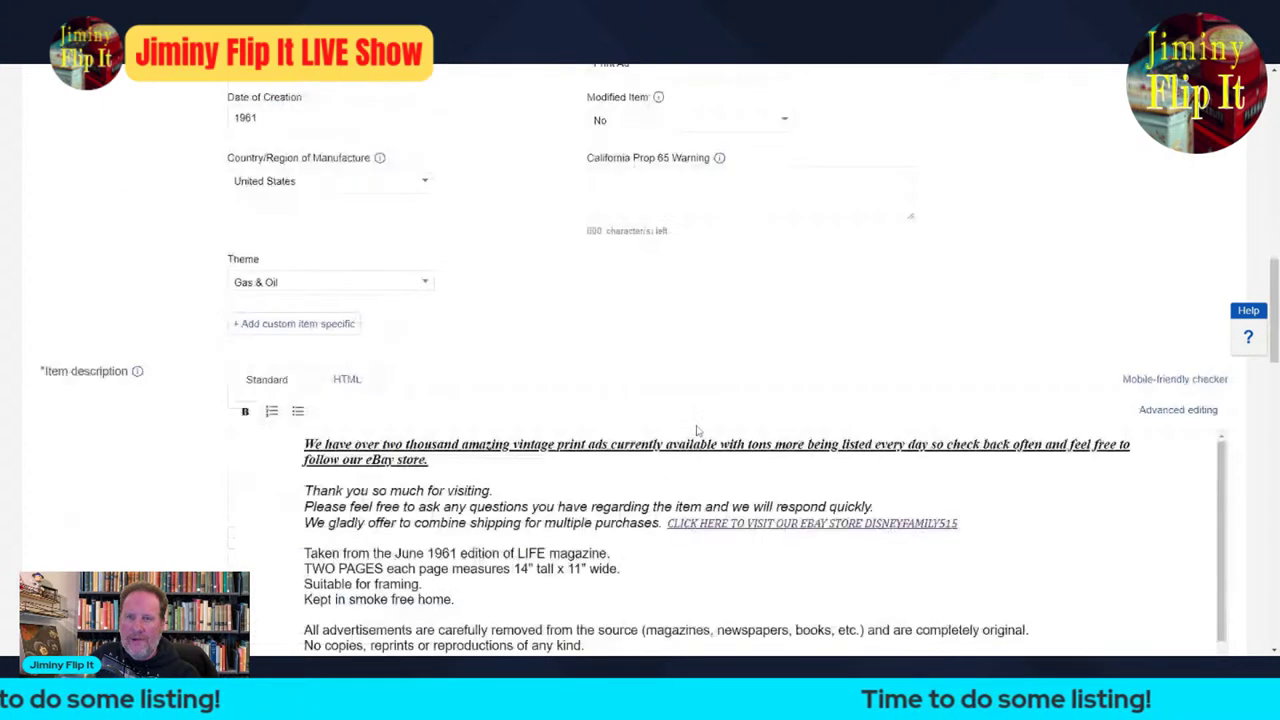
pyautogui.scroll(3, 697, 430)
pyautogui.scroll(-8, 697, 430)
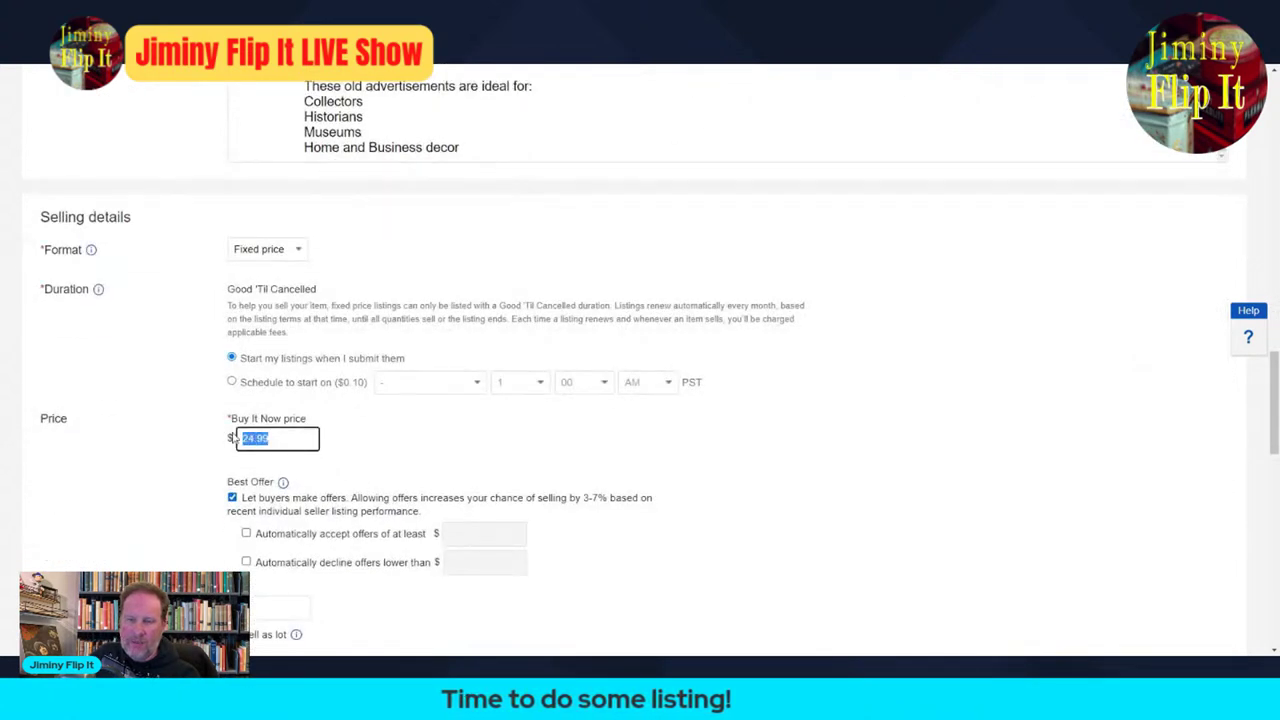
pyautogui.write('9')
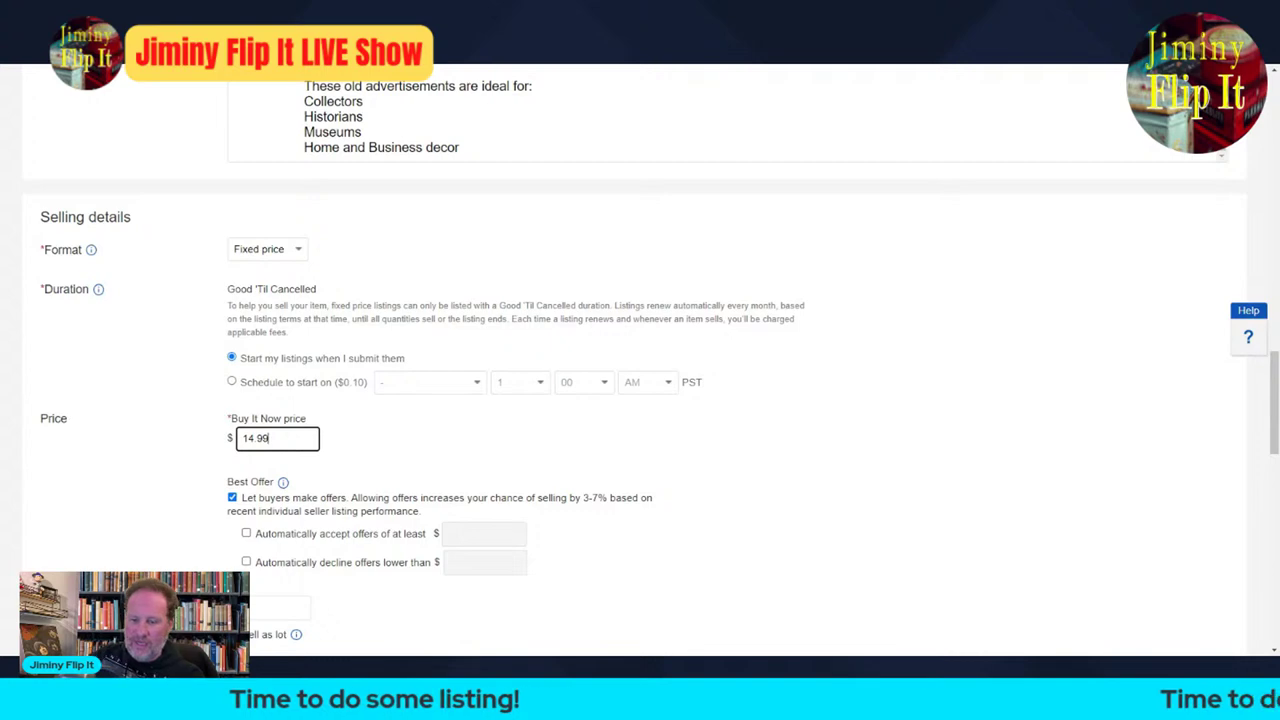
pyautogui.click(958, 519)
pyautogui.scroll(20, 958, 519)
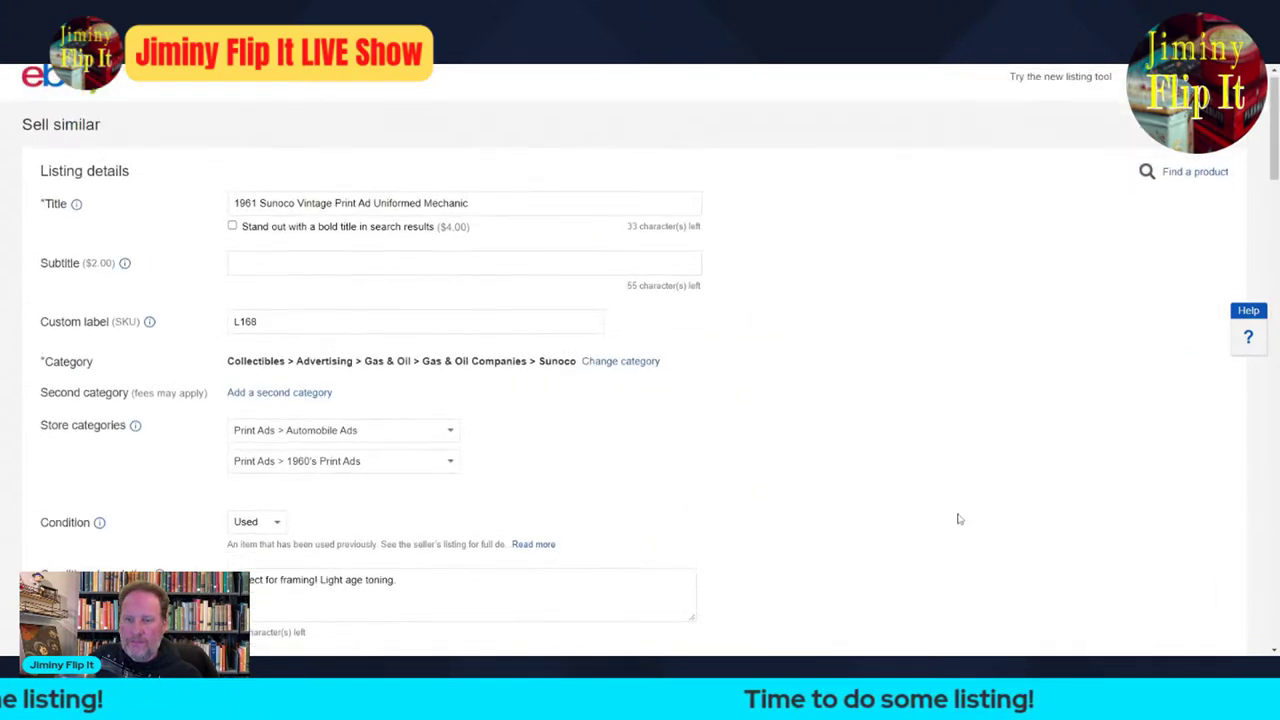
# Open the 1961 Sunoco mechanic print ad photo in the full-screen viewer
pyautogui.scroll(-3, 357, 537)
pyautogui.click(352, 540)
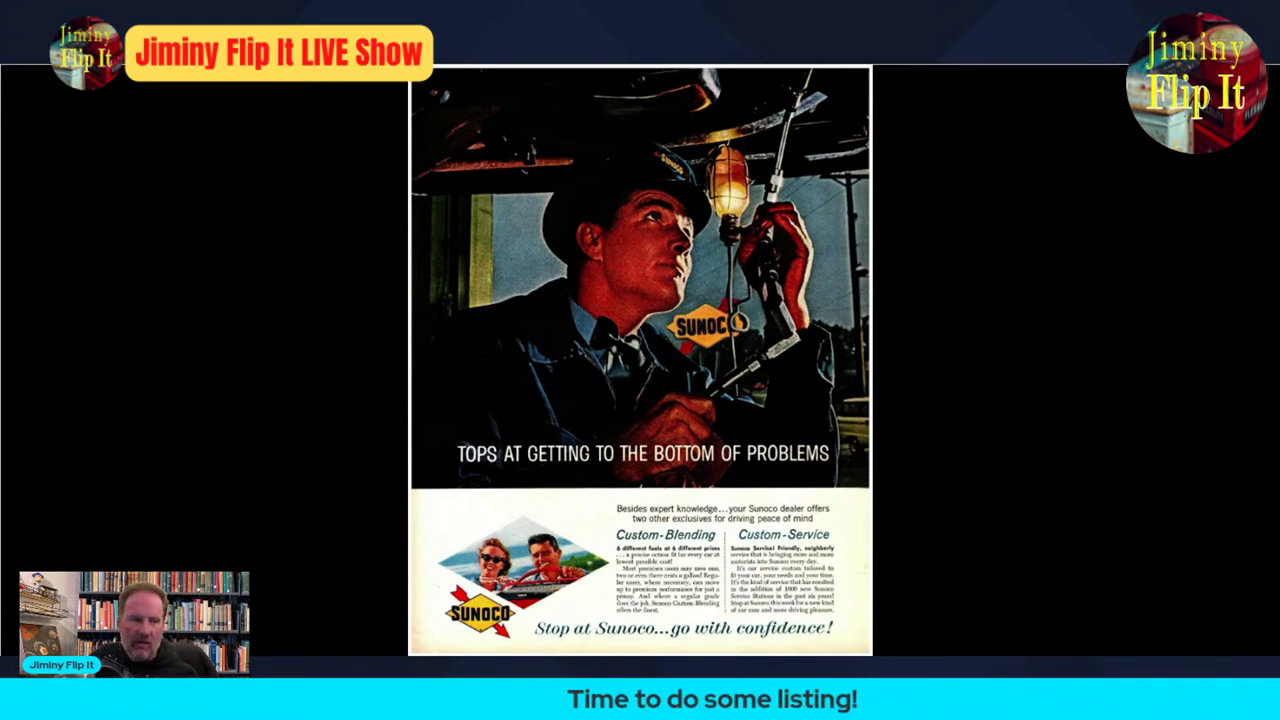
# Append 'Service Station Car' to the title, leaving 12 characters to spare
pyautogui.press('Escape')
pyautogui.scroll(4, 664, 253)
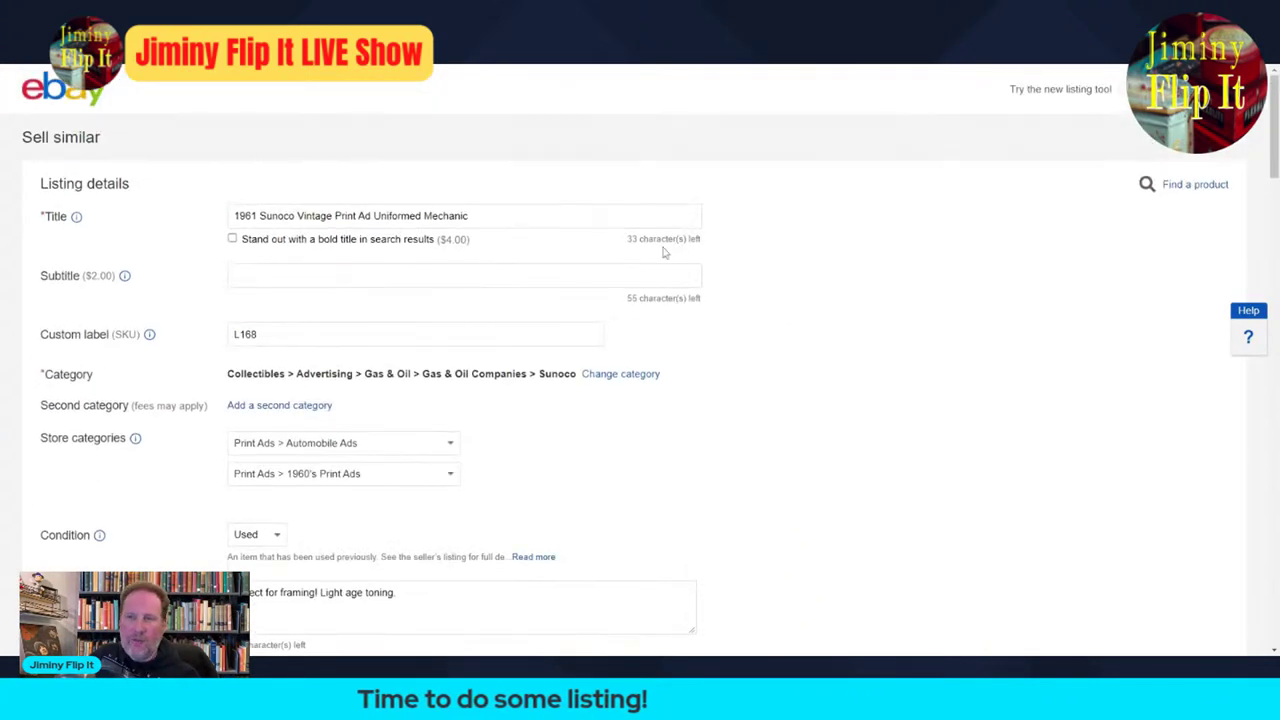
pyautogui.click(493, 215)
pyautogui.write('Serv')
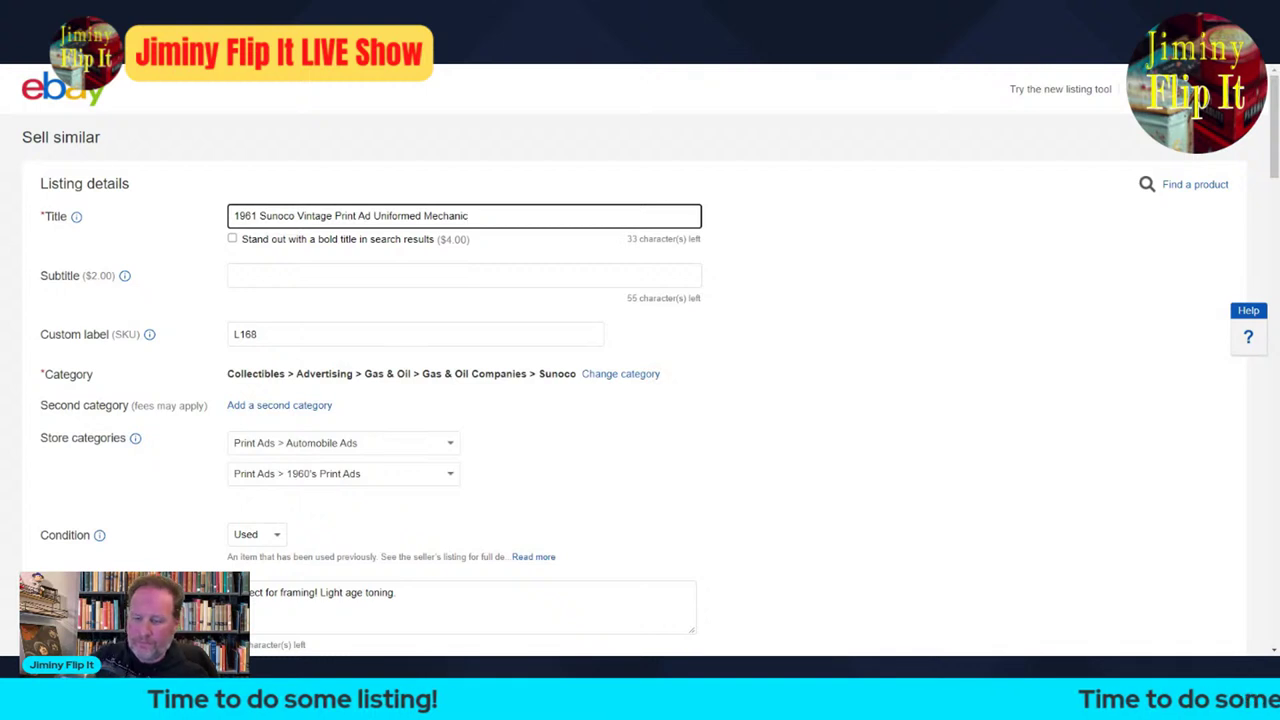
pyautogui.write('ice Station')
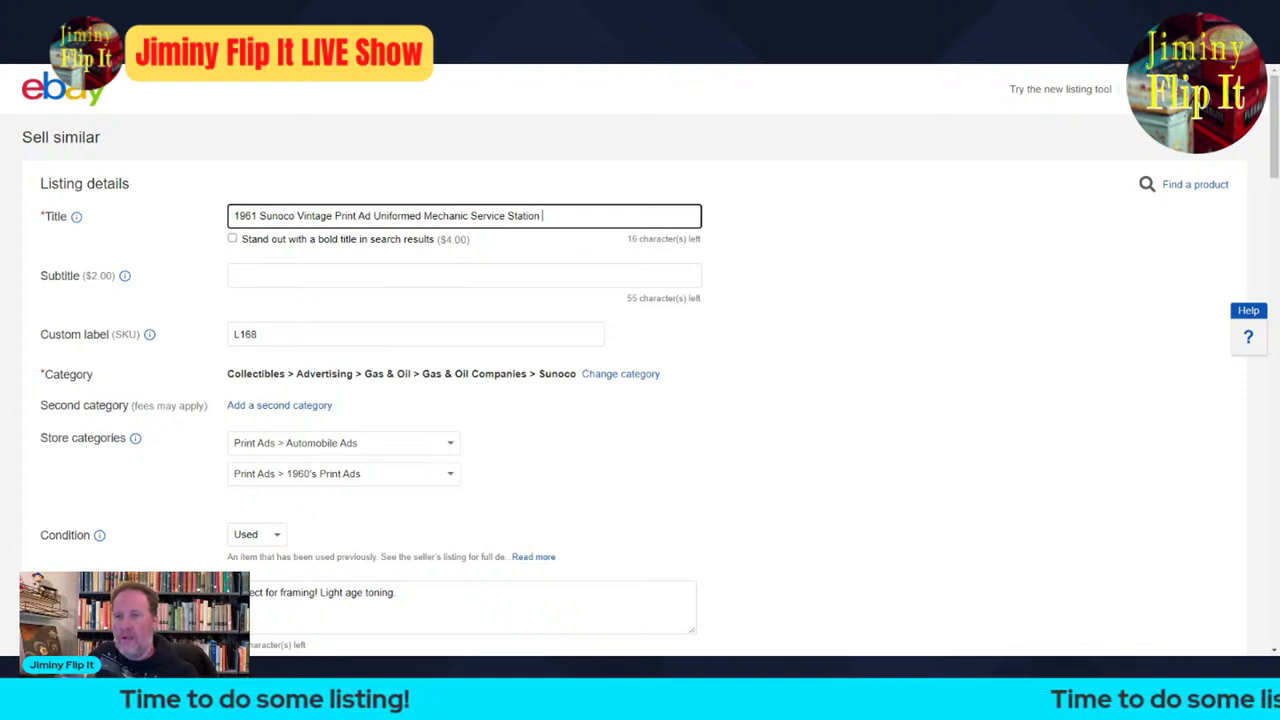
pyautogui.write('Car')
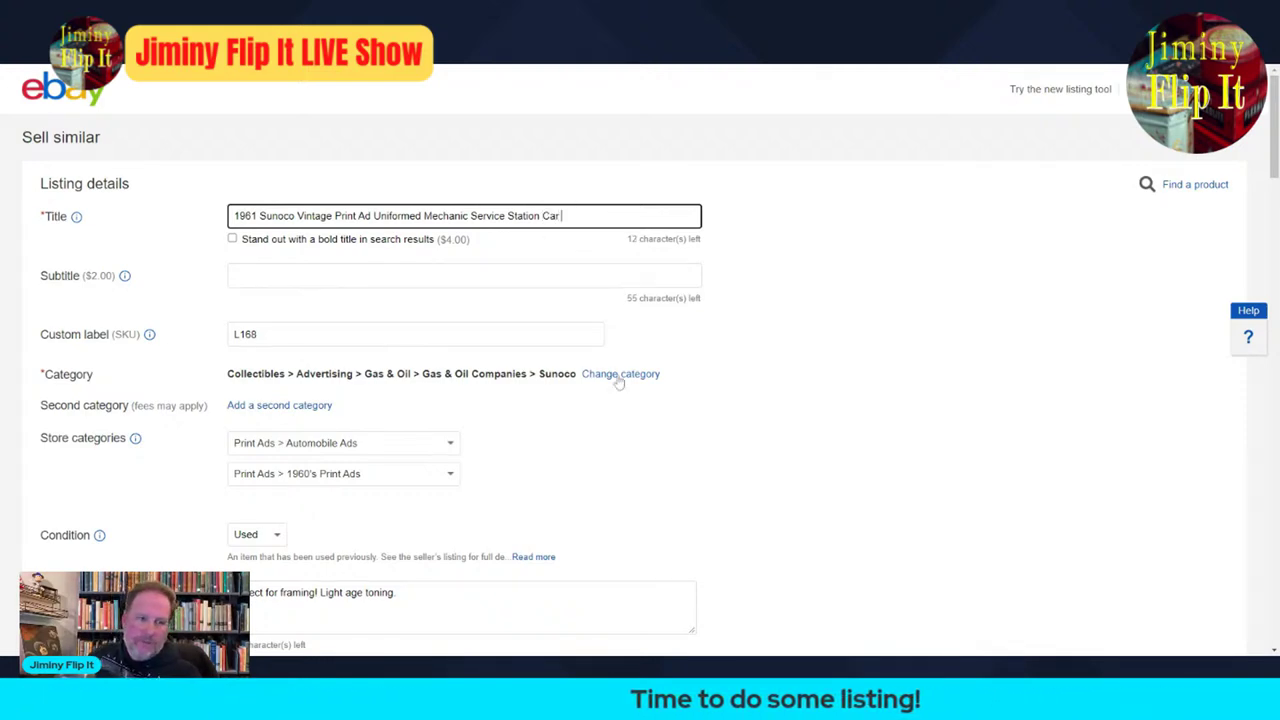
pyautogui.scroll(-5, 622, 348)
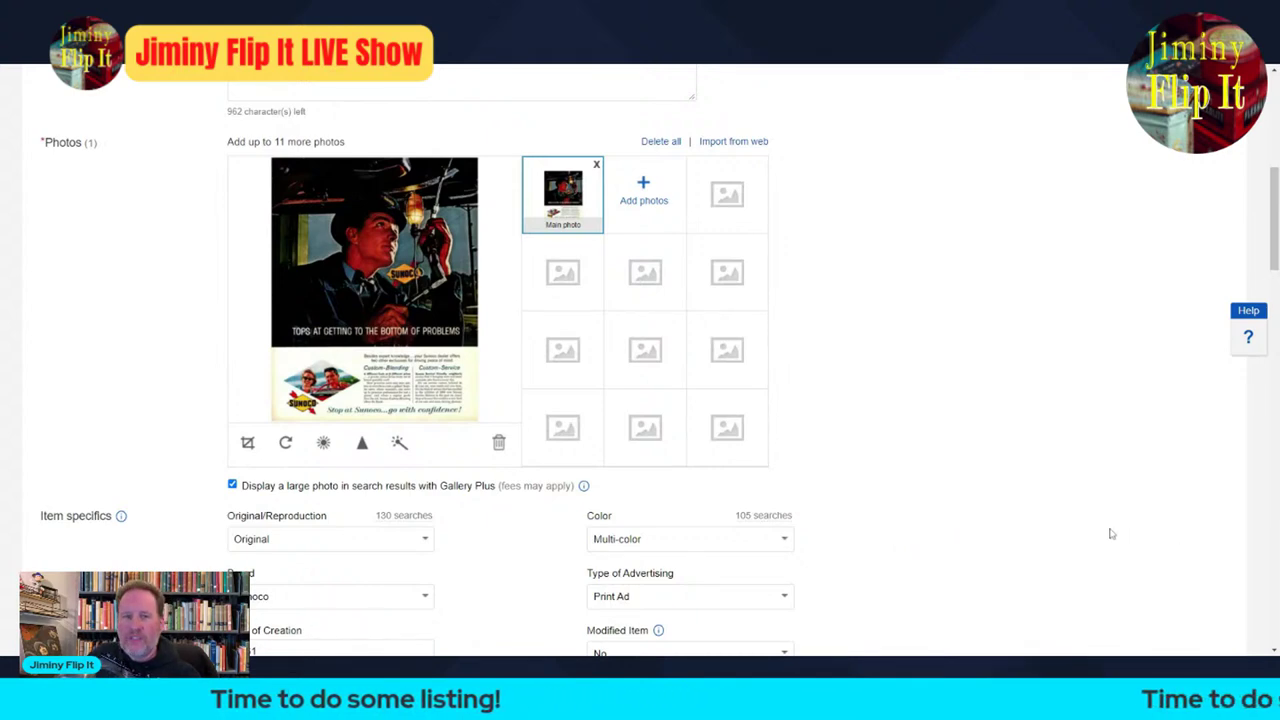
# Delete 'TWO PAGES' from the page-size line of the item description
pyautogui.scroll(5, 1109, 532)
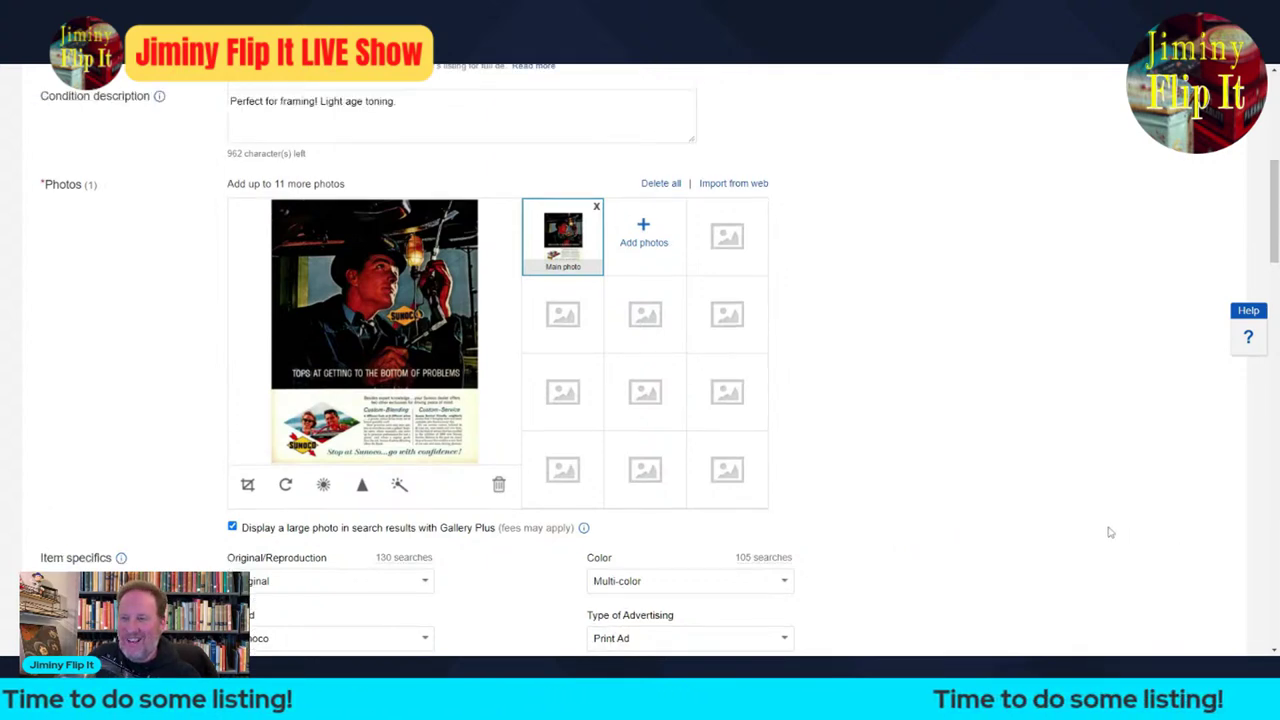
pyautogui.scroll(-10, 1109, 532)
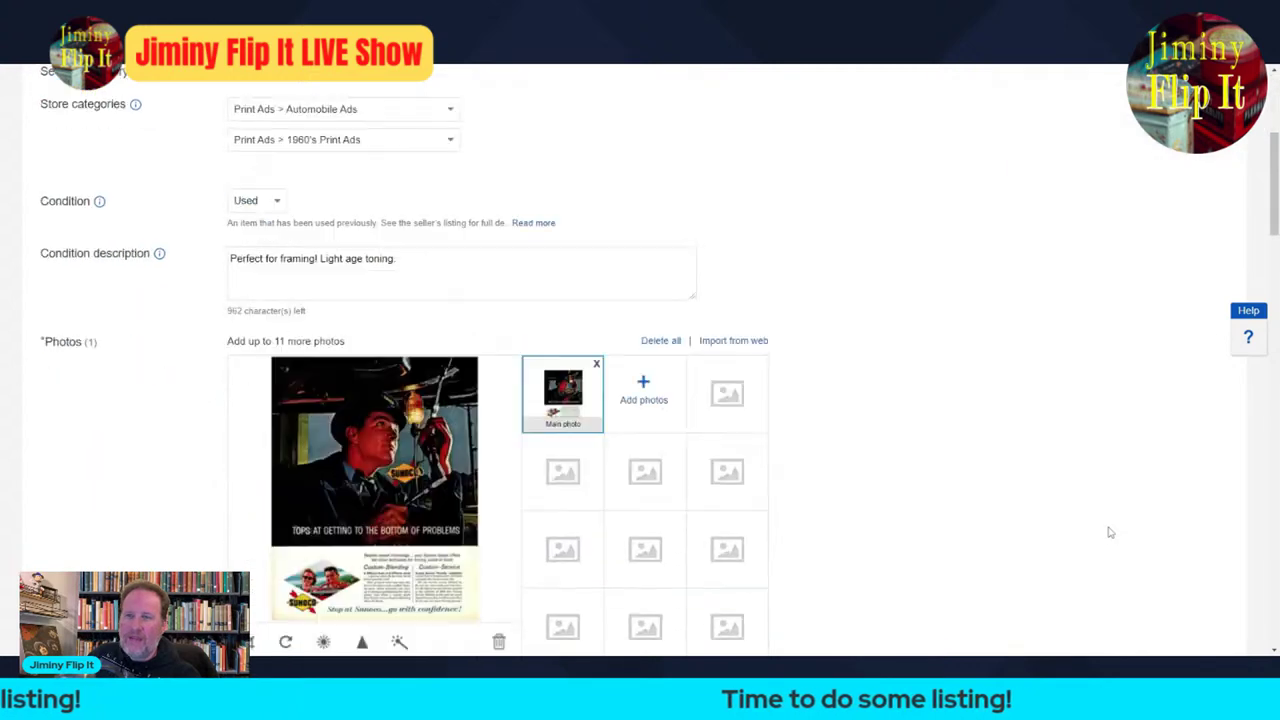
pyautogui.scroll(-1, 1109, 532)
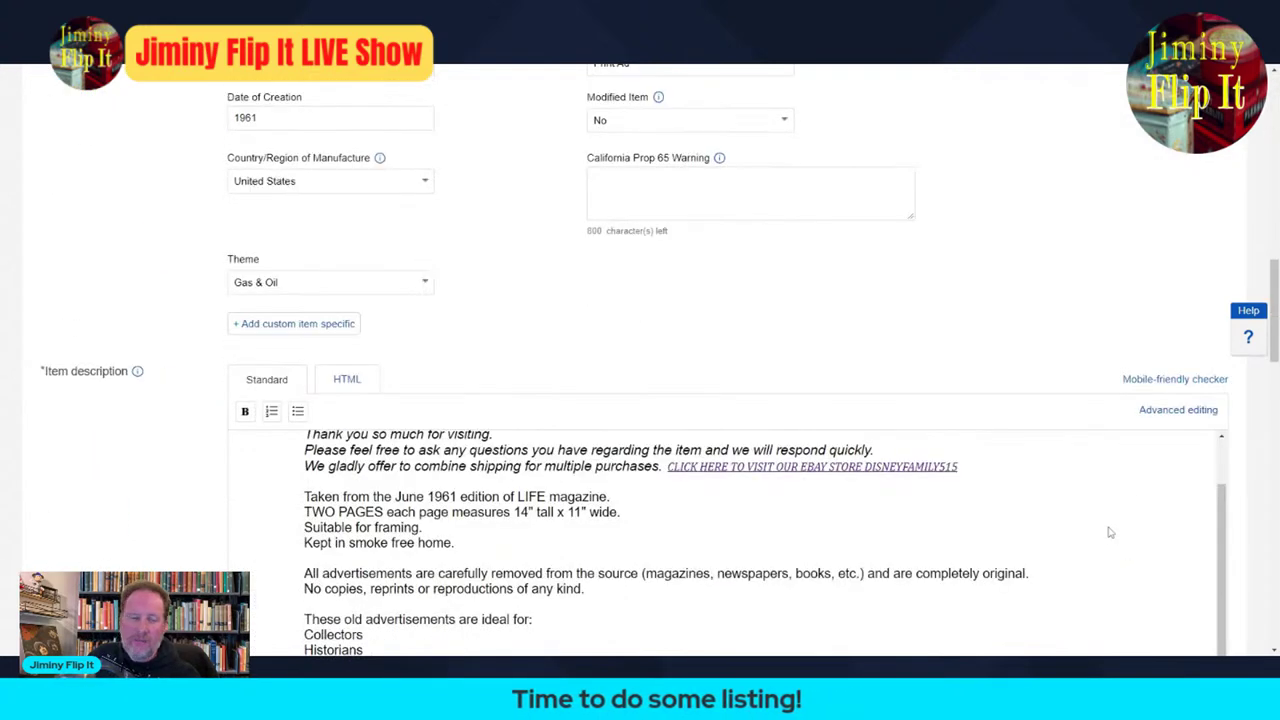
pyautogui.scroll(1, 614, 550)
pyautogui.scroll(-10, 614, 550)
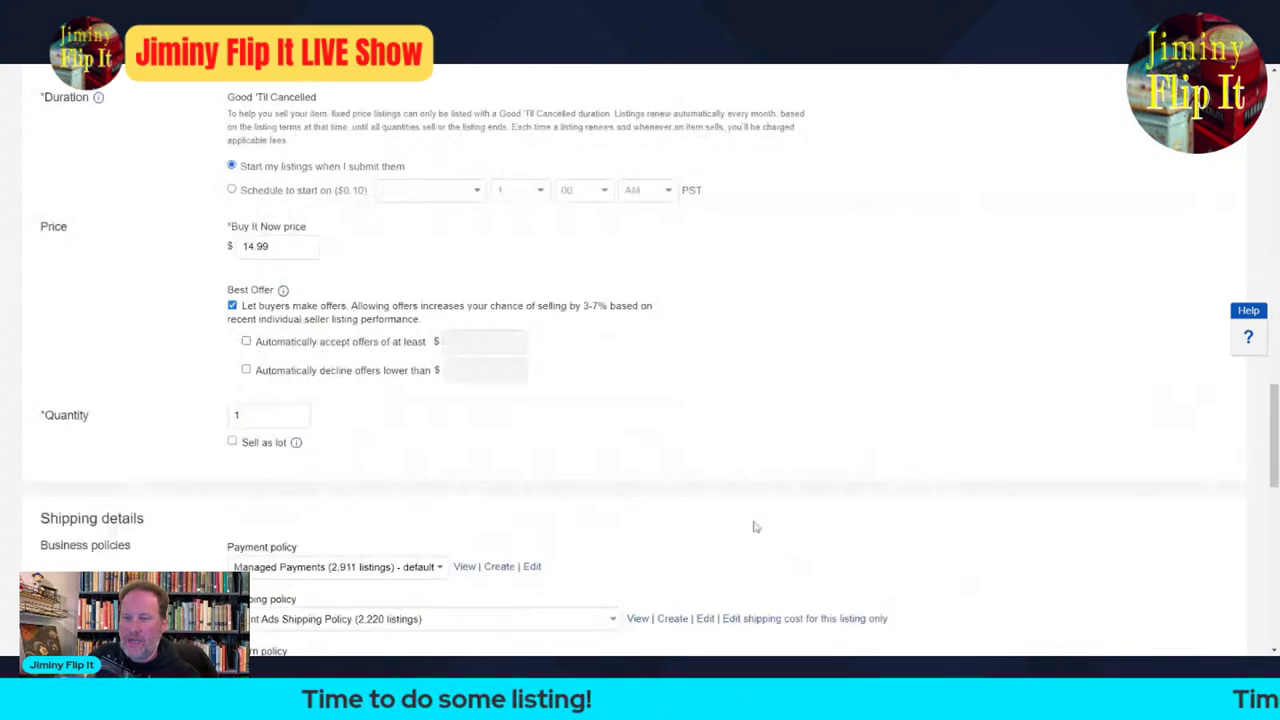
pyautogui.scroll(10, 614, 550)
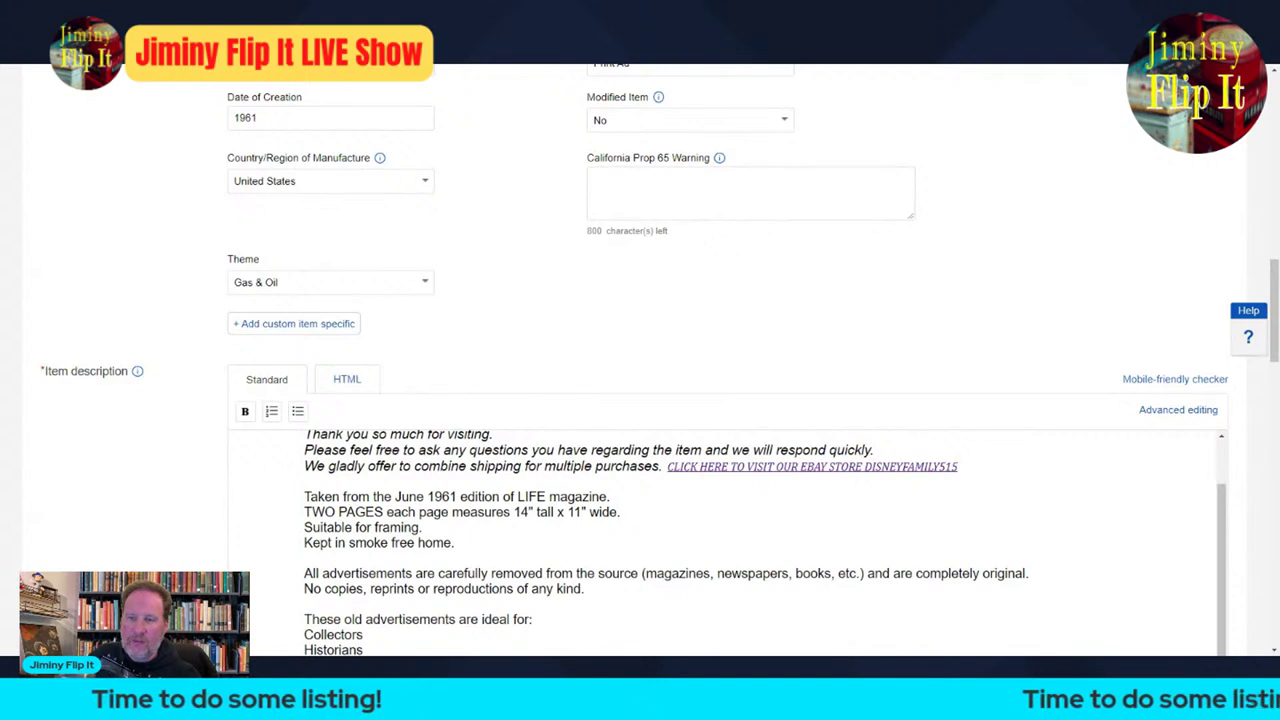
pyautogui.moveTo(366, 512); pyautogui.dragTo(312, 512)
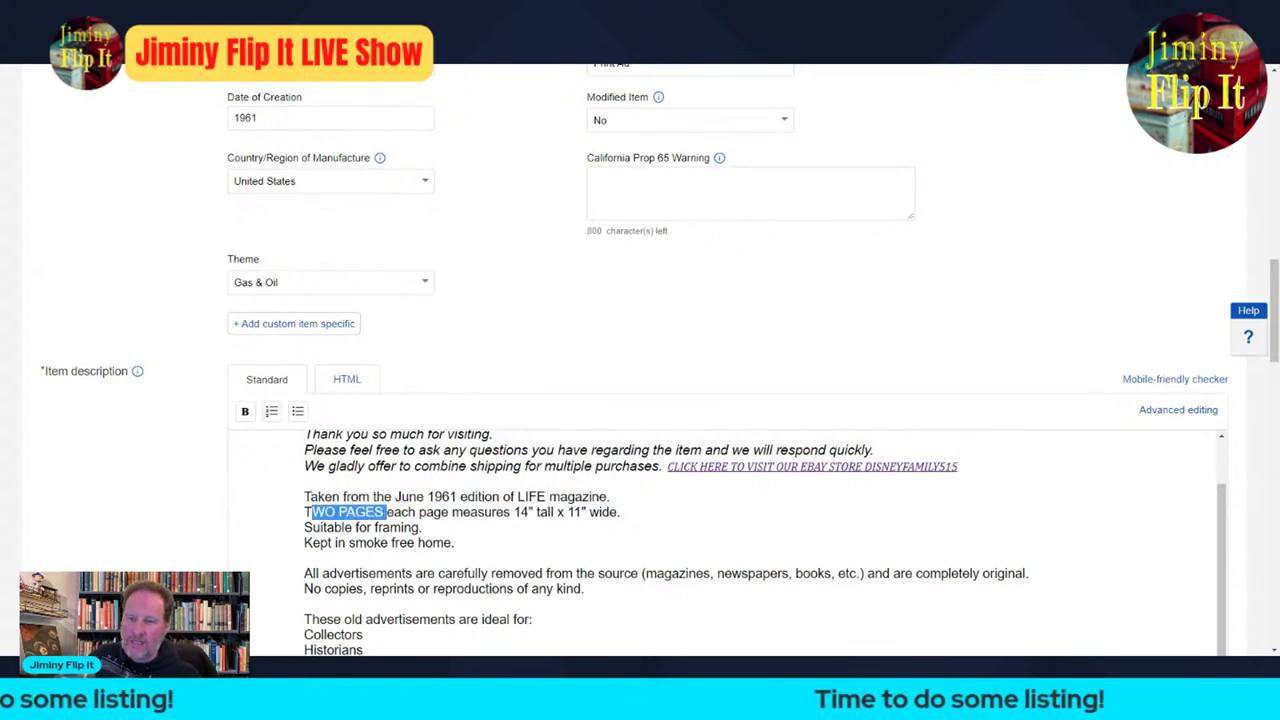
pyautogui.press('Delete')
pyautogui.press('Delete')
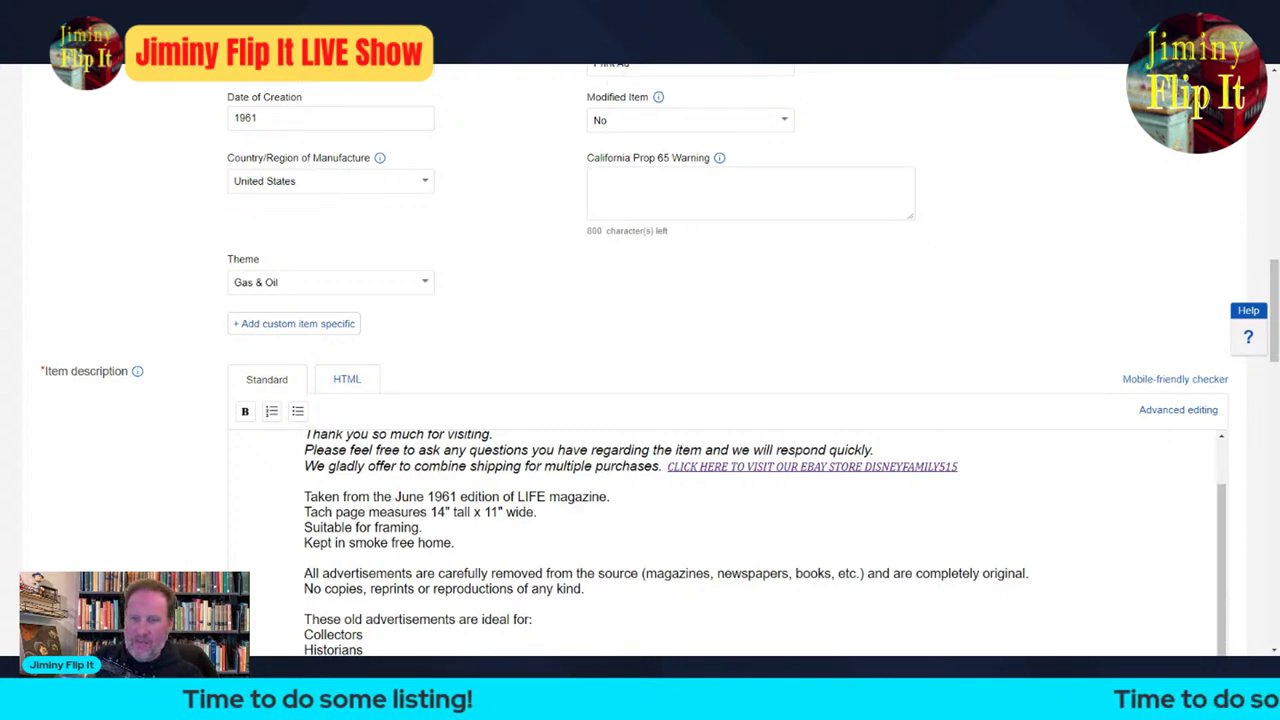
# Make the line read 'Each page measures 14" tall x 11" wide'
pyautogui.write('E')
pyautogui.press('Delete')
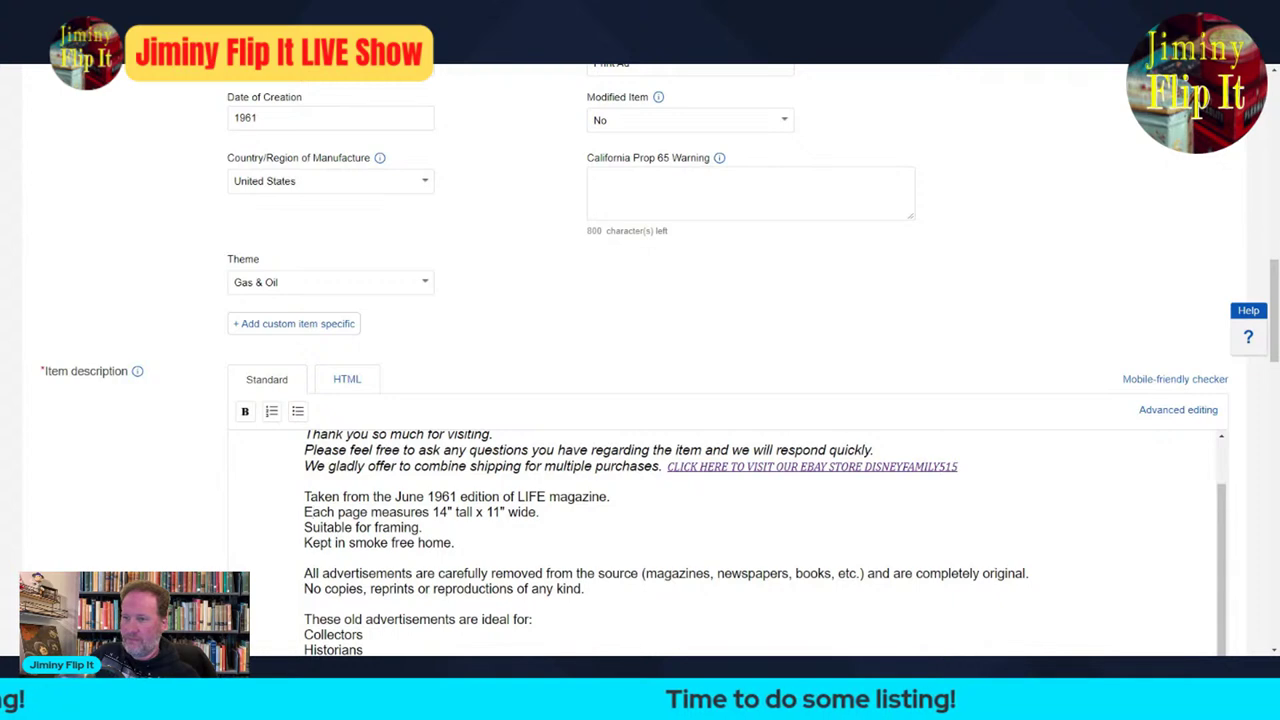
pyautogui.scroll(5, 1072, 530)
pyautogui.scroll(-4, 1075, 531)
pyautogui.scroll(-5, 1075, 531)
pyautogui.scroll(7, 1074, 529)
pyautogui.scroll(8, 967, 450)
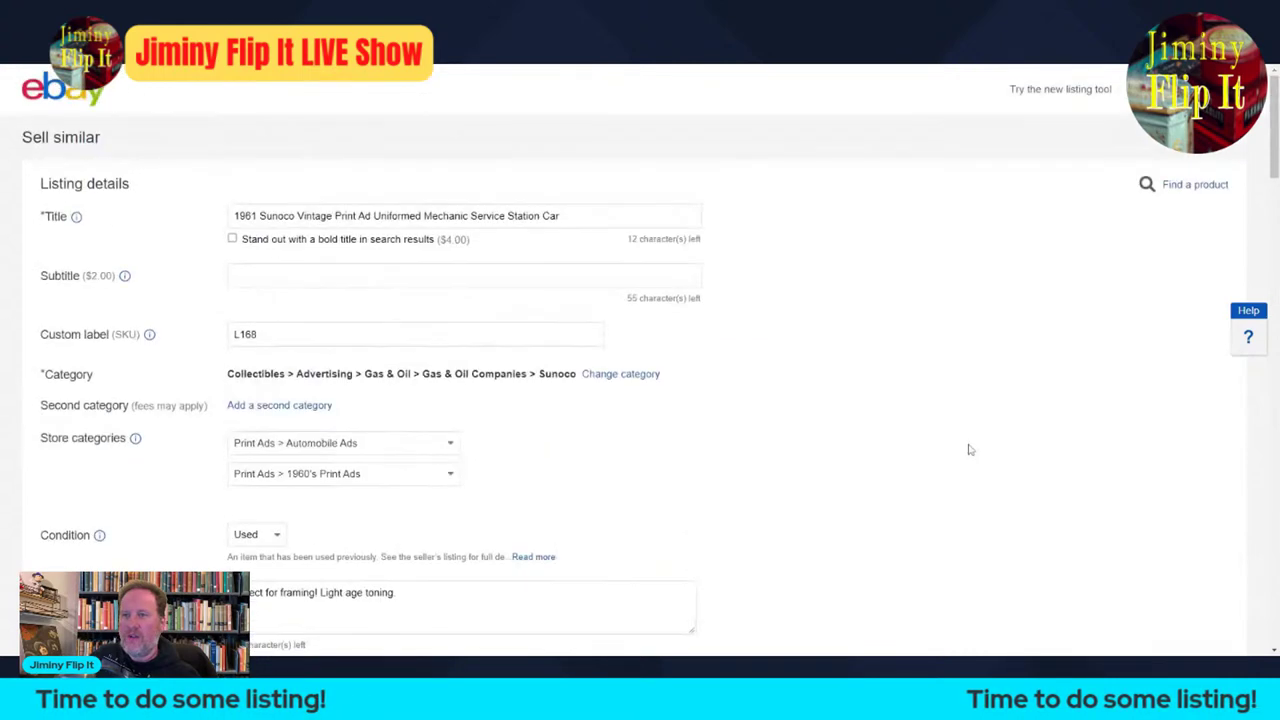
pyautogui.click(562, 216)
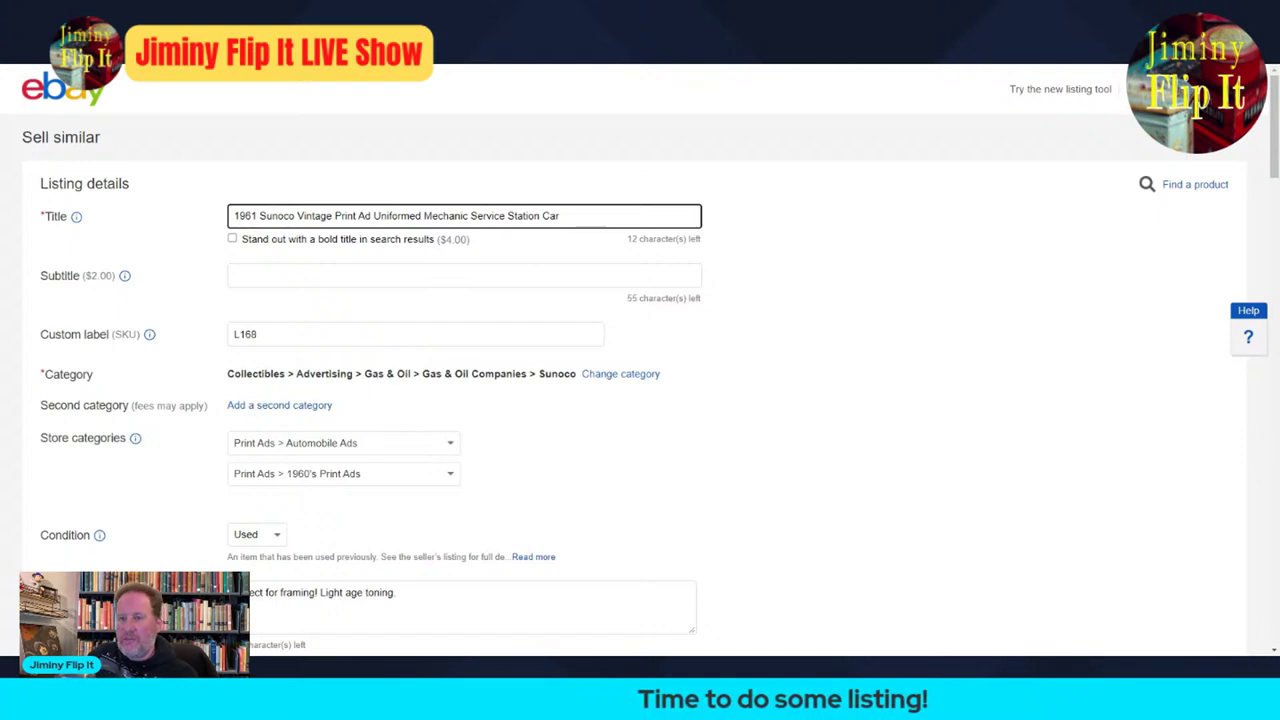
pyautogui.scroll(-5, 798, 497)
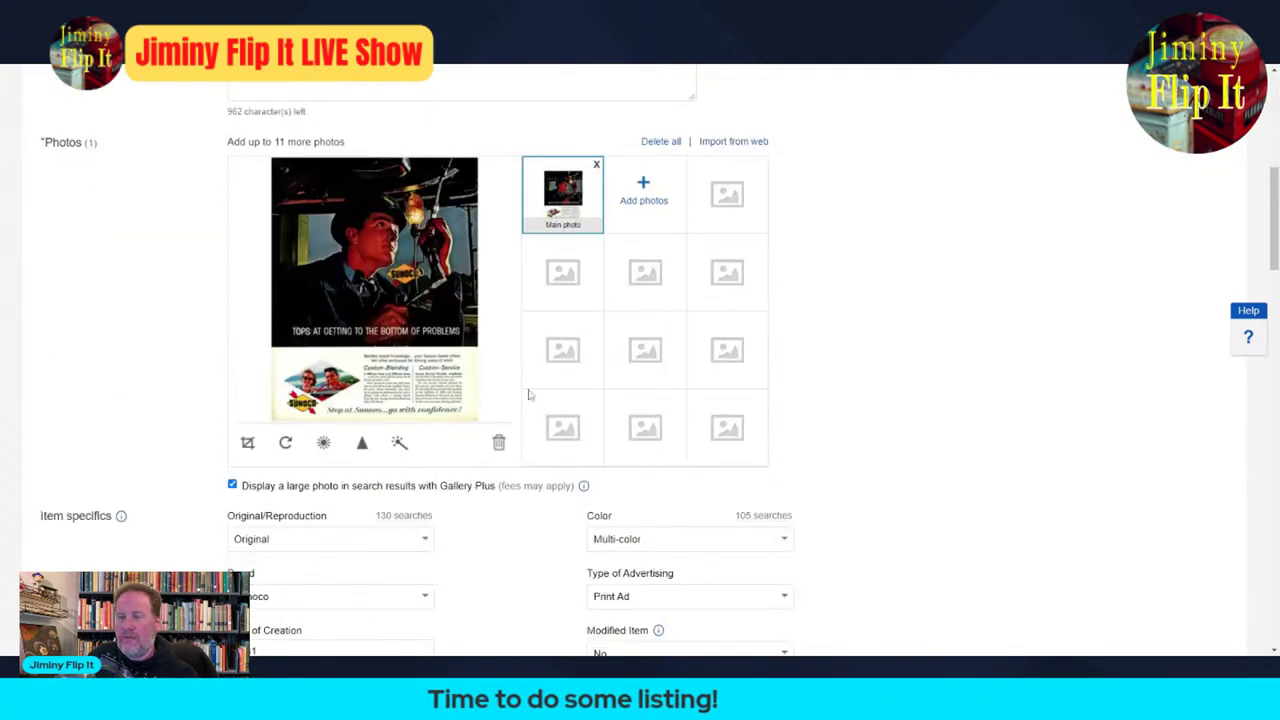
pyautogui.click(371, 286)
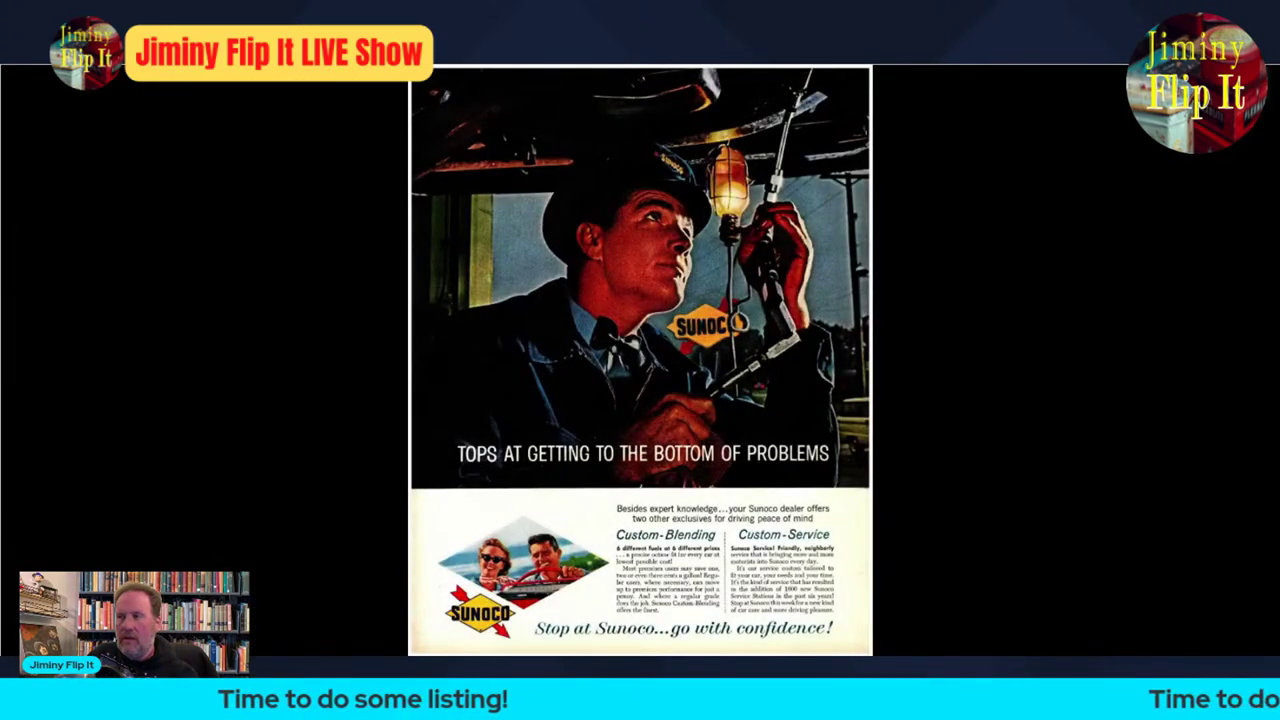
pyautogui.click(1059, 340)
pyautogui.scroll(5, 1097, 380)
pyautogui.click(630, 216)
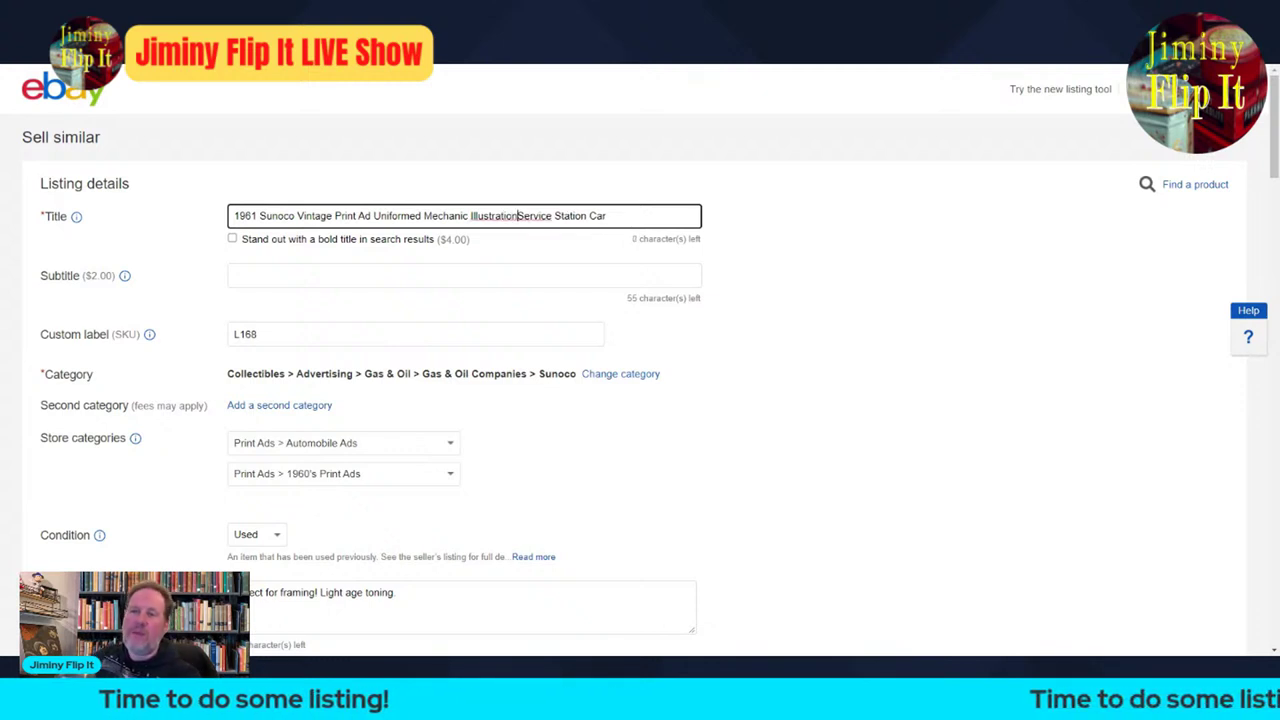
pyautogui.press('BackSpace')
pyautogui.press('BackSpace')
pyautogui.press('BackSpace')
pyautogui.press('BackSpace')
pyautogui.press('BackSpace')
pyautogui.press('BackSpace')
pyautogui.press('BackSpace')
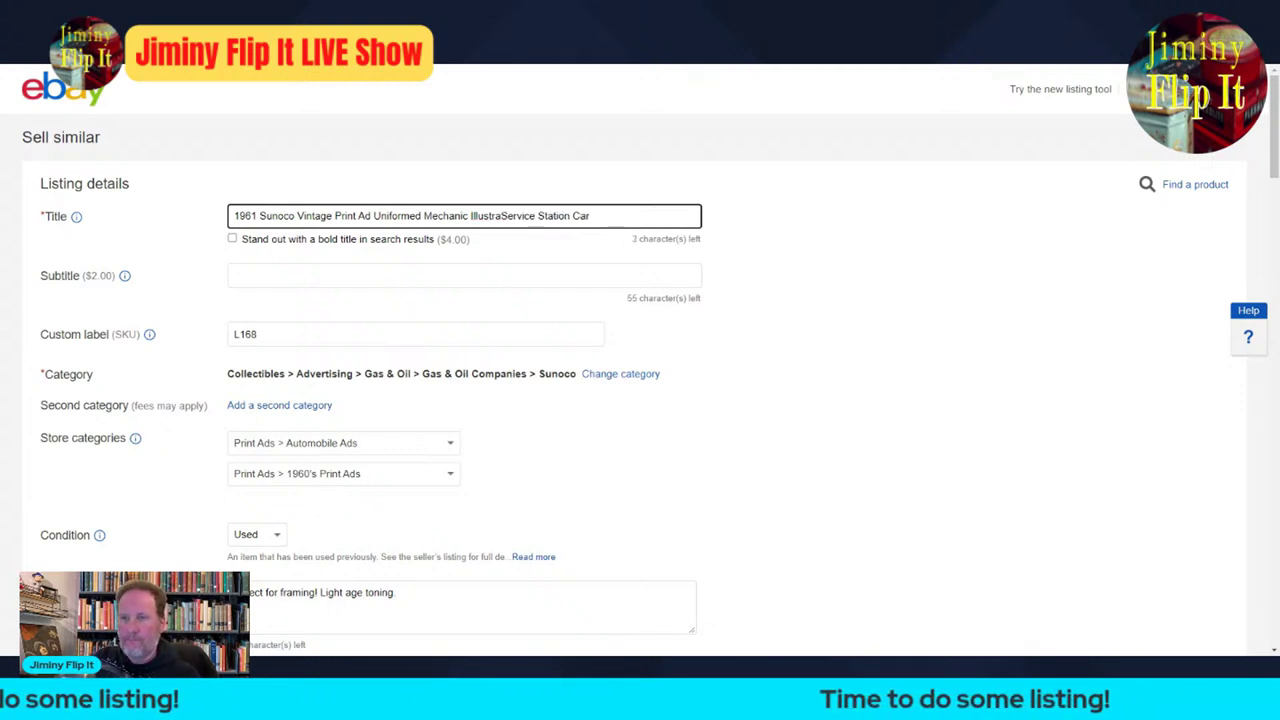
pyautogui.press('BackSpace')
pyautogui.press('BackSpace')
pyautogui.press('BackSpace')
pyautogui.press('BackSpace')
pyautogui.press('BackSpace')
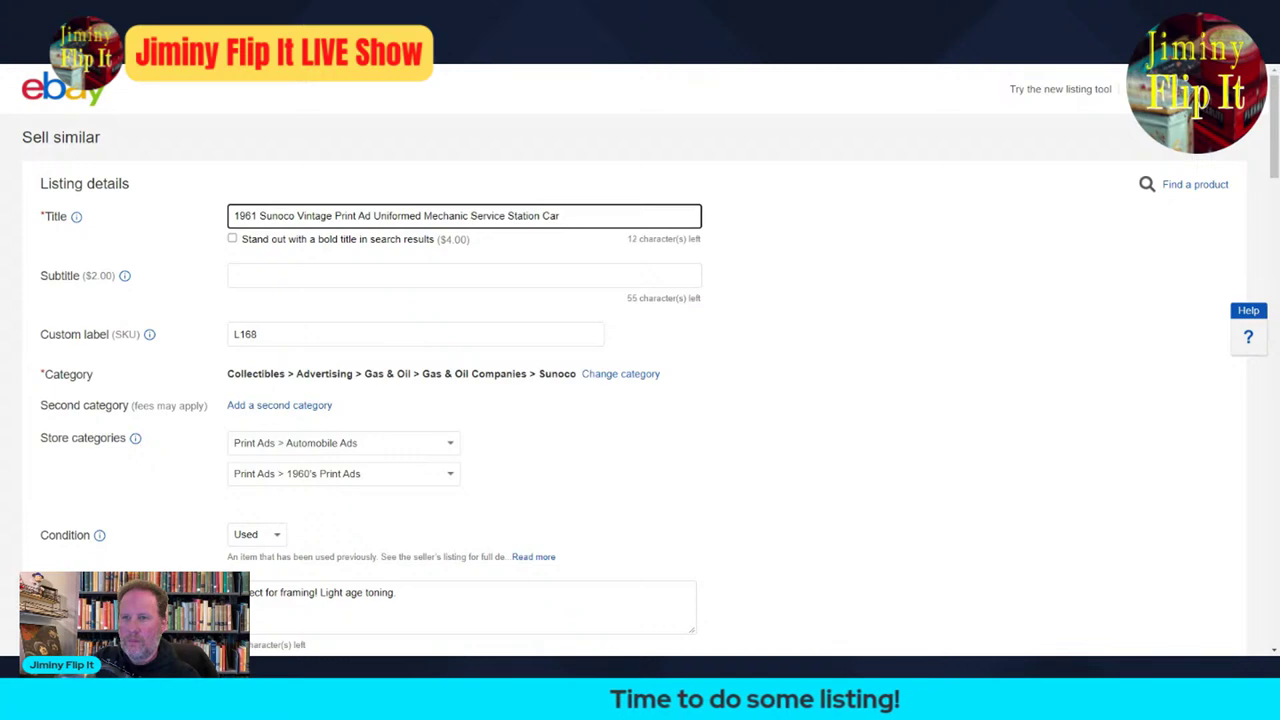
pyautogui.click(742, 460)
pyautogui.scroll(-11, 742, 460)
# Trim the title to '1961 Vintage Print Ad'
pyautogui.scroll(-15, 740, 458)
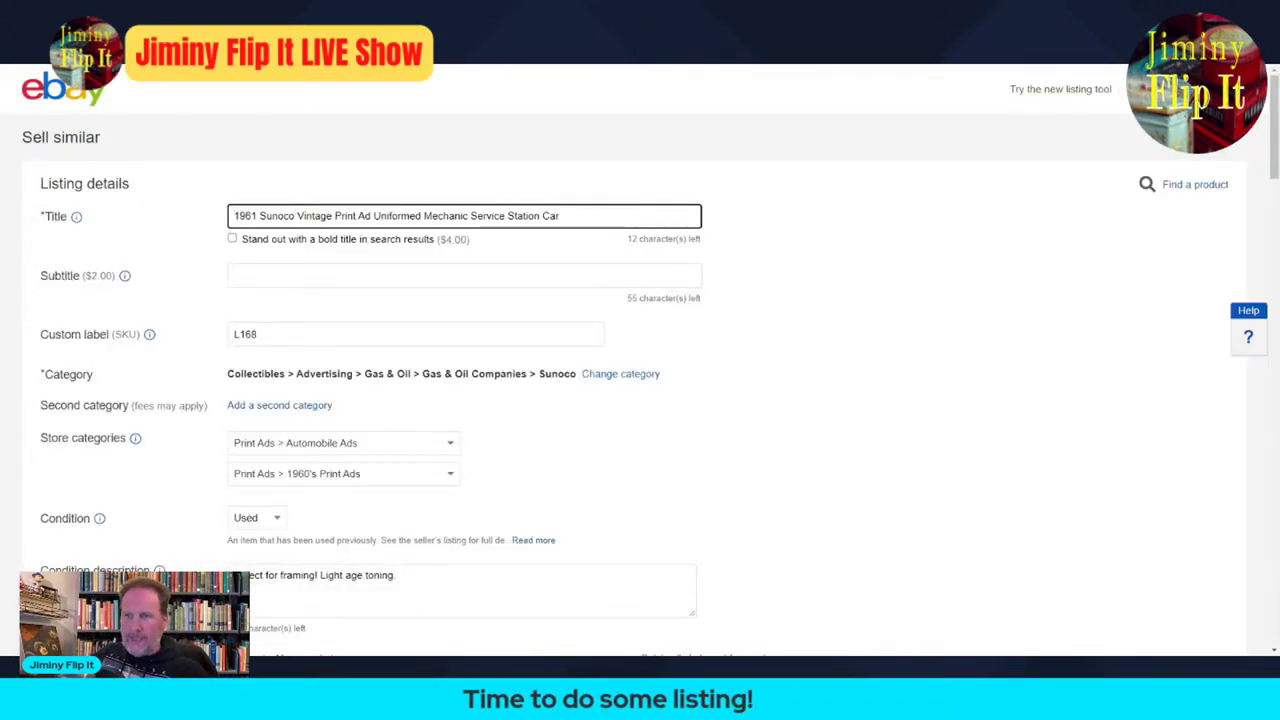
pyautogui.moveTo(372, 216); pyautogui.dragTo(562, 216)
pyautogui.press('BackSpace')
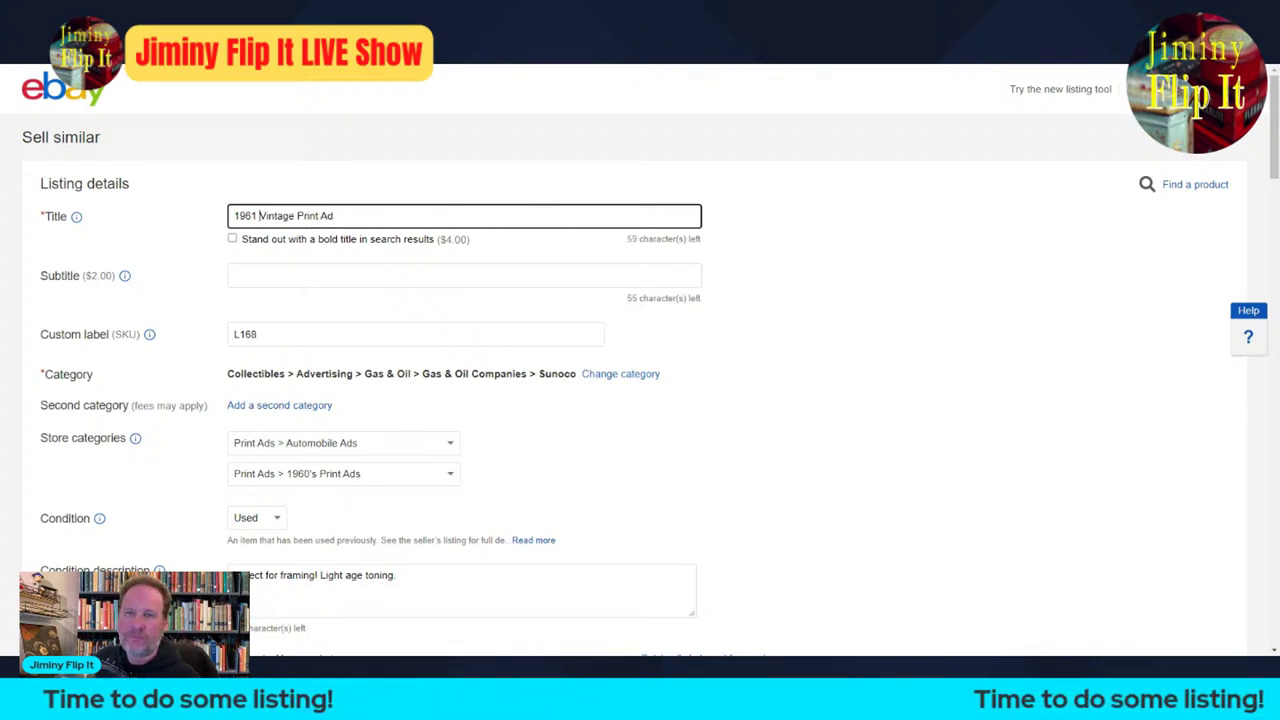
# Remove the Sunoco photo so the listing has no photos
pyautogui.scroll(-3, 626, 434)
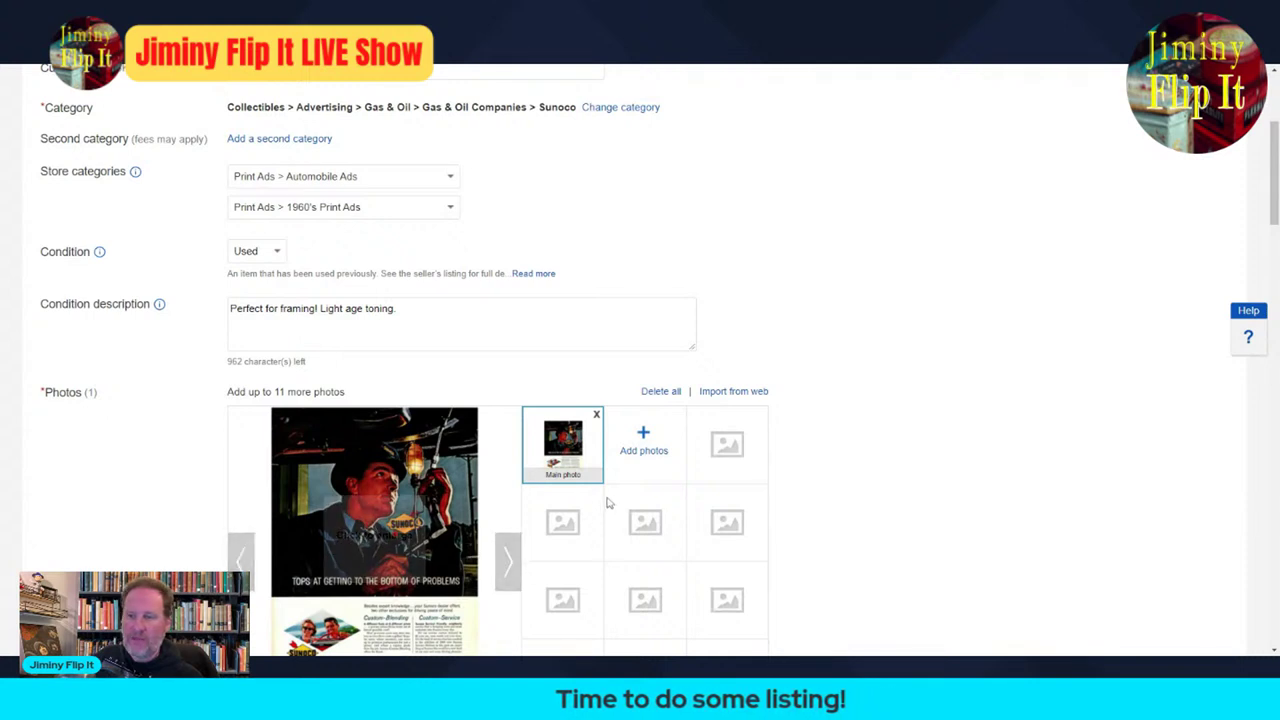
pyautogui.click(596, 415)
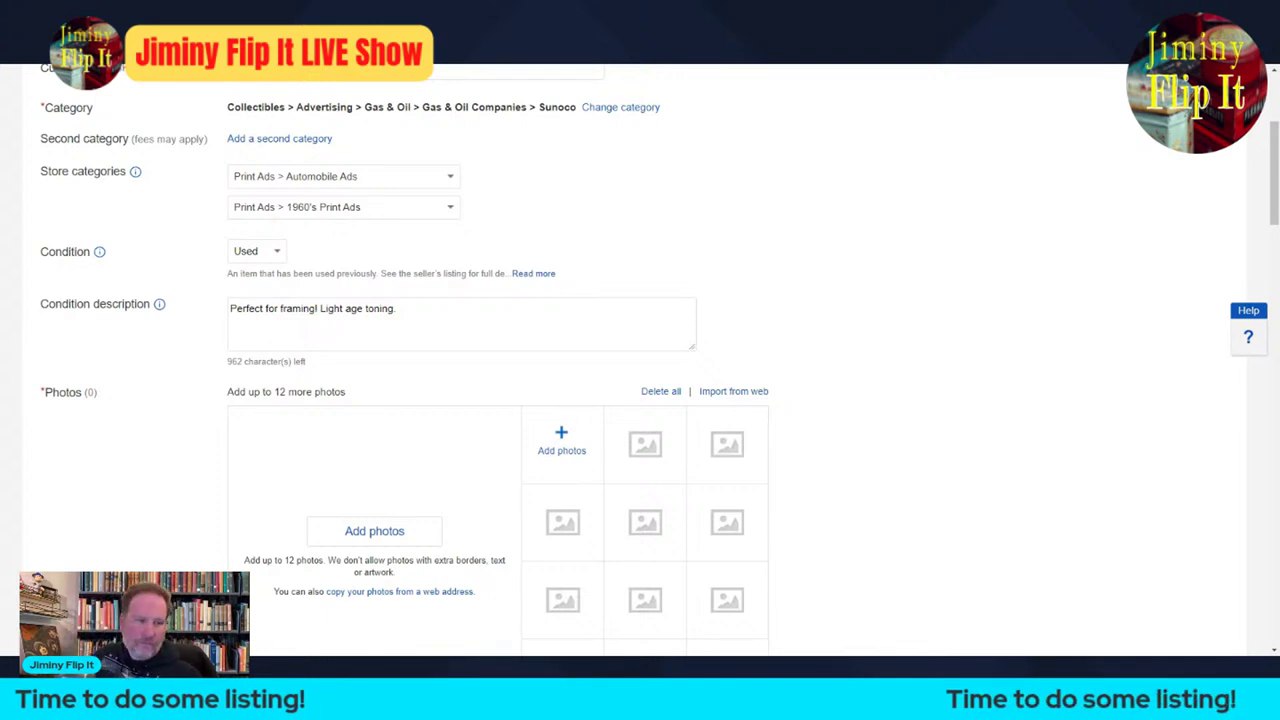
pyautogui.scroll(3, 950, 497)
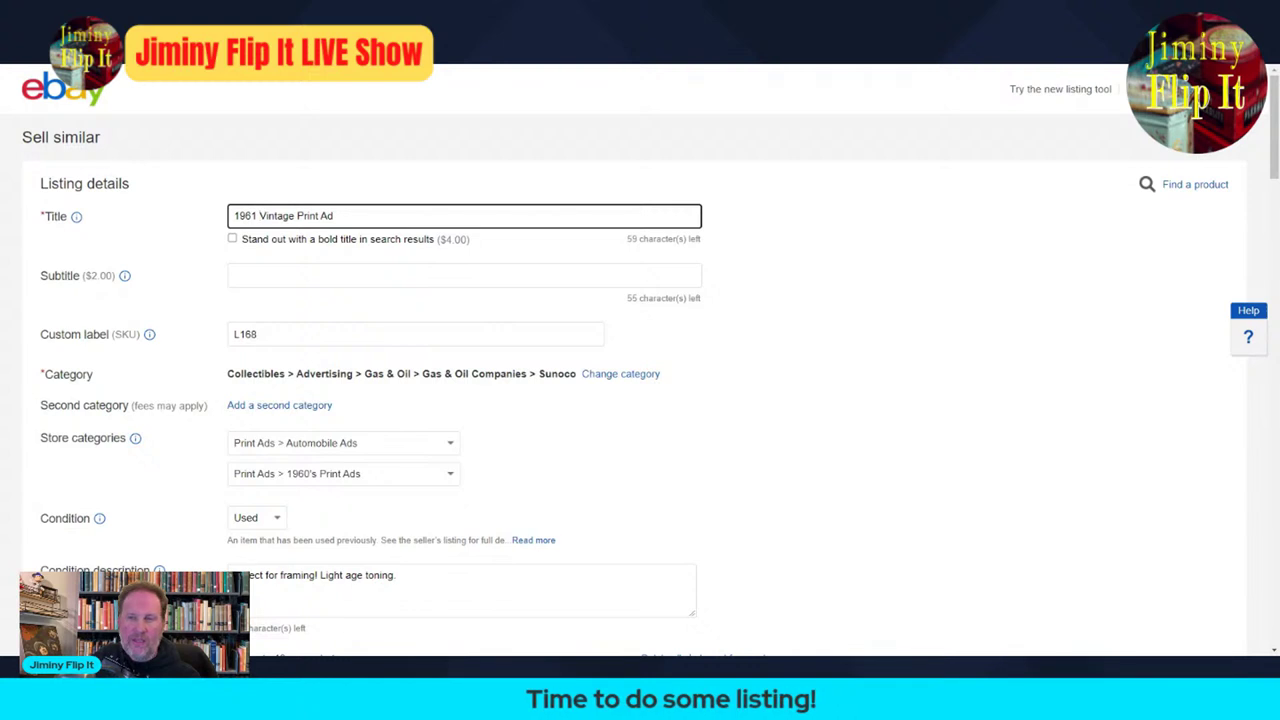
# Upload the Lucky Whip print ad as the main photo and enlarge its preview
pyautogui.scroll(-3, 781, 522)
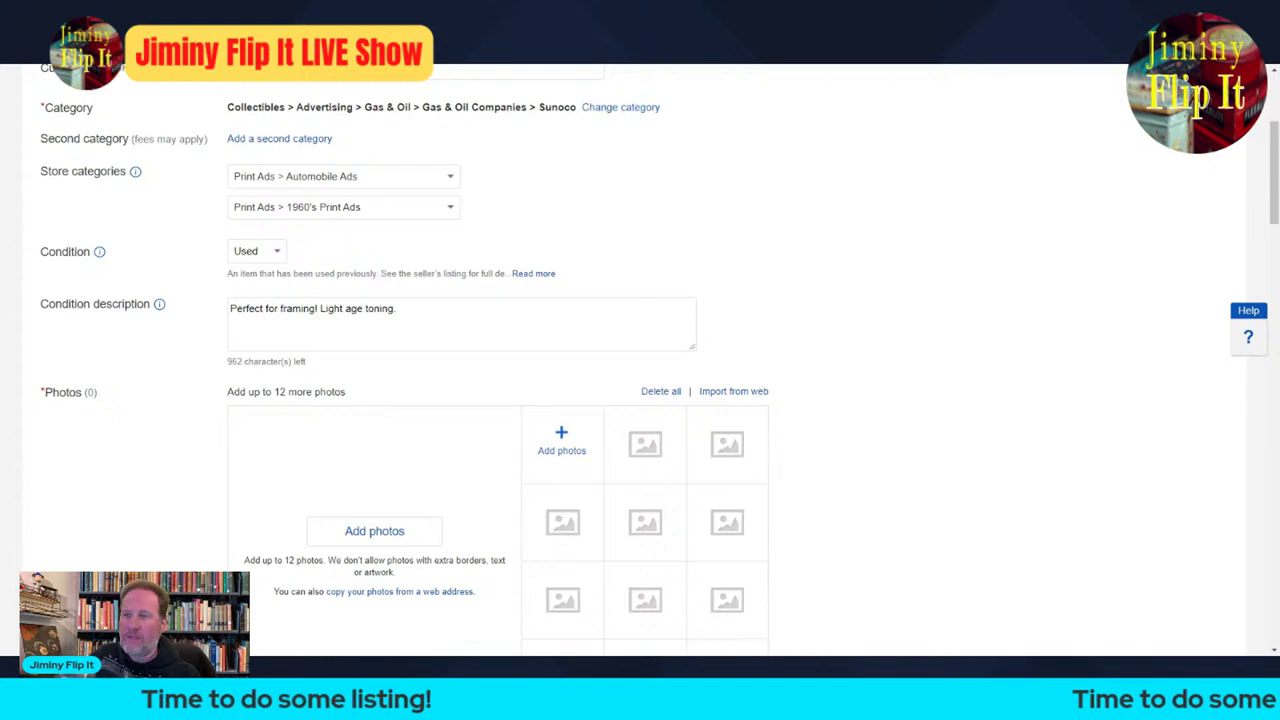
pyautogui.click(374, 531)
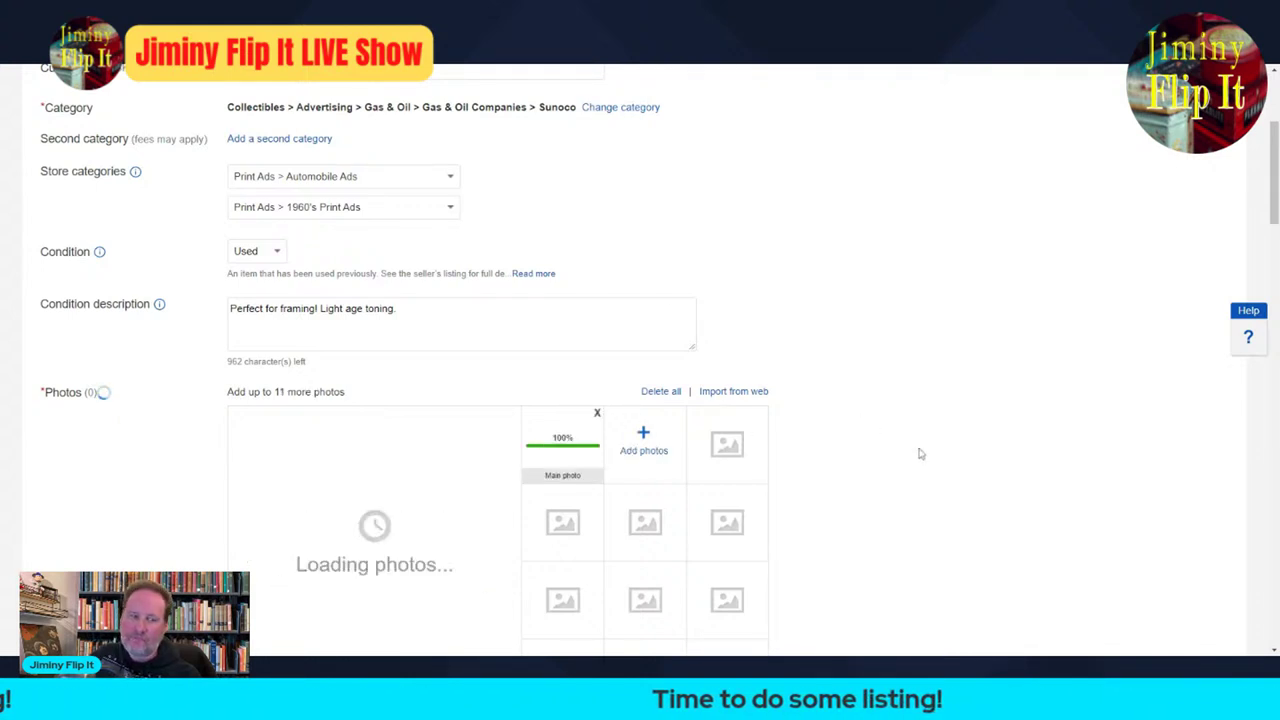
pyautogui.scroll(-3, 773, 488)
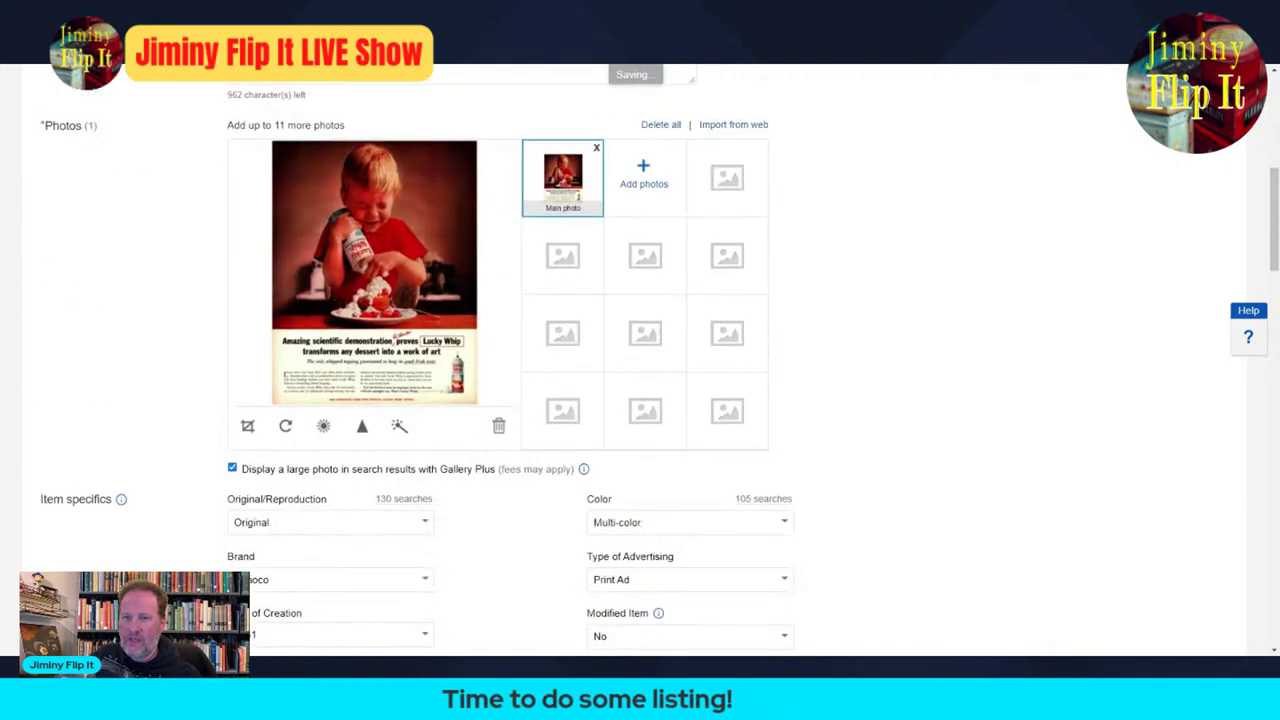
pyautogui.click(421, 286)
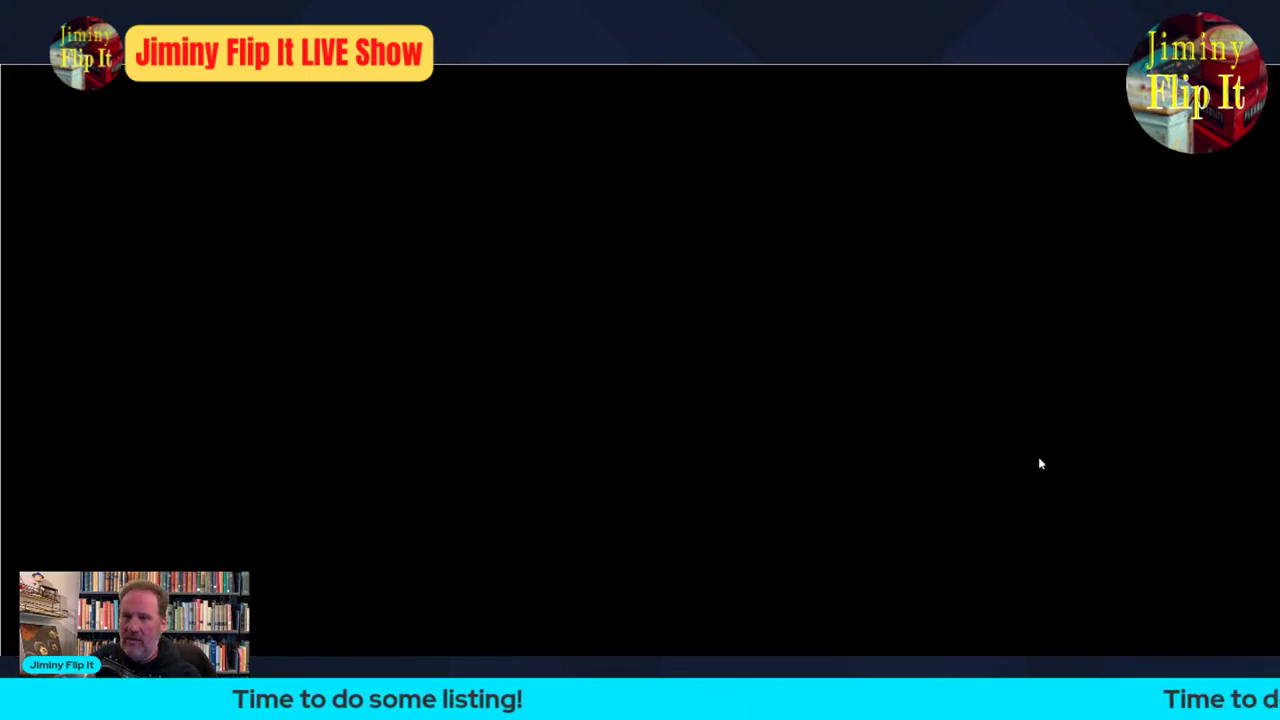
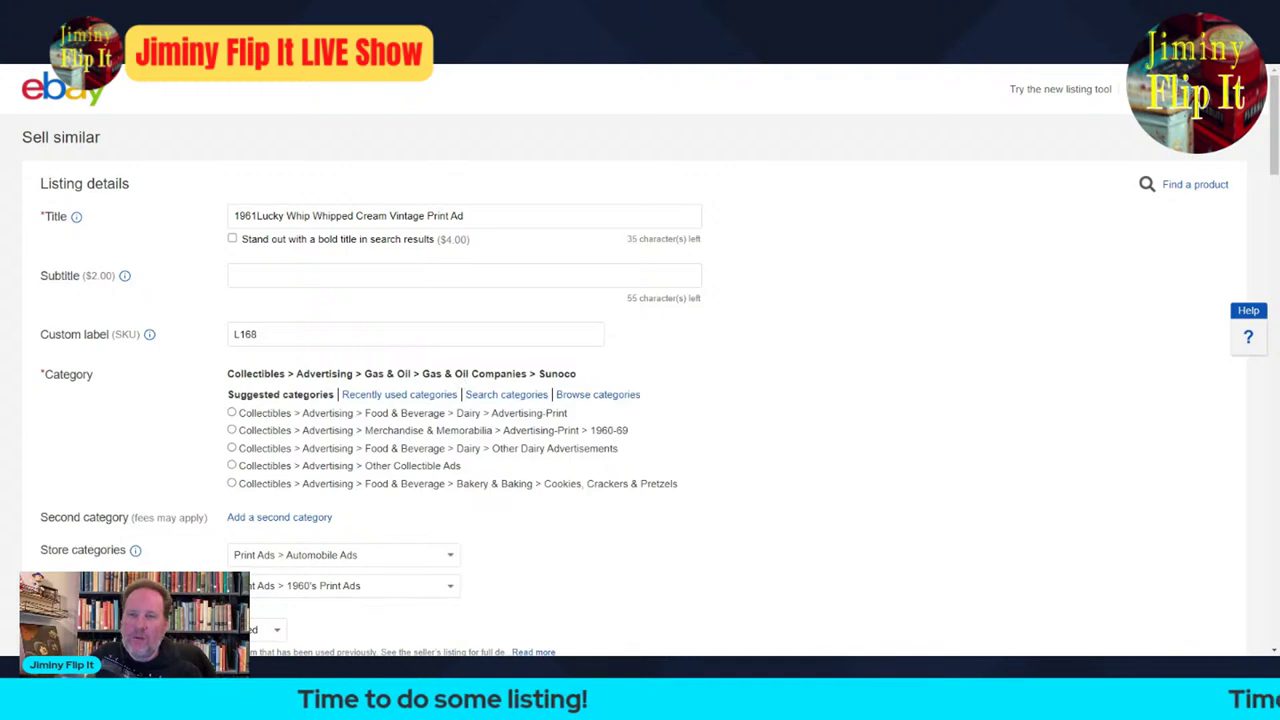
# Inspect the Lucky Whip ad photo enlarged, then return to the top of the listing form
pyautogui.scroll(-5, 436, 404)
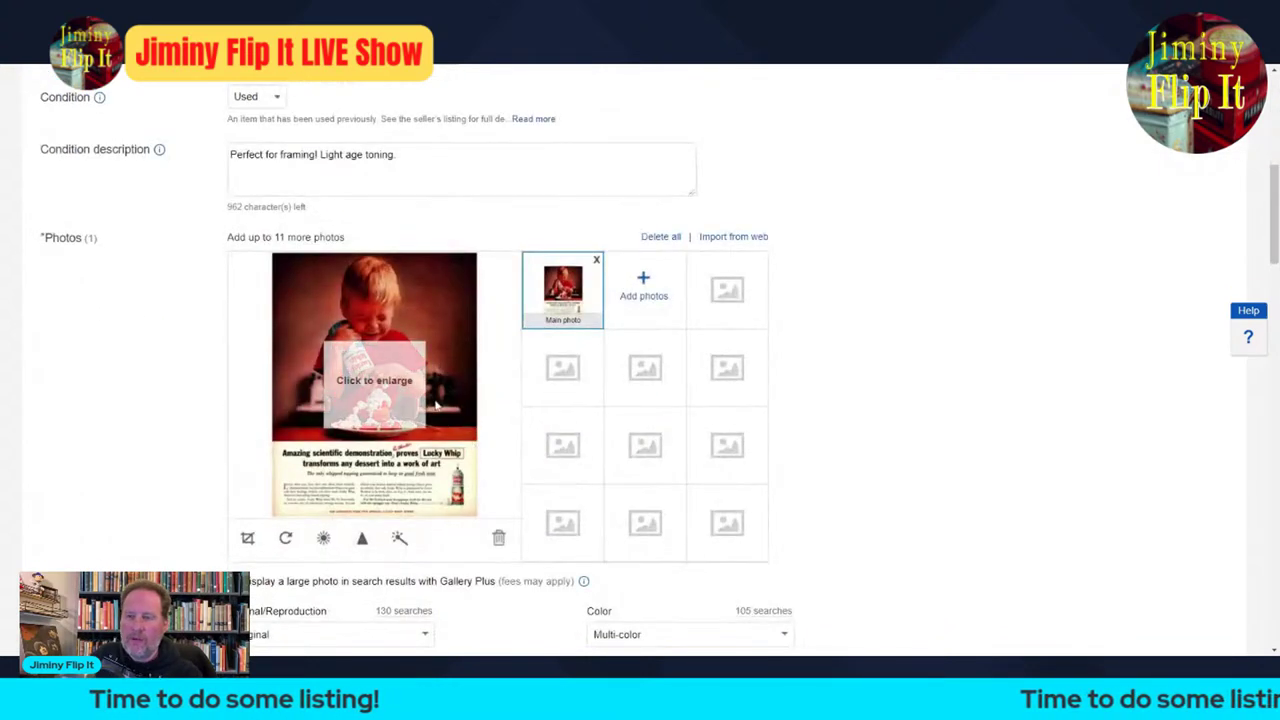
pyautogui.click(436, 404)
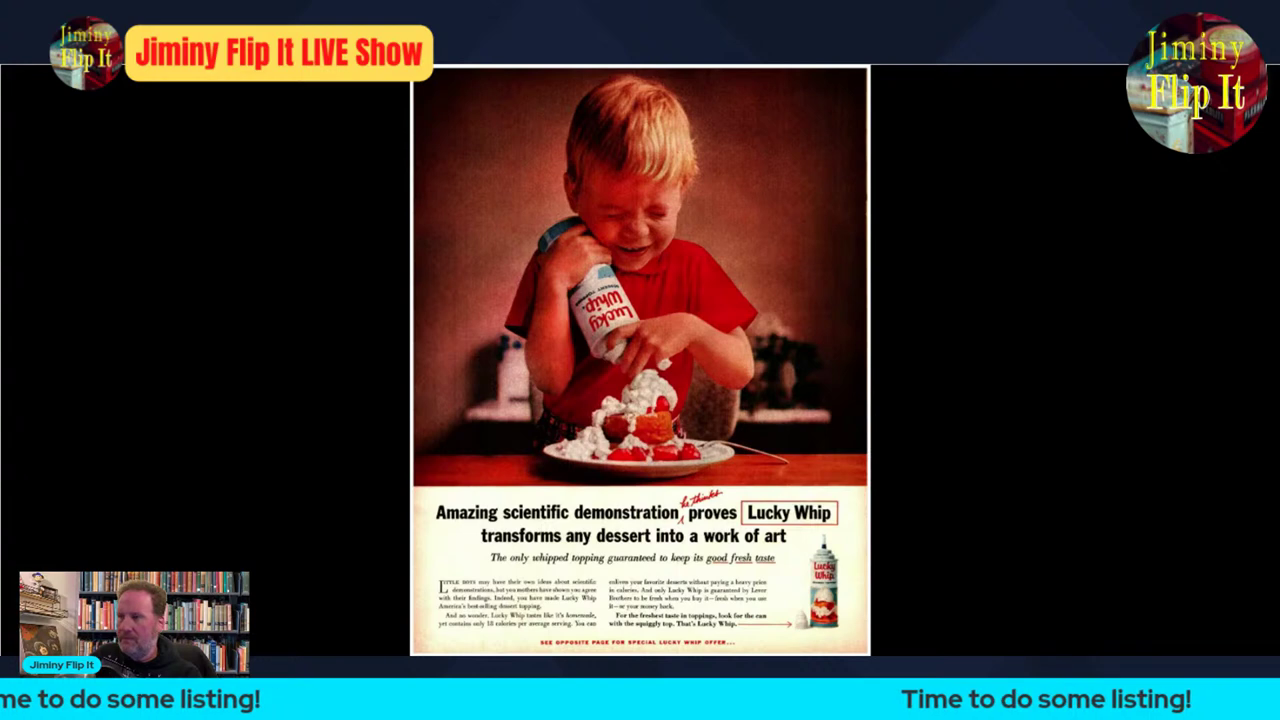
pyautogui.click(1218, 175)
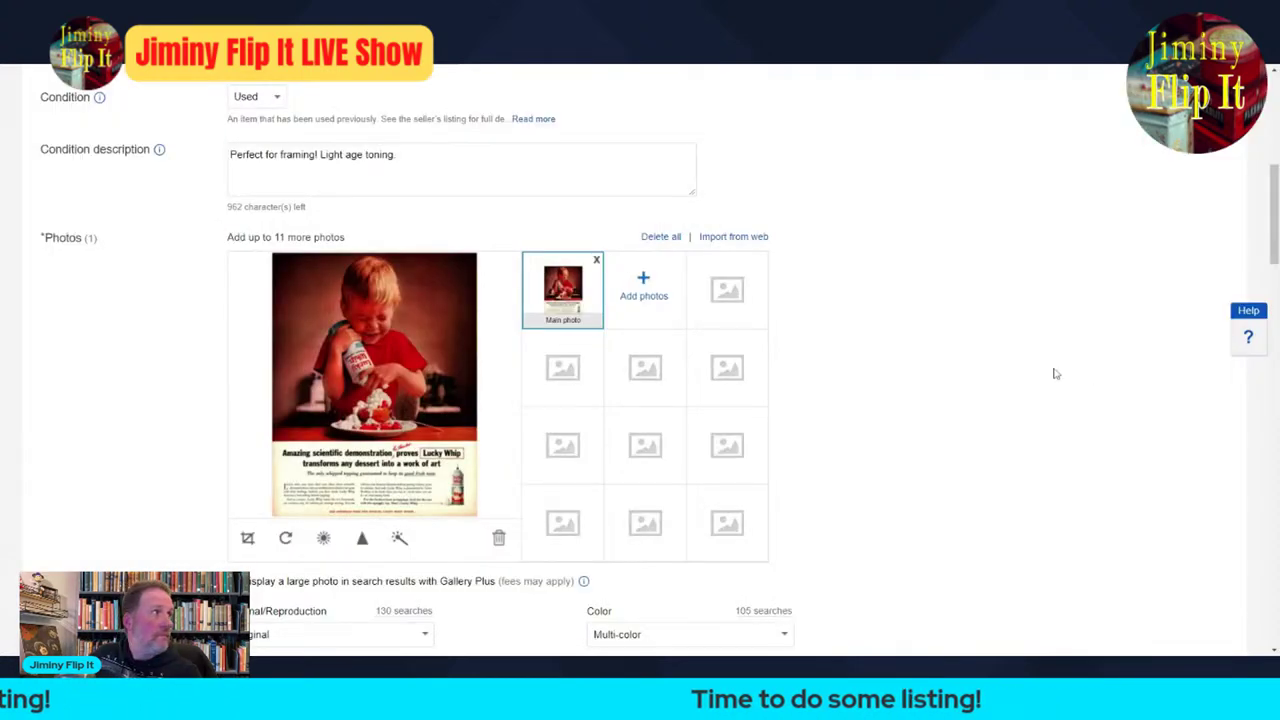
pyautogui.scroll(5, 823, 357)
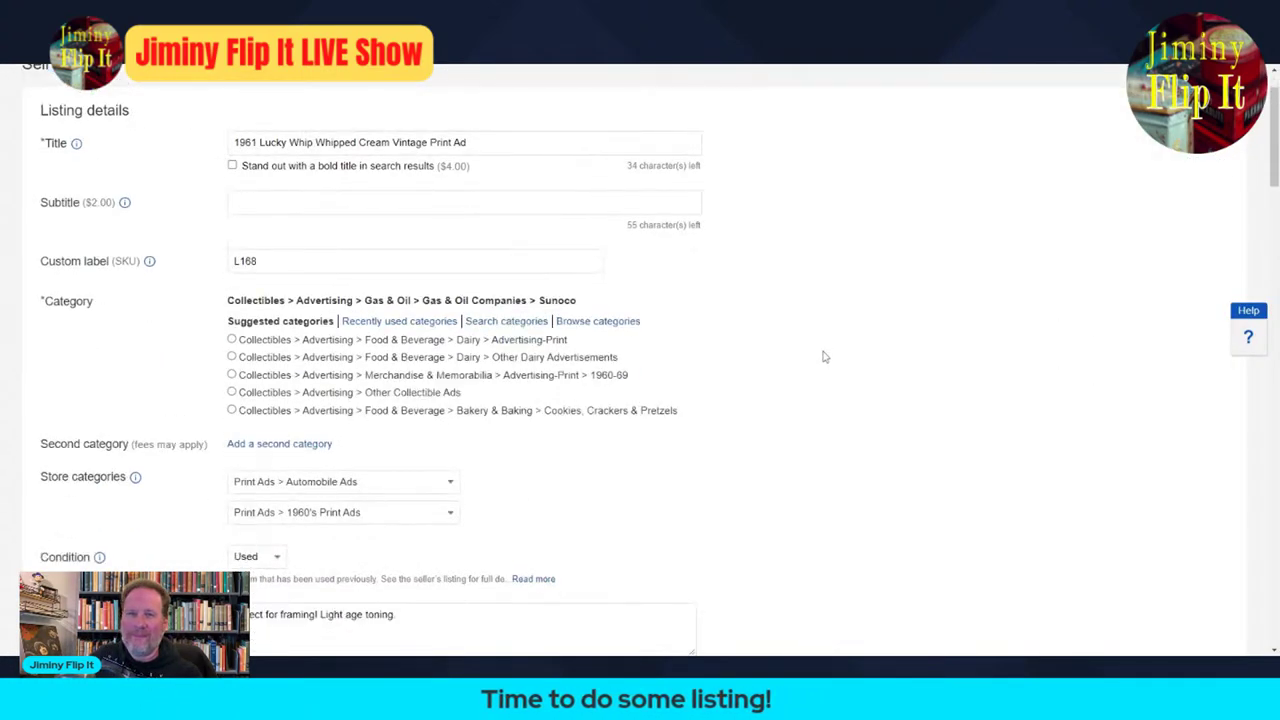
pyautogui.scroll(-2, 700, 330)
pyautogui.scroll(3, 660, 318)
pyautogui.scroll(-5, 660, 317)
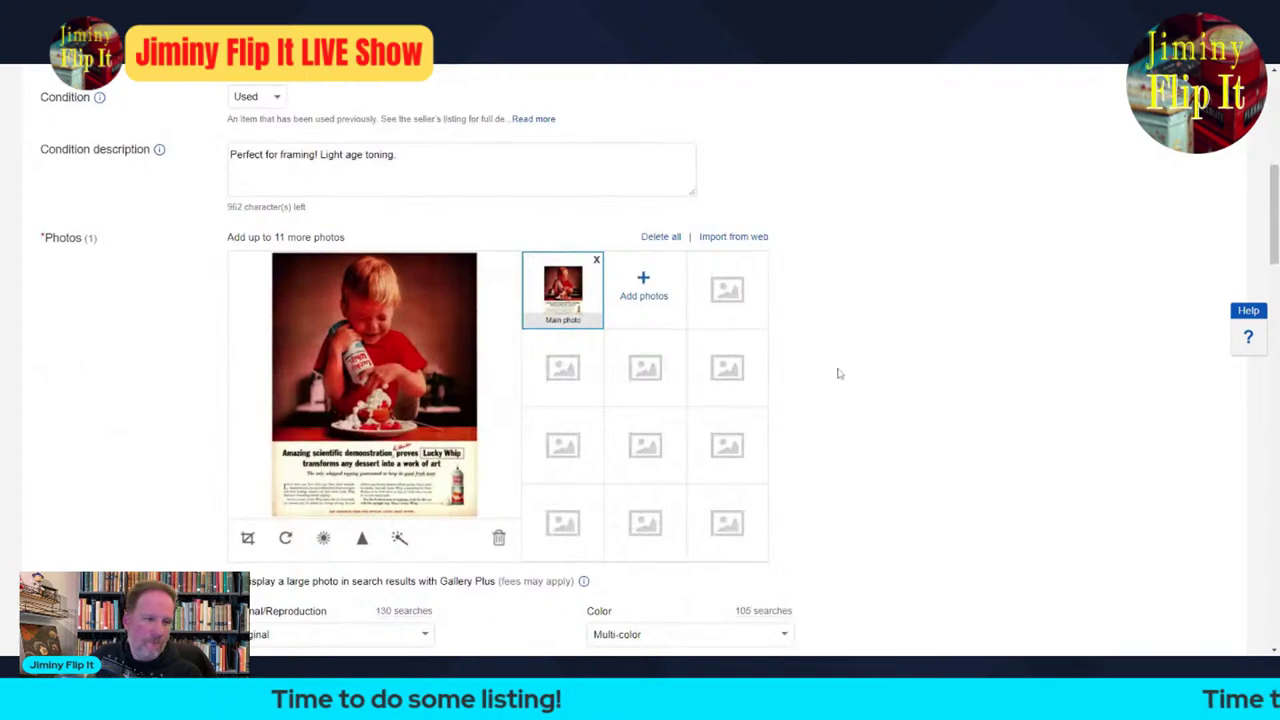
pyautogui.scroll(5, 878, 386)
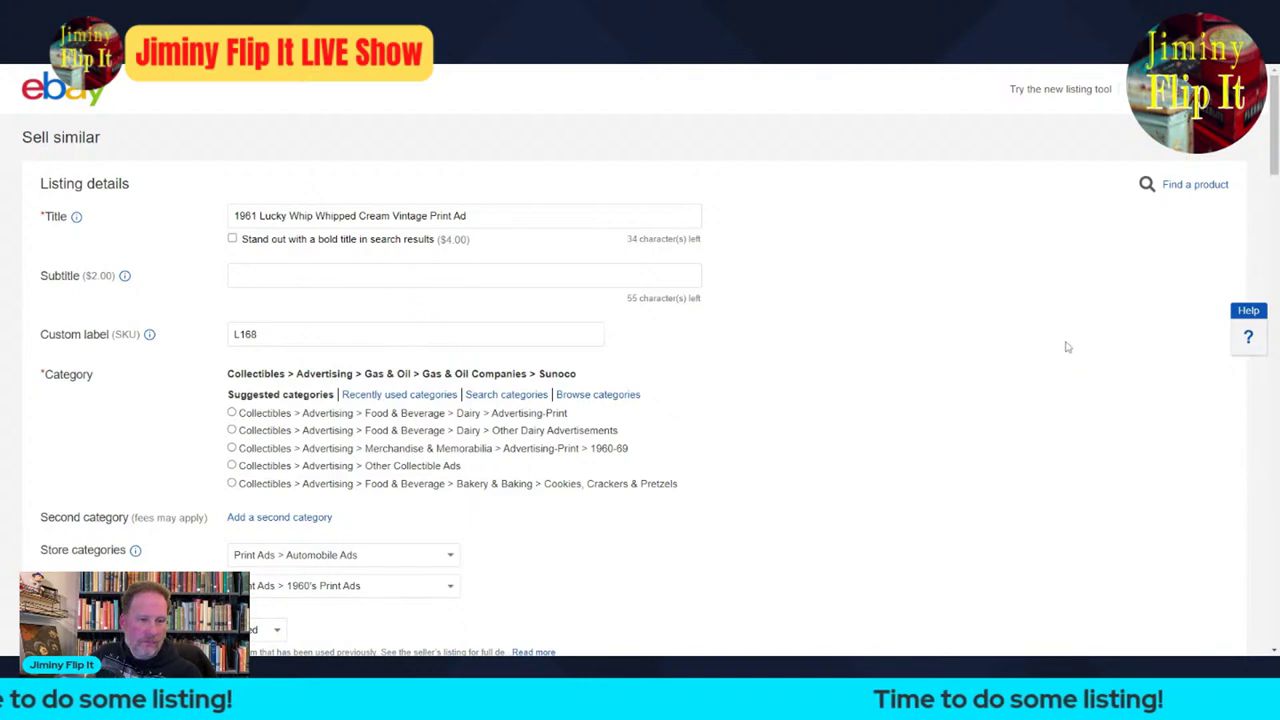
pyautogui.scroll(-3, 960, 420)
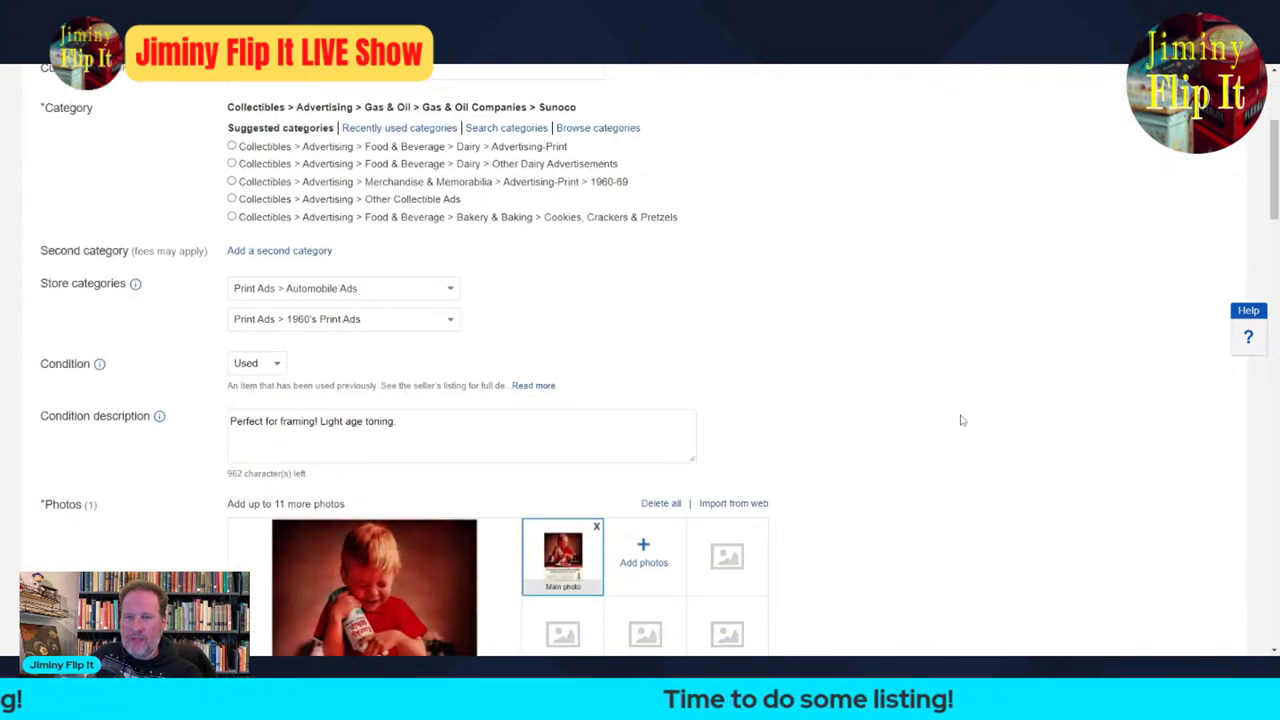
pyautogui.scroll(3, 576, 324)
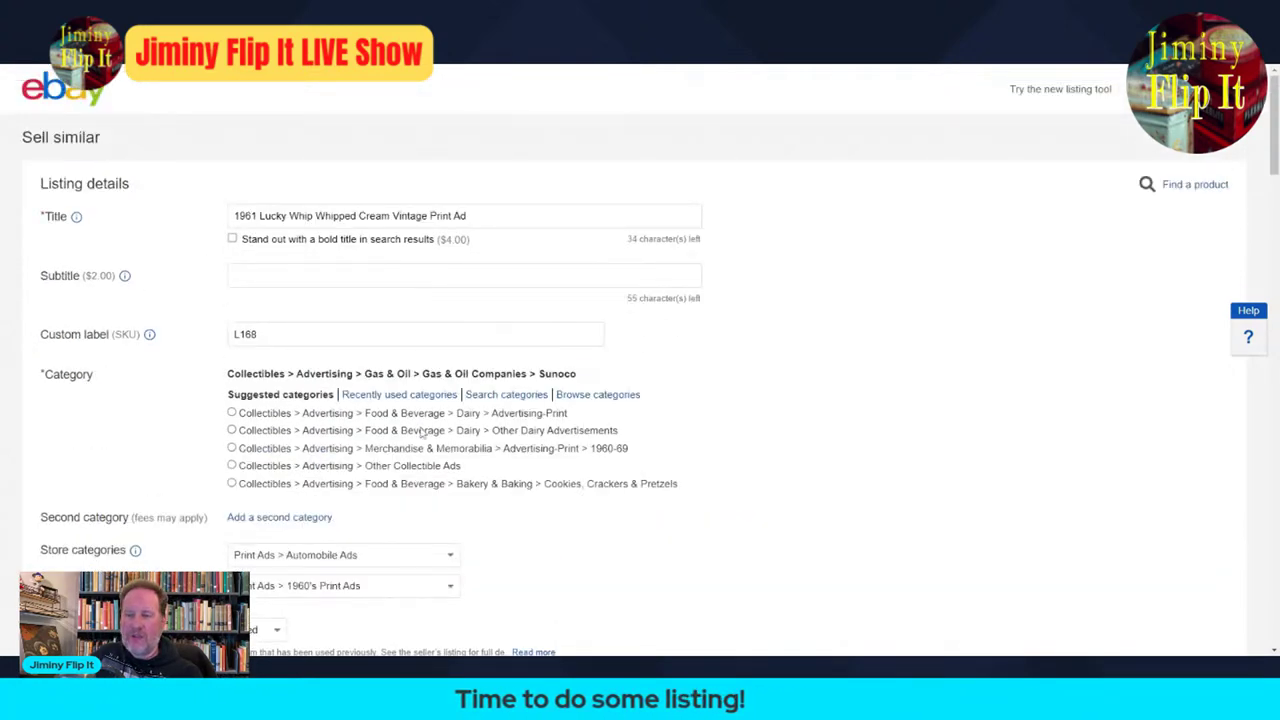
# Choose the Dairy Advertising-Print category and Food Ads as the first store category
pyautogui.click(232, 413)
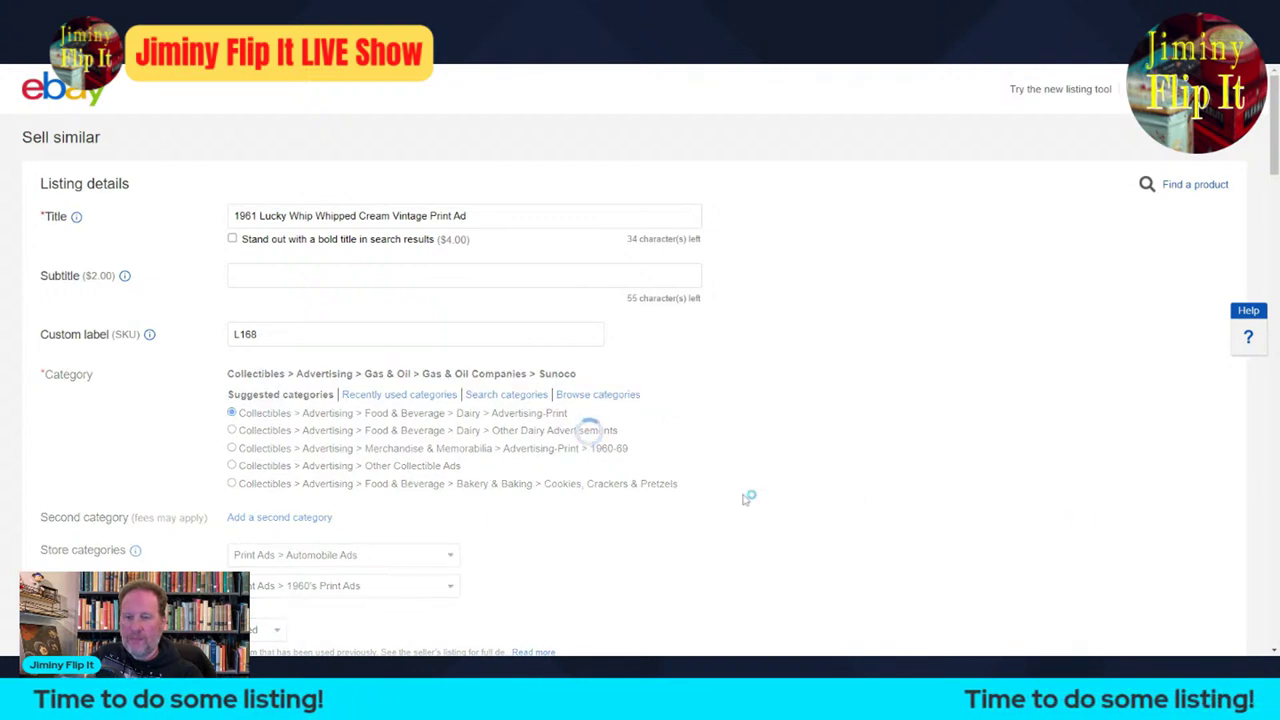
pyautogui.click(445, 447)
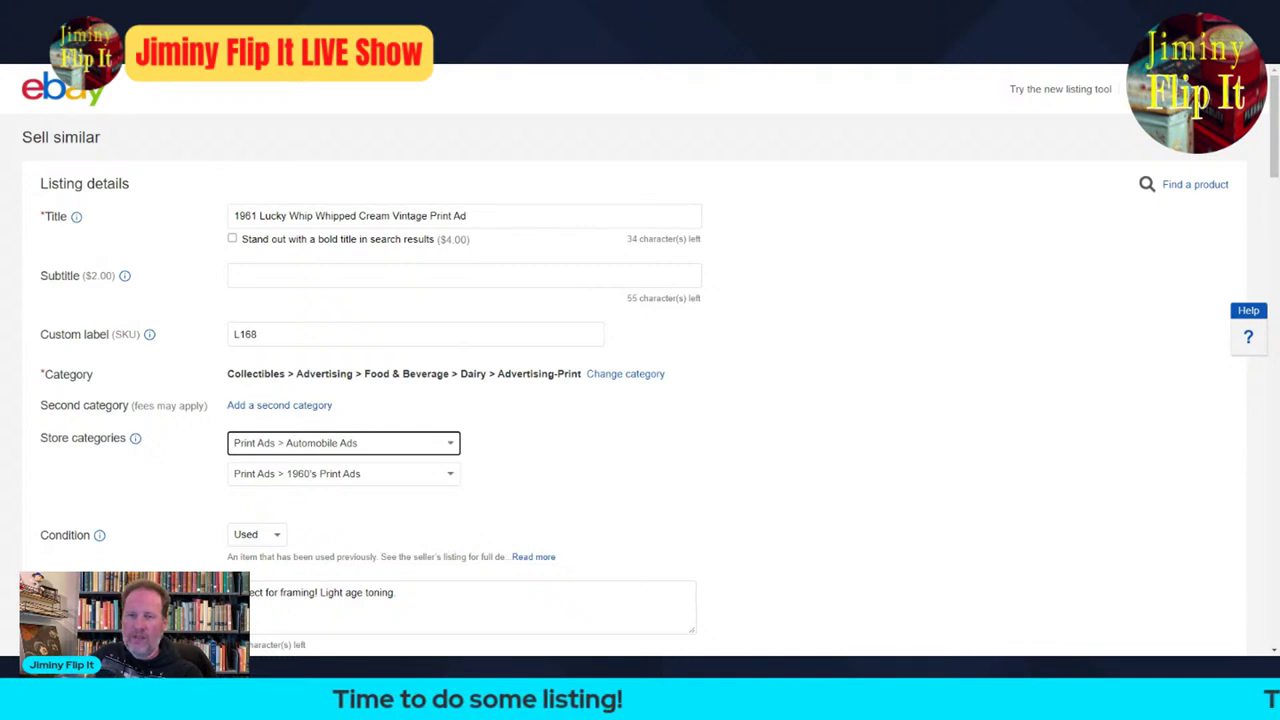
pyautogui.press('Down')
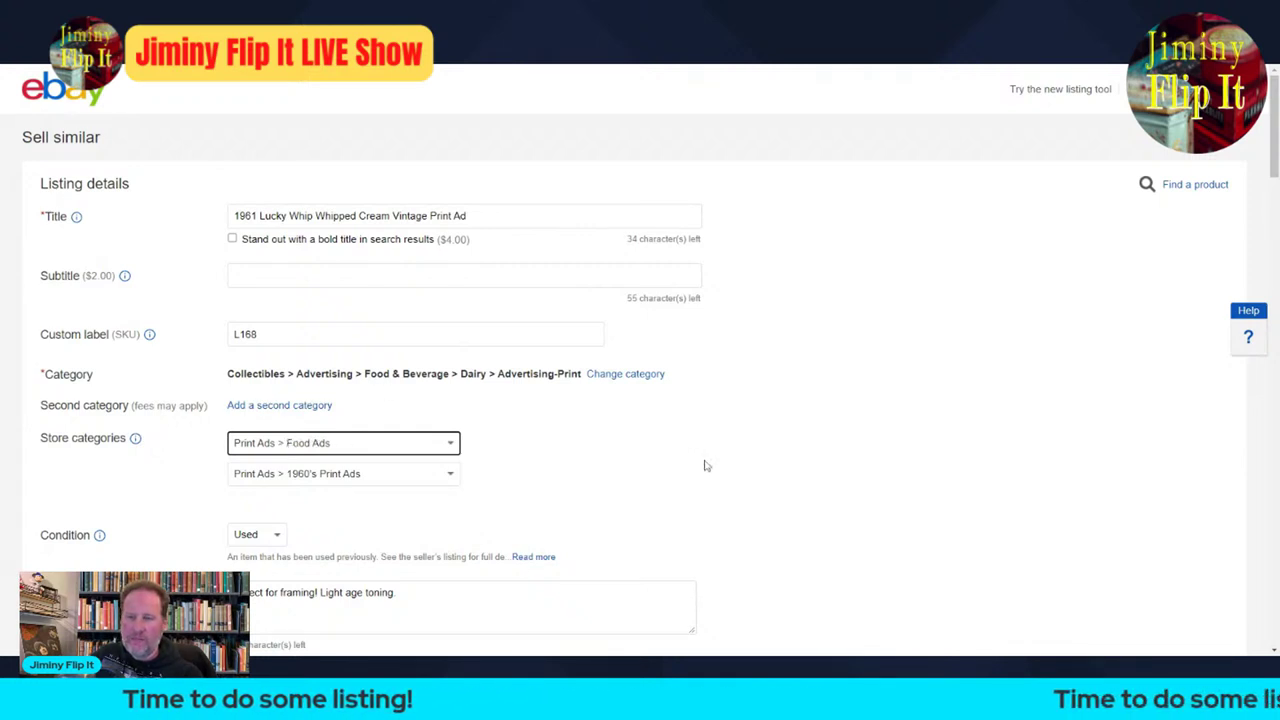
pyautogui.click(516, 476)
# Mark the ad as Original with Type of Advertising 'Print Ad'
pyautogui.scroll(-9, 516, 476)
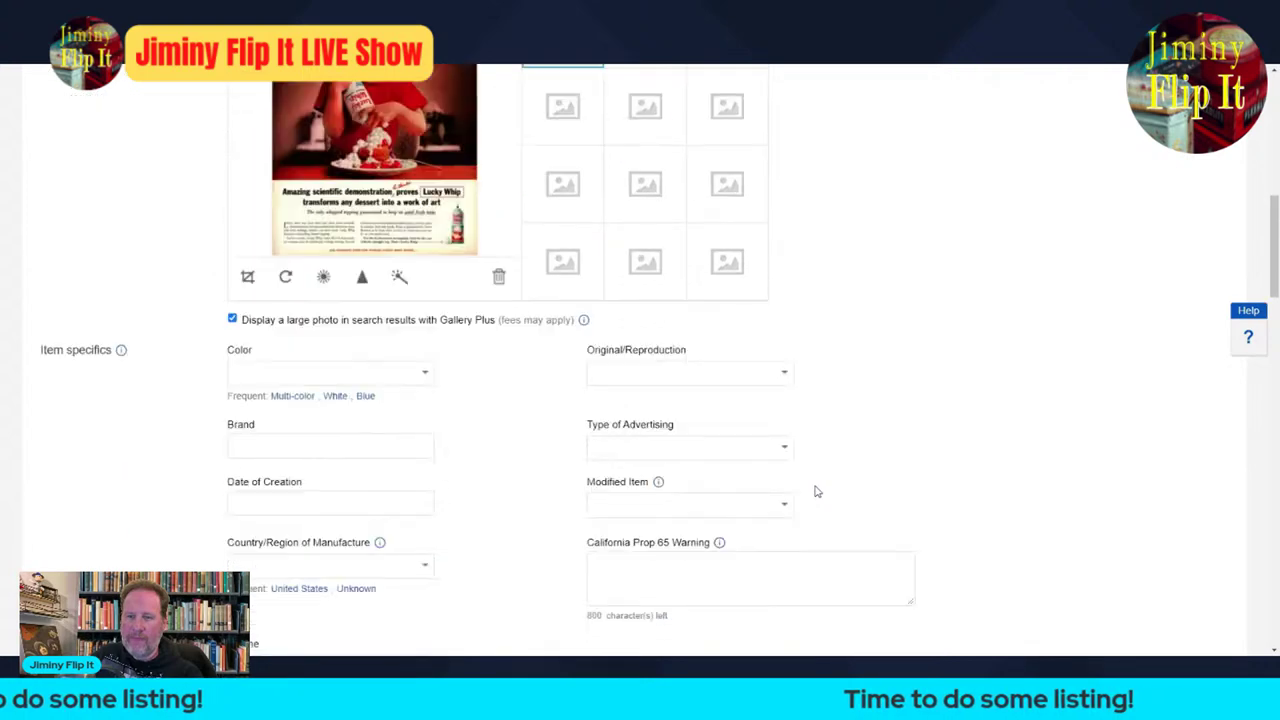
pyautogui.click(781, 276)
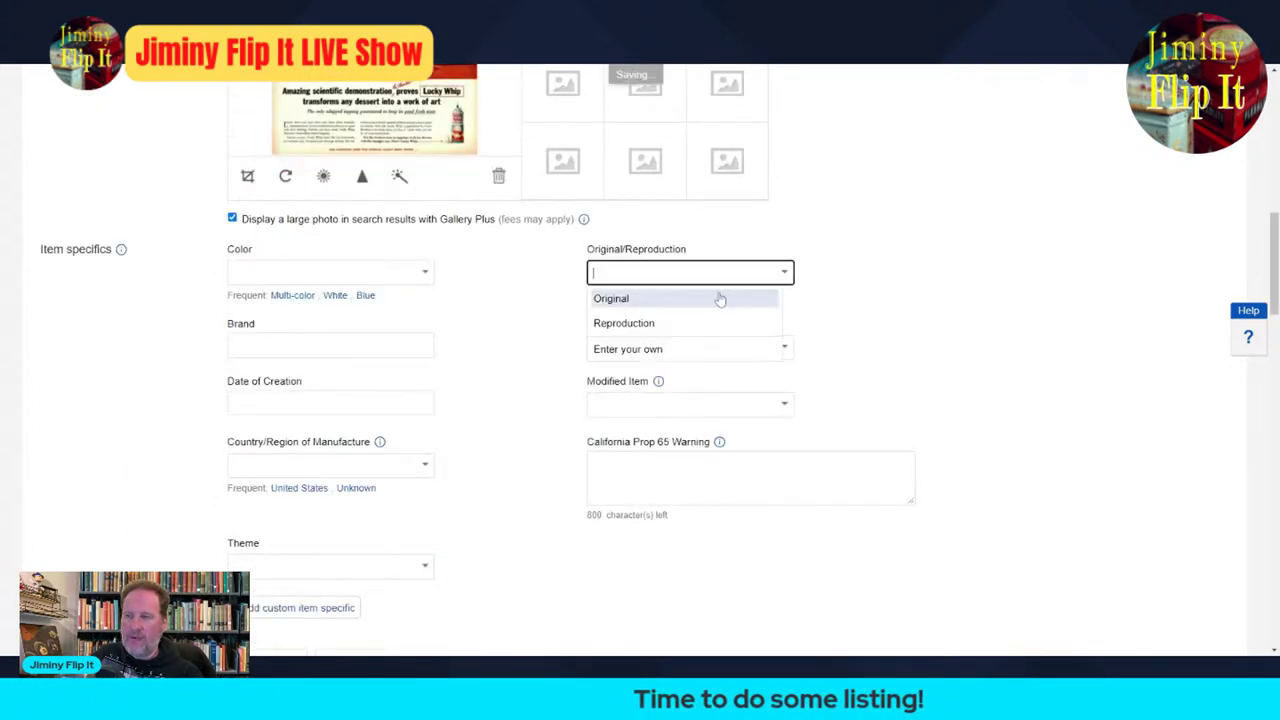
pyautogui.click(720, 294)
pyautogui.click(690, 347)
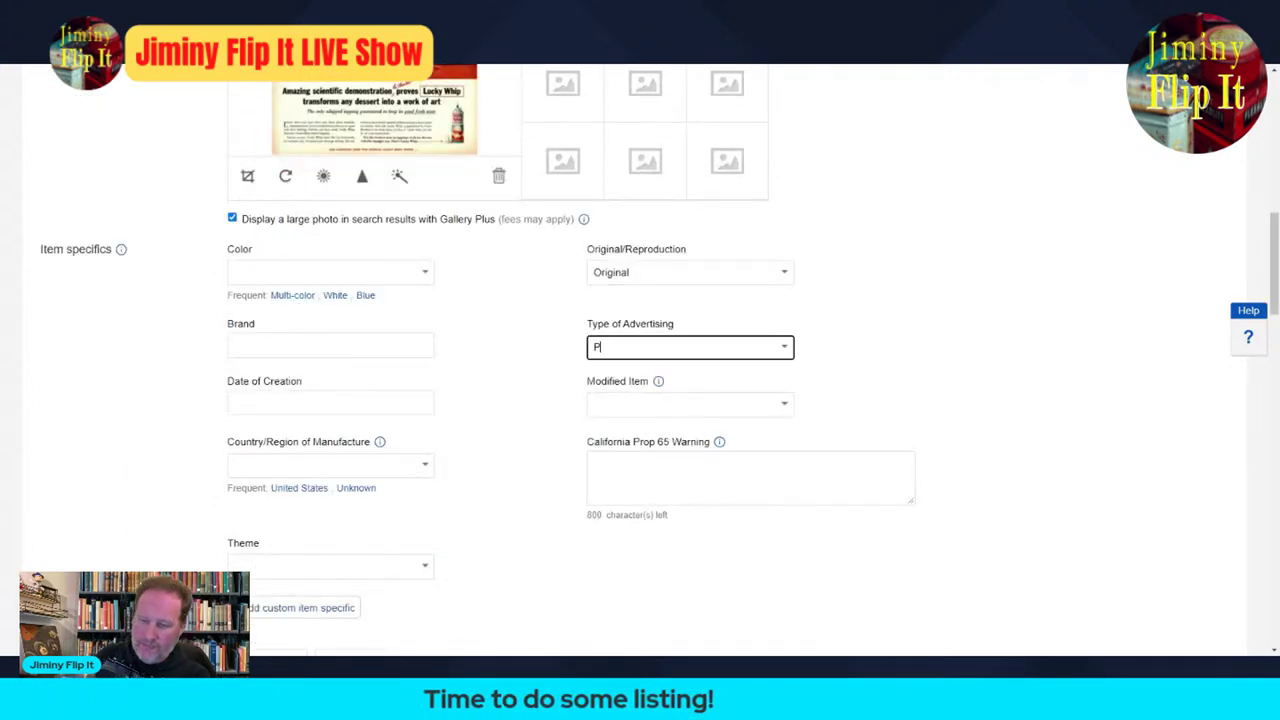
pyautogui.write('Pritn')
pyautogui.press('BackSpace')
pyautogui.press('BackSpace')
pyautogui.press('BackSpace')
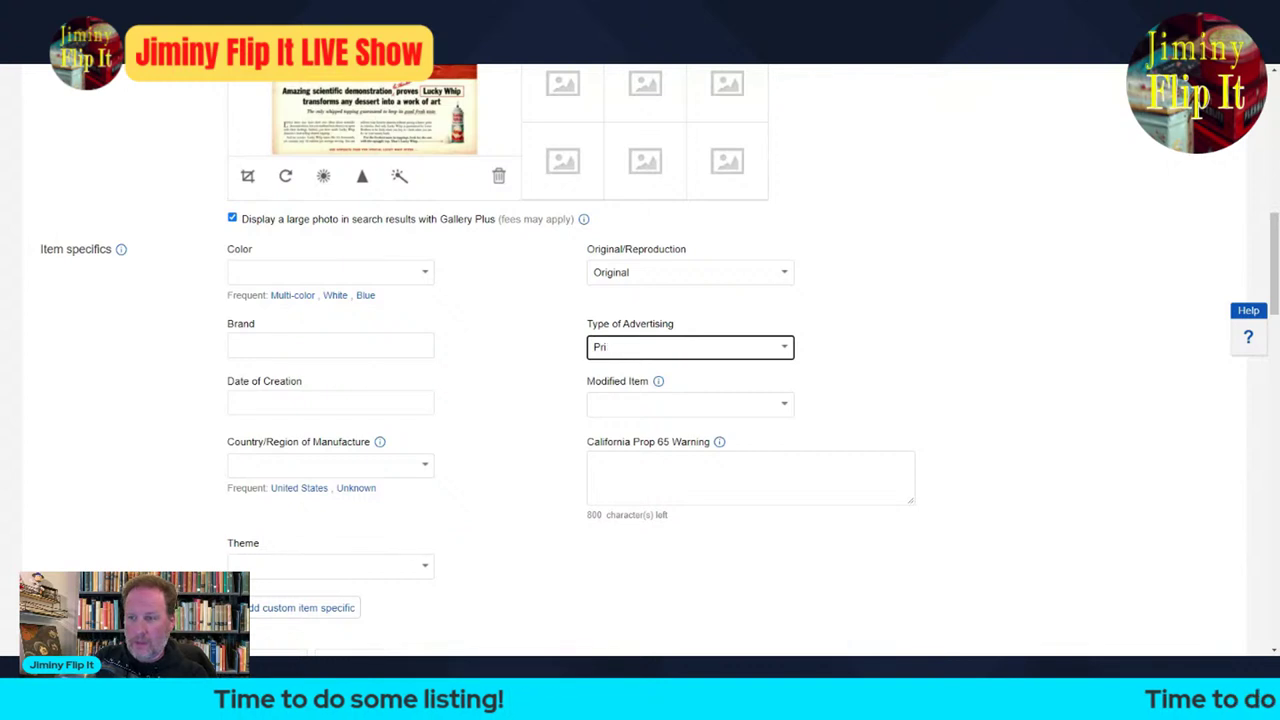
pyautogui.write('int Ad')
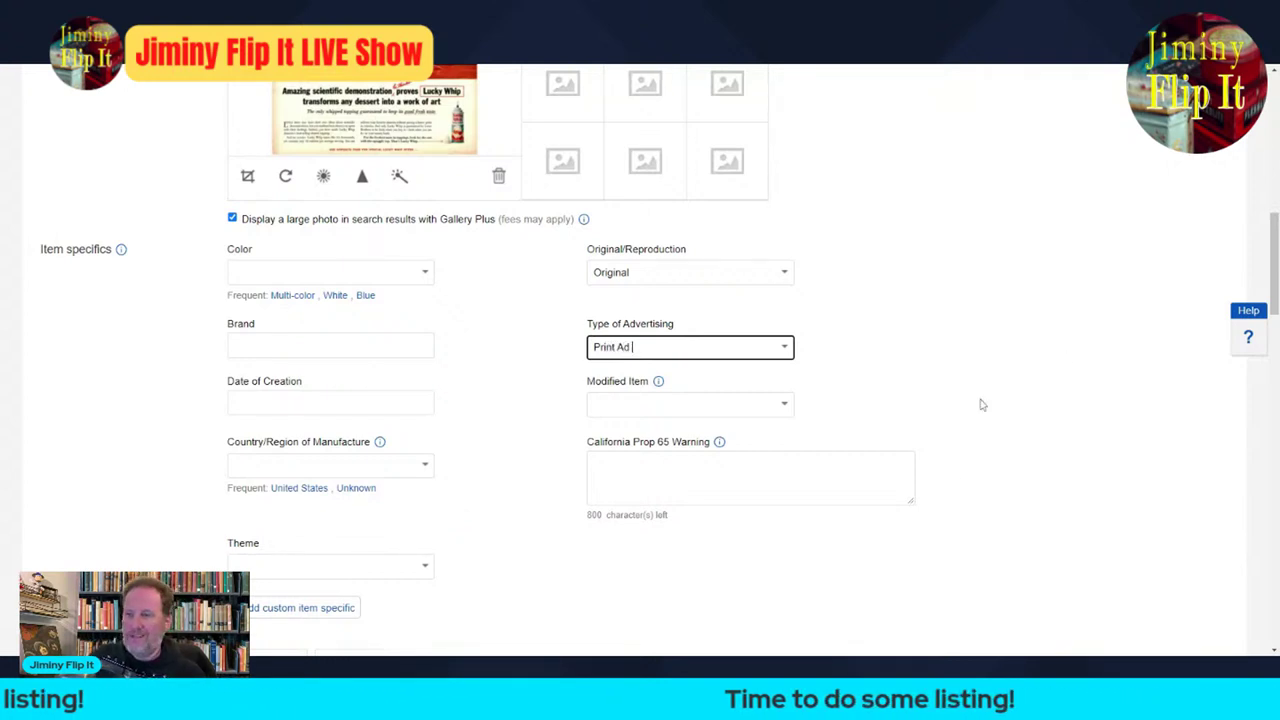
# Set Modified Item No, country United States, Theme Dairy, Brand Lucky Whip and Color Multi-color
pyautogui.click(784, 404)
pyautogui.click(743, 430)
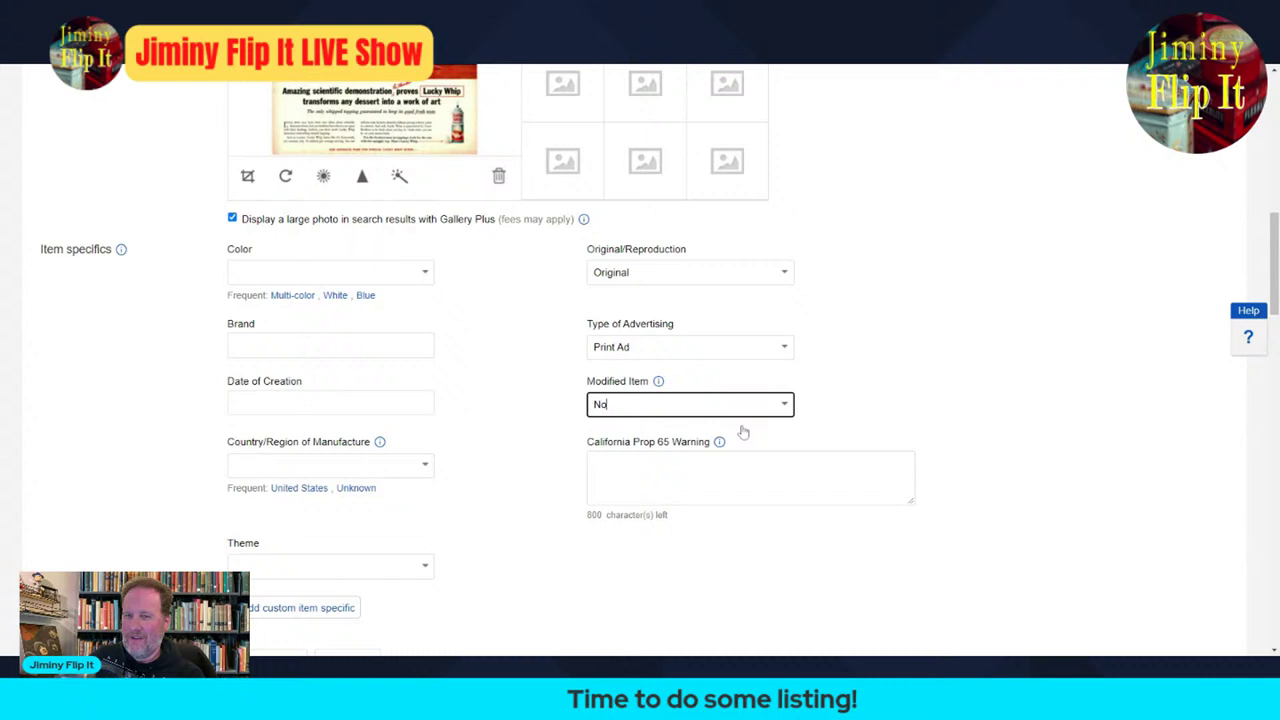
pyautogui.click(326, 488)
pyautogui.click(330, 566)
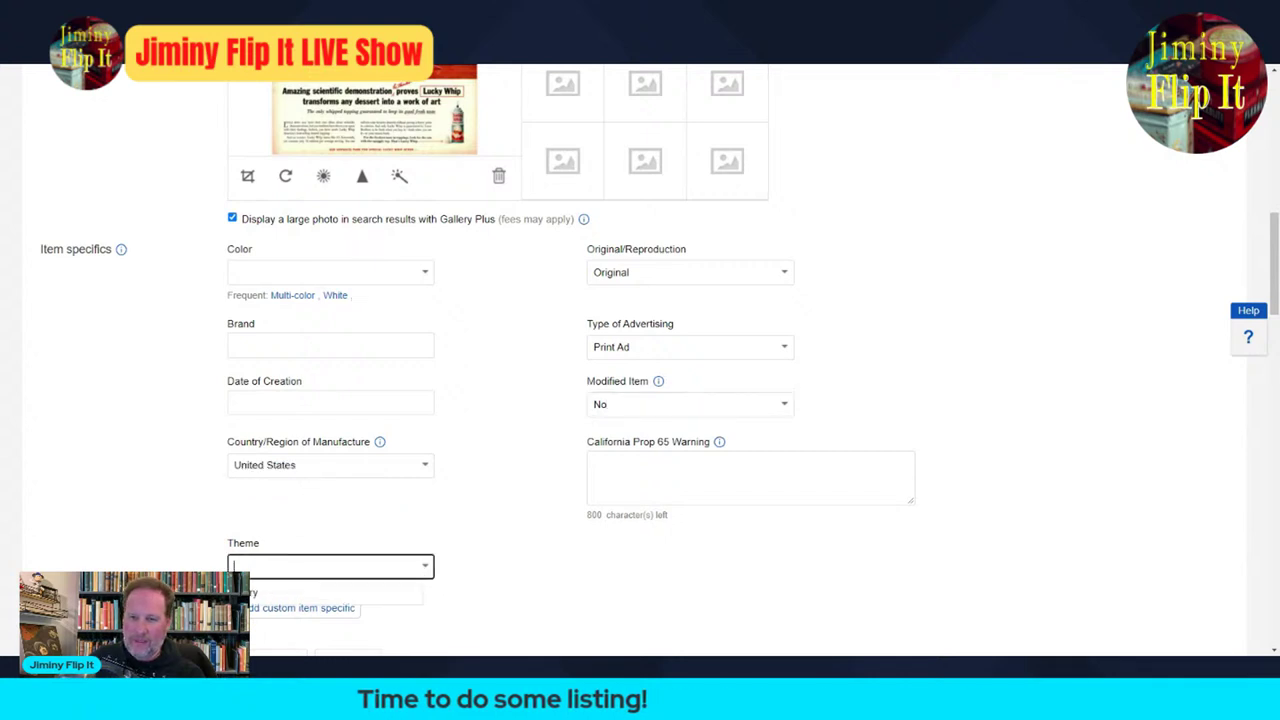
pyautogui.click(314, 592)
pyautogui.click(330, 345)
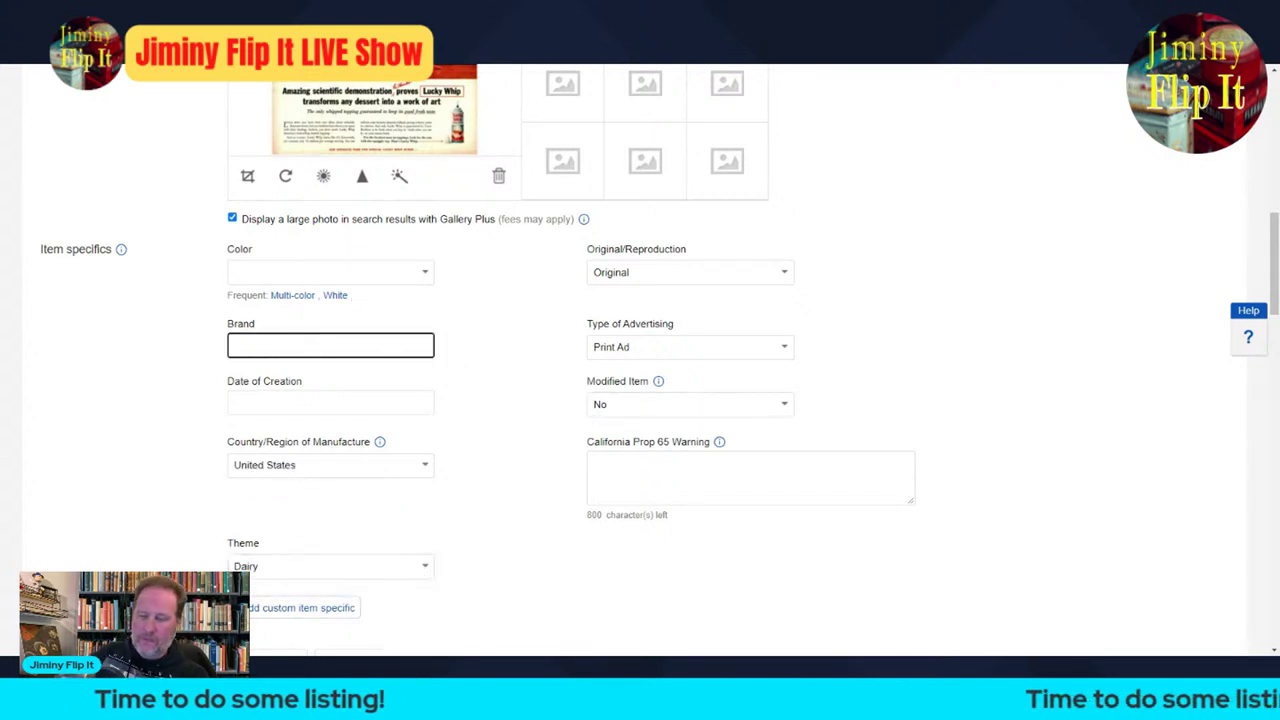
pyautogui.write('Lucky Whip')
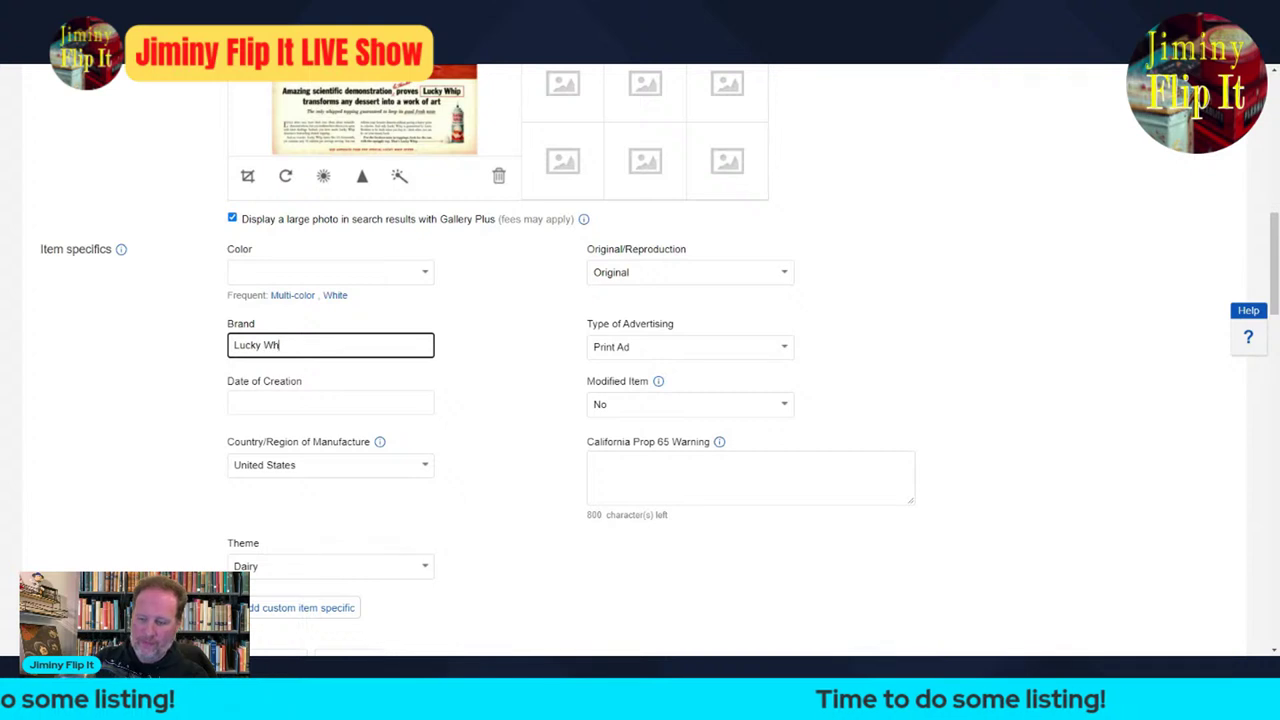
pyautogui.click(281, 296)
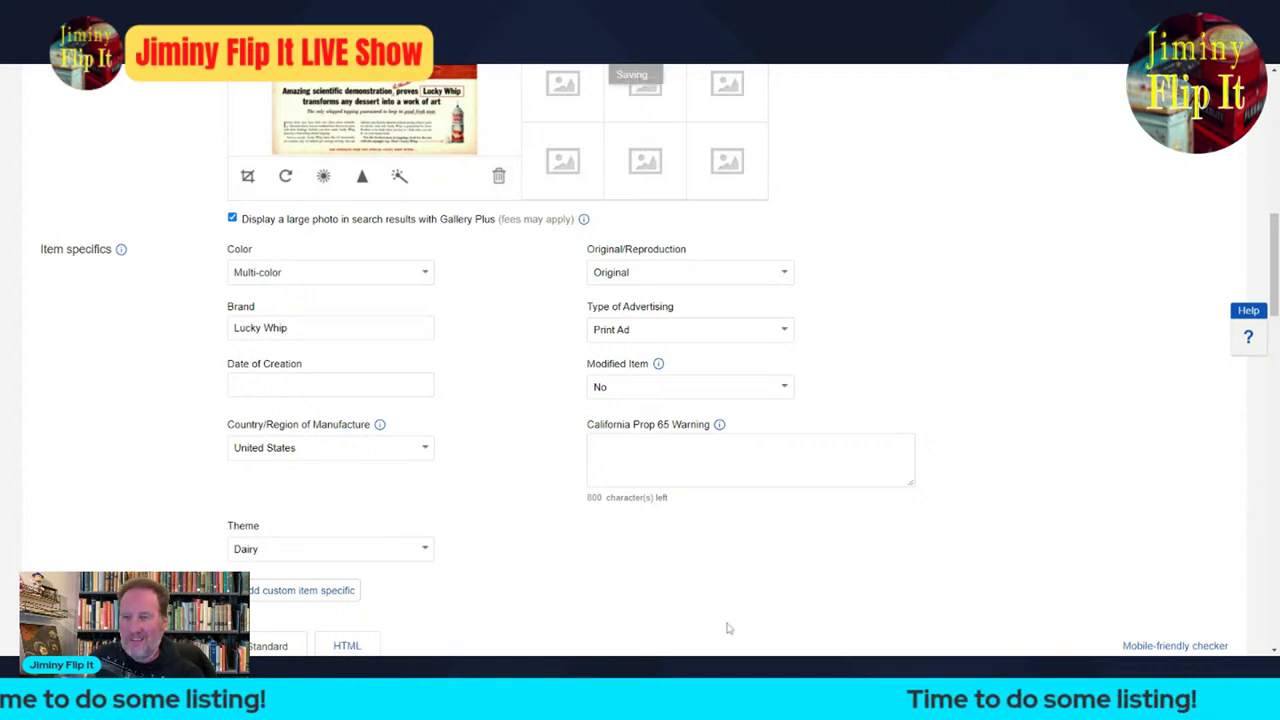
# Enter 1961 as the Date of Creation item specific
pyautogui.scroll(-2, 751, 623)
pyautogui.scroll(-1, 752, 628)
pyautogui.scroll(5, 752, 628)
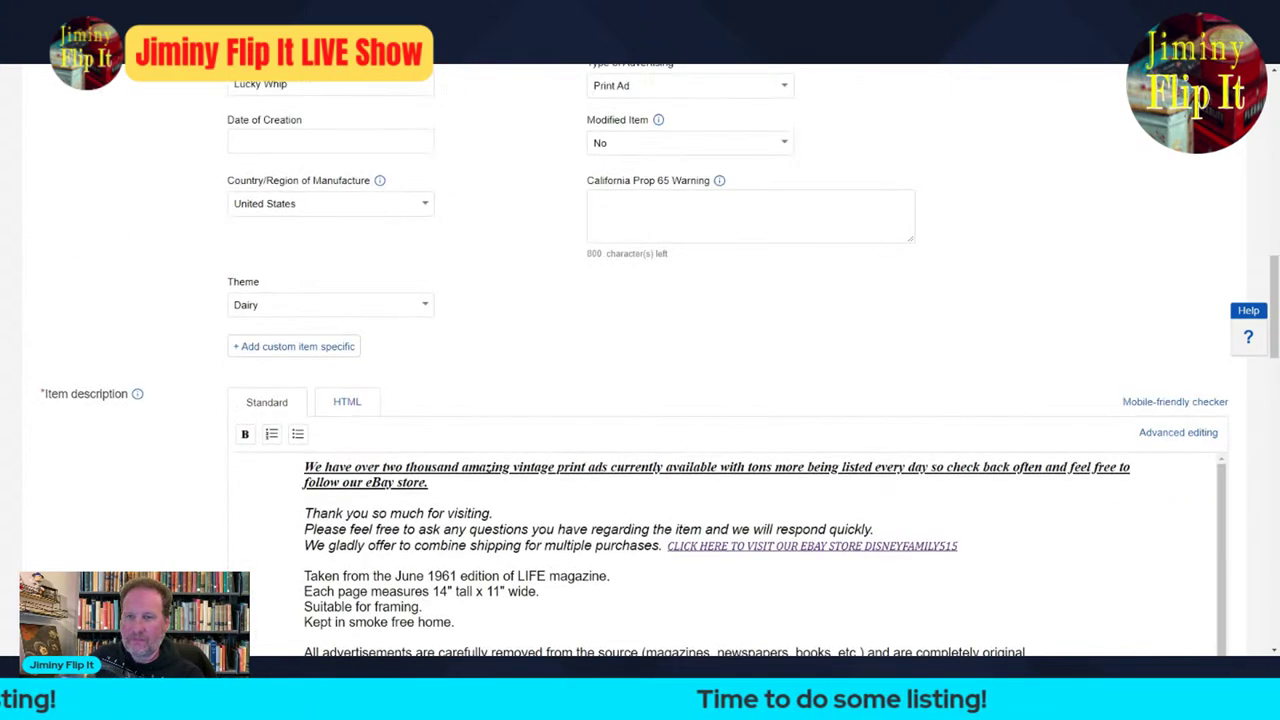
pyautogui.scroll(-1, 752, 628)
pyautogui.scroll(-1, 640, 400)
pyautogui.click(330, 385)
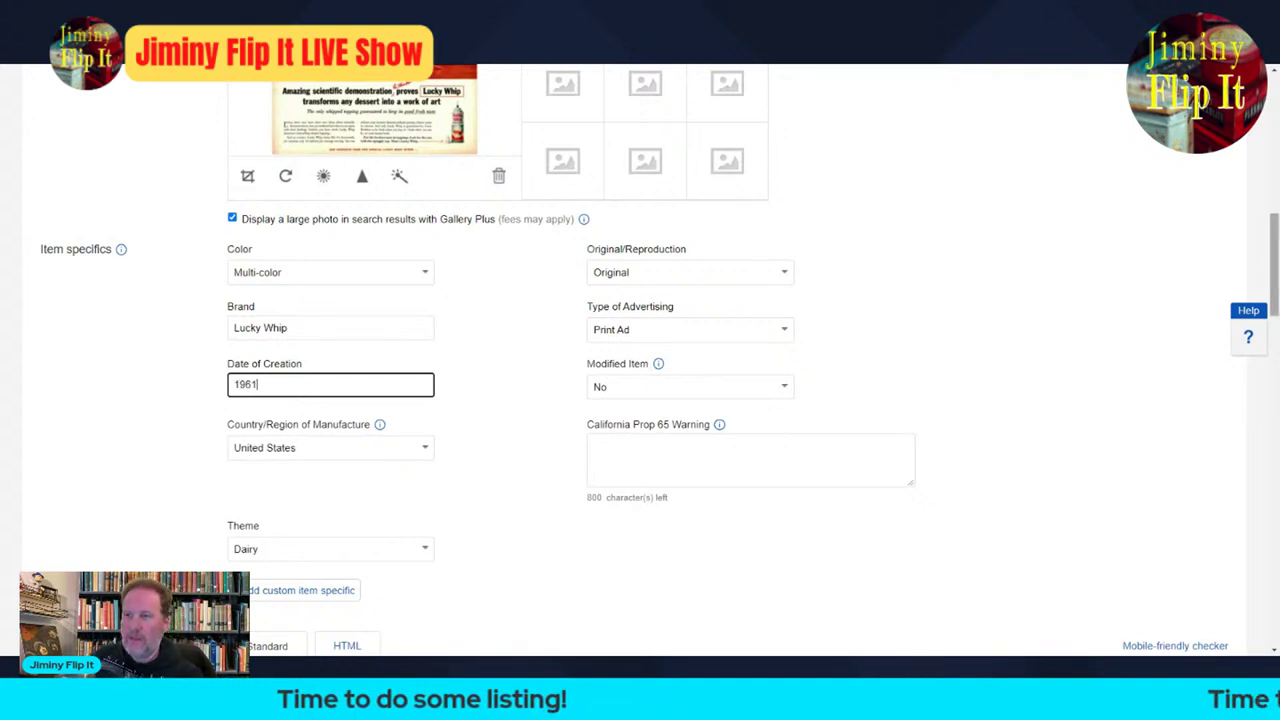
pyautogui.click(1106, 376)
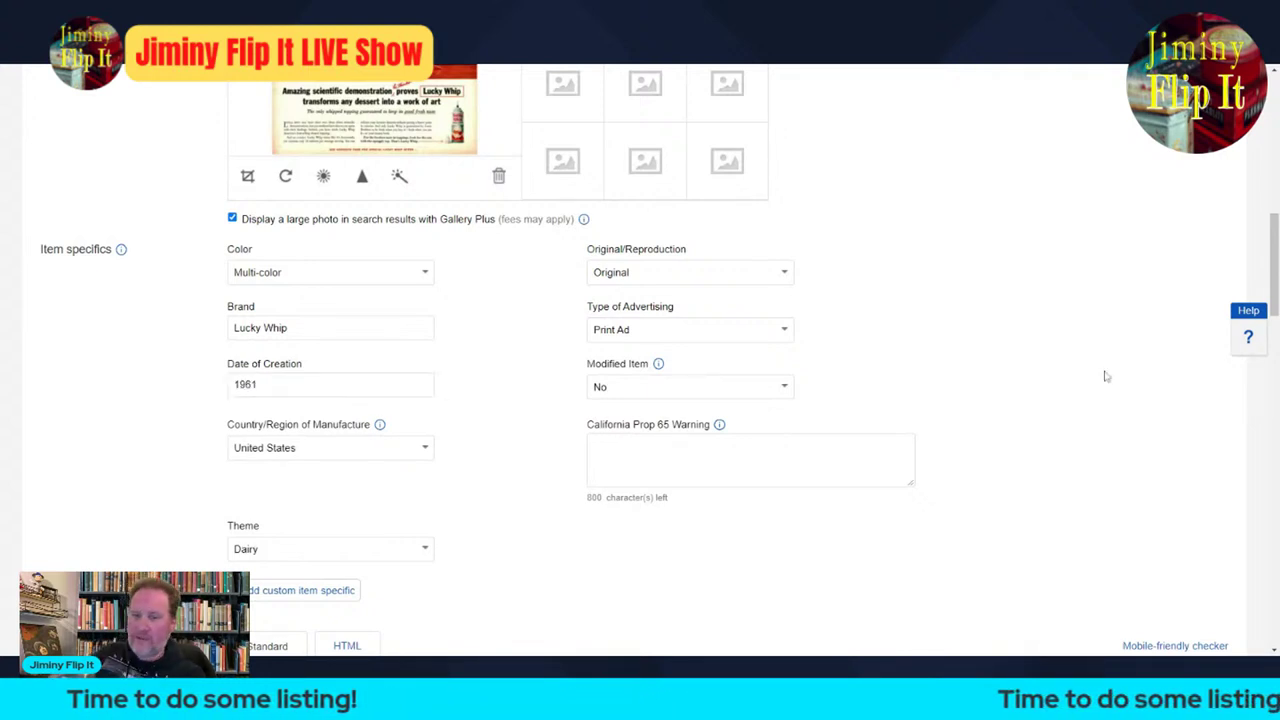
# View the ad photo at full size, then return to the Title field
pyautogui.scroll(2, 1106, 376)
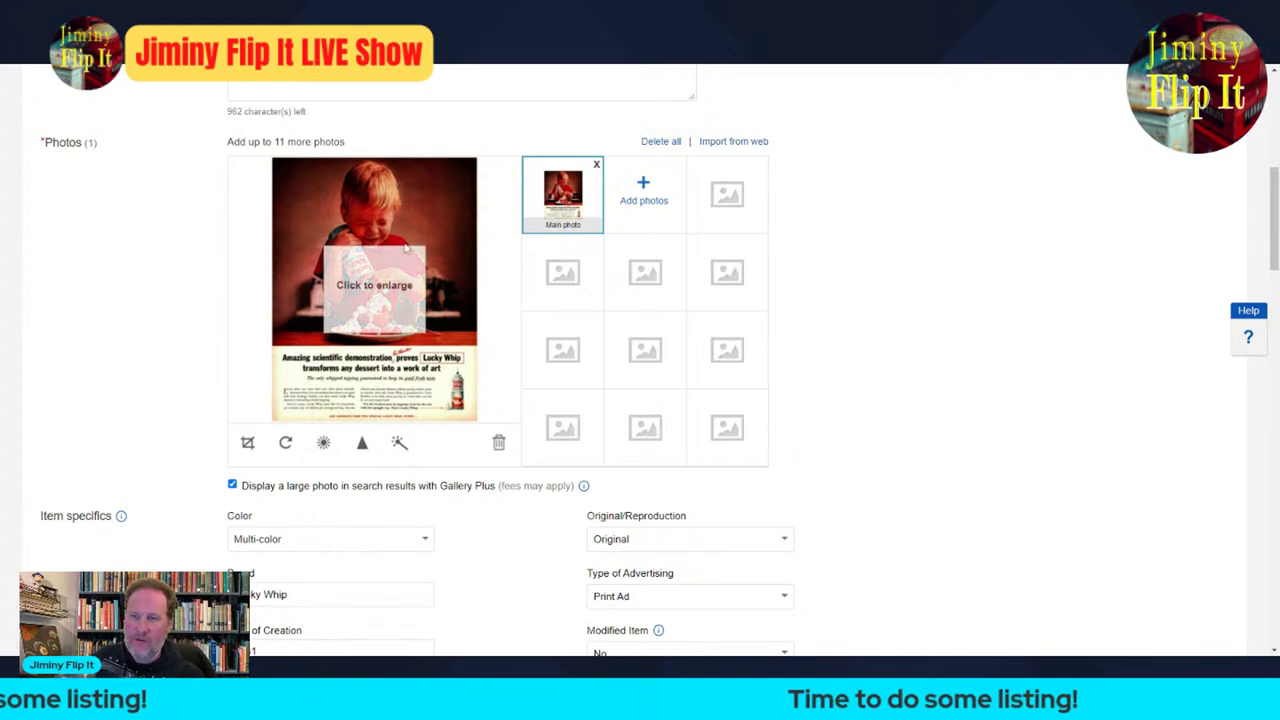
pyautogui.click(472, 300)
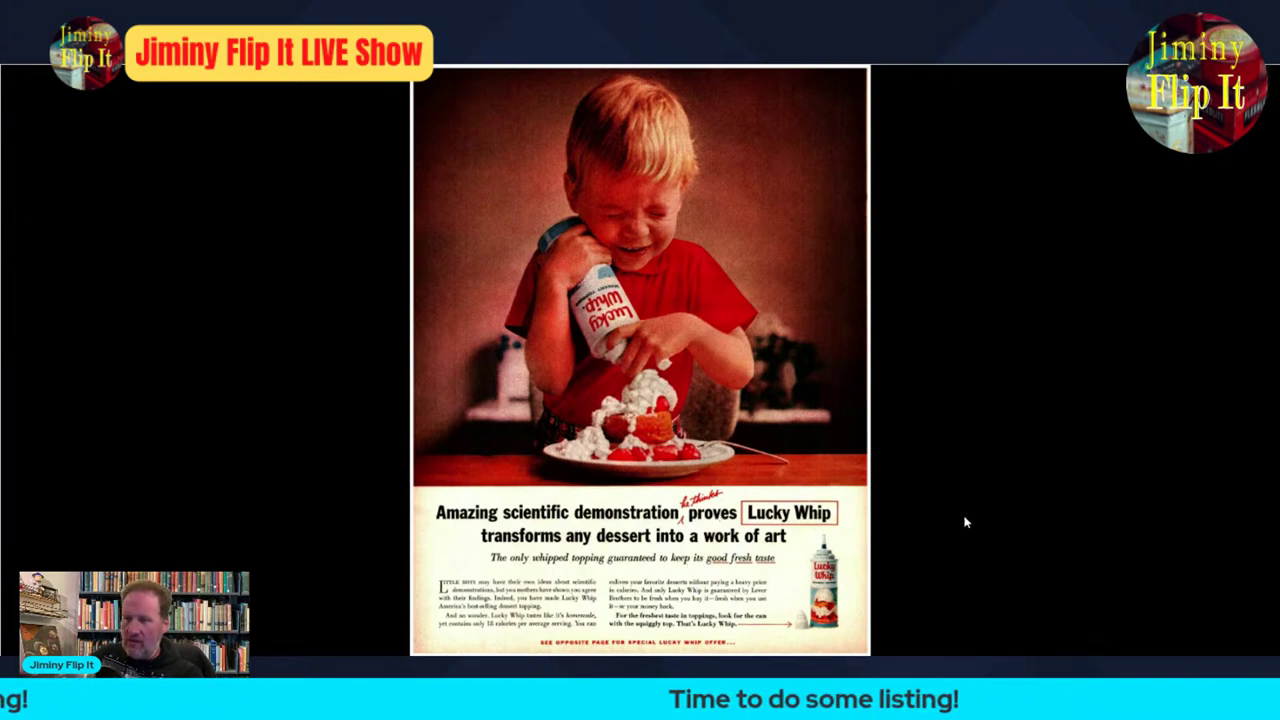
pyautogui.press('Escape')
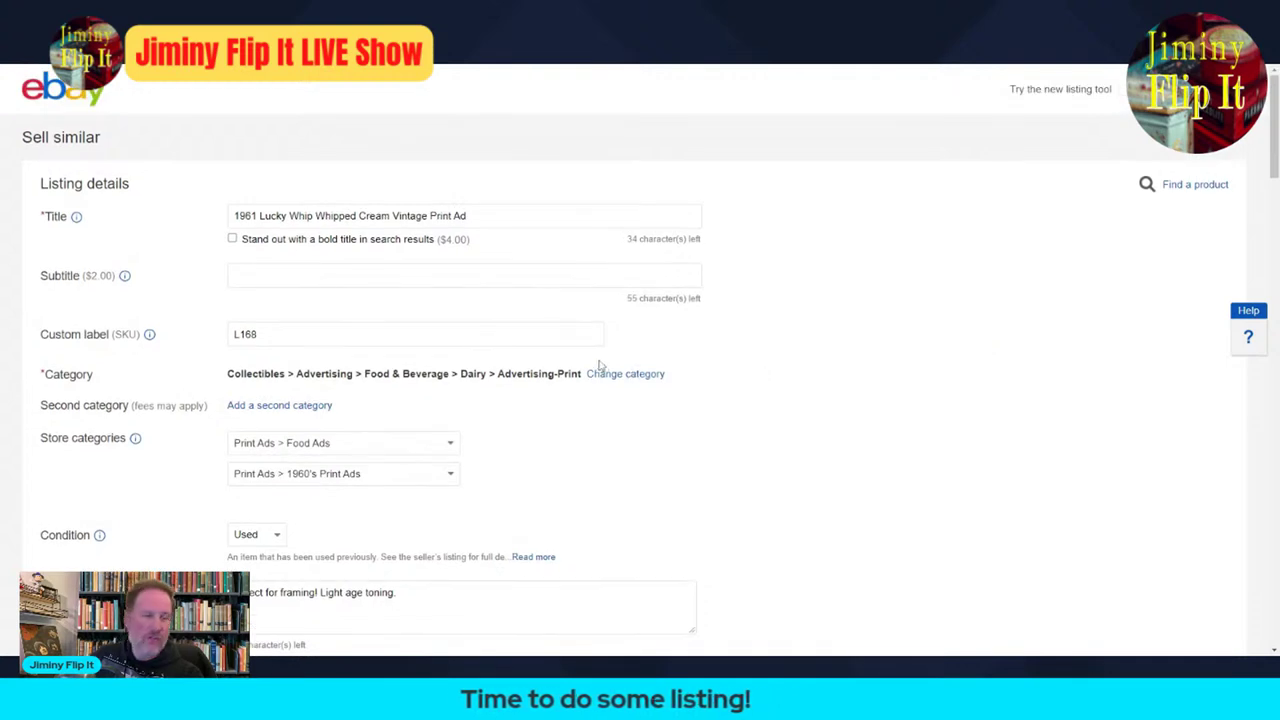
pyautogui.click(512, 216)
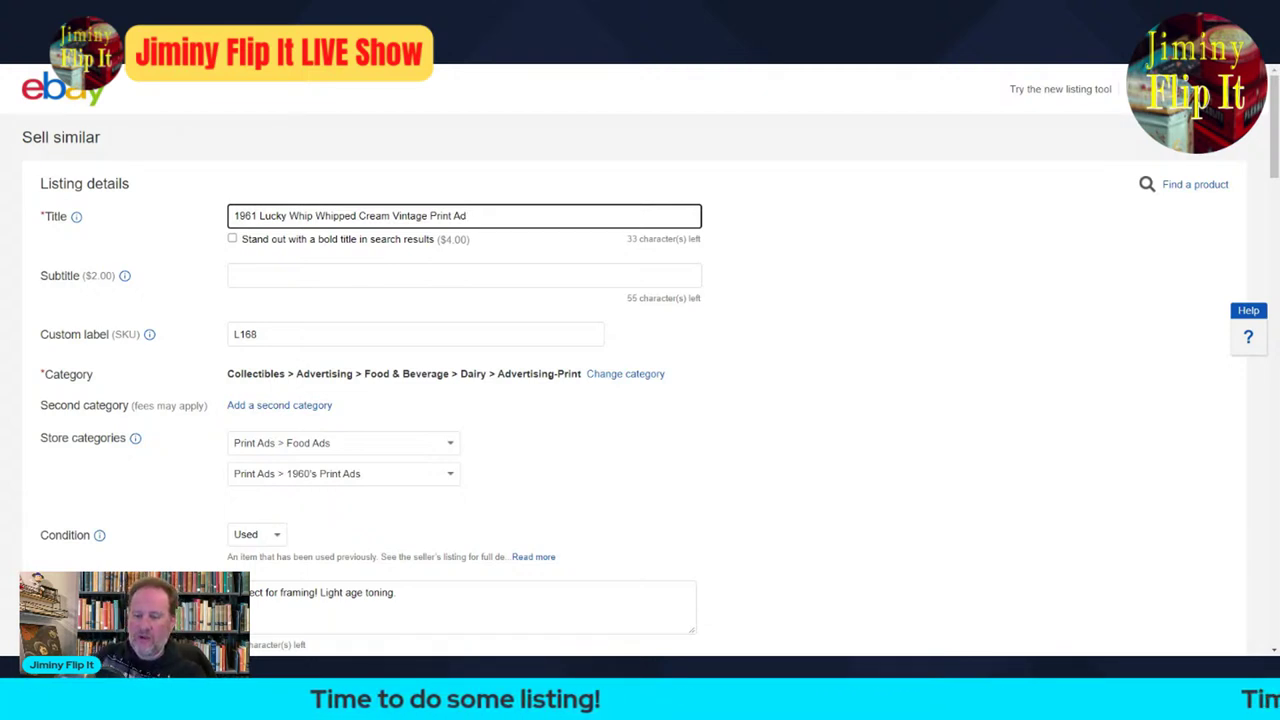
# Extend the title with 'Dessert', 'Strawberry Shortcake' and 'Boy', filling all 80 characters
pyautogui.write('Dessert')
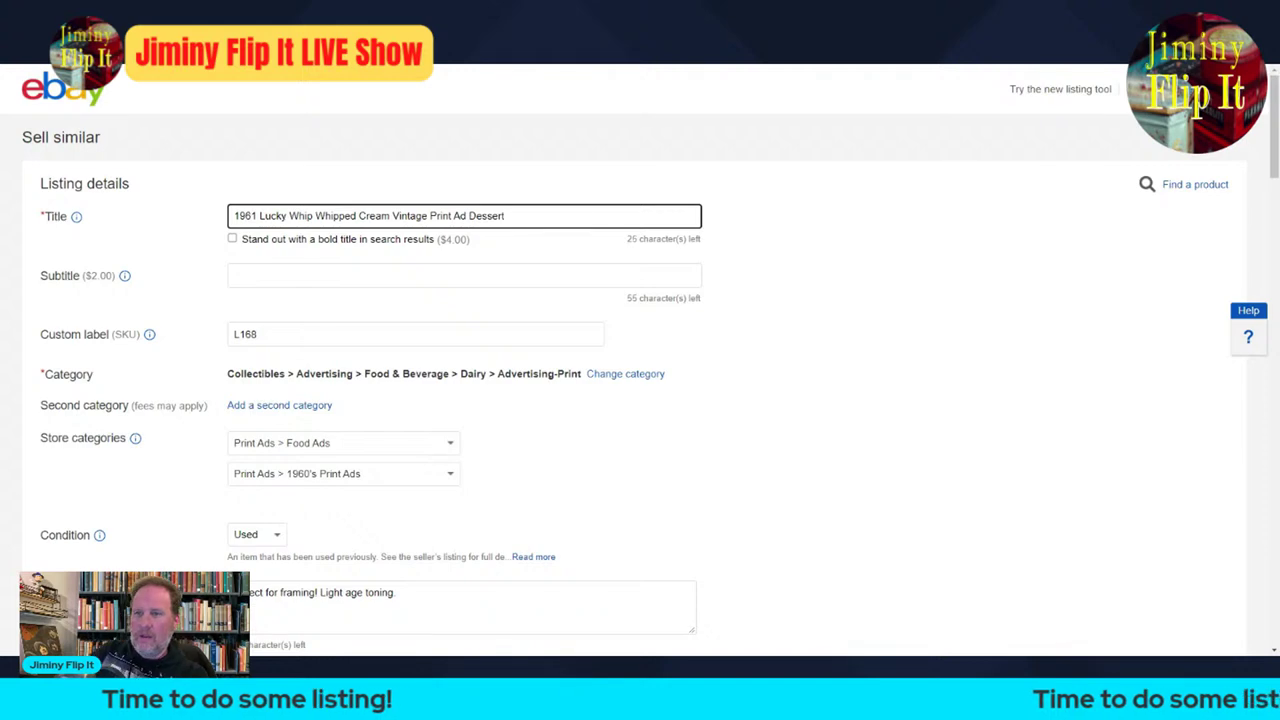
pyautogui.scroll(-5, 330, 356)
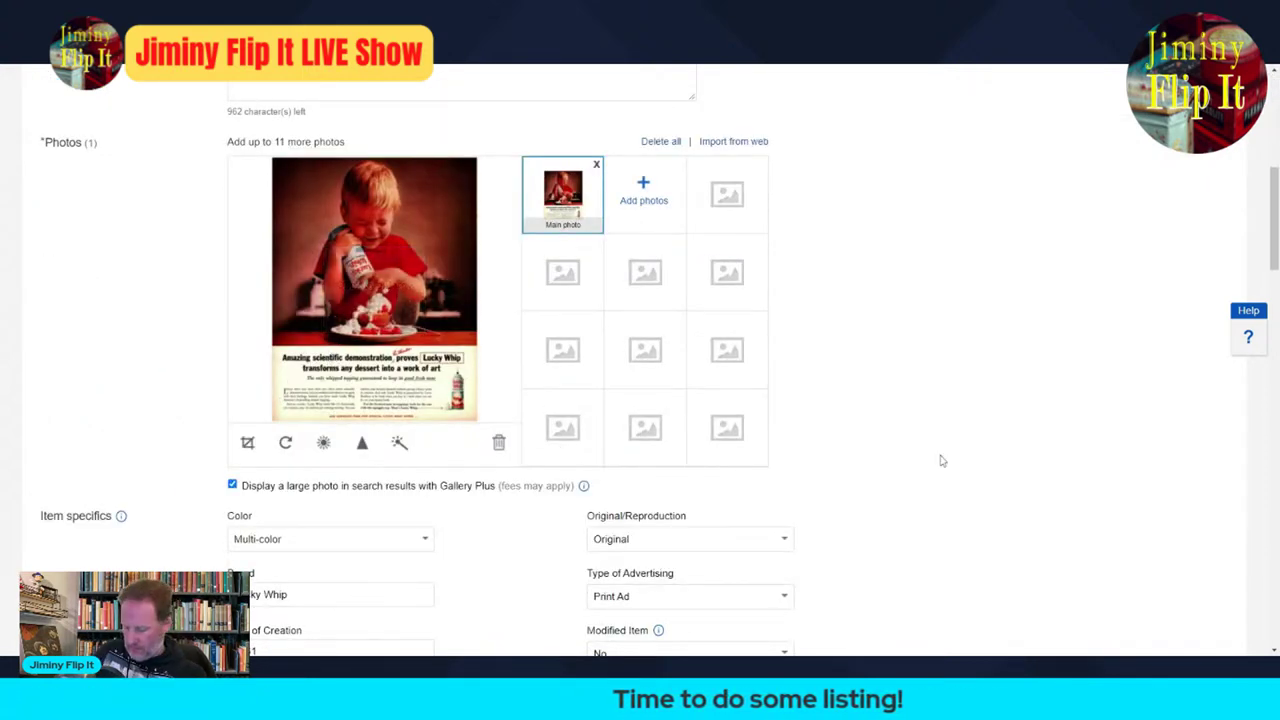
pyautogui.scroll(5, 940, 461)
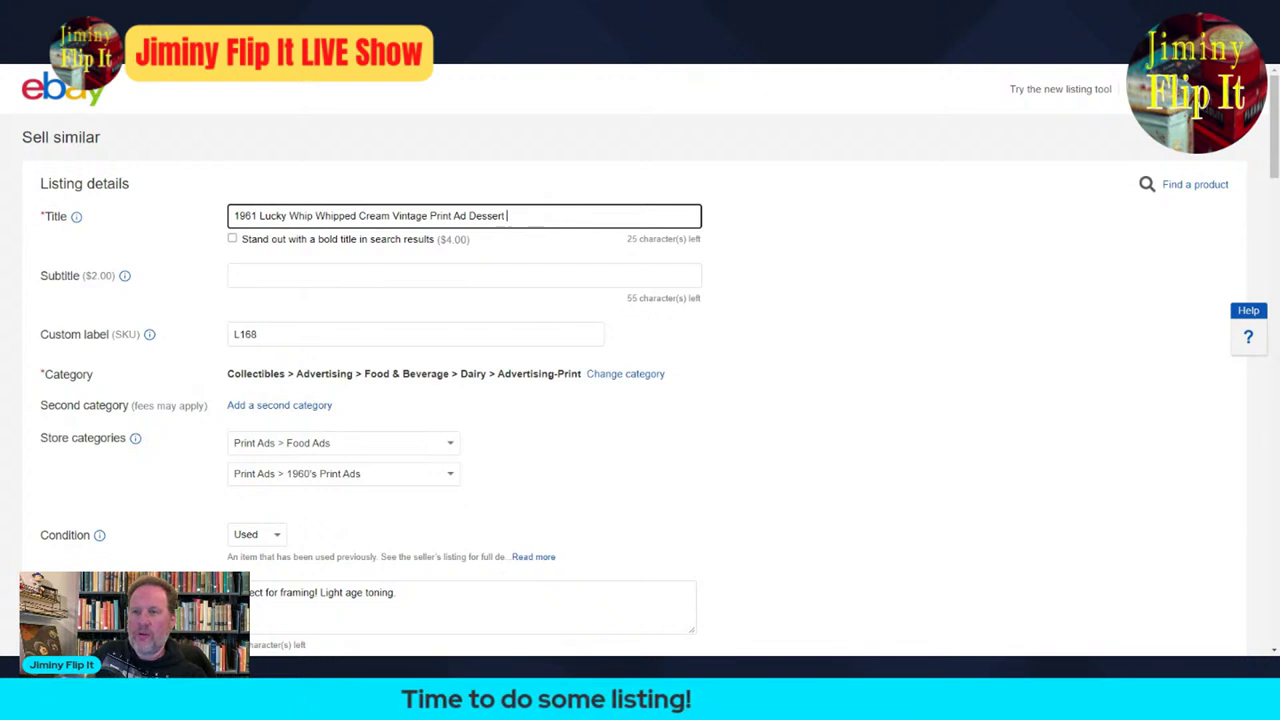
pyautogui.write('Strawbe')
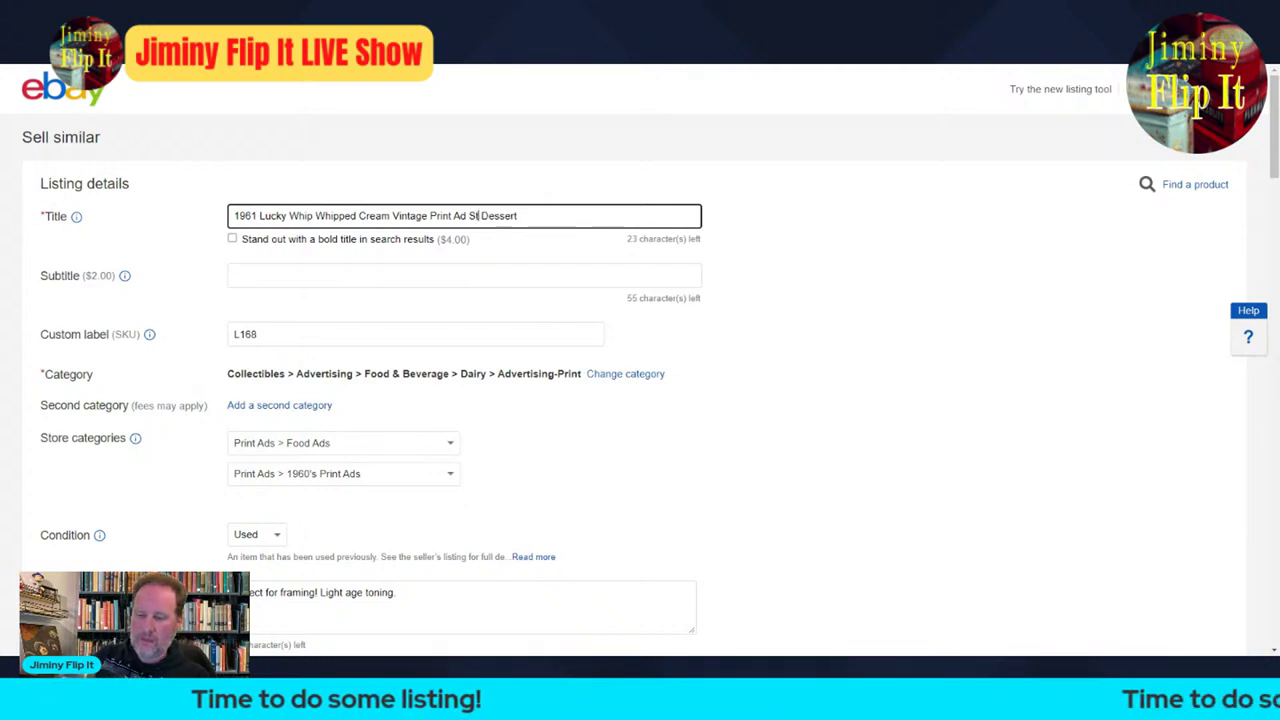
pyautogui.write('rry Shor')
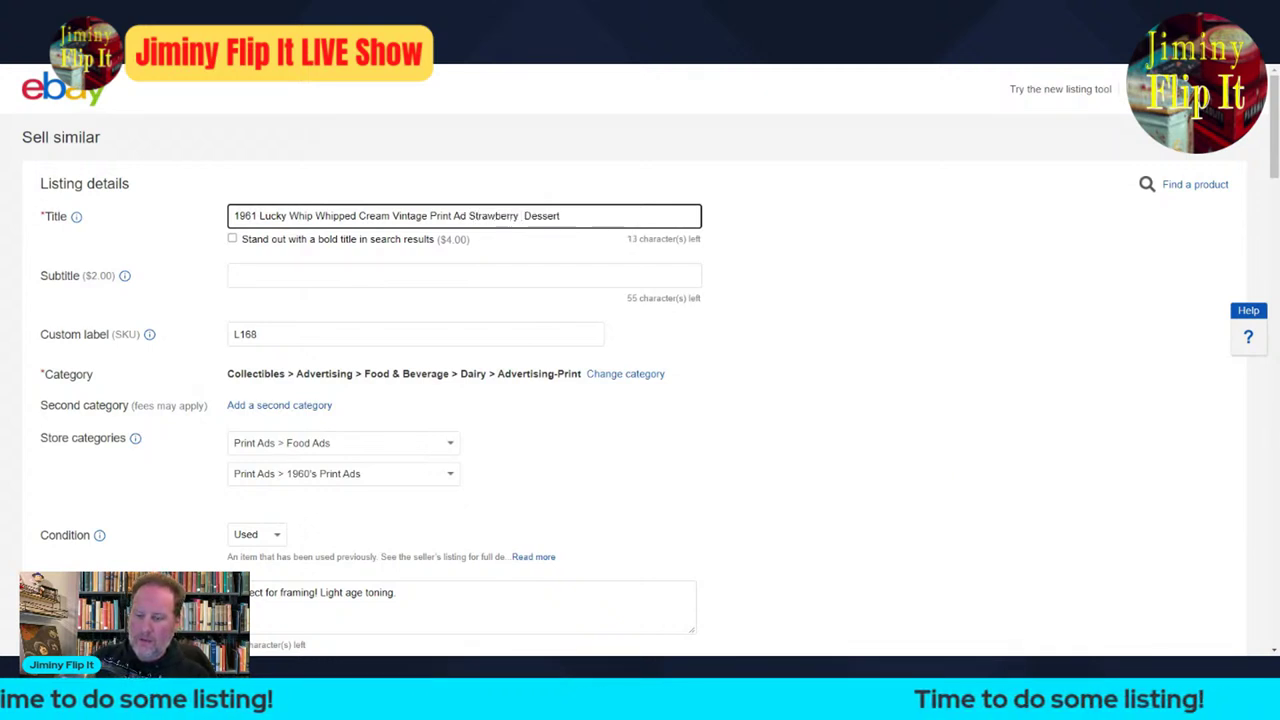
pyautogui.write('tcake')
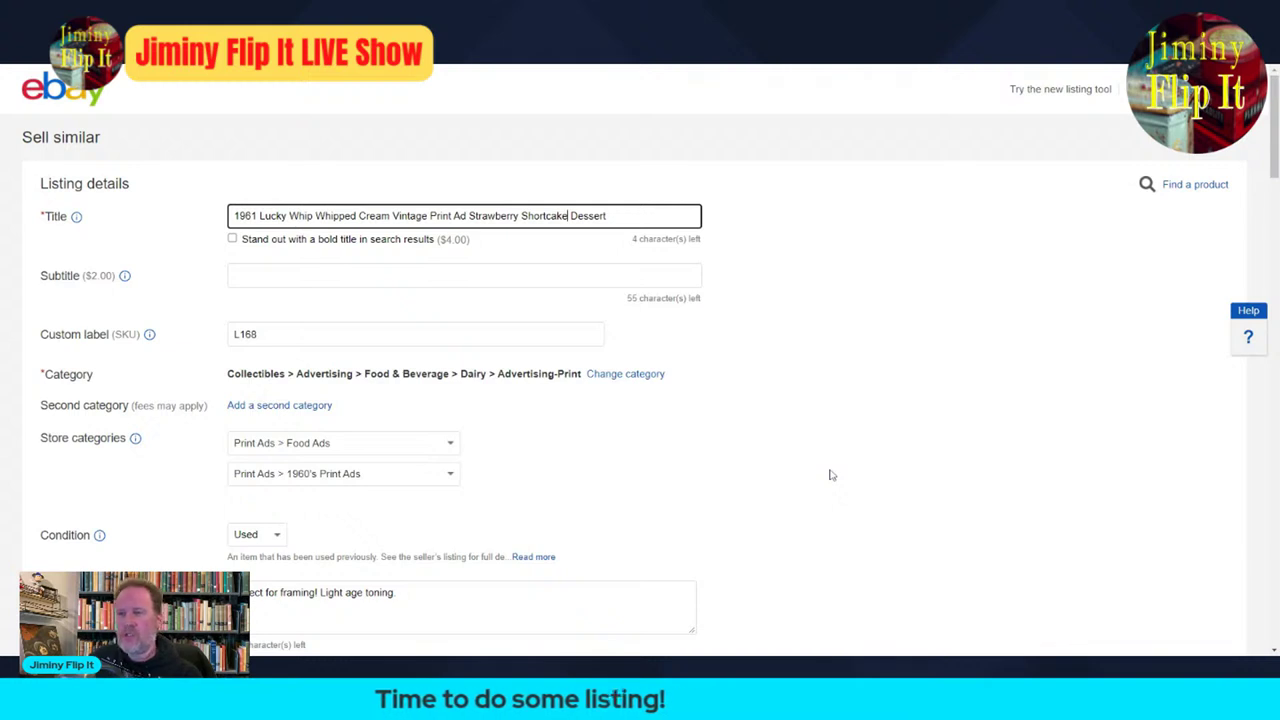
pyautogui.click(790, 486)
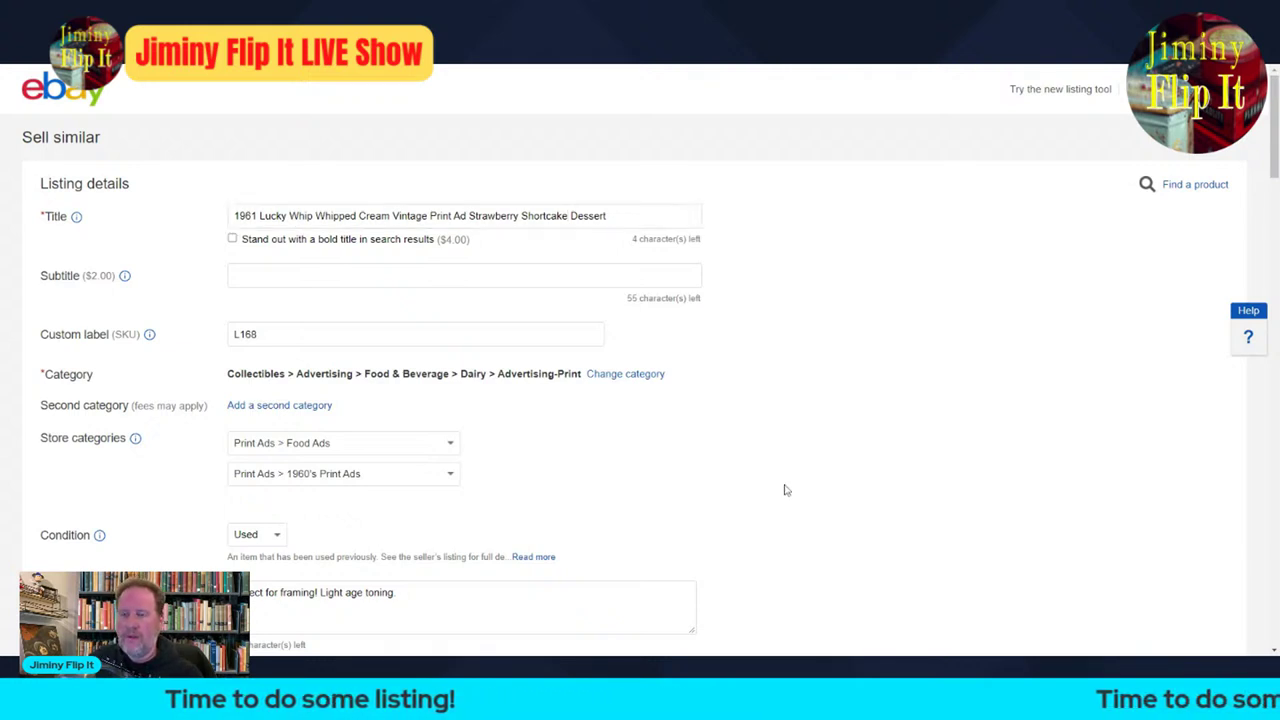
pyautogui.click(660, 216)
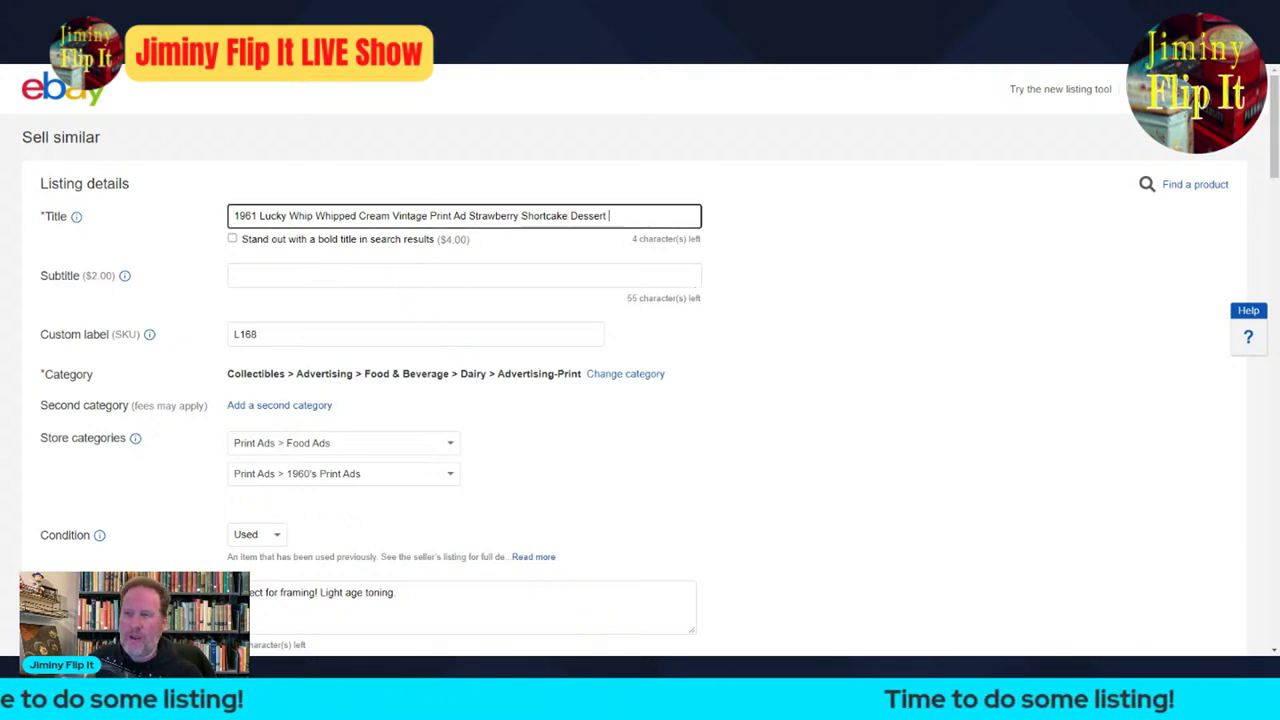
pyautogui.write('oy')
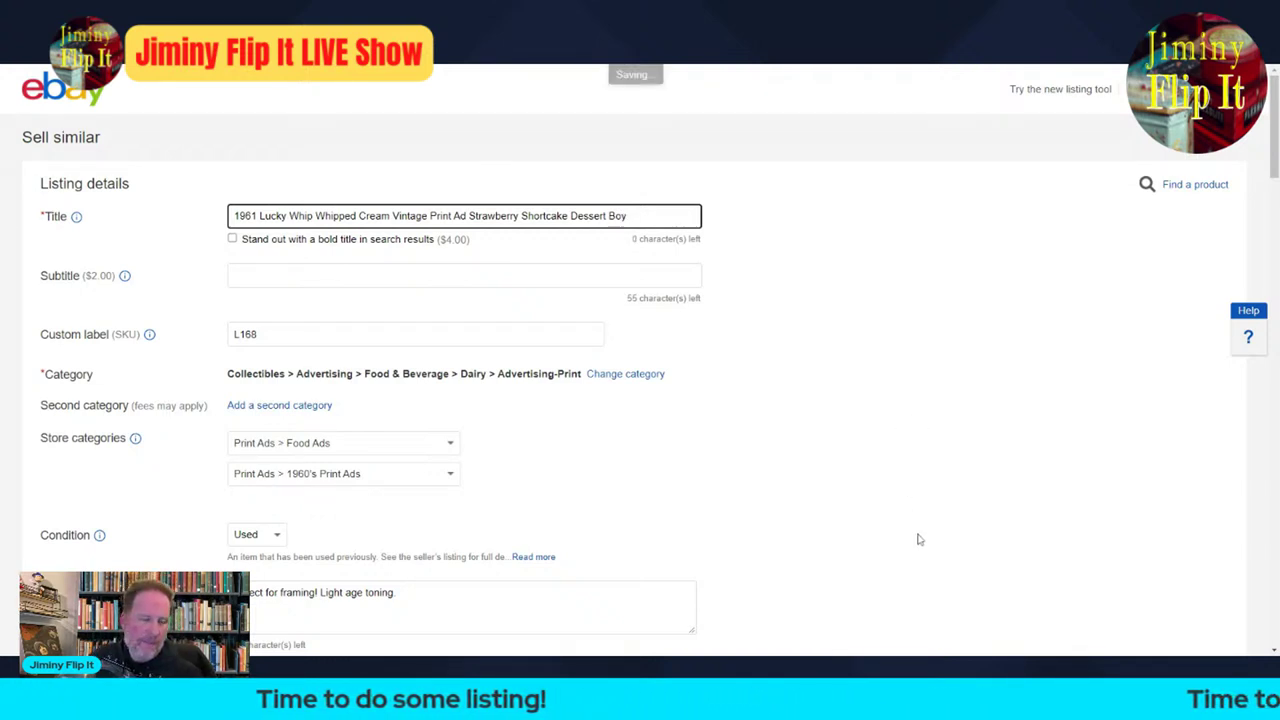
# Enlarge the main Lucky Whip photo in the Photos section
pyautogui.scroll(-3, 918, 540)
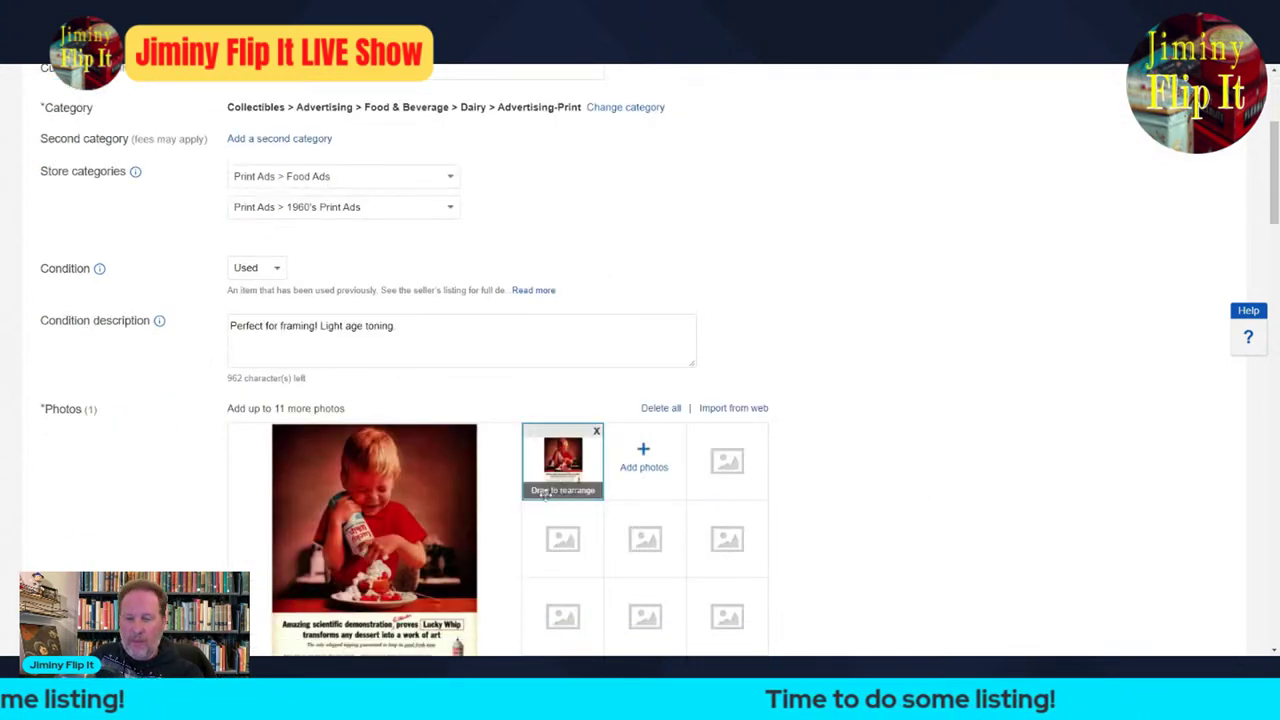
pyautogui.scroll(-3, 560, 460)
pyautogui.click(395, 305)
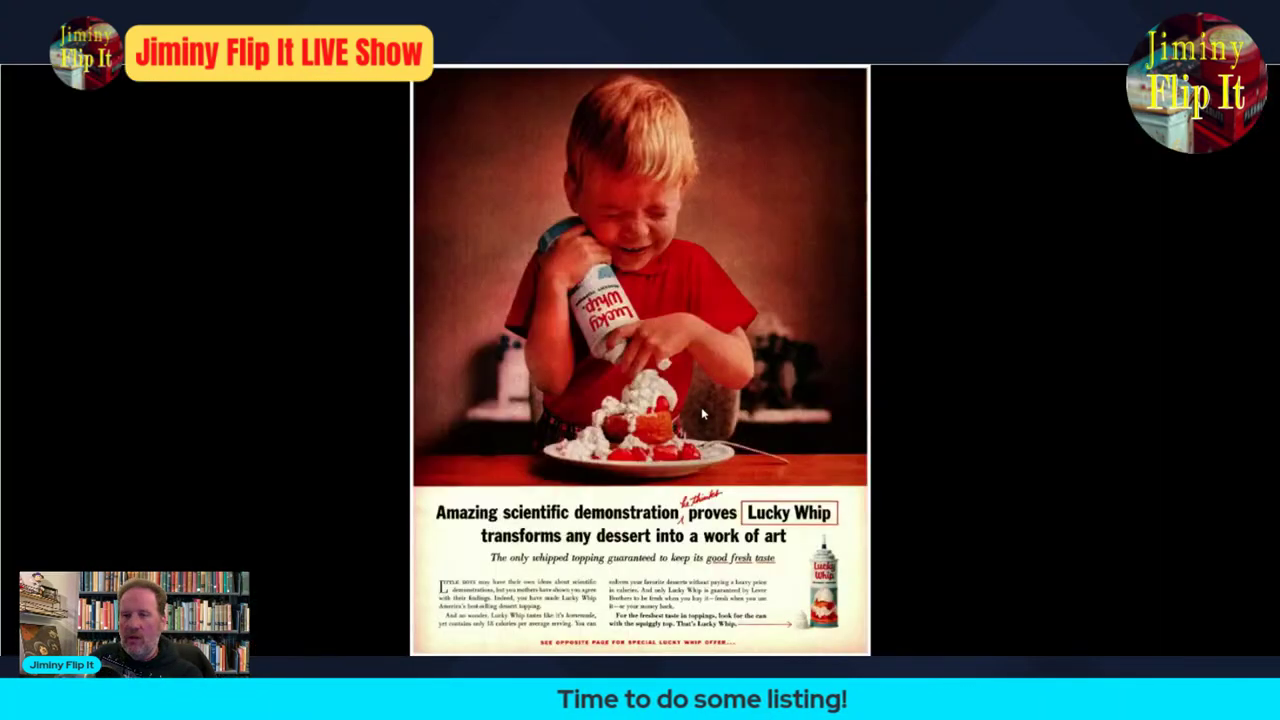
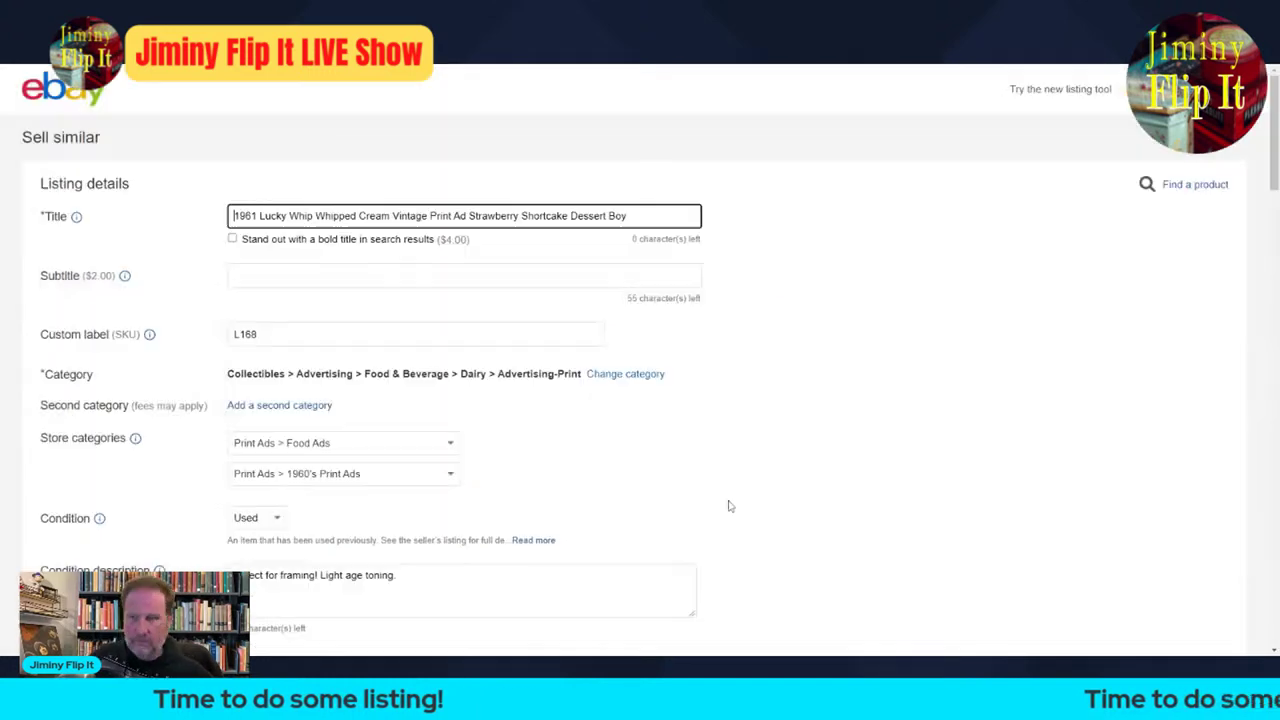
# Start a similar listing and strip 'Strawberry Shortcake Dessert Boy' and 'Lucky Whip Whipped Cream' from the title
pyautogui.click(757, 532)
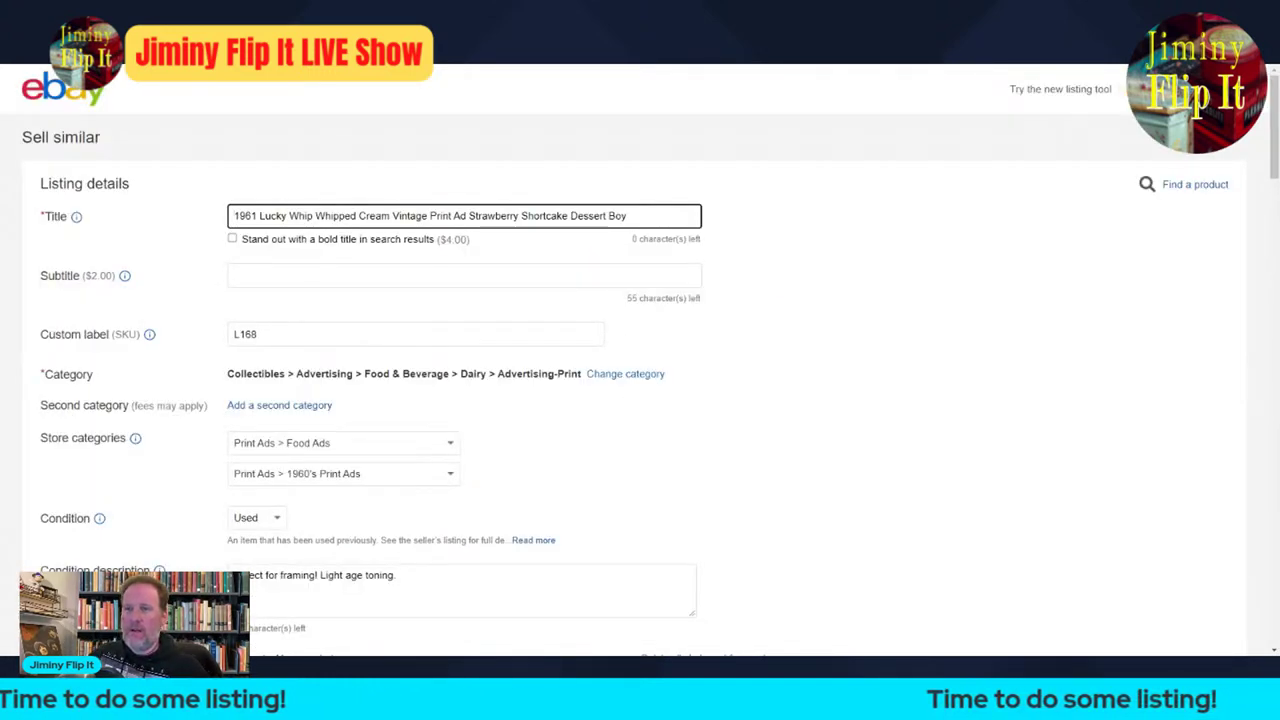
pyautogui.doubleClick(493, 216)
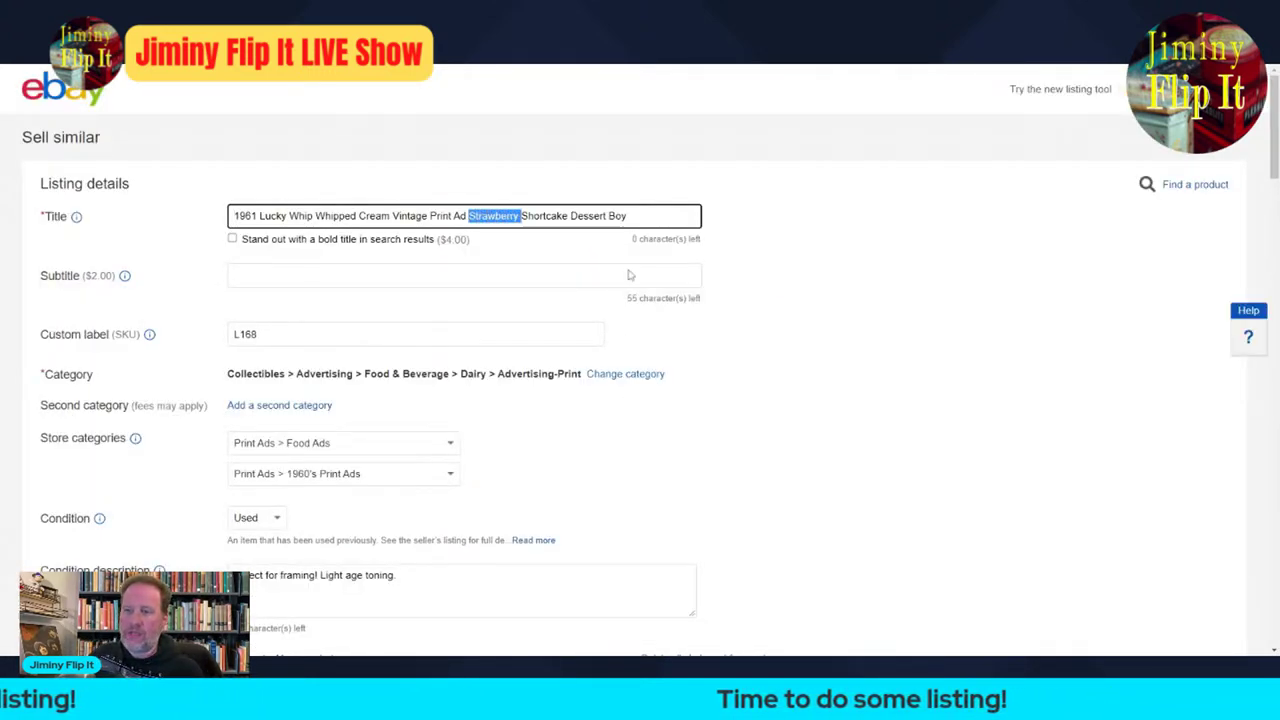
pyautogui.click(785, 318)
pyautogui.click(629, 216)
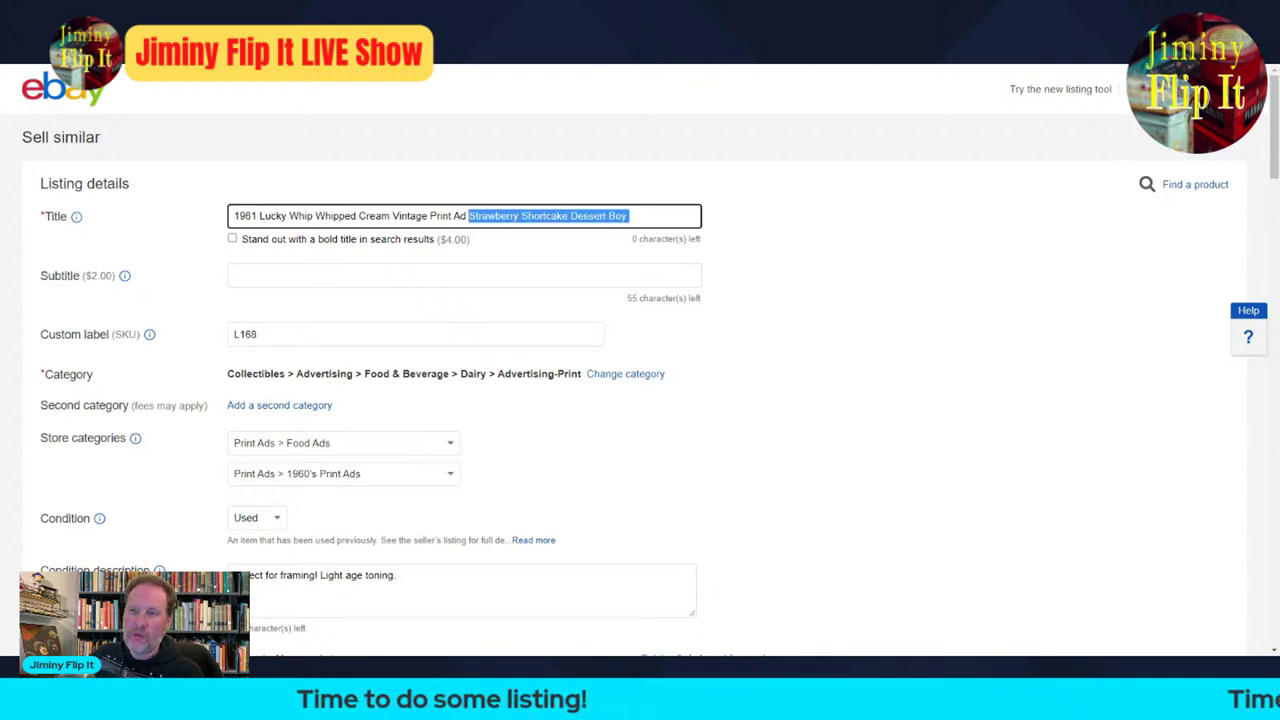
pyautogui.press('BackSpace')
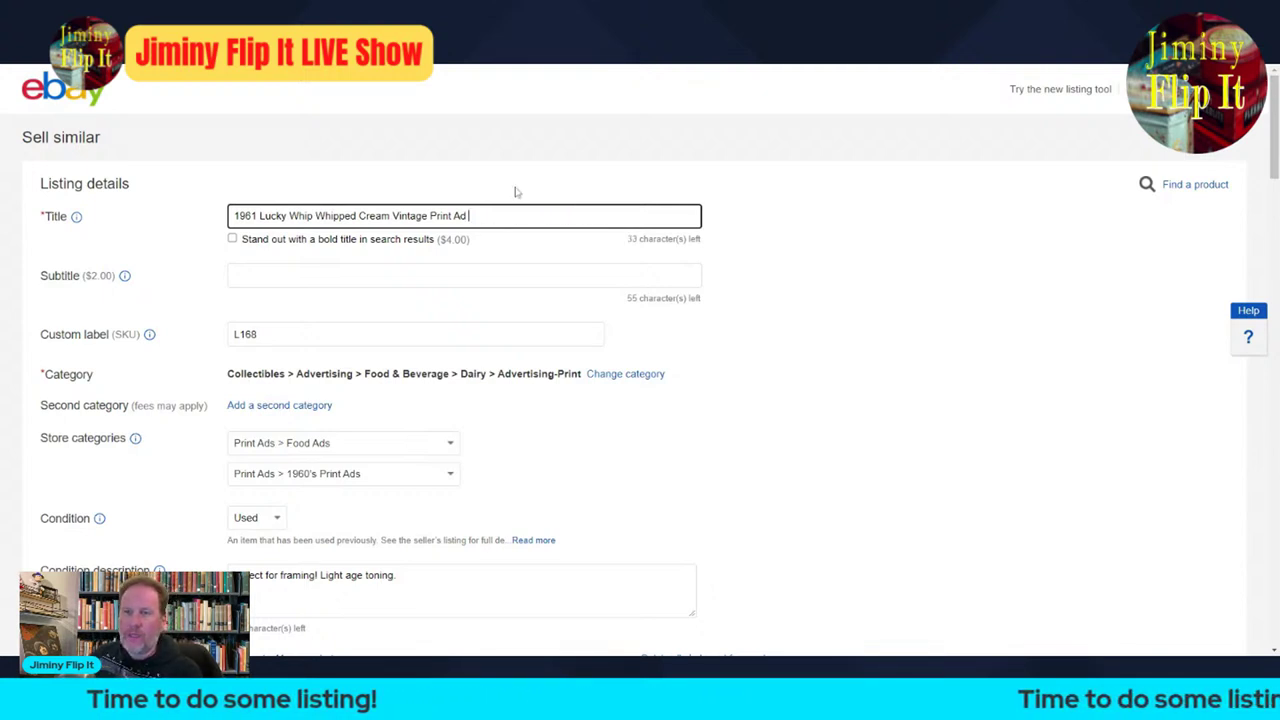
pyautogui.moveTo(390, 216); pyautogui.dragTo(272, 216)
pyautogui.press('BackSpace')
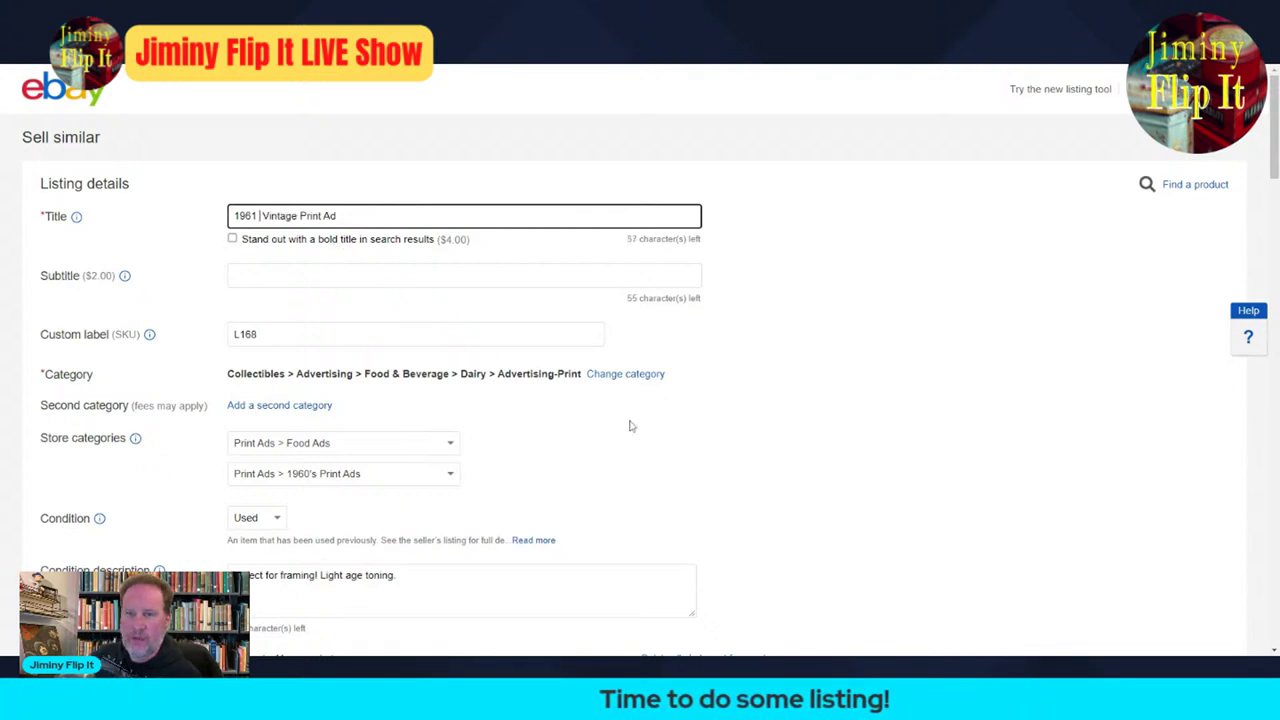
# Remove the previous item's photo from the listing
pyautogui.scroll(-3, 631, 423)
pyautogui.click(595, 416)
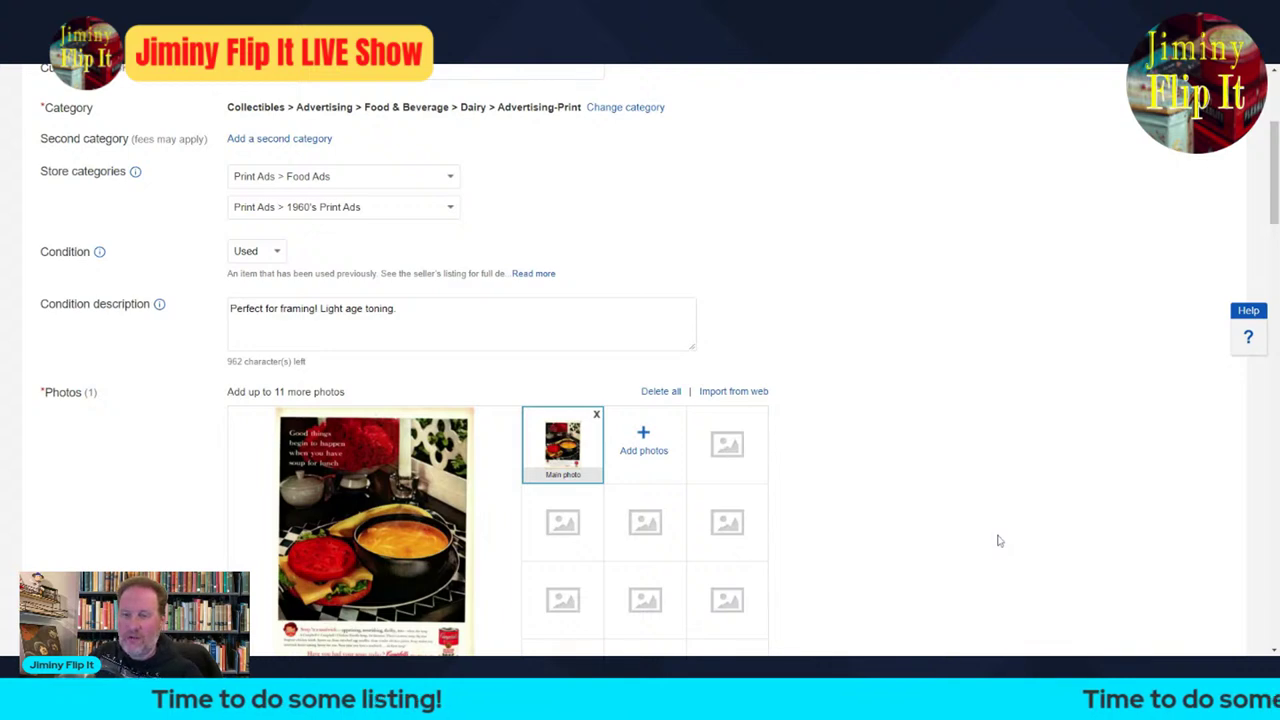
pyautogui.scroll(-2, 990, 537)
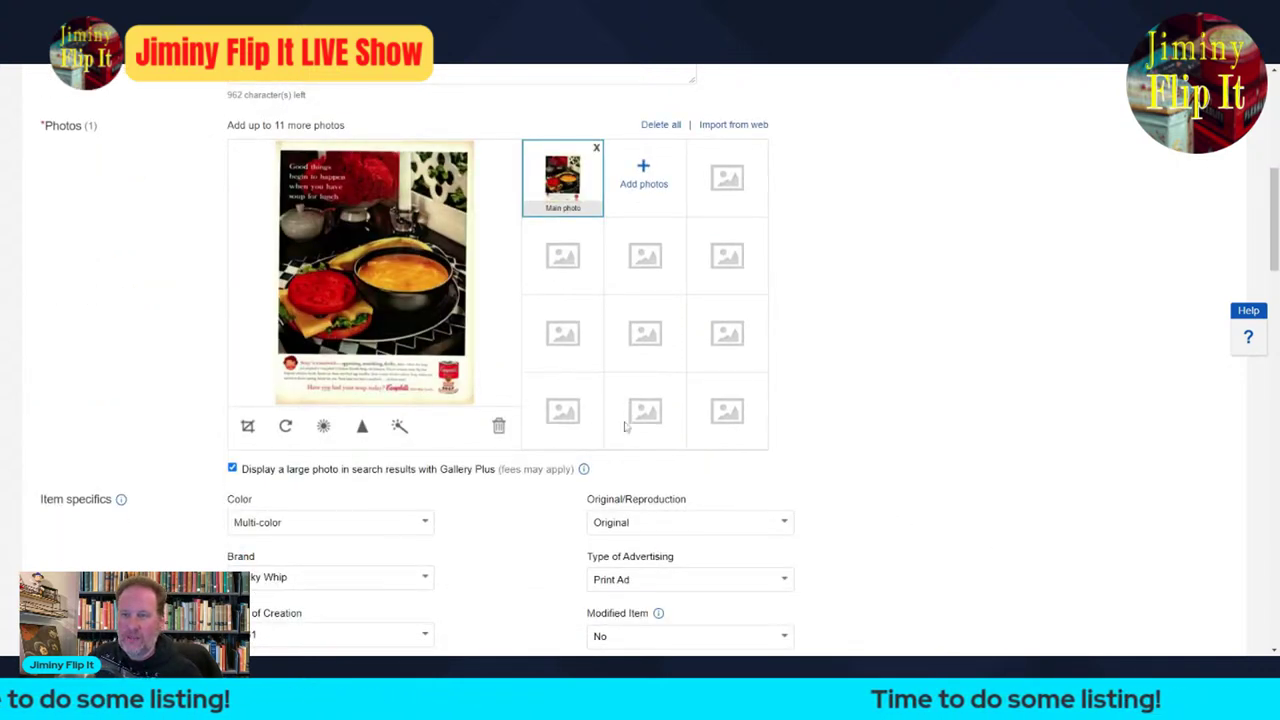
pyautogui.scroll(5, 986, 429)
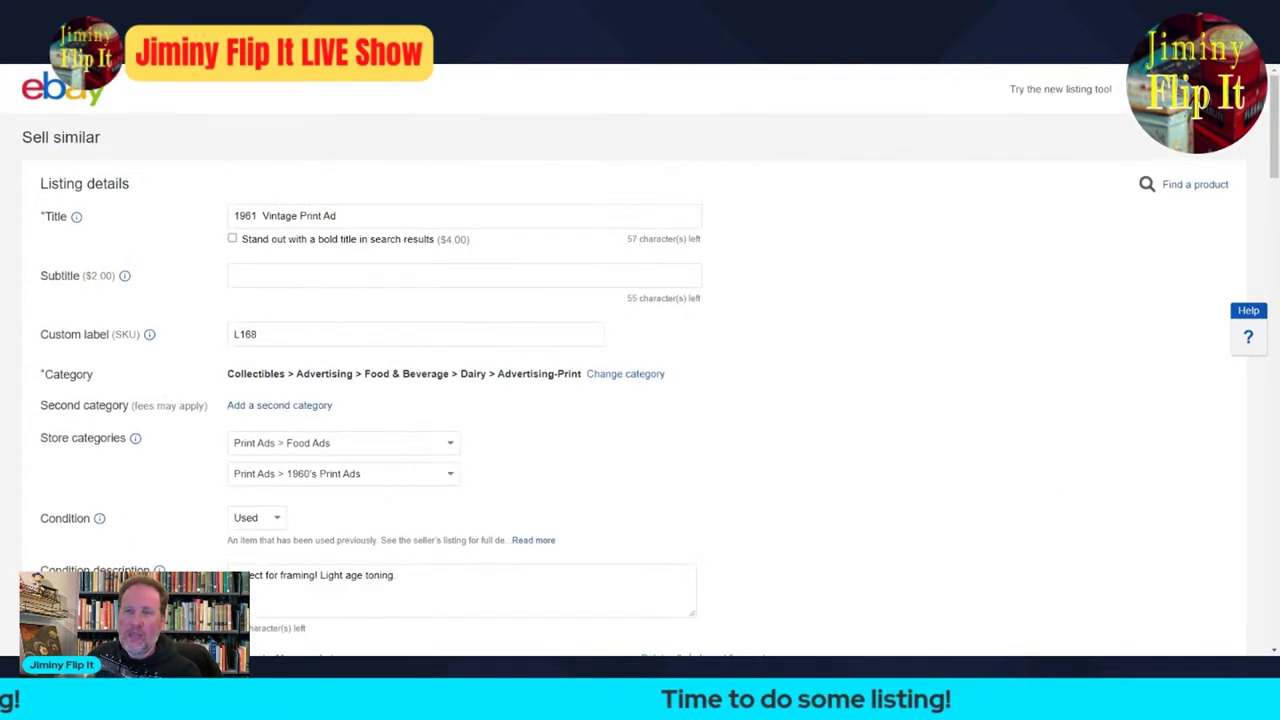
# Insert 'Campbell's Soup' after 1961 in the title and show the suggested categories
pyautogui.click(259, 216)
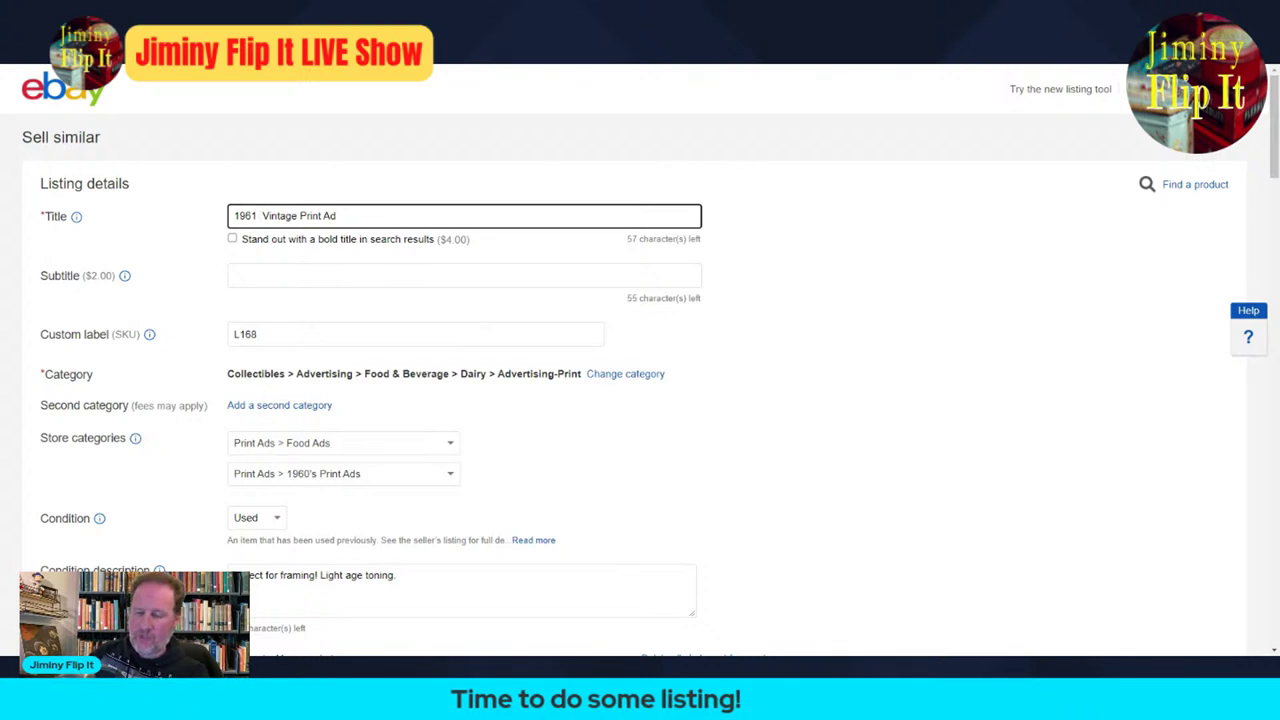
pyautogui.write('Camp')
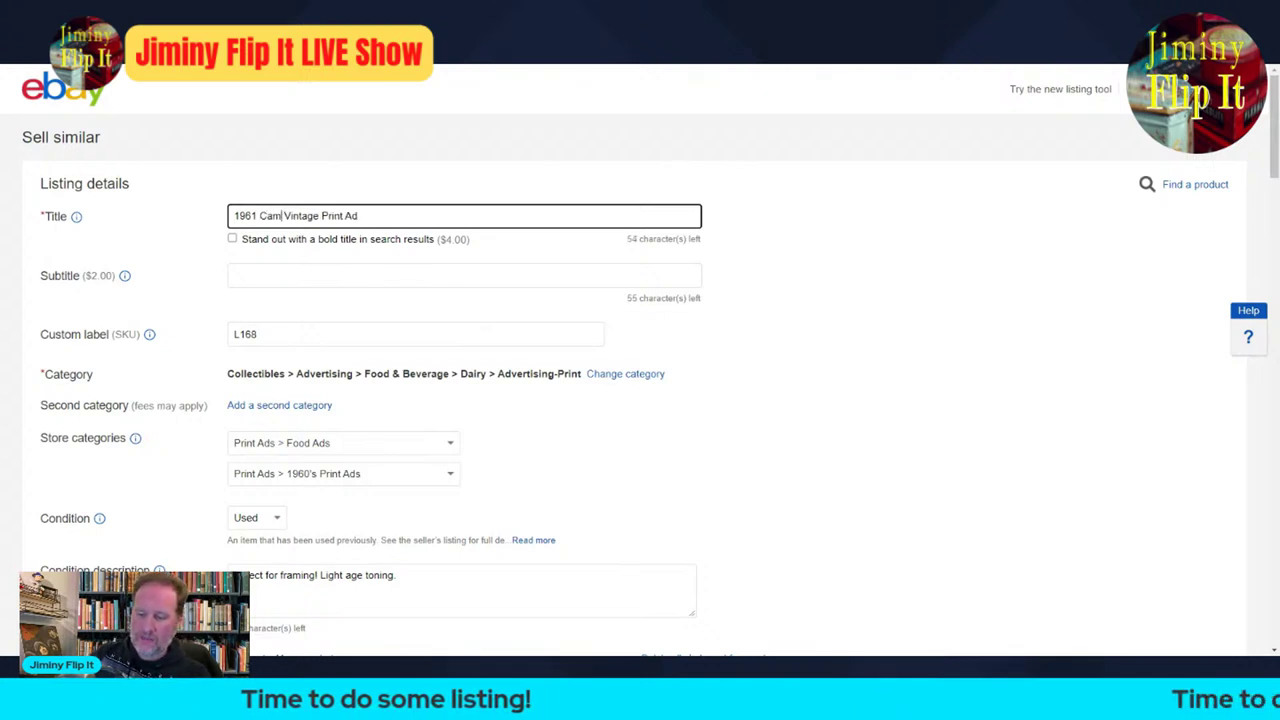
pyautogui.write('bell')
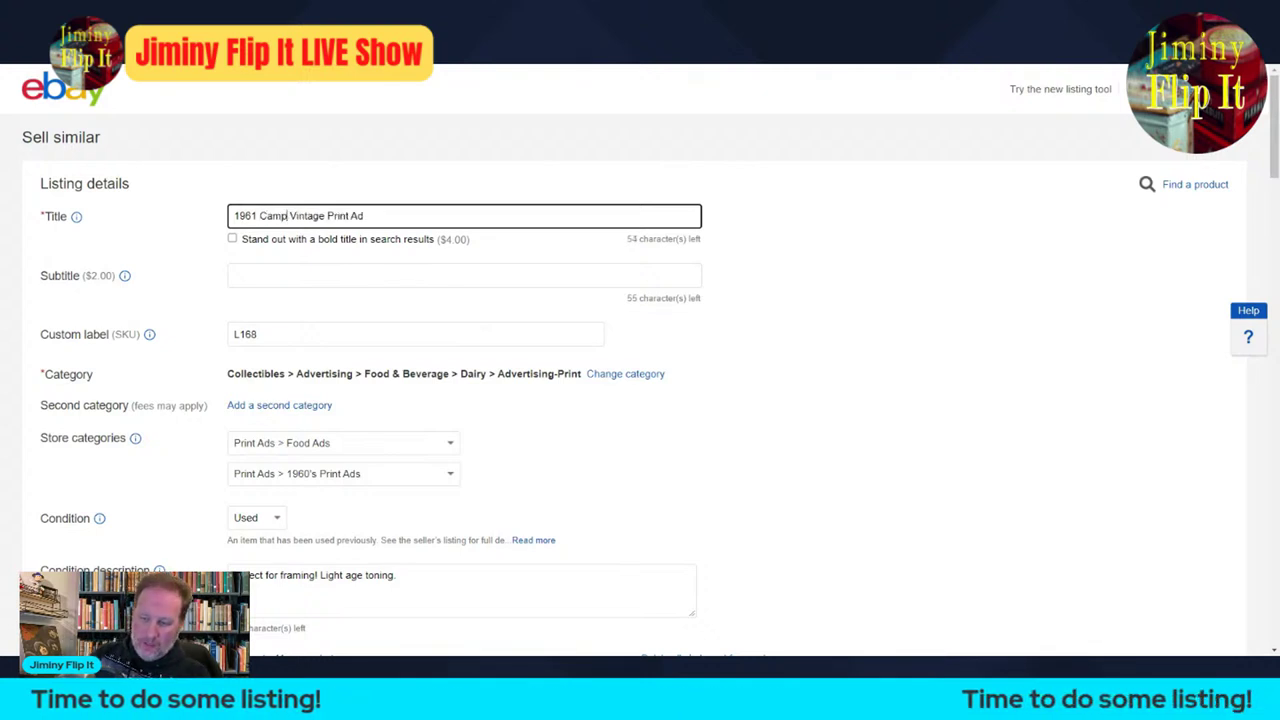
pyautogui.write("'s Soup")
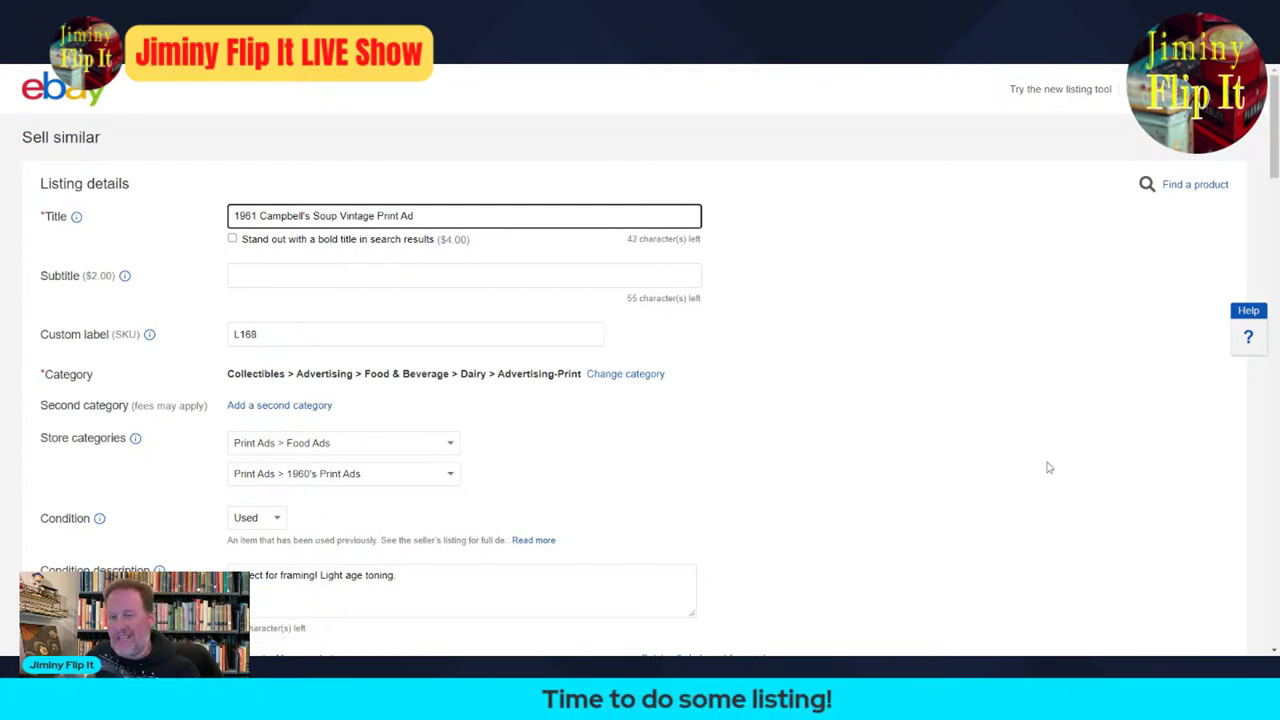
pyautogui.click(645, 374)
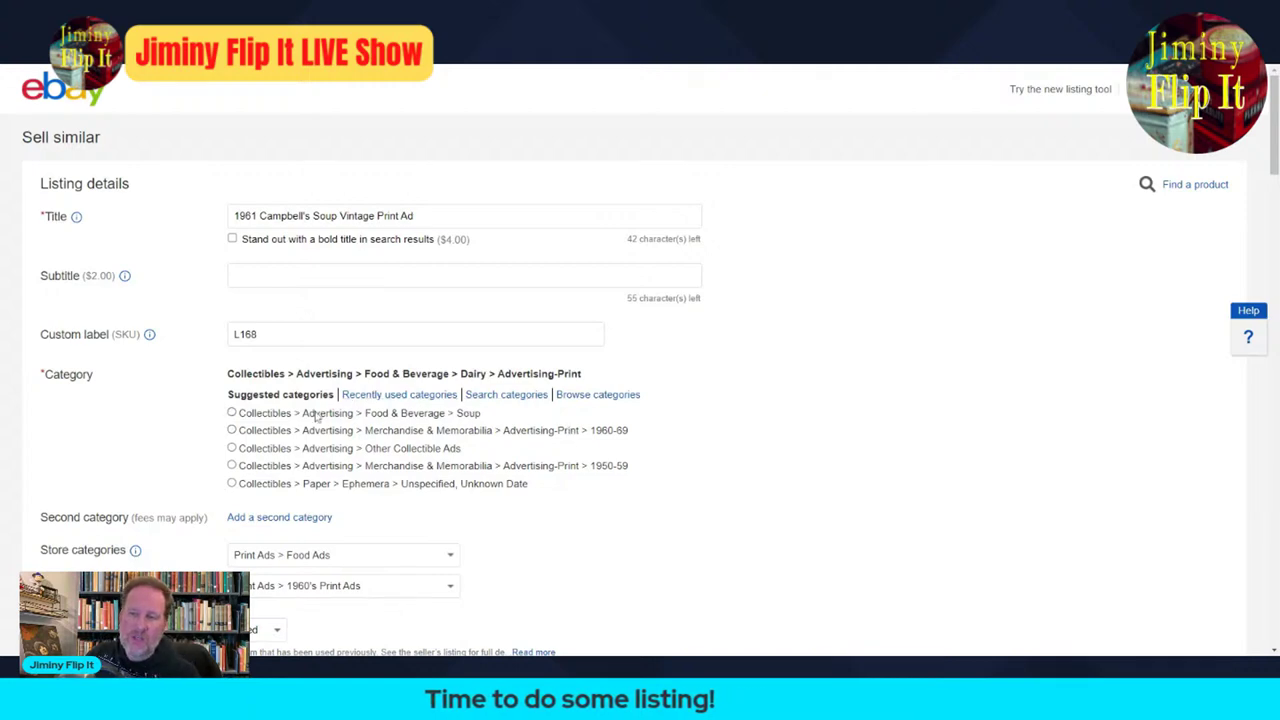
pyautogui.click(268, 413)
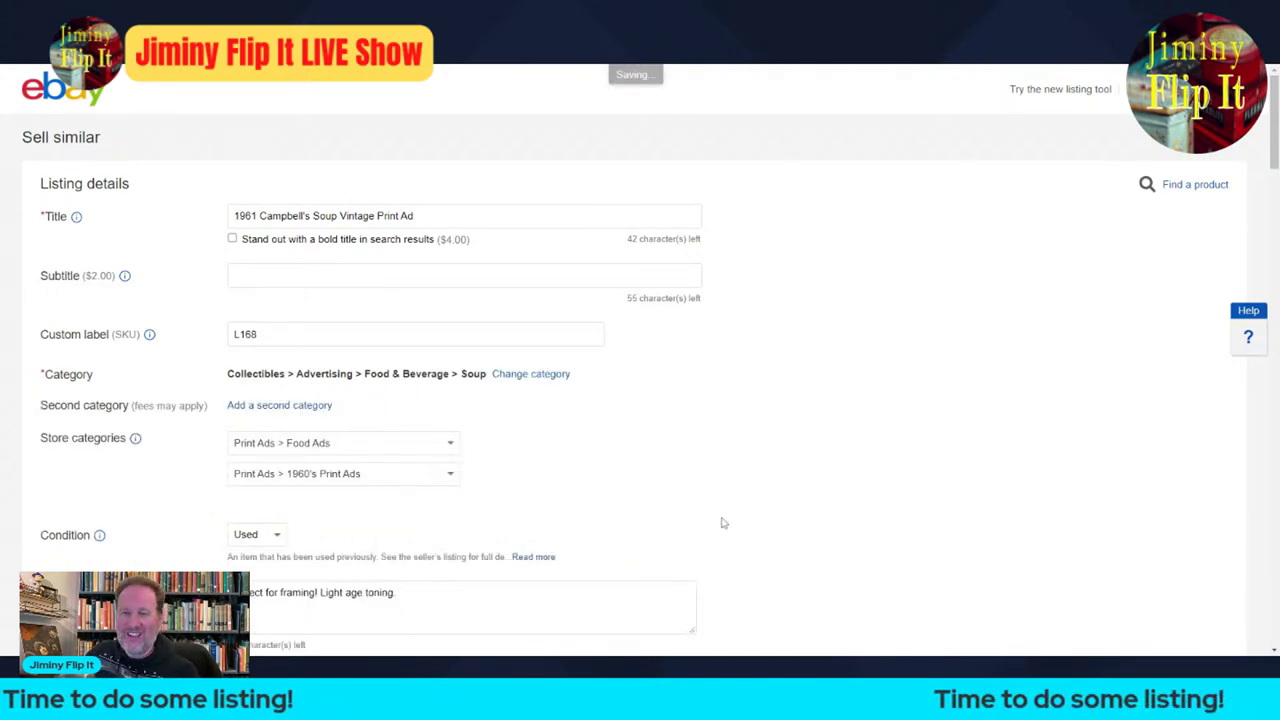
pyautogui.scroll(-1, 723, 520)
pyautogui.scroll(-7, 723, 520)
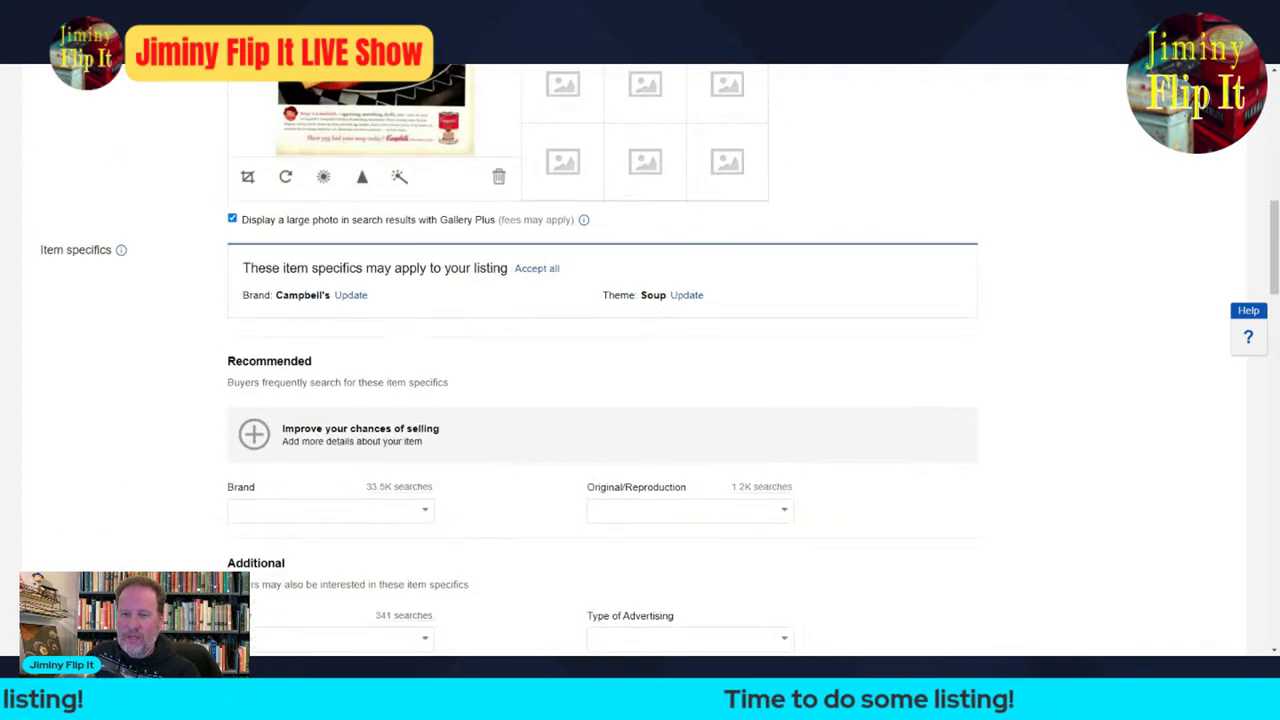
pyautogui.click(365, 297)
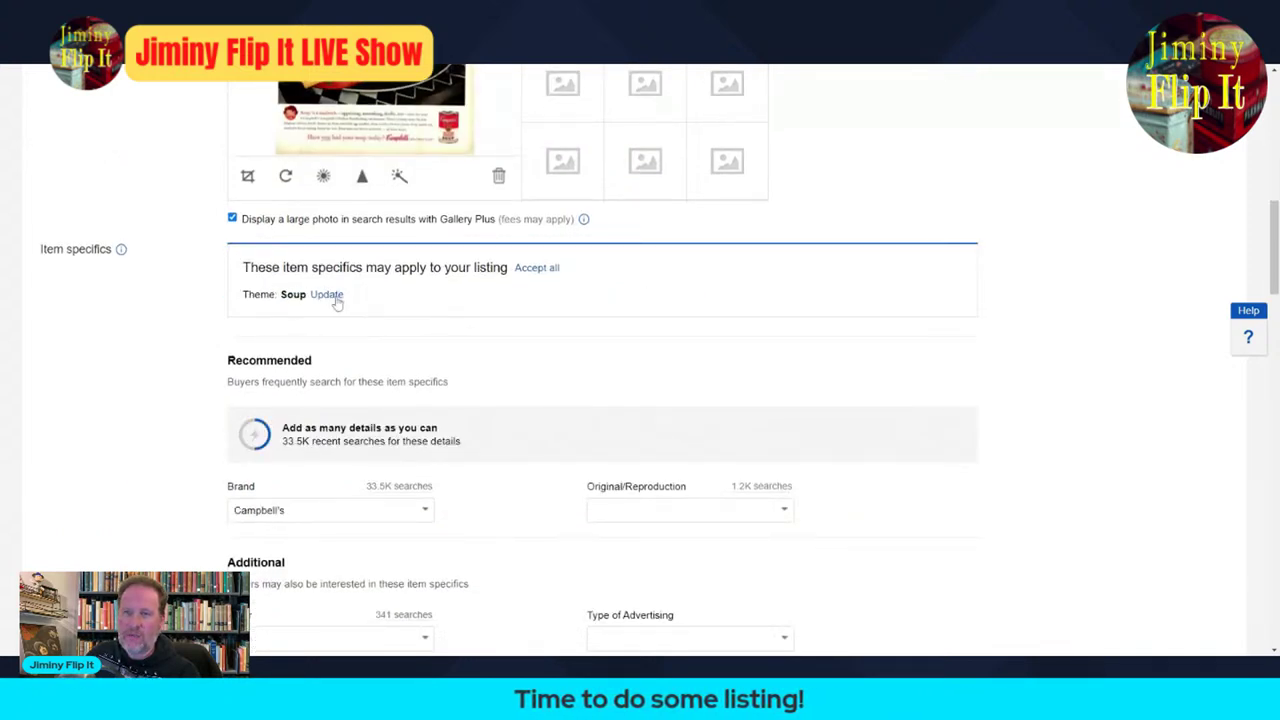
pyautogui.click(335, 296)
pyautogui.click(789, 450)
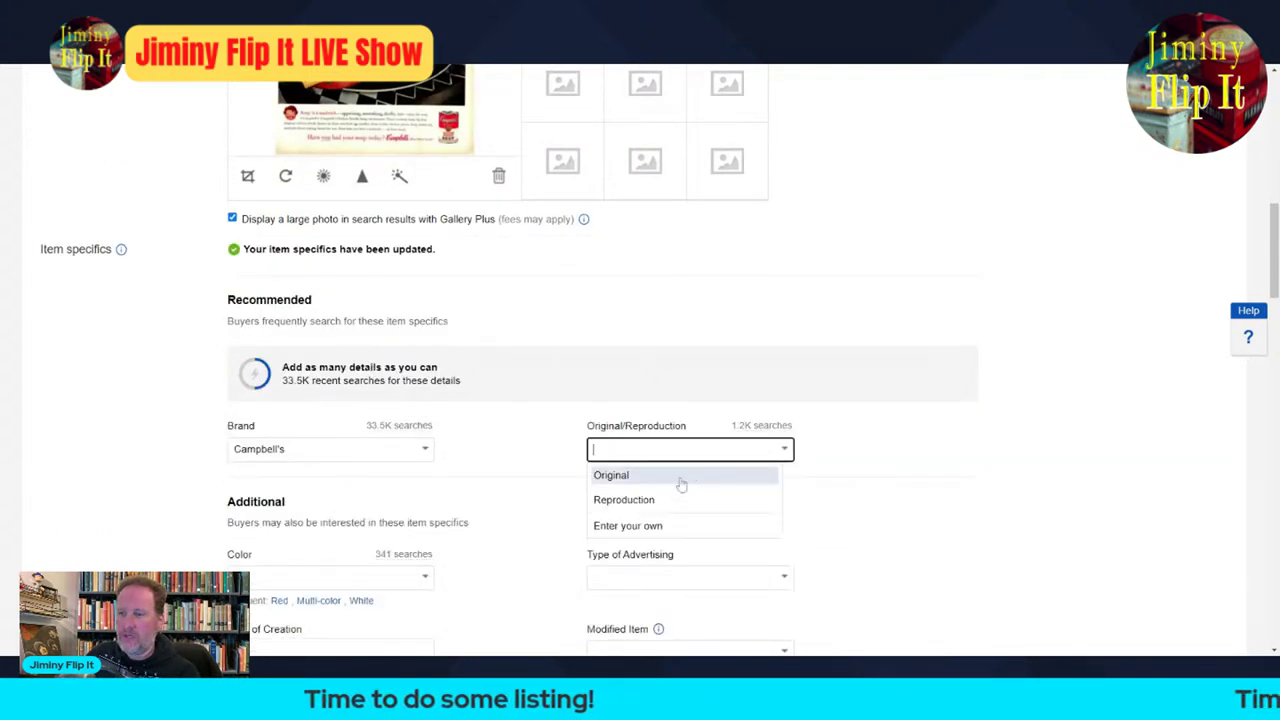
pyautogui.click(680, 476)
pyautogui.scroll(-3, 451, 463)
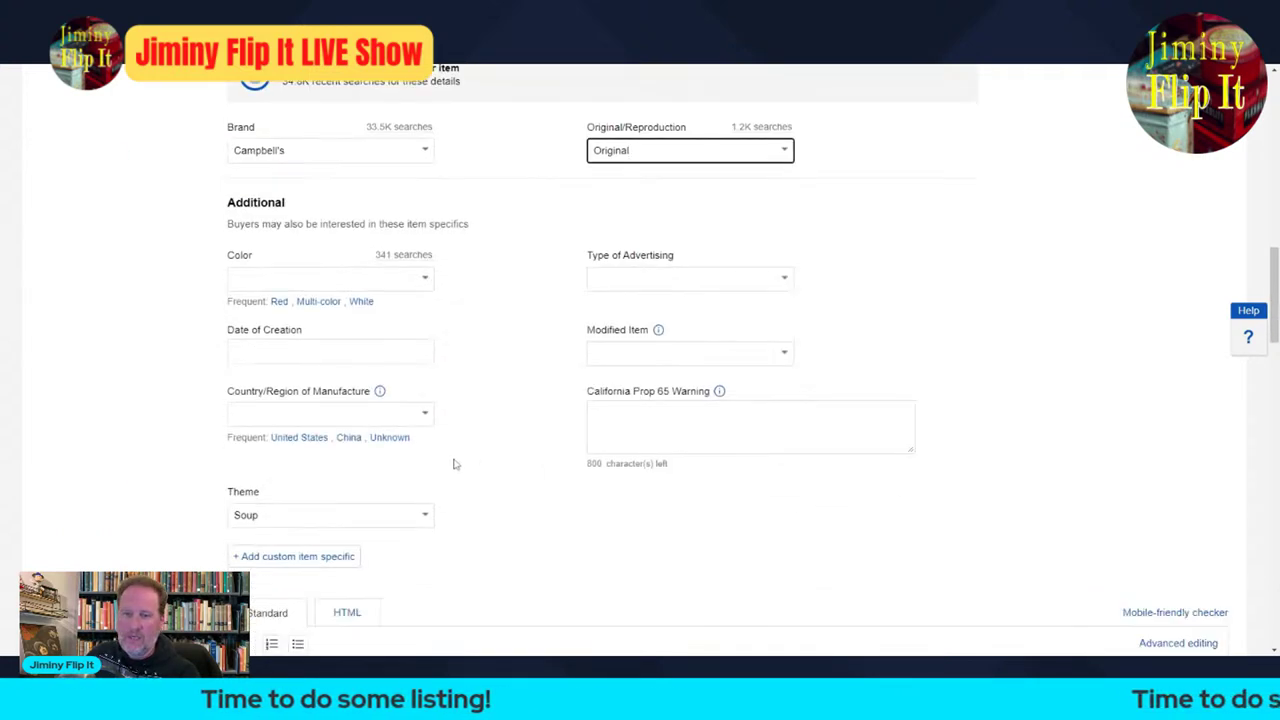
pyautogui.click(318, 301)
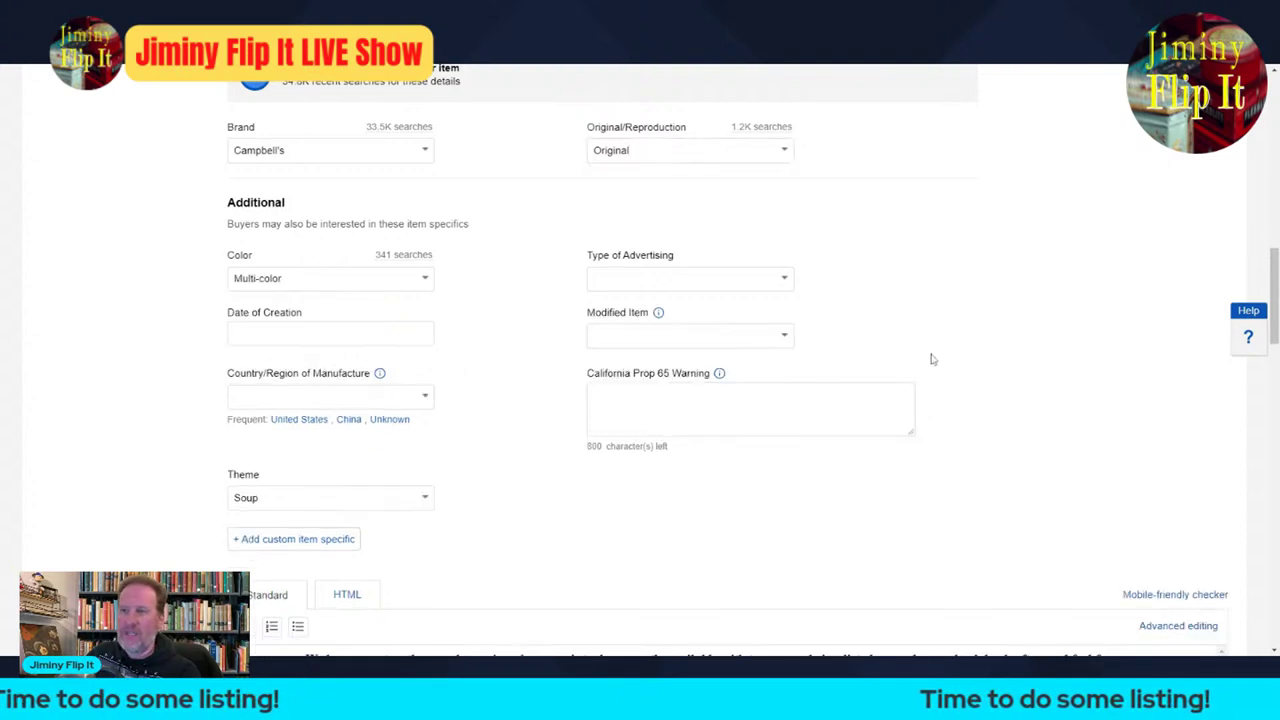
pyautogui.click(789, 284)
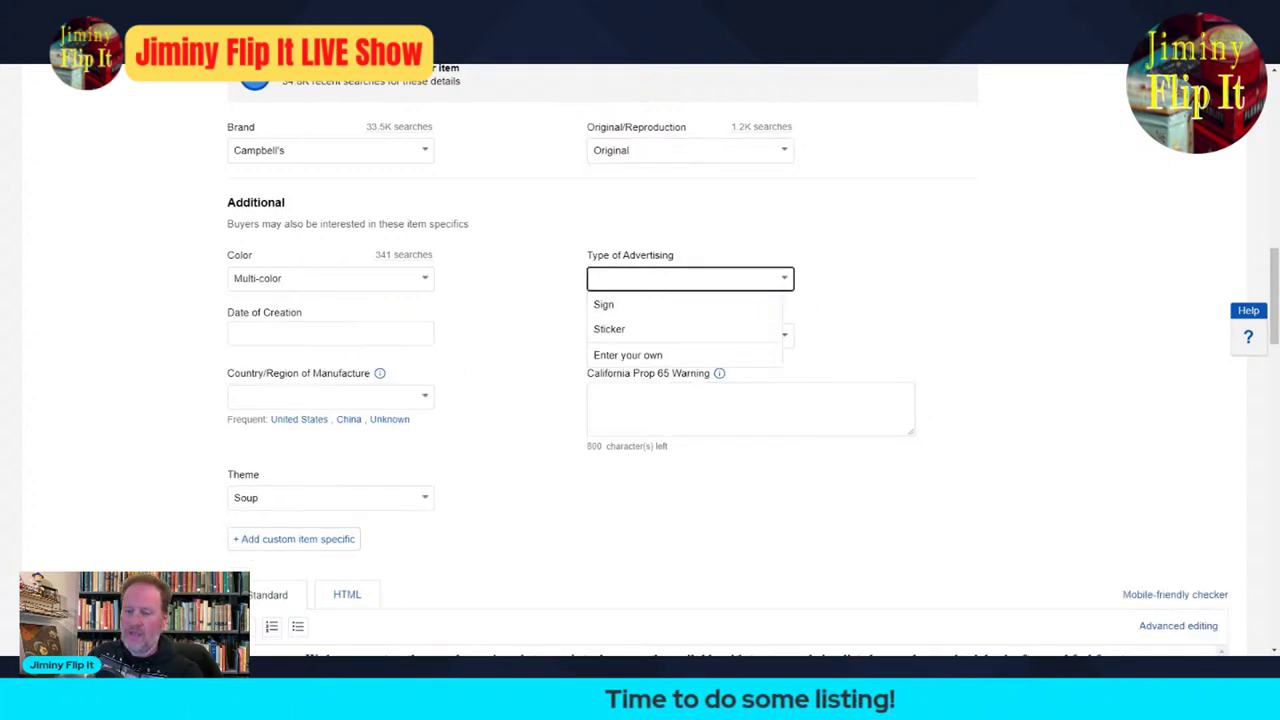
pyautogui.write('Pr')
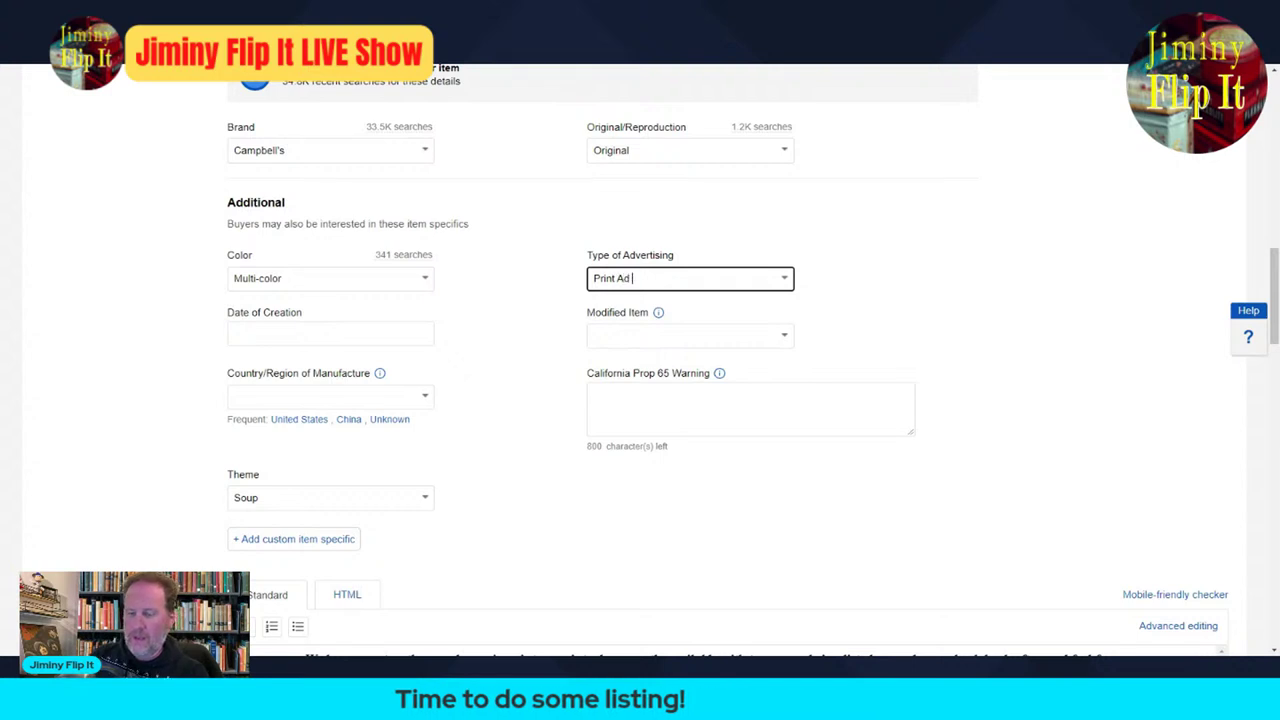
pyautogui.write('int Ad')
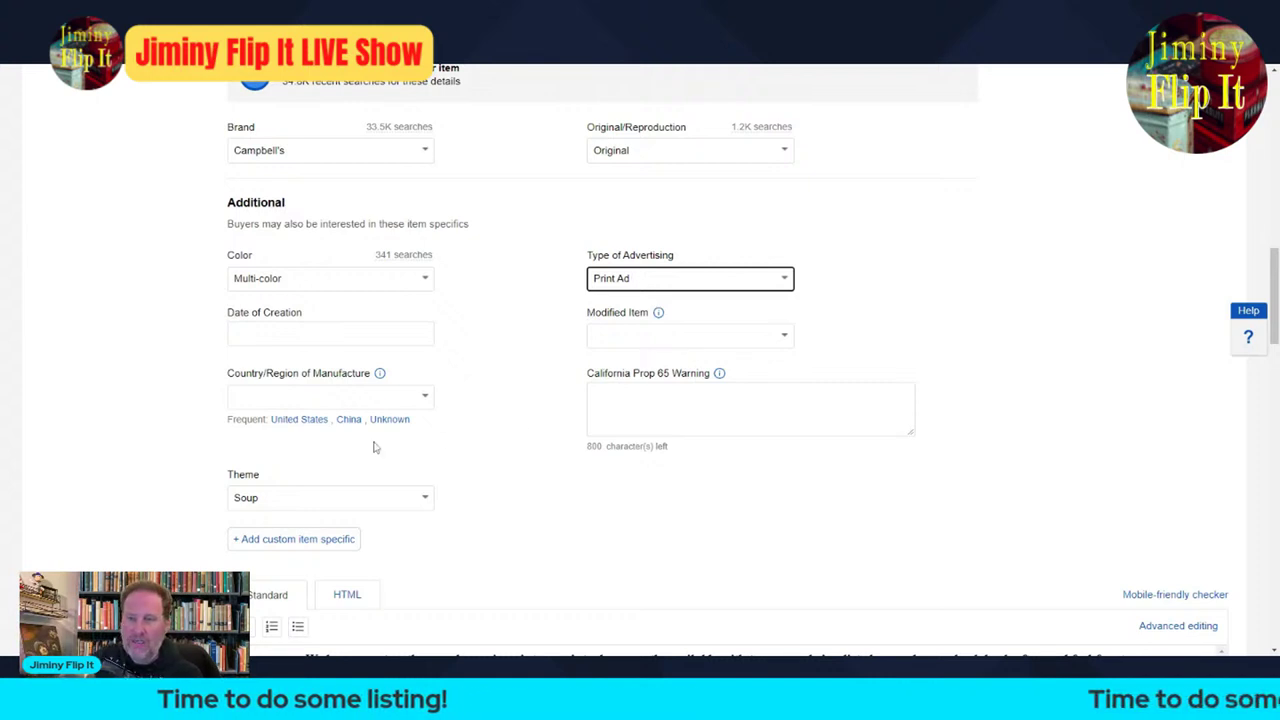
pyautogui.click(299, 419)
pyautogui.click(330, 334)
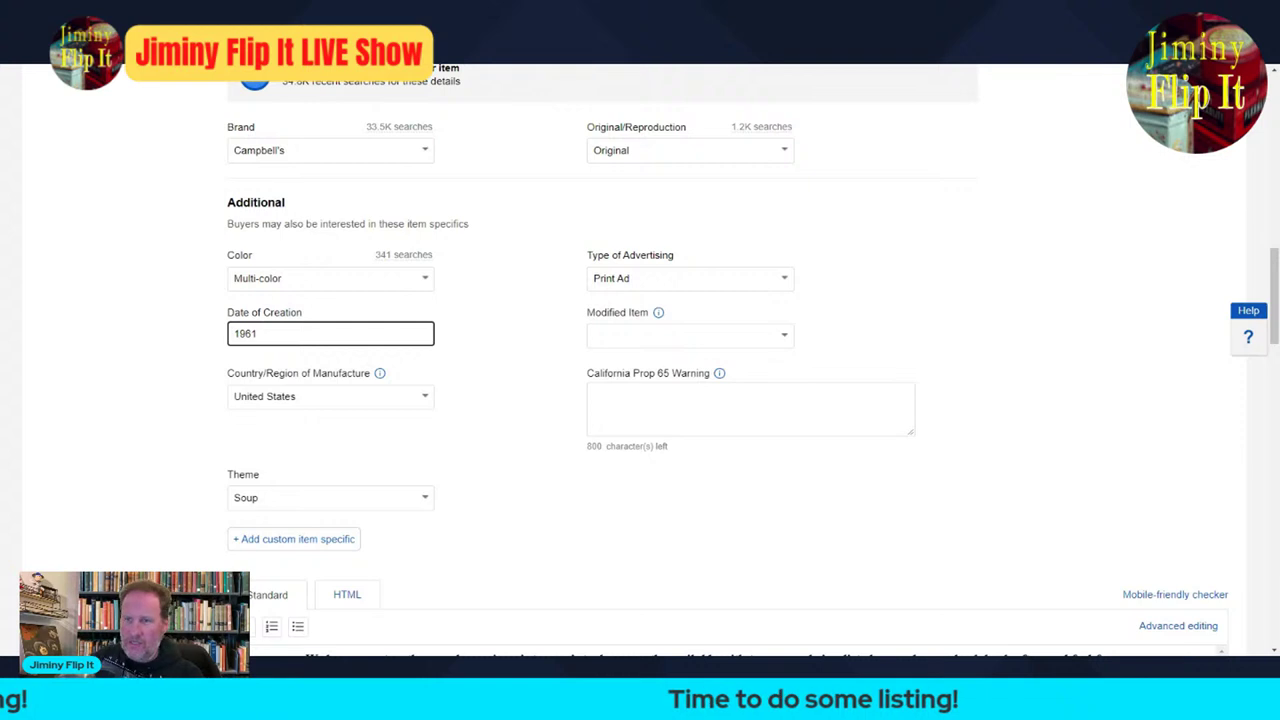
pyautogui.click(770, 336)
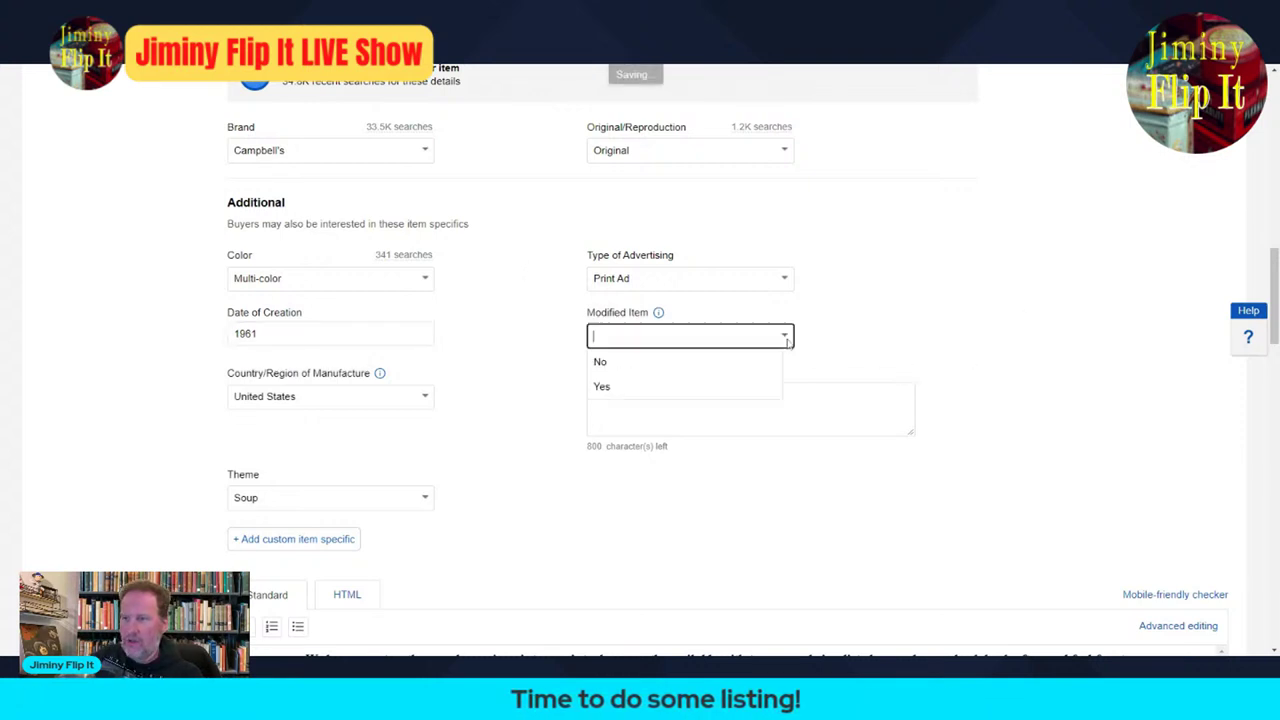
pyautogui.click(731, 360)
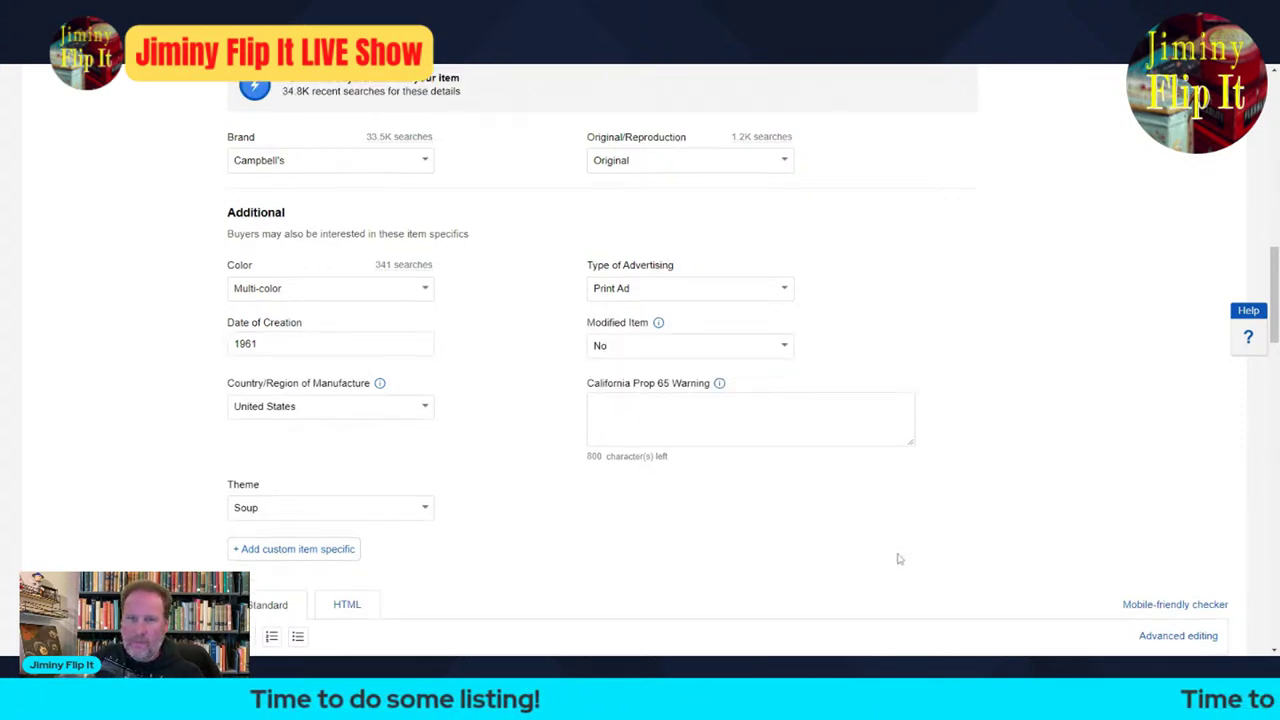
pyautogui.scroll(3, 930, 550)
pyautogui.scroll(3, 900, 540)
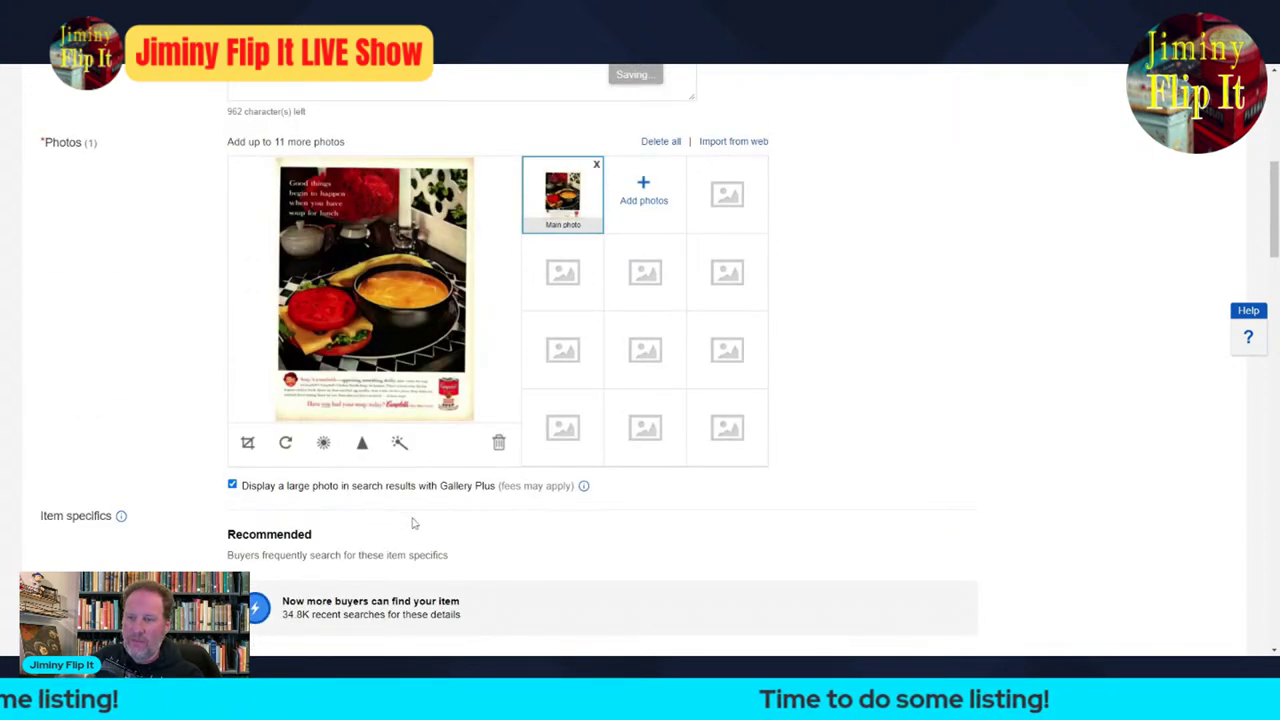
pyautogui.scroll(2, 1020, 532)
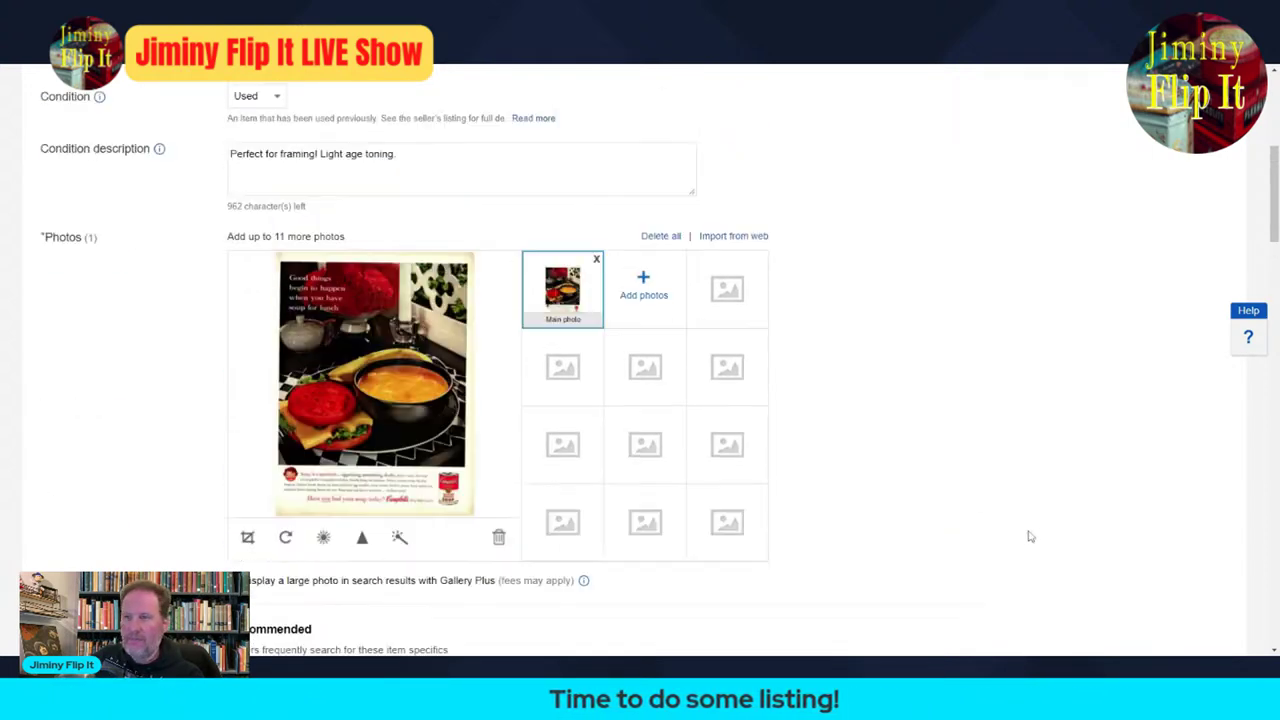
pyautogui.scroll(-10, 986, 537)
pyautogui.scroll(10, 960, 540)
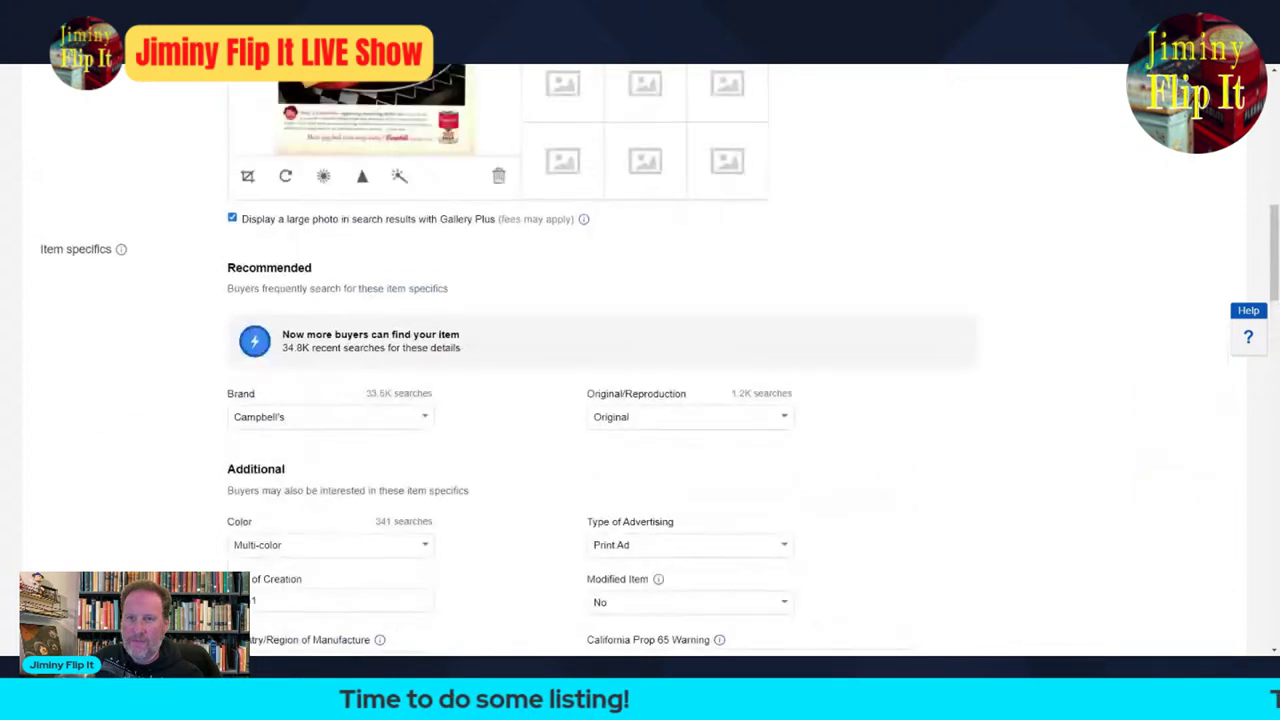
pyautogui.scroll(-5, 926, 538)
pyautogui.scroll(-6, 929, 538)
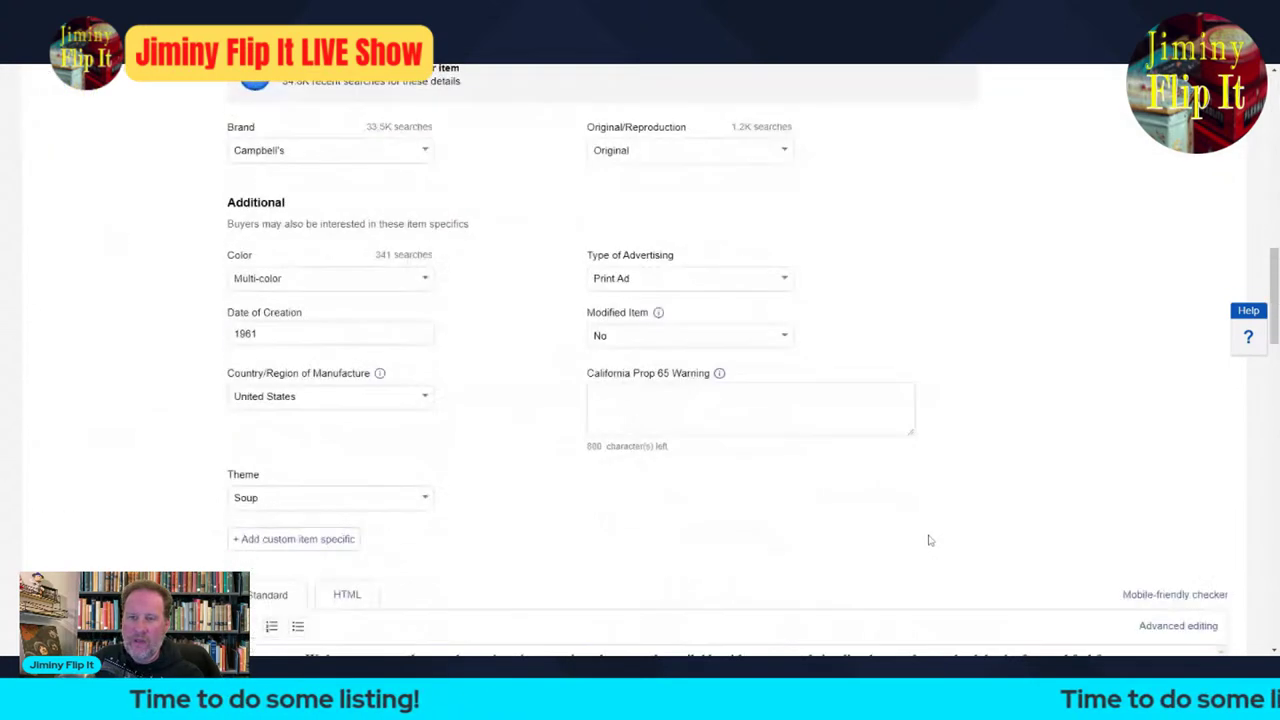
pyautogui.scroll(5, 991, 535)
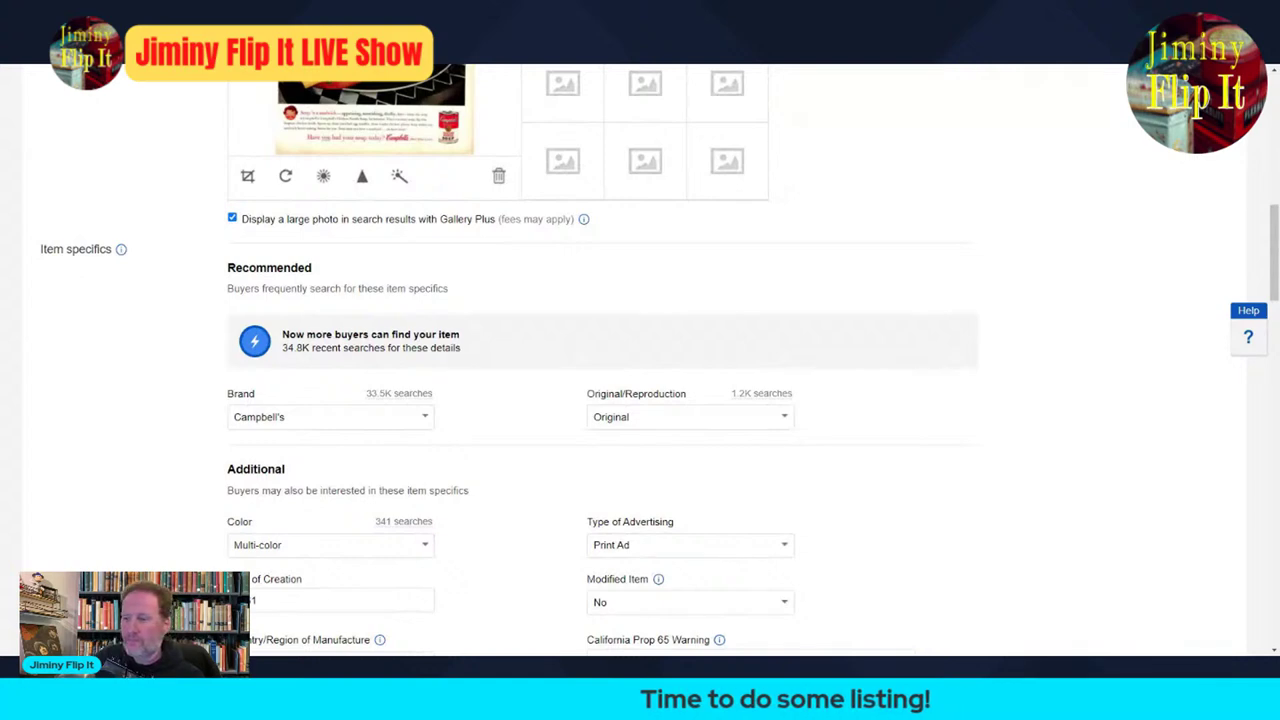
pyautogui.scroll(3, 988, 541)
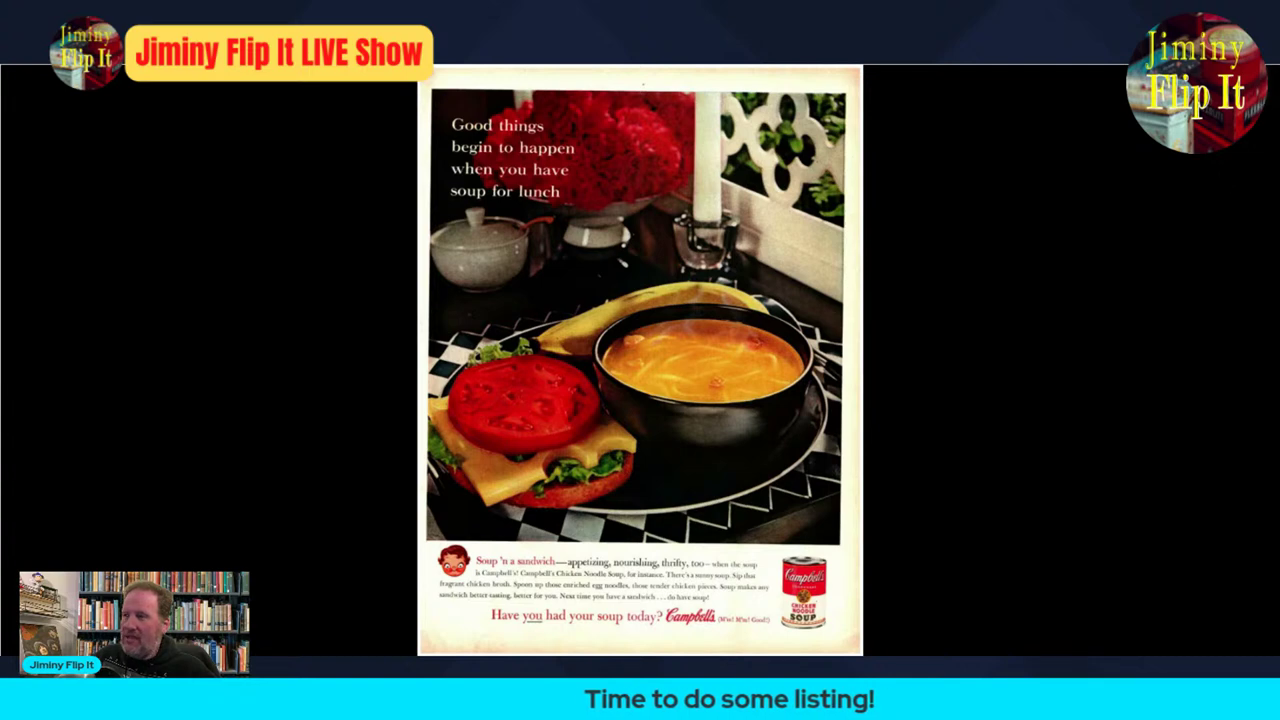
# Close the photo viewer and insert 'Chicken Noodle' before 'Soup' in the title
pyautogui.press('Escape')
pyautogui.scroll(5, 588, 320)
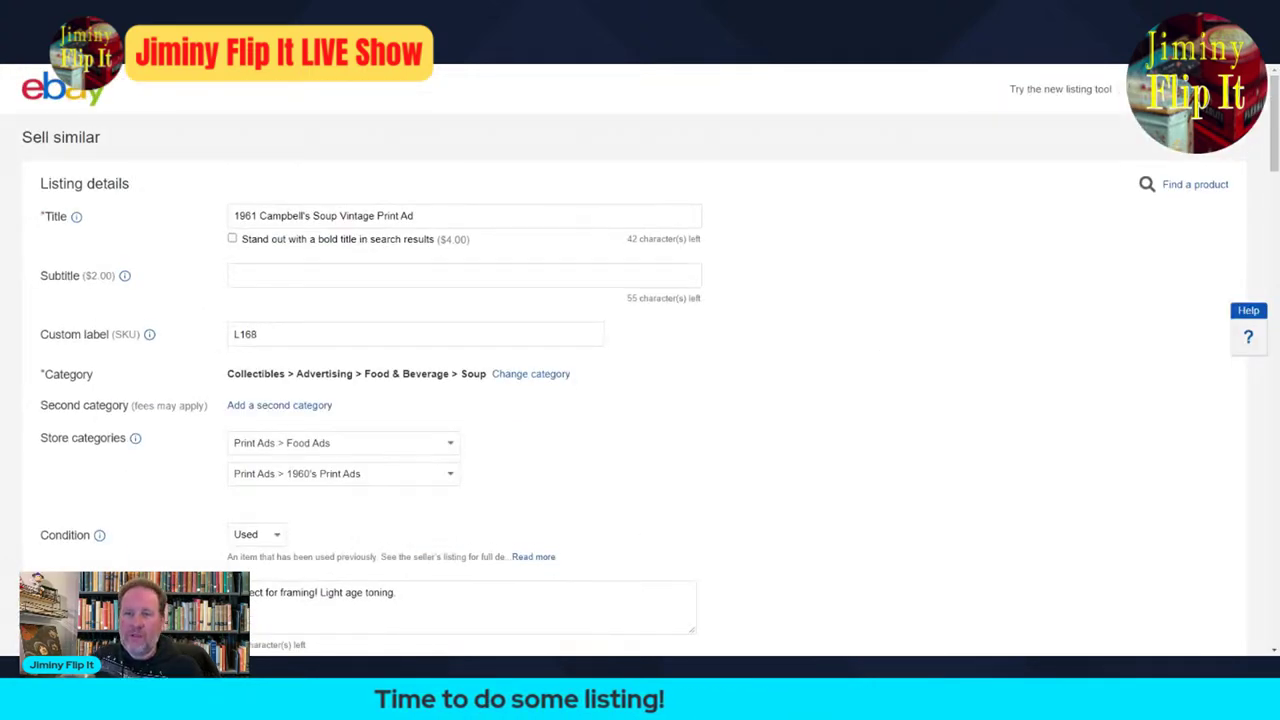
pyautogui.click(338, 216)
pyautogui.write('Chick')
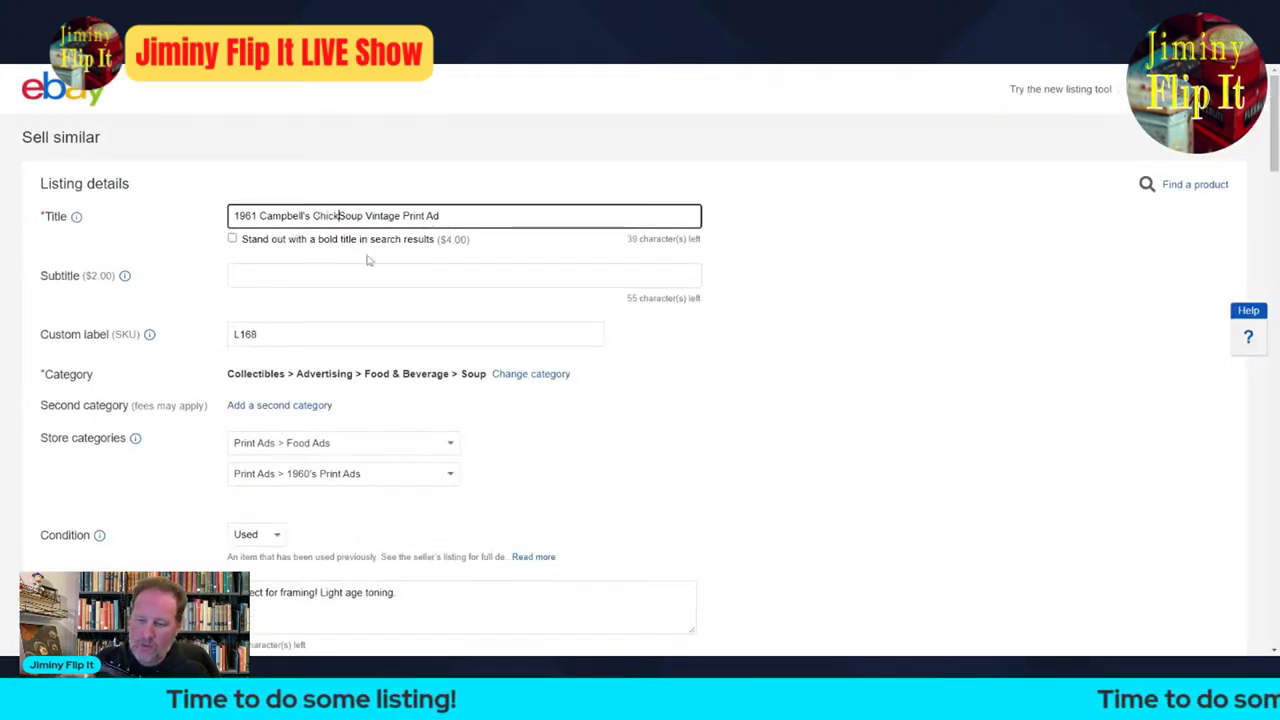
pyautogui.write('en Noodle')
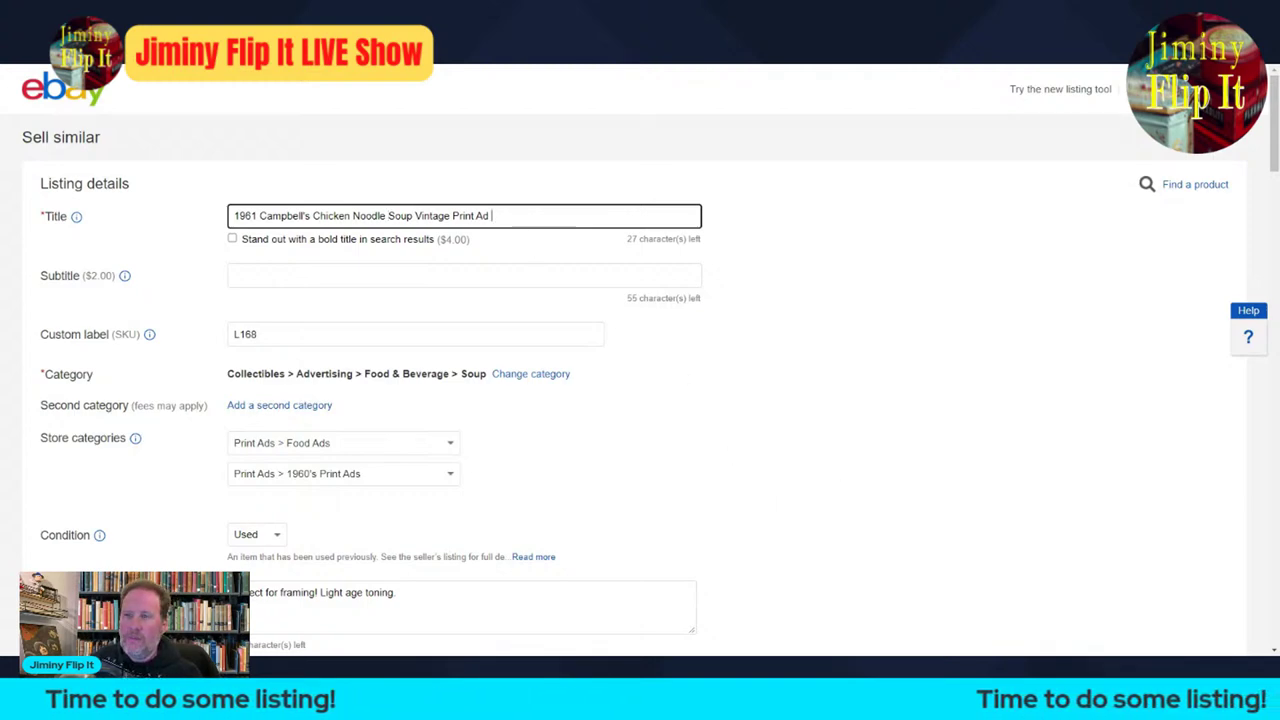
pyautogui.scroll(-5, 763, 486)
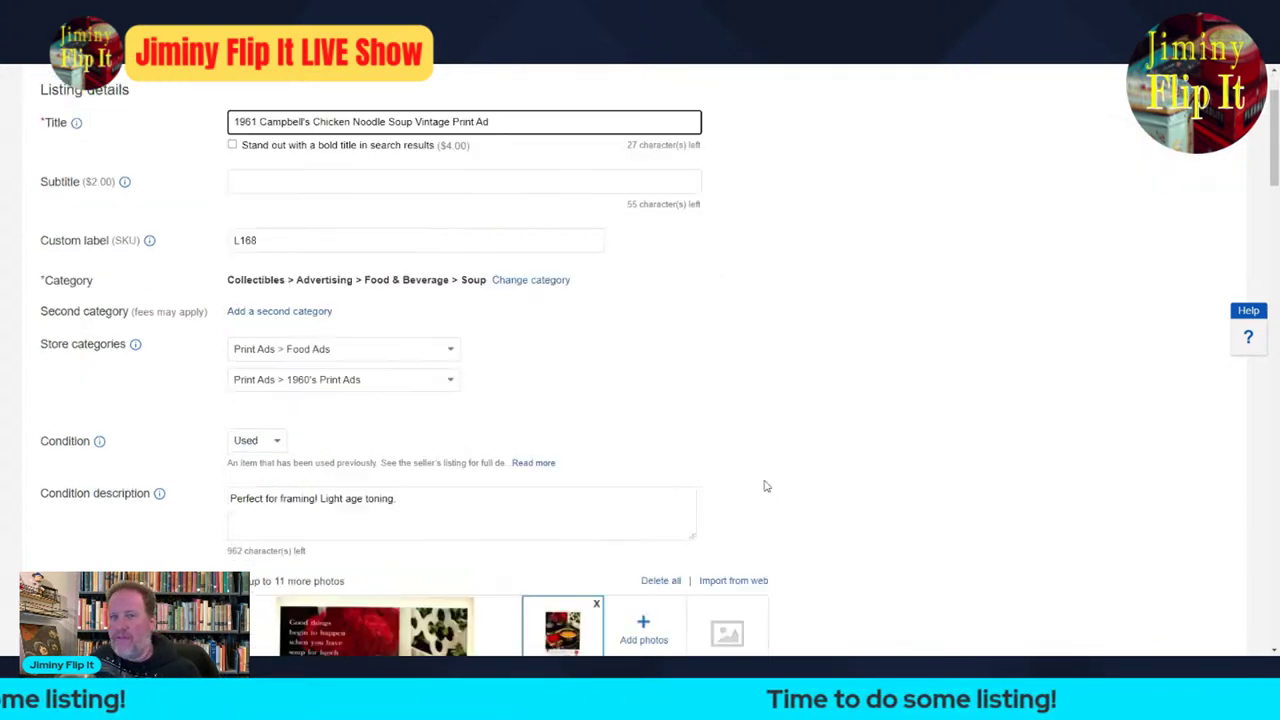
pyautogui.scroll(5, 780, 474)
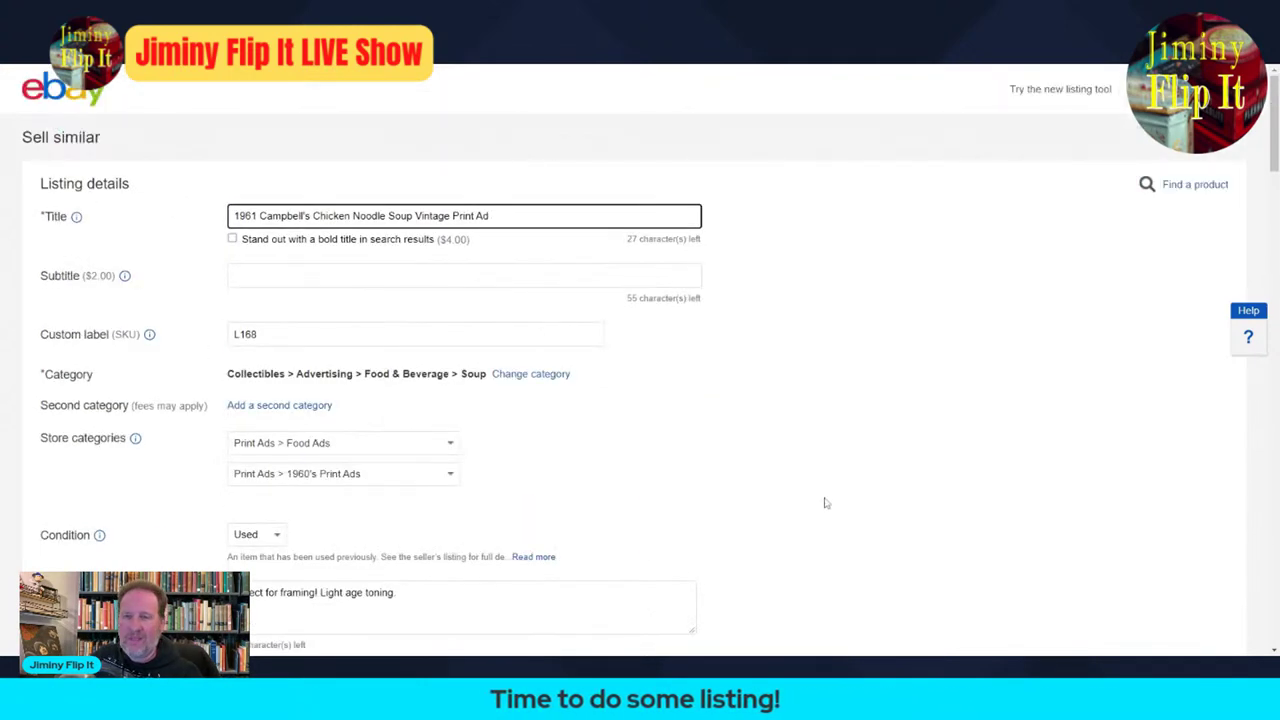
pyautogui.scroll(-5, 825, 503)
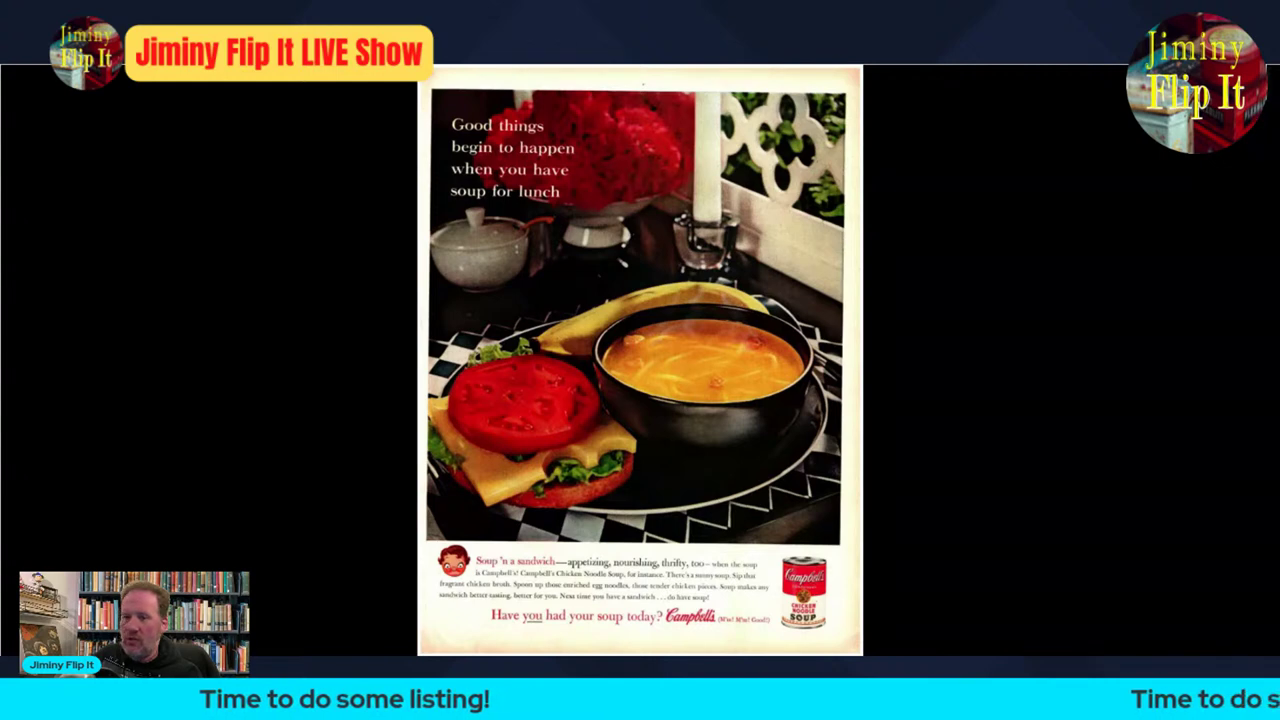
# Add 'Soup' to the title and view the main photo enlarged
pyautogui.hotkey('ctrl', 'w')
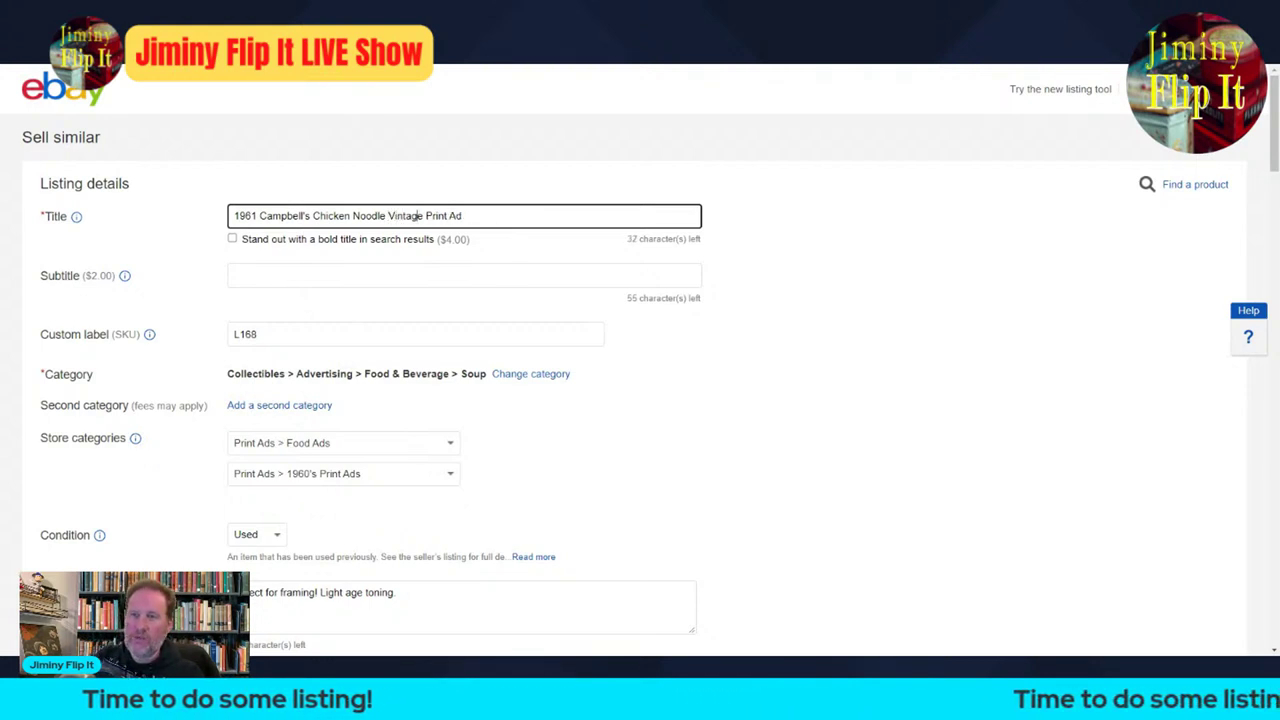
pyautogui.write('Soup And Sandwich')
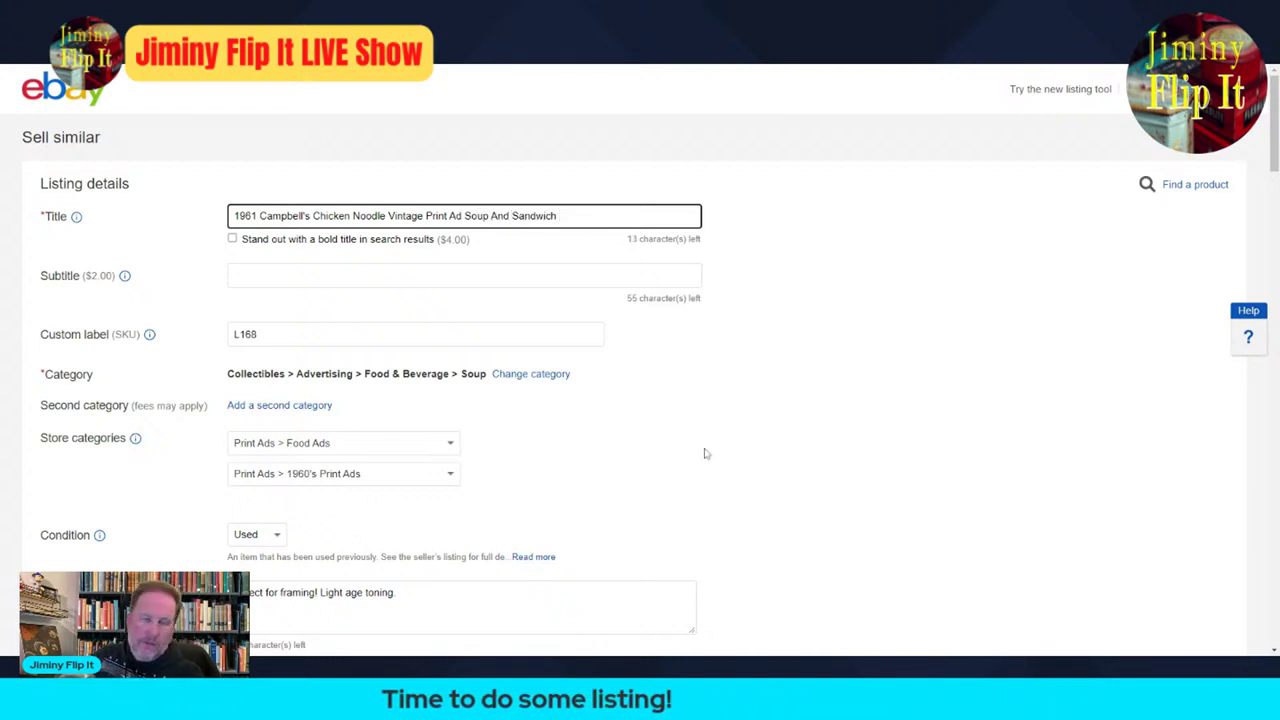
pyautogui.scroll(-10, 628, 441)
pyautogui.click(369, 312)
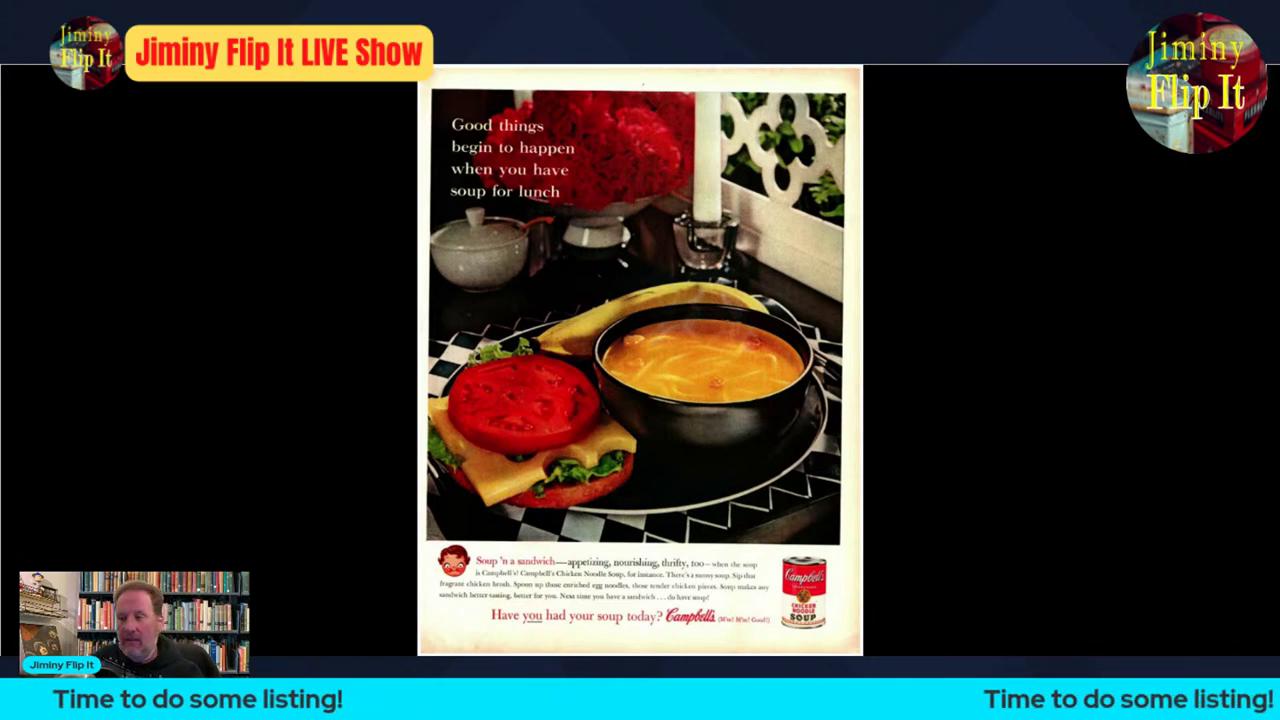
# Append 'Comfort Food' to the title, remove the extra space before it, and re-enlarge the photo
pyautogui.press('Escape')
pyautogui.scroll(10, 644, 335)
pyautogui.scroll(1, 644, 335)
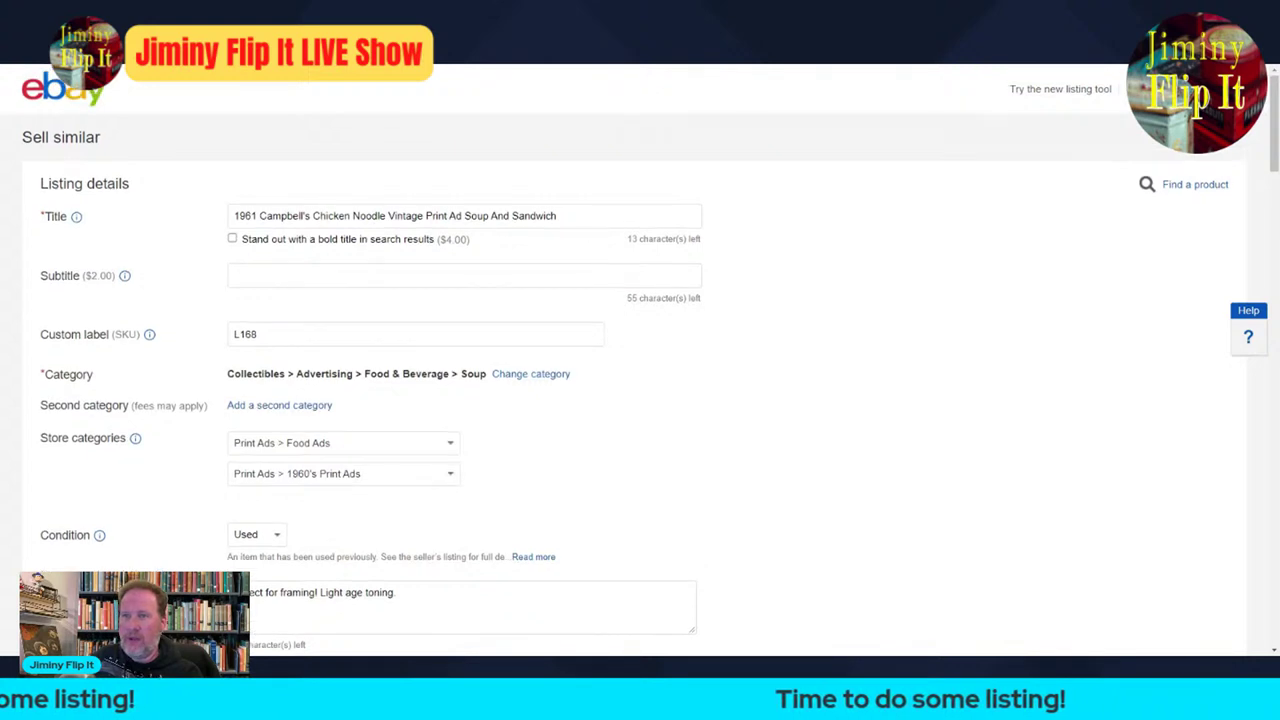
pyautogui.click(650, 216)
pyautogui.write('Comfort')
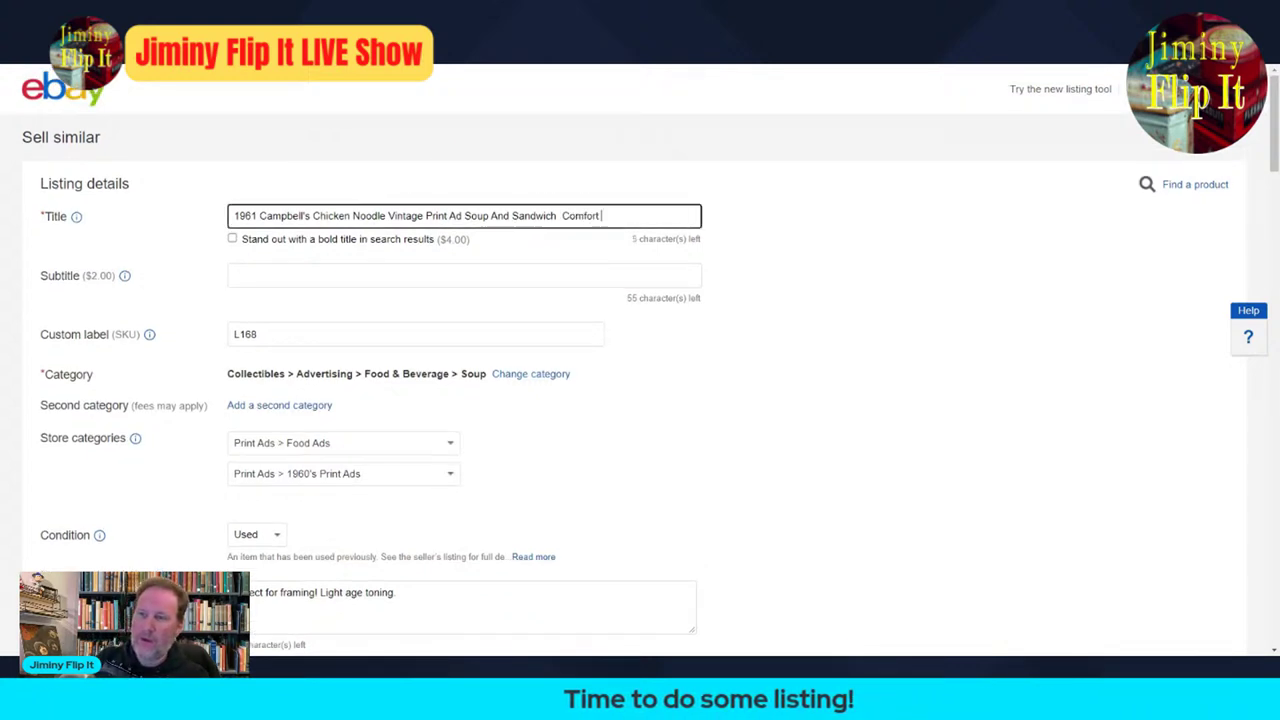
pyautogui.write(' Food')
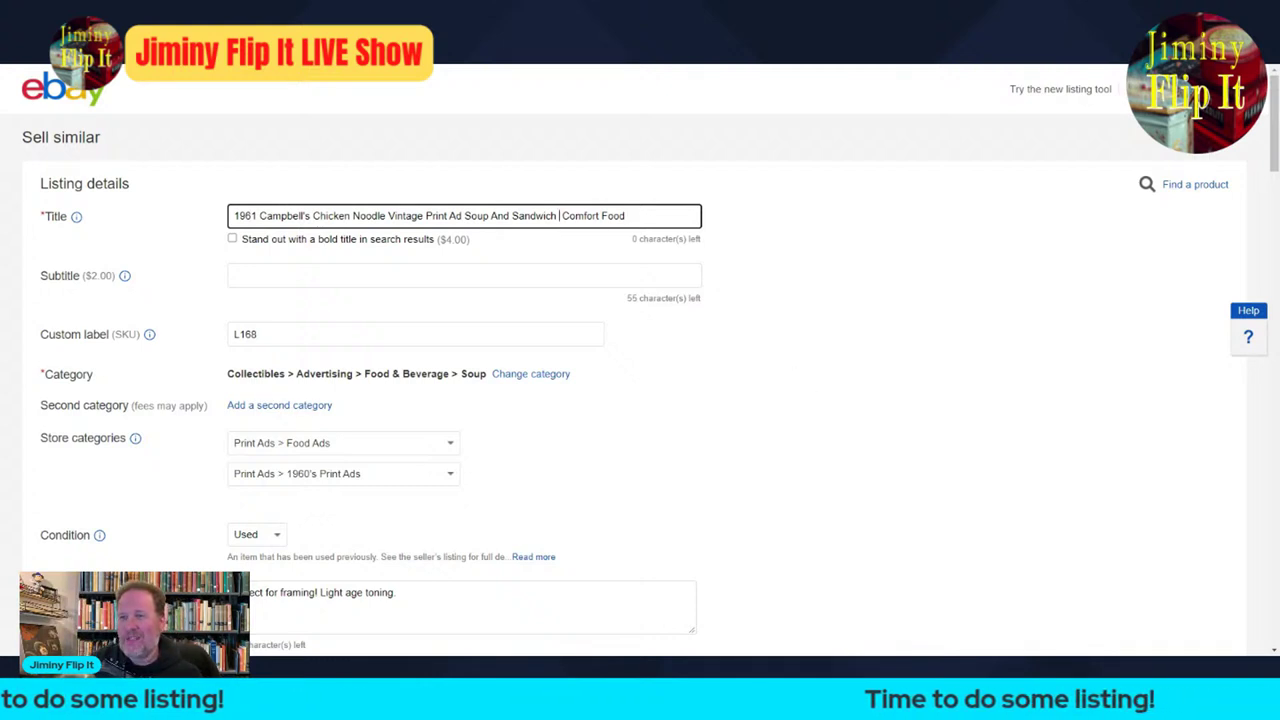
pyautogui.click(560, 215)
pyautogui.press('BackSpace')
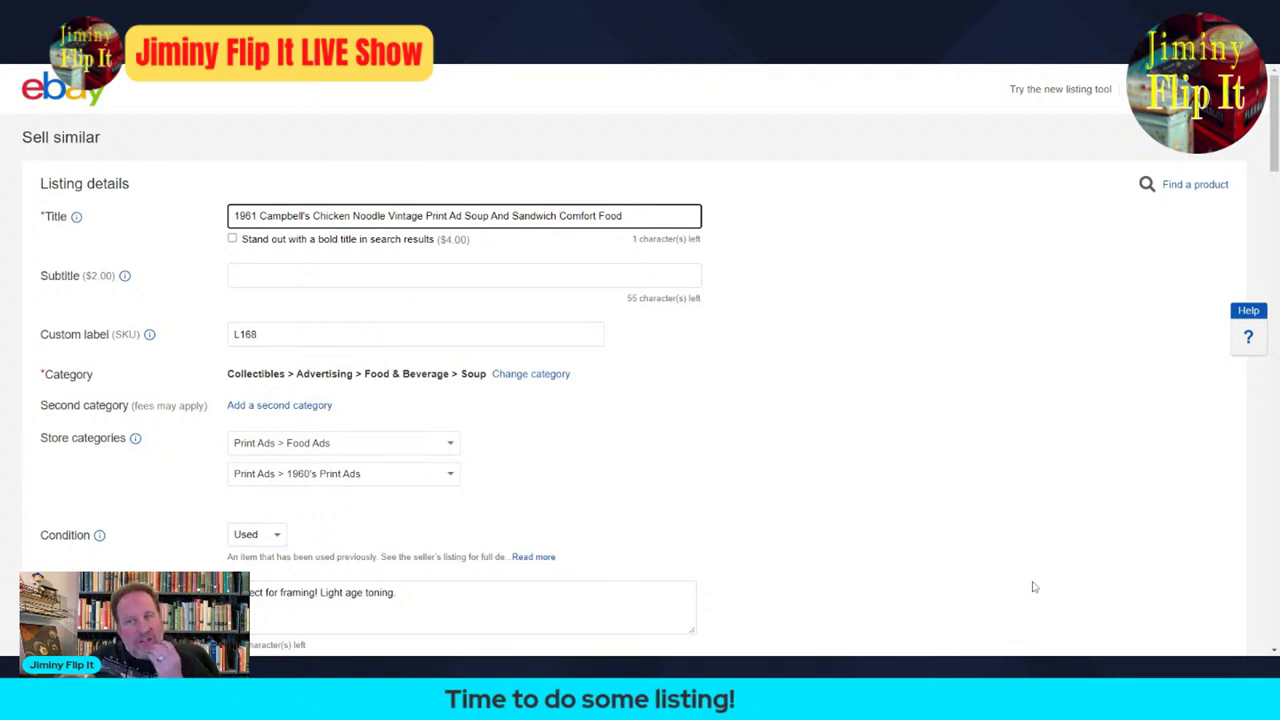
pyautogui.scroll(-5, 1035, 587)
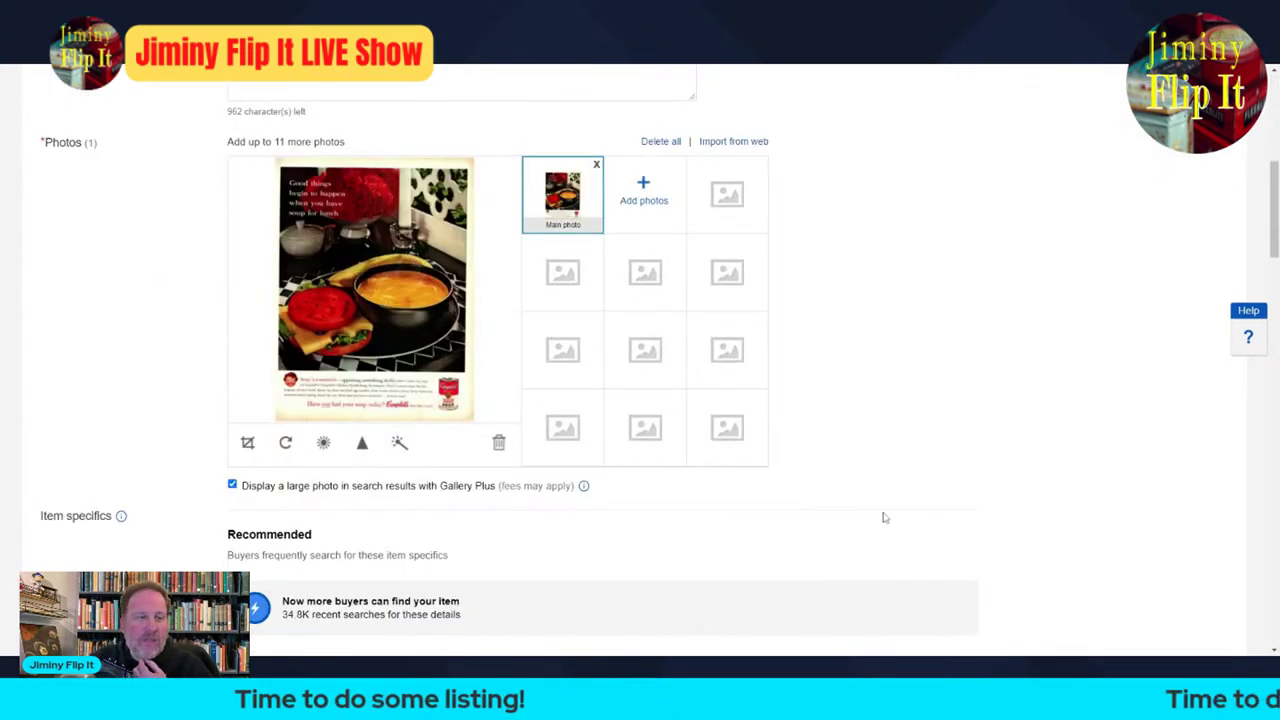
pyautogui.click(381, 345)
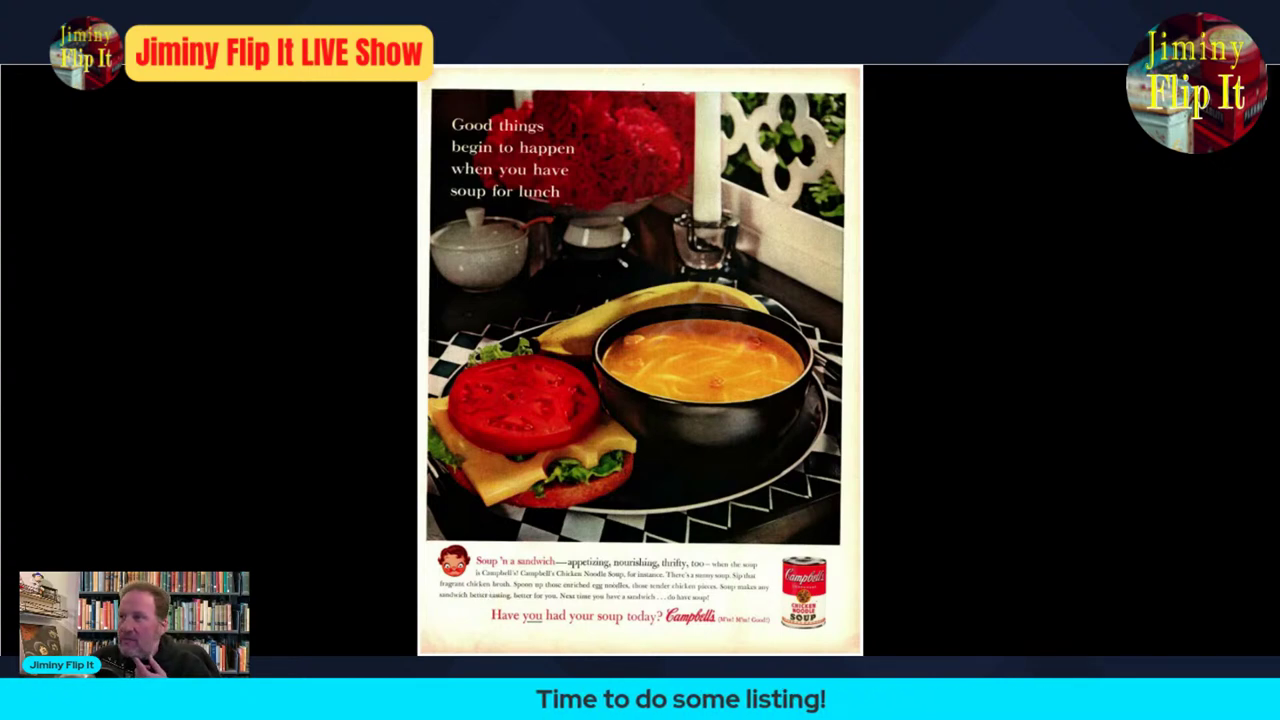
pyautogui.press('Escape')
pyautogui.scroll(10, 895, 330)
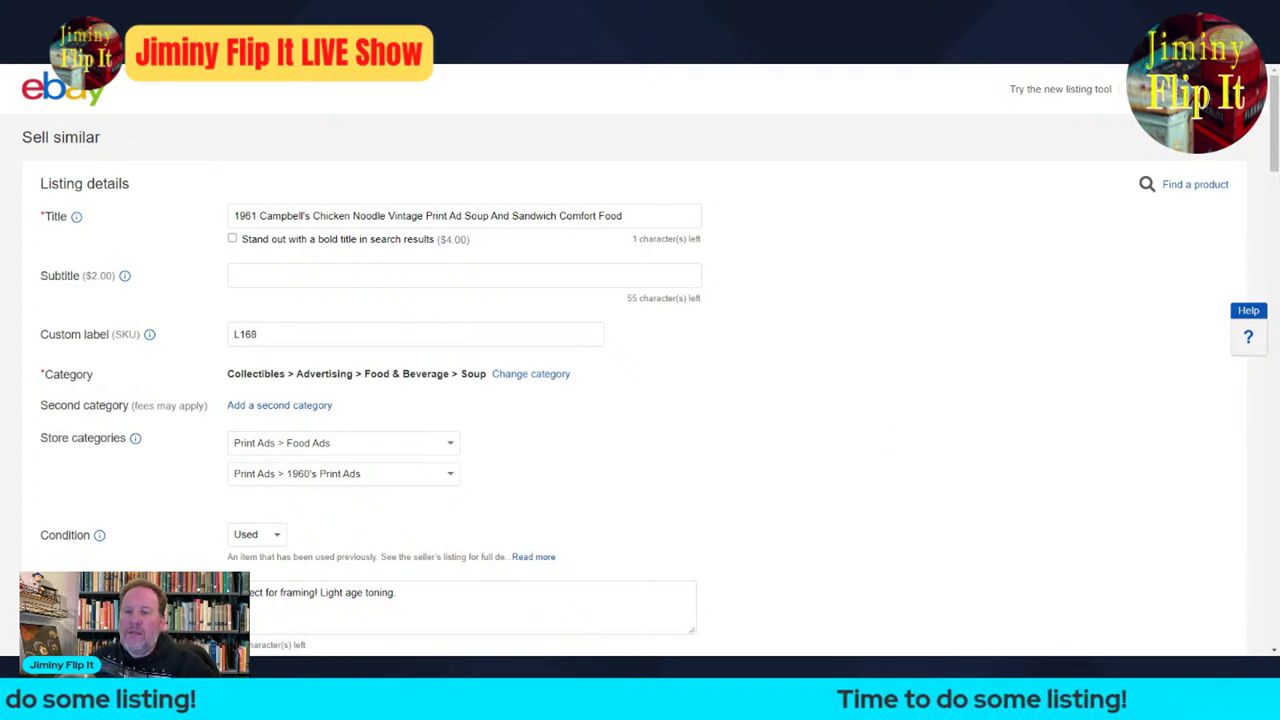
pyautogui.scroll(-3, 883, 434)
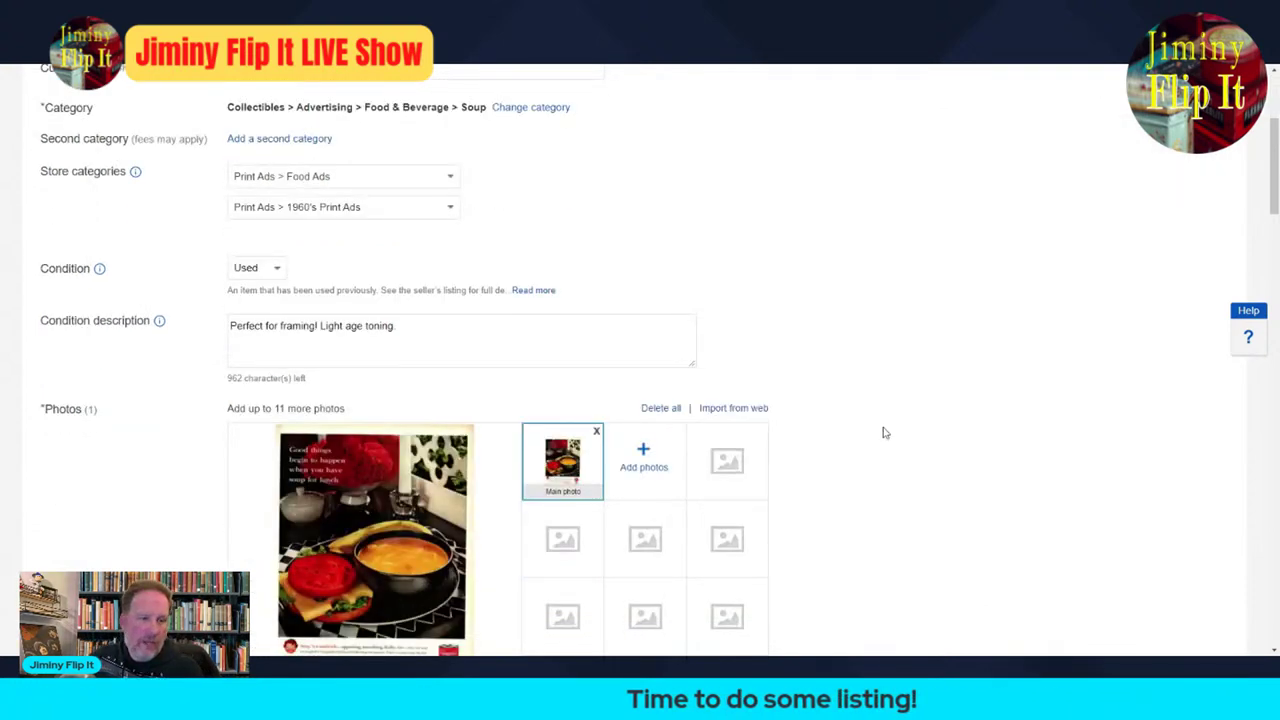
pyautogui.scroll(-3, 883, 432)
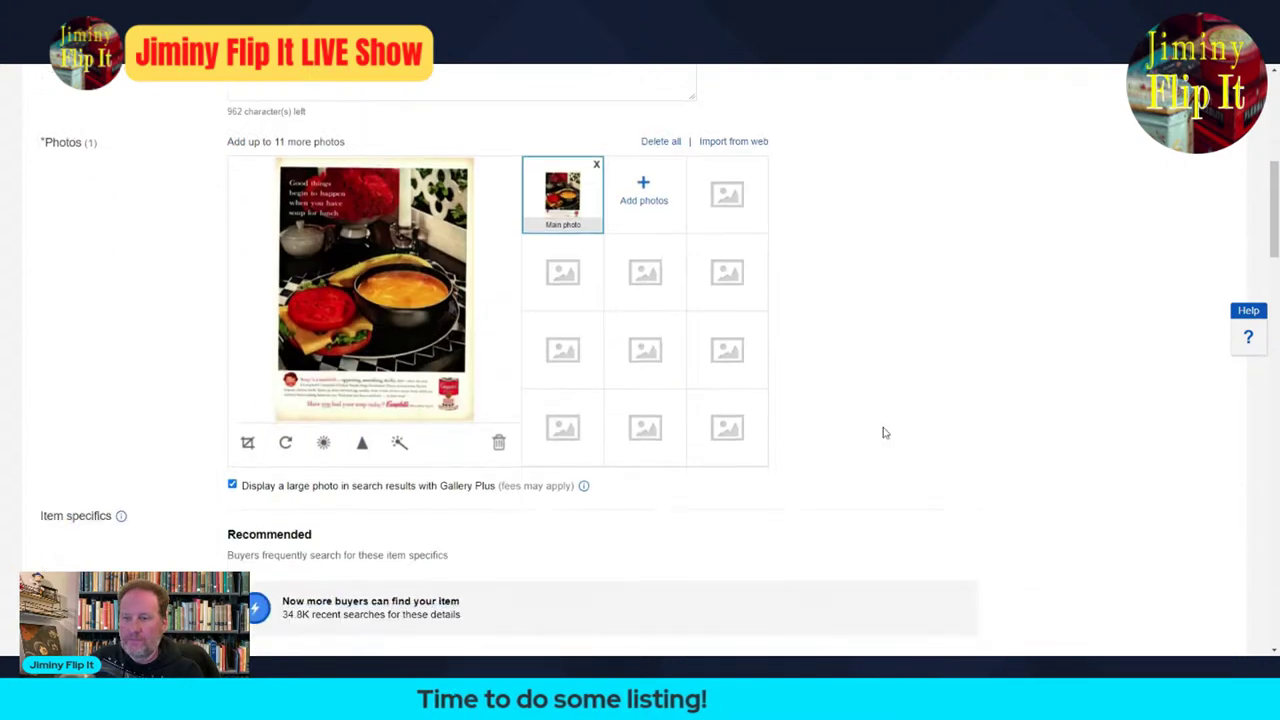
pyautogui.scroll(-6, 935, 438)
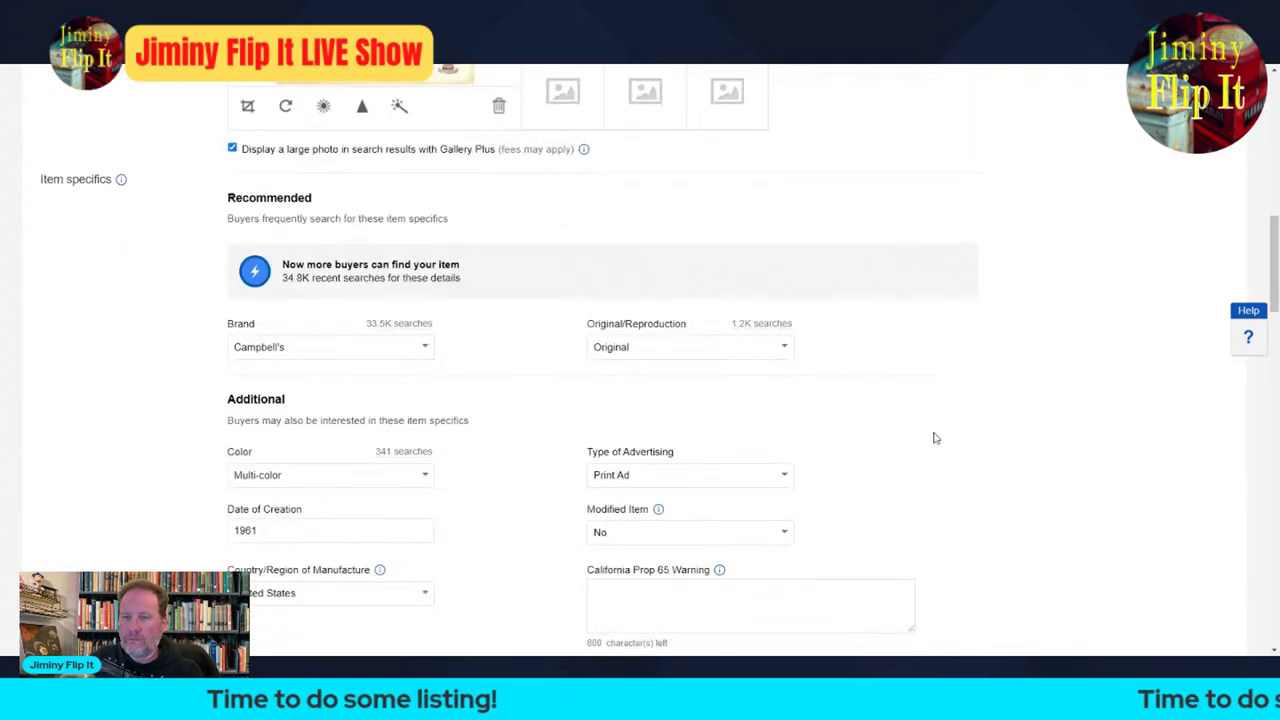
pyautogui.scroll(12, 935, 438)
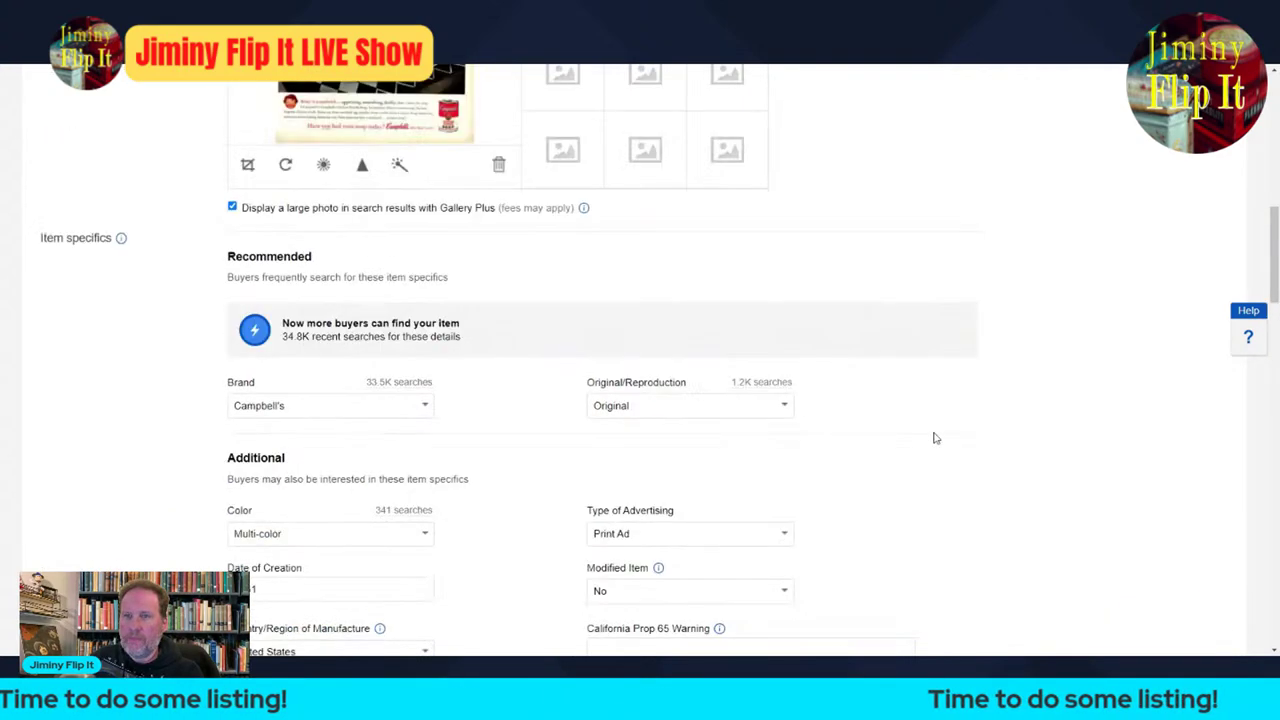
pyautogui.scroll(-10, 935, 438)
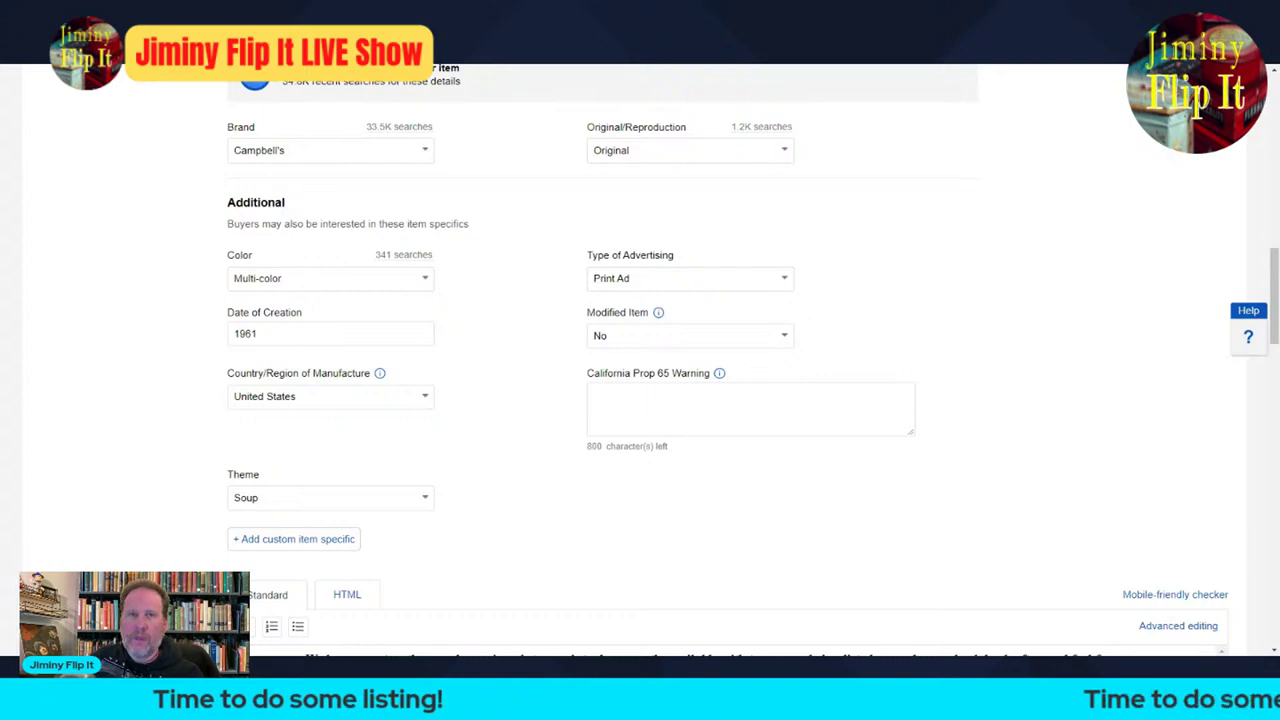
pyautogui.scroll(-3, 571, 411)
pyautogui.scroll(9, 571, 415)
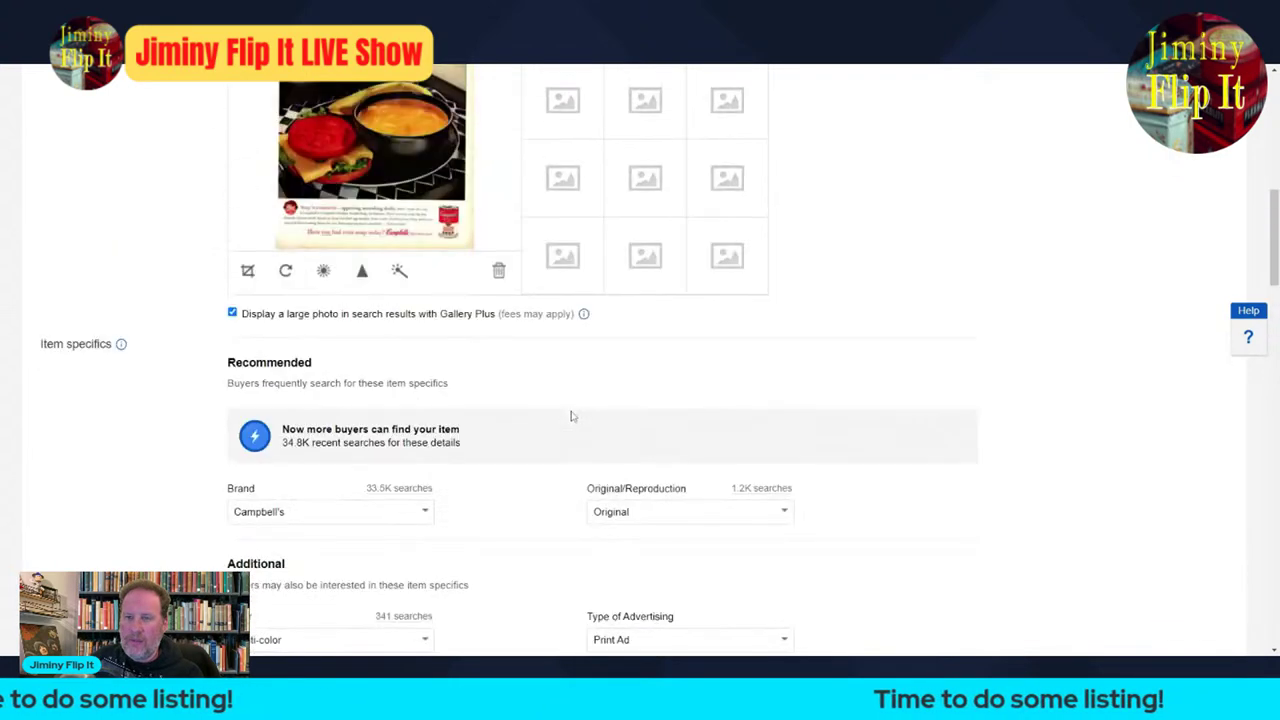
pyautogui.scroll(2, 524, 415)
pyautogui.click(390, 520)
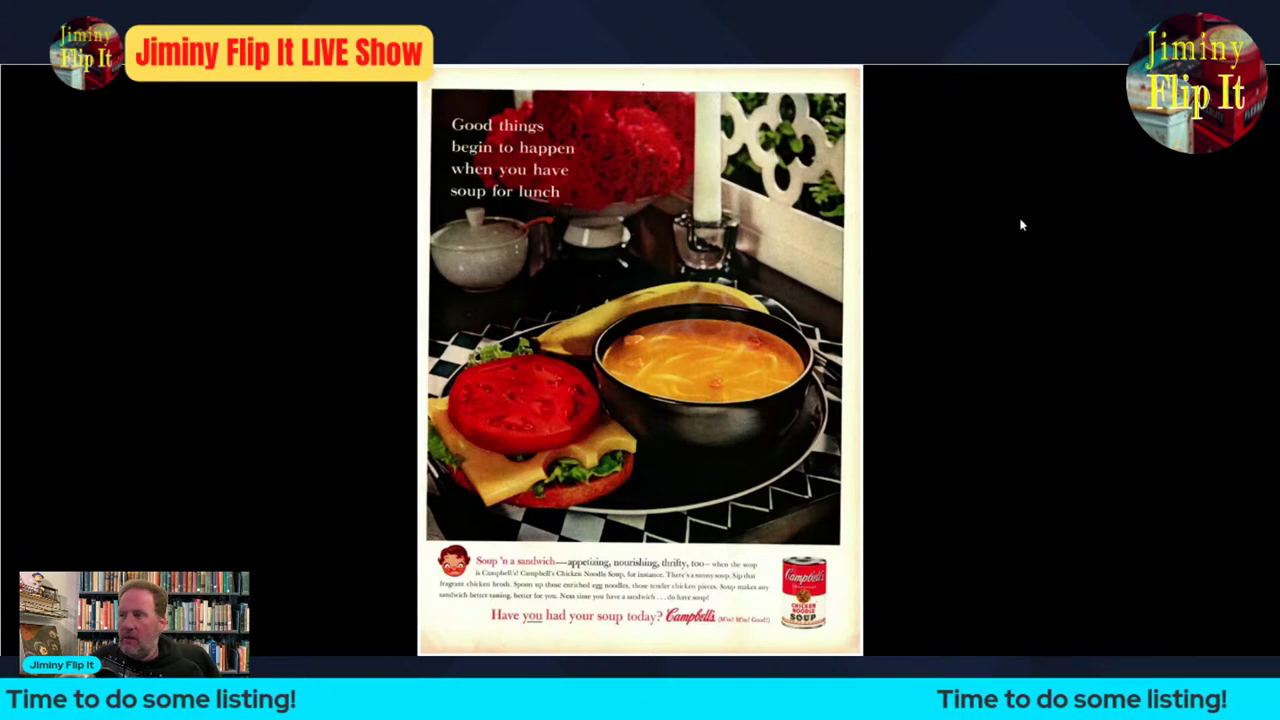
# Close the enlarged photo and scroll to the form's end, where fees show $0.00
pyautogui.click(928, 417)
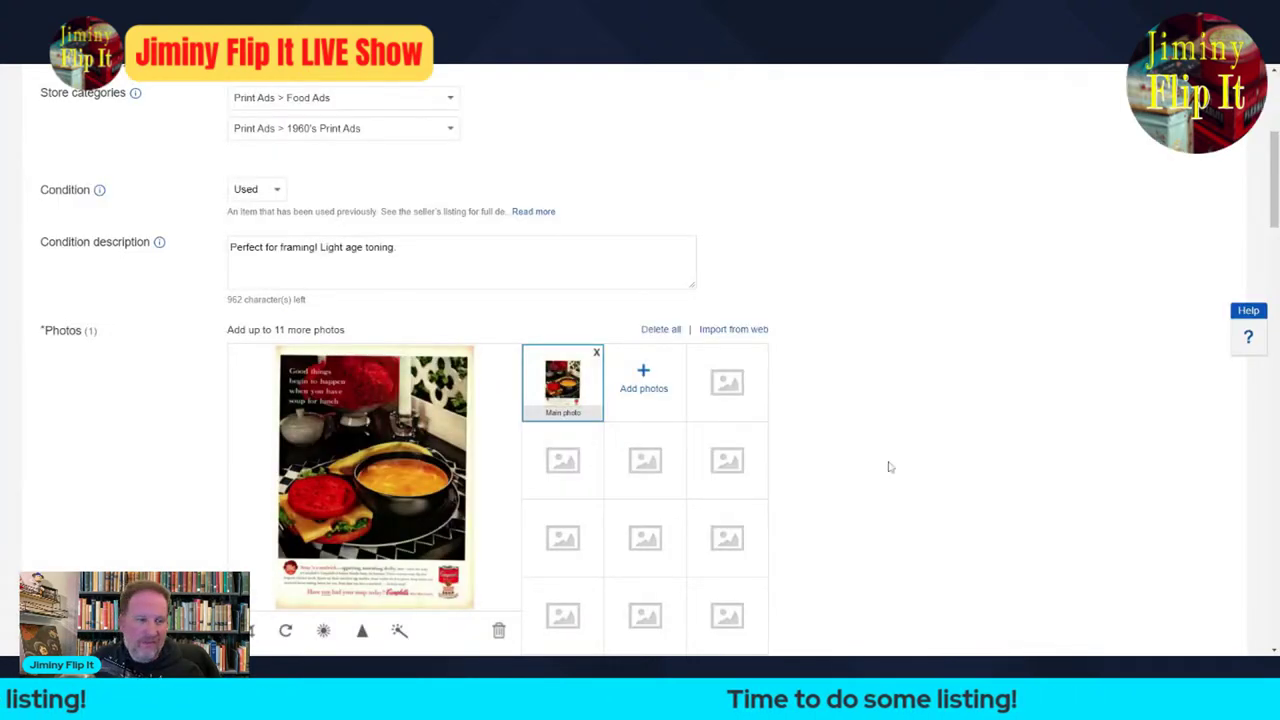
pyautogui.scroll(3, 886, 466)
pyautogui.scroll(-5, 885, 470)
pyautogui.scroll(2, 886, 468)
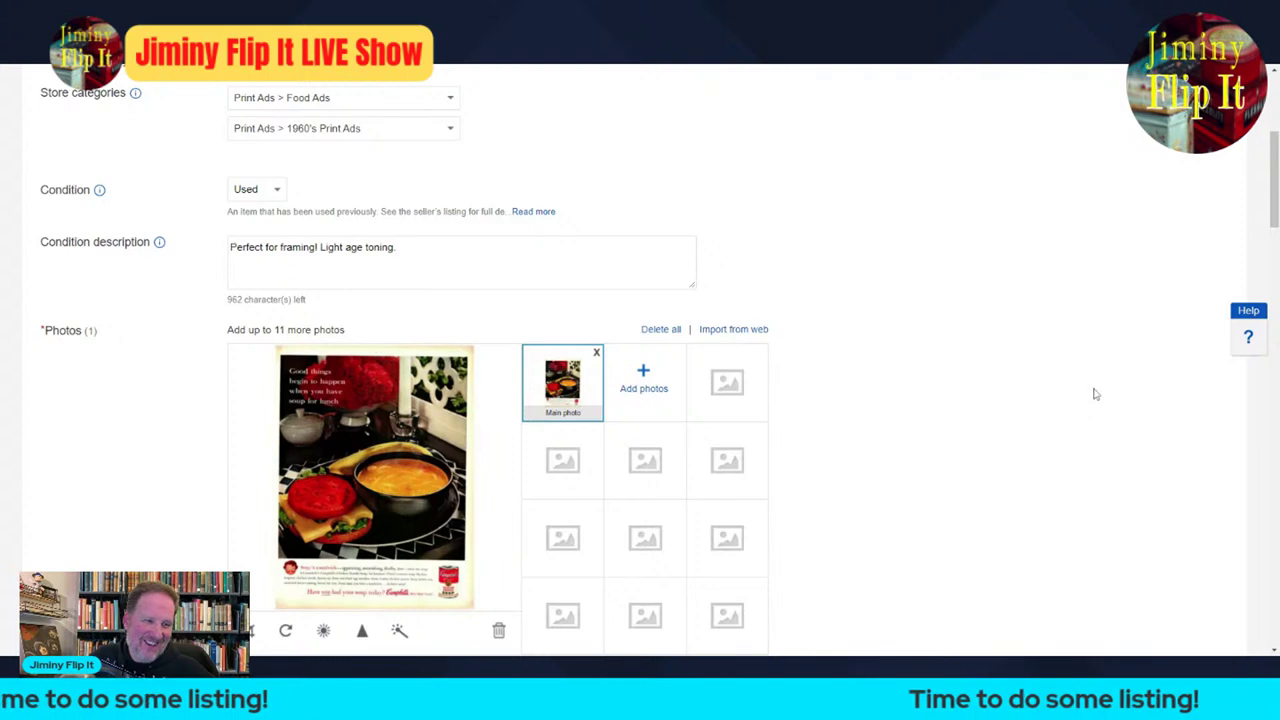
pyautogui.scroll(3, 1122, 338)
pyautogui.scroll(-12, 945, 325)
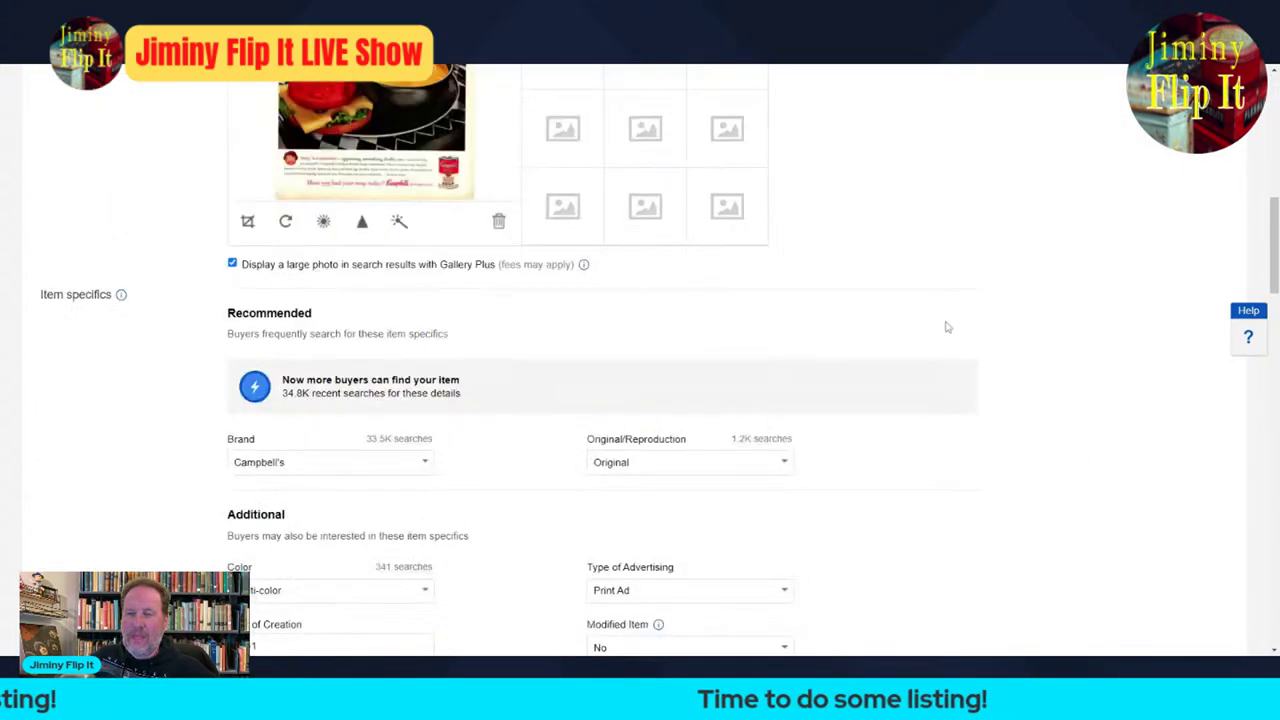
pyautogui.scroll(-15, 945, 327)
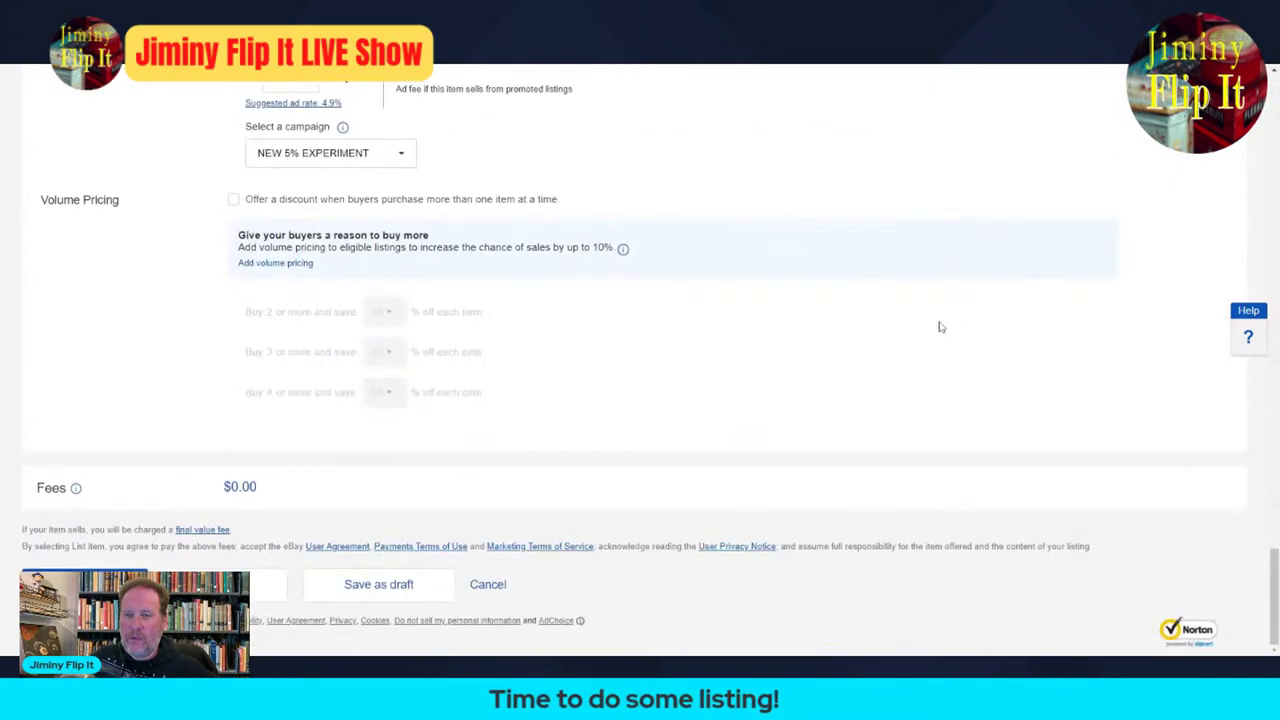
# Publish the Campbell's listing and start a similar one with the title trimmed to '1961 Vintage Print Ad'
pyautogui.click(84, 585)
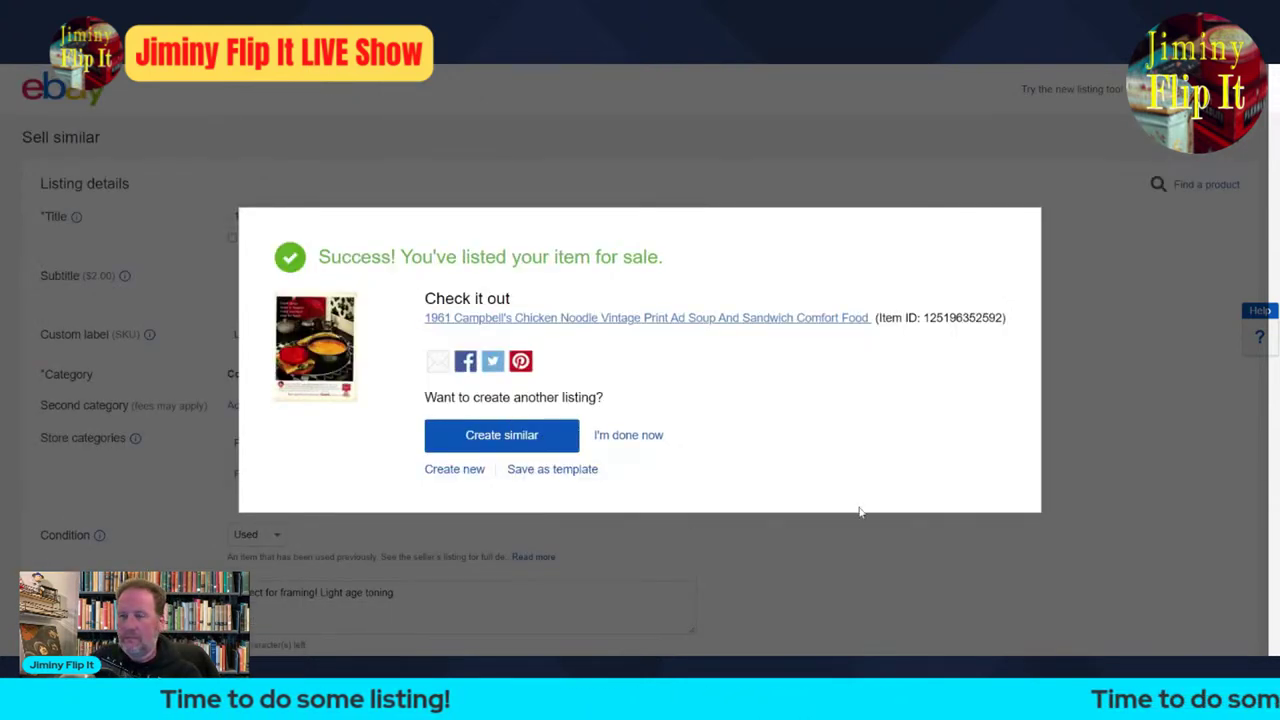
pyautogui.press('Escape')
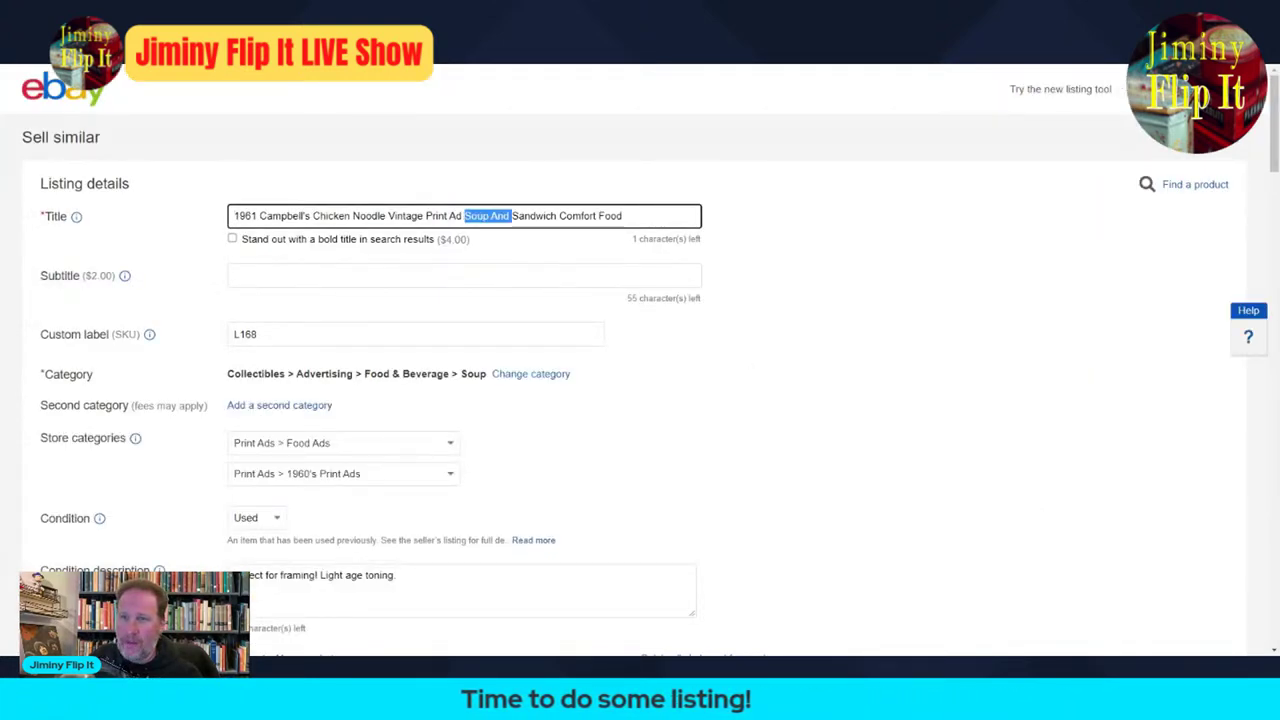
pyautogui.hotkey('shift', 'End')
pyautogui.press('BackSpace')
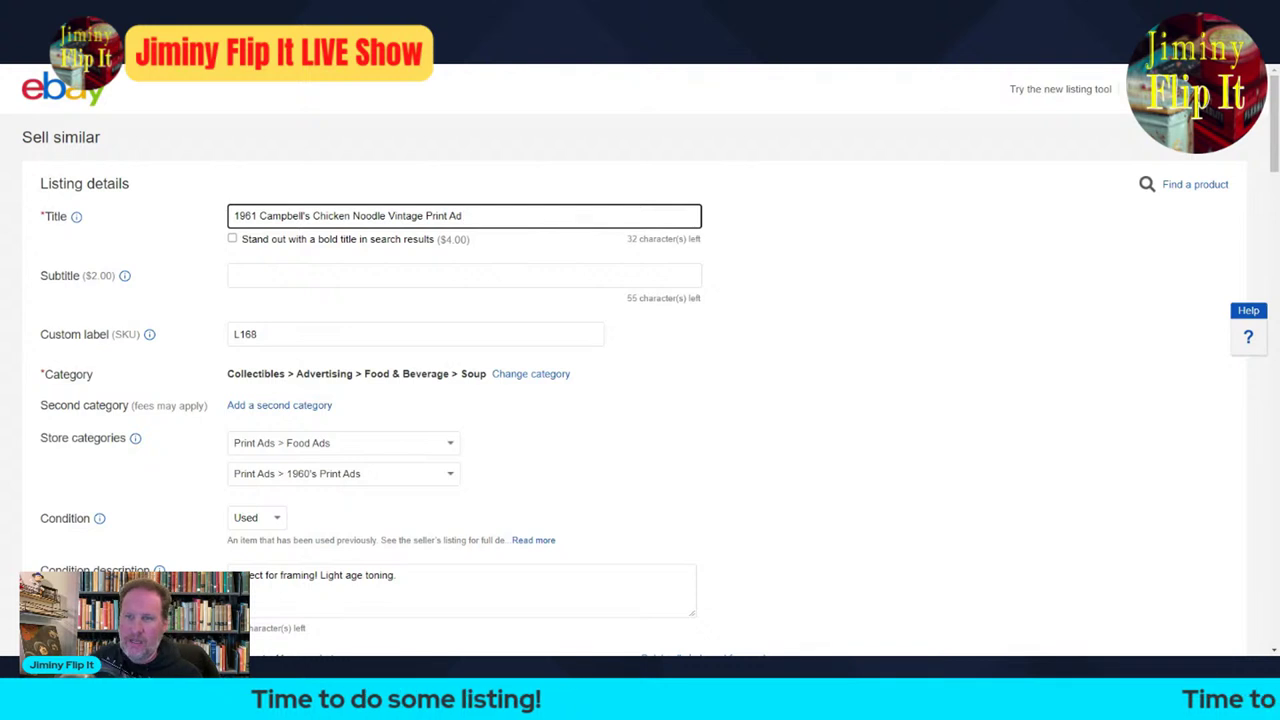
pyautogui.hotkey('ctrl', 'Left')
pyautogui.hotkey('ctrl', 'Left')
pyautogui.hotkey('ctrl', 'Left')
pyautogui.hotkey('ctrl', 'shift', 'Left')
pyautogui.hotkey('ctrl', 'shift', 'Left')
pyautogui.hotkey('ctrl', 'shift', 'Left')
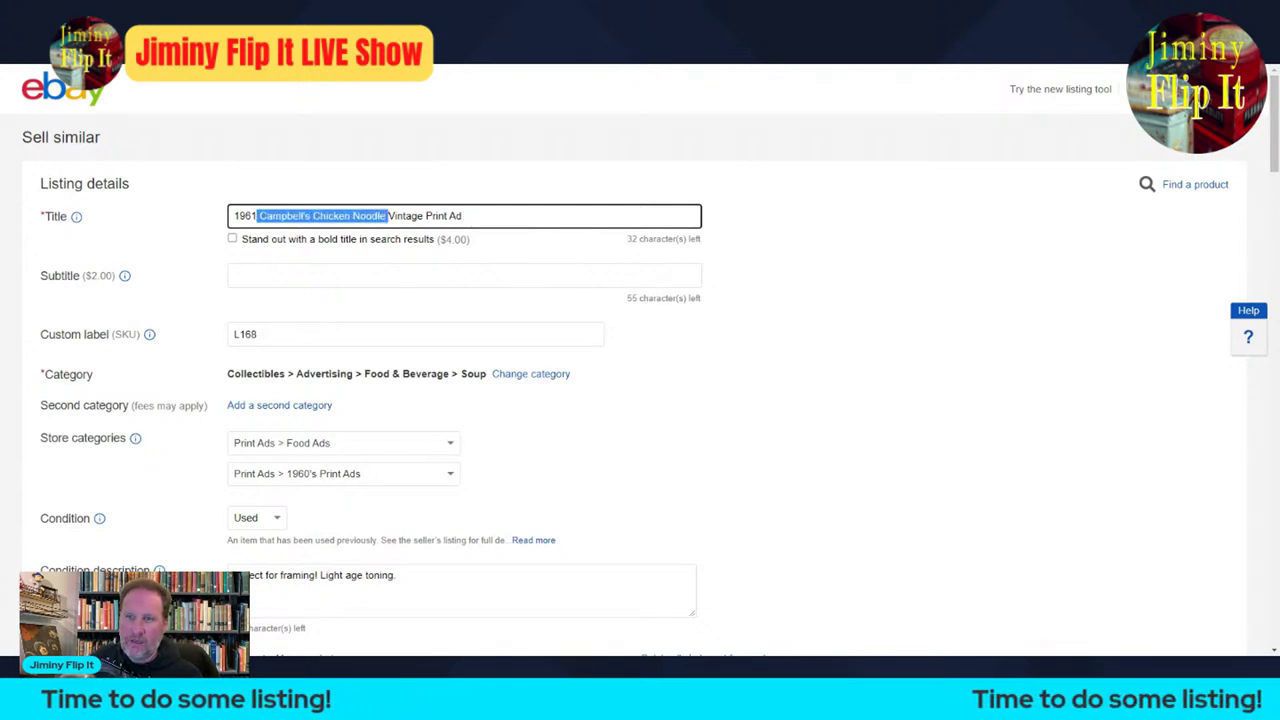
pyautogui.press('BackSpace')
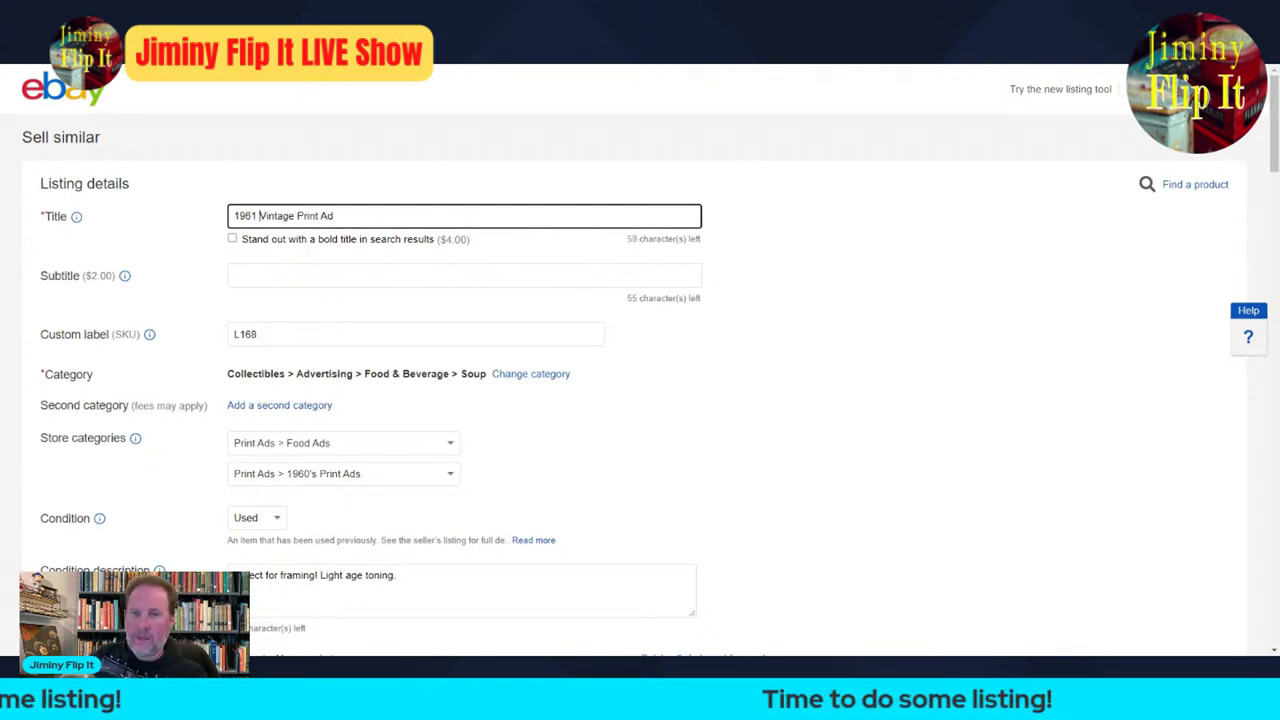
pyautogui.scroll(-3, 583, 479)
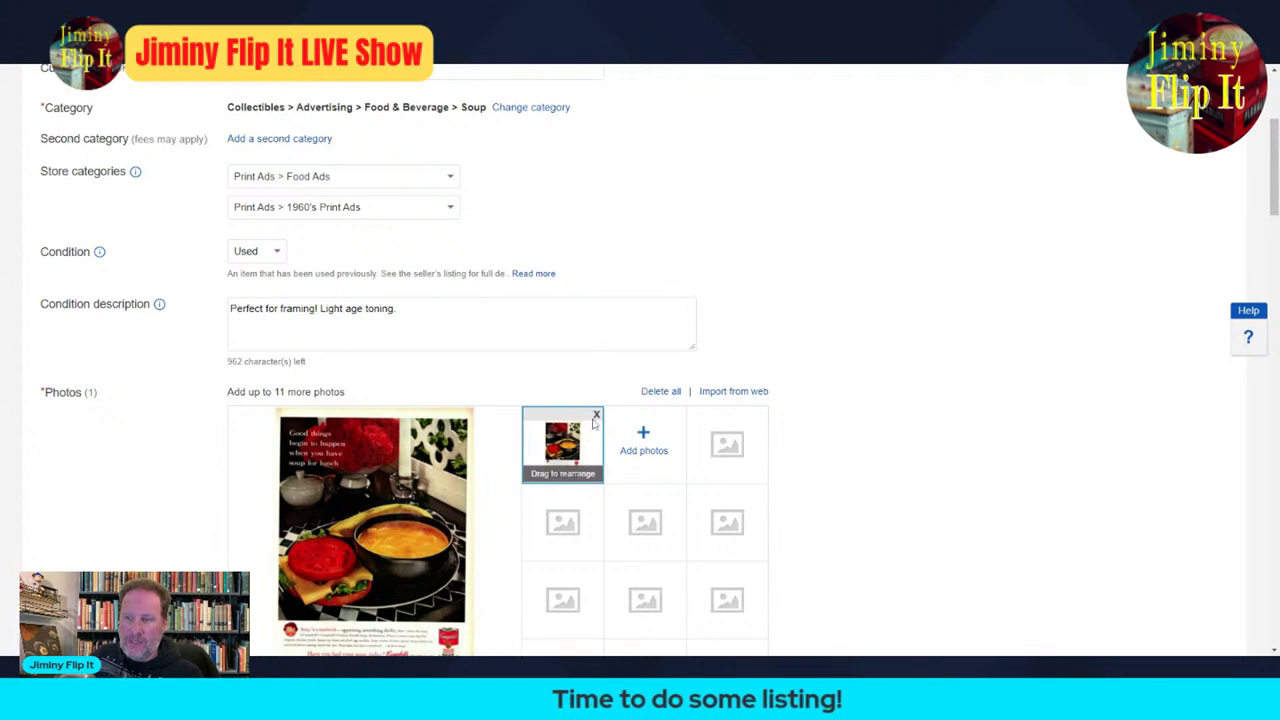
# Swap the soup ad photo for the Robin Hood Flour ad and view it enlarged
pyautogui.click(597, 414)
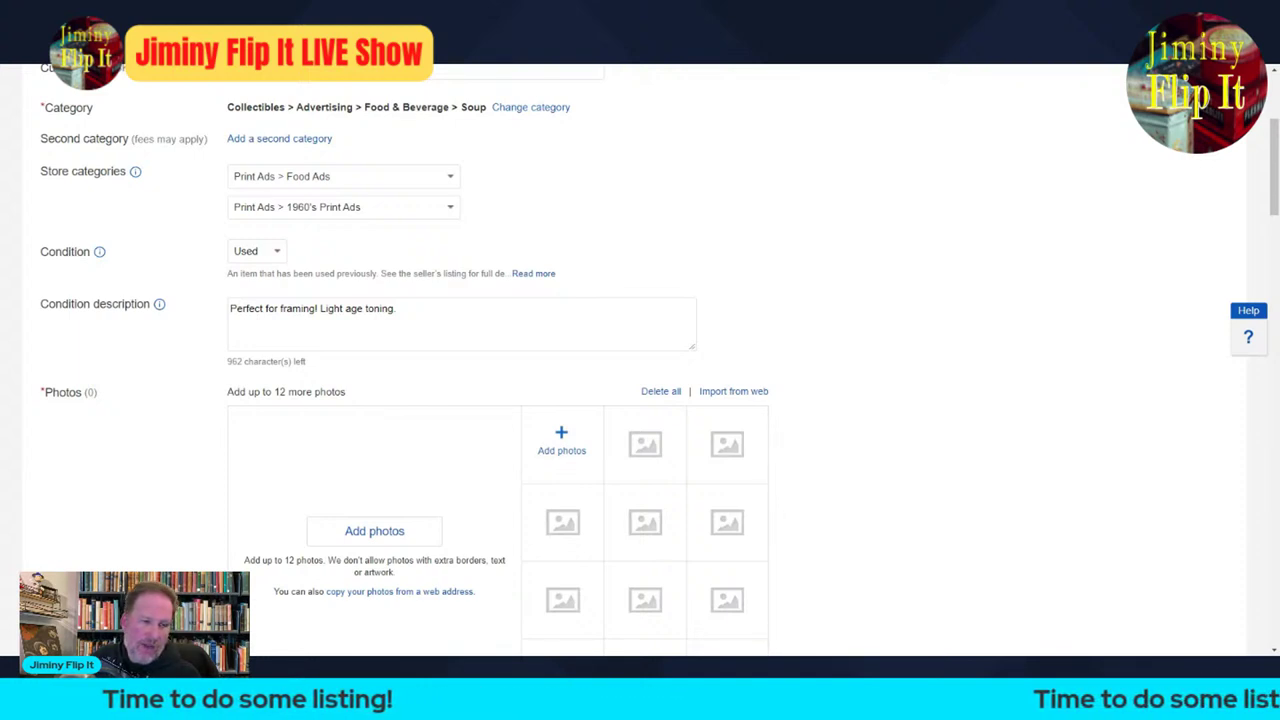
pyautogui.moveTo(1279, 435); pyautogui.dragTo(600, 435)
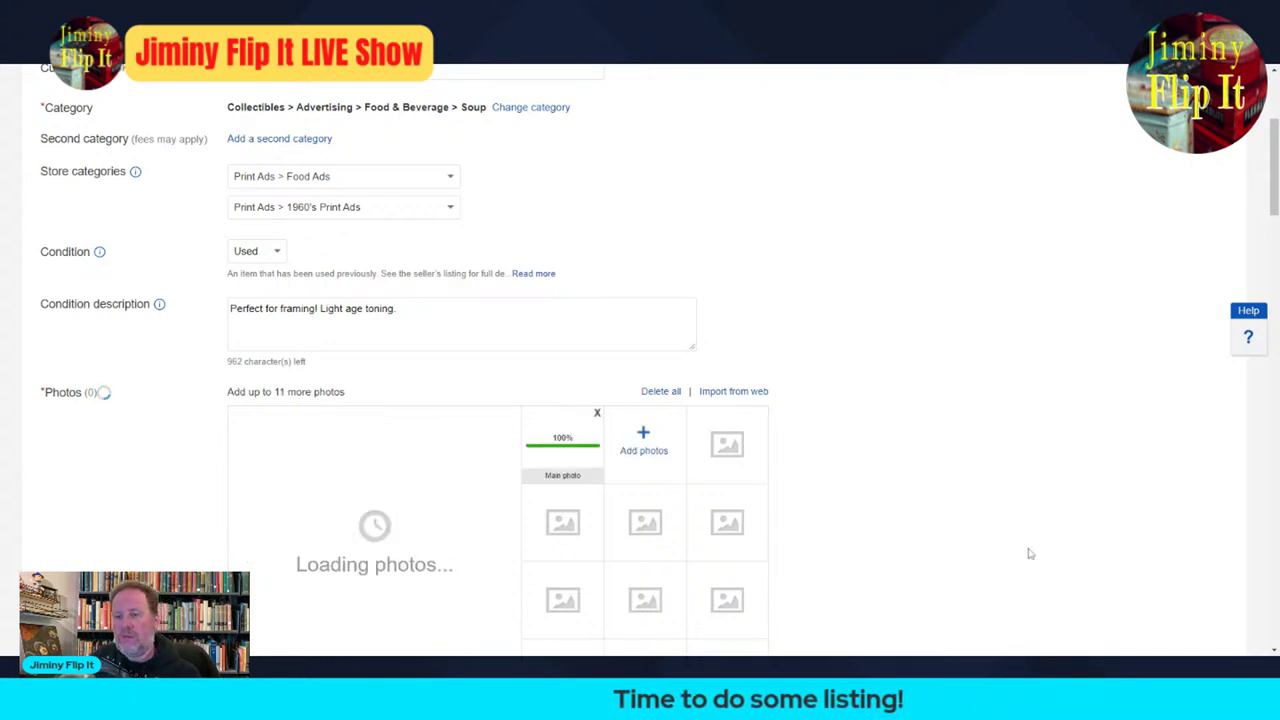
pyautogui.scroll(-3, 997, 549)
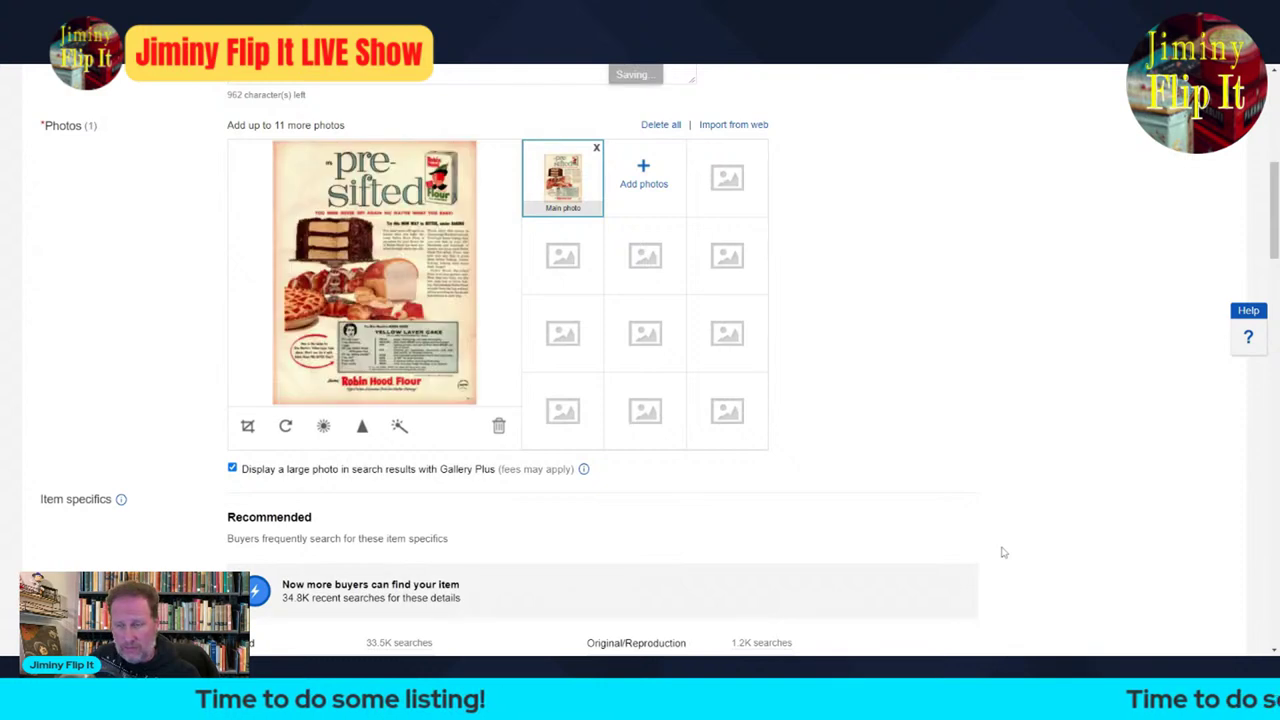
pyautogui.click(360, 287)
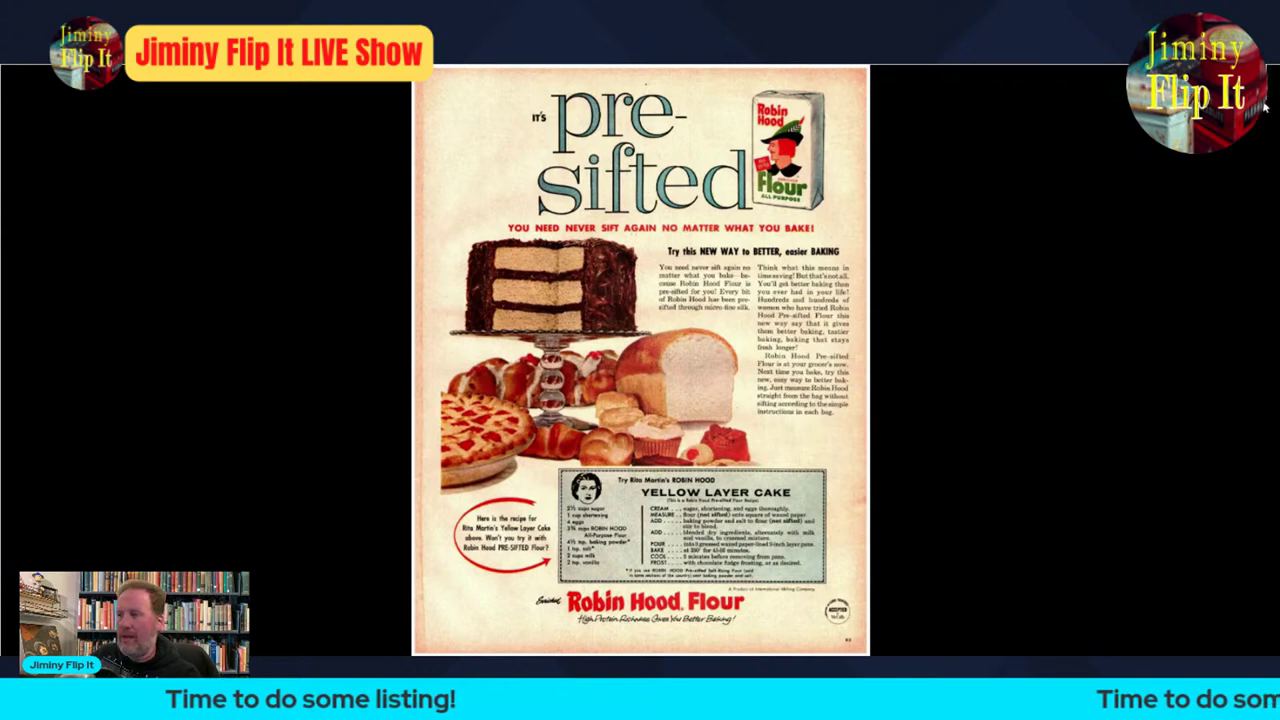
# Insert 'Robin Hood Flour' after 1961 in the title and recheck the enlarged photo
pyautogui.press('Escape')
pyautogui.scroll(5, 640, 400)
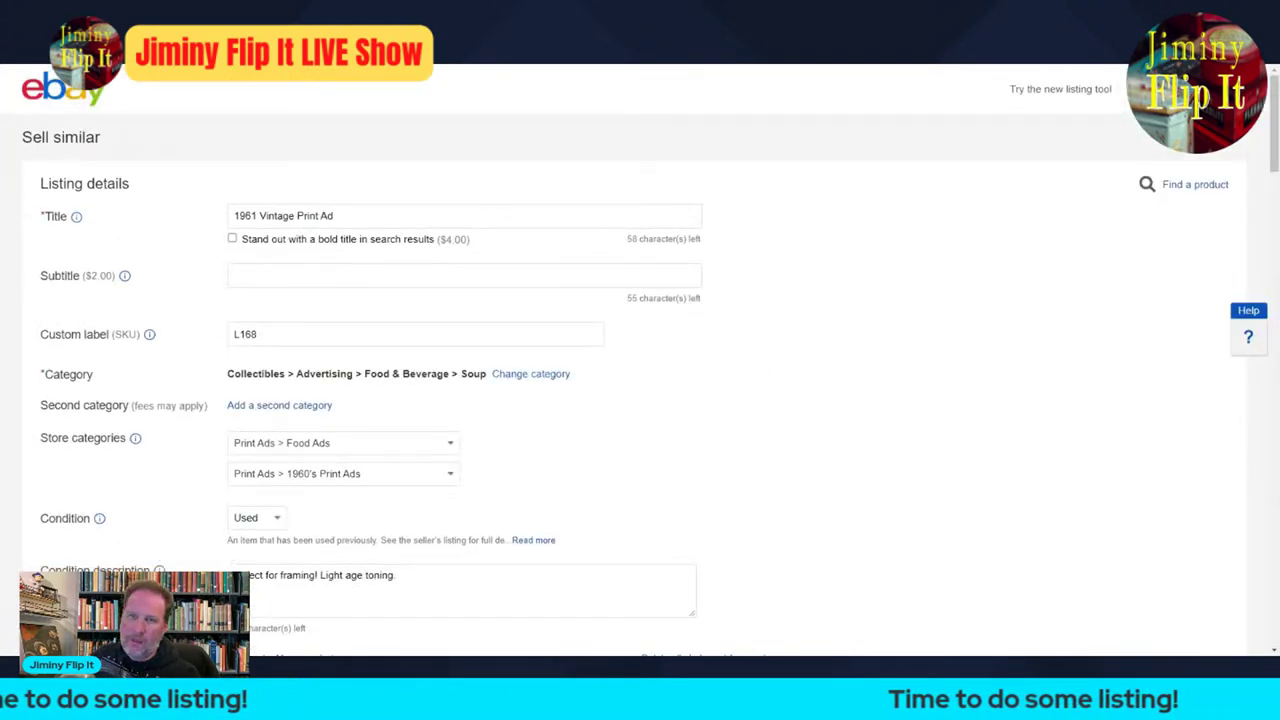
pyautogui.click(259, 215)
pyautogui.write('Robin Hood')
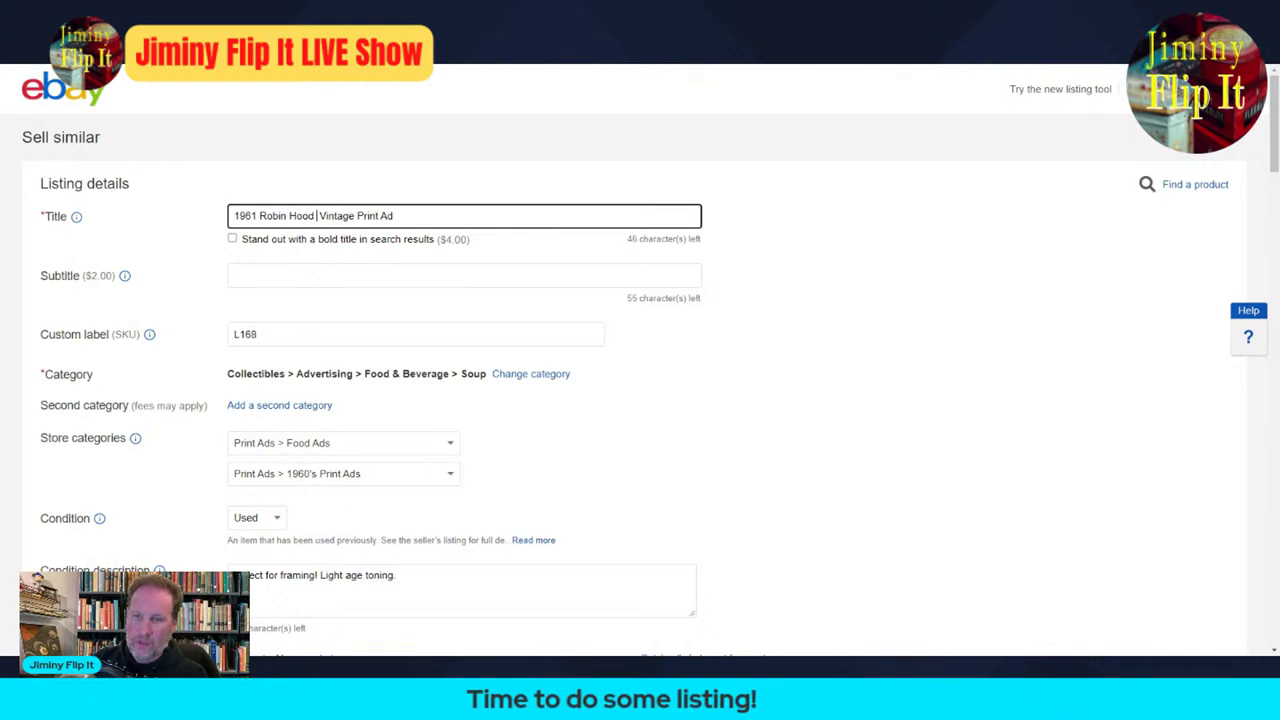
pyautogui.write(' Flour')
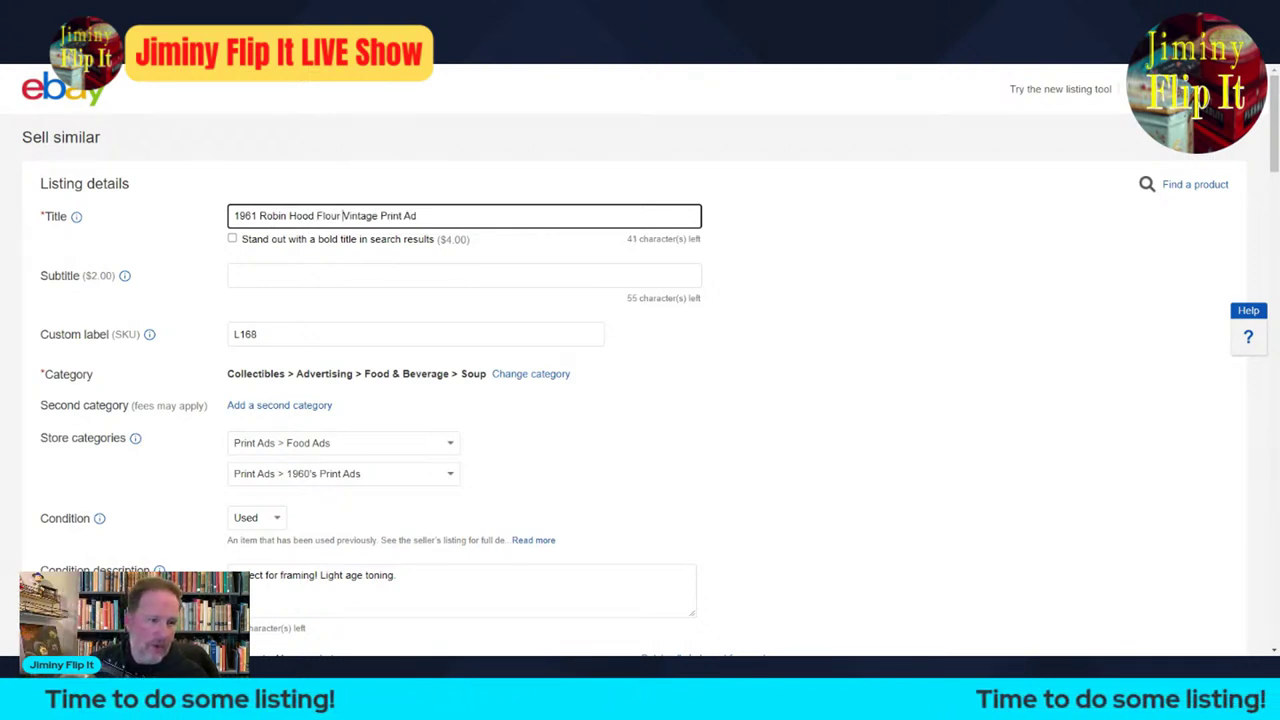
pyautogui.scroll(-5, 660, 511)
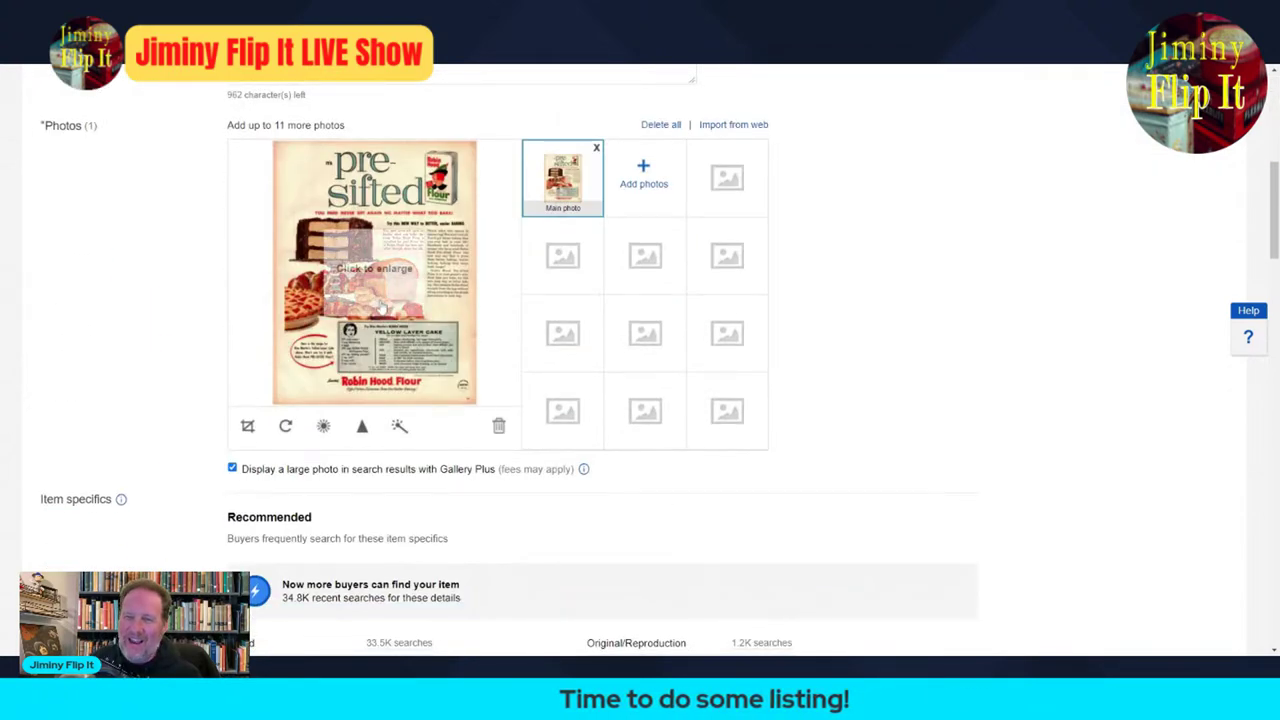
pyautogui.click(373, 273)
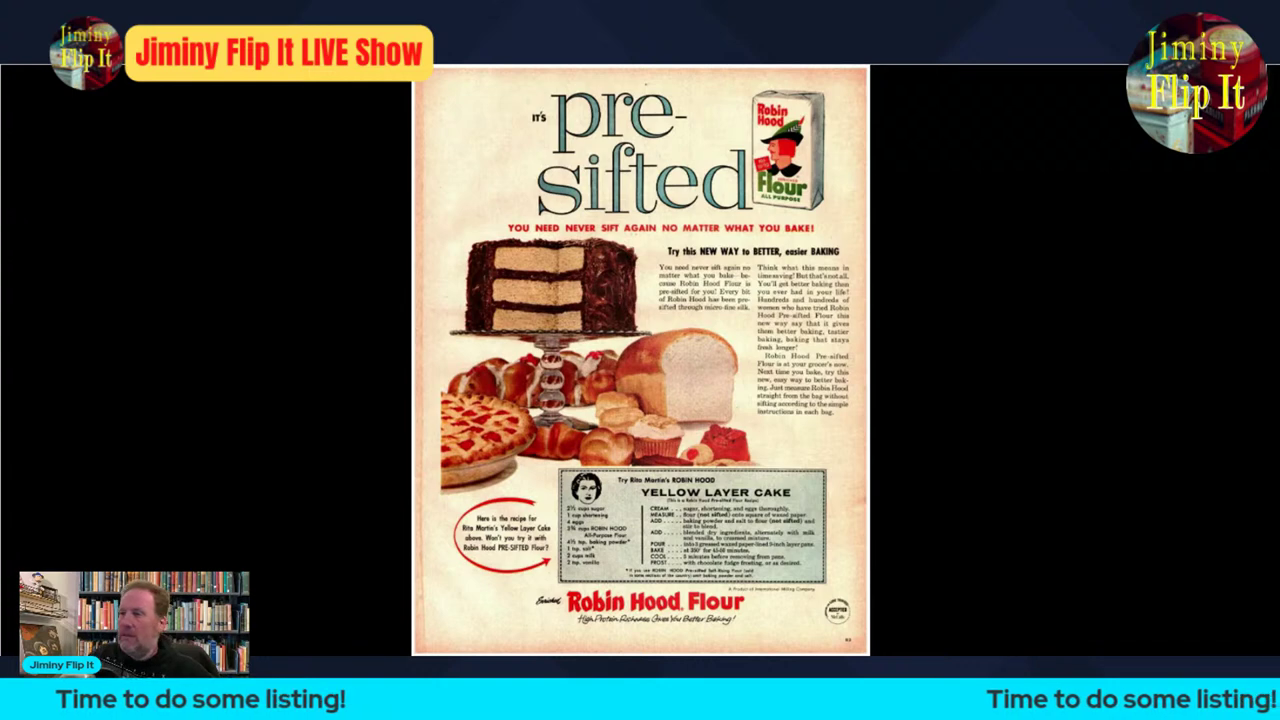
pyautogui.press('Escape')
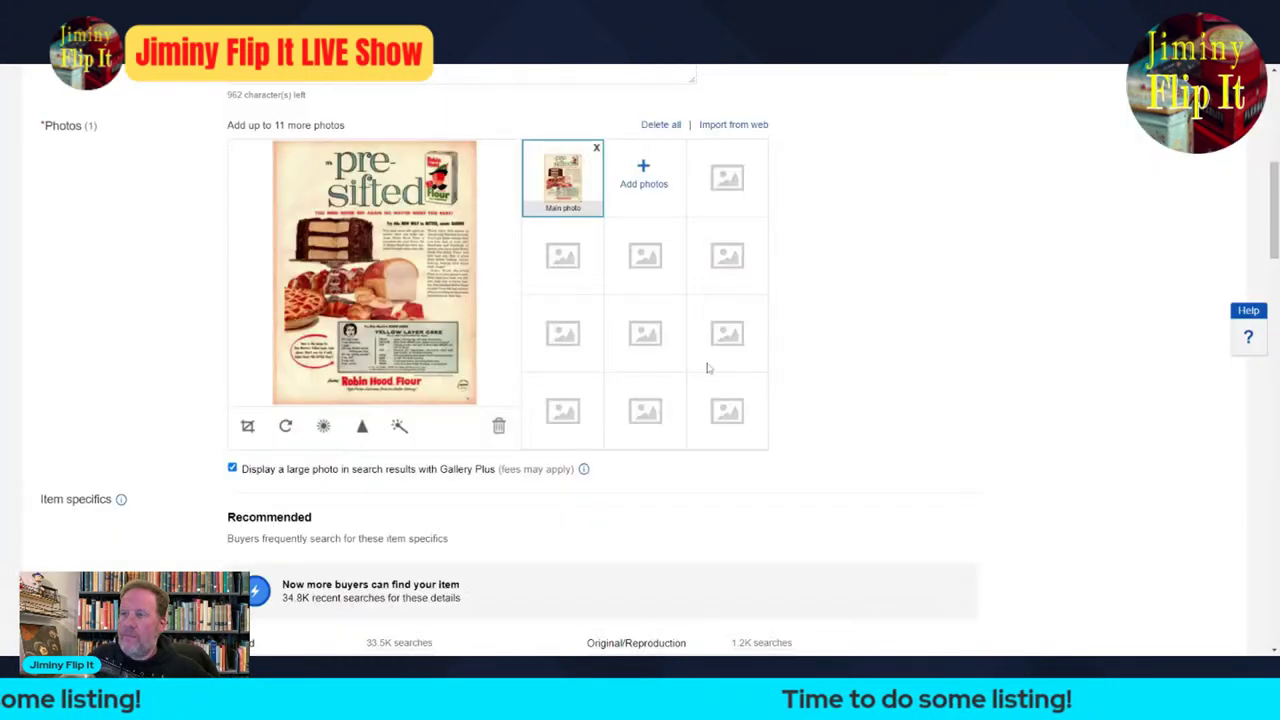
# Pick the suggested Collectibles > Advertising > Food & Beverage > Bakery & Baking > Flour category
pyautogui.scroll(10, 707, 368)
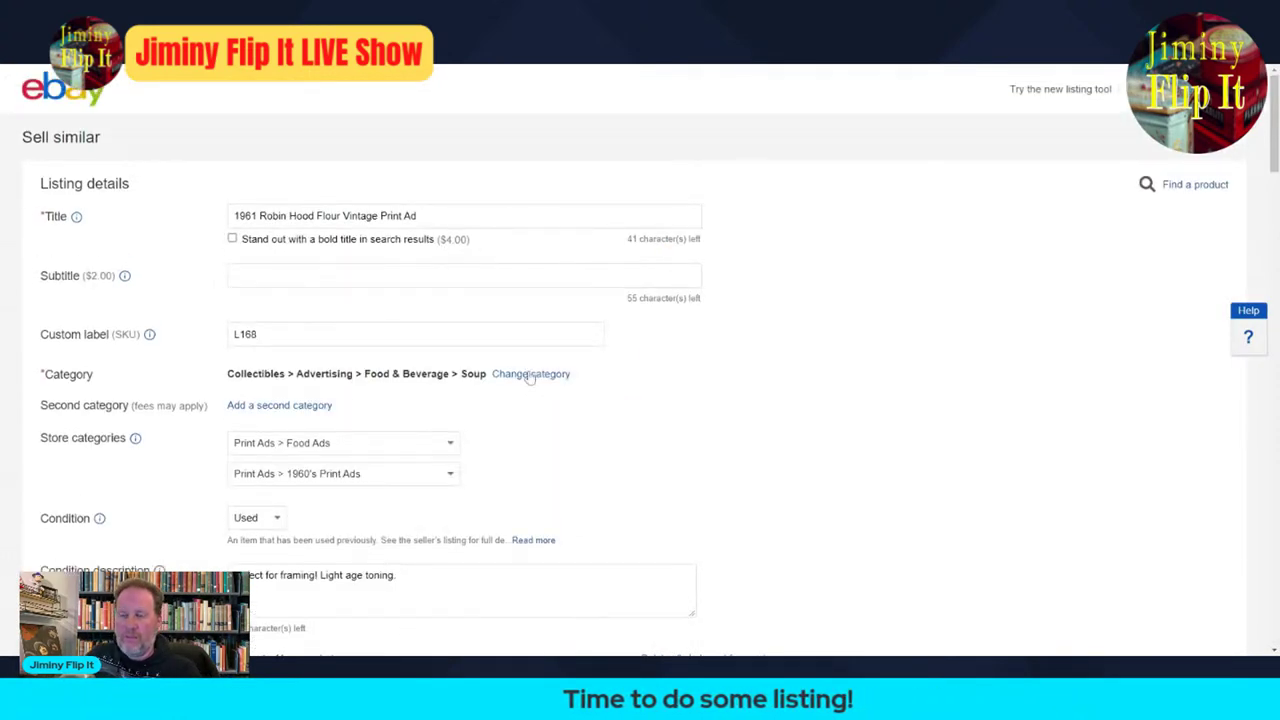
pyautogui.click(530, 374)
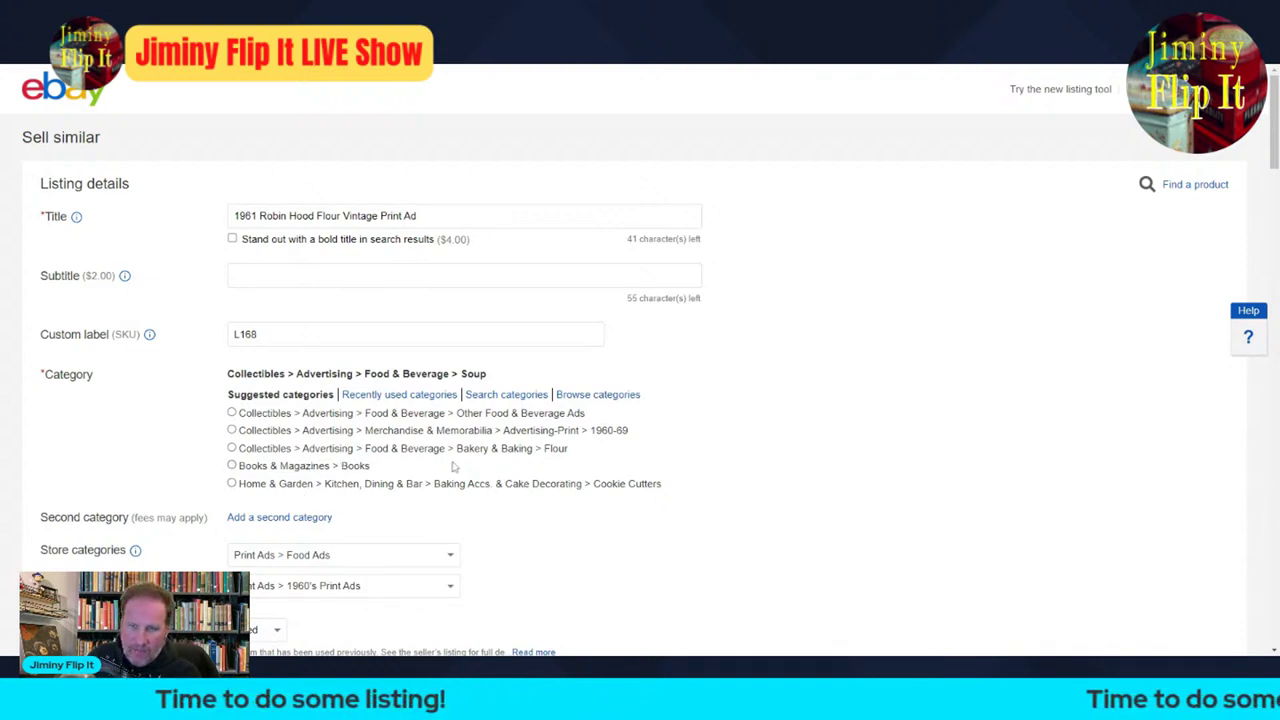
pyautogui.click(232, 449)
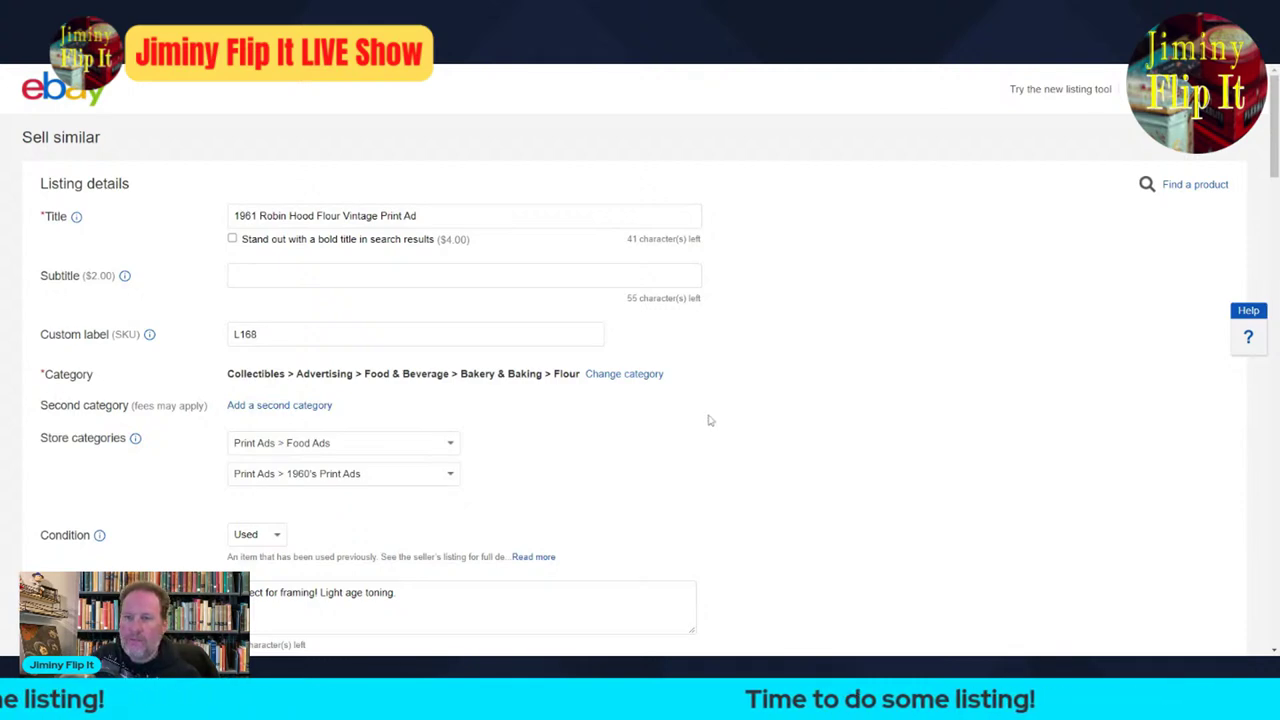
pyautogui.scroll(-8, 709, 421)
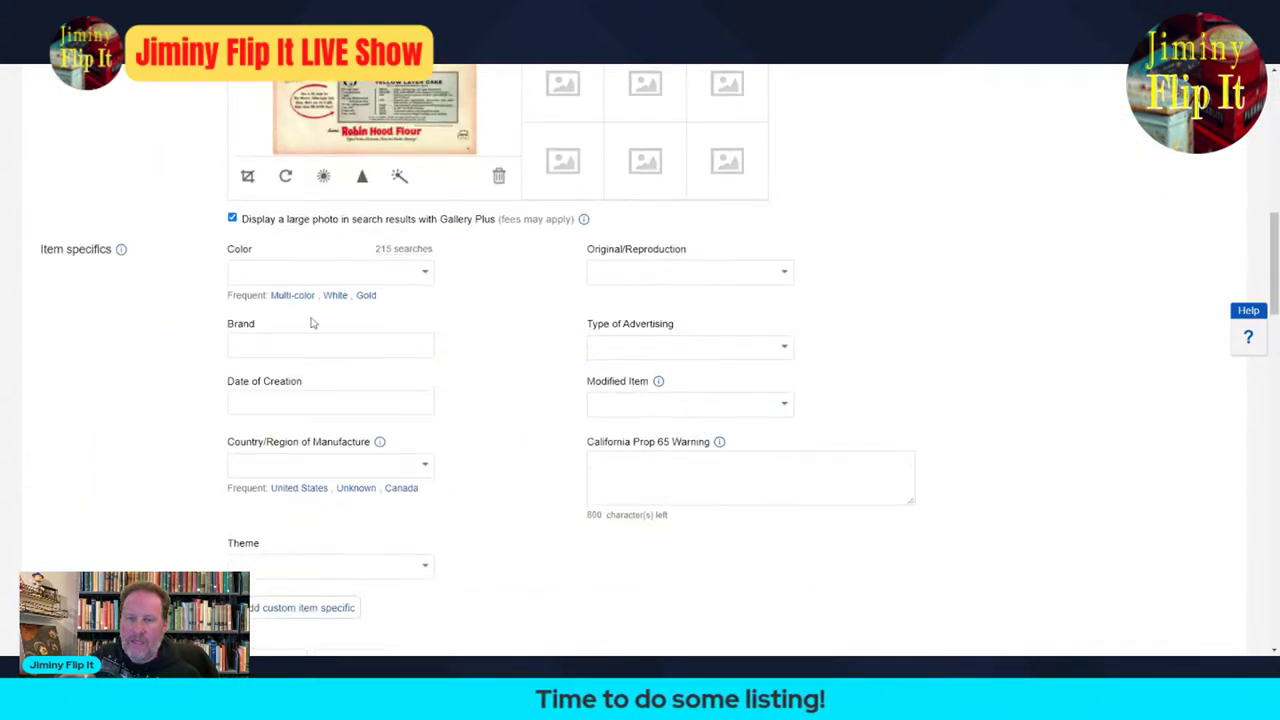
# Set item specifics: Color Multi-color, Original, and Brand 'Robin Hood'
pyautogui.click(295, 297)
pyautogui.click(785, 273)
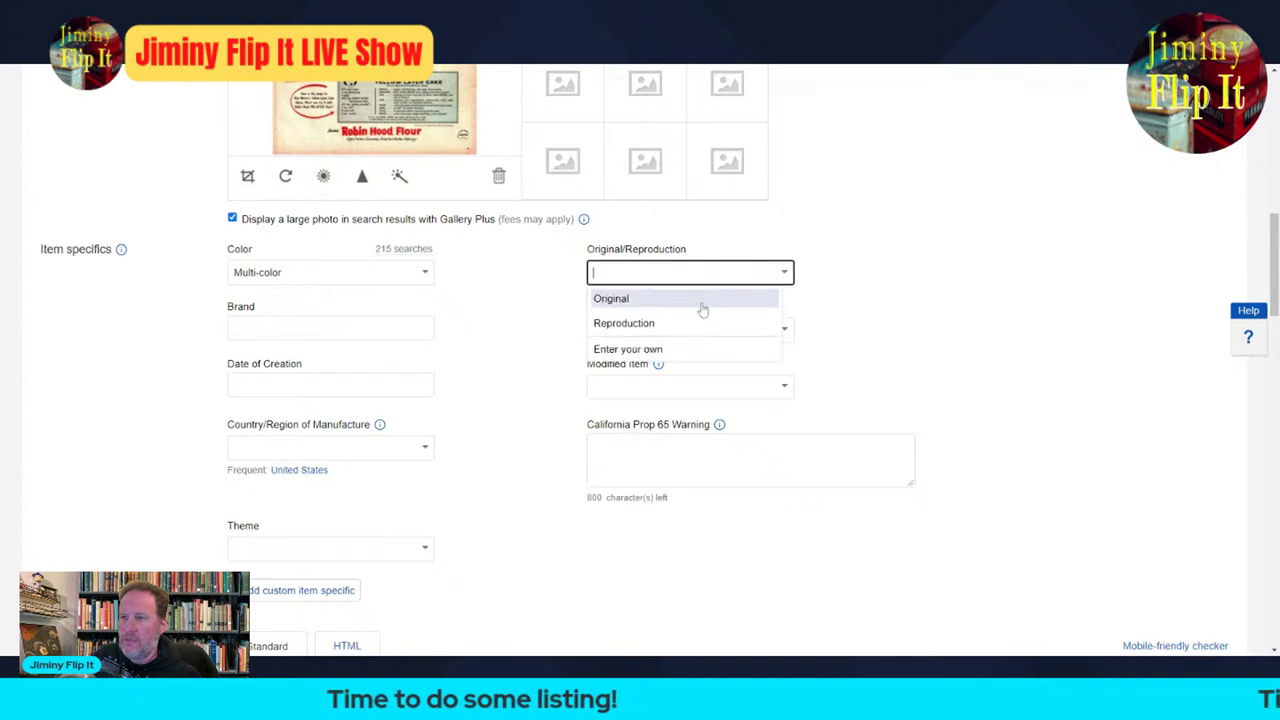
pyautogui.click(700, 300)
pyautogui.click(330, 328)
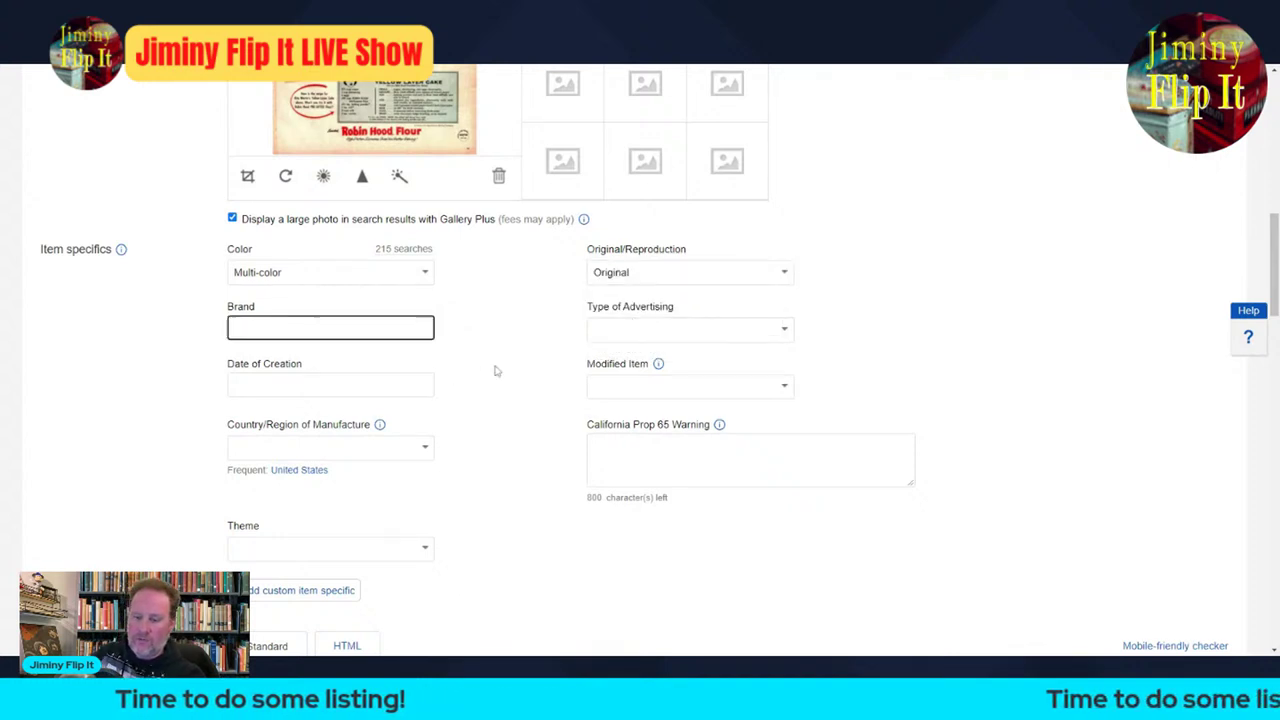
pyautogui.write('Robin Hood')
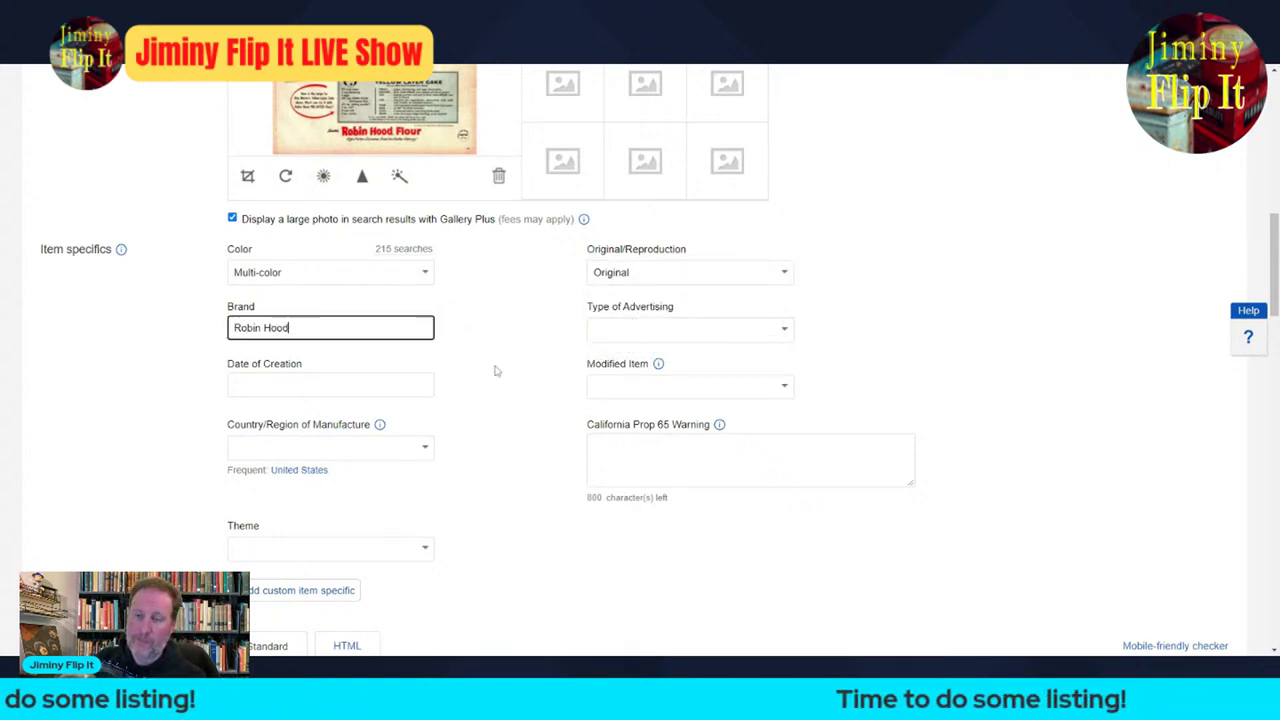
pyautogui.click(640, 329)
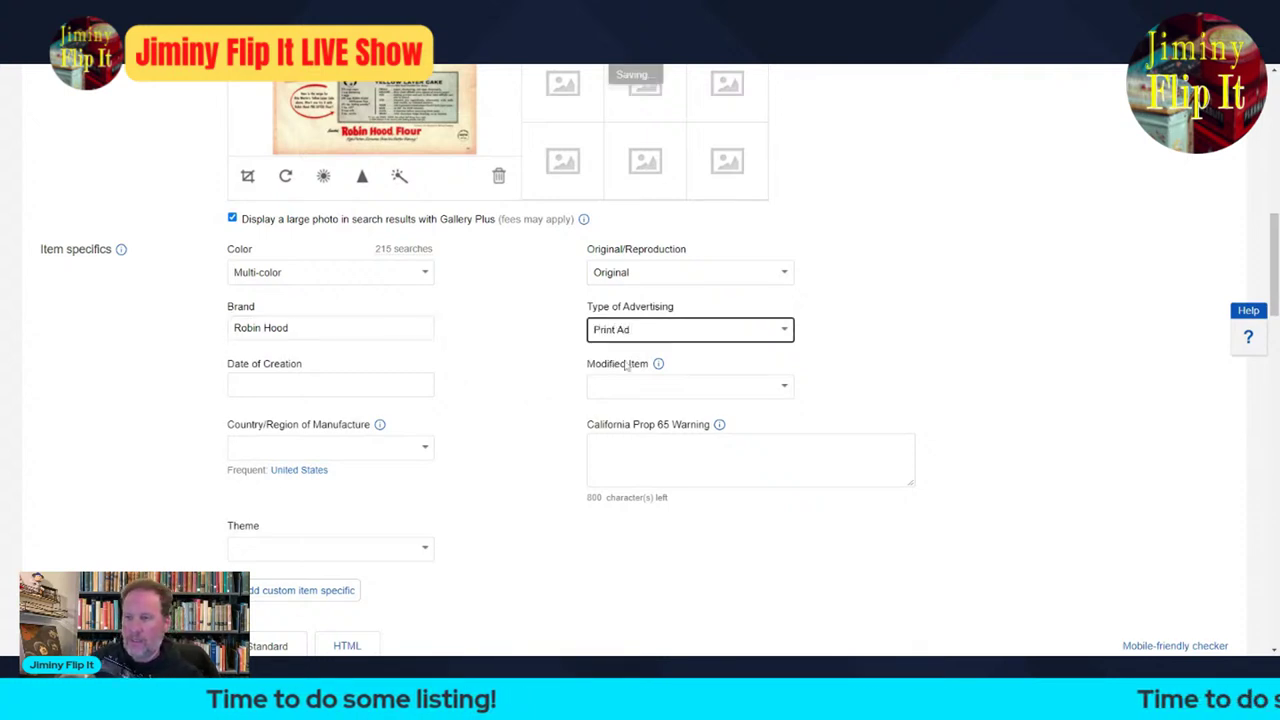
# Mark it not modified, created 1961, made in United States, with theme Bakery & Baking
pyautogui.click(777, 390)
pyautogui.click(700, 412)
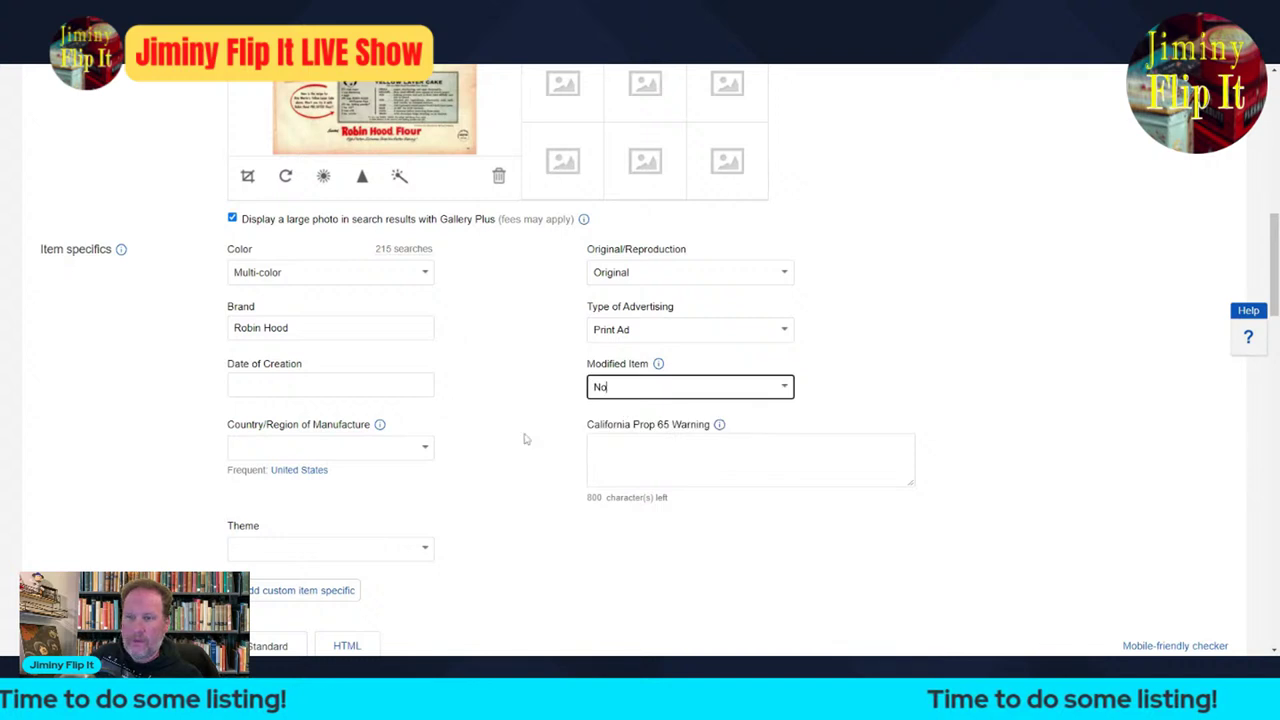
pyautogui.click(330, 385)
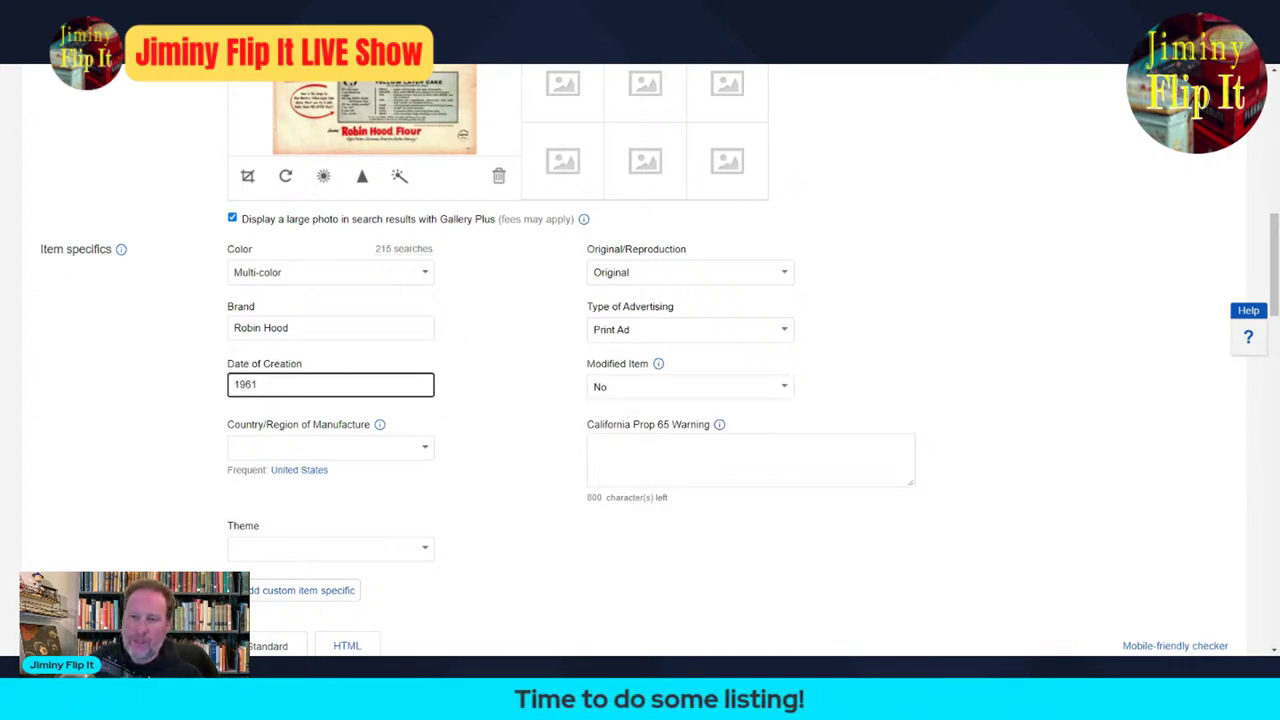
pyautogui.write('1961')
pyautogui.click(290, 470)
pyautogui.click(420, 552)
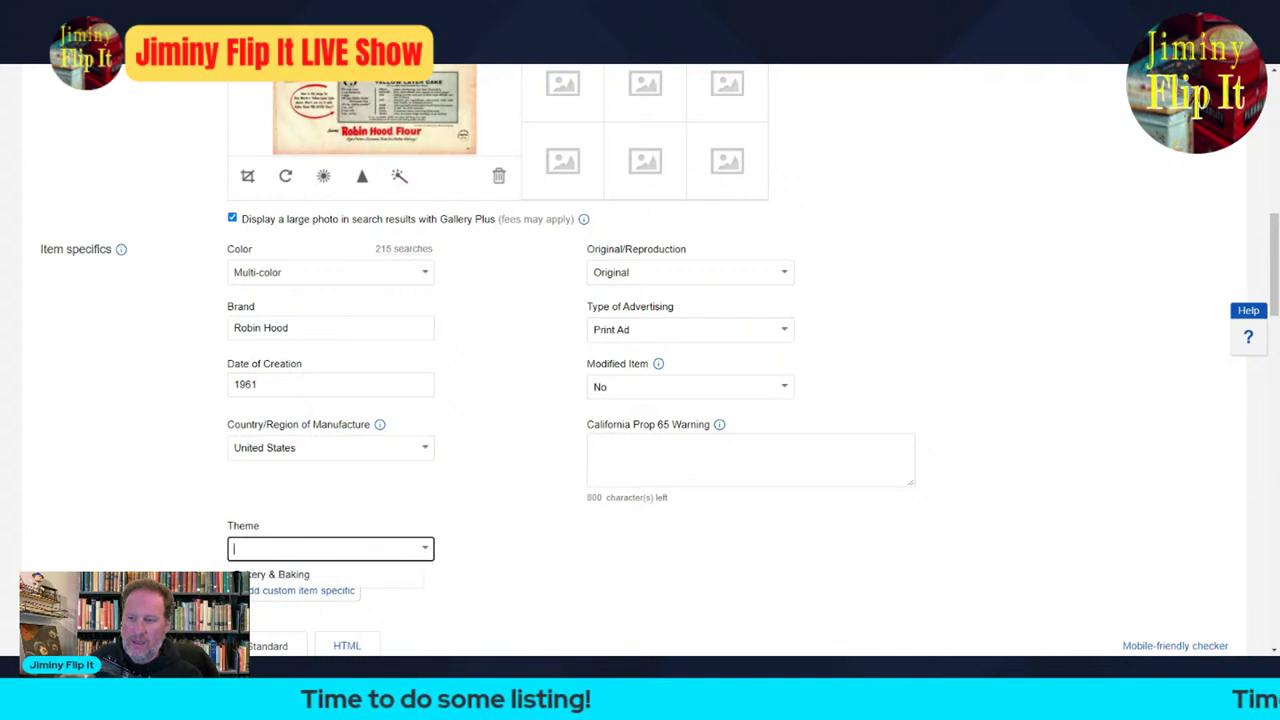
pyautogui.click(371, 574)
pyautogui.scroll(3, 437, 580)
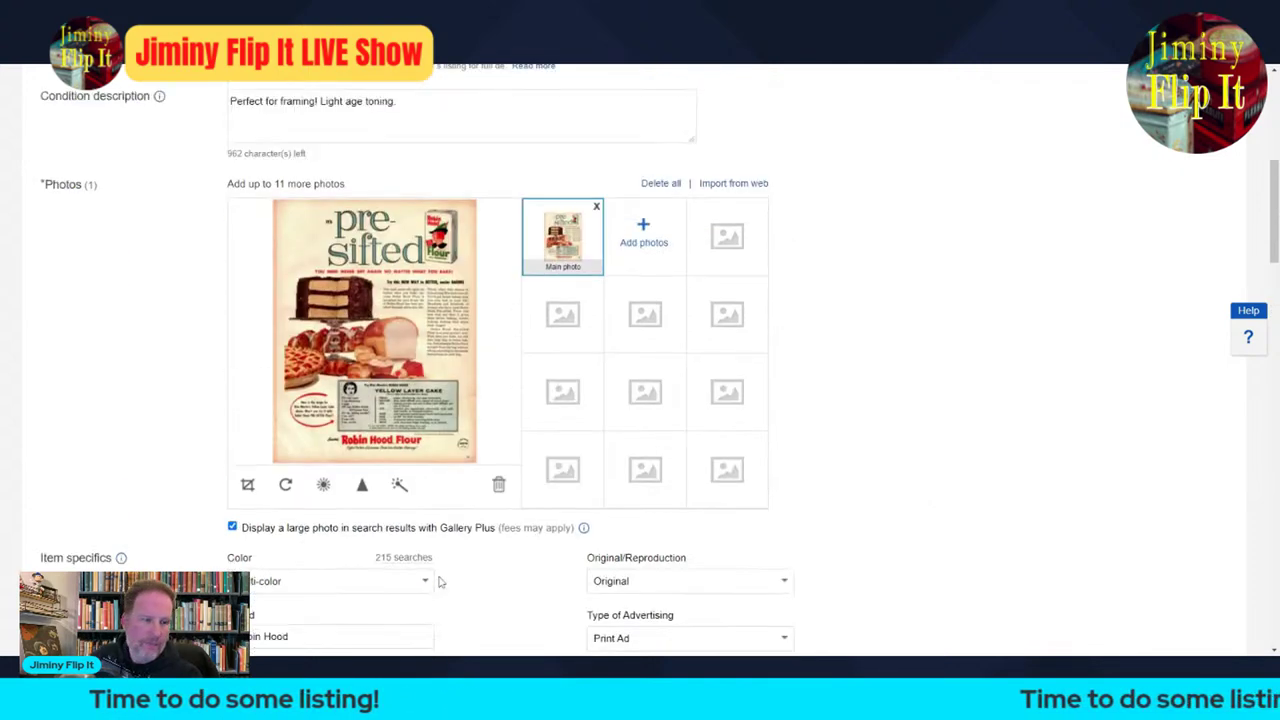
pyautogui.scroll(5, 748, 477)
pyautogui.scroll(-9, 748, 477)
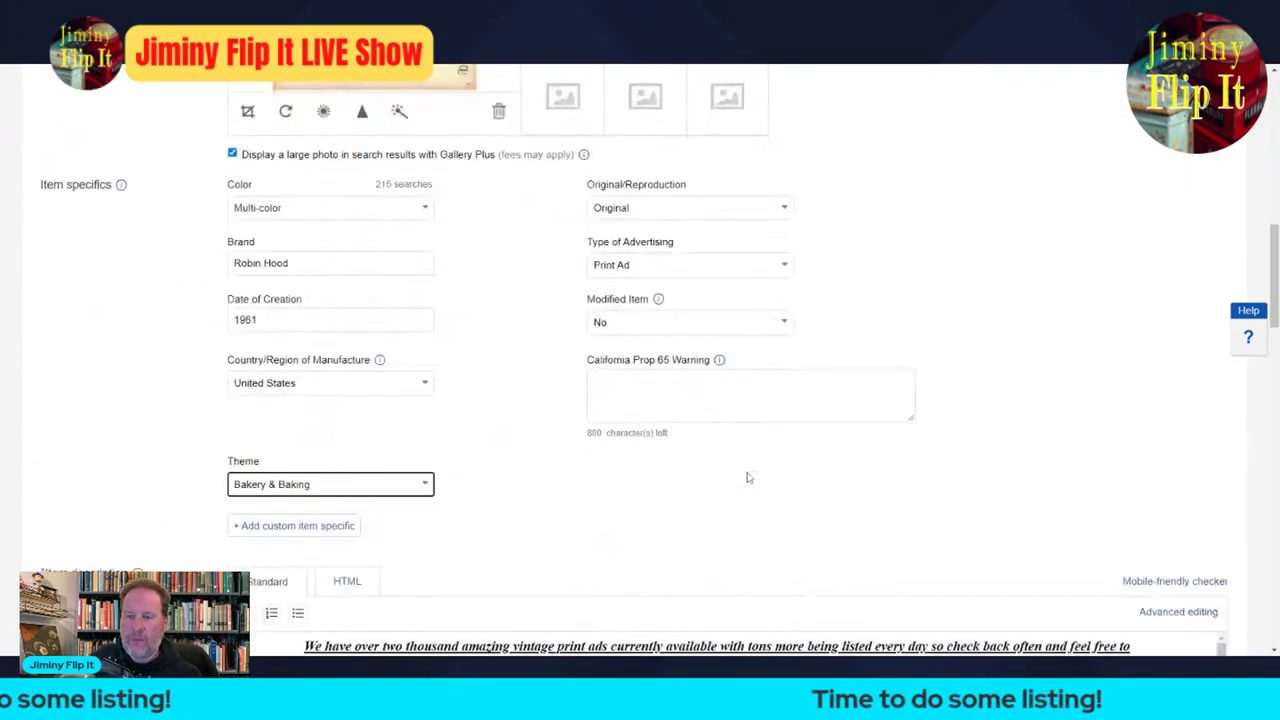
pyautogui.scroll(-10, 748, 477)
pyautogui.scroll(10, 753, 470)
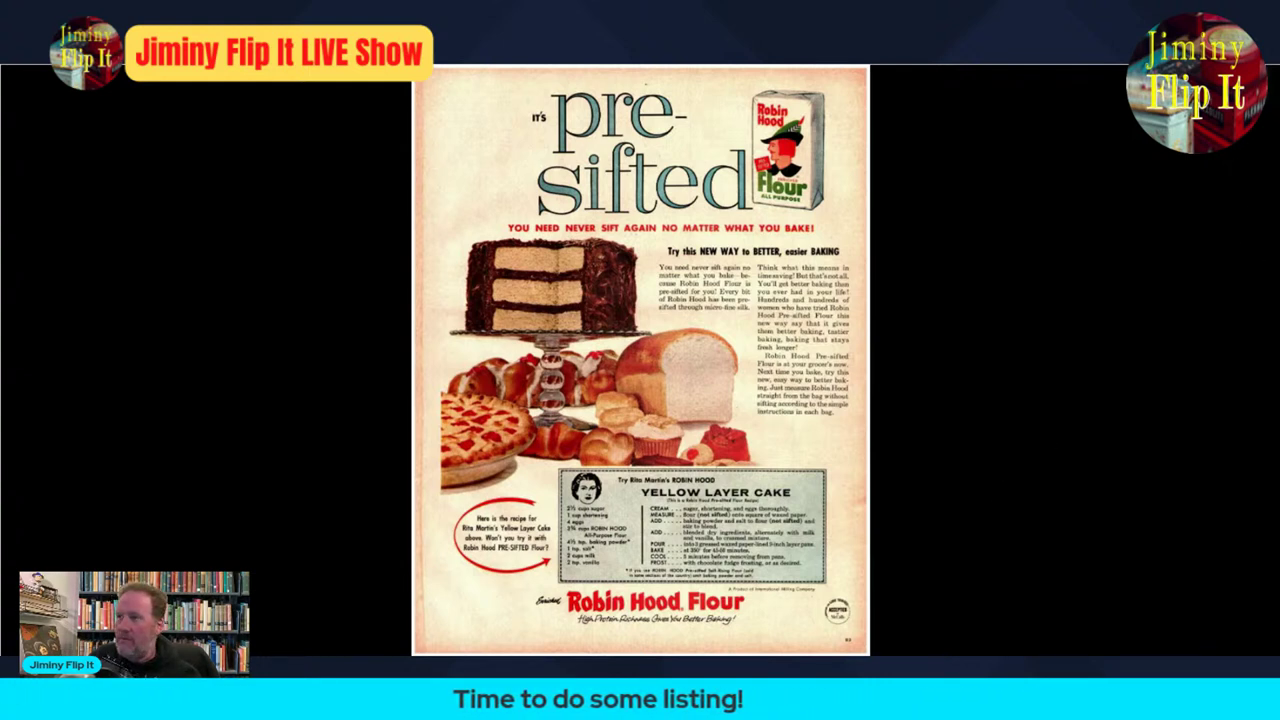
# Append 'Yellow Layer Cake Recipe' to the title, correcting 'LAyer' to 'Layer'
pyautogui.press('Escape')
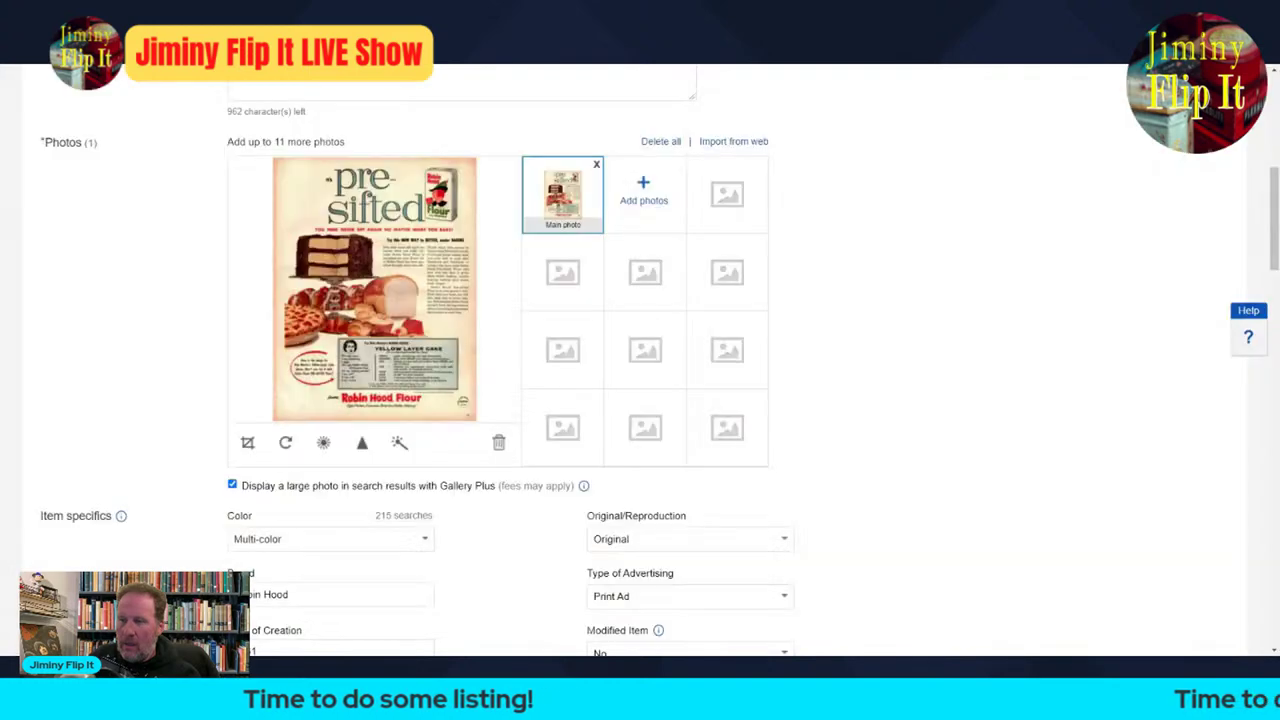
pyautogui.scroll(10, 474, 300)
pyautogui.click(428, 210)
pyautogui.write('Ye')
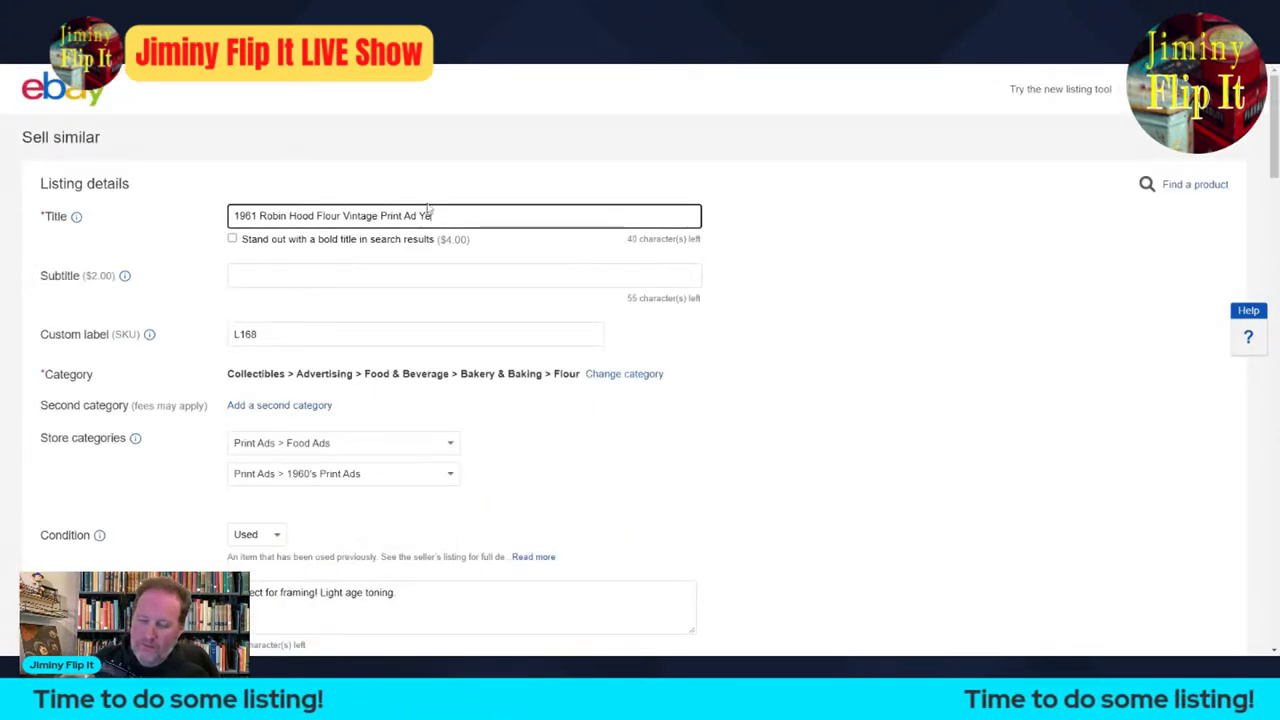
pyautogui.write('llow LAyer Cake Recipe')
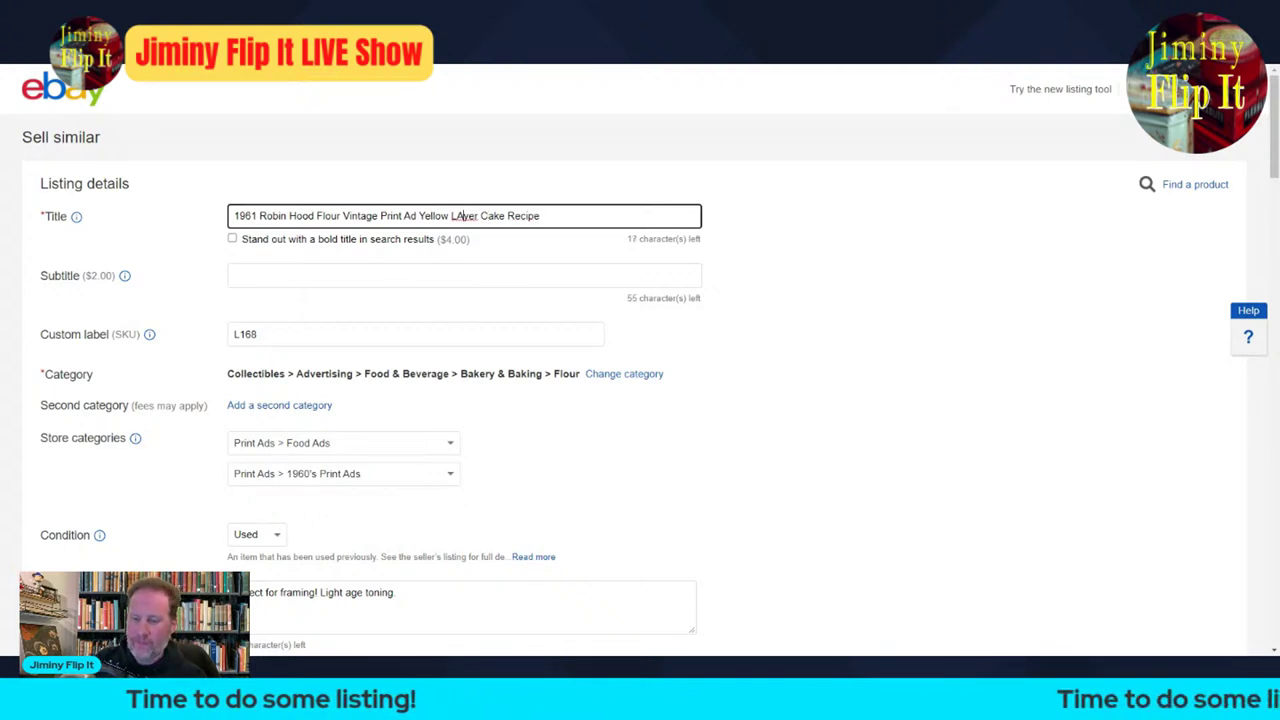
pyautogui.click(463, 215)
pyautogui.press('BackSpace')
pyautogui.write('a')
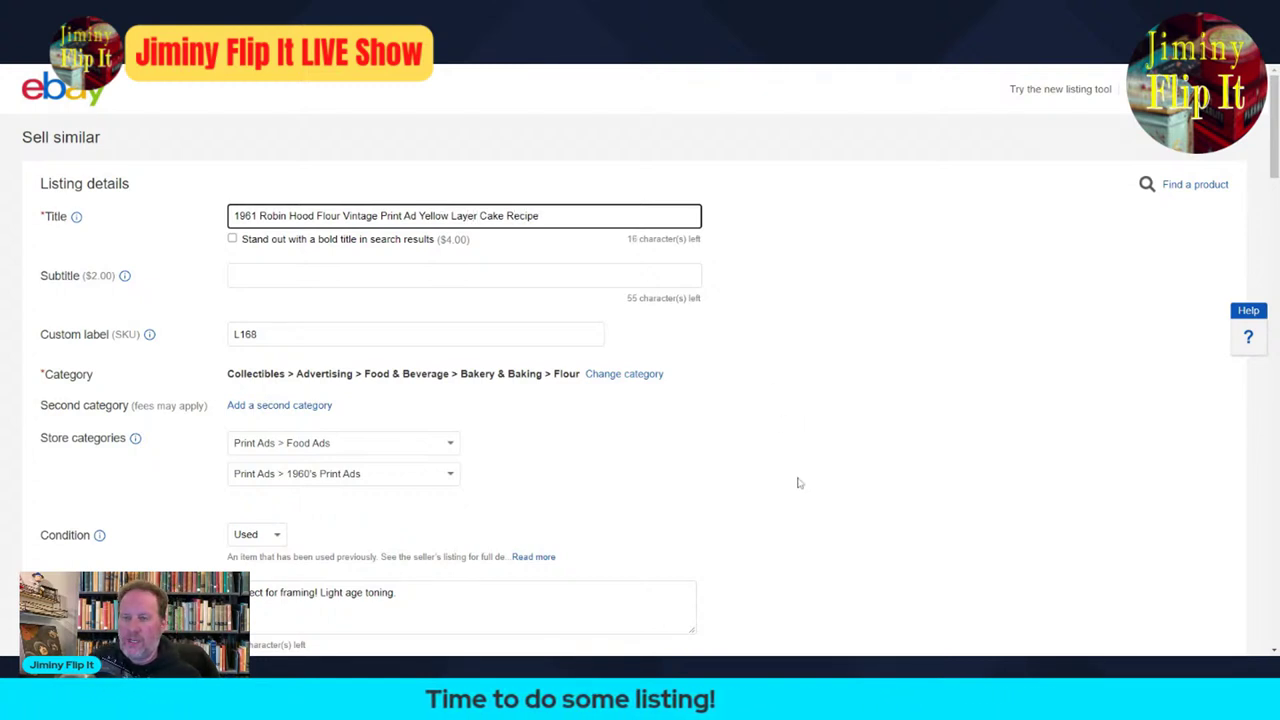
# Commit the title edit and view the Robin Hood Flour photo enlarged again
pyautogui.click(516, 69)
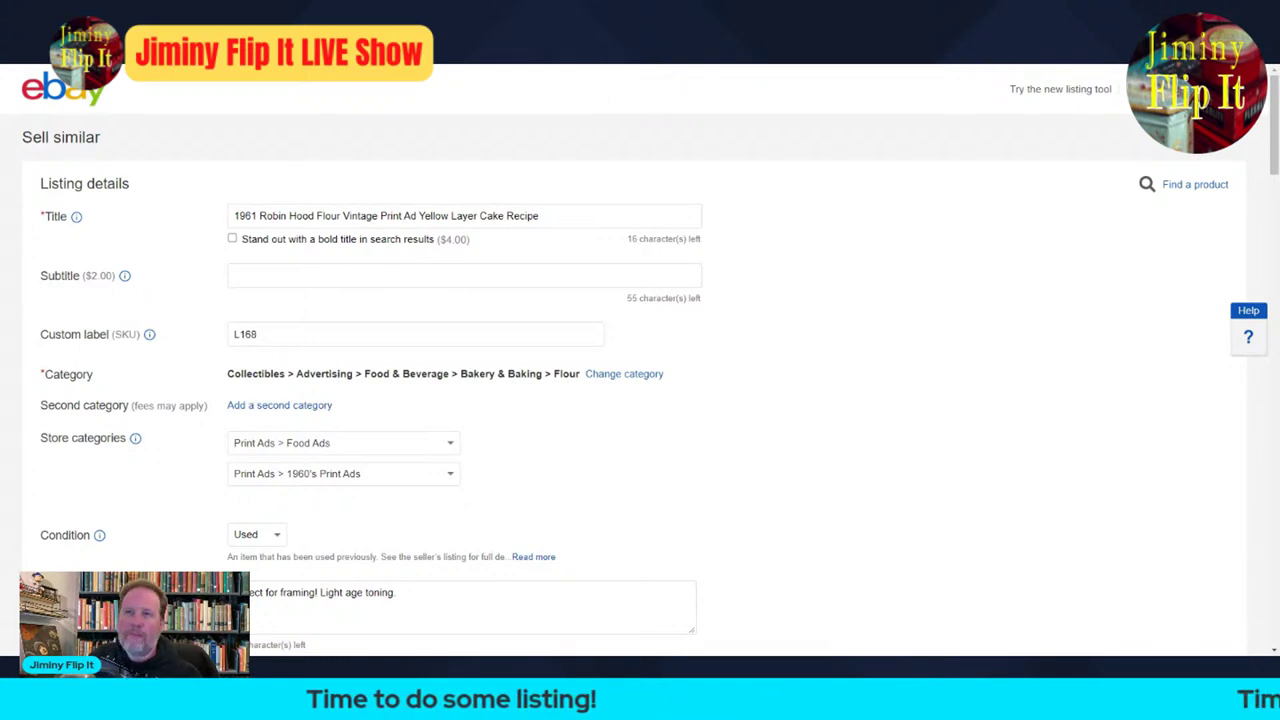
pyautogui.click(541, 216)
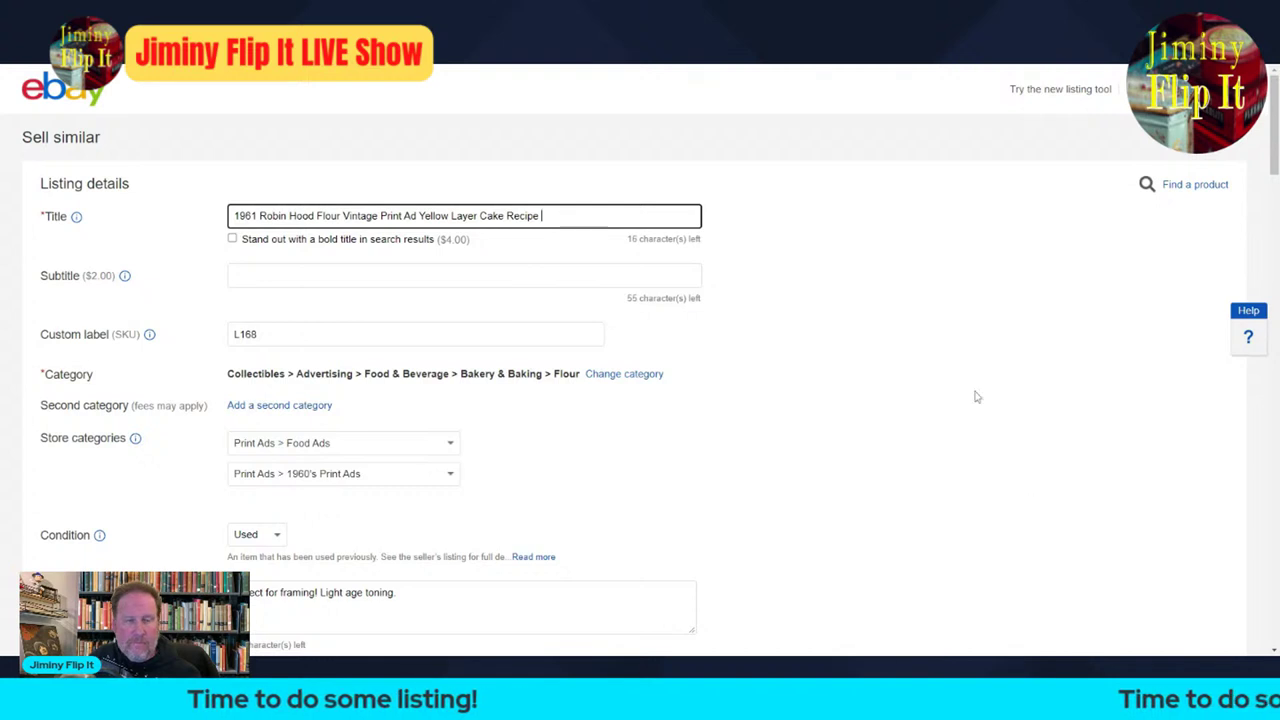
pyautogui.click(565, 68)
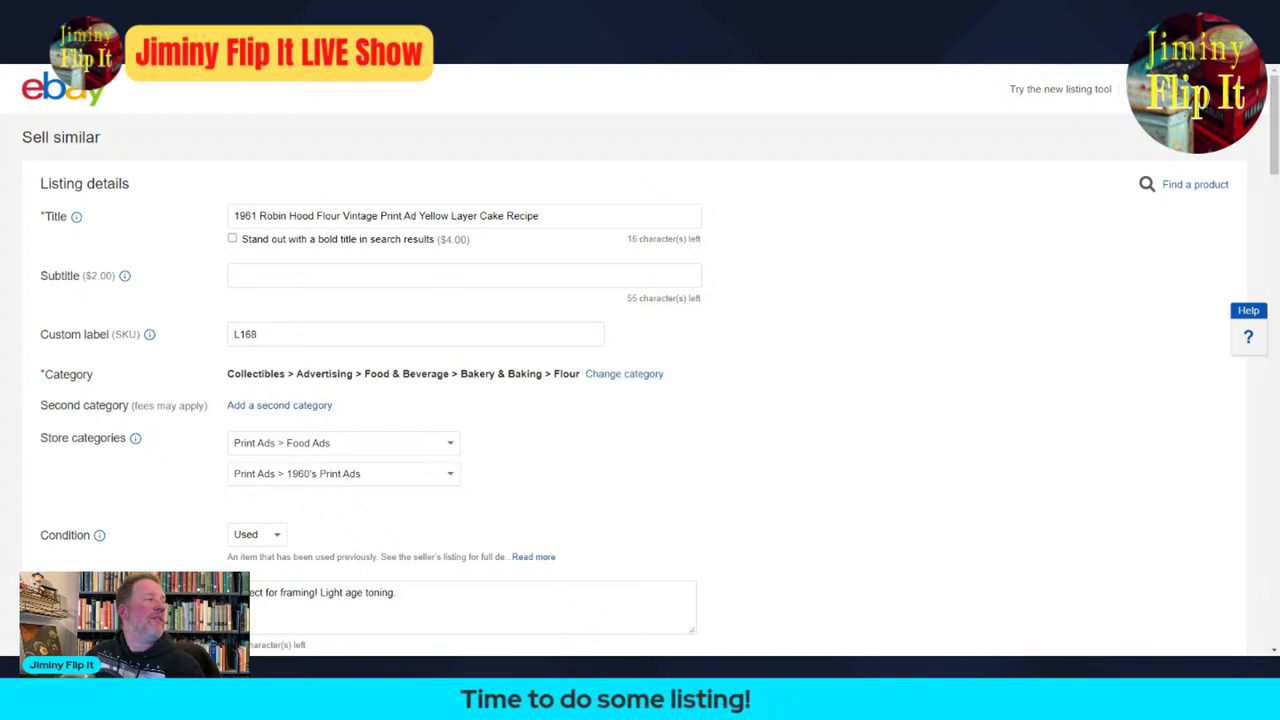
pyautogui.click(600, 216)
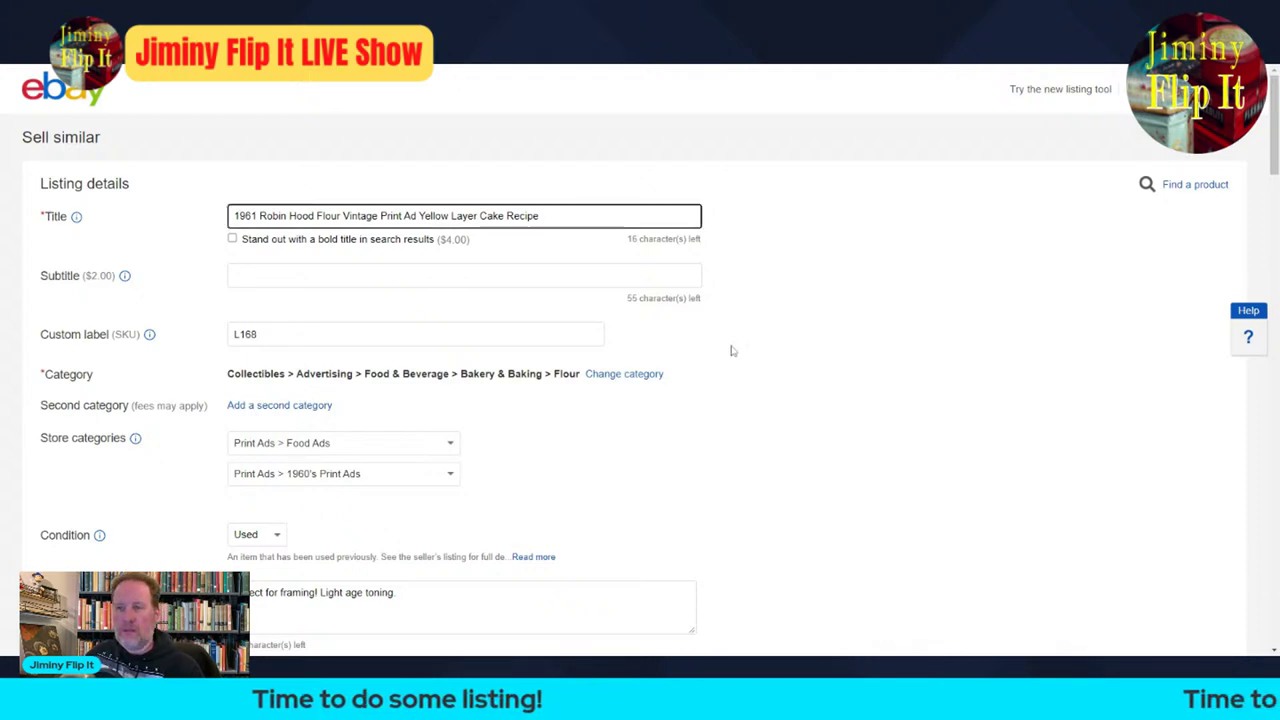
pyautogui.scroll(-3, 784, 460)
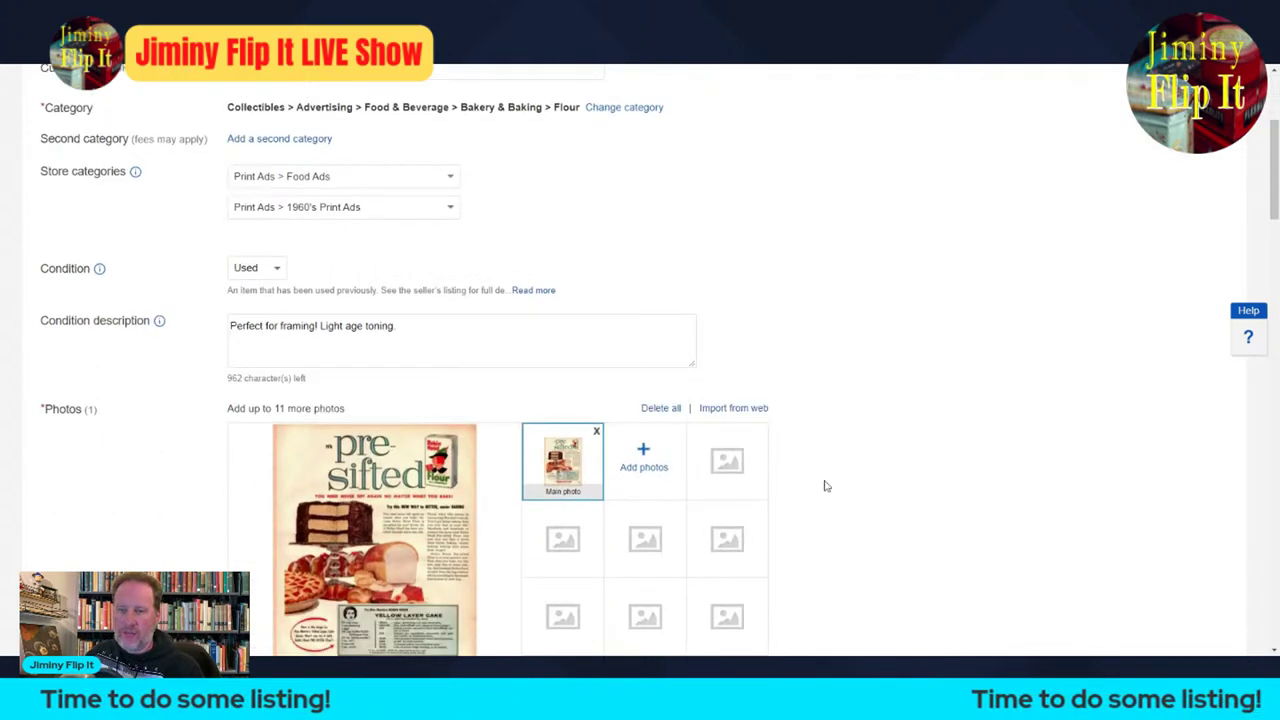
pyautogui.scroll(-2, 823, 486)
pyautogui.click(374, 300)
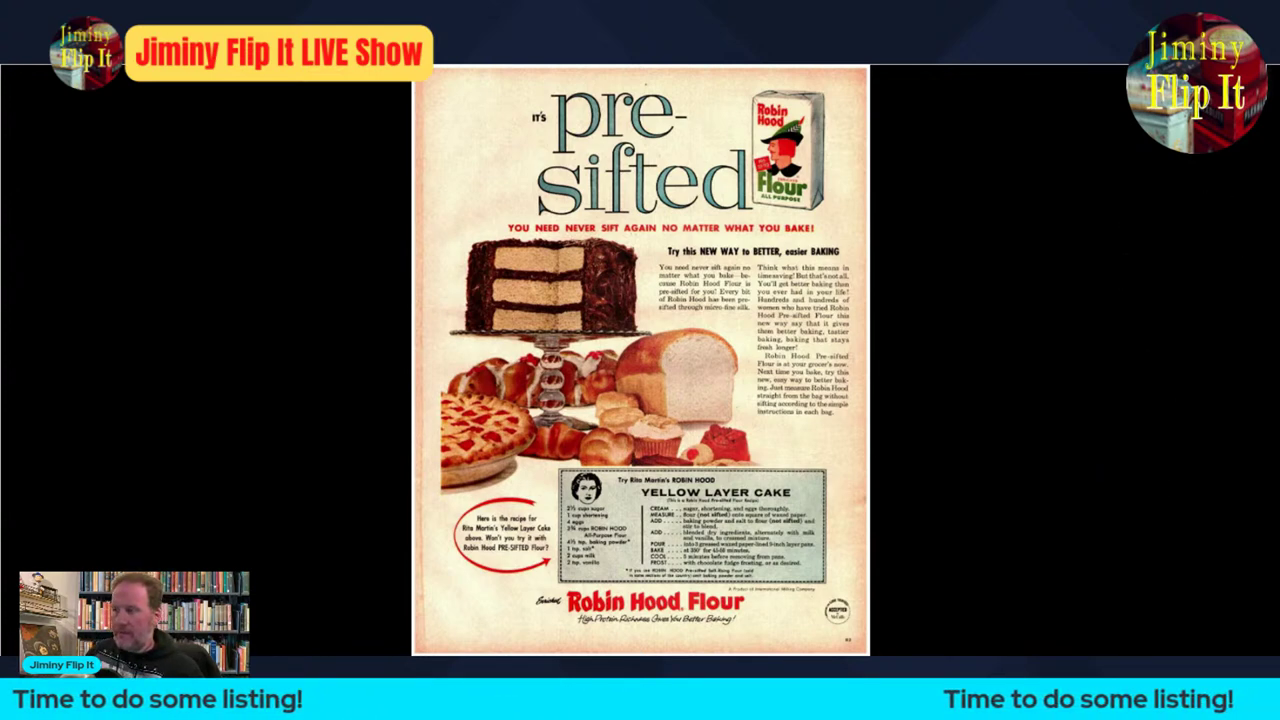
# Close the enlarged flour ad photo and return to the listing's Title field
pyautogui.click(1083, 323)
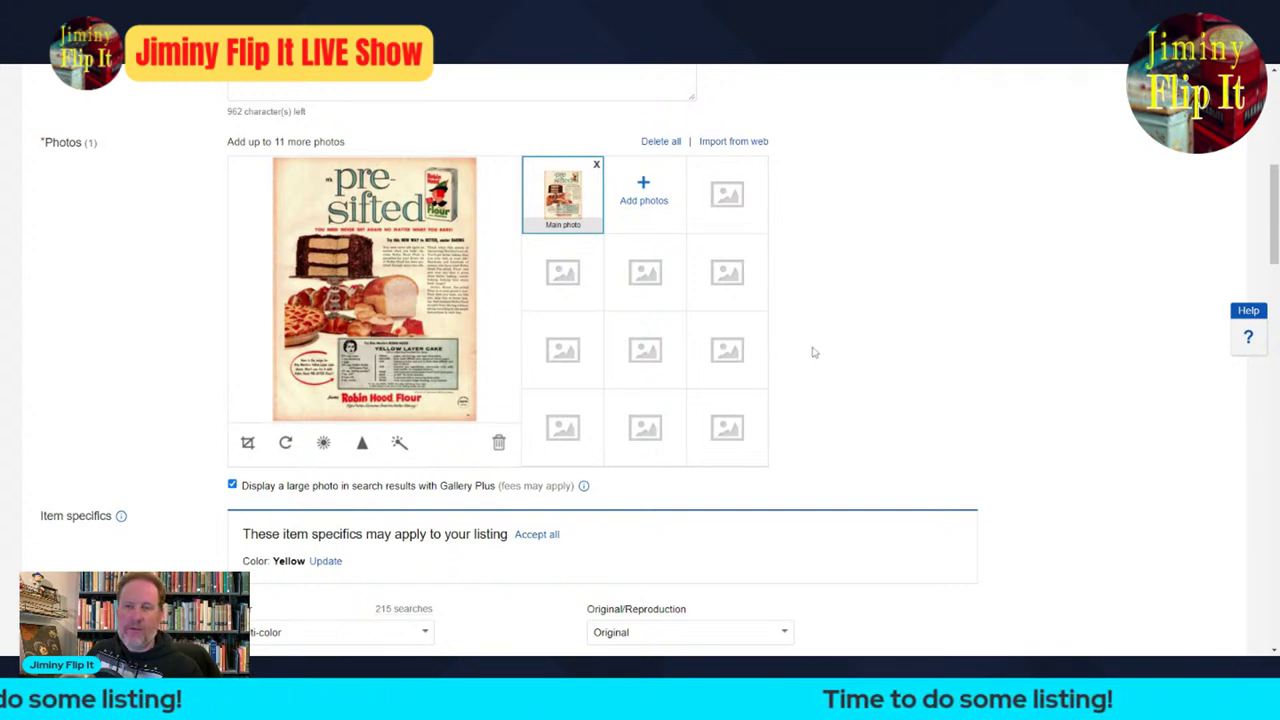
pyautogui.scroll(3, 815, 352)
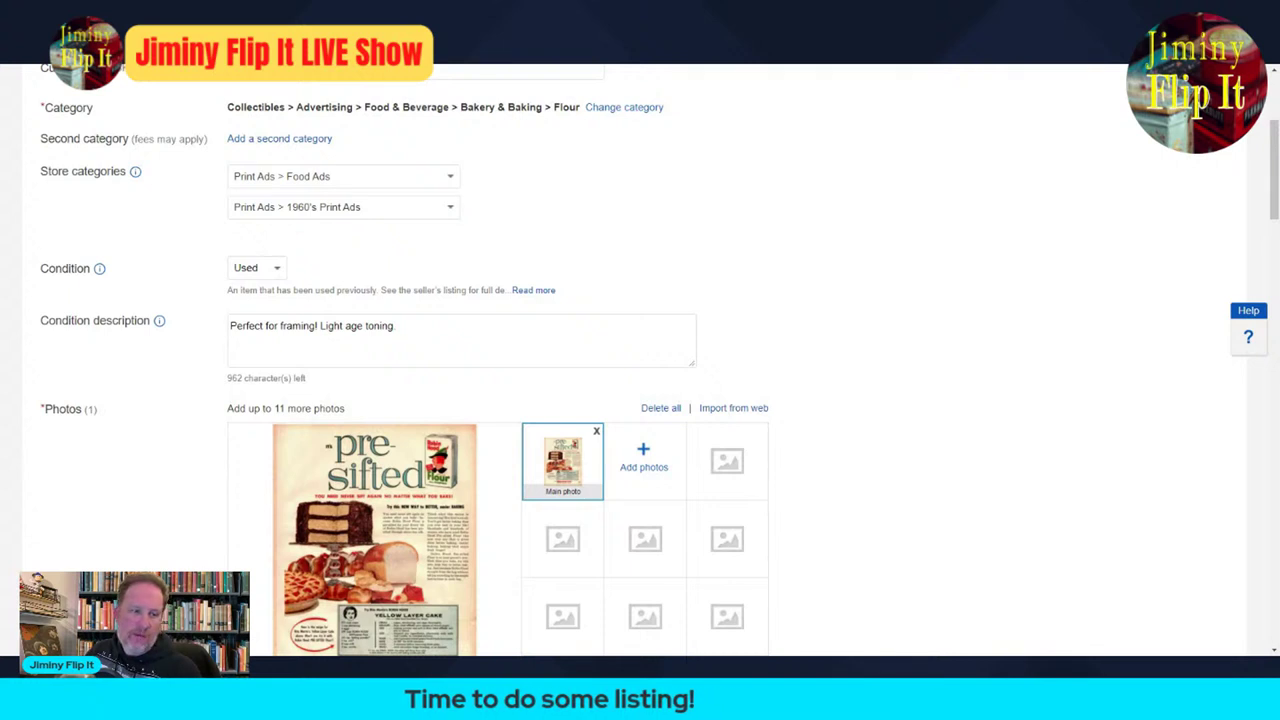
pyautogui.scroll(3, 809, 371)
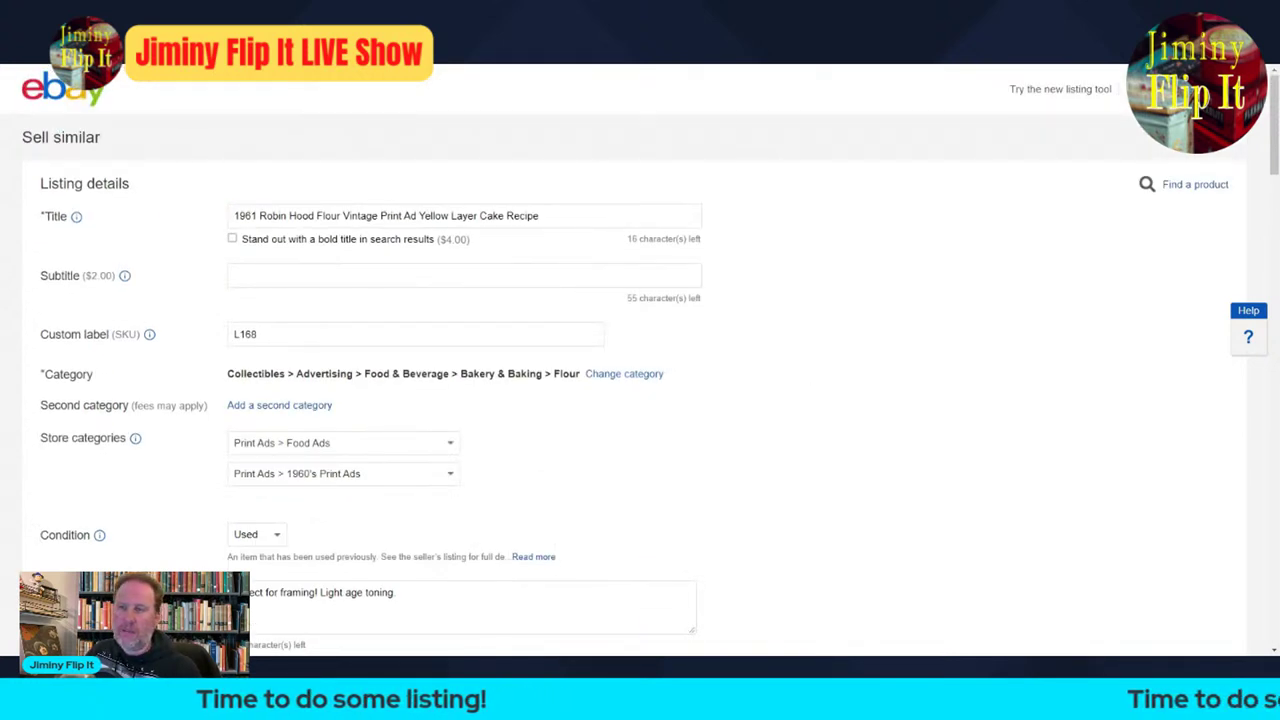
# Append the recipe author's name to the title, drop 'Yellow Layer', and add 'Prize Winning' after Cake
pyautogui.click(580, 215)
pyautogui.write('Rita MArtin')
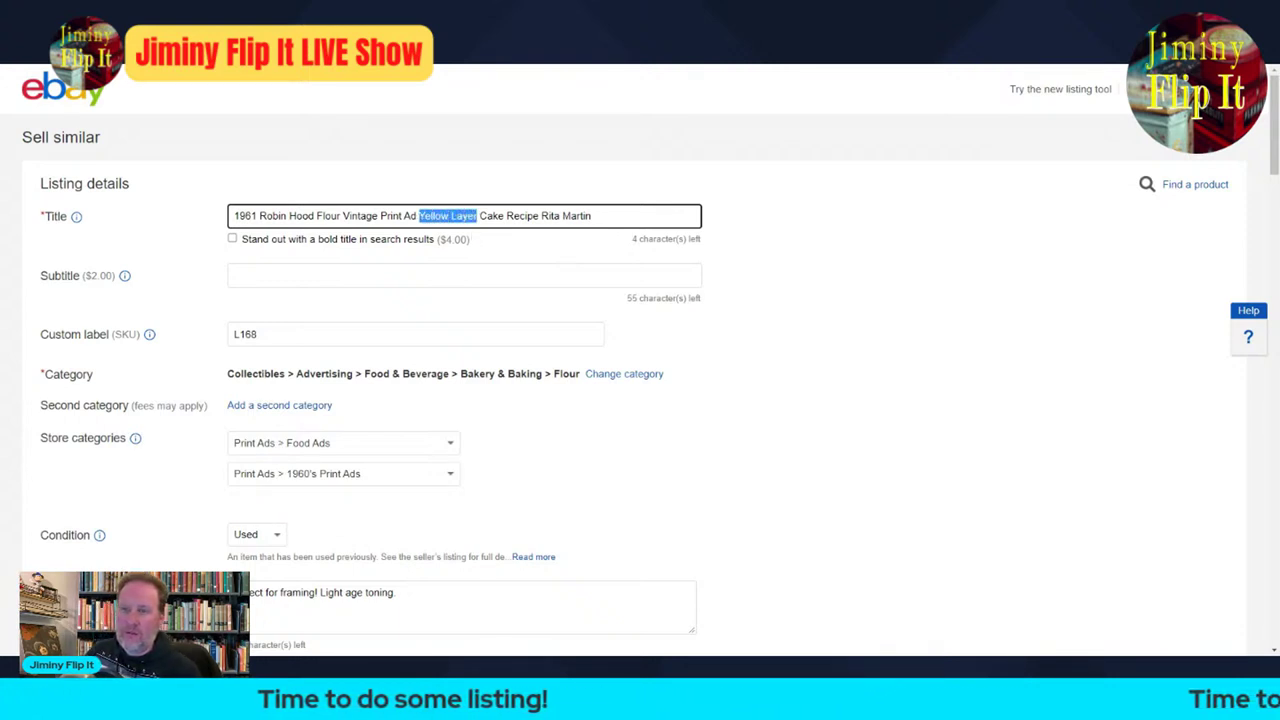
pyautogui.press('BackSpace')
pyautogui.press('BackSpace')
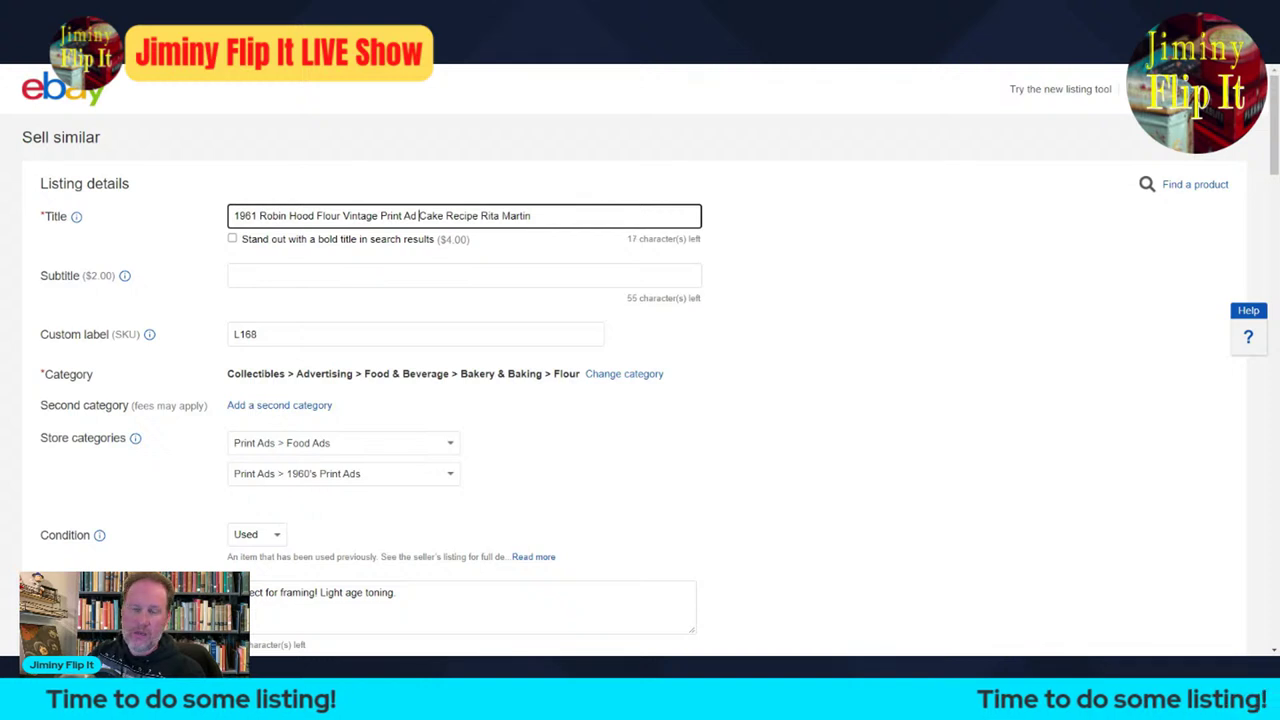
pyautogui.click(442, 215)
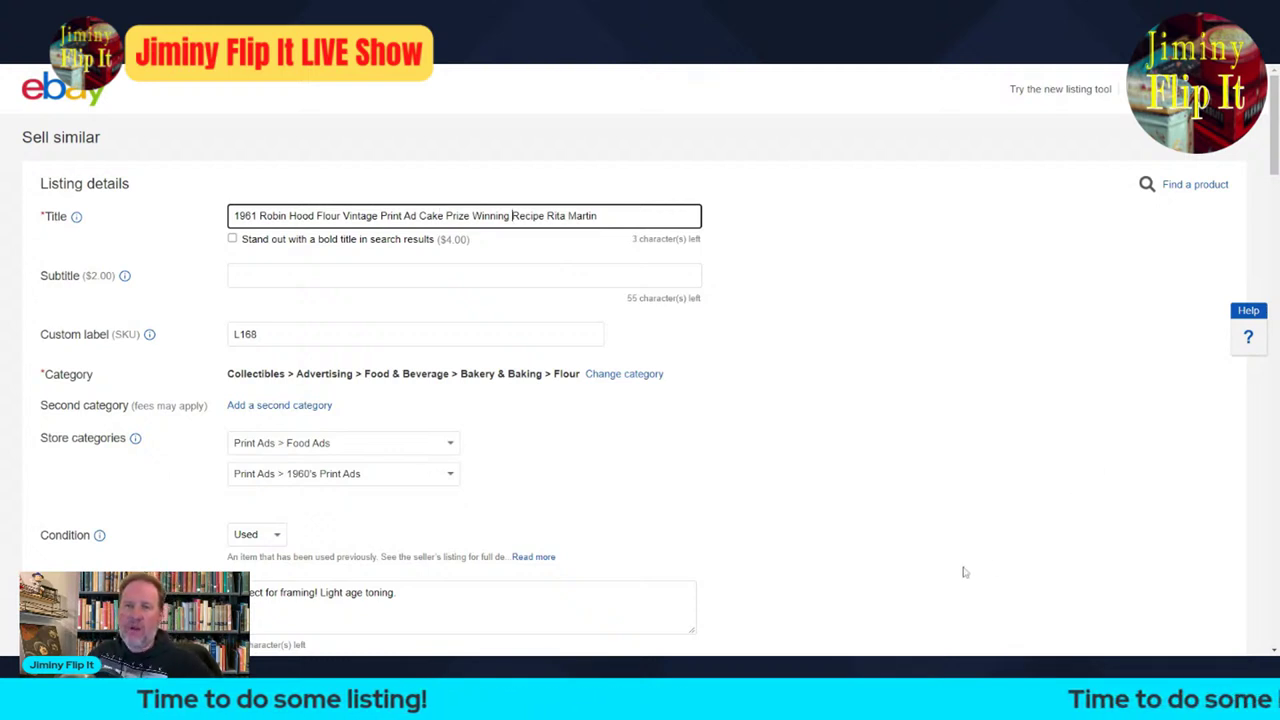
pyautogui.hotkey('ctrl', 'Right')
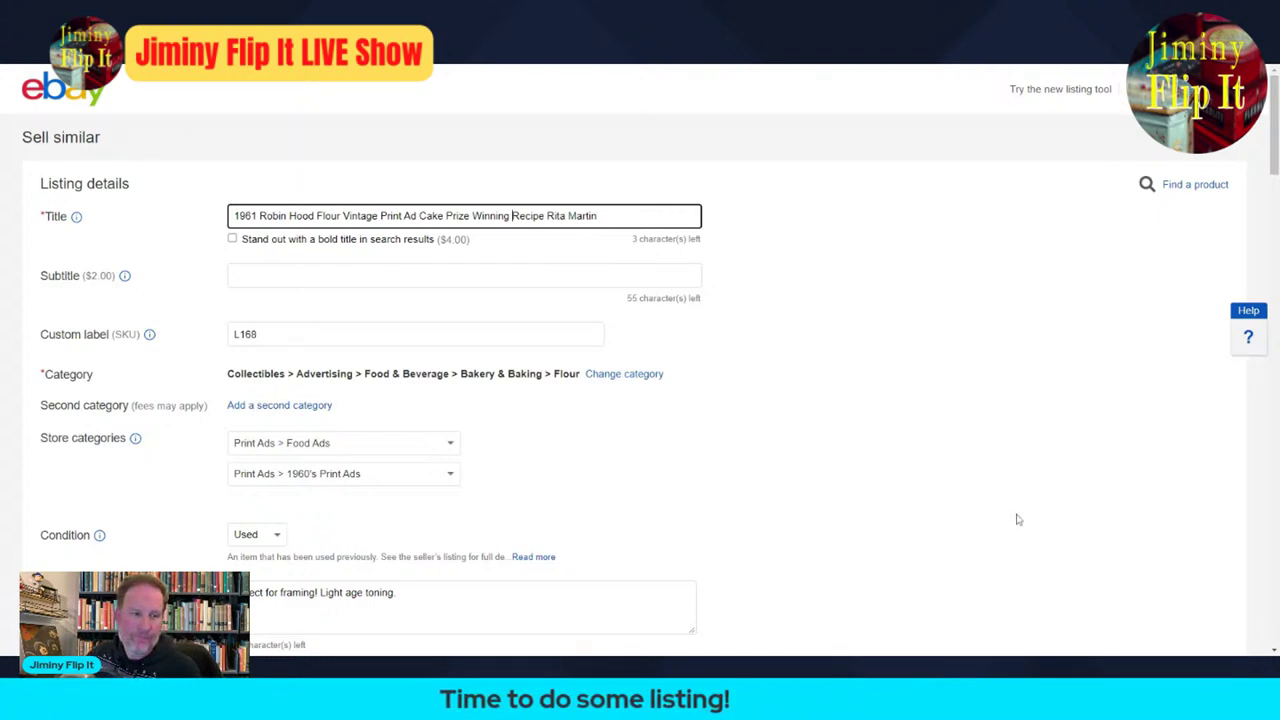
pyautogui.scroll(-3, 863, 486)
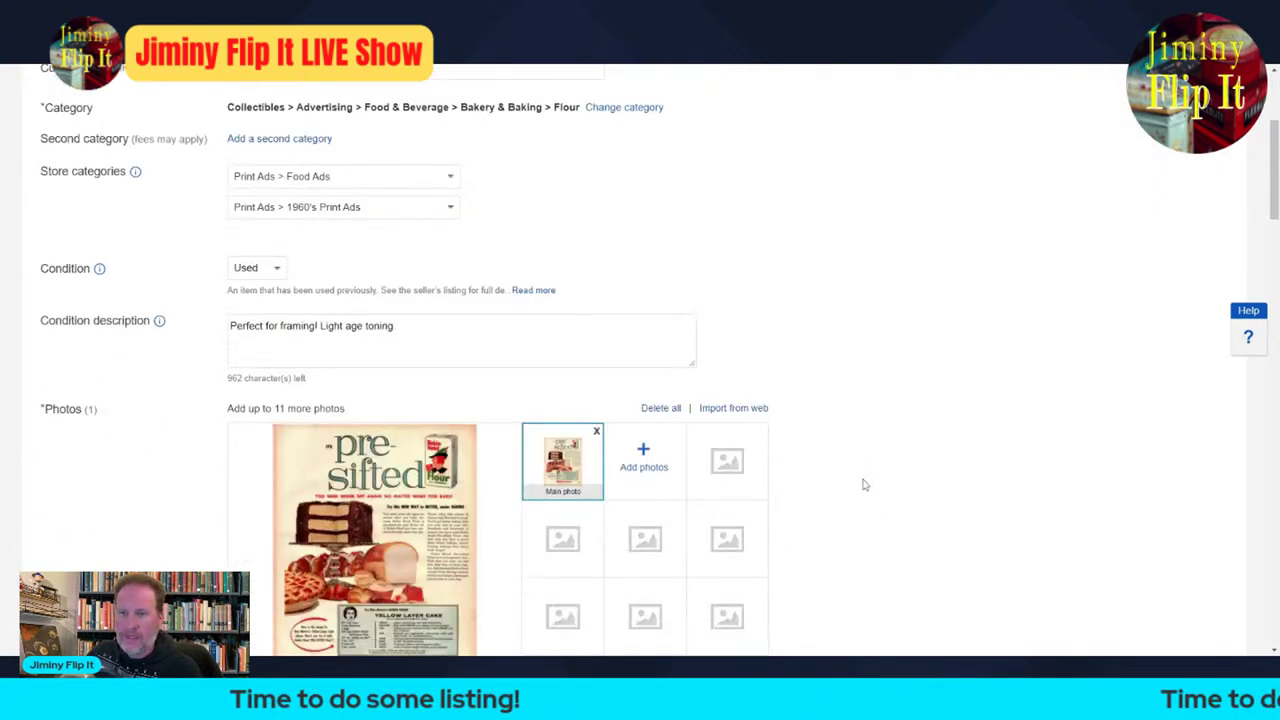
pyautogui.scroll(-3, 865, 485)
pyautogui.scroll(-3, 864, 484)
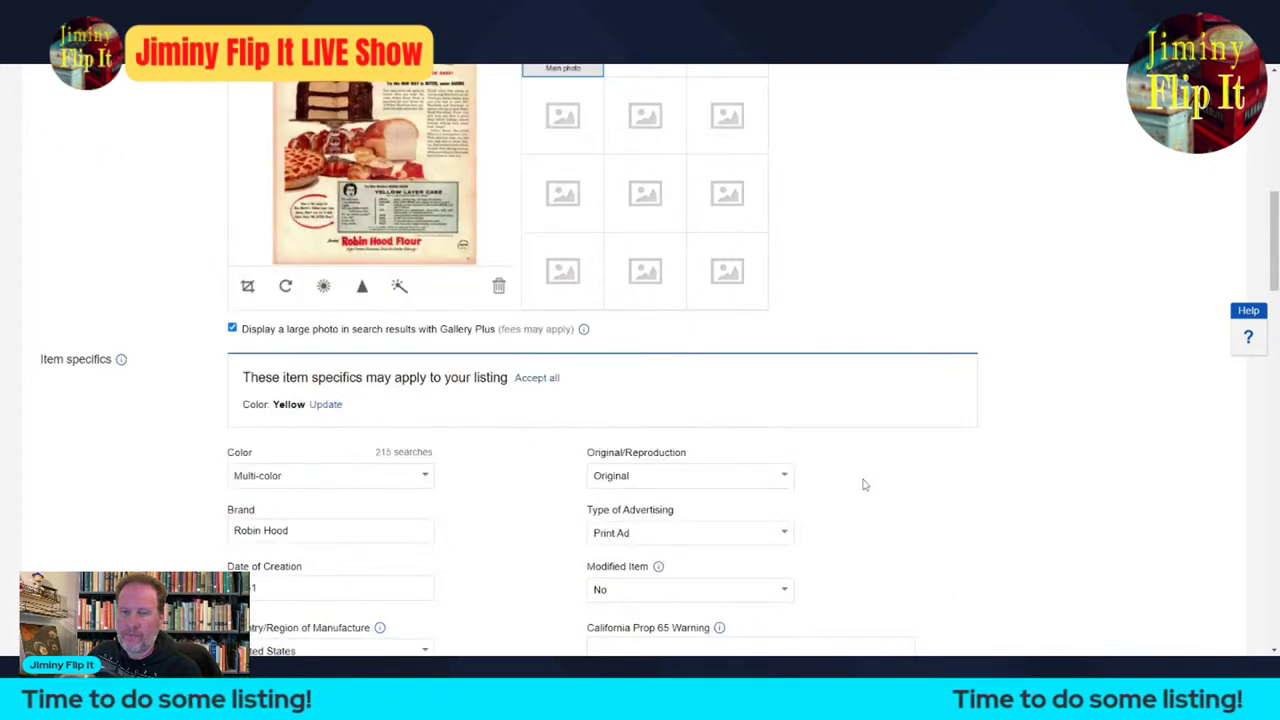
pyautogui.scroll(9, 677, 414)
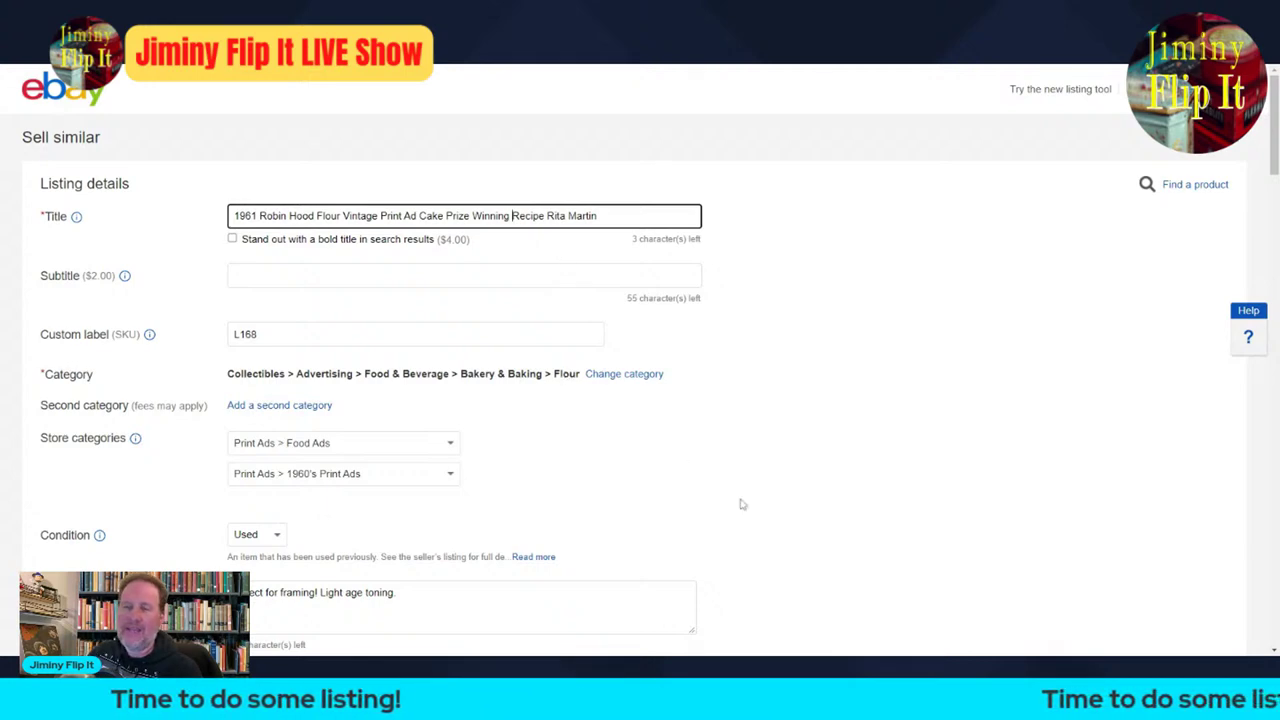
pyautogui.scroll(-1, 806, 508)
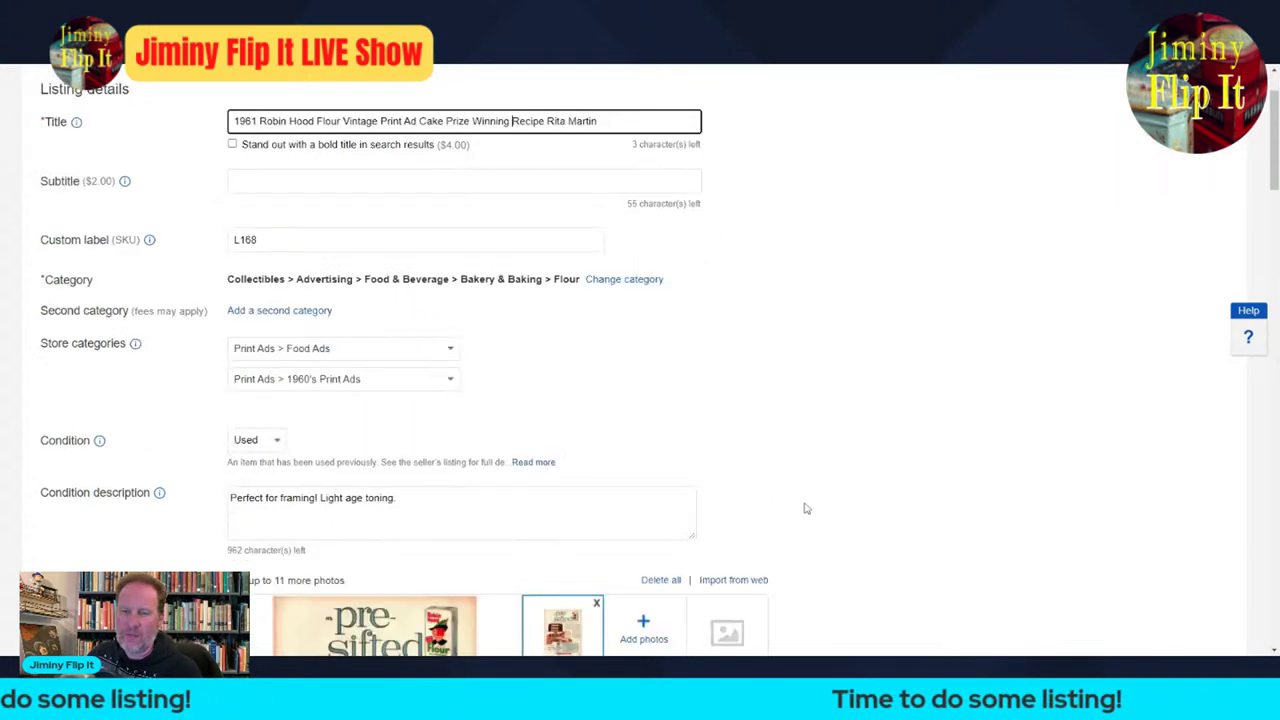
pyautogui.scroll(-4, 806, 508)
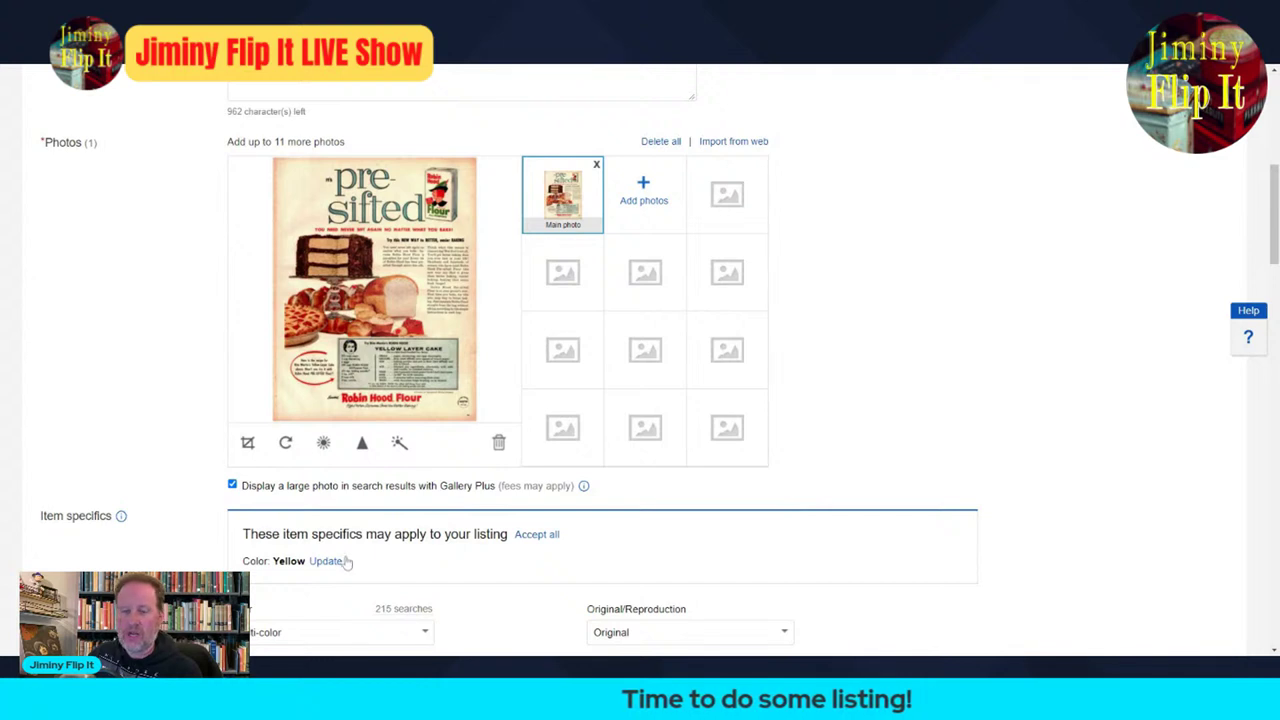
pyautogui.scroll(-3, 346, 562)
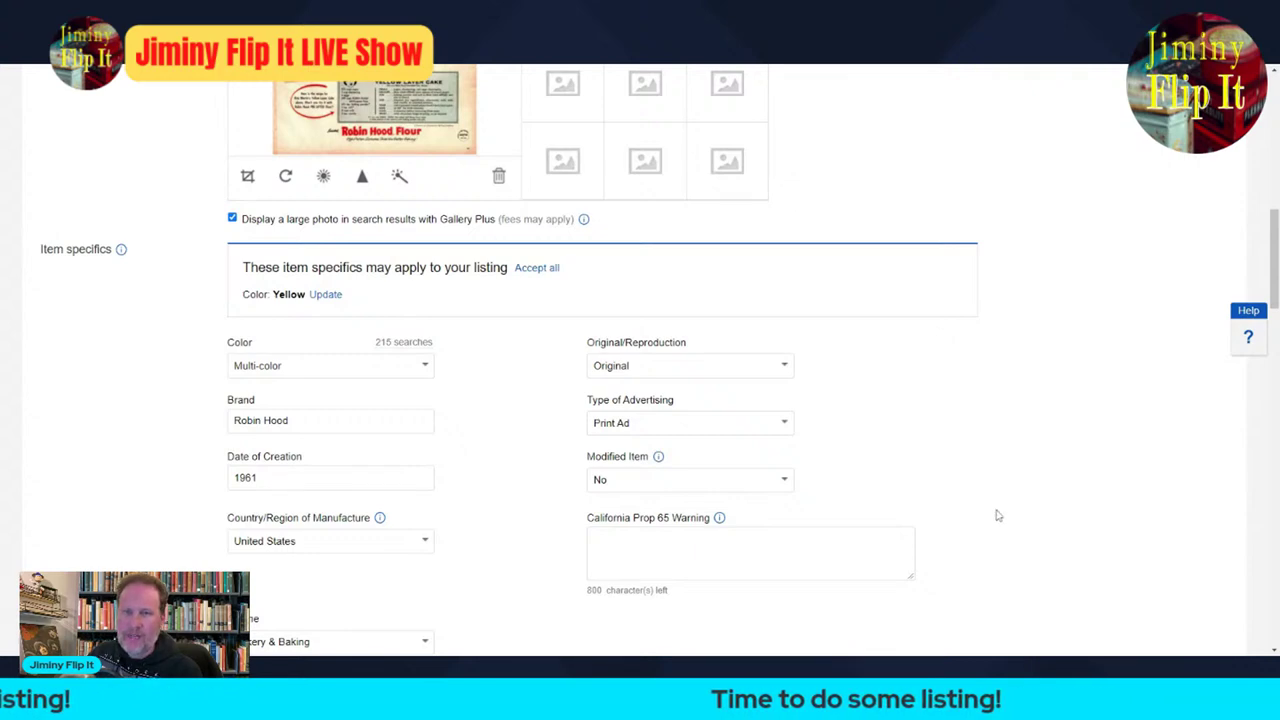
pyautogui.scroll(6, 990, 515)
pyautogui.scroll(3, 997, 515)
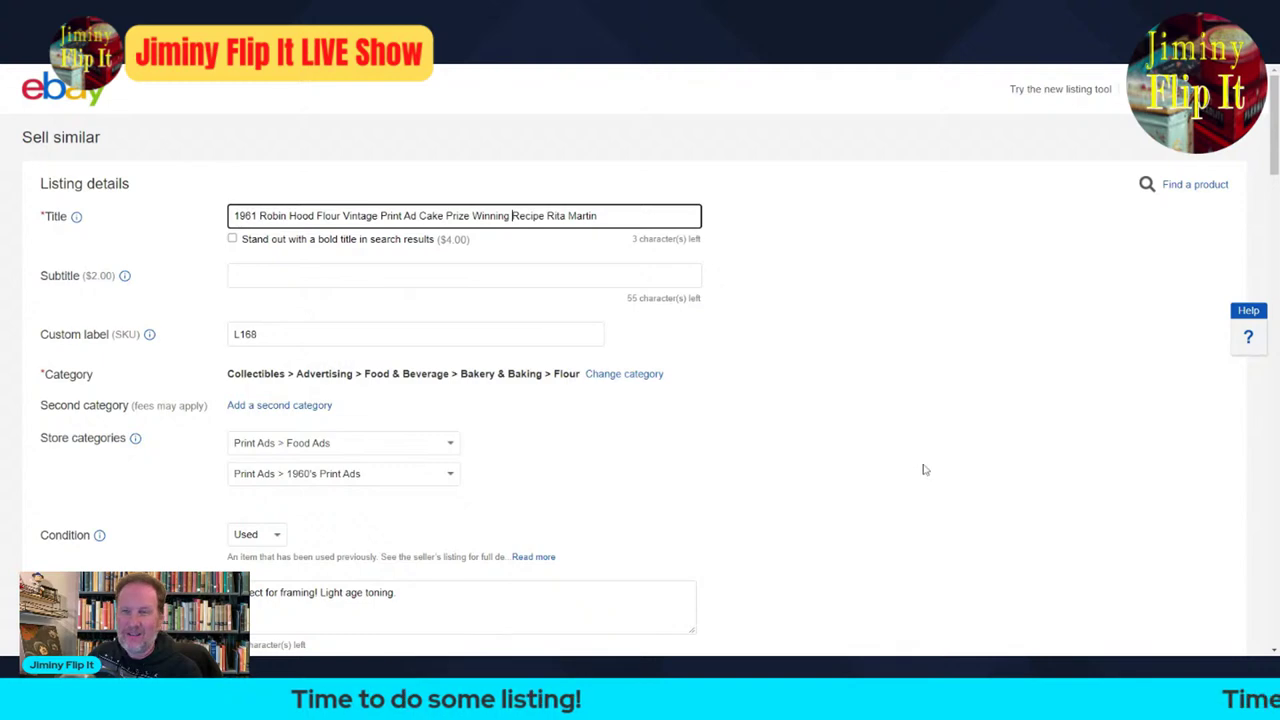
pyautogui.scroll(-3, 925, 470)
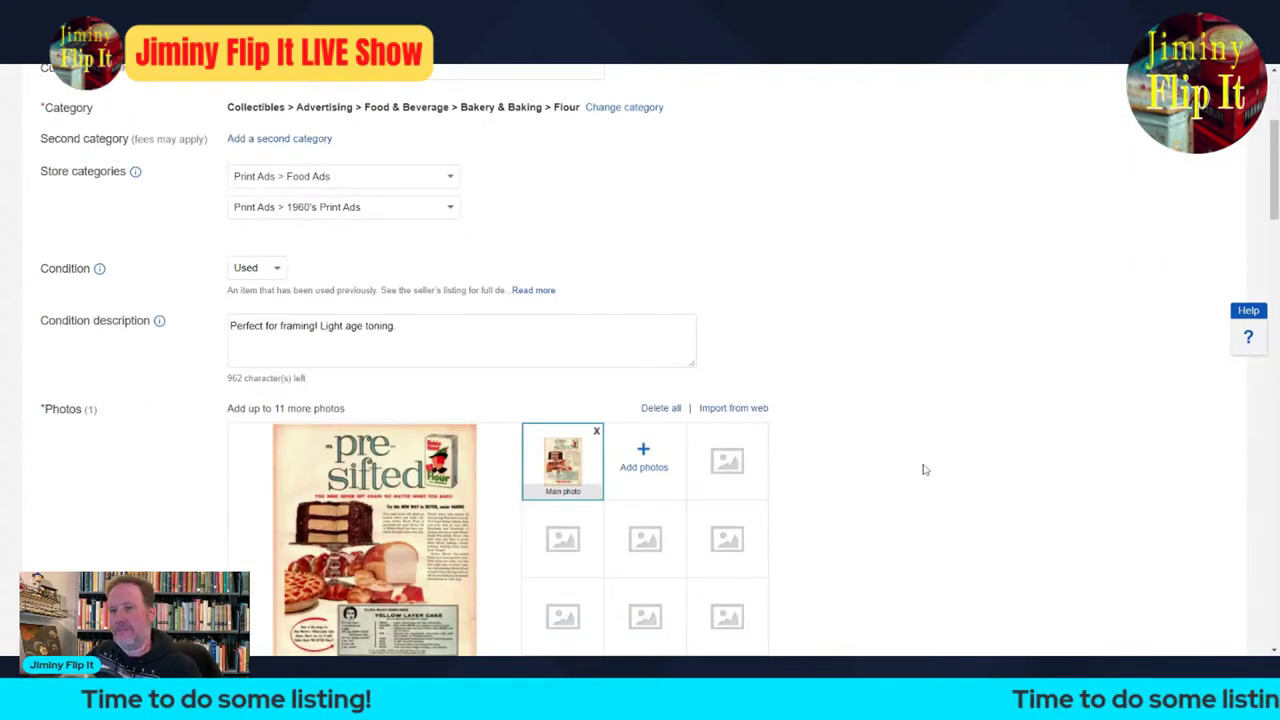
pyautogui.scroll(-6, 925, 470)
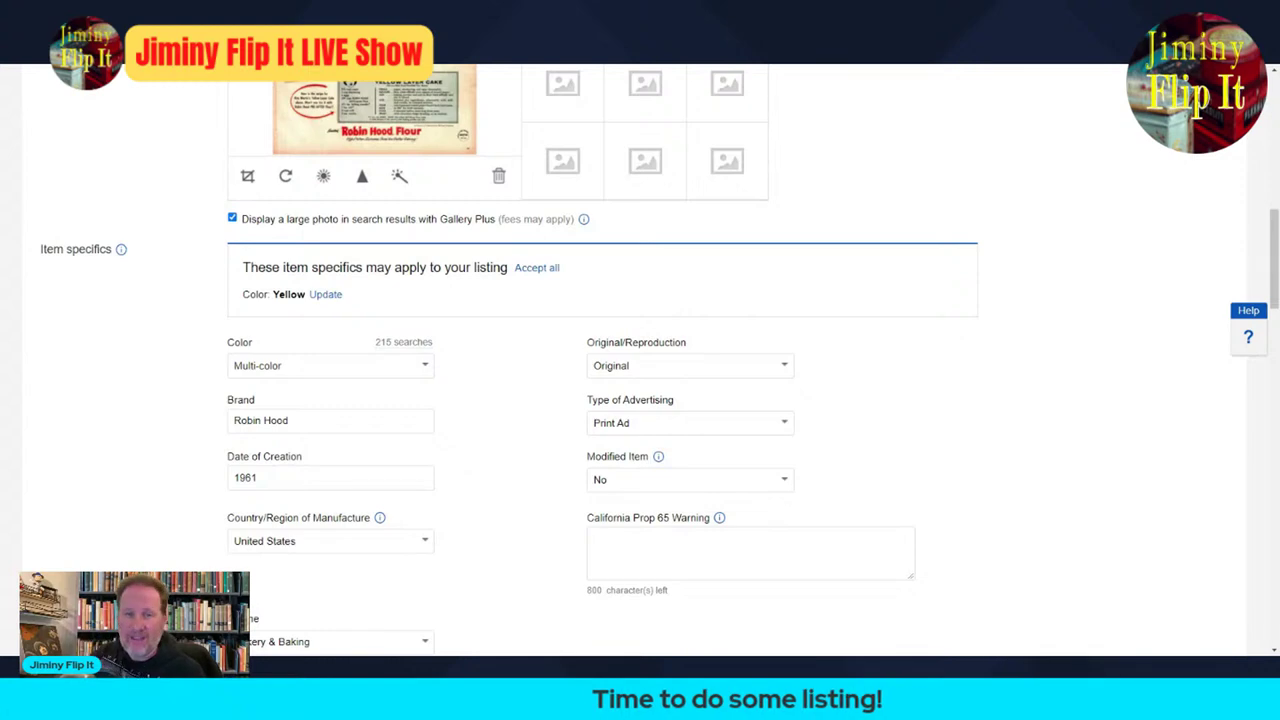
pyautogui.scroll(-18, 921, 470)
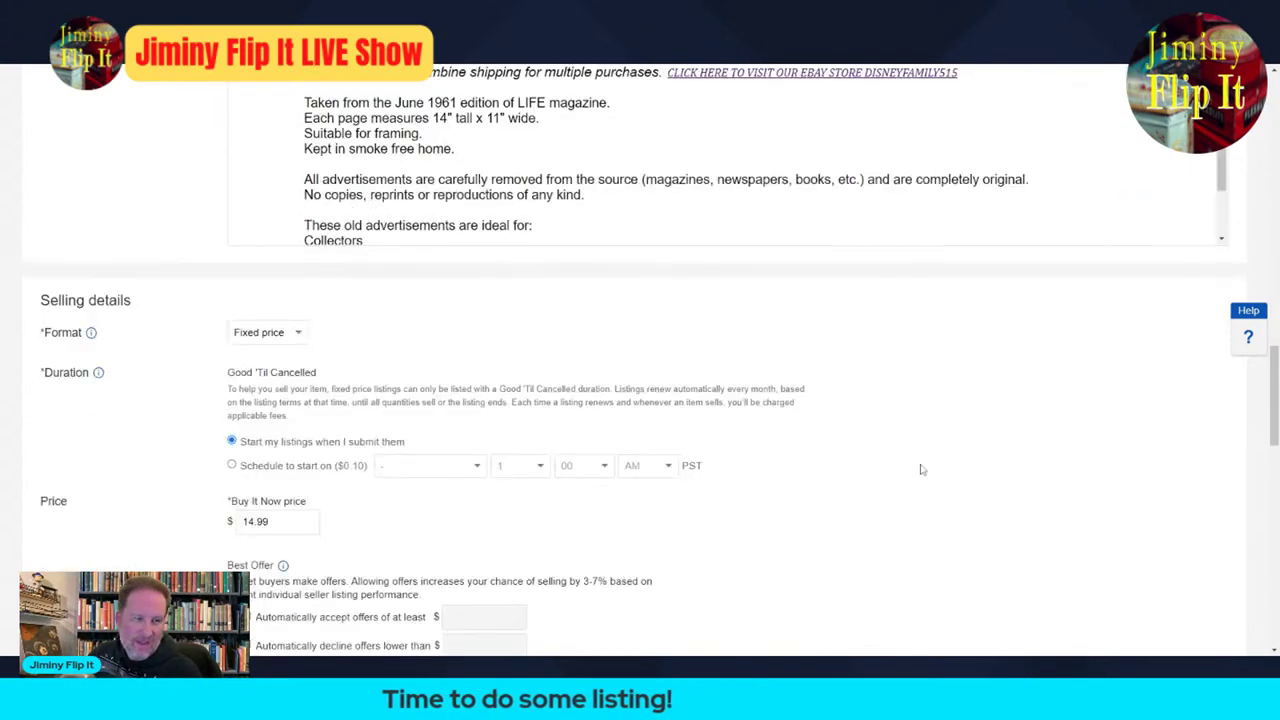
pyautogui.scroll(20, 921, 470)
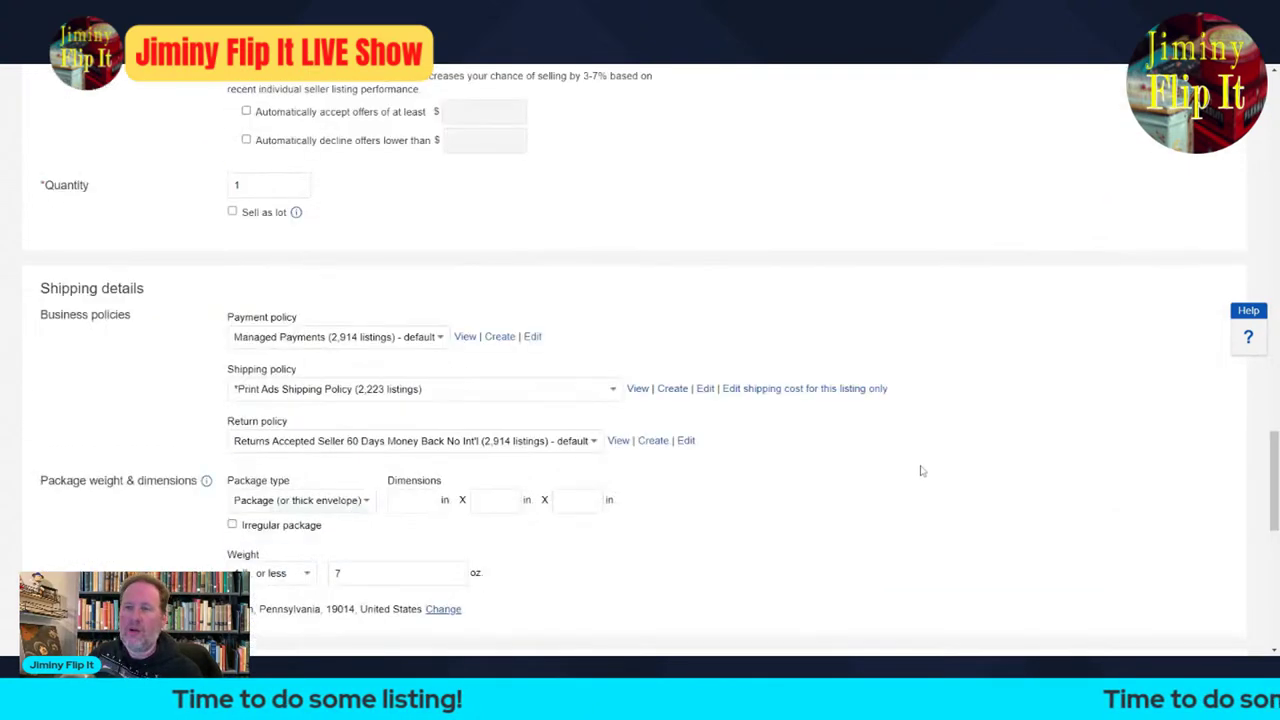
pyautogui.scroll(2, 921, 470)
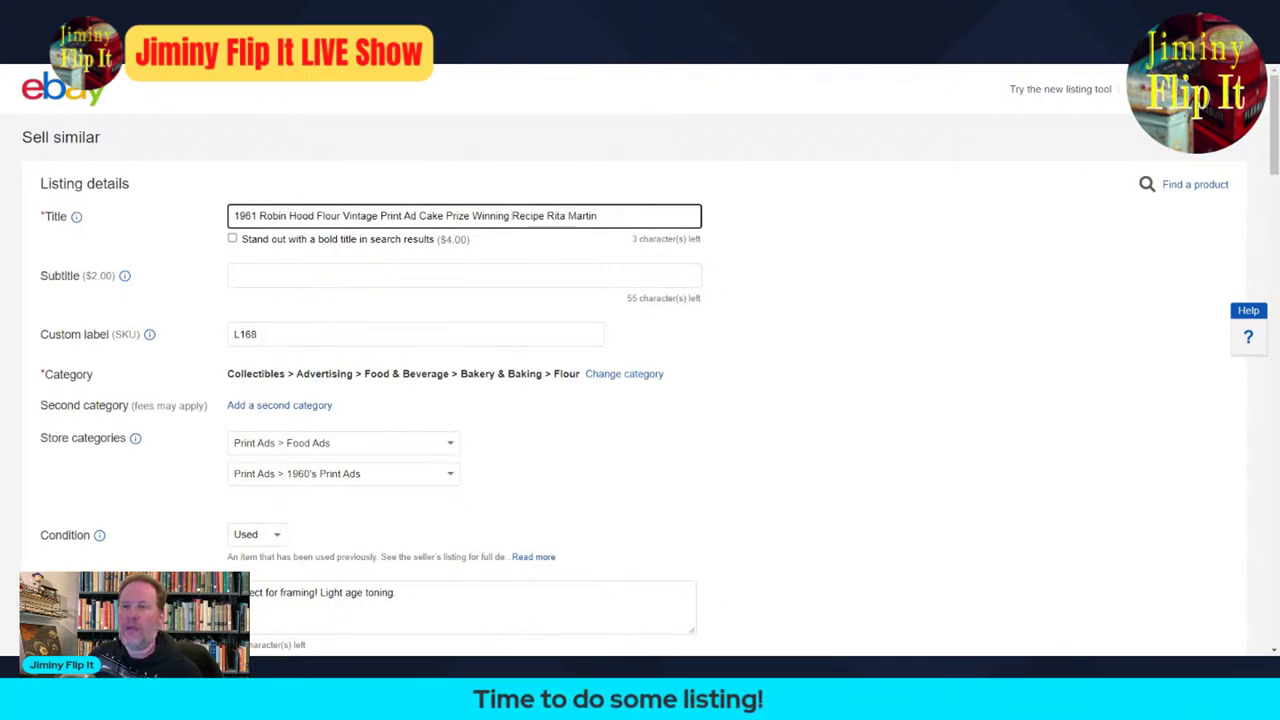
# Move 'Cake' so the title ends 'Print Ad Prize Winning Cake Recipe' plus the author's name
pyautogui.doubleClick(431, 215)
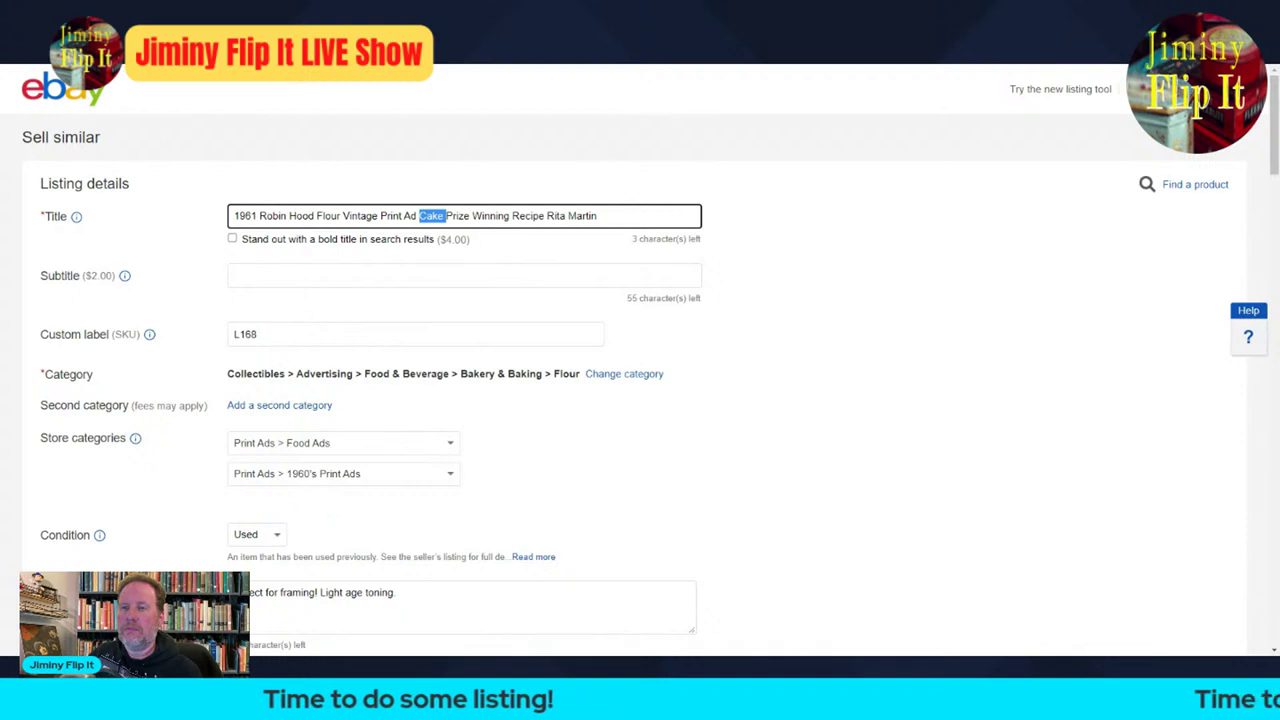
pyautogui.press('BackSpace')
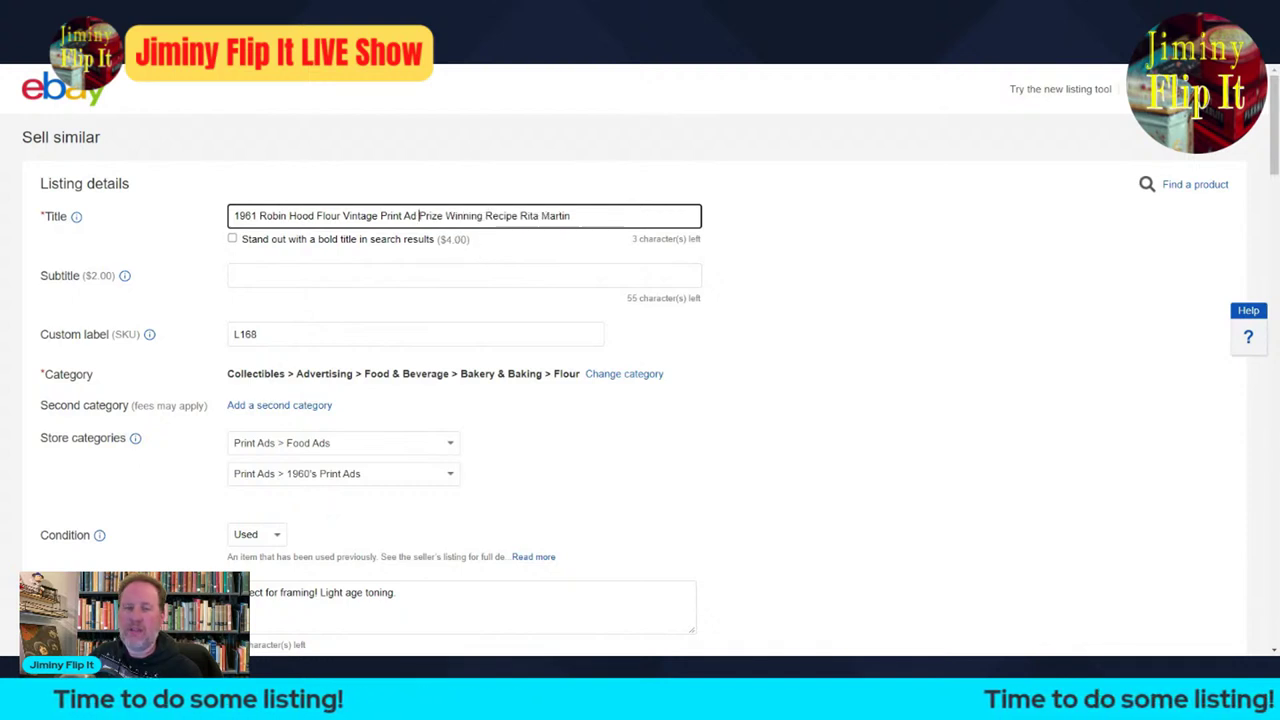
pyautogui.click(520, 215)
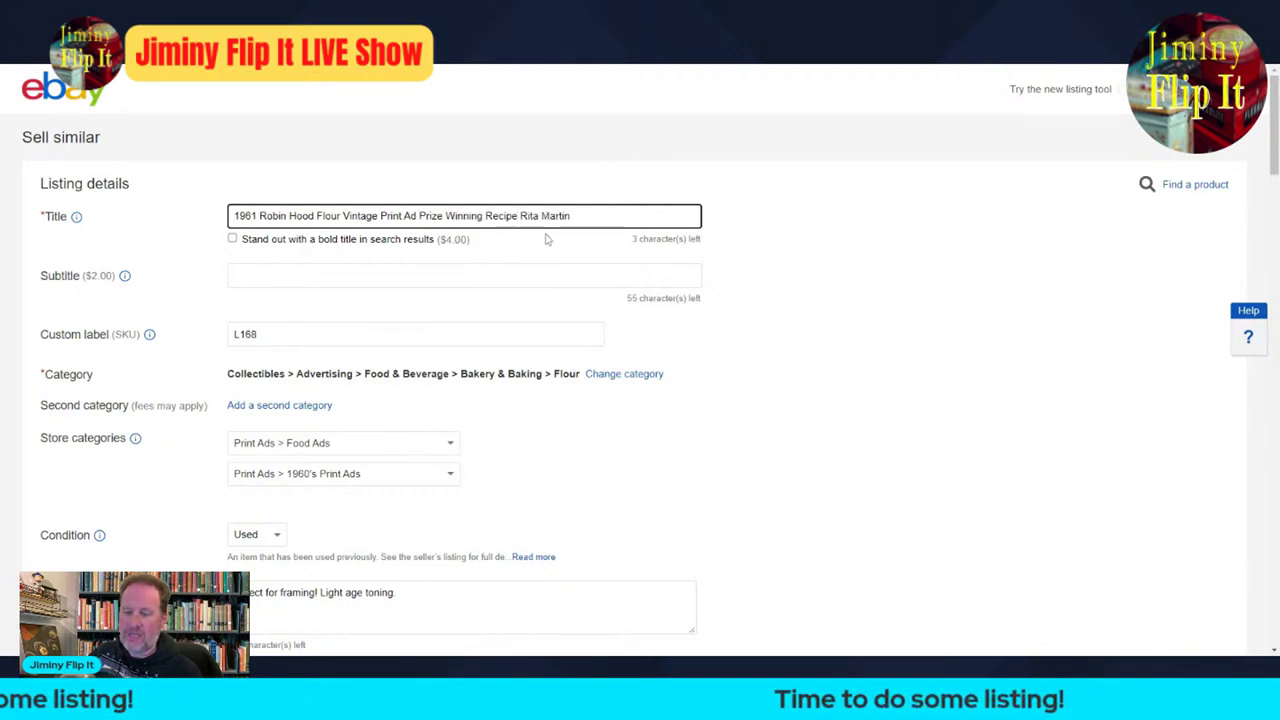
pyautogui.write('Cake')
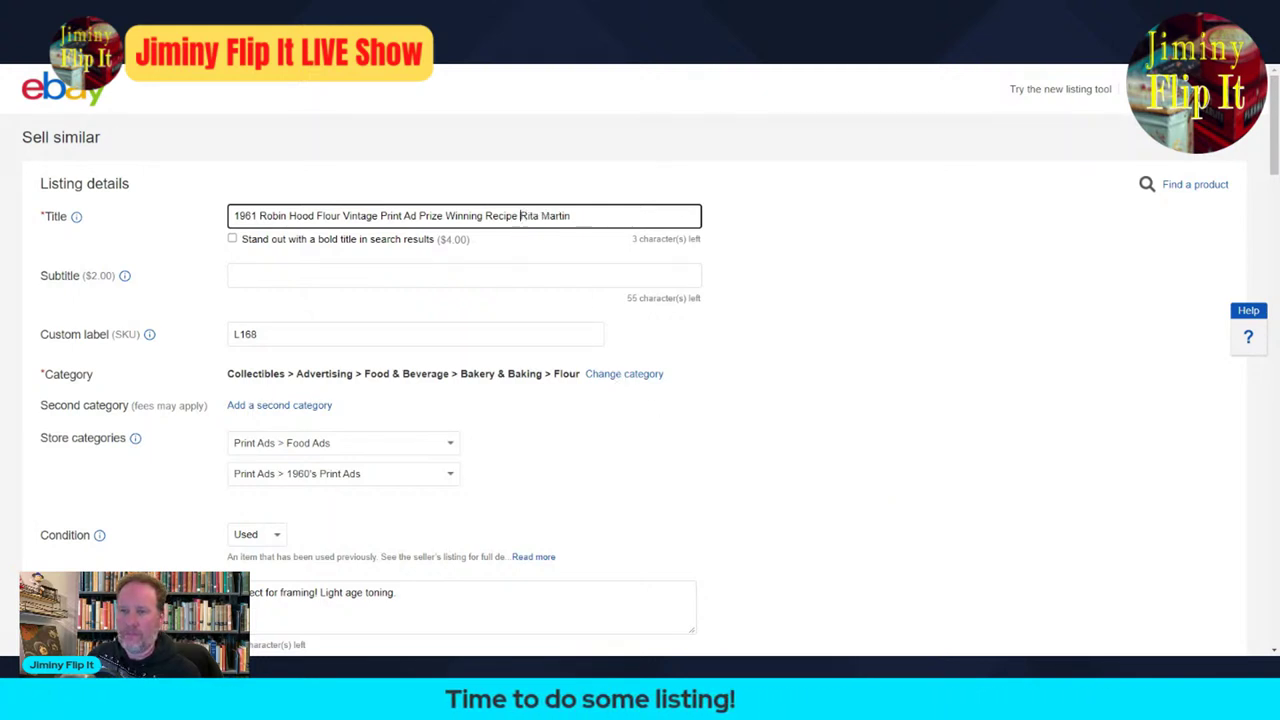
pyautogui.click(484, 215)
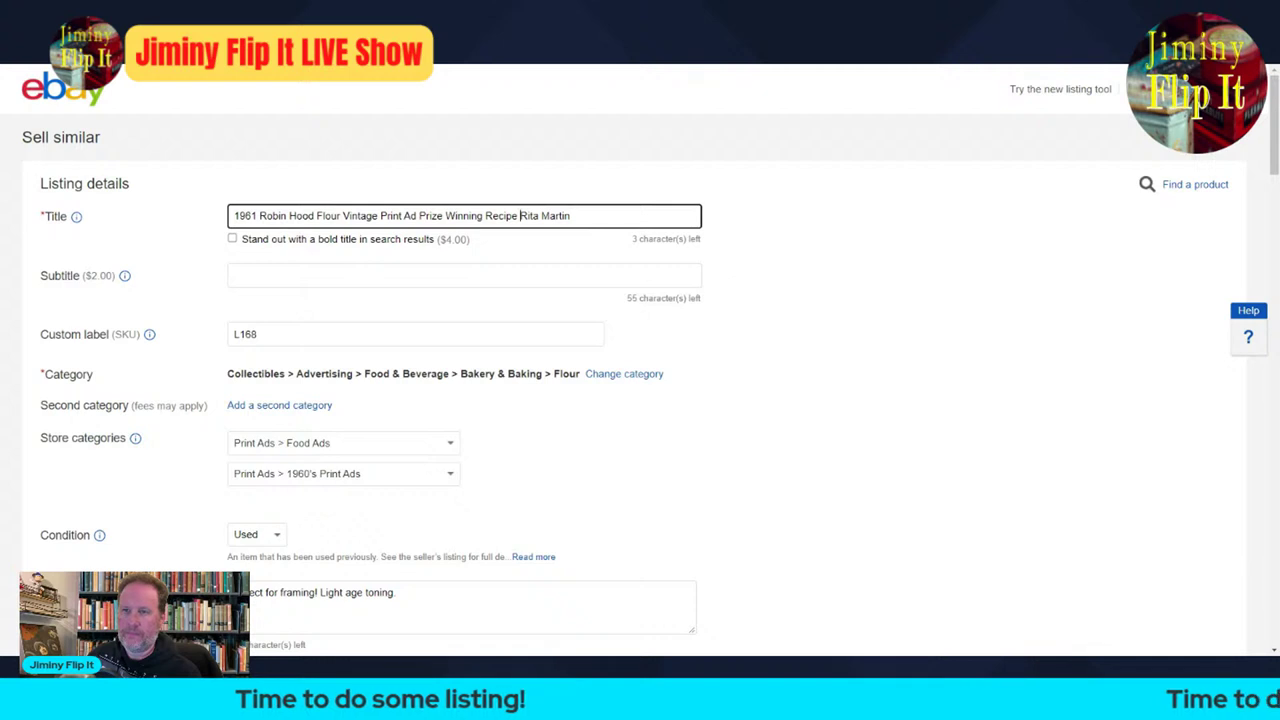
pyautogui.write('Cake')
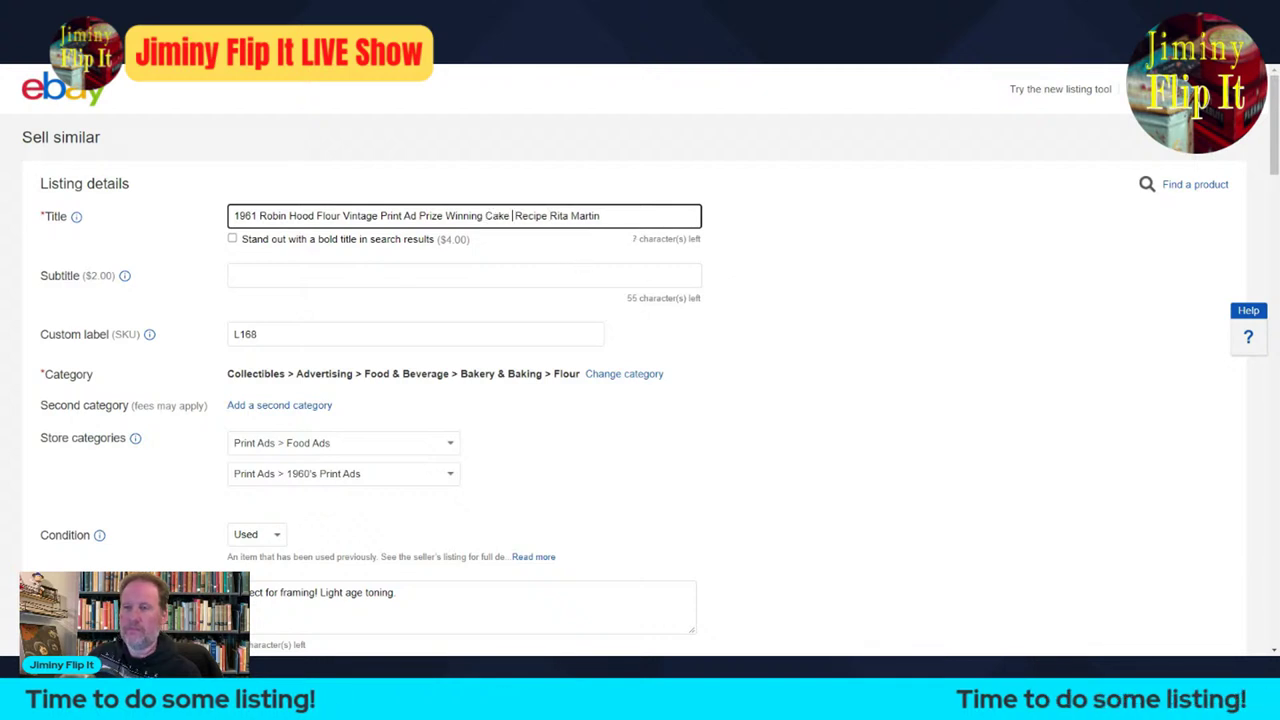
pyautogui.click(897, 349)
pyautogui.scroll(-15, 897, 349)
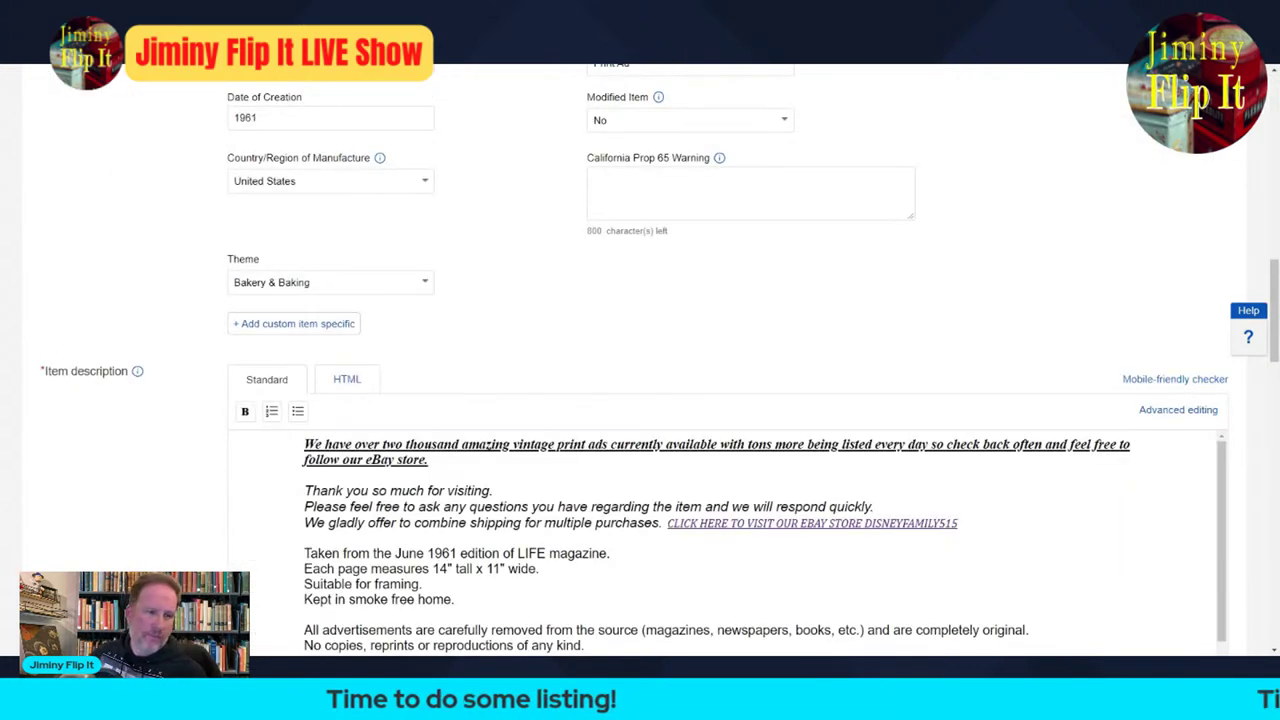
pyautogui.scroll(15, 797, 412)
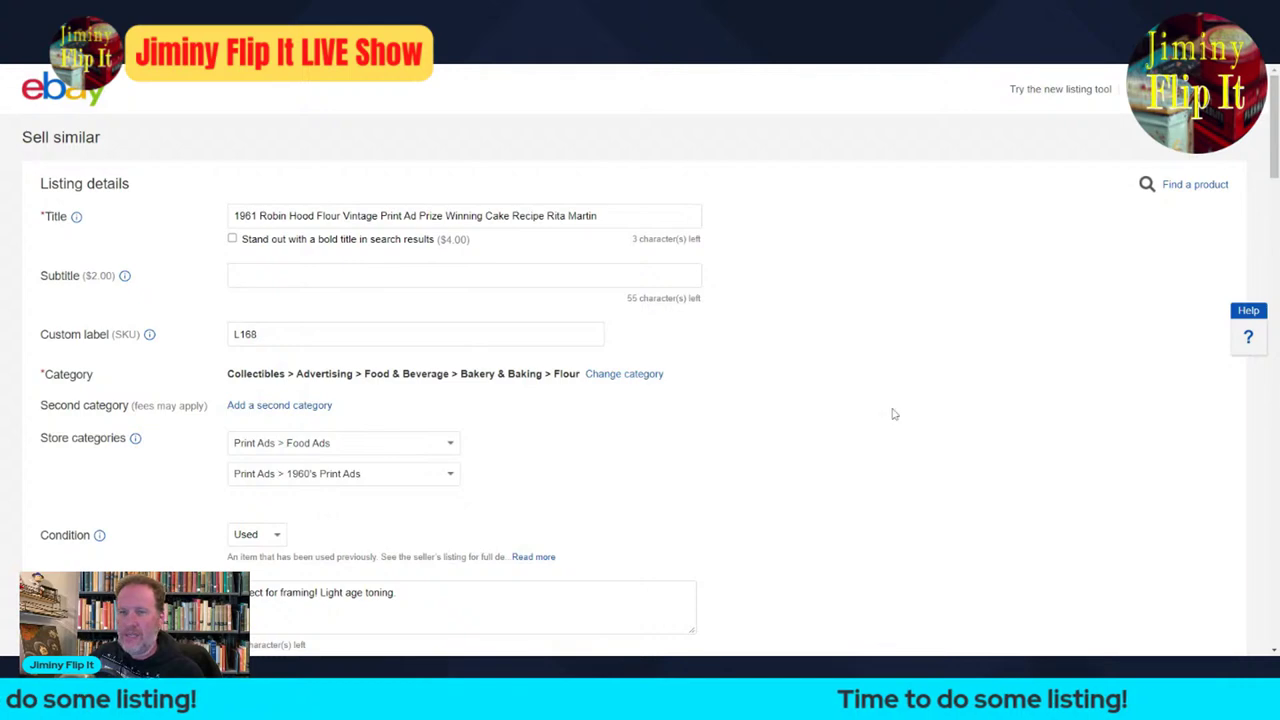
pyautogui.scroll(-10, 813, 376)
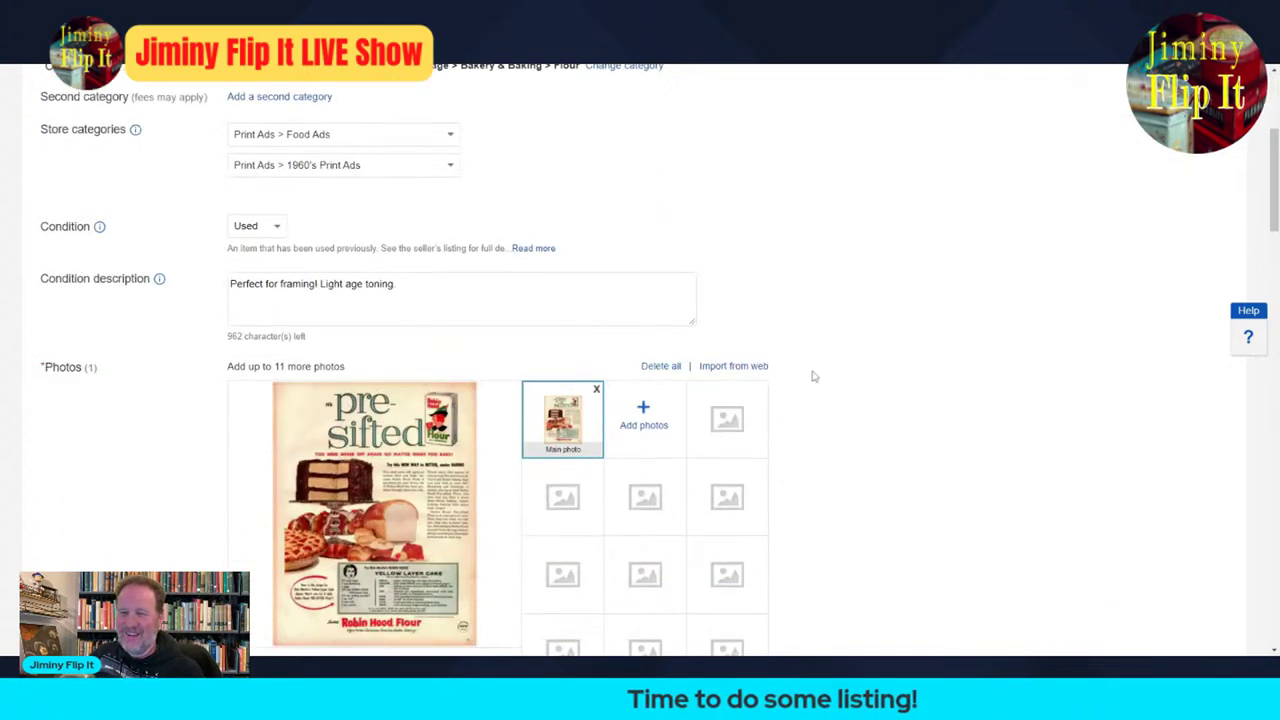
pyautogui.scroll(-15, 813, 376)
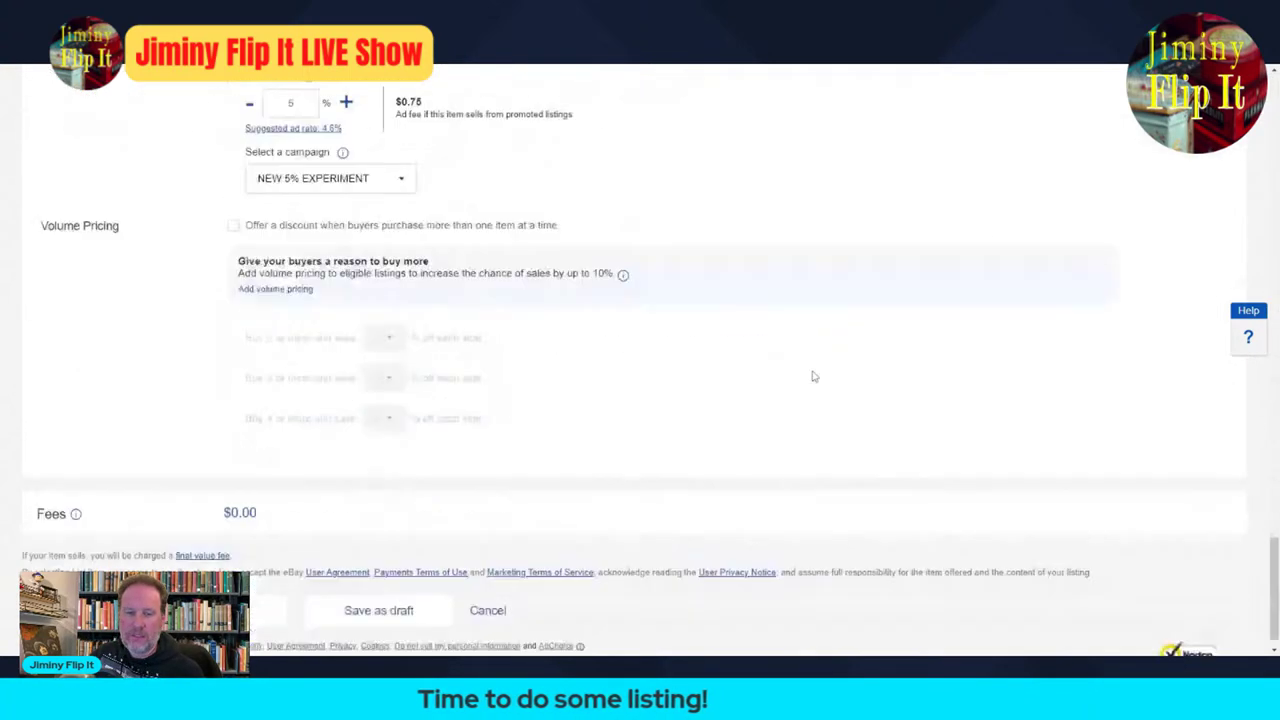
# Submit the 1961 Robin Hood Flour print ad listing for publication
pyautogui.press('Return')
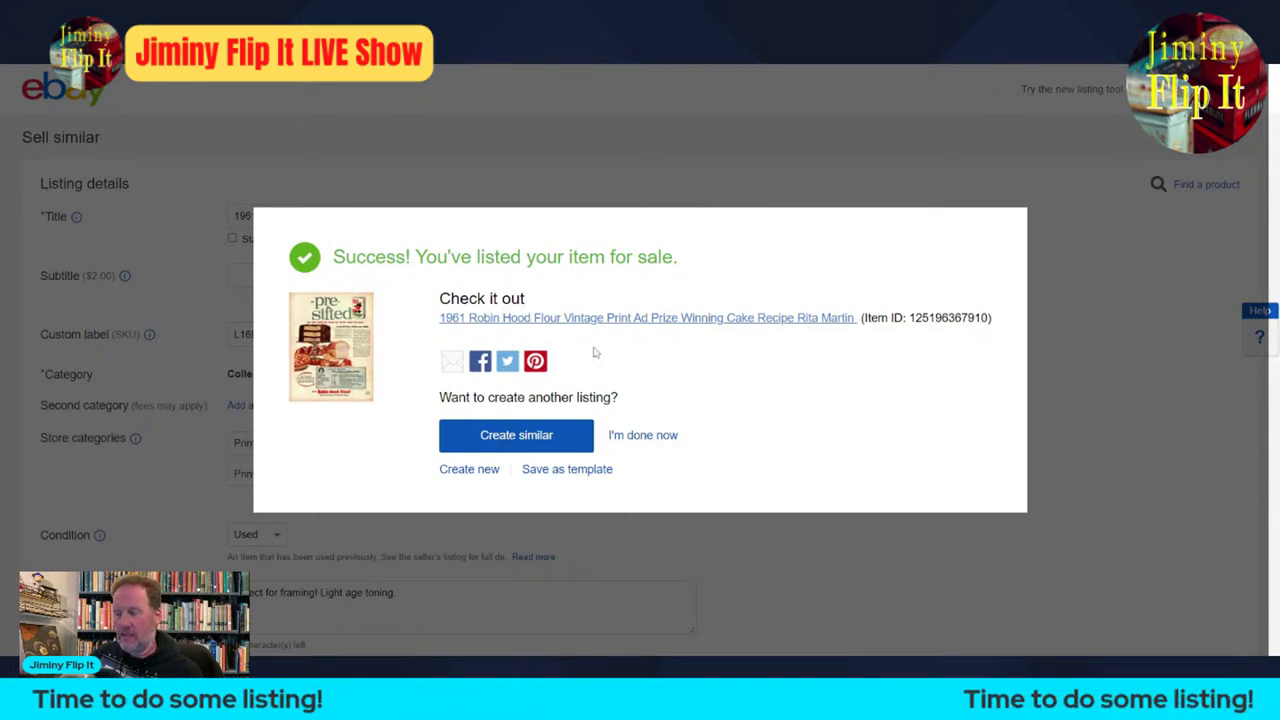
# Create a similar listing and trim its title down to '1961 Vintage Print Ad'
pyautogui.click(233, 215)
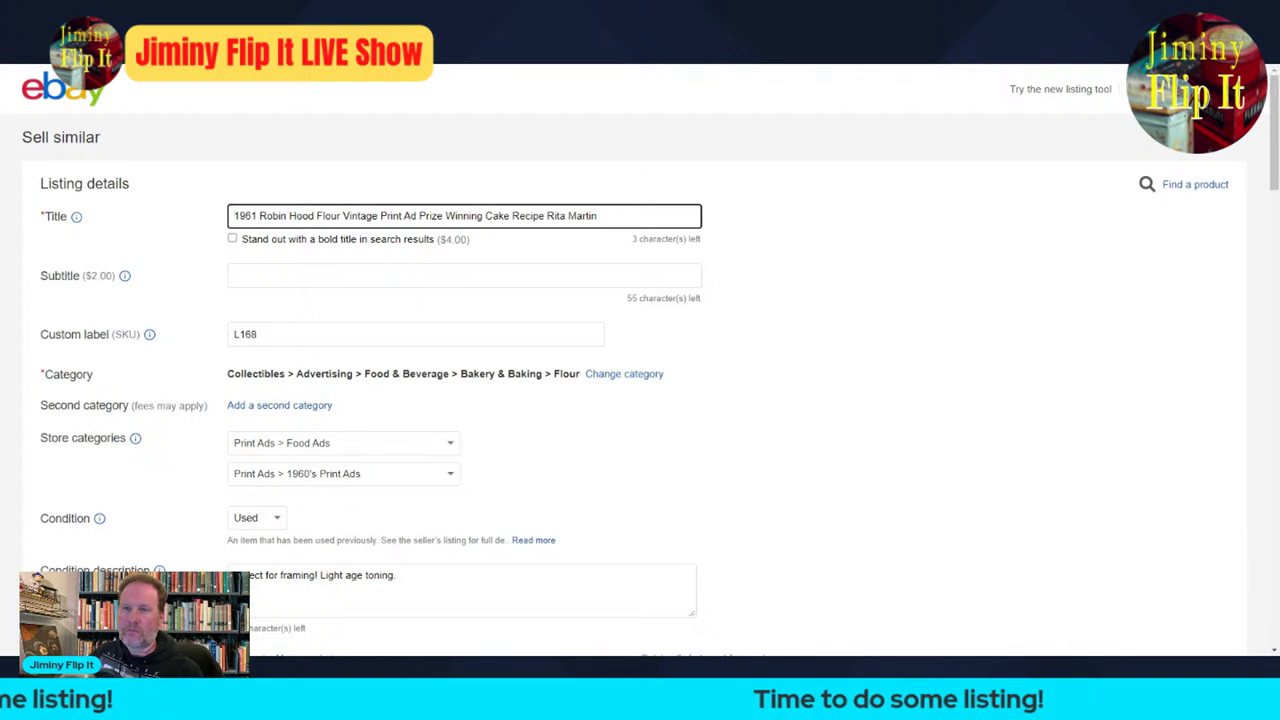
pyautogui.moveTo(419, 215); pyautogui.dragTo(594, 232)
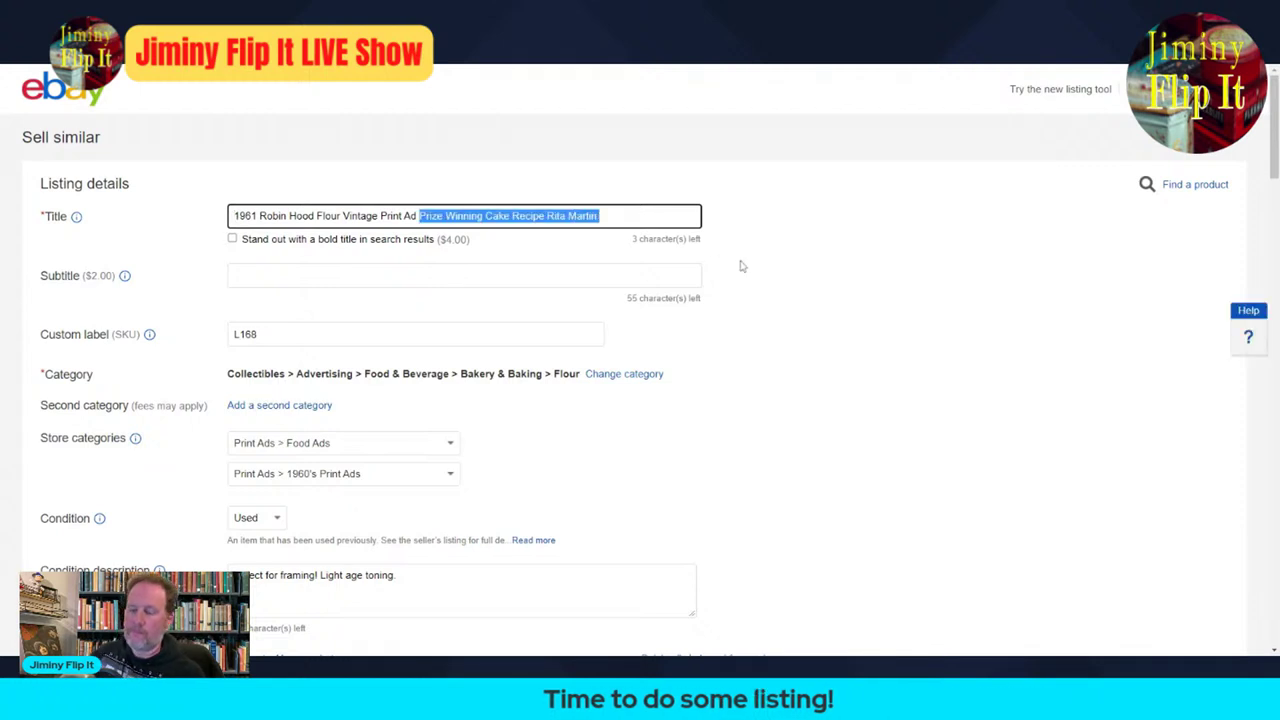
pyautogui.press('BackSpace')
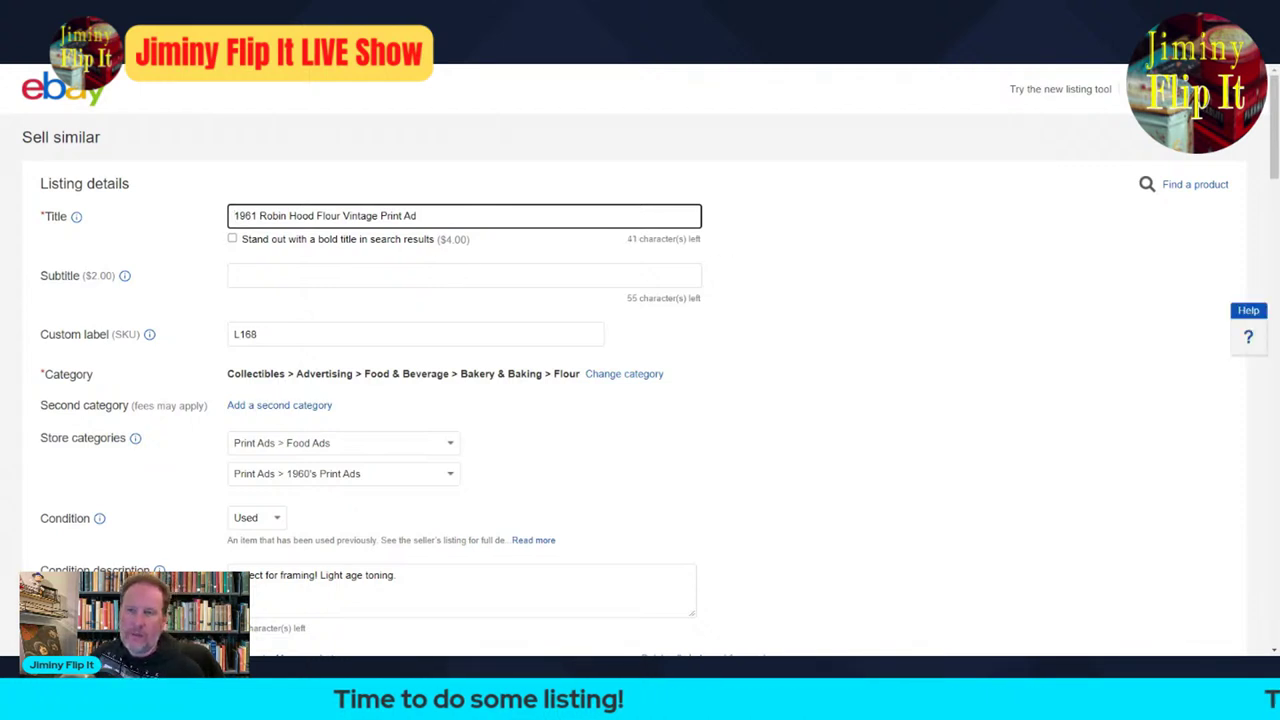
pyautogui.moveTo(340, 215); pyautogui.dragTo(259, 215)
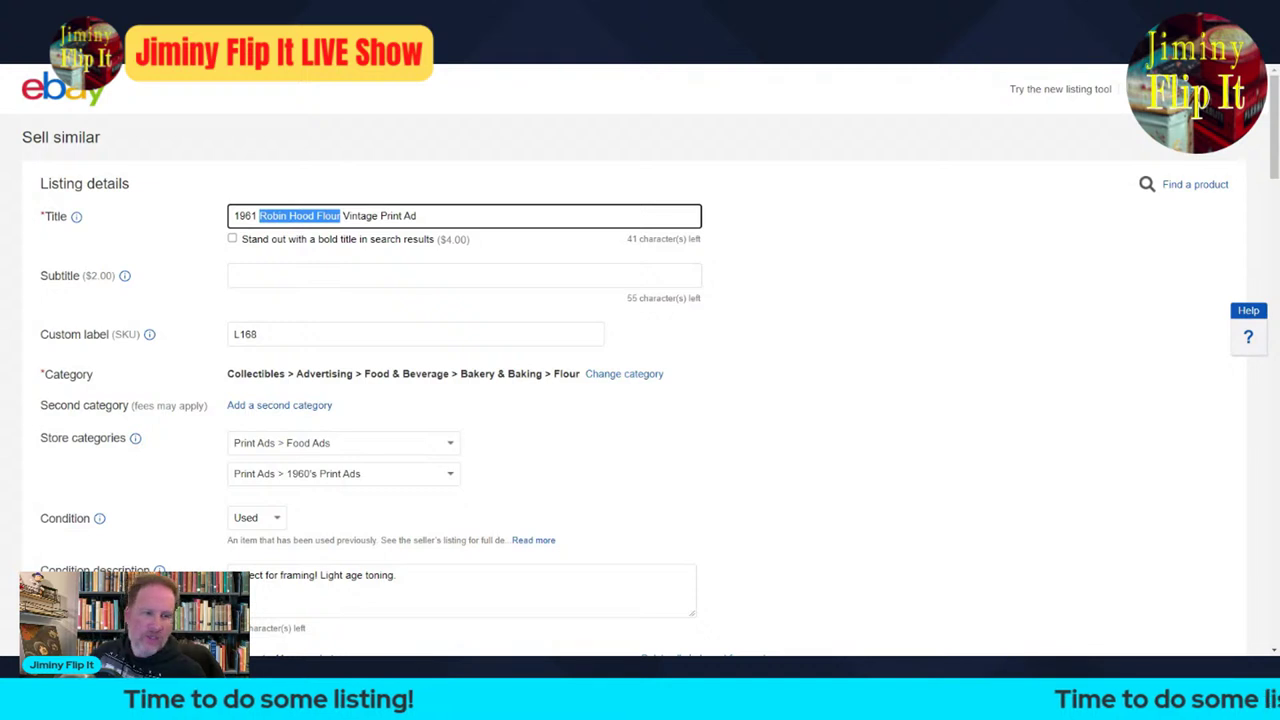
pyautogui.press('BackSpace')
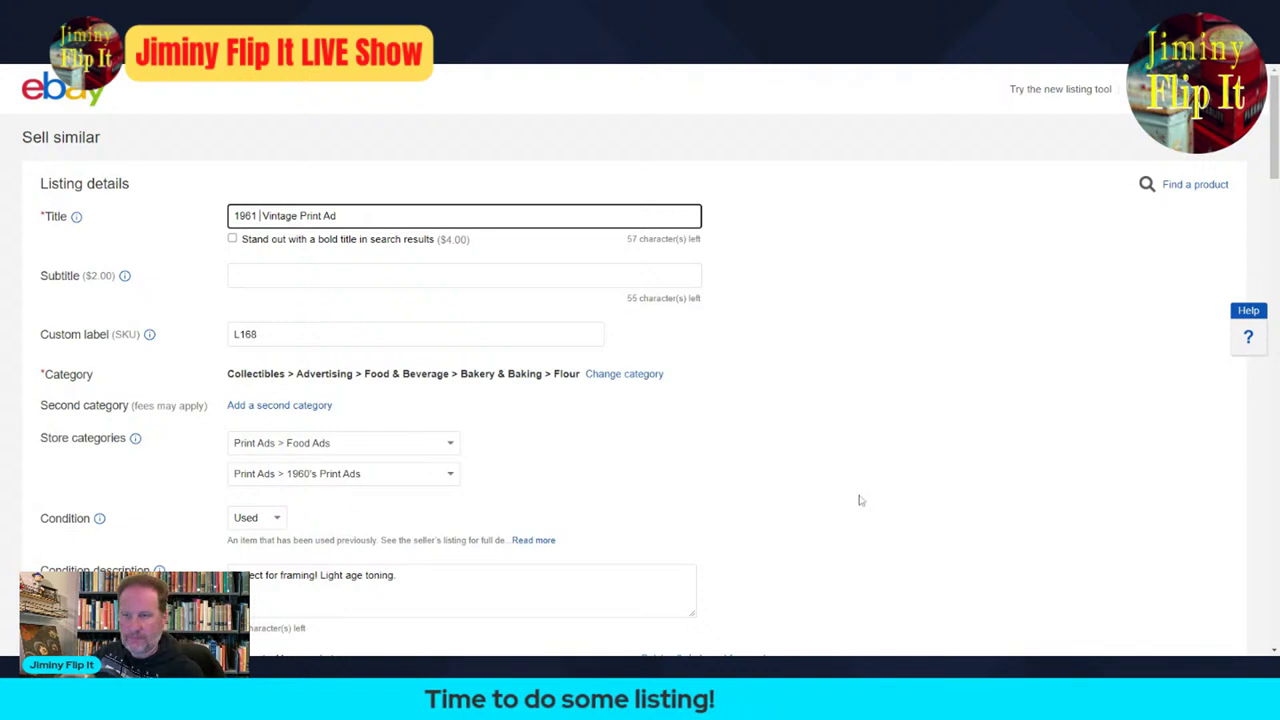
pyautogui.scroll(-3, 860, 500)
# Delete the Robin Hood Flour photo and enlarge the uploaded Swift's Premium ad image
pyautogui.moveTo(590, 415)
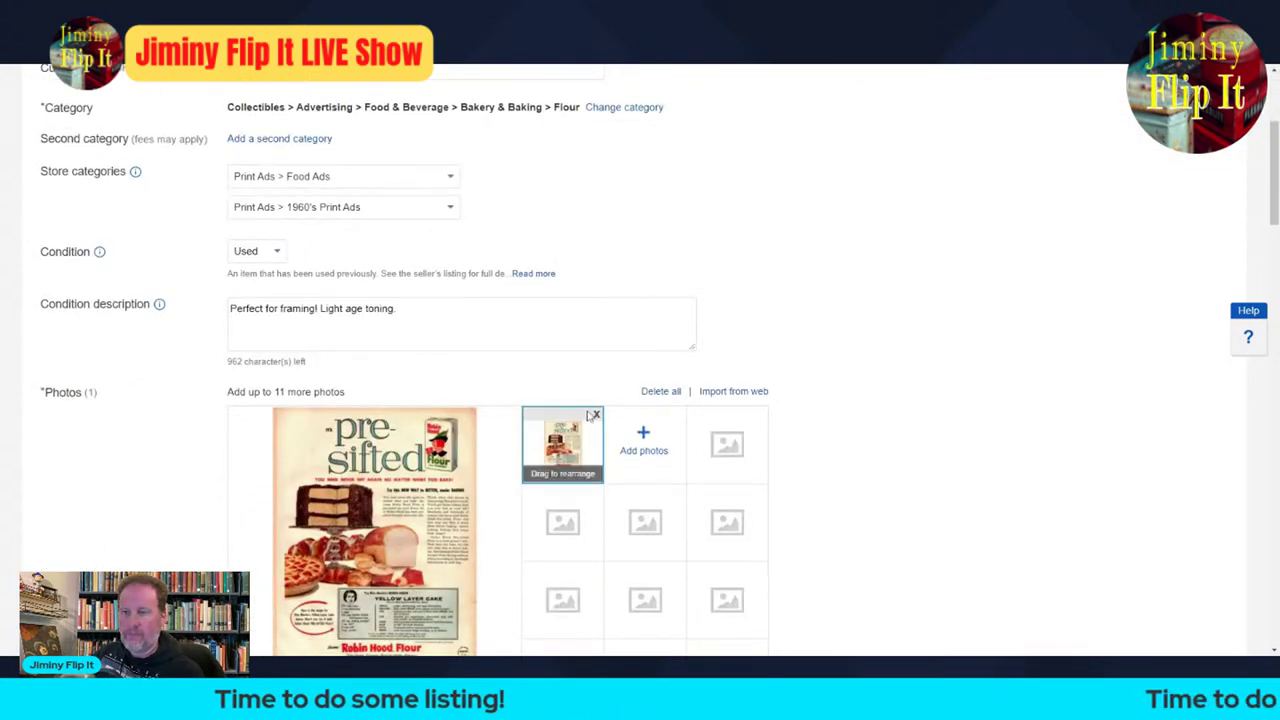
pyautogui.click(594, 414)
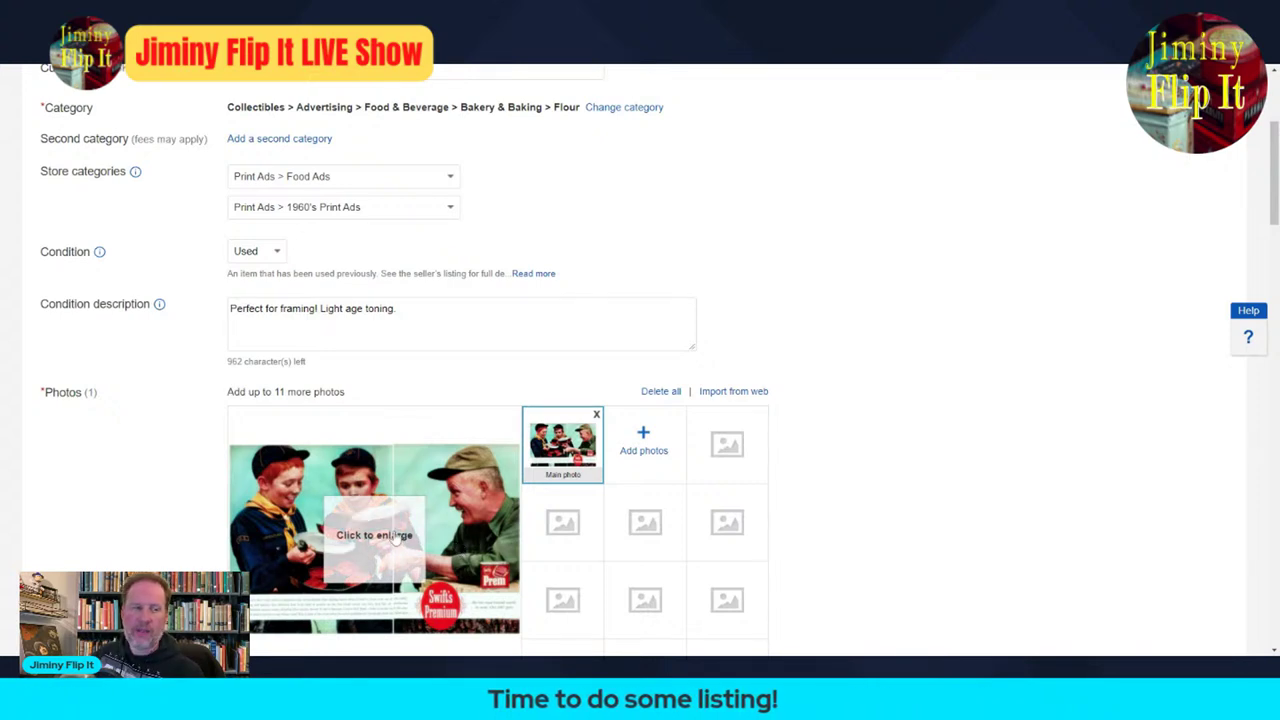
pyautogui.click(397, 536)
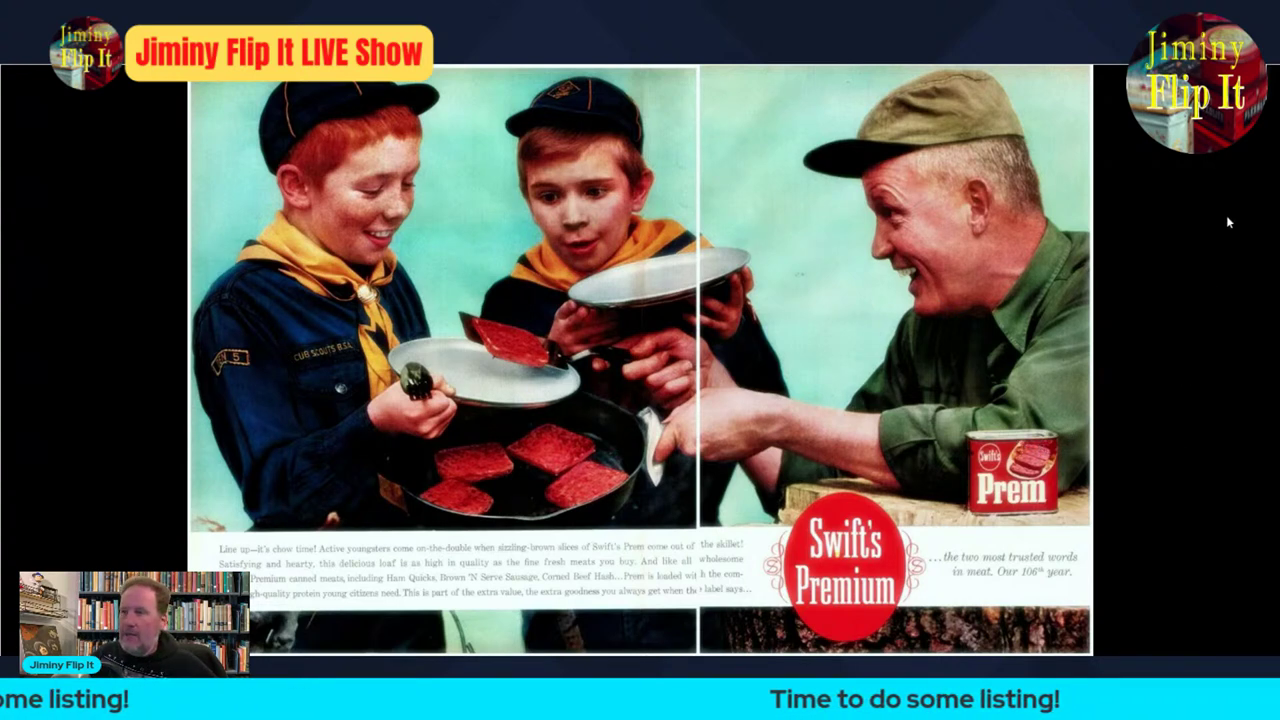
# Insert 'Swift's Premium Ham' after 1961 in the title, fix the 'Premuim' typo, and enlarge the photo
pyautogui.press('Escape')
pyautogui.scroll(4, 866, 357)
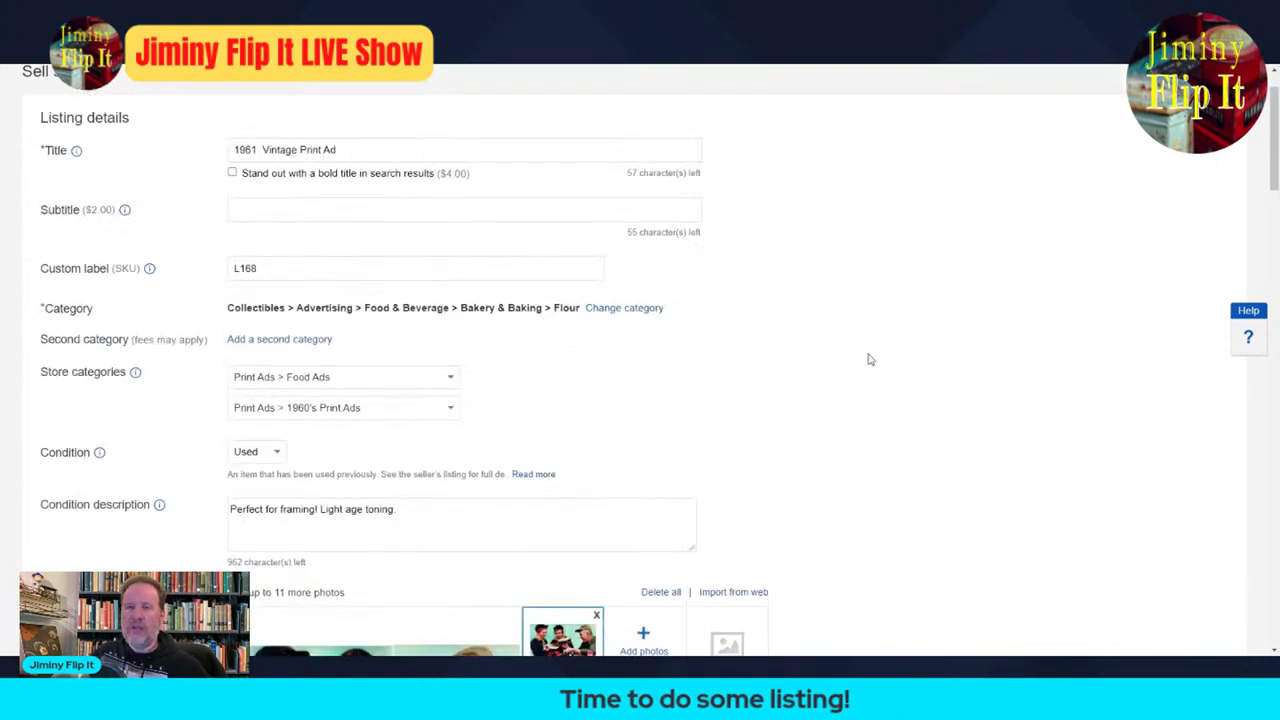
pyautogui.click(261, 216)
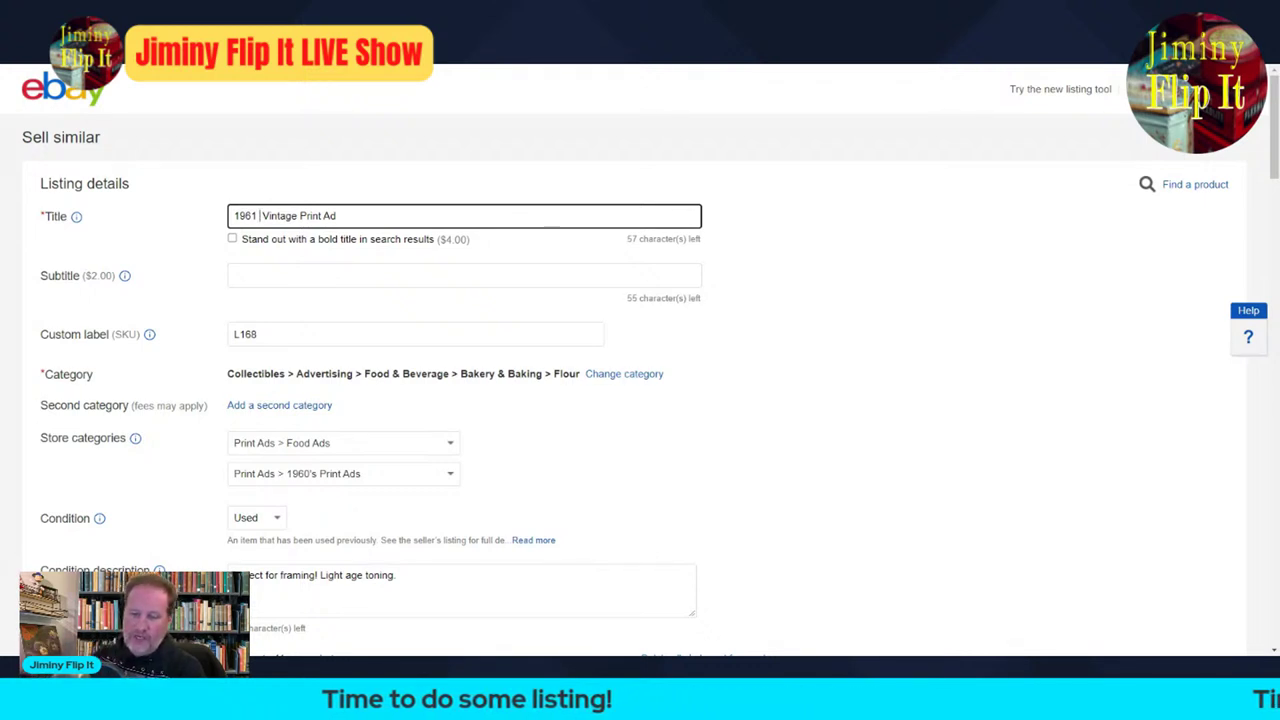
pyautogui.write('Swift')
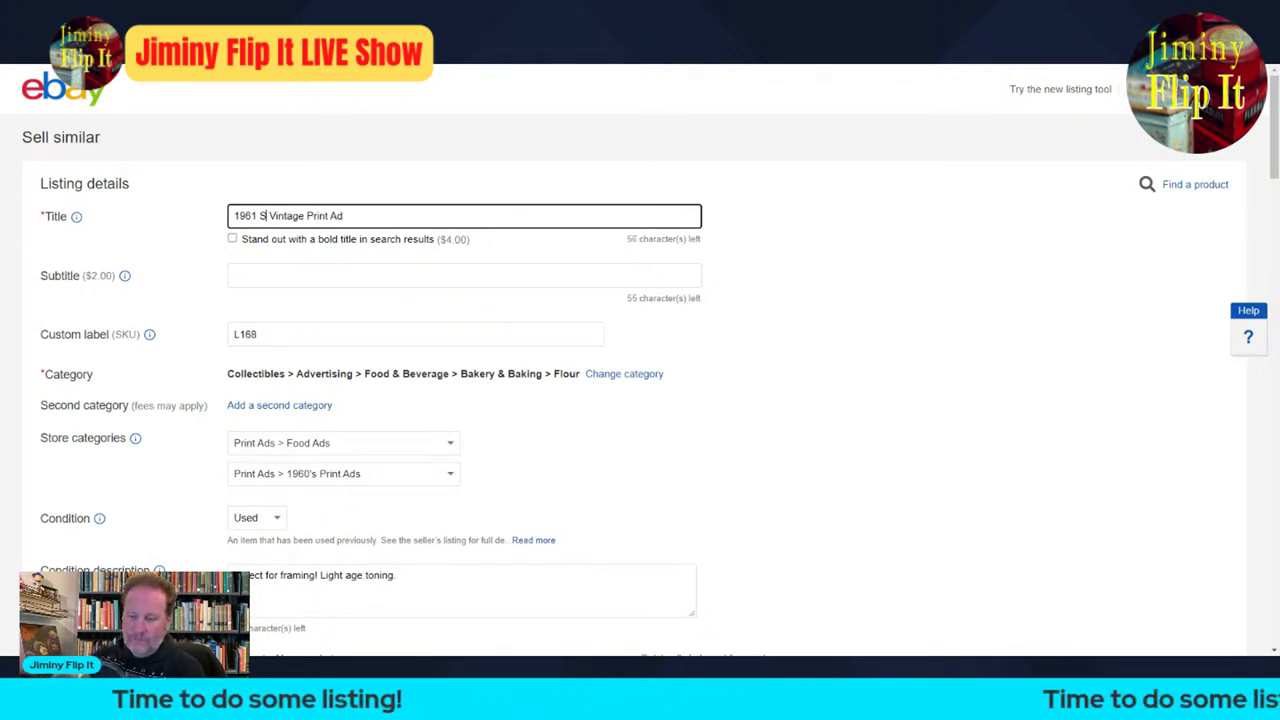
pyautogui.write("'s Premuim H")
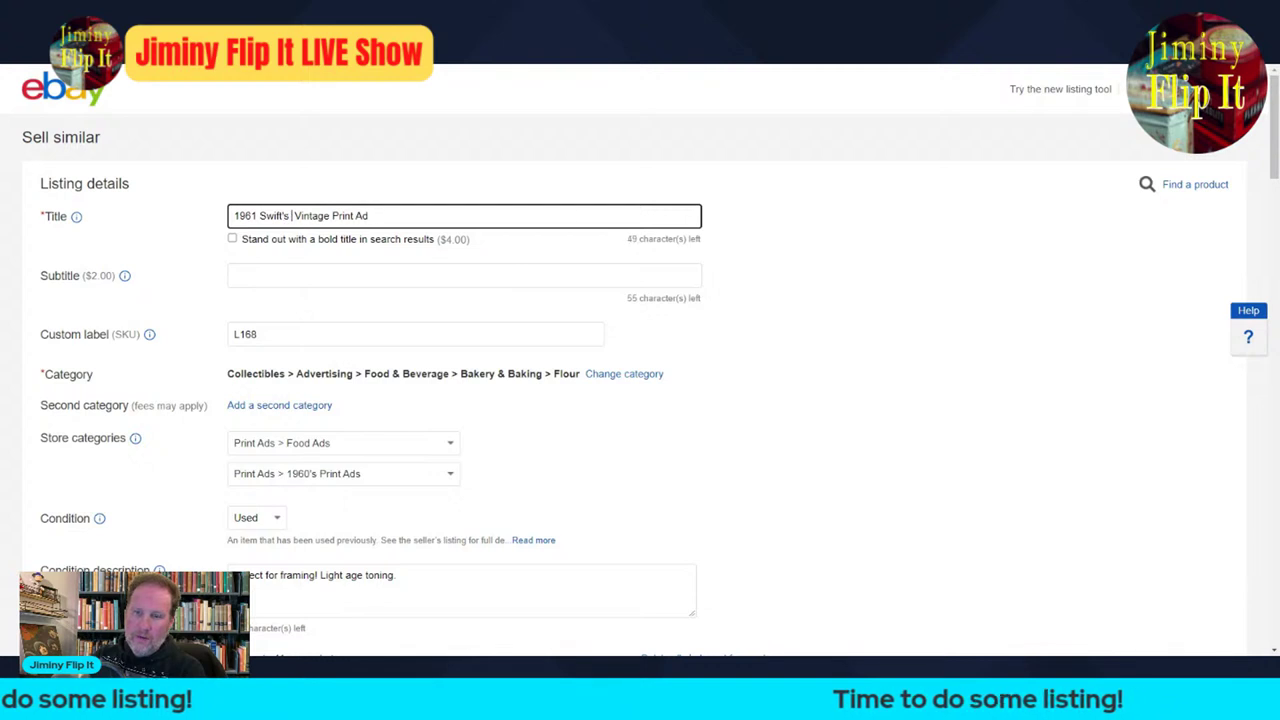
pyautogui.write('am')
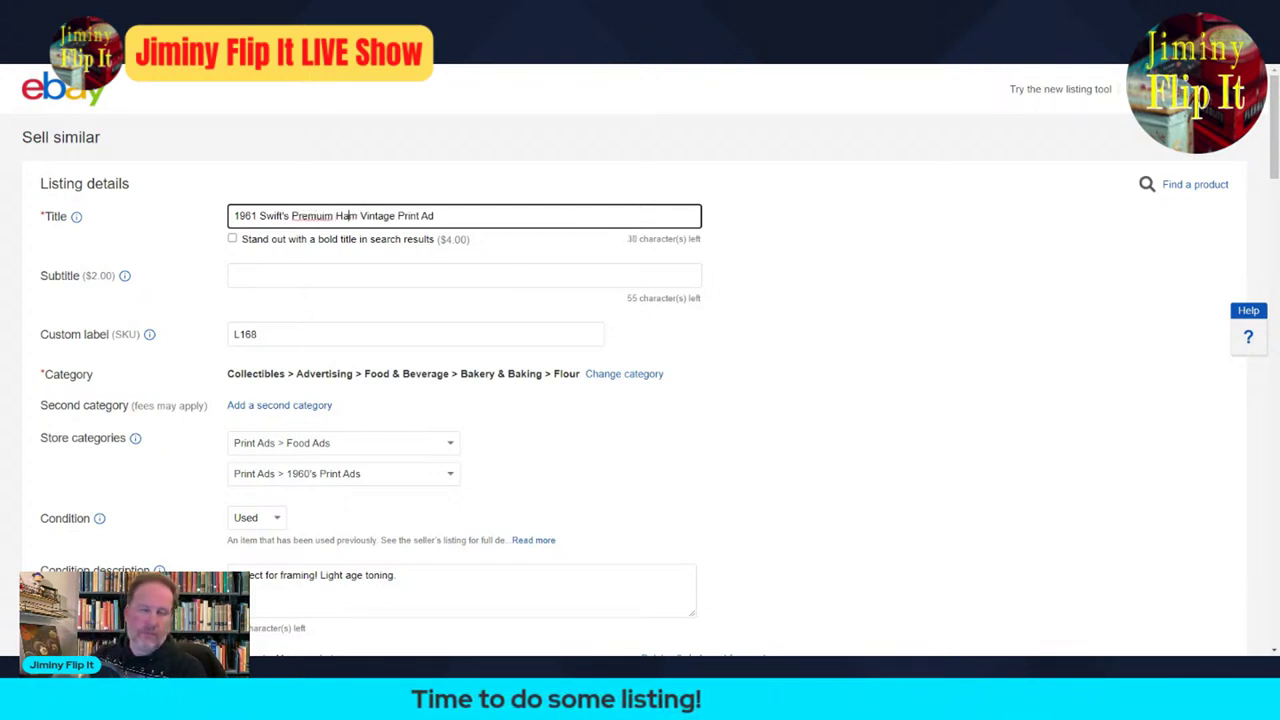
pyautogui.click(322, 216)
pyautogui.press('BackSpace')
pyautogui.press('BackSpace')
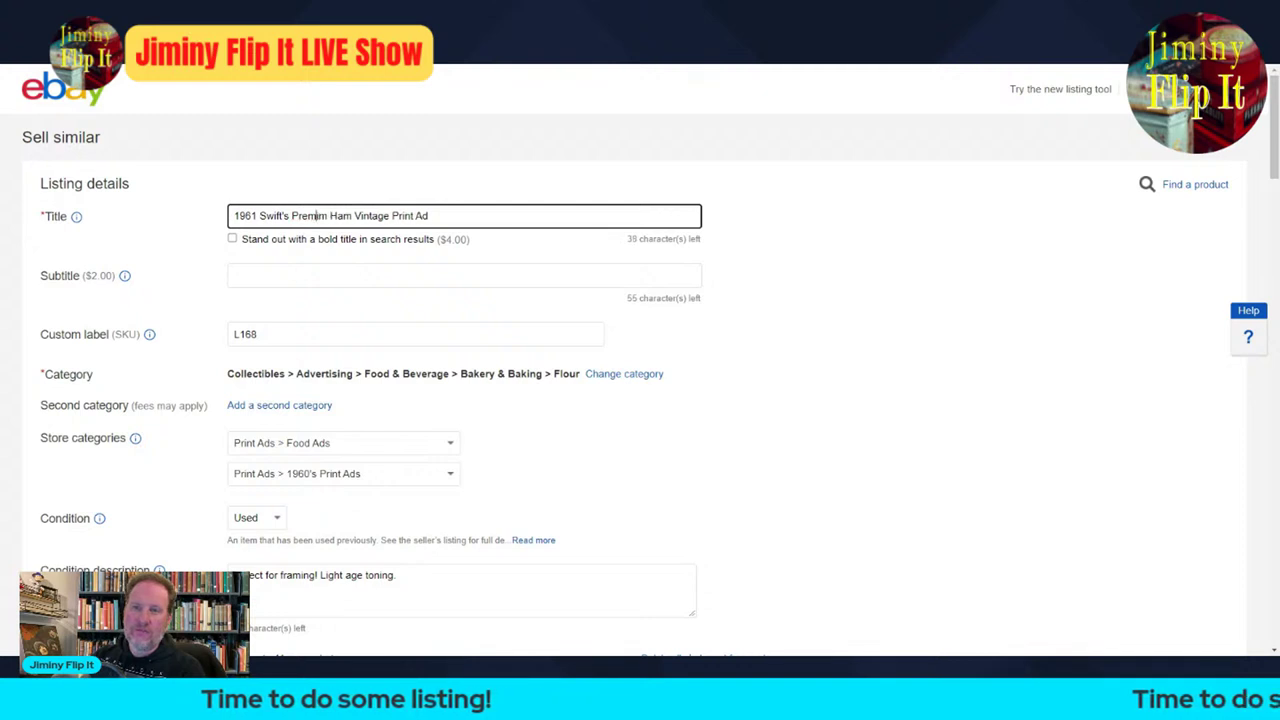
pyautogui.write('iu')
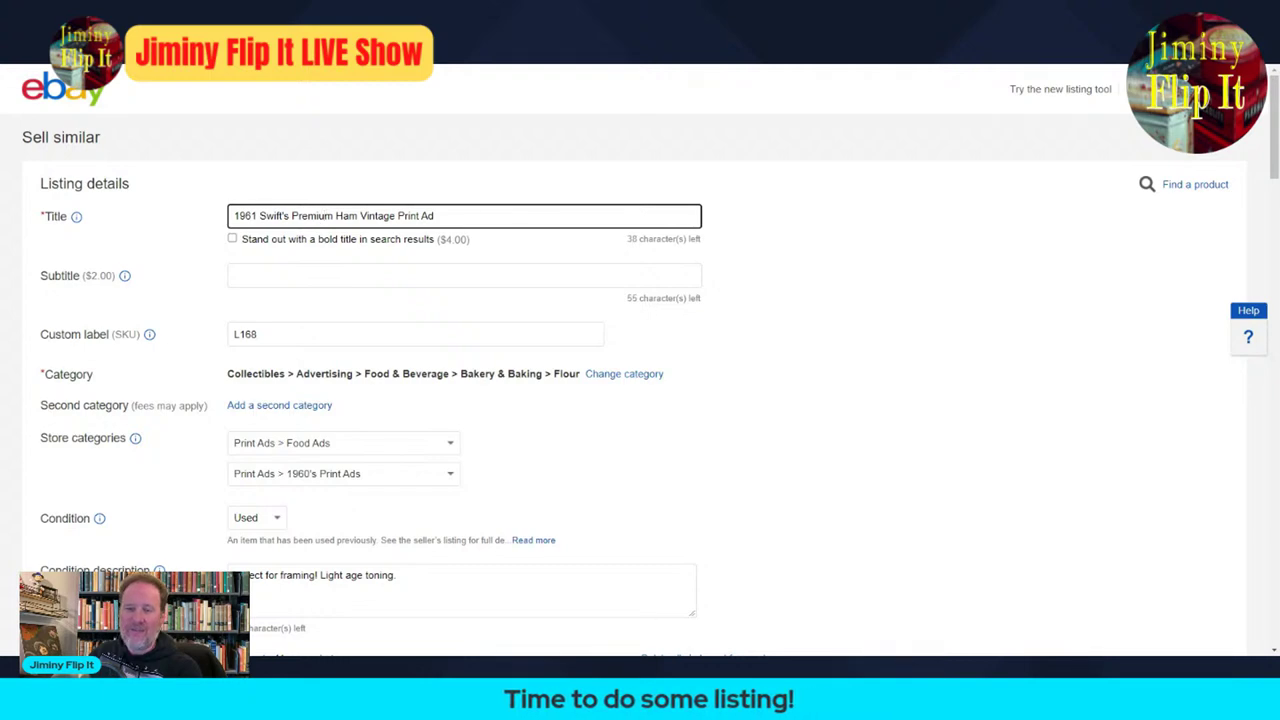
pyautogui.scroll(-5, 640, 400)
pyautogui.click(375, 280)
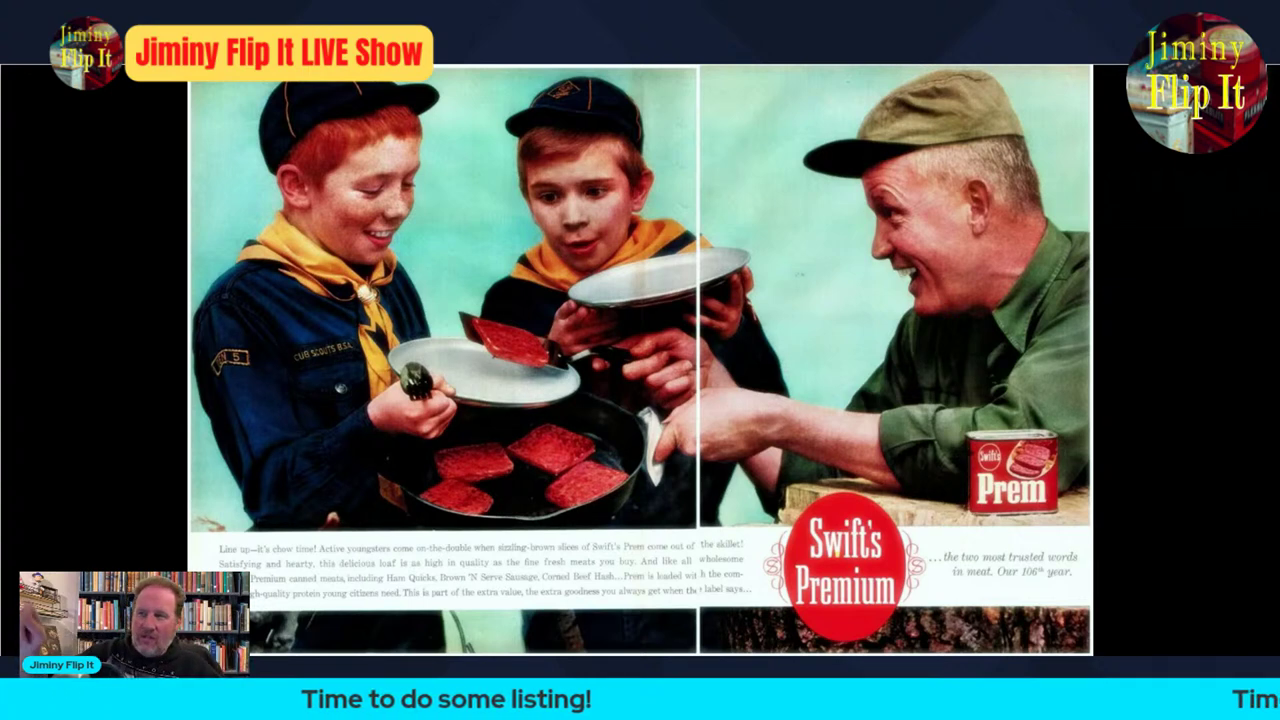
# Close the enlarged Prem ad and scroll the form back up to Listing details
pyautogui.press('Escape')
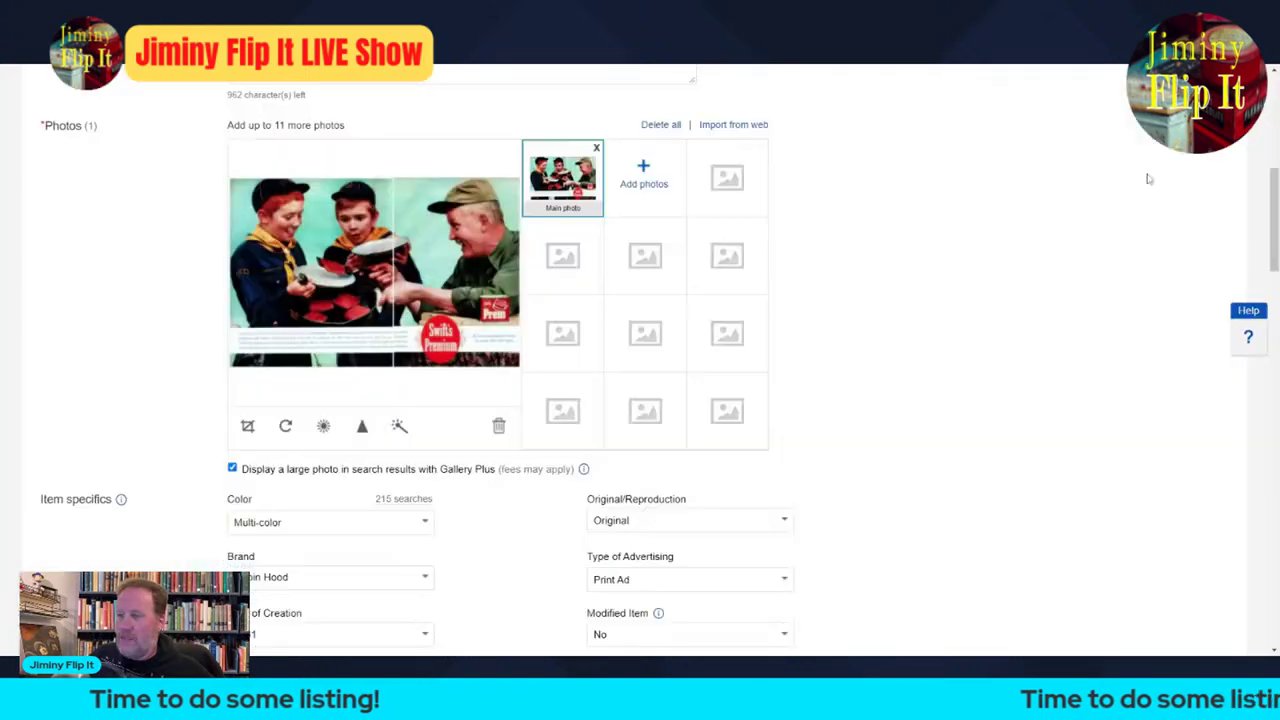
pyautogui.scroll(10, 1077, 349)
pyautogui.scroll(-3, 594, 260)
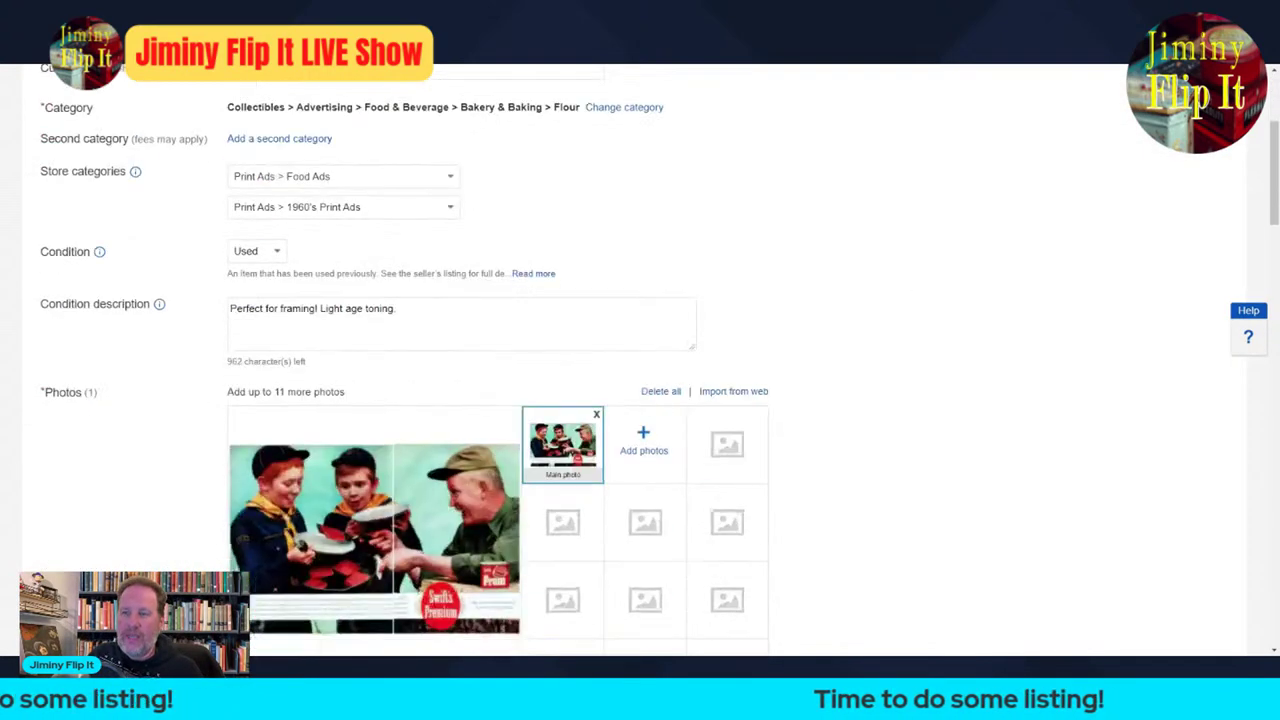
pyautogui.scroll(3, 594, 260)
# Set the category to Collectibles > Advertising > Food & Beverage > Other Food & Beverage Ads
pyautogui.click(630, 375)
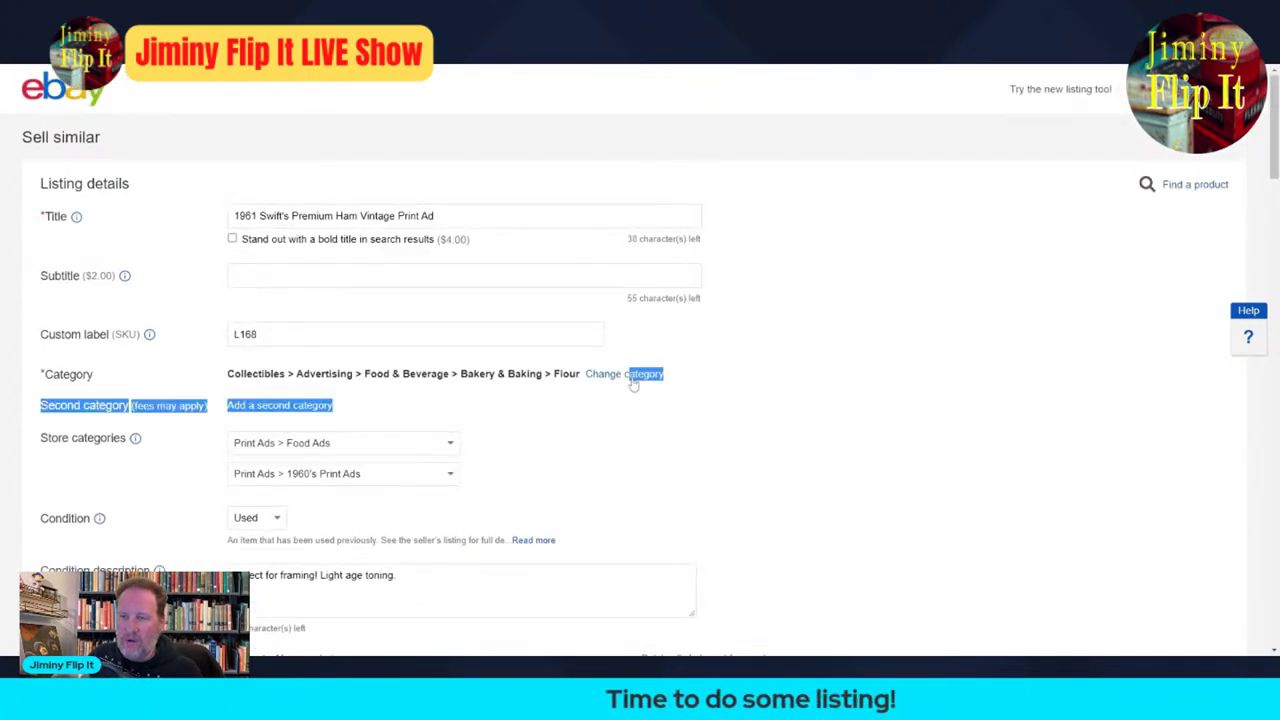
pyautogui.click(720, 430)
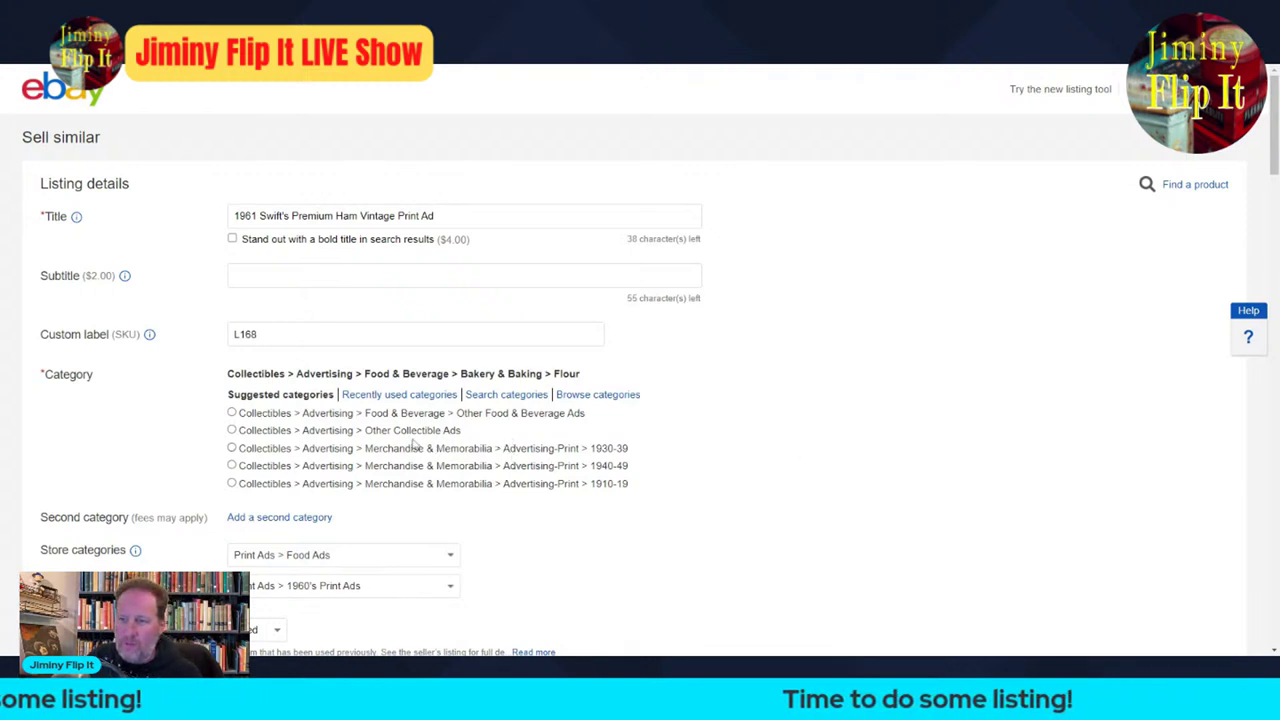
pyautogui.click(262, 413)
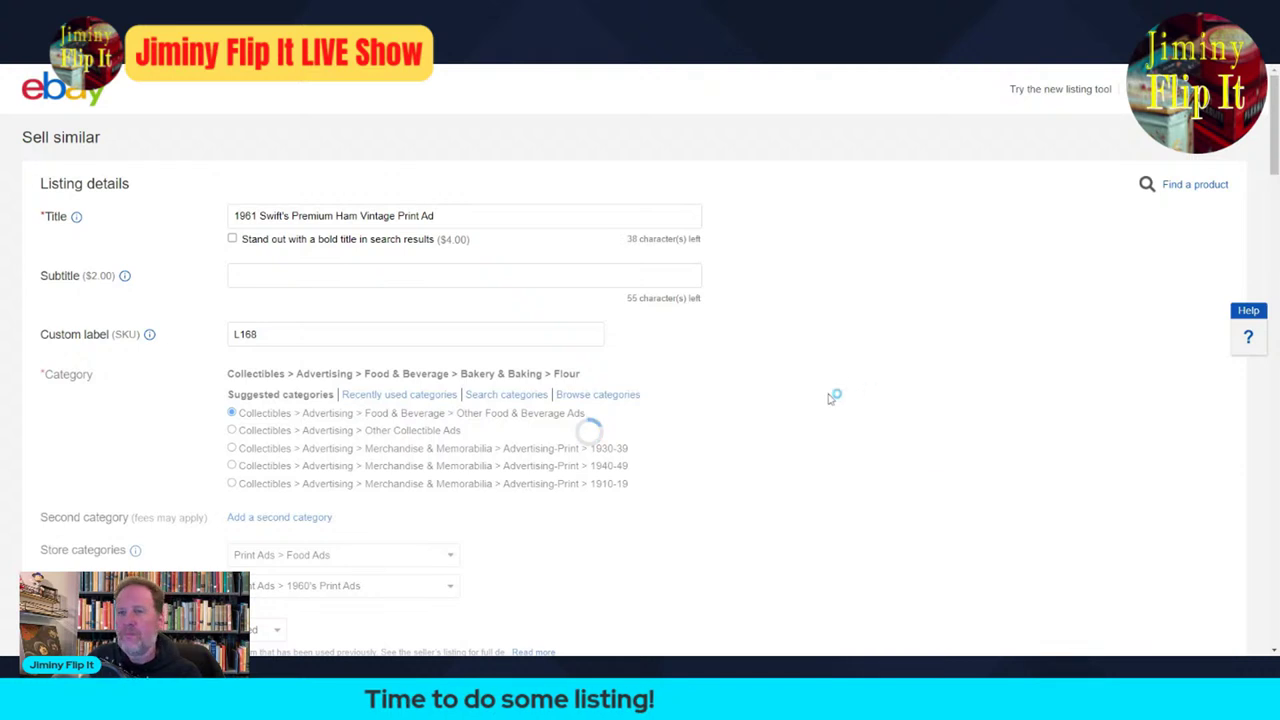
pyautogui.click(526, 218)
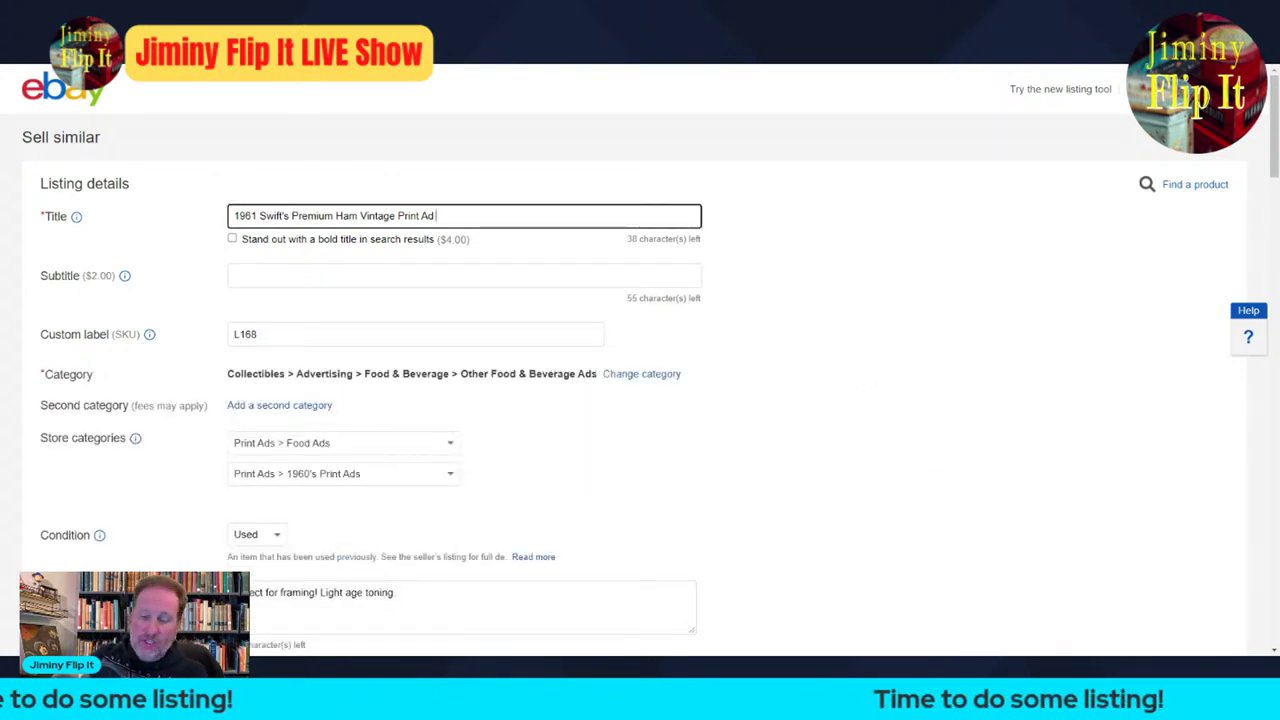
# Rework the title's ending and insert 'TWO PAGE' before 'Print'
pyautogui.write('Boy Scouts G')
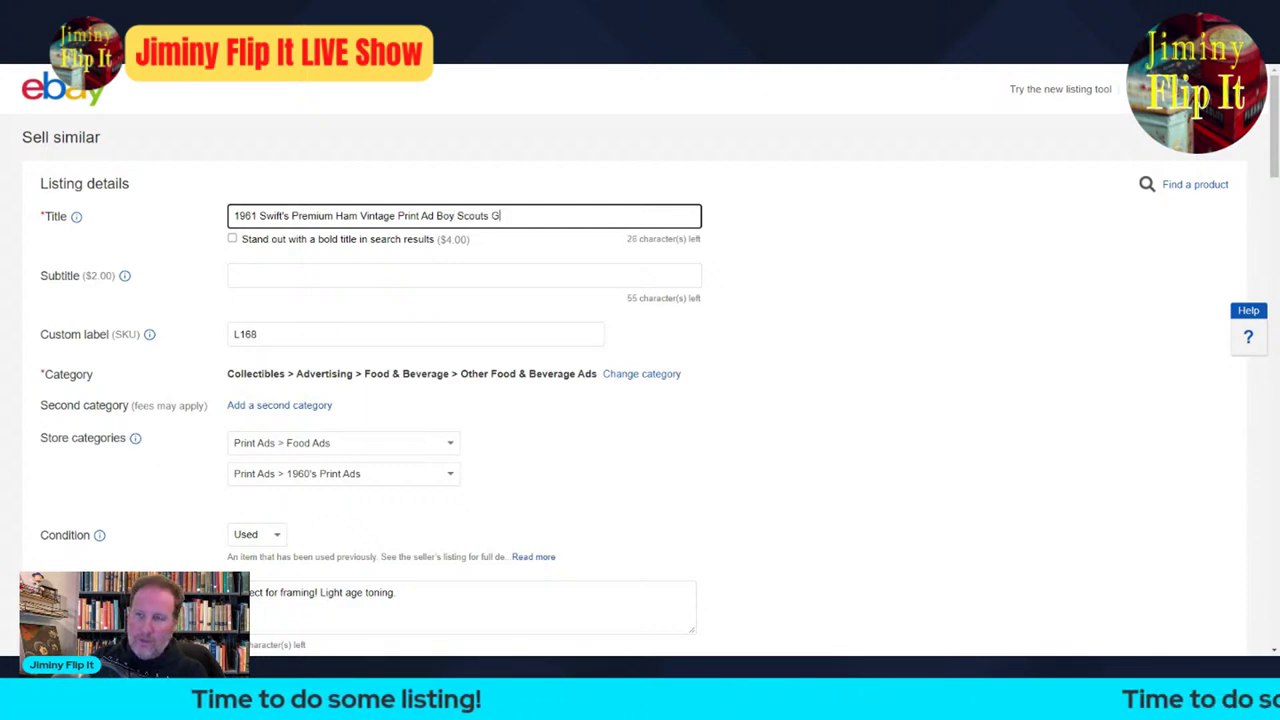
pyautogui.press('BackSpace')
pyautogui.write('Of America')
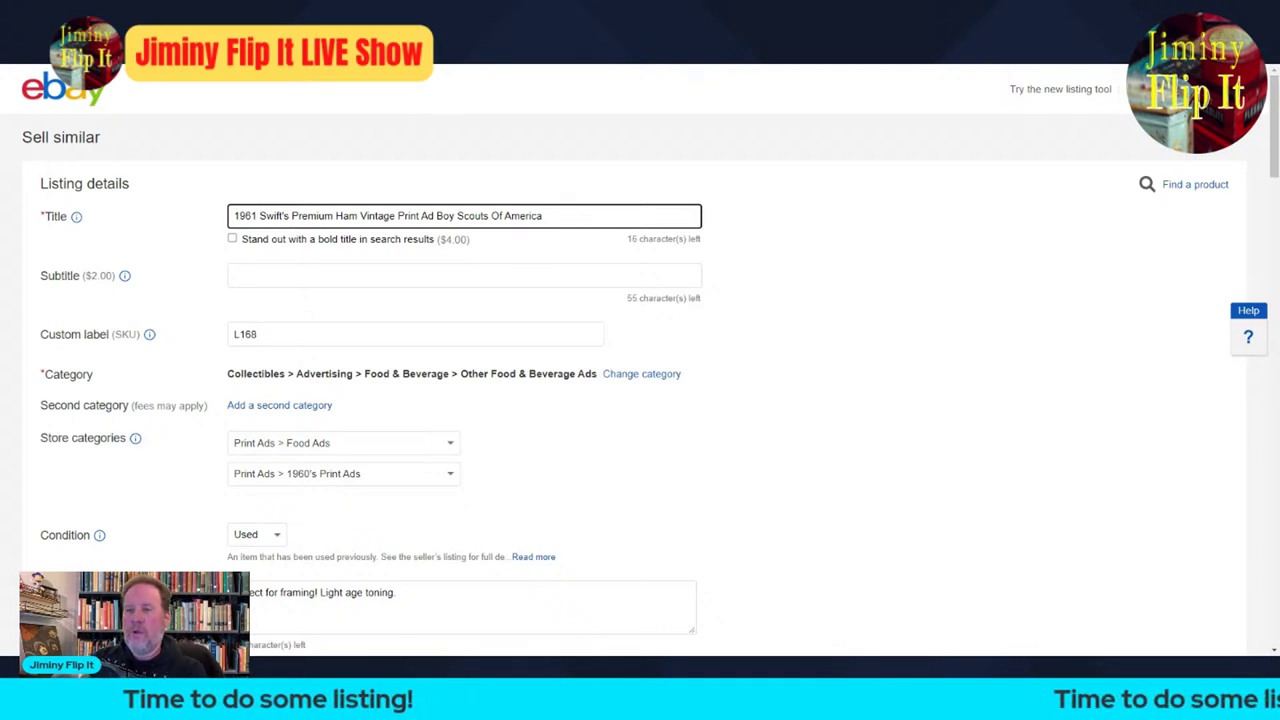
pyautogui.write('Gin')
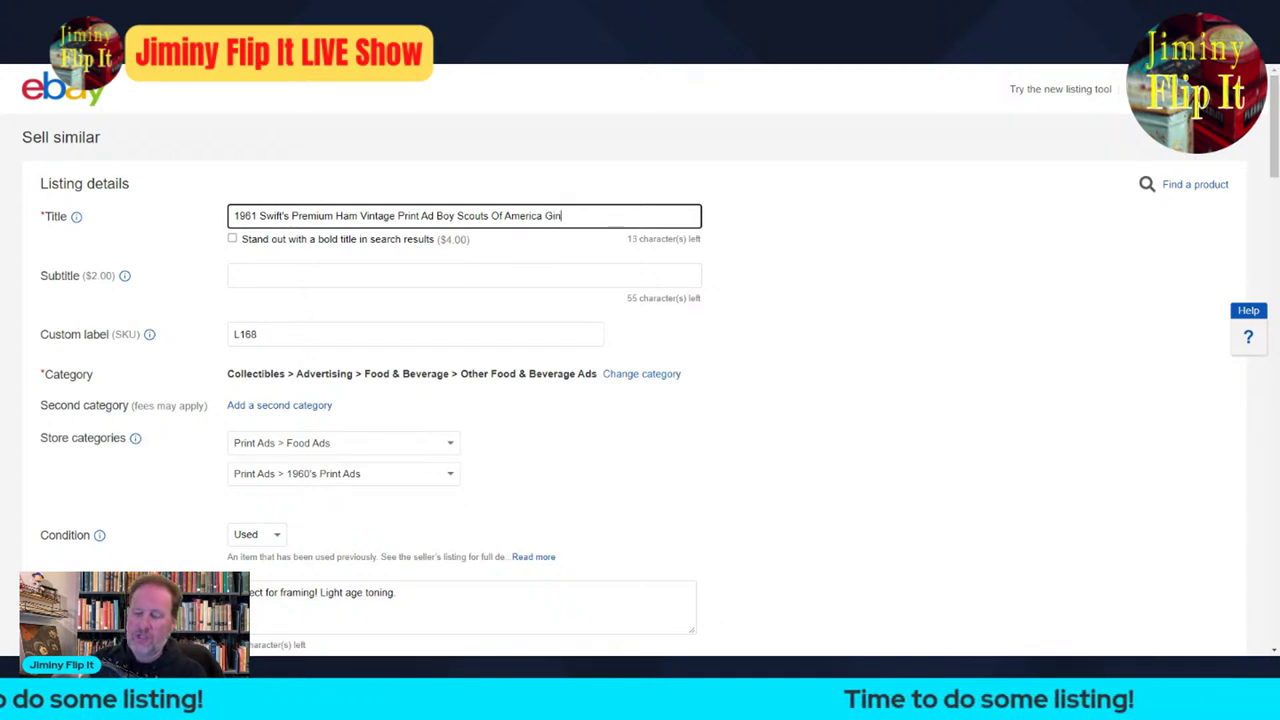
pyautogui.write('ger K')
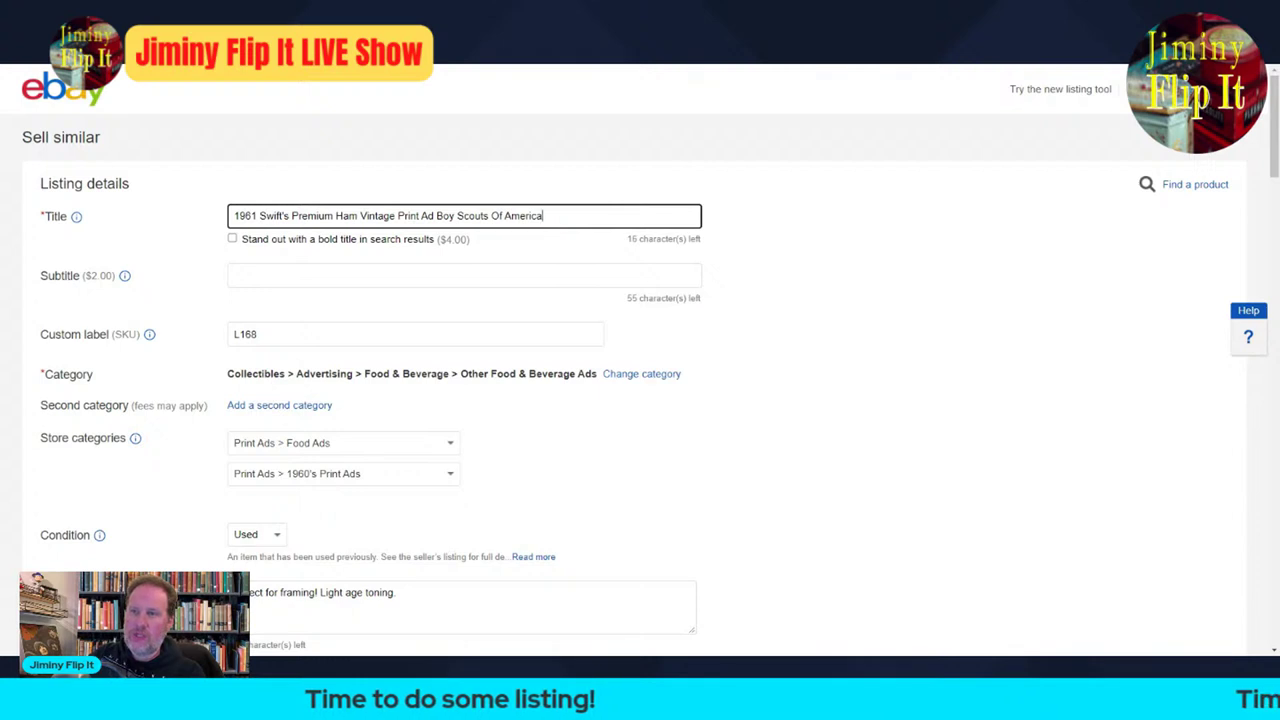
pyautogui.click(397, 216)
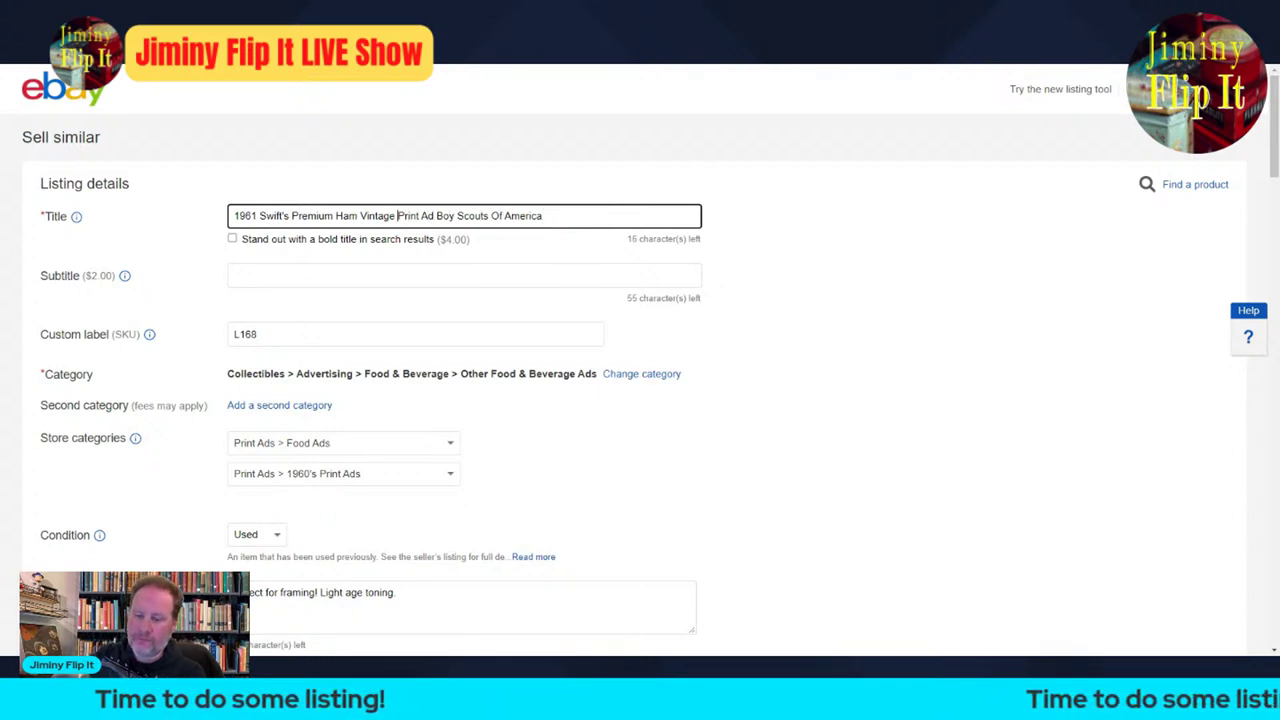
pyautogui.write('TWO PAGE')
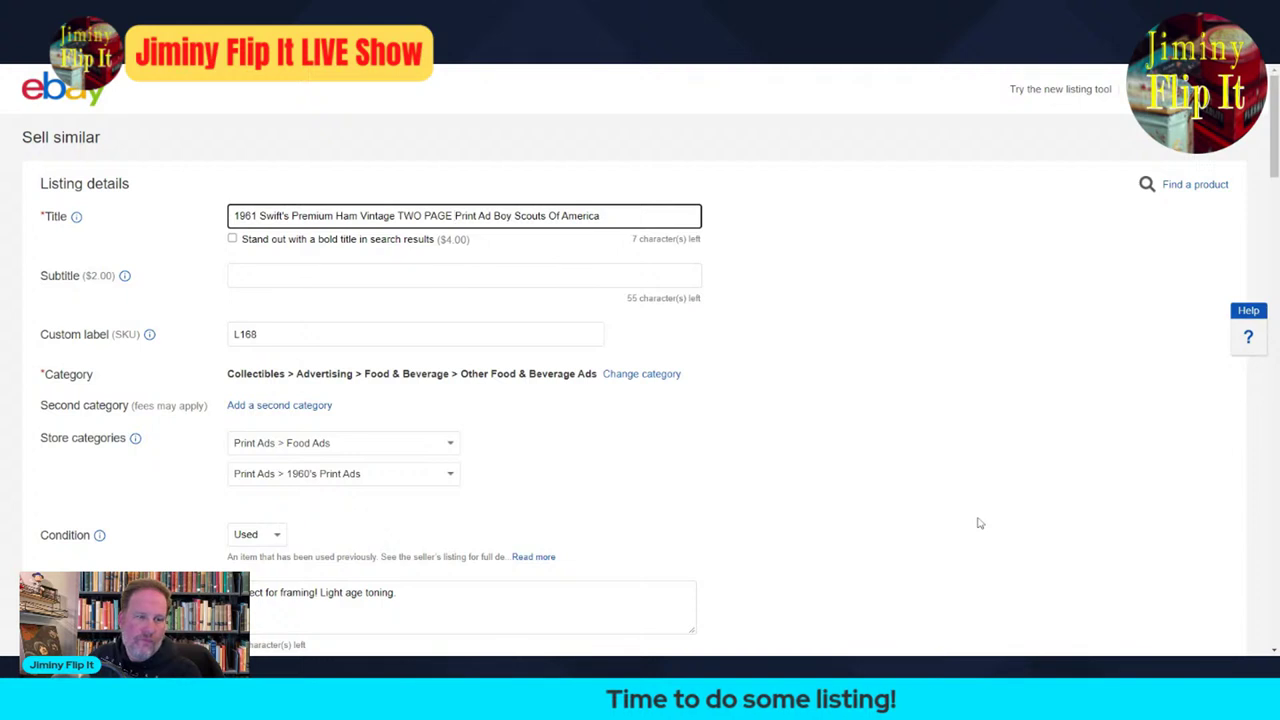
# Replace 'Boy' with 'Cub' and remove 'Of America' so the title ends 'Print Ad Cub Scouts'
pyautogui.scroll(-3, 988, 519)
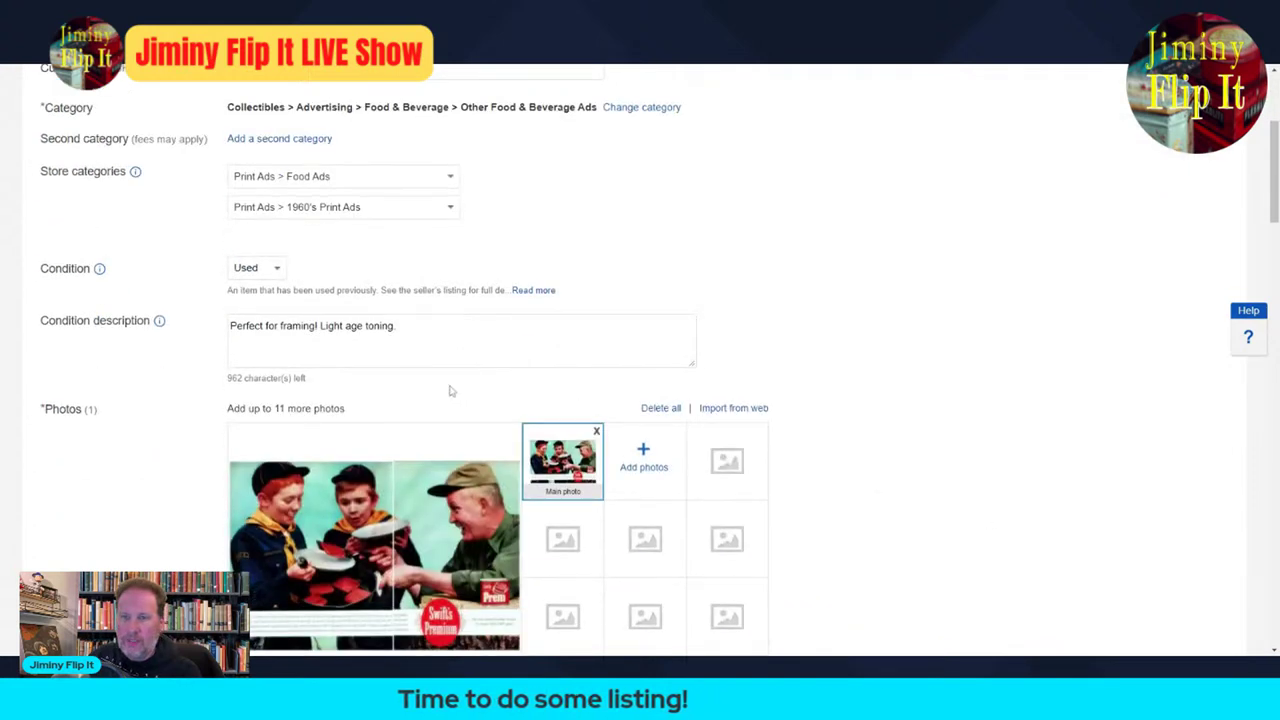
pyautogui.click(230, 326)
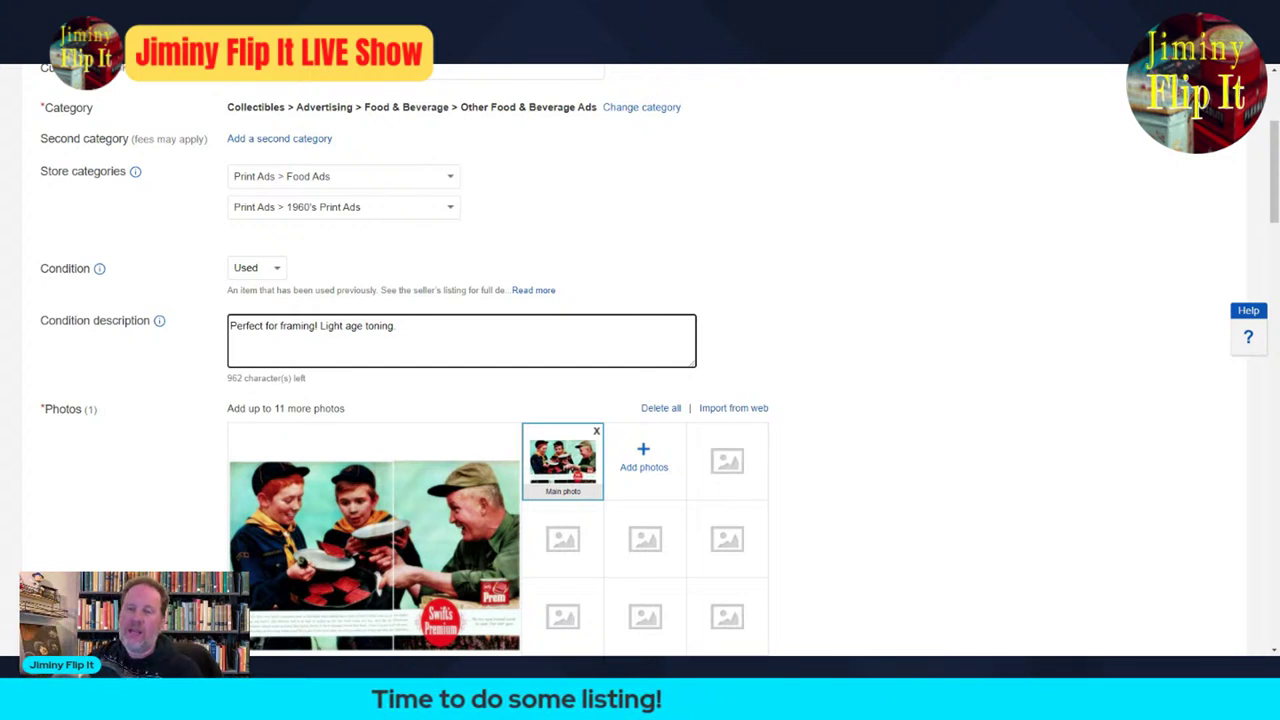
pyautogui.scroll(3, 617, 323)
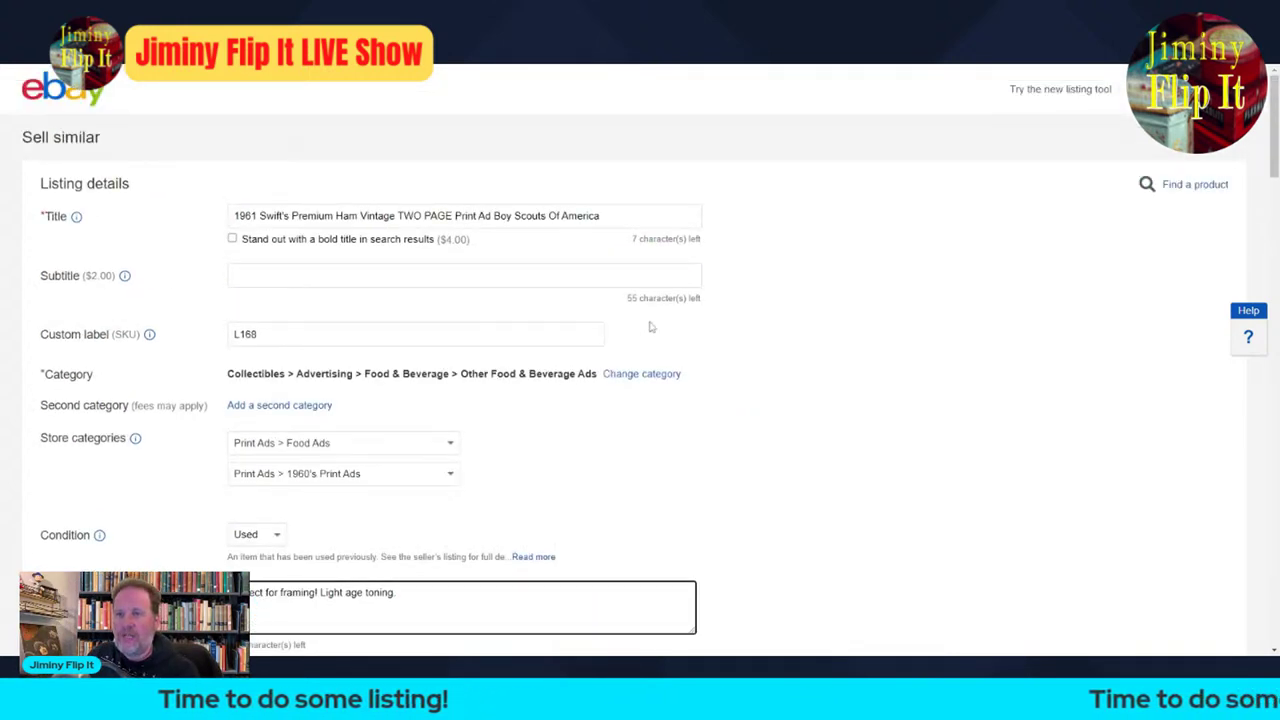
pyautogui.doubleClick(503, 216)
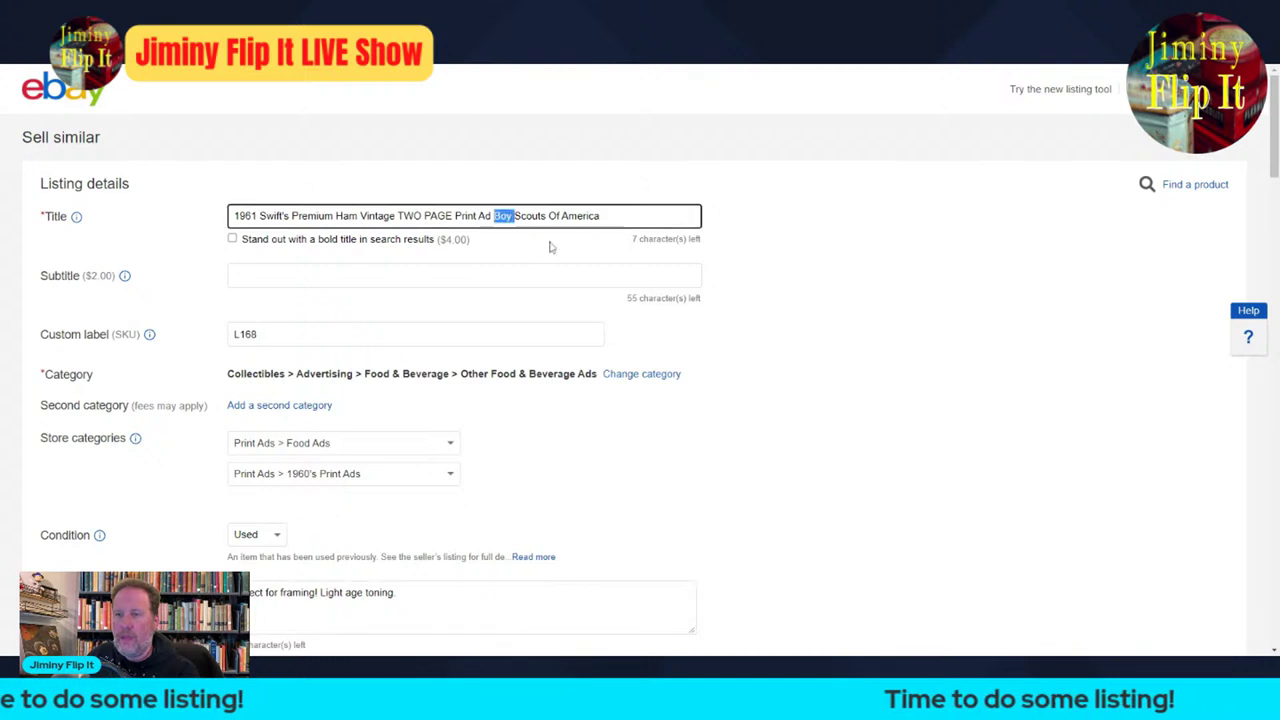
pyautogui.write('Cub')
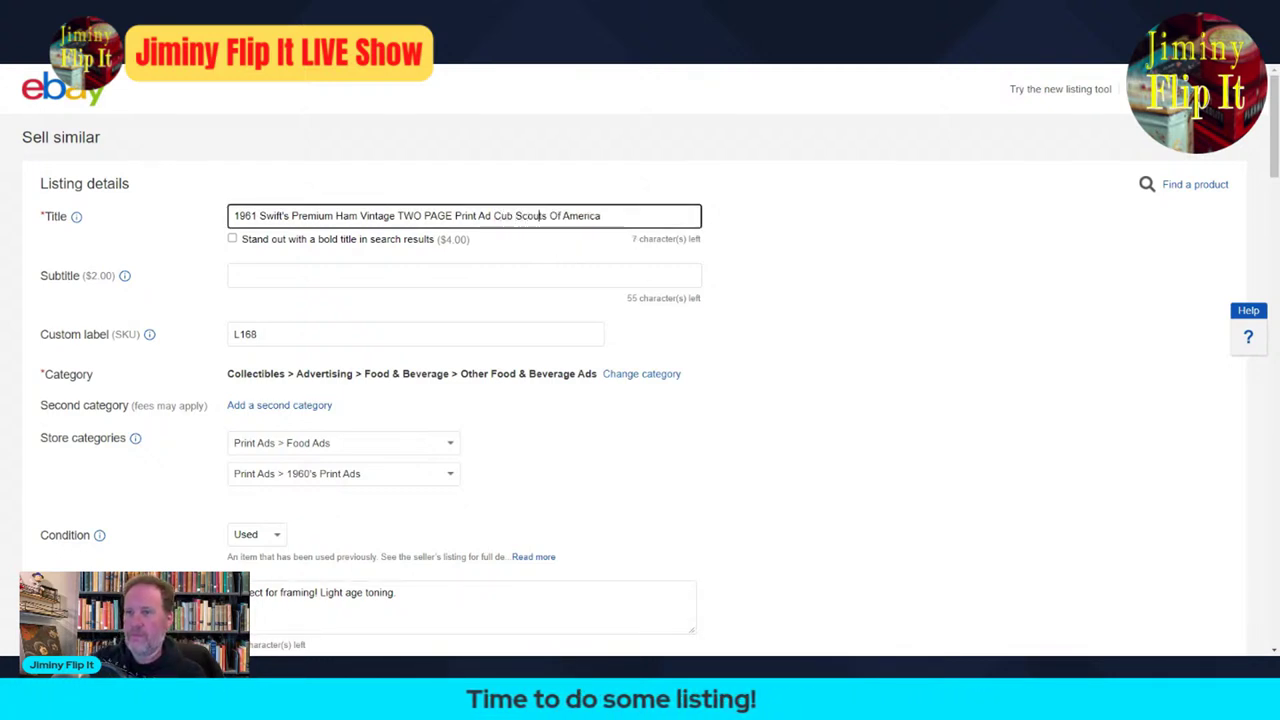
pyautogui.press('Delete')
pyautogui.press('Delete')
pyautogui.press('Delete')
pyautogui.press('Delete')
pyautogui.press('Delete')
pyautogui.press('Delete')
pyautogui.press('Delete')
pyautogui.press('Delete')
pyautogui.press('Delete')
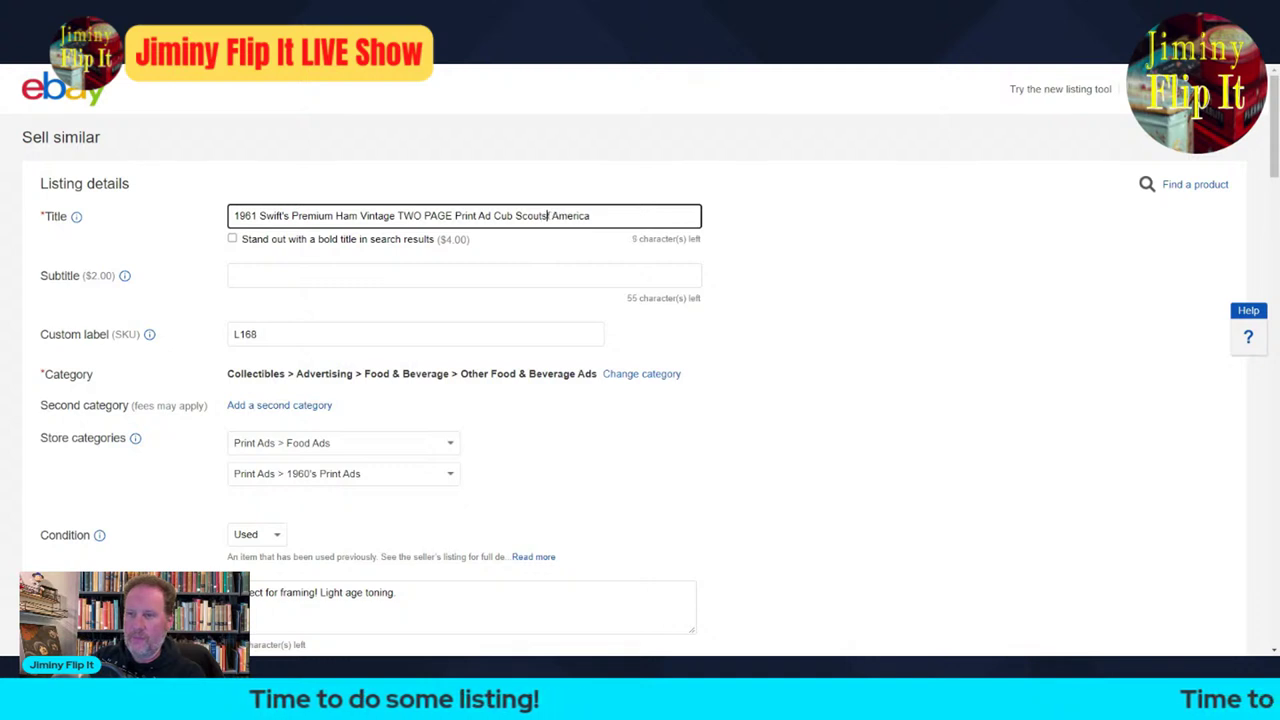
pyautogui.press('Delete')
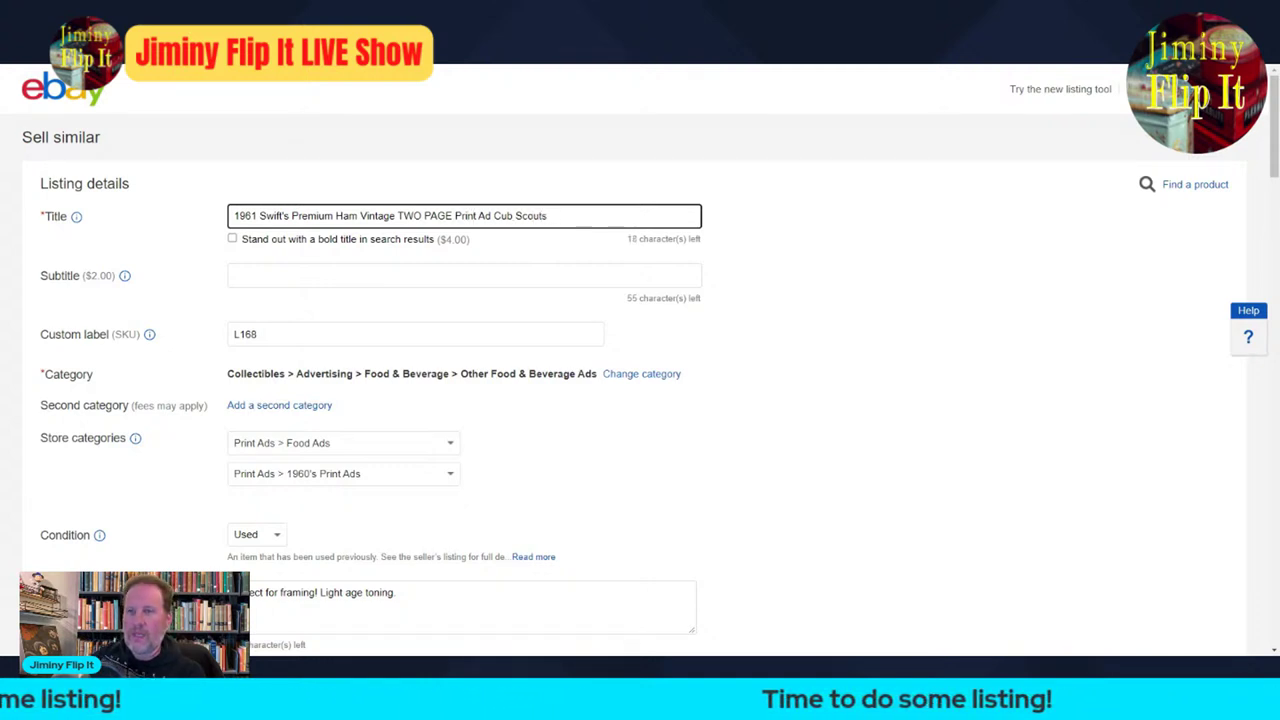
pyautogui.scroll(-5, 769, 414)
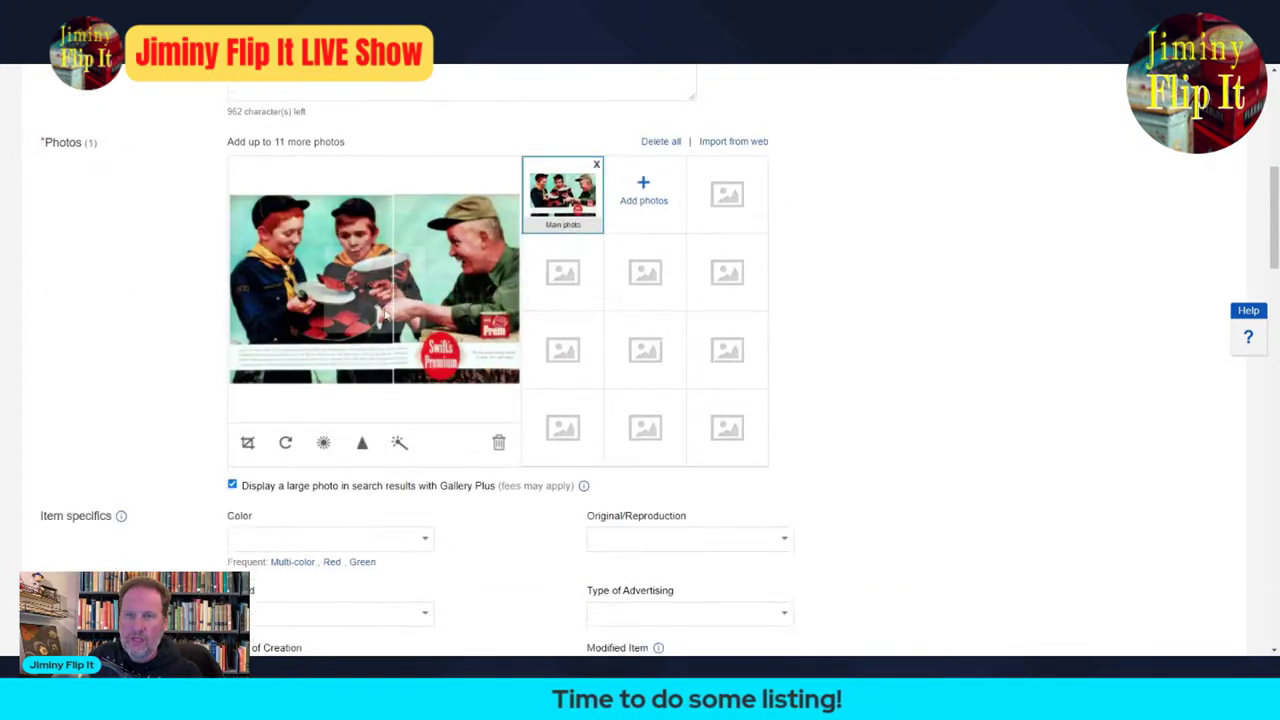
# Add 'TWO PAGE CENTERFOLD' at the start of the condition description
pyautogui.scroll(3, 387, 315)
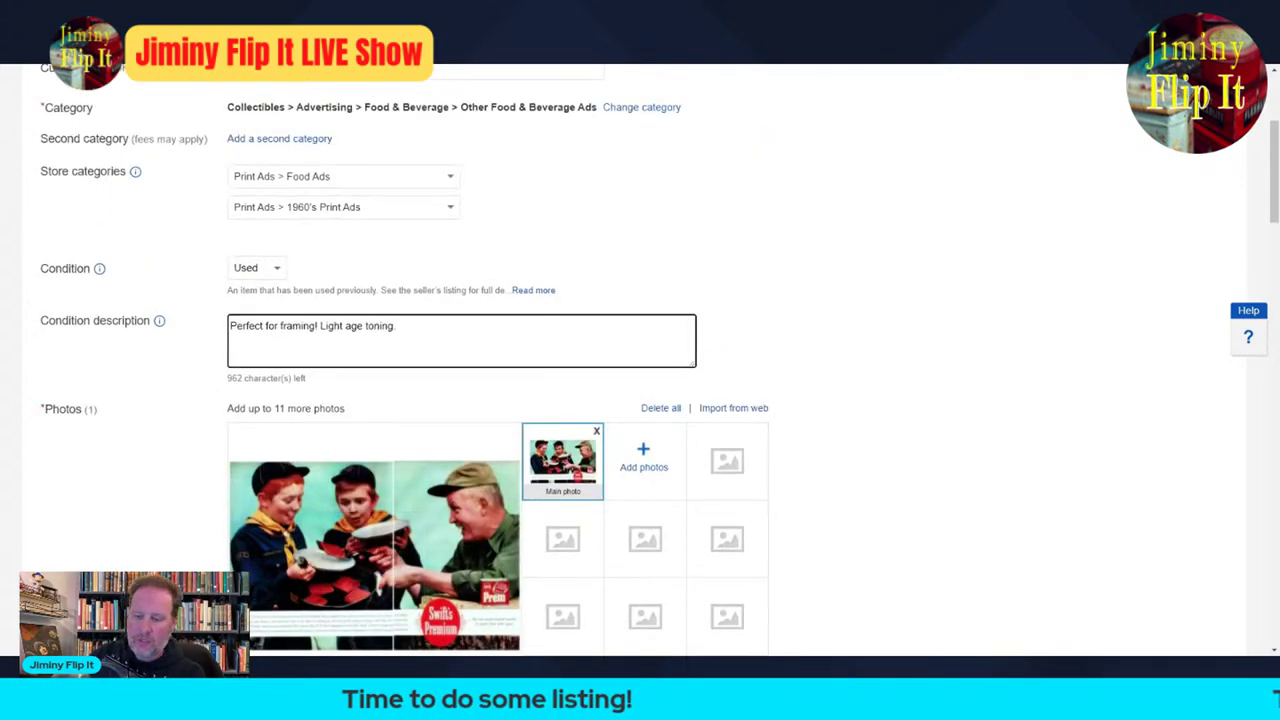
pyautogui.write('TWO PAGE ')
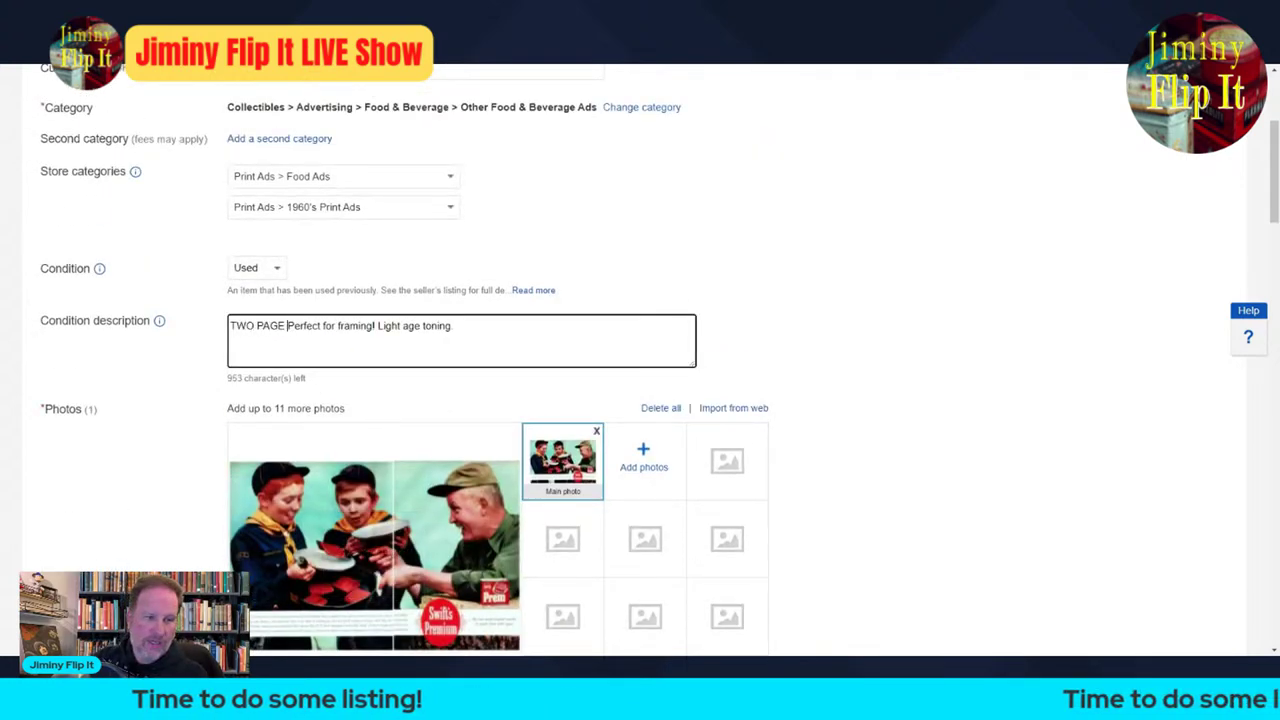
pyautogui.write('CENTE')
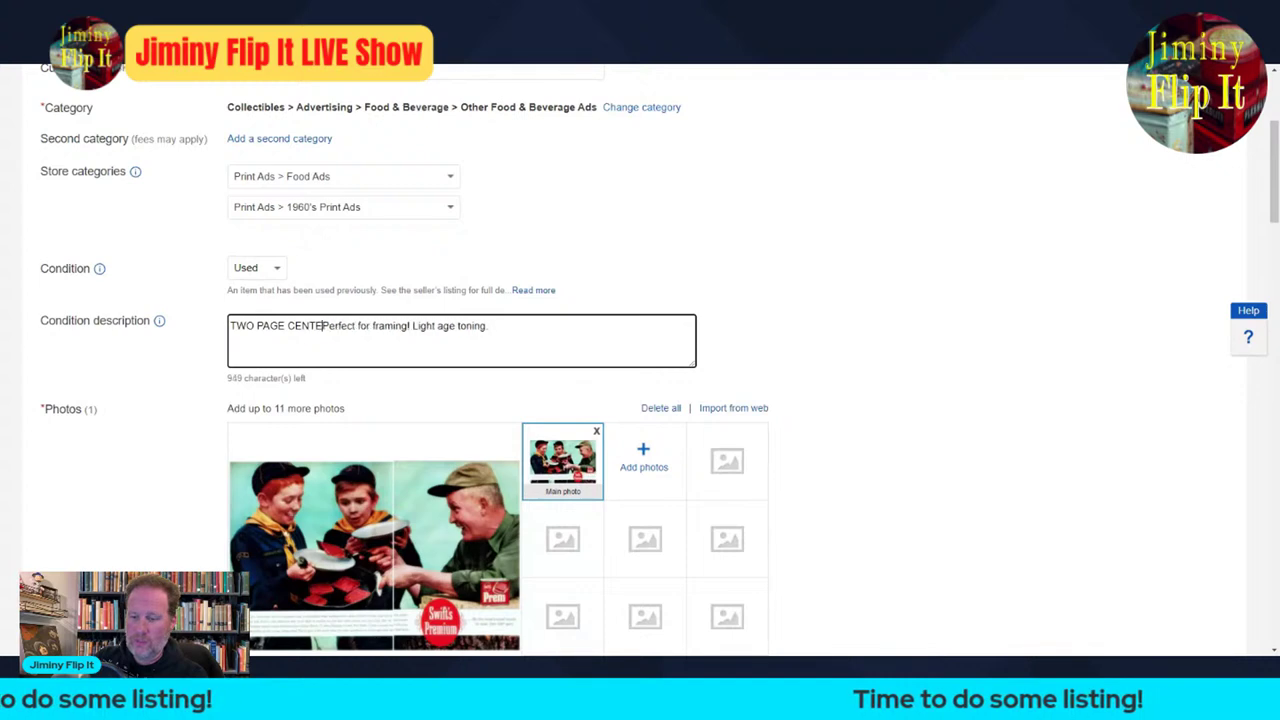
pyautogui.write('RFOLD')
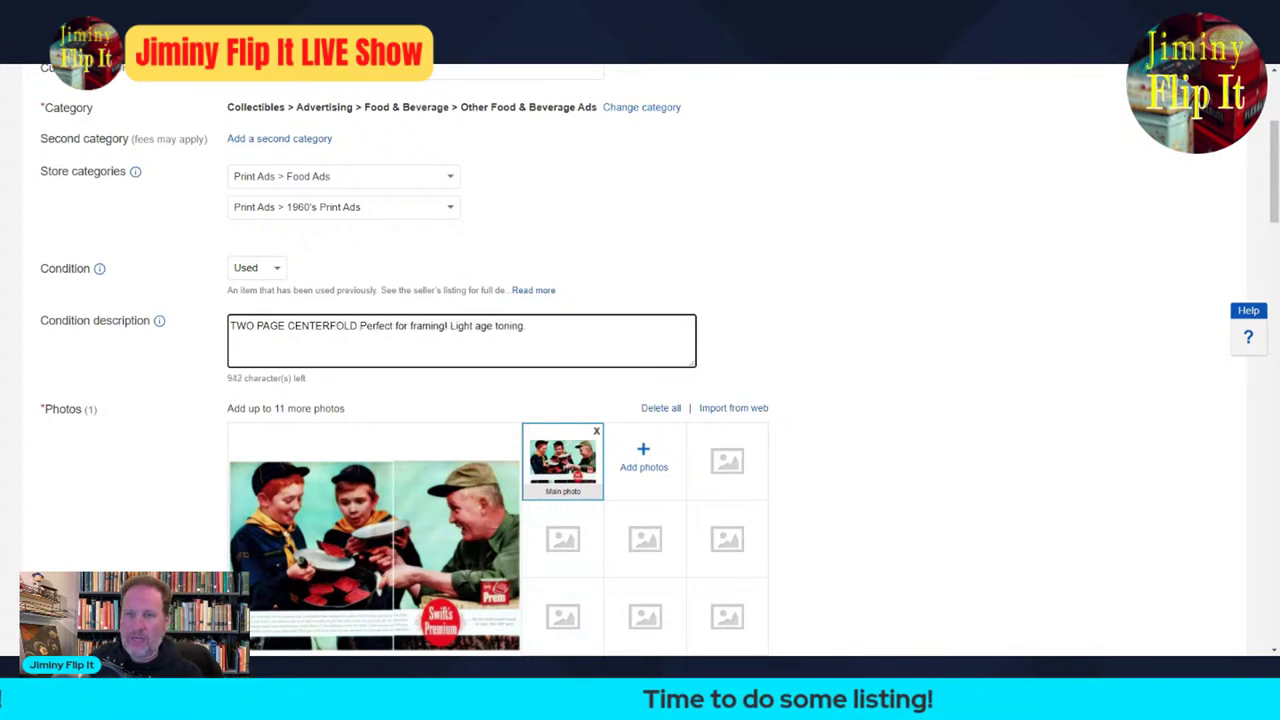
# Mark the ad as Original with advertising type Print Ad
pyautogui.scroll(-3, 482, 378)
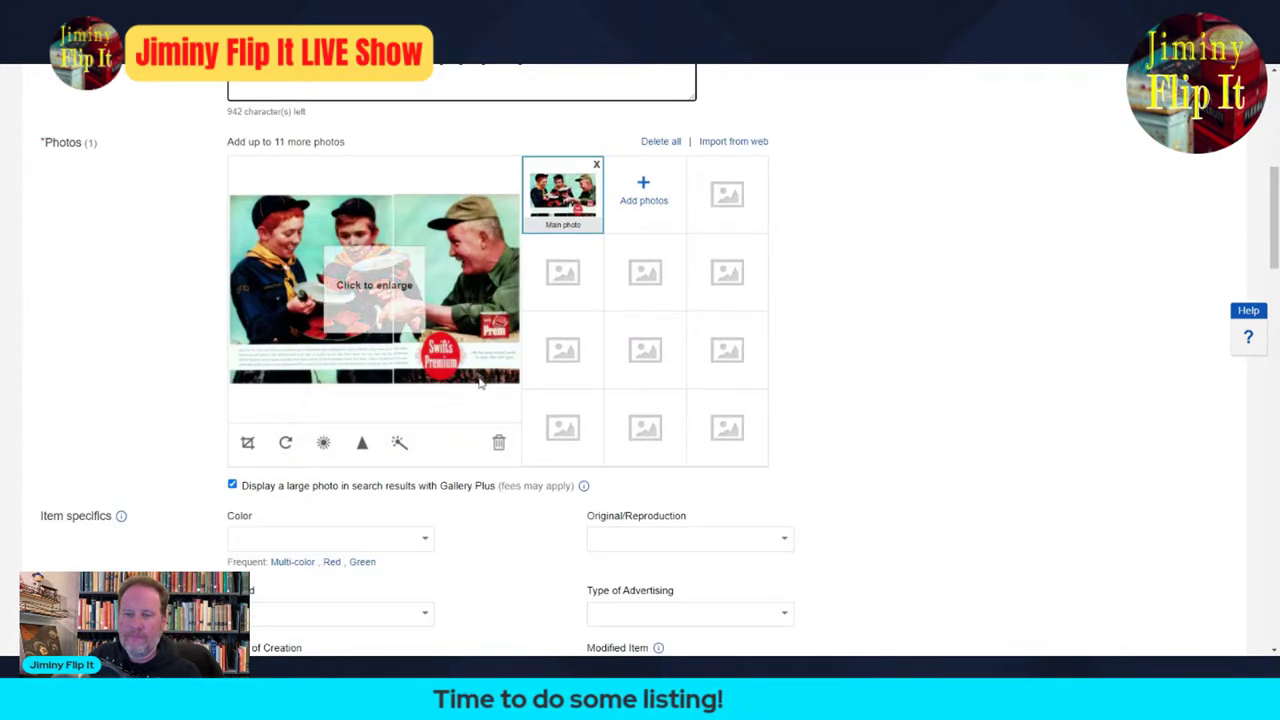
pyautogui.scroll(-3, 323, 317)
pyautogui.click(775, 272)
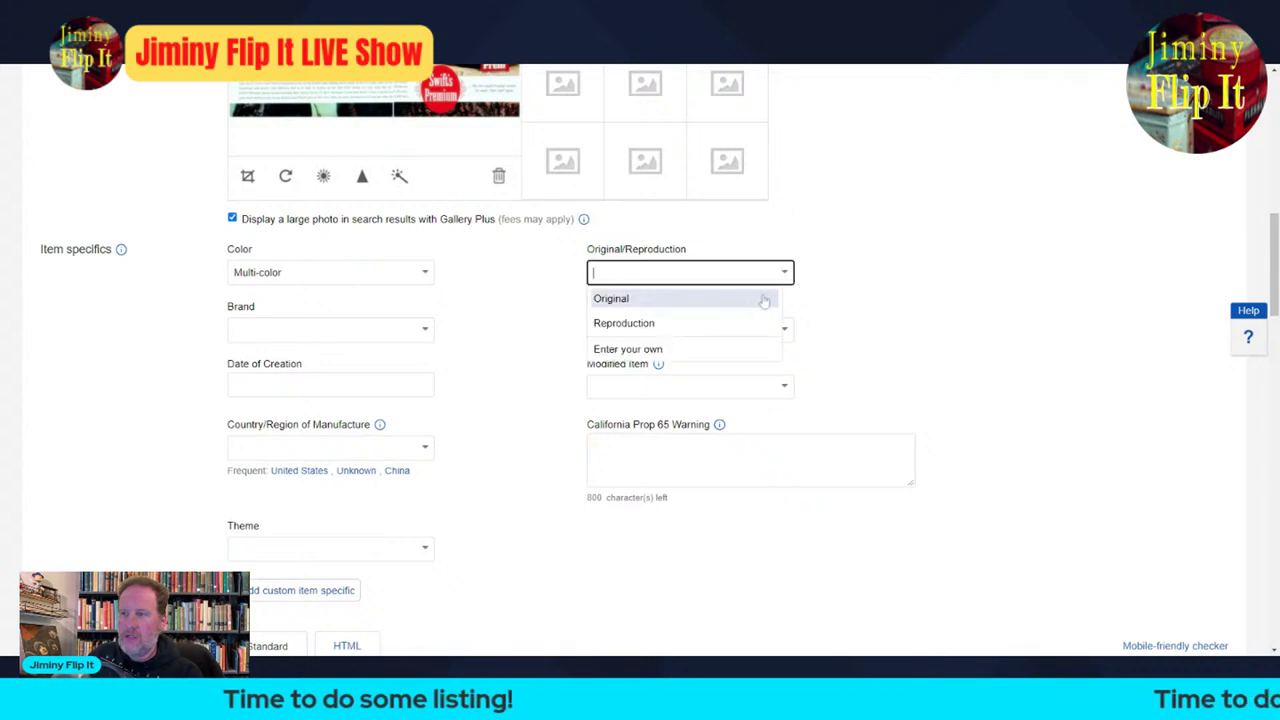
pyautogui.click(763, 297)
pyautogui.click(770, 330)
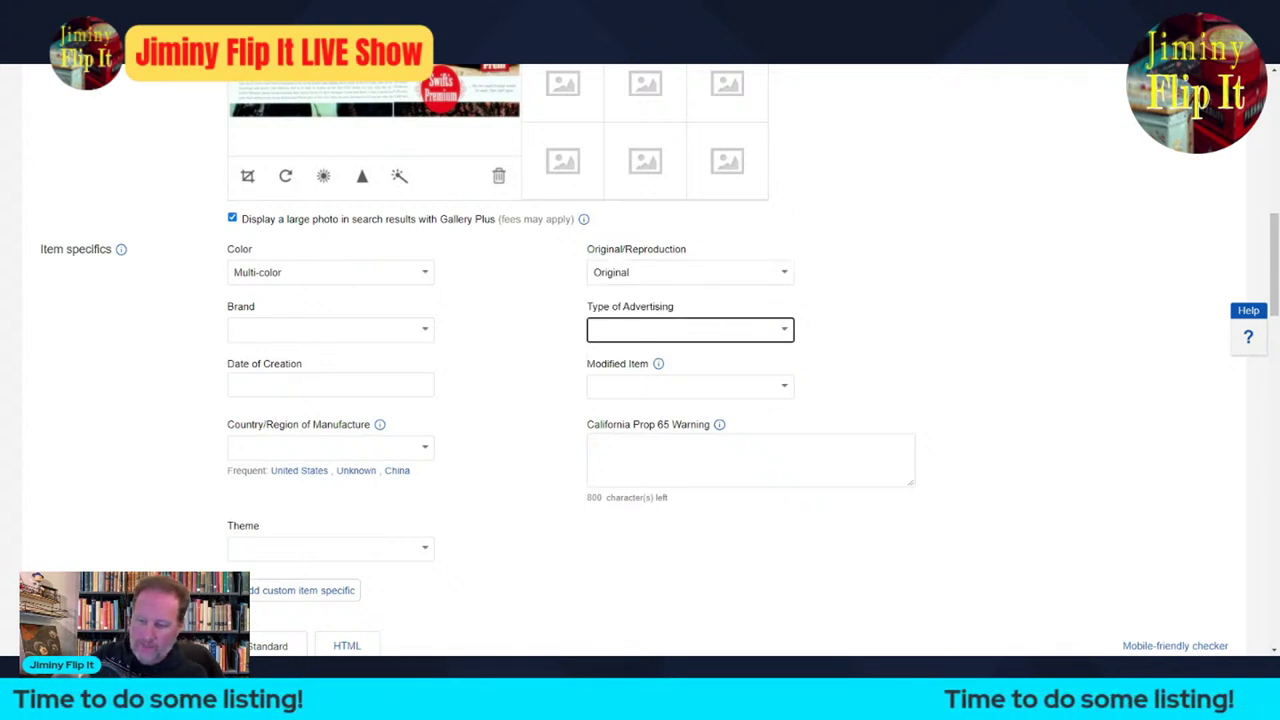
pyautogui.write('Print Ad')
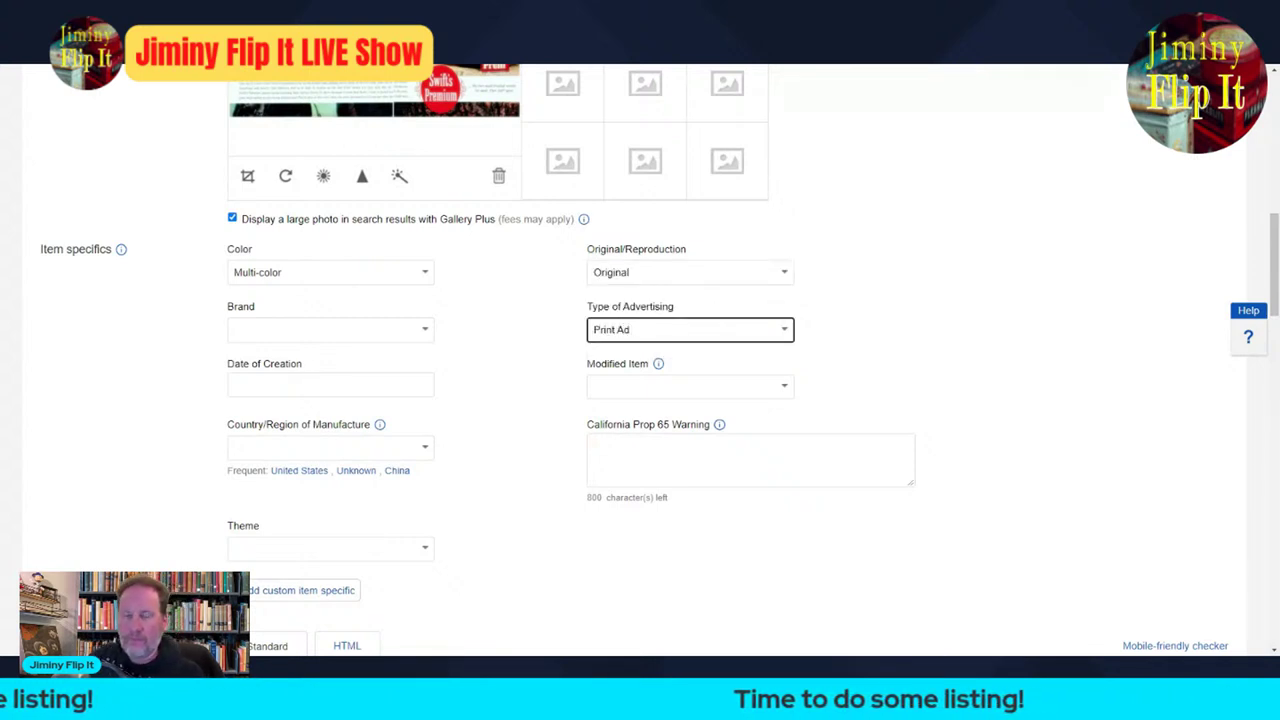
pyautogui.click(278, 332)
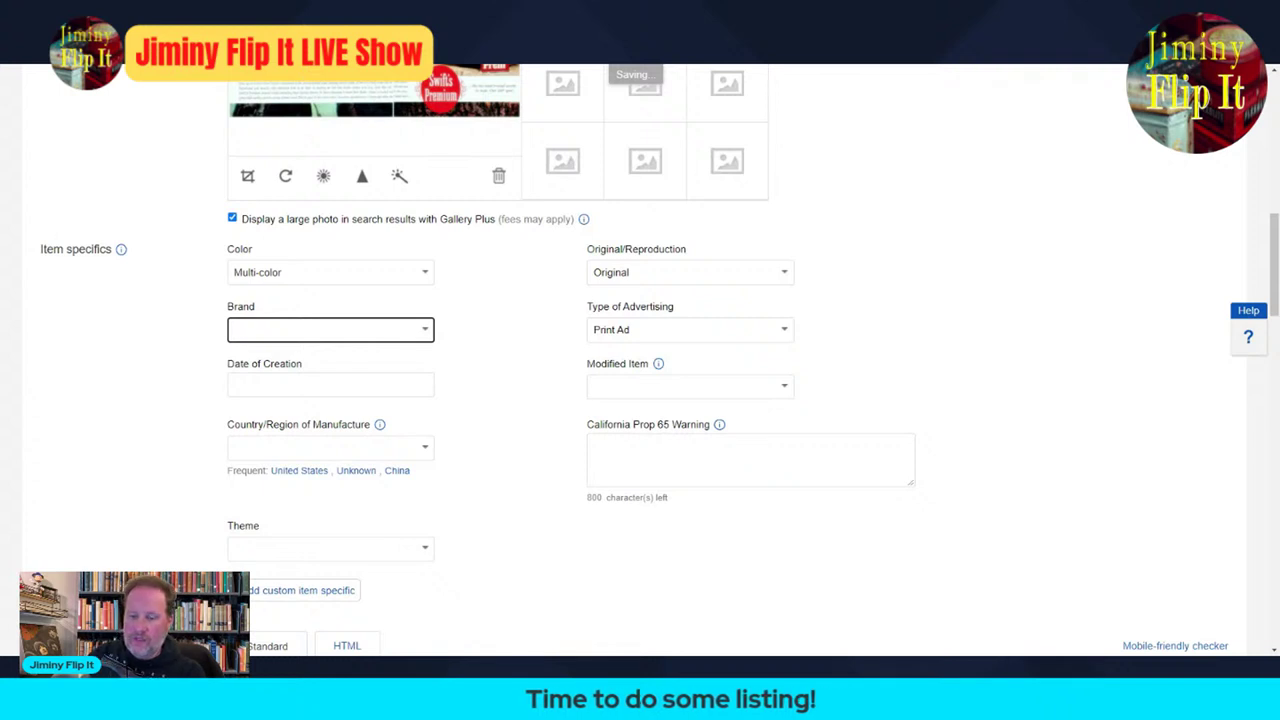
# Set the brand to Swift's, country to United States, and theme to Food & Beverage
pyautogui.write('Sw')
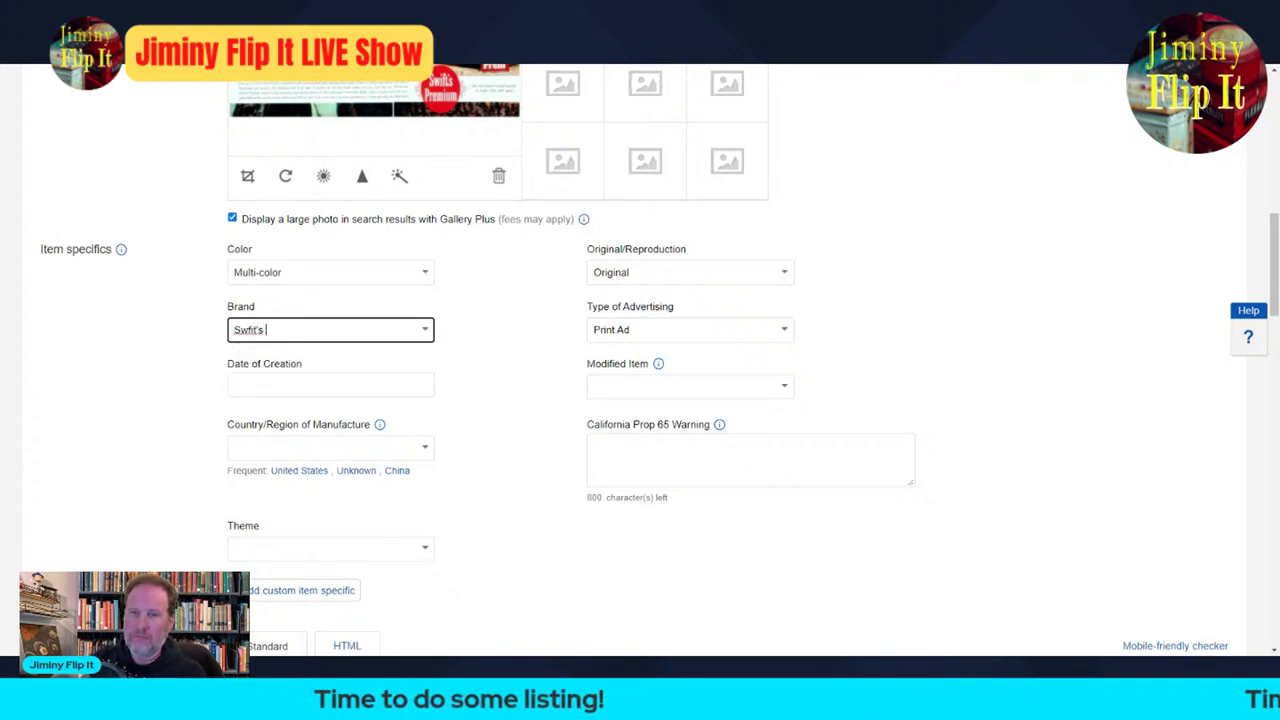
pyautogui.write("fit's")
pyautogui.press('BackSpace')
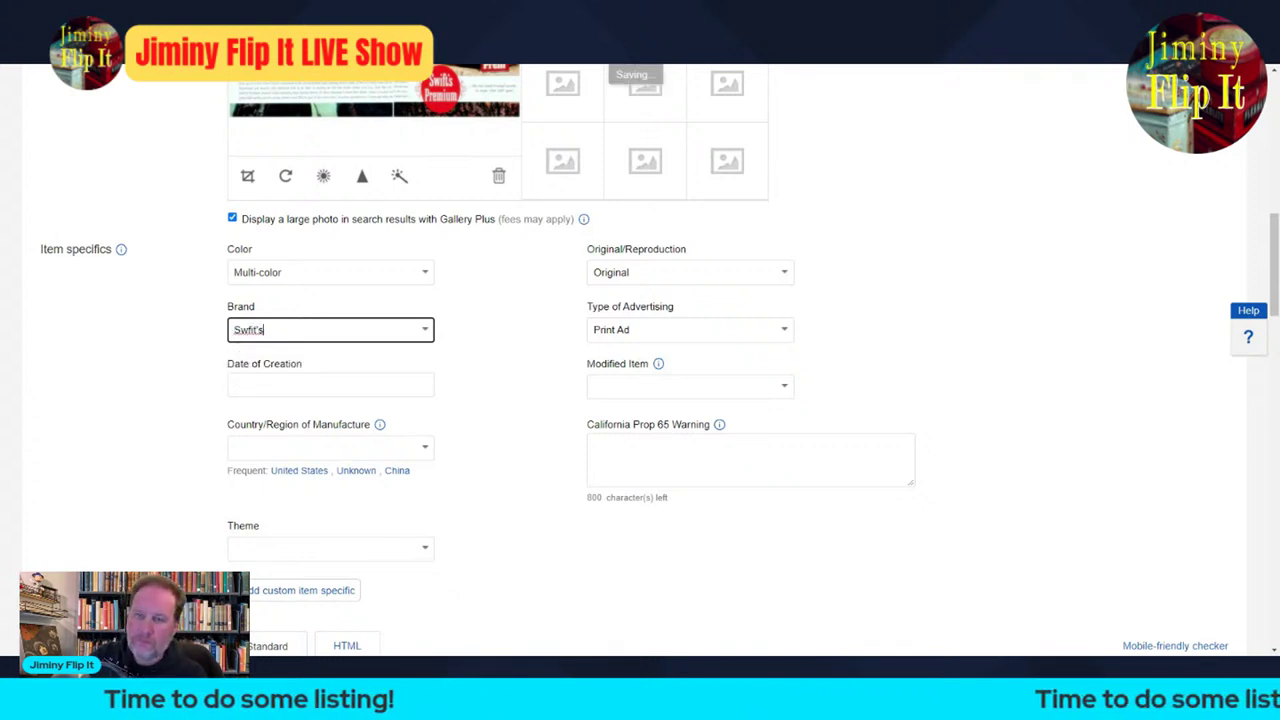
pyautogui.press('BackSpace')
pyautogui.press('BackSpace')
pyautogui.press('BackSpace')
pyautogui.press('BackSpace')
pyautogui.press('BackSpace')
pyautogui.write("ift's")
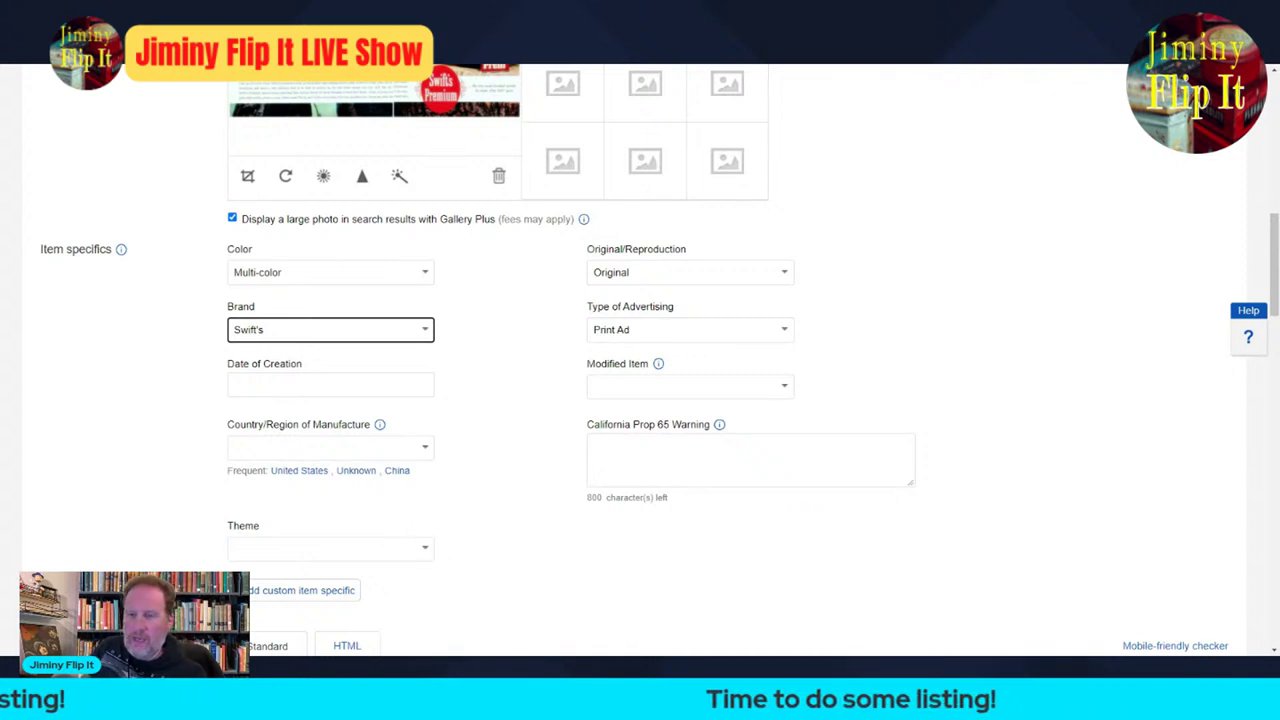
pyautogui.click(299, 470)
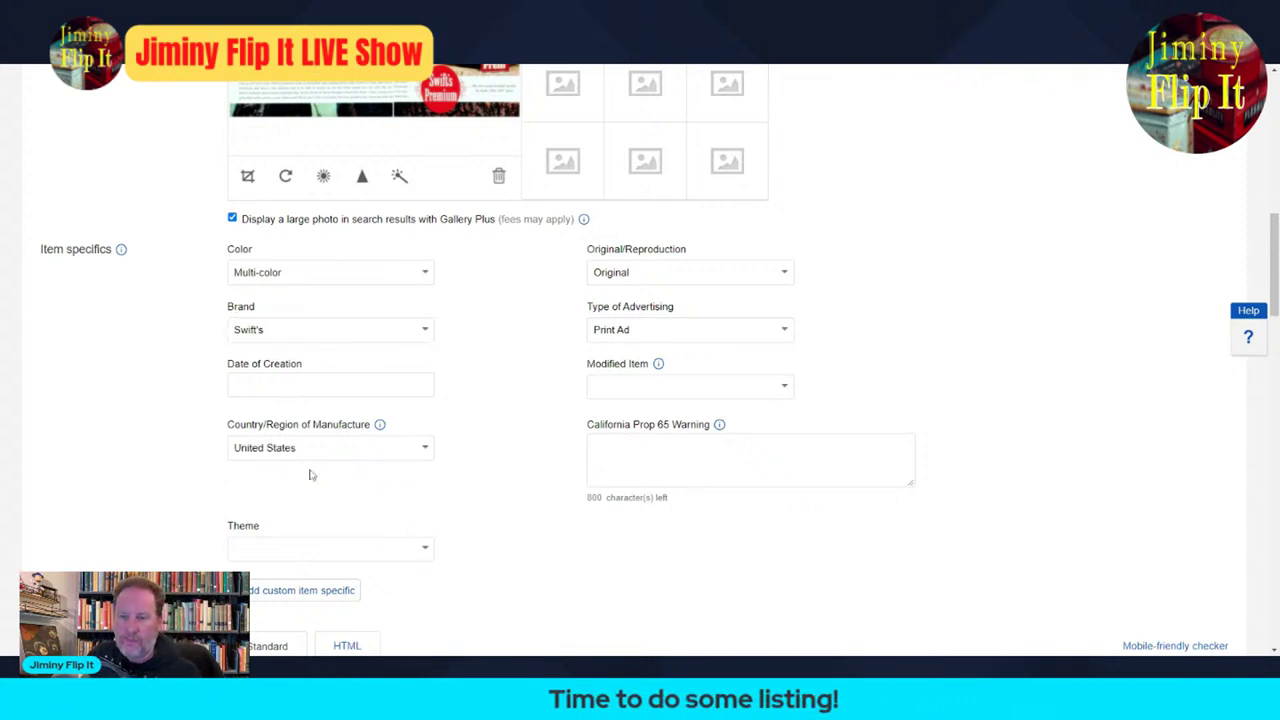
pyautogui.click(410, 548)
pyautogui.click(300, 575)
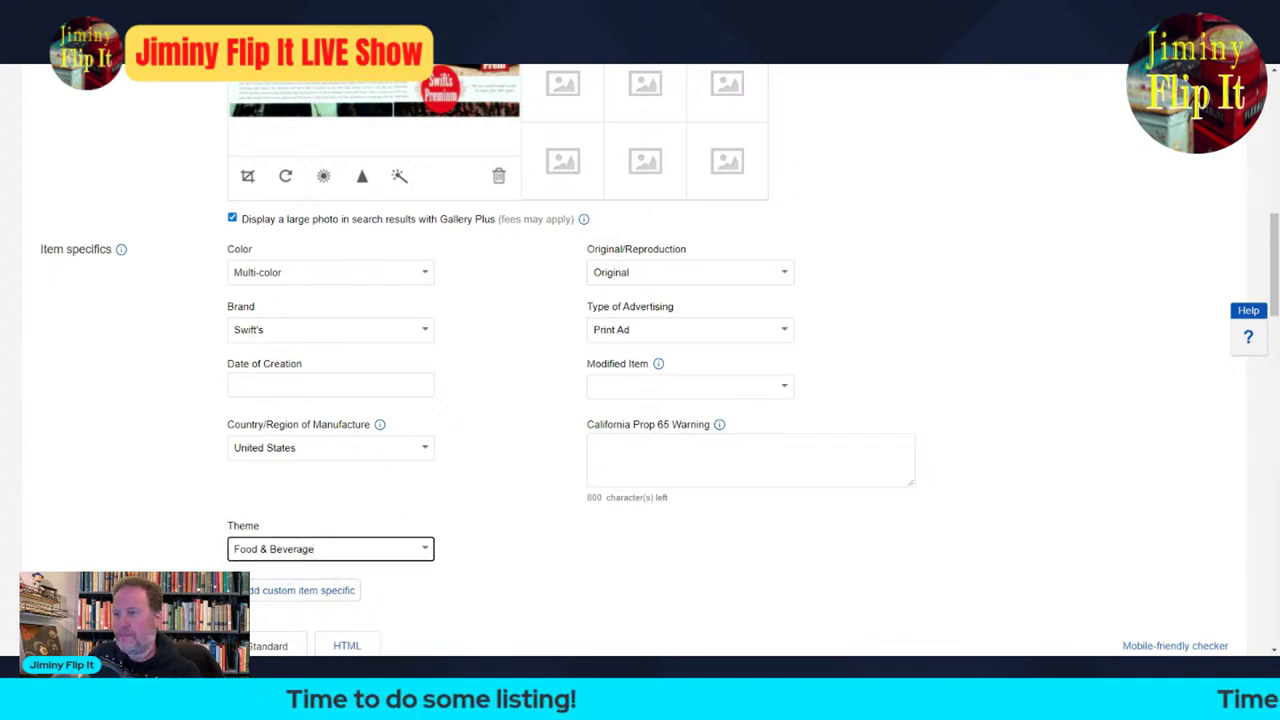
# Set Modified Item to No and Date of Creation to 1961
pyautogui.click(690, 386)
pyautogui.click(600, 411)
pyautogui.click(290, 386)
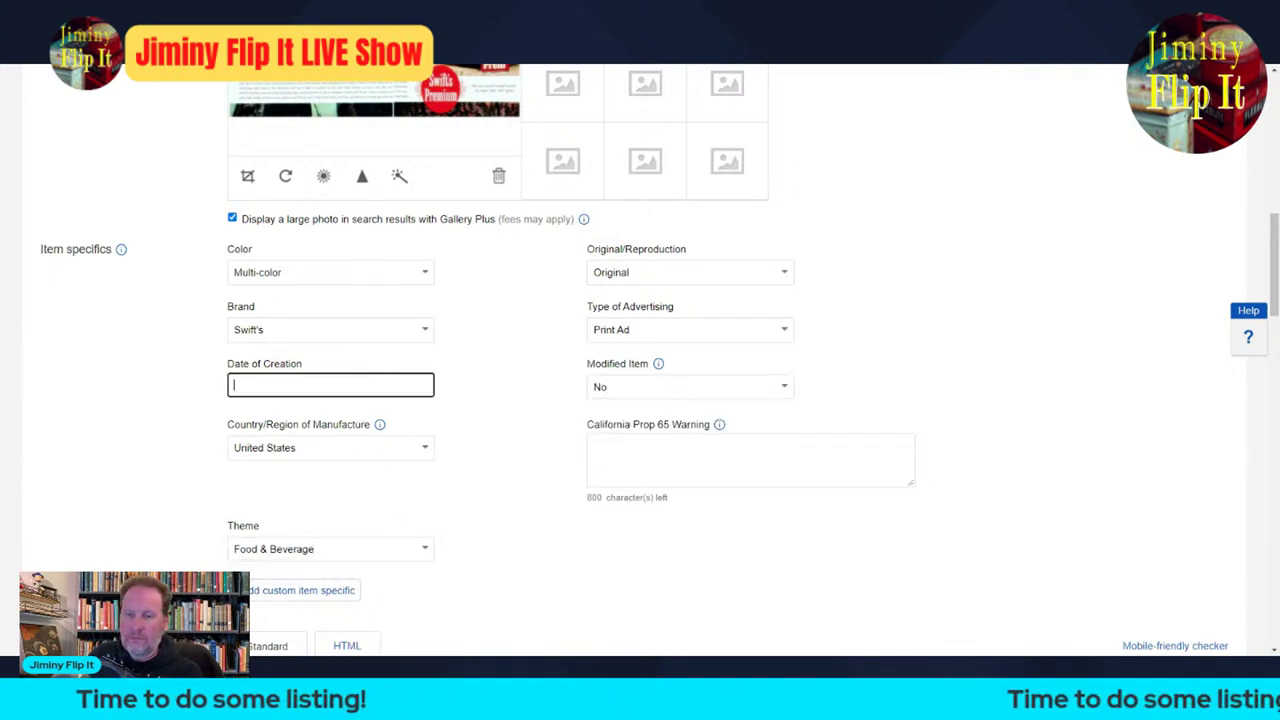
pyautogui.write('1961')
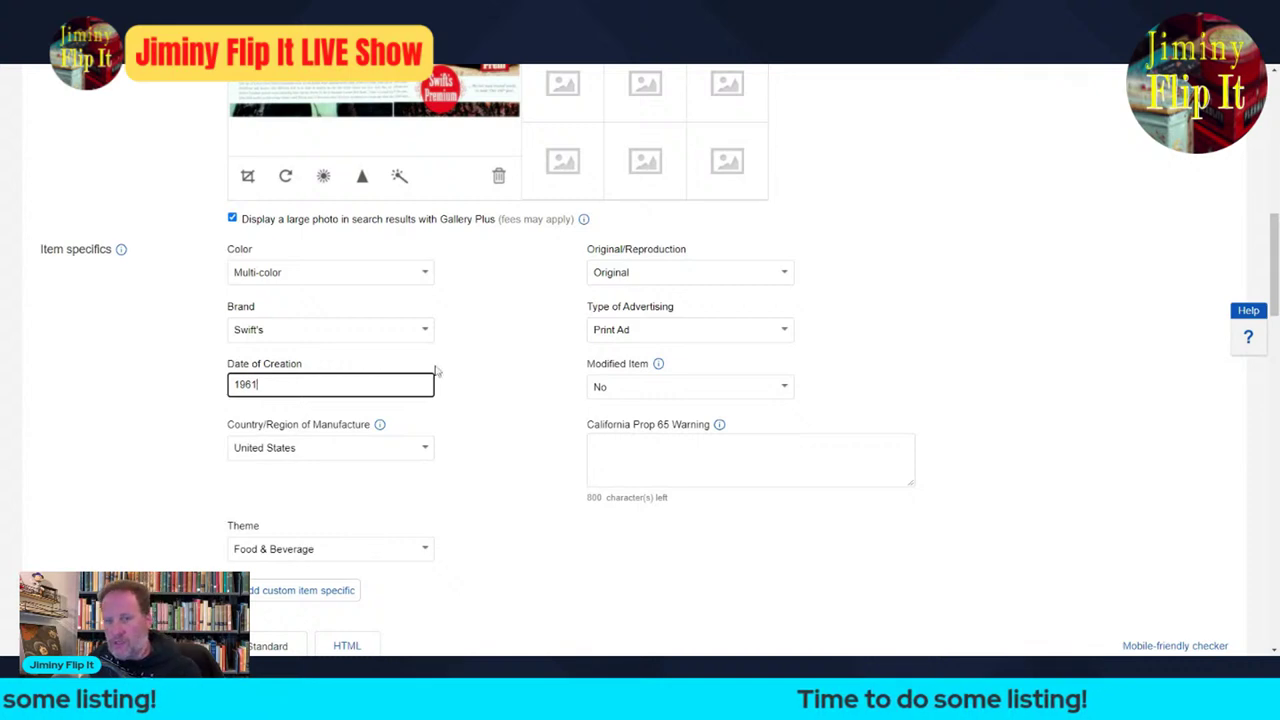
pyautogui.click(1040, 508)
pyautogui.scroll(-3, 1042, 508)
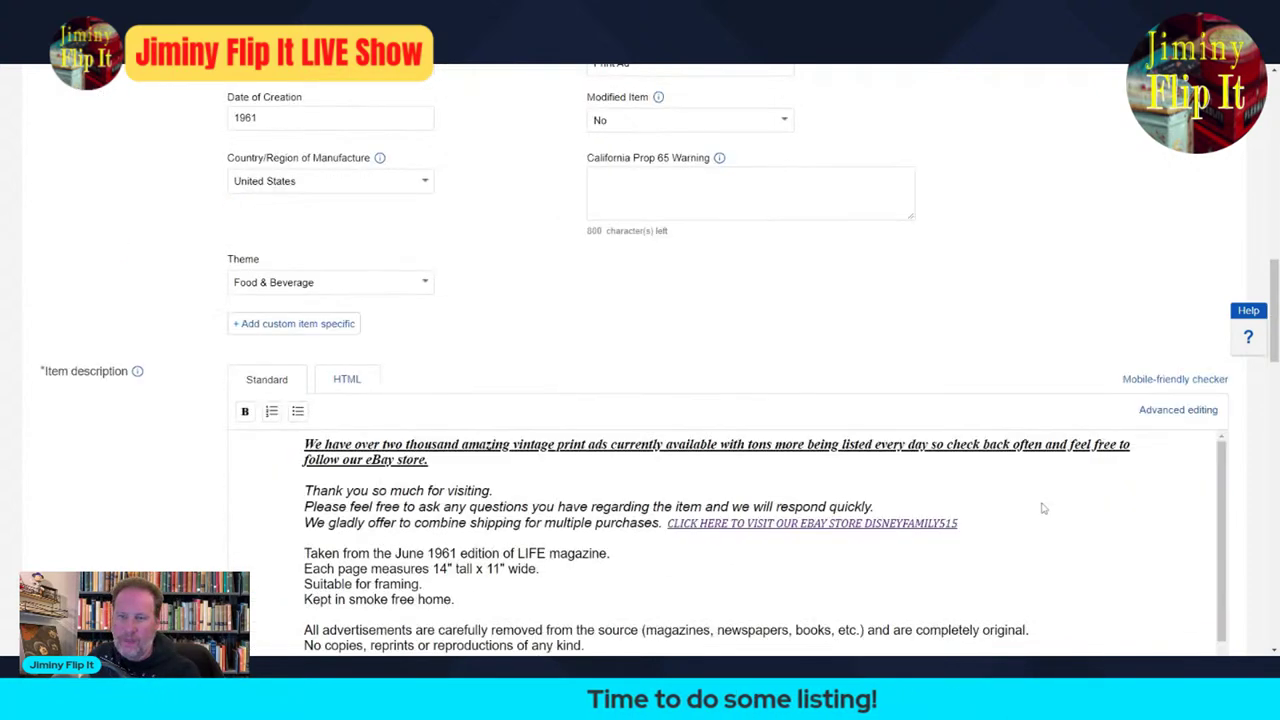
pyautogui.scroll(10, 1042, 508)
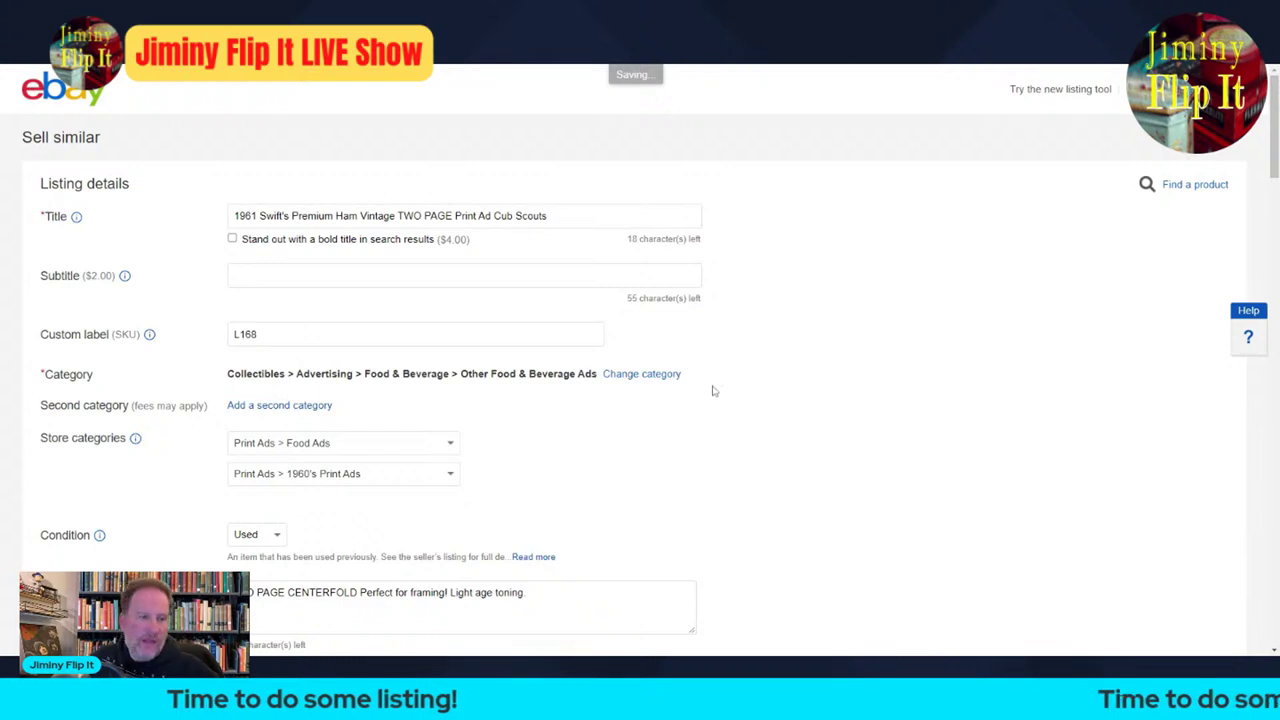
pyautogui.scroll(-5, 834, 498)
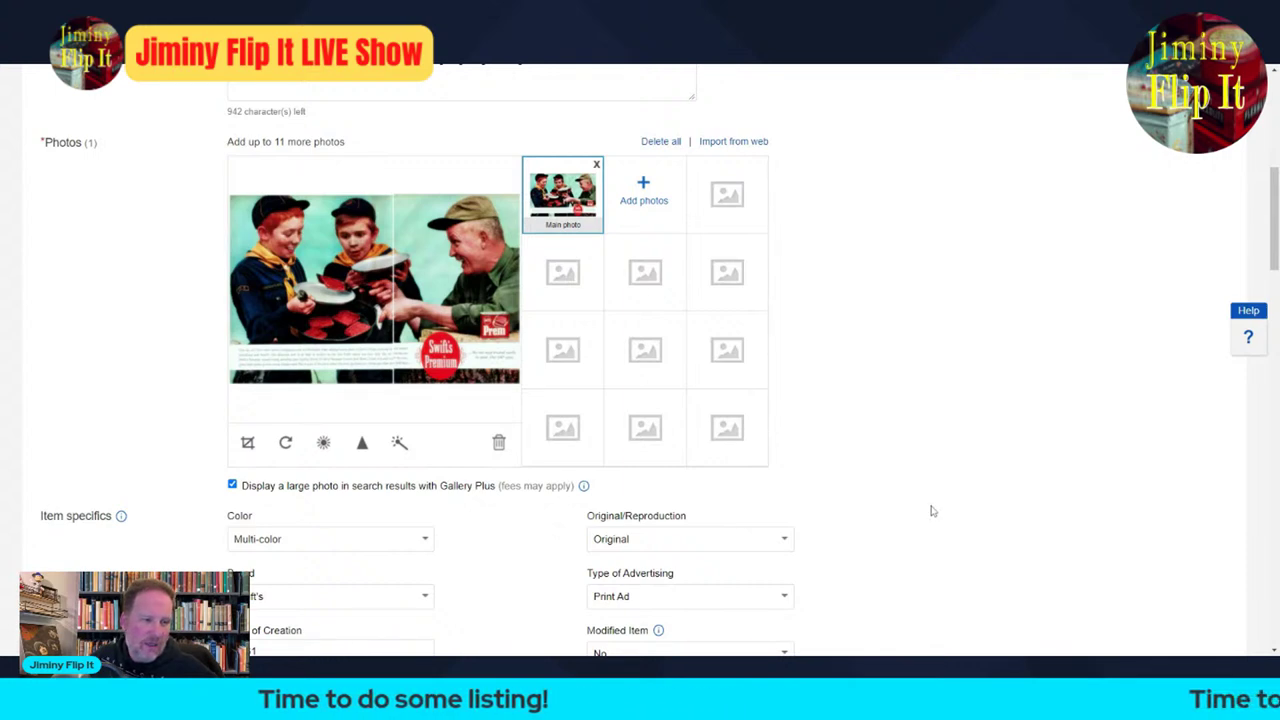
pyautogui.scroll(6, 929, 512)
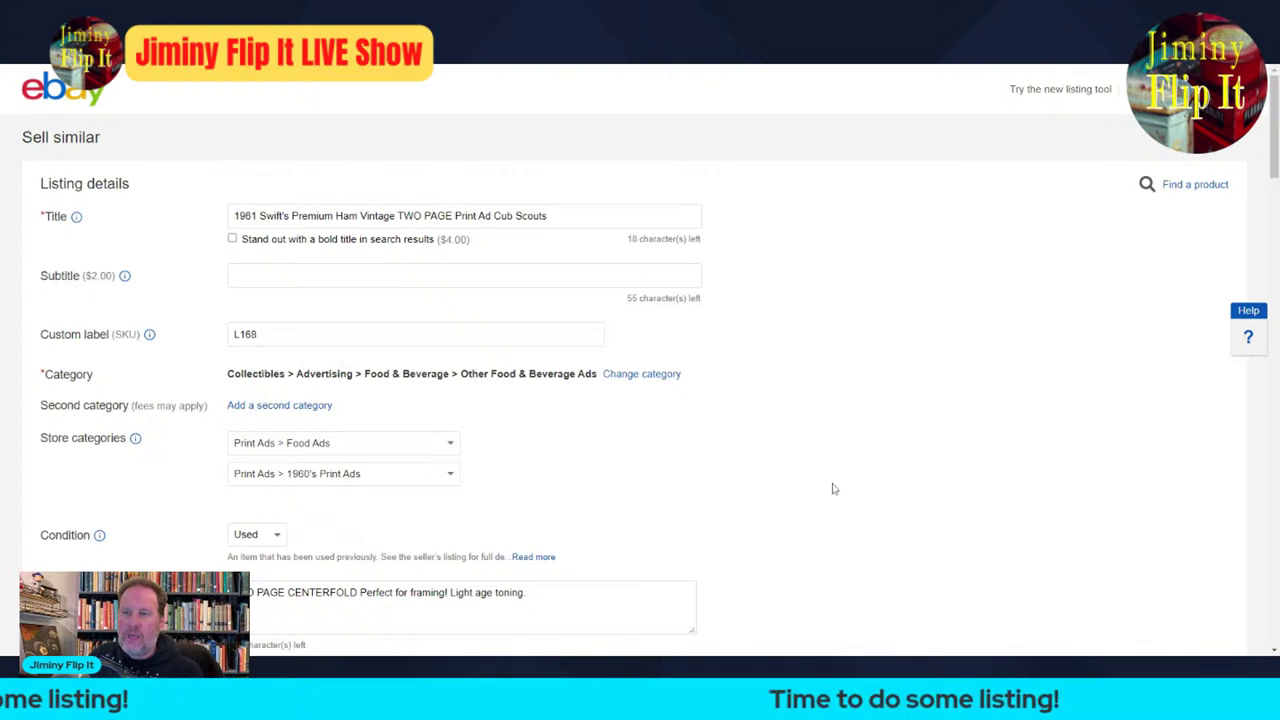
# Inspect the main Swift's Premium photo at full size
pyautogui.scroll(-5, 843, 515)
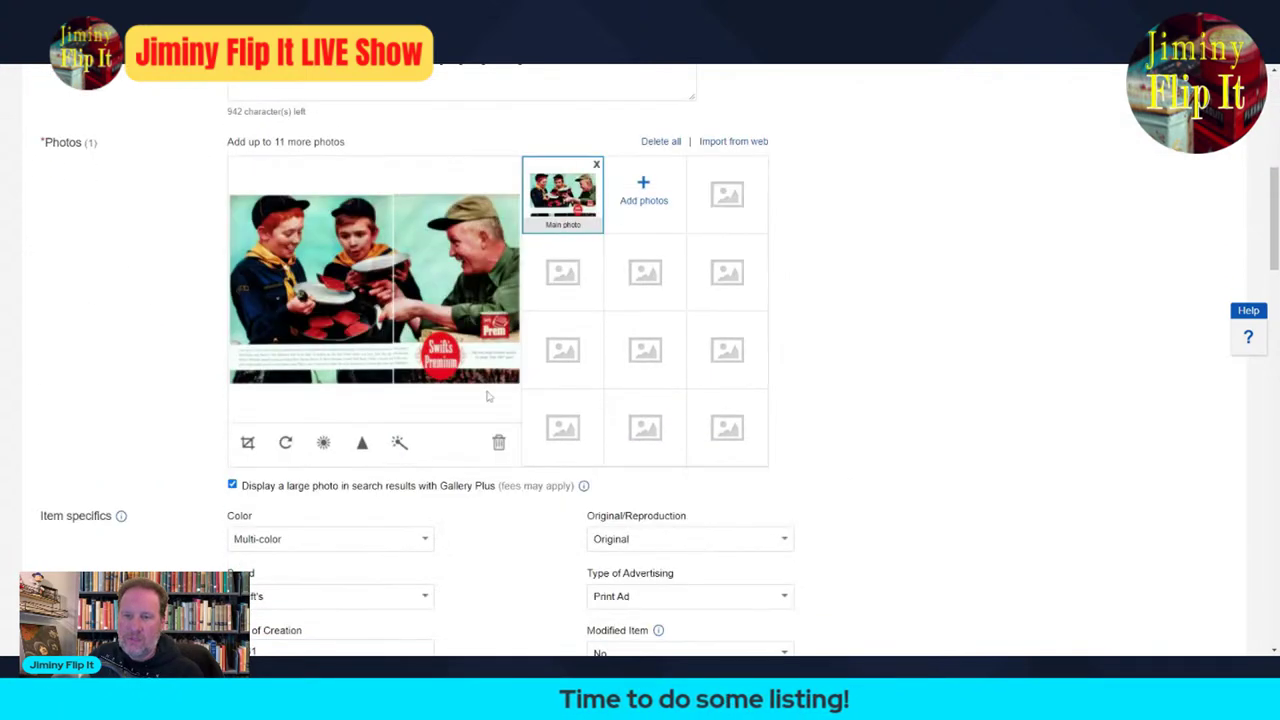
pyautogui.click(374, 290)
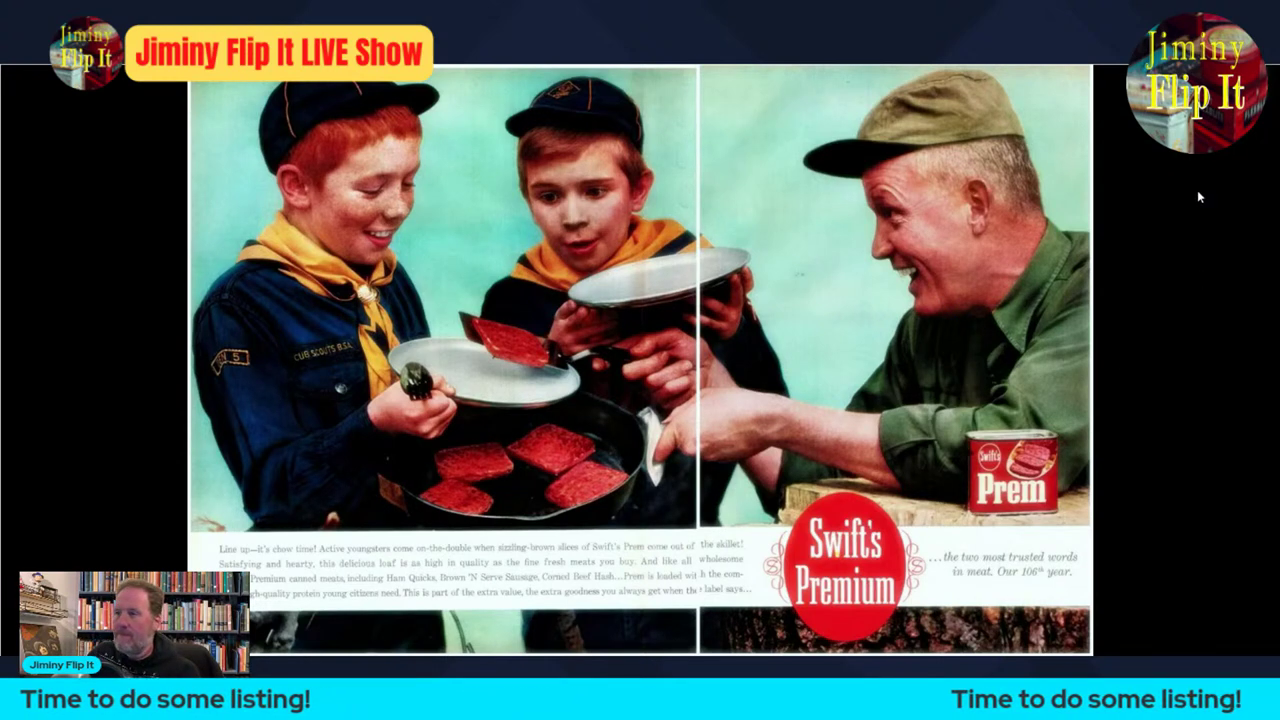
pyautogui.click(1238, 95)
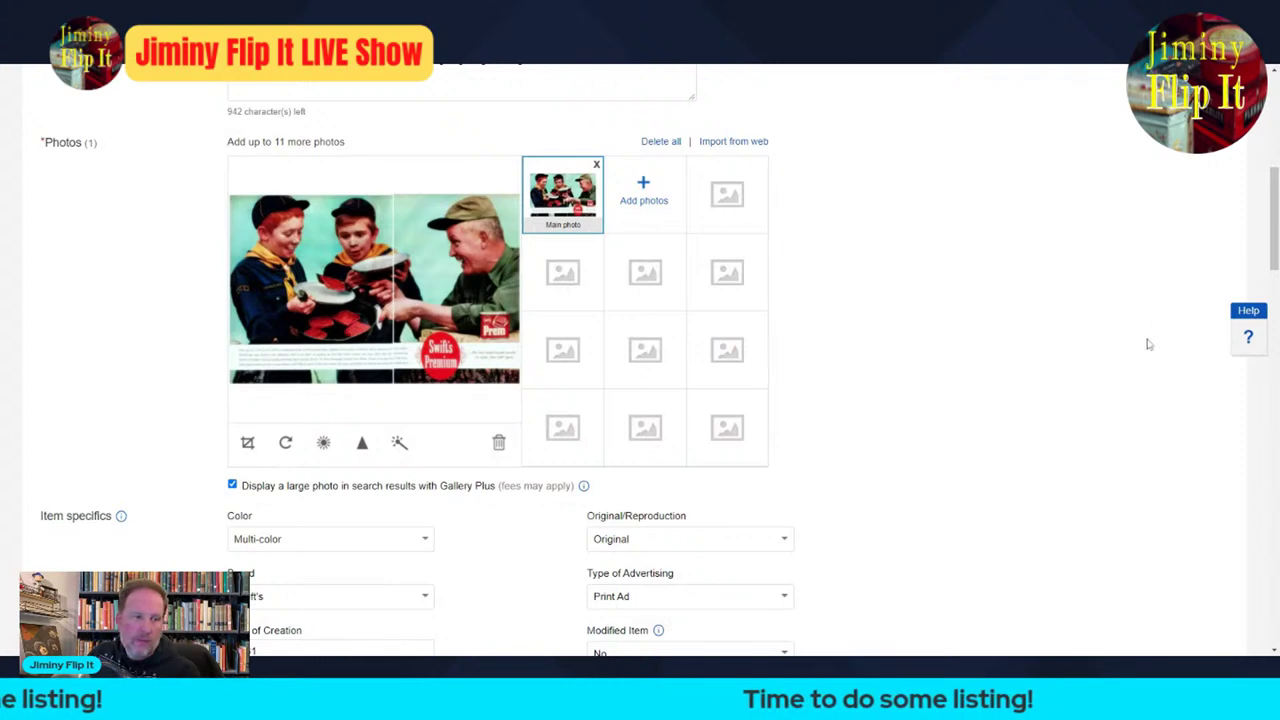
# Insert 'Canned' before 'Ham' in the listing title
pyautogui.scroll(5, 954, 434)
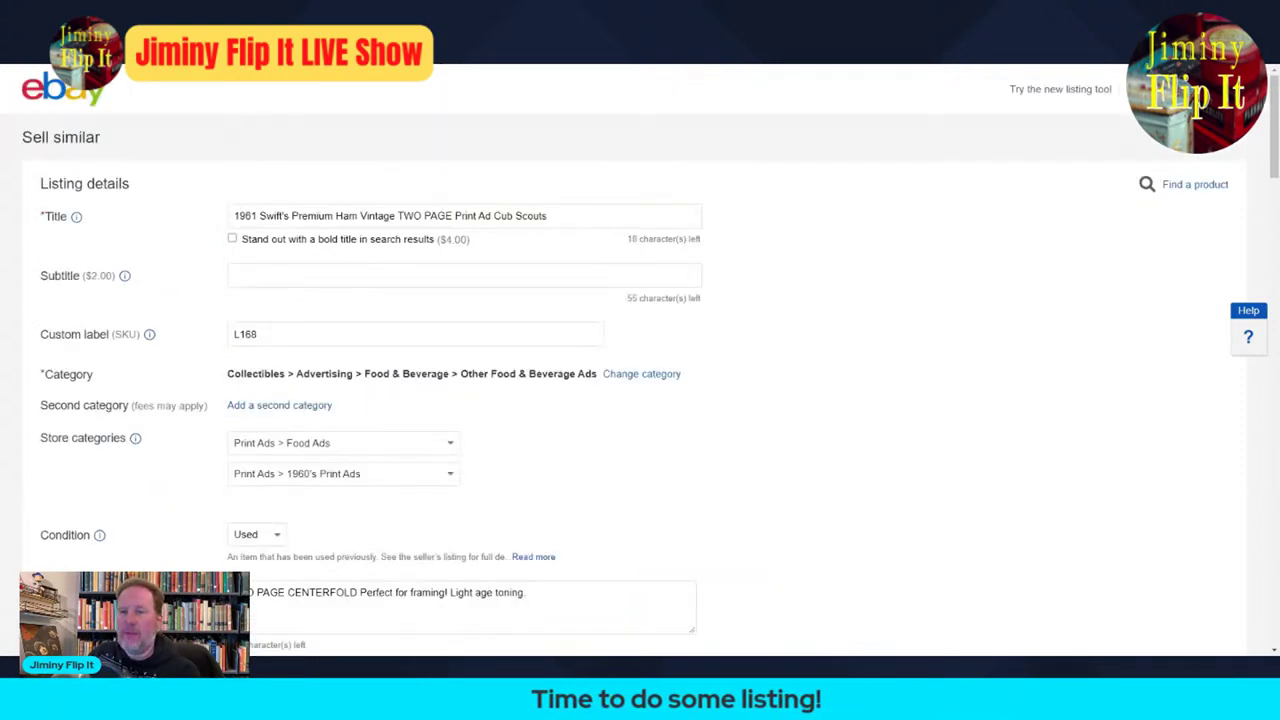
pyautogui.click(335, 215)
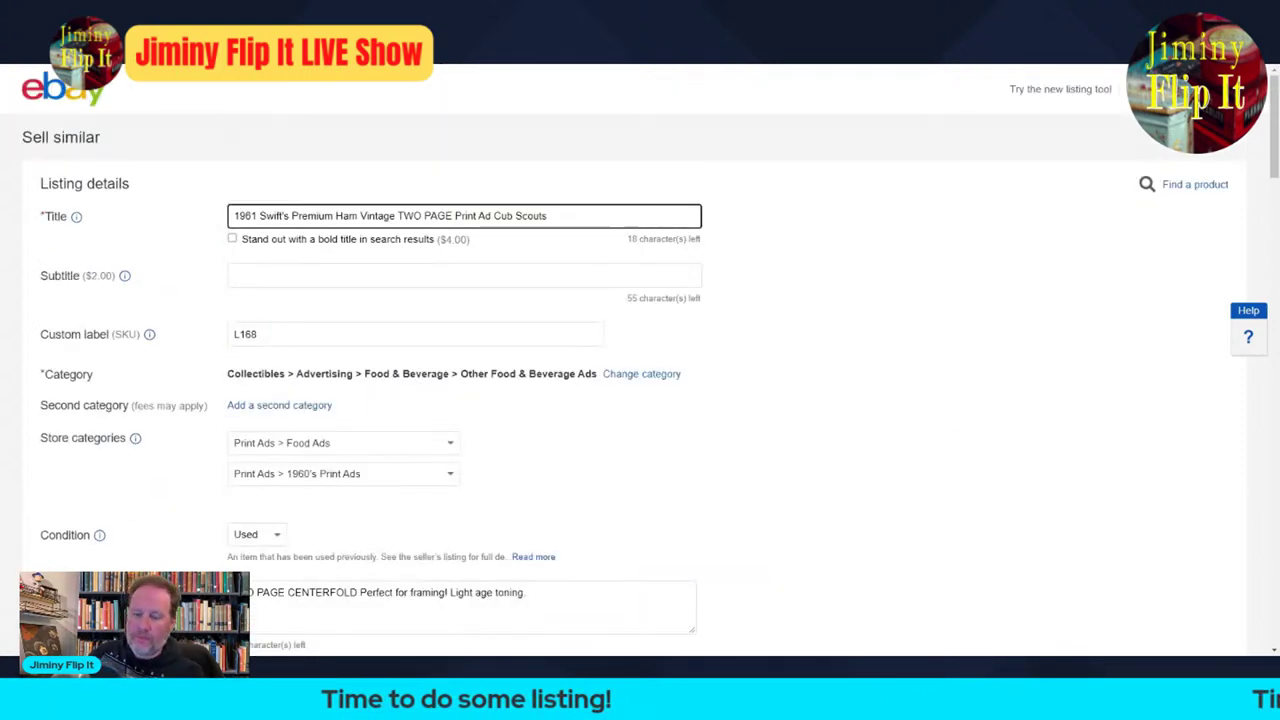
pyautogui.write('Canned')
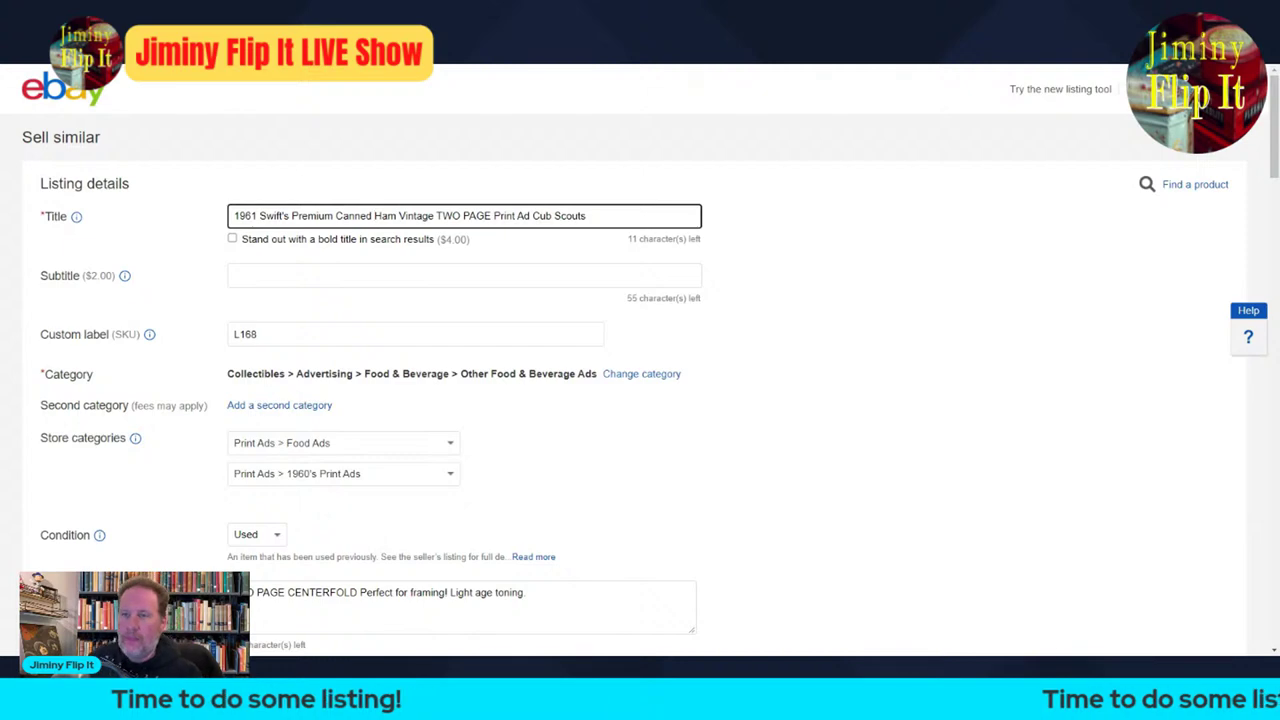
pyautogui.scroll(-3, 877, 534)
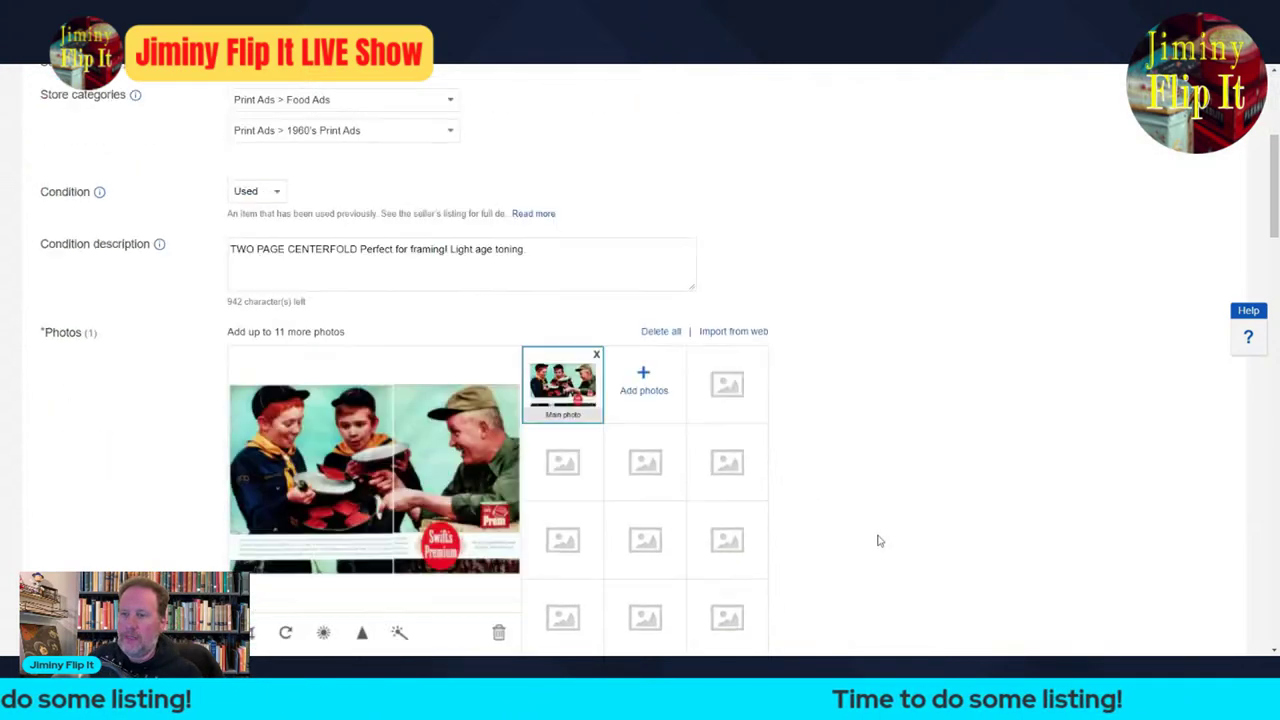
pyautogui.scroll(-2, 877, 540)
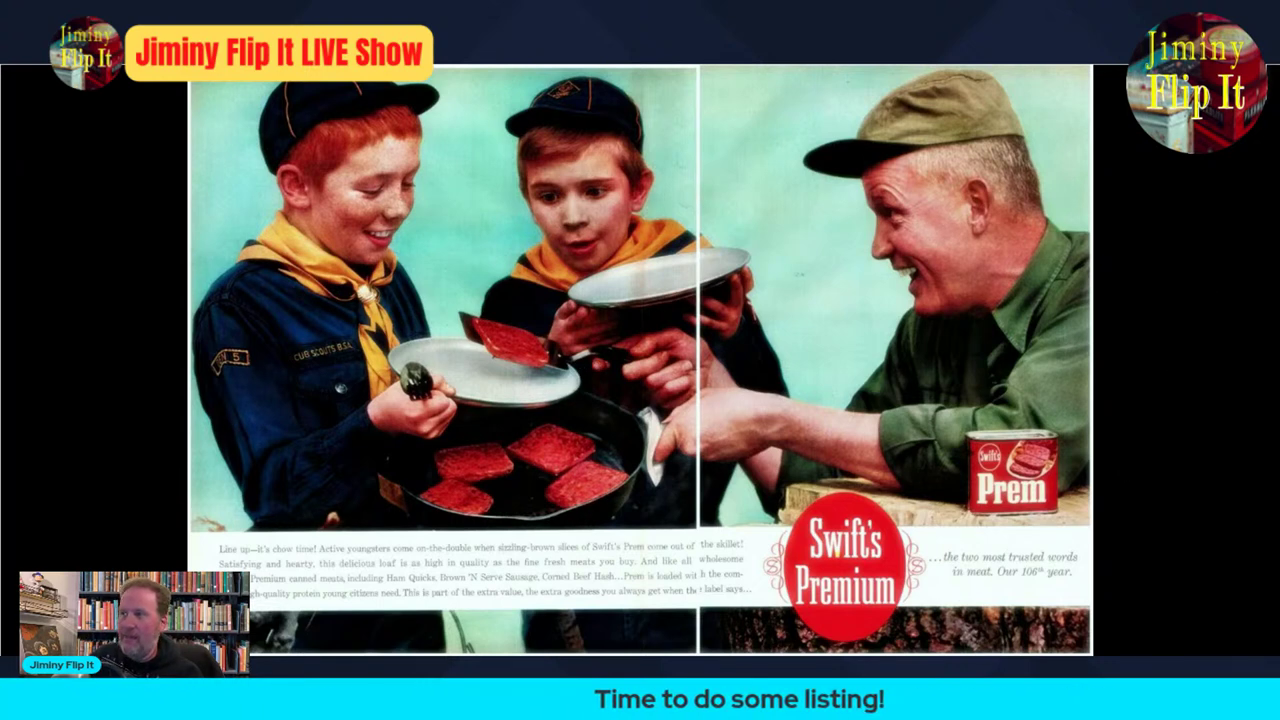
pyautogui.hotkey('alt', 'Tab')
pyautogui.scroll(5, 726, 245)
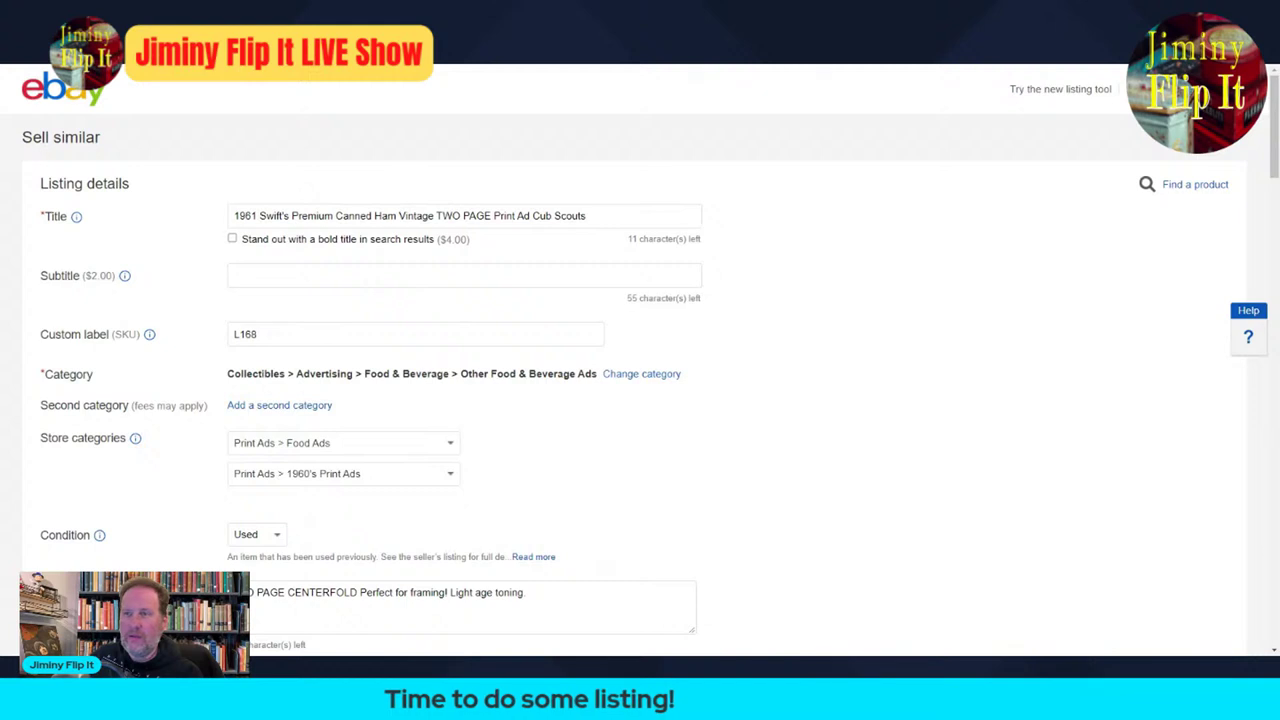
# Append 'Camping' to the title and change the Buy It Now price from 14.99 to 19.99
pyautogui.click(588, 215)
pyautogui.write('Camping')
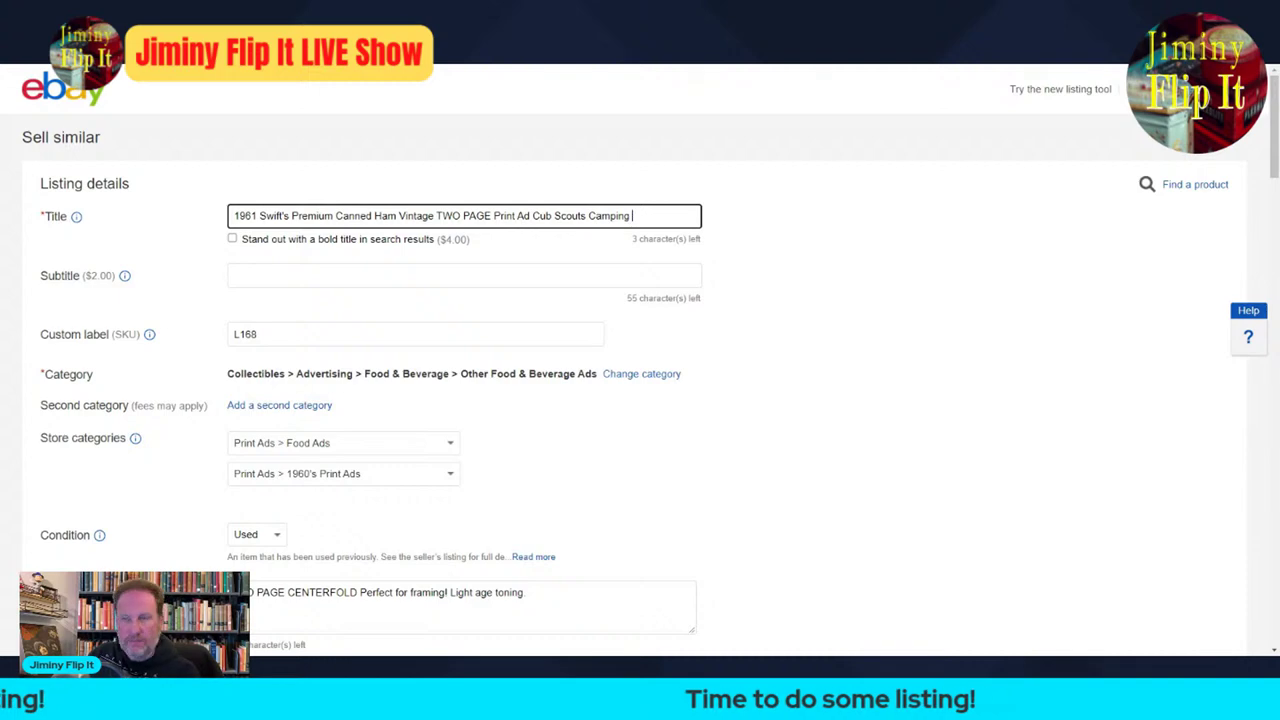
pyautogui.scroll(-15, 795, 490)
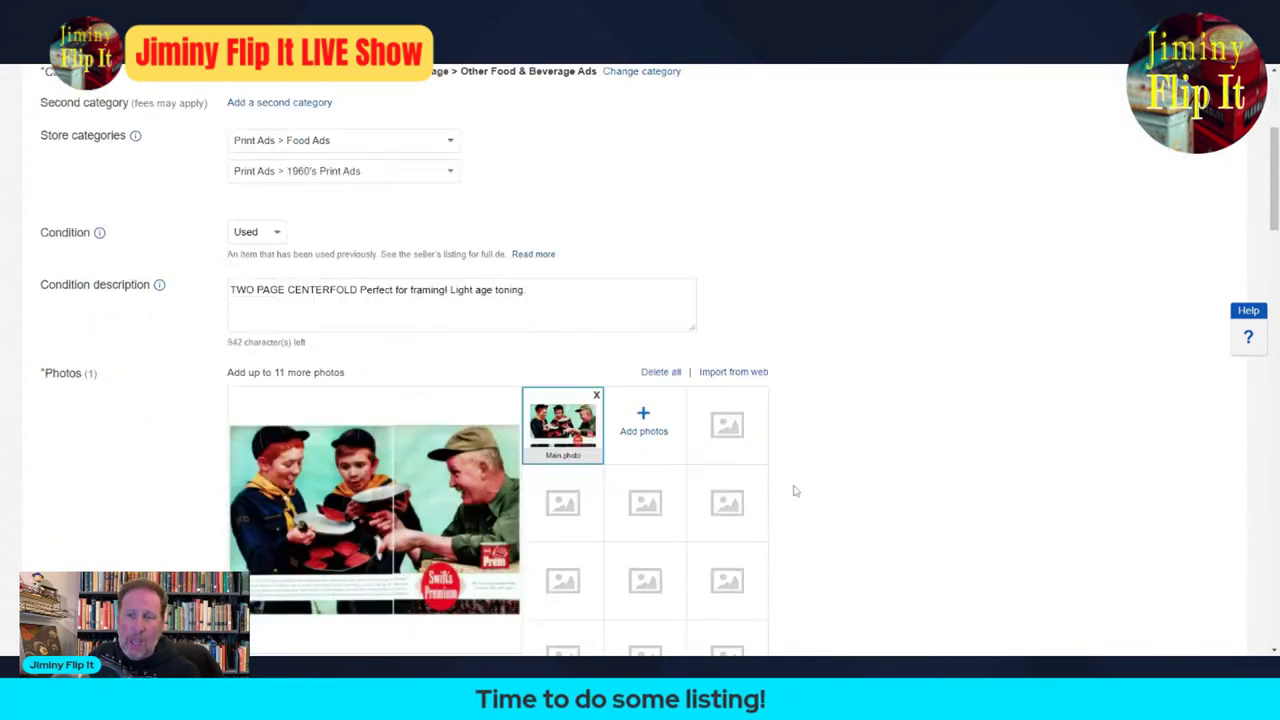
pyautogui.scroll(-15, 283, 230)
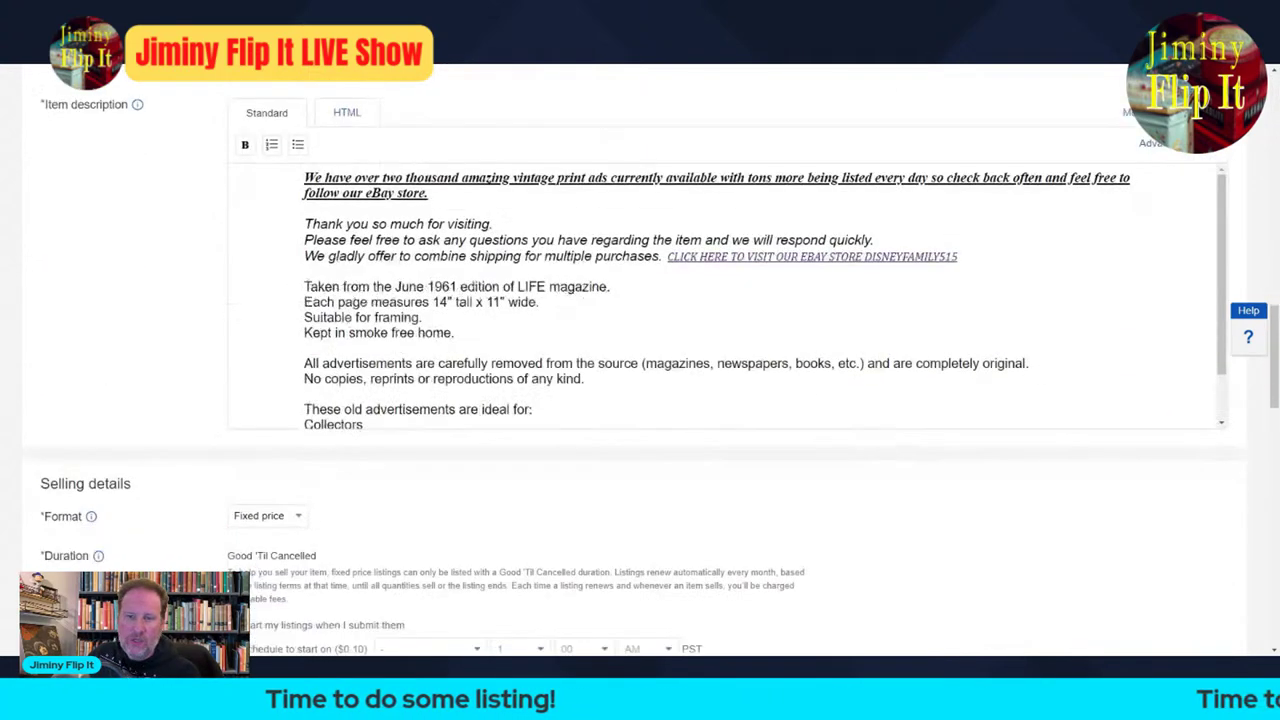
pyautogui.click(250, 171)
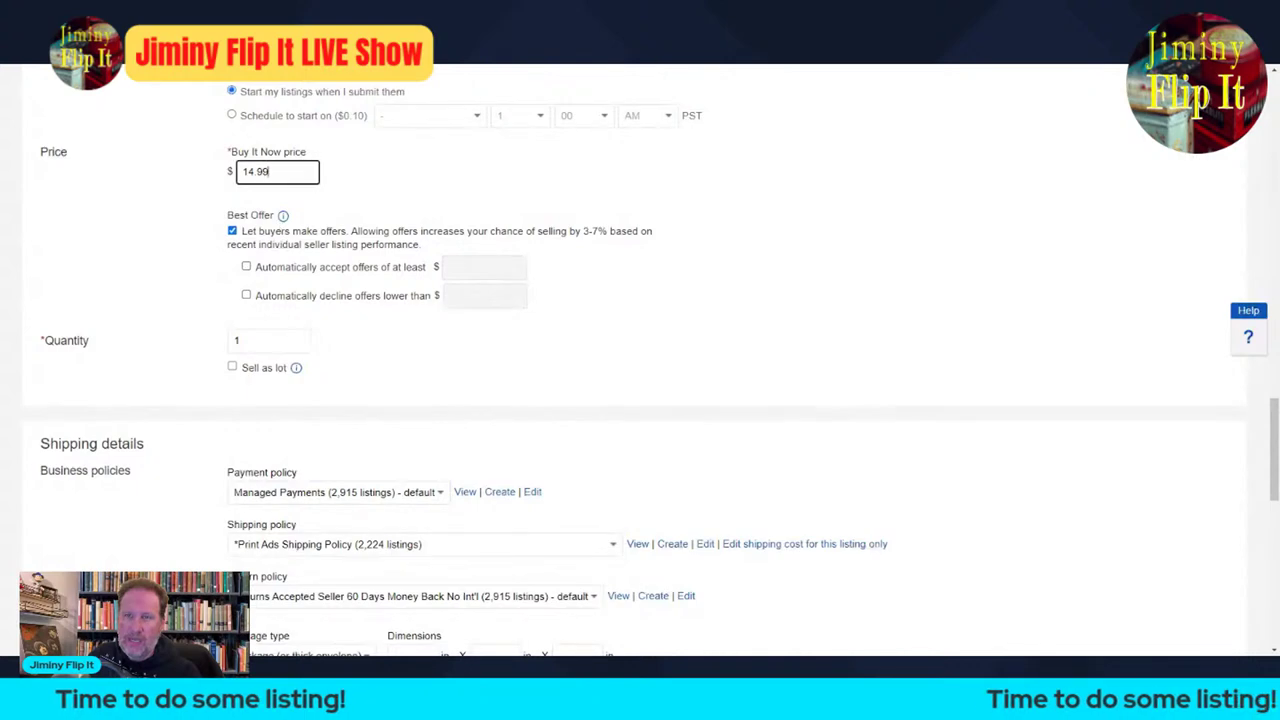
pyautogui.hotkey('ctrl', 'a')
pyautogui.write('19.9')
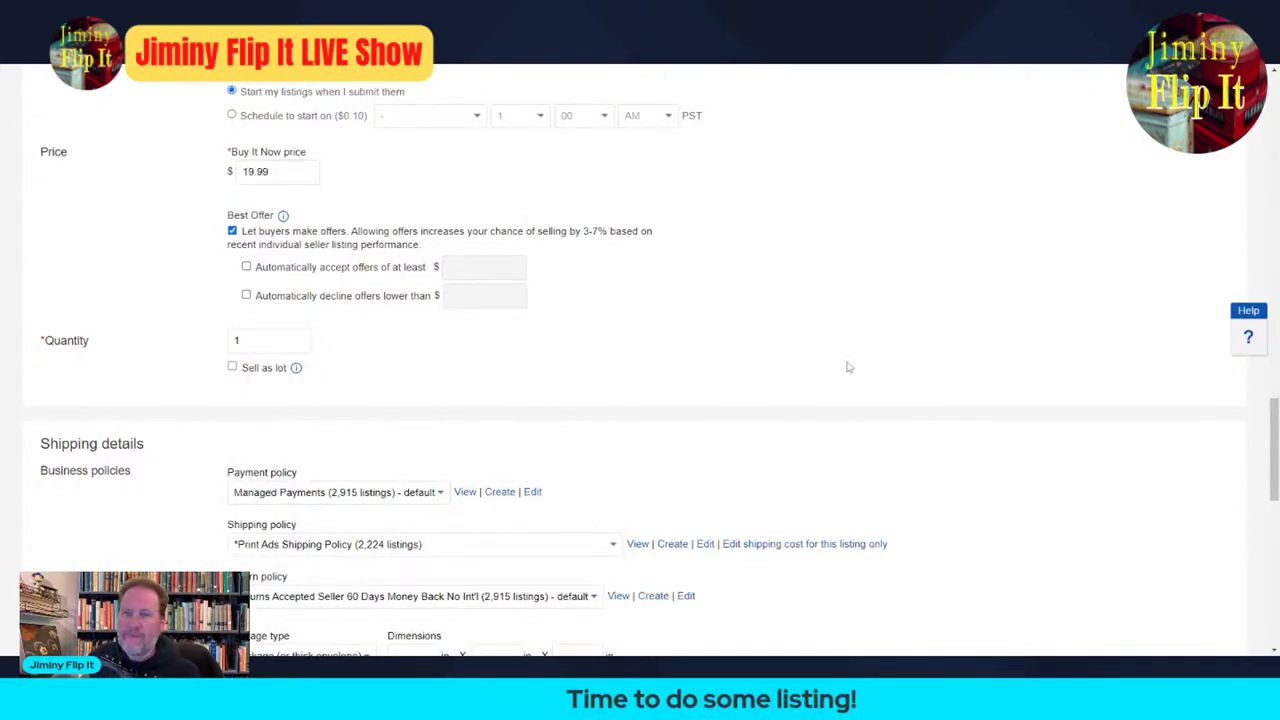
pyautogui.scroll(-5, 884, 376)
pyautogui.scroll(12, 900, 385)
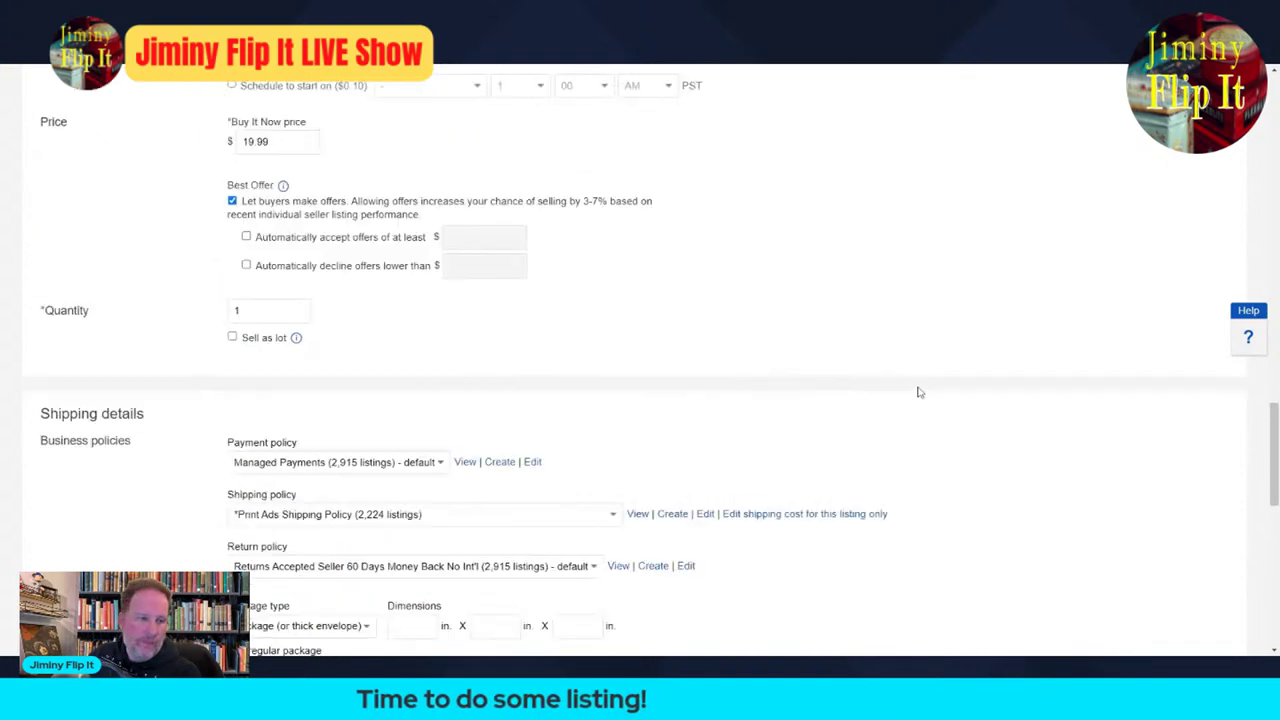
pyautogui.scroll(4, 920, 392)
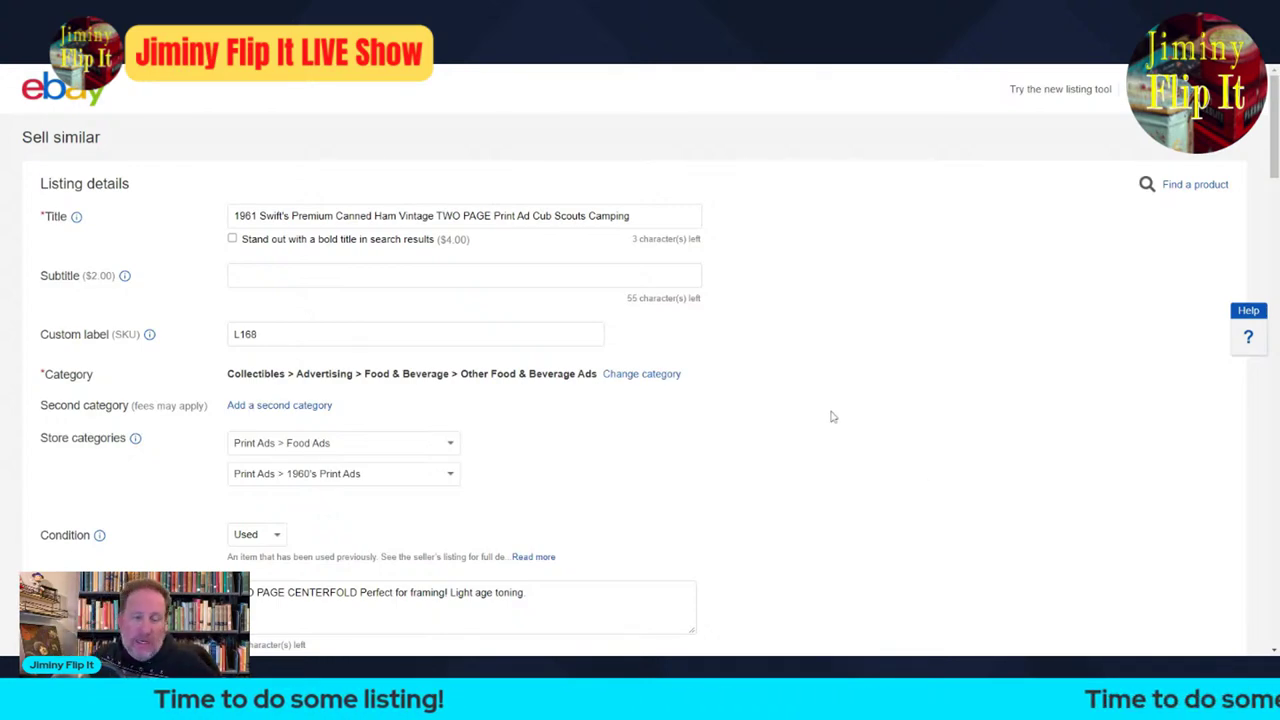
# Review the completed Swift's Premium listing form and list the item
pyautogui.scroll(-5, 851, 434)
pyautogui.scroll(-3, 911, 466)
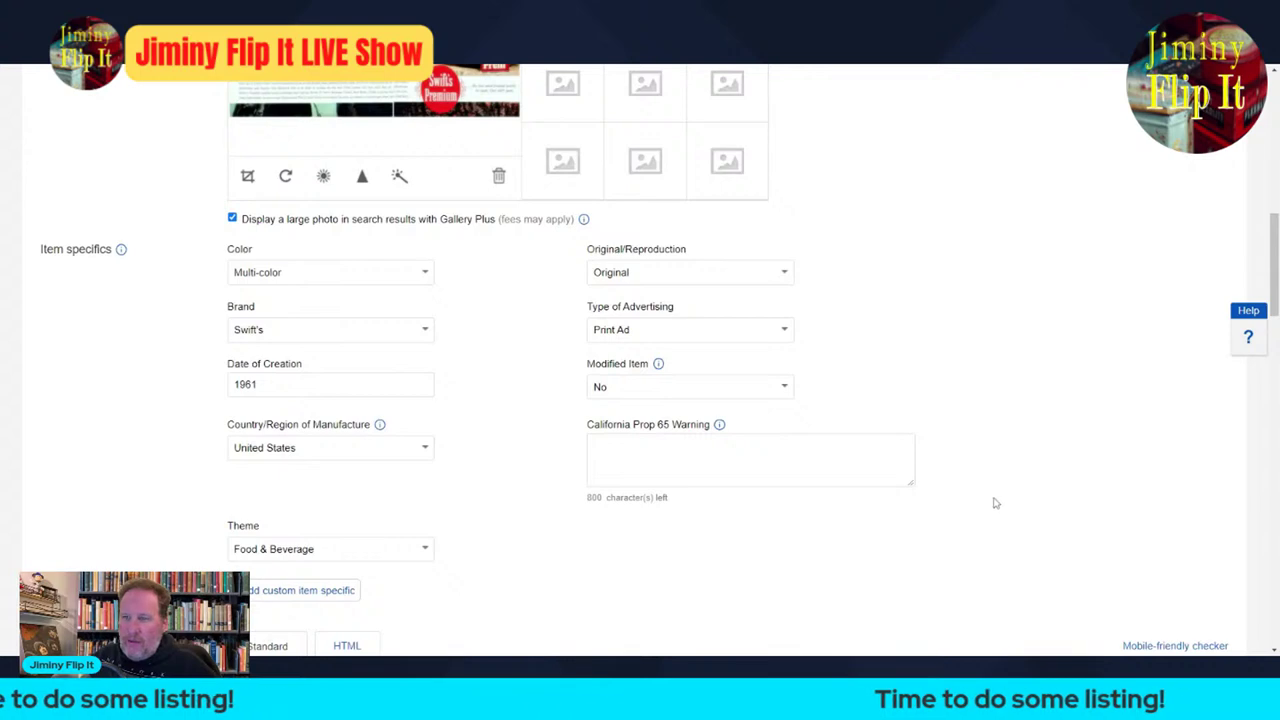
pyautogui.scroll(7, 994, 503)
pyautogui.scroll(-20, 1007, 510)
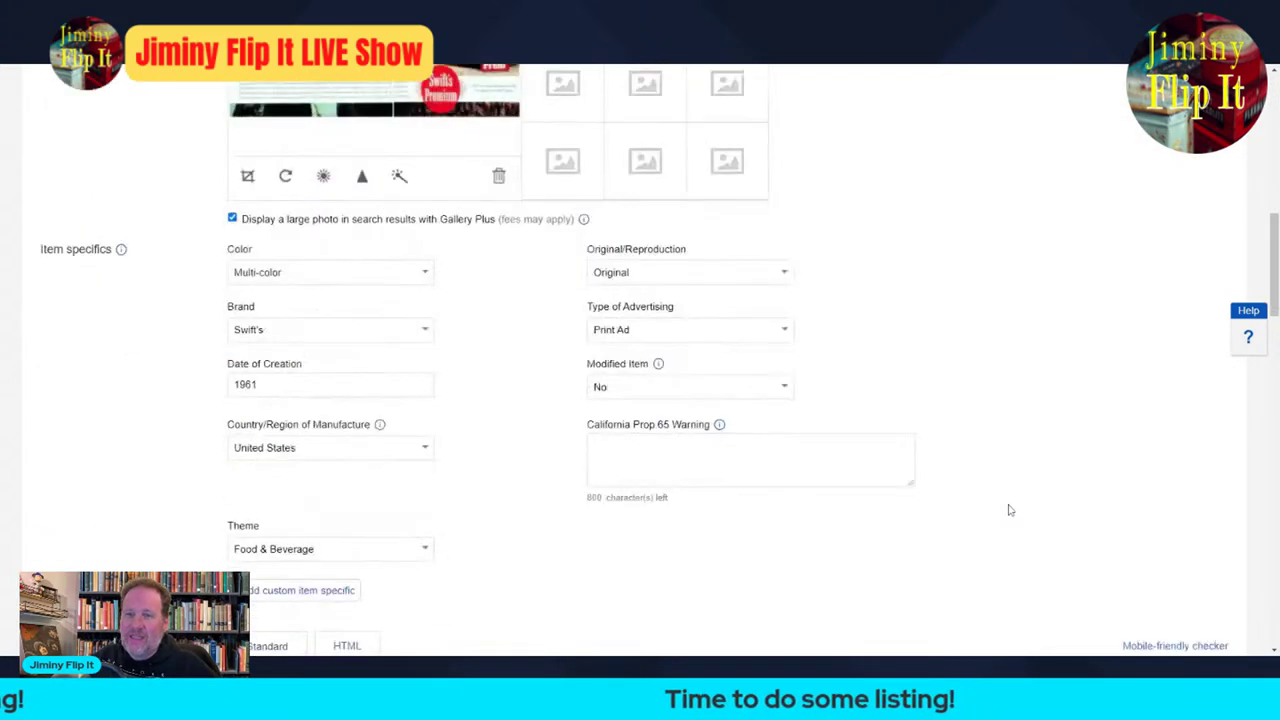
pyautogui.scroll(8, 1015, 521)
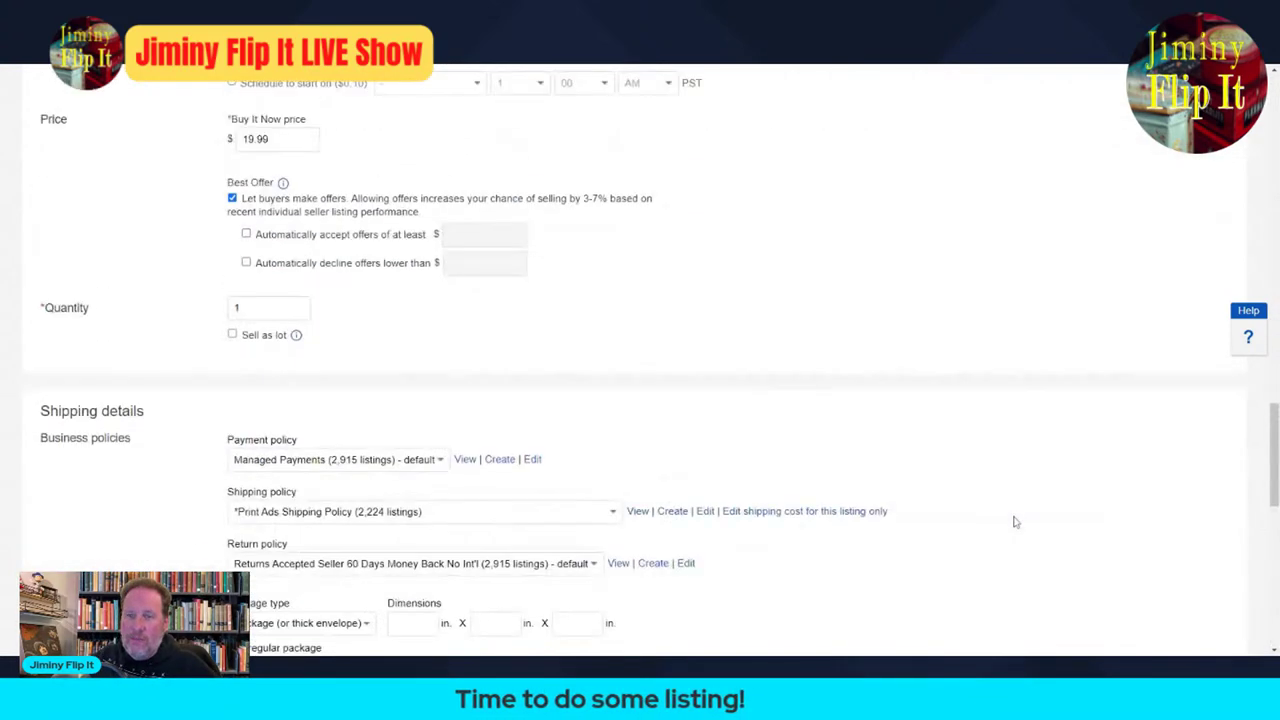
pyautogui.scroll(3, 1015, 521)
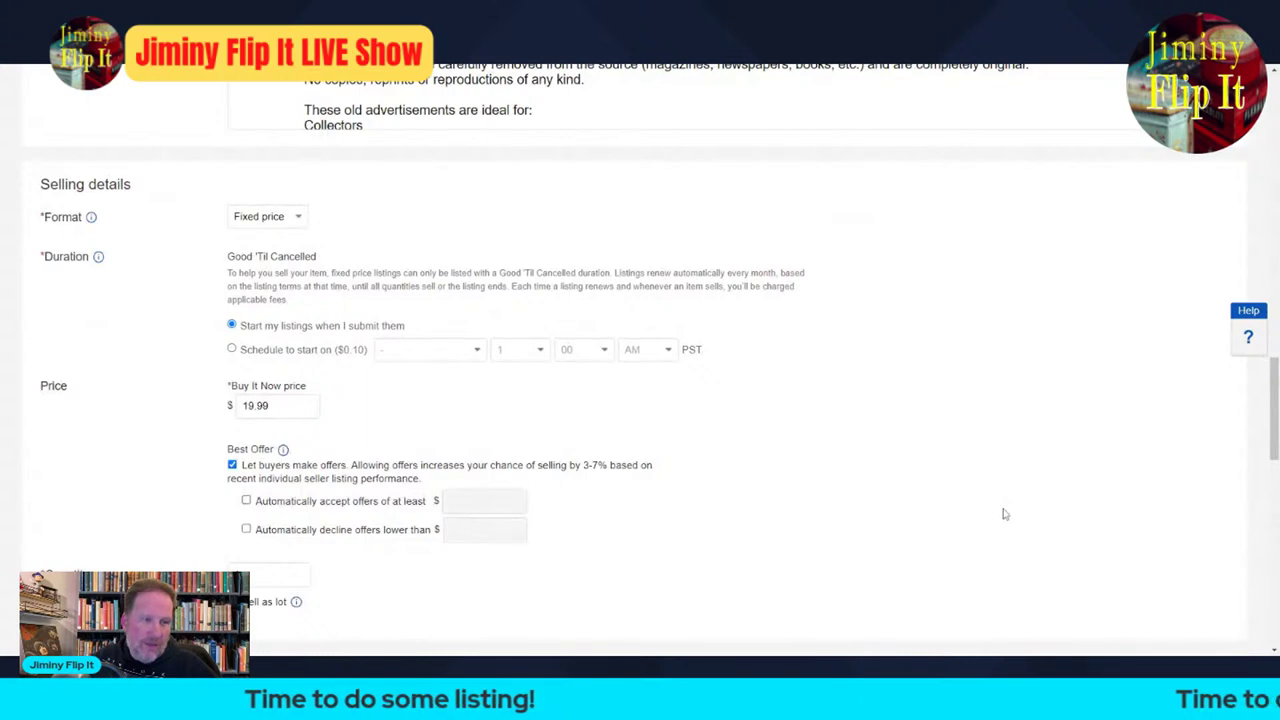
pyautogui.scroll(-10, 1004, 516)
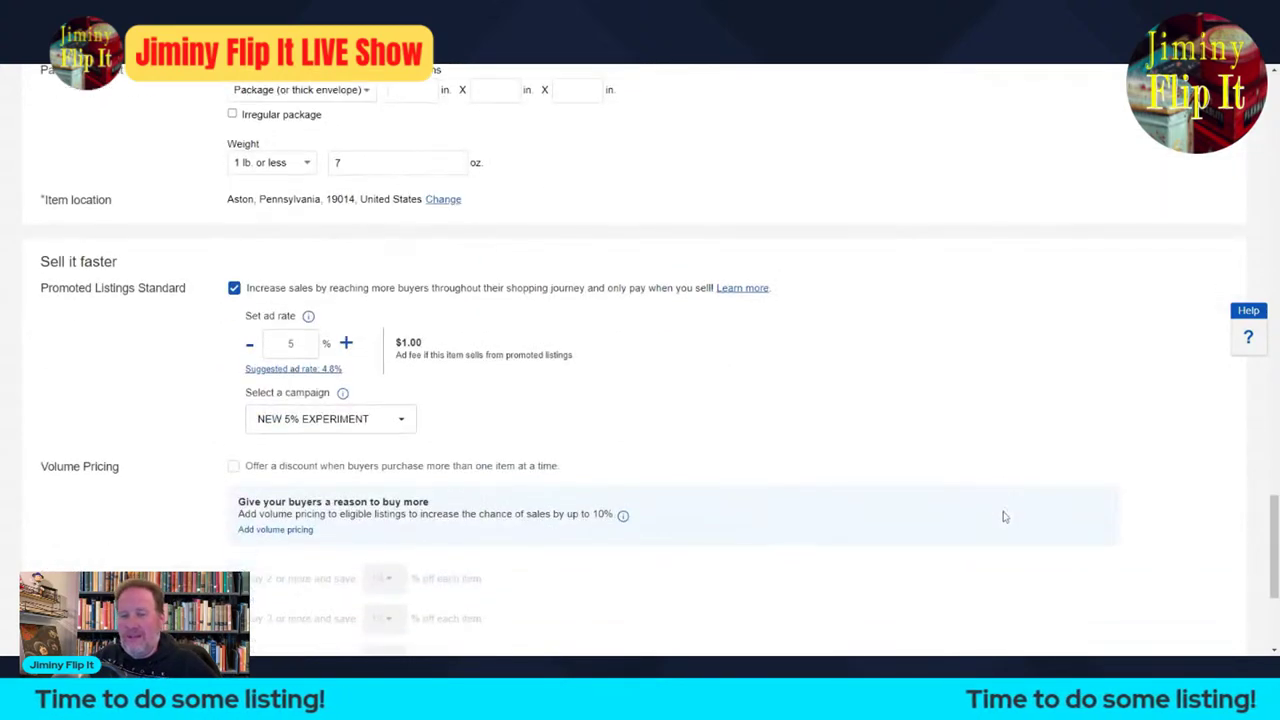
pyautogui.click(285, 585)
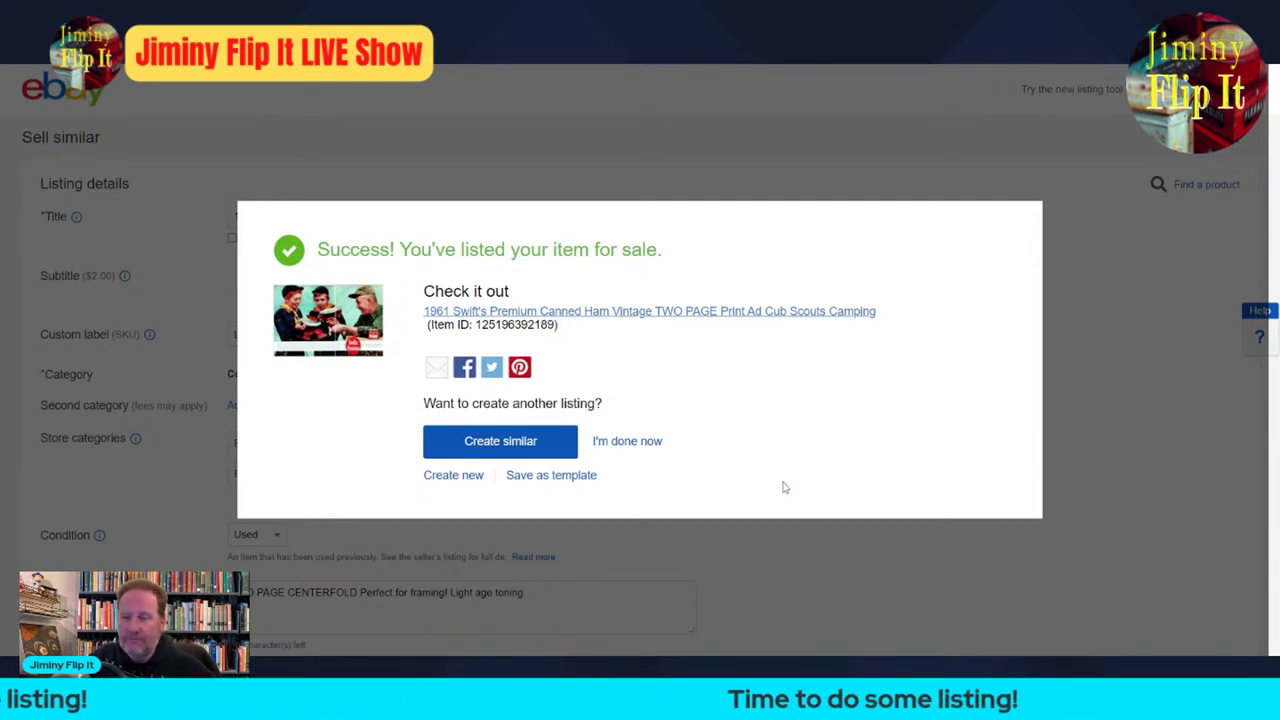
# Create a similar listing and trim the title to '1961 Vintage Print Ad'
pyautogui.click(573, 447)
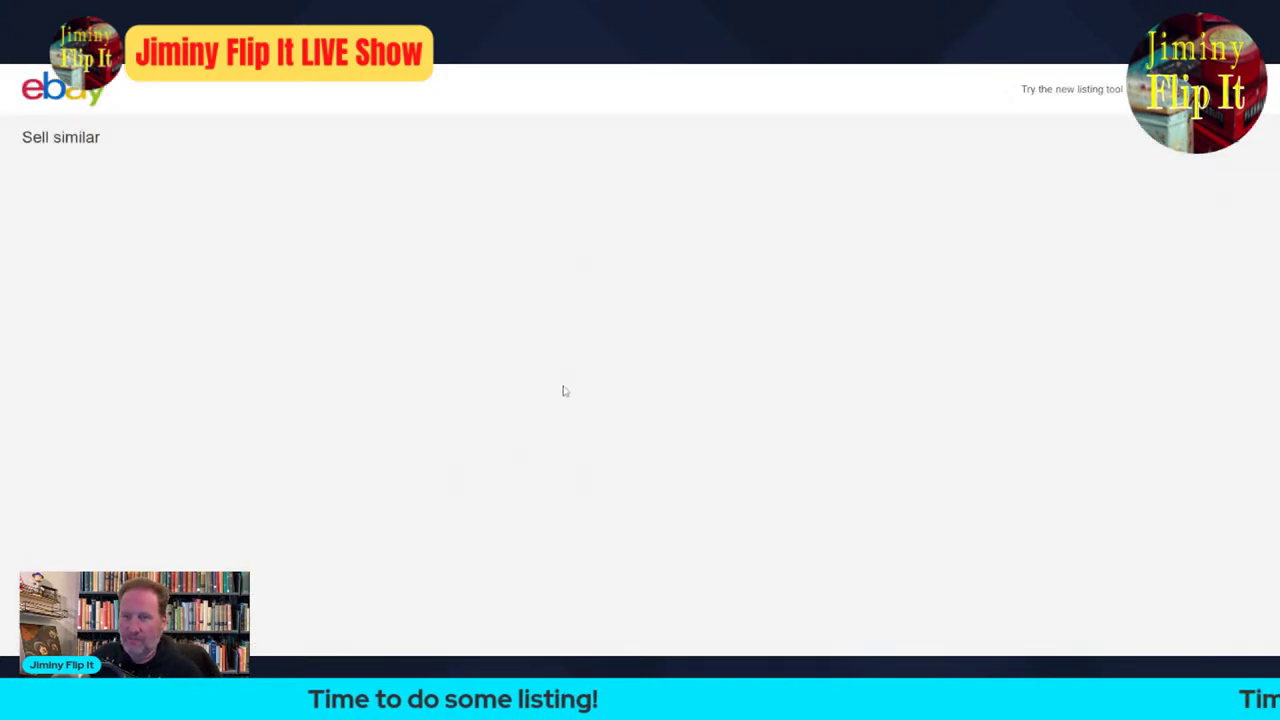
pyautogui.moveTo(435, 216); pyautogui.dragTo(500, 216)
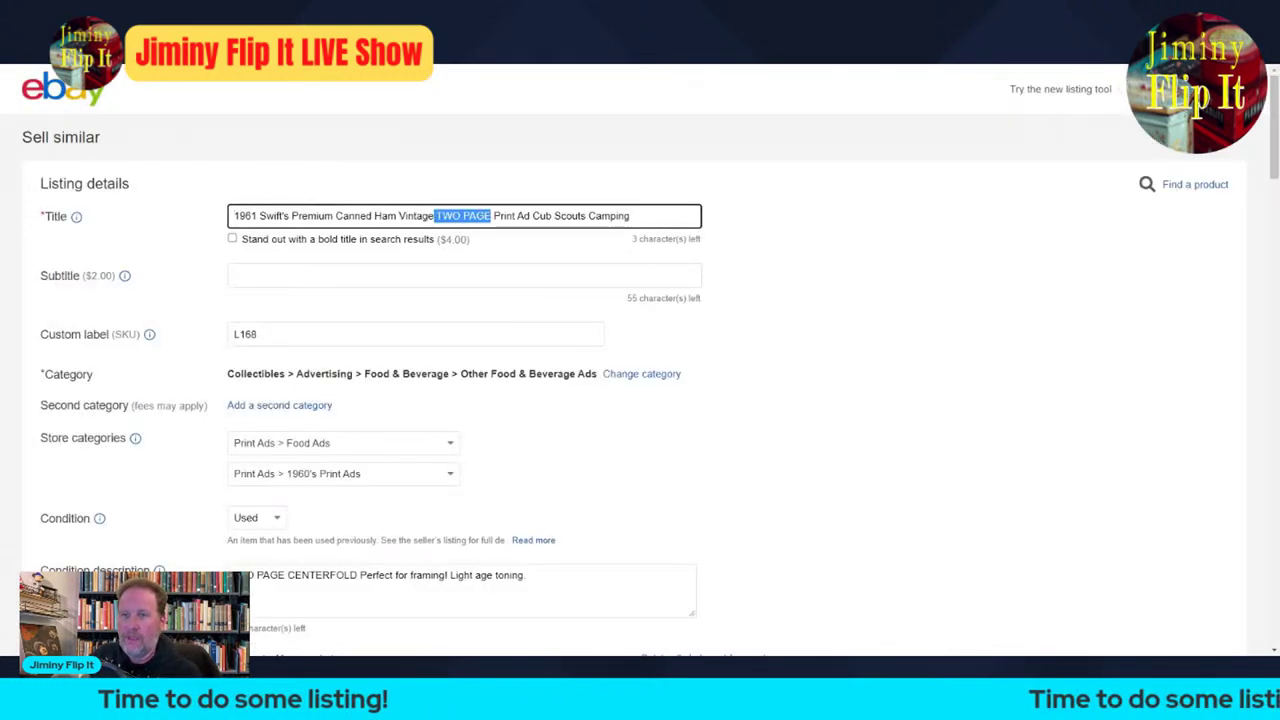
pyautogui.press('BackSpace')
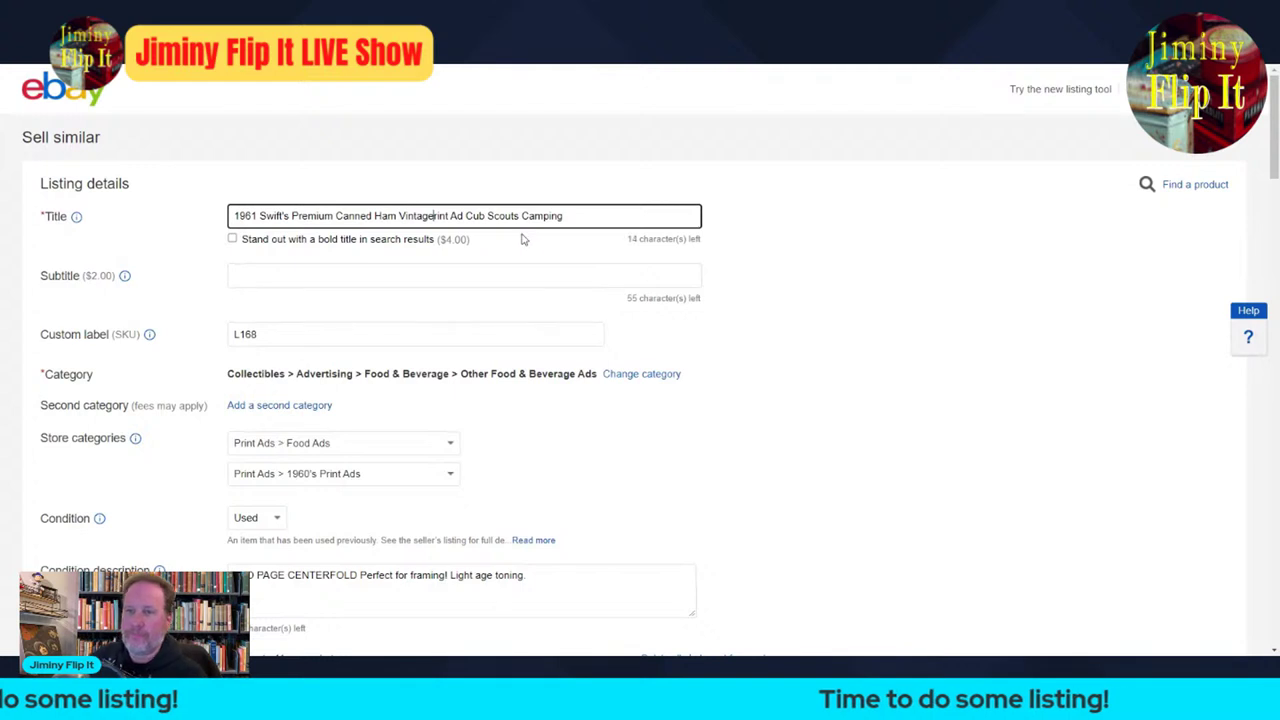
pyautogui.write('P')
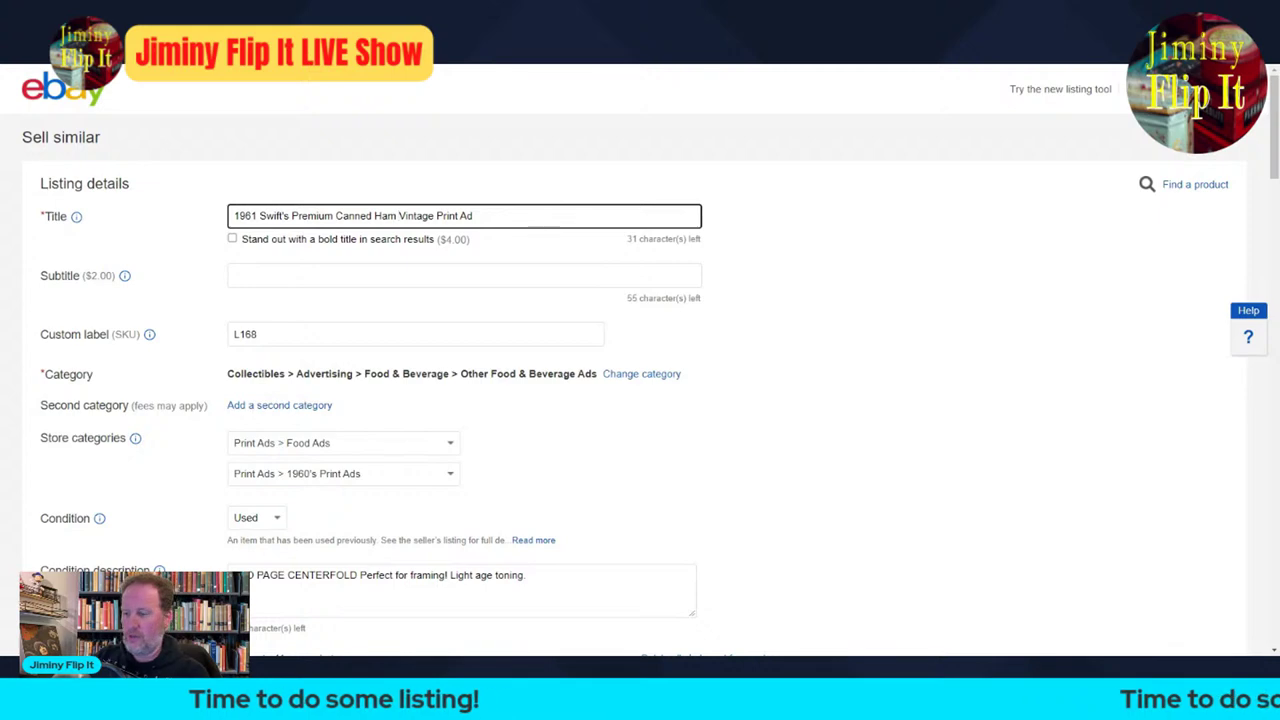
pyautogui.moveTo(398, 216); pyautogui.dragTo(335, 216)
pyautogui.press('BackSpace')
pyautogui.press('BackSpace')
pyautogui.press('BackSpace')
pyautogui.press('BackSpace')
pyautogui.press('BackSpace')
pyautogui.press('BackSpace')
pyautogui.press('BackSpace')
pyautogui.press('BackSpace')
pyautogui.press('BackSpace')
pyautogui.press('BackSpace')
pyautogui.press('BackSpace')
pyautogui.press('BackSpace')
pyautogui.press('BackSpace')
pyautogui.press('BackSpace')
pyautogui.press('BackSpace')
pyautogui.press('BackSpace')
pyautogui.press('BackSpace')
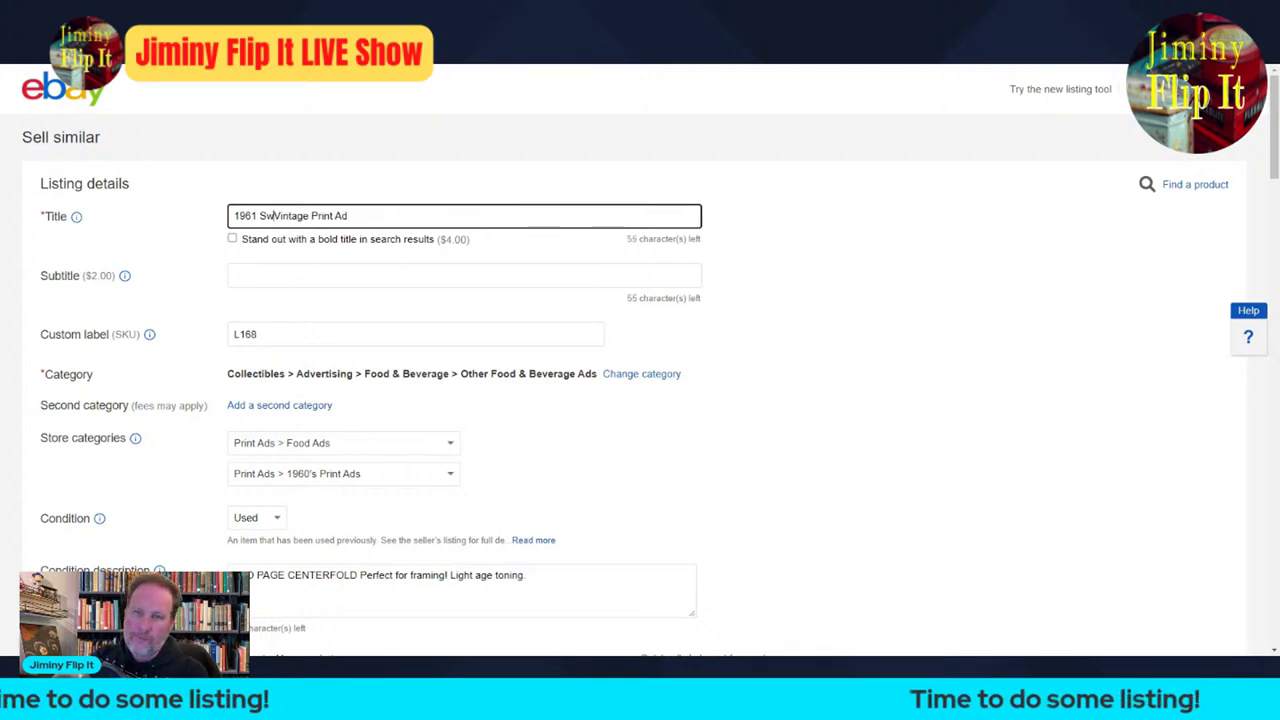
# Remove TWO PAGE CENTERFOLD from the condition note and delete the old Swift's Premium photo
pyautogui.scroll(-3, 640, 380)
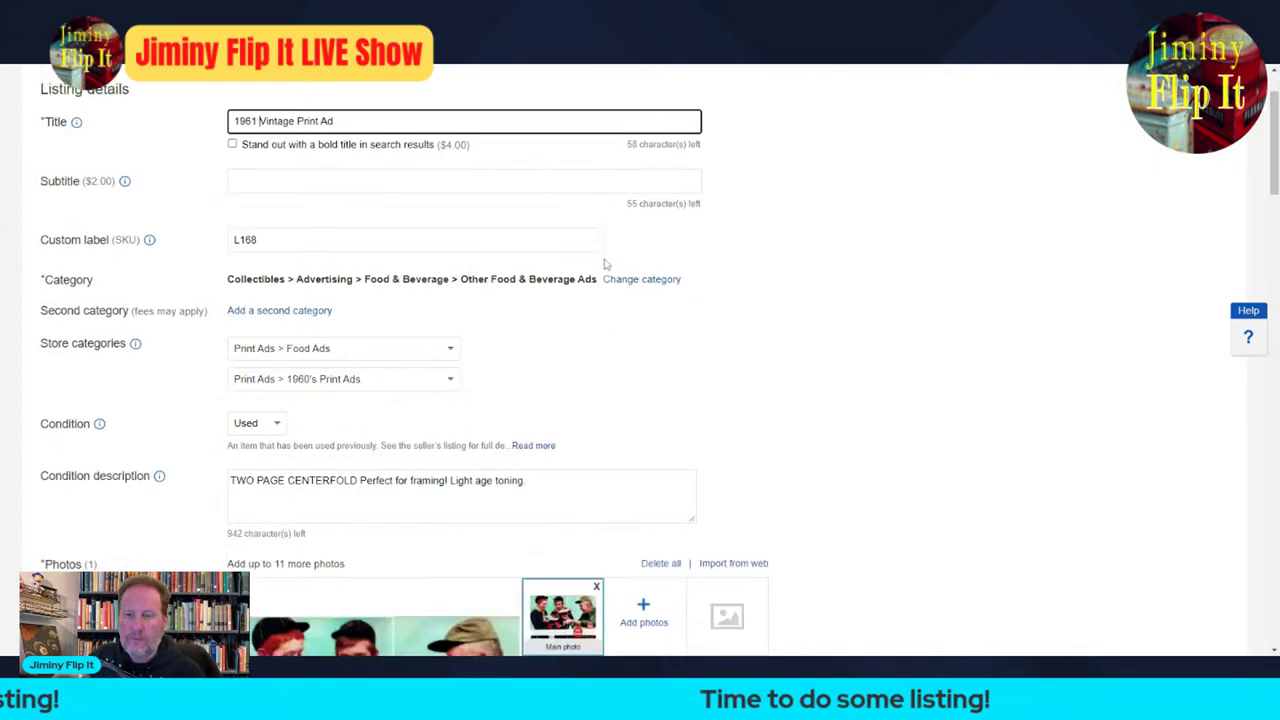
pyautogui.moveTo(358, 308); pyautogui.dragTo(294, 308)
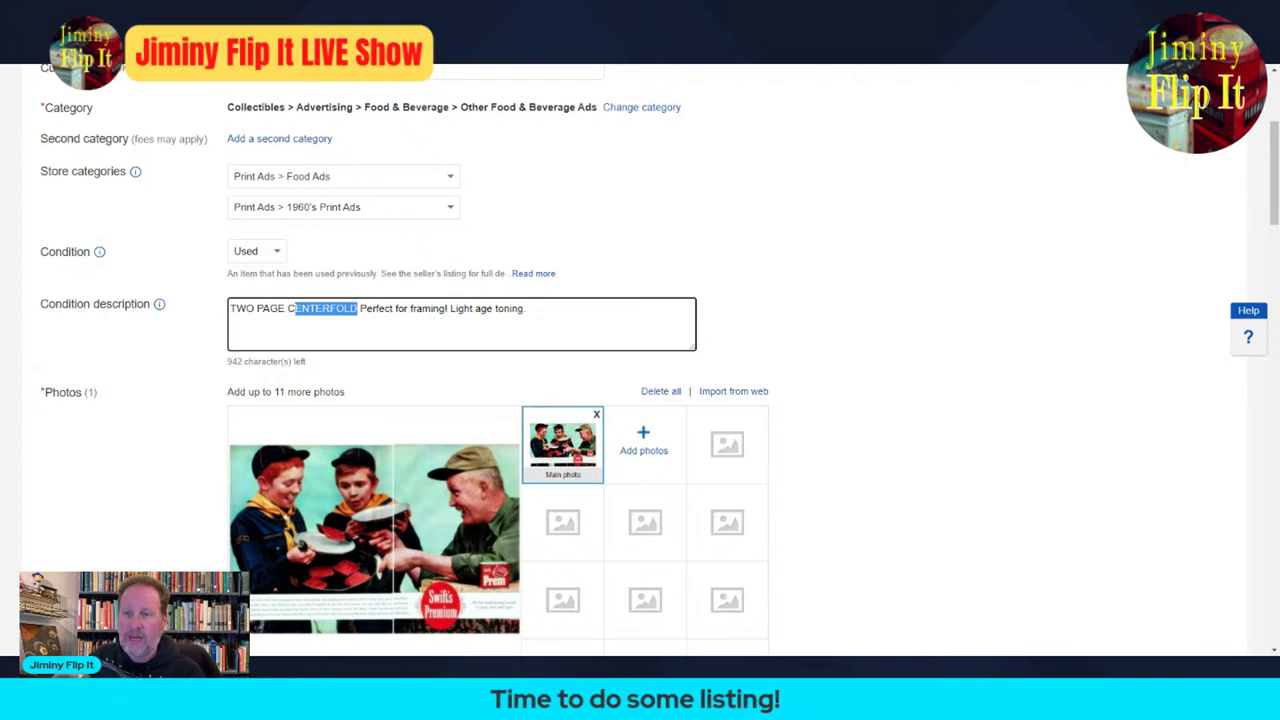
pyautogui.press('BackSpace')
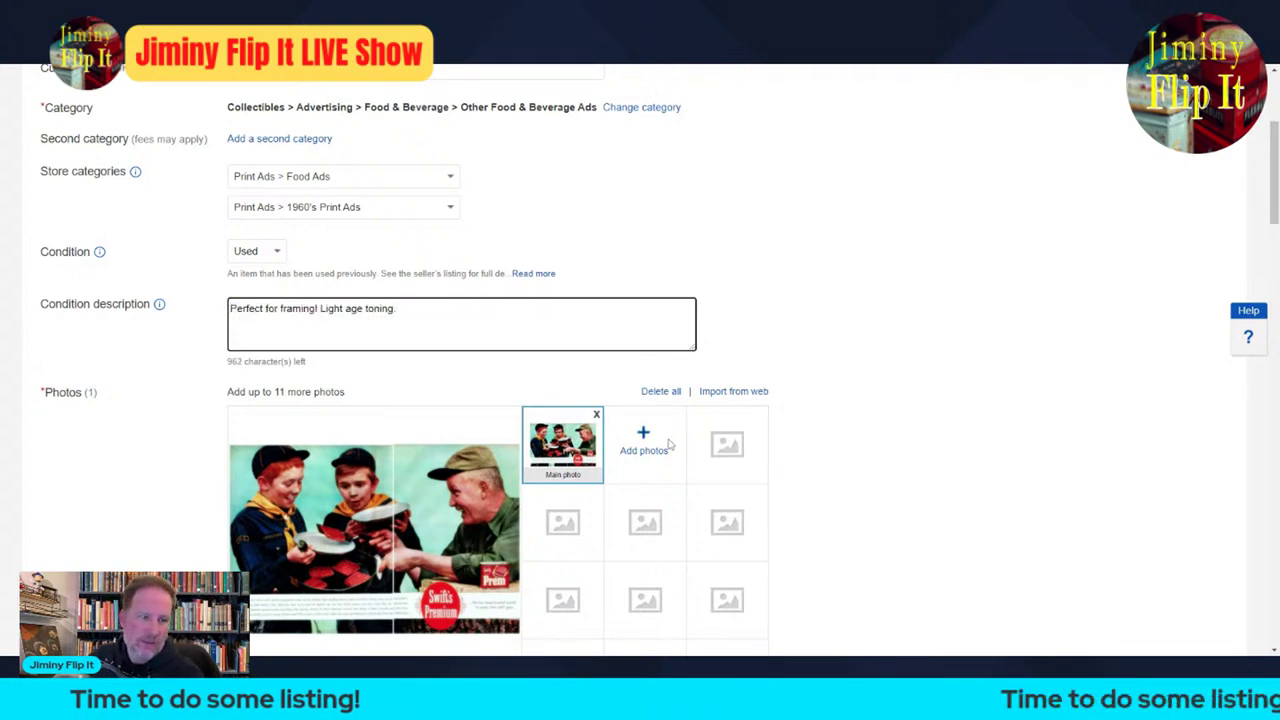
pyautogui.click(597, 414)
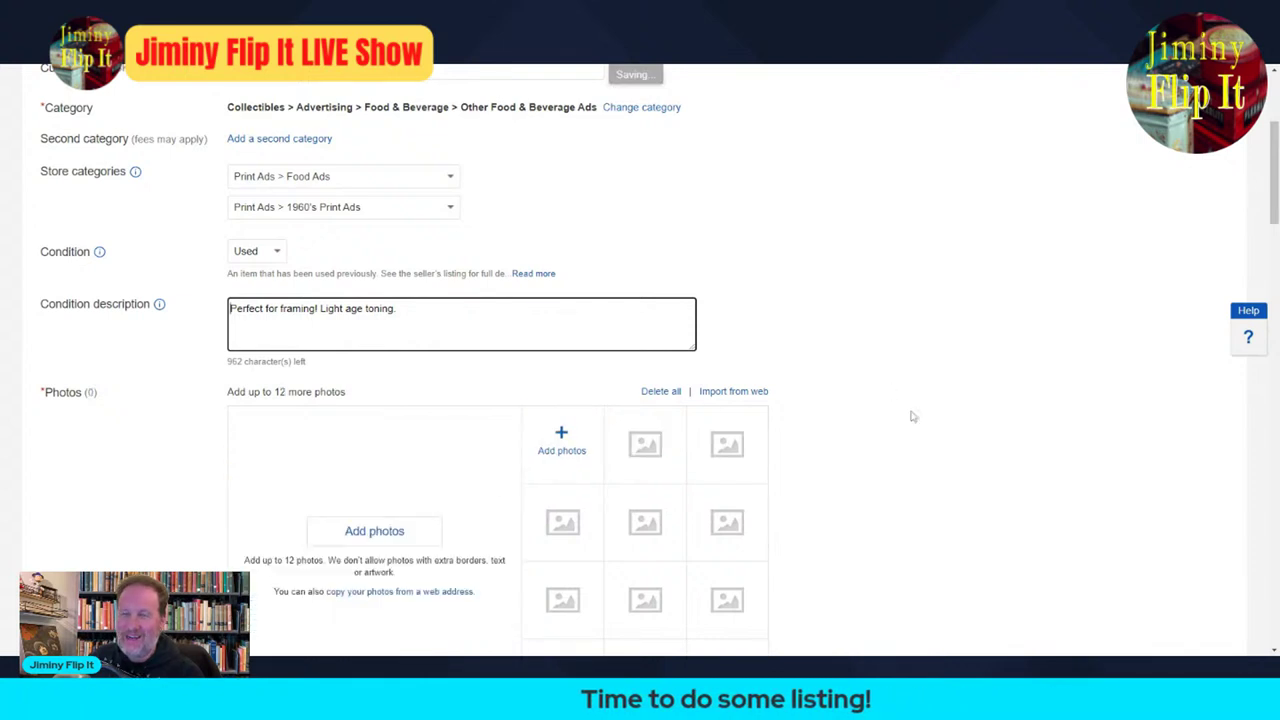
pyautogui.scroll(-3, 912, 416)
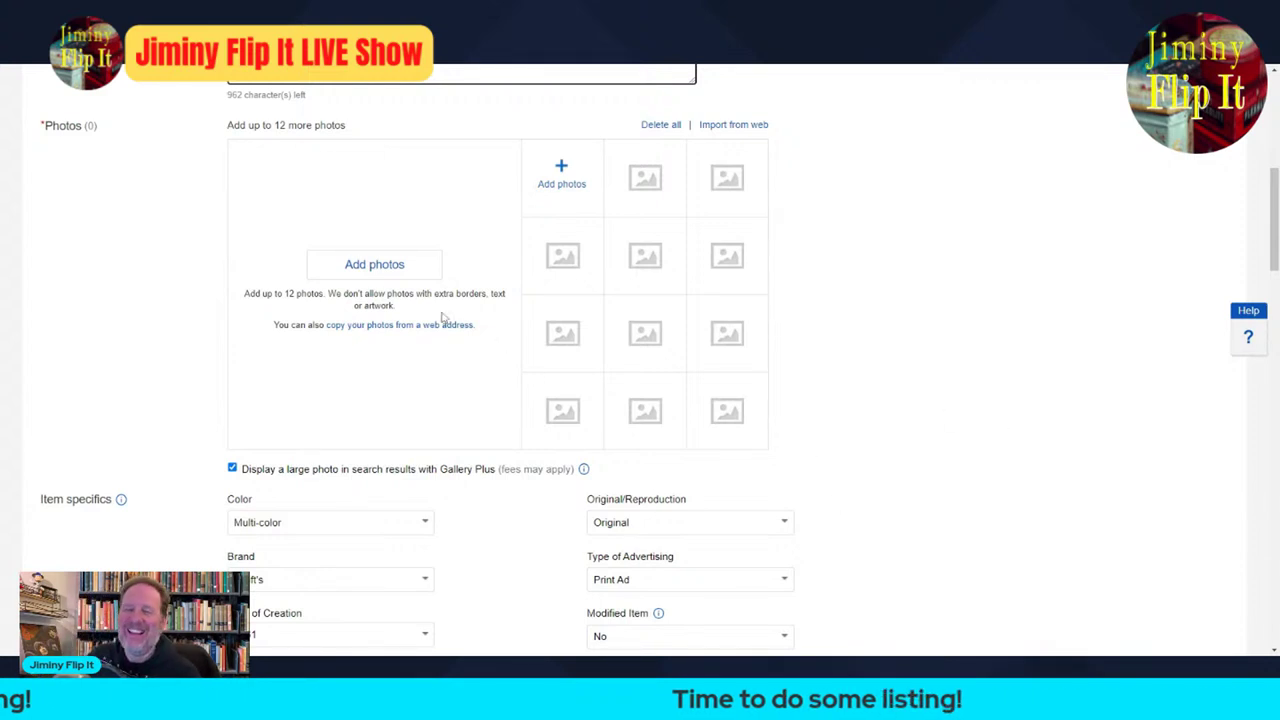
# Start adding the Parker 45 ad photo to the new listing
pyautogui.click(395, 274)
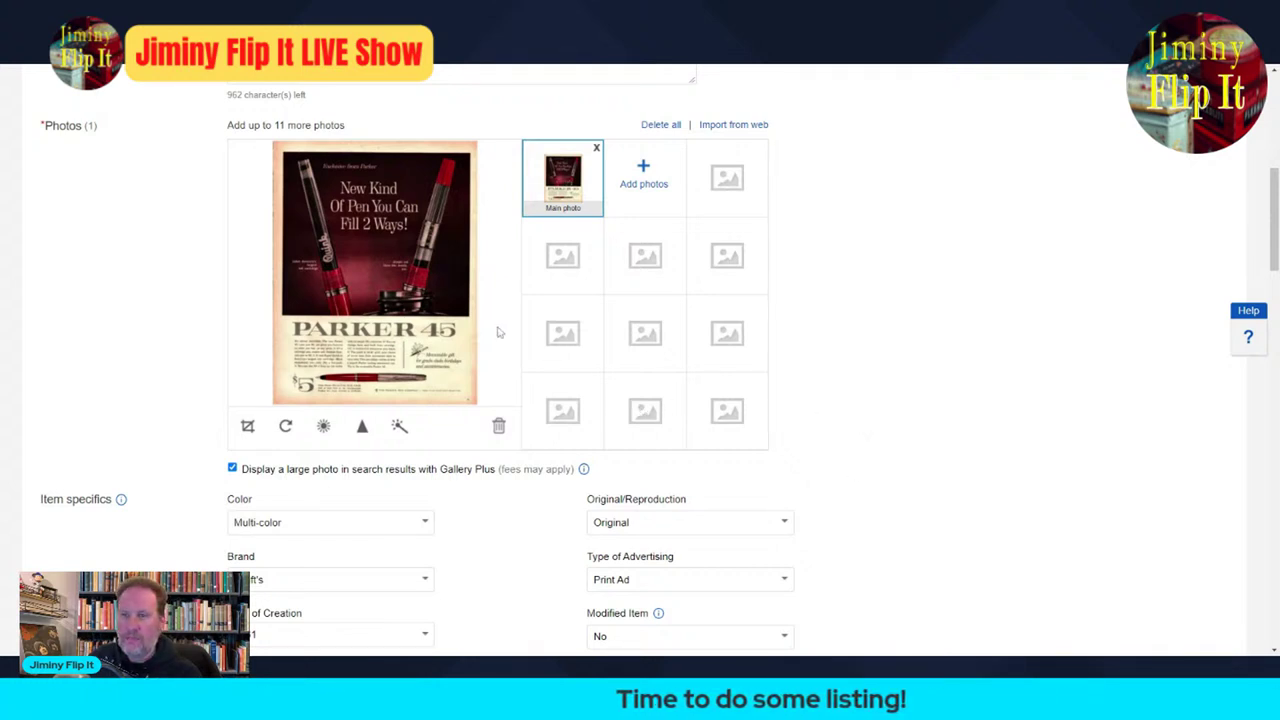
# Enlarge the uploaded Parker 45 'New Kind Of Pen You Can Fill 2 Ways!' photo
pyautogui.click(375, 273)
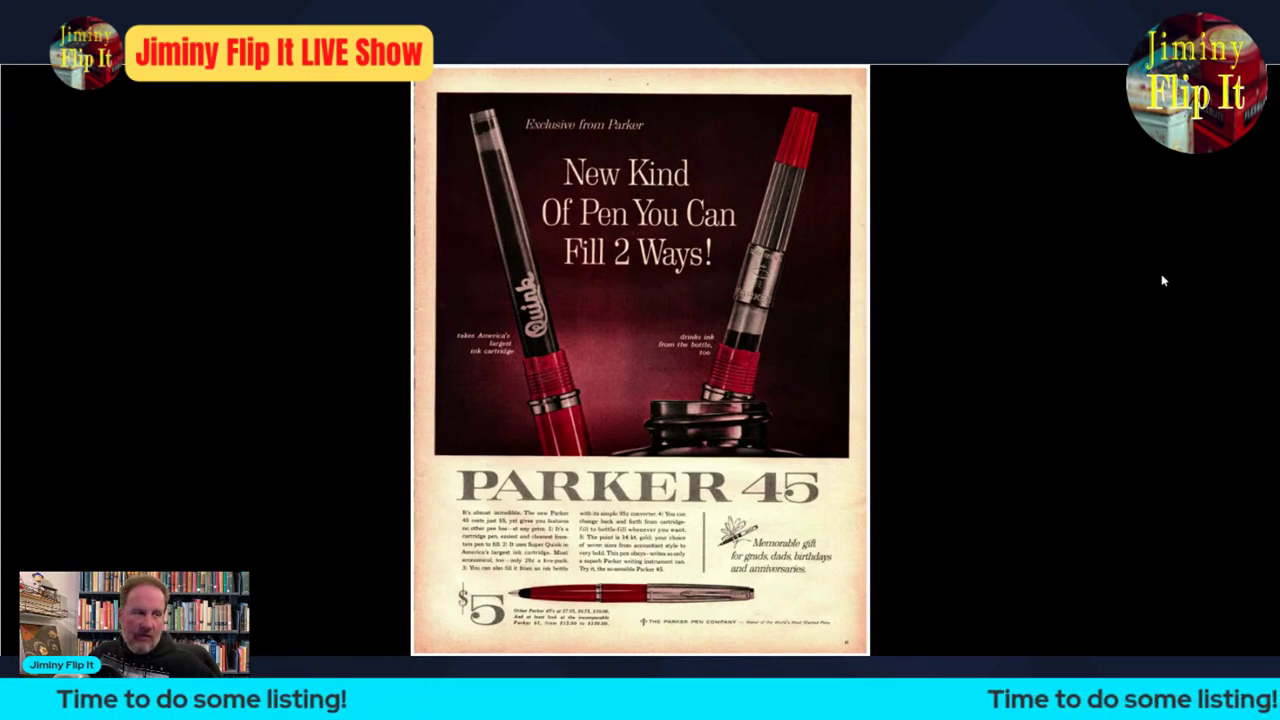
# Retitle the listing '1961 Parker 45 Pen Vintage Print Ad' and view suggested pen categories
pyautogui.press('Escape')
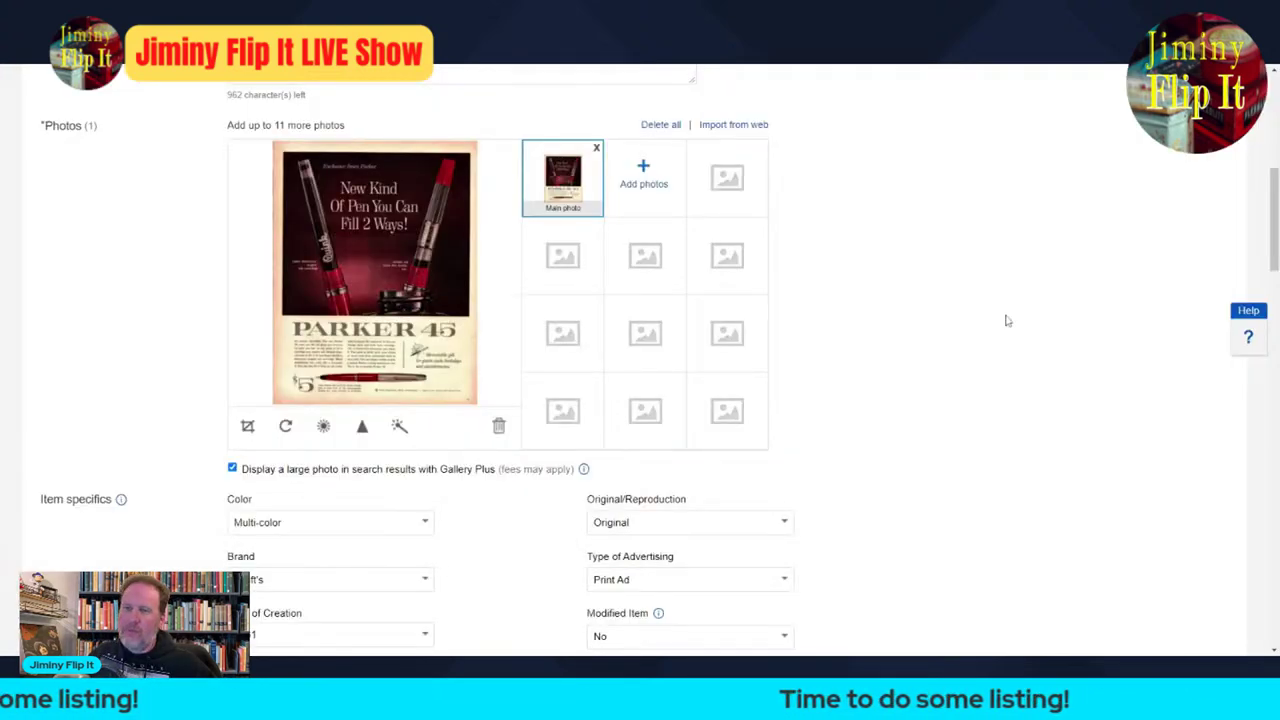
pyautogui.scroll(3, 1006, 337)
pyautogui.scroll(-8, 1006, 340)
pyautogui.scroll(2, 703, 354)
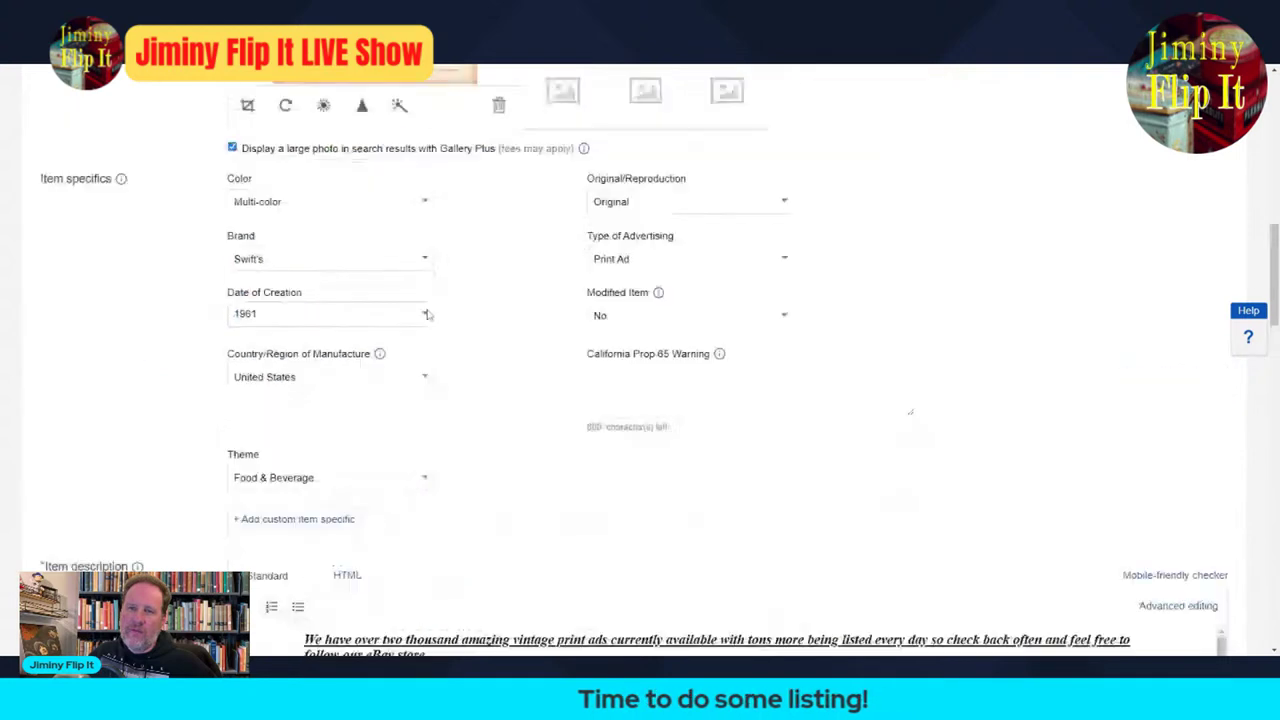
pyautogui.scroll(-7, 470, 405)
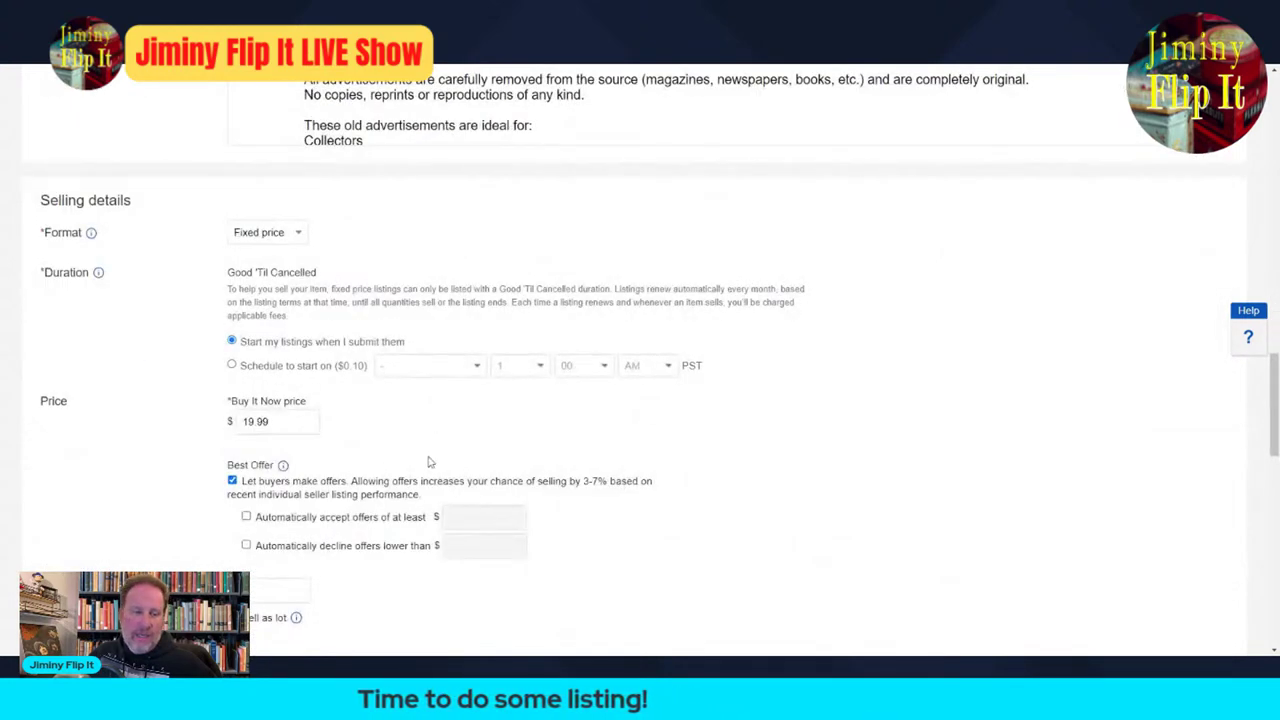
pyautogui.scroll(10, 857, 543)
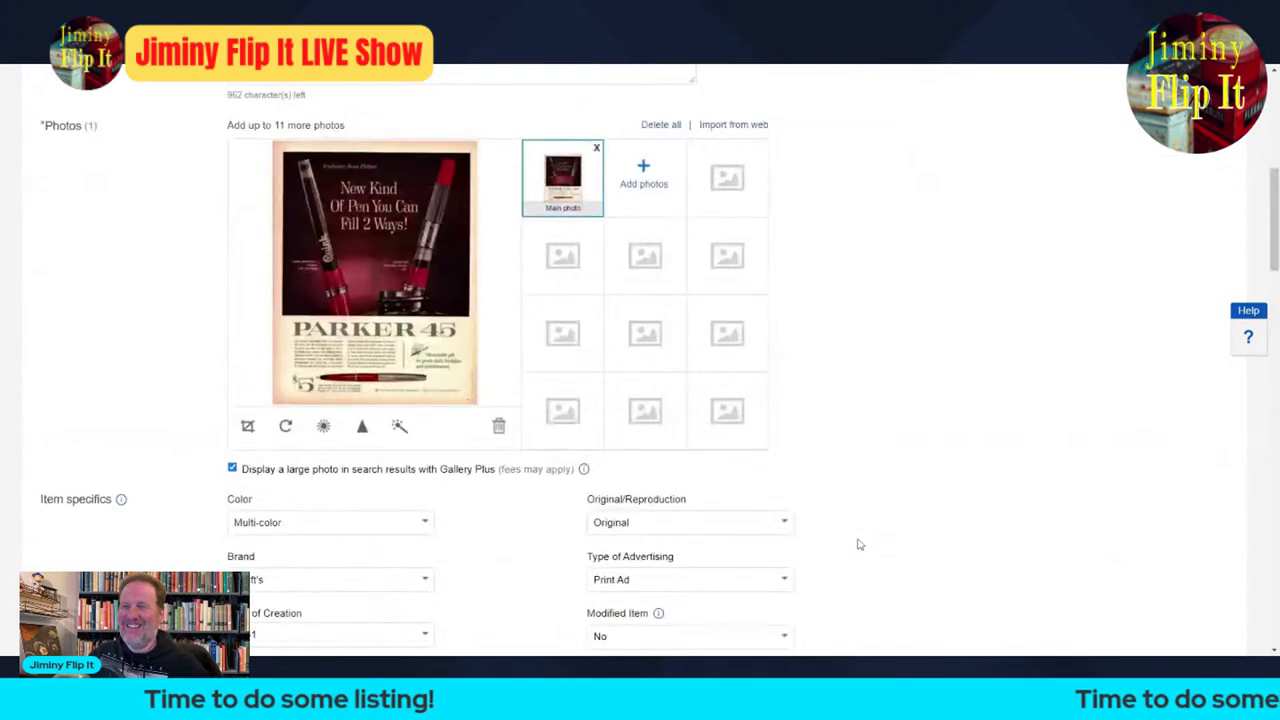
pyautogui.scroll(-5, 700, 443)
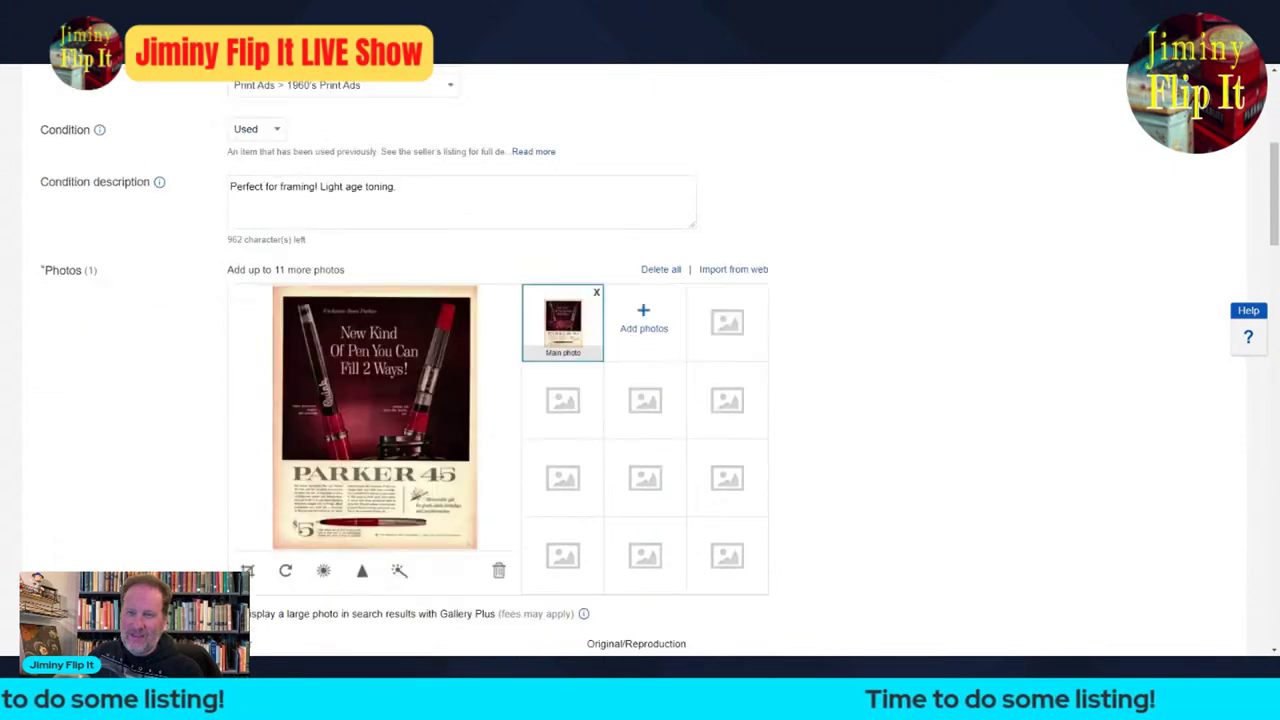
pyautogui.scroll(5, 478, 370)
pyautogui.click(258, 215)
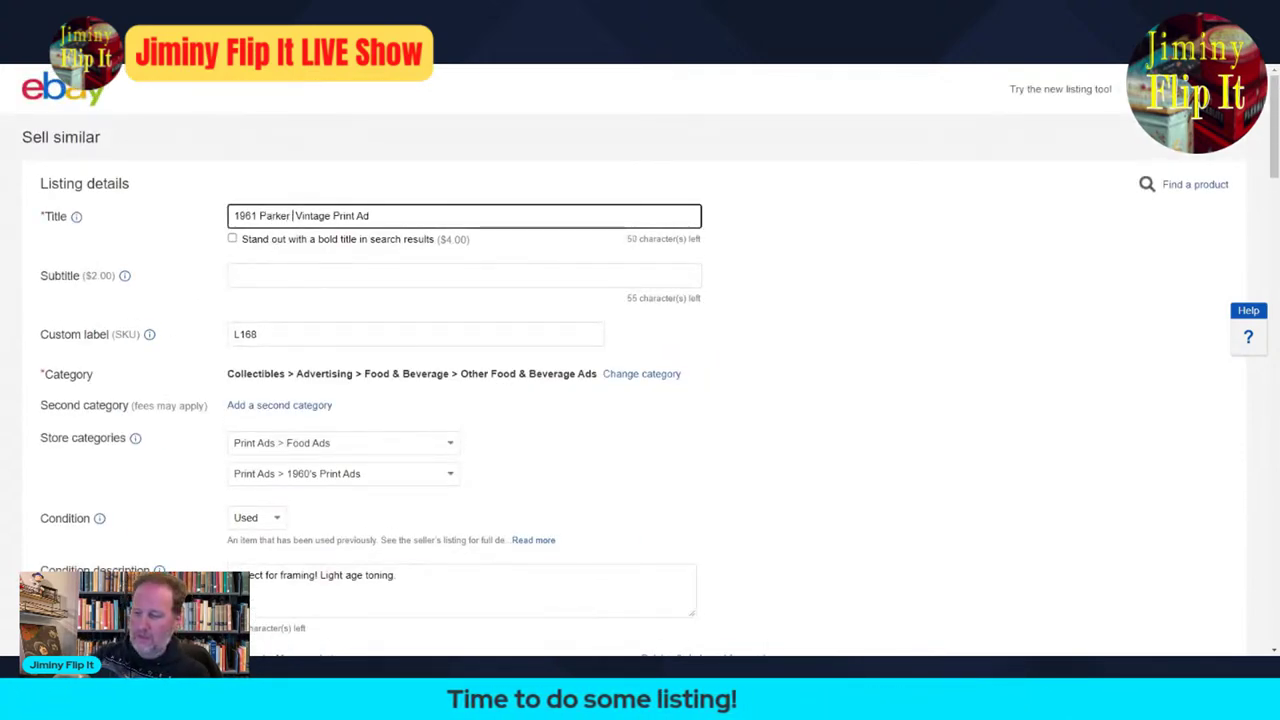
pyautogui.write('Pen')
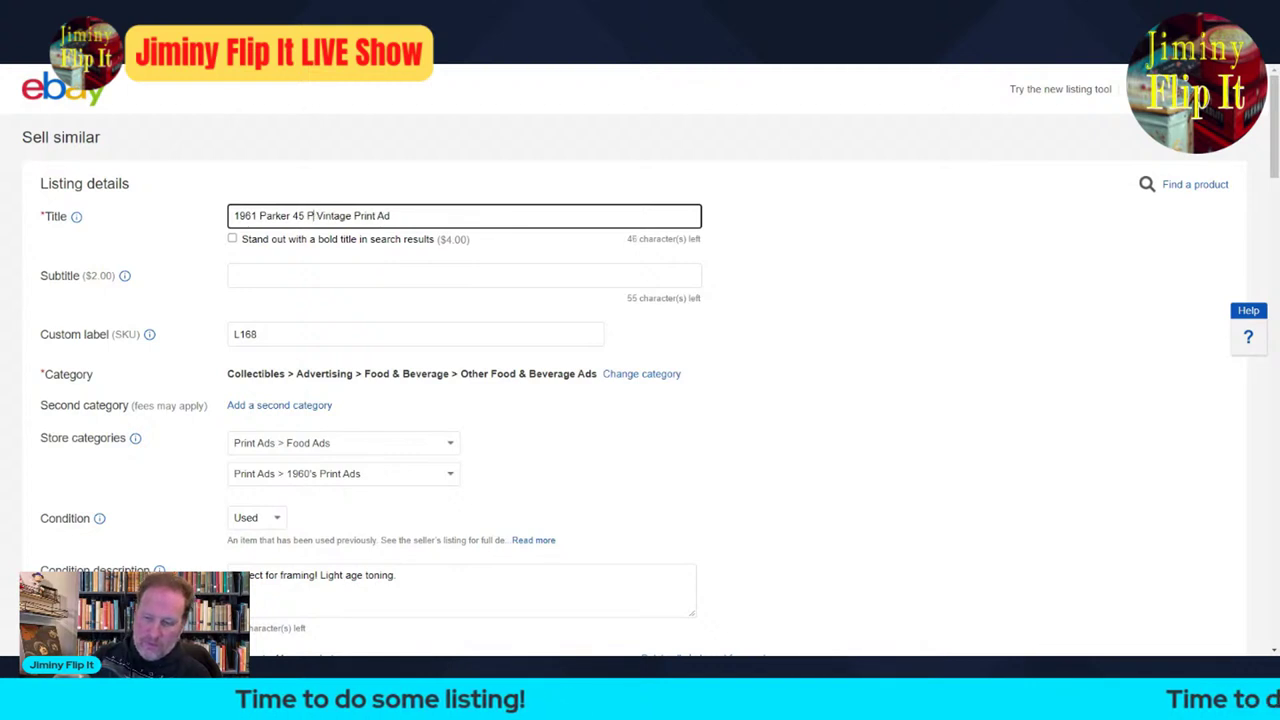
pyautogui.click(641, 373)
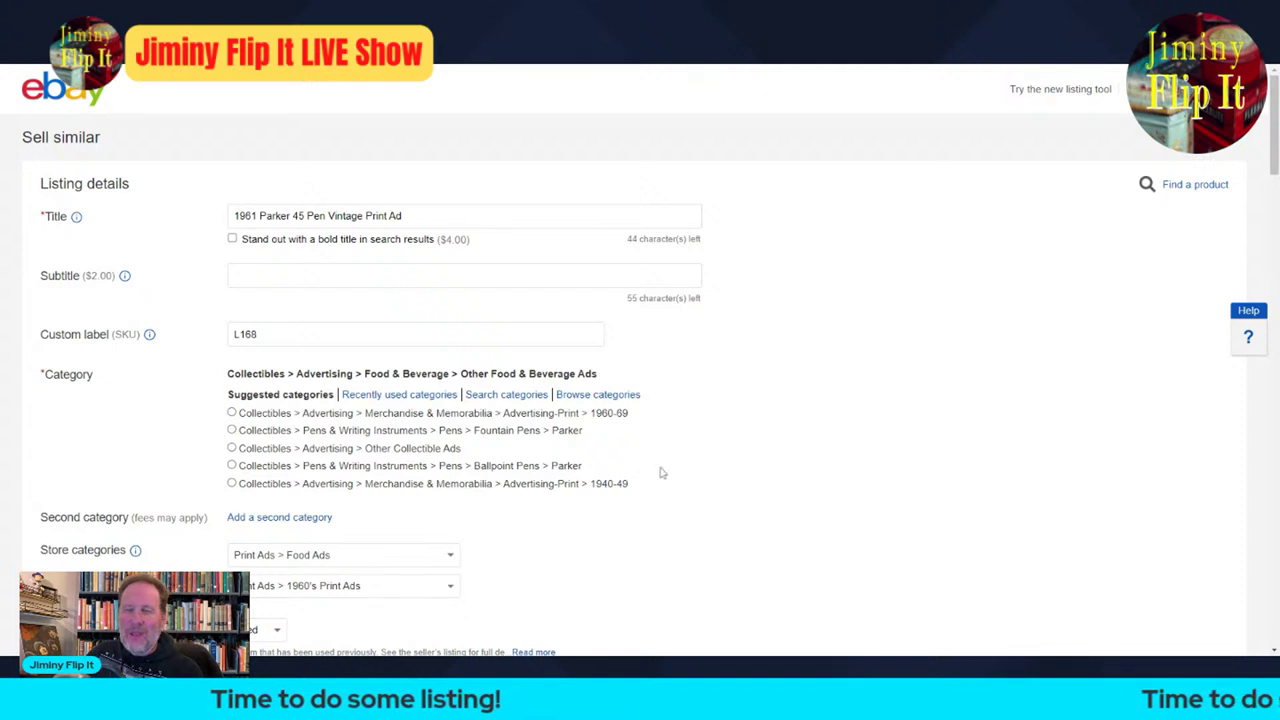
pyautogui.scroll(-3, 510, 188)
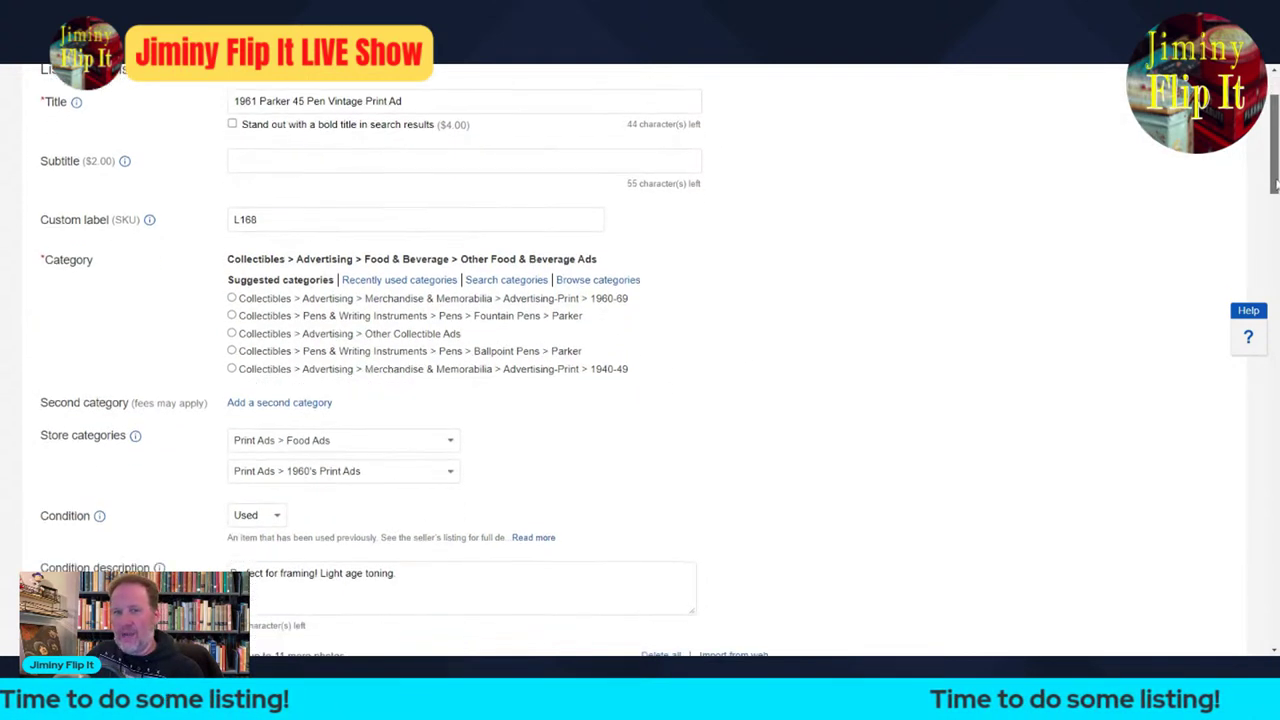
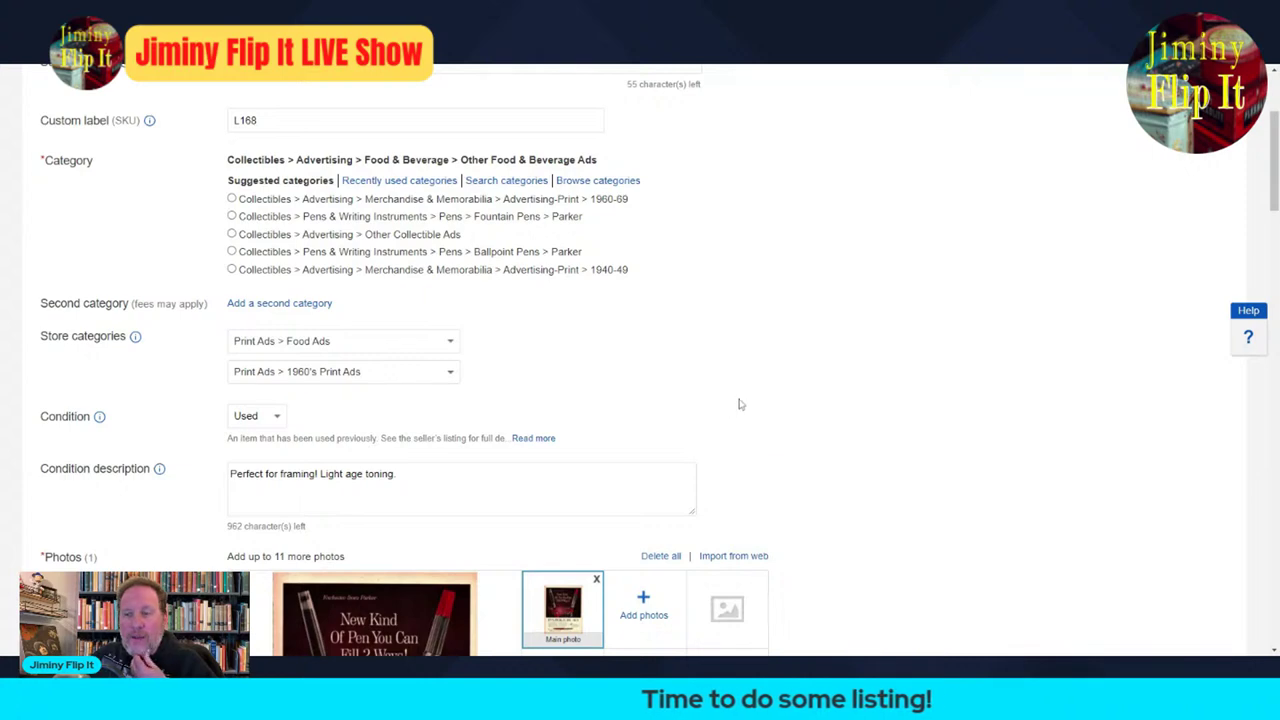
# Search the category look-up for 'Writing tools'
pyautogui.scroll(-3, 740, 404)
pyautogui.scroll(3, 622, 385)
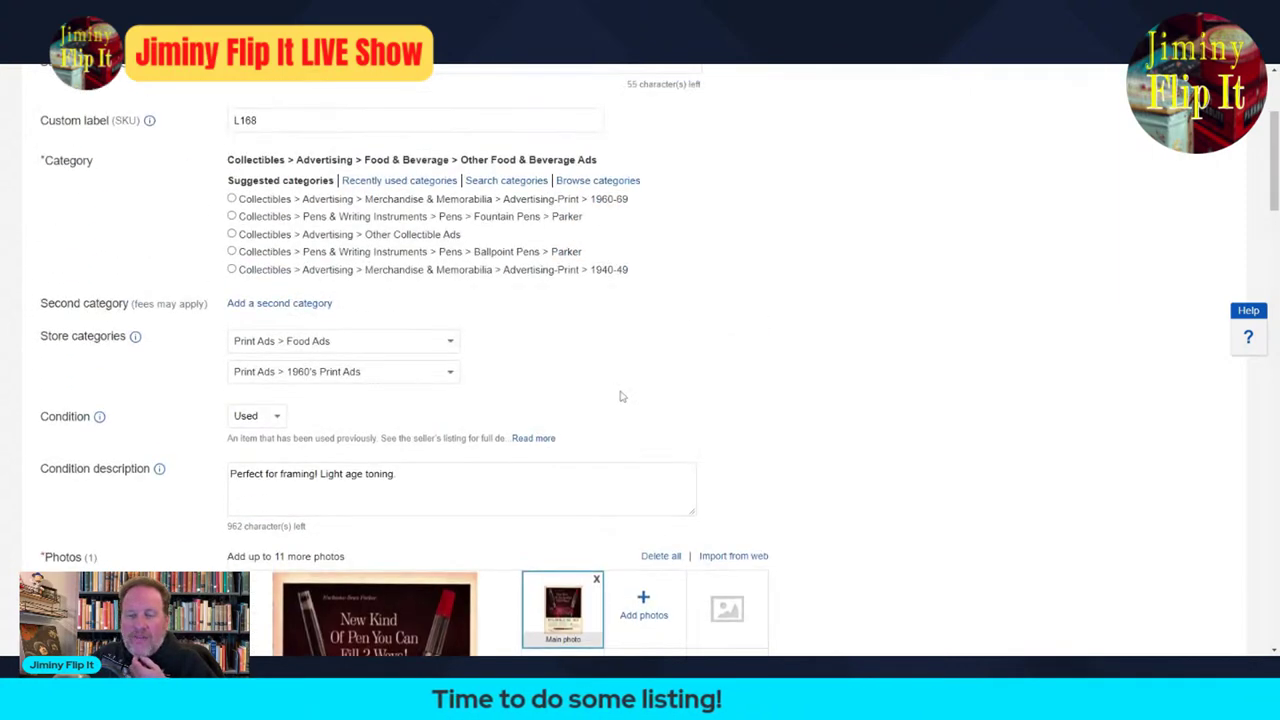
pyautogui.scroll(-3, 620, 397)
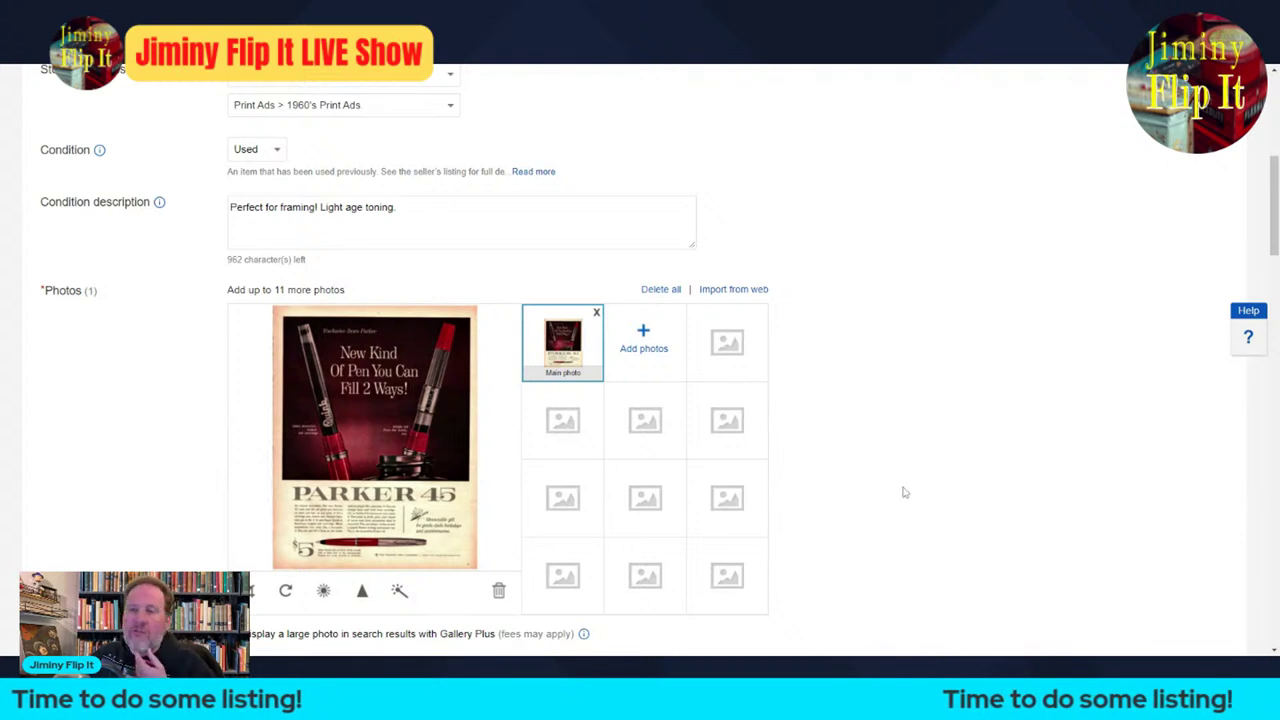
pyautogui.scroll(3, 904, 492)
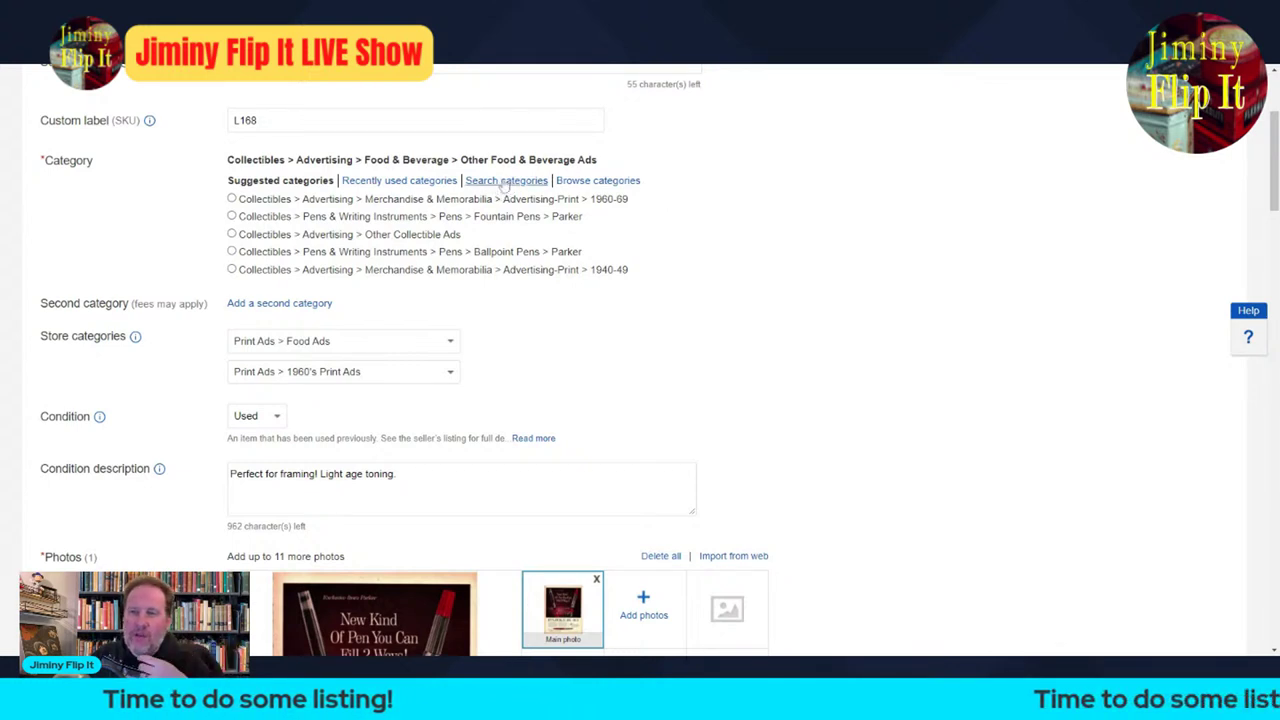
pyautogui.click(505, 181)
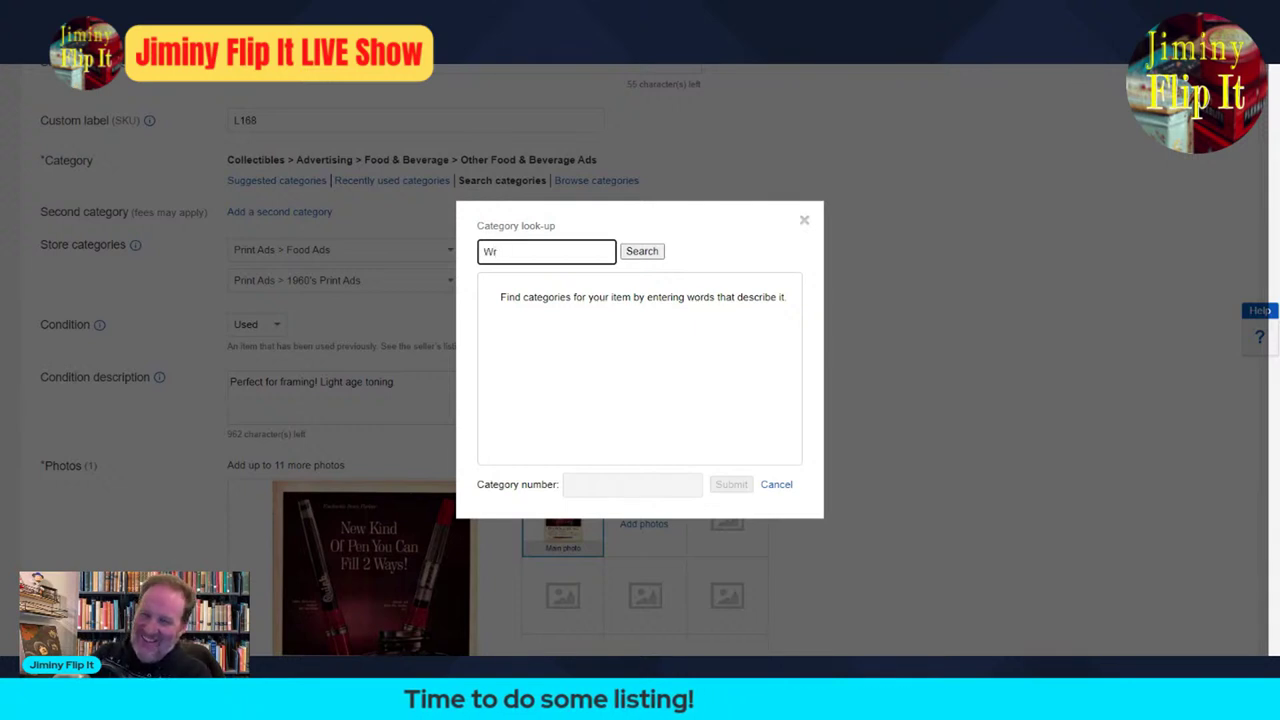
pyautogui.write('Writing')
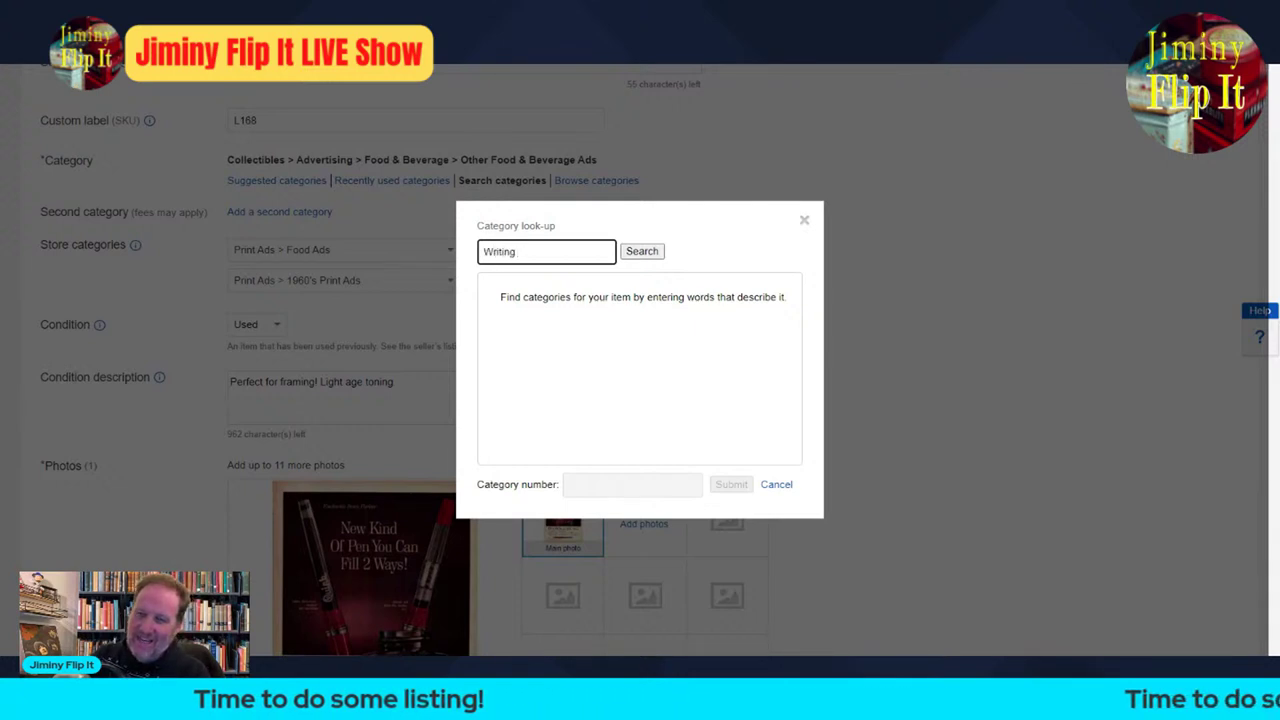
pyautogui.write(' tools')
pyautogui.press('Return')
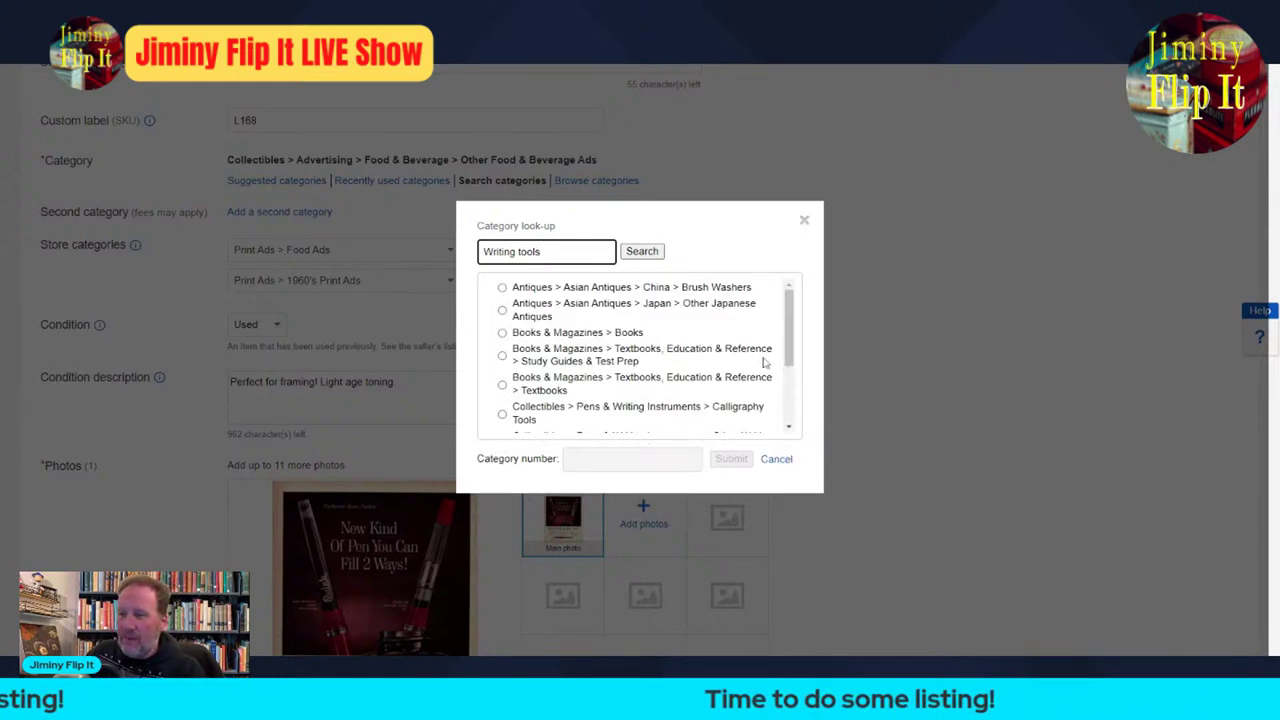
# Search categories for 'pen advertising', then close the look-up without choosing one
pyautogui.moveTo(791, 318); pyautogui.dragTo(789, 376)
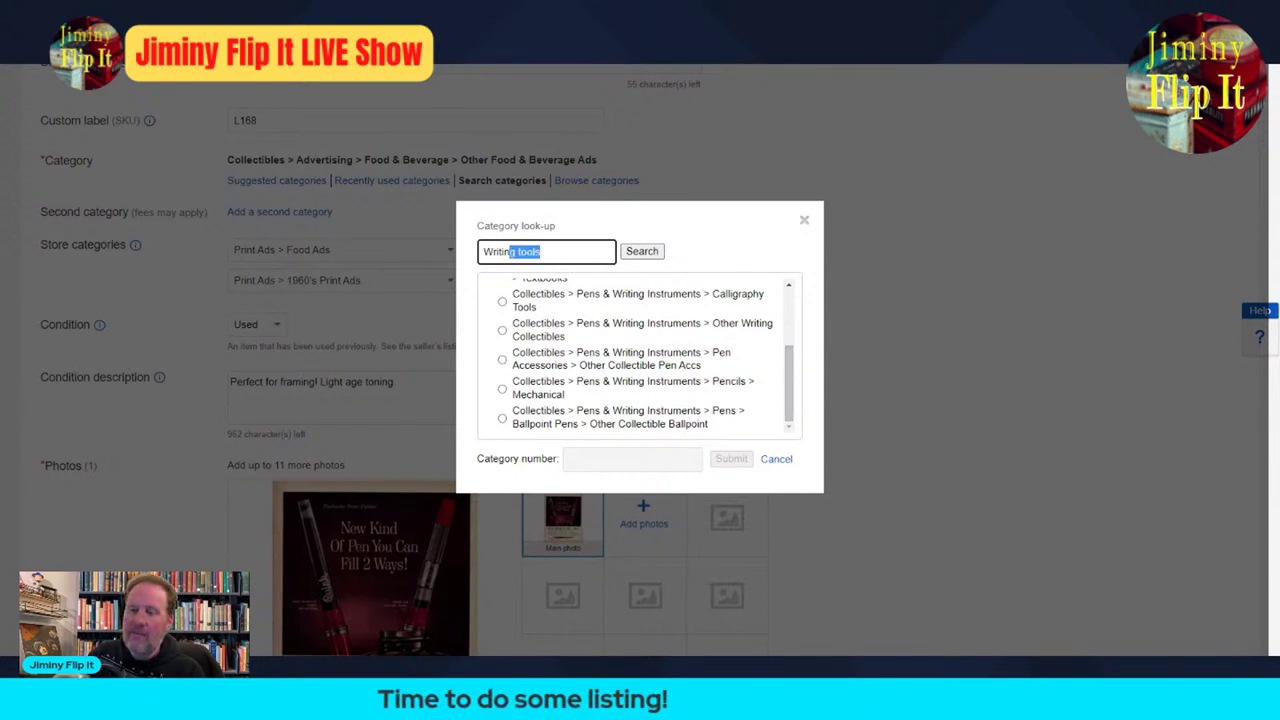
pyautogui.write('pen adv')
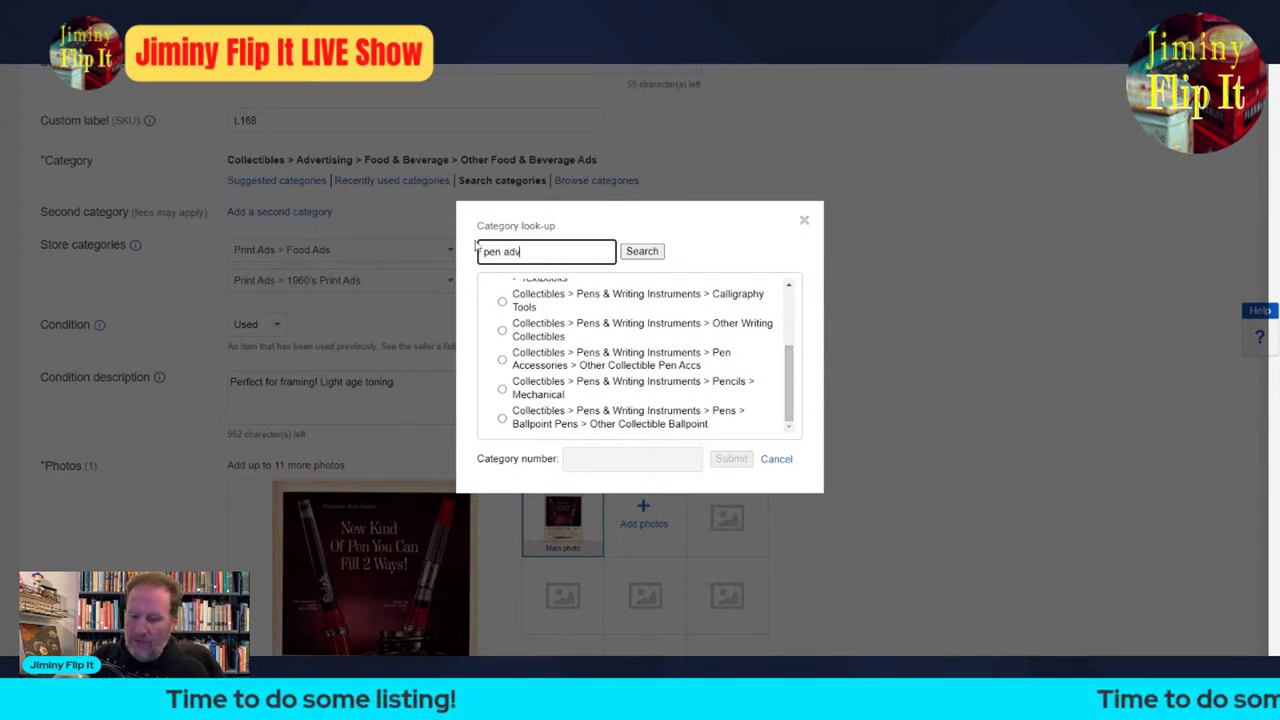
pyautogui.write('ertising')
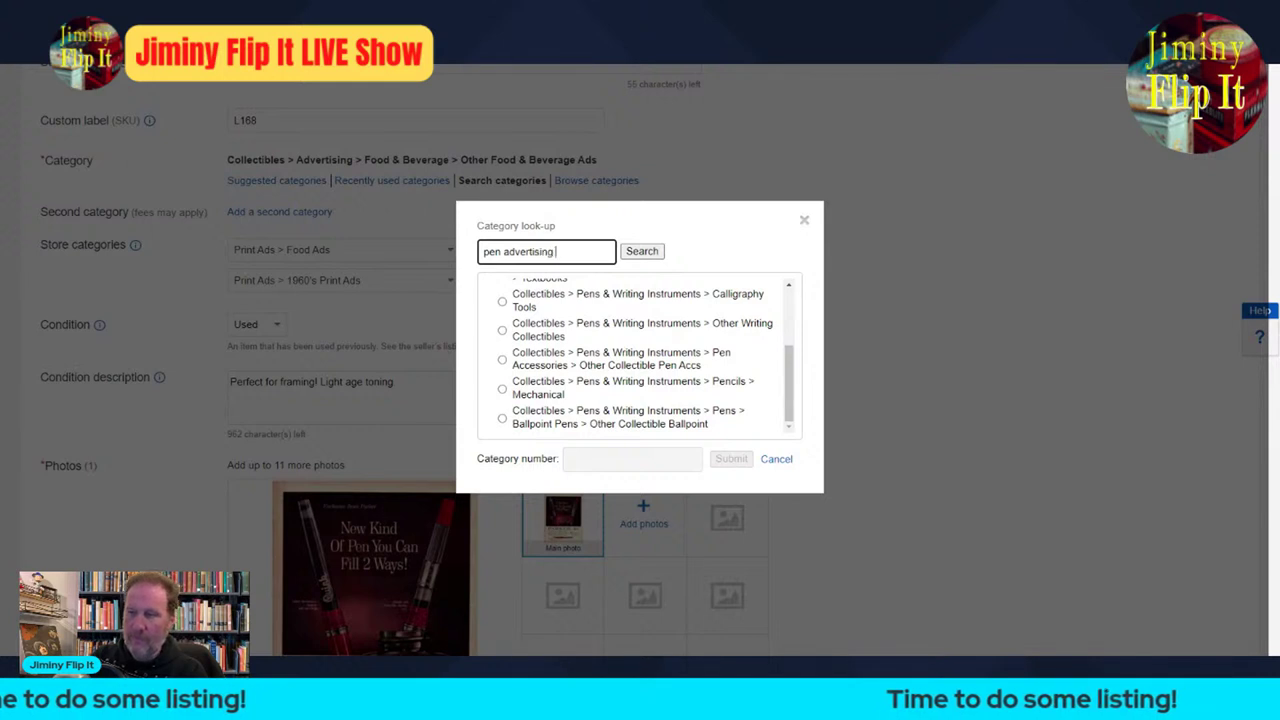
pyautogui.press('Return')
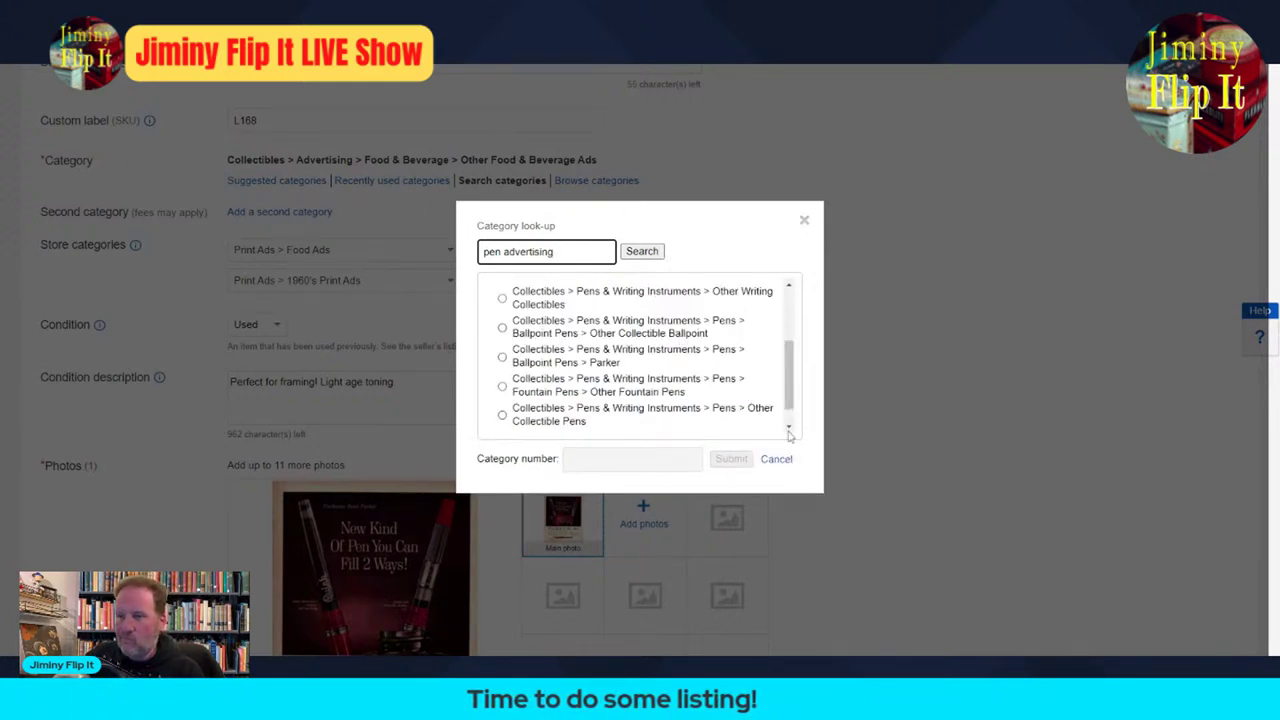
pyautogui.click(796, 389)
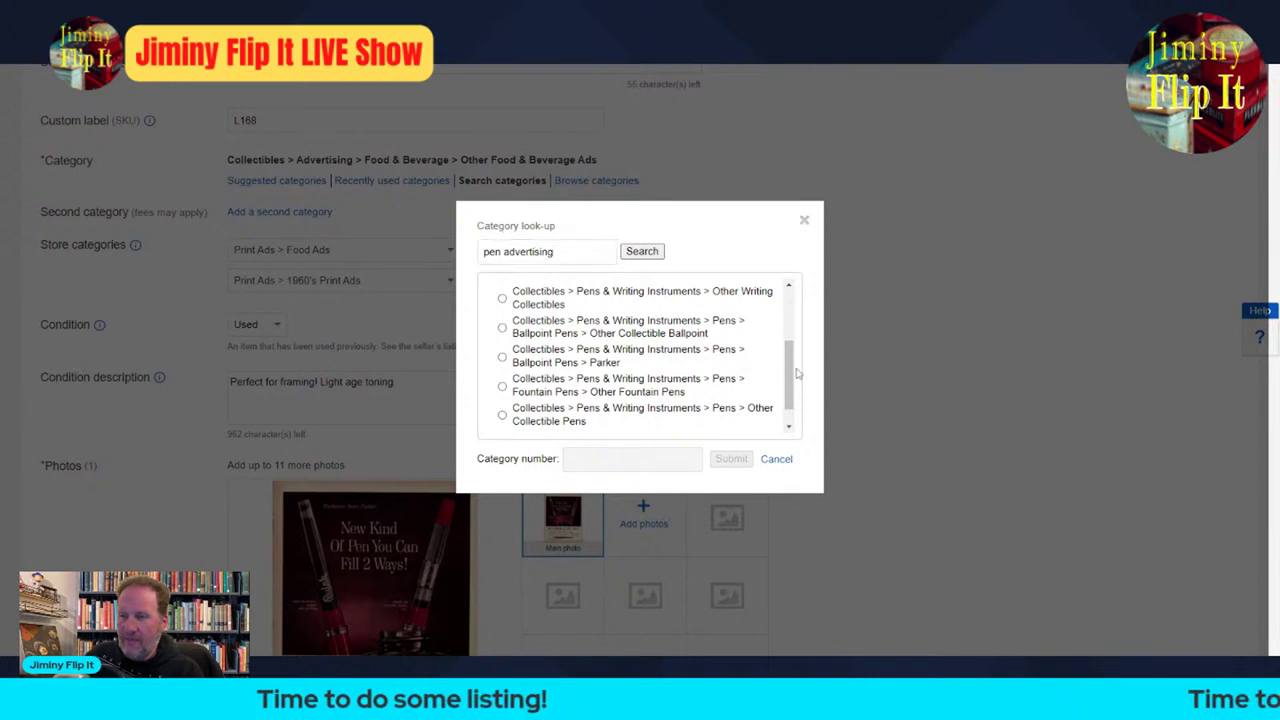
pyautogui.scroll(-1, 798, 394)
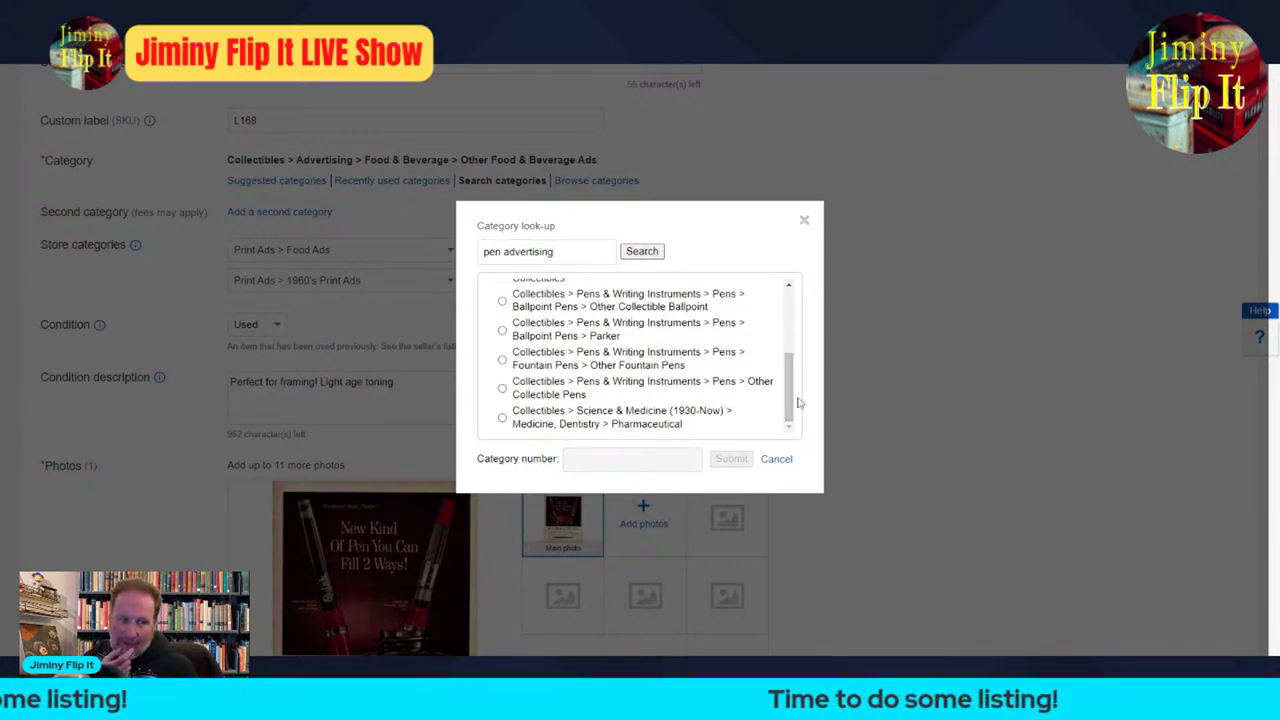
pyautogui.click(786, 466)
pyautogui.scroll(2, 889, 477)
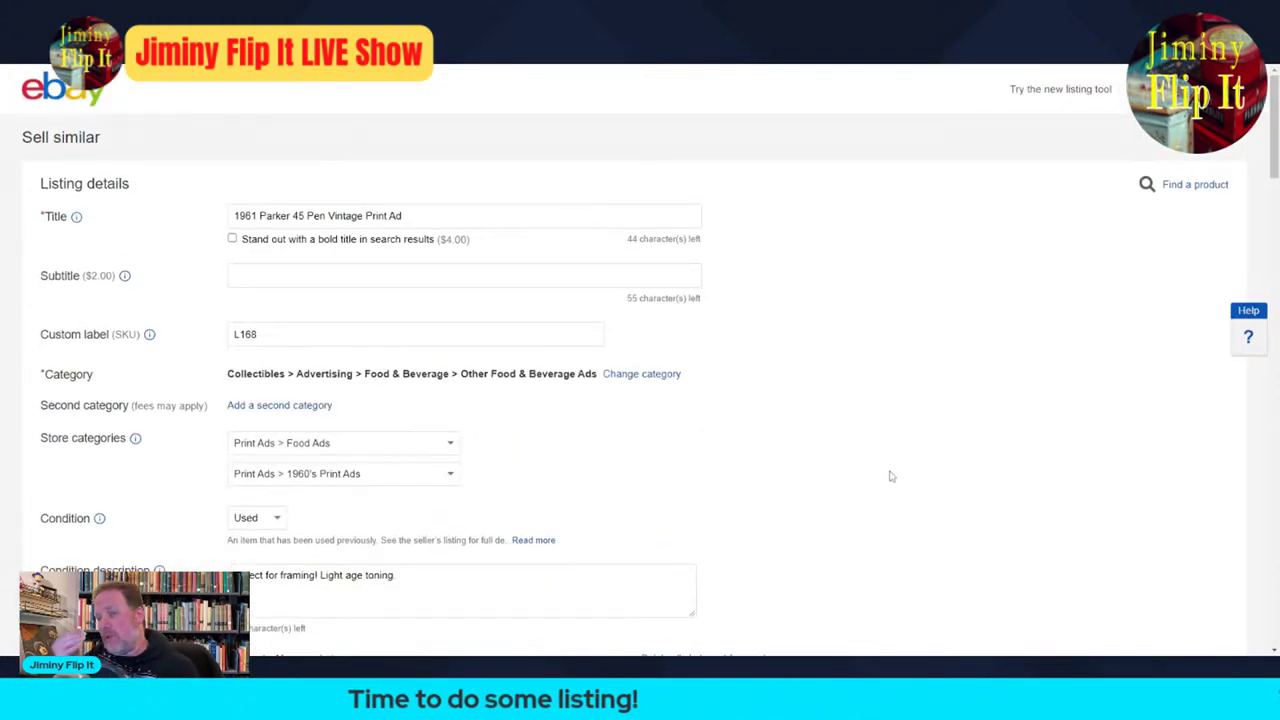
# Show the suggested alternative categories and check the enlarged Parker 45 ad photo
pyautogui.click(652, 375)
pyautogui.scroll(-5, 983, 551)
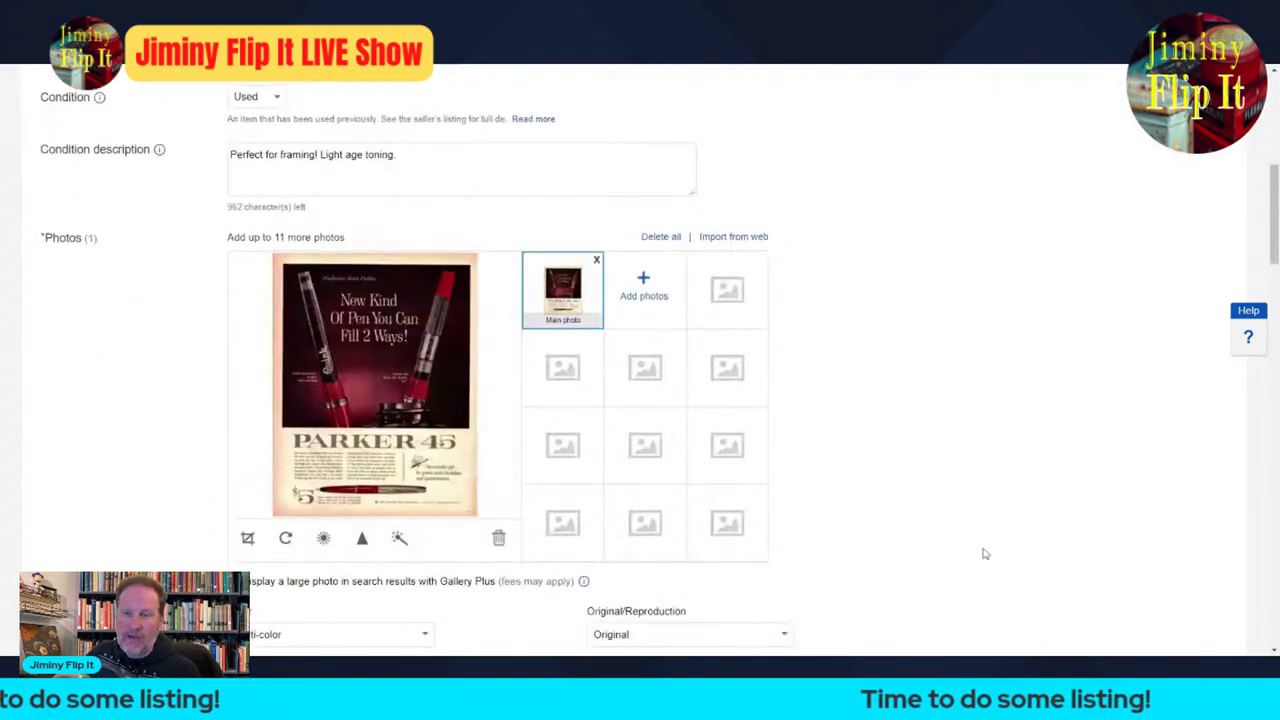
pyautogui.click(400, 410)
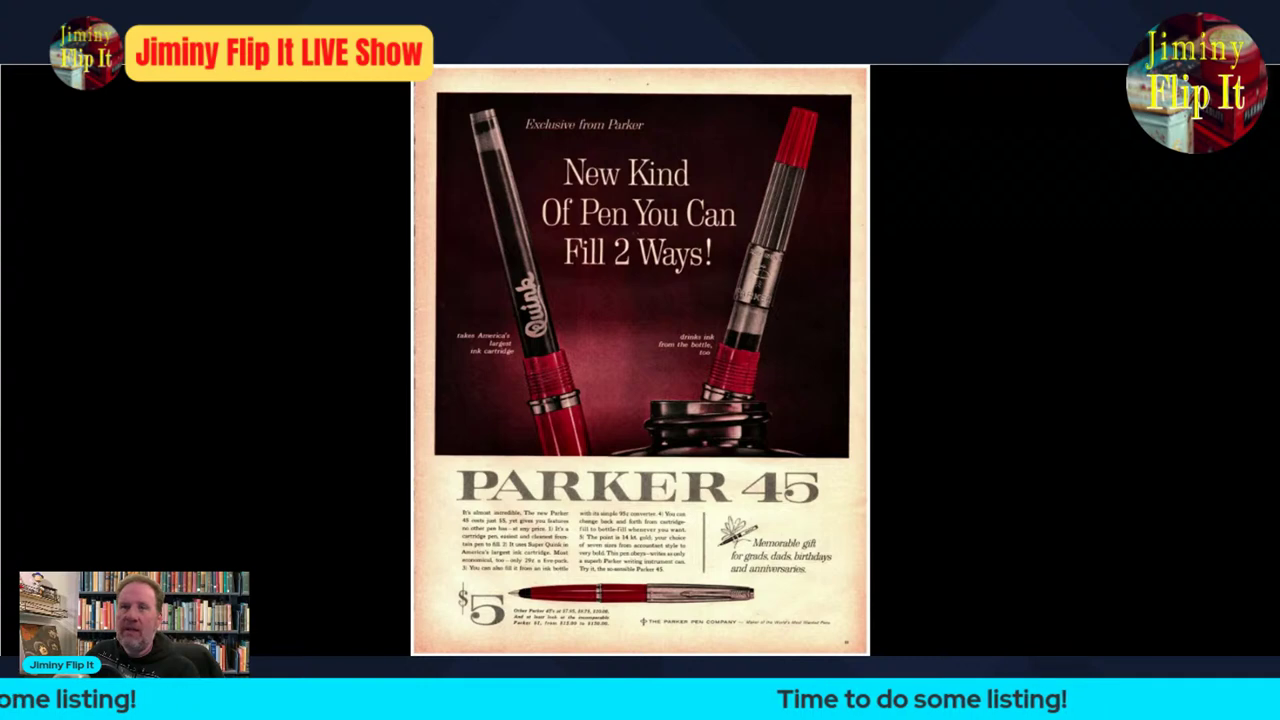
pyautogui.click(1117, 170)
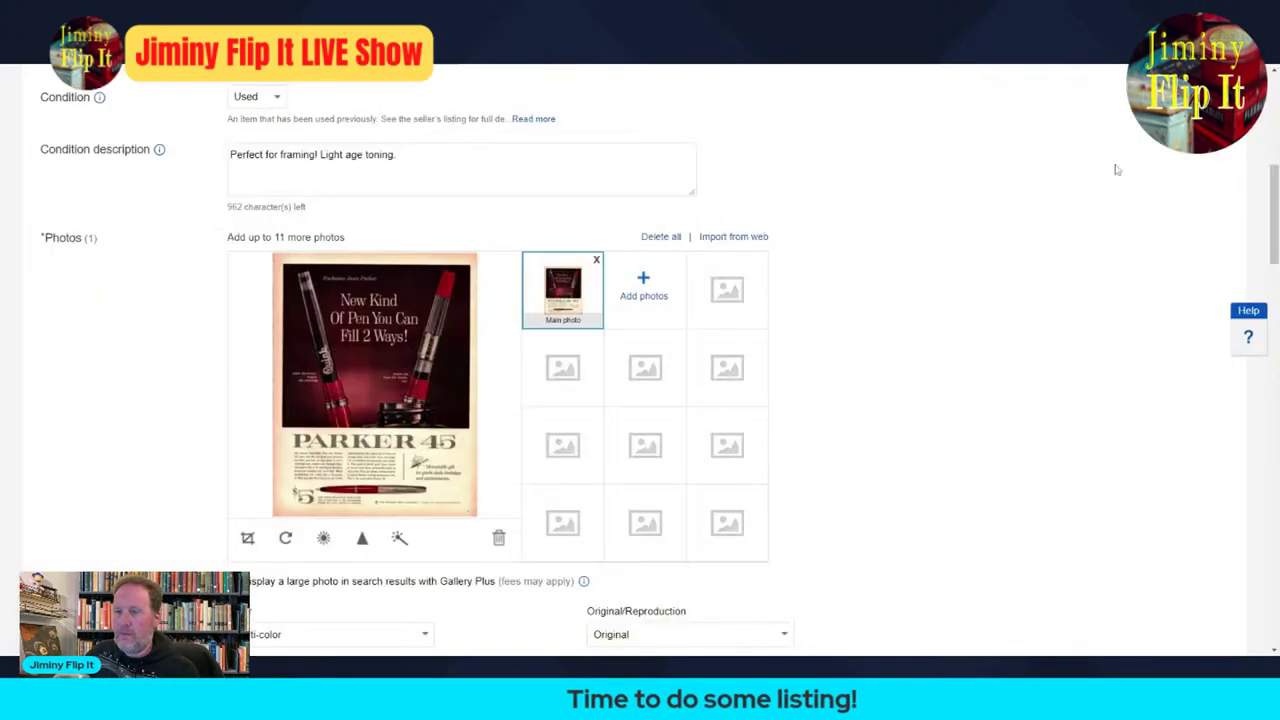
pyautogui.scroll(-5, 863, 472)
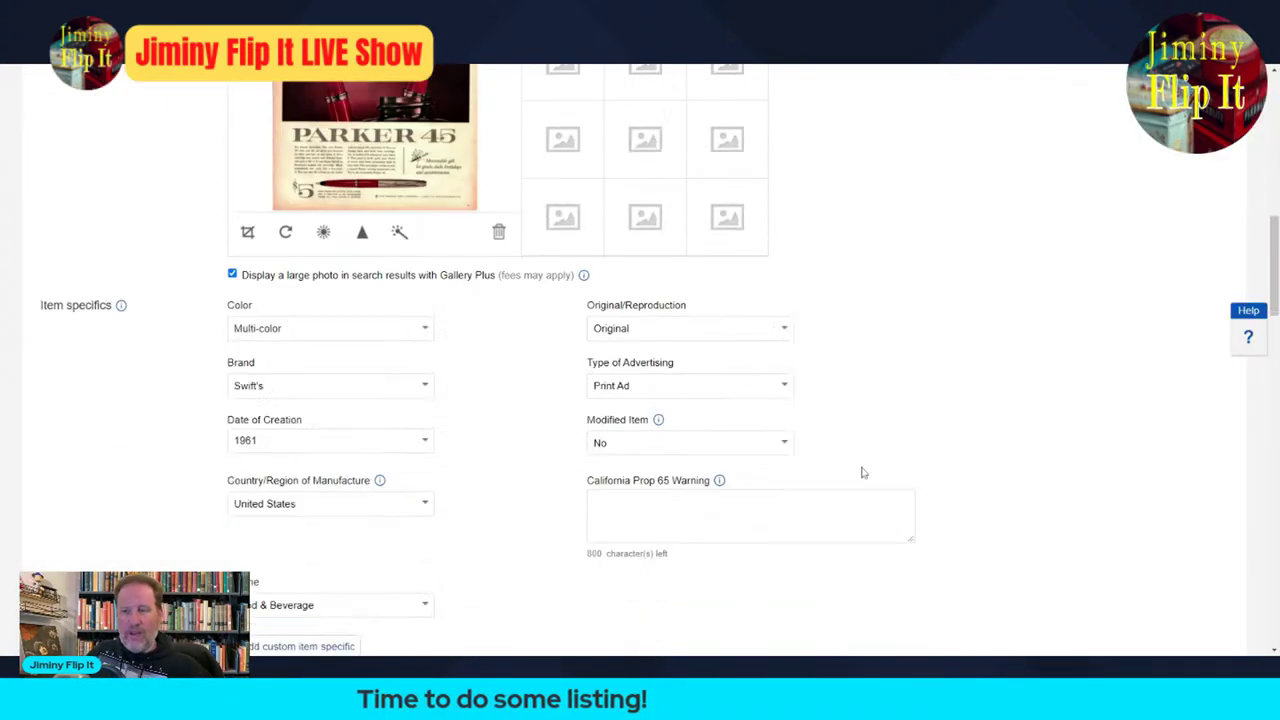
pyautogui.scroll(5, 860, 471)
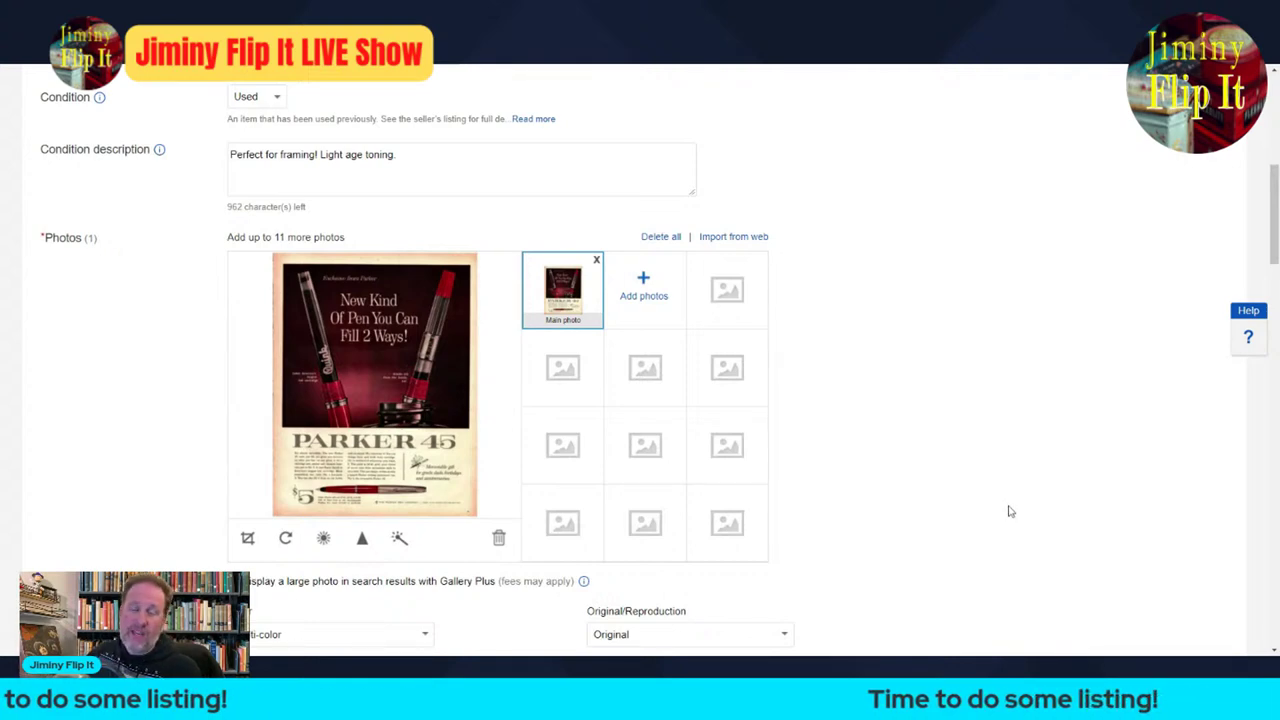
pyautogui.scroll(5, 1006, 511)
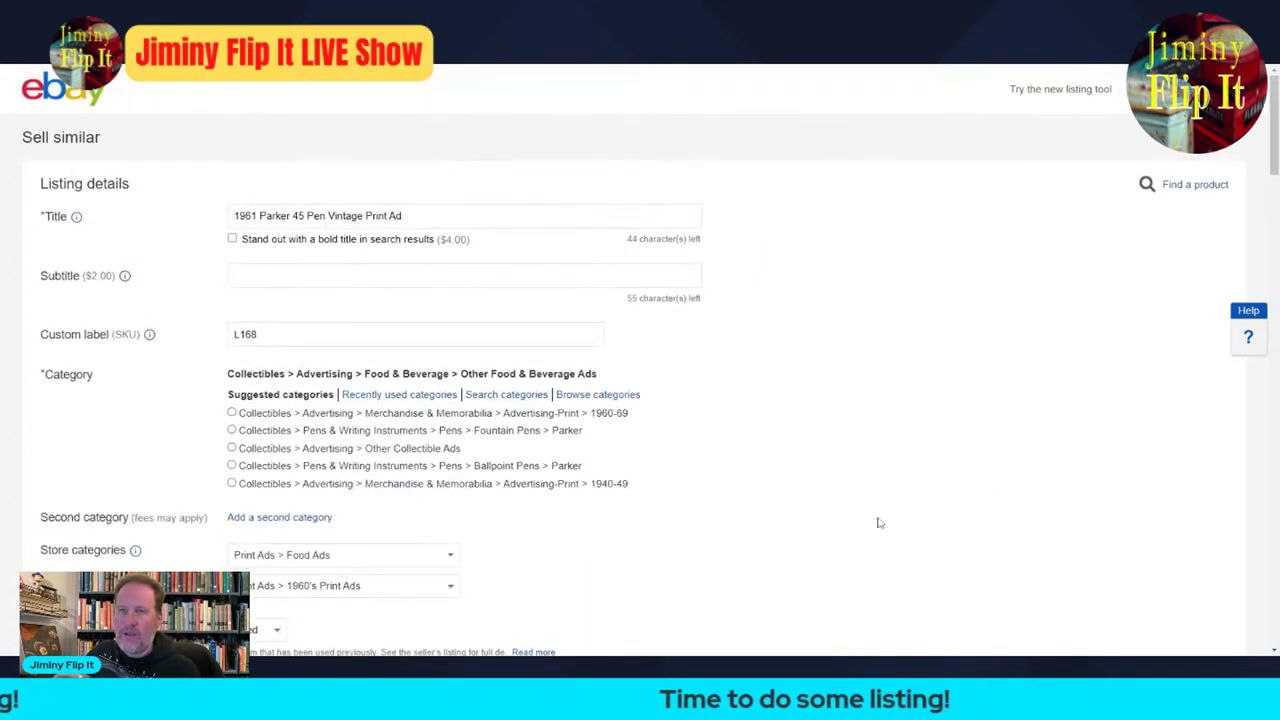
# Select the suggested Fountain Pens > Parker category under Collectibles > Pens & Writing Instruments > Pens
pyautogui.scroll(-2, 449, 323)
pyautogui.scroll(2, 449, 334)
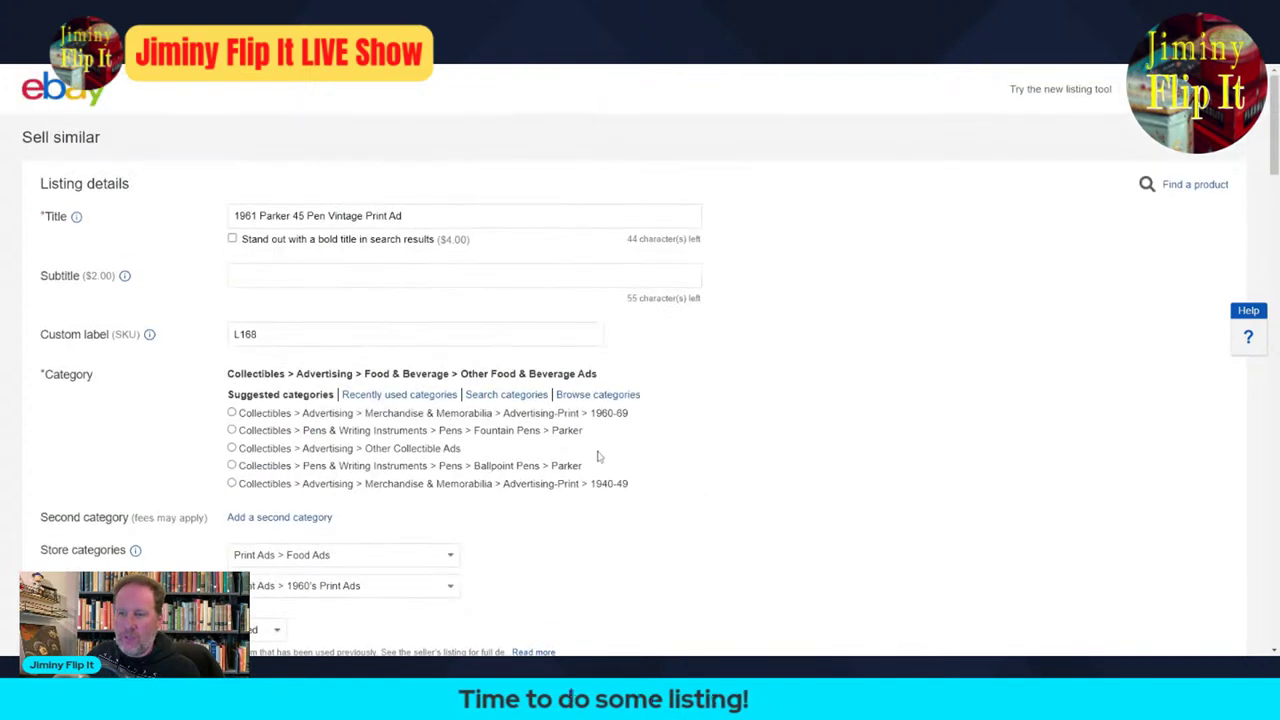
pyautogui.click(436, 430)
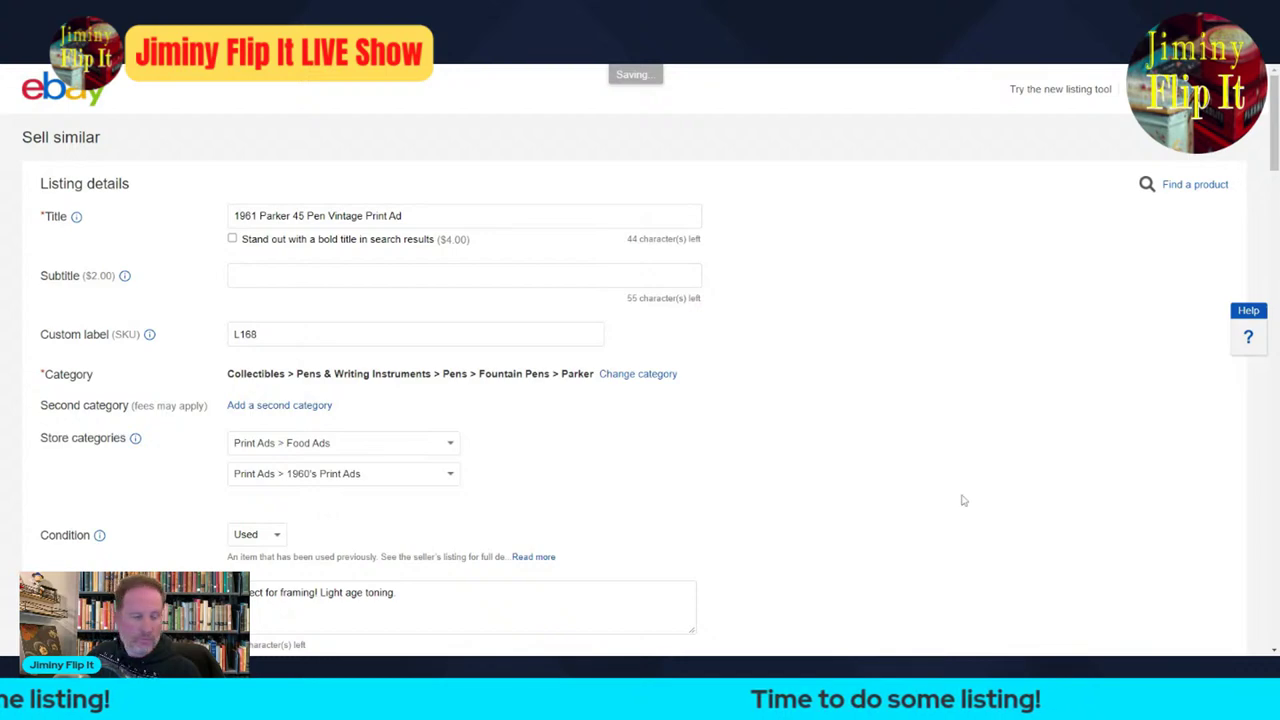
# Accept the suggested Parker brand, Fountain Pen type and Parker 45 refinement, and choose Black ink colour
pyautogui.scroll(-5, 921, 495)
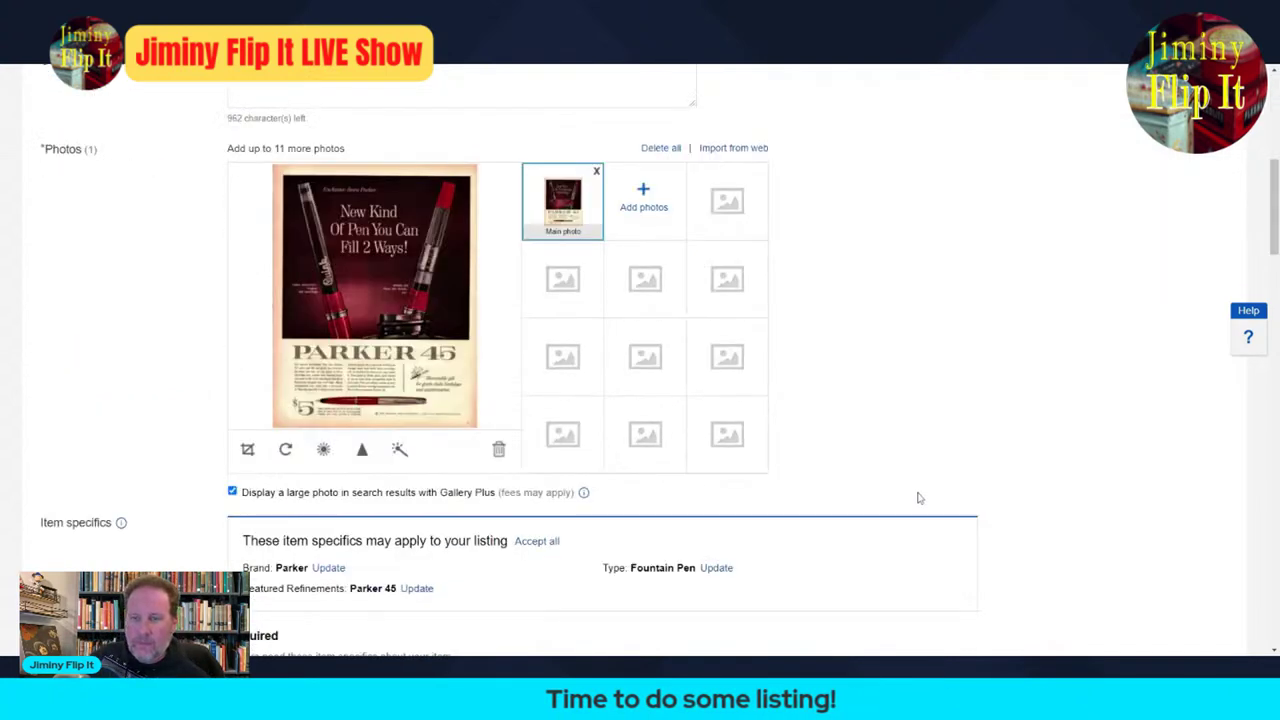
pyautogui.click(328, 562)
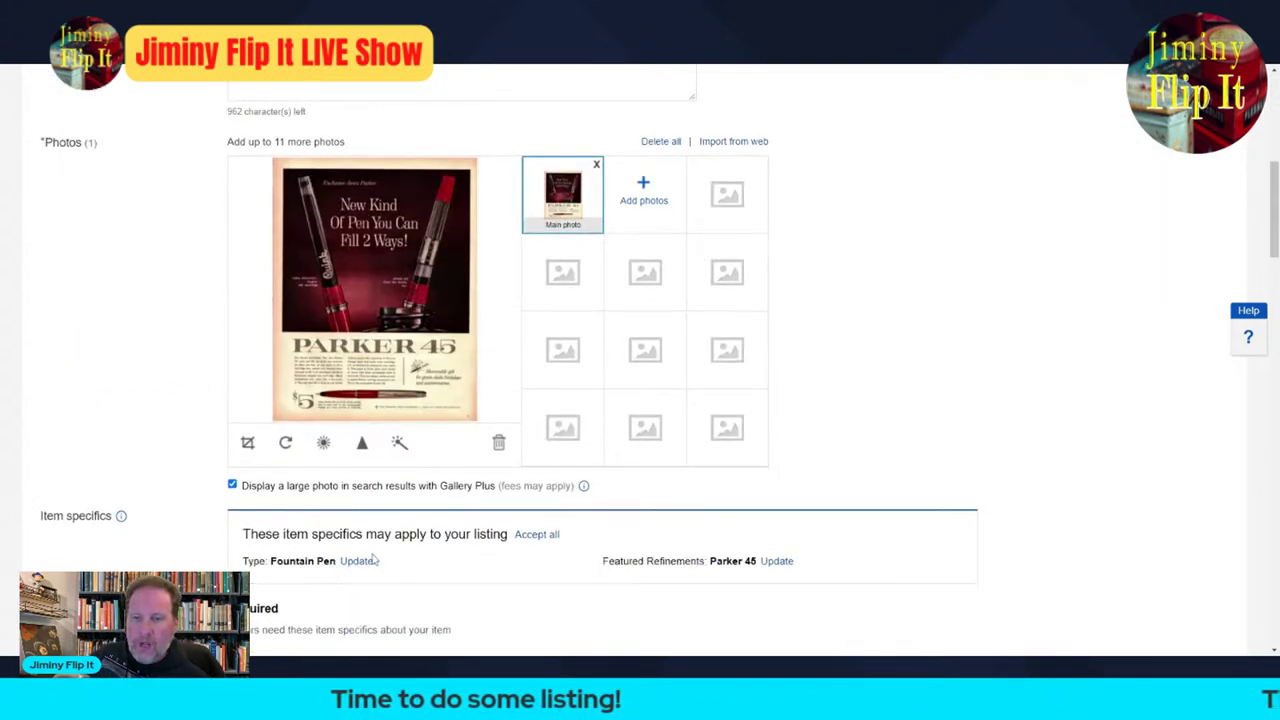
pyautogui.click(370, 565)
pyautogui.click(409, 566)
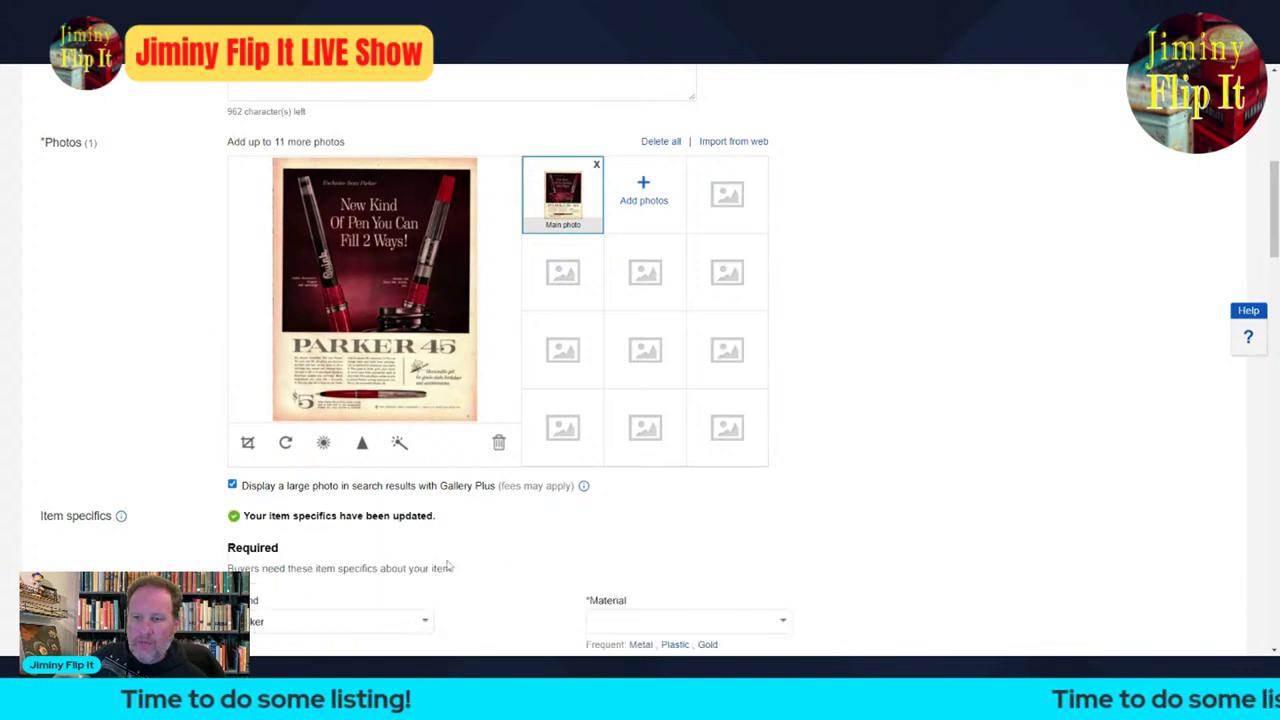
pyautogui.scroll(-1, 675, 543)
pyautogui.scroll(-2, 675, 543)
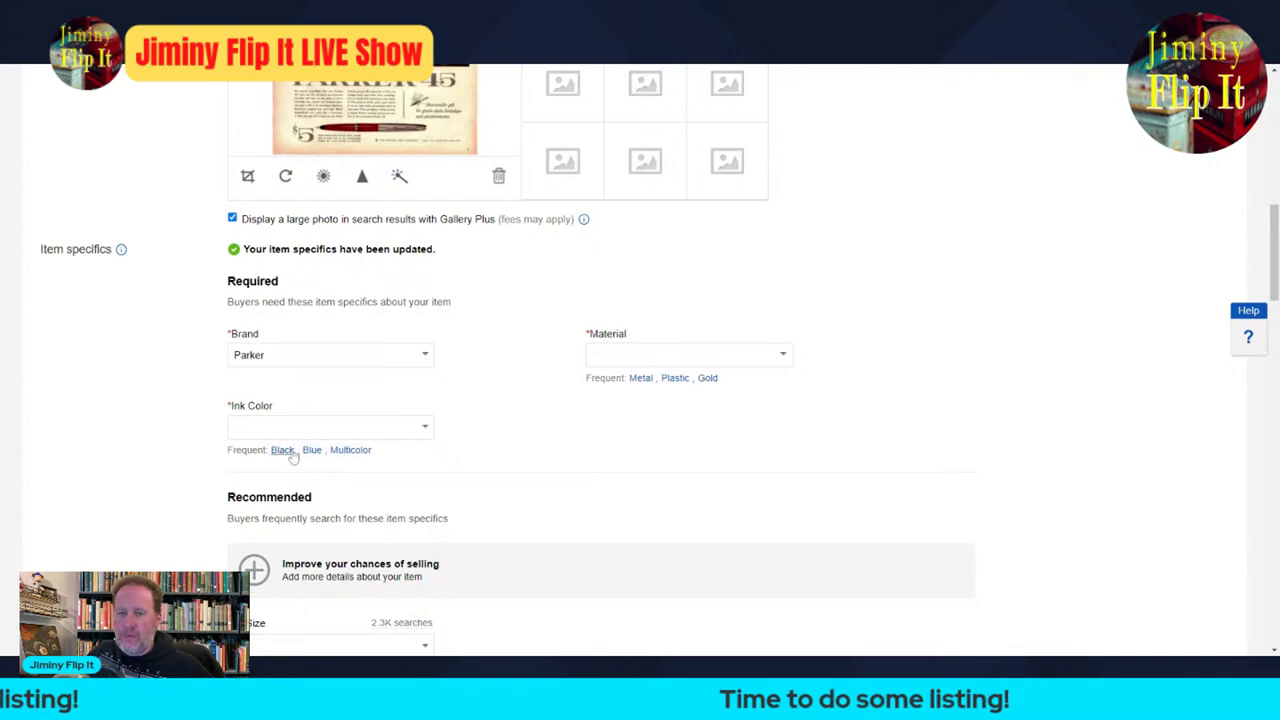
pyautogui.click(286, 450)
pyautogui.scroll(6, 695, 357)
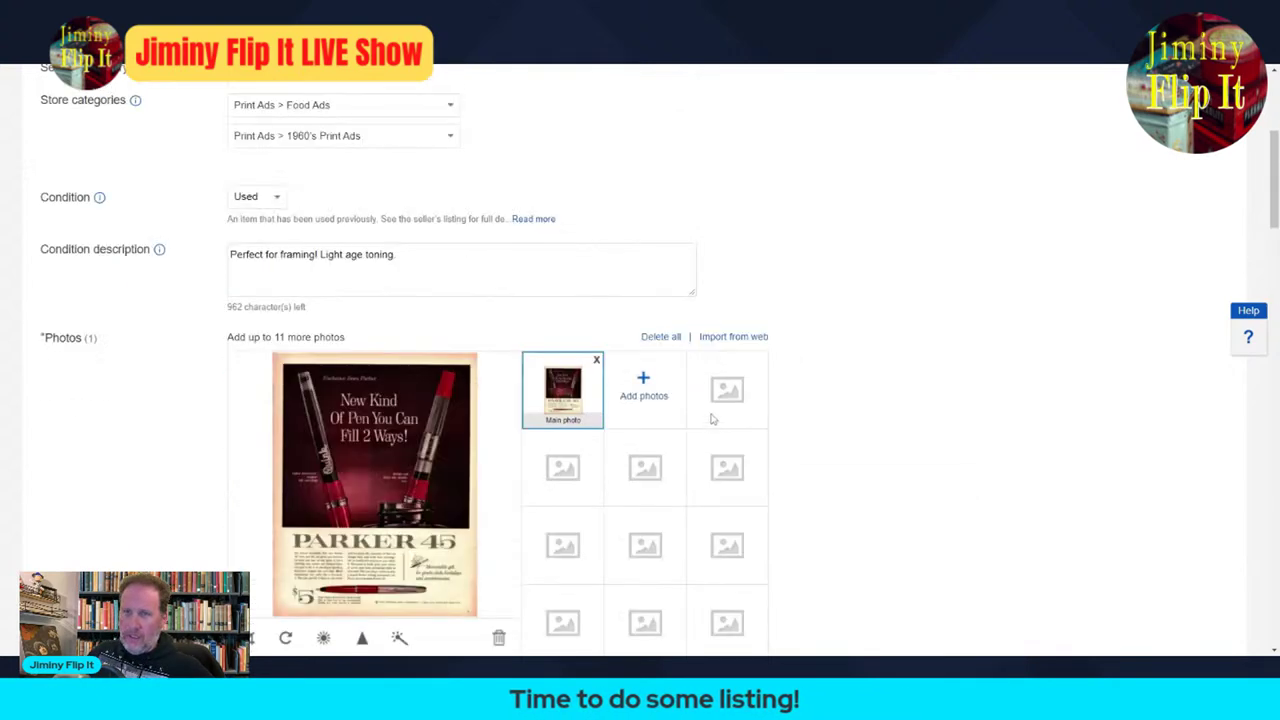
# Set the first Store categories dropdown to Print Ads > Household Items instead of Food Ads
pyautogui.click(441, 531)
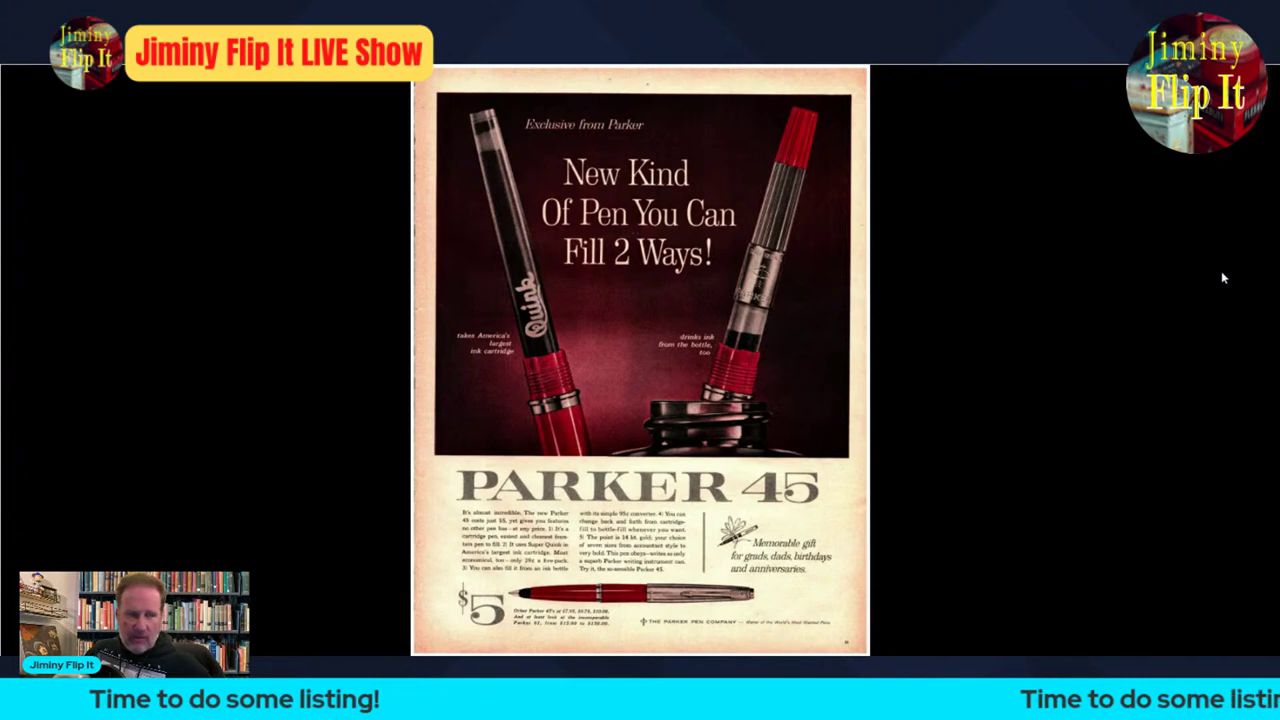
pyautogui.click(1240, 90)
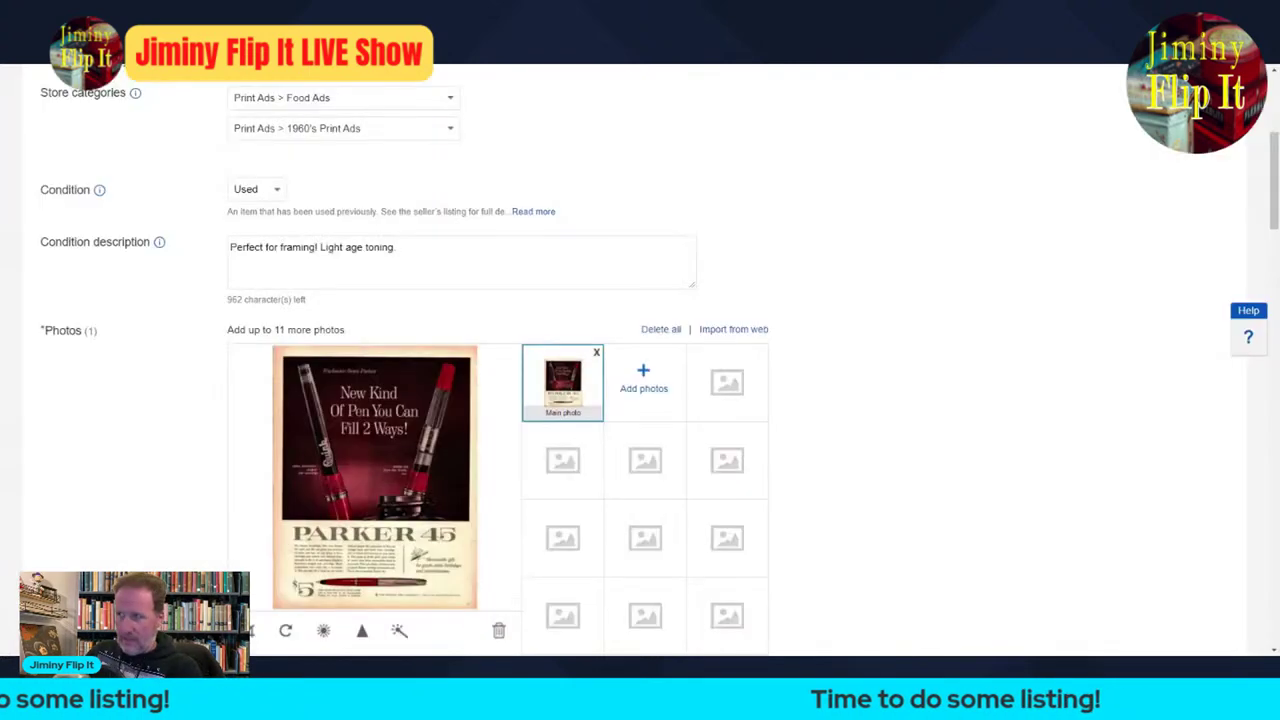
pyautogui.scroll(4, 586, 86)
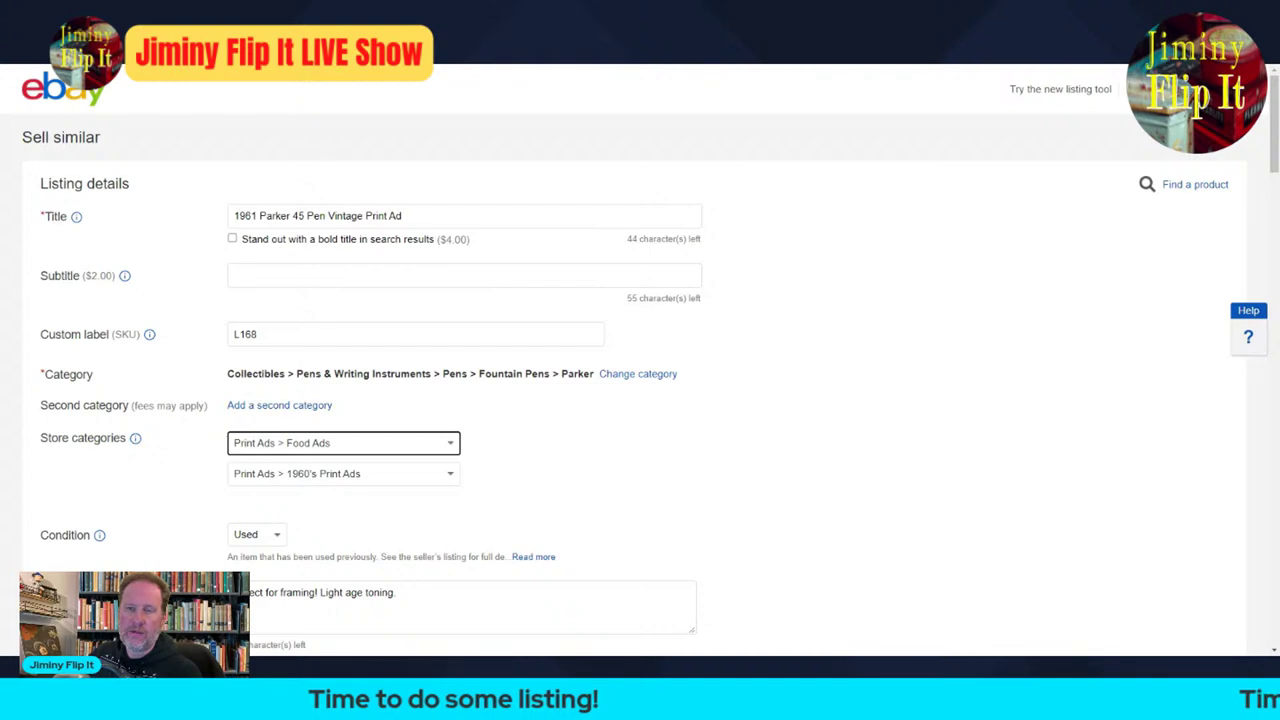
pyautogui.press('Down')
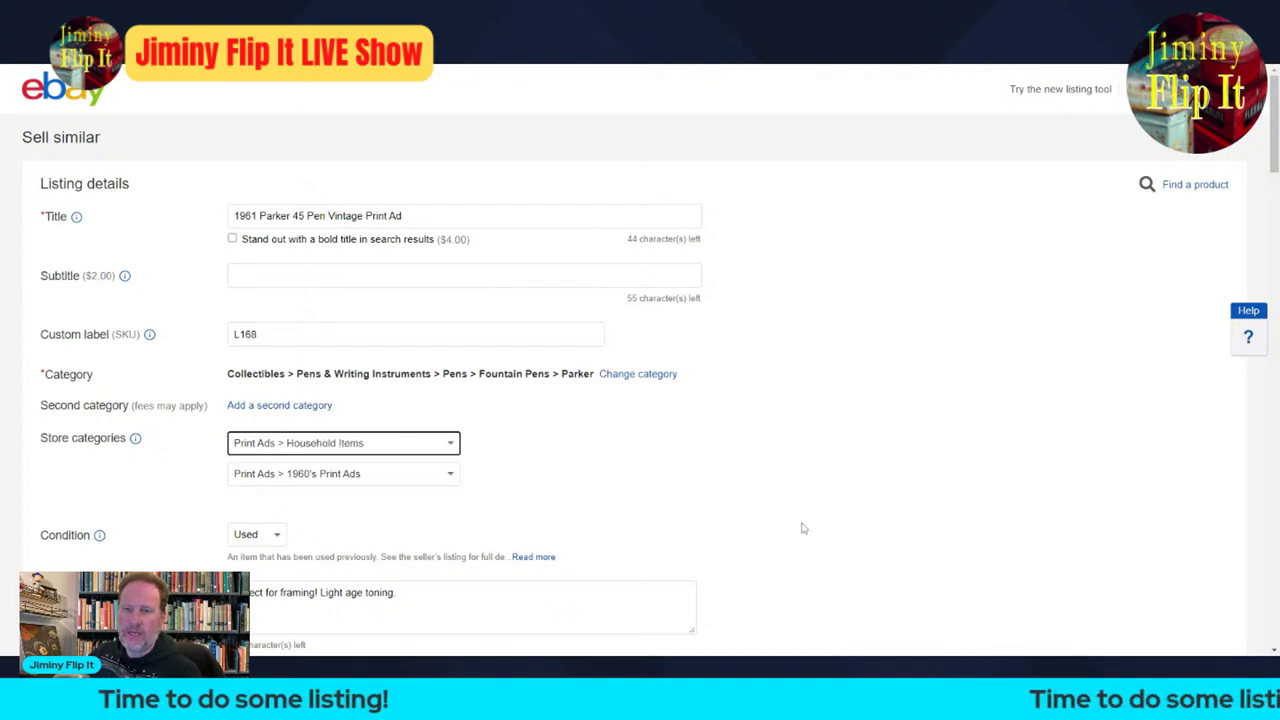
# Complete the word 'Fountain' in the Parker 45 title
pyautogui.scroll(-5, 802, 528)
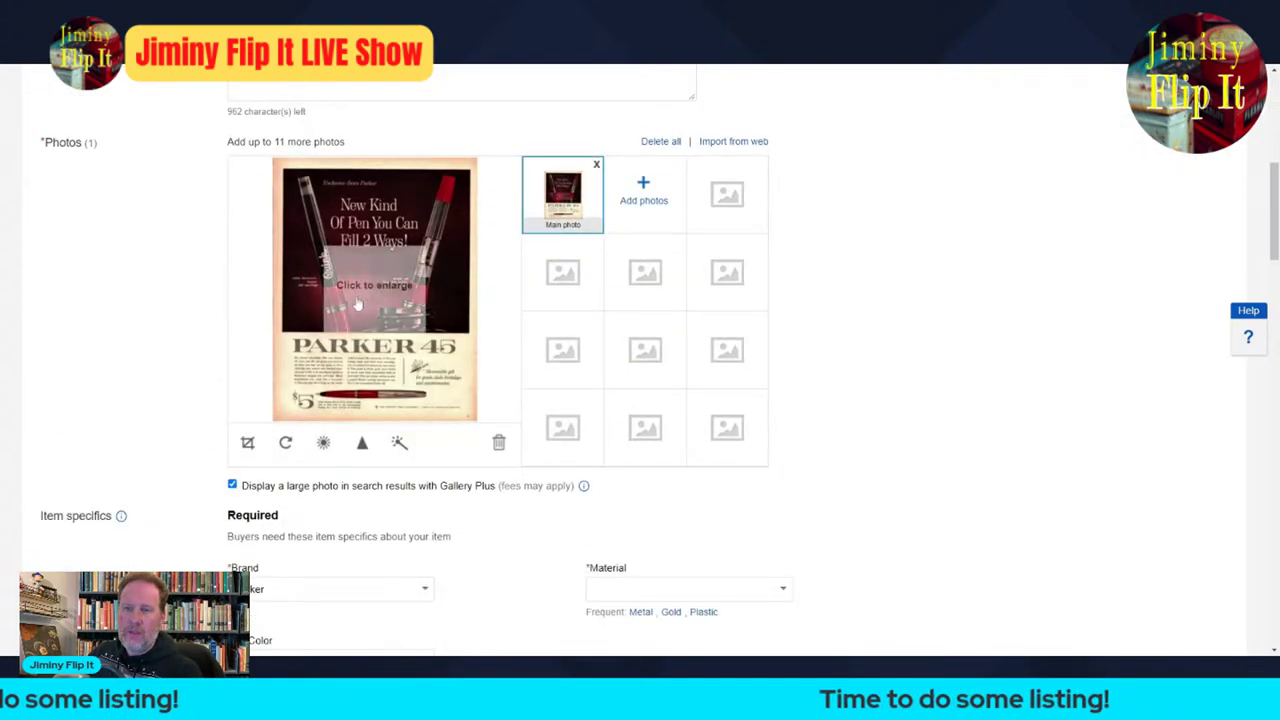
pyautogui.scroll(6, 356, 305)
pyautogui.click(305, 215)
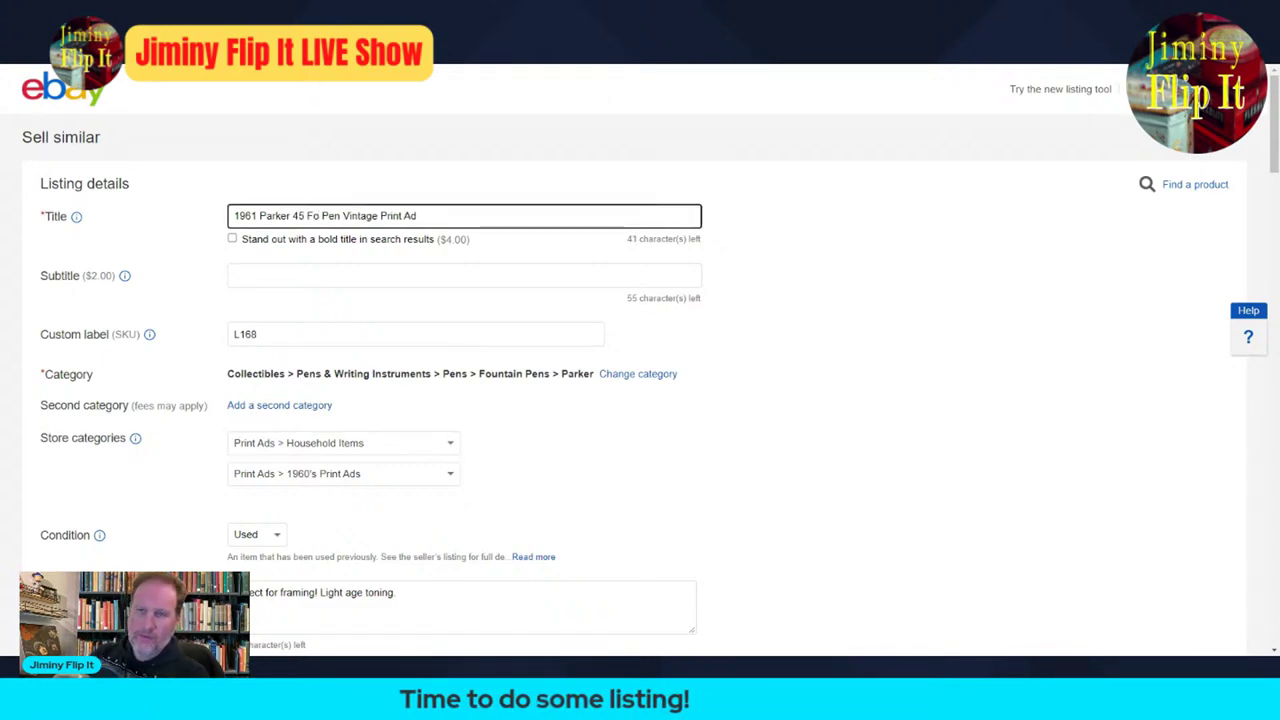
pyautogui.write('Fountain')
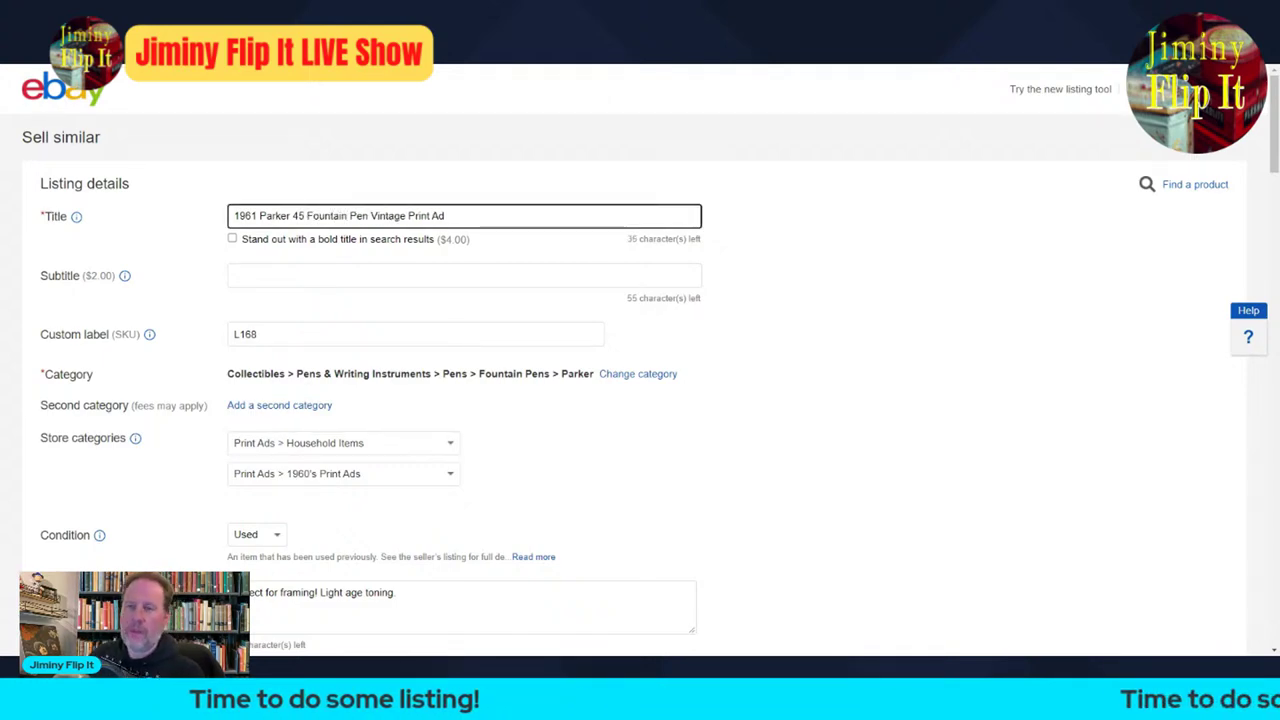
# Set Material to Metal and replace the Ink Color value Black with N/A
pyautogui.scroll(-8, 471, 529)
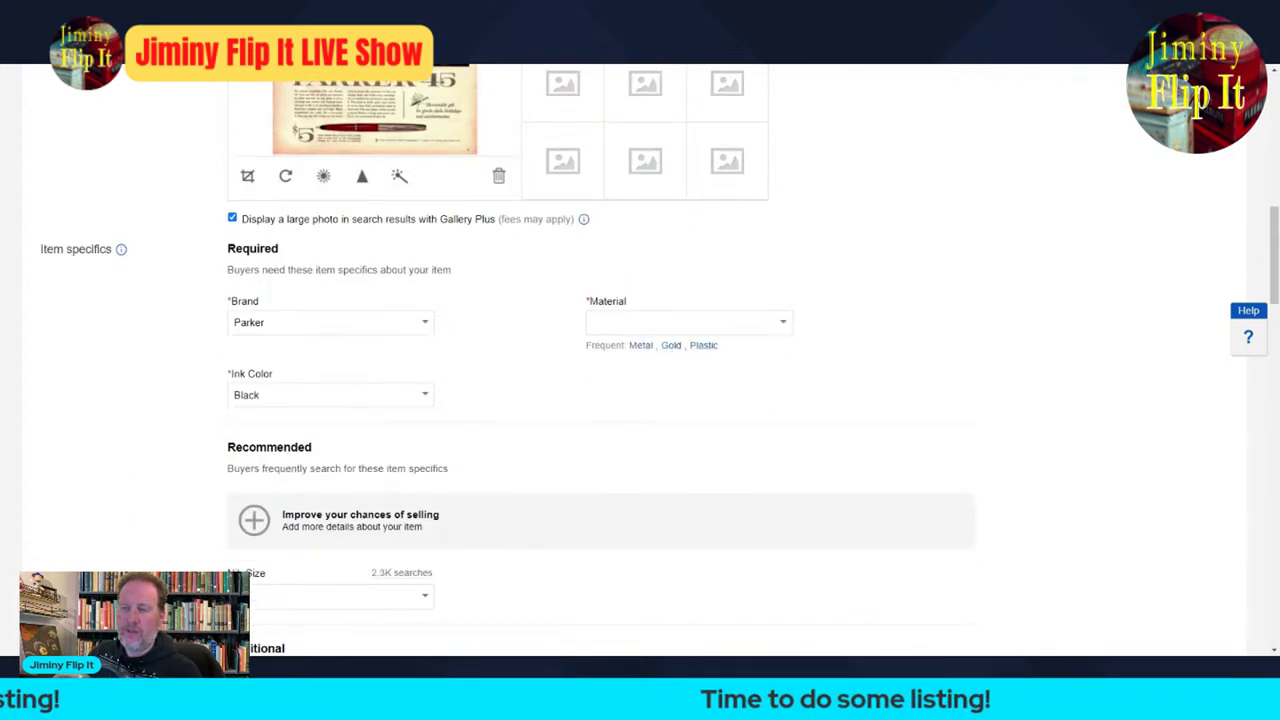
pyautogui.click(642, 346)
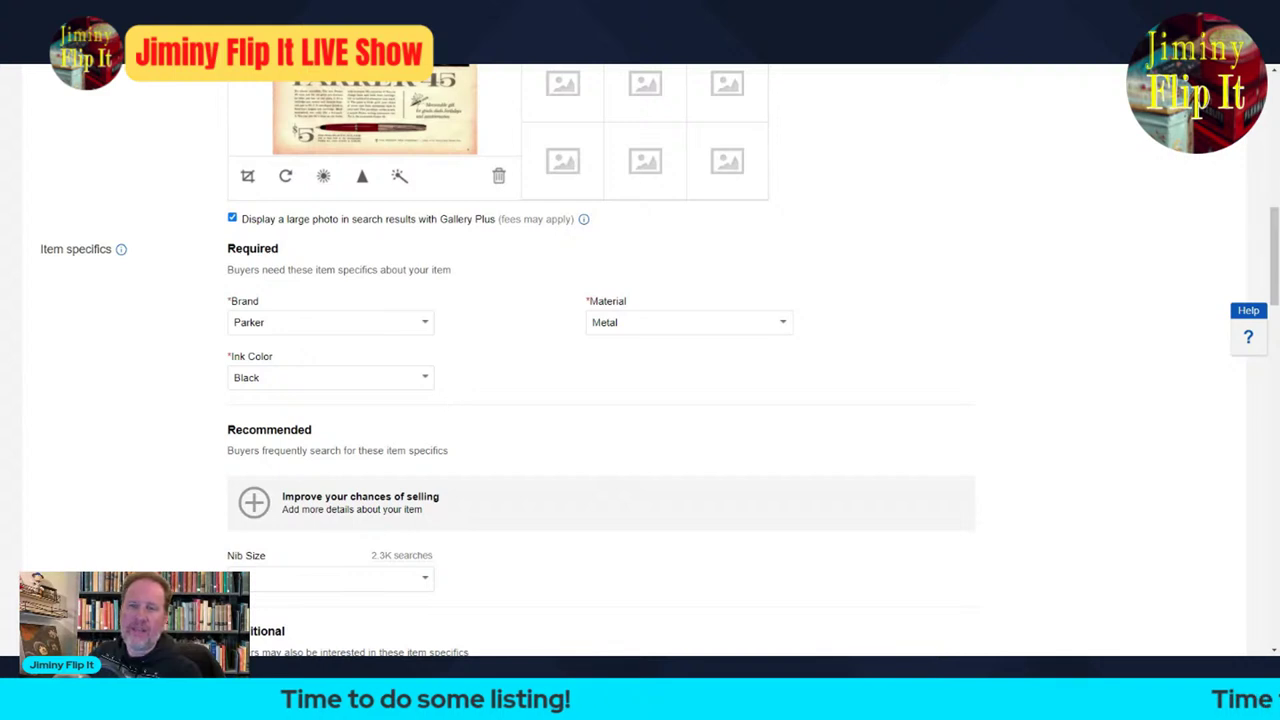
pyautogui.click(250, 377)
pyautogui.write('N/')
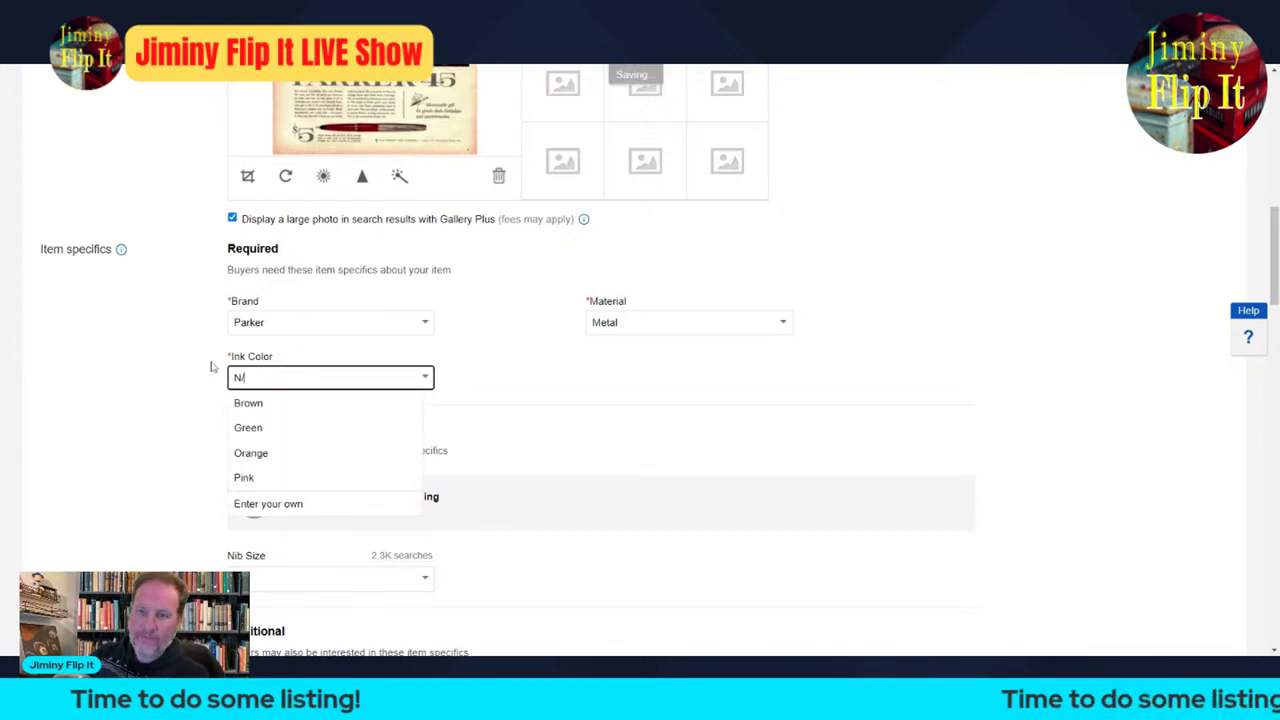
pyautogui.write('A')
pyautogui.press('Tab')
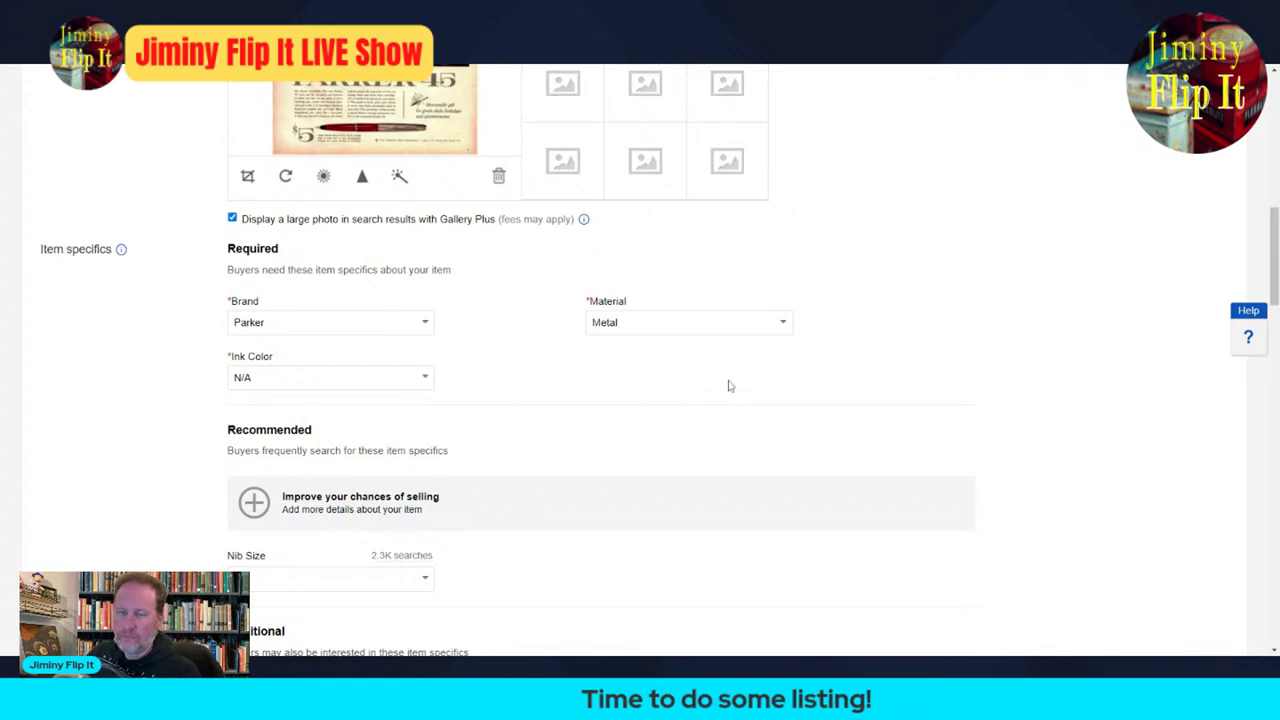
pyautogui.scroll(-3, 770, 432)
pyautogui.scroll(-3, 767, 545)
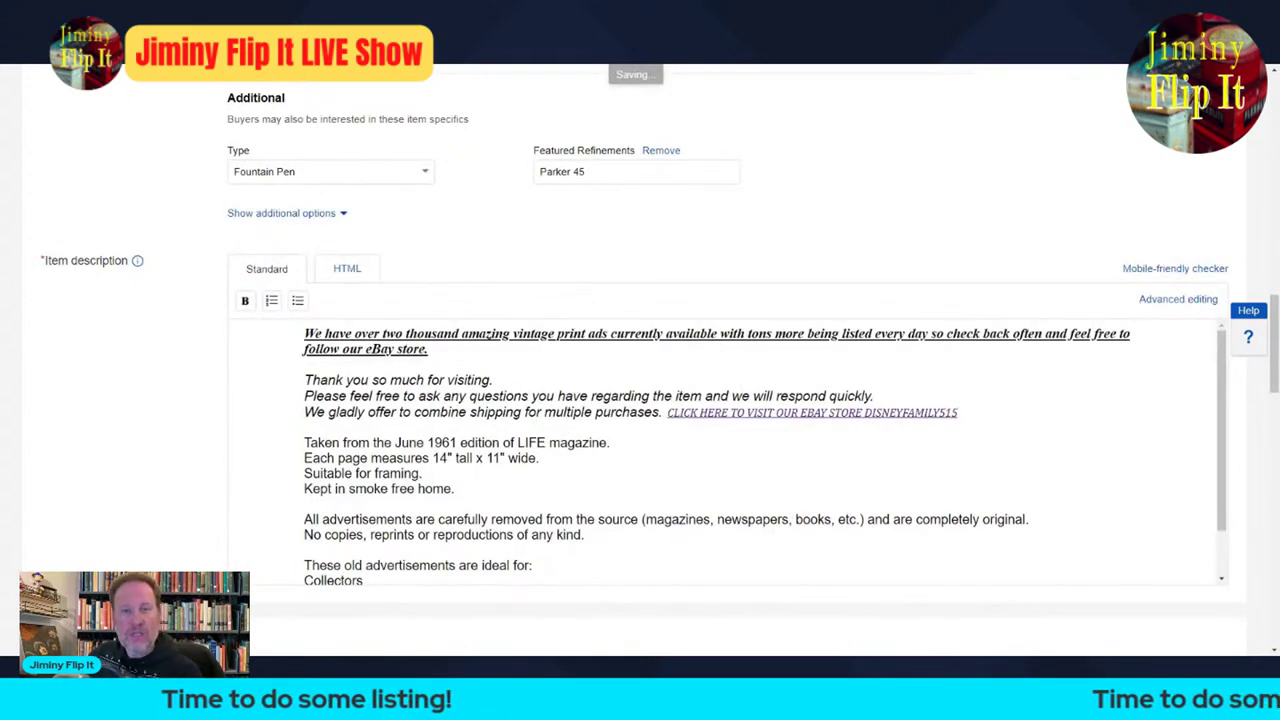
pyautogui.scroll(3, 802, 531)
pyautogui.scroll(-5, 802, 531)
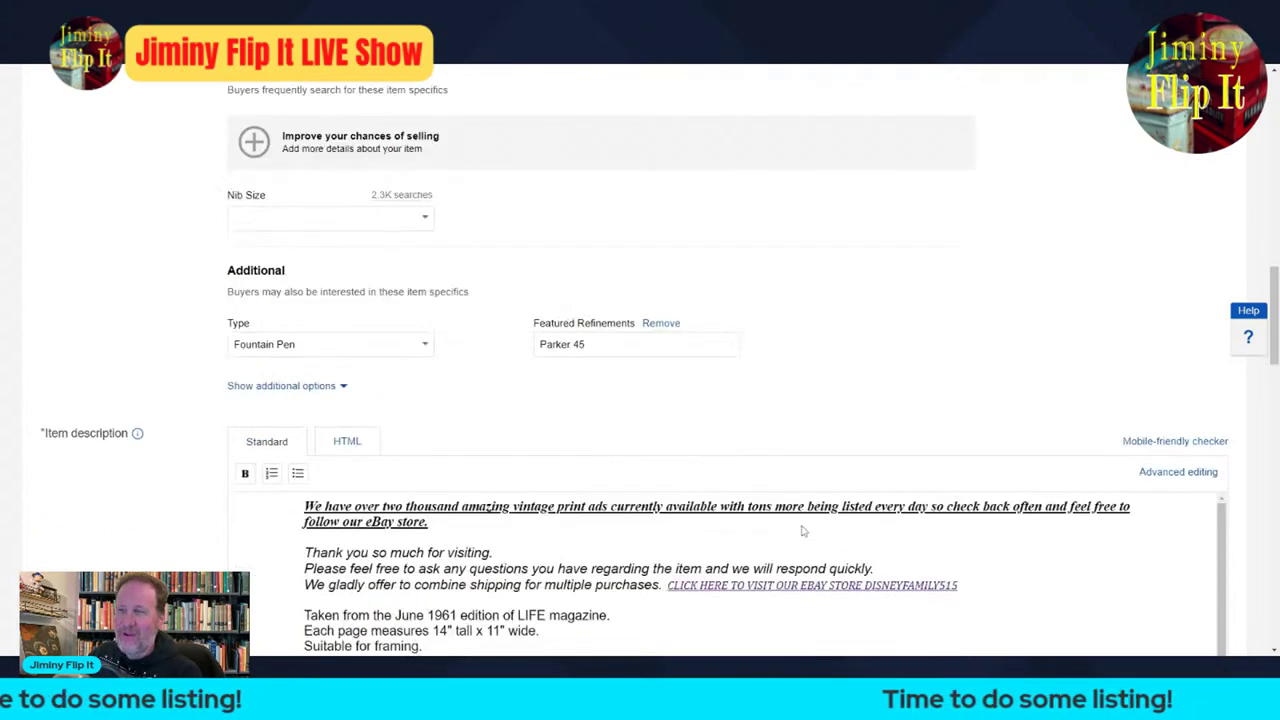
pyautogui.scroll(-5, 800, 528)
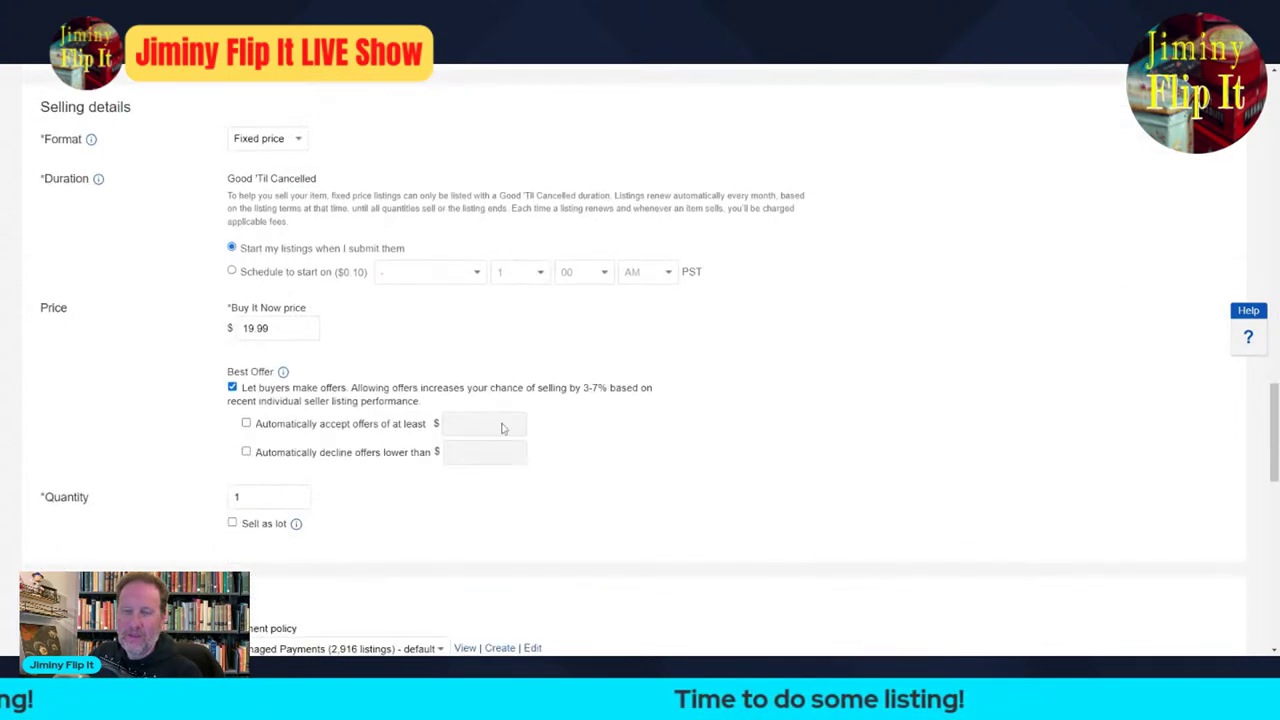
pyautogui.scroll(6, 688, 493)
pyautogui.scroll(9, 688, 493)
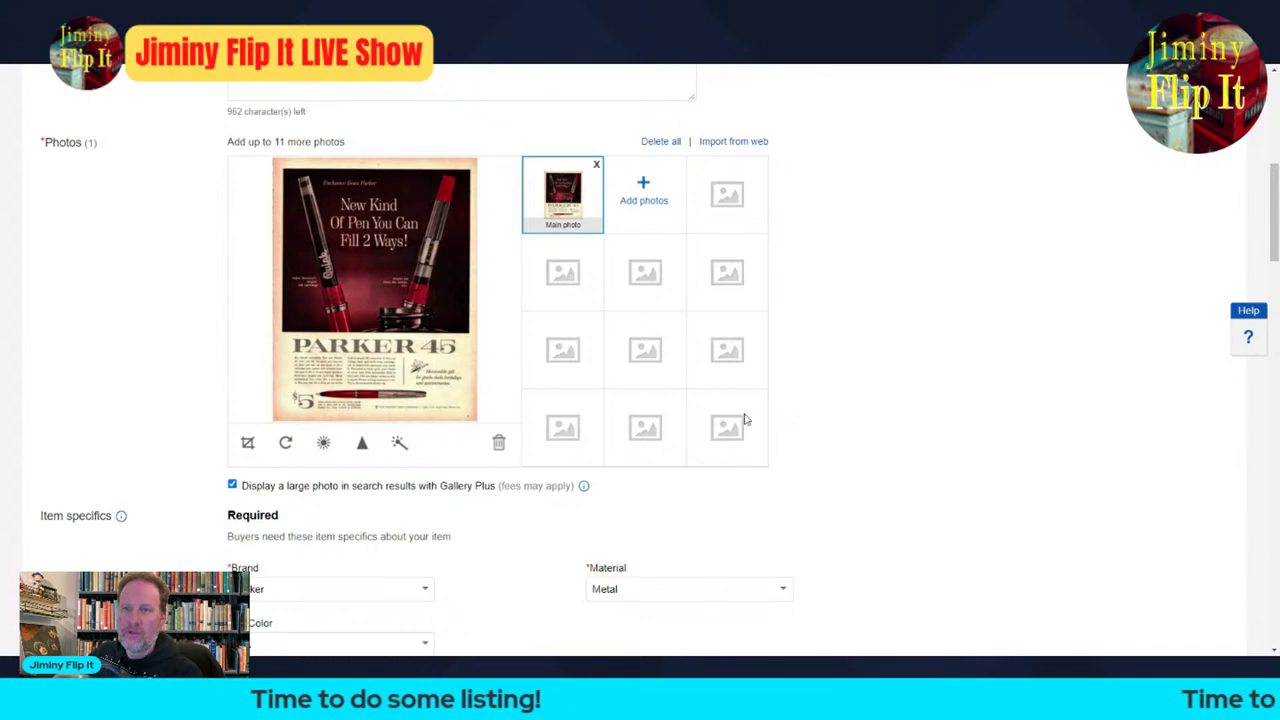
# Append 'Fill Two Ways Cartridge Ink Bottle' to the title, using every available character
pyautogui.click(375, 290)
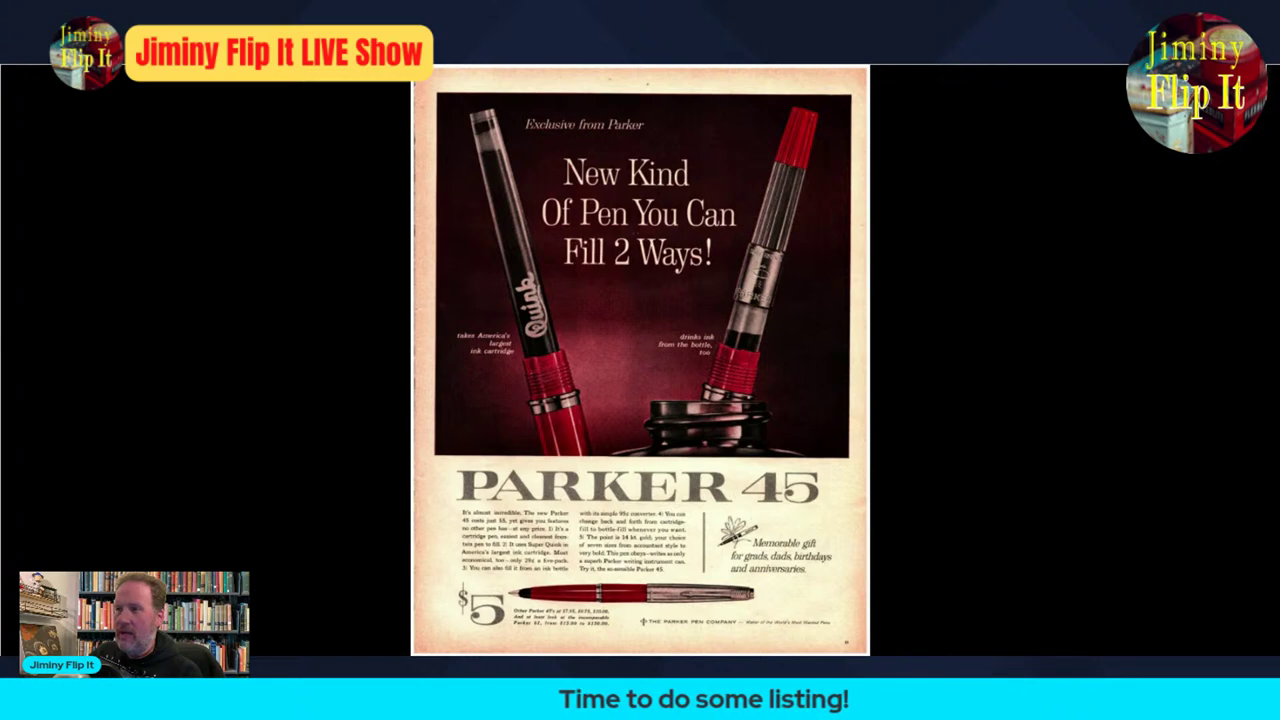
pyautogui.press('Escape')
pyautogui.scroll(10, 851, 237)
pyautogui.click(447, 215)
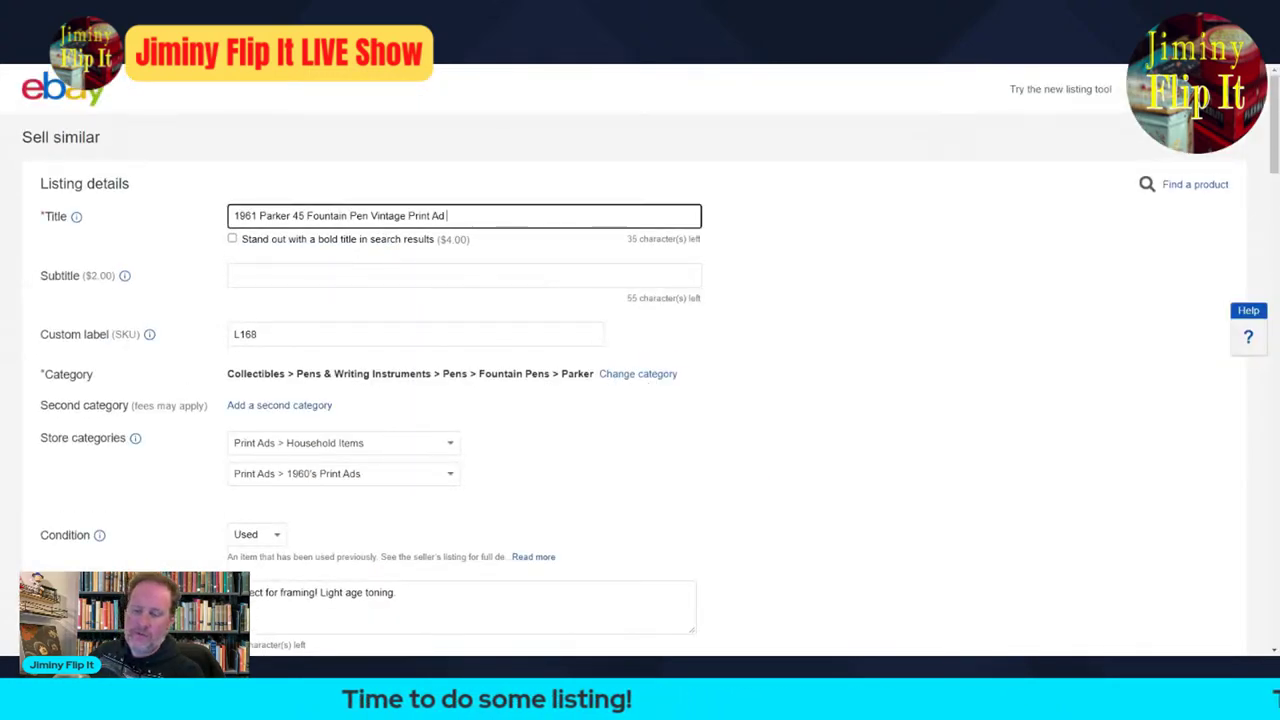
pyautogui.write('Fill Two W')
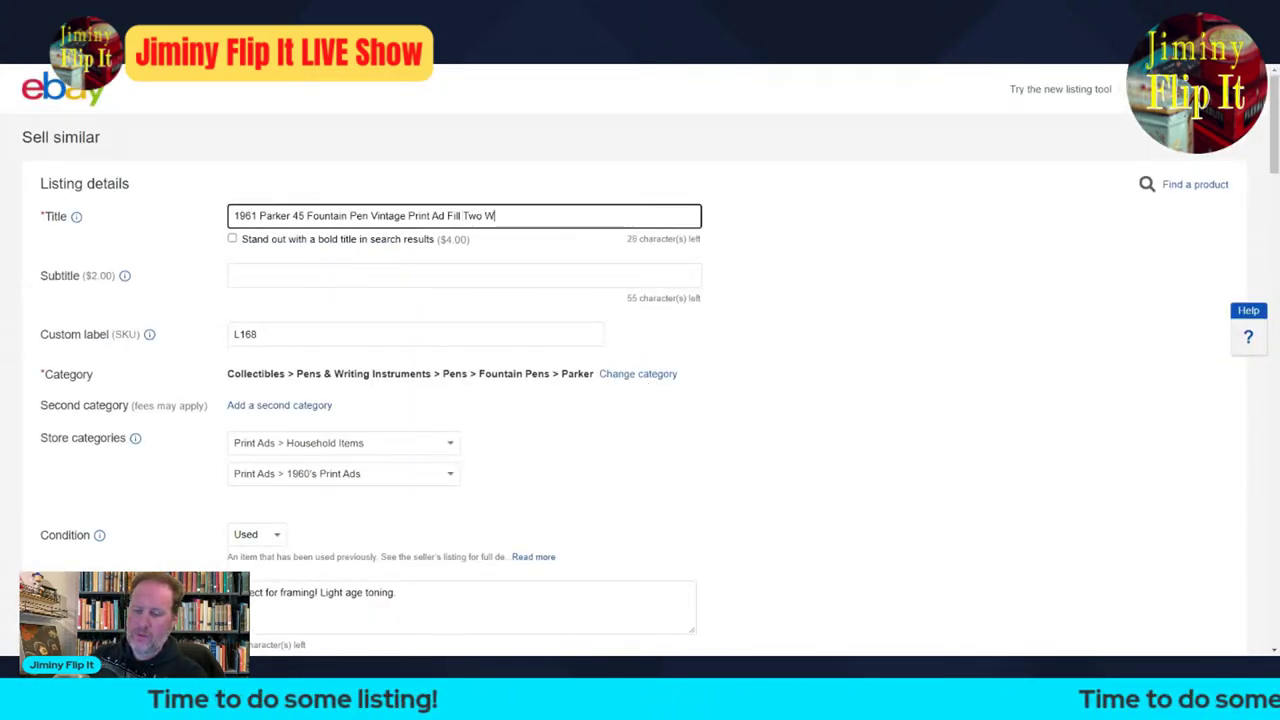
pyautogui.write('ays Cartridge Bottle')
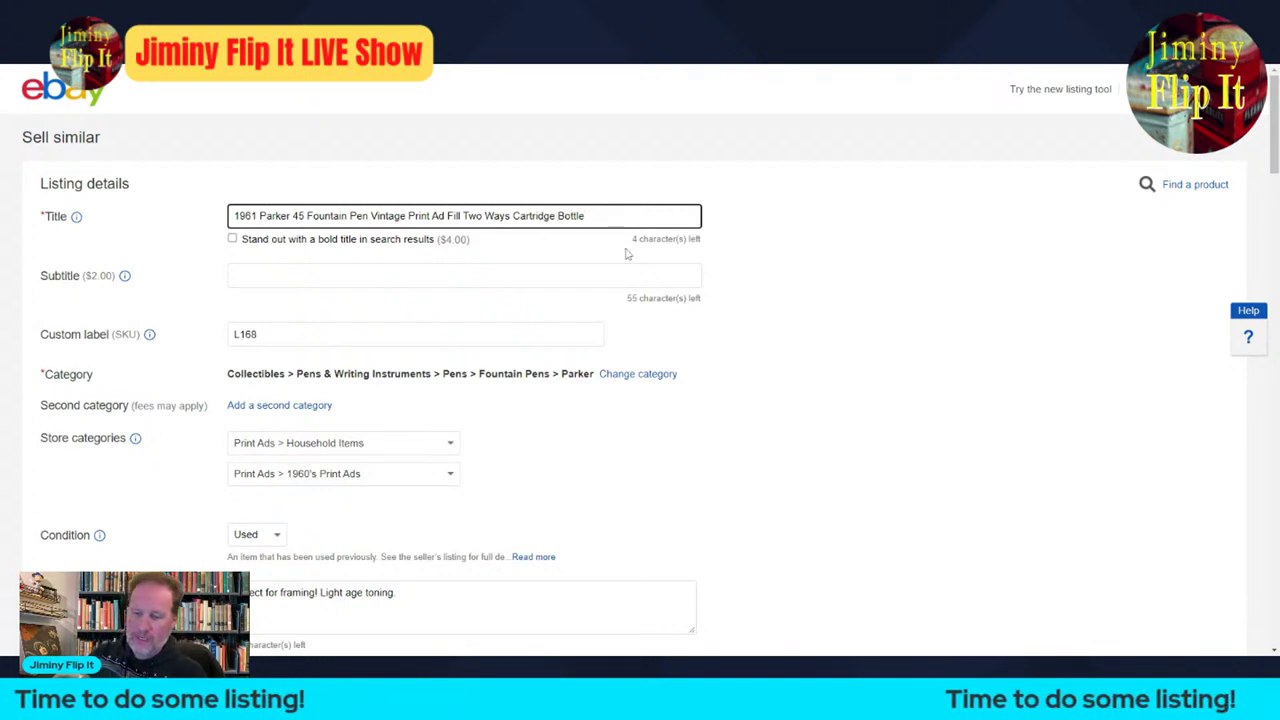
pyautogui.write('ink')
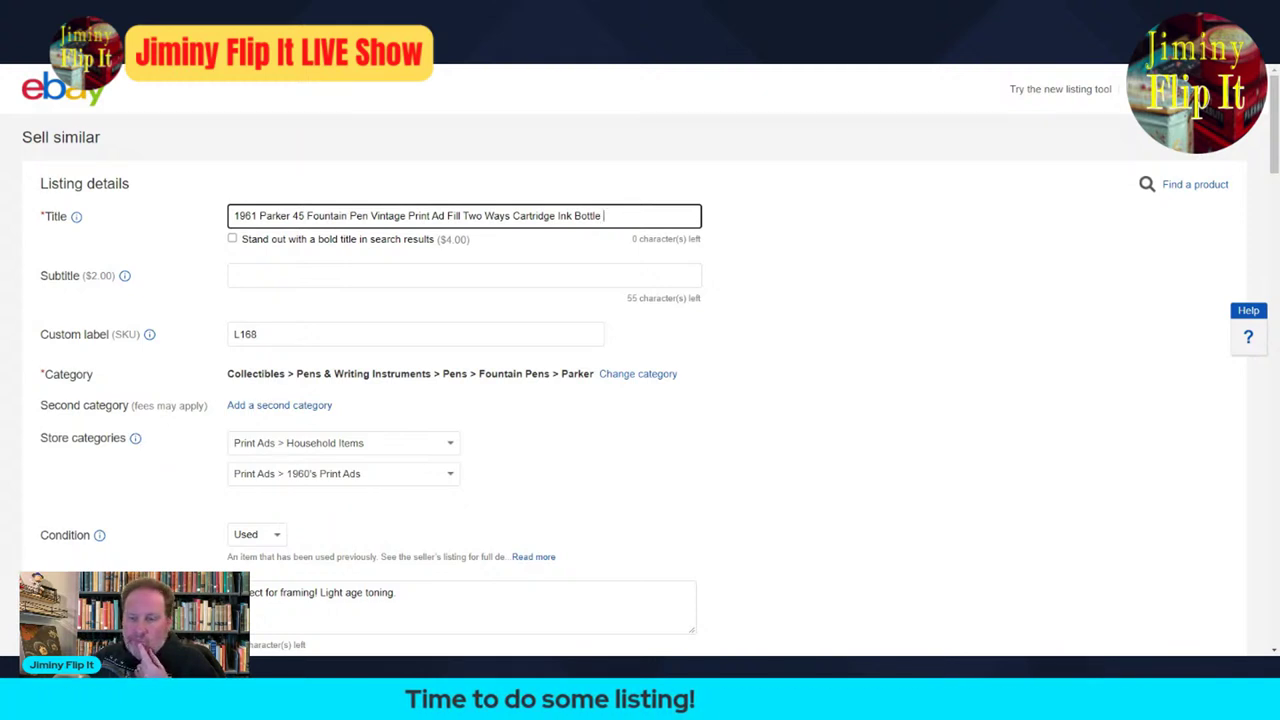
pyautogui.scroll(-3, 840, 417)
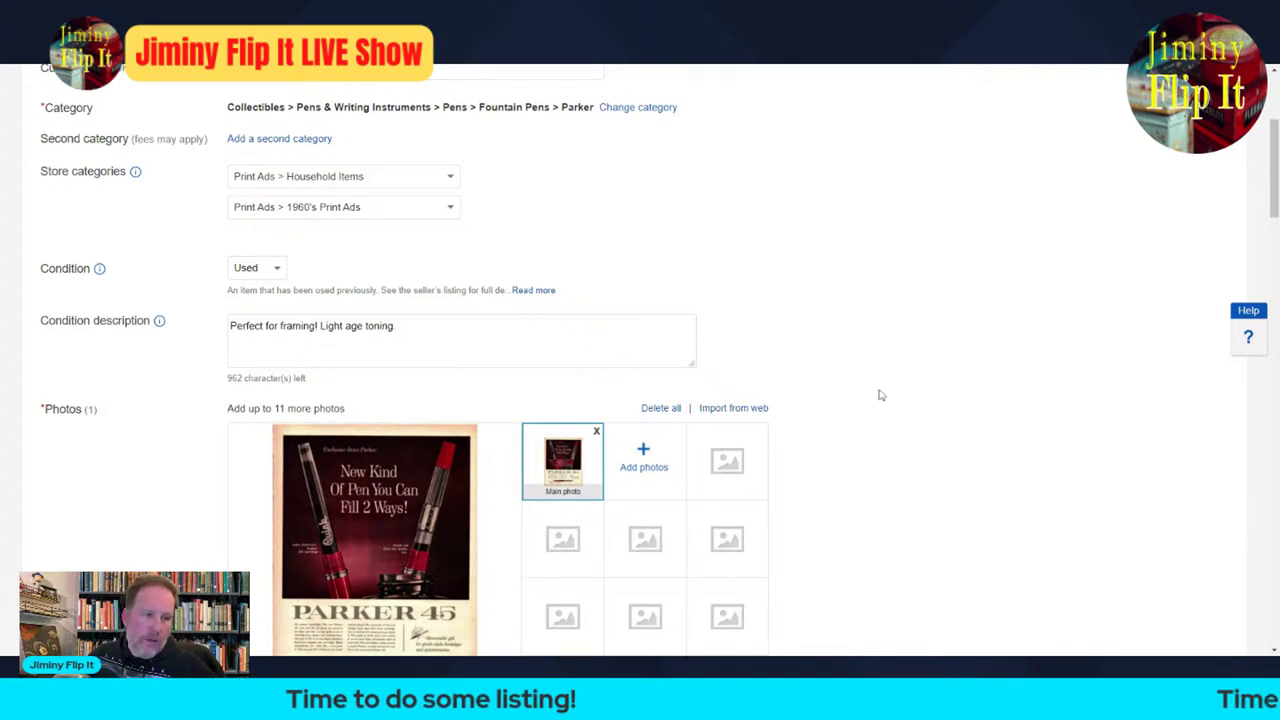
# Submit the Parker 45 Fountain Pen listing with List it at the bottom of the form
pyautogui.scroll(3, 914, 420)
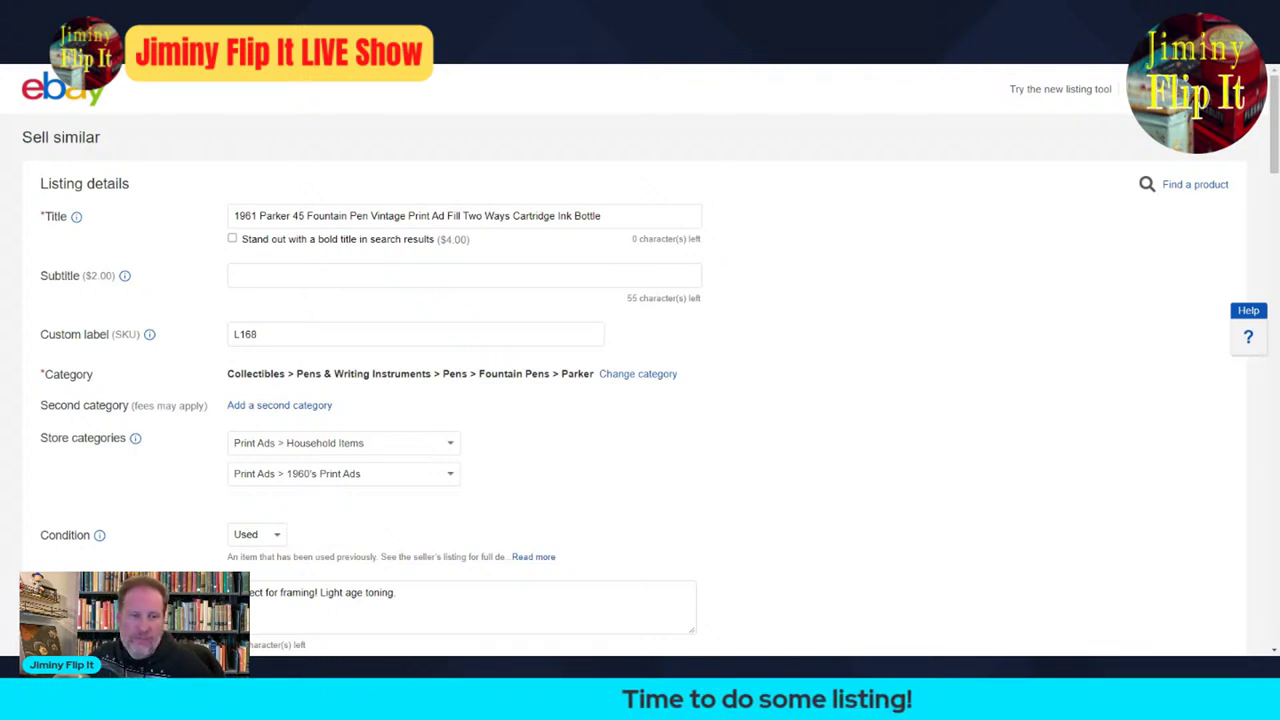
pyautogui.scroll(-3, 893, 441)
pyautogui.scroll(-6, 889, 447)
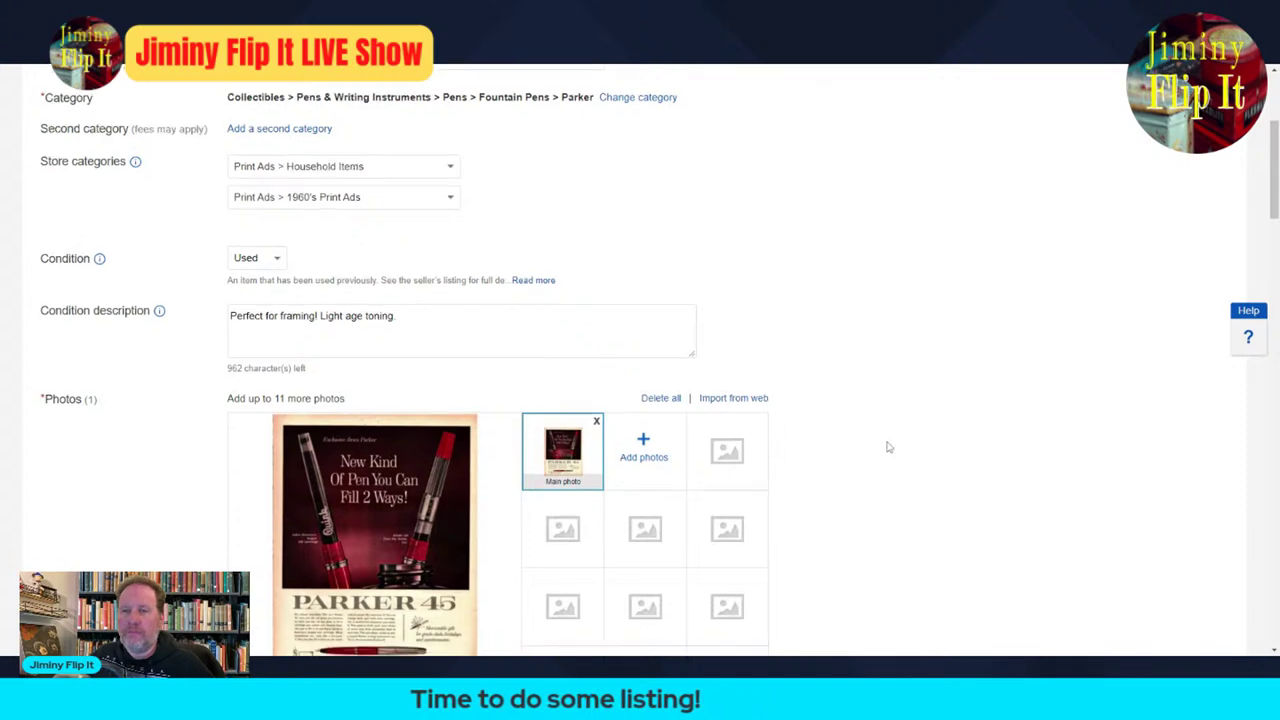
pyautogui.scroll(-20, 889, 447)
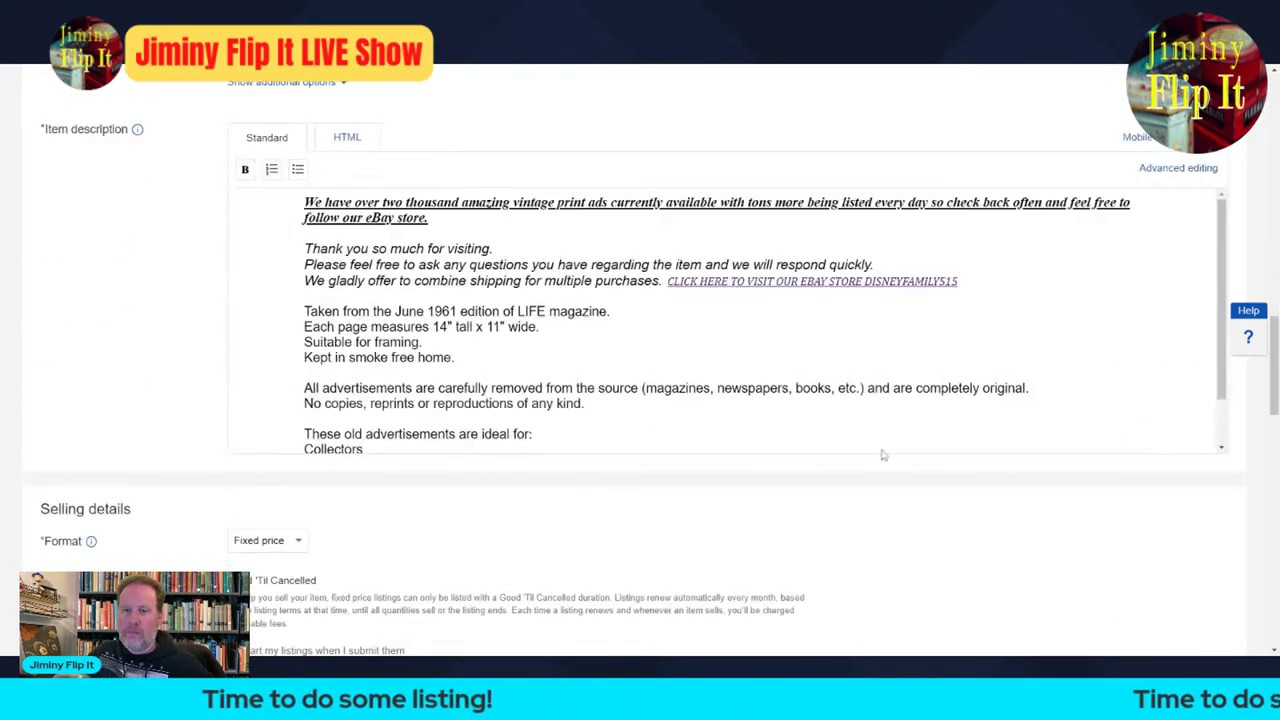
pyautogui.scroll(-3, 884, 464)
pyautogui.click(218, 585)
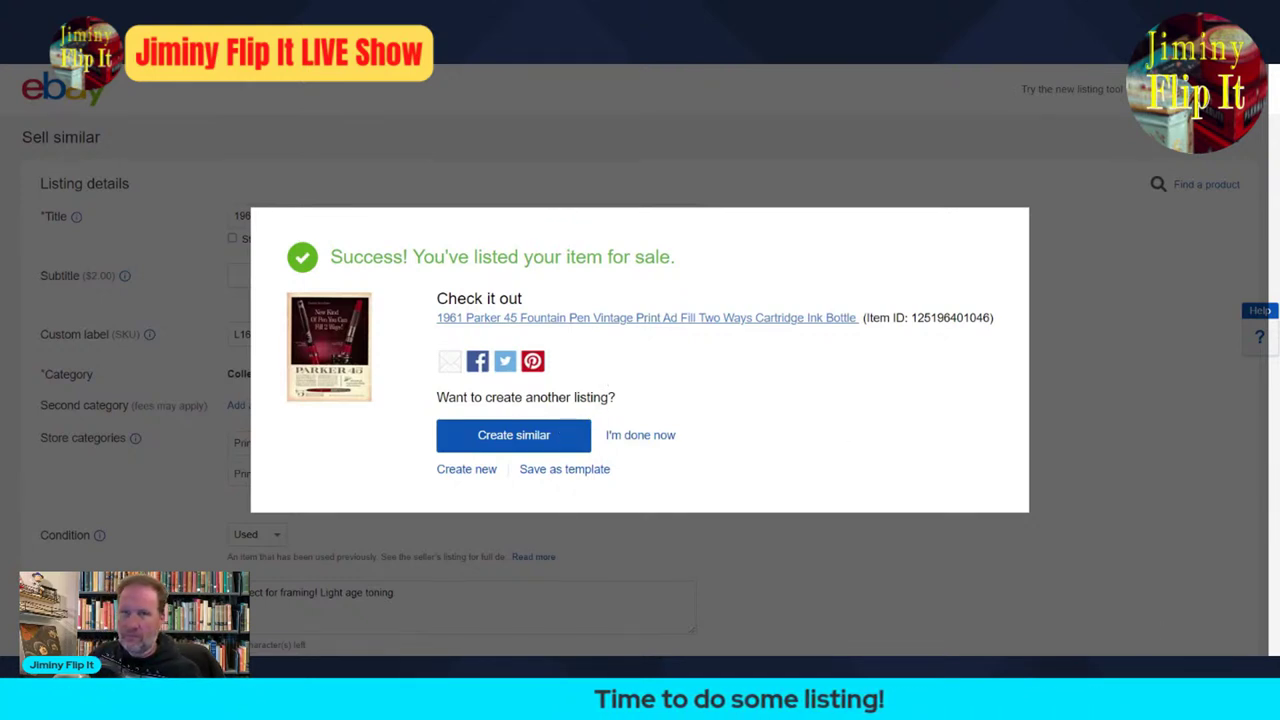
# Create a similar listing and delete the Parker keywords, leaving the title '1961 Vintage Print Ad'
pyautogui.click(455, 202)
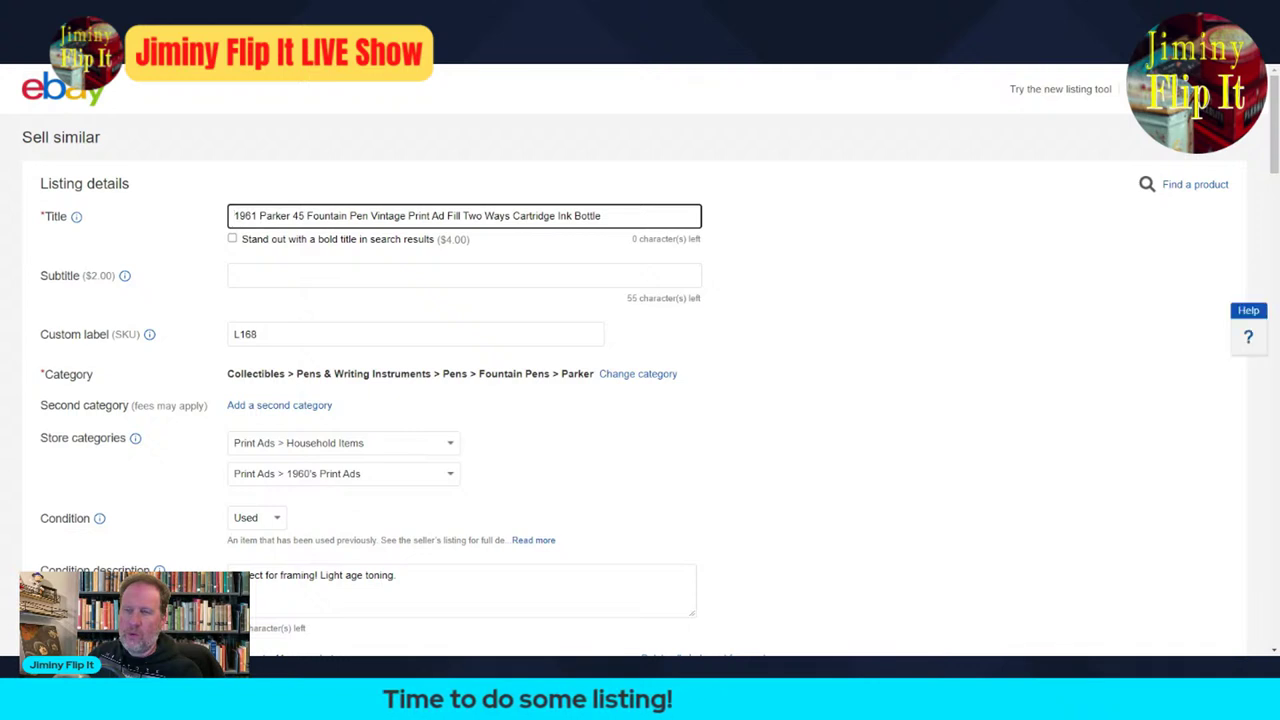
pyautogui.moveTo(447, 216); pyautogui.dragTo(603, 216)
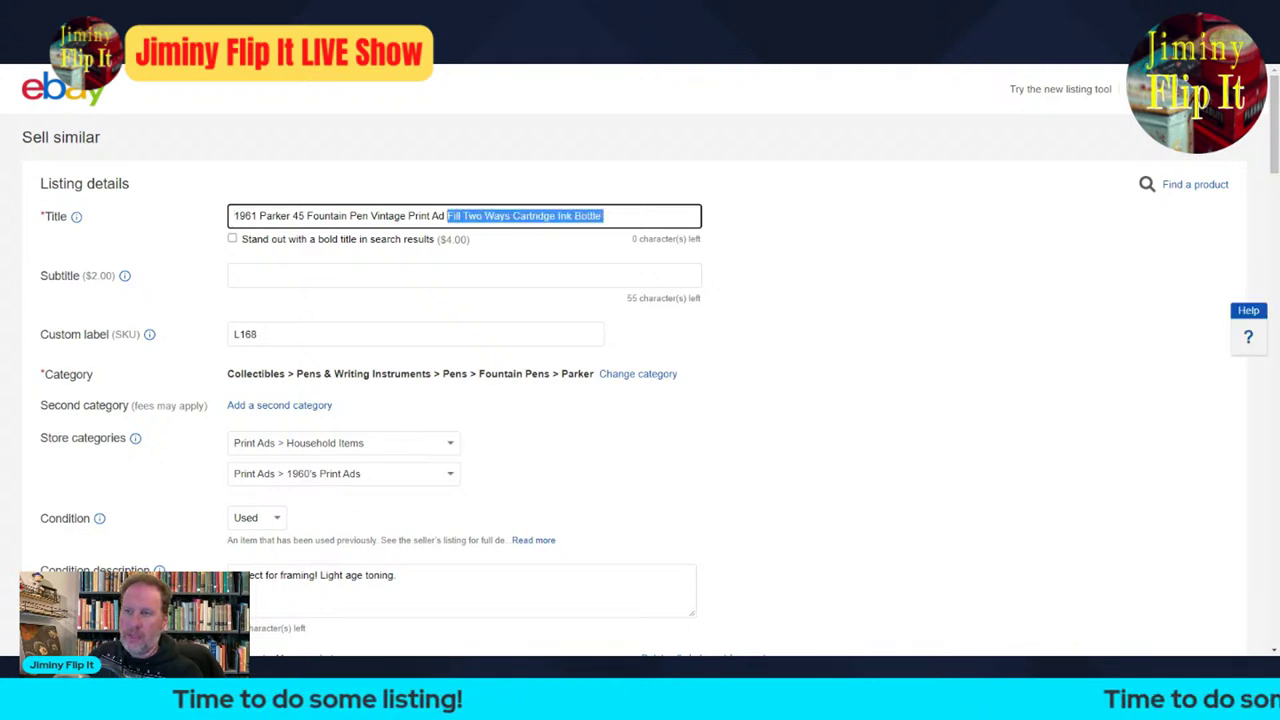
pyautogui.press('BackSpace')
pyautogui.click(369, 216)
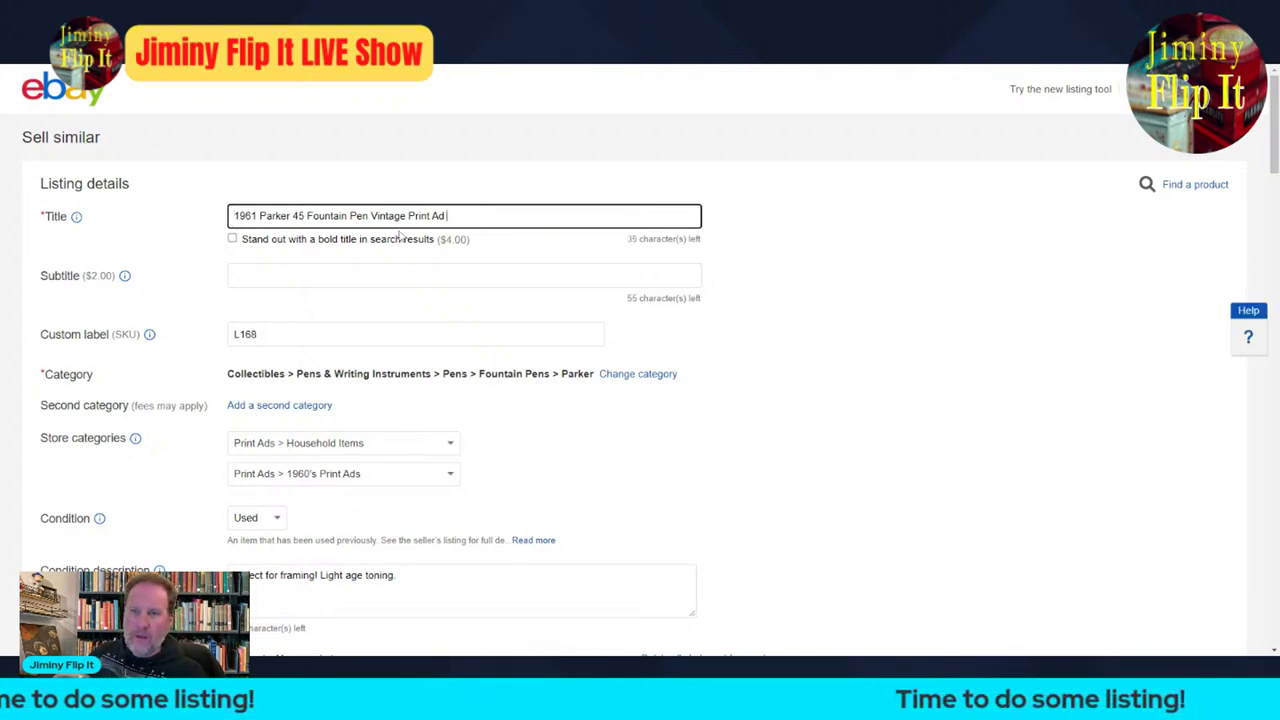
pyautogui.moveTo(369, 216); pyautogui.dragTo(260, 216)
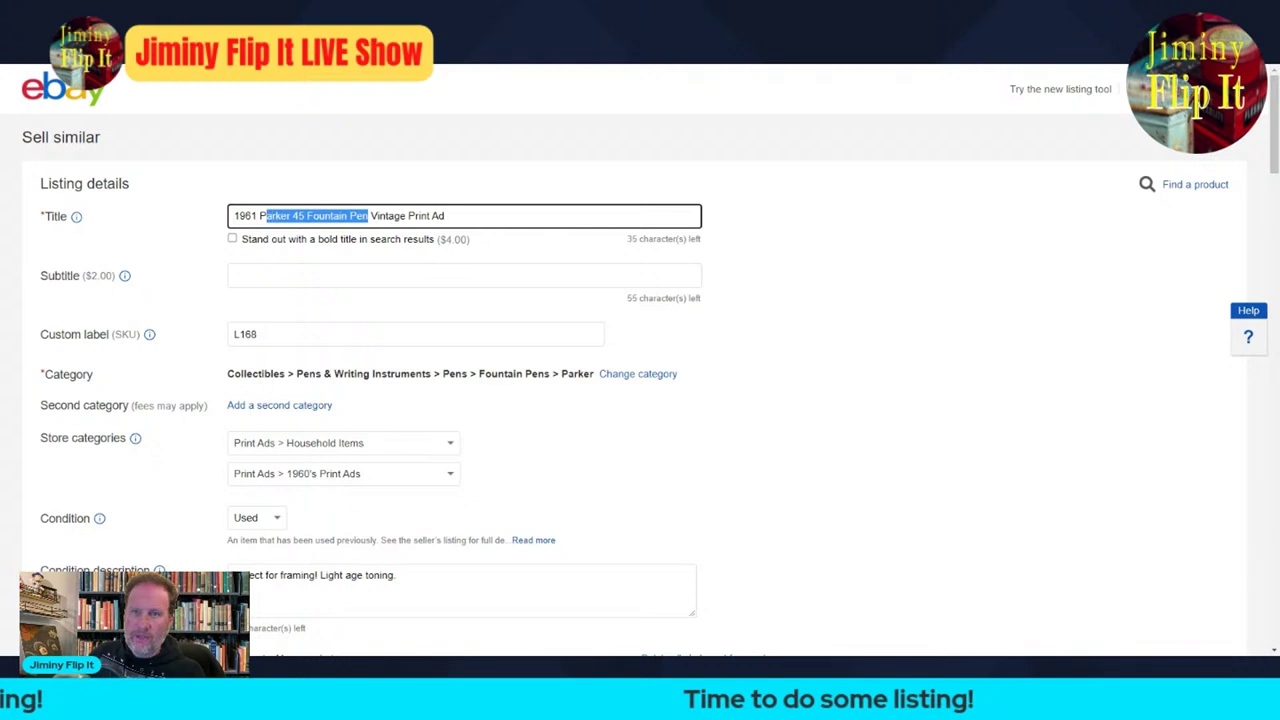
pyautogui.press('BackSpace')
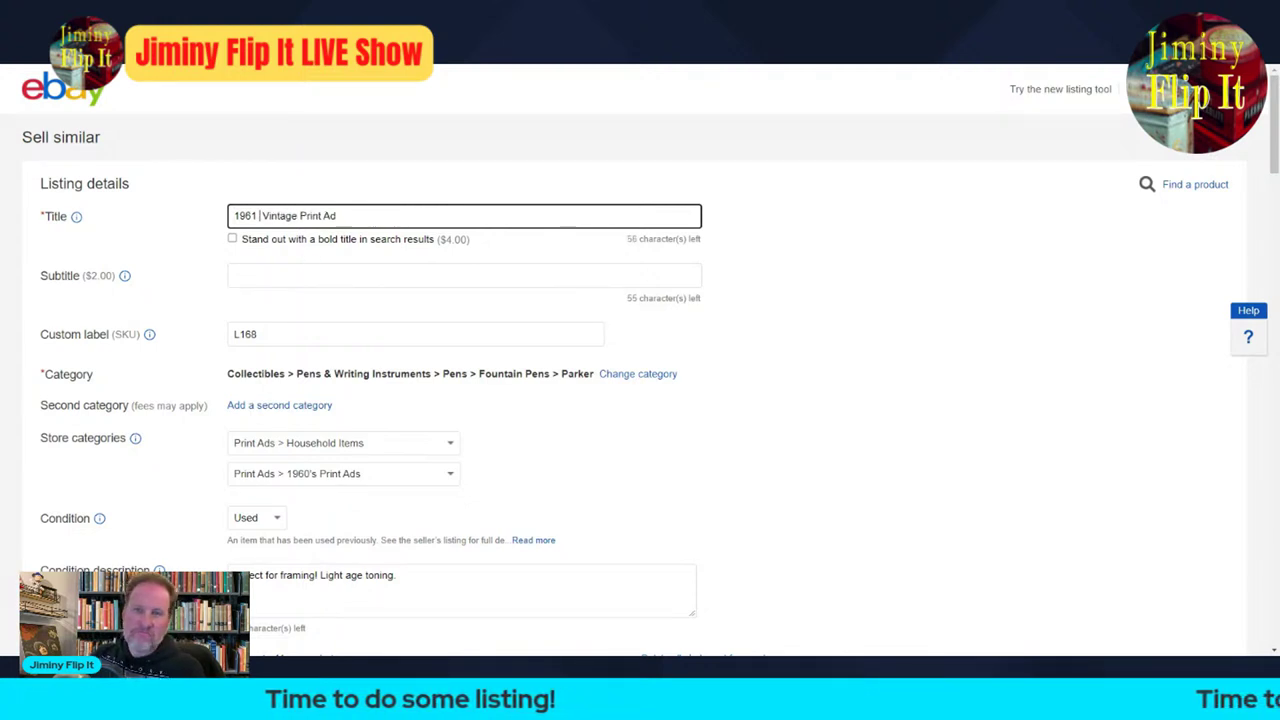
pyautogui.press('BackSpace')
pyautogui.press('BackSpace')
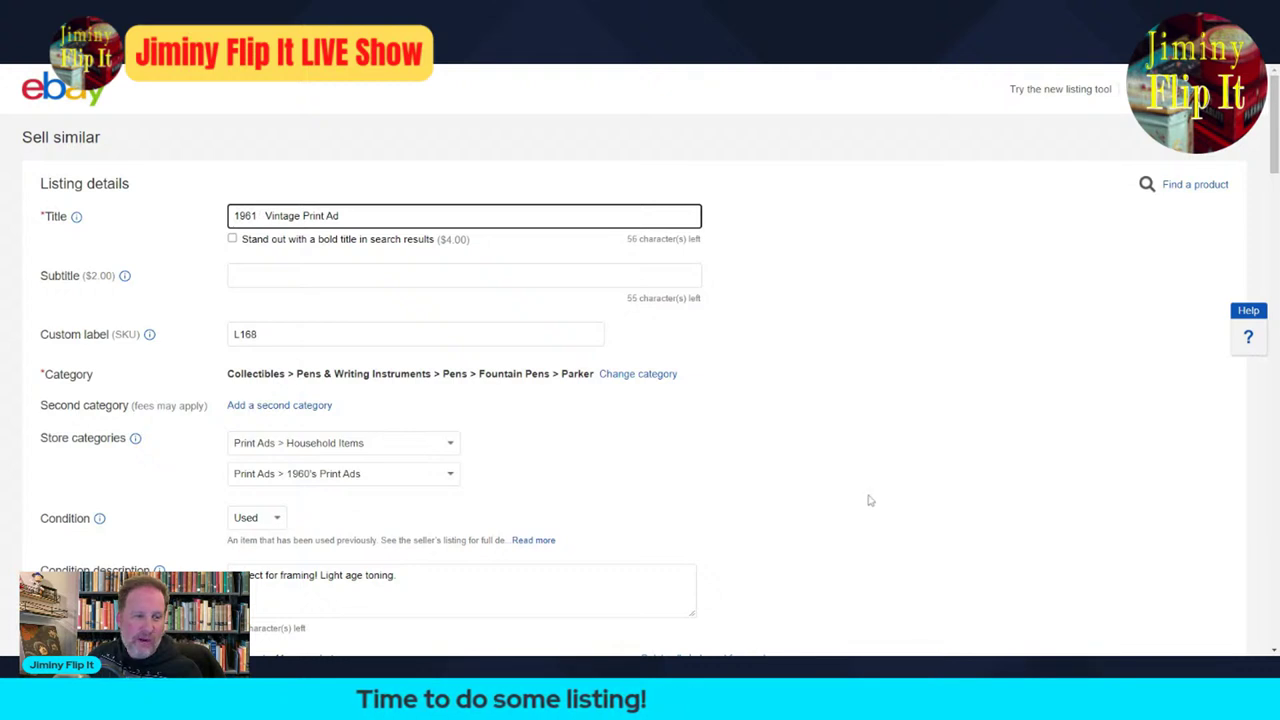
pyautogui.scroll(-3, 846, 423)
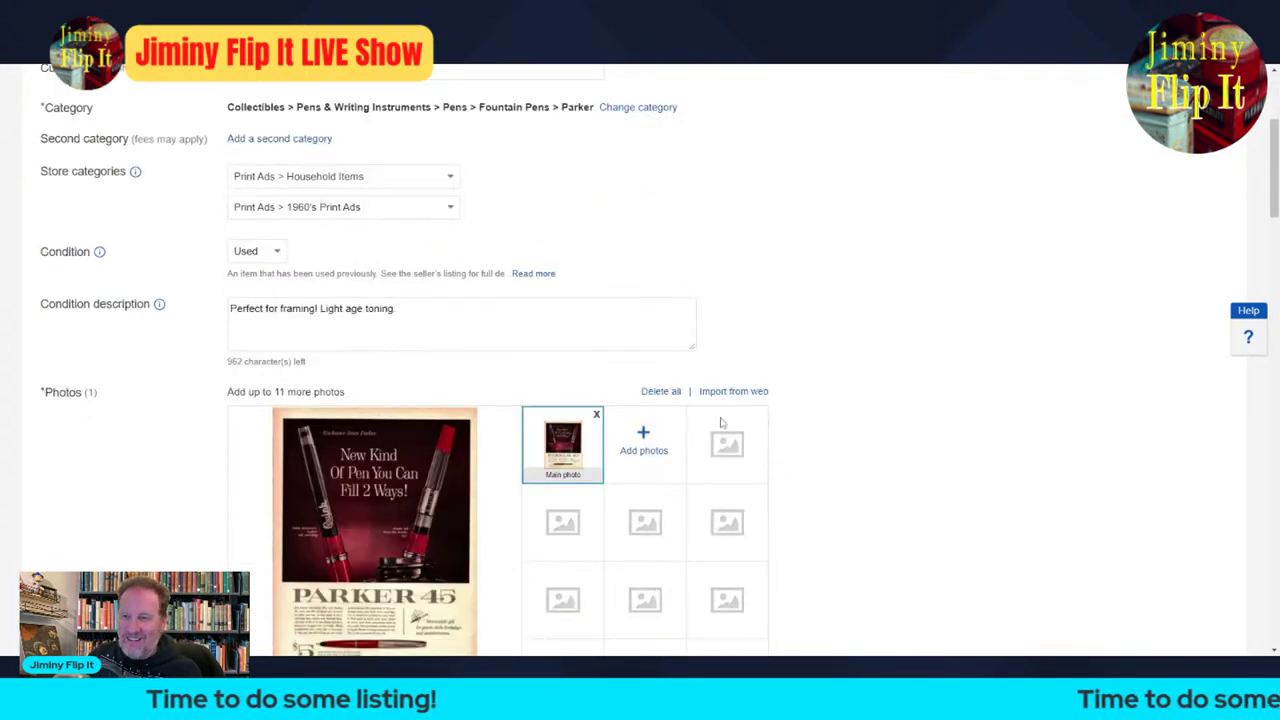
# Remove the Parker 45 photo and upload the Listerine ad image as the only photo
pyautogui.click(596, 414)
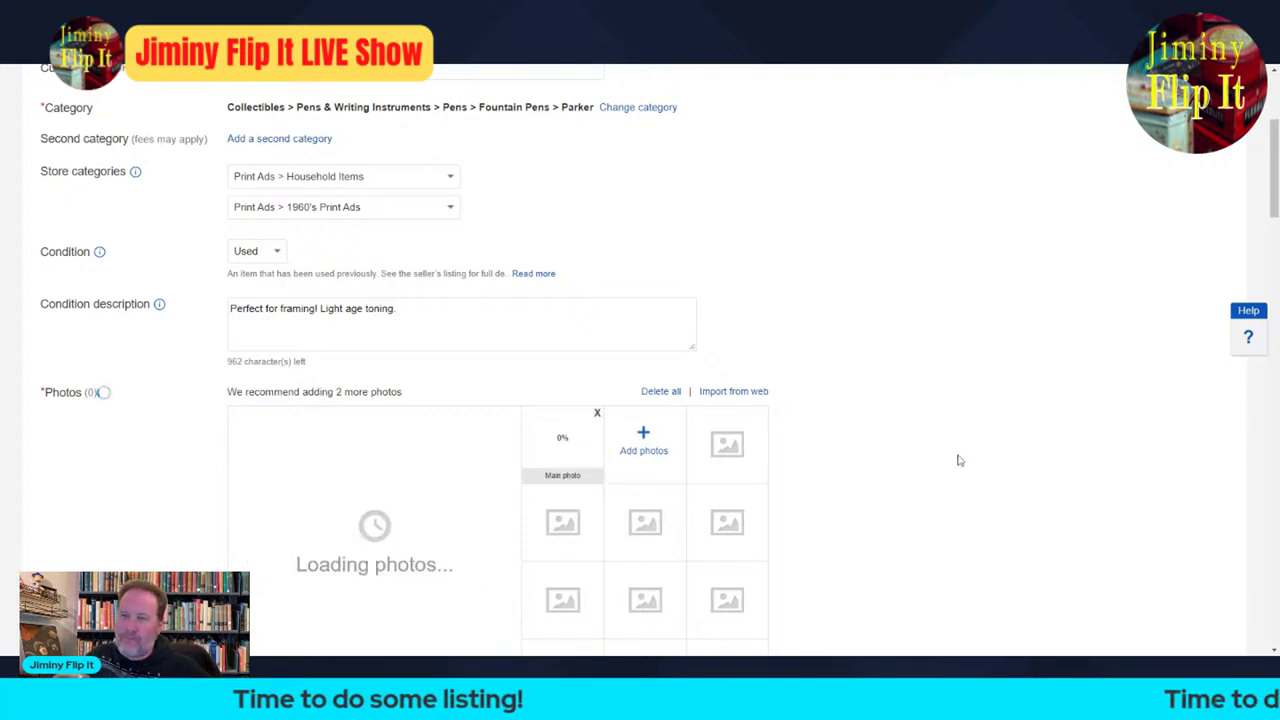
pyautogui.scroll(3, 942, 487)
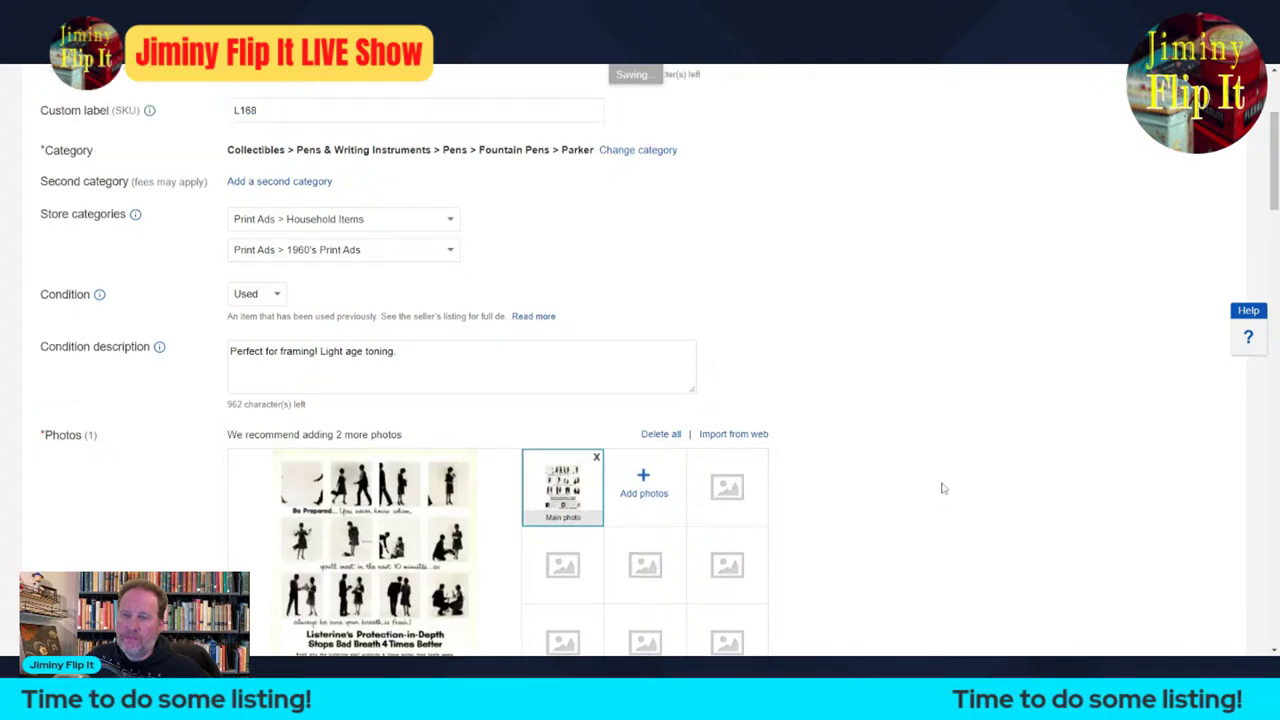
pyautogui.scroll(-5, 768, 434)
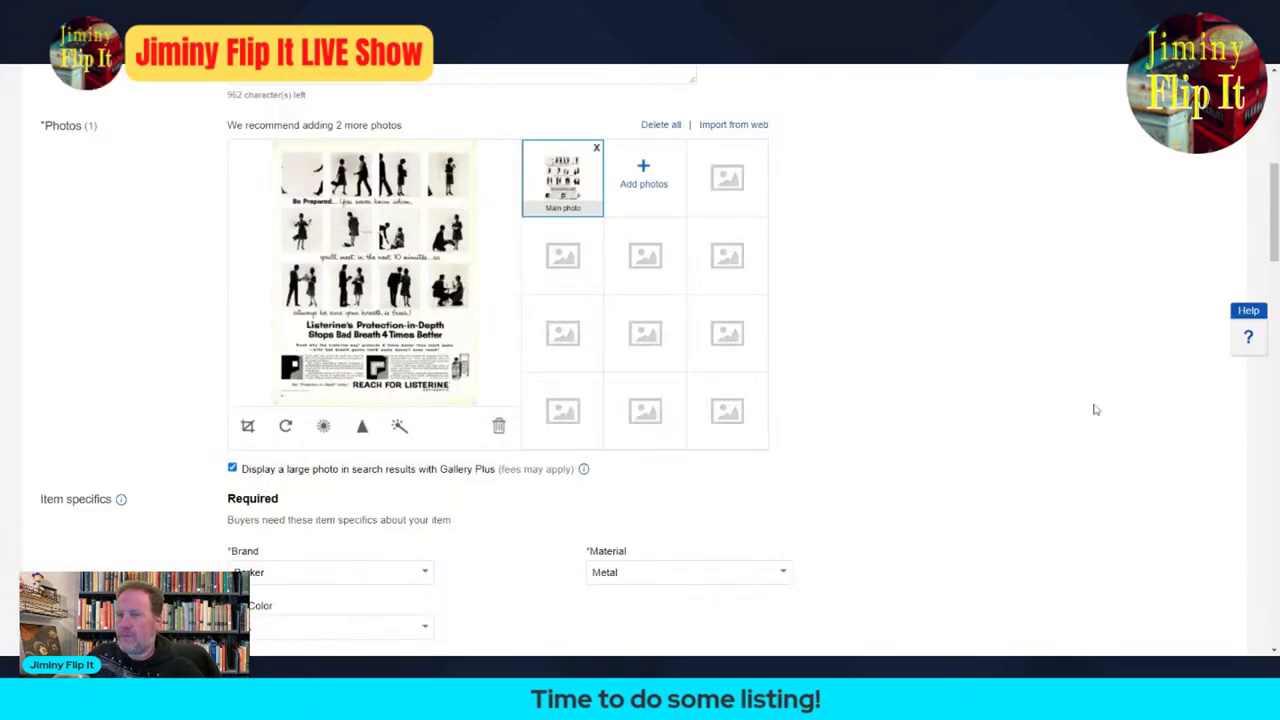
pyautogui.scroll(3, 1095, 410)
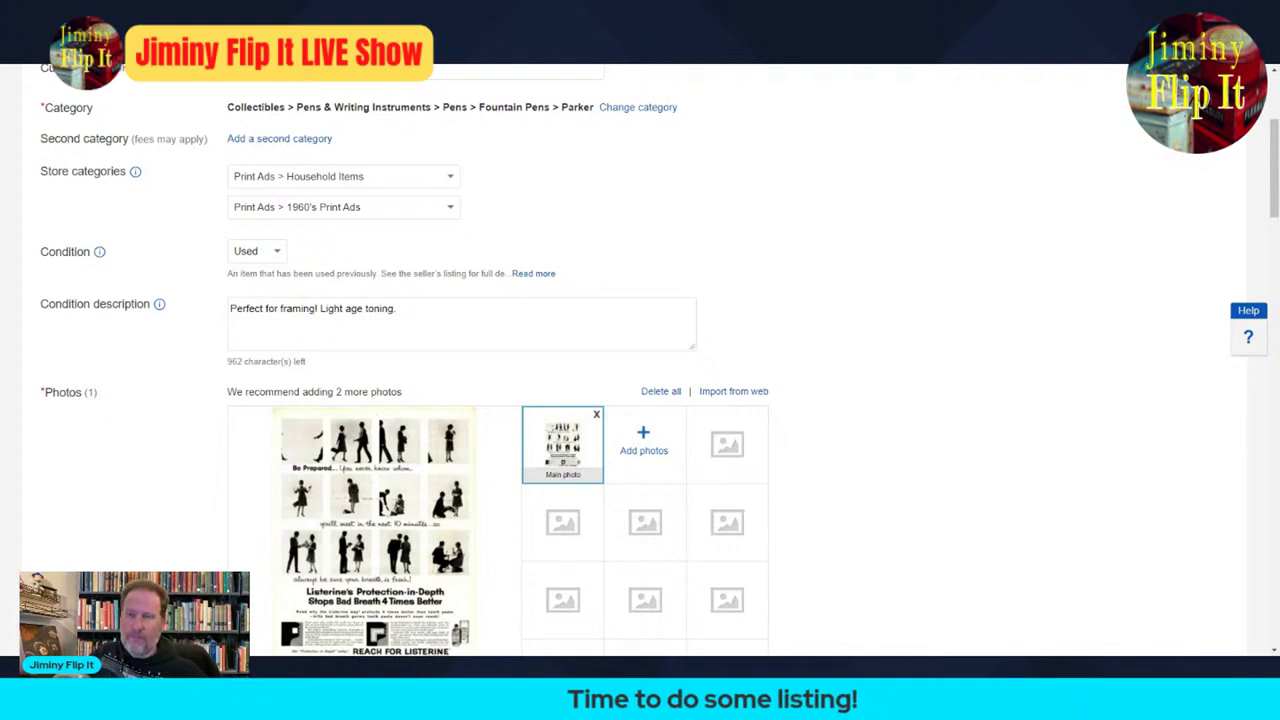
pyautogui.scroll(3, 1067, 391)
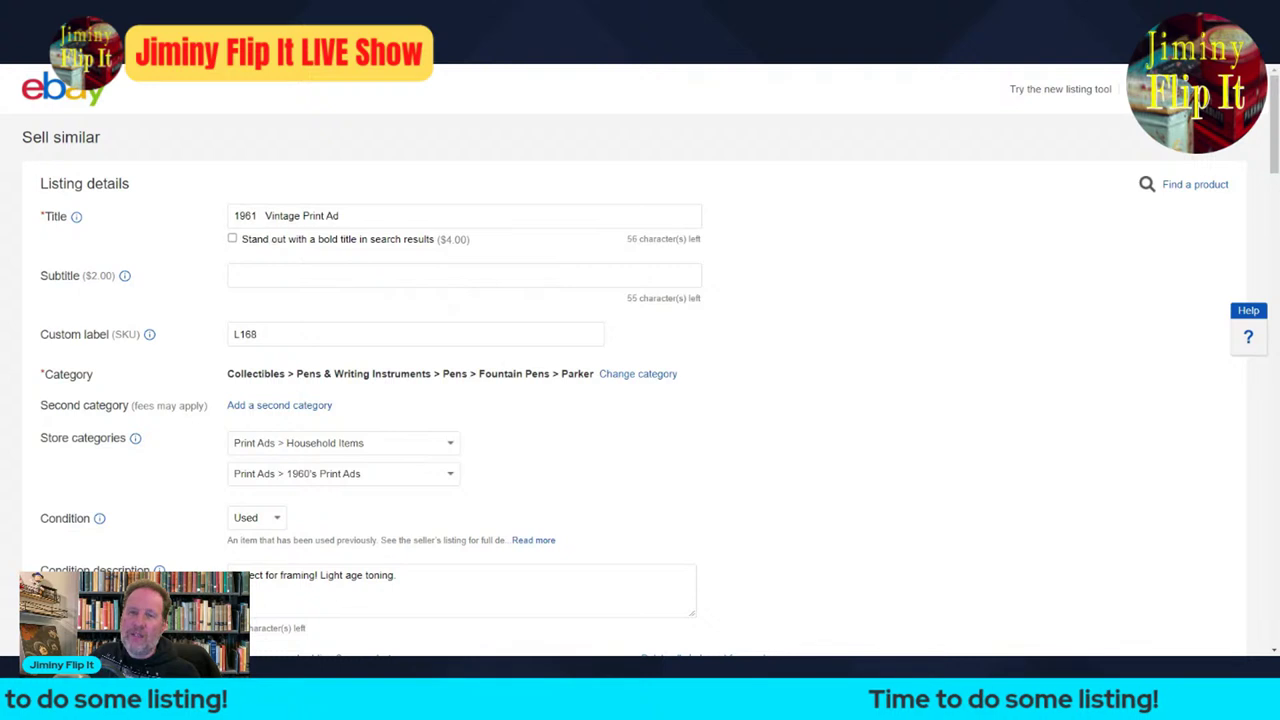
# Insert 'Listerine' after 1961 in the title and show the suggested categories
pyautogui.click(262, 215)
pyautogui.write('Listerine')
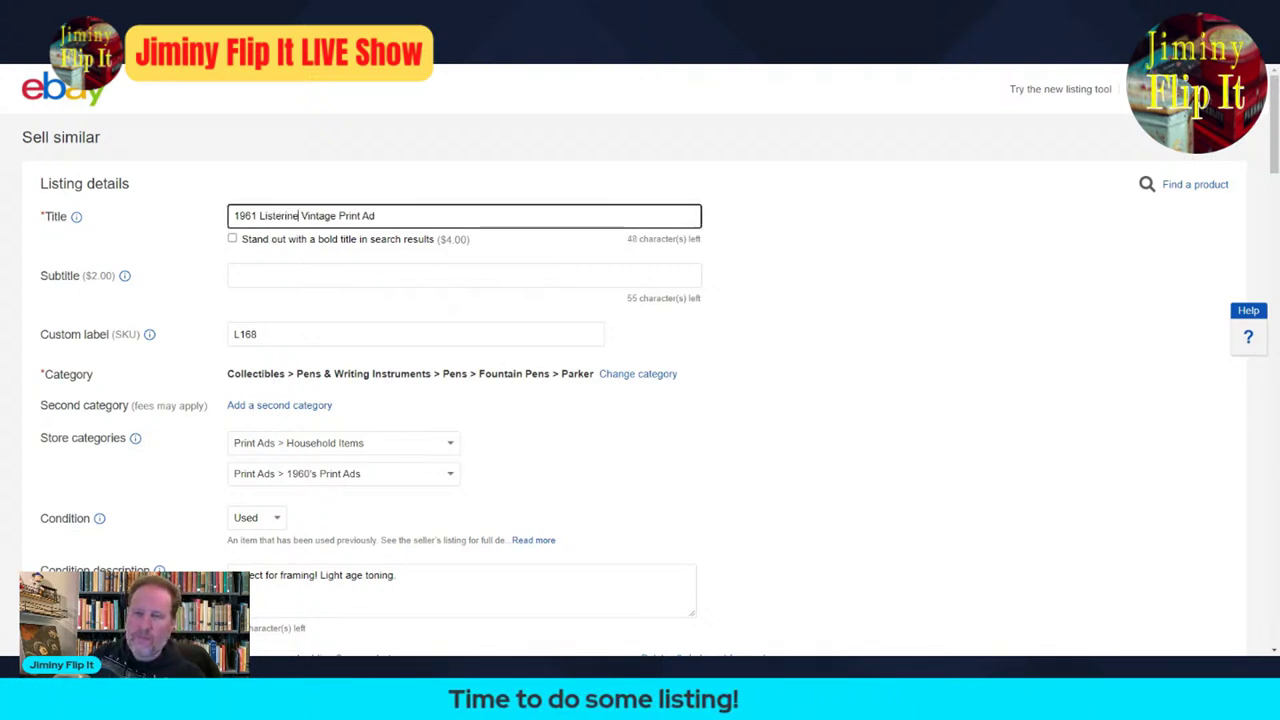
pyautogui.click(660, 373)
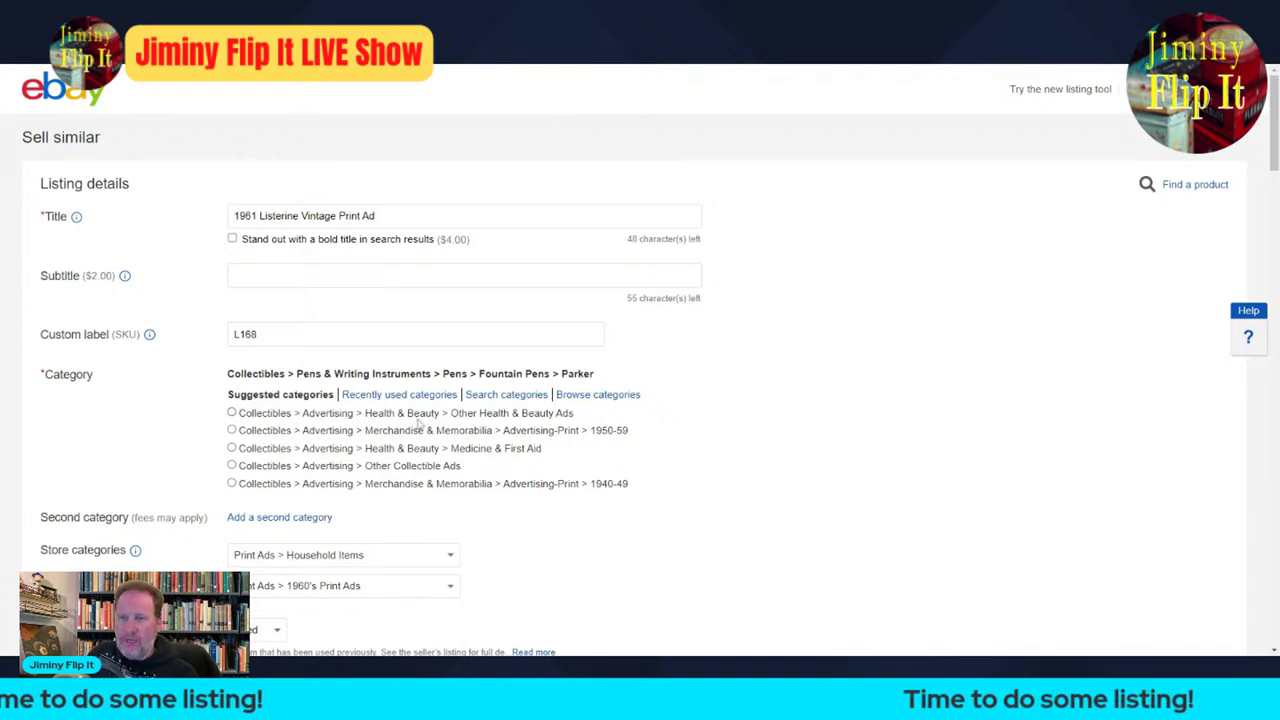
# Choose the suggested Other Health & Beauty Ads category and switch the store category to Print Ads > Personal Care Products
pyautogui.click(385, 414)
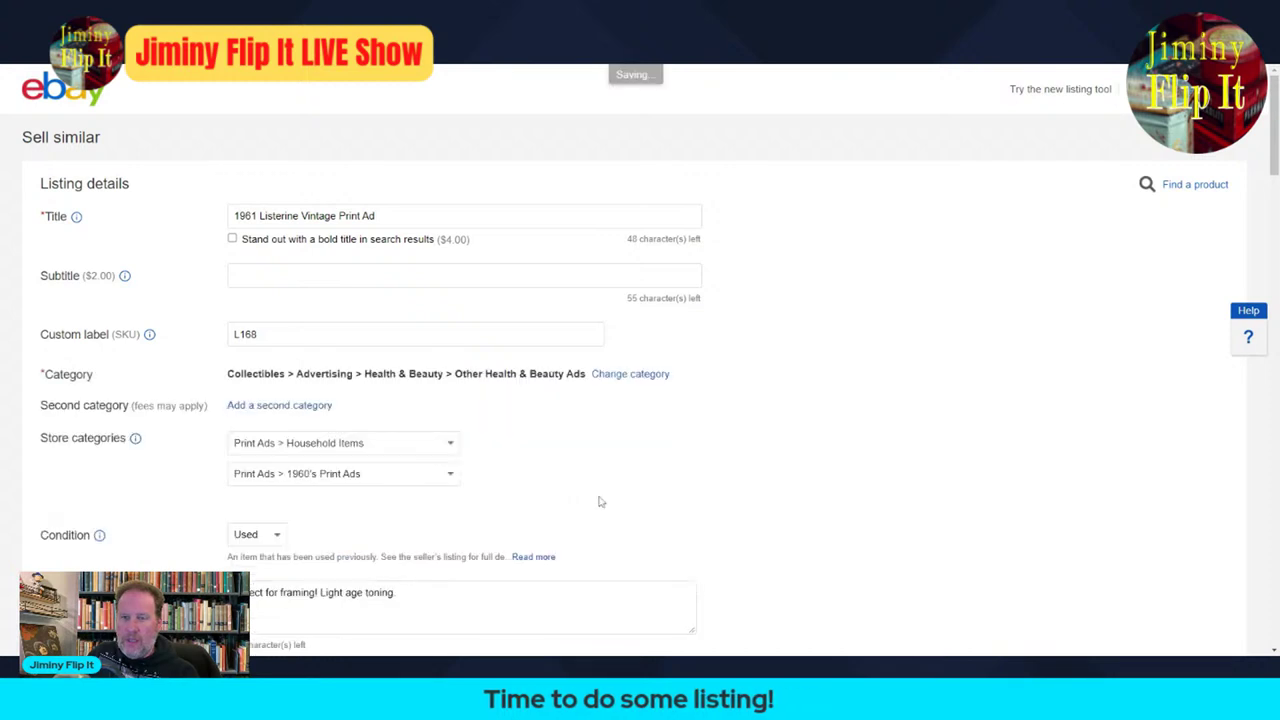
pyautogui.scroll(-3, 600, 500)
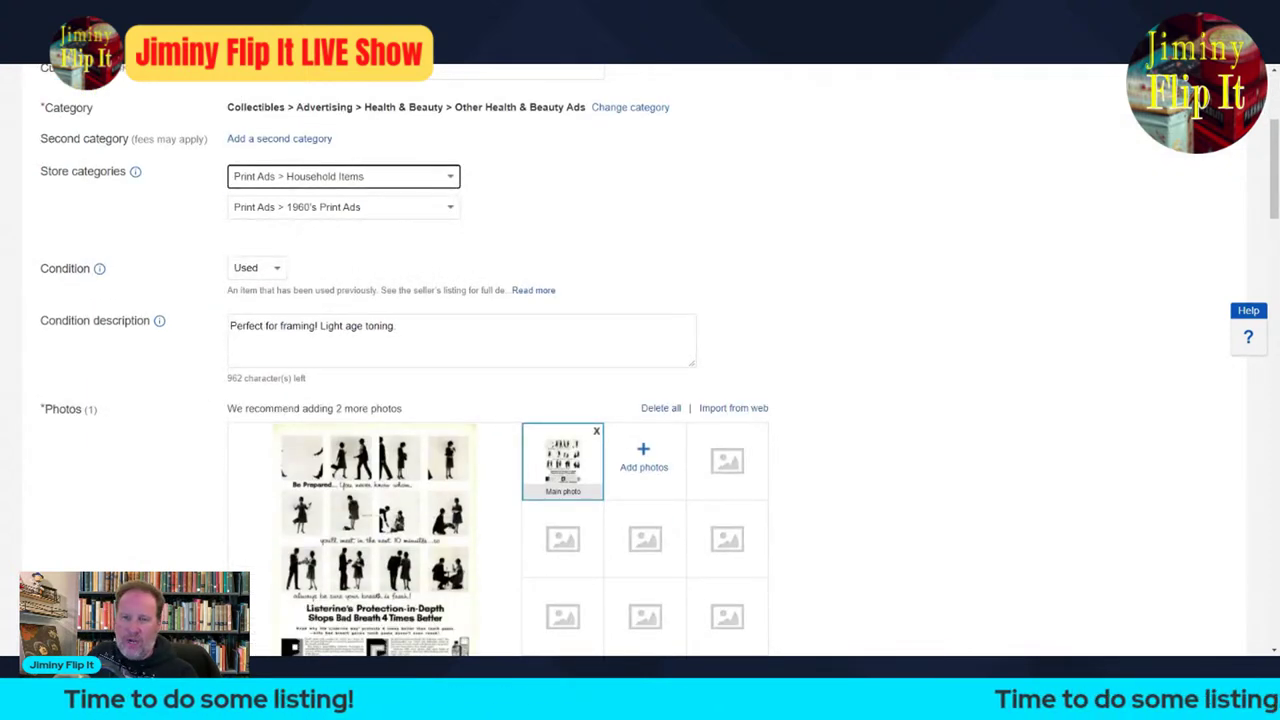
pyautogui.press('Down')
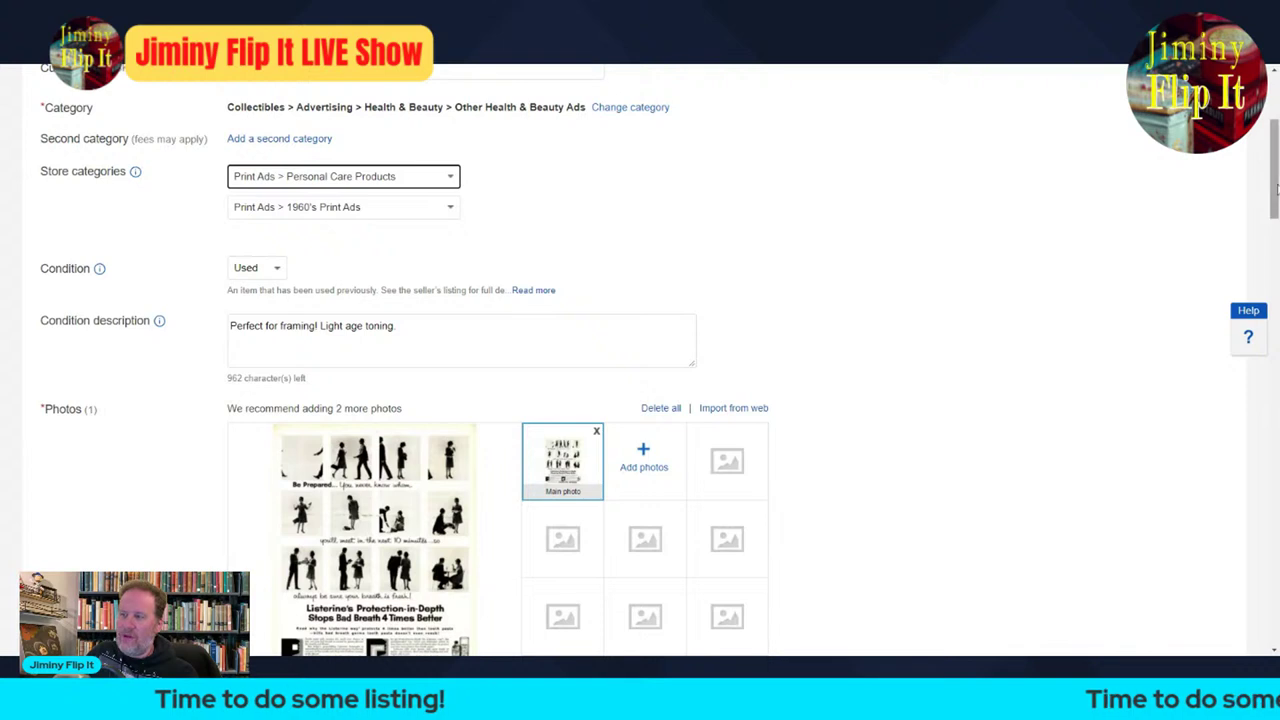
pyautogui.scroll(-1, 1275, 205)
pyautogui.scroll(-1, 1275, 205)
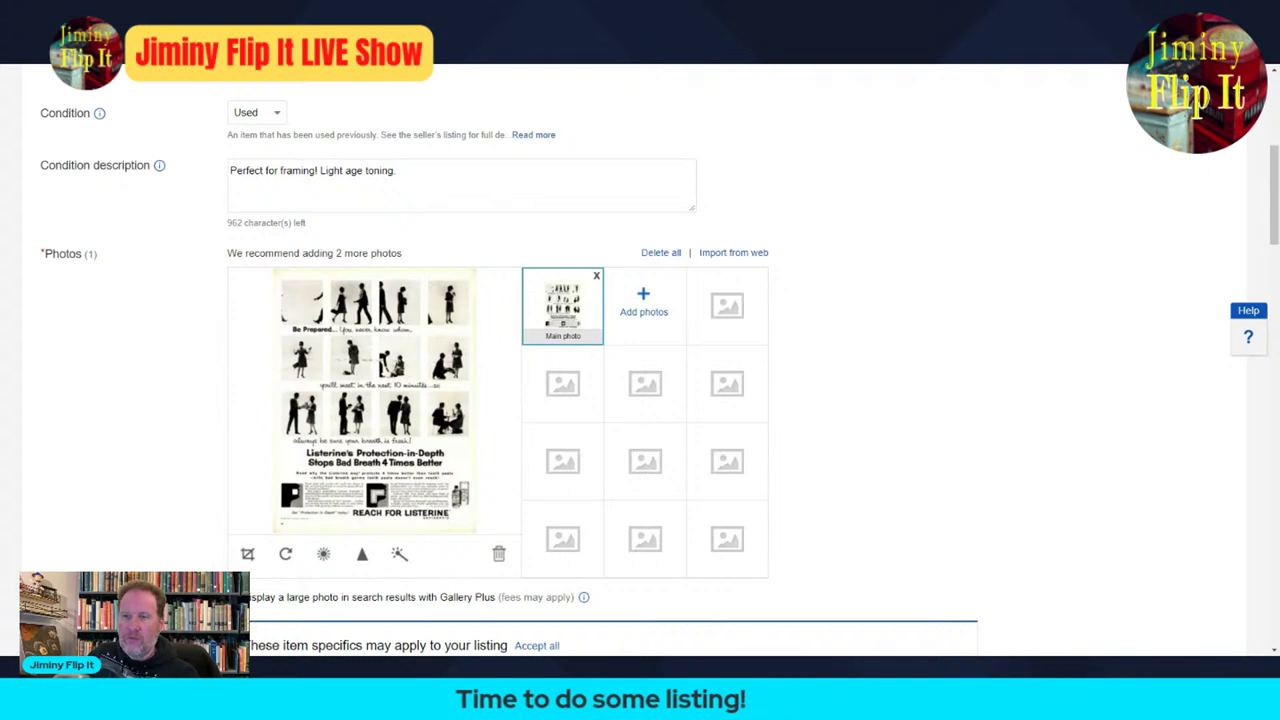
# Accept the suggested specifics with Brand LISTERINE and mark the ad as Original
pyautogui.scroll(3, 871, 497)
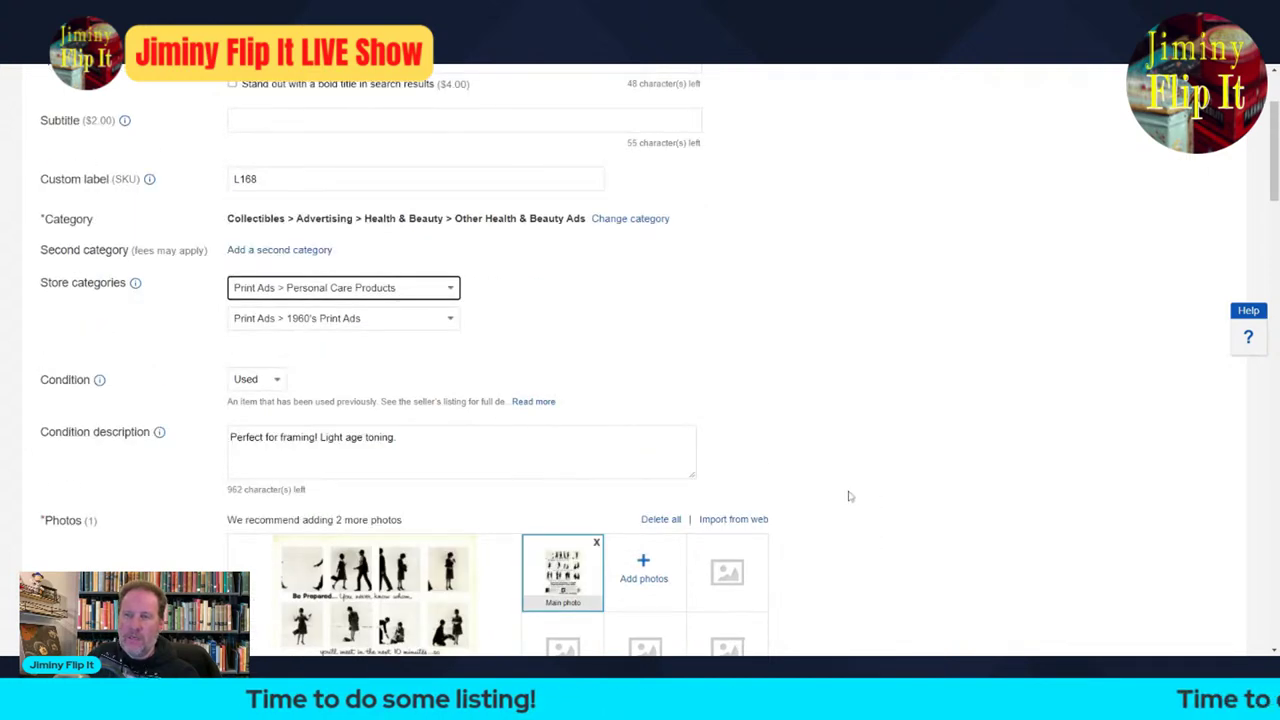
pyautogui.scroll(-4, 871, 498)
pyautogui.scroll(-2, 848, 496)
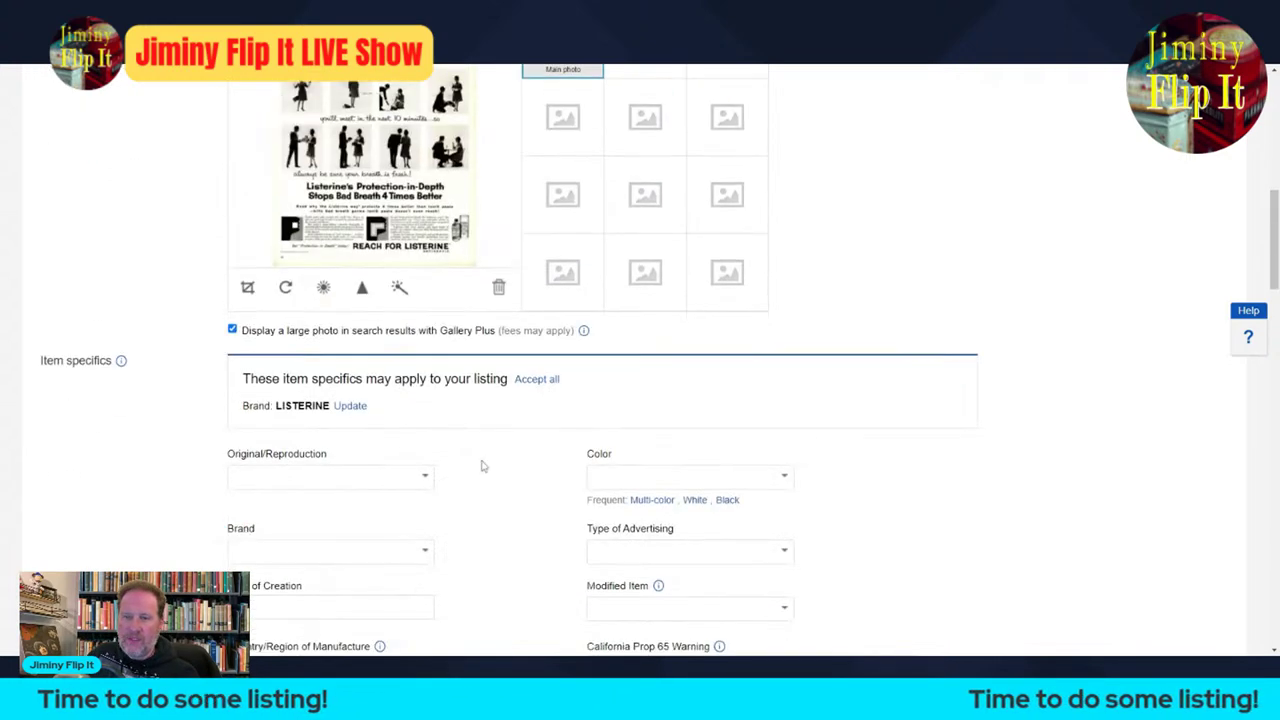
pyautogui.click(537, 379)
pyautogui.click(330, 415)
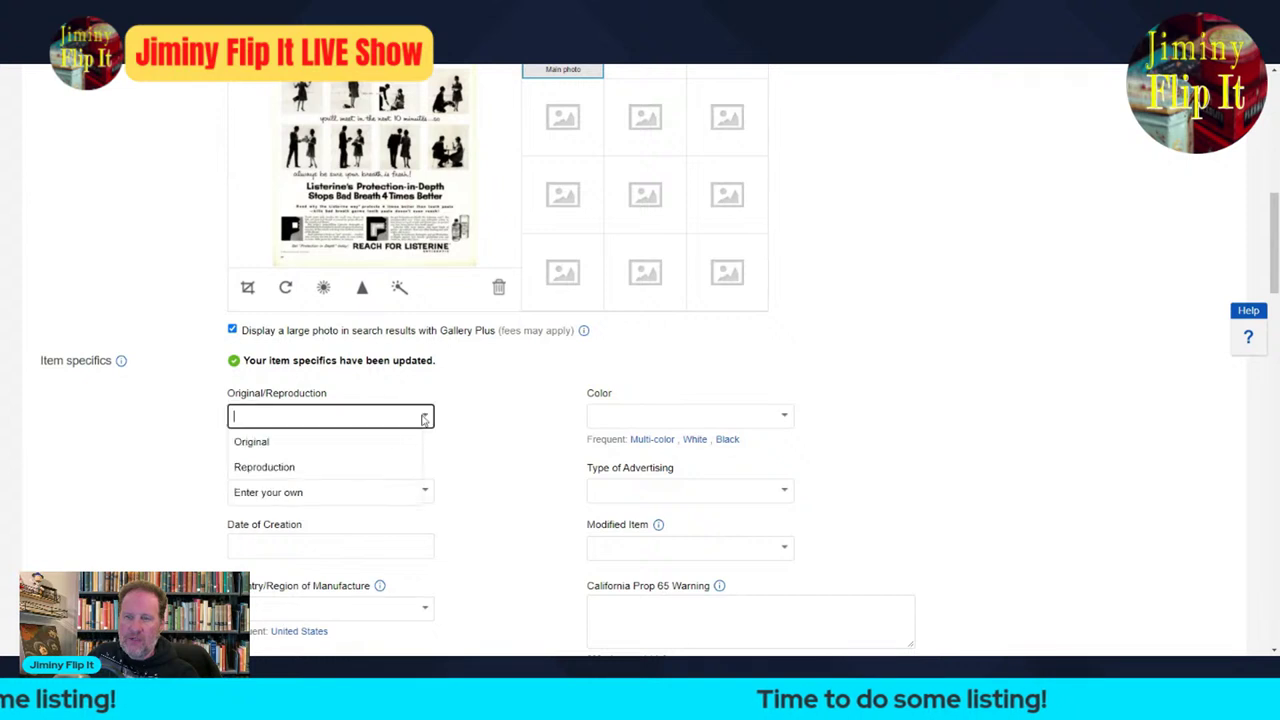
pyautogui.click(300, 440)
# Set Color to Black & white, Date of Creation to 1961, and Country to United States
pyautogui.click(690, 384)
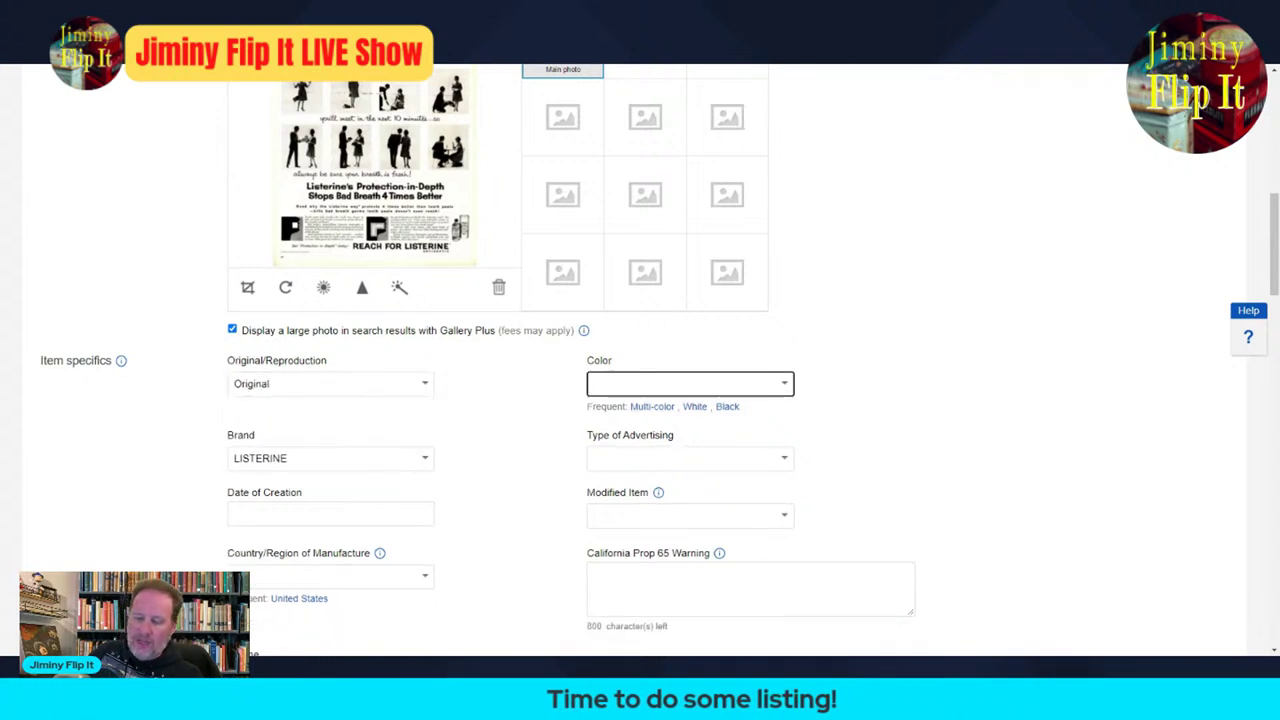
pyautogui.write('Black')
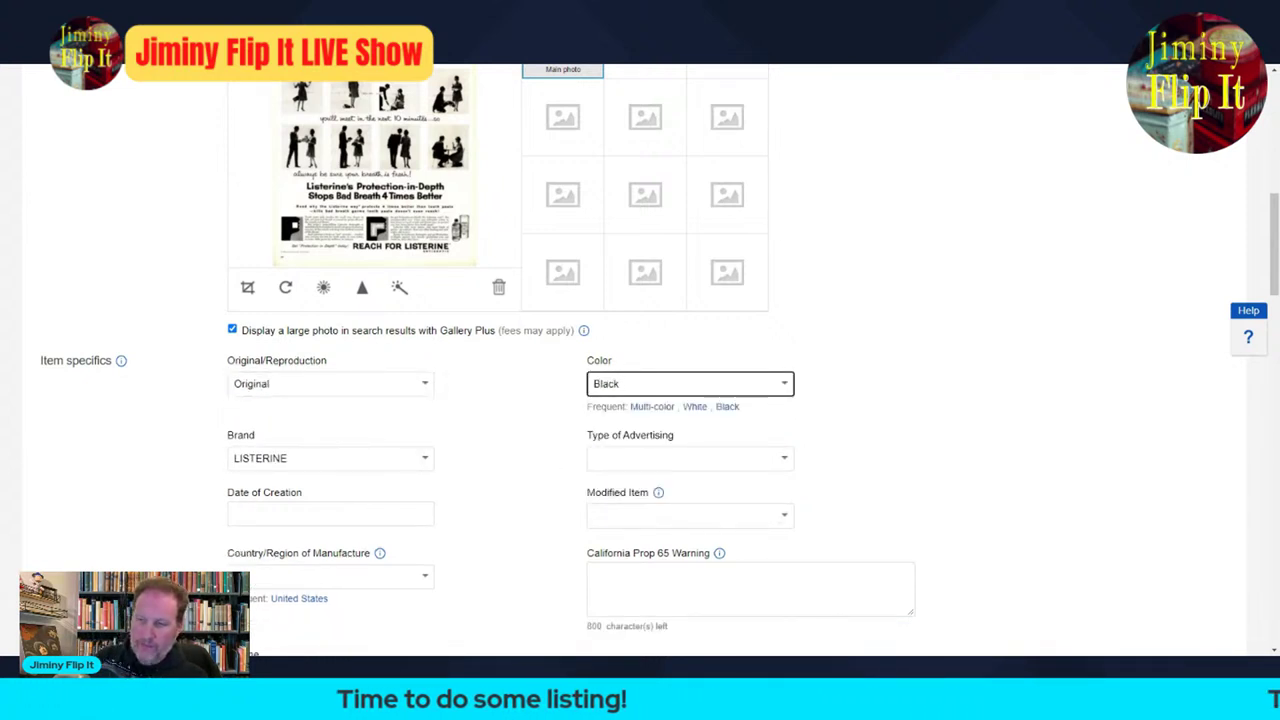
pyautogui.write(' & white')
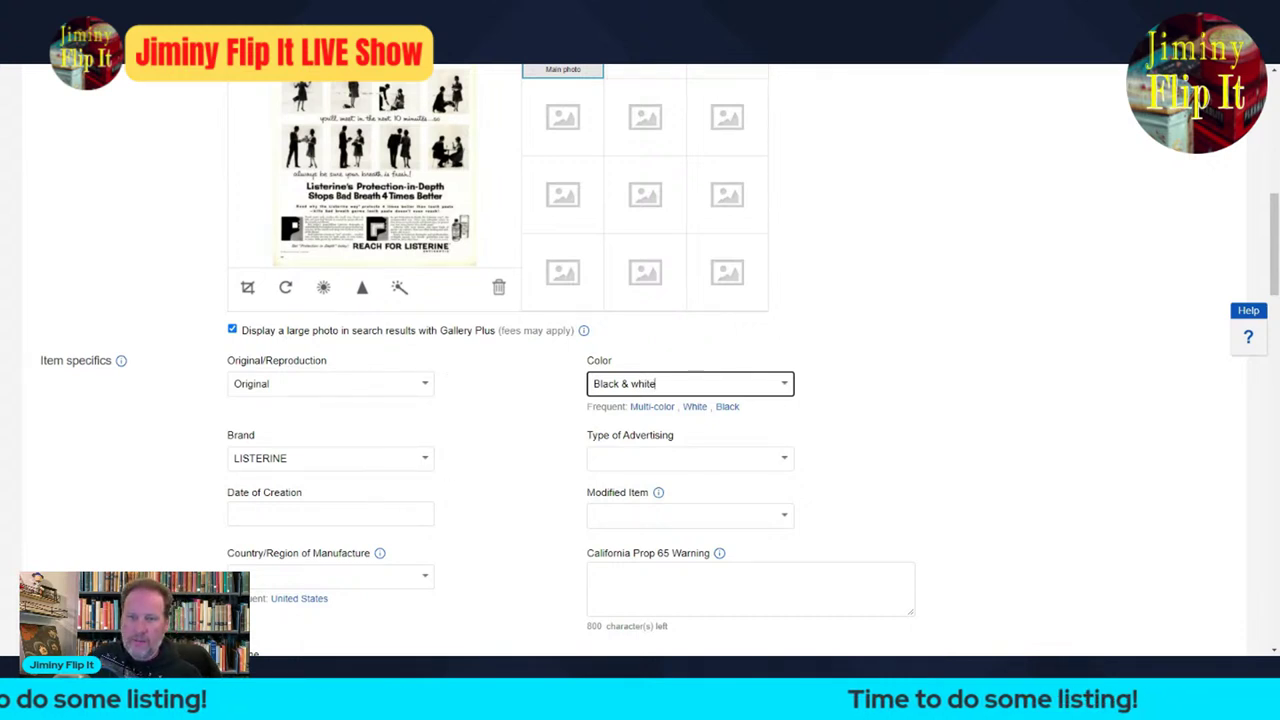
pyautogui.click(348, 514)
pyautogui.write('1961')
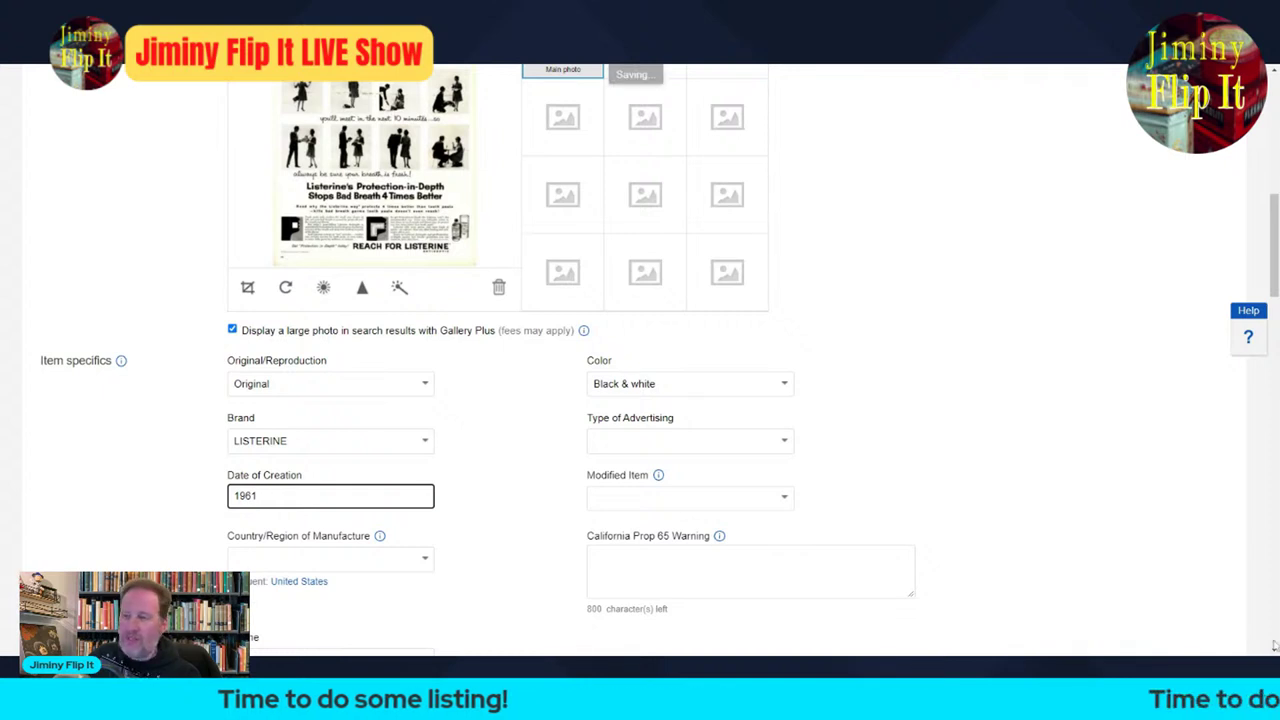
pyautogui.click(368, 580)
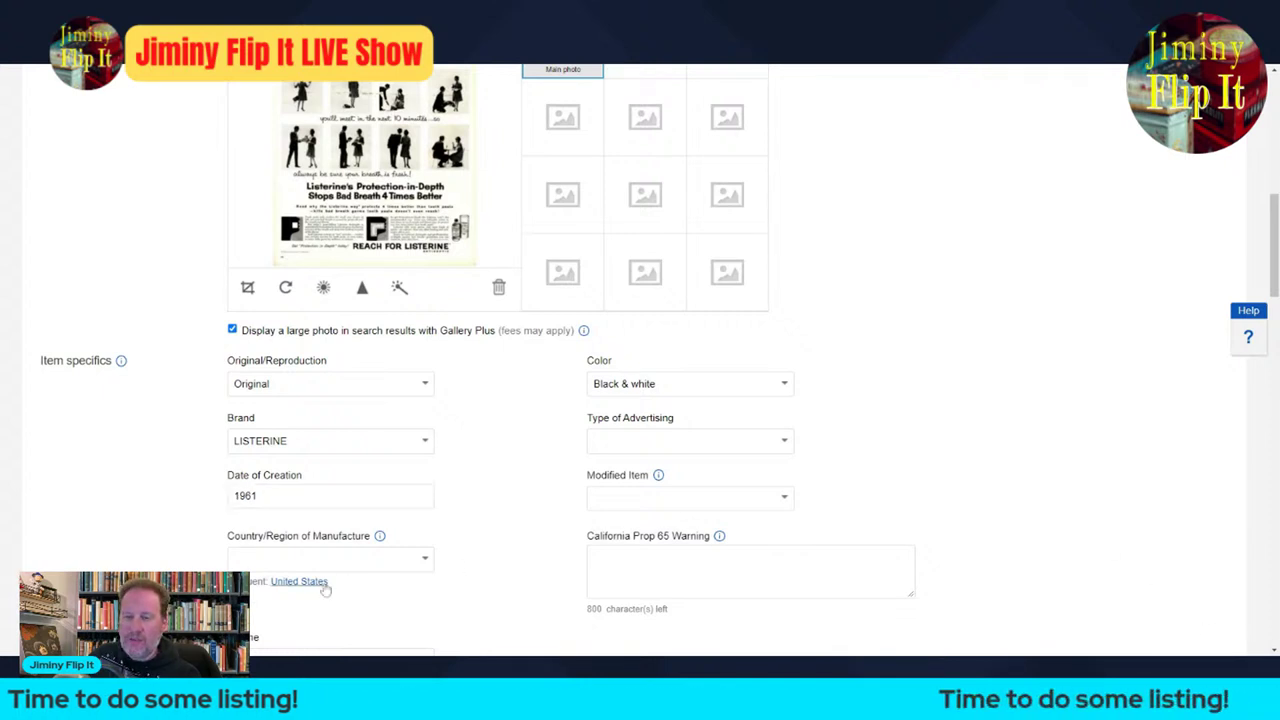
pyautogui.click(318, 582)
# Set Modified Item to No and Type of Advertising to Print Ad
pyautogui.click(785, 499)
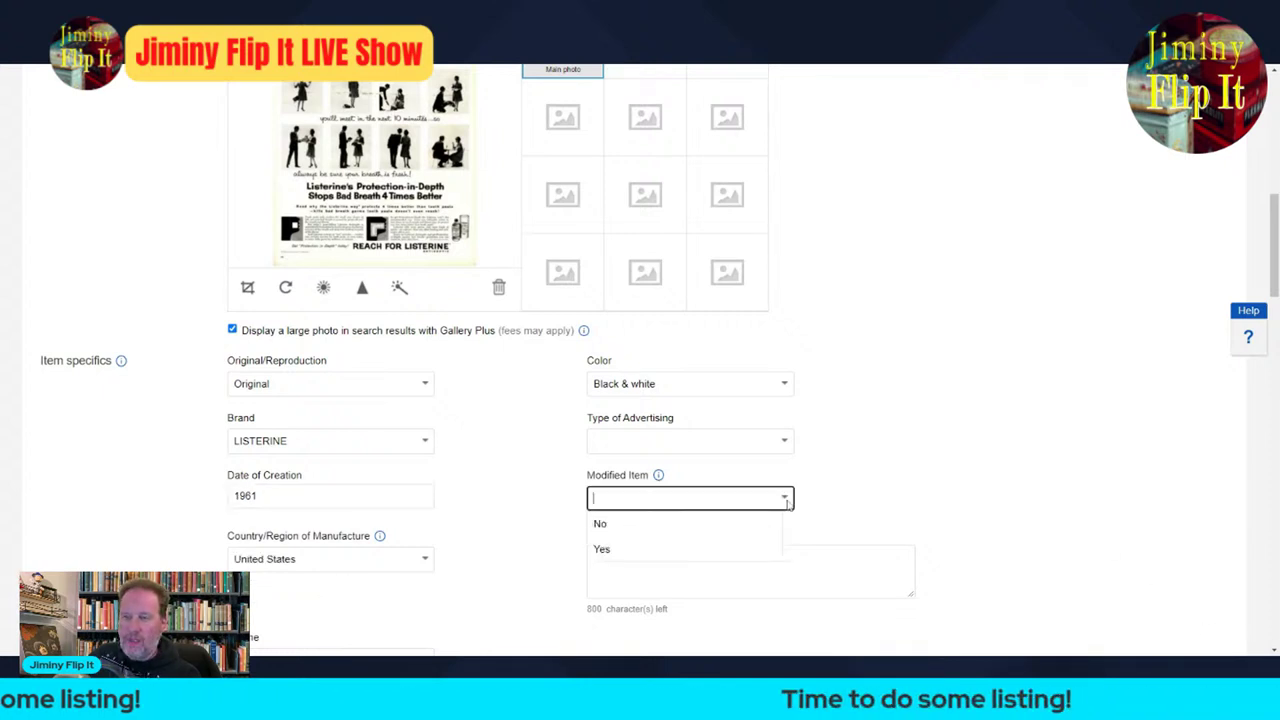
pyautogui.click(731, 528)
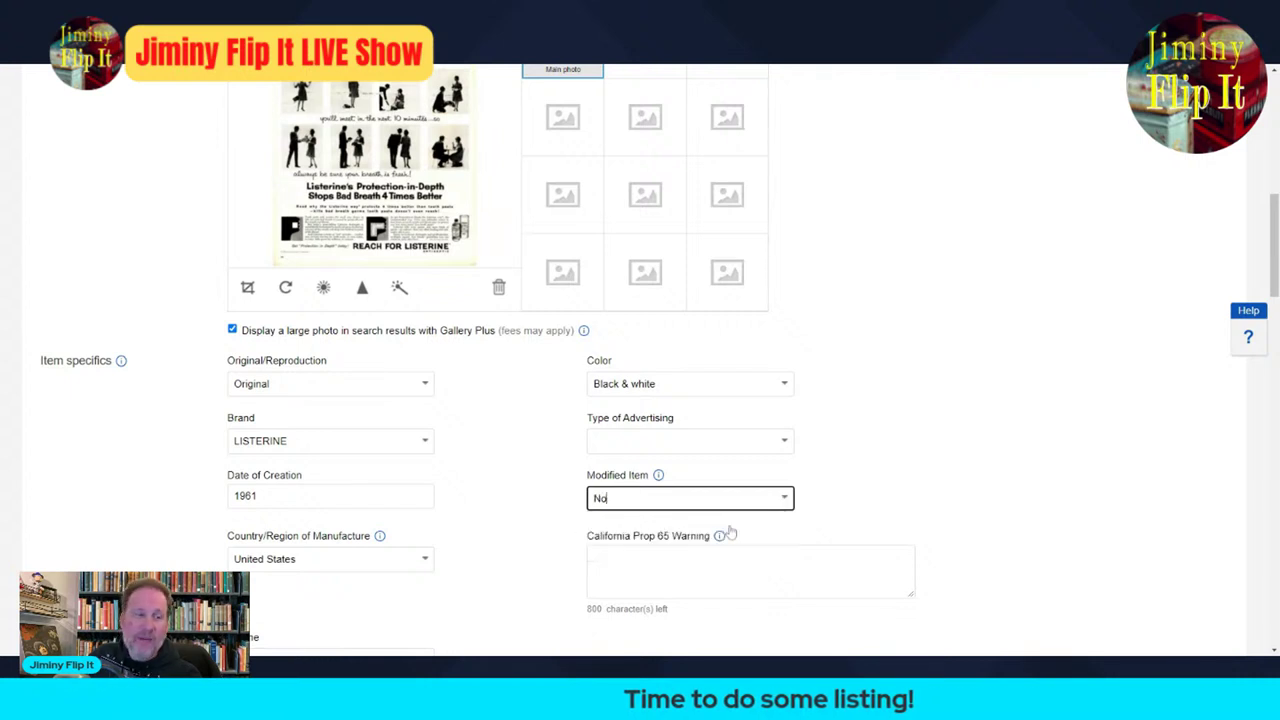
pyautogui.click(781, 450)
pyautogui.write('Prin')
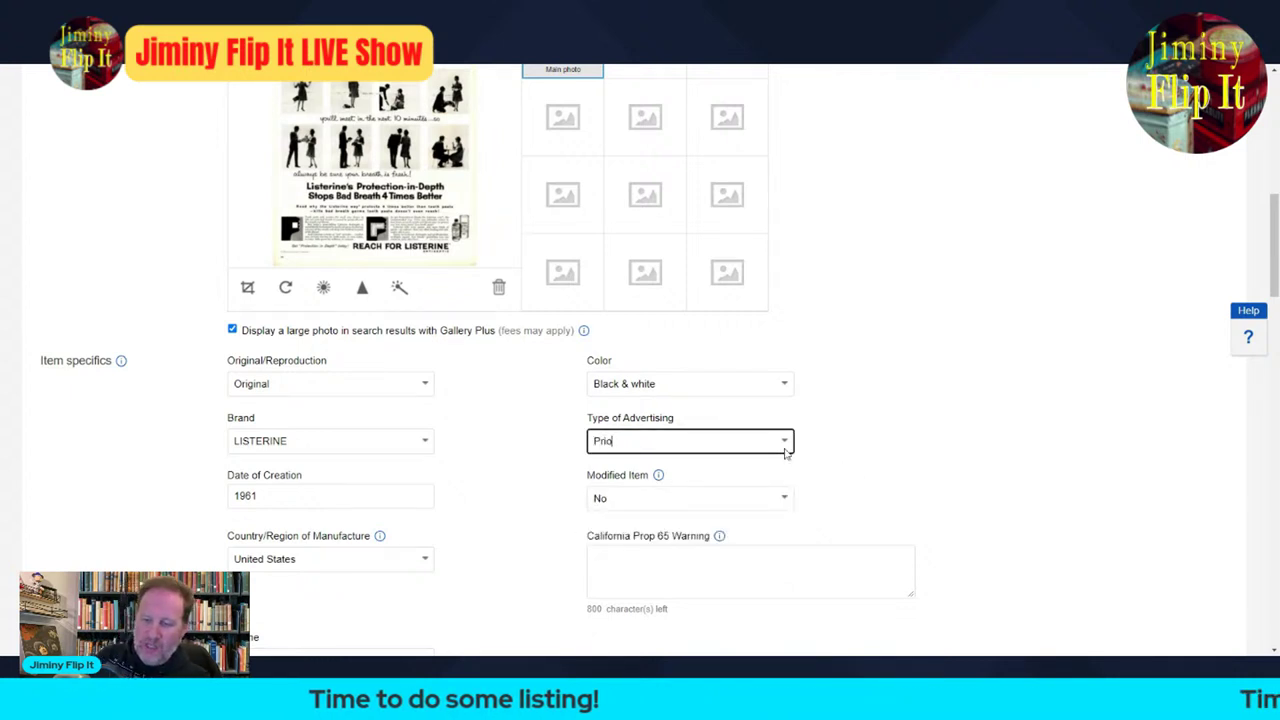
pyautogui.write('t')
pyautogui.press('BackSpace')
pyautogui.press('BackSpace')
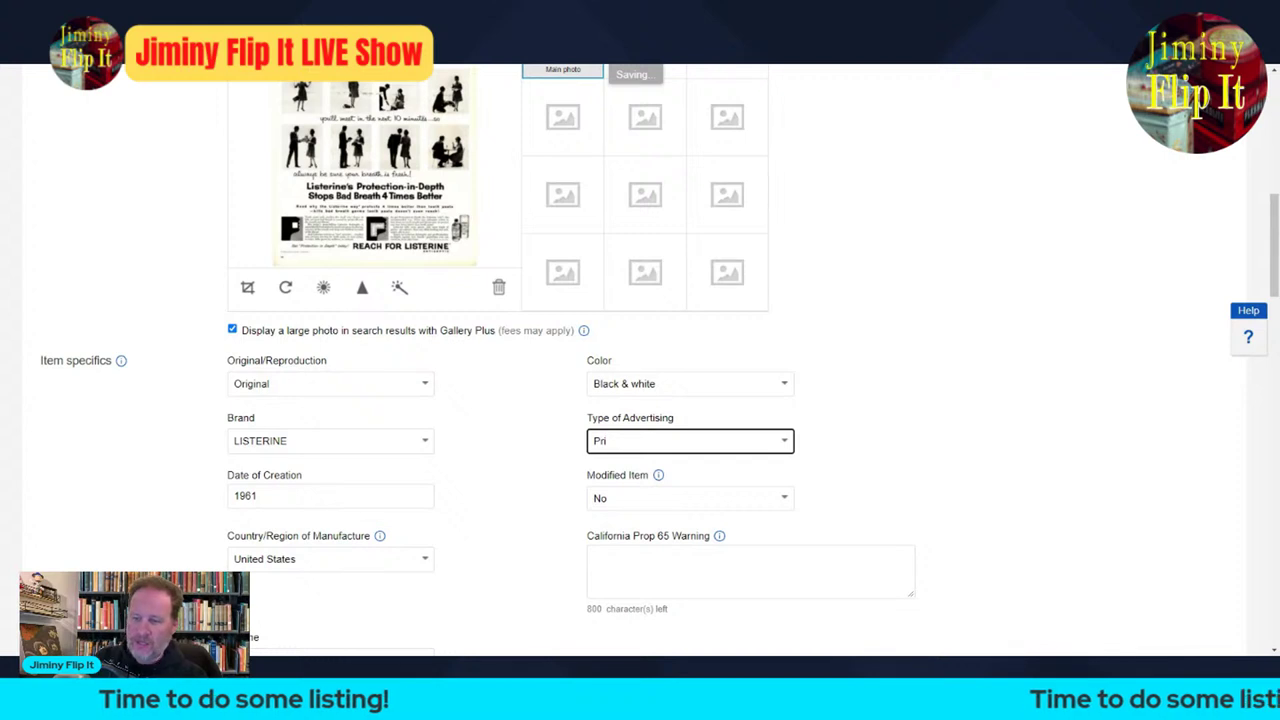
pyautogui.write('nt Ad')
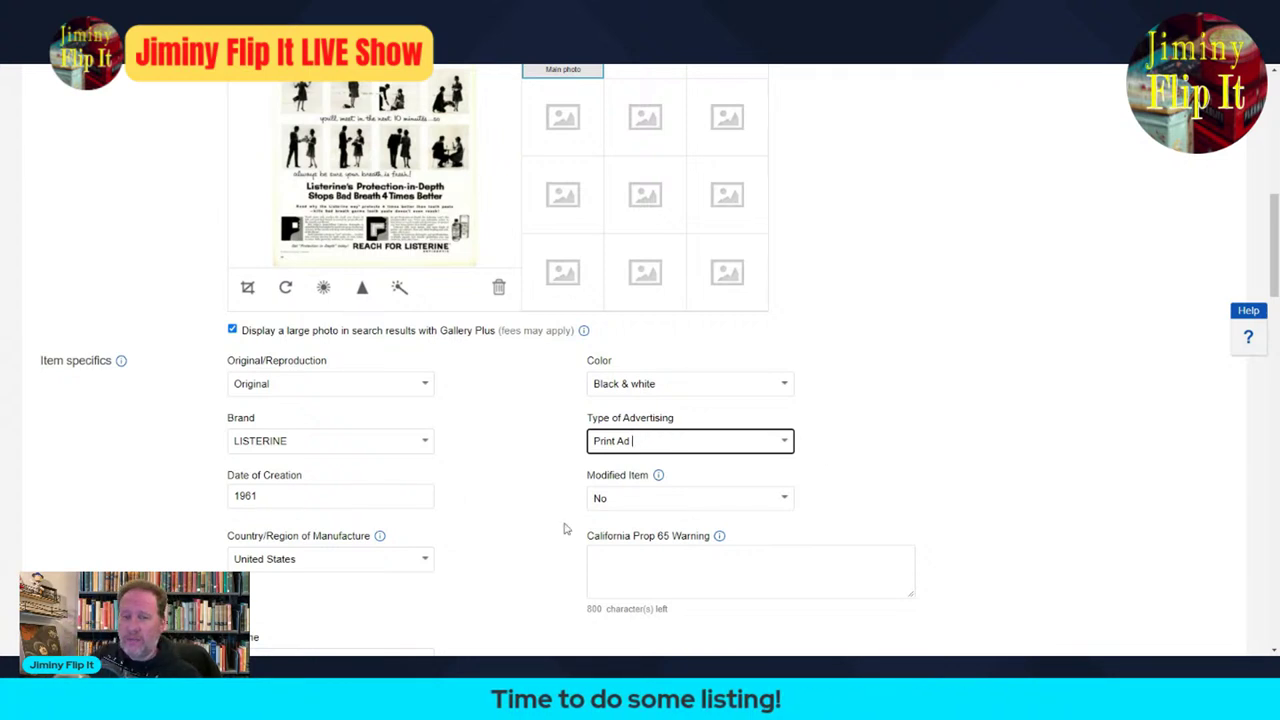
pyautogui.scroll(-3, 565, 528)
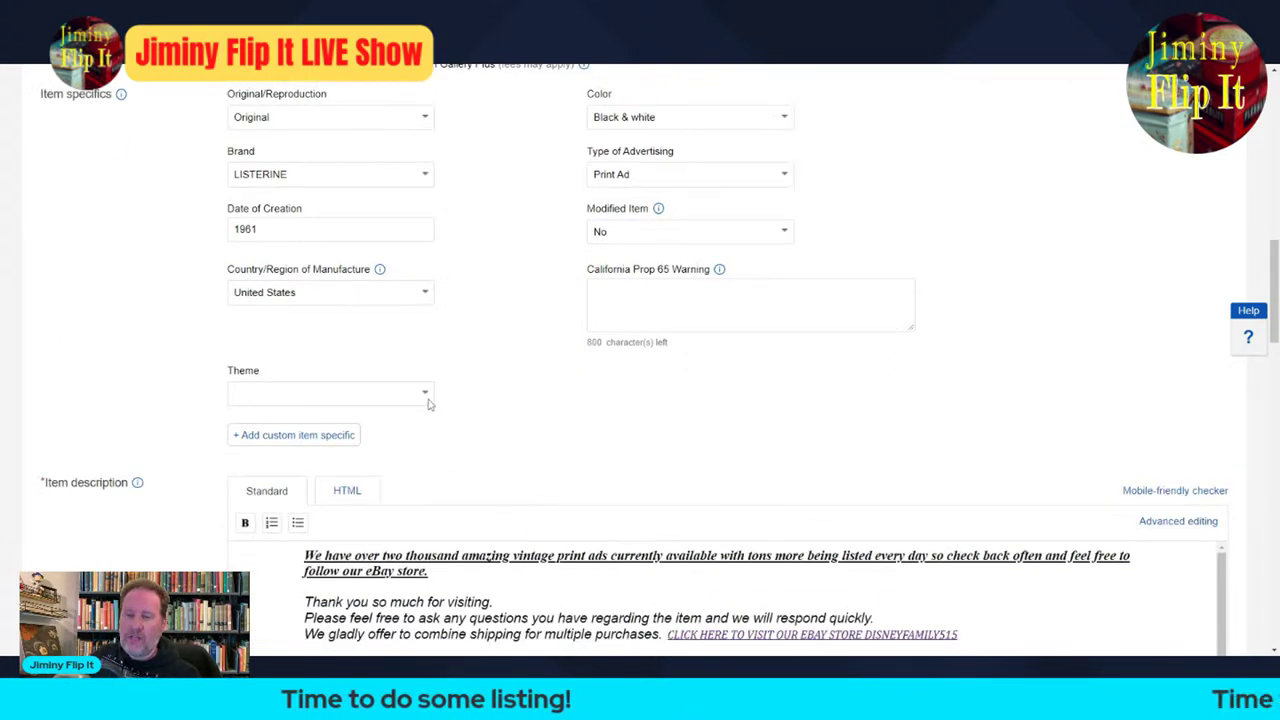
# Set the Theme to Other Health & Beauty Ads
pyautogui.click(426, 396)
pyautogui.click(410, 421)
pyautogui.scroll(-10, 570, 469)
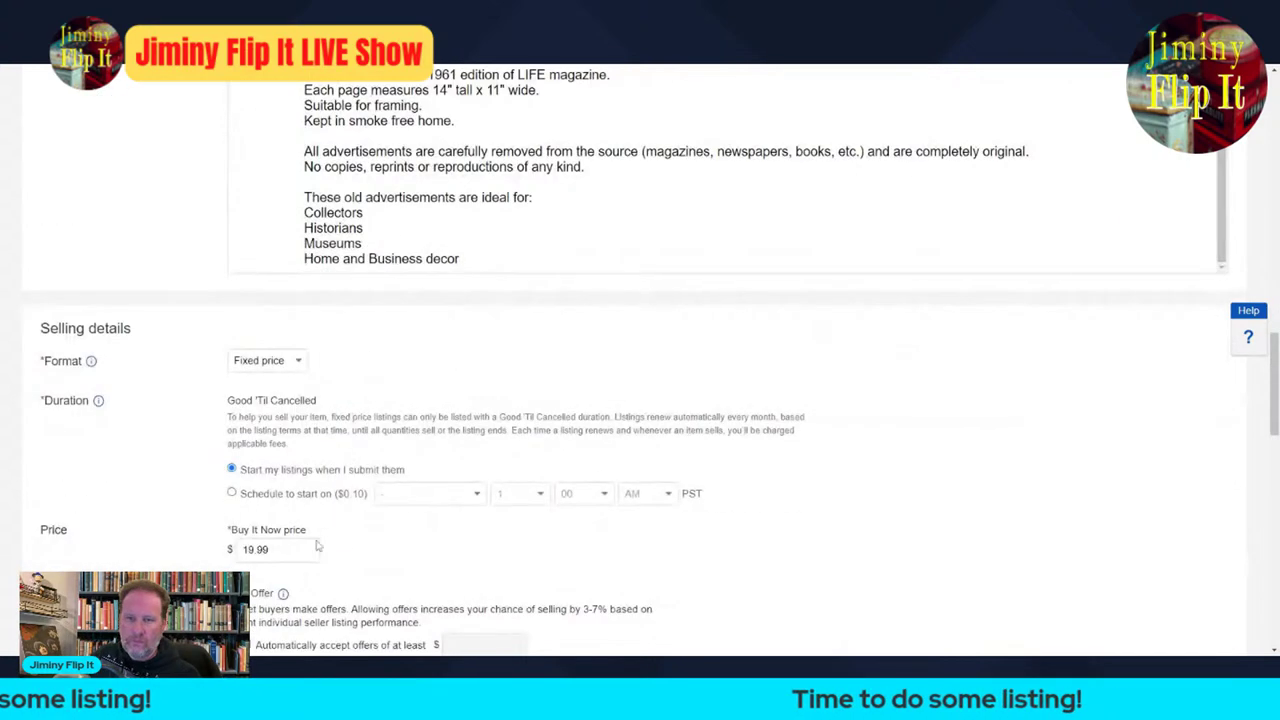
# Replace the 19.99 Buy It Now price with 14.99
pyautogui.click(270, 549)
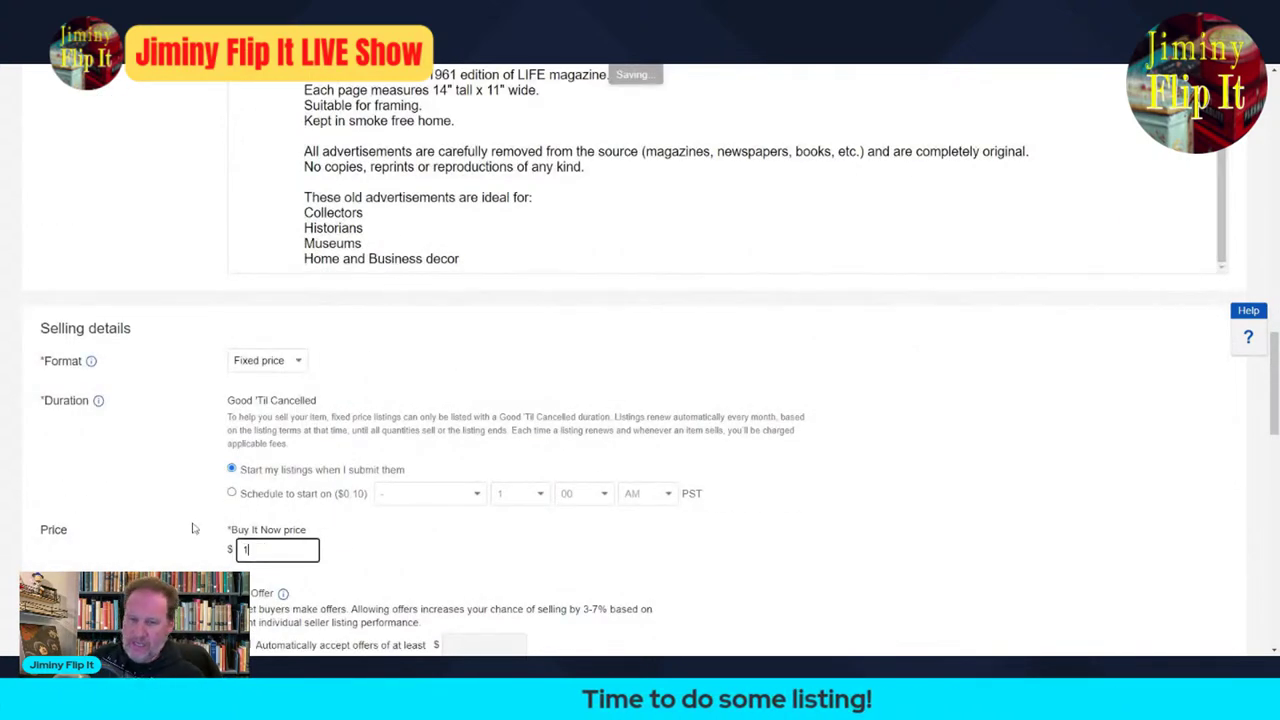
pyautogui.write('14.99')
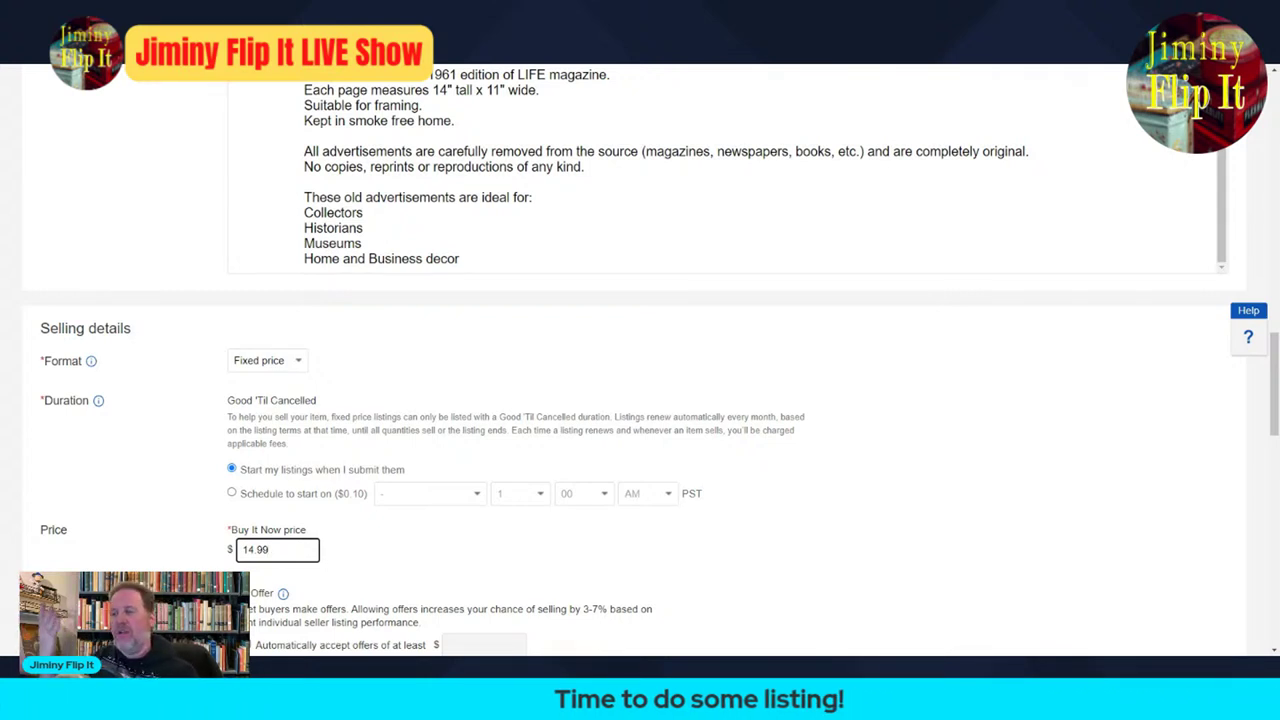
pyautogui.scroll(-3, 711, 436)
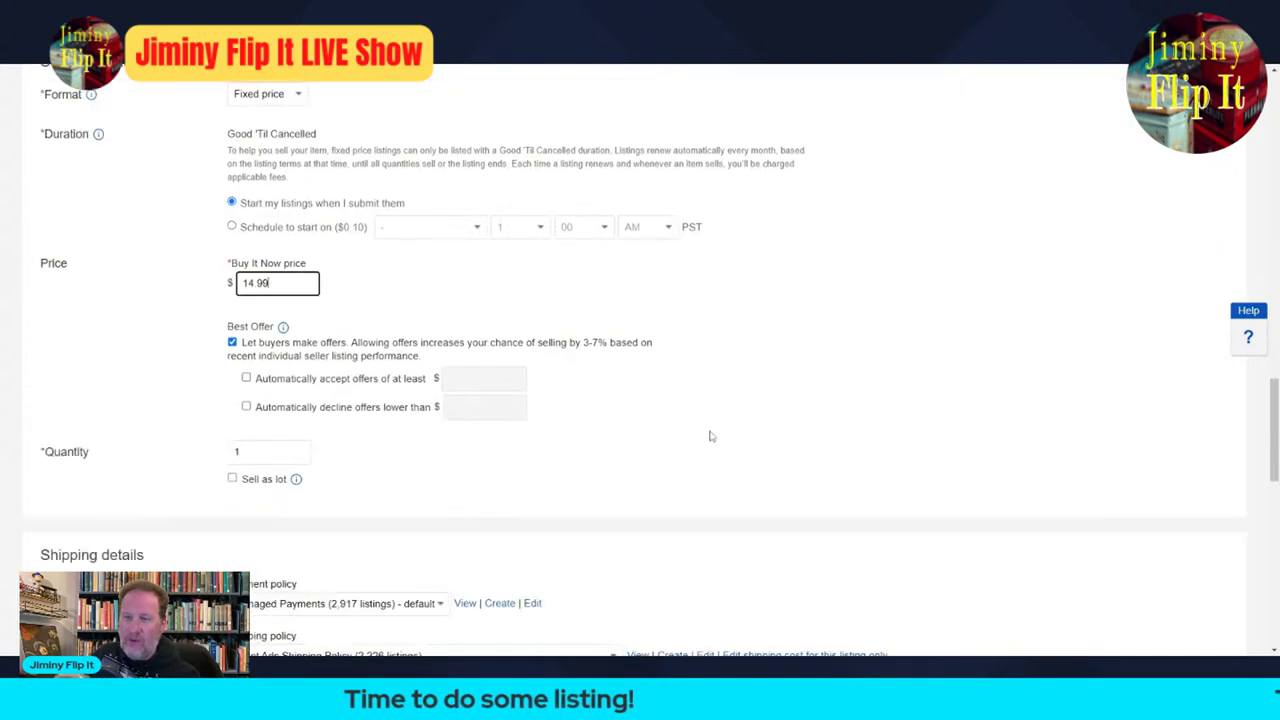
pyautogui.scroll(-3, 628, 408)
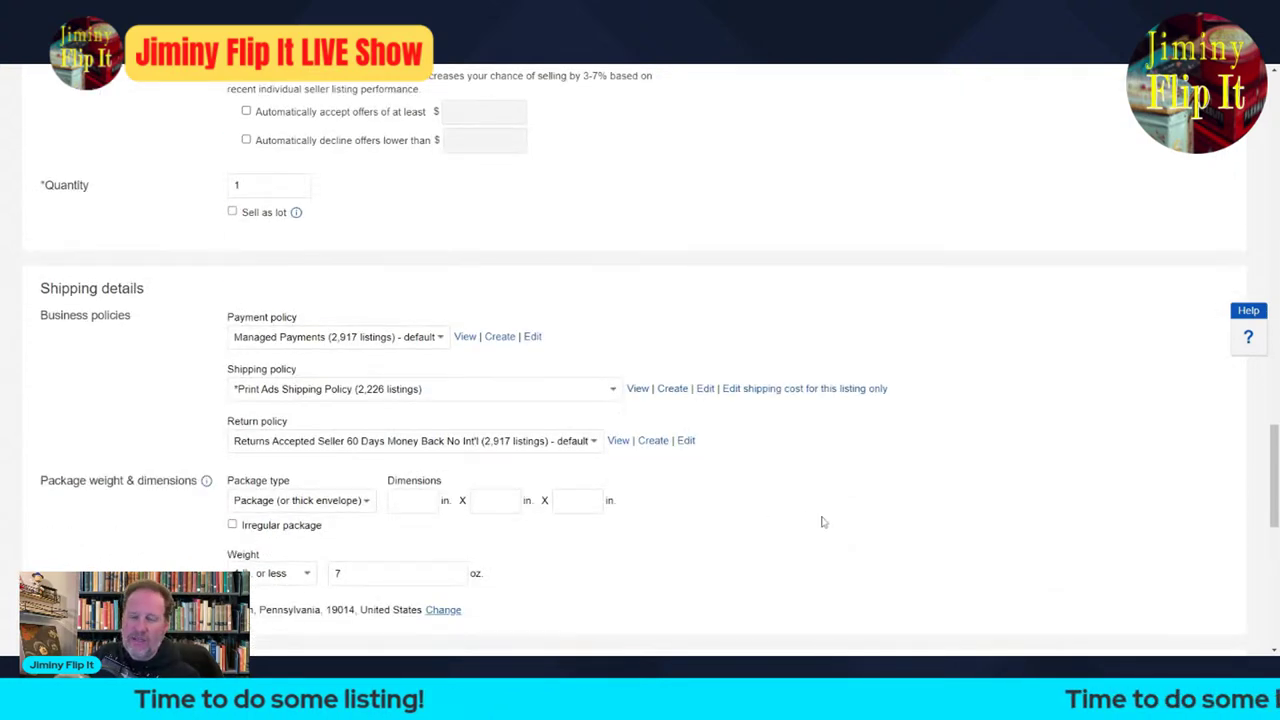
pyautogui.scroll(-3, 823, 521)
pyautogui.scroll(10, 823, 521)
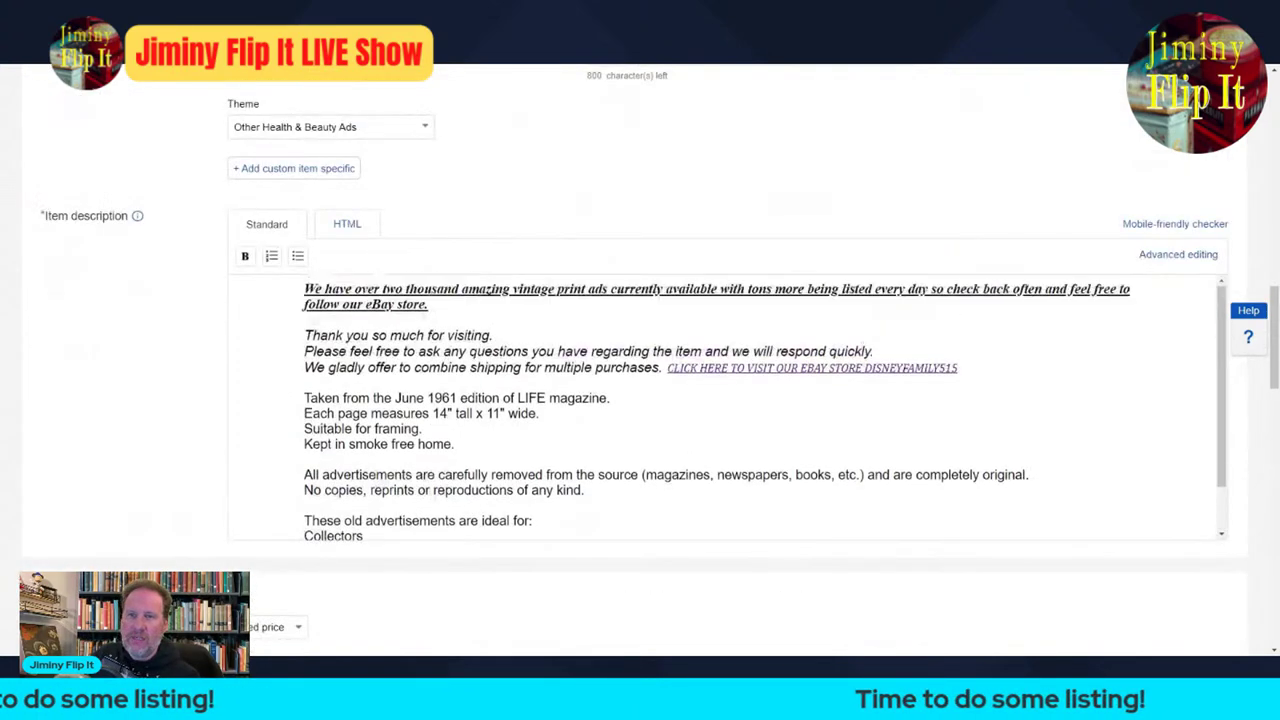
pyautogui.scroll(6, 675, 532)
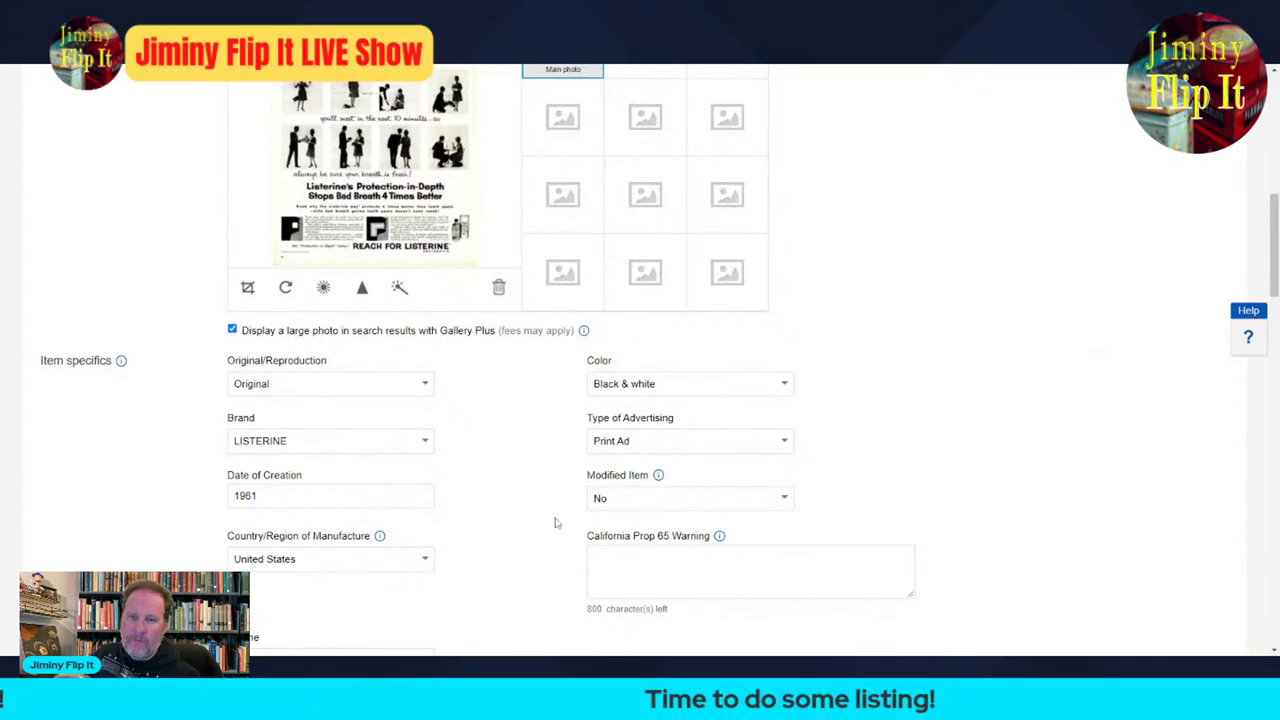
pyautogui.scroll(3, 556, 522)
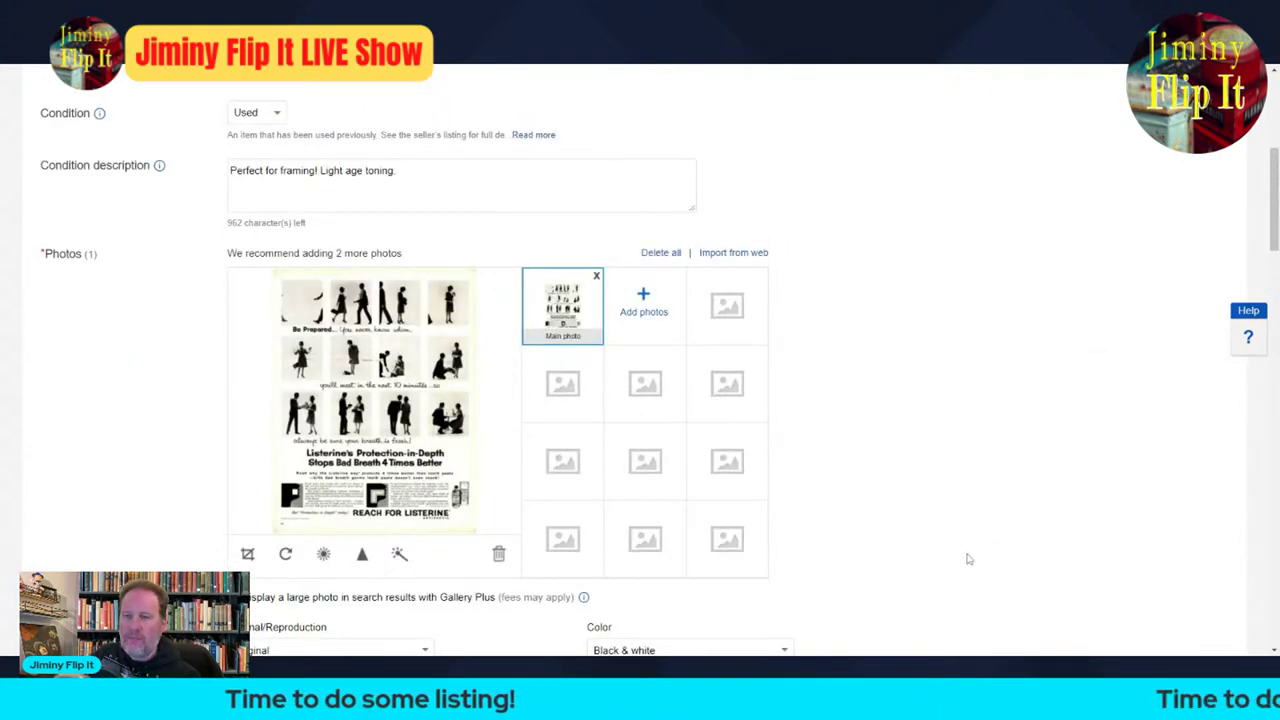
pyautogui.scroll(5, 970, 560)
pyautogui.scroll(-6, 967, 559)
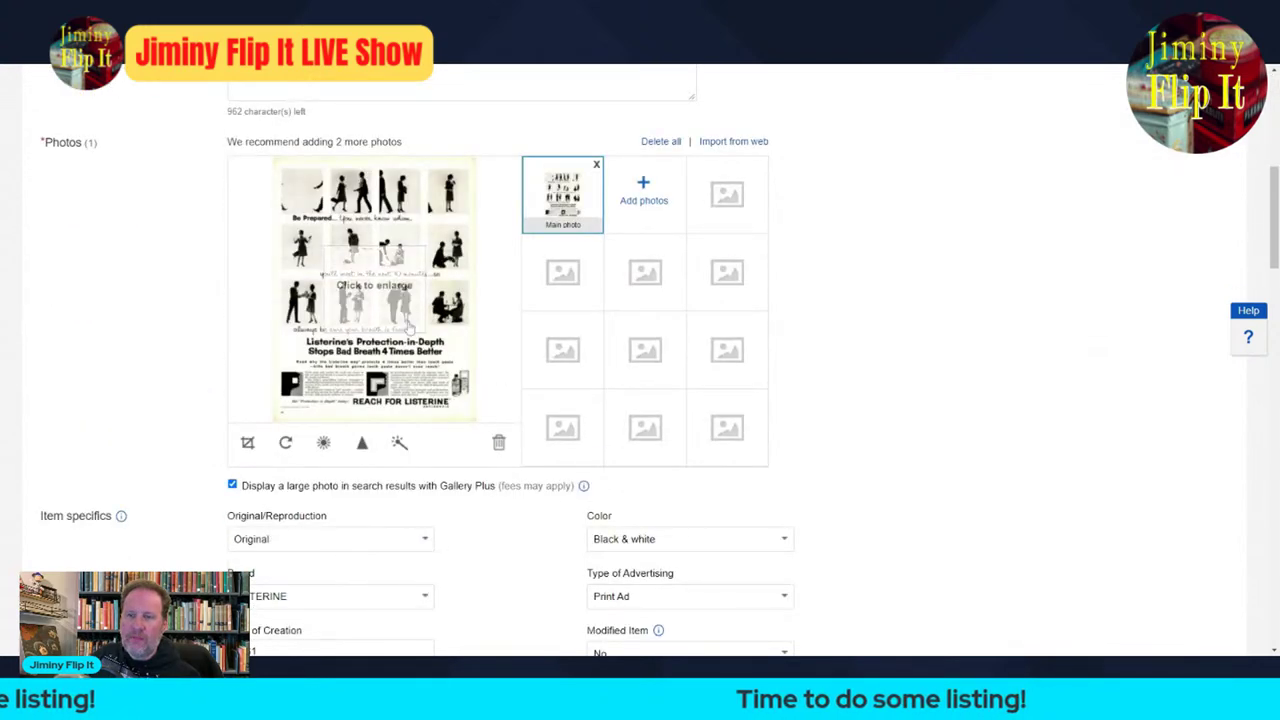
pyautogui.click(503, 401)
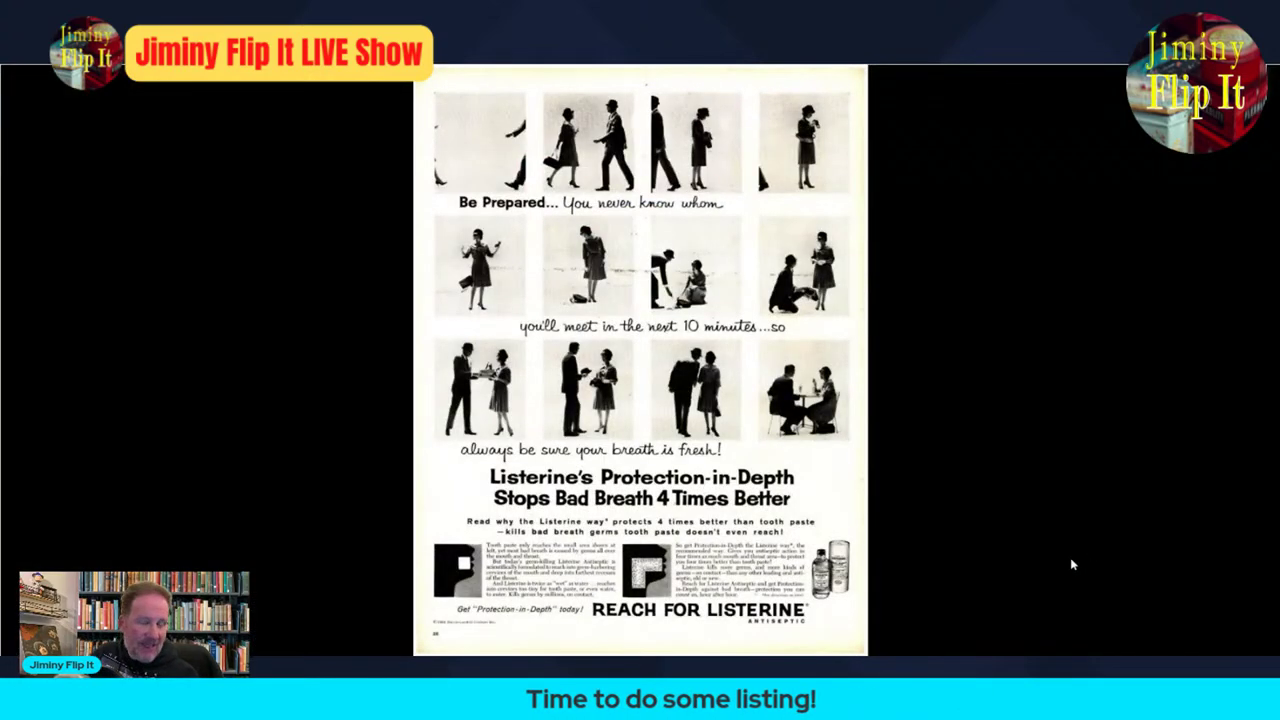
pyautogui.click(934, 286)
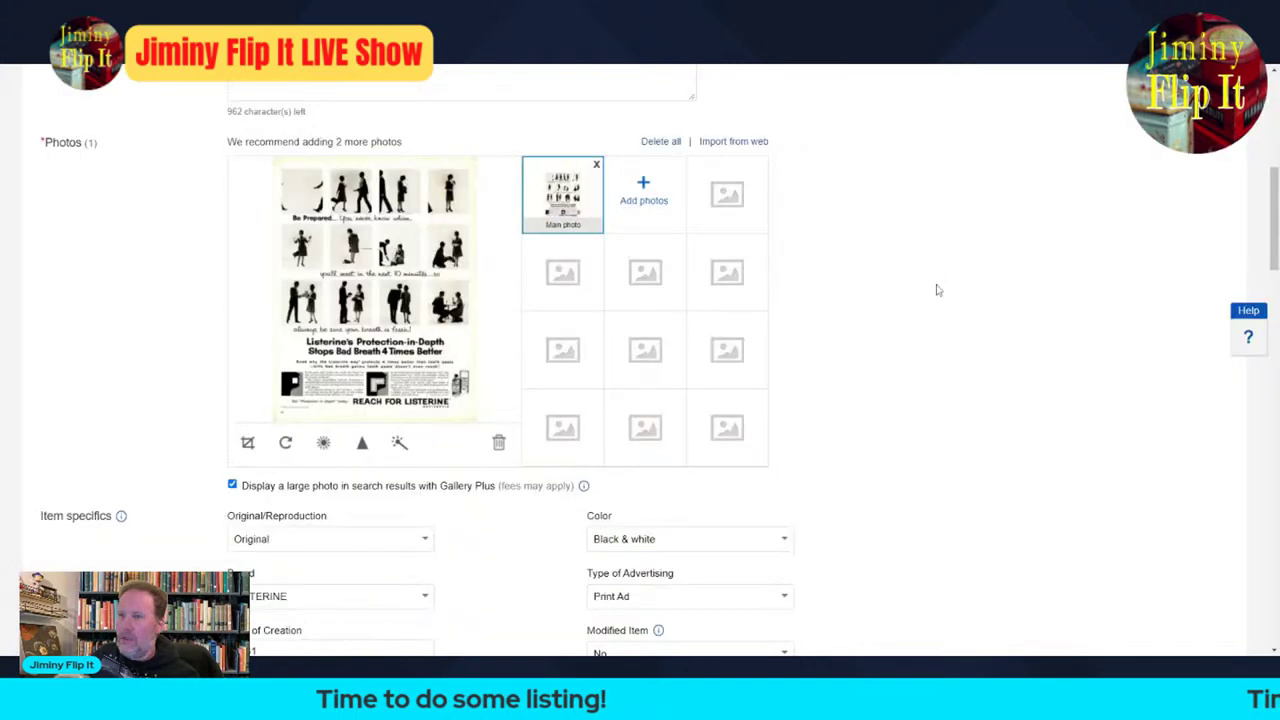
pyautogui.scroll(6, 466, 303)
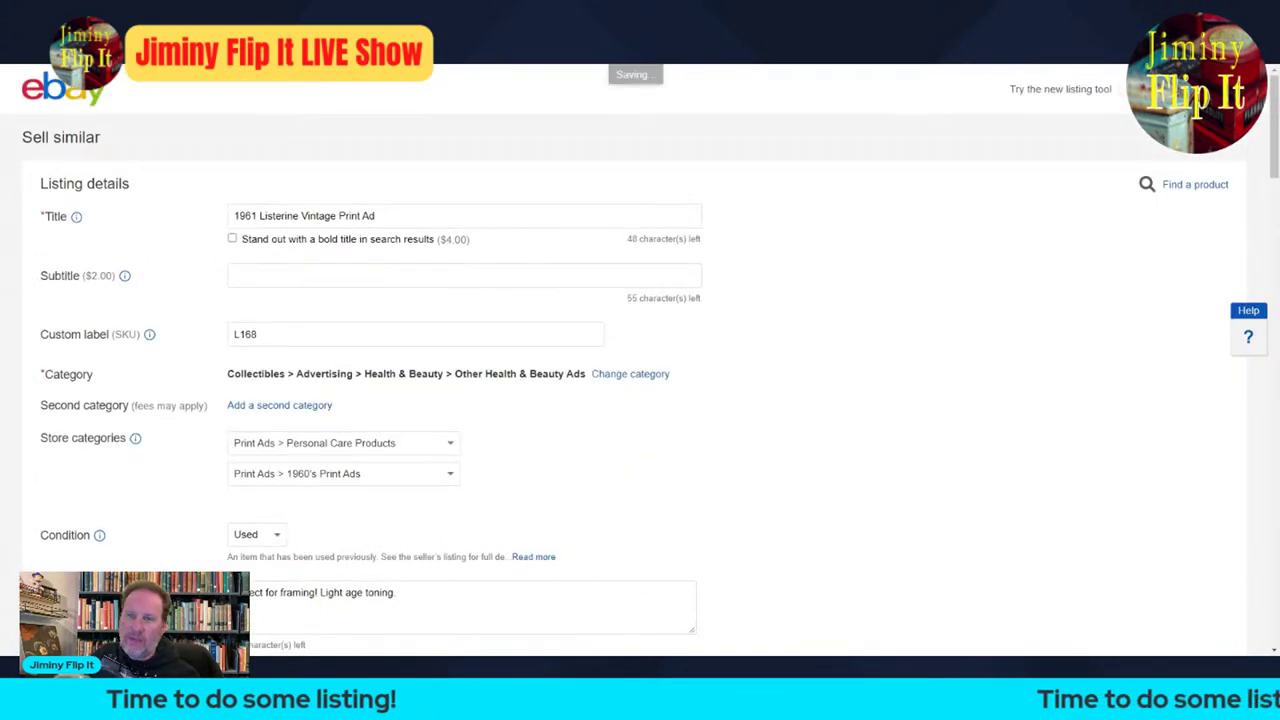
# Insert 'Antiseptic Mouthwash' after Listerine in the listing title
pyautogui.click(302, 216)
pyautogui.write('Antisep')
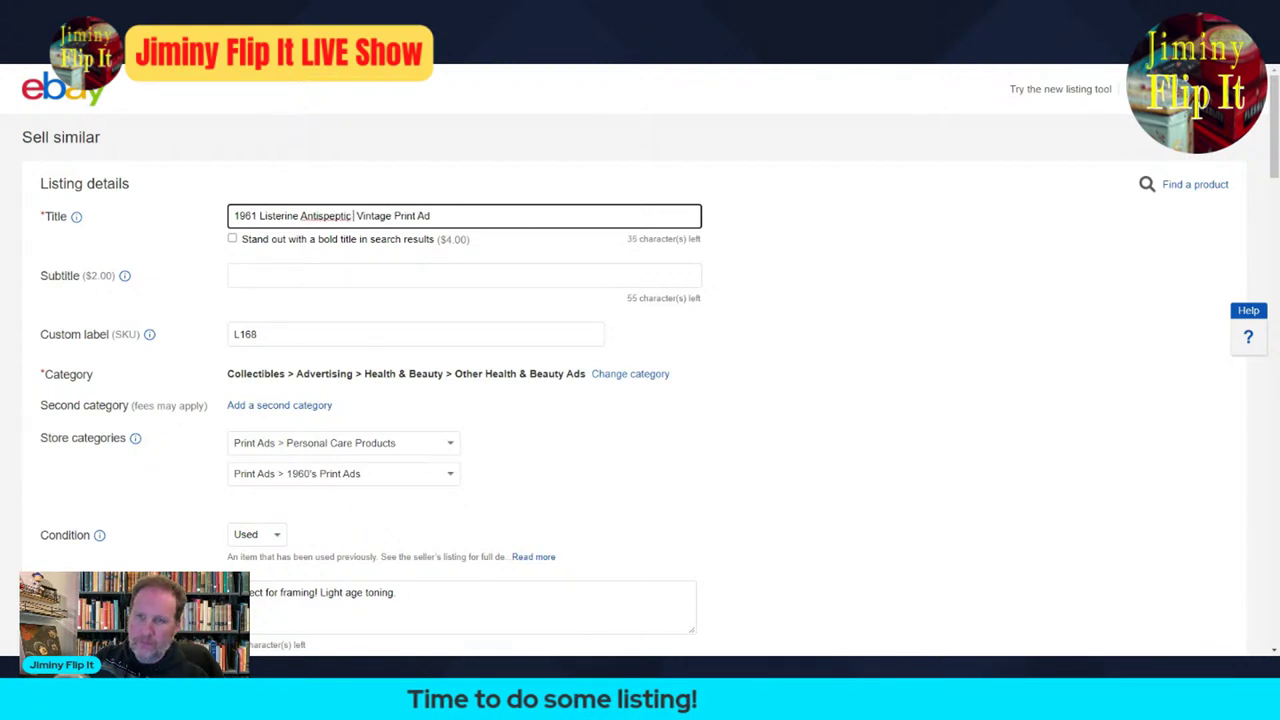
pyautogui.write('eptic Mo')
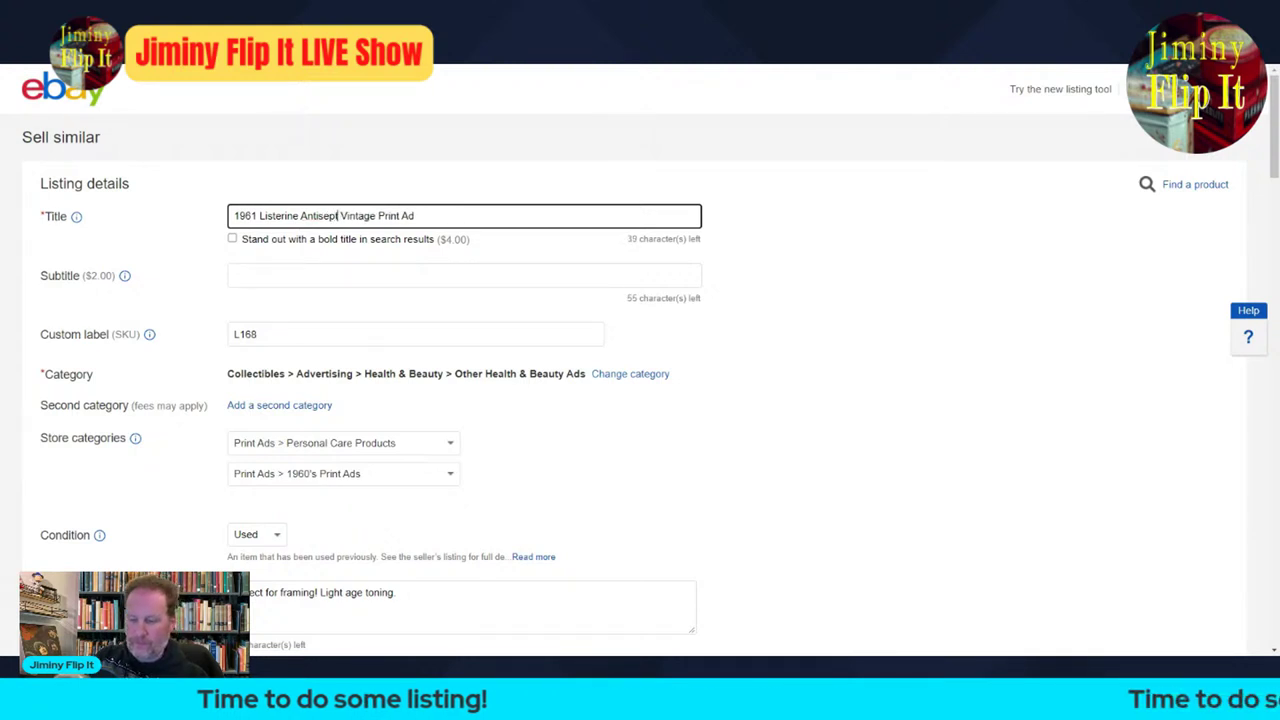
pyautogui.write('uthwash')
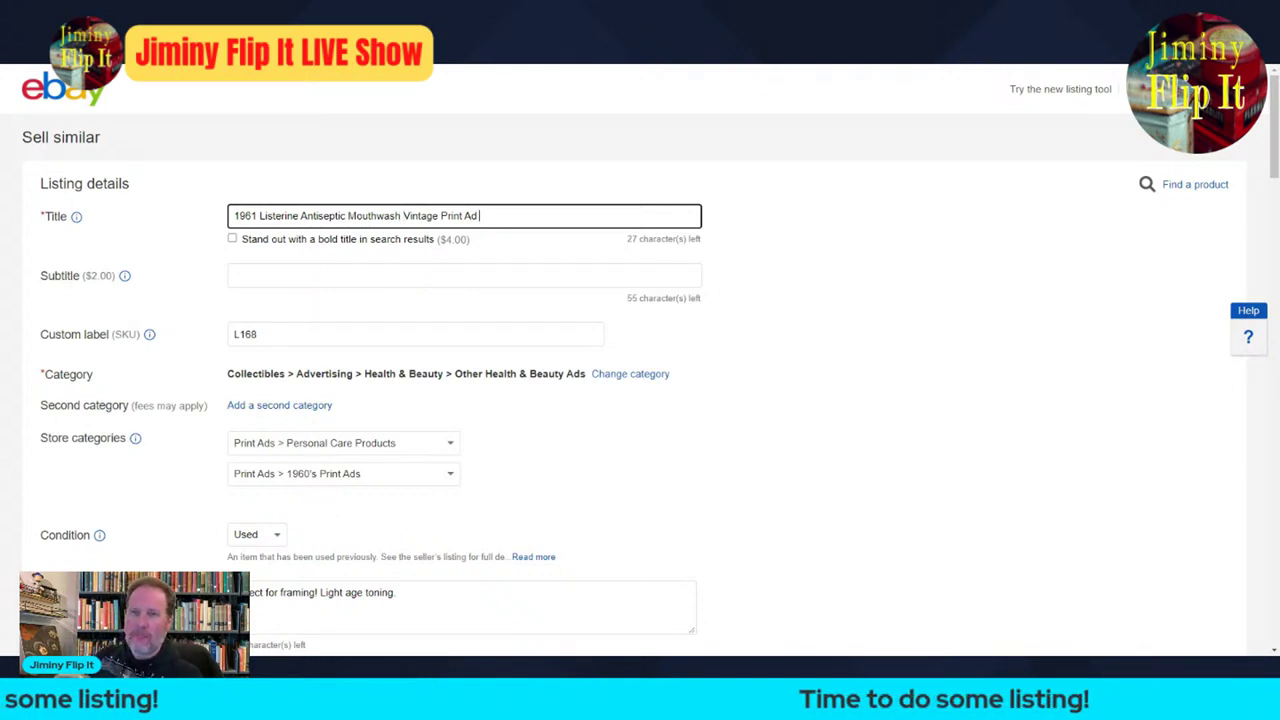
pyautogui.scroll(-5, 843, 591)
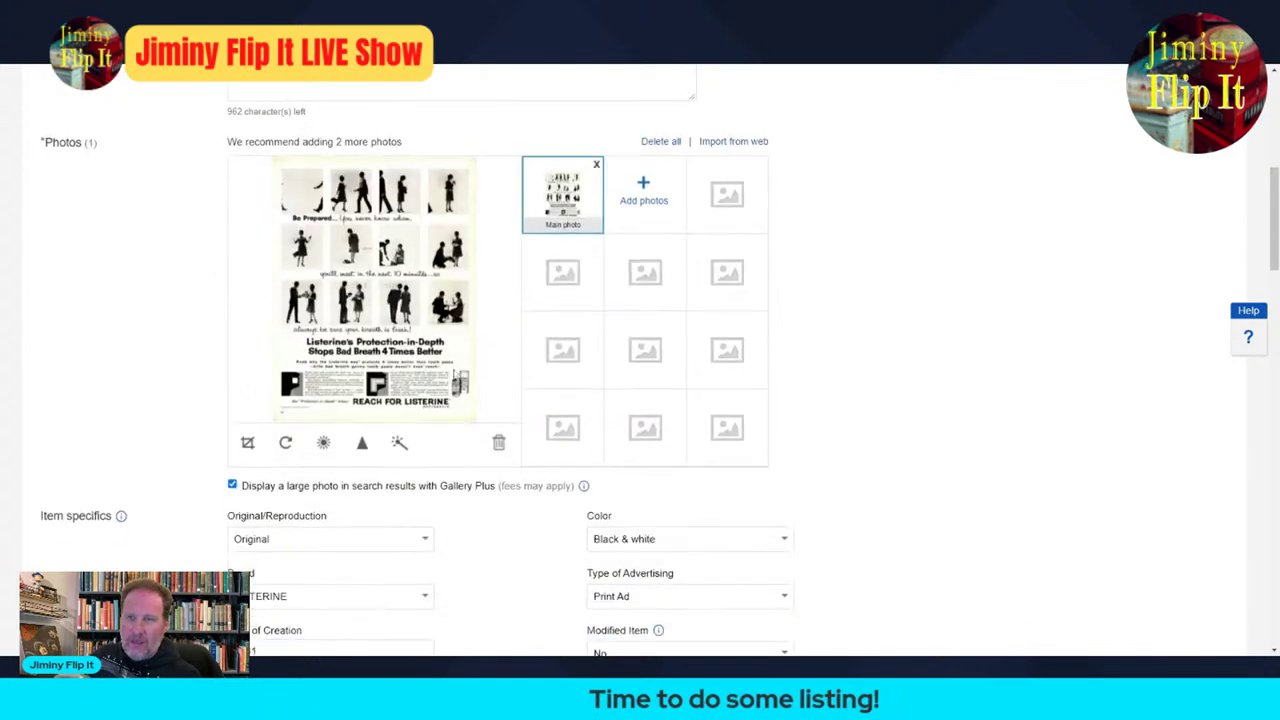
pyautogui.click(409, 320)
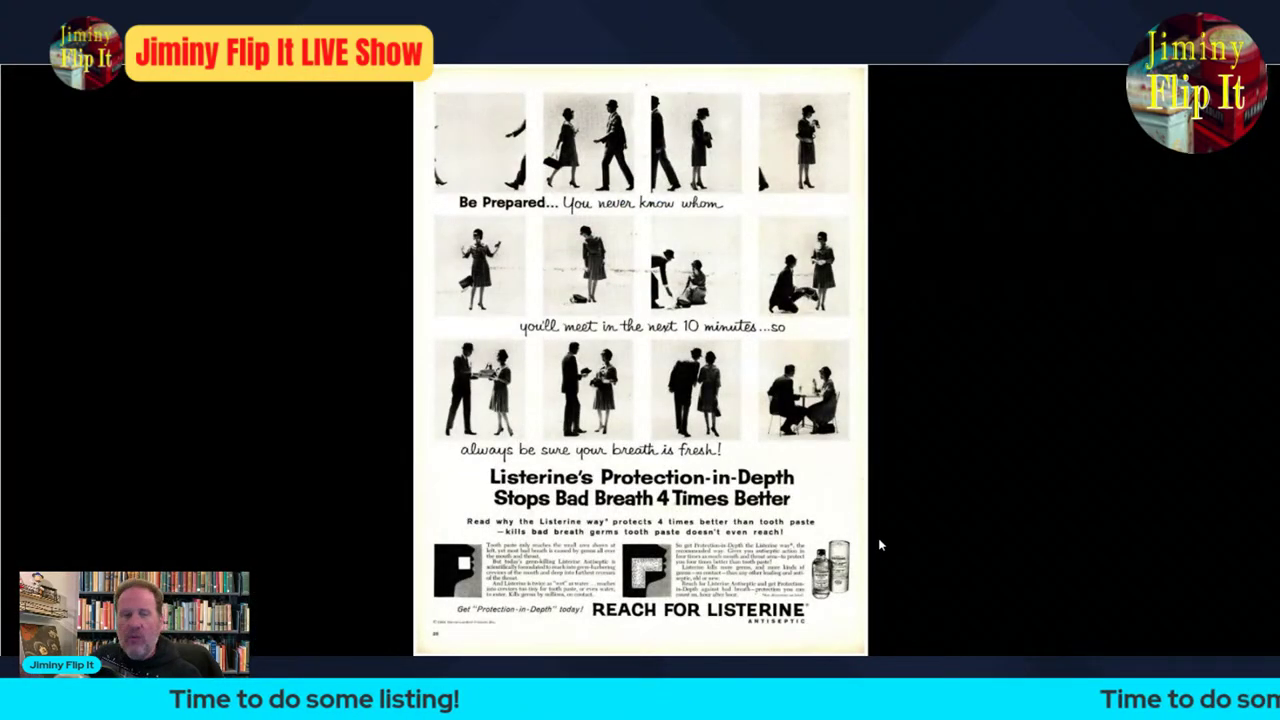
pyautogui.click(1106, 177)
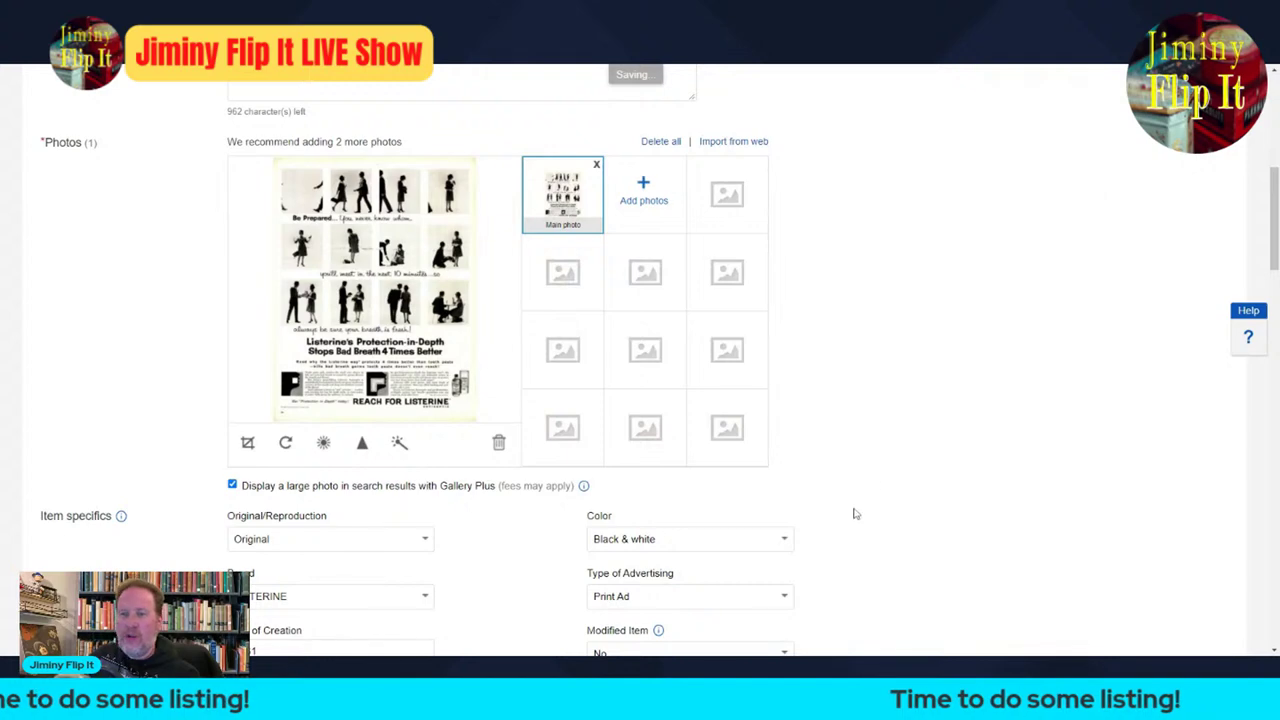
pyautogui.scroll(-5, 853, 514)
pyautogui.scroll(8, 853, 514)
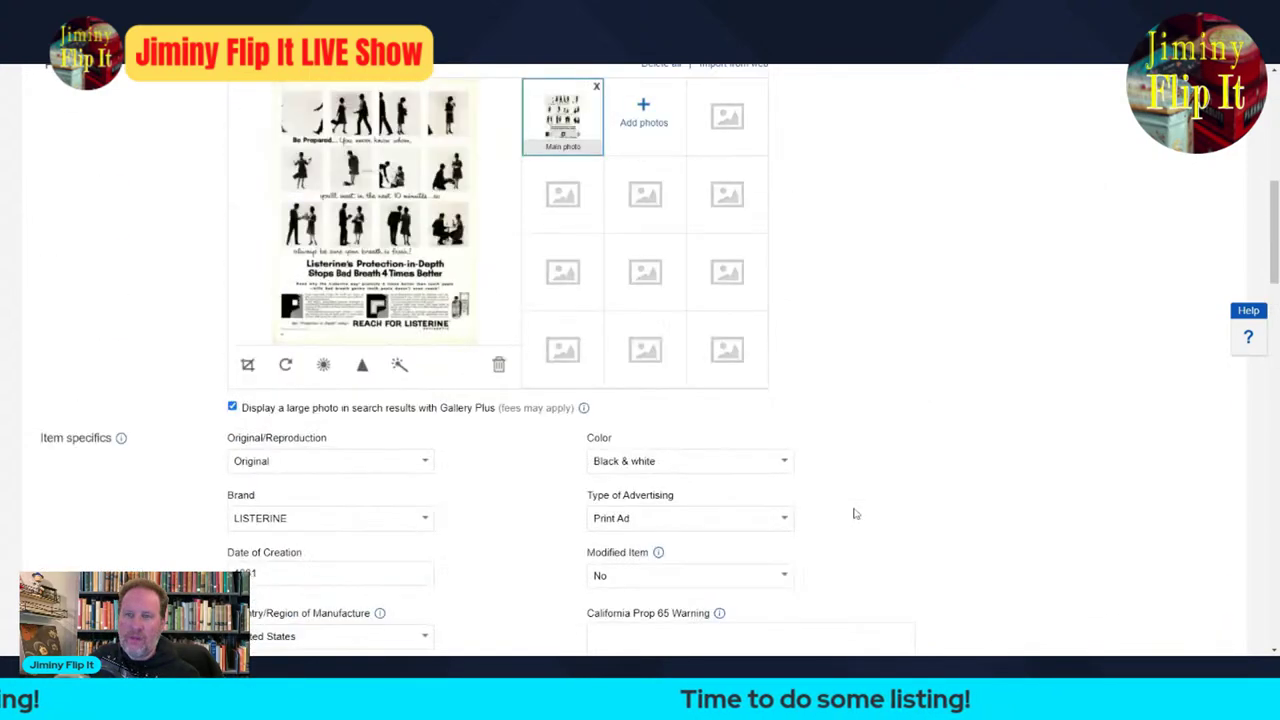
pyautogui.scroll(-10, 700, 406)
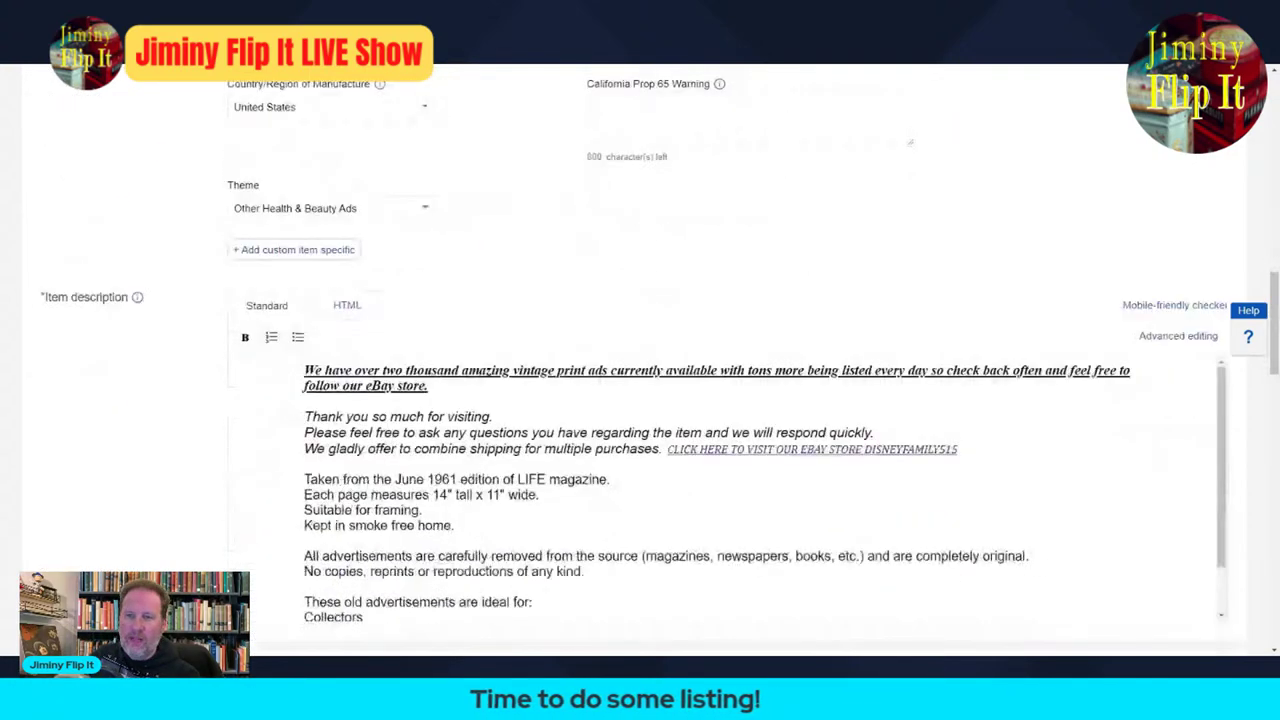
pyautogui.scroll(-2, 725, 296)
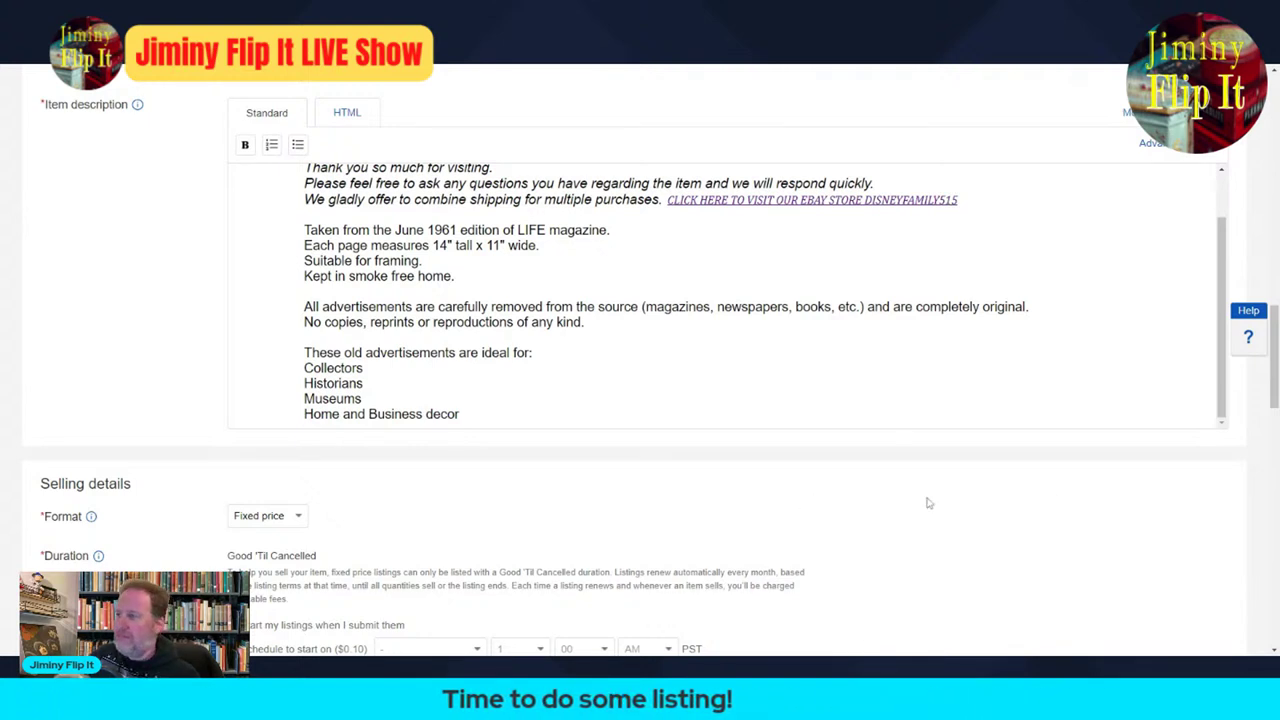
pyautogui.moveTo(1276, 377); pyautogui.dragTo(1268, 152)
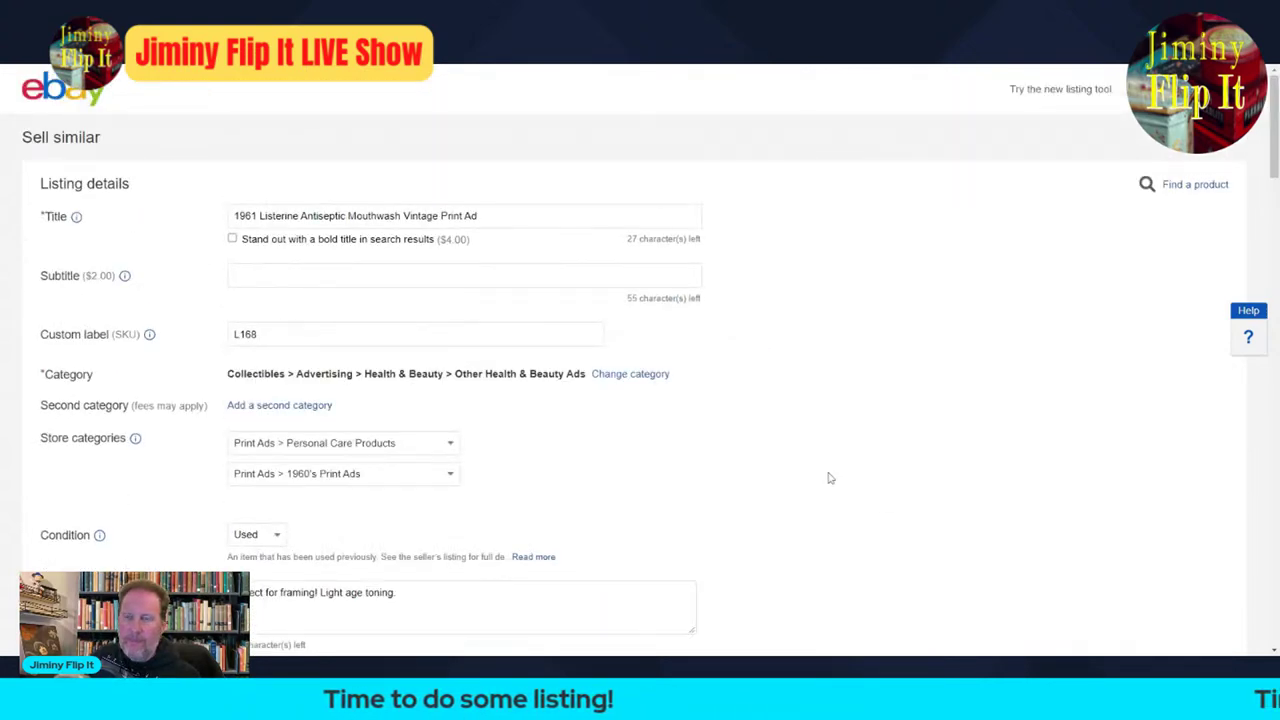
# Enlarge the Listerine photo to read the ad text, then close it
pyautogui.scroll(-5, 828, 478)
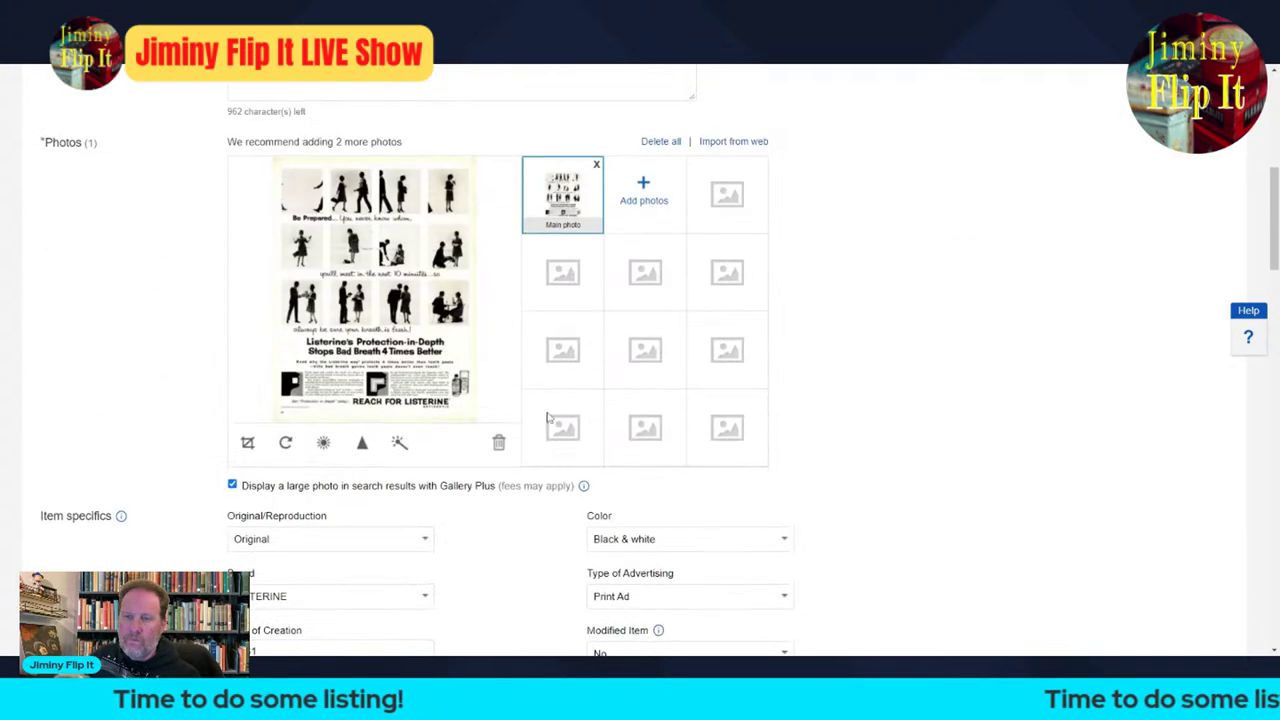
pyautogui.click(374, 286)
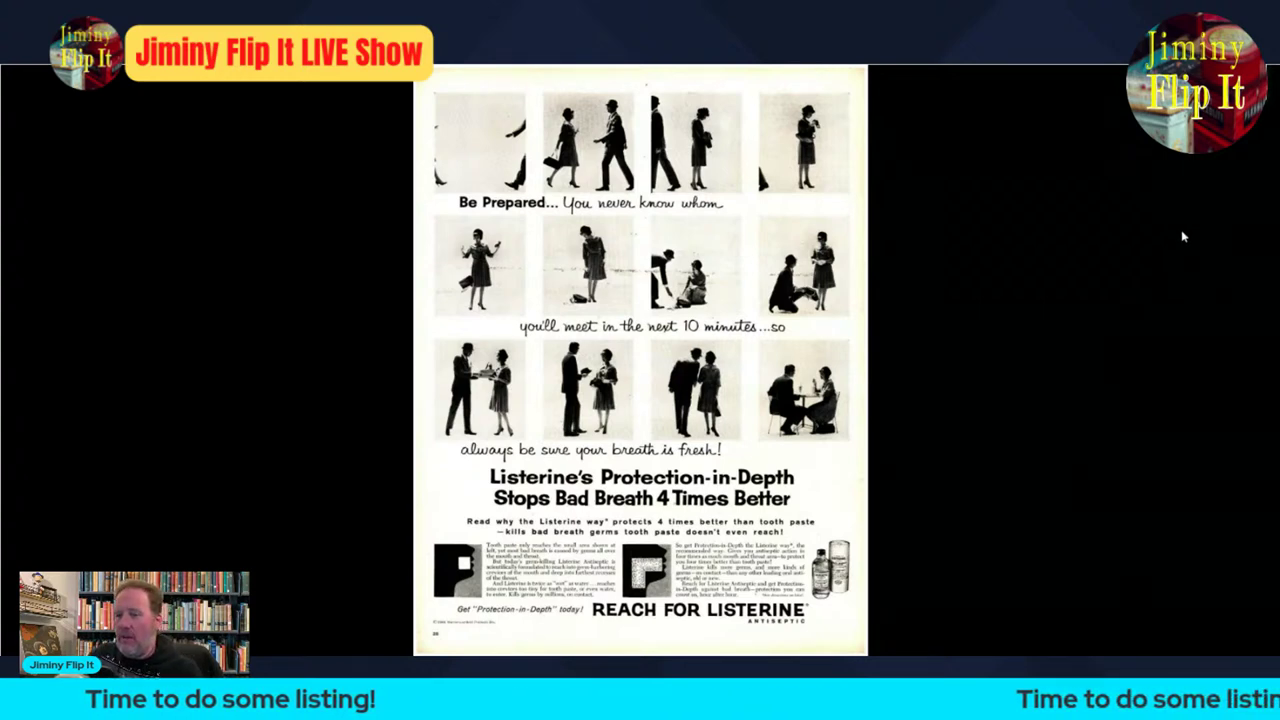
pyautogui.click(1023, 229)
# Append 'Be Prepared Dental Care' to the end of the title
pyautogui.scroll(10, 1023, 229)
pyautogui.click(480, 216)
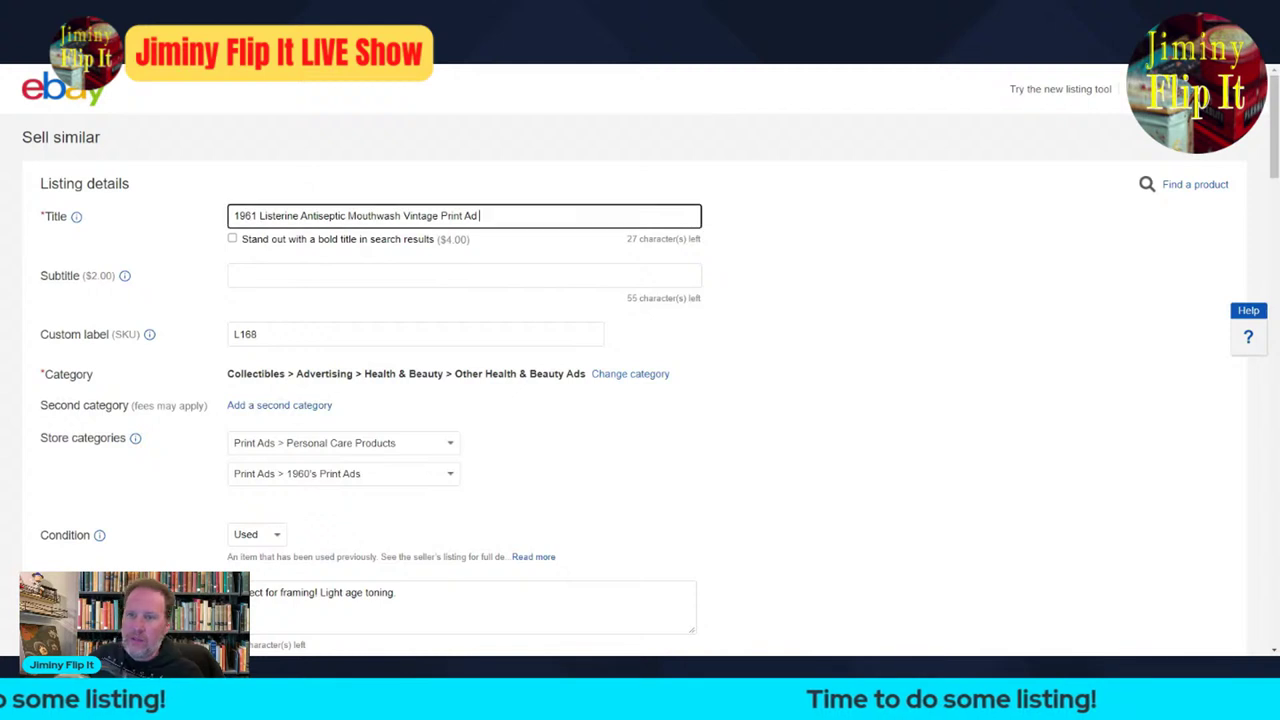
pyautogui.write('Be Prepared COuple')
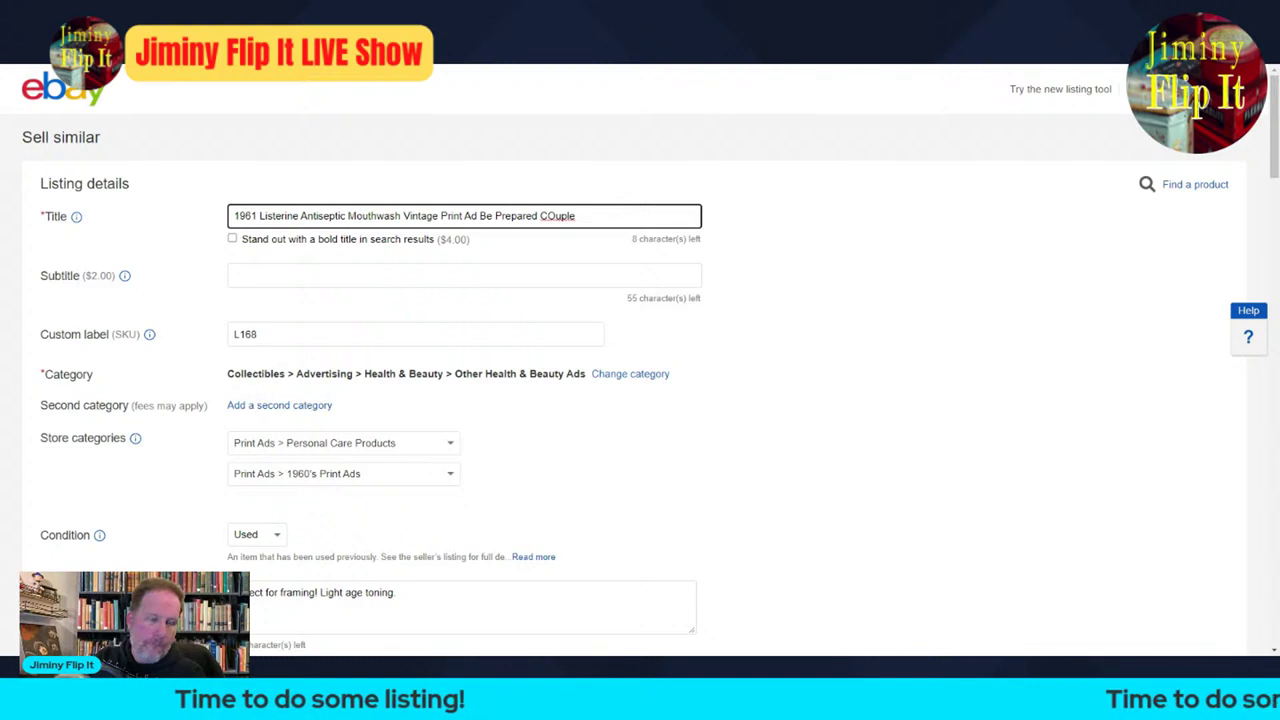
pyautogui.press('BackSpace')
pyautogui.press('BackSpace')
pyautogui.press('BackSpace')
pyautogui.press('BackSpace')
pyautogui.press('BackSpace')
pyautogui.press('BackSpace')
pyautogui.press('BackSpace')
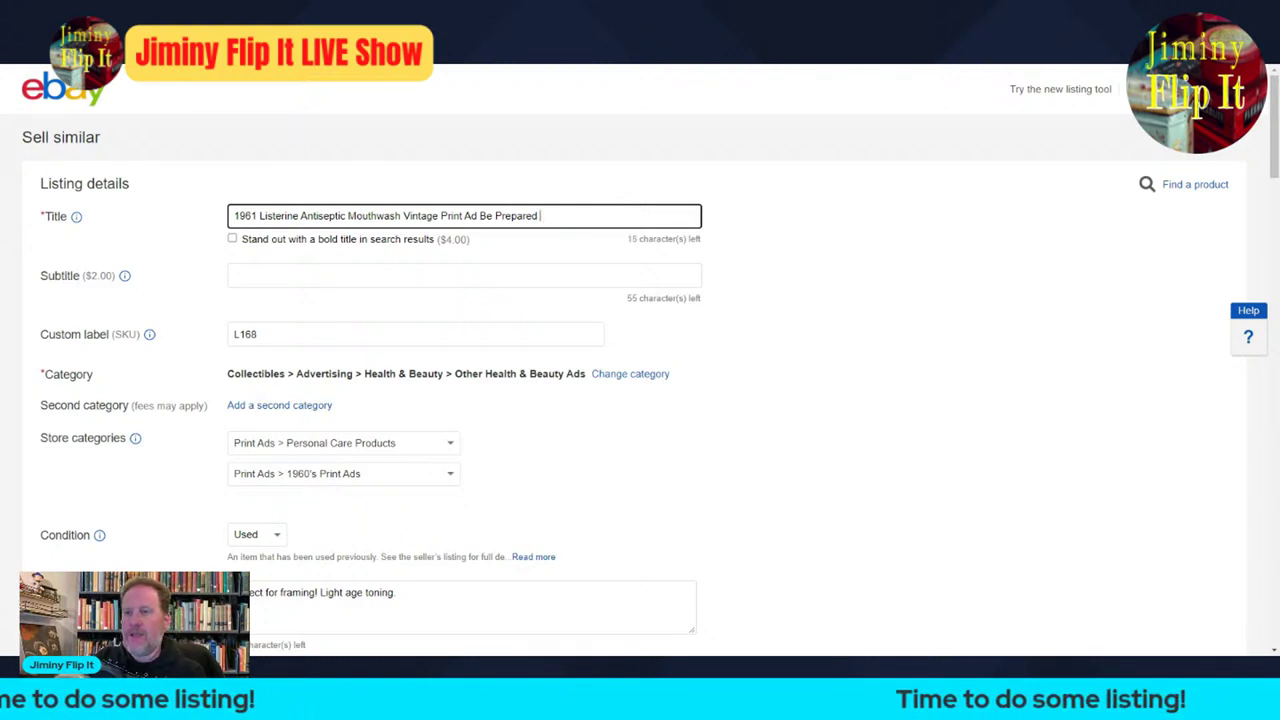
pyautogui.write('Dental Care')
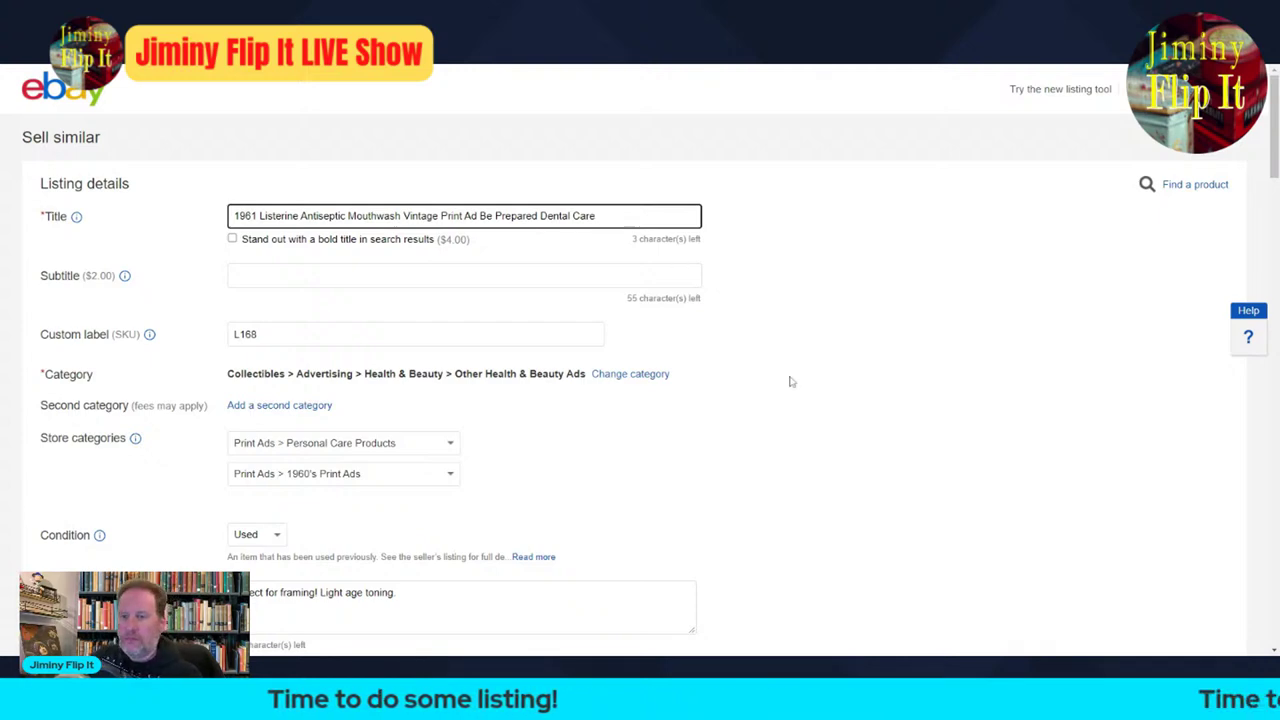
pyautogui.scroll(-5, 789, 383)
pyautogui.scroll(6, 789, 383)
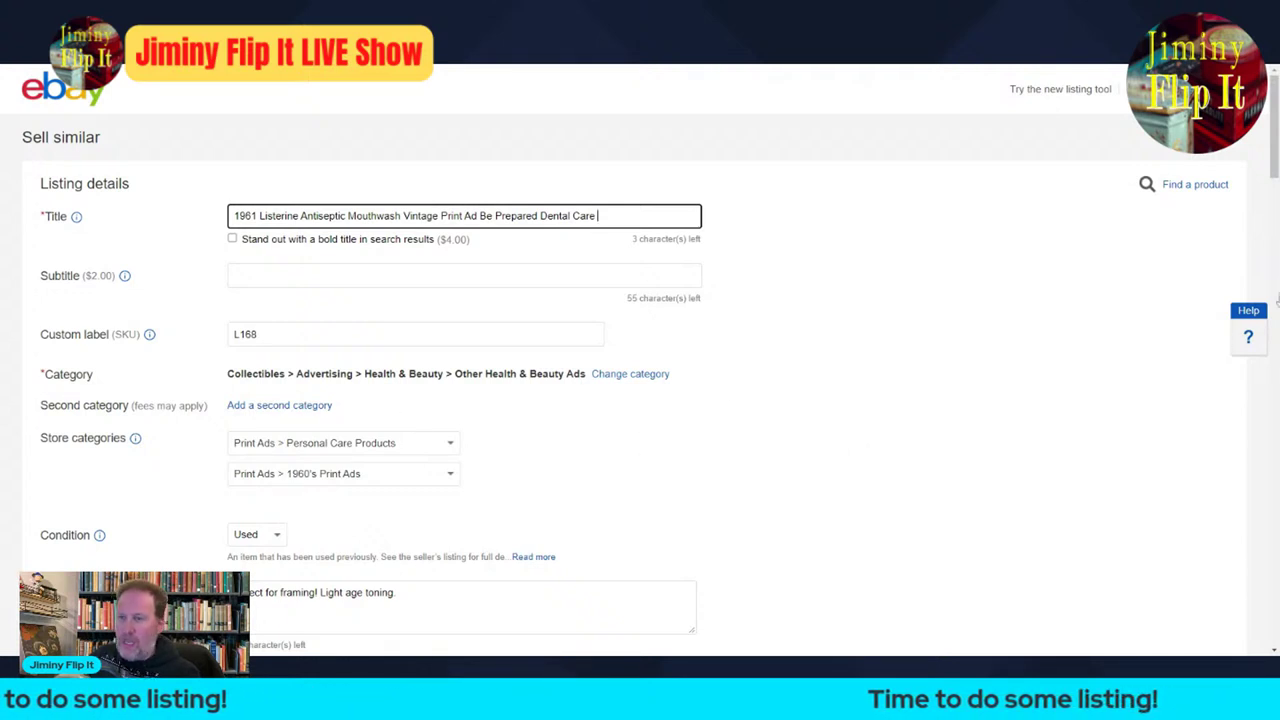
# Submit the finished Listerine listing with List item at the bottom of the form
pyautogui.moveTo(1276, 148); pyautogui.dragTo(1275, 640)
pyautogui.click(190, 586)
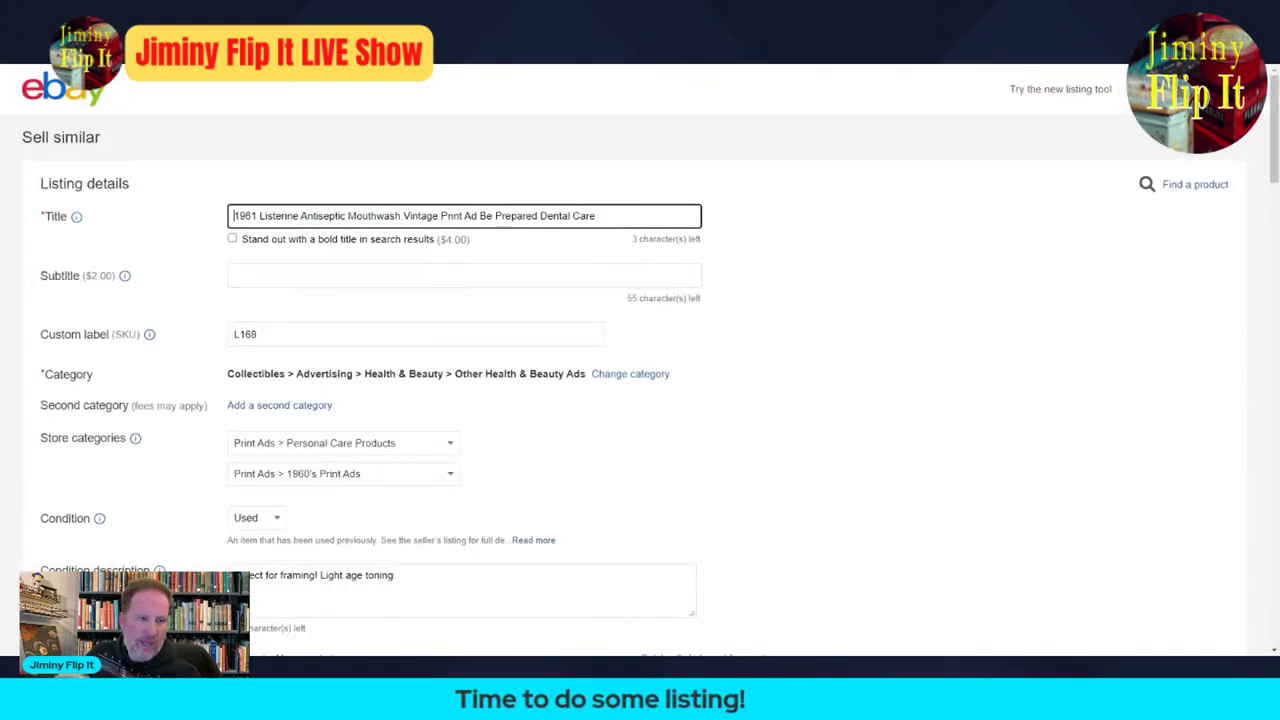
# Trim the title to '1961 Vintage Print Ad' and remove the Listerine main photo
pyautogui.moveTo(476, 216); pyautogui.dragTo(600, 216)
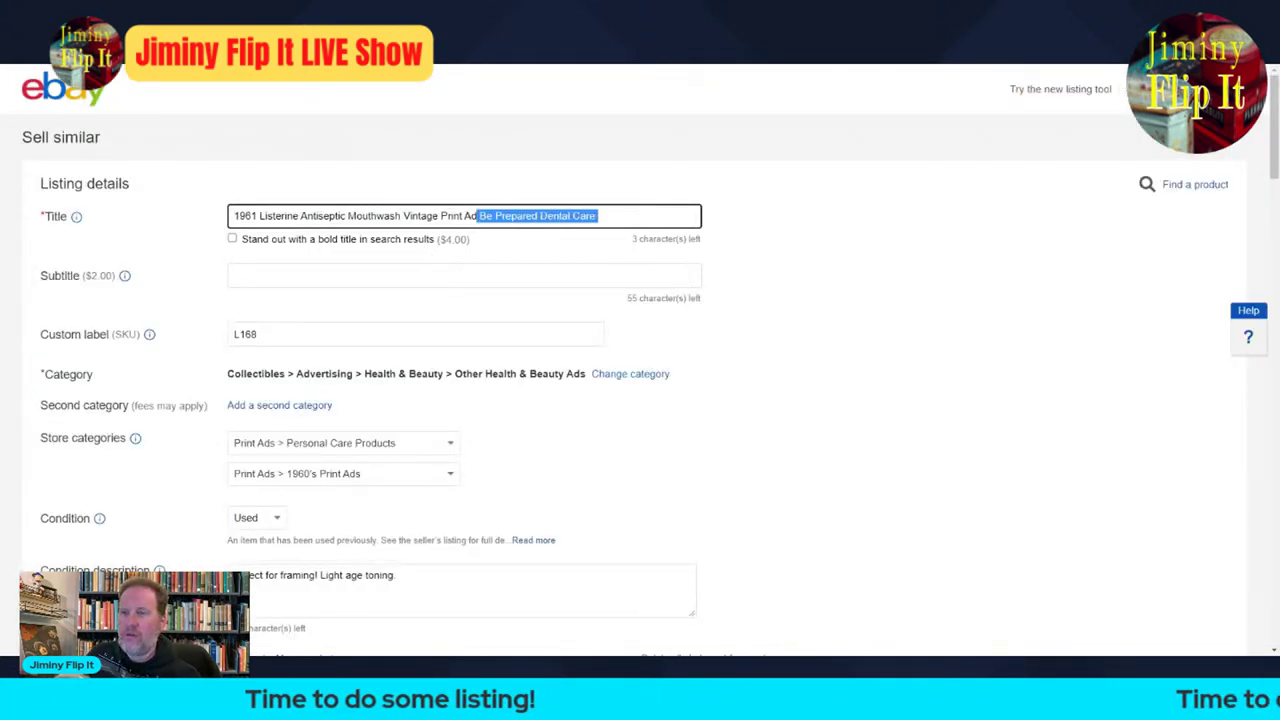
pyautogui.press('BackSpace')
pyautogui.moveTo(401, 216); pyautogui.dragTo(267, 216)
pyautogui.press('BackSpace')
pyautogui.press('BackSpace')
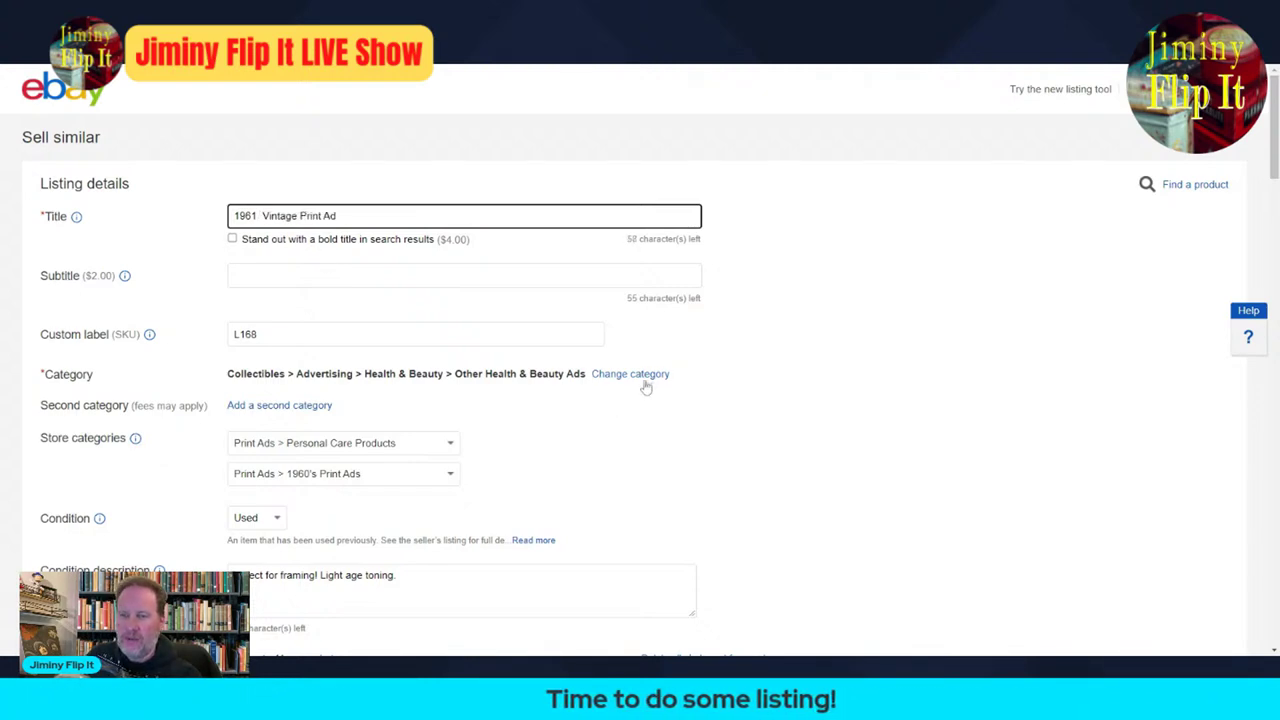
pyautogui.scroll(-5, 650, 400)
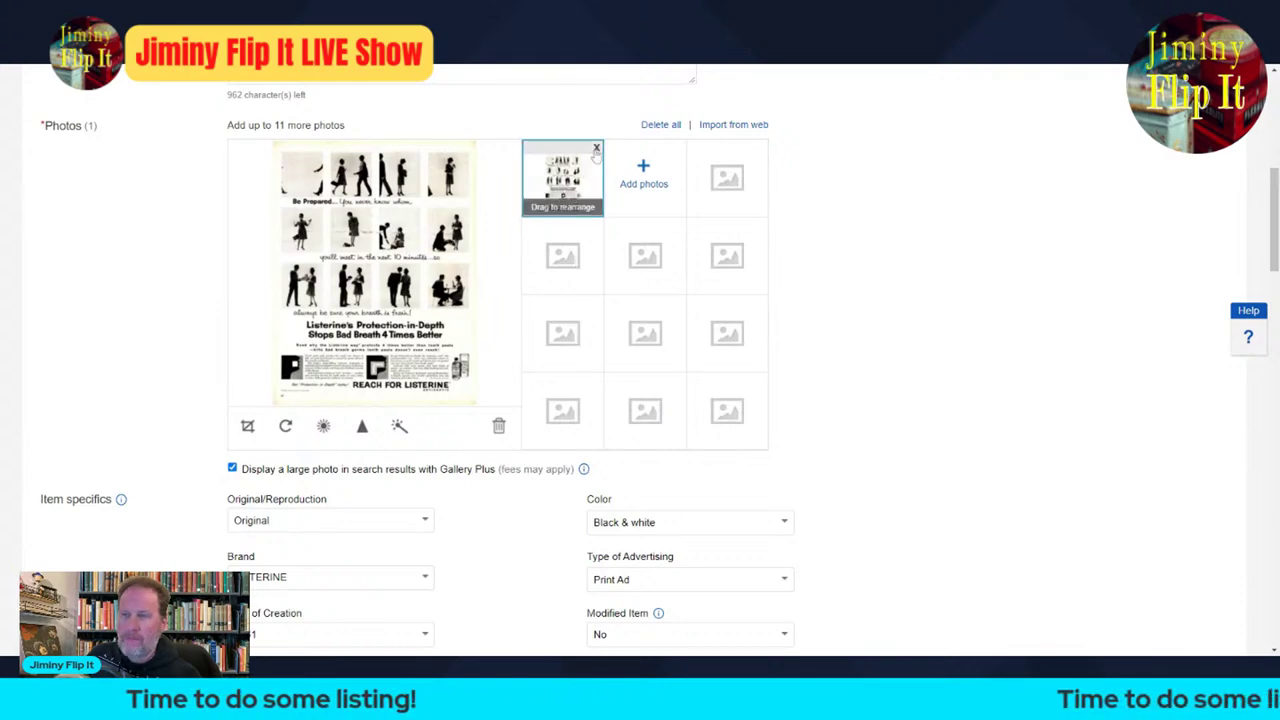
pyautogui.click(596, 148)
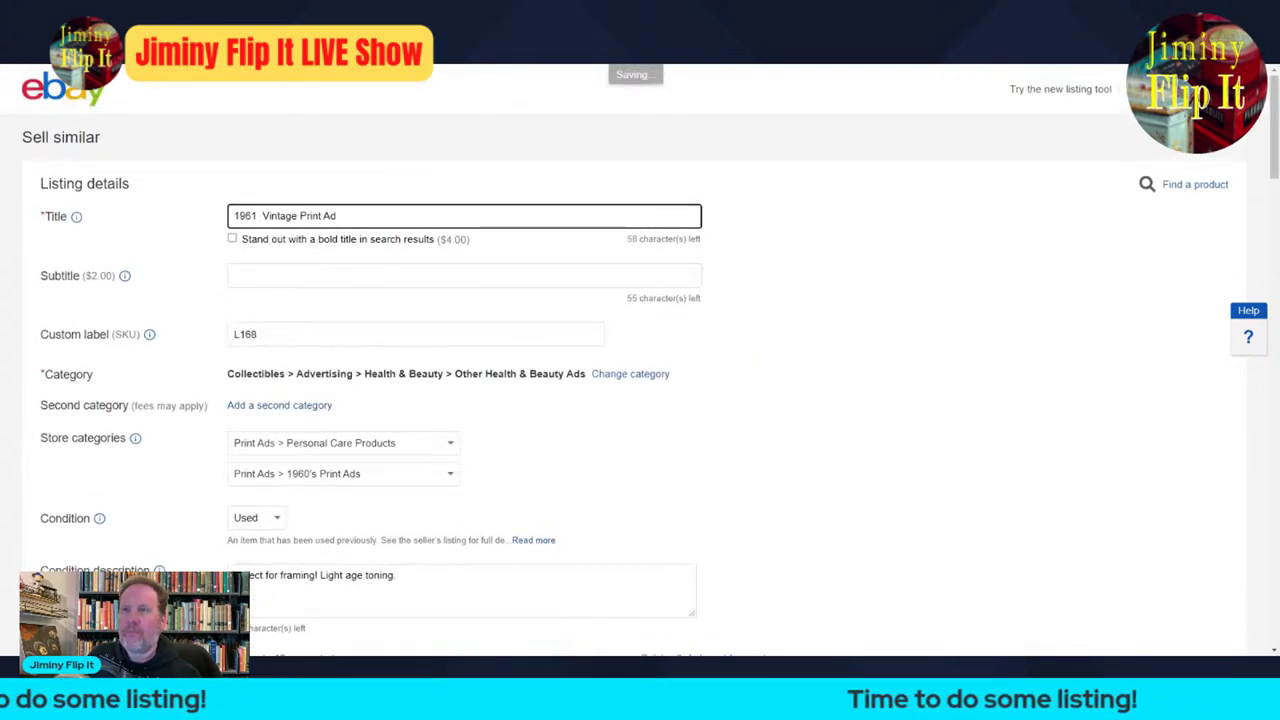
# Enlarge the newly added Bell Telephone print ad photo
pyautogui.scroll(-5, 790, 526)
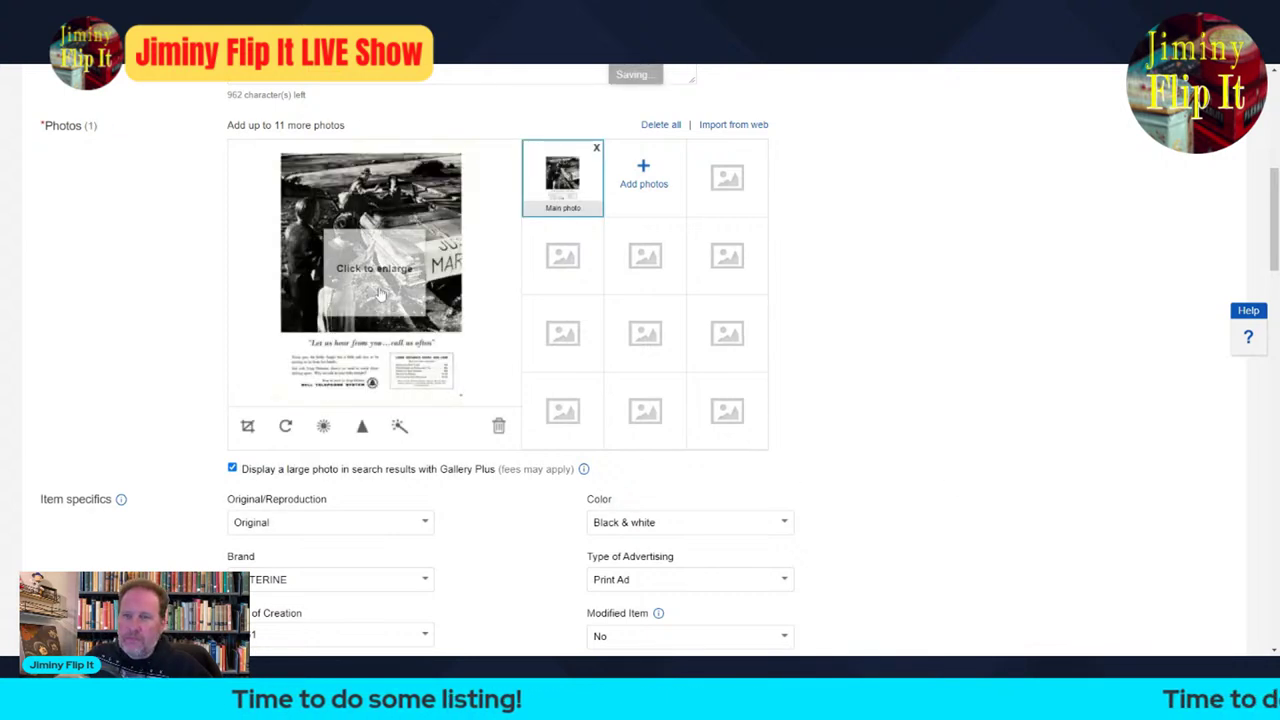
pyautogui.click(375, 272)
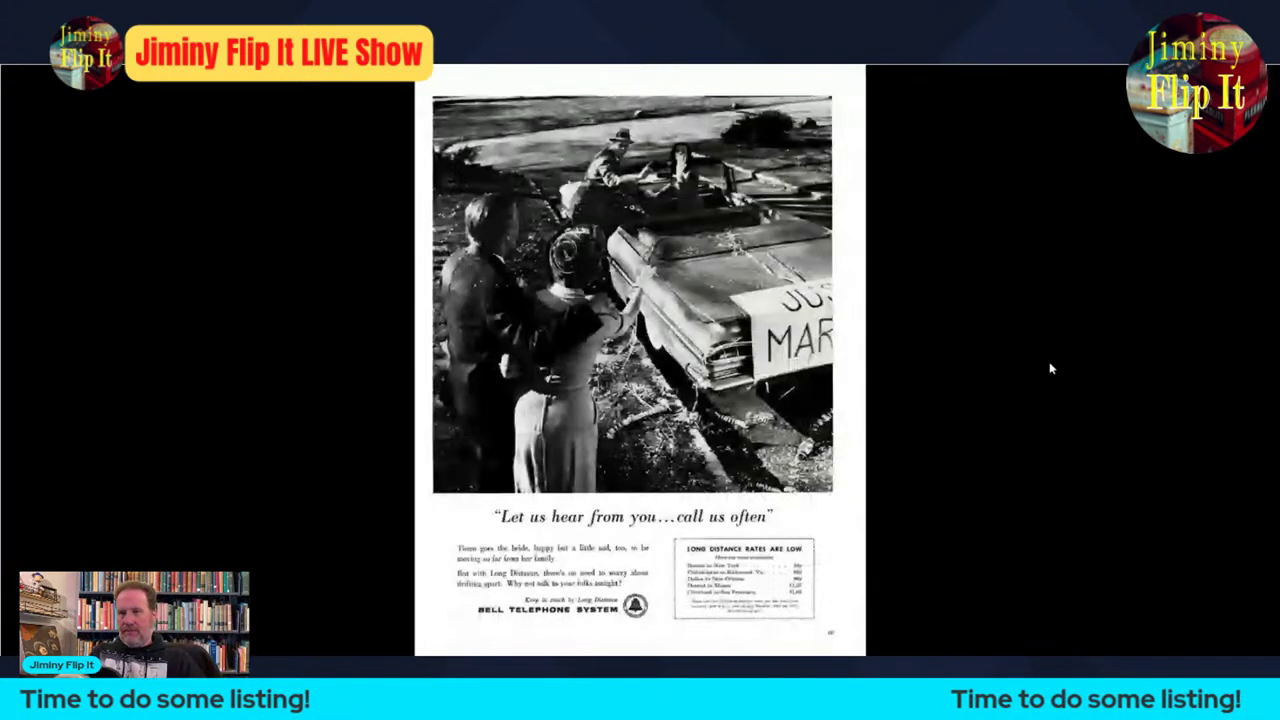
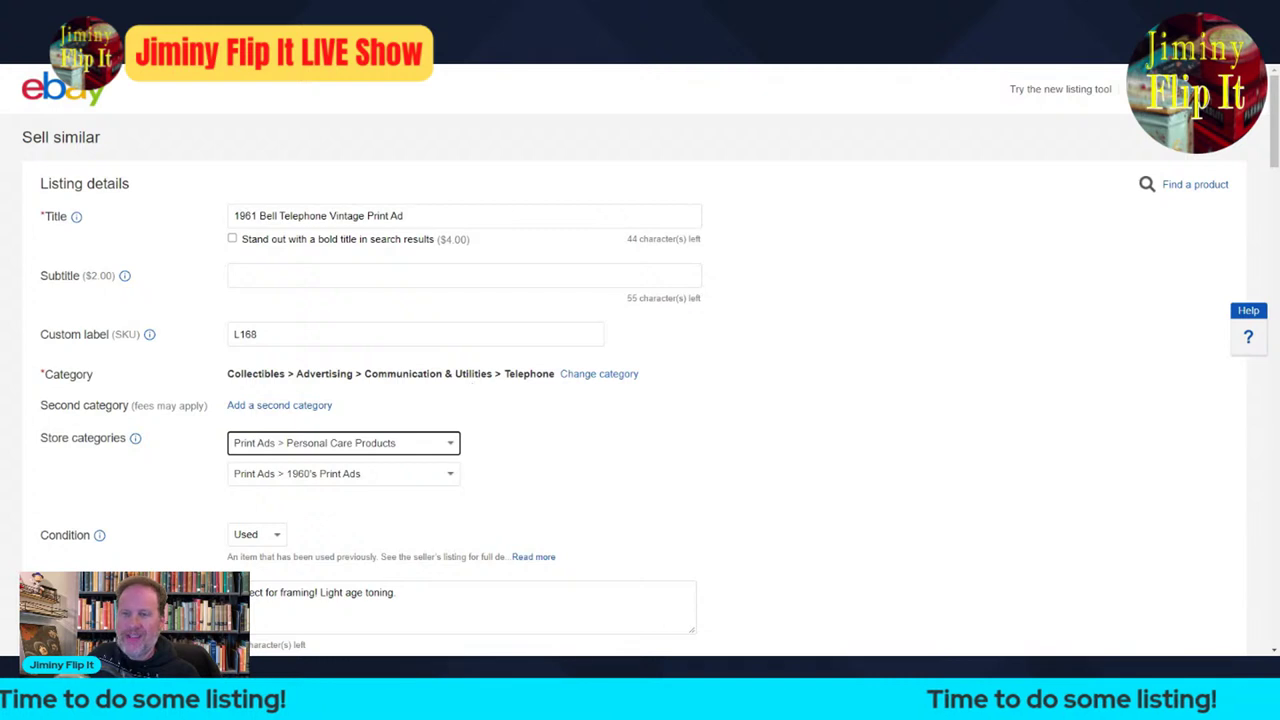
# Set the store category to Telephones/Telephone Companies and accept all recommended item specifics
pyautogui.click(408, 403)
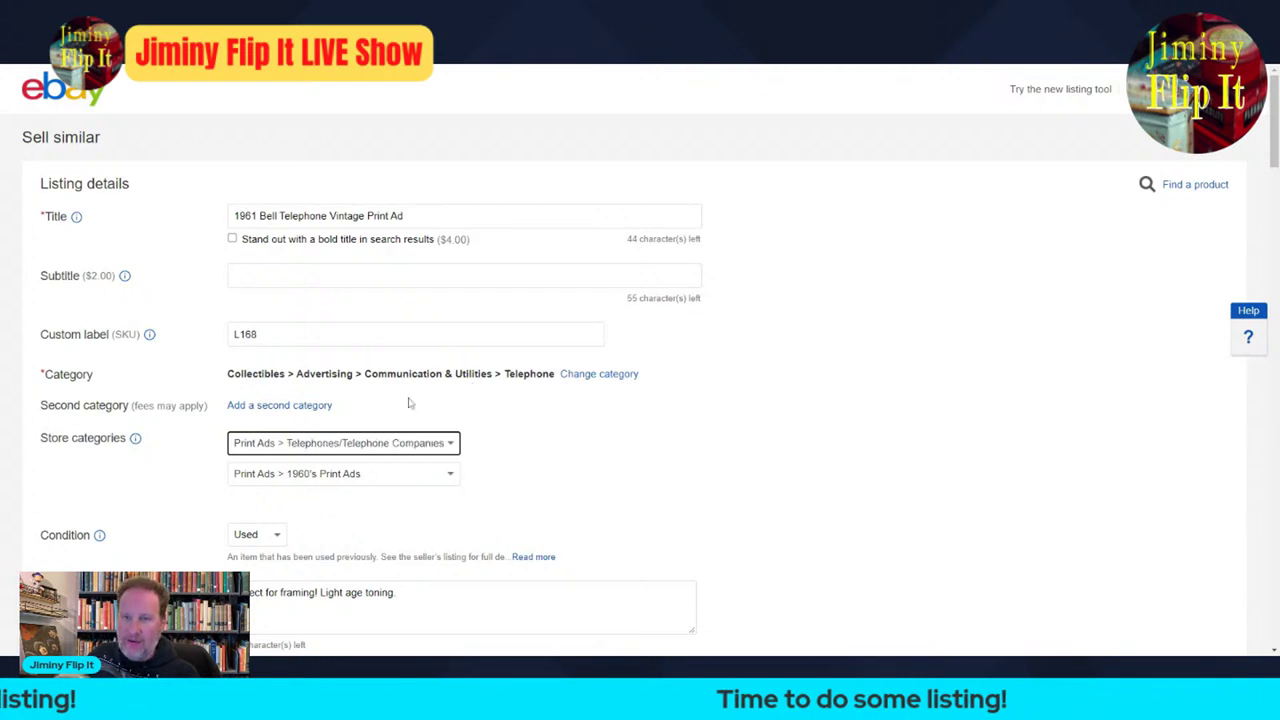
pyautogui.click(690, 507)
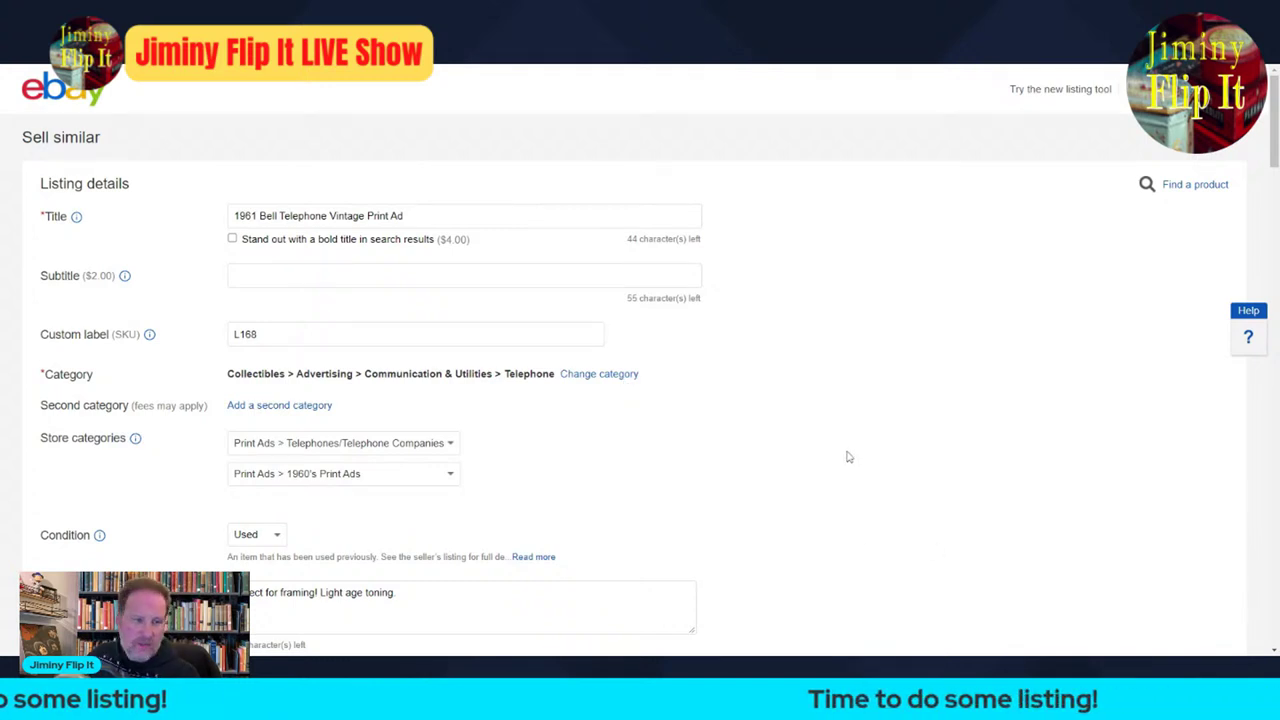
pyautogui.scroll(-3, 846, 463)
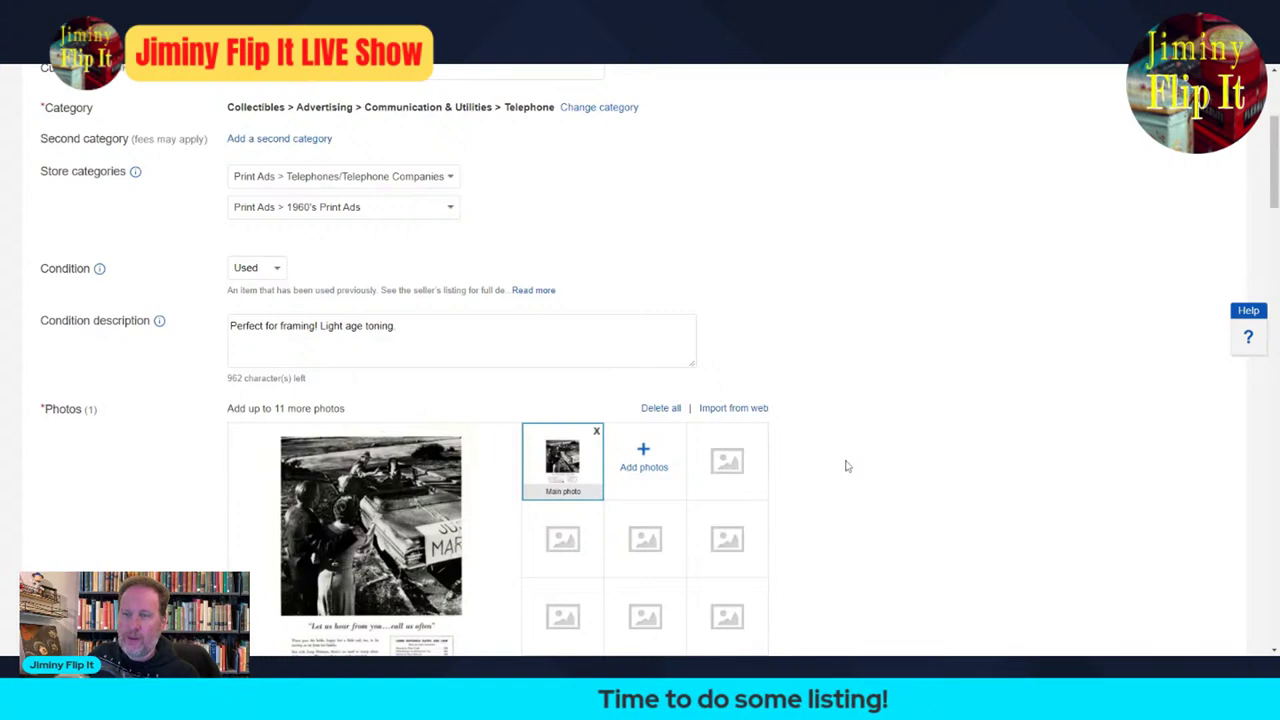
pyautogui.scroll(-3, 846, 466)
pyautogui.click(536, 534)
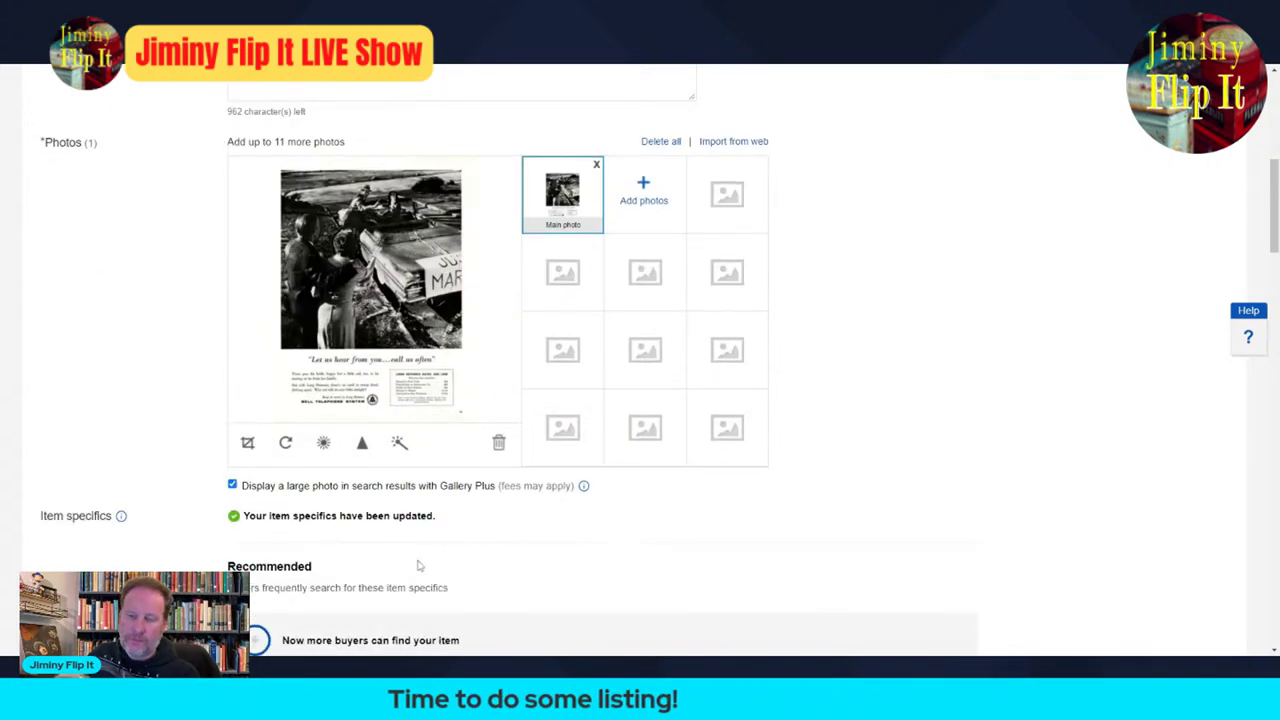
# Set specifics to Original, United States, Communication & Utilities theme, not modified, origin 1961
pyautogui.scroll(-3, 477, 557)
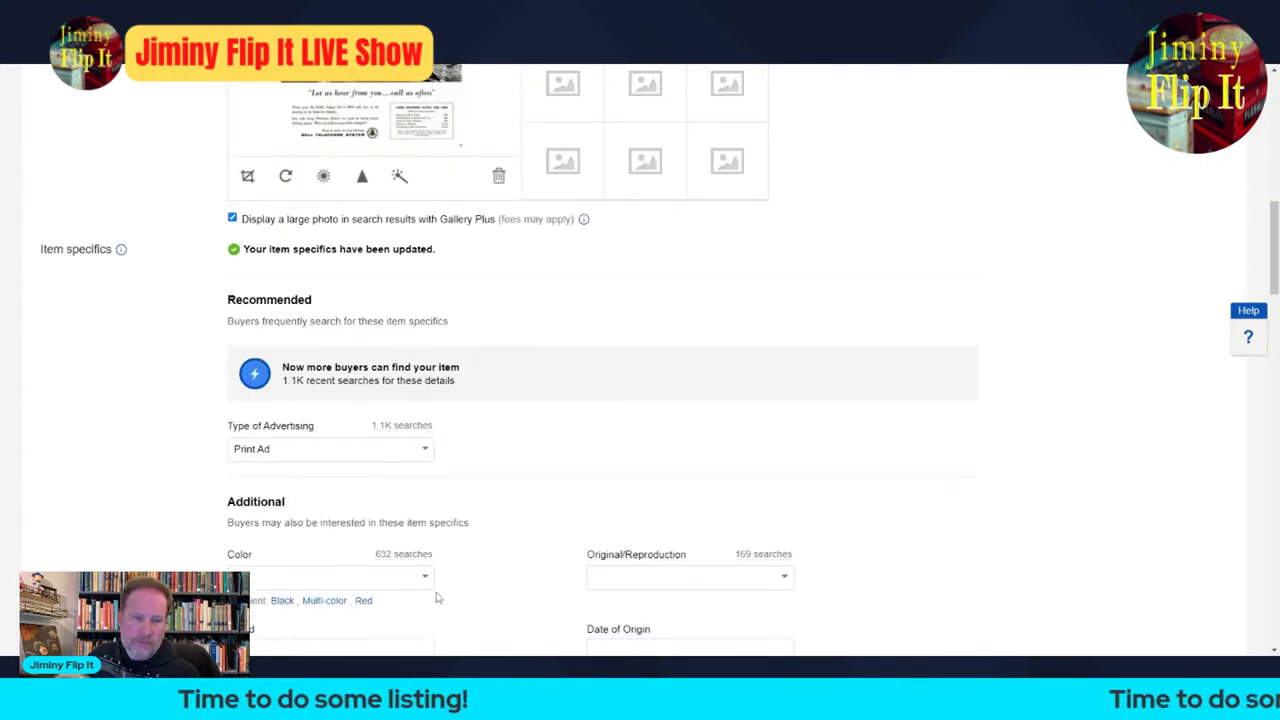
pyautogui.scroll(-3, 730, 456)
pyautogui.click(782, 313)
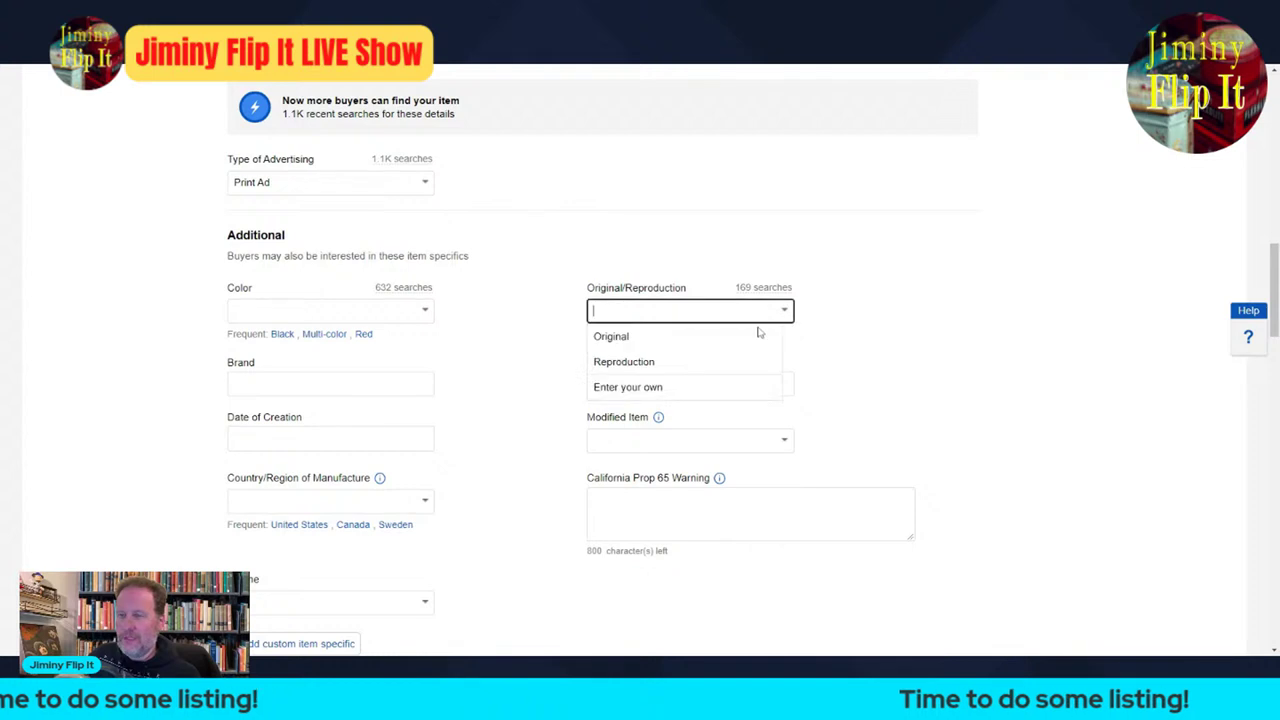
pyautogui.click(757, 333)
pyautogui.click(299, 523)
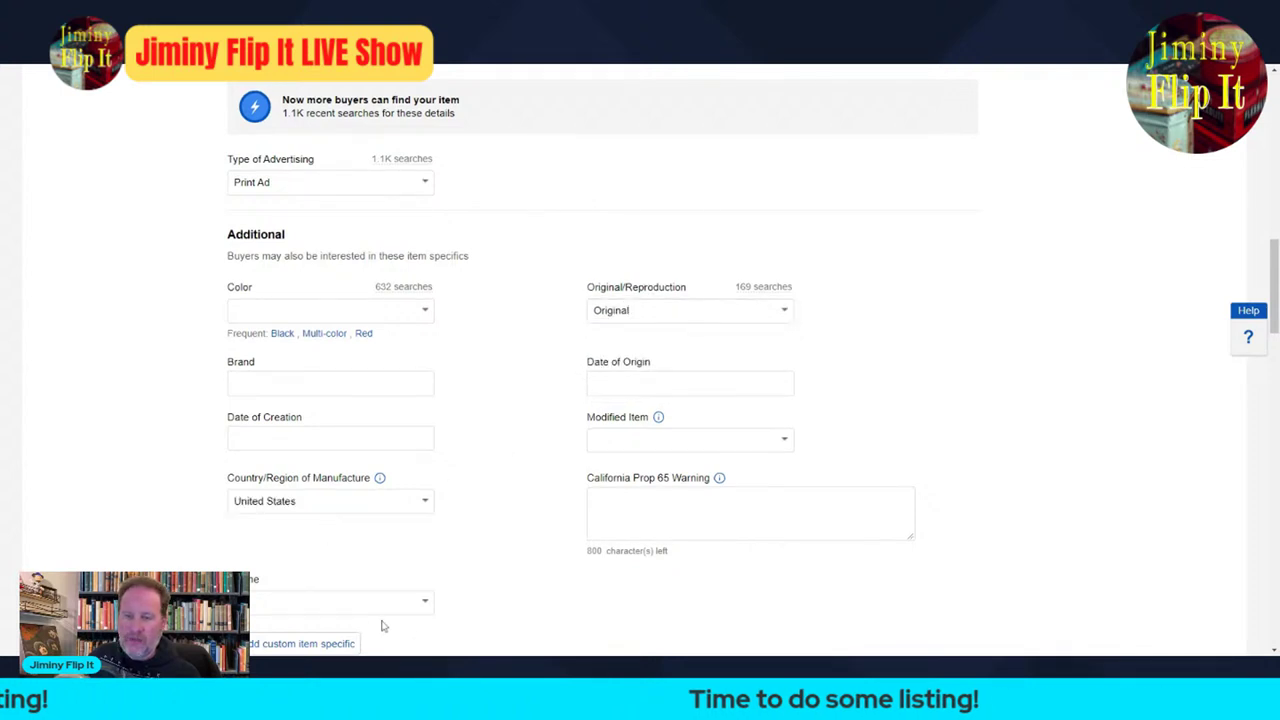
pyautogui.click(422, 611)
pyautogui.click(400, 627)
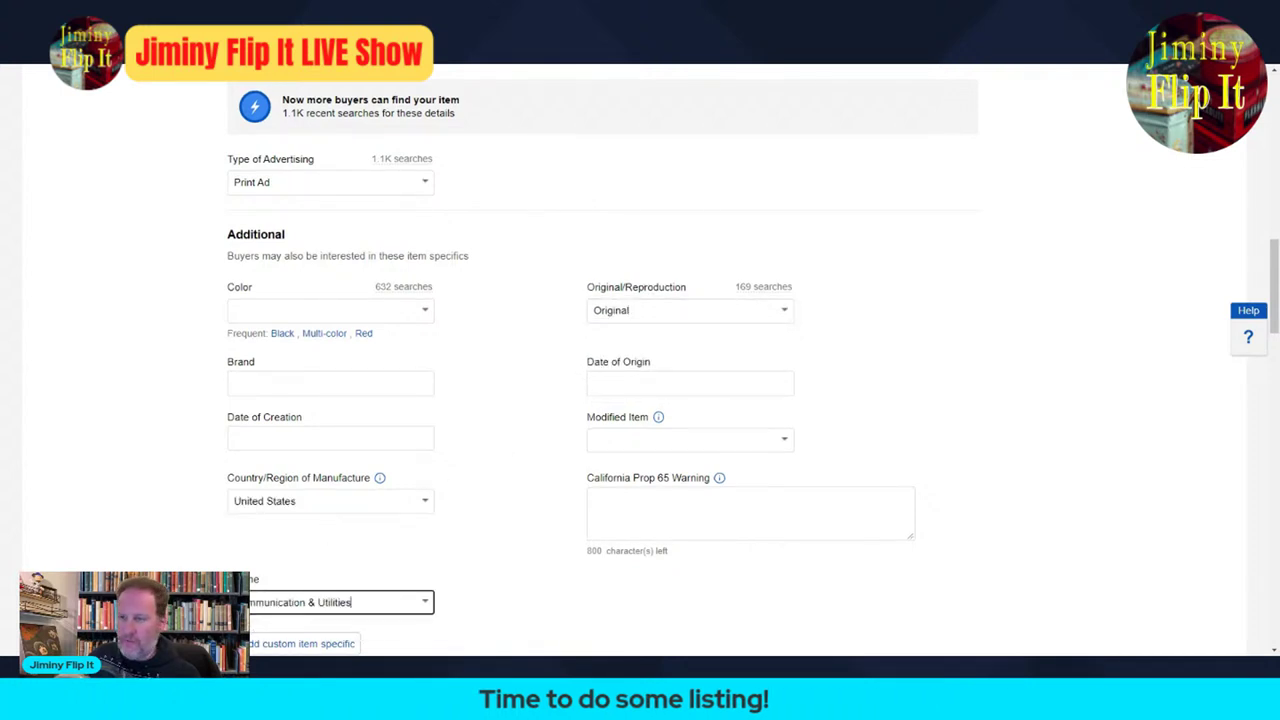
pyautogui.click(786, 441)
pyautogui.click(734, 465)
pyautogui.click(737, 376)
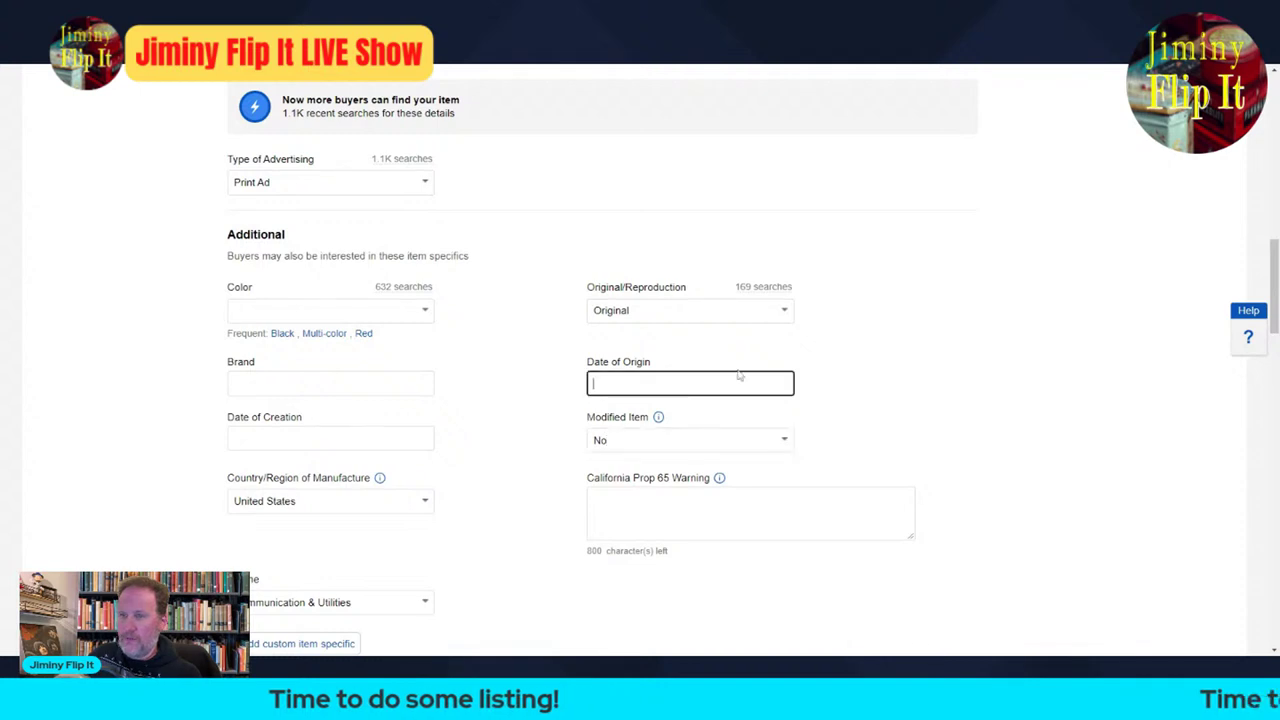
pyautogui.write('1961')
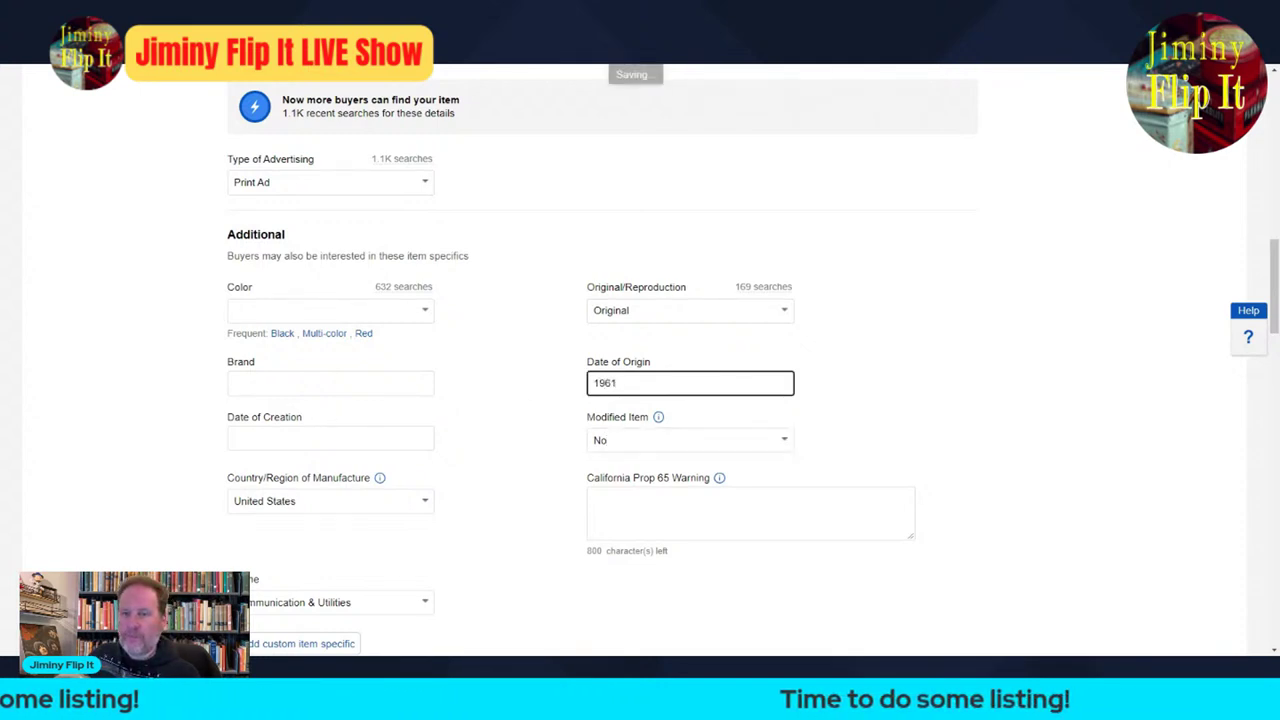
pyautogui.click(306, 303)
# Enter 'Black & White' as the colour and 'Bell Telephone Company' as the brand
pyautogui.write('Black')
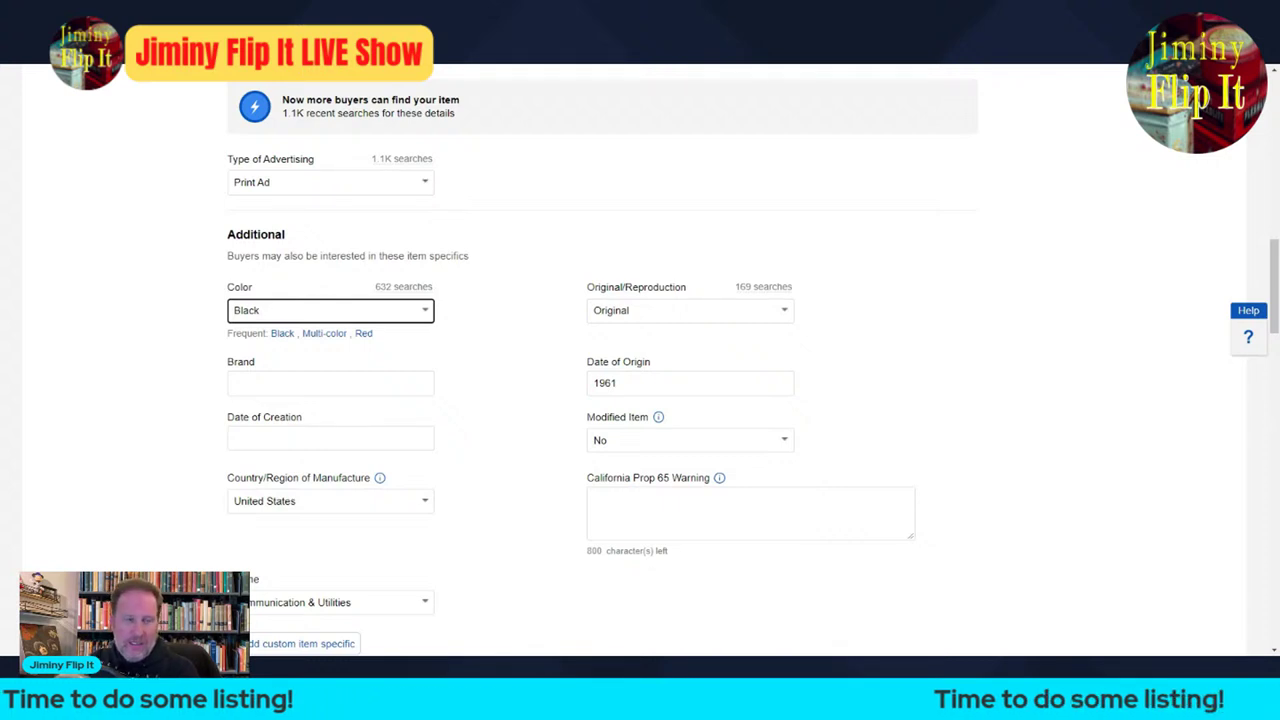
pyautogui.write('& White')
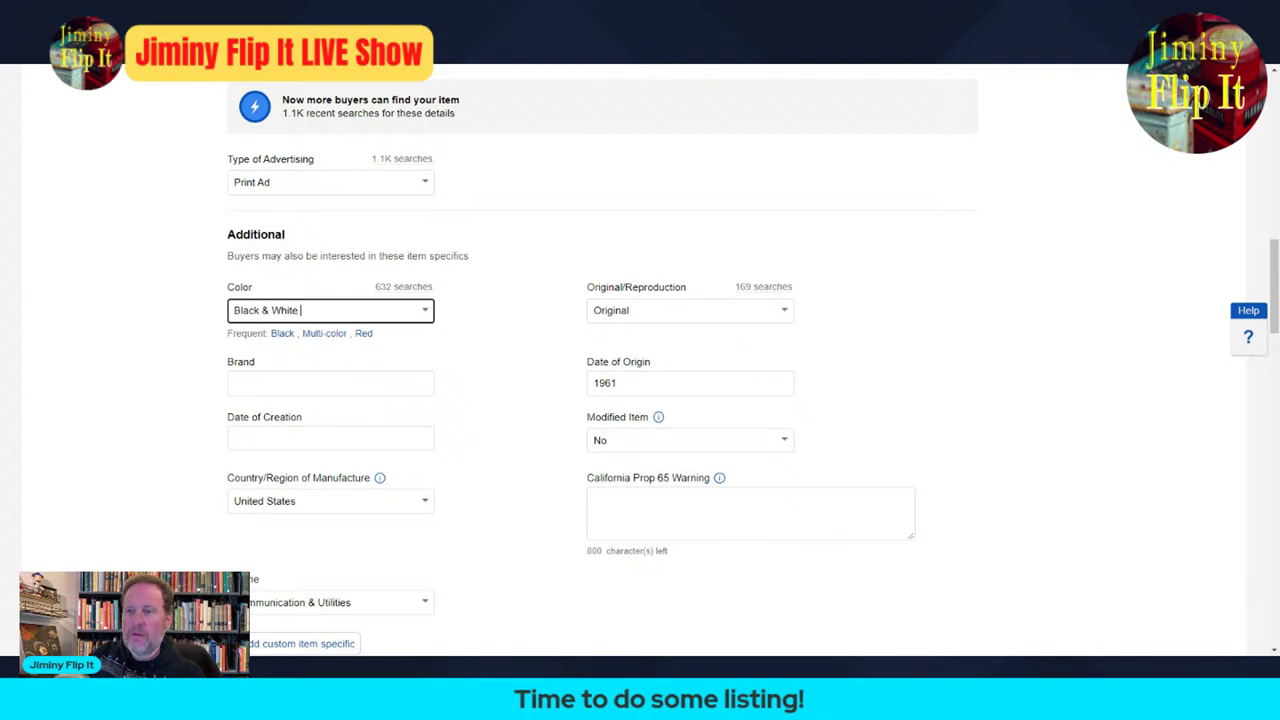
pyautogui.click(330, 383)
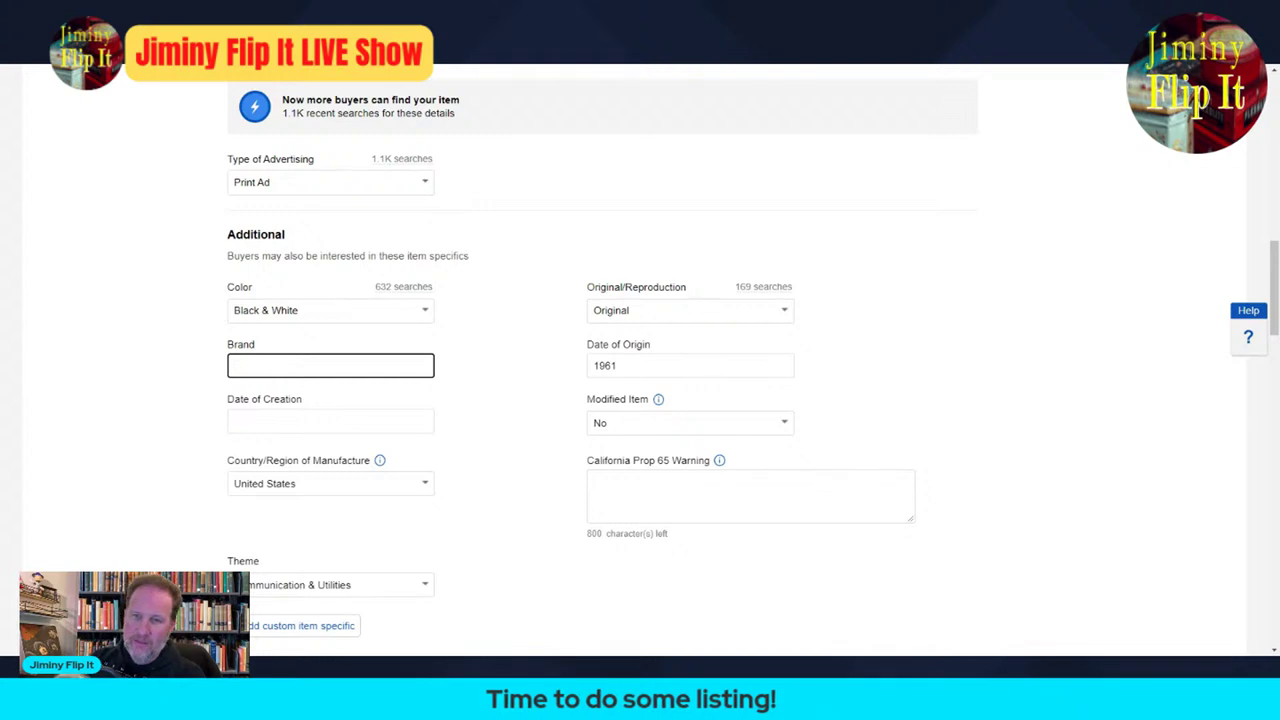
pyautogui.write('Telephone Company')
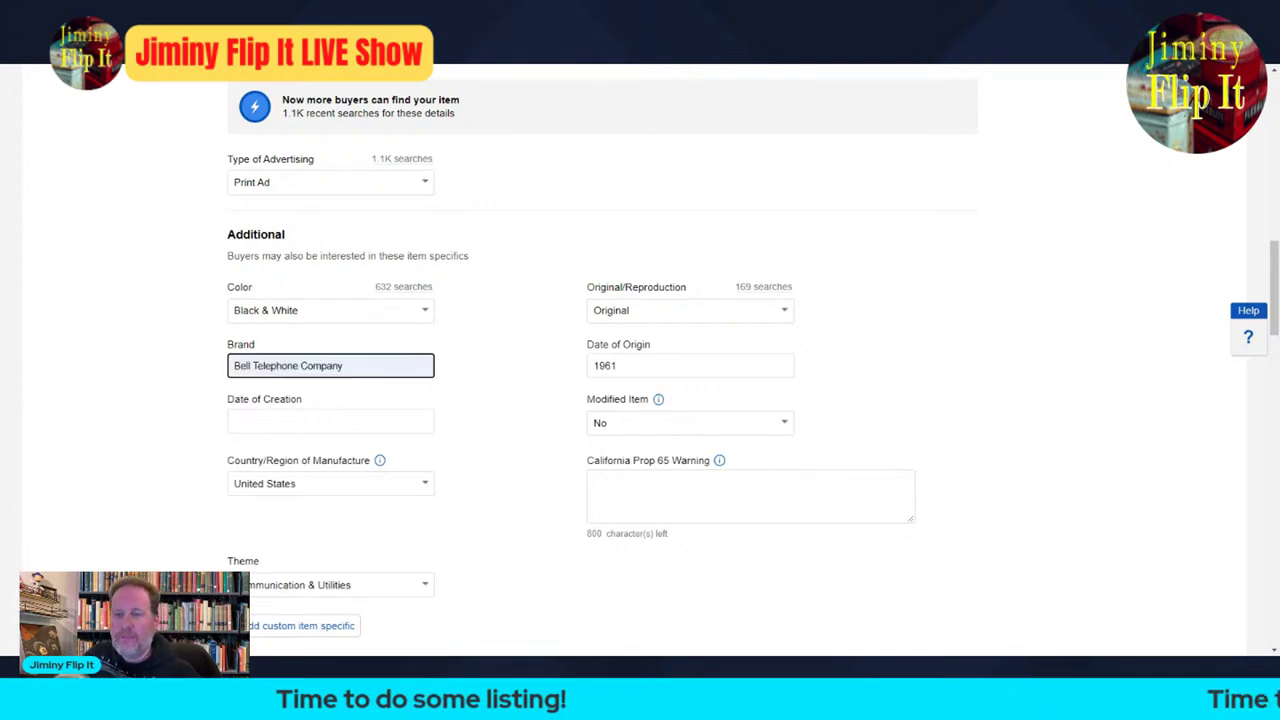
pyautogui.scroll(-3, 640, 360)
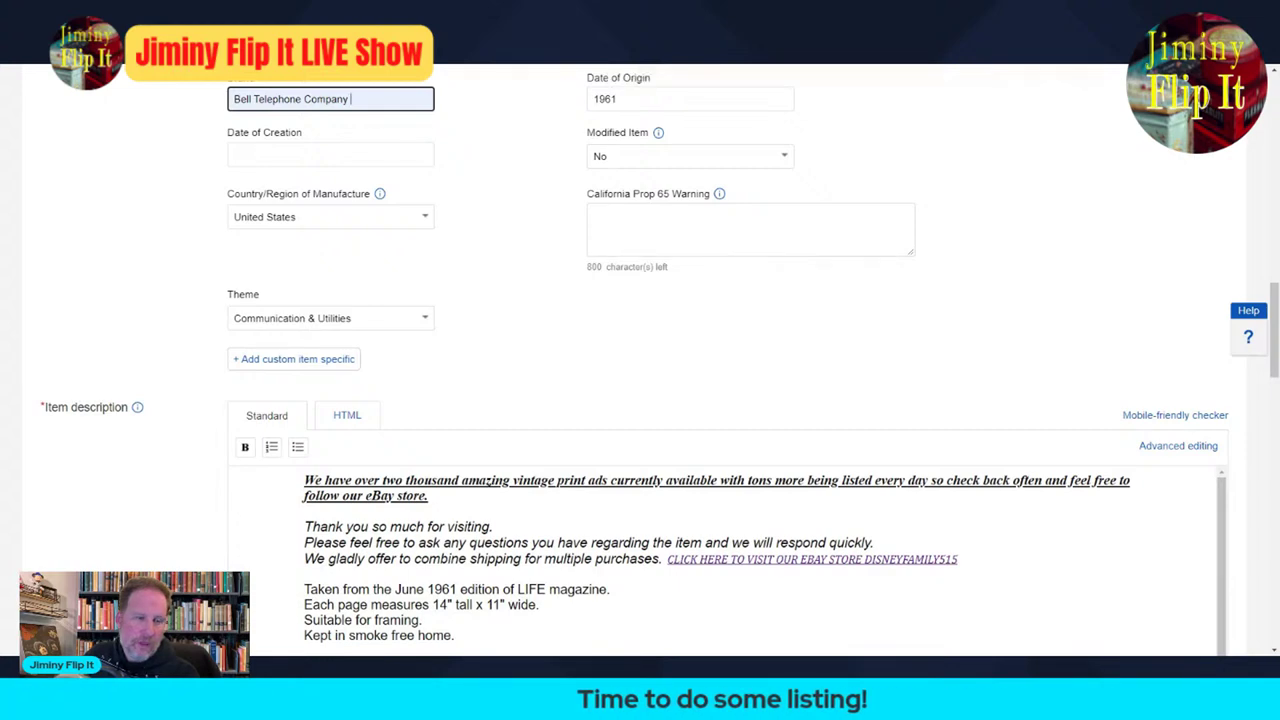
pyautogui.scroll(-2, 640, 500)
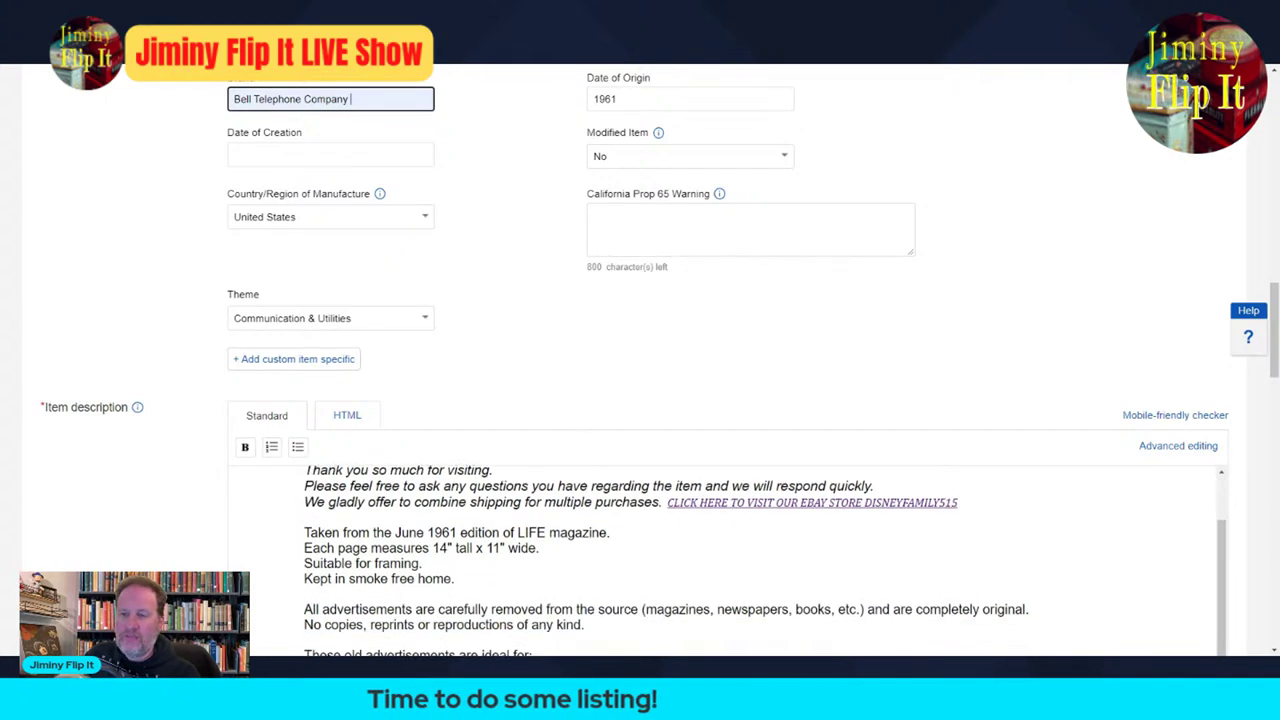
pyautogui.scroll(2, 640, 500)
pyautogui.scroll(3, 754, 419)
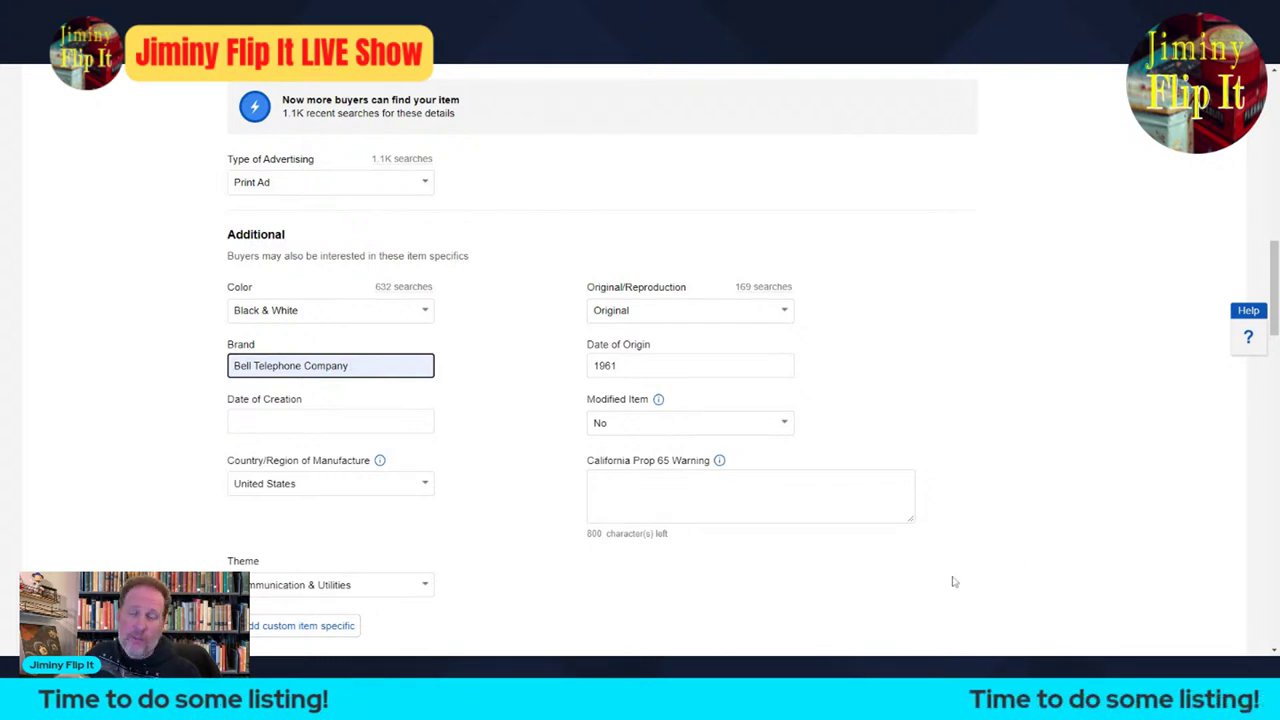
pyautogui.scroll(3, 1072, 474)
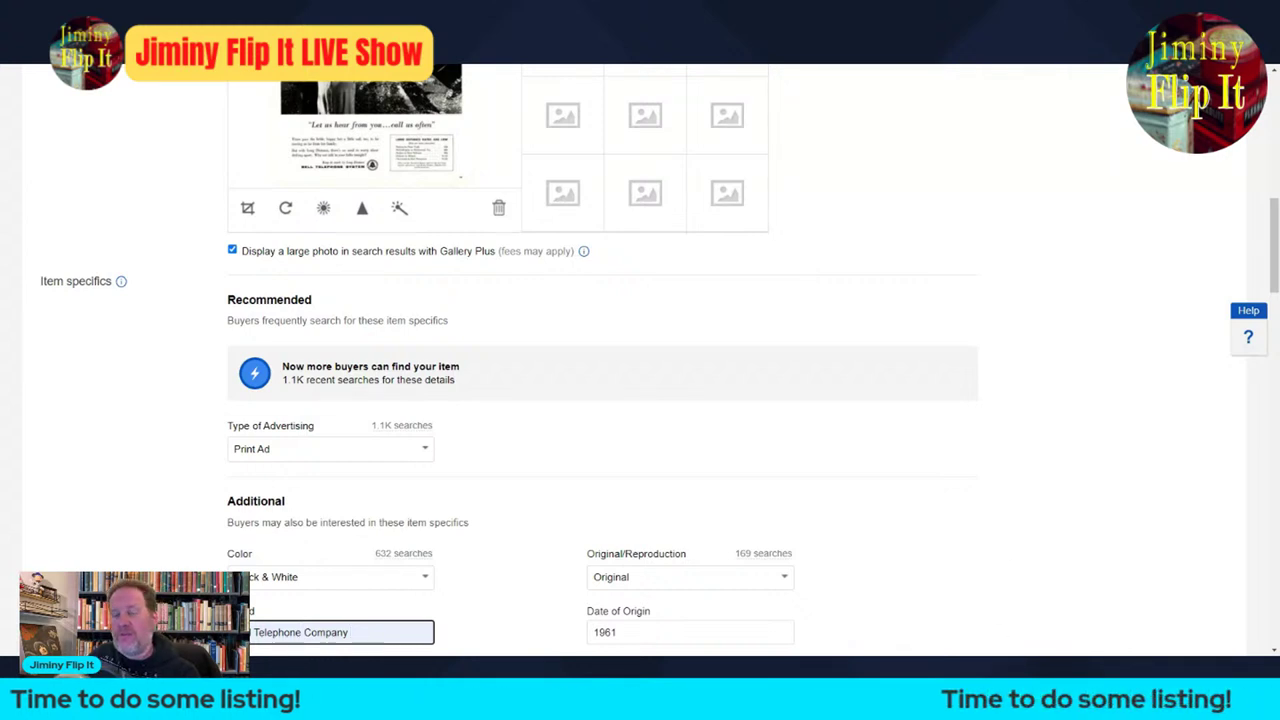
pyautogui.click(955, 594)
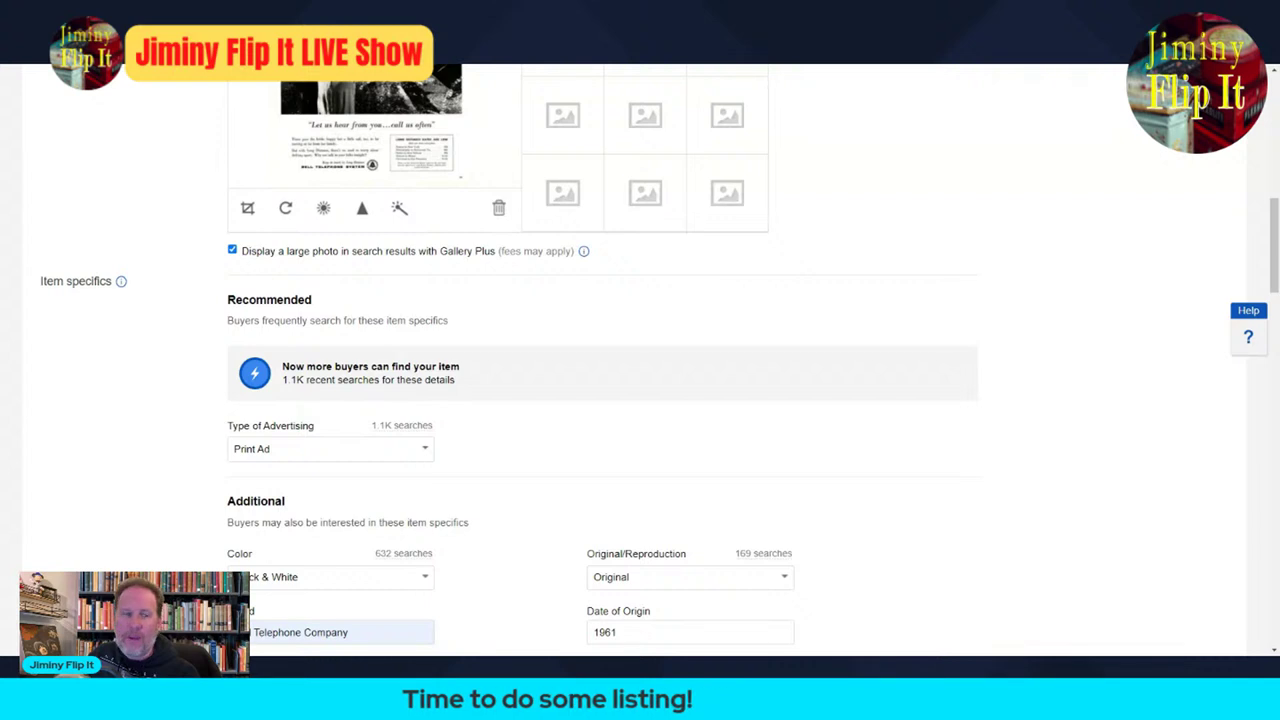
pyautogui.scroll(3, 993, 539)
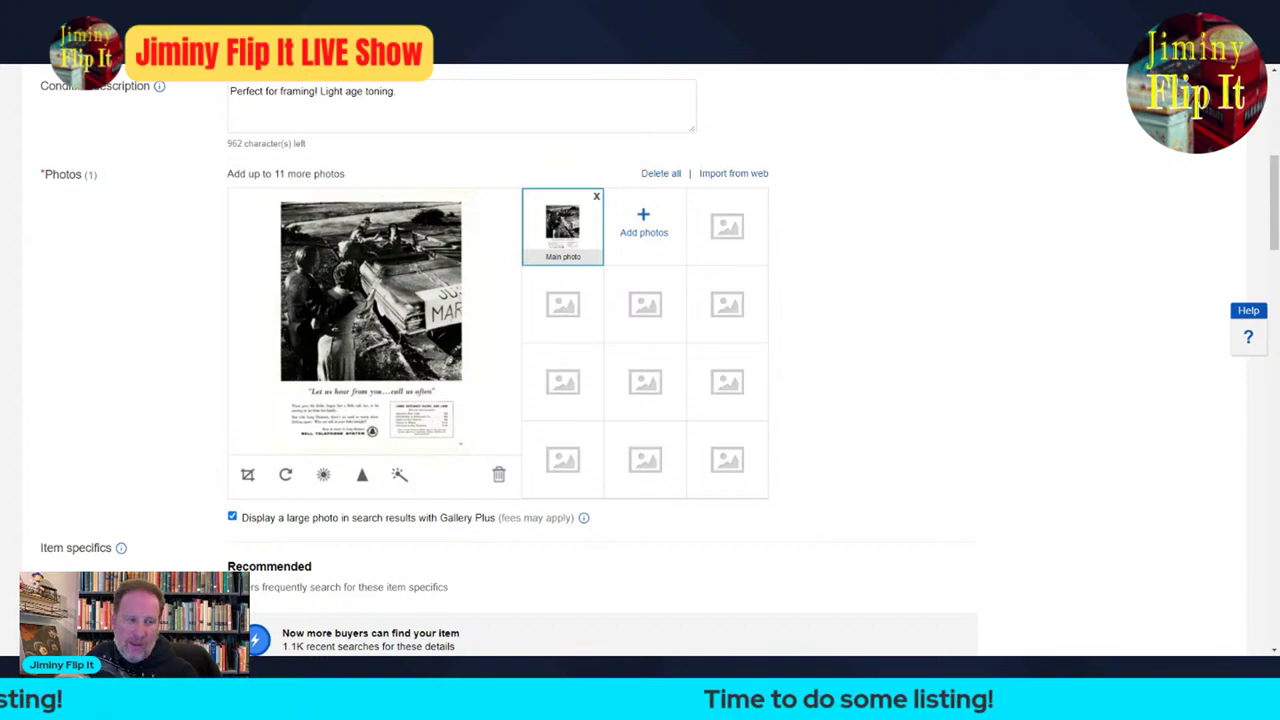
pyautogui.click(371, 320)
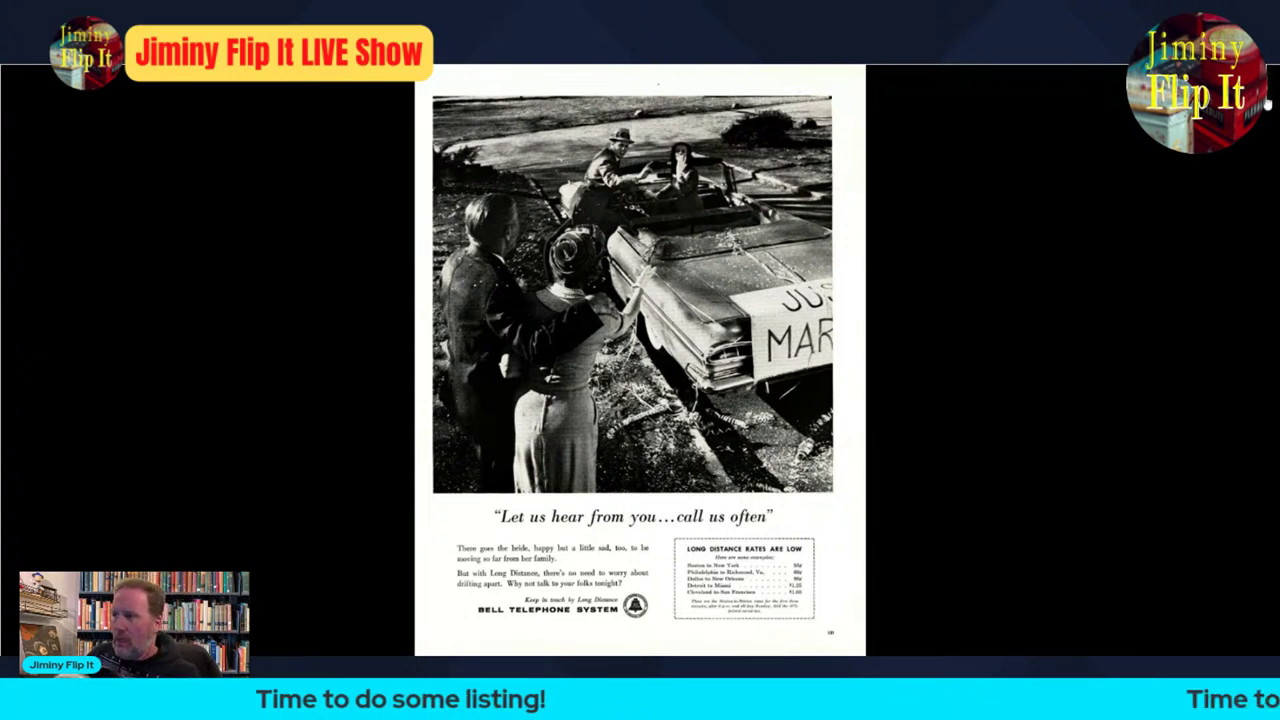
pyautogui.press('Escape')
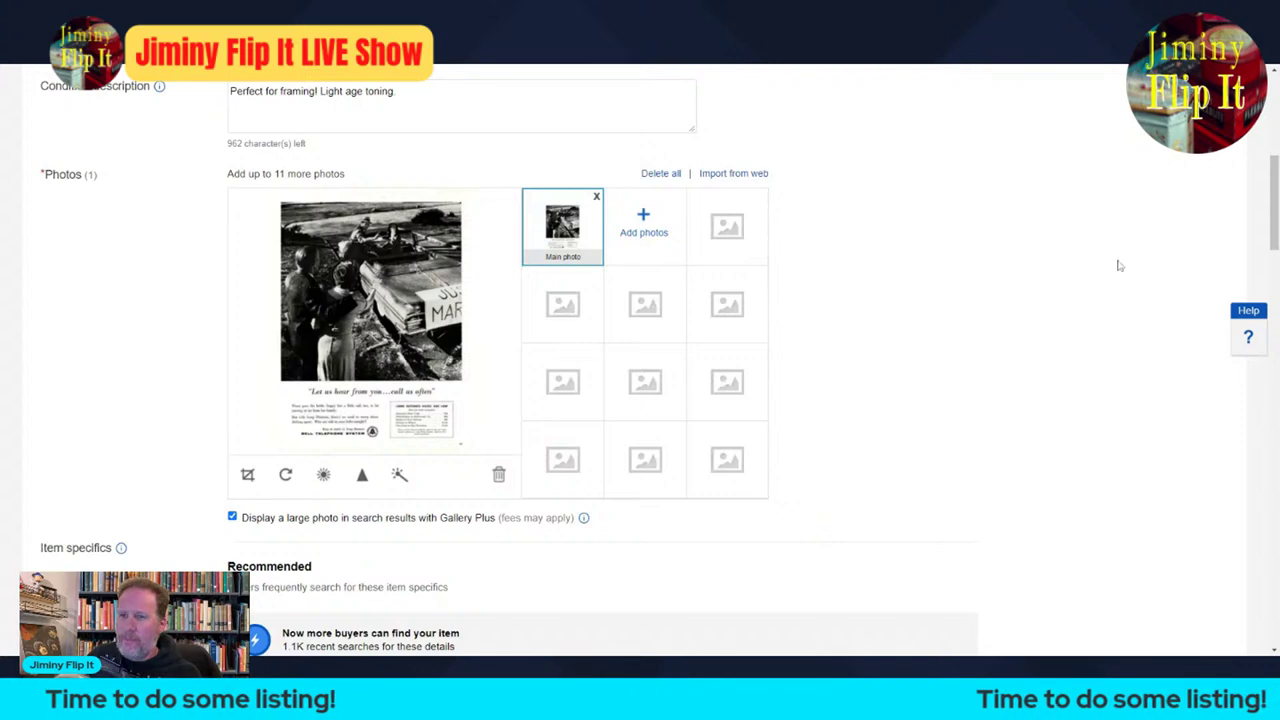
pyautogui.scroll(5, 937, 452)
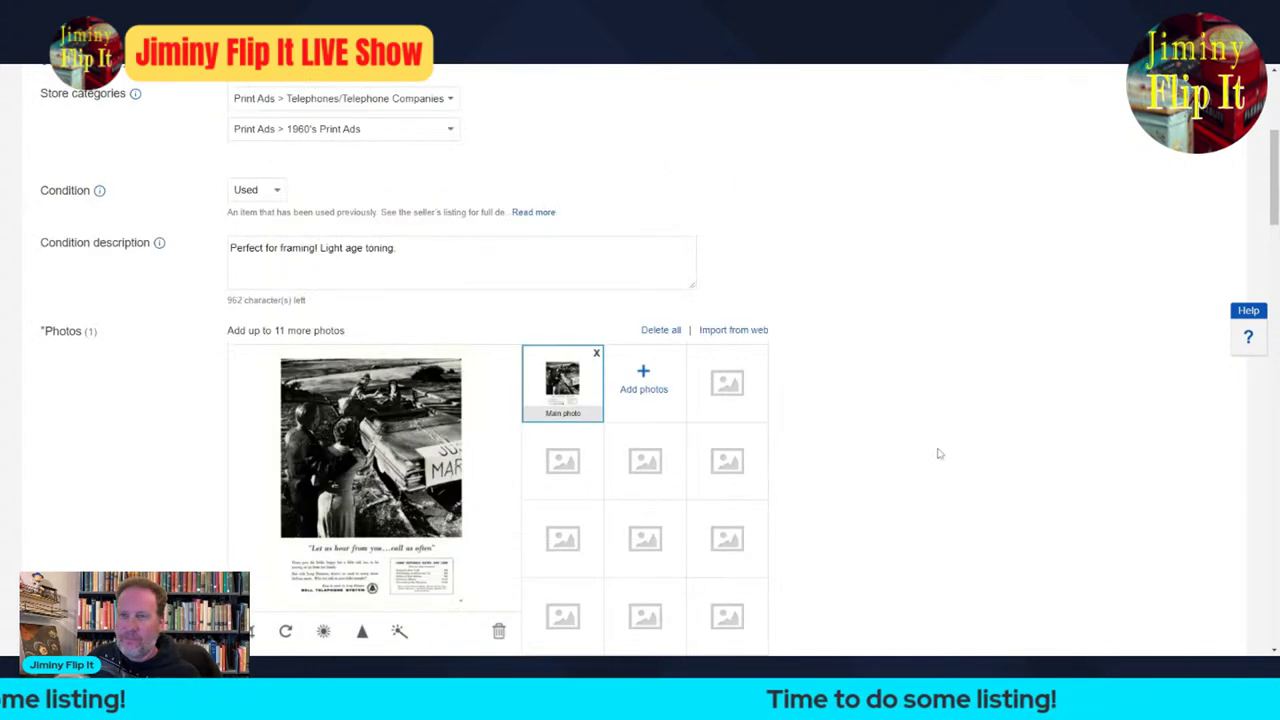
pyautogui.scroll(-3, 860, 497)
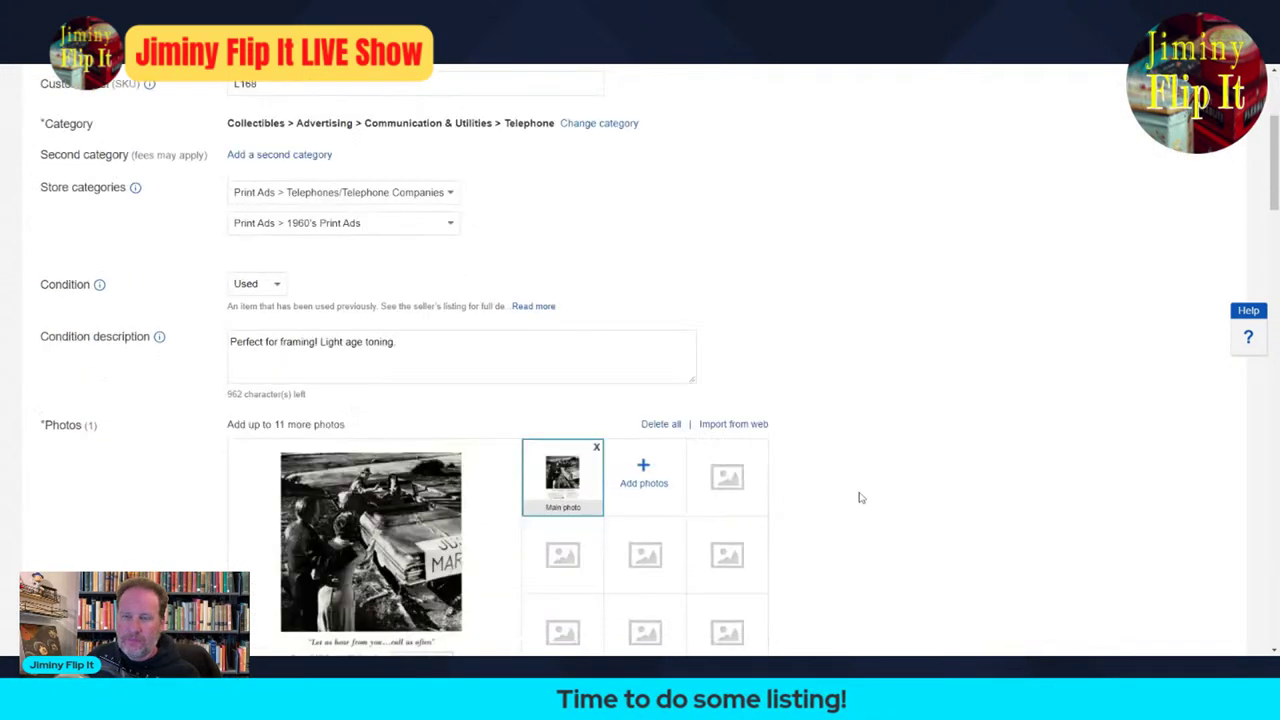
pyautogui.scroll(3, 487, 164)
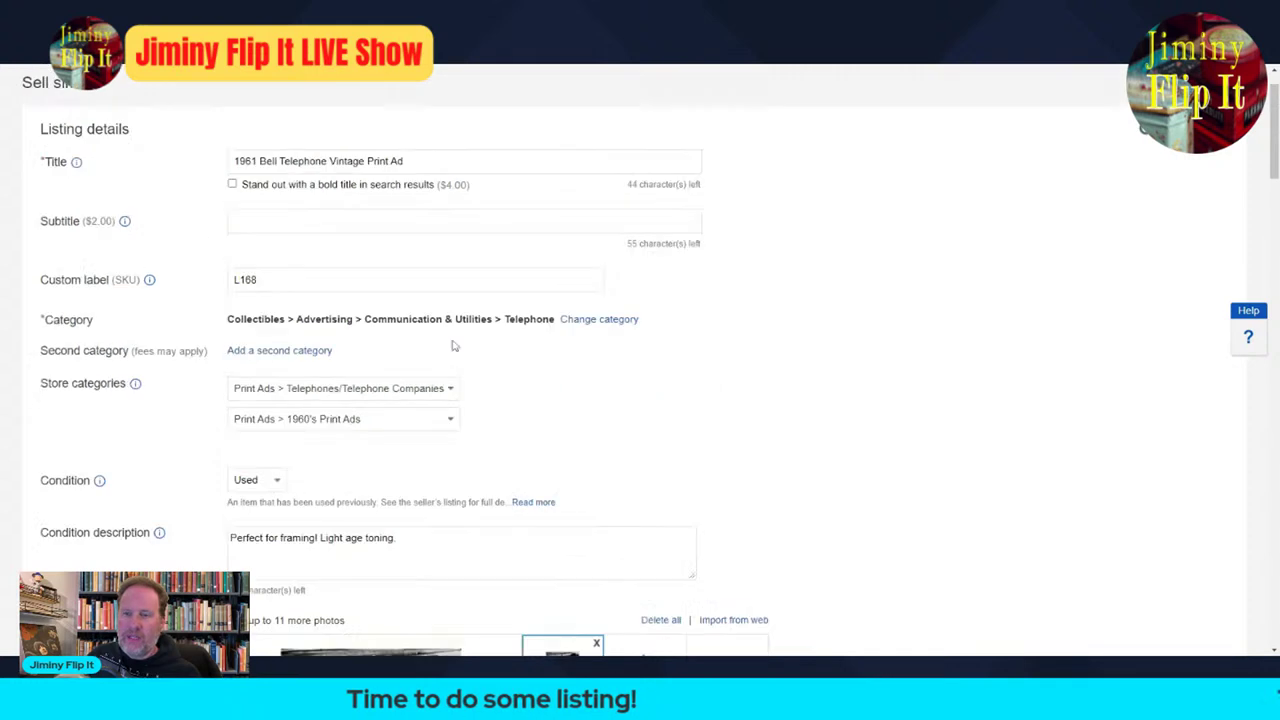
# Add 'Newlyweds' and 'Just Married Parents' to finish the 1961 Bell Telephone title
pyautogui.write('Ne')
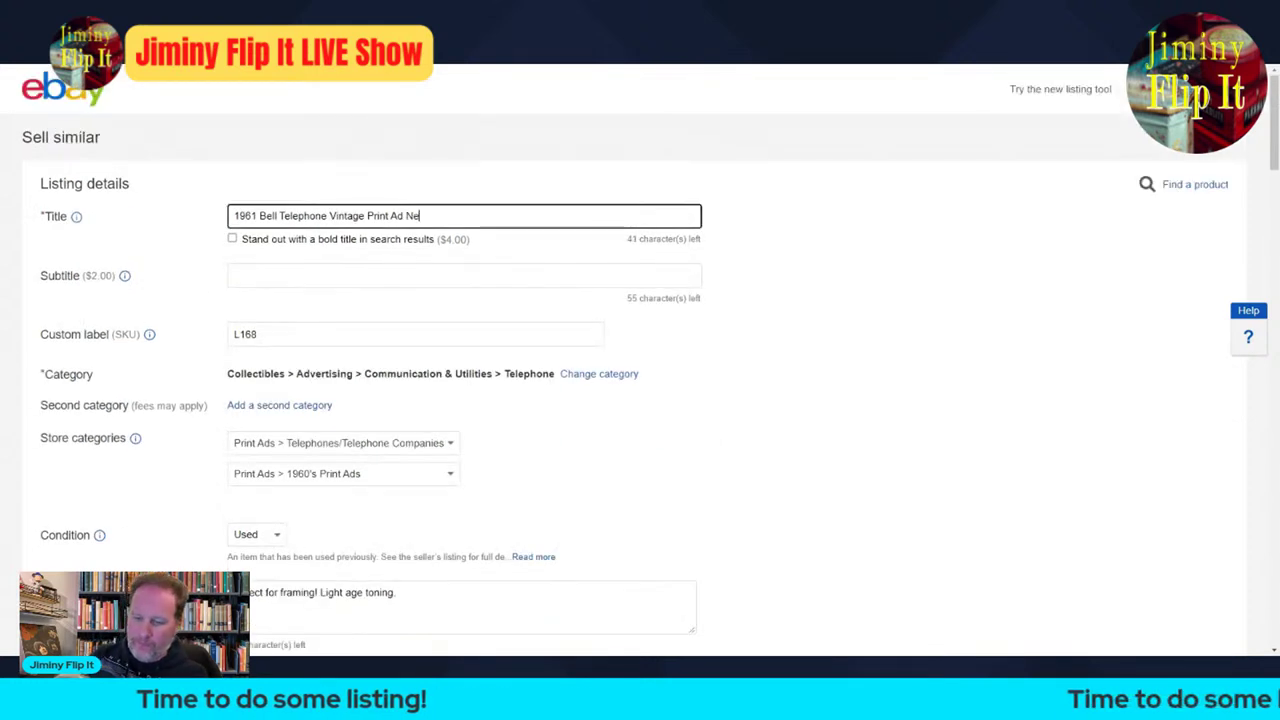
pyautogui.write('wlyweds Conver')
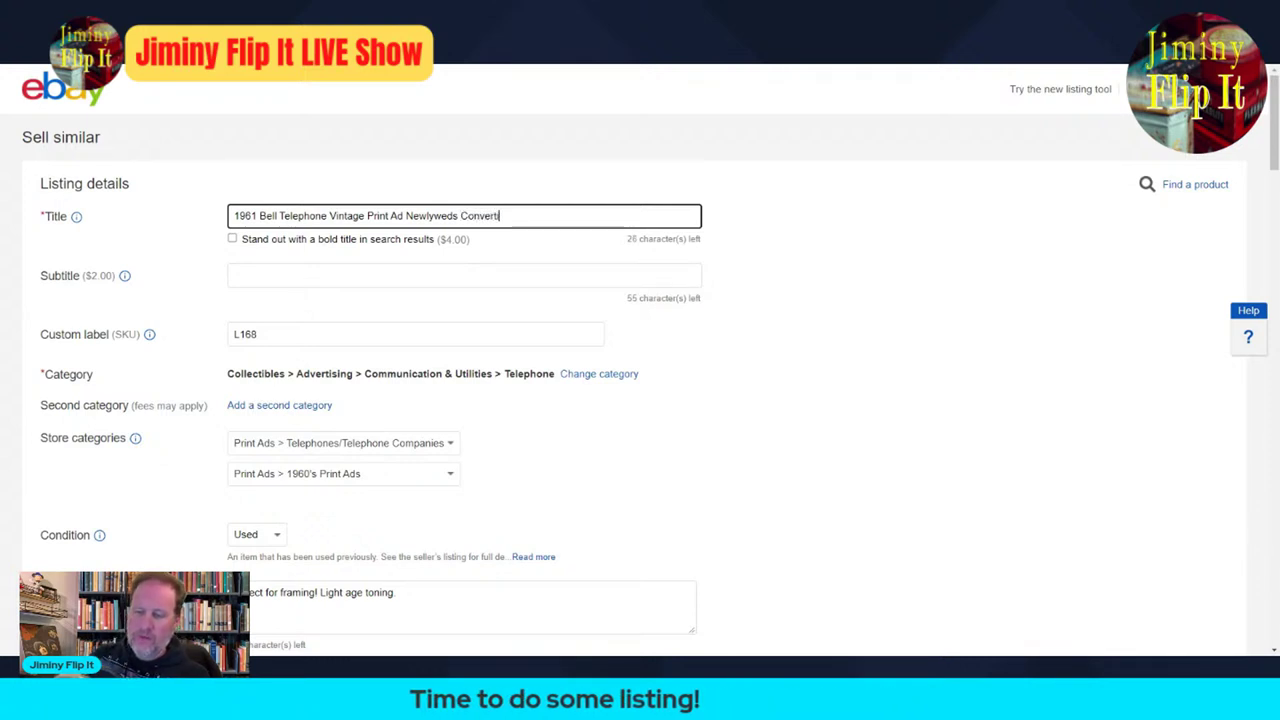
pyautogui.write('t Ma')
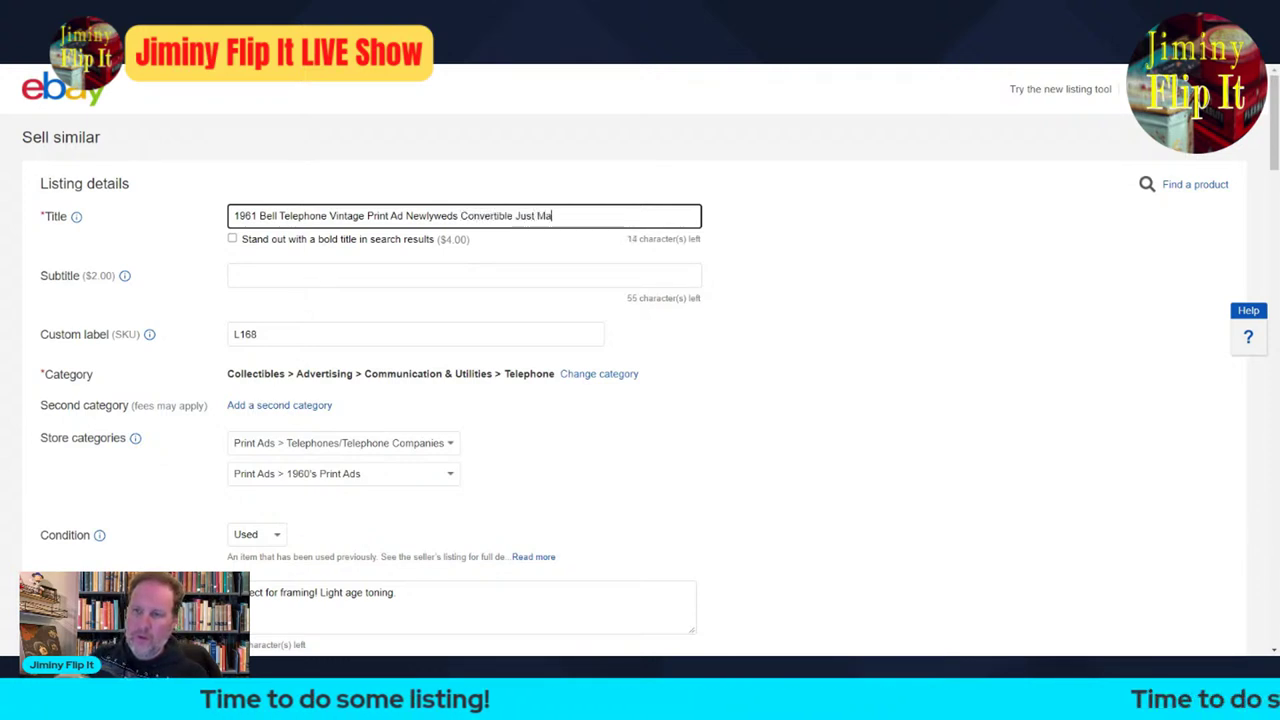
pyautogui.write('rried PA')
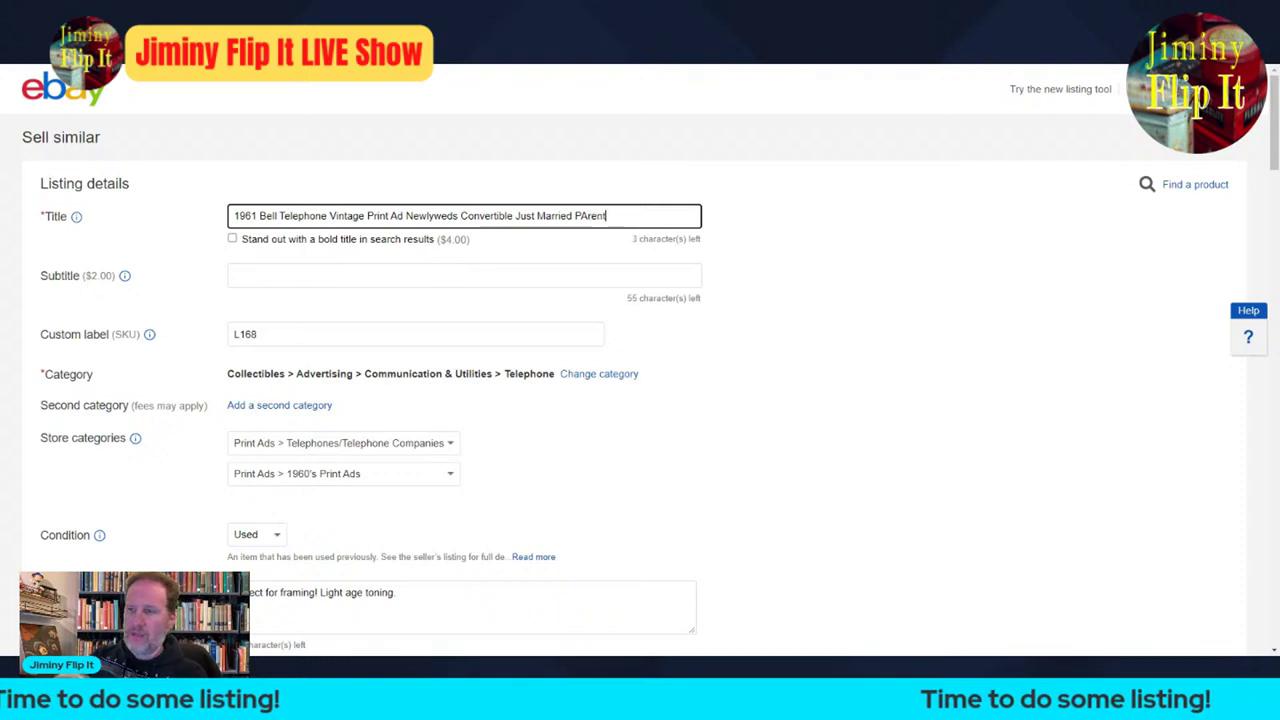
pyautogui.write('rent')
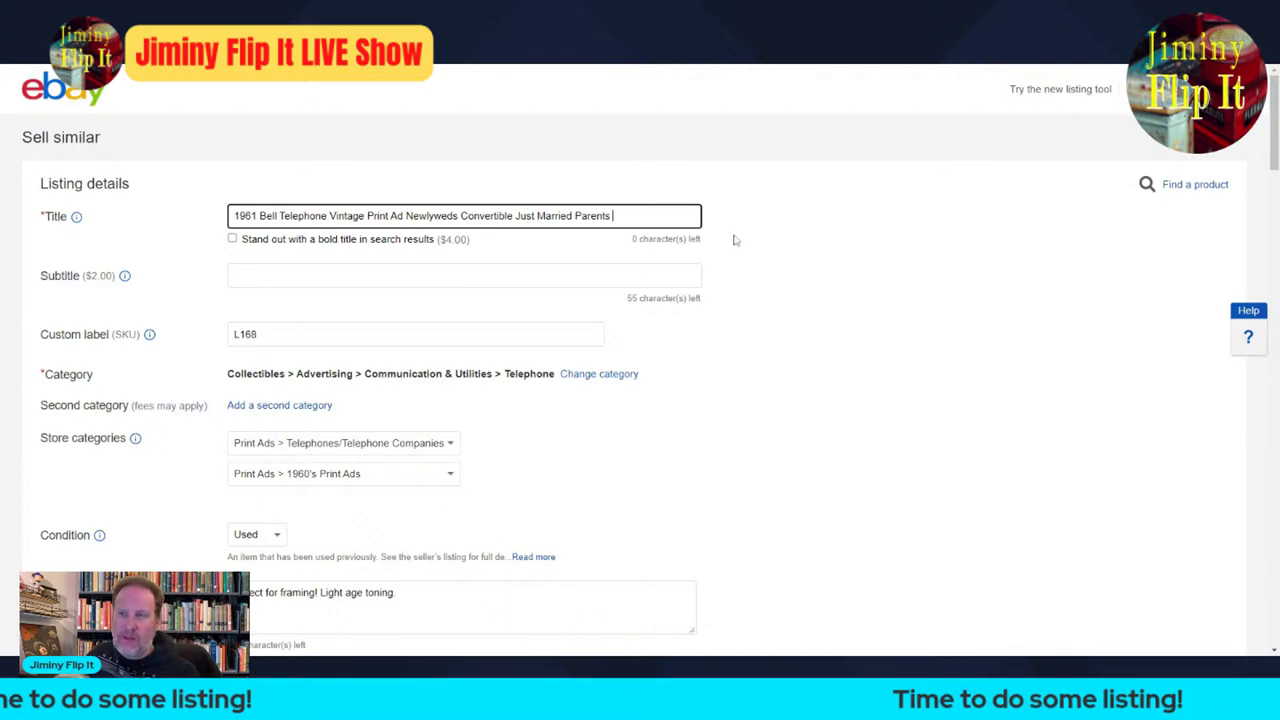
pyautogui.scroll(-3, 699, 394)
# Enter 1961 as the Date of Creation, then view the main ad photo enlarged
pyautogui.scroll(-6, 726, 454)
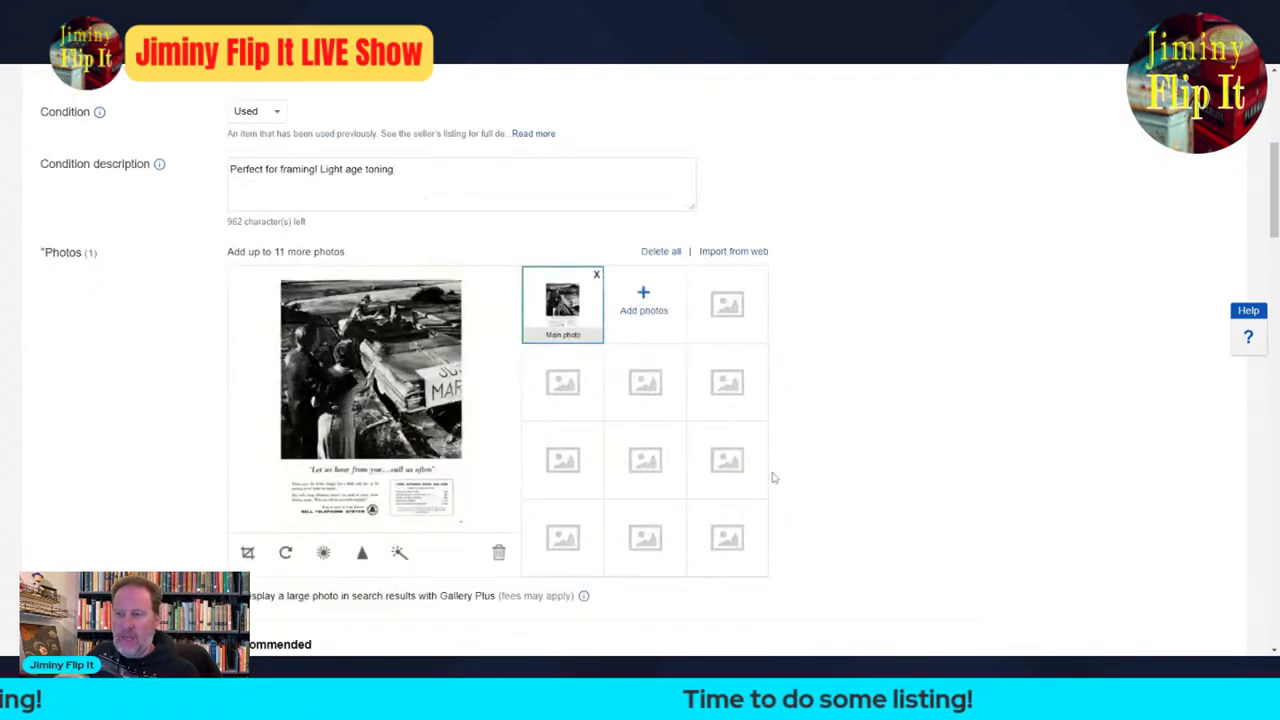
pyautogui.scroll(-3, 854, 520)
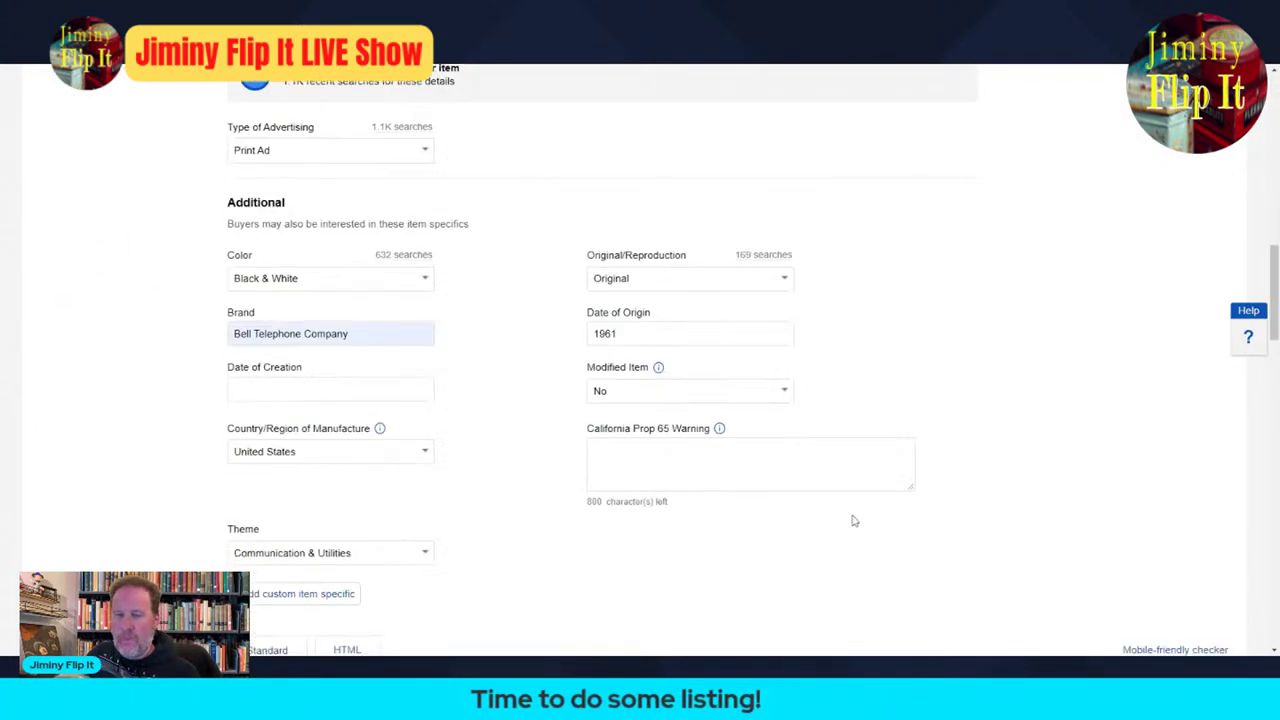
pyautogui.click(420, 392)
pyautogui.write('1961')
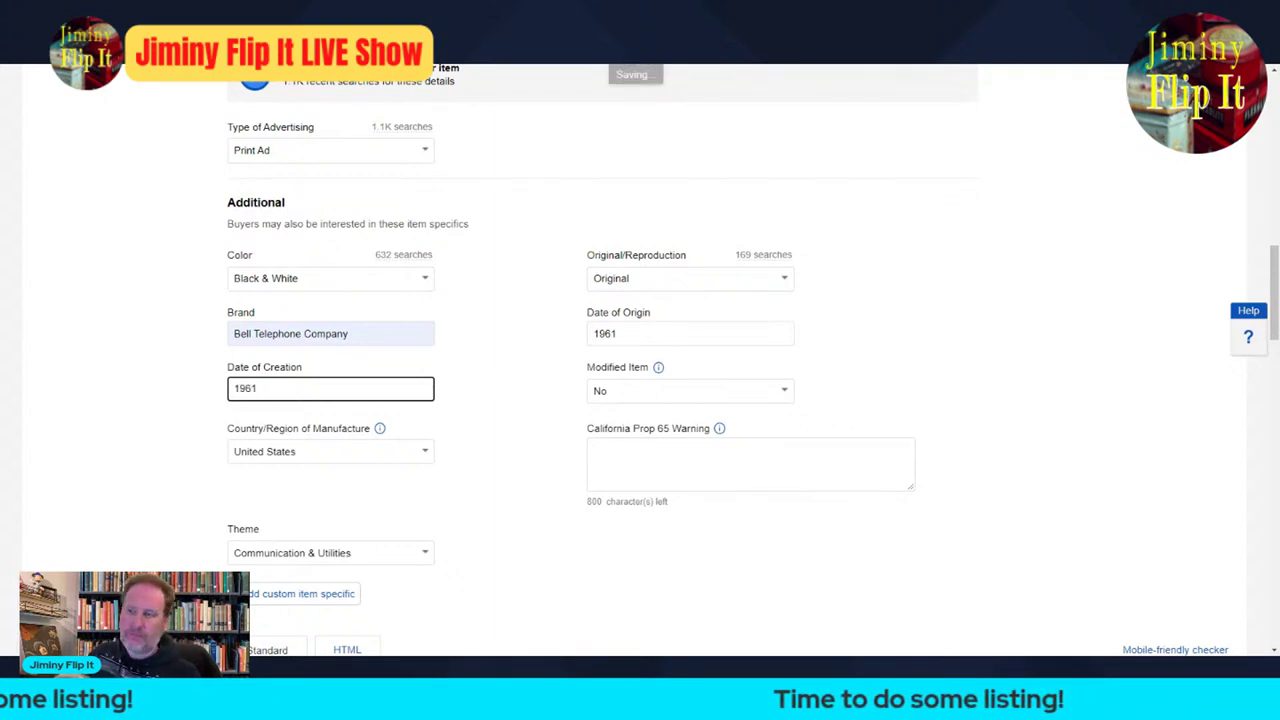
pyautogui.click(963, 533)
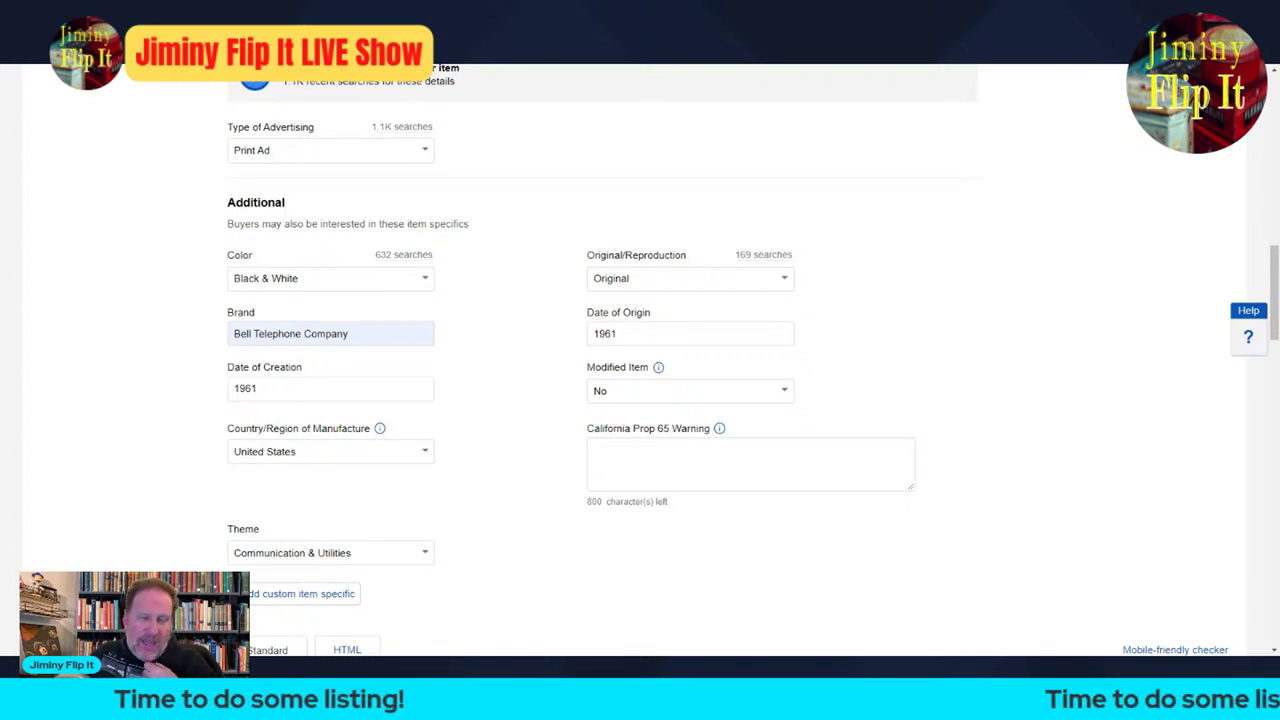
pyautogui.scroll(6, 640, 360)
pyautogui.click(372, 285)
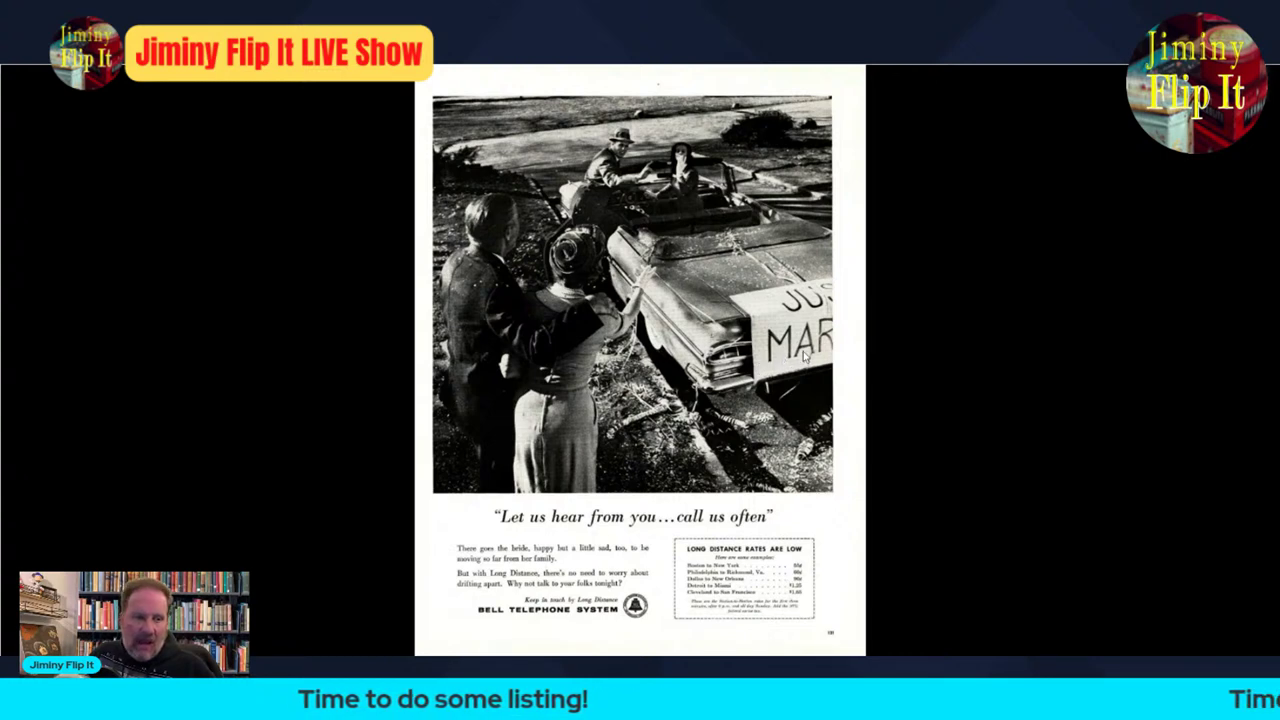
# Close the enlarged photo, leave the title unchanged, and scroll down to the List item section
pyautogui.click(902, 298)
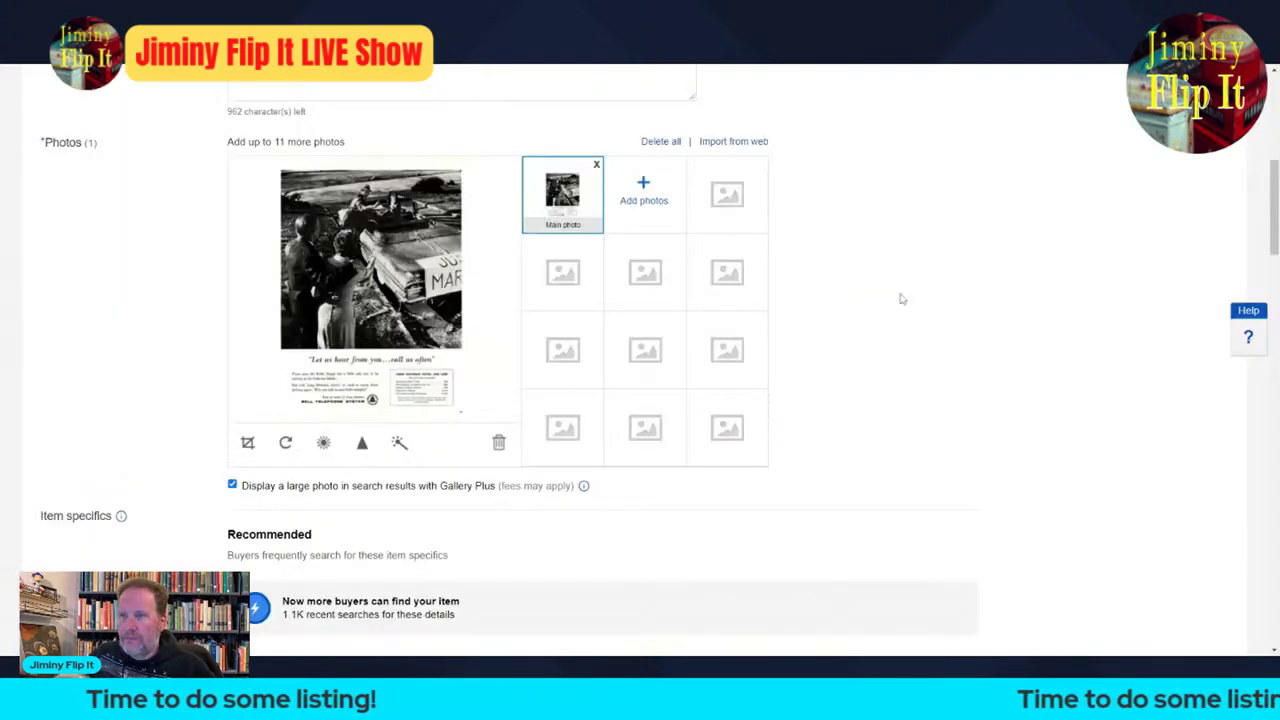
pyautogui.scroll(4, 891, 517)
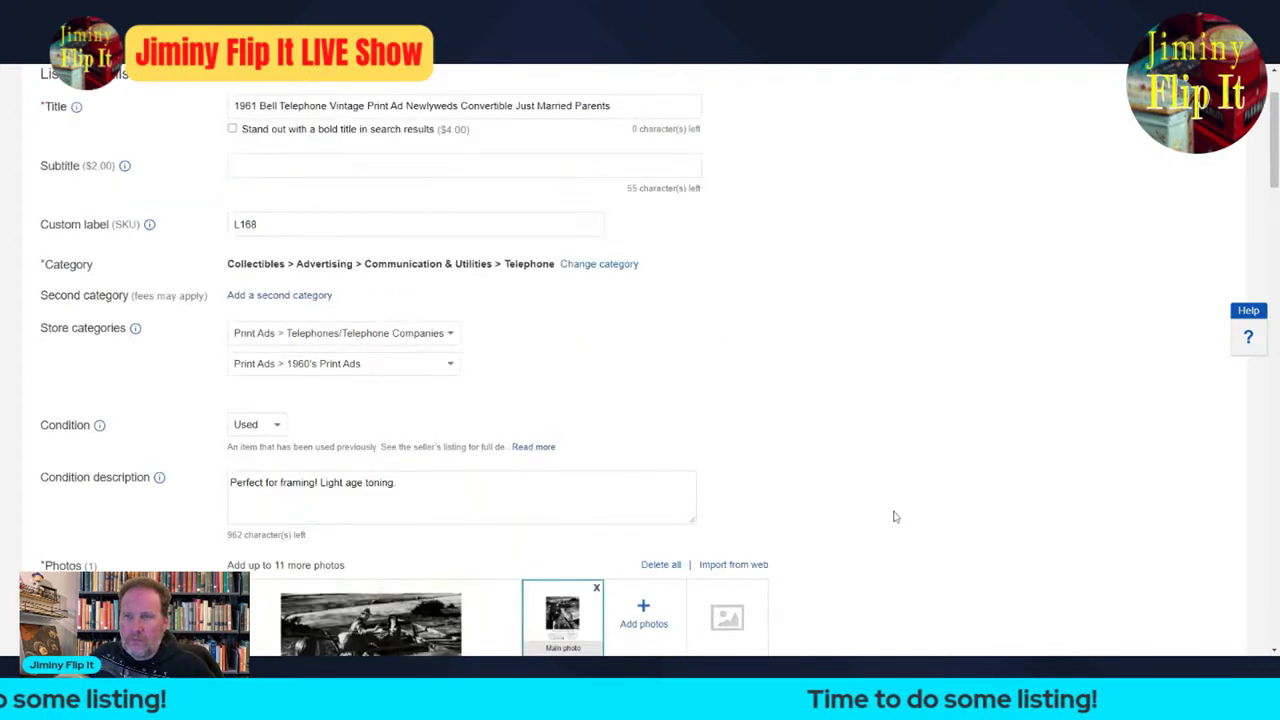
pyautogui.scroll(1, 895, 517)
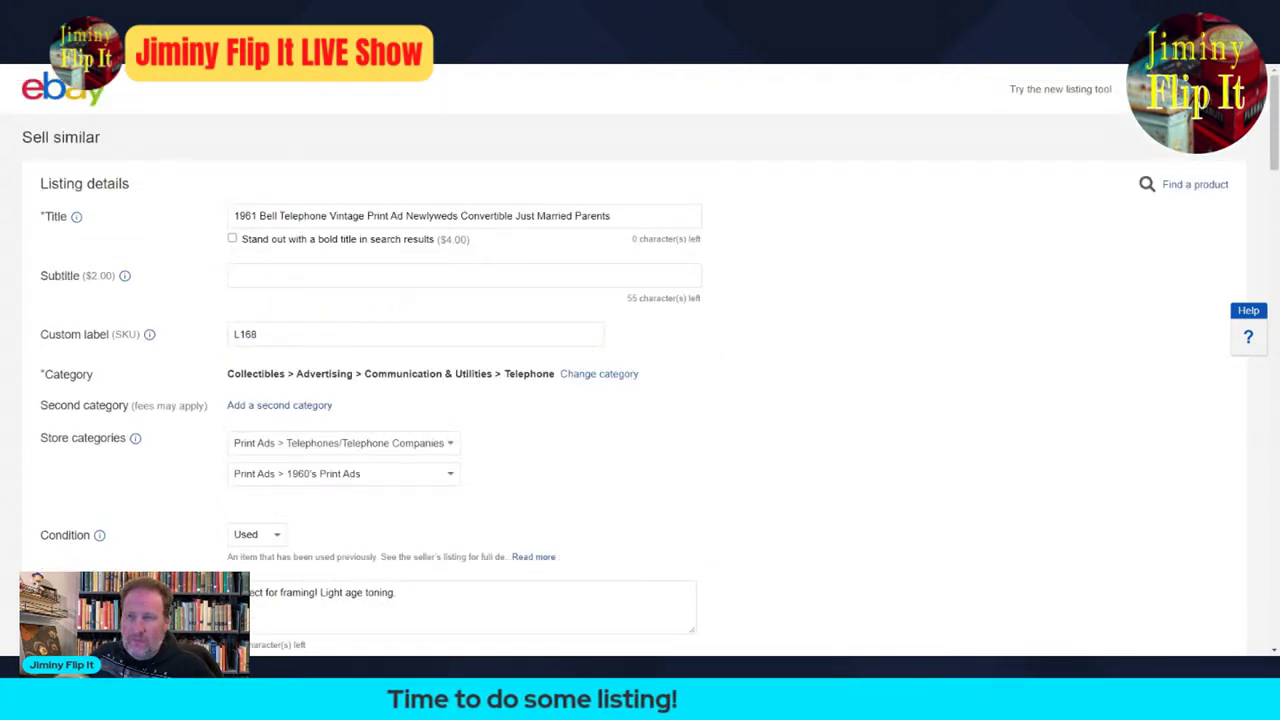
pyautogui.click(484, 215)
pyautogui.doubleClick(486, 215)
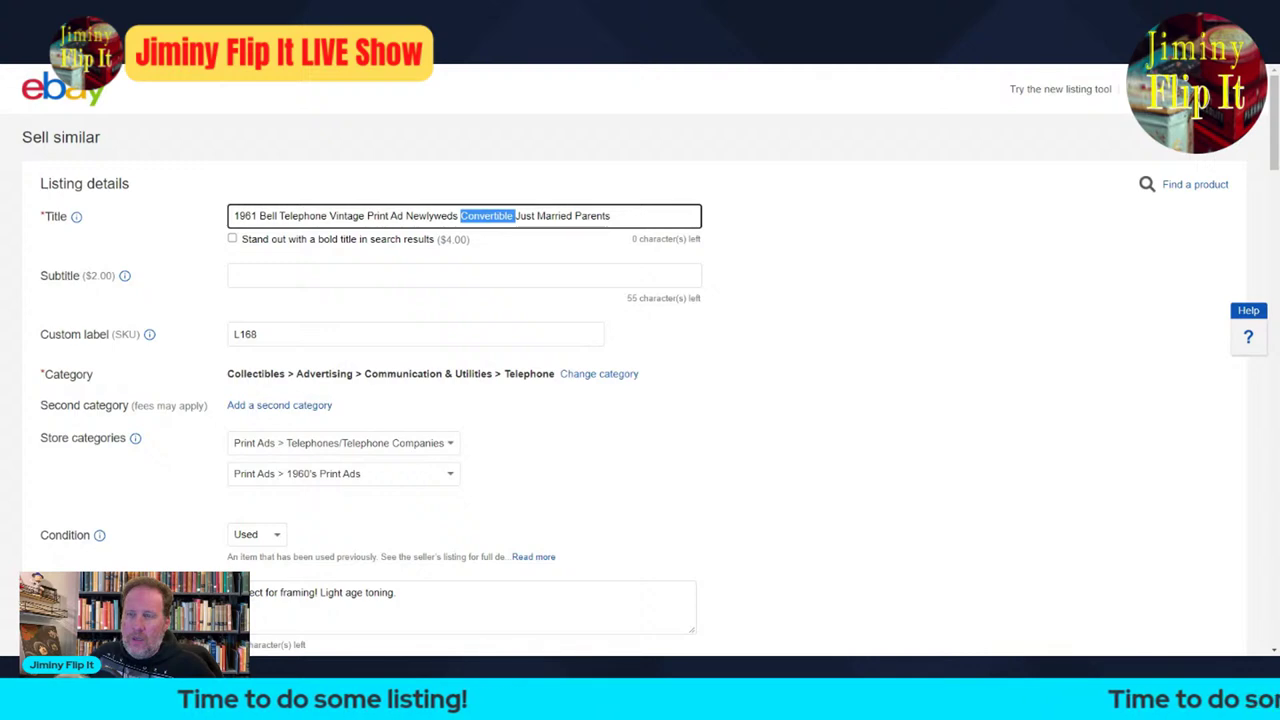
pyautogui.click(808, 375)
pyautogui.scroll(-10, 914, 491)
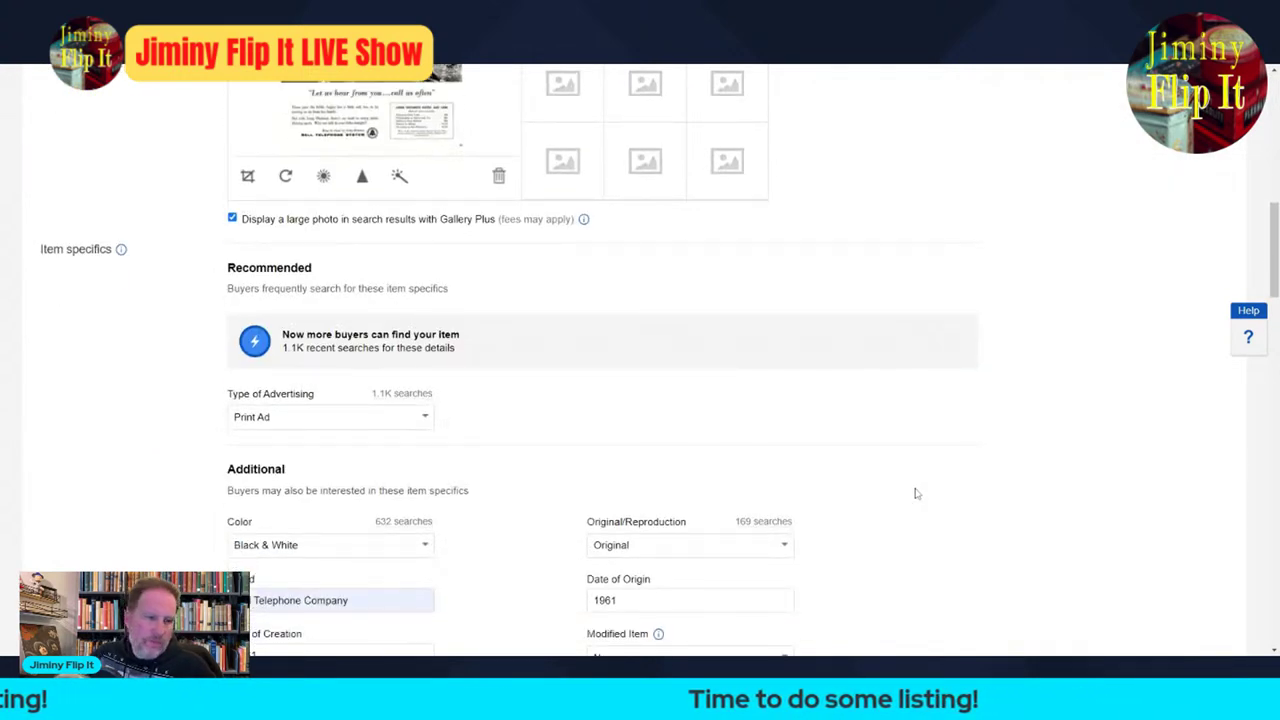
pyautogui.scroll(-6, 914, 493)
pyautogui.scroll(-2, 916, 492)
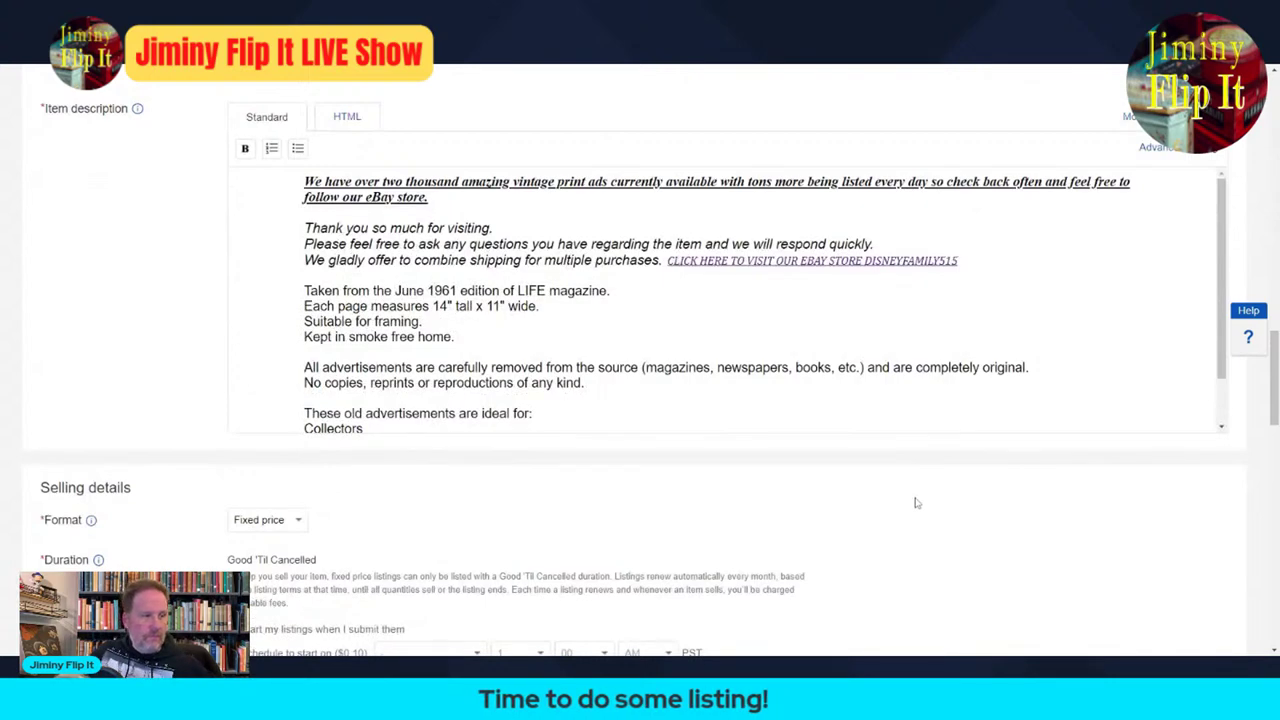
pyautogui.scroll(-15, 910, 501)
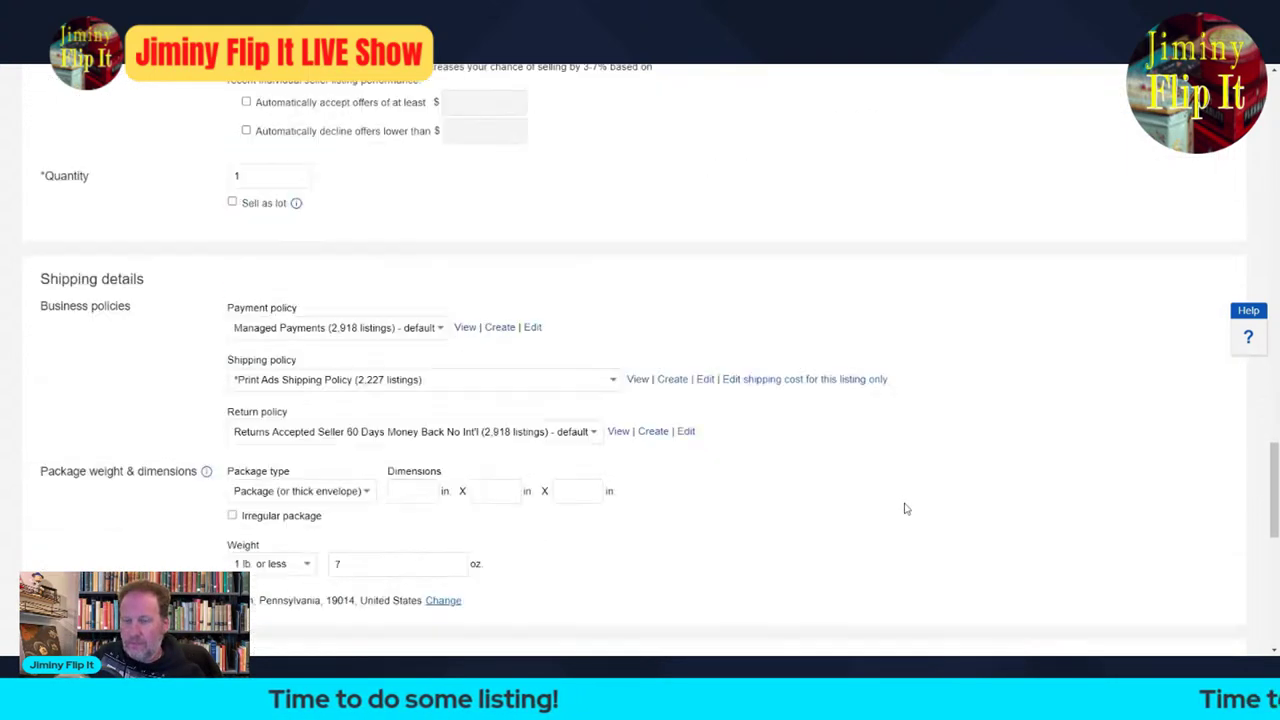
pyautogui.scroll(-2, 906, 509)
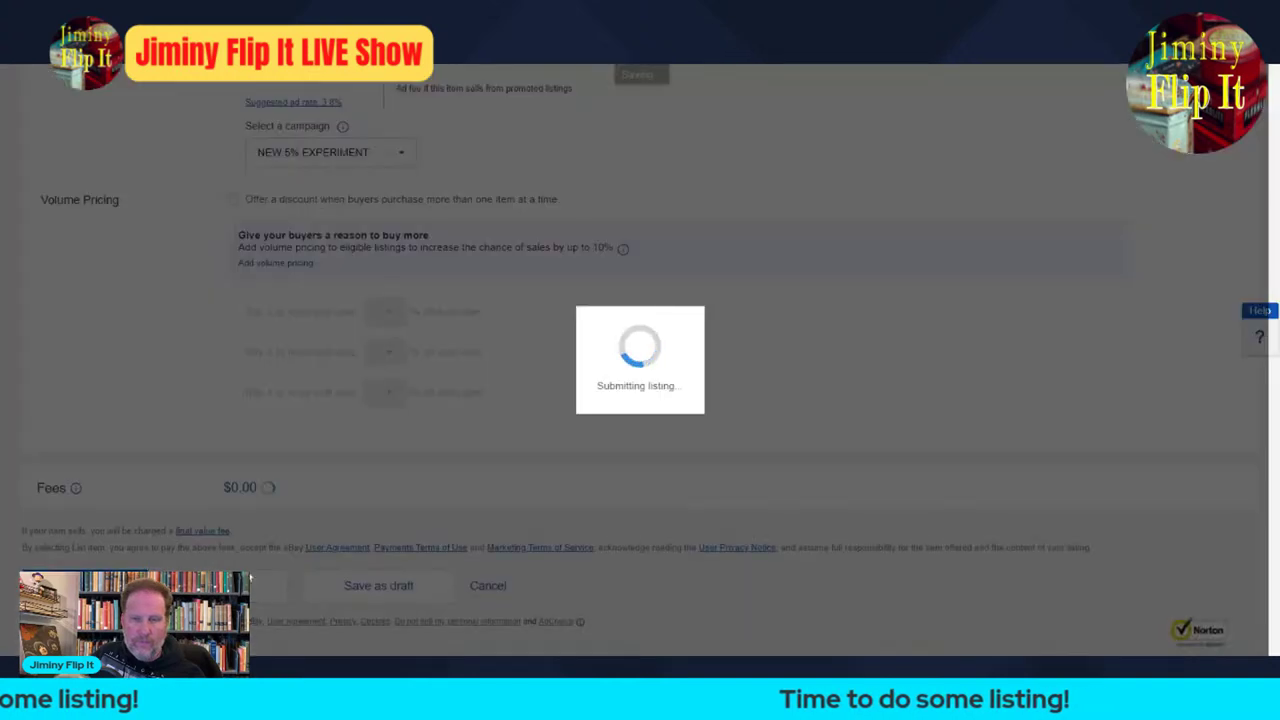
# Submit the 1961 Bell Telephone newlyweds print ad with List item
pyautogui.click(84, 584)
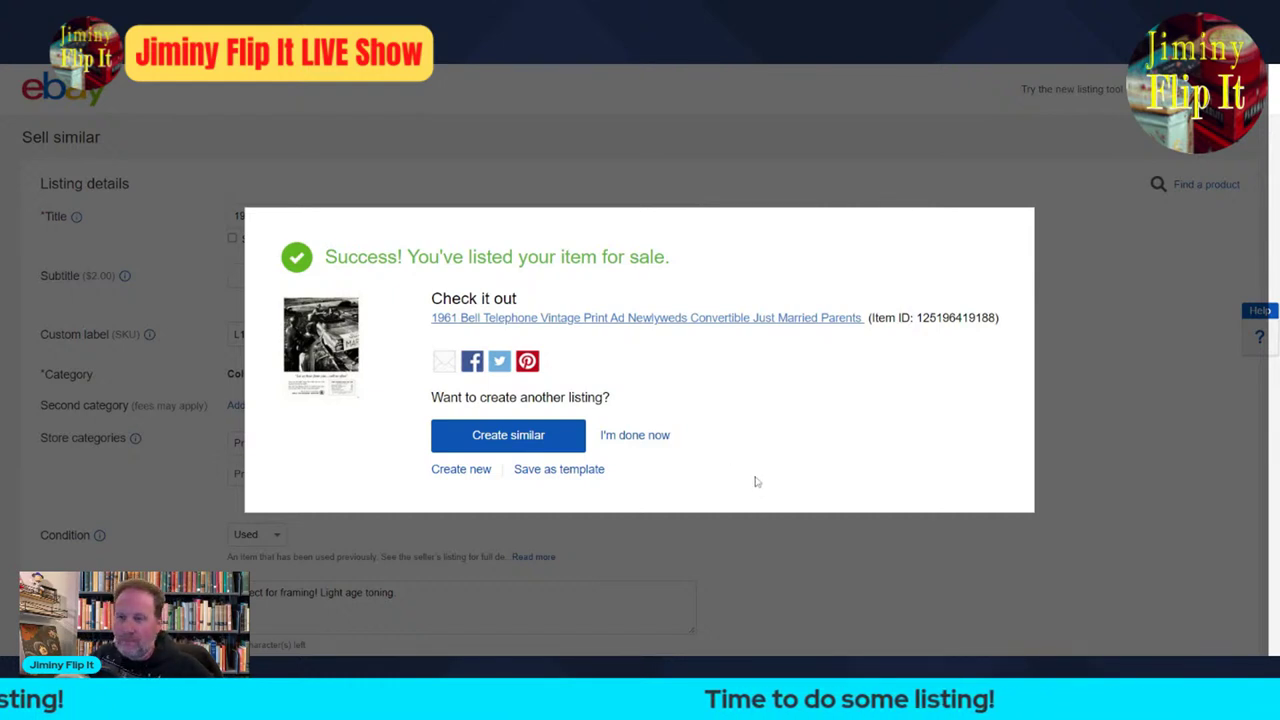
# Close the success message and trim the new listing's title to '1961 Vintage Print Ad'
pyautogui.press('Escape')
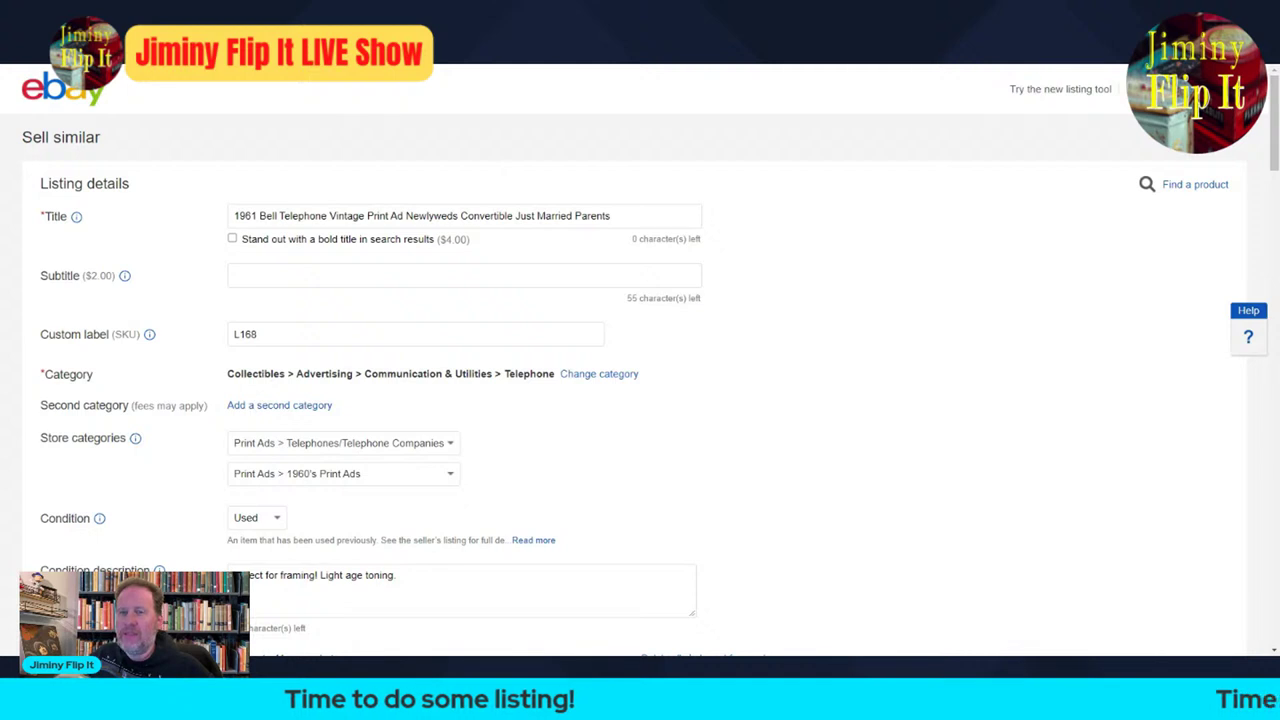
pyautogui.click(233, 216)
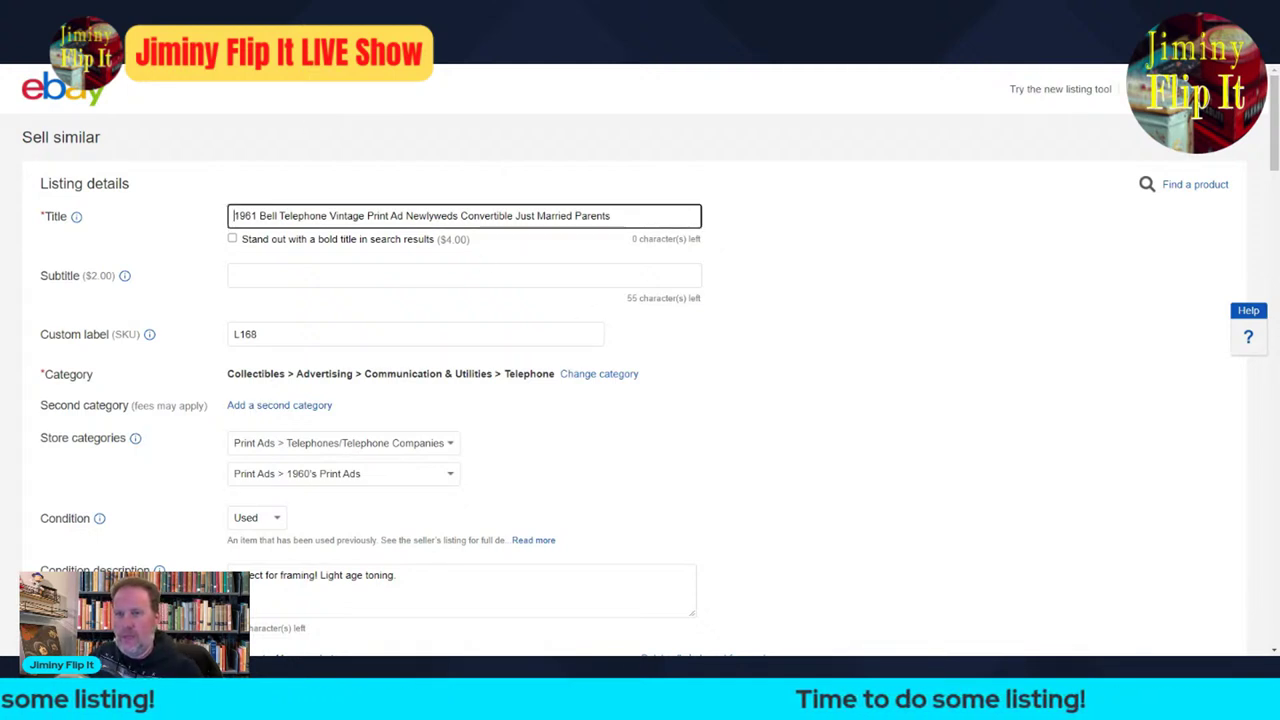
pyautogui.moveTo(405, 216); pyautogui.dragTo(582, 216)
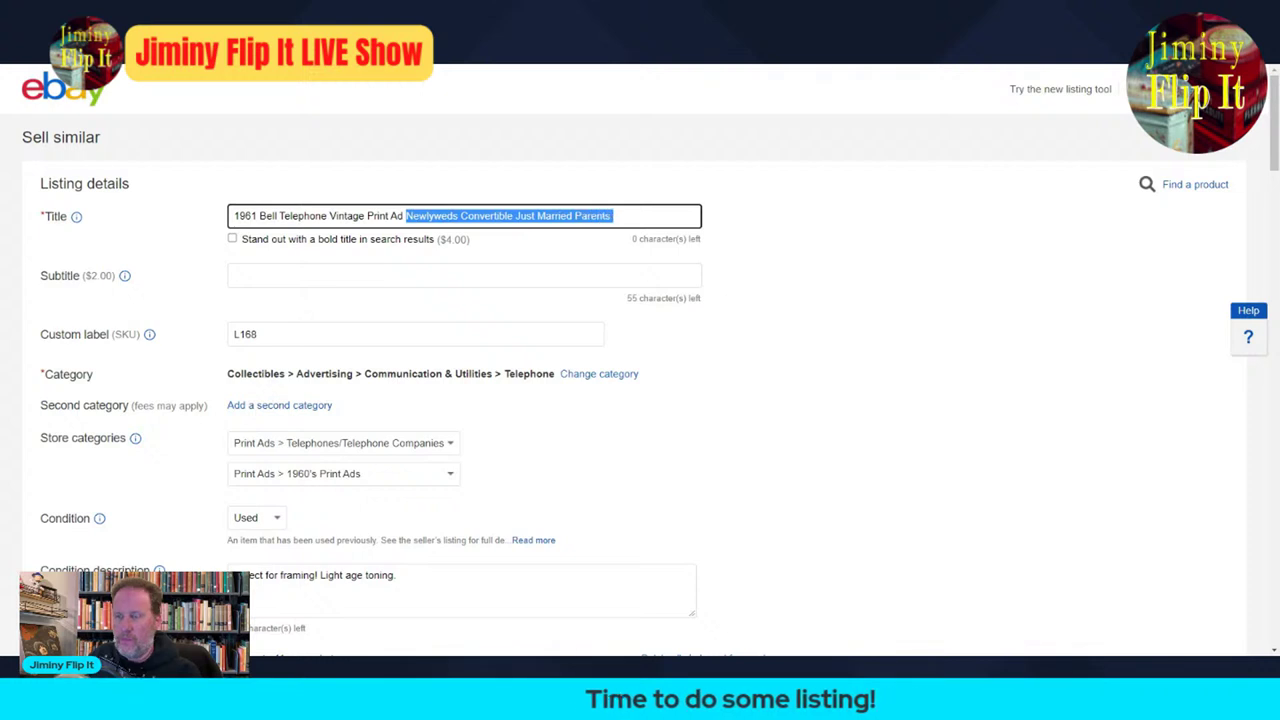
pyautogui.press('BackSpace')
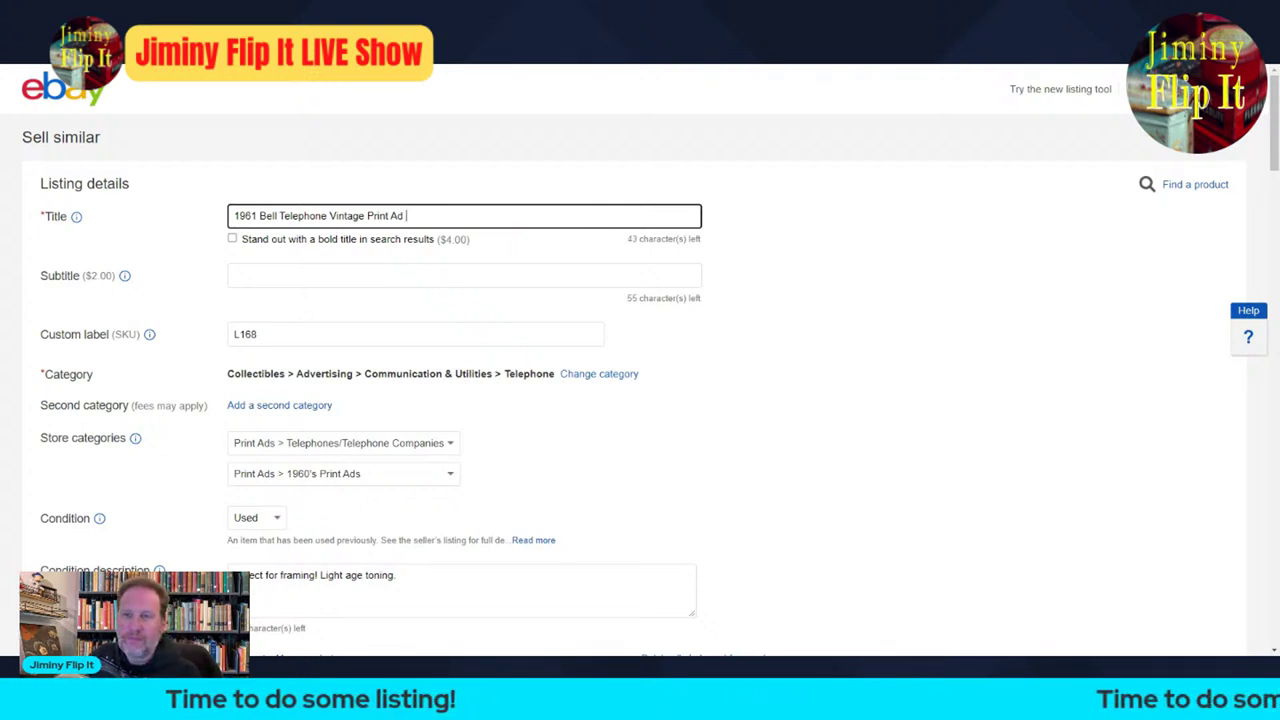
pyautogui.moveTo(260, 216); pyautogui.dragTo(327, 216)
pyautogui.press('BackSpace')
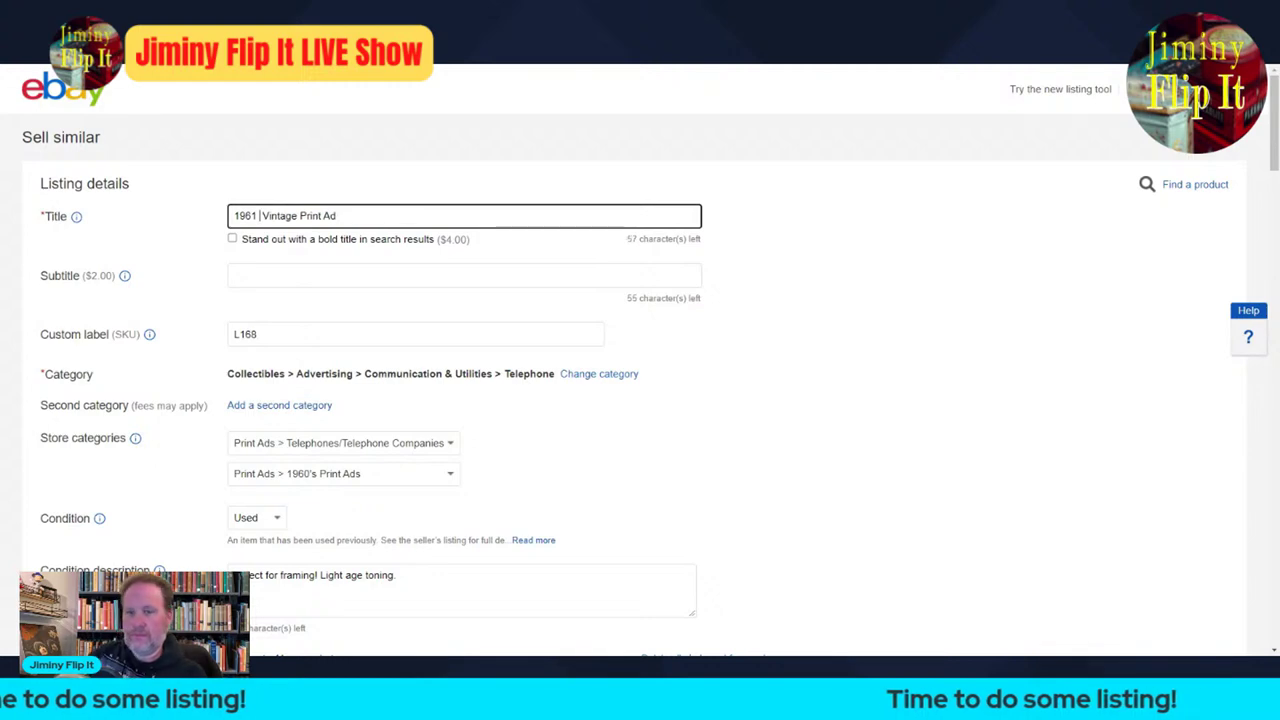
pyautogui.scroll(-3, 271, 223)
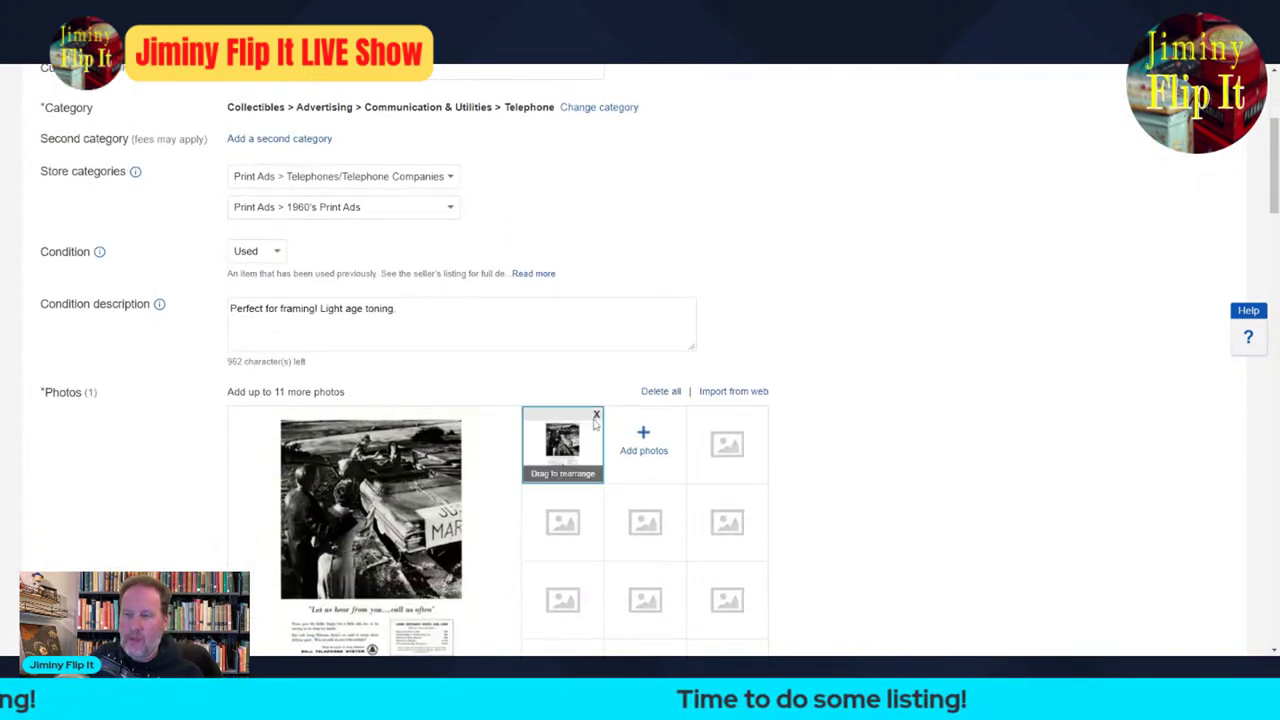
# Delete the old Bell Telephone photo from the listing
pyautogui.click(596, 414)
pyautogui.scroll(-3, 583, 457)
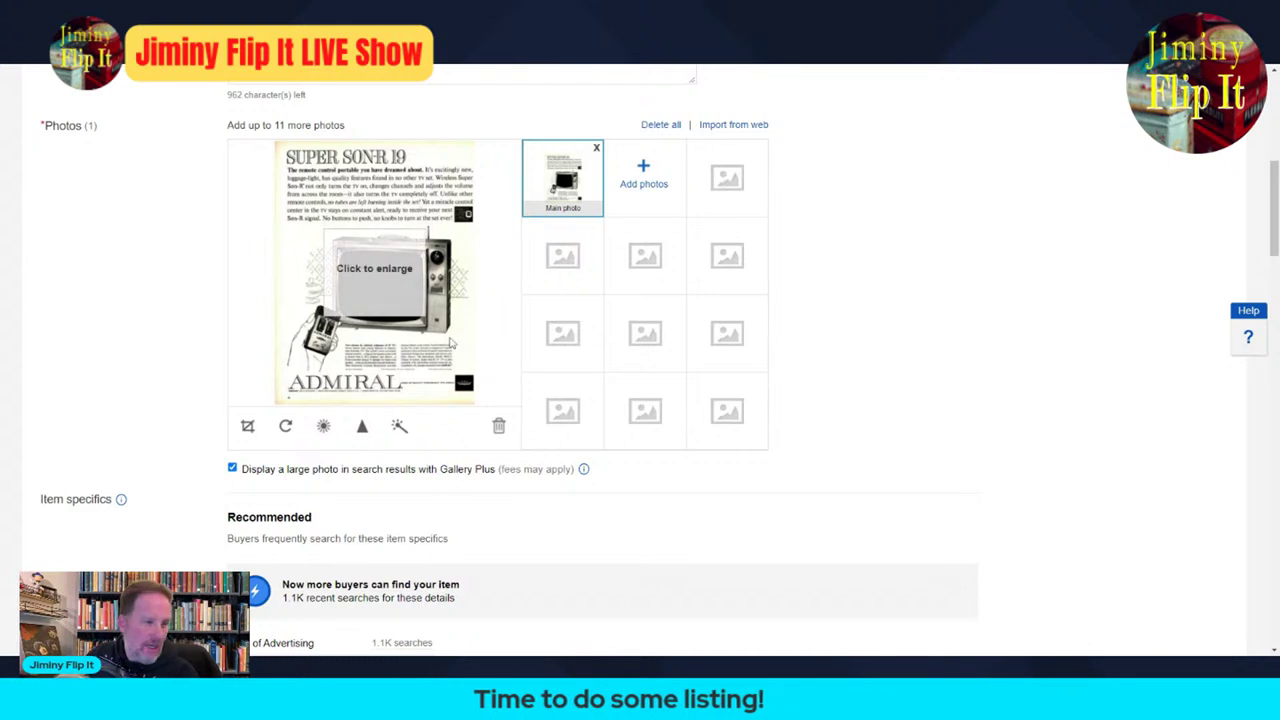
pyautogui.click(414, 312)
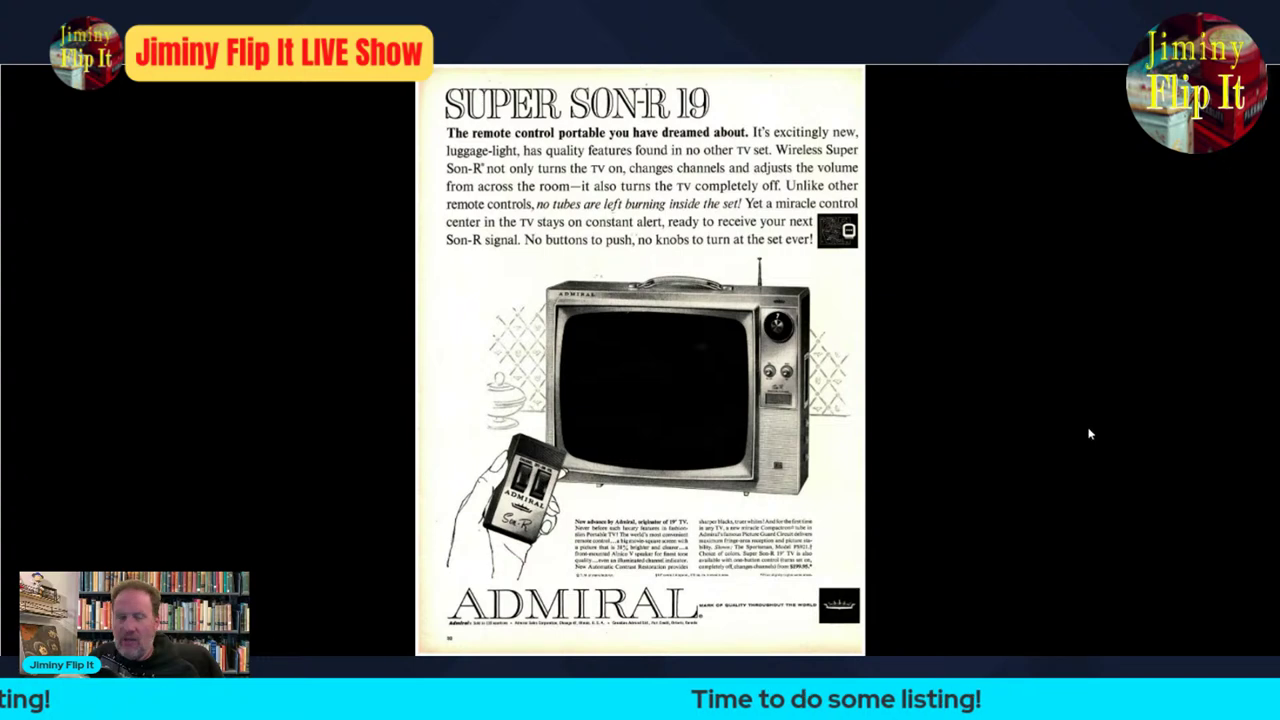
pyautogui.click(911, 306)
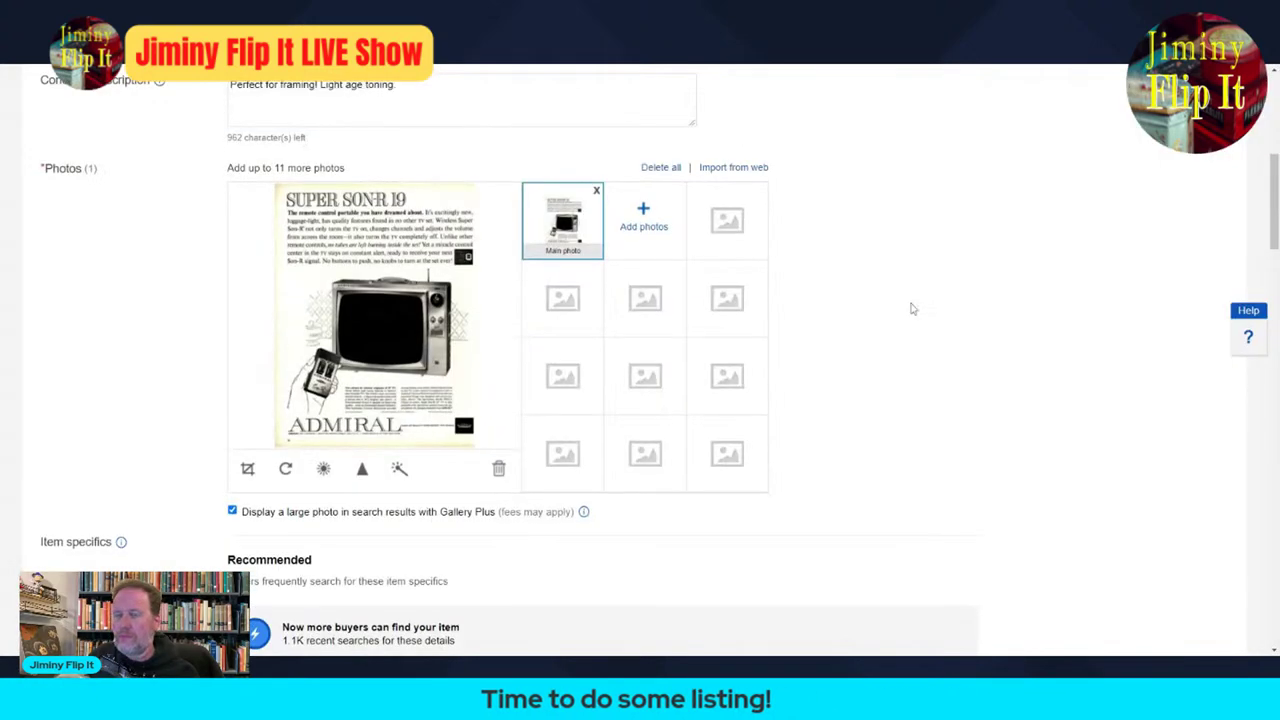
# Insert 'Admiral Black And White Television' after 1961 in the title and show suggested categories
pyautogui.scroll(-5, 555, 288)
pyautogui.scroll(10, 555, 288)
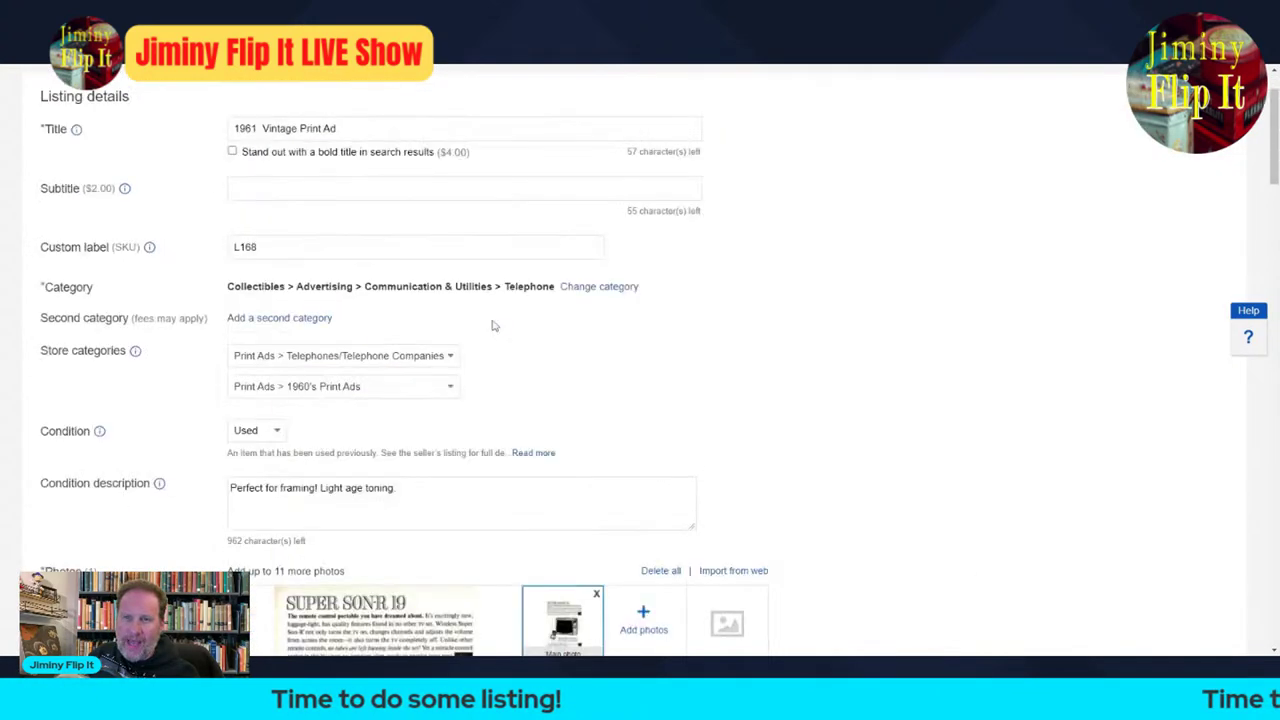
pyautogui.click(259, 216)
pyautogui.write('Ad')
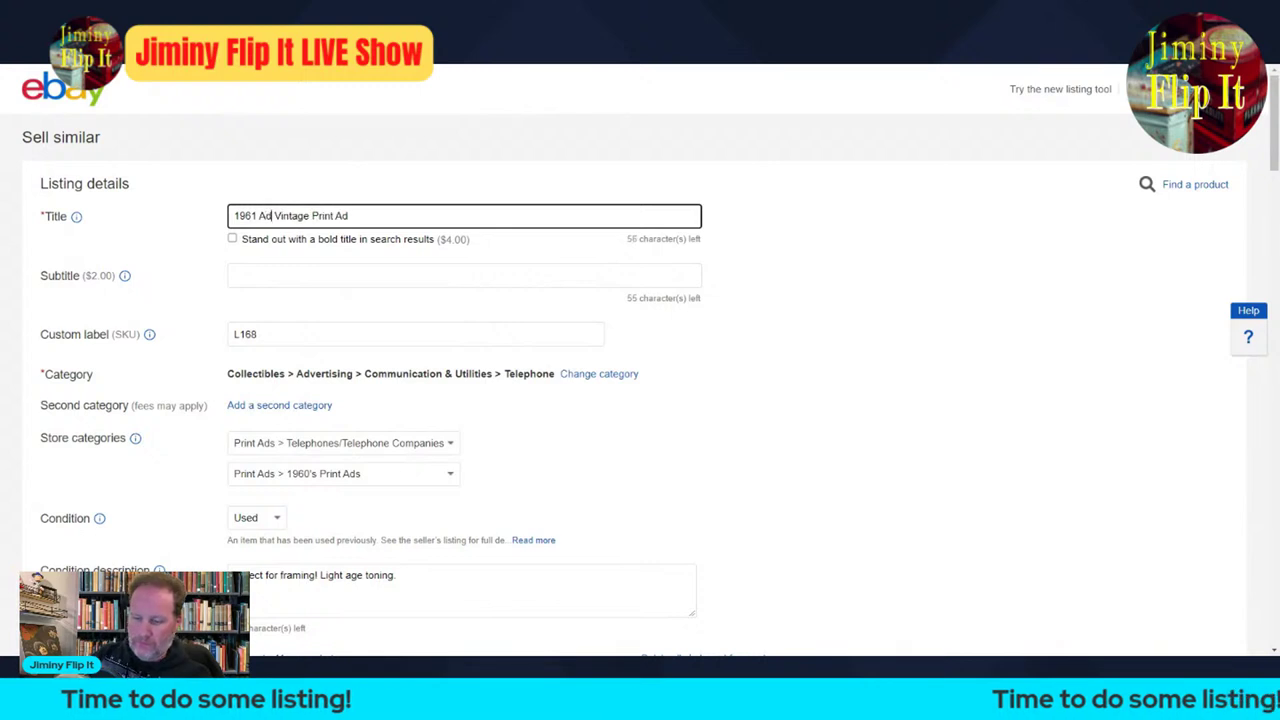
pyautogui.write('miral Black And White ')
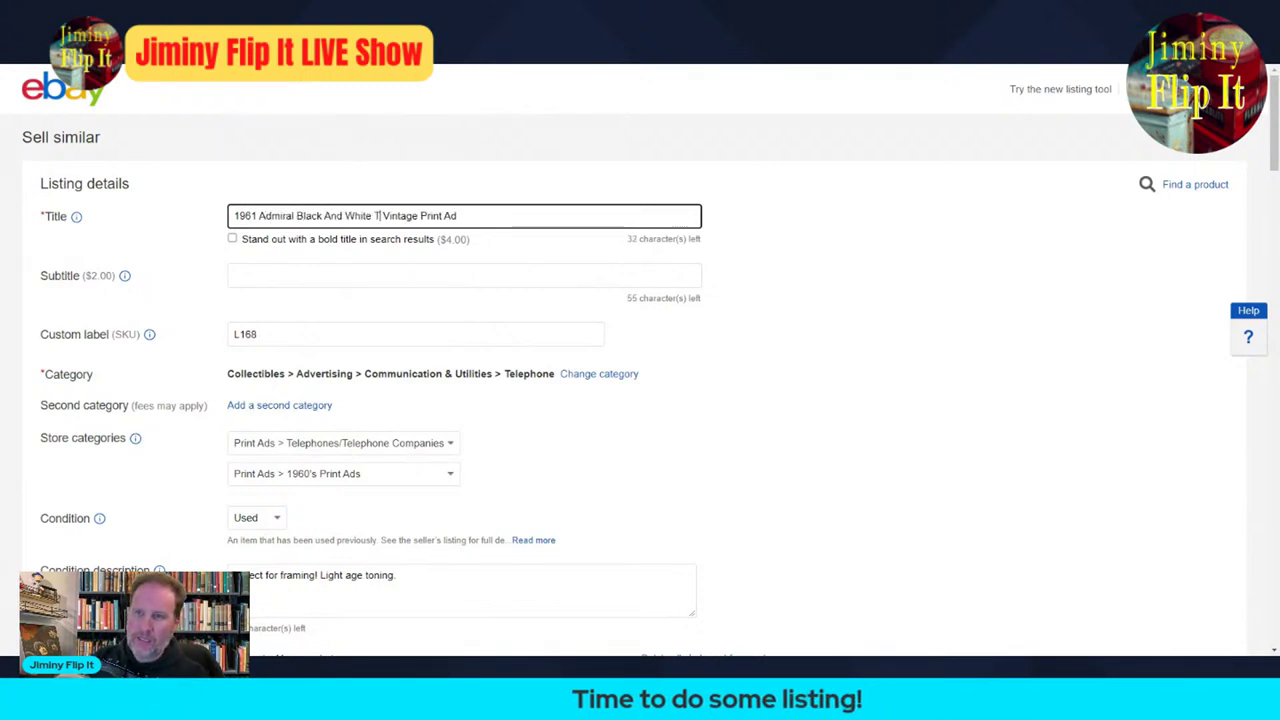
pyautogui.write('Televisino')
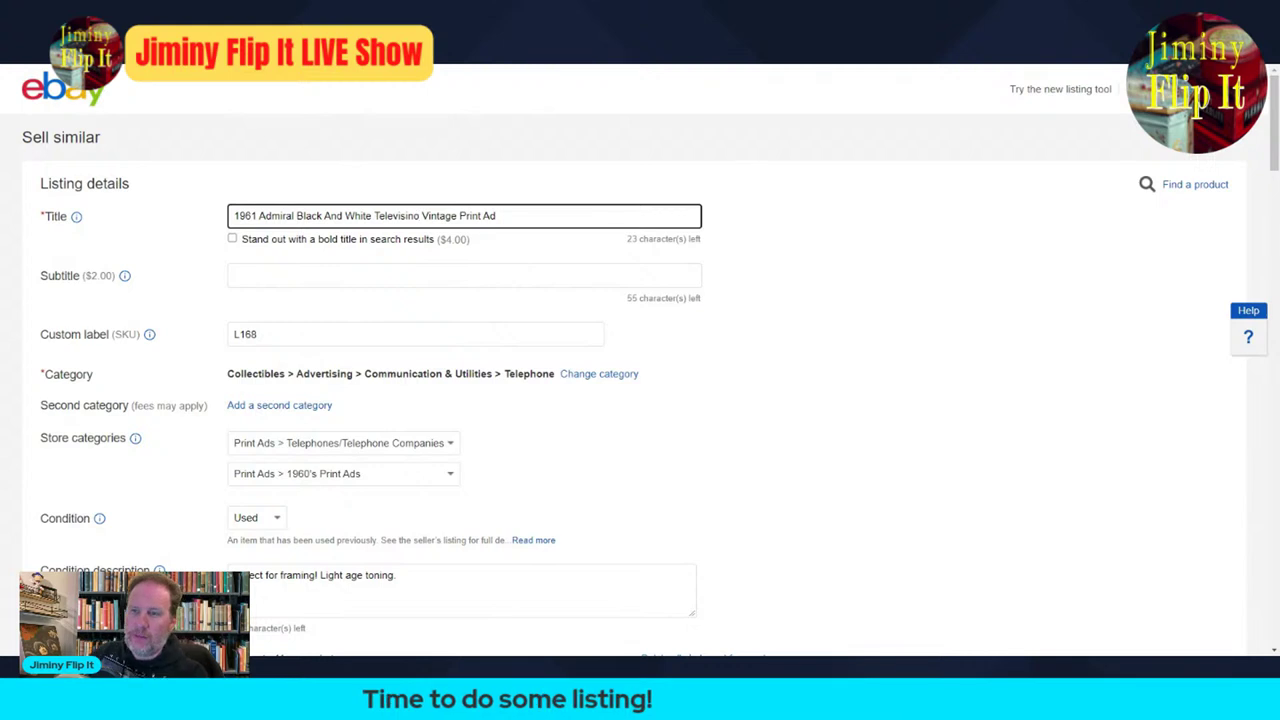
pyautogui.press('Left')
pyautogui.press('BackSpace')
pyautogui.press('BackSpace')
pyautogui.press('BackSpace')
pyautogui.write('ion')
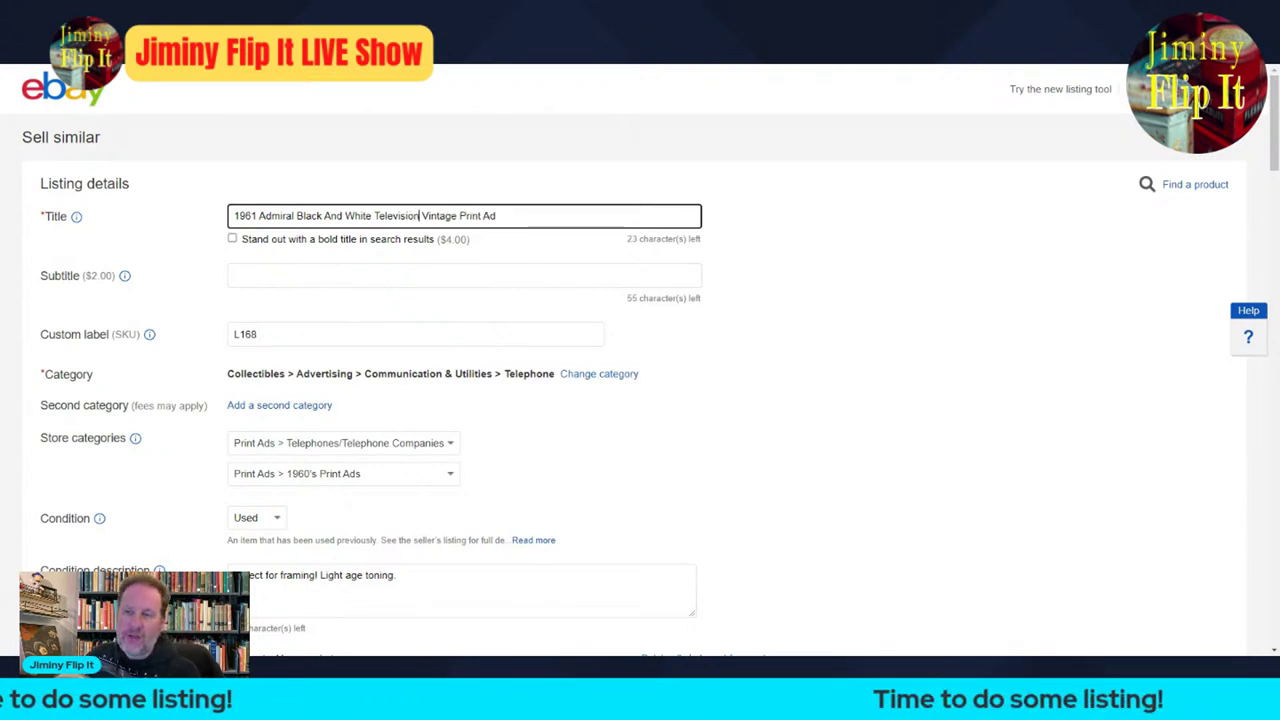
pyautogui.click(599, 373)
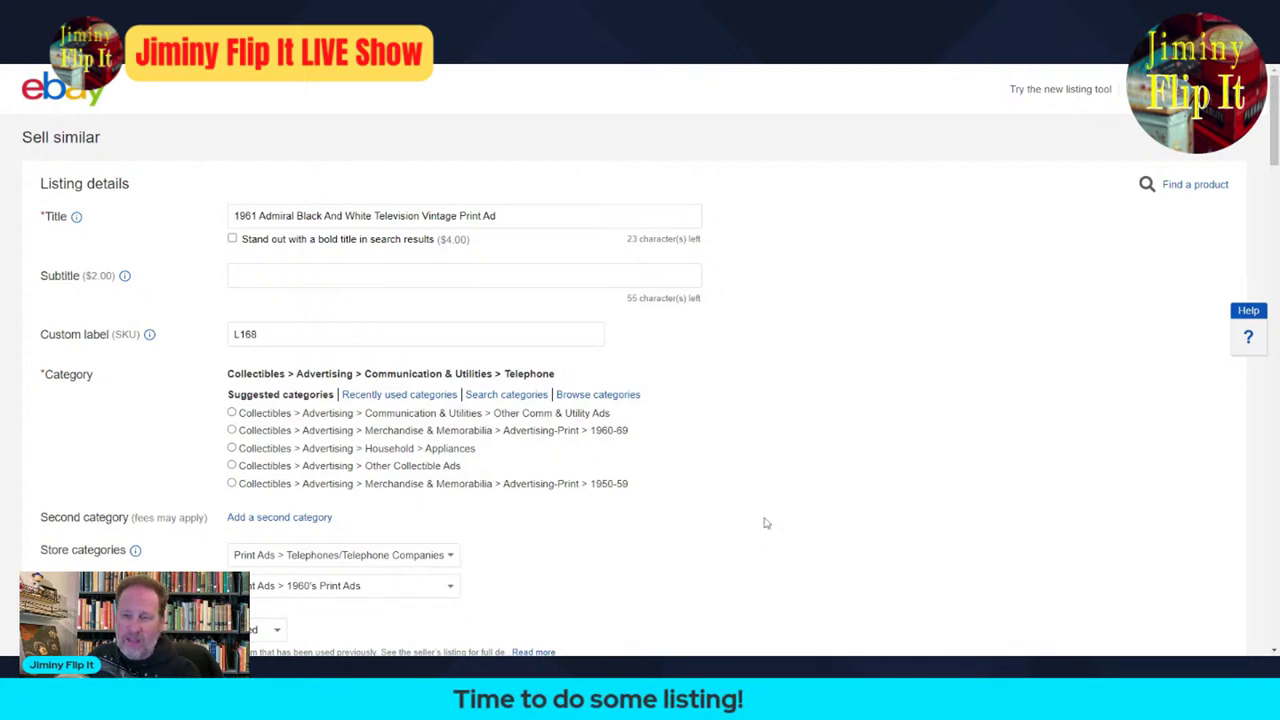
# Choose the suggested category Other Comm & Utility Ads
pyautogui.click(505, 416)
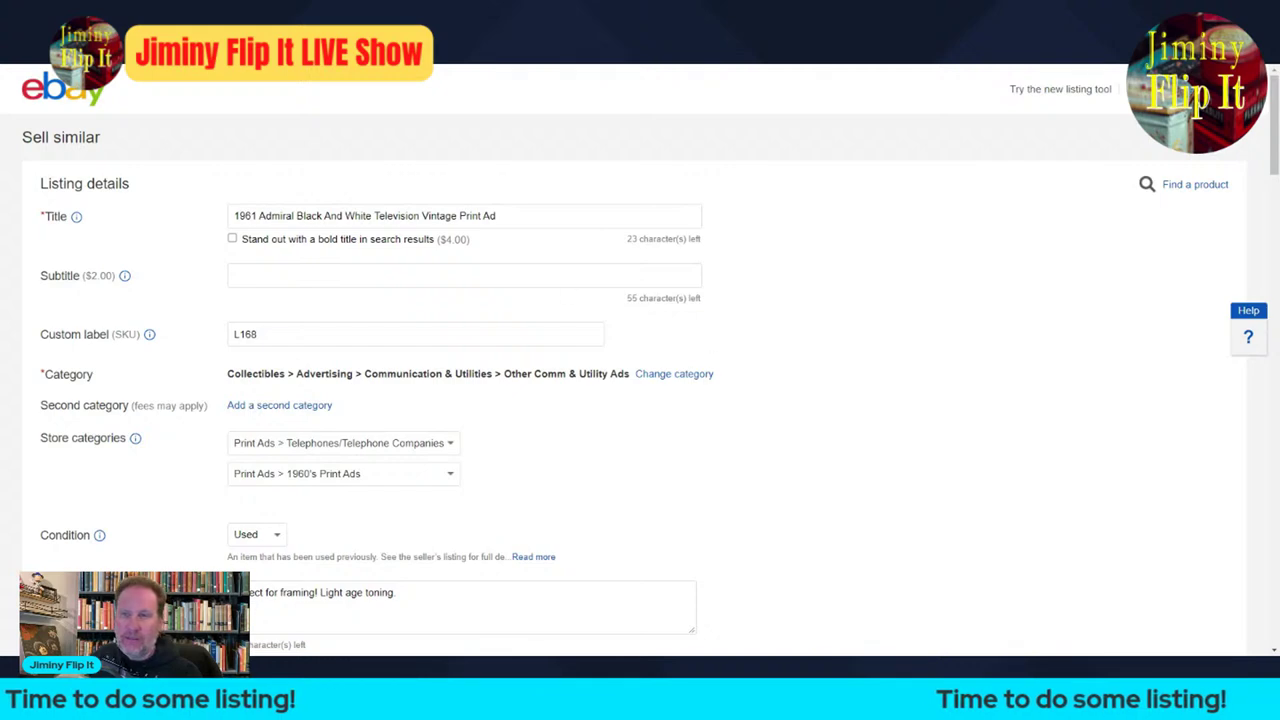
# Append 'Super Son-R 19 Remote' to the listing title, leaving 1 character free
pyautogui.scroll(-3, 823, 443)
pyautogui.scroll(-3, 575, 388)
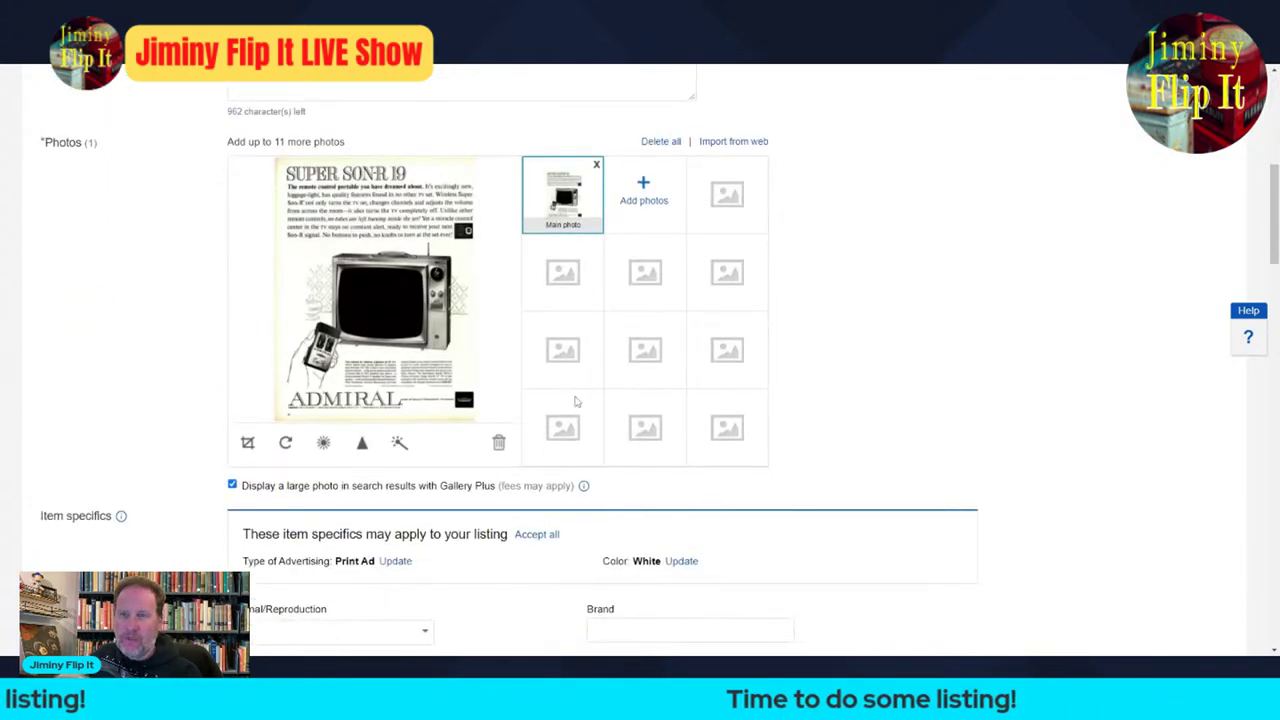
pyautogui.scroll(6, 628, 441)
pyautogui.click(515, 216)
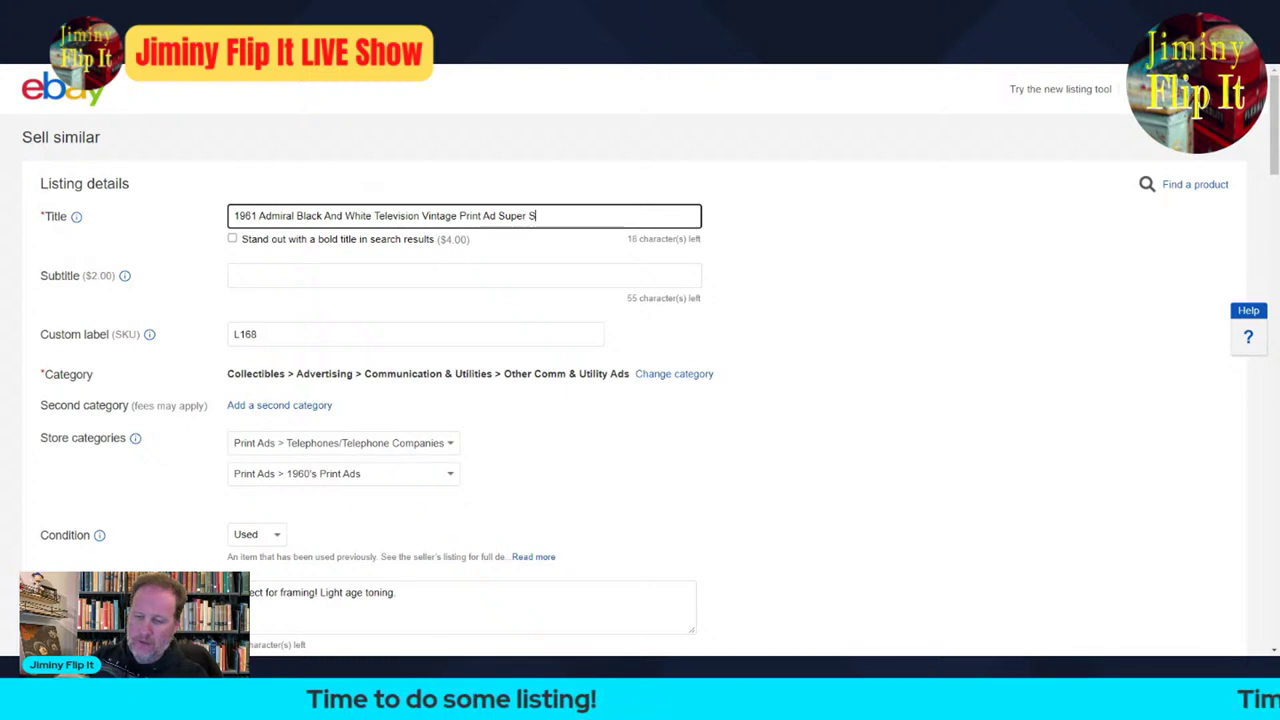
pyautogui.write('on-R')
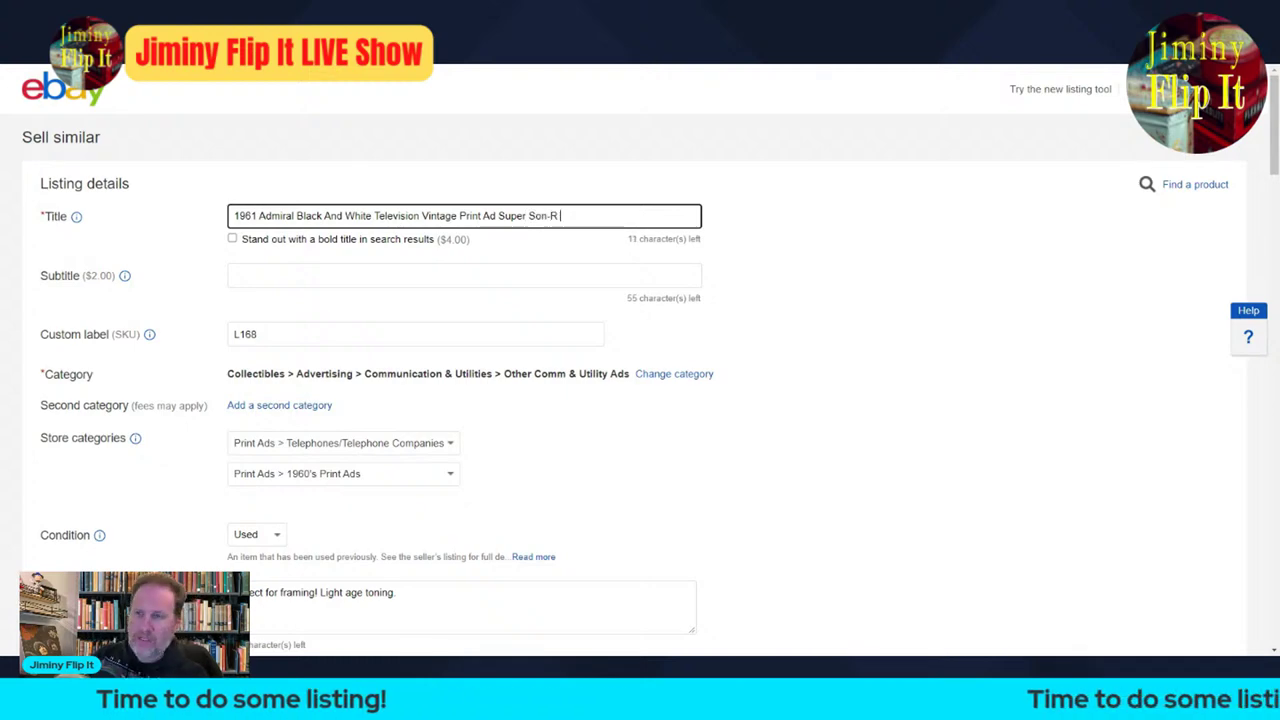
pyautogui.scroll(-3, 983, 434)
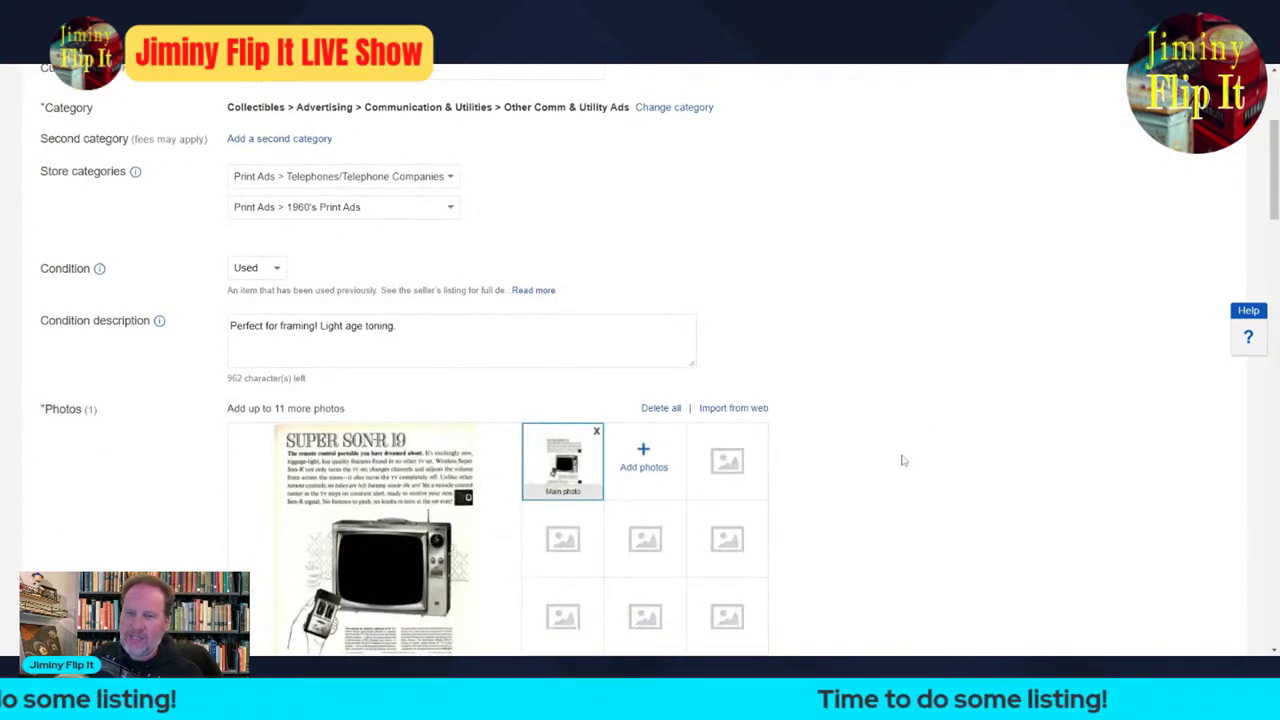
pyautogui.scroll(3, 899, 463)
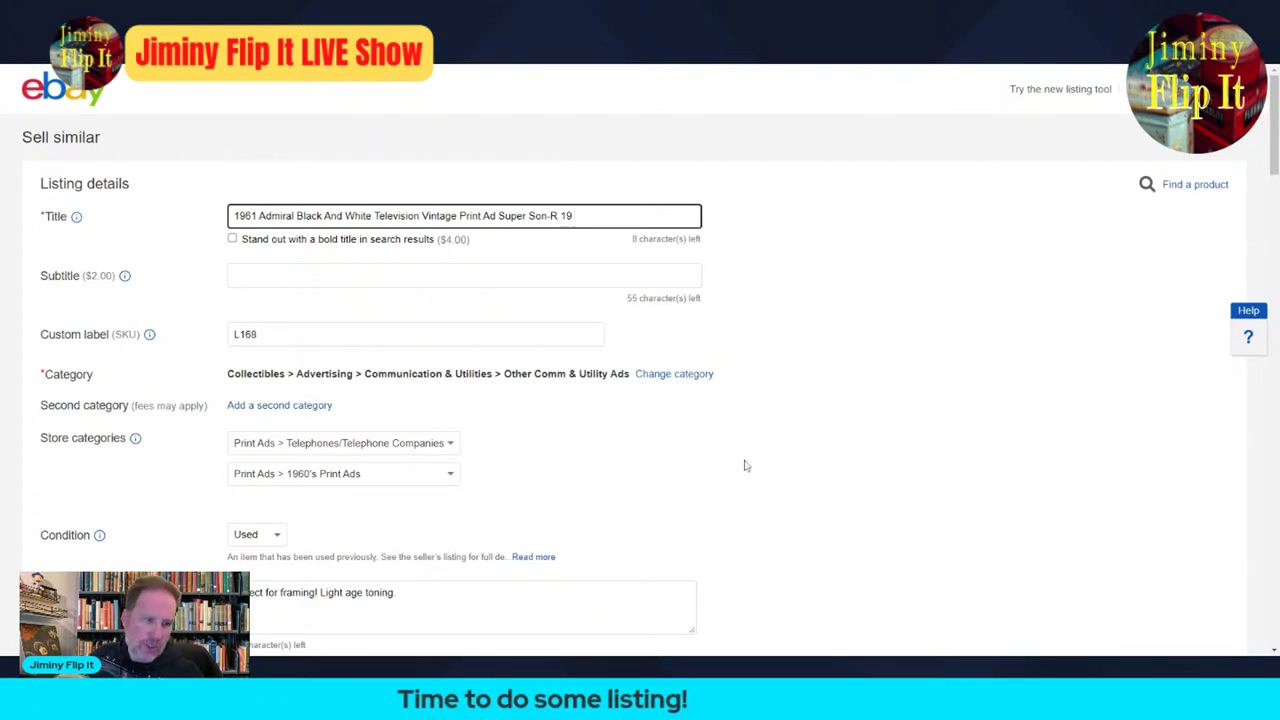
pyautogui.write('19 Remote')
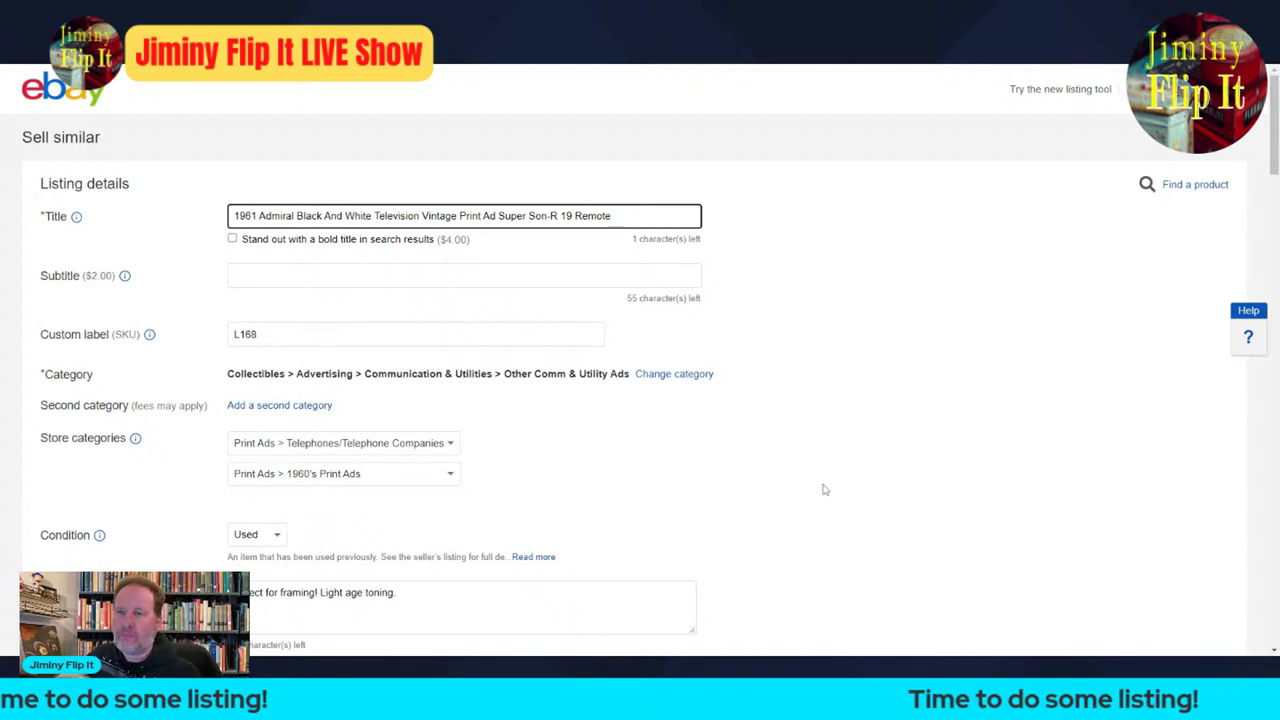
pyautogui.scroll(-5, 840, 479)
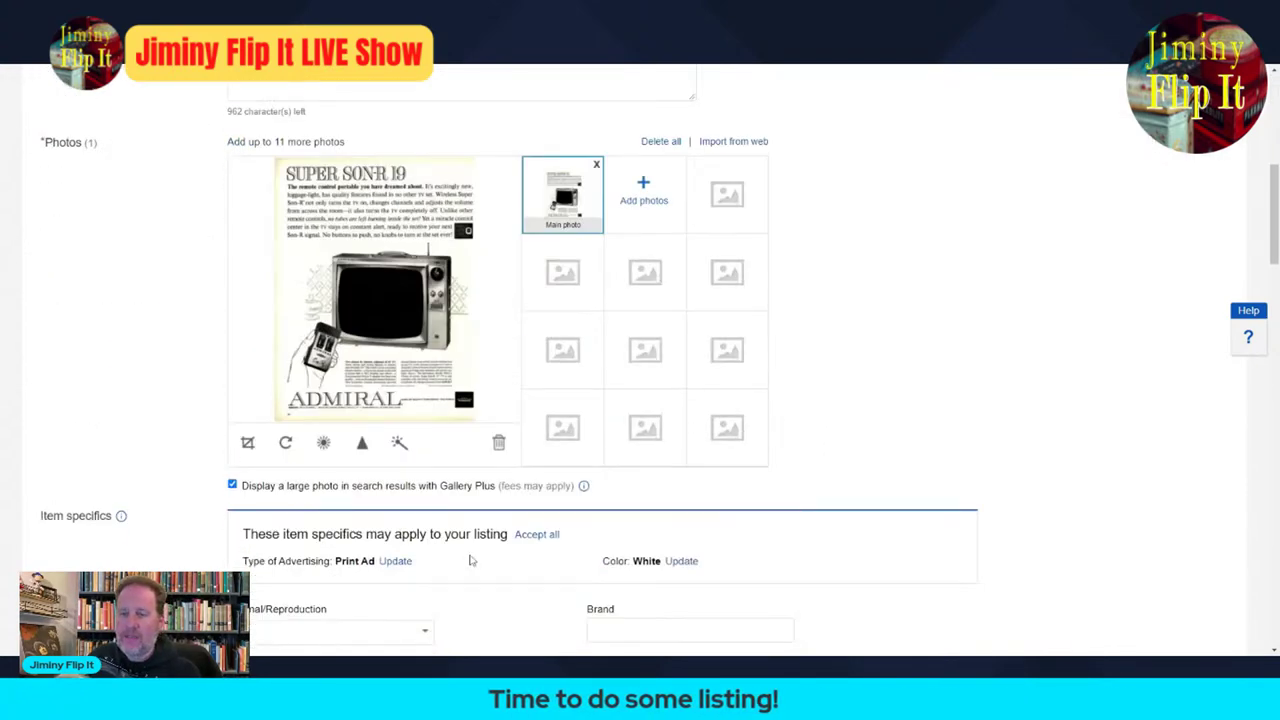
# Set the advertising type to Print Ad, mark it Original, and enter brand Admiral
pyautogui.click(396, 561)
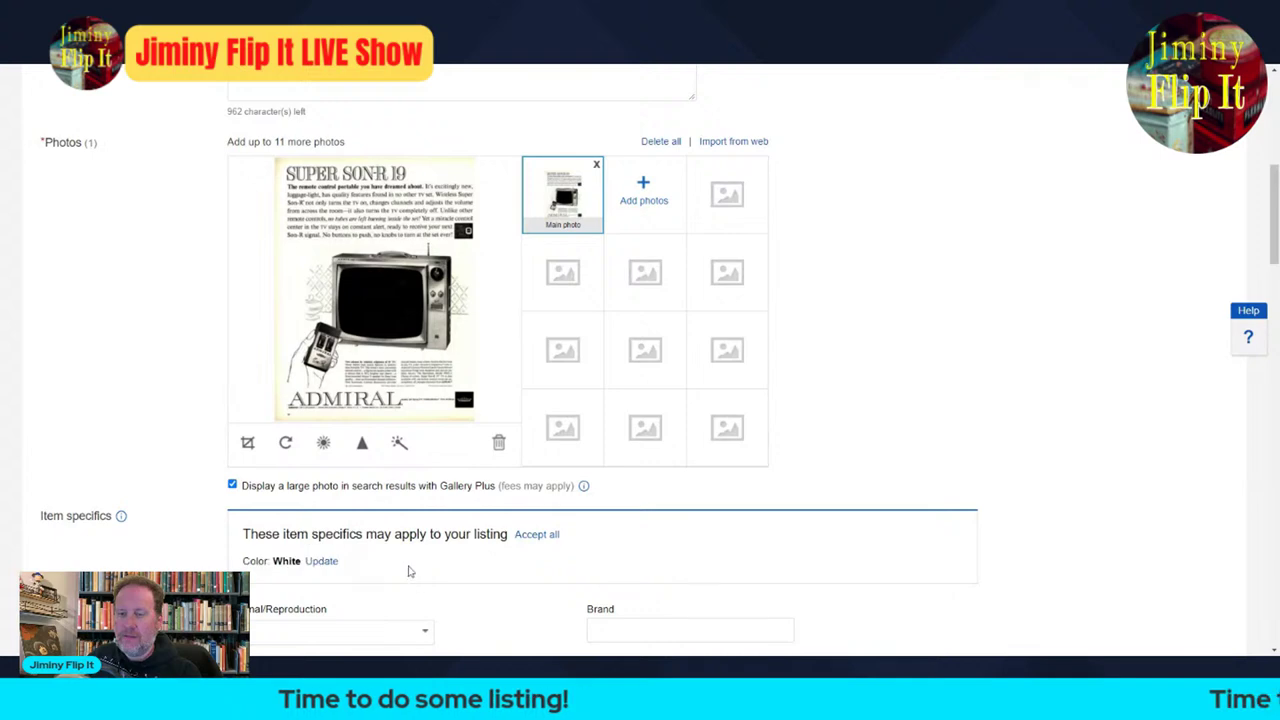
pyautogui.scroll(-5, 410, 571)
pyautogui.click(422, 98)
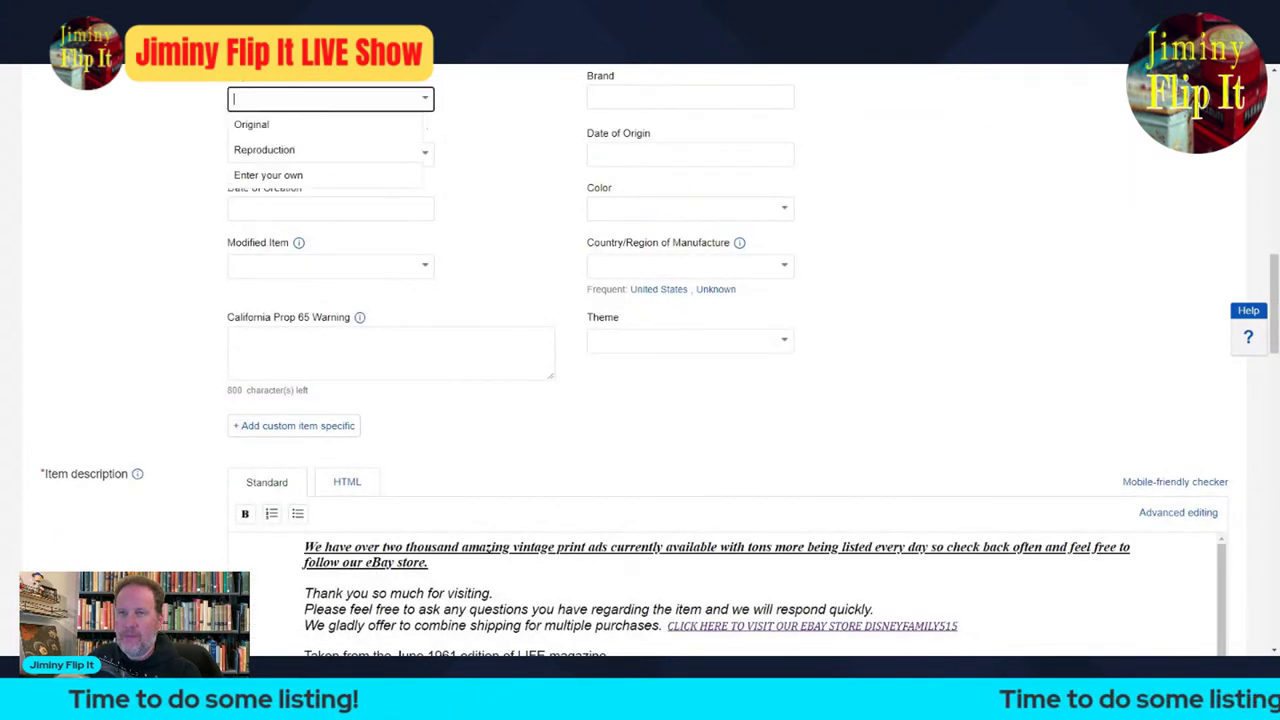
pyautogui.click(271, 123)
pyautogui.click(593, 97)
pyautogui.write('Disney')
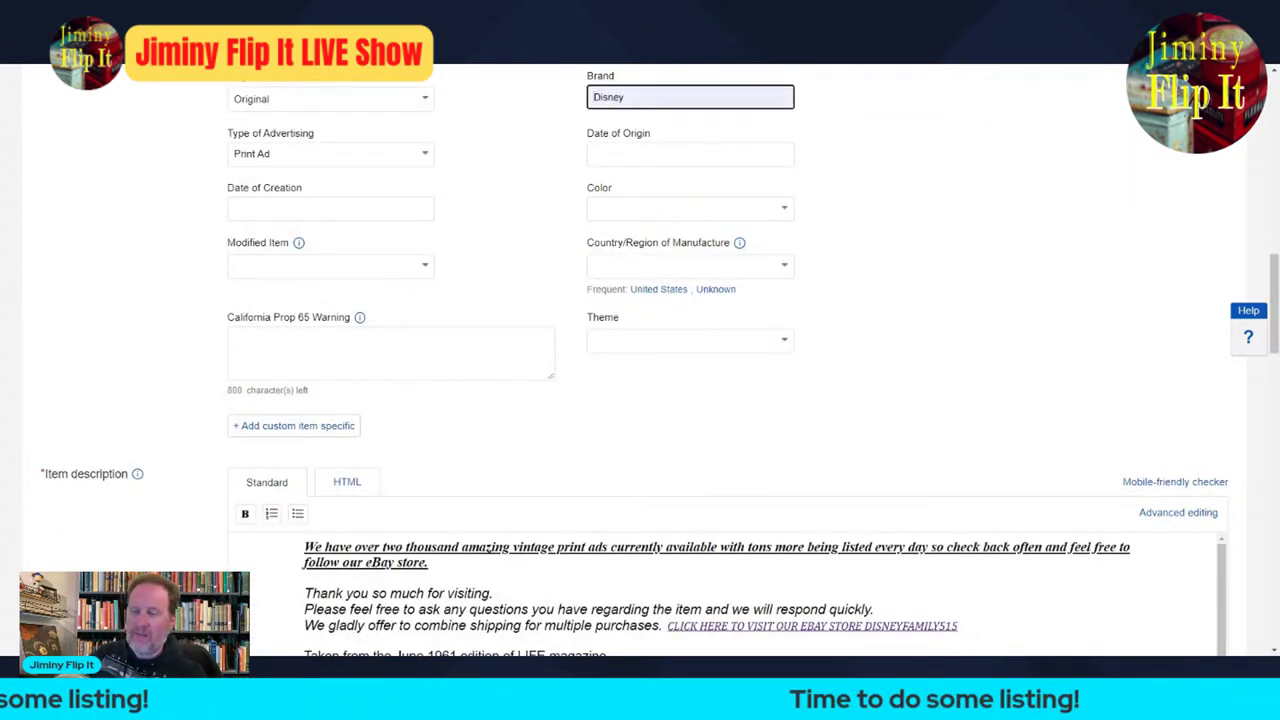
pyautogui.press('BackSpace')
pyautogui.press('BackSpace')
pyautogui.press('BackSpace')
pyautogui.press('BackSpace')
pyautogui.press('BackSpace')
pyautogui.press('BackSpace')
pyautogui.scroll(3, 1008, 405)
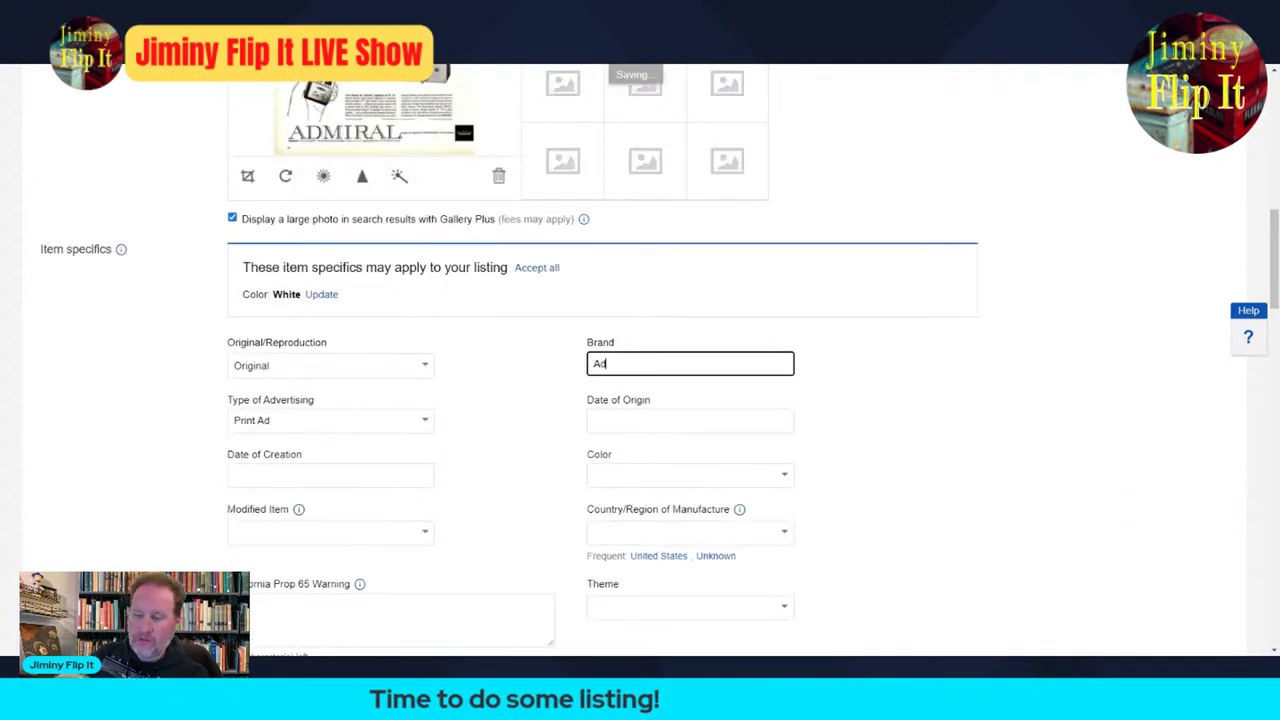
pyautogui.write('Admiral')
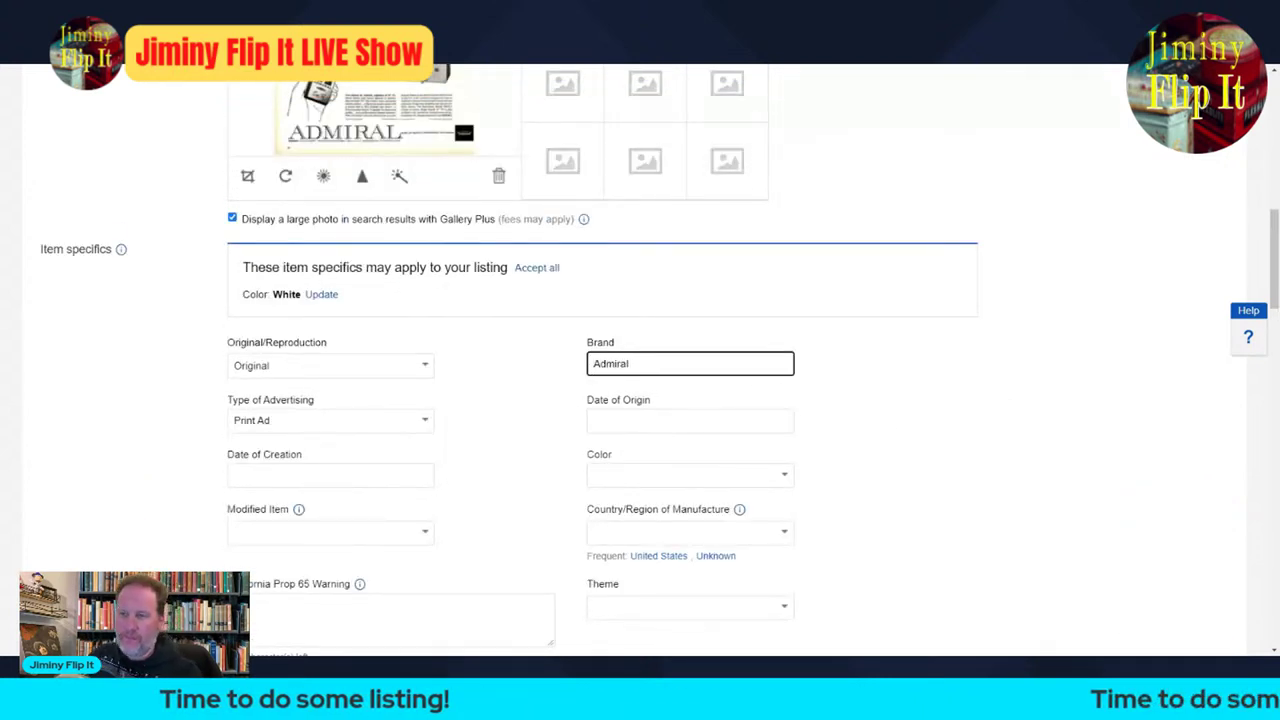
# Set date of origin 1961, colour Black & White, and country United States
pyautogui.click(677, 425)
pyautogui.write('1961')
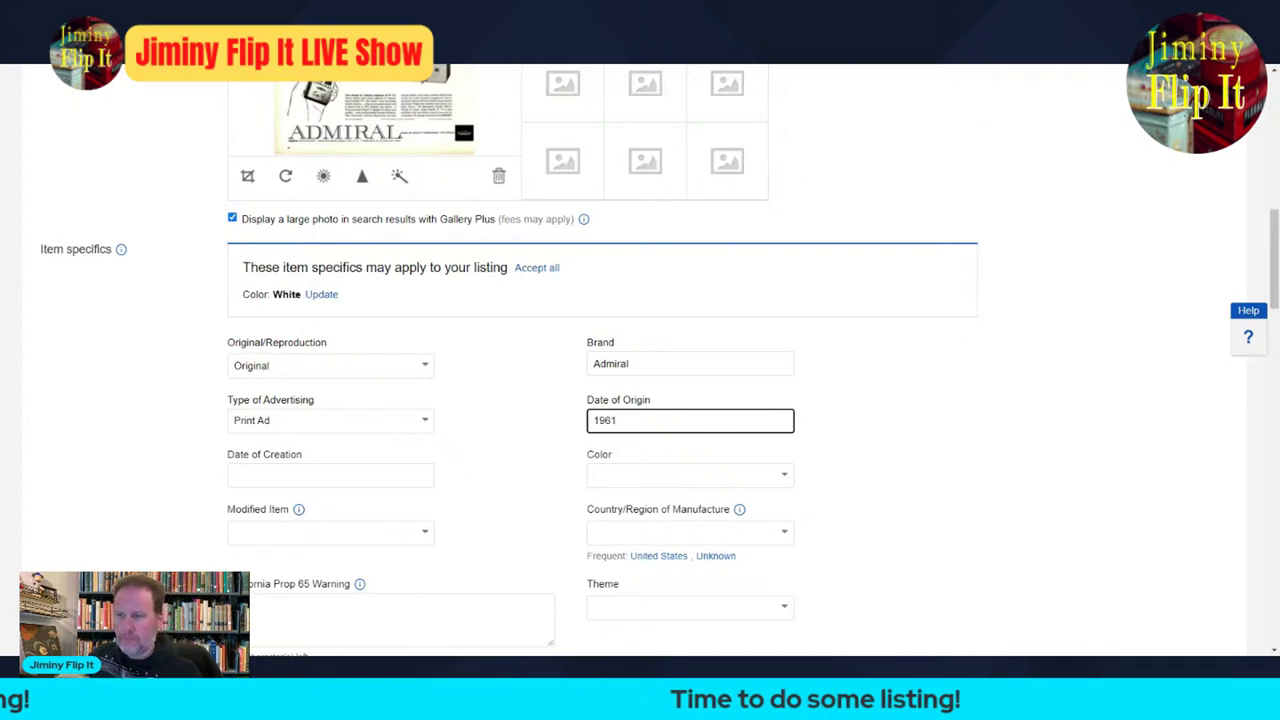
pyautogui.press('Tab')
pyautogui.write('Black')
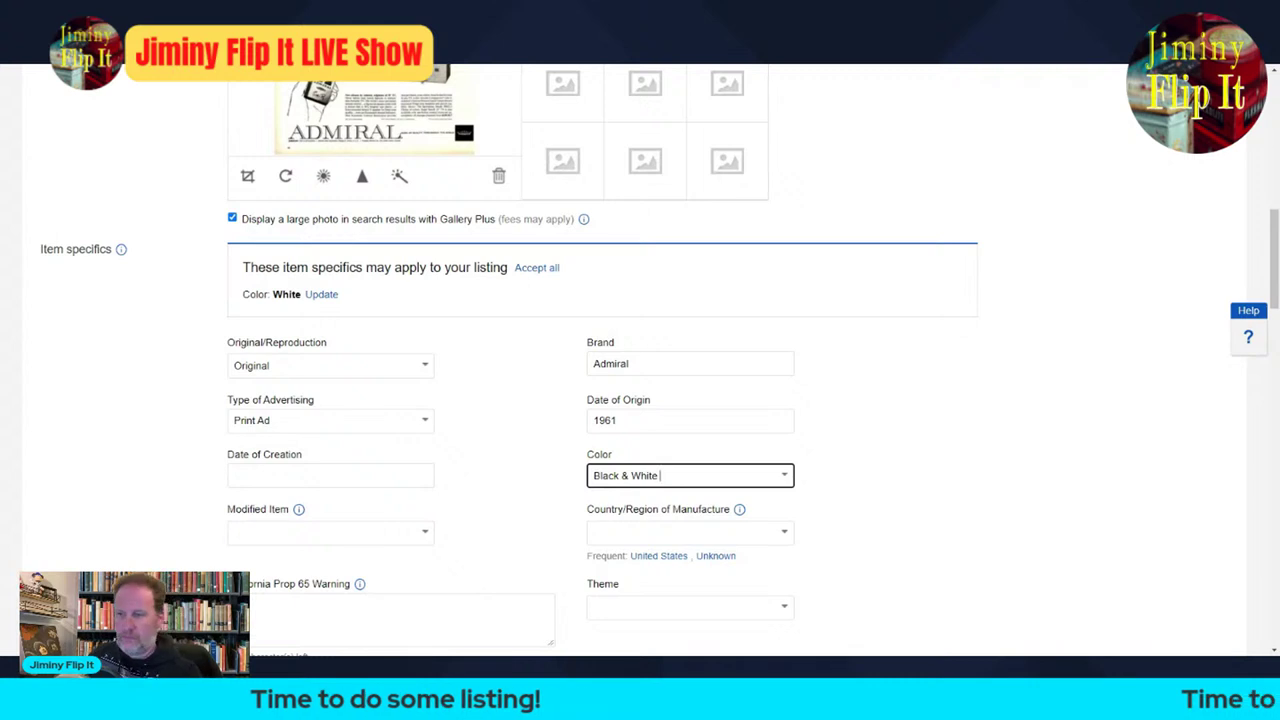
pyautogui.click(659, 556)
pyautogui.scroll(-3, 764, 576)
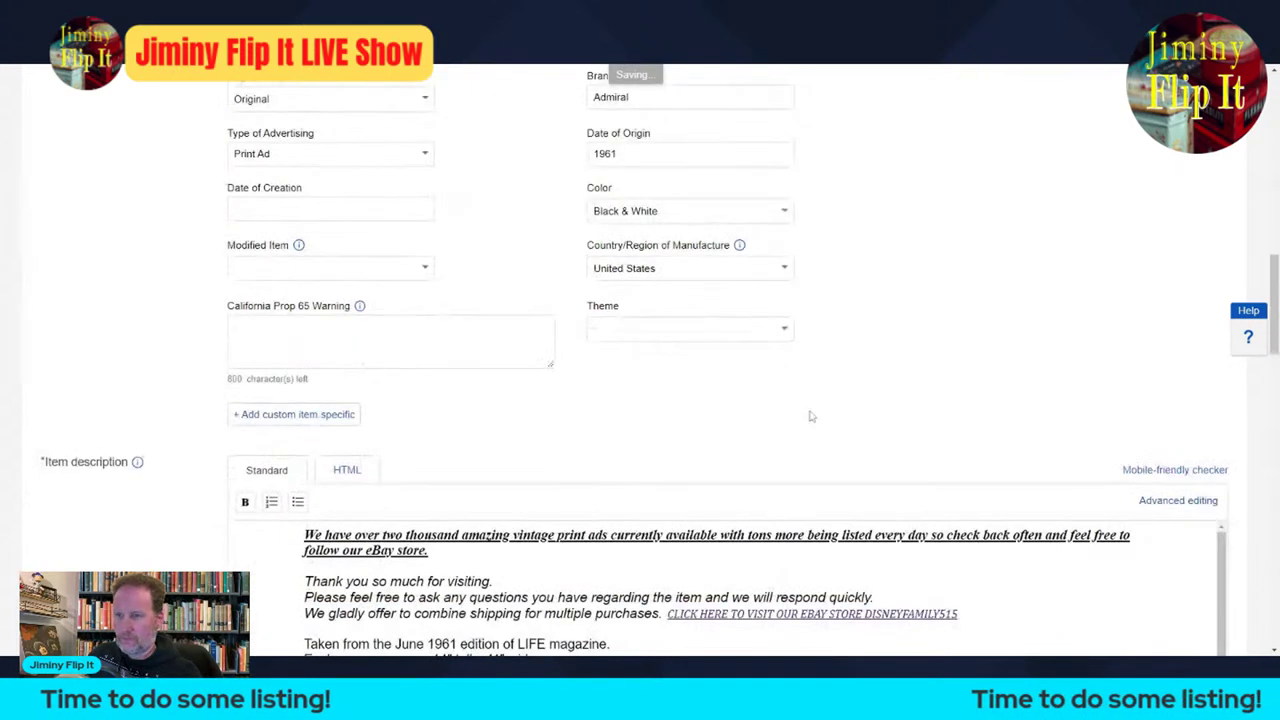
# Set the theme to Communication & Utilities and Modified Item to No
pyautogui.click(770, 329)
pyautogui.click(697, 356)
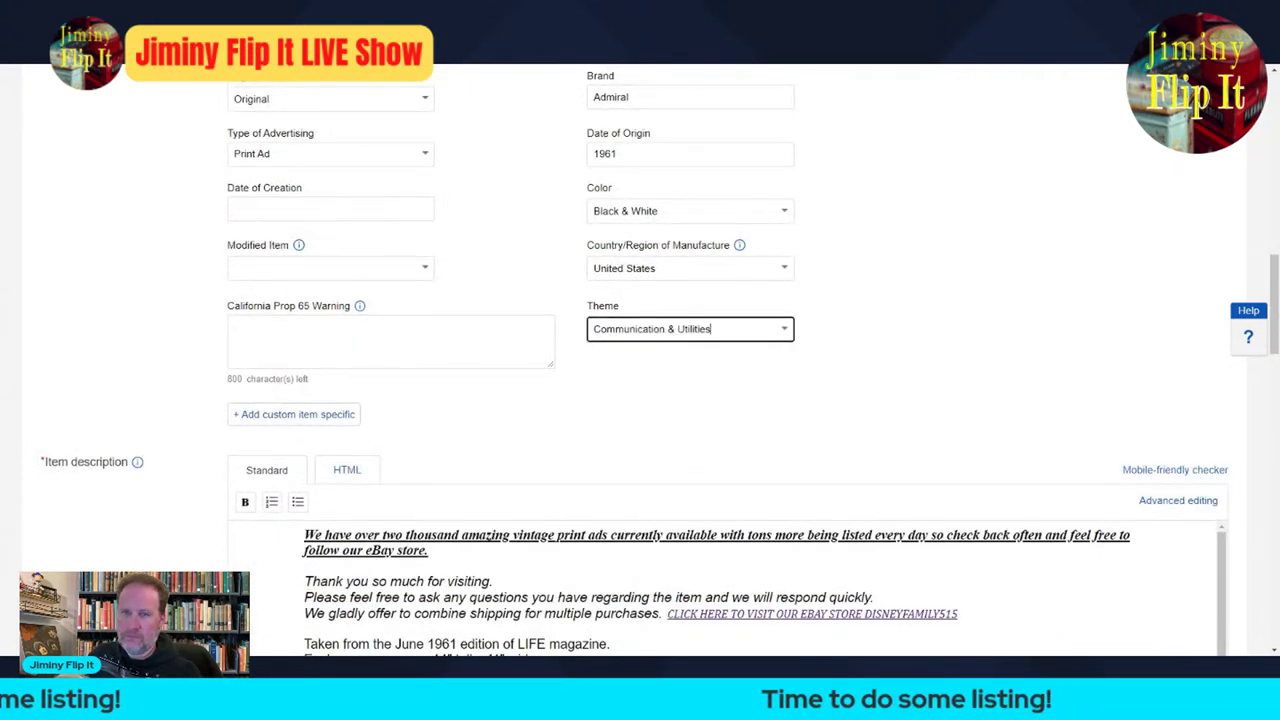
pyautogui.click(330, 268)
pyautogui.click(350, 291)
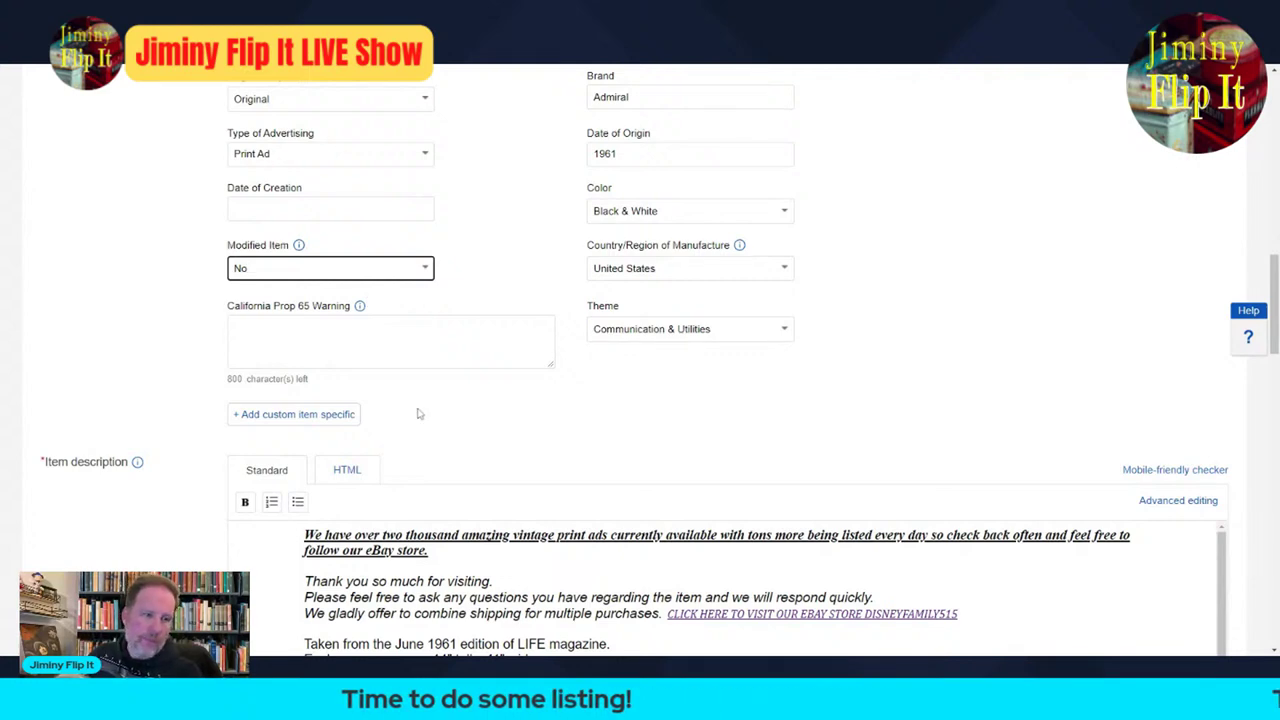
pyautogui.scroll(6, 796, 537)
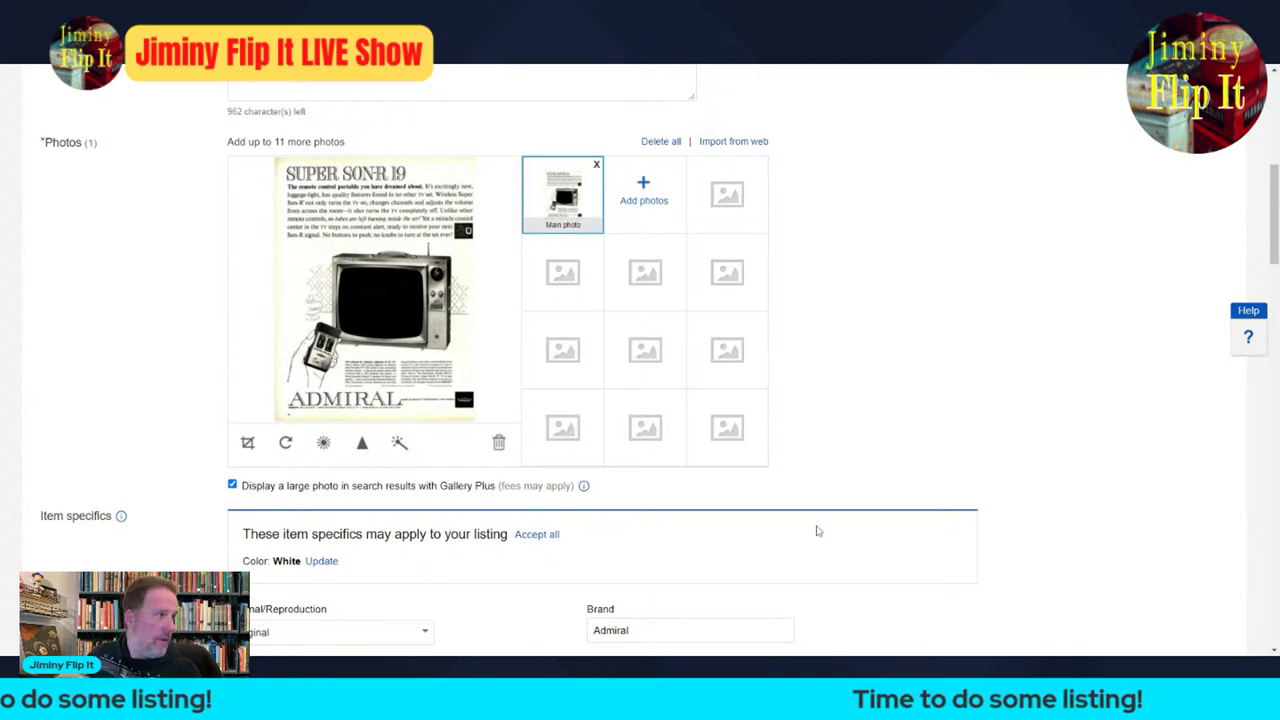
# Replace 'Television' in the title with 'Portable TV', using all title characters
pyautogui.click(410, 298)
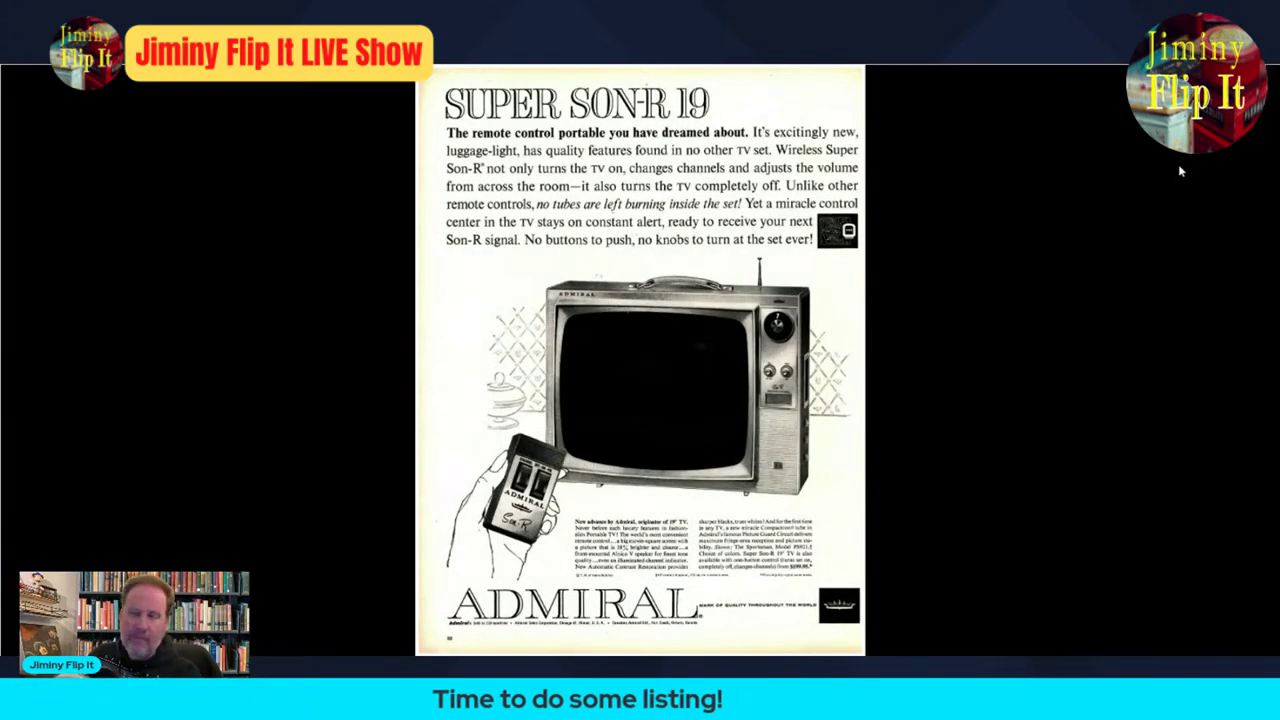
pyautogui.press('Escape')
pyautogui.scroll(7, 826, 420)
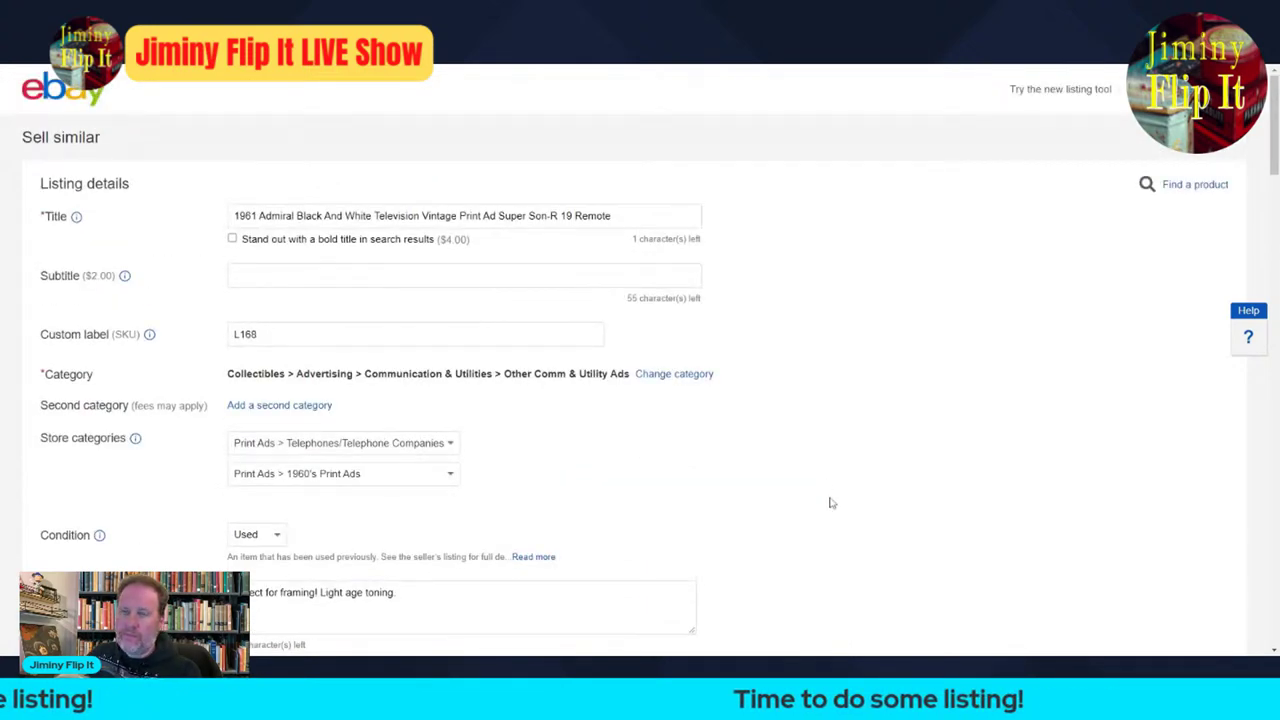
pyautogui.click(376, 215)
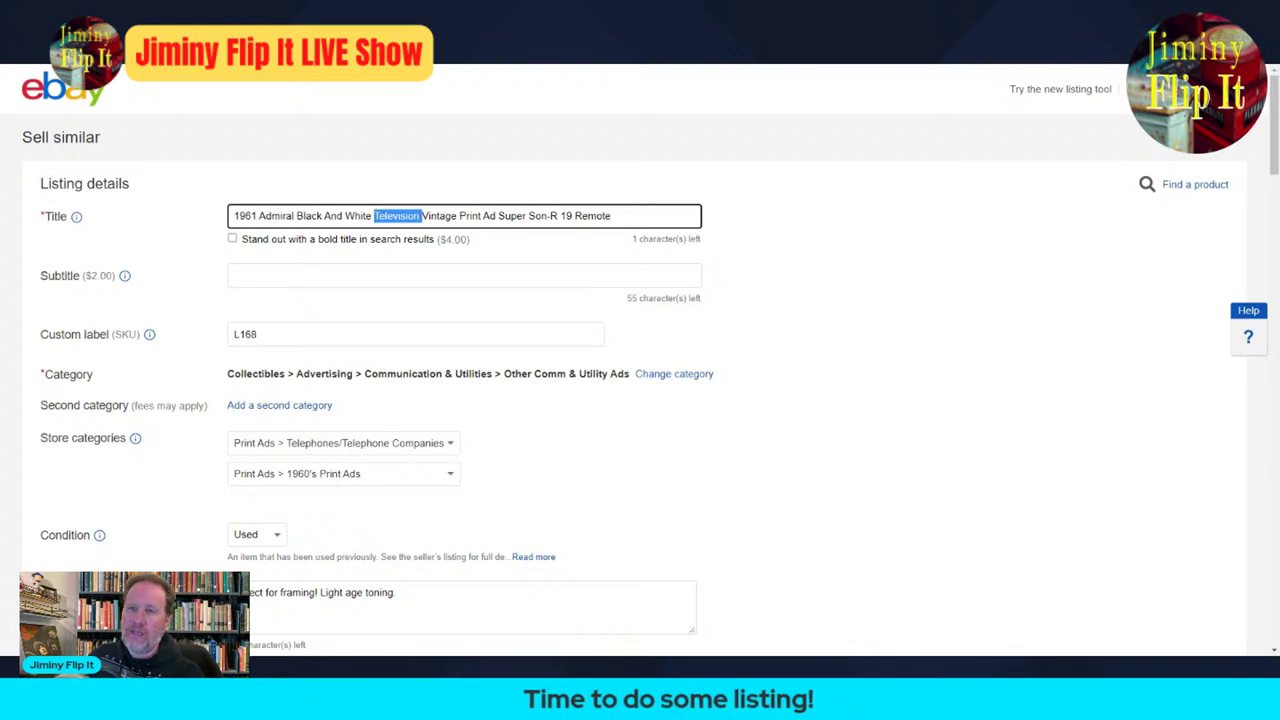
pyautogui.write('Portable')
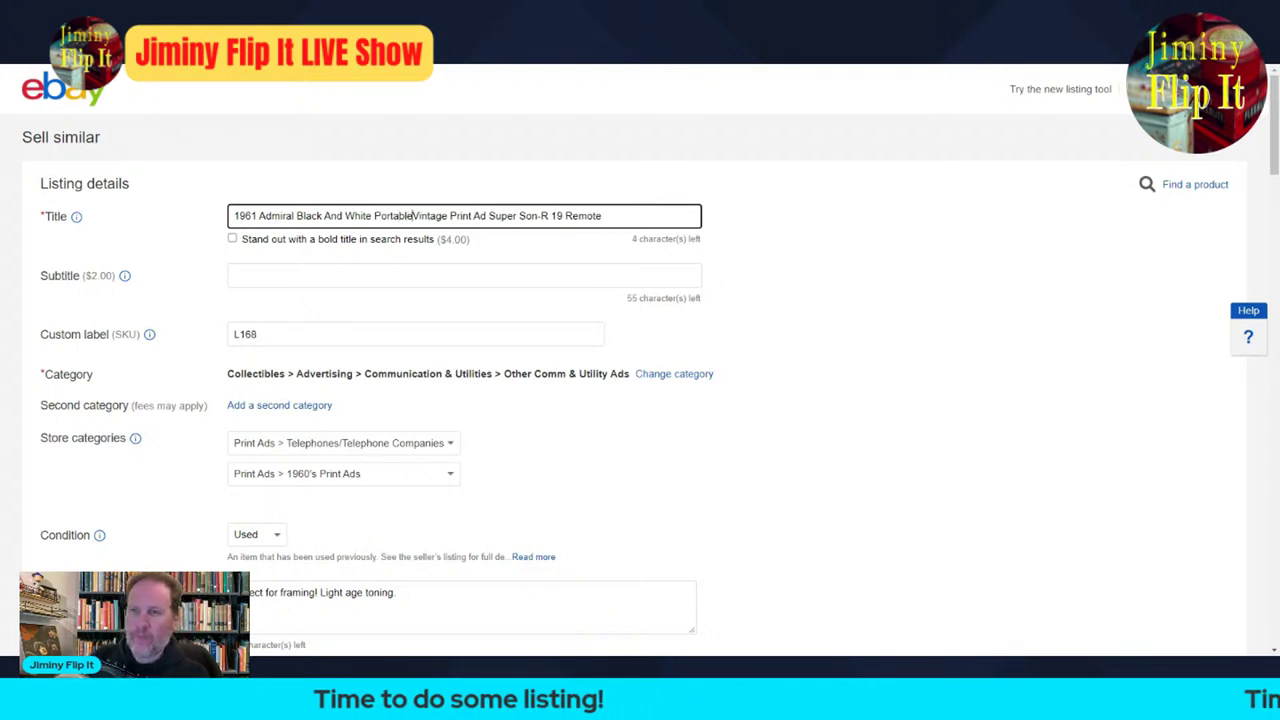
pyautogui.write(' TV')
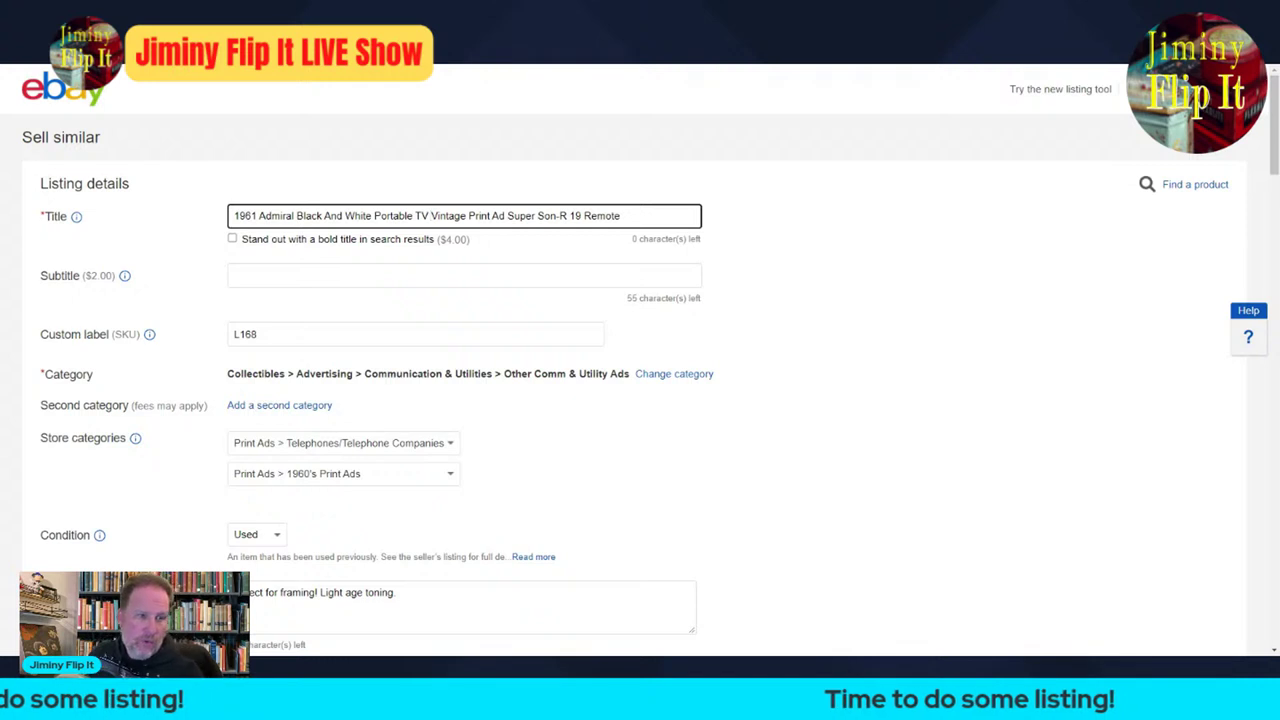
pyautogui.click(827, 359)
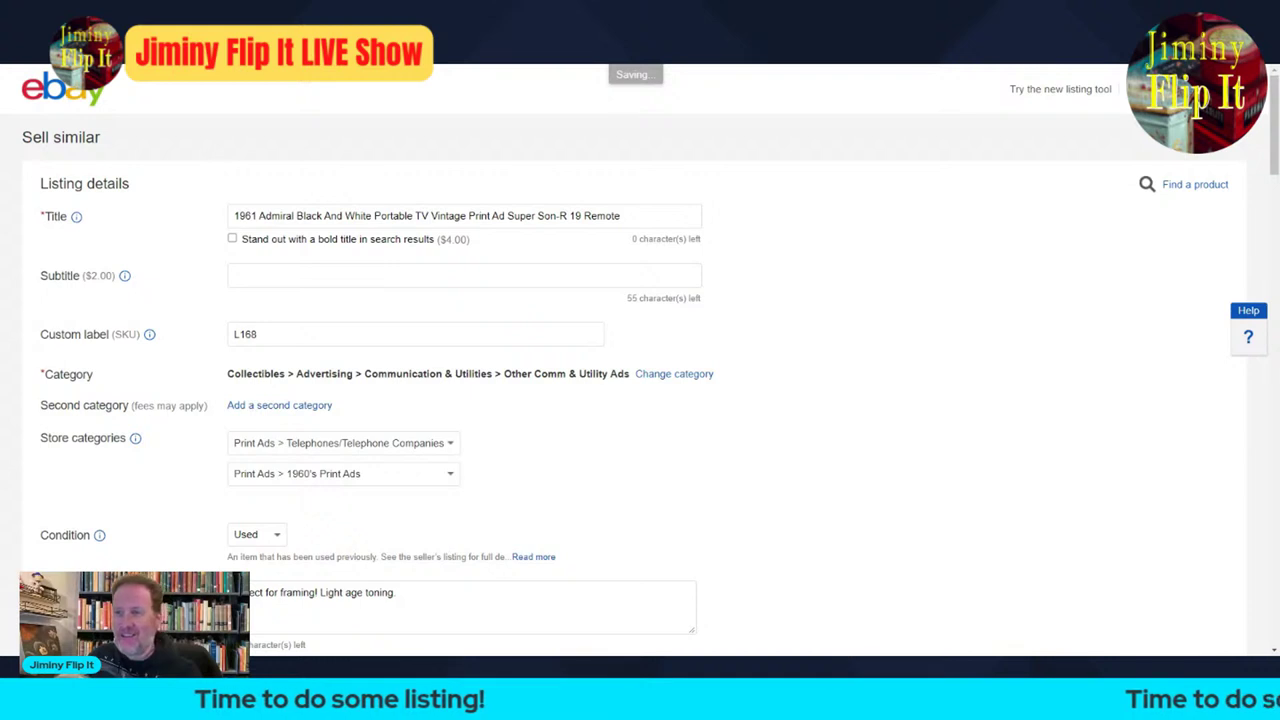
# Set the first store category to Print Ads > Televisions and enlarge the main ad photo
pyautogui.scroll(-3, 851, 477)
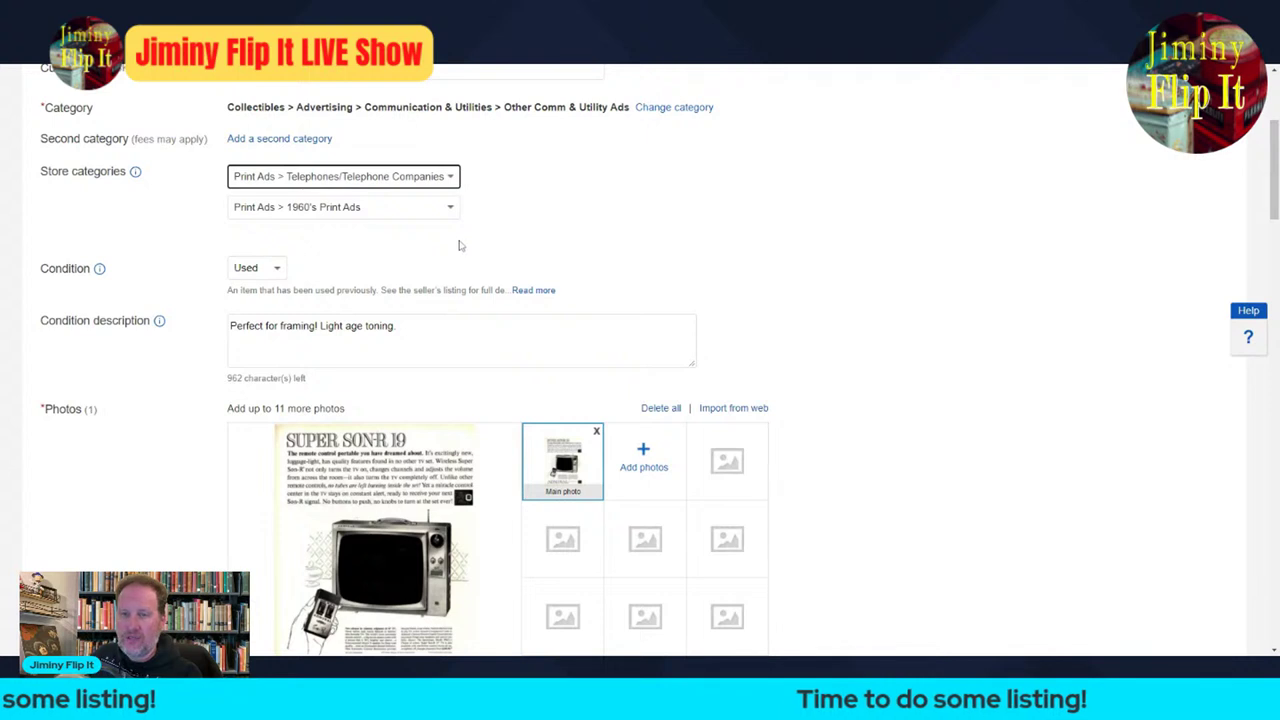
pyautogui.click(452, 428)
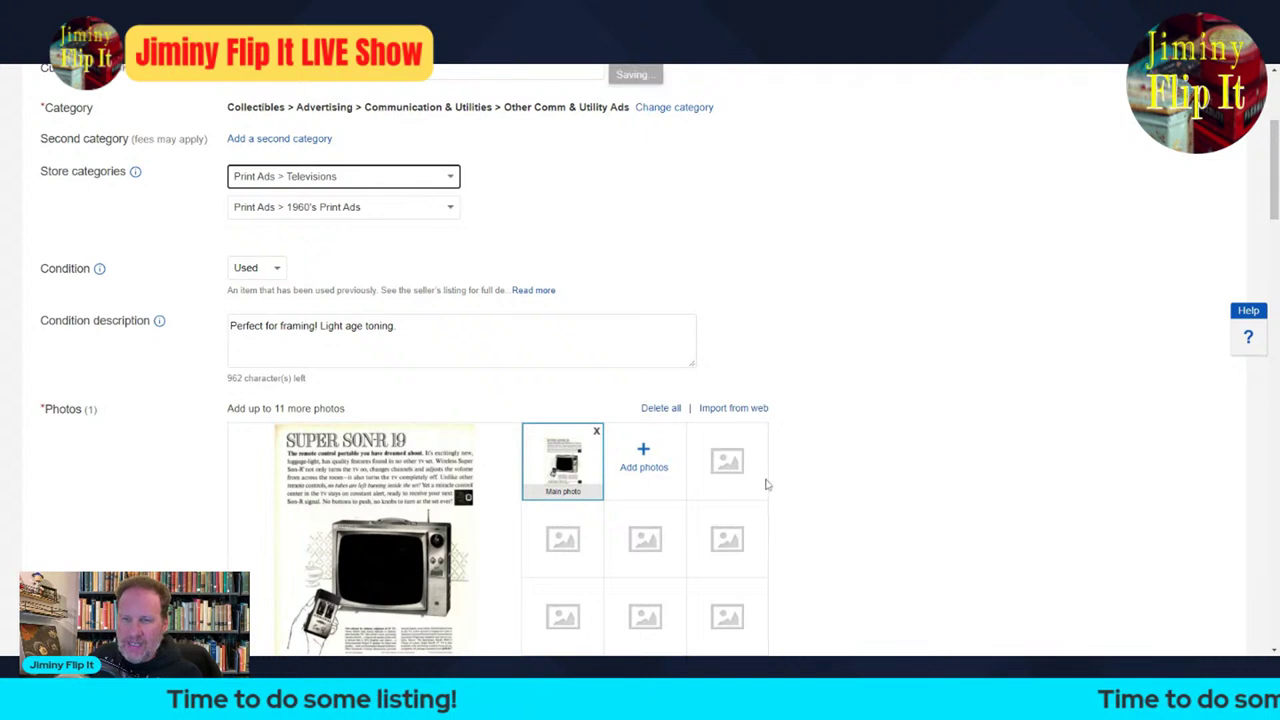
pyautogui.scroll(3, 926, 509)
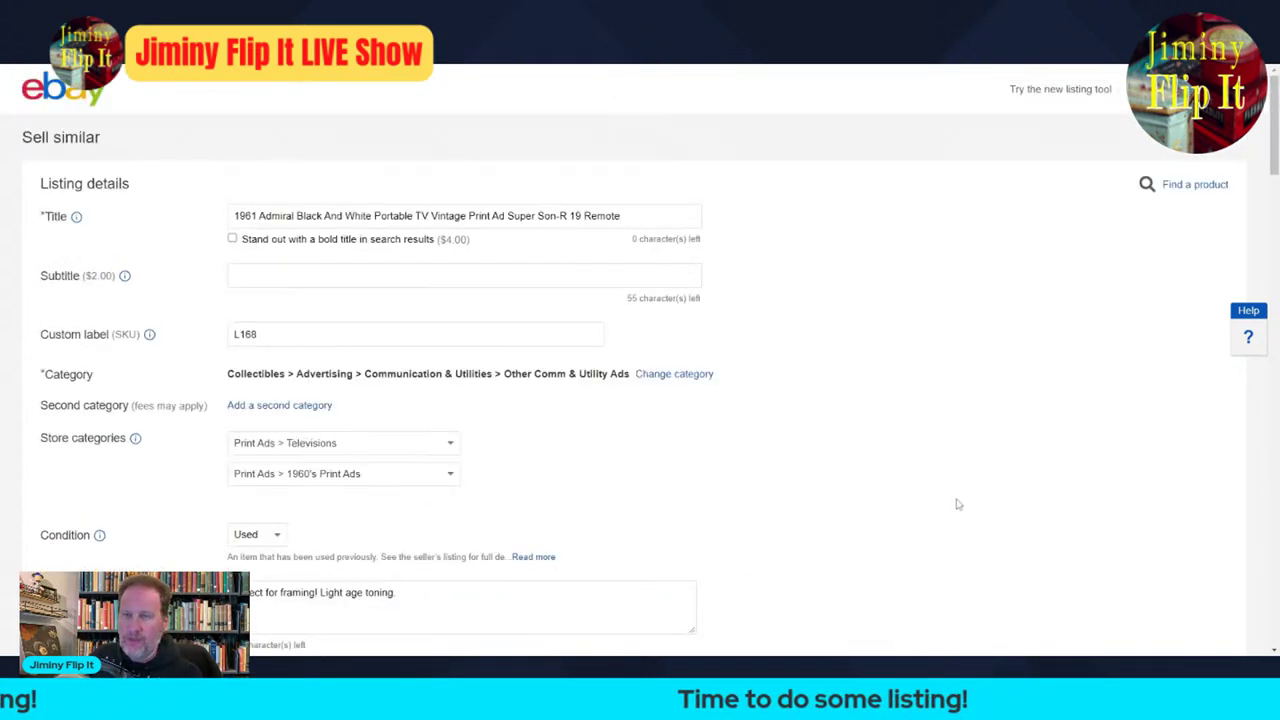
pyautogui.scroll(-5, 957, 505)
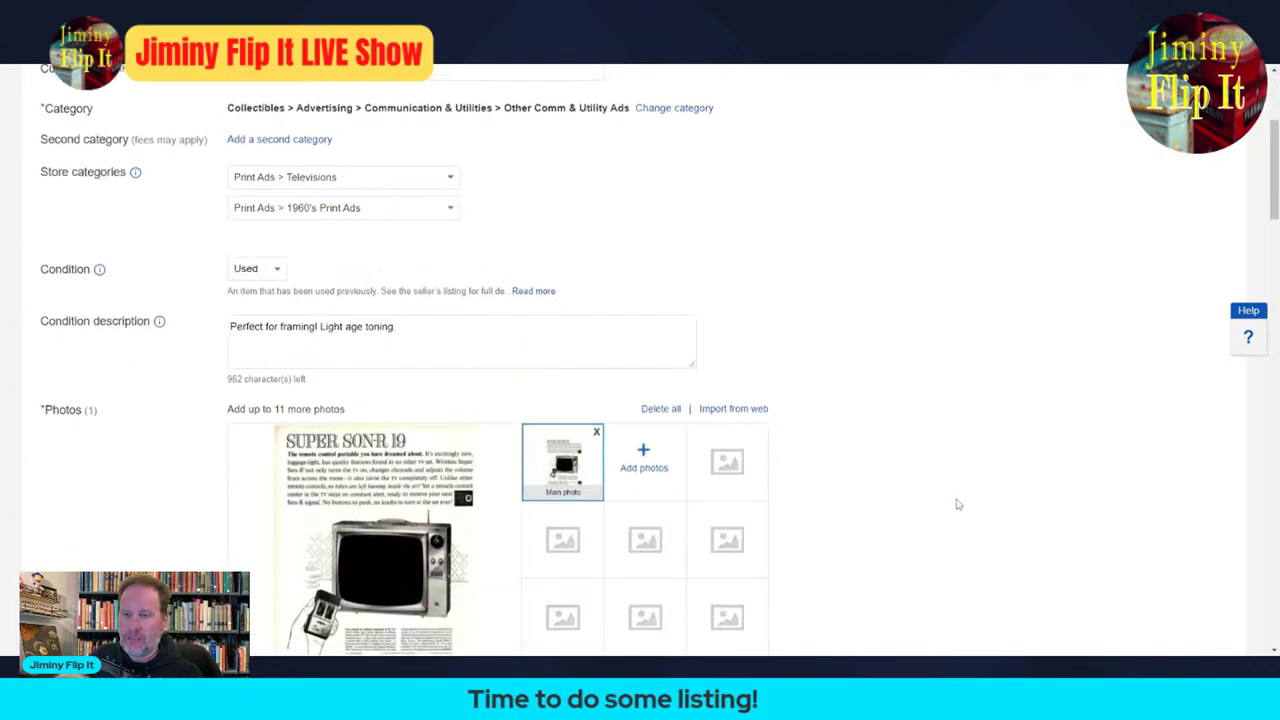
pyautogui.click(424, 326)
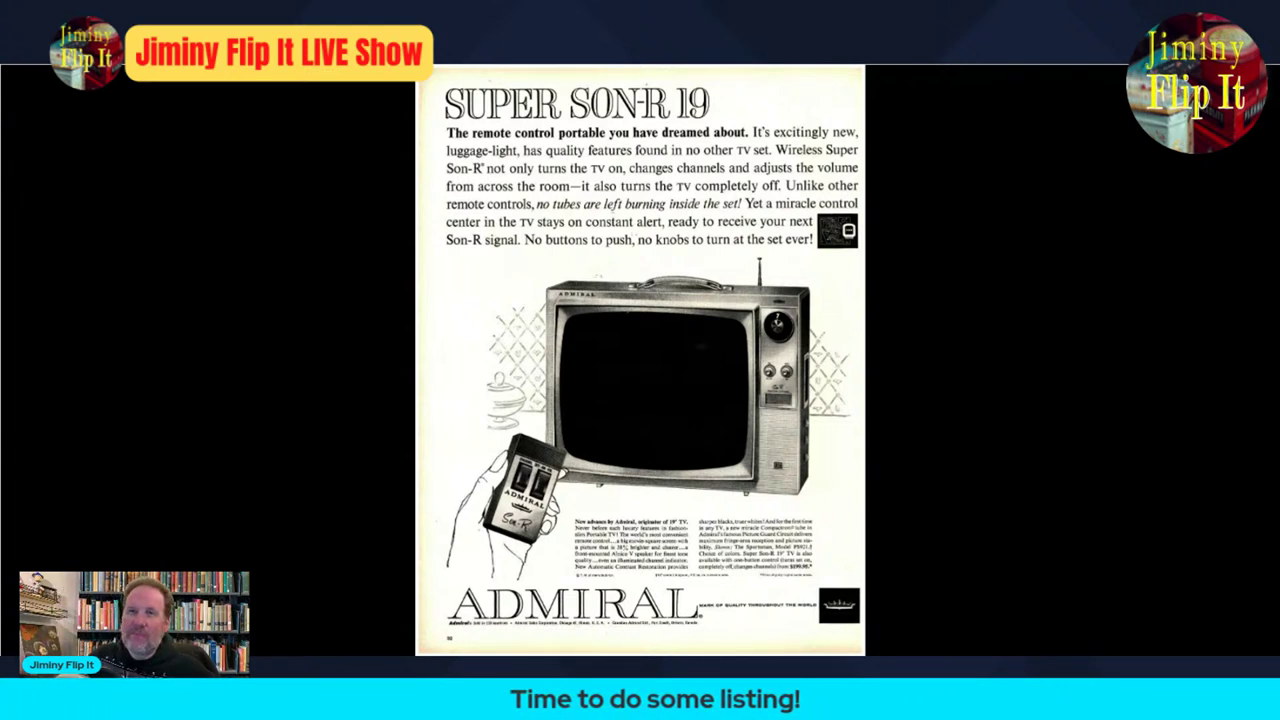
# Close the photo view and enter 1961 as the Date of Creation item specific
pyautogui.click(1275, 93)
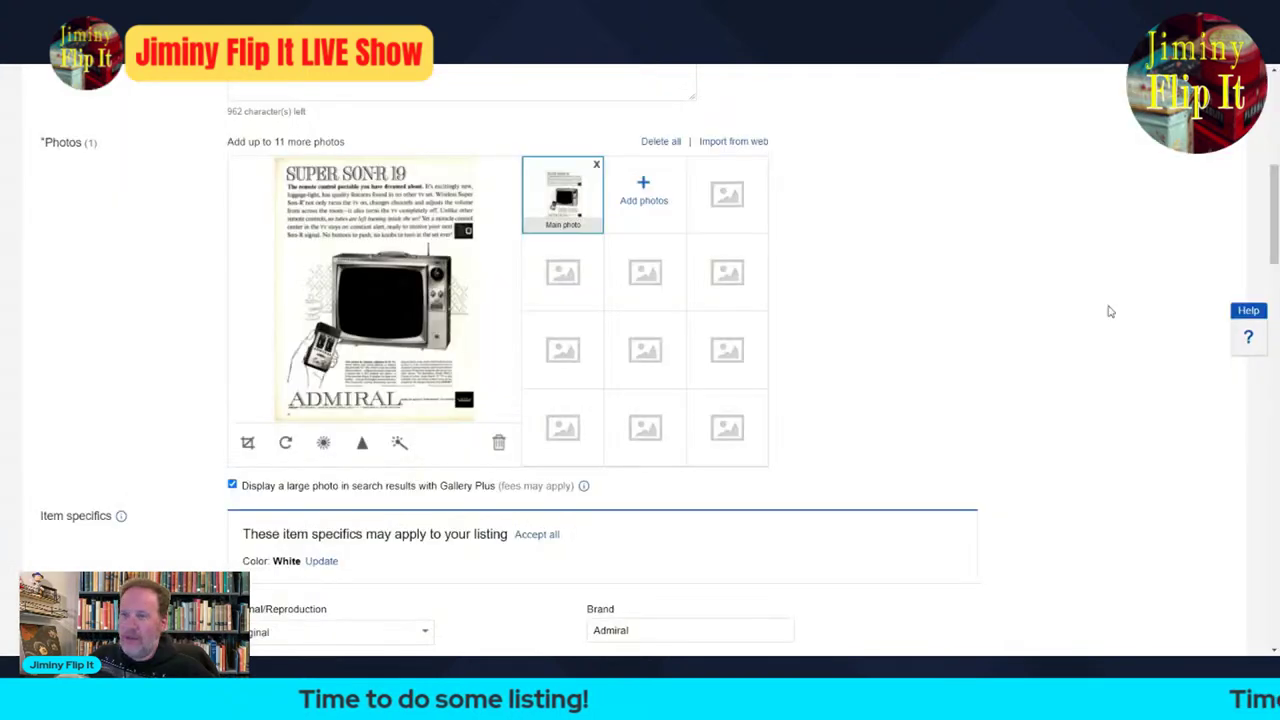
pyautogui.scroll(10, 1100, 320)
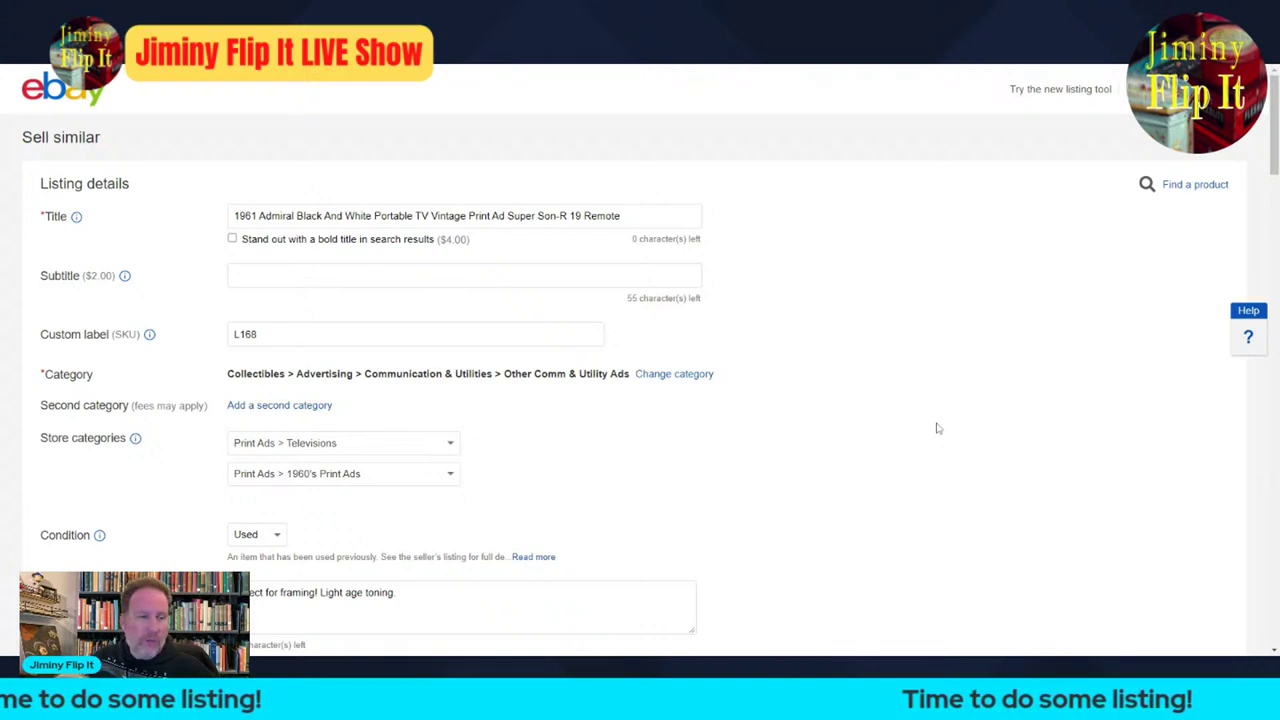
pyautogui.scroll(-8, 937, 428)
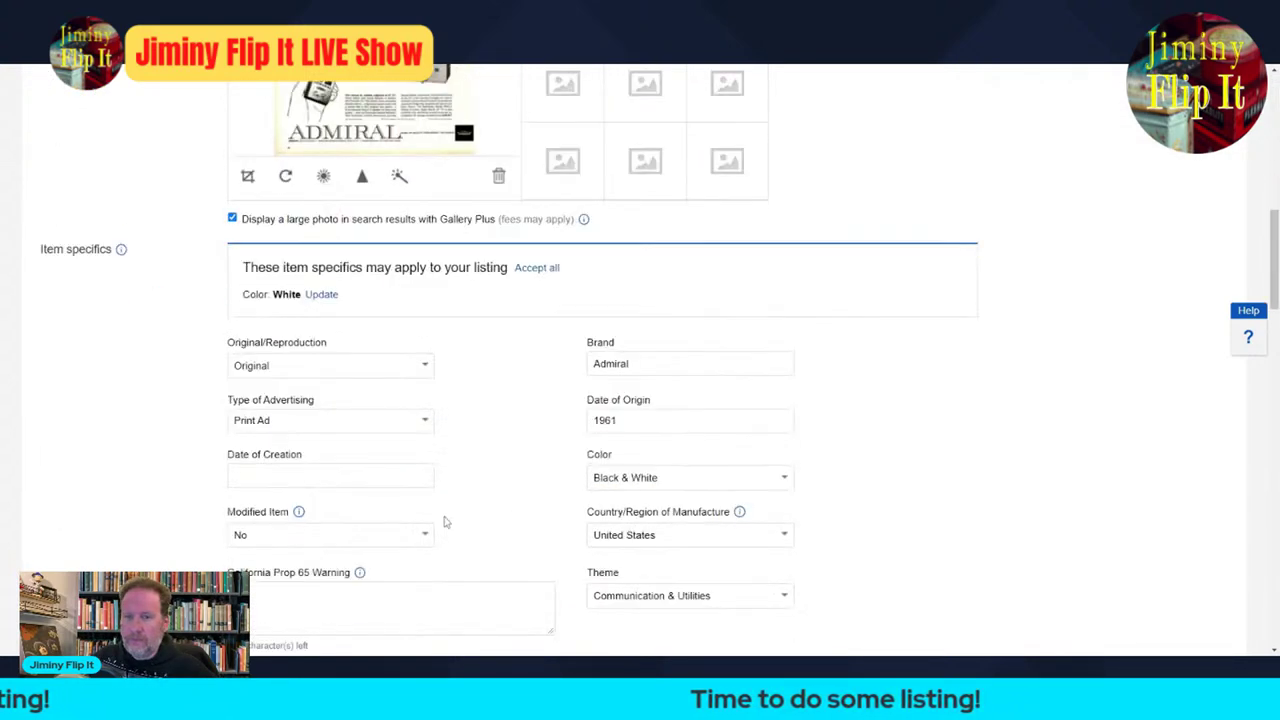
pyautogui.click(320, 476)
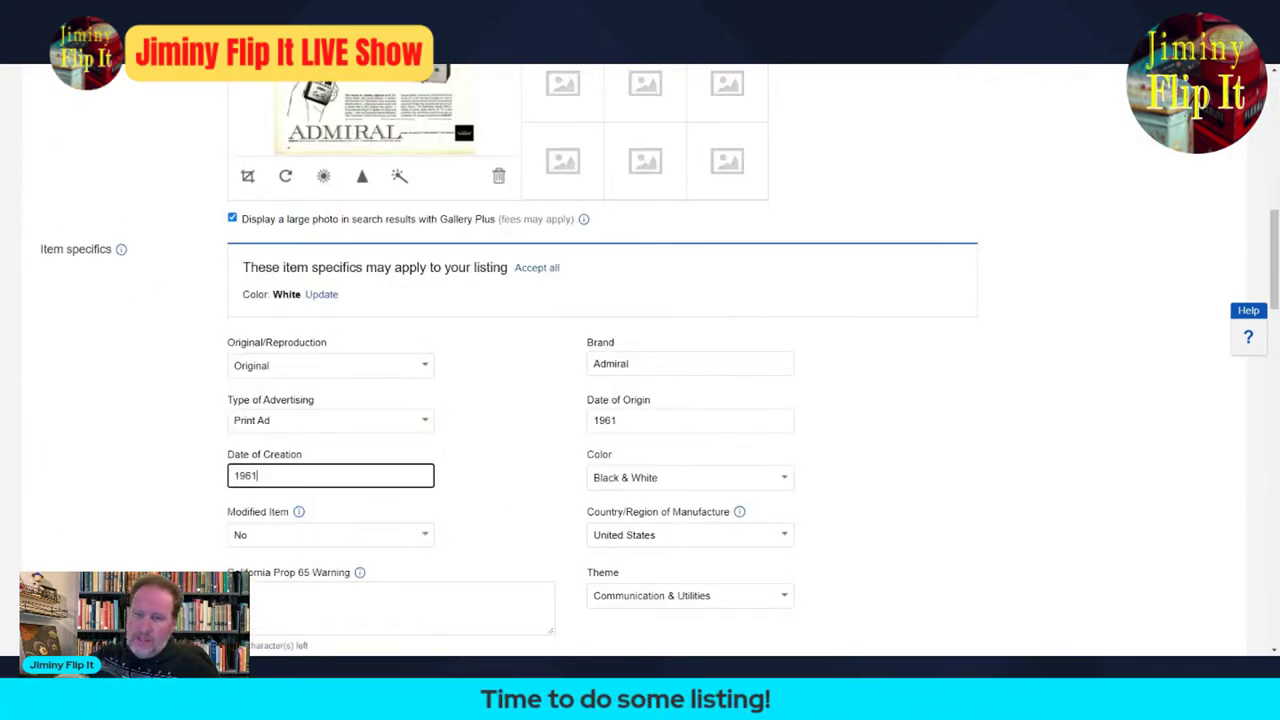
pyautogui.click(920, 474)
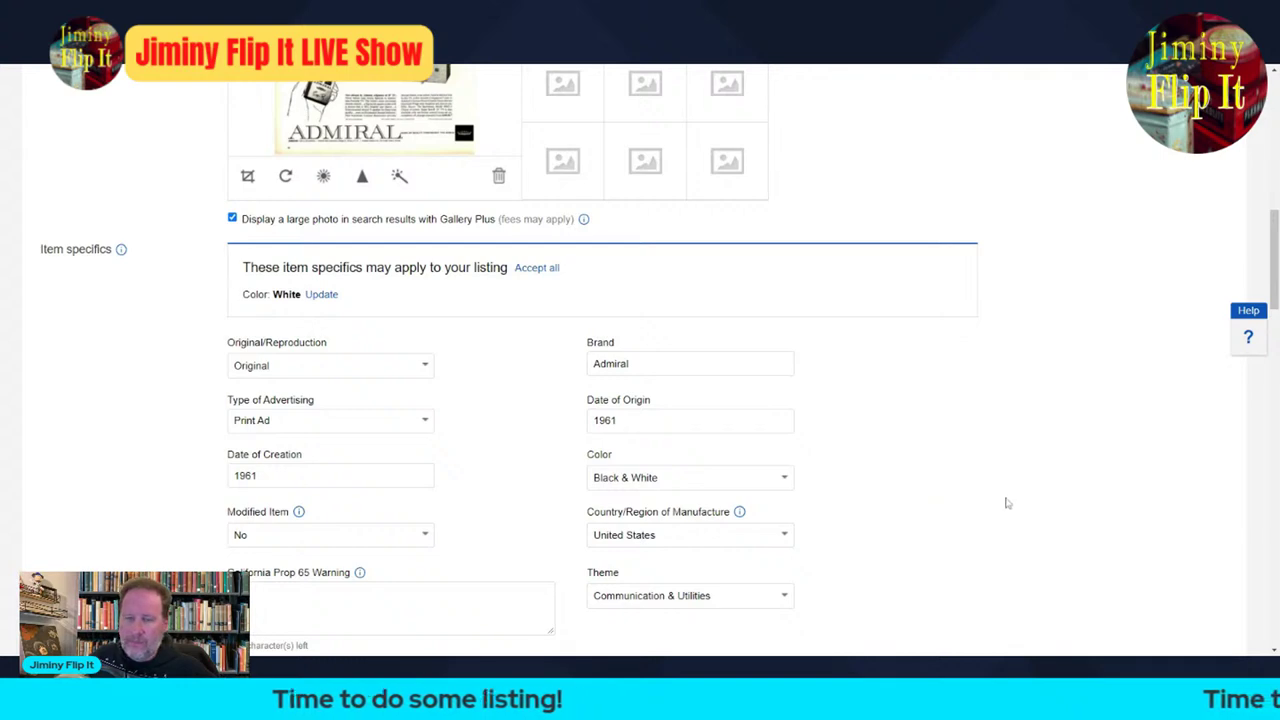
# Publish the Admiral Portable TV print ad listing for sale with List item
pyautogui.scroll(-4, 1011, 508)
pyautogui.scroll(-10, 1013, 511)
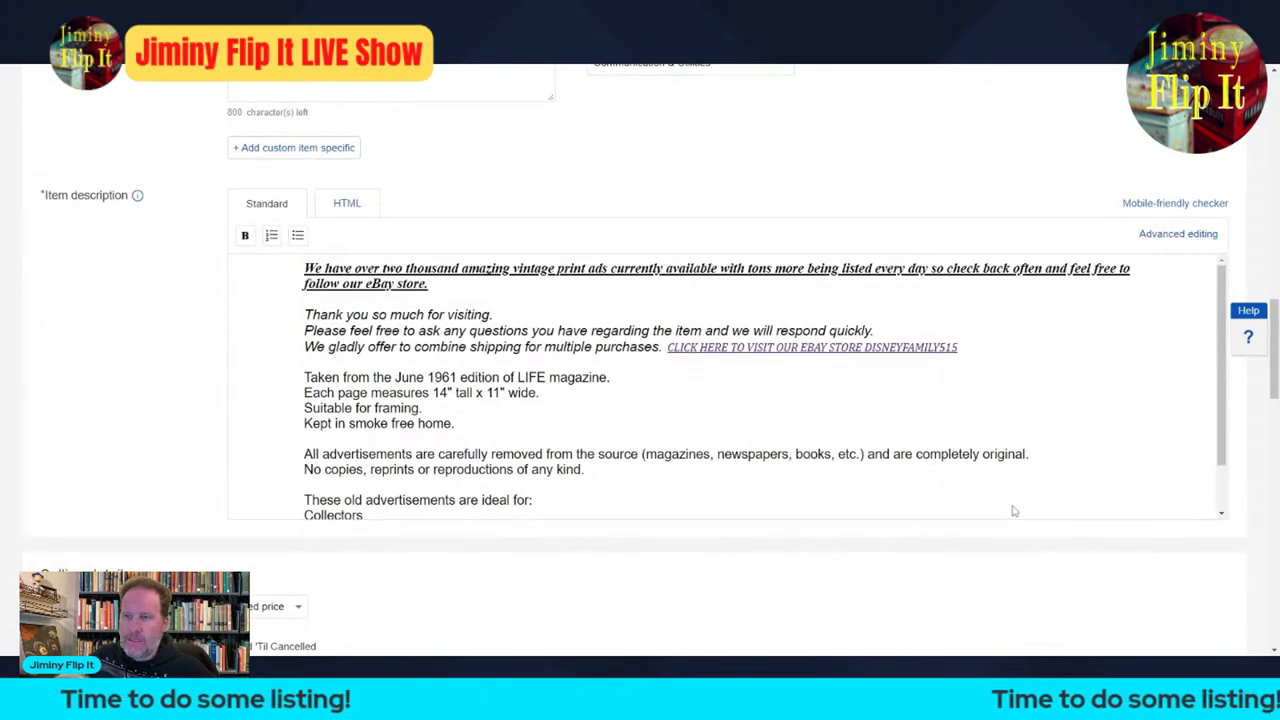
pyautogui.scroll(-10, 839, 520)
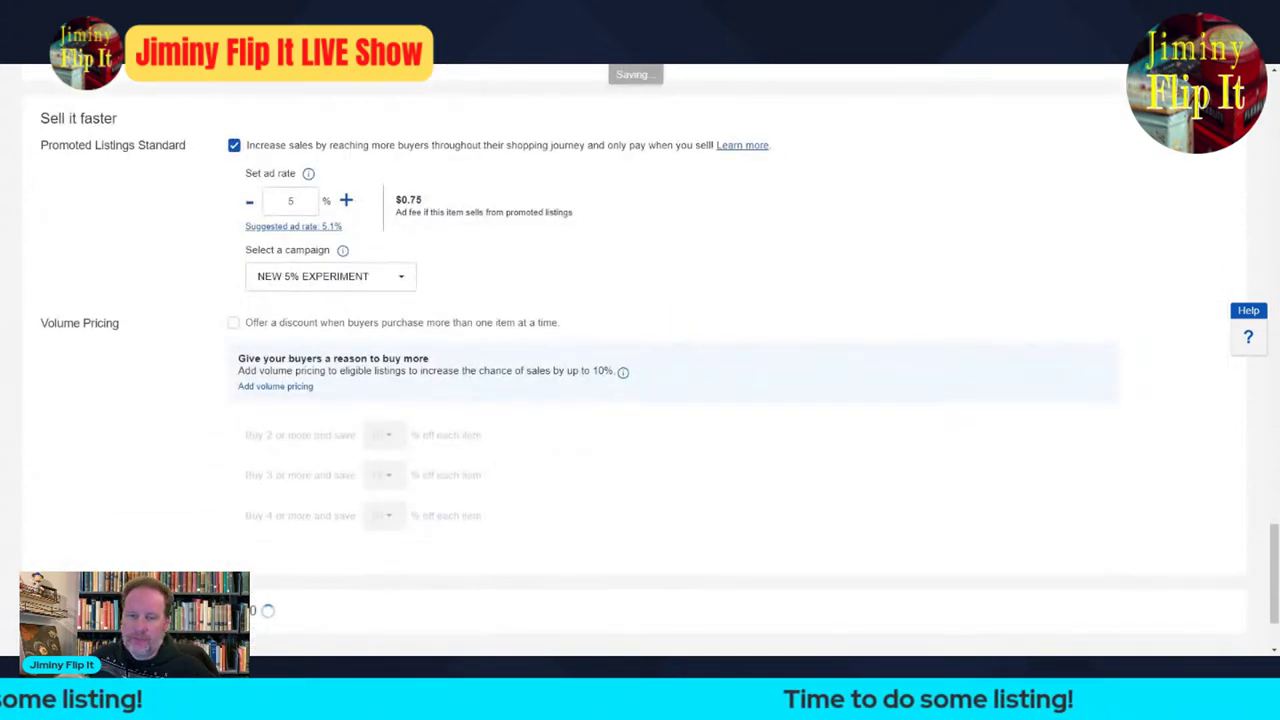
pyautogui.scroll(-3, 600, 571)
pyautogui.click(200, 583)
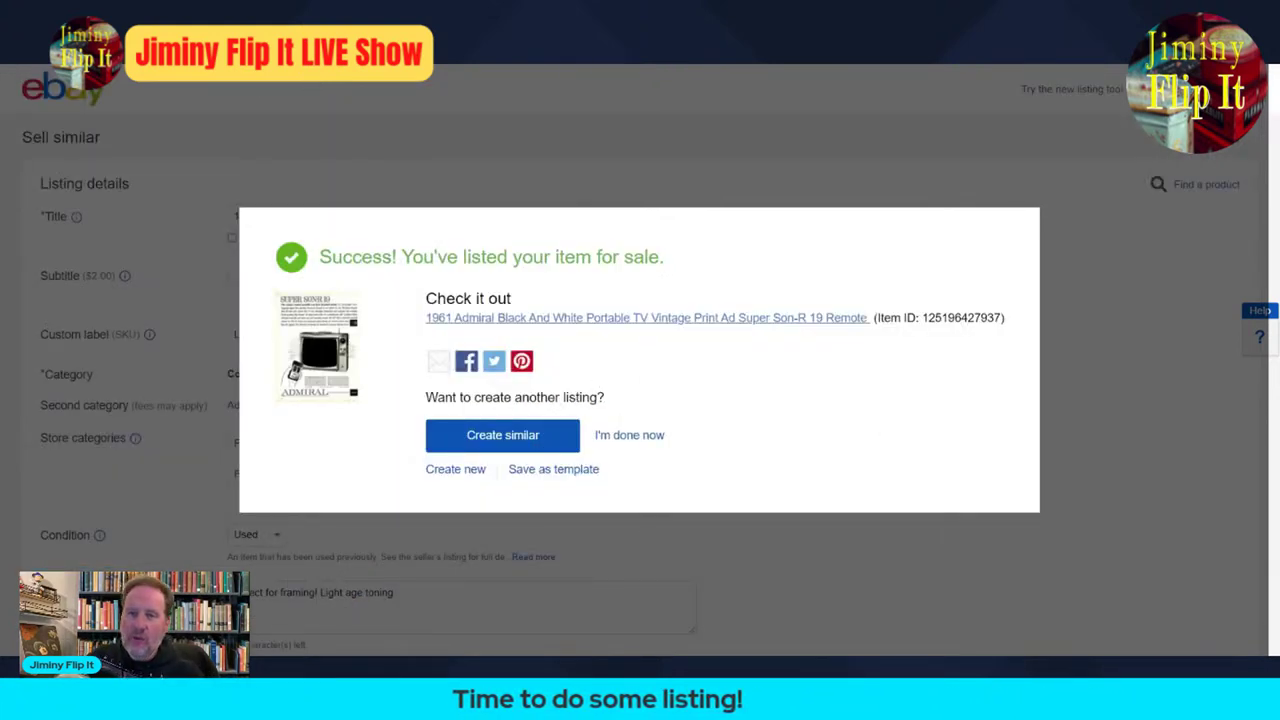
# Create a similar listing and trim its title down to '1961 Vintage Print Ad'
pyautogui.click(538, 434)
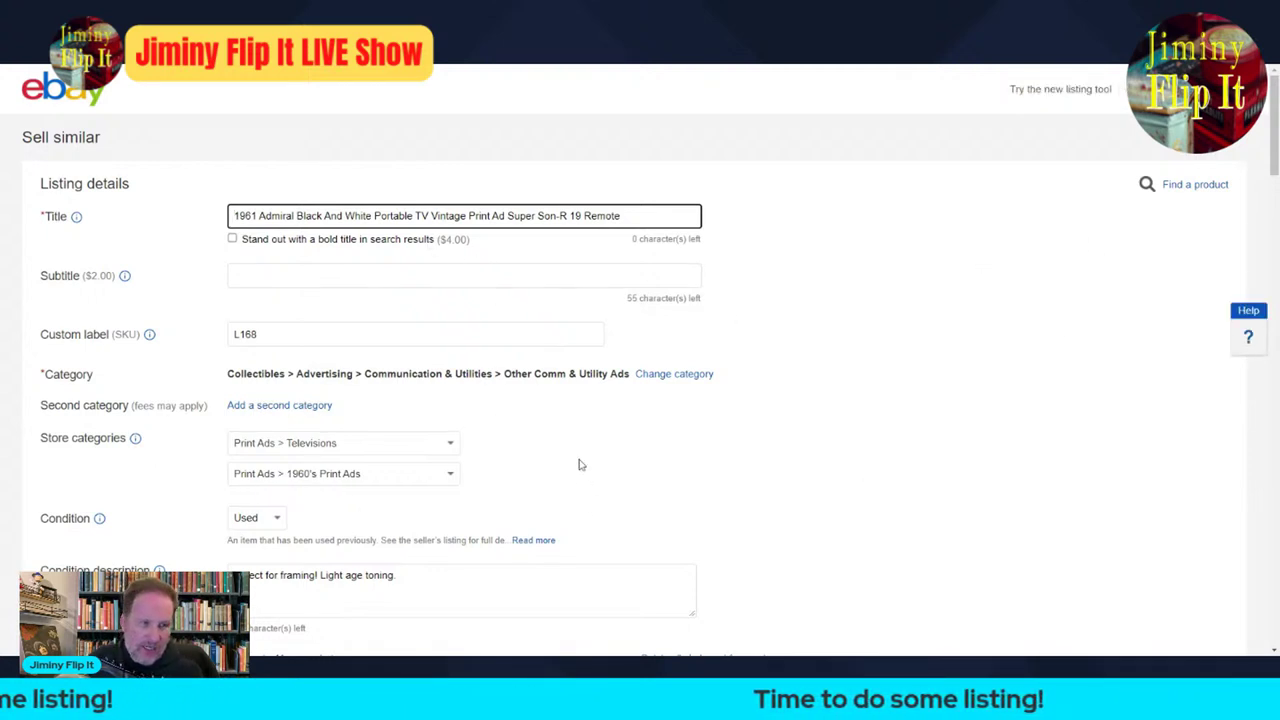
pyautogui.click(233, 215)
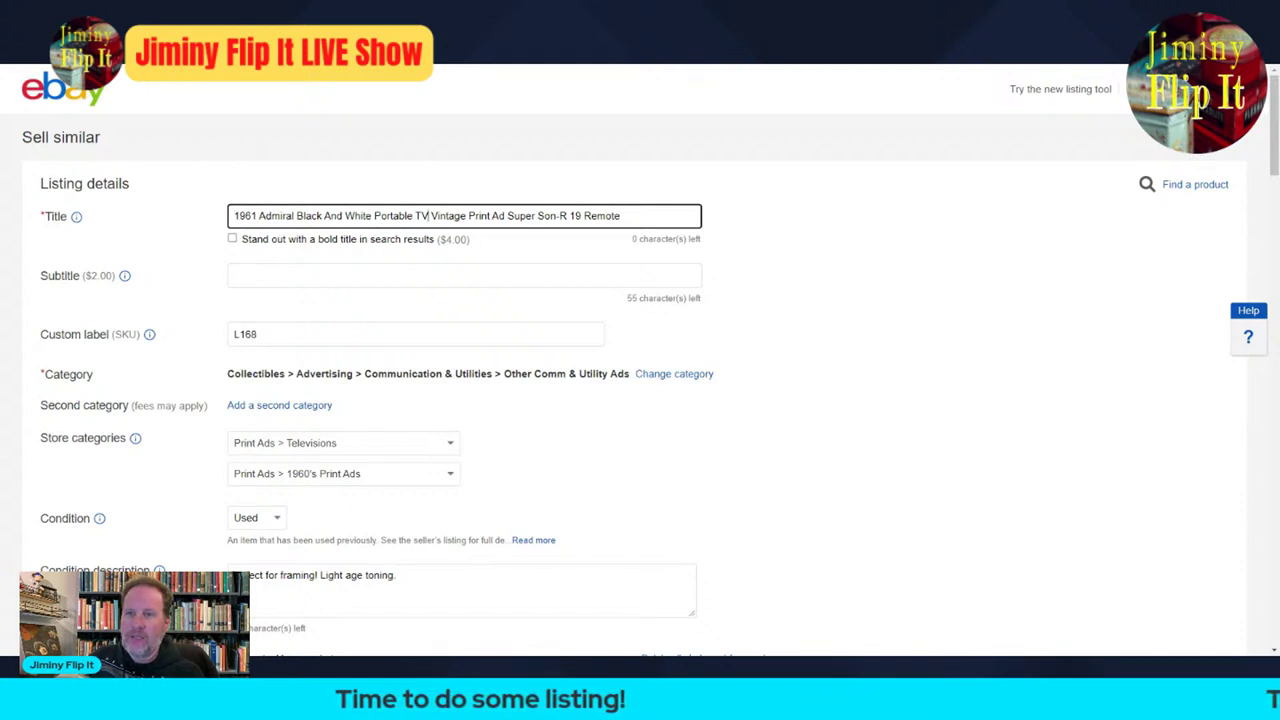
pyautogui.moveTo(430, 215); pyautogui.dragTo(259, 215)
pyautogui.press('BackSpace')
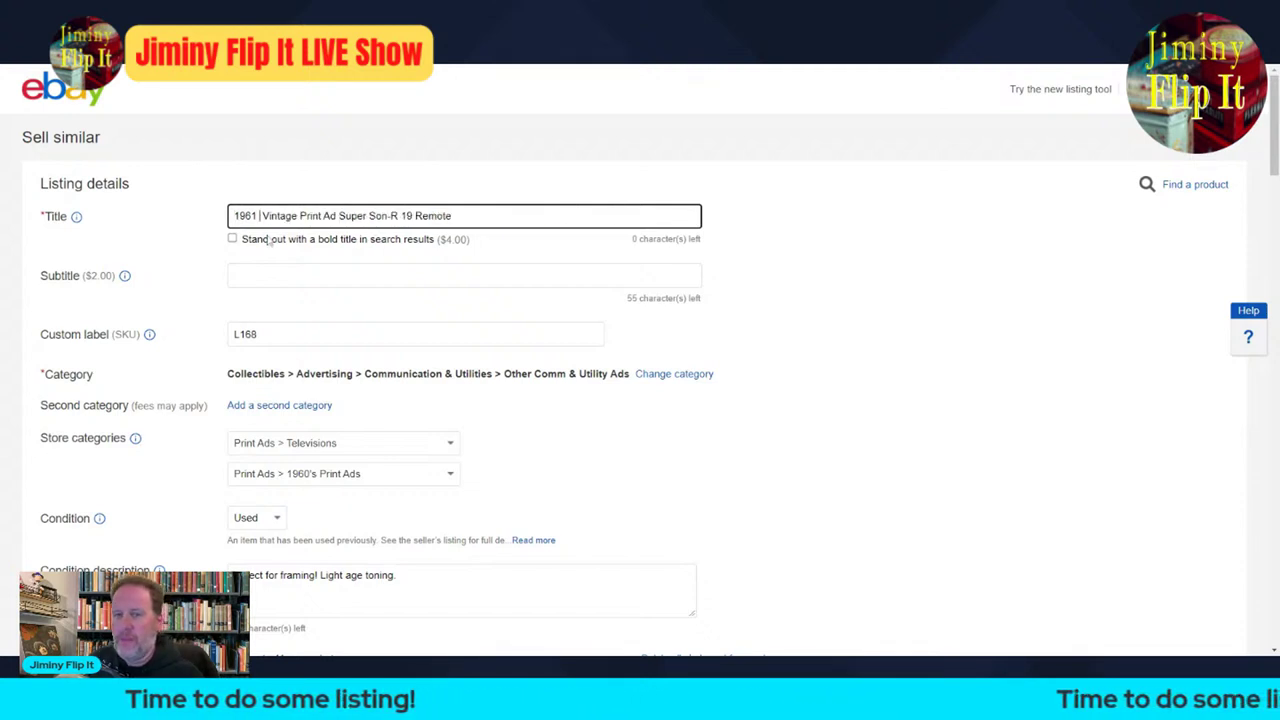
pyautogui.moveTo(338, 215); pyautogui.dragTo(453, 215)
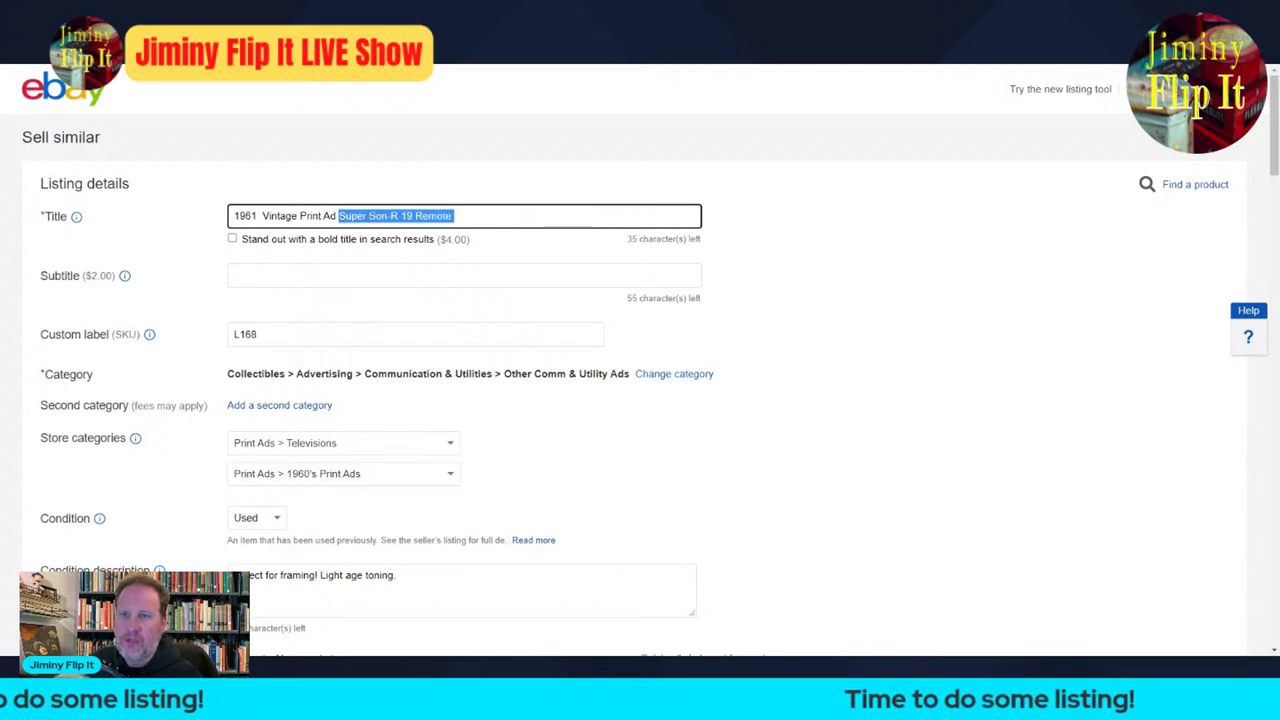
pyautogui.press('BackSpace')
# Save the trimmed listing as a draft in Seller Hub
pyautogui.scroll(-3, 848, 495)
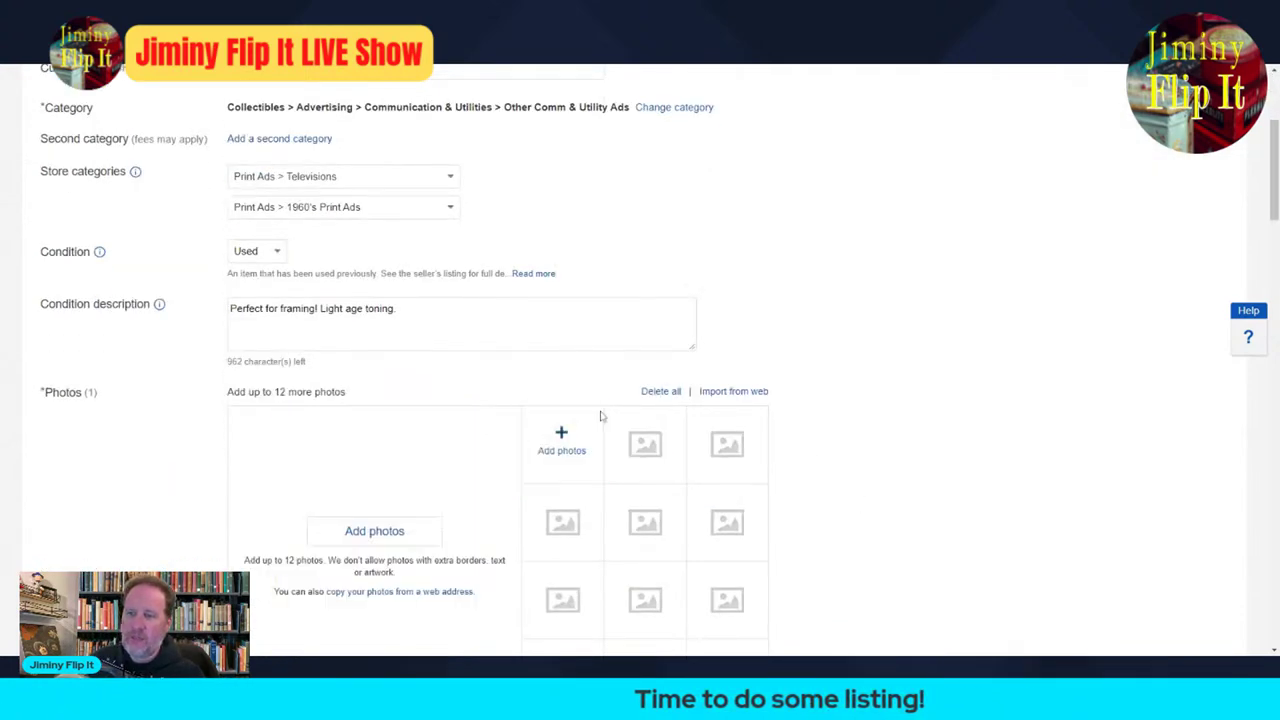
pyautogui.scroll(2, 686, 437)
pyautogui.scroll(-15, 686, 449)
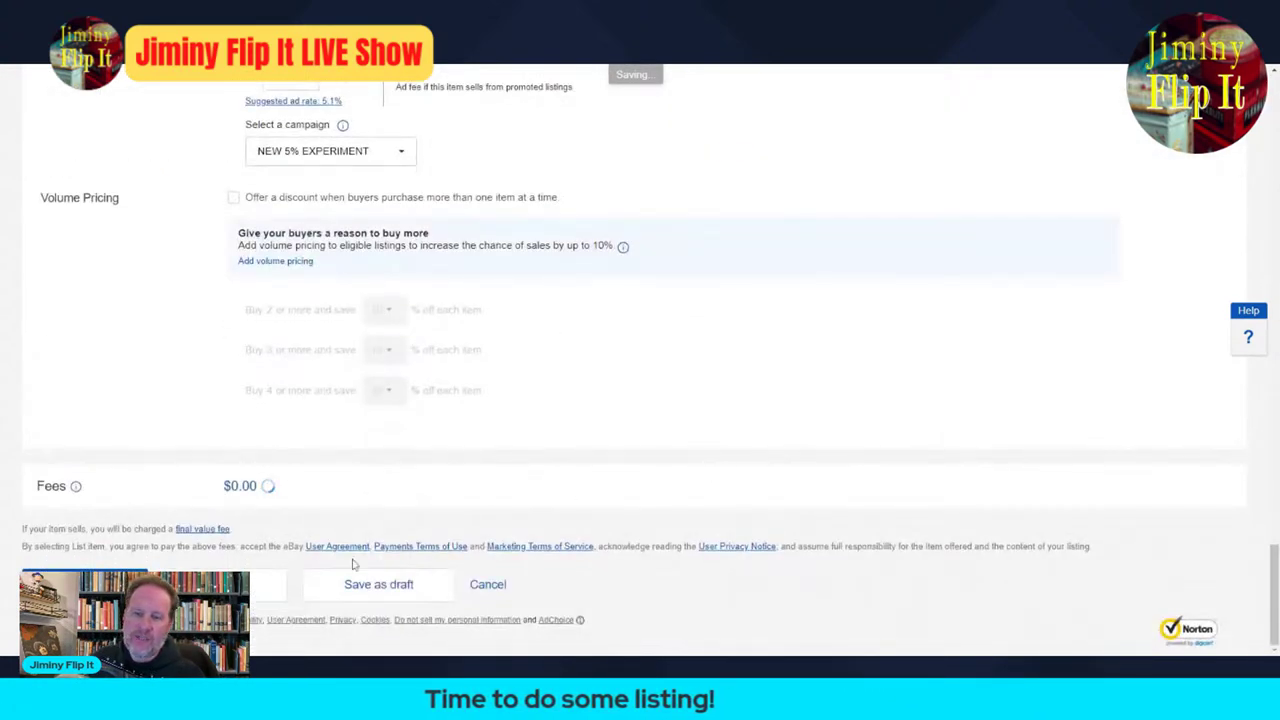
pyautogui.click(376, 585)
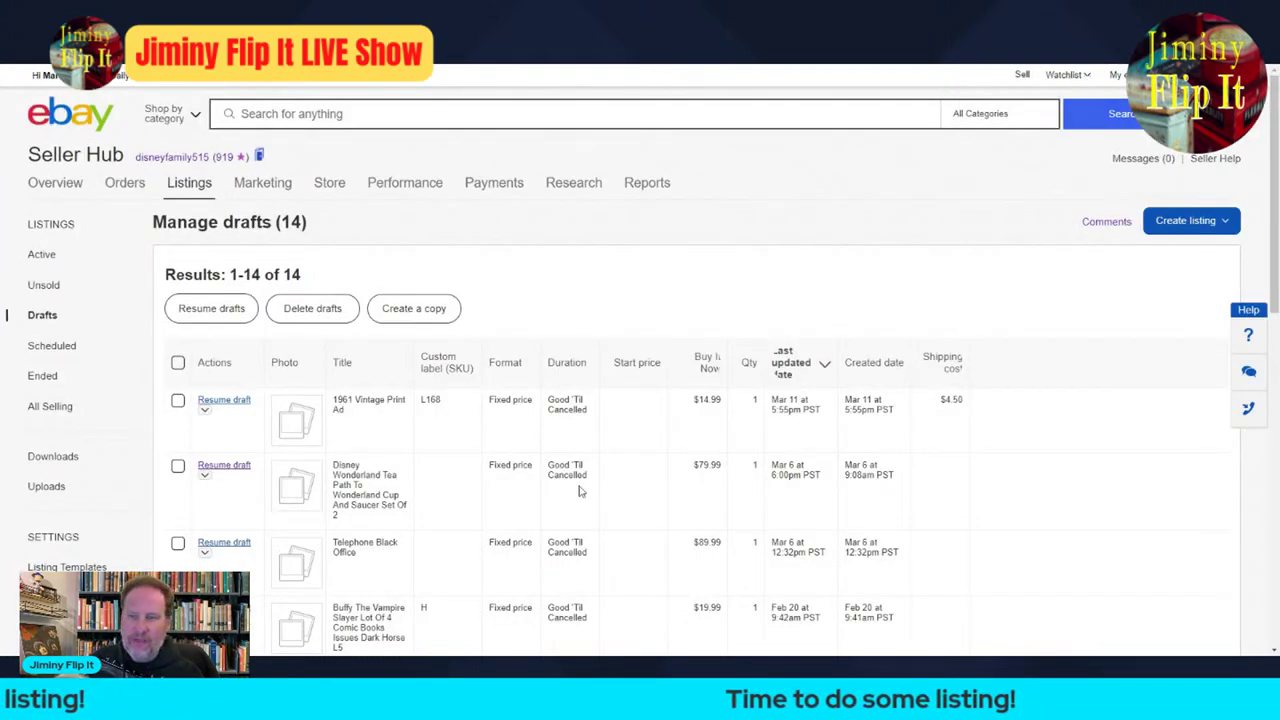
pyautogui.scroll(-10, 637, 480)
pyautogui.scroll(10, 643, 484)
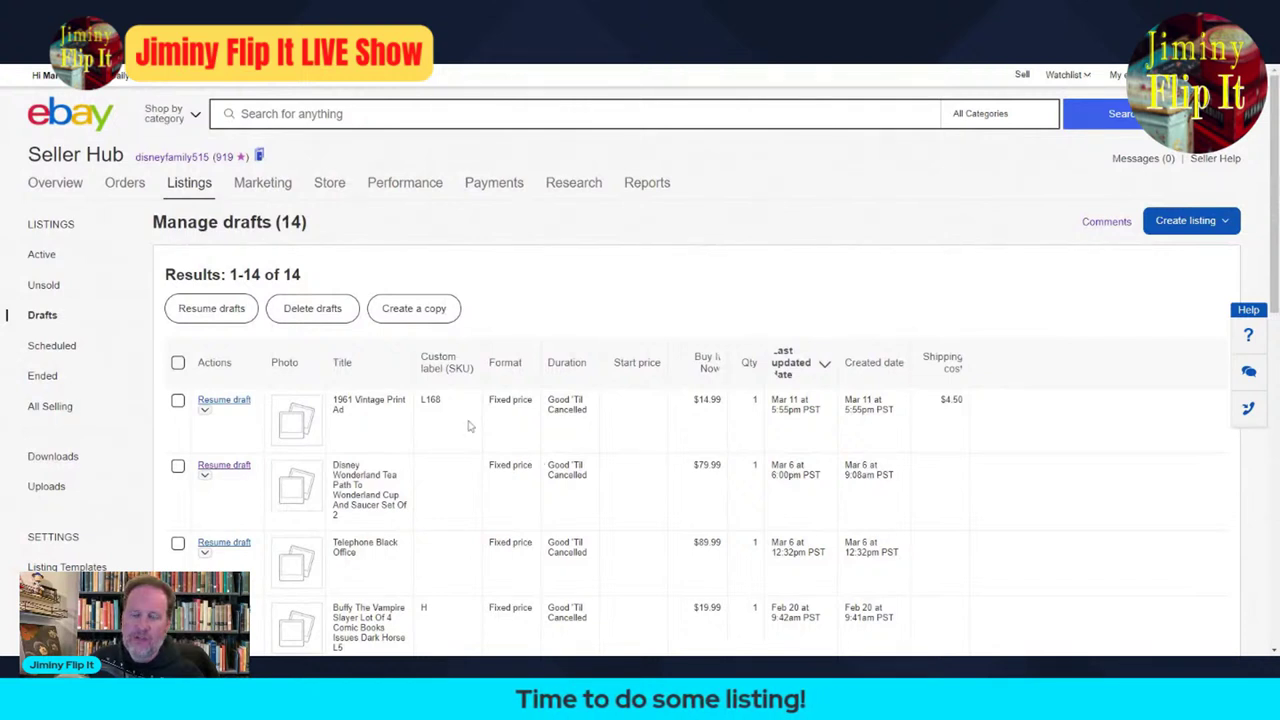